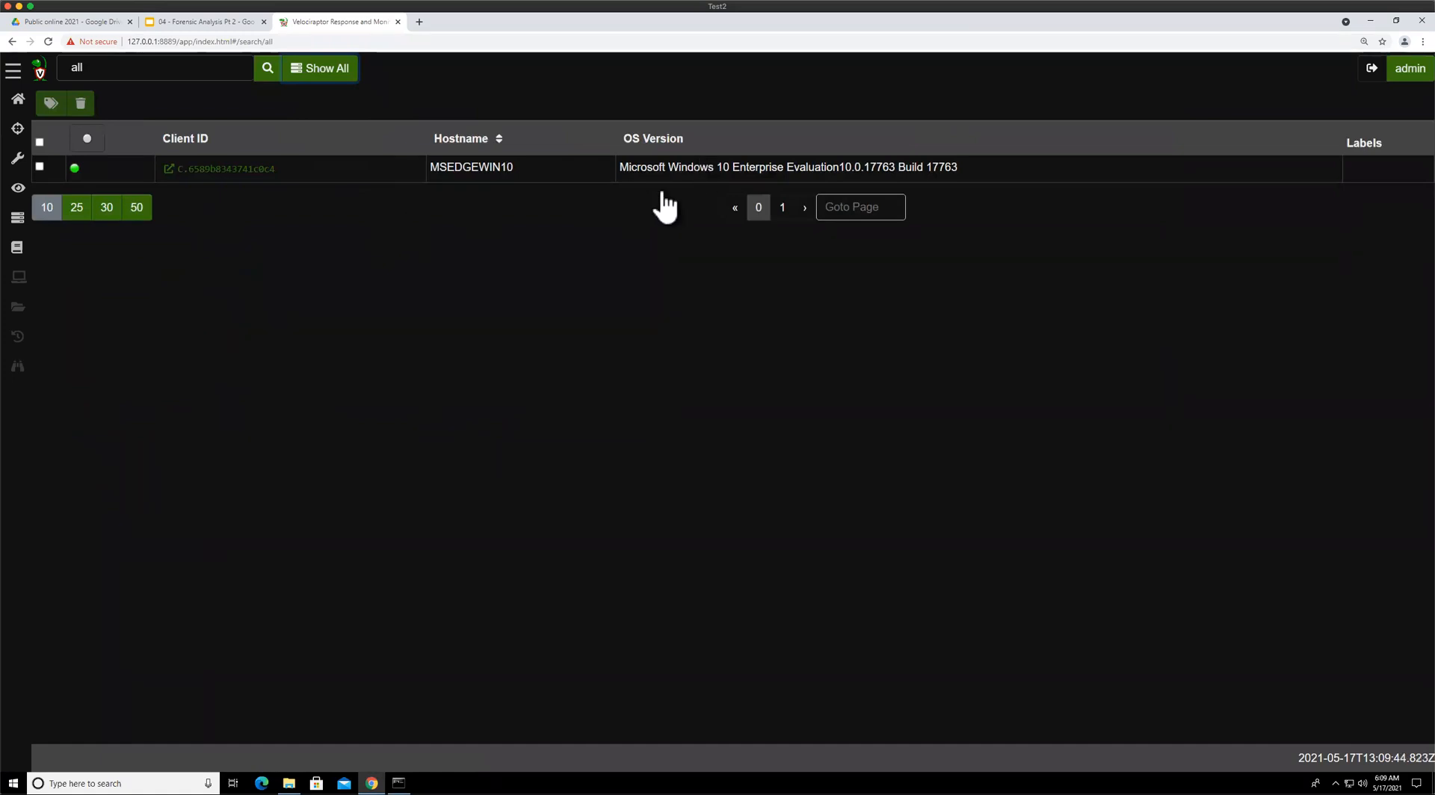
# Start a new artifact collection on the MSEDGEWIN10 client, searching for prefet and selecting Windows.Forensics.Prefetch
pyautogui.click(229, 174)
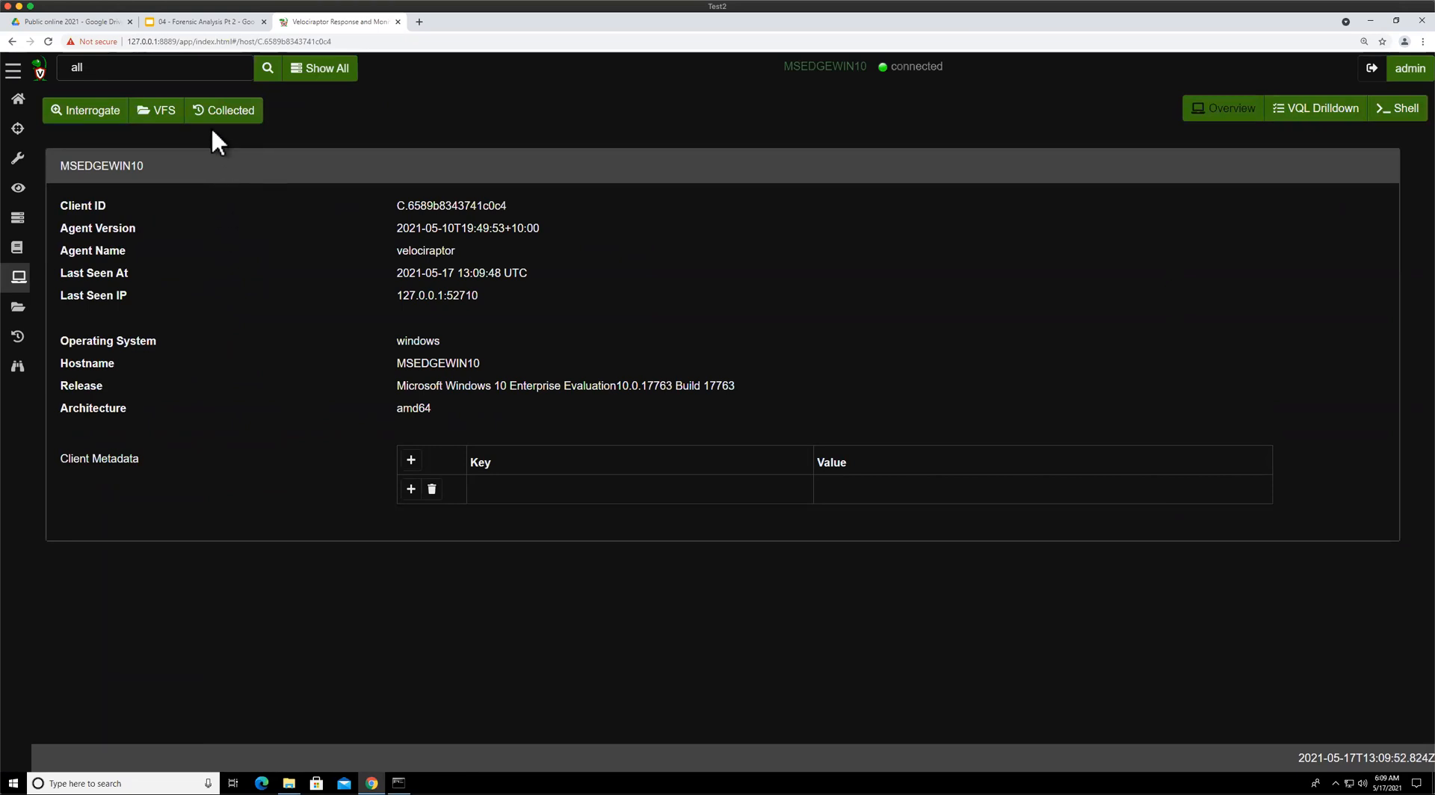
pyautogui.click(231, 119)
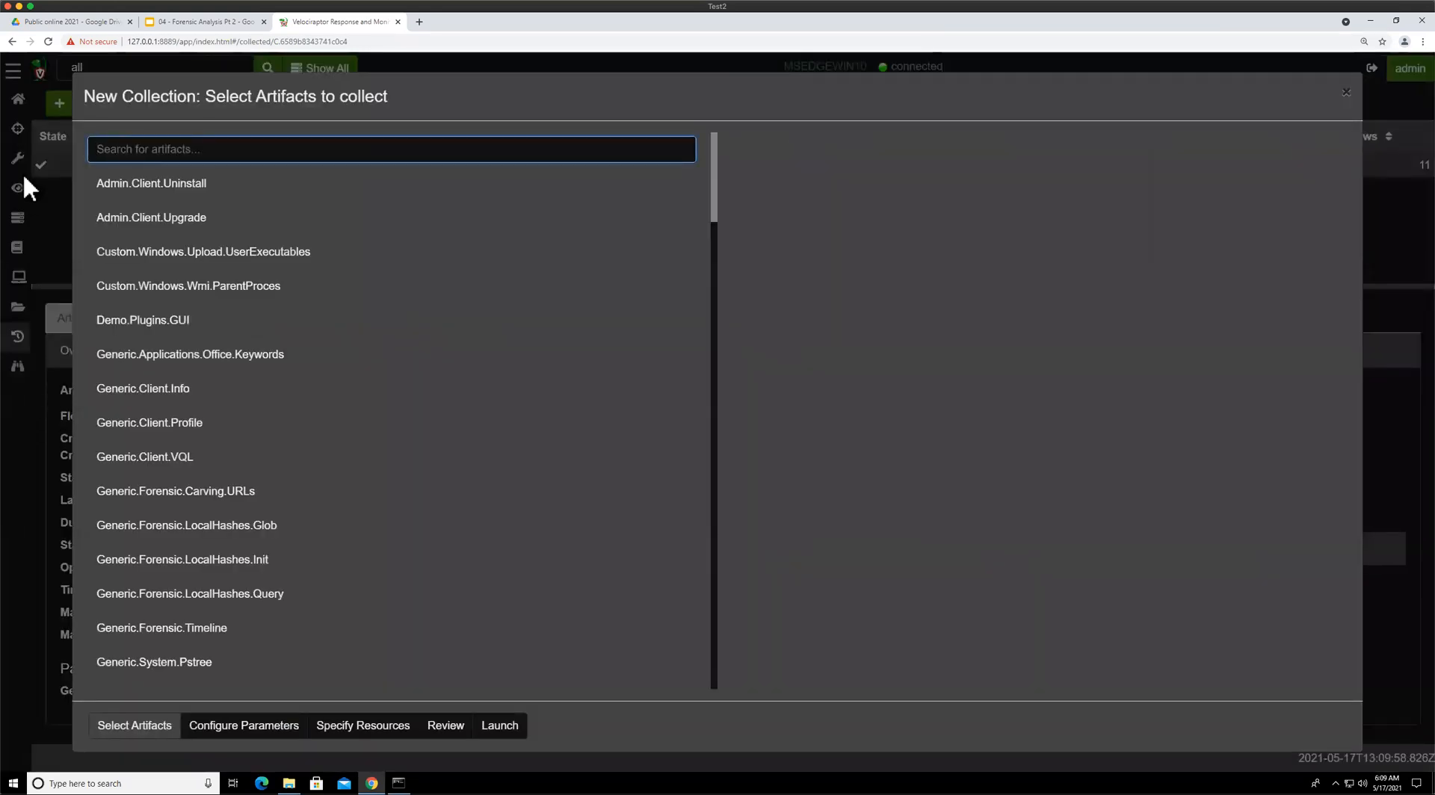
pyautogui.write('prefet')
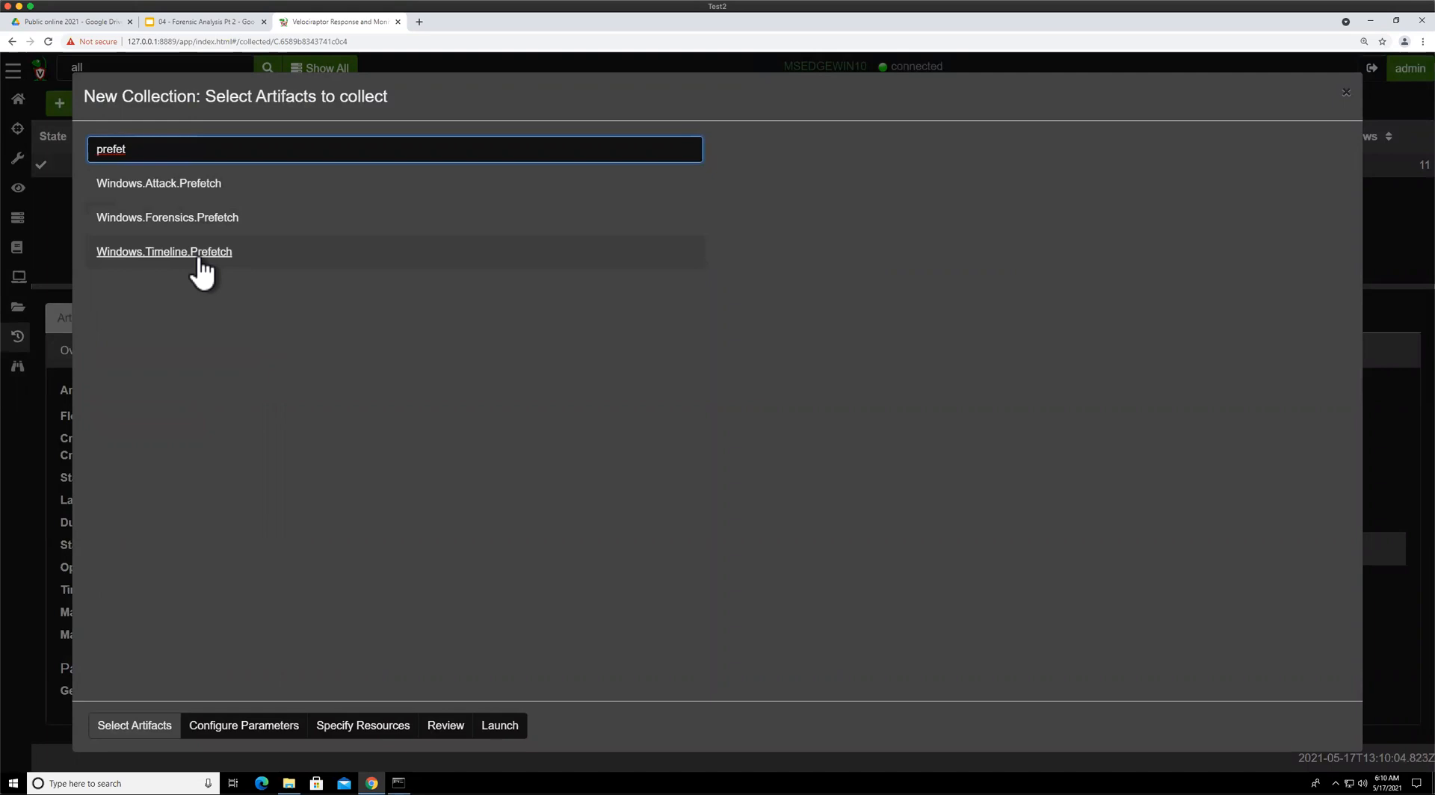
pyautogui.click(266, 224)
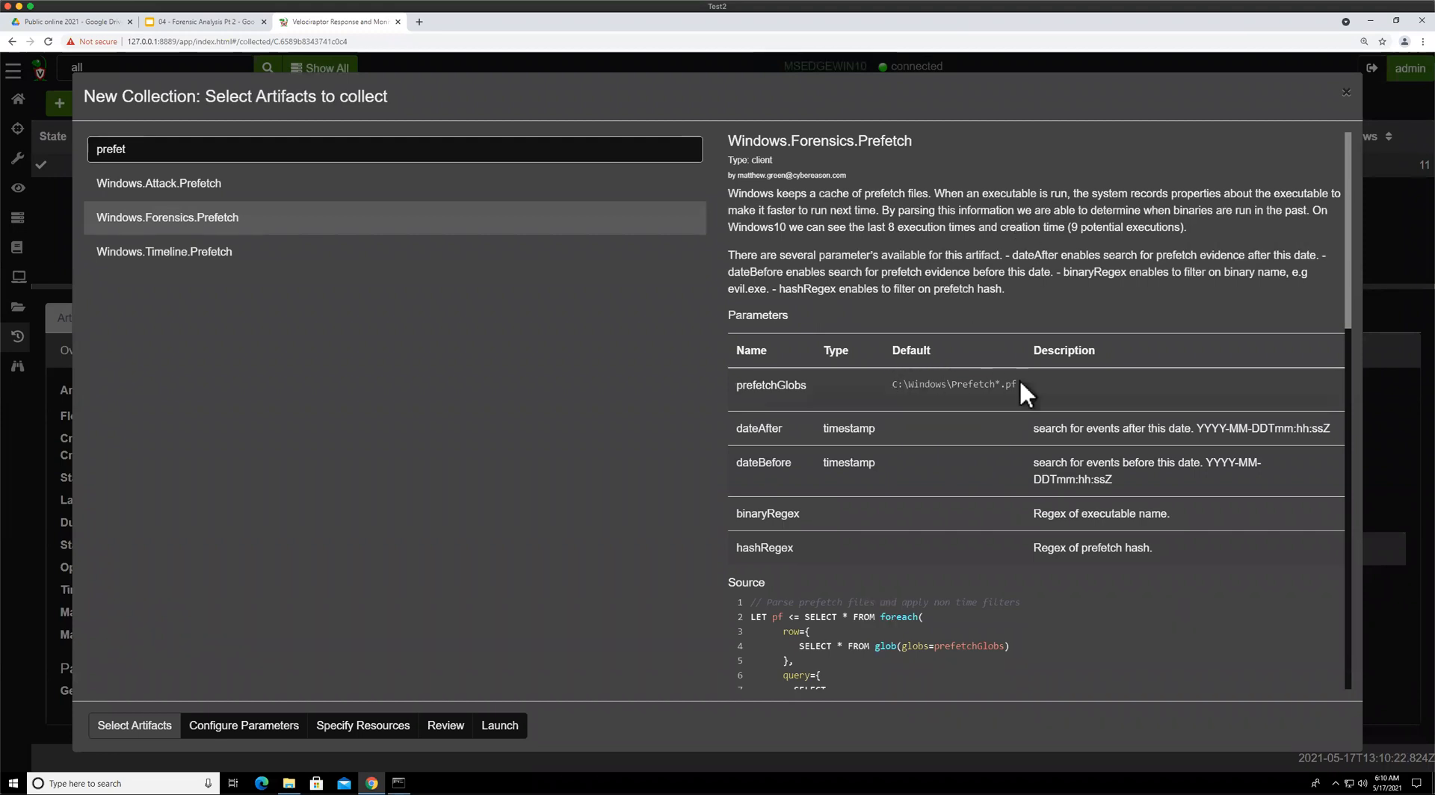
# Review the Windows.Forensics.Prefetch artifact's parameters and VQL source
pyautogui.moveTo(895, 392); pyautogui.dragTo(1047, 380)
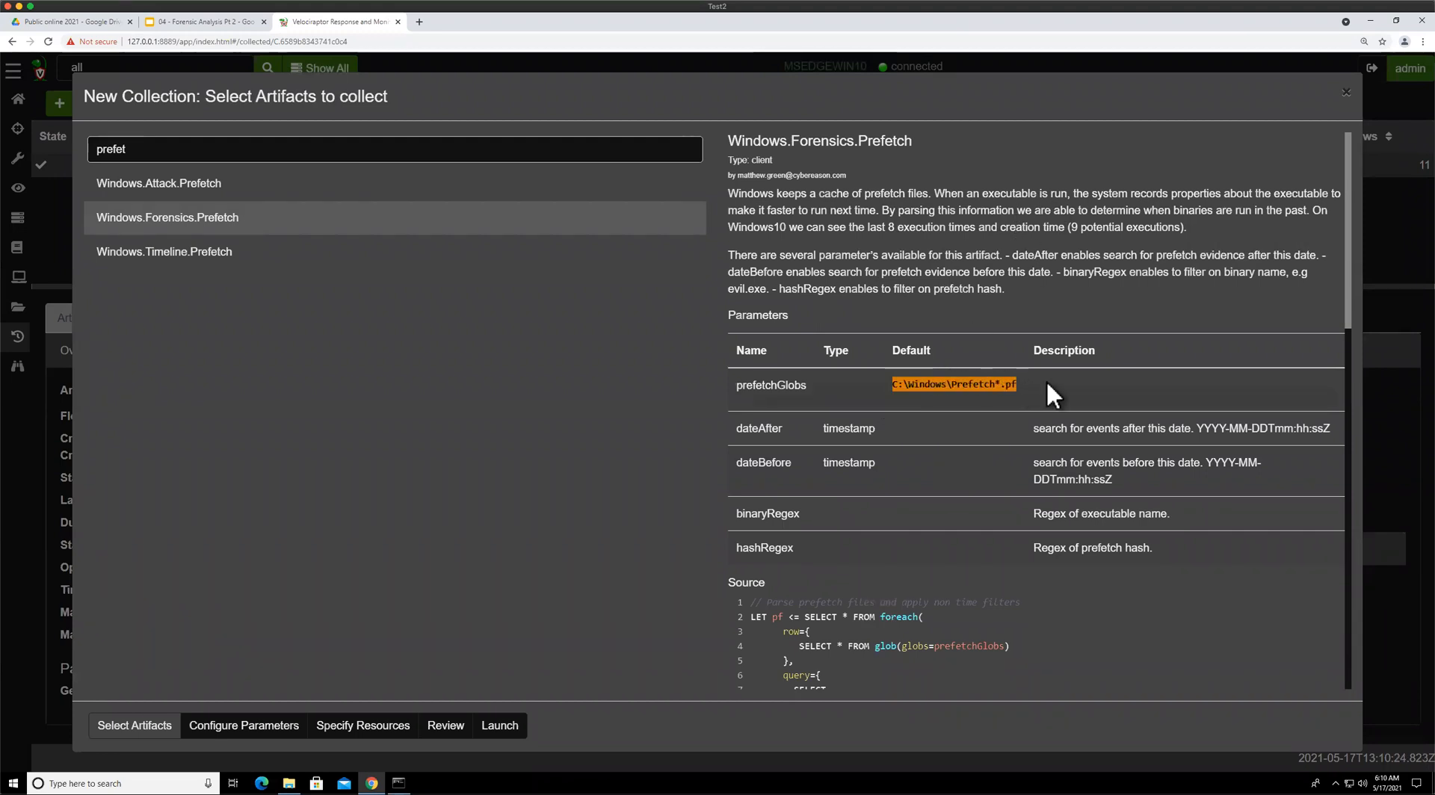
pyautogui.click(1086, 380)
pyautogui.scroll(-10, 929, 415)
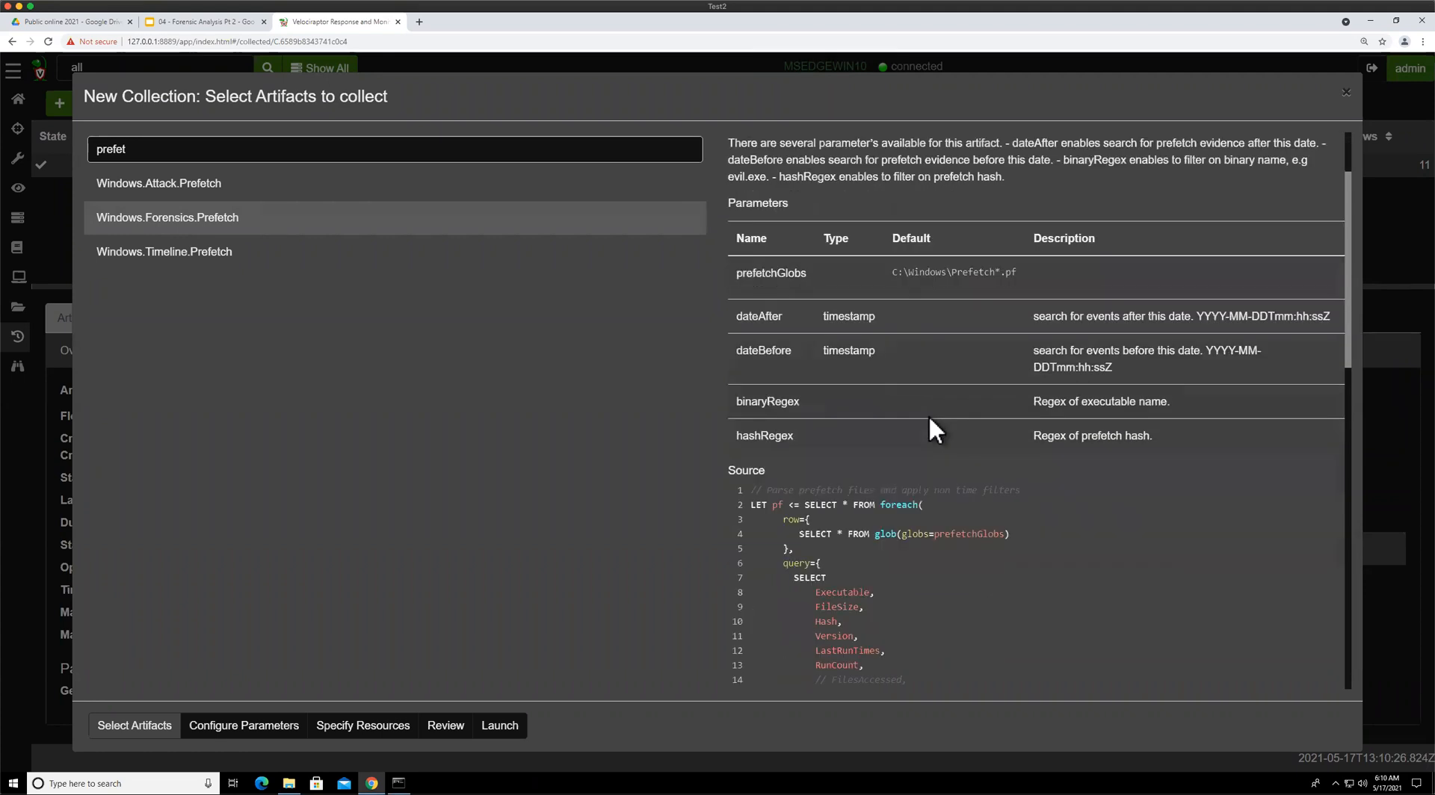
pyautogui.scroll(10, 921, 438)
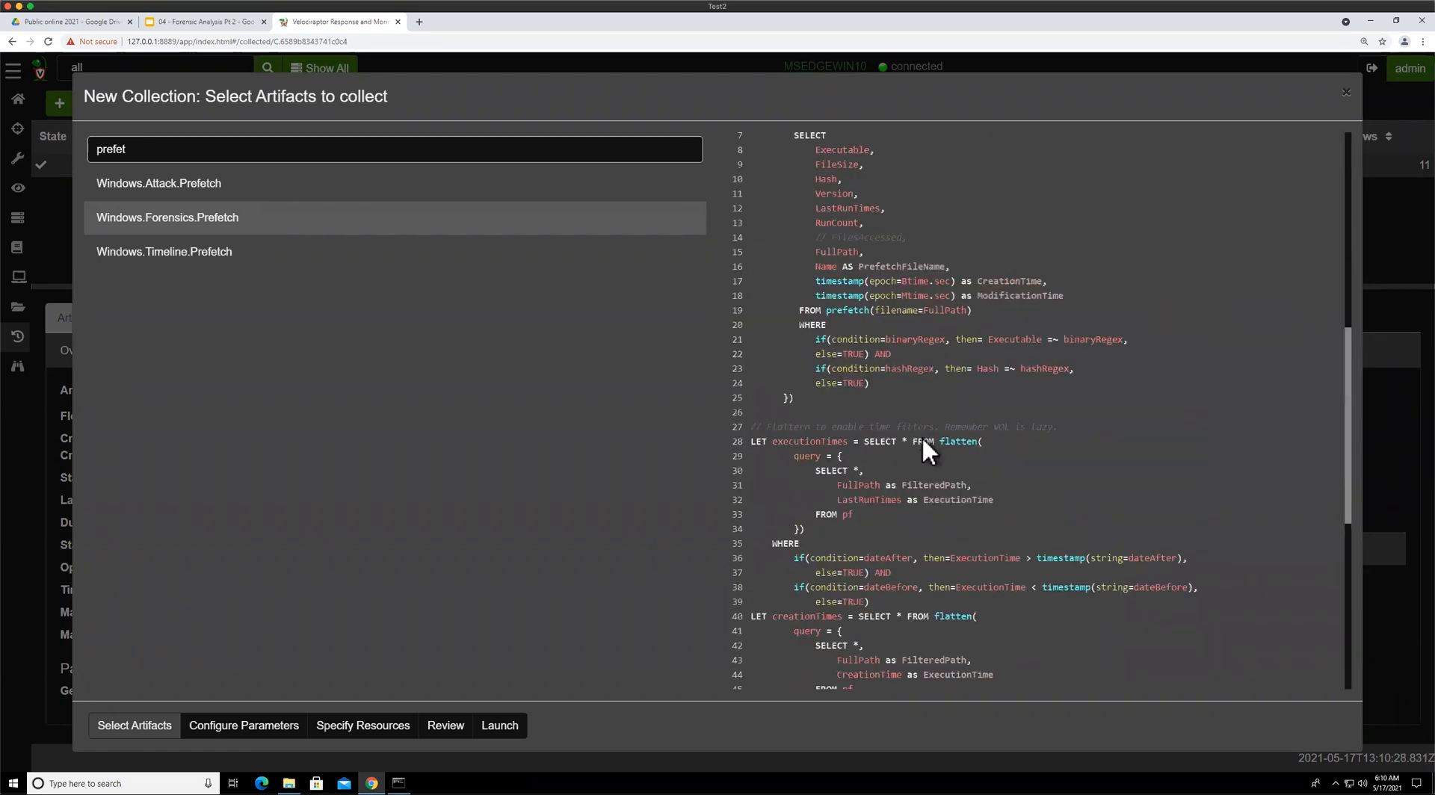
pyautogui.scroll(-12, 922, 437)
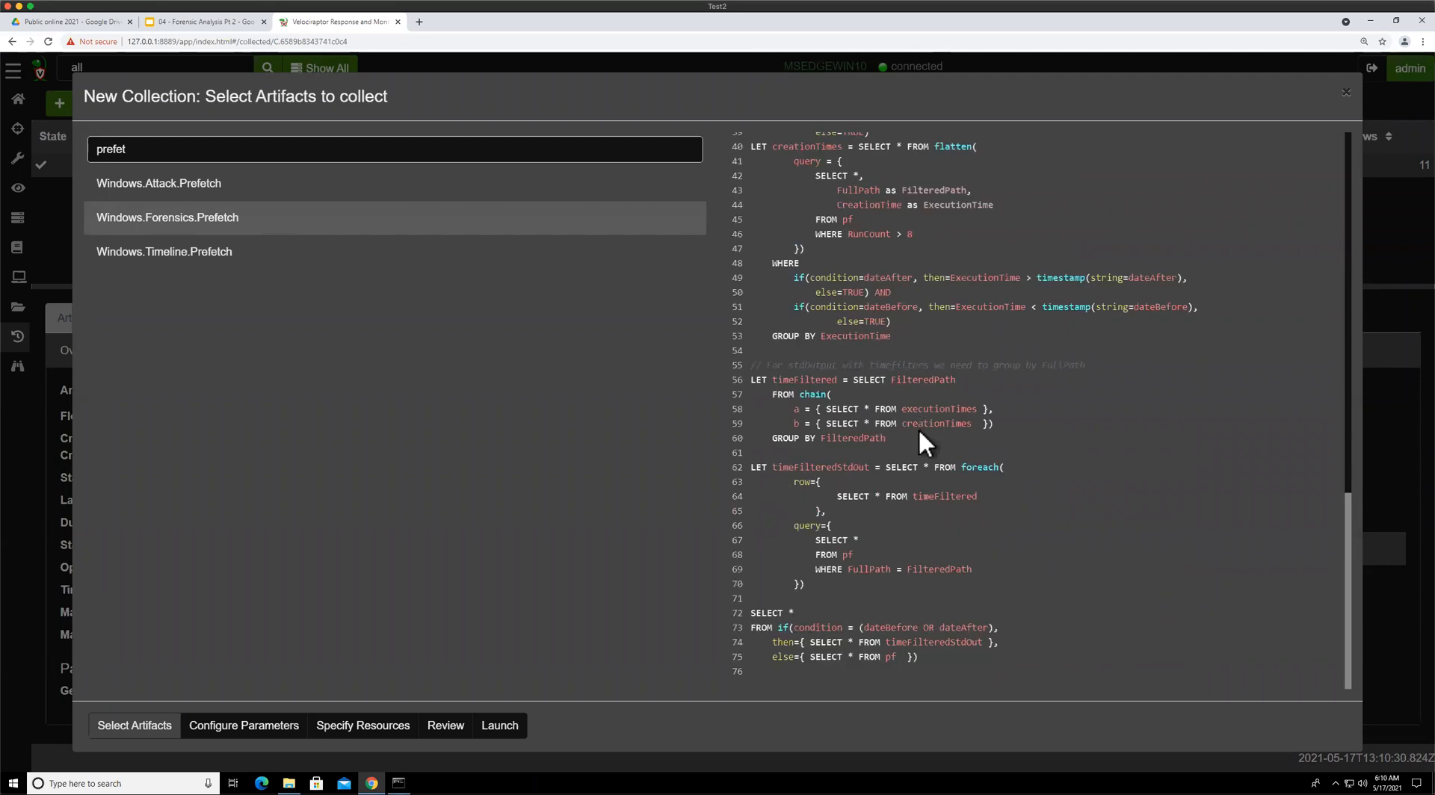
pyautogui.scroll(10, 923, 428)
pyautogui.scroll(5, 922, 428)
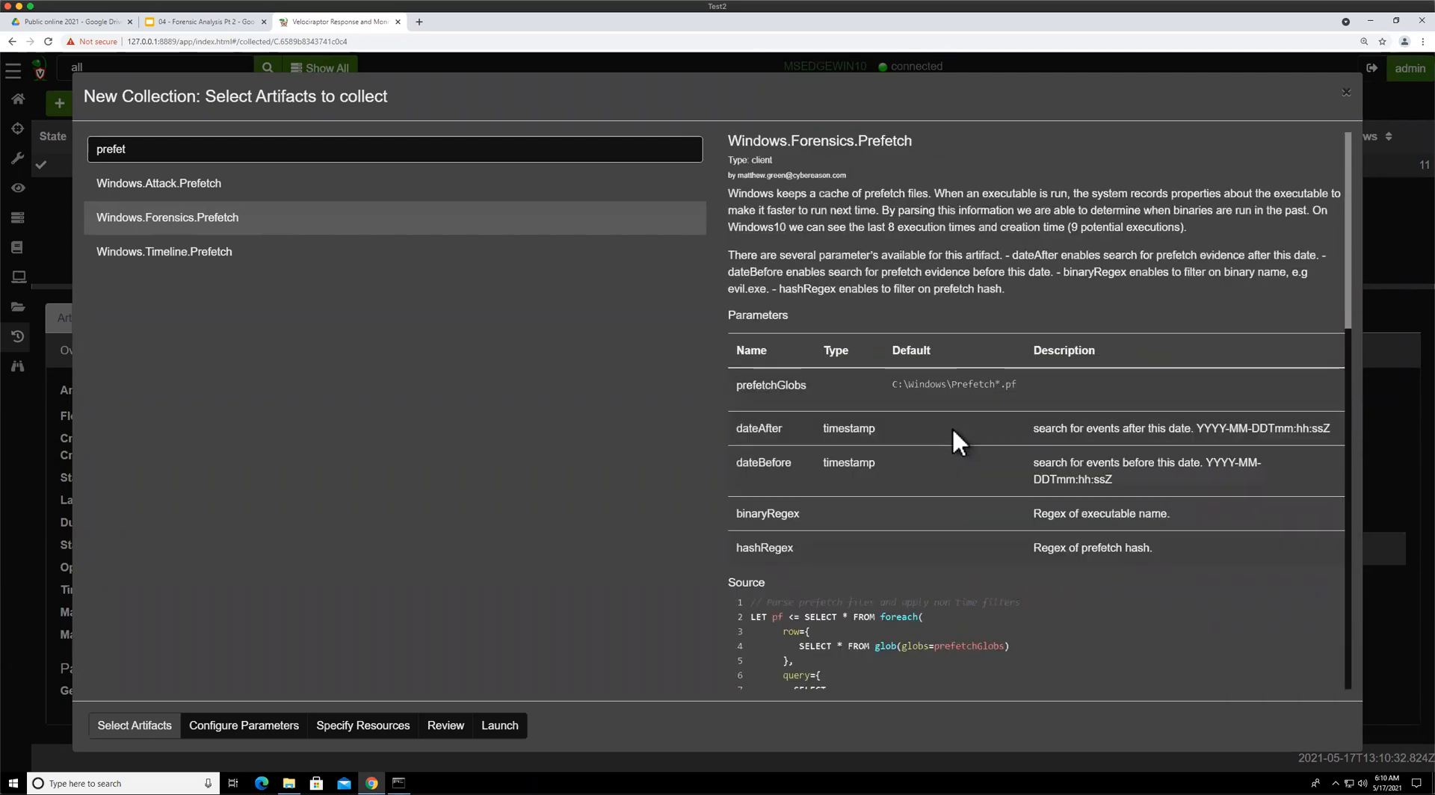
# Check the collection parameters and launch the Windows.Forensics.Prefetch collection with the defaults
pyautogui.click(217, 725)
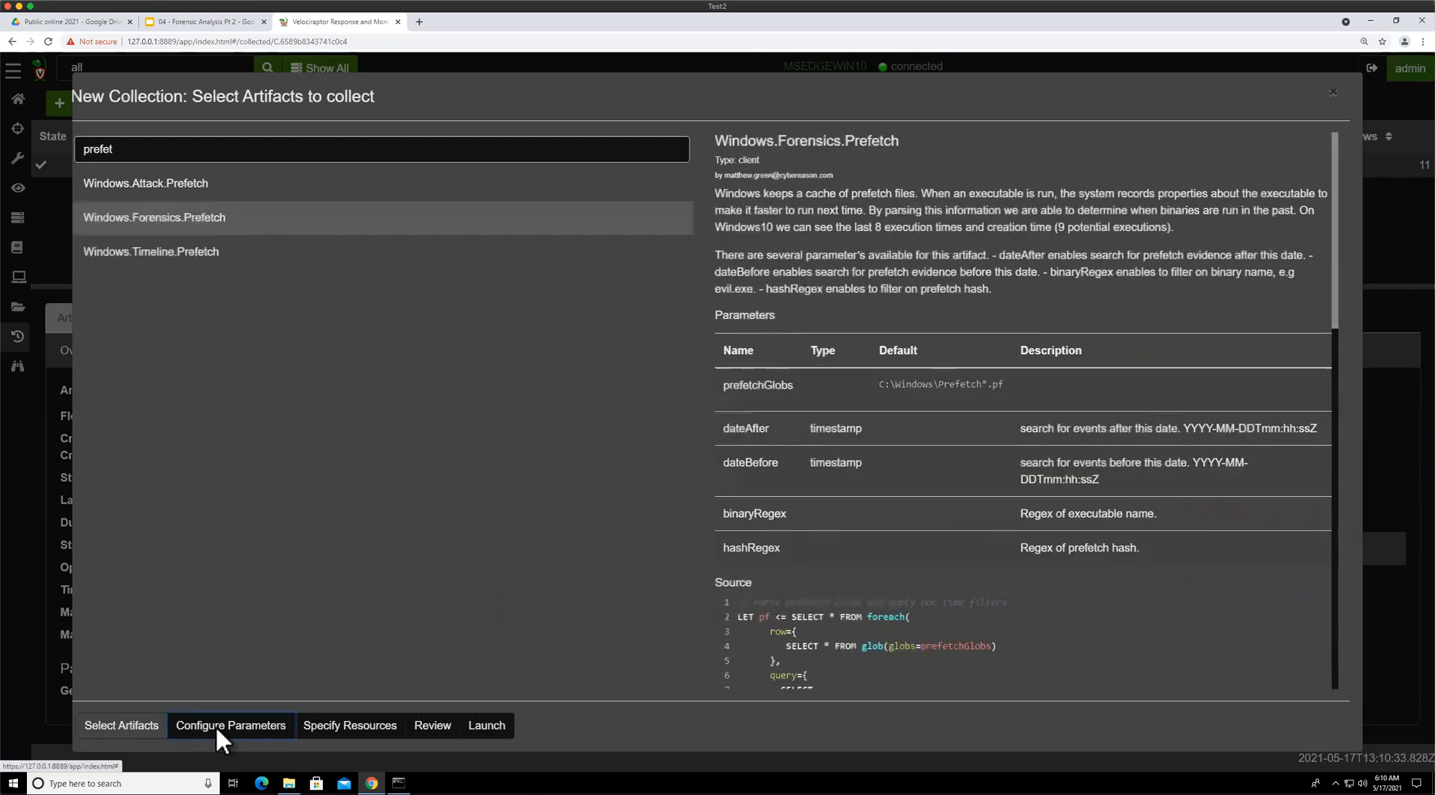
pyautogui.click(393, 189)
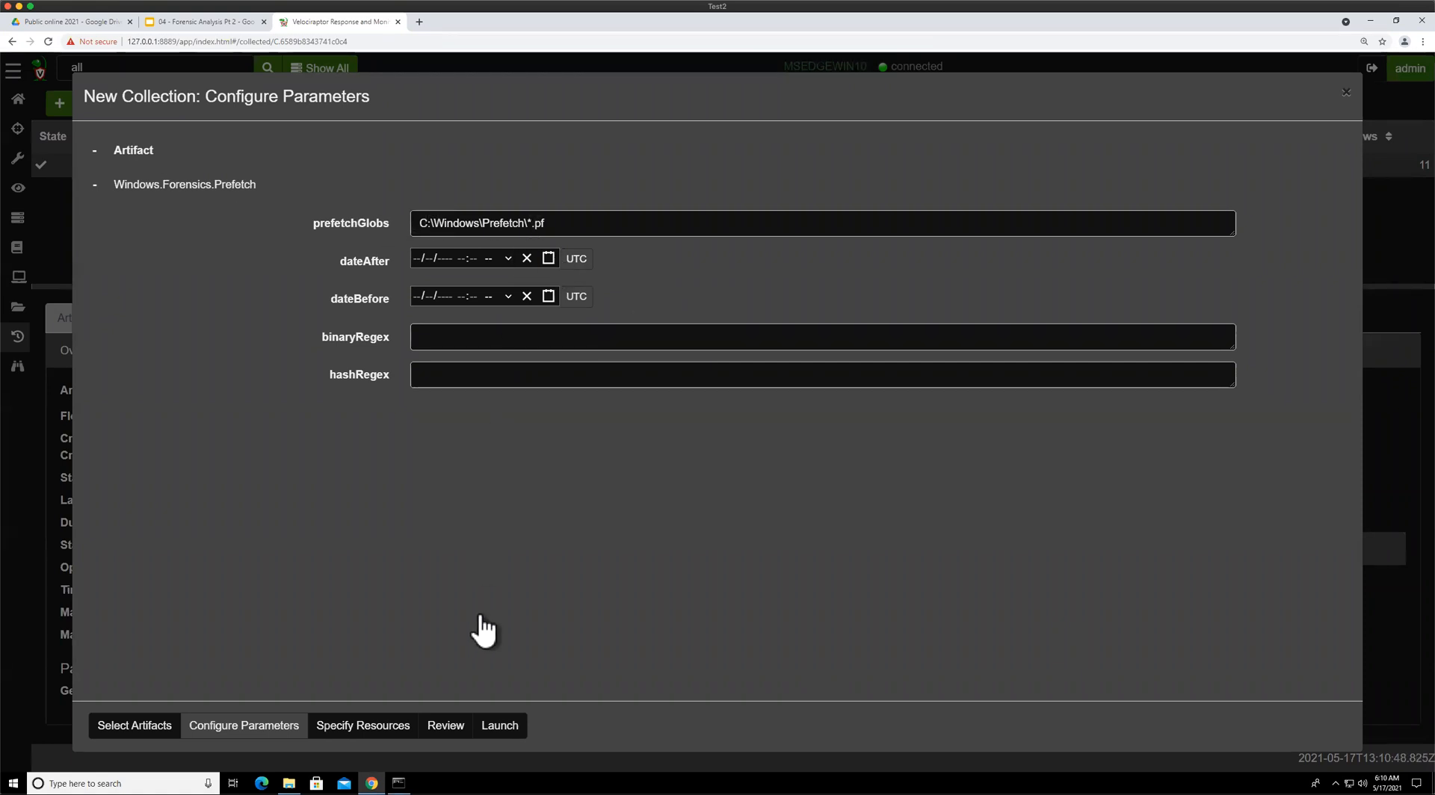
pyautogui.click(519, 724)
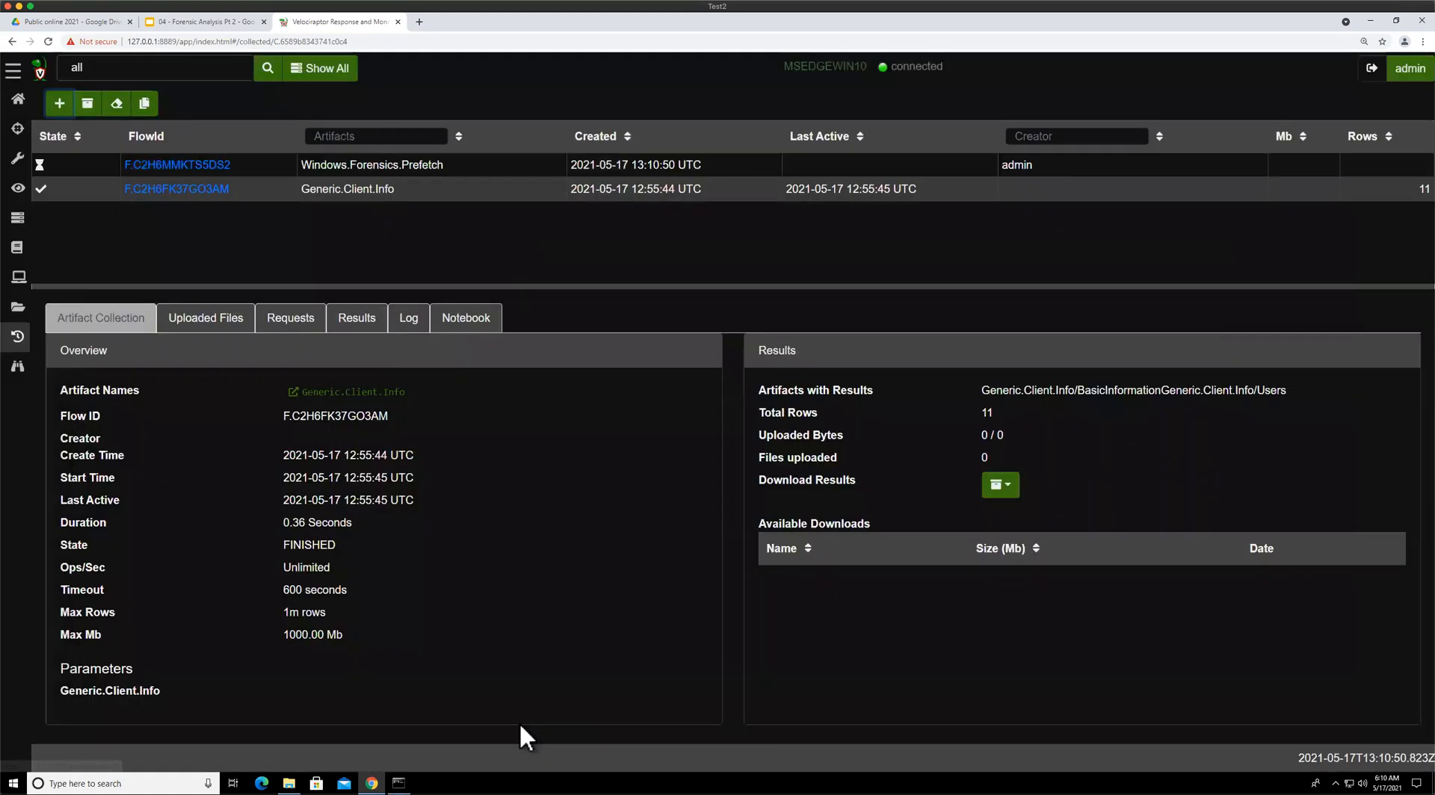
# Open the Results of the Windows.Forensics.Prefetch flow and resize the panes to view the table
pyautogui.click(420, 167)
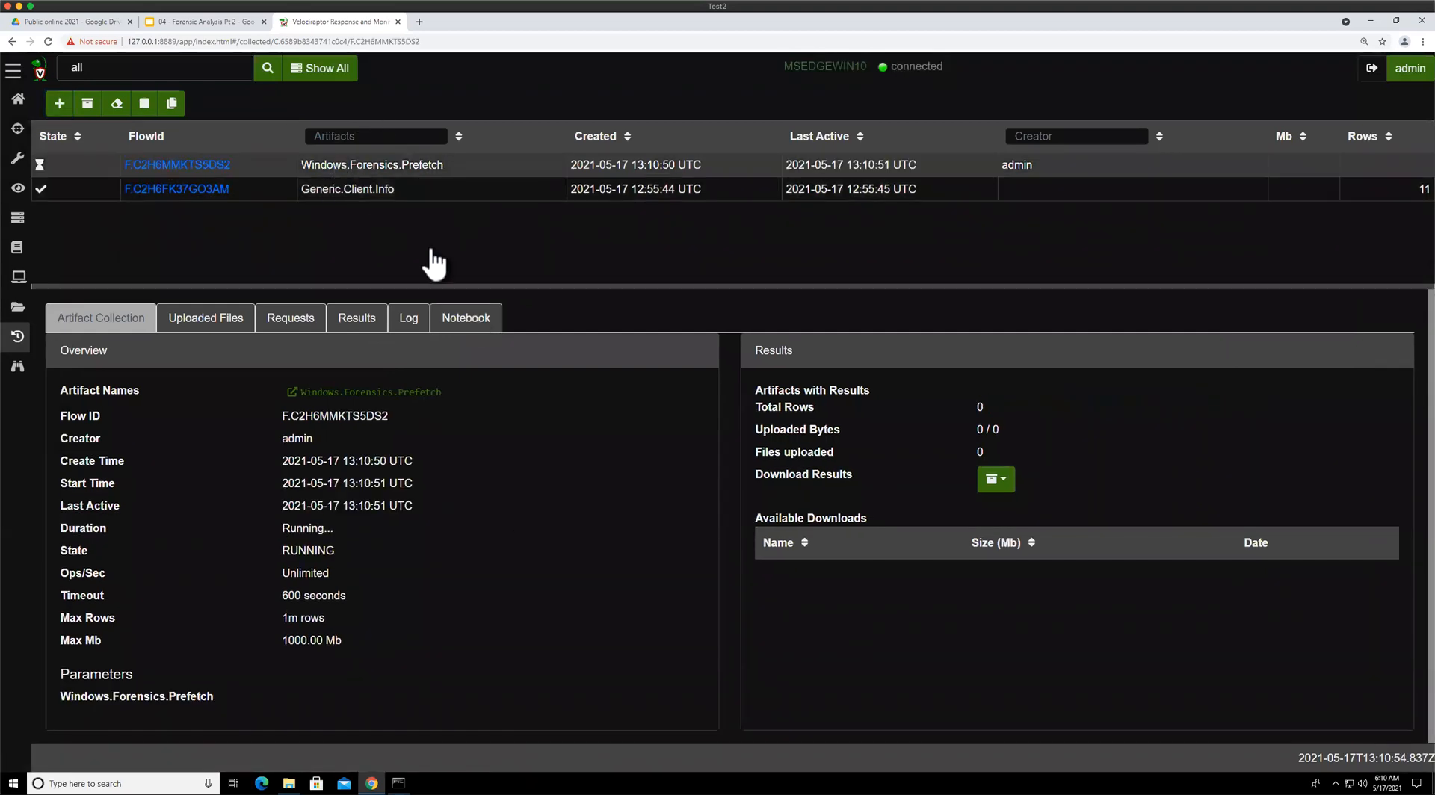
pyautogui.click(356, 320)
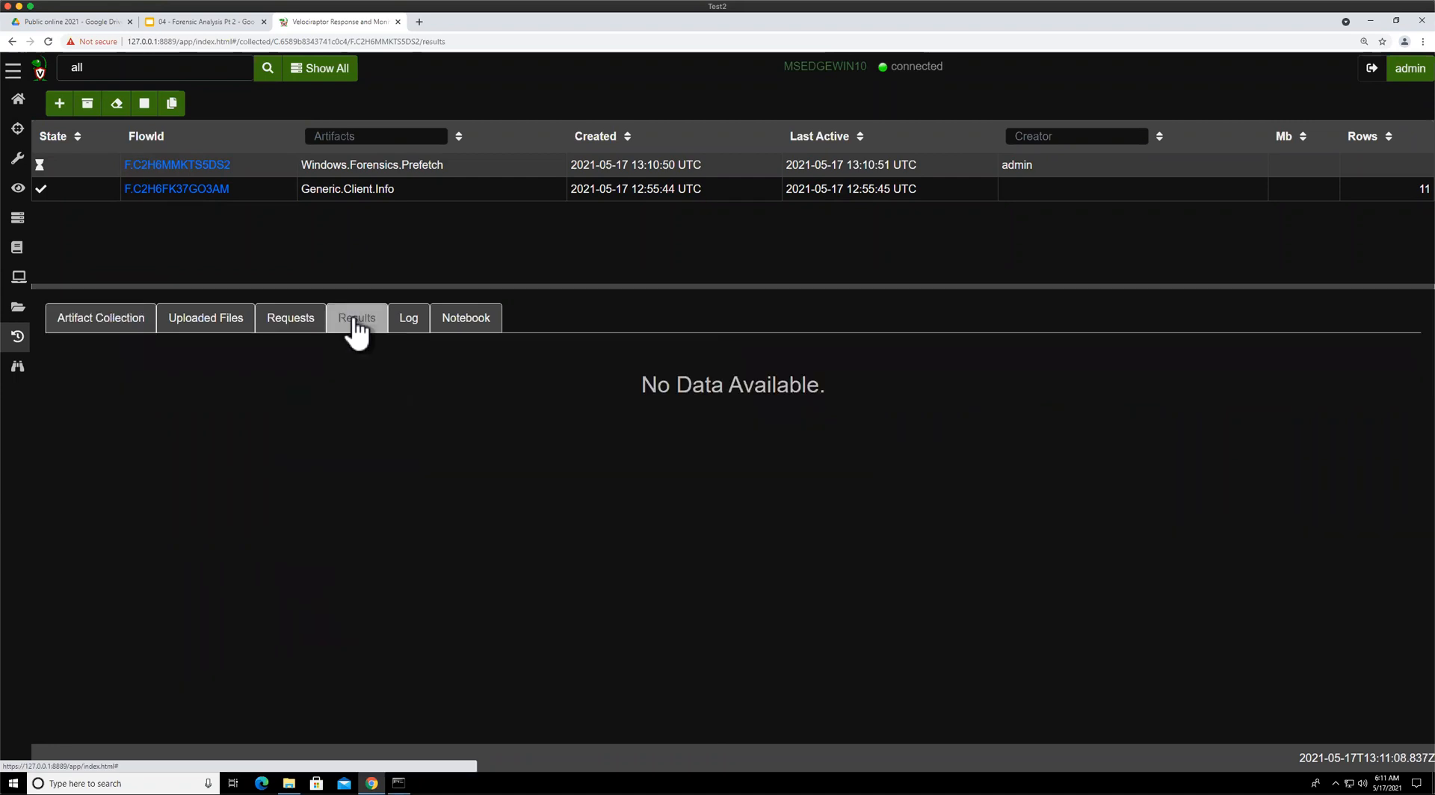
pyautogui.moveTo(430, 286); pyautogui.dragTo(428, 182)
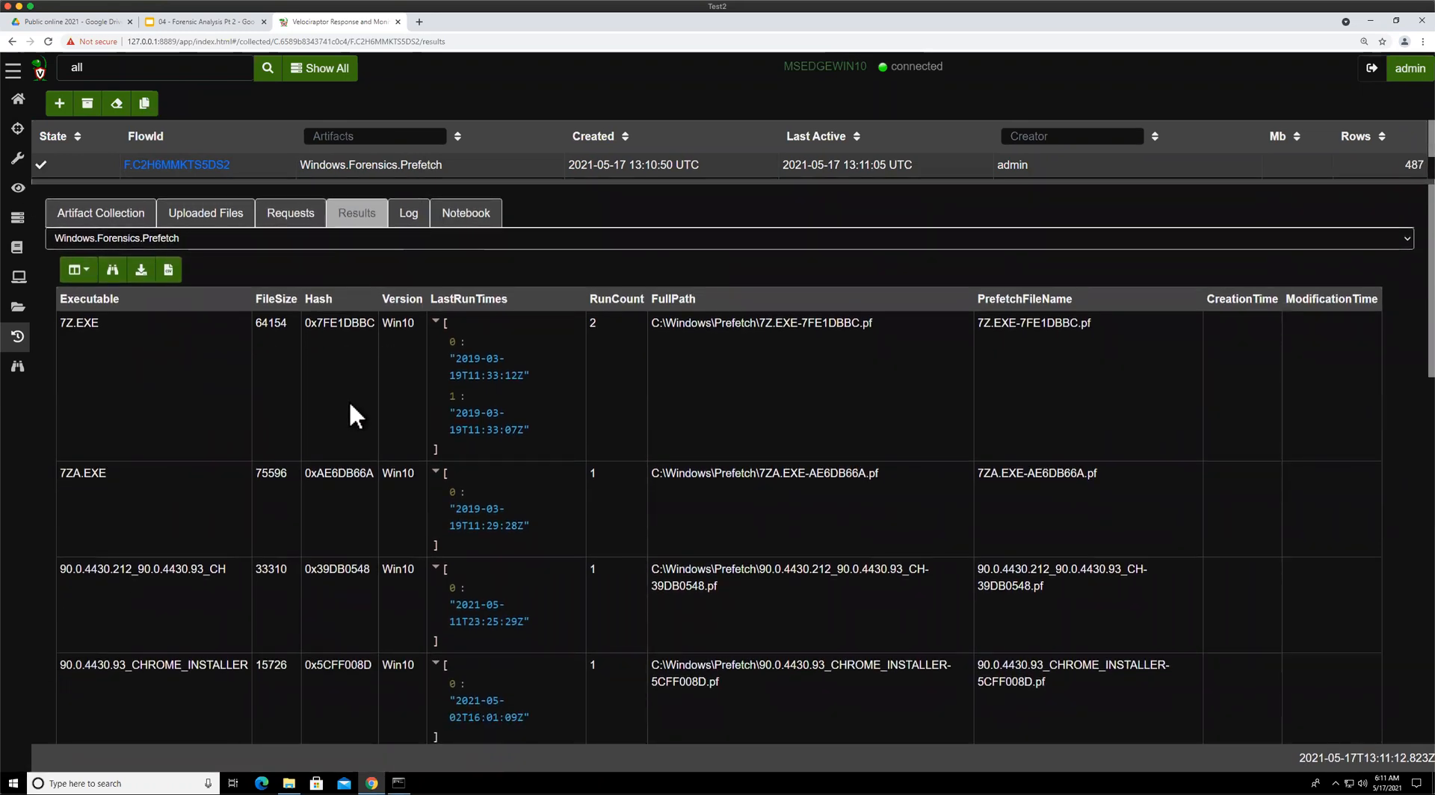
pyautogui.scroll(-5, 737, 448)
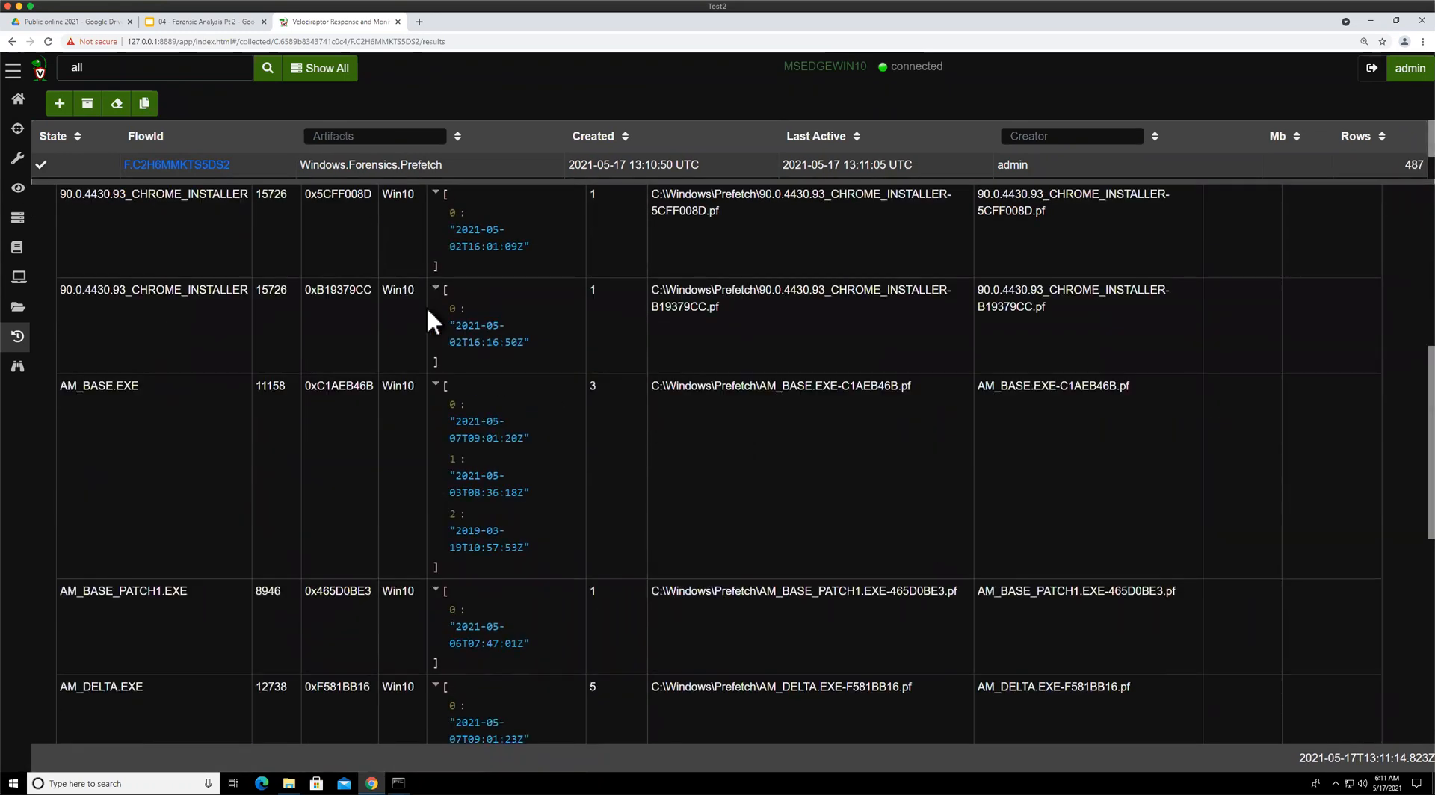
pyautogui.scroll(5, 433, 318)
pyautogui.moveTo(440, 181); pyautogui.dragTo(430, 257)
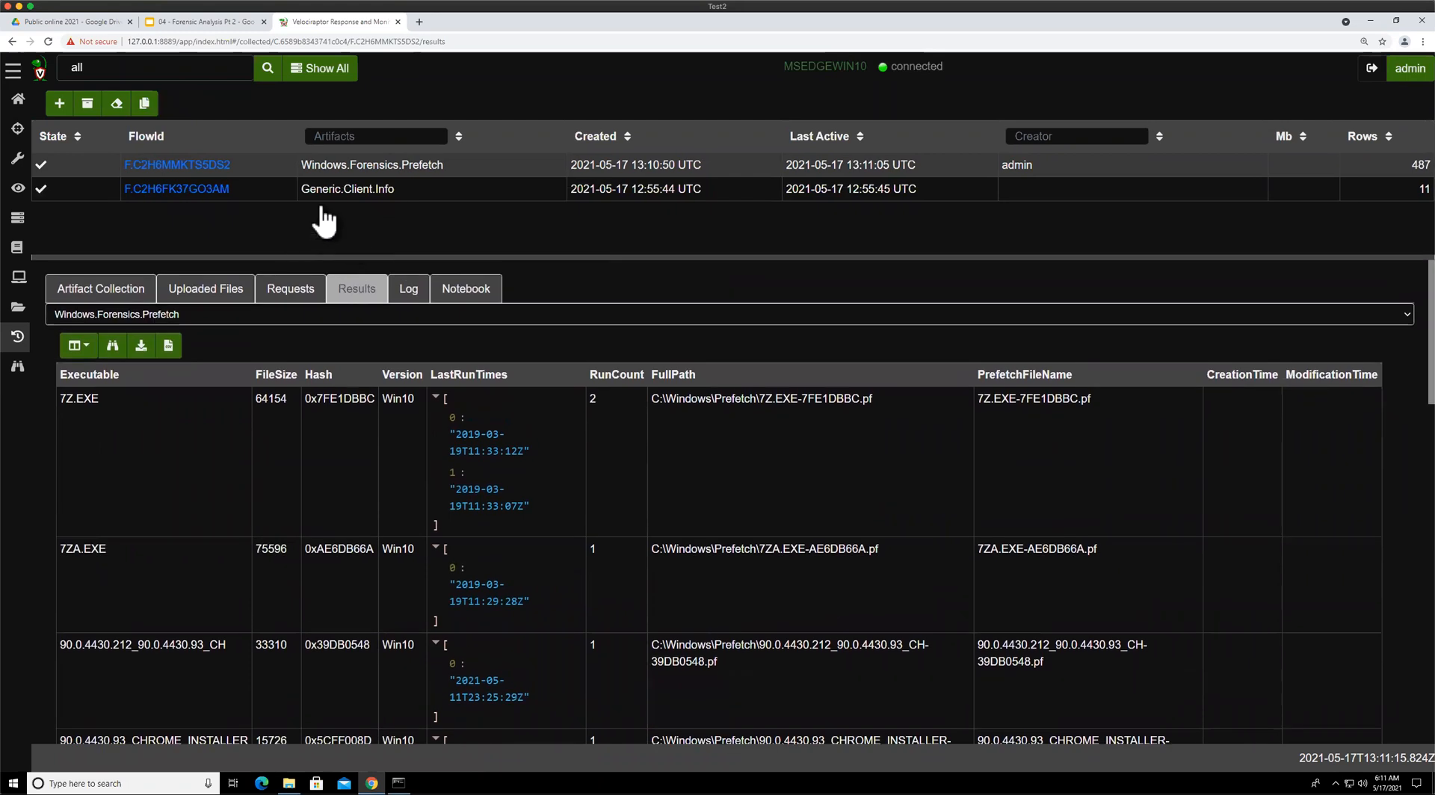
# Inspect the column selection options of the prefetch results table
pyautogui.click(75, 346)
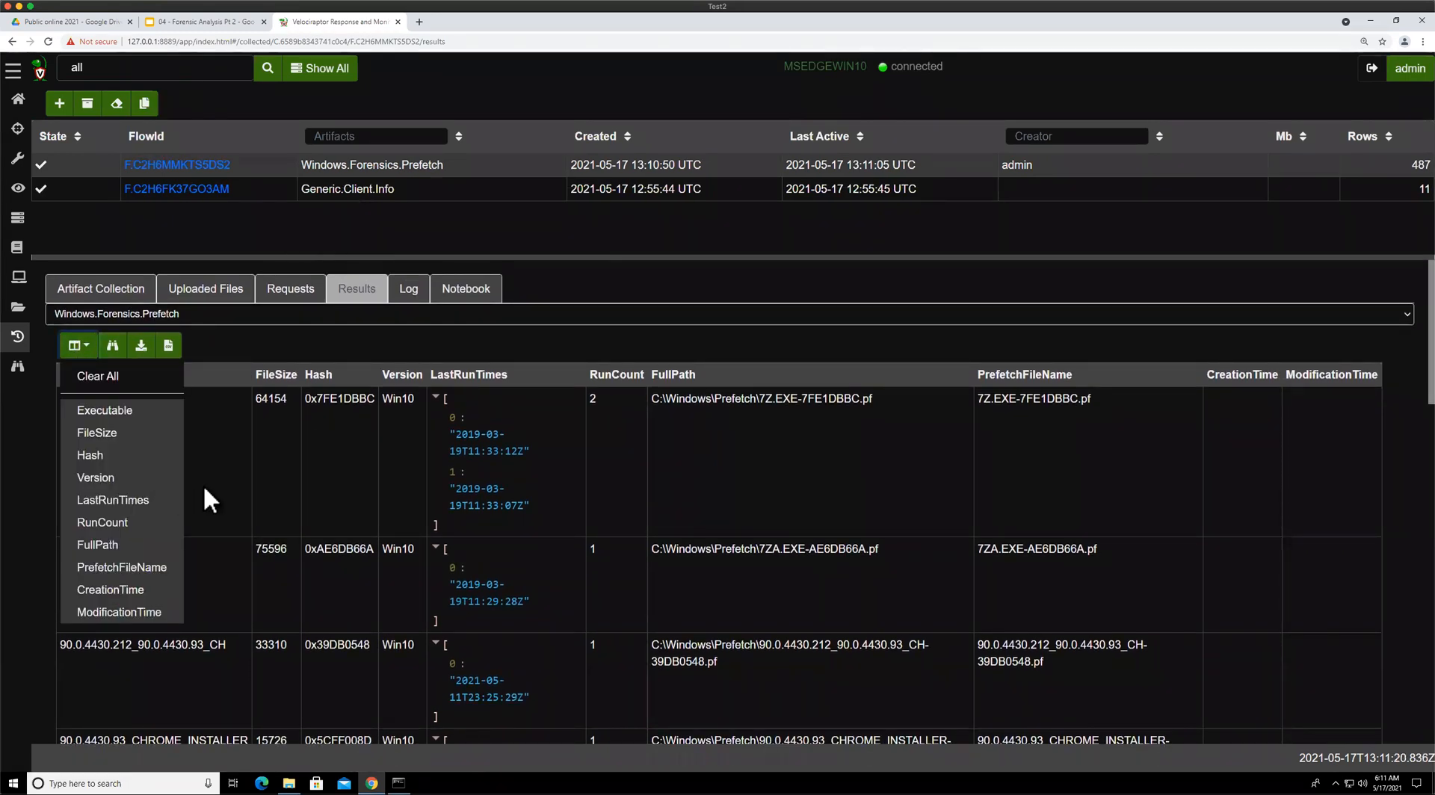
pyautogui.click(231, 476)
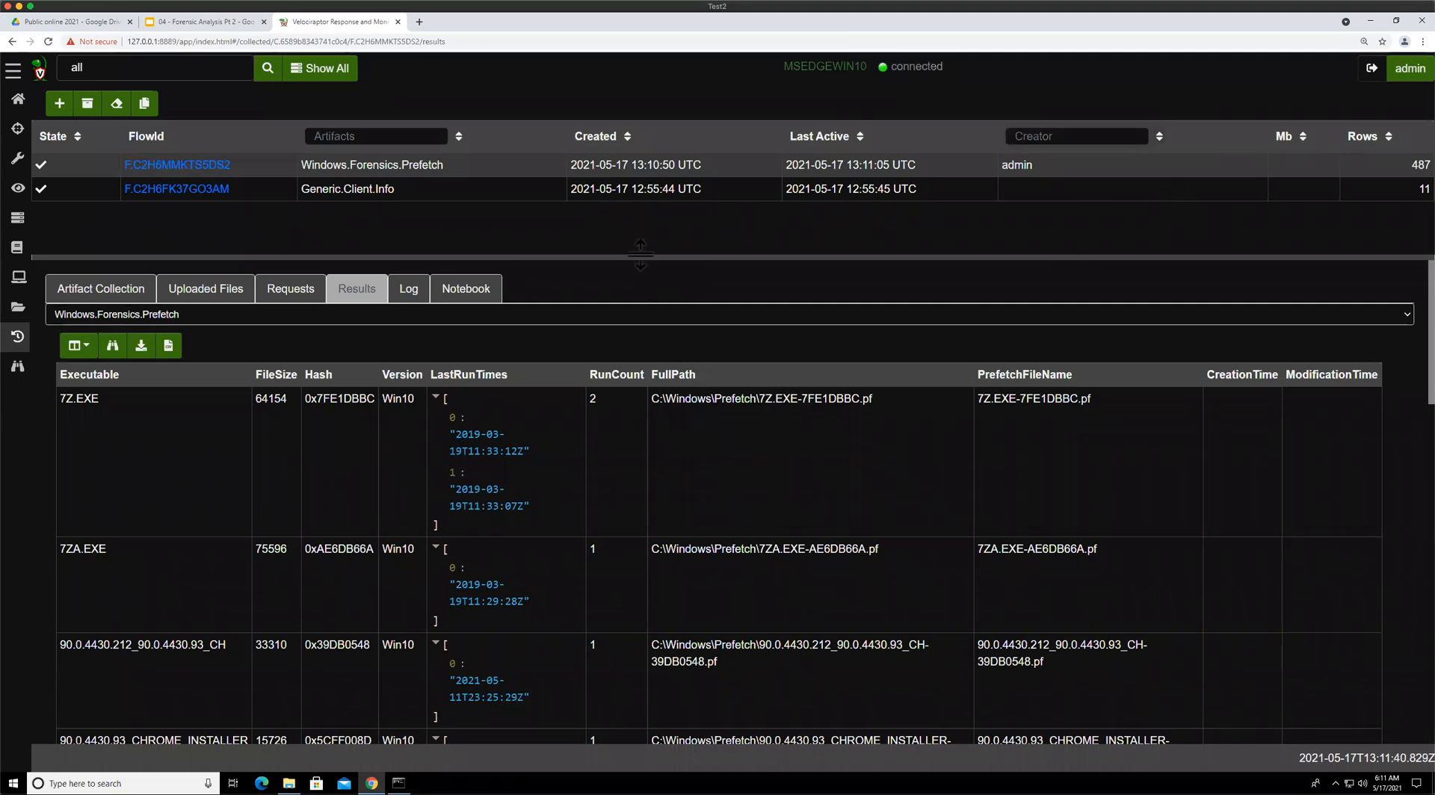
pyautogui.moveTo(643, 257); pyautogui.dragTo(643, 215)
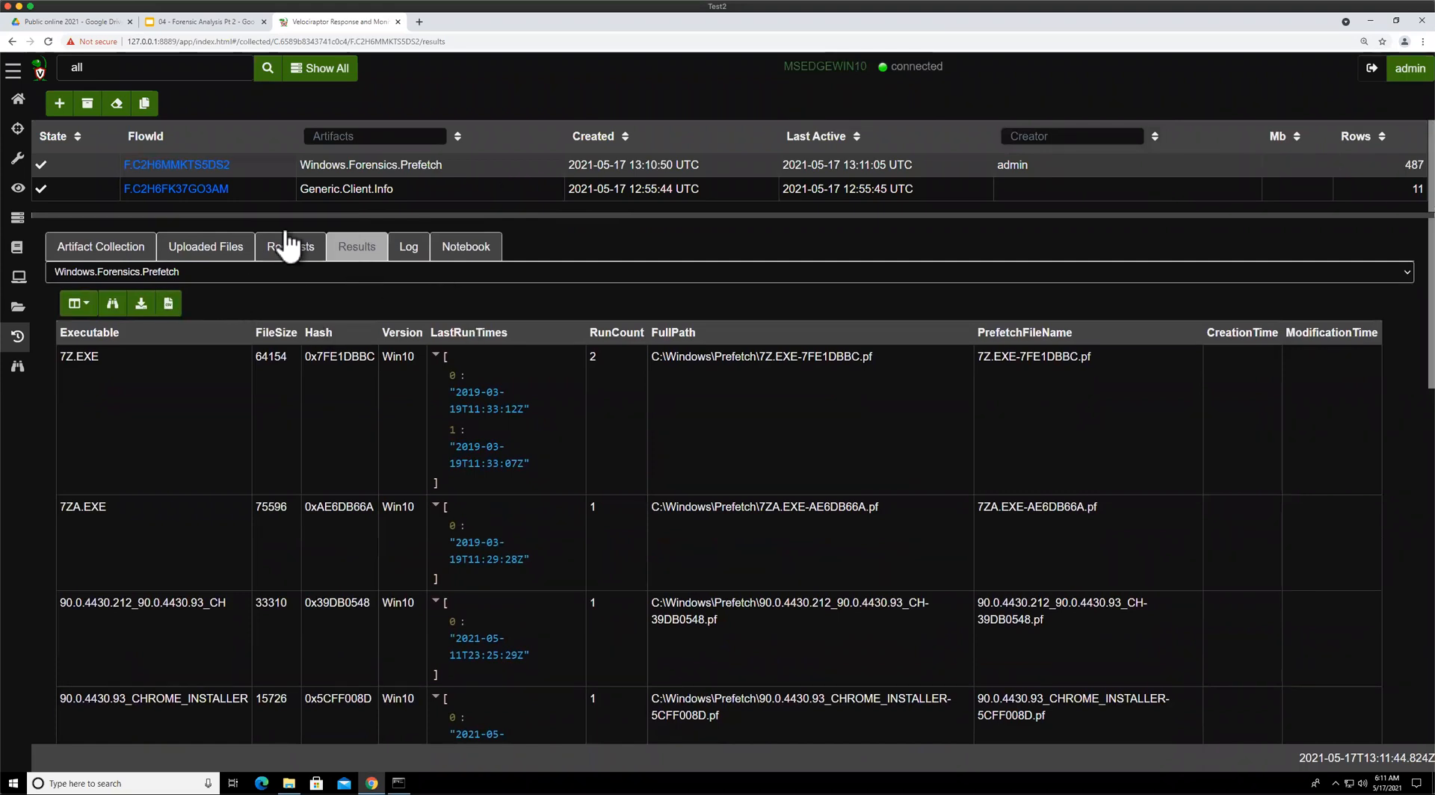
pyautogui.moveTo(285, 217); pyautogui.dragTo(285, 207)
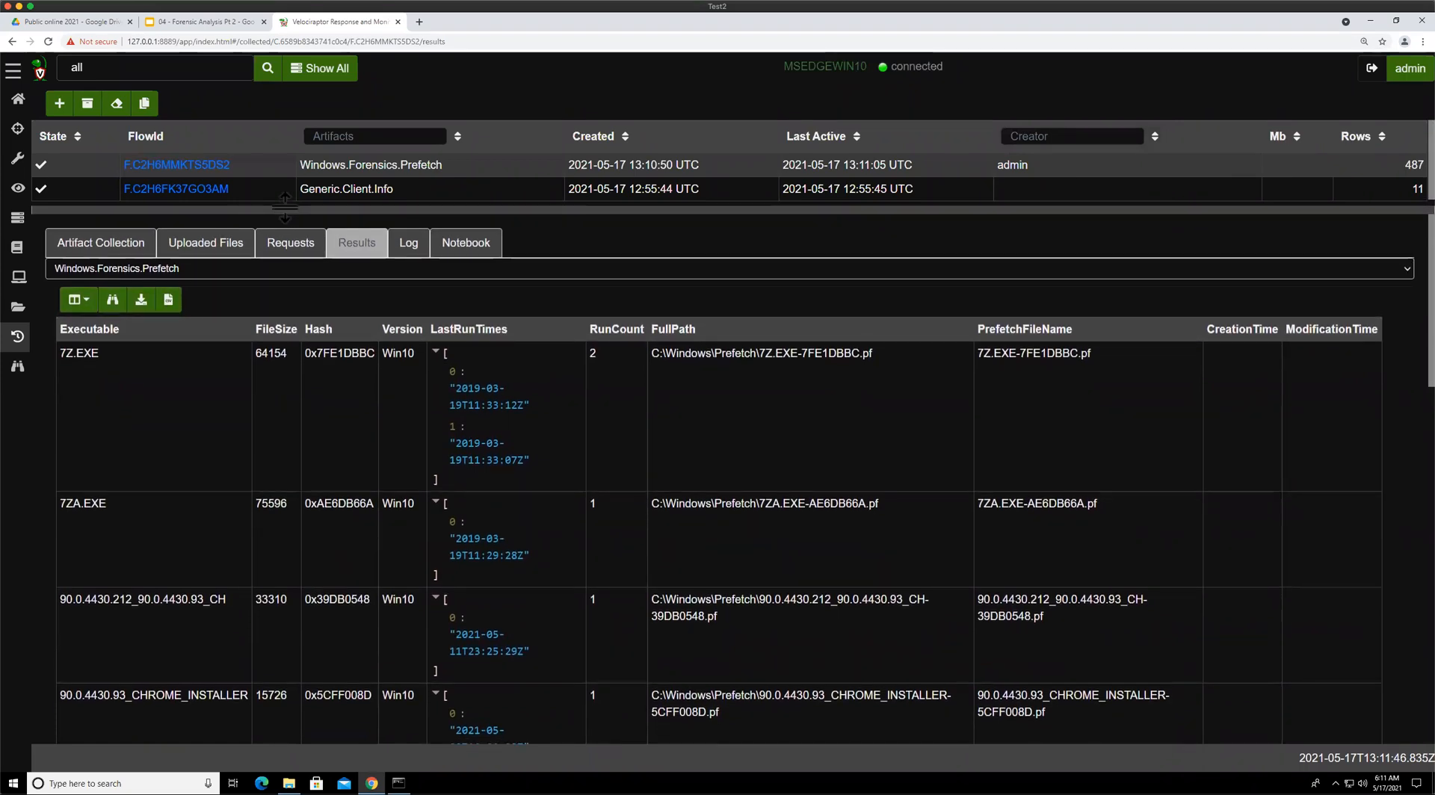
pyautogui.click(144, 104)
pyautogui.click(171, 149)
pyautogui.click(238, 722)
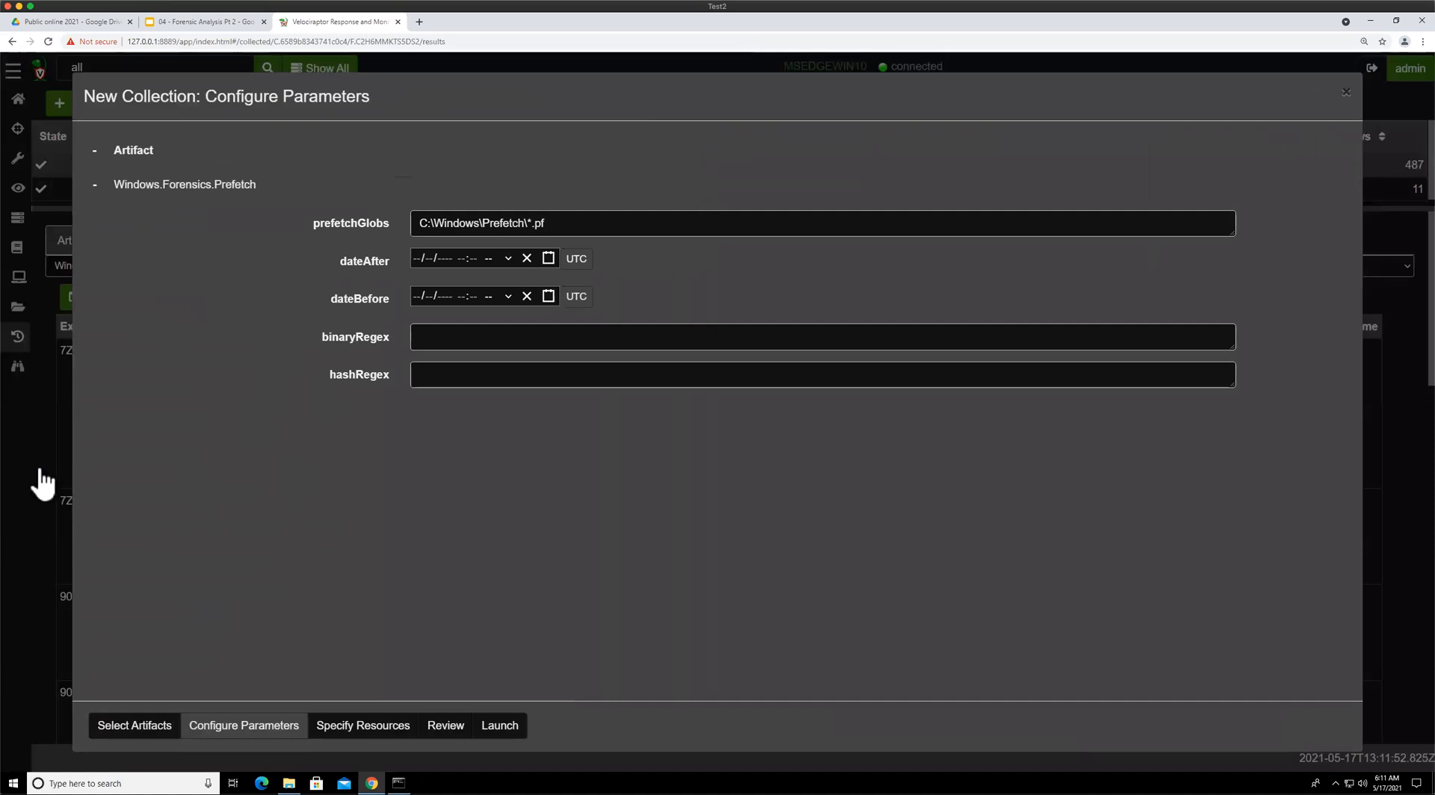
pyautogui.click(47, 435)
# Choose Windows.Forensics.Prefetch in the results artifact selector
pyautogui.click(231, 268)
pyautogui.click(220, 283)
pyautogui.click(212, 267)
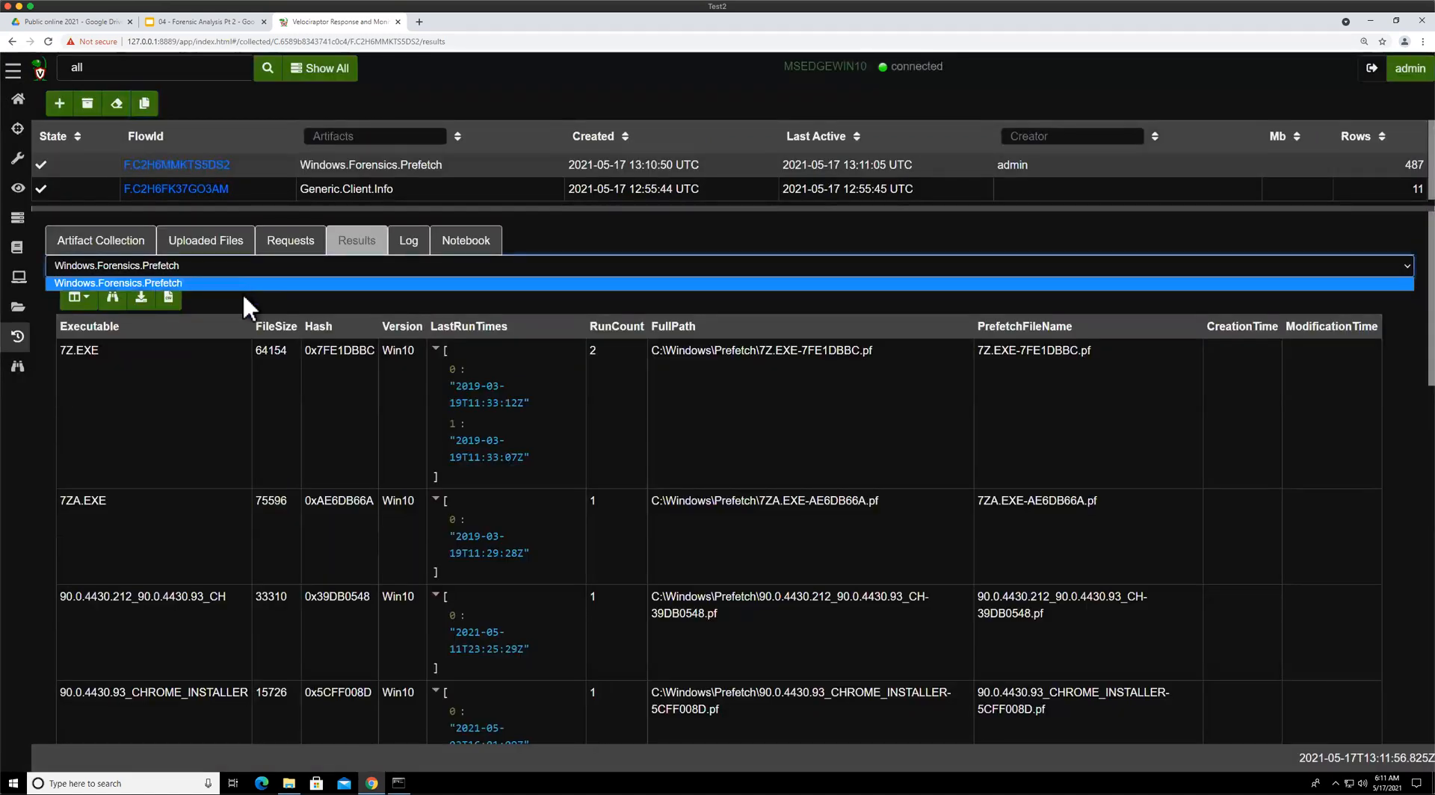
pyautogui.click(241, 294)
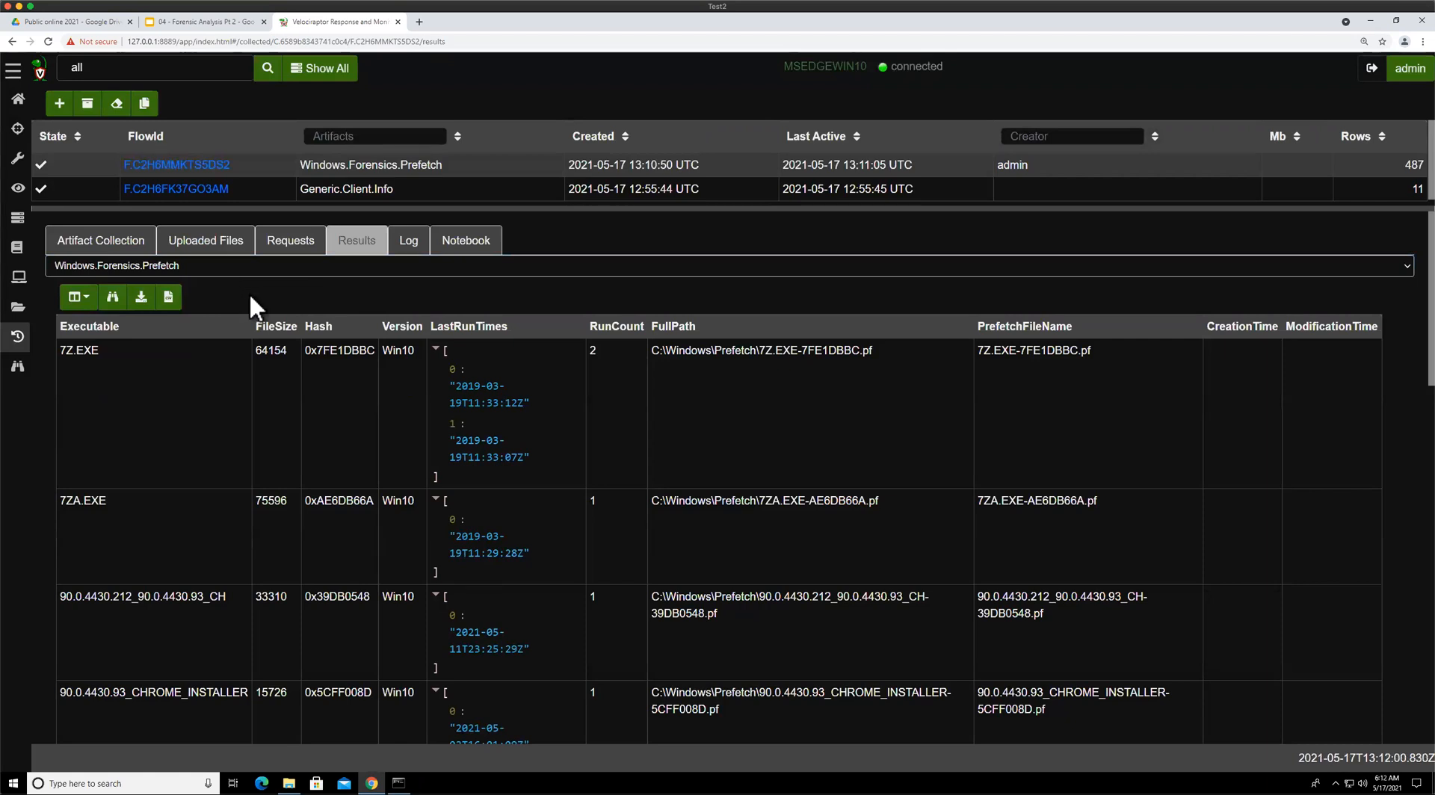
# Look up the Windows.KapeFiles.Targets artifact description in a new collection dialog, then close it
pyautogui.click(60, 105)
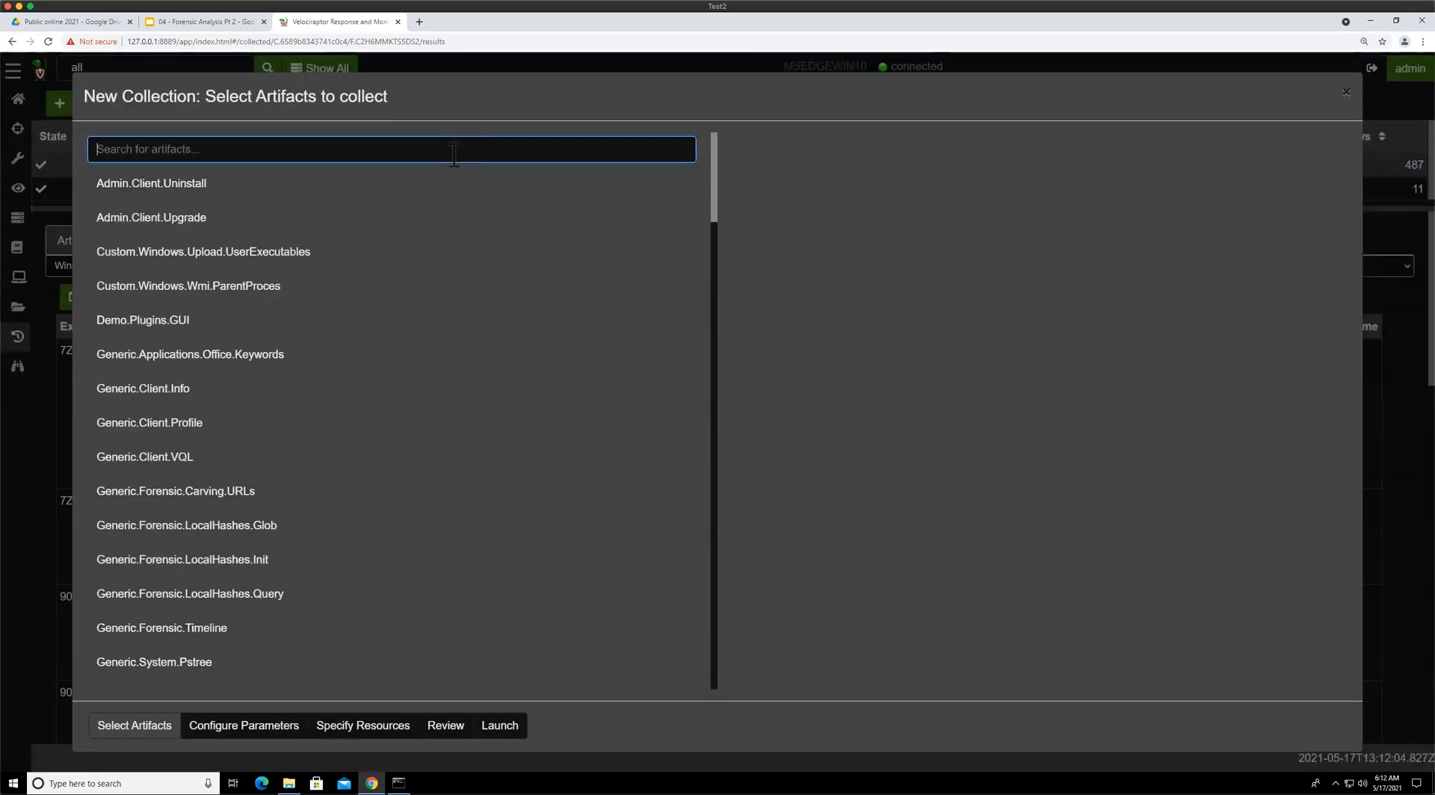
pyautogui.write('kape')
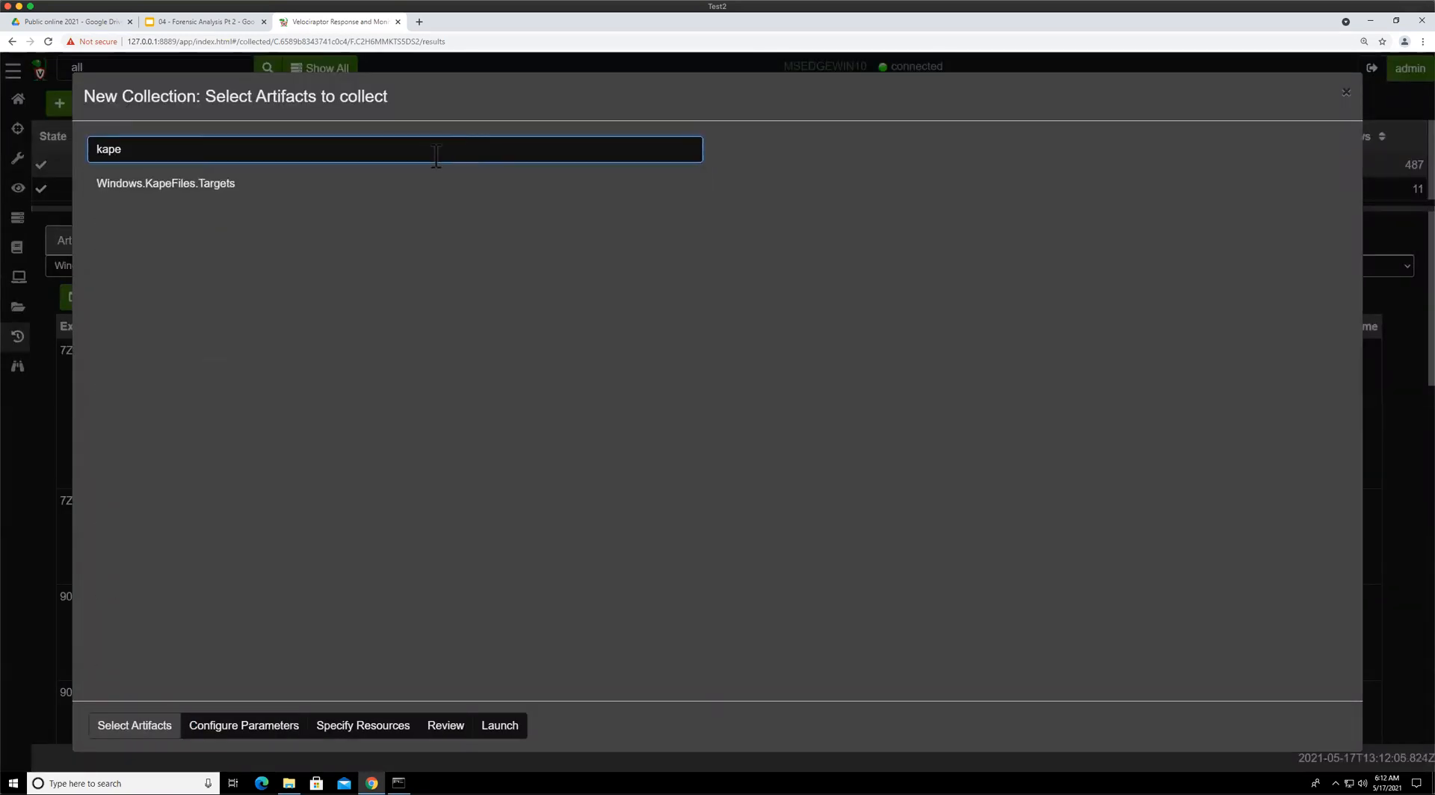
pyautogui.click(265, 188)
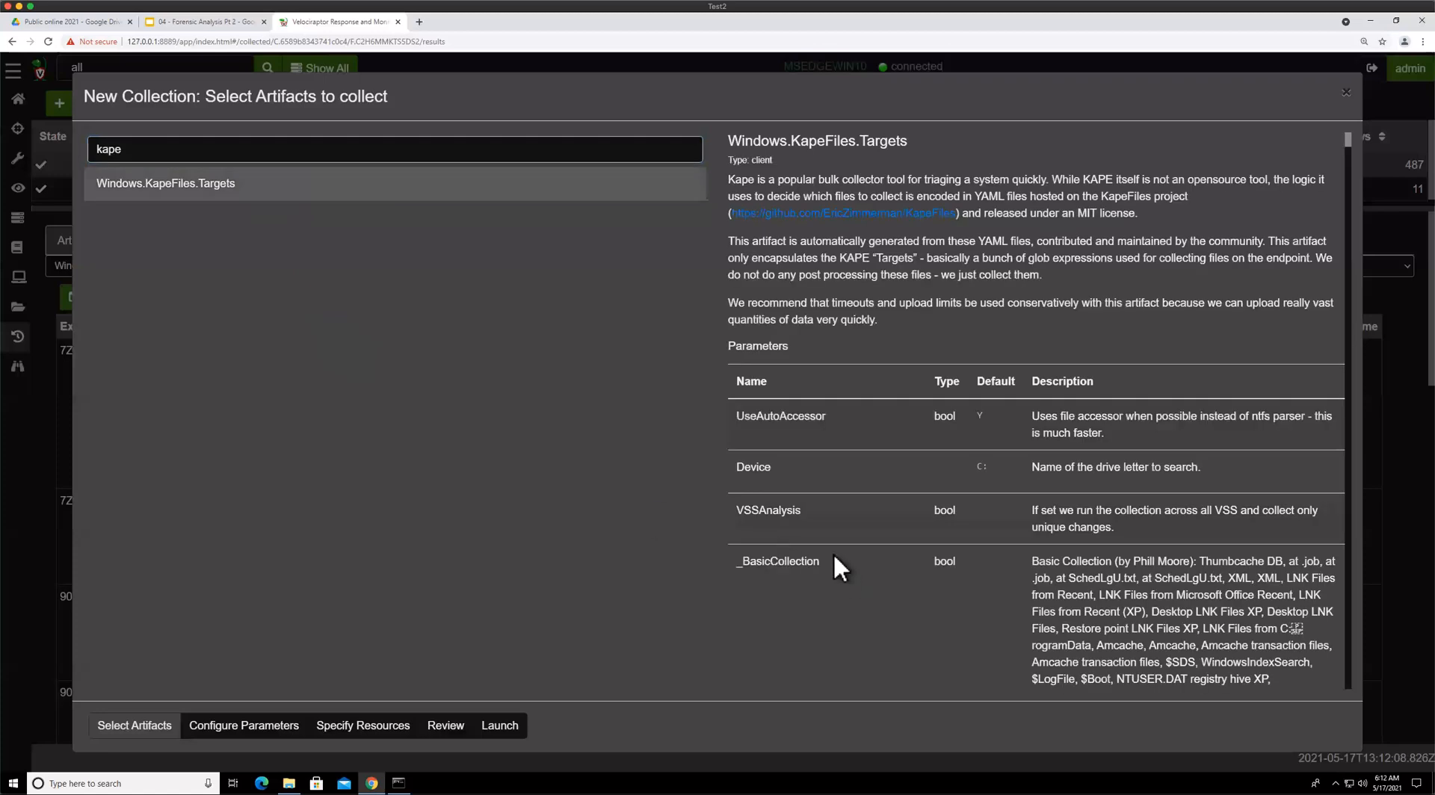
pyautogui.scroll(-10, 810, 583)
pyautogui.scroll(10, 811, 581)
pyautogui.click(438, 62)
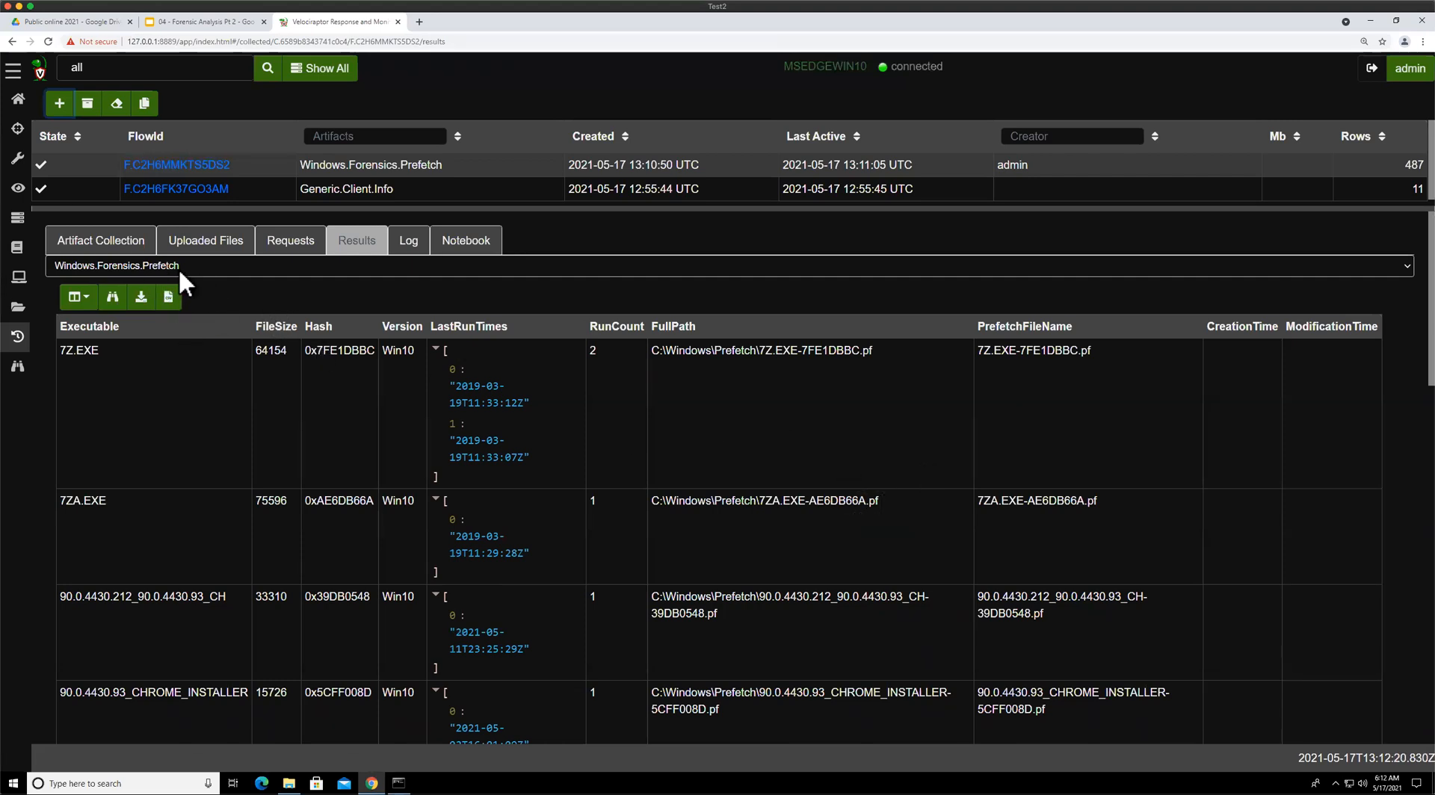
# Browse the prefetch results for executables, run counts and last run times
pyautogui.click(204, 267)
pyautogui.click(289, 275)
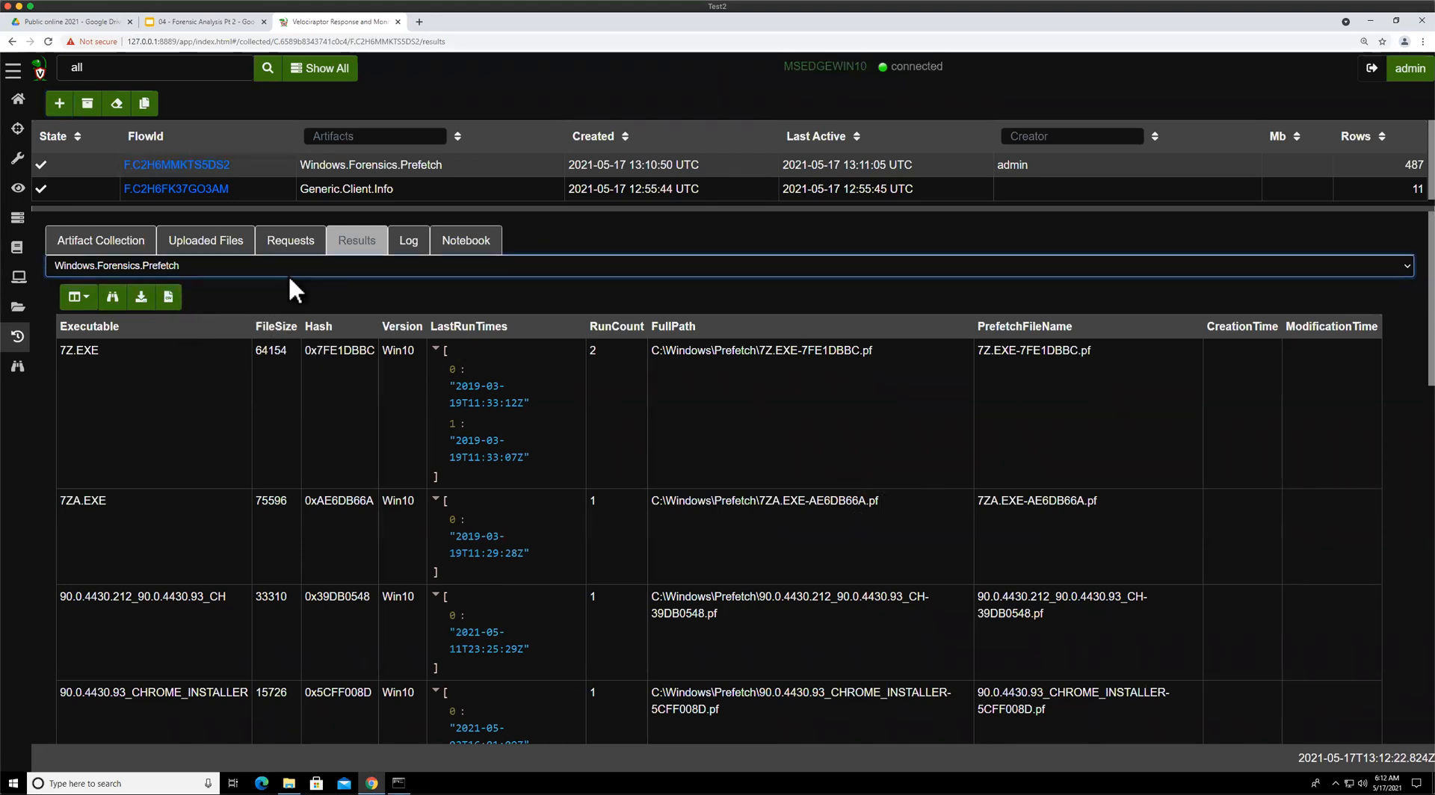
pyautogui.click(259, 297)
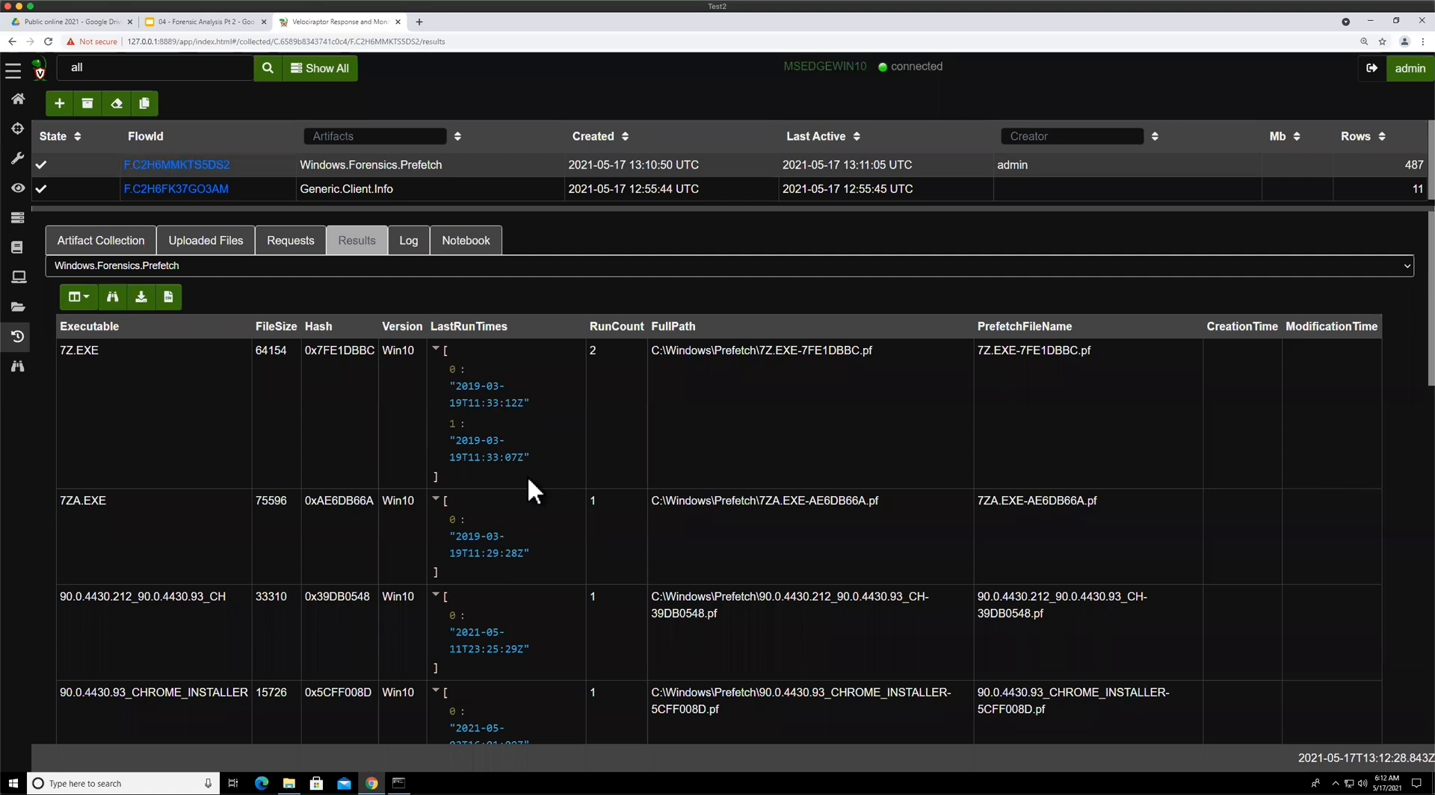
pyautogui.scroll(-3, 628, 423)
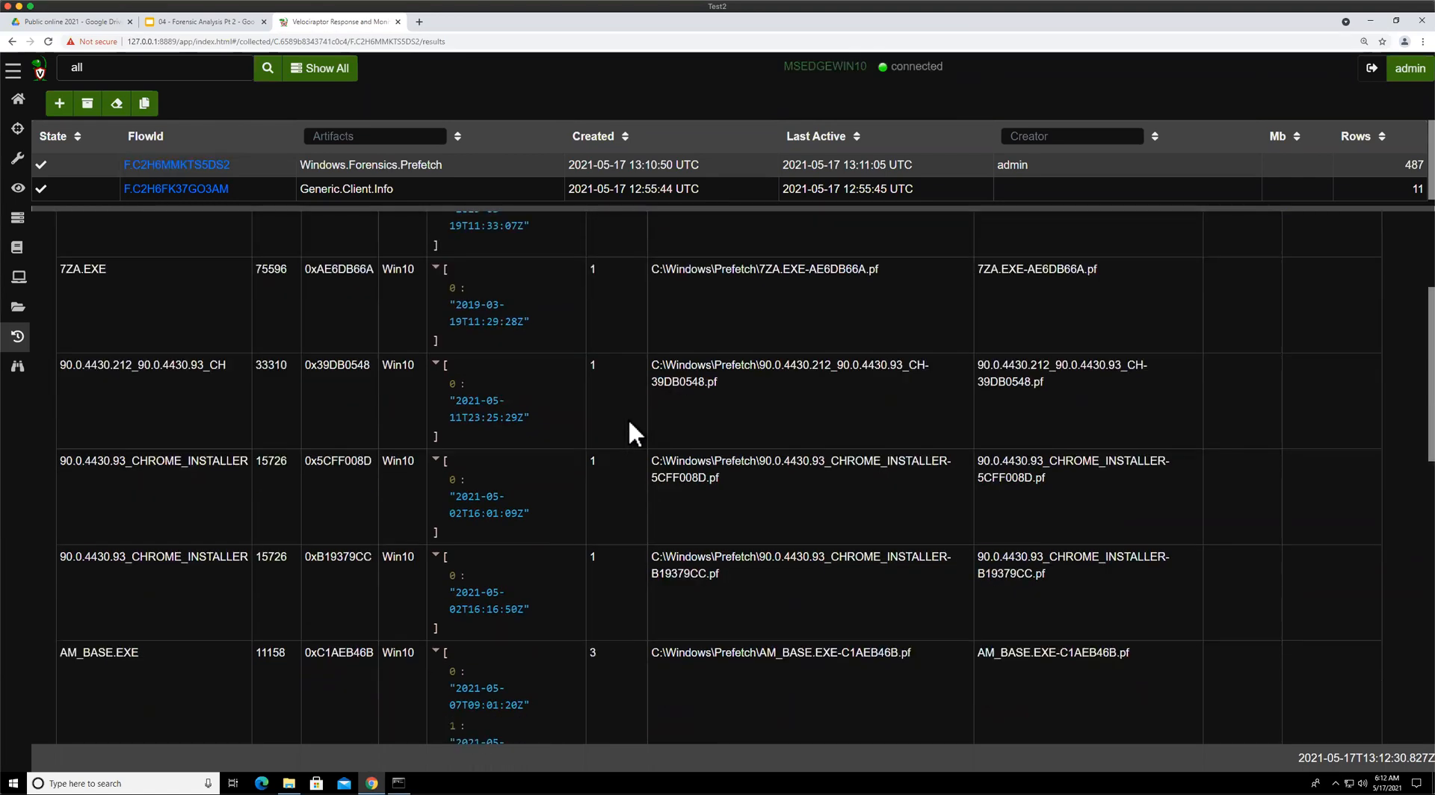
pyautogui.scroll(-10, 630, 423)
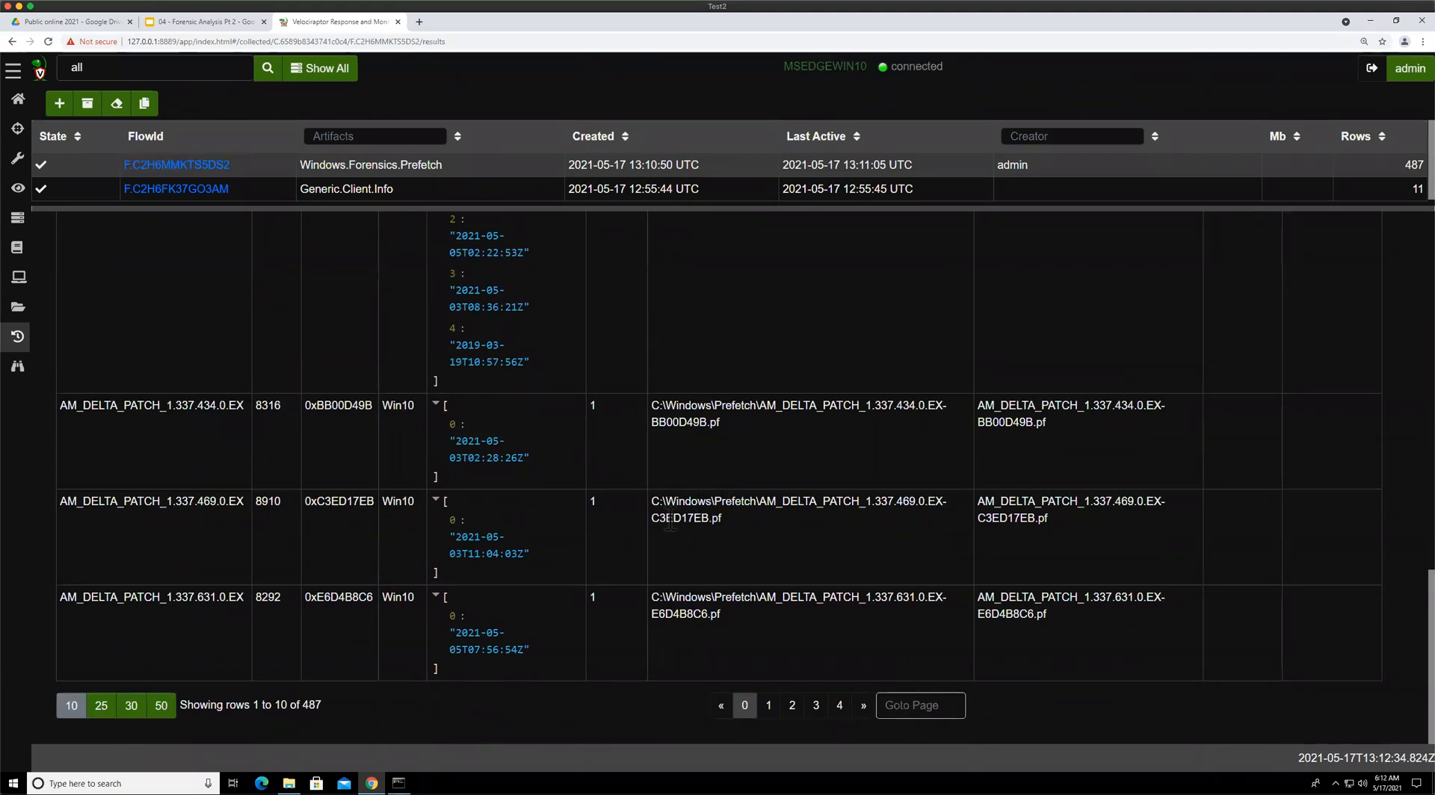
pyautogui.scroll(4, 548, 470)
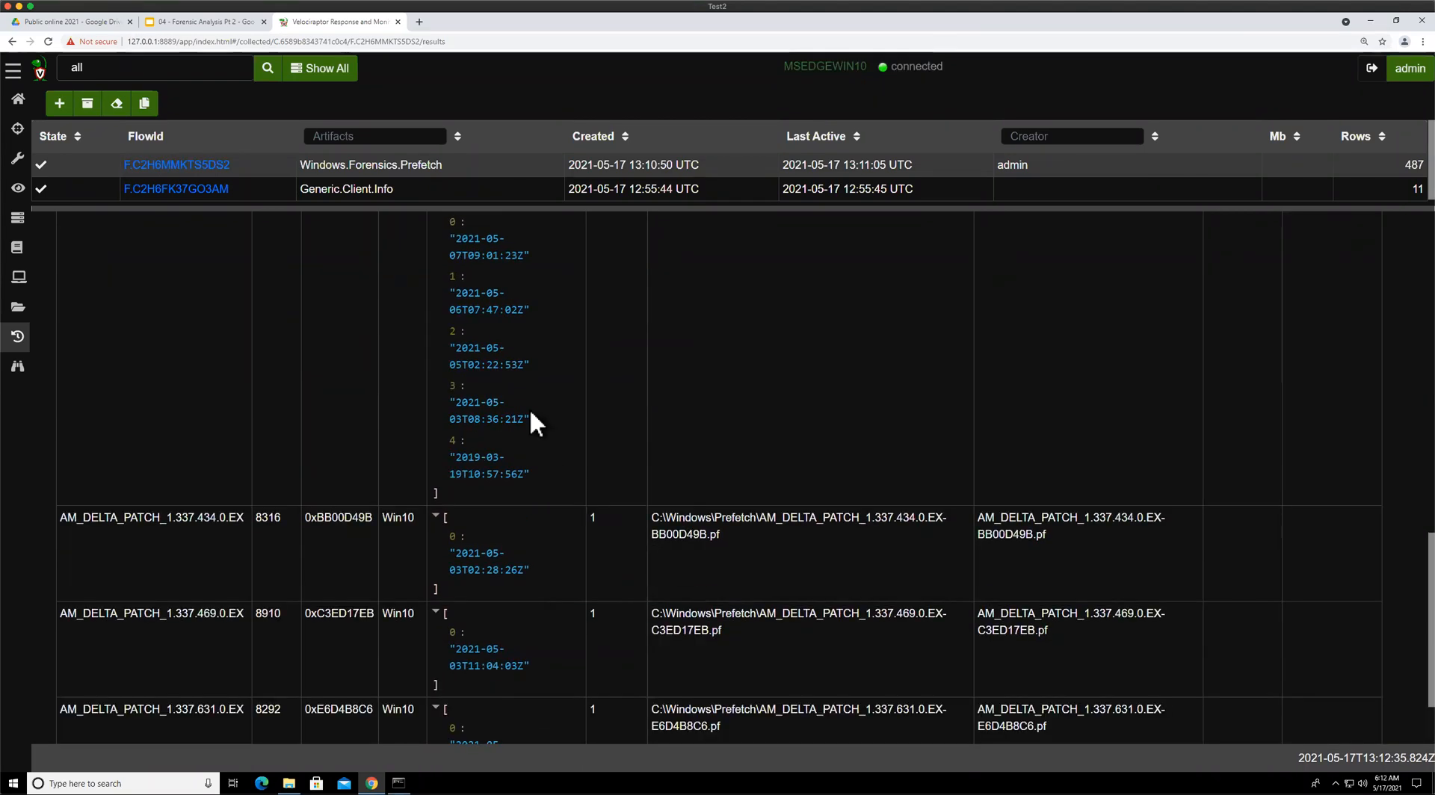
pyautogui.scroll(8, 483, 433)
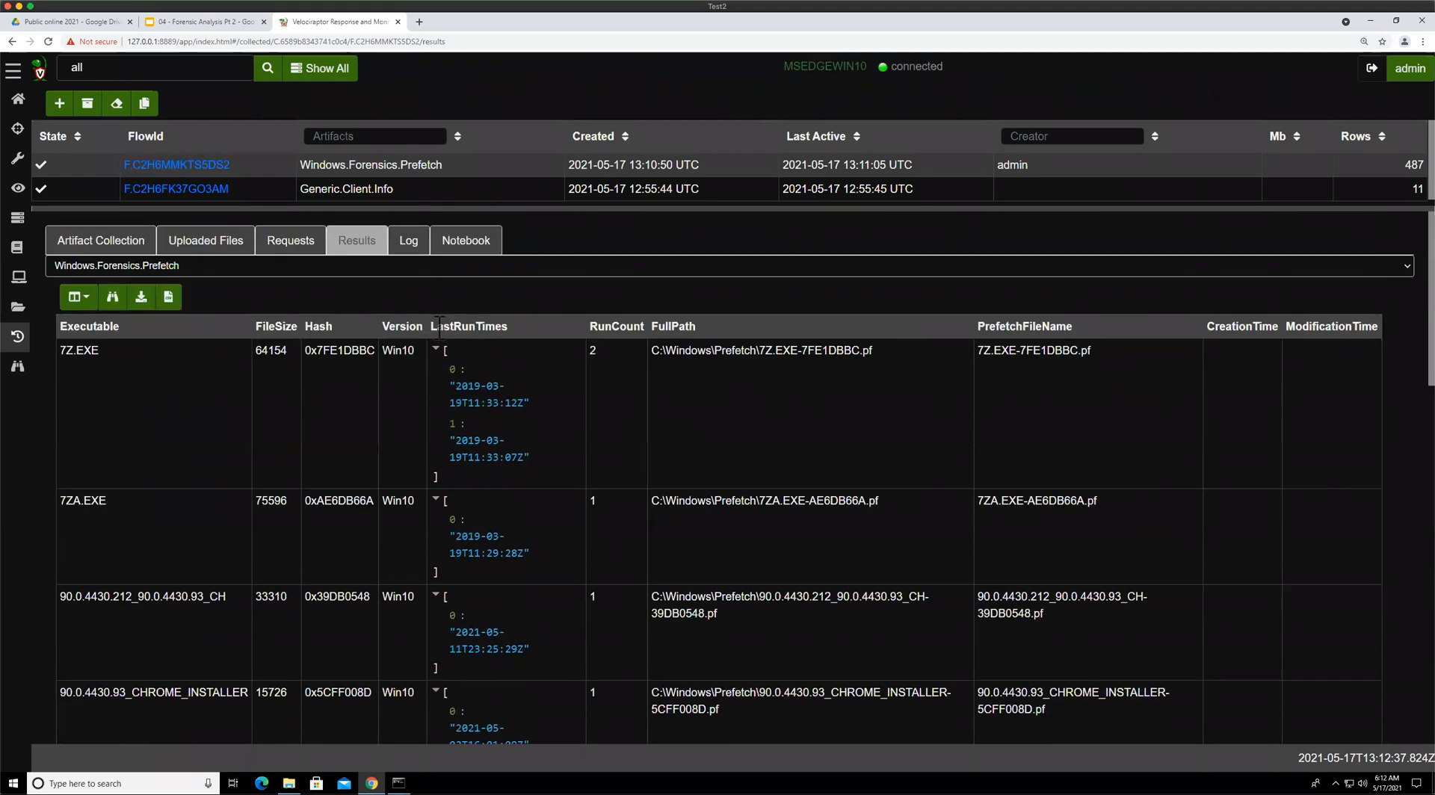
pyautogui.doubleClick(512, 333)
pyautogui.scroll(-10, 605, 396)
pyautogui.scroll(-2, 613, 430)
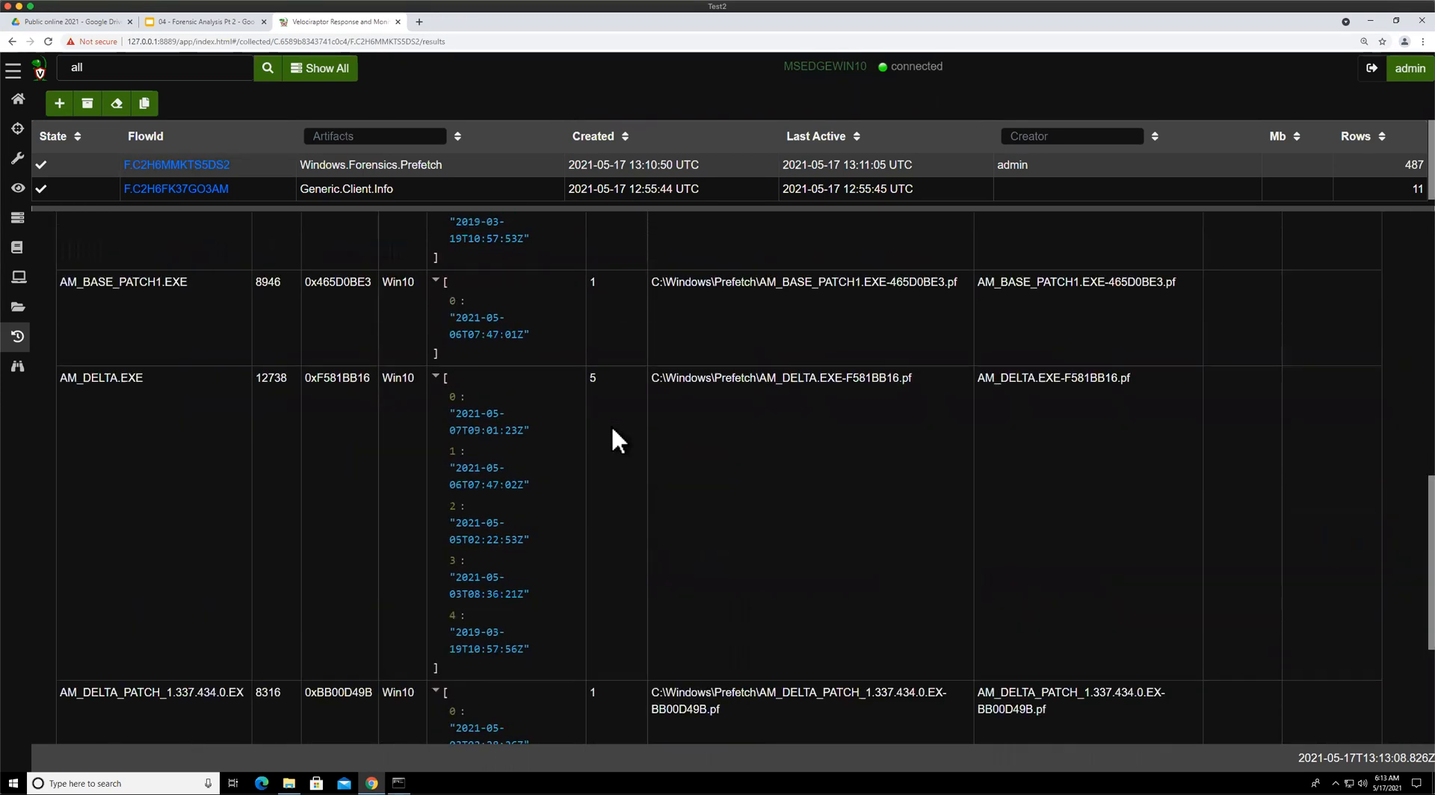
# Page through the Windows.Forensics.Prefetch results and inspect the CHROME.EXE entries' run counts and last run times
pyautogui.scroll(-4, 612, 430)
pyautogui.click(817, 707)
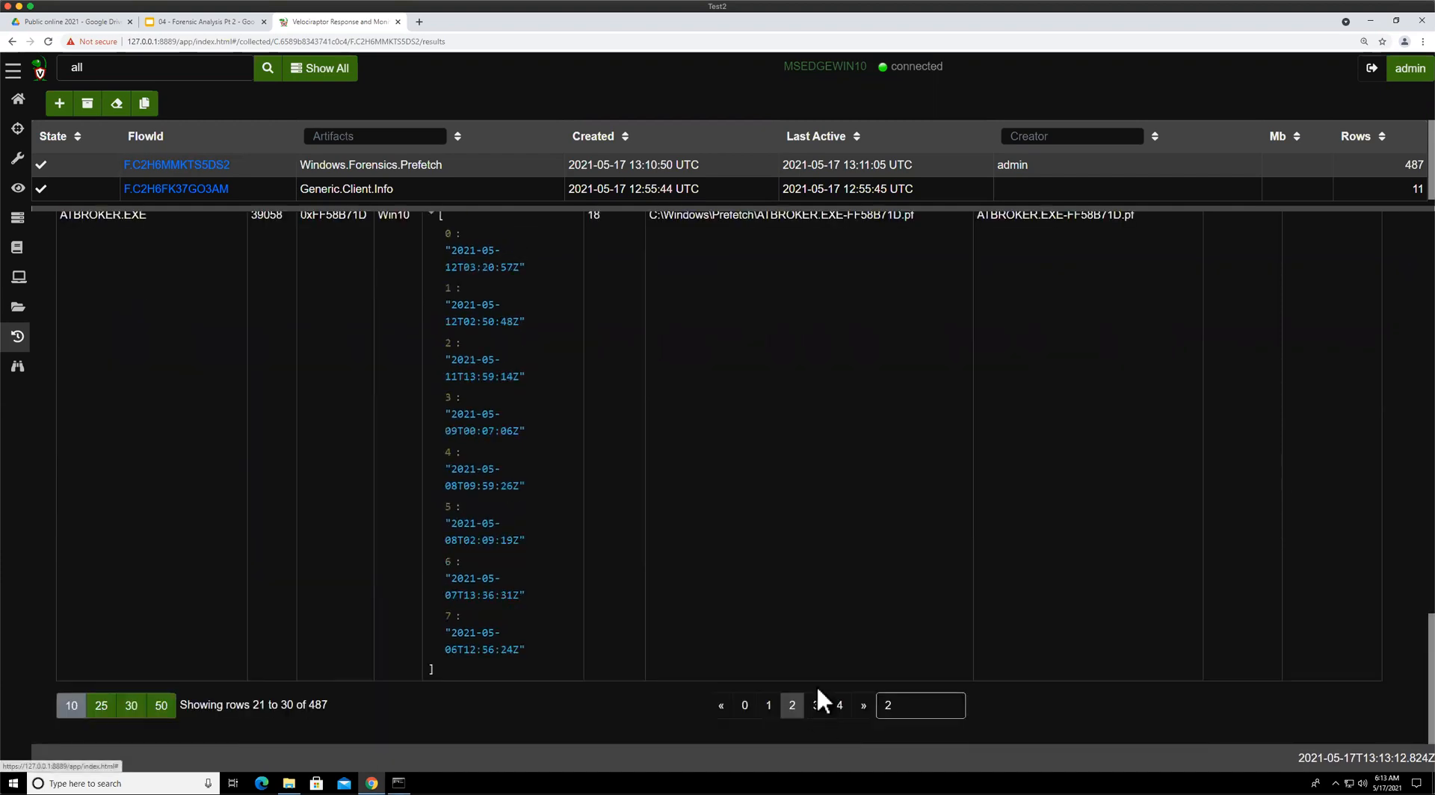
pyautogui.click(841, 705)
pyautogui.click(838, 704)
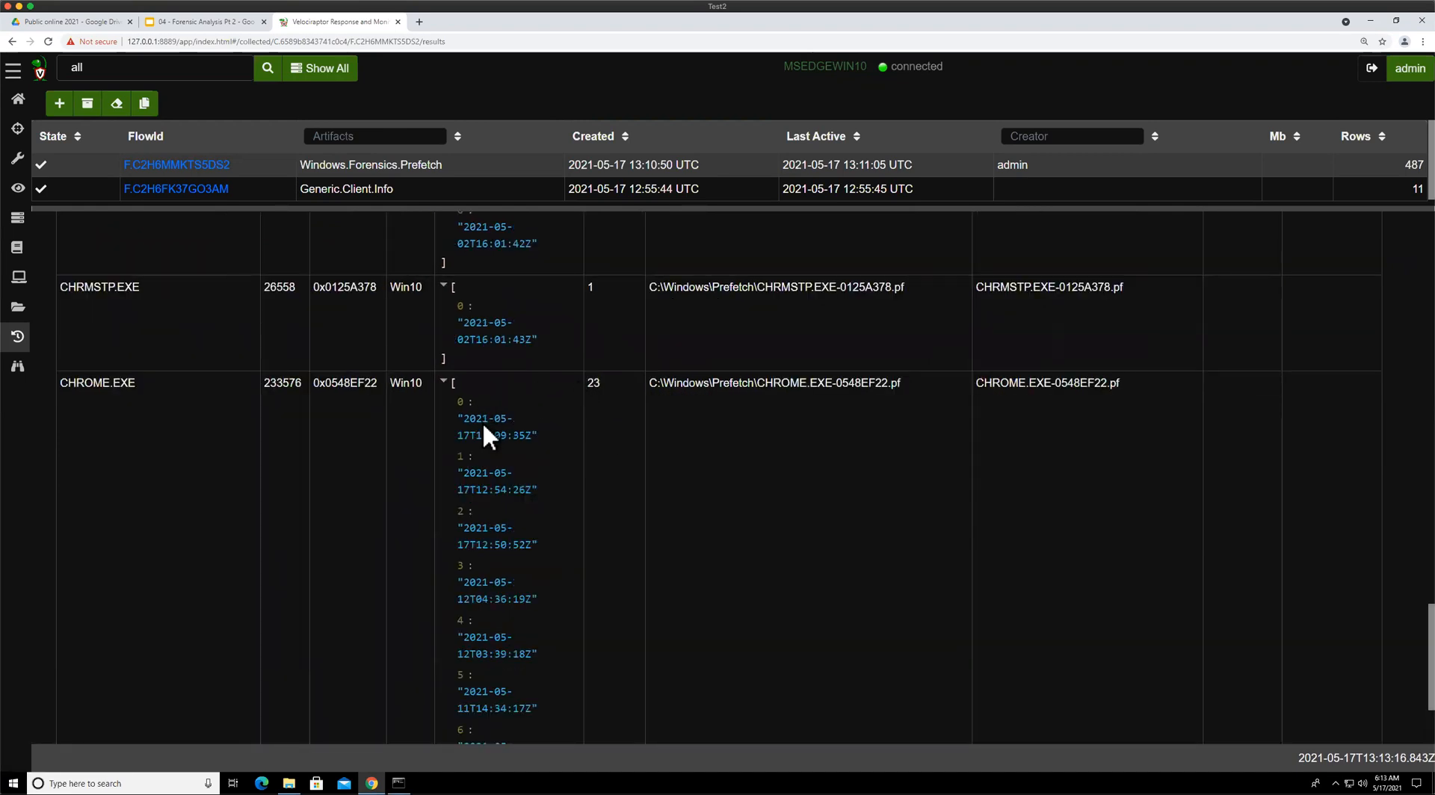
pyautogui.scroll(-3, 484, 449)
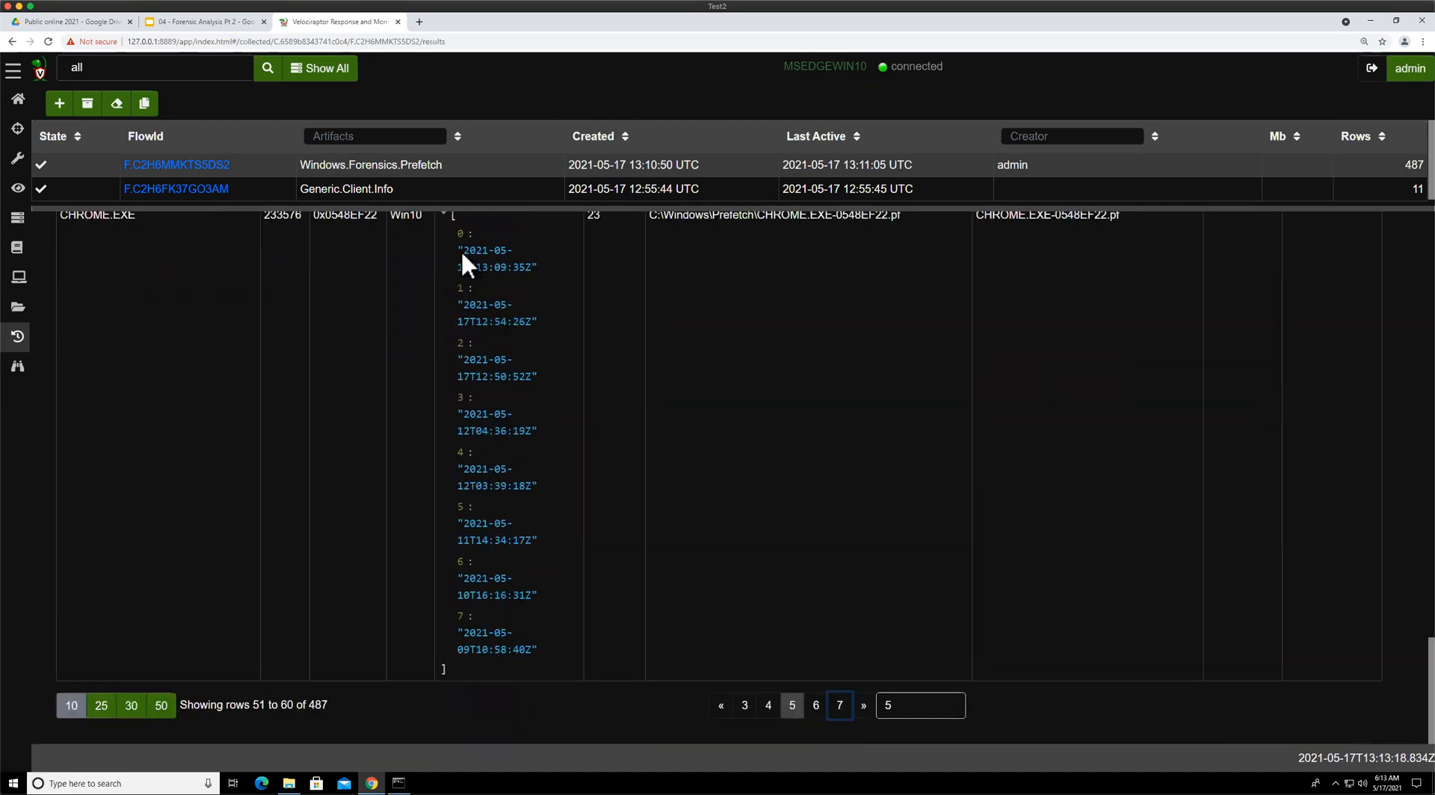
pyautogui.scroll(2, 491, 342)
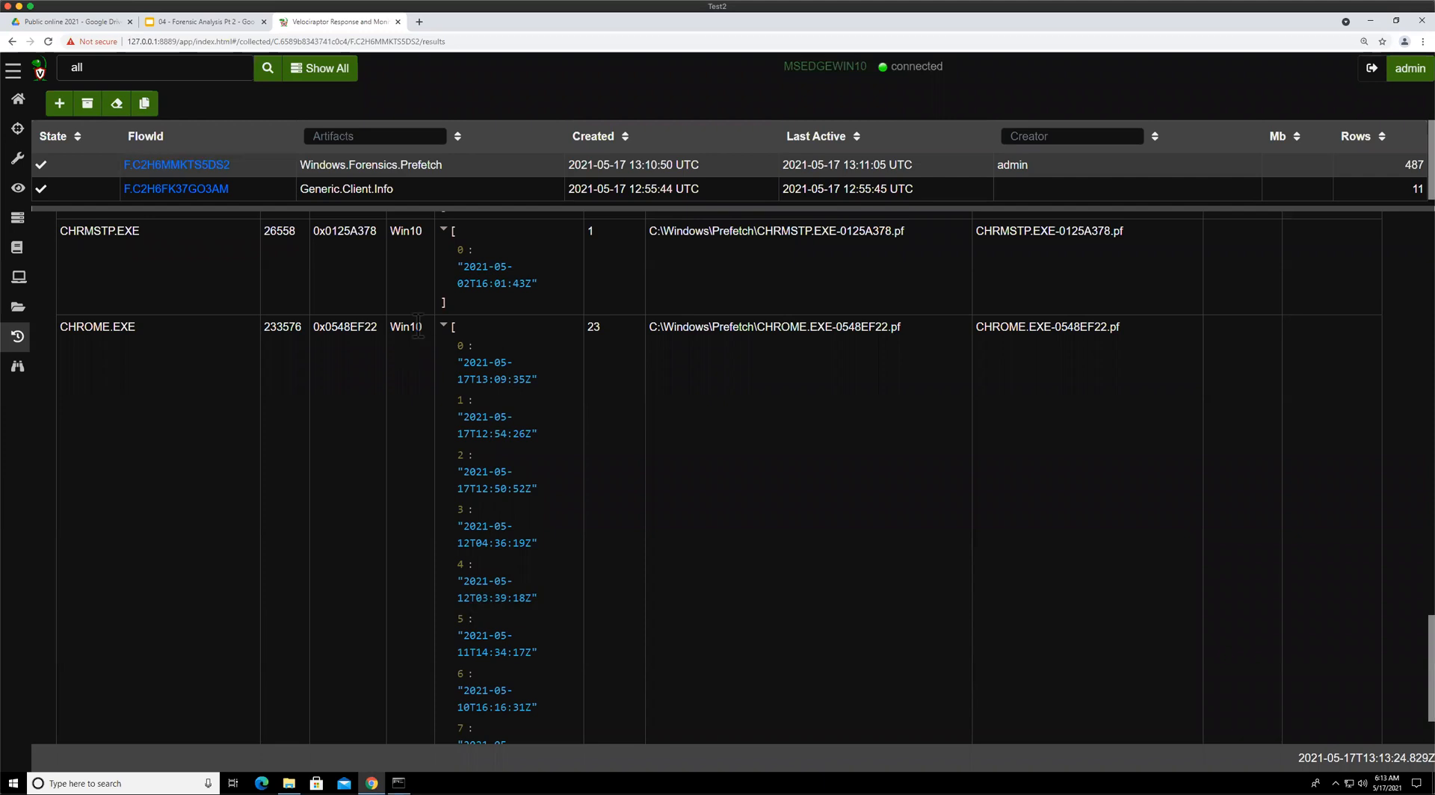
pyautogui.scroll(3, 486, 445)
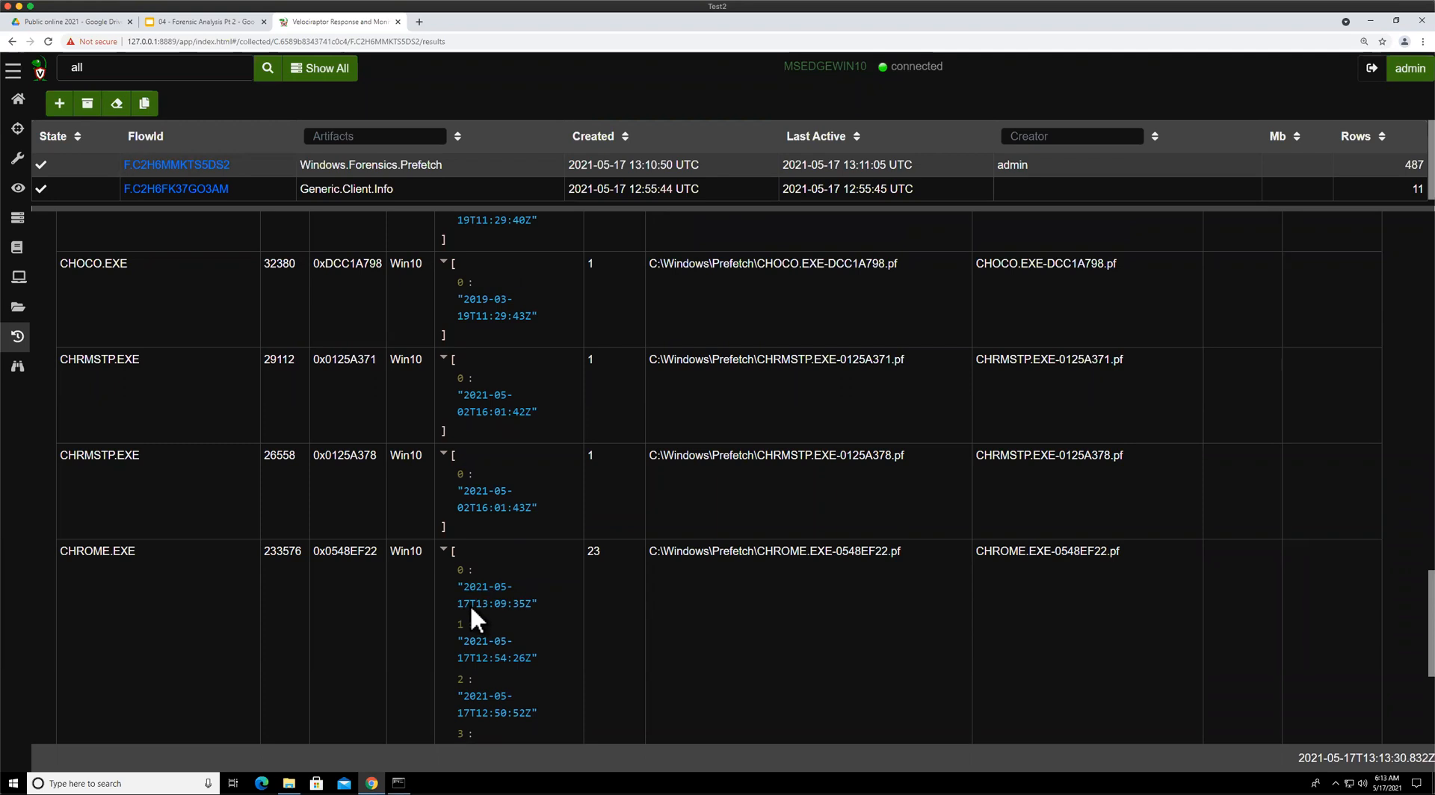
pyautogui.moveTo(161, 551); pyautogui.dragTo(59, 549)
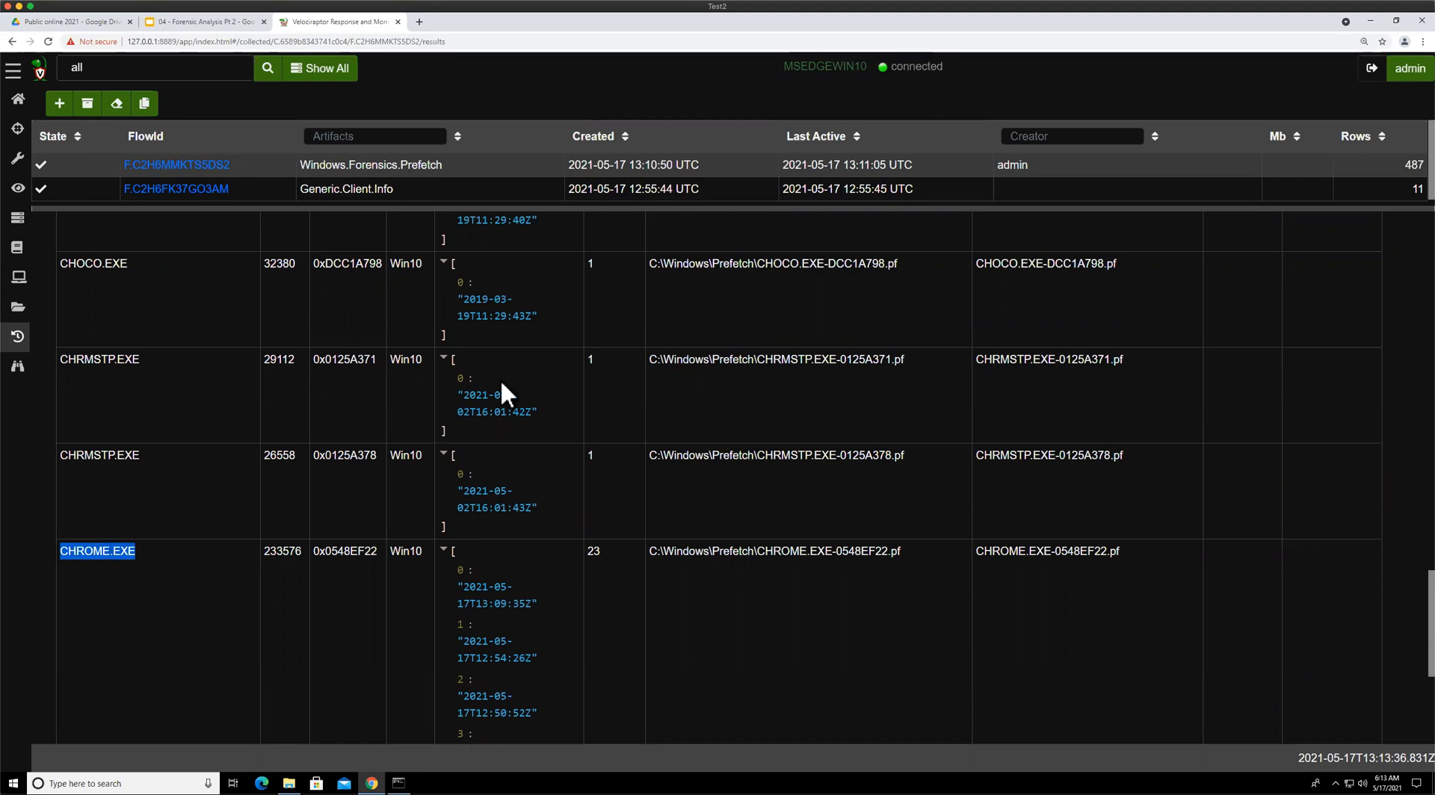
pyautogui.scroll(-3, 727, 457)
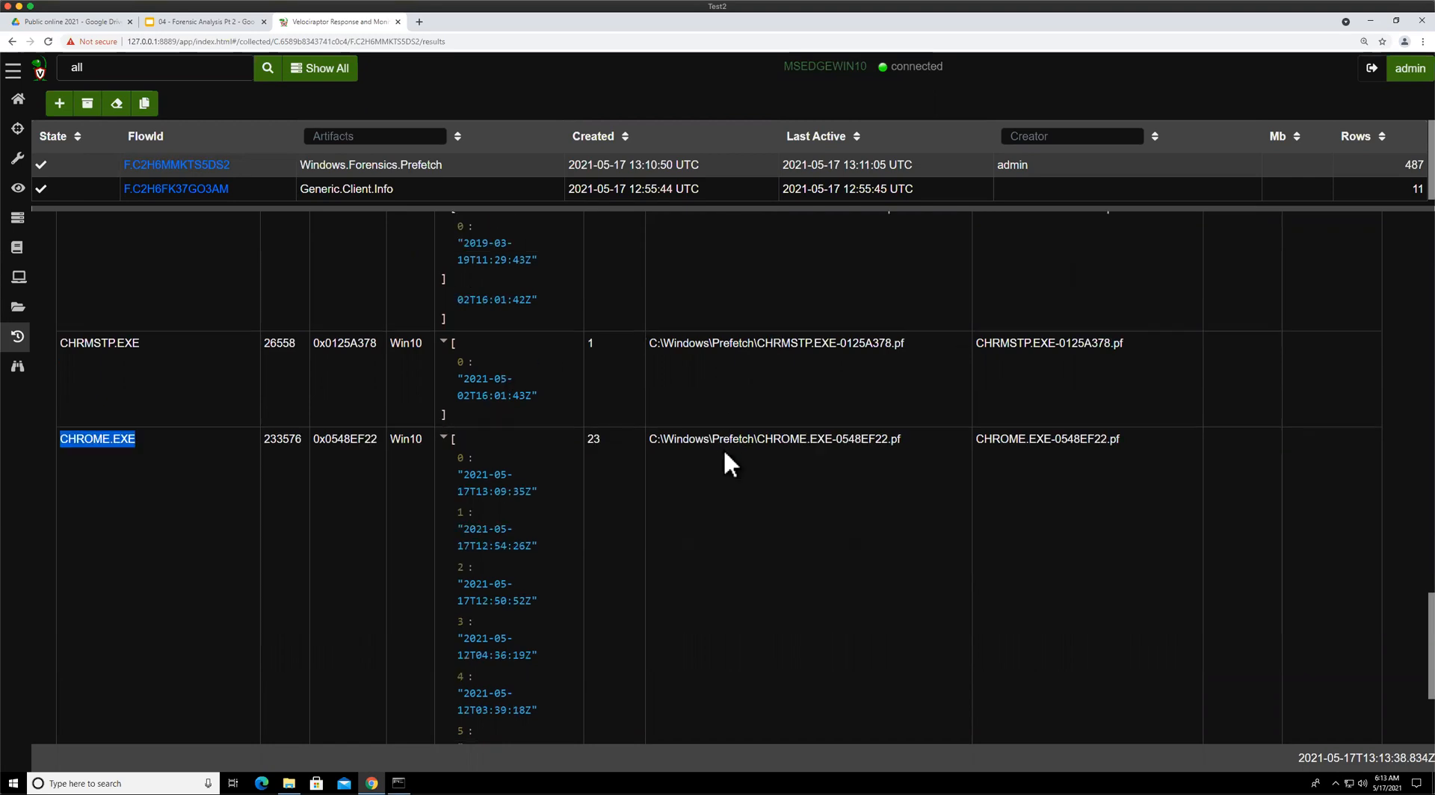
pyautogui.moveTo(675, 320); pyautogui.dragTo(896, 321)
pyautogui.click(877, 449)
# Scroll back through the prefetch results and move to further result pages to review more executables
pyautogui.scroll(2, 876, 450)
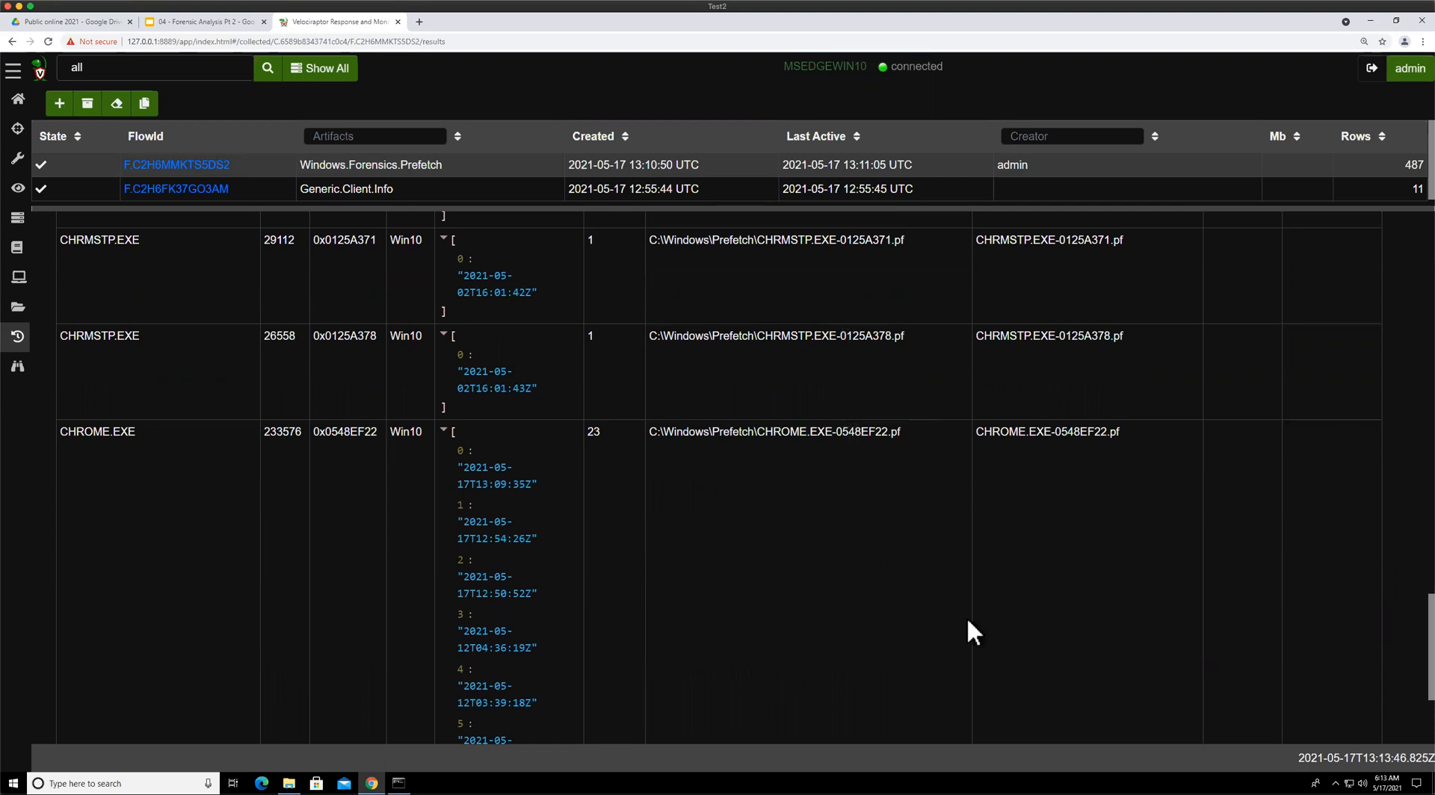
pyautogui.scroll(15, 860, 482)
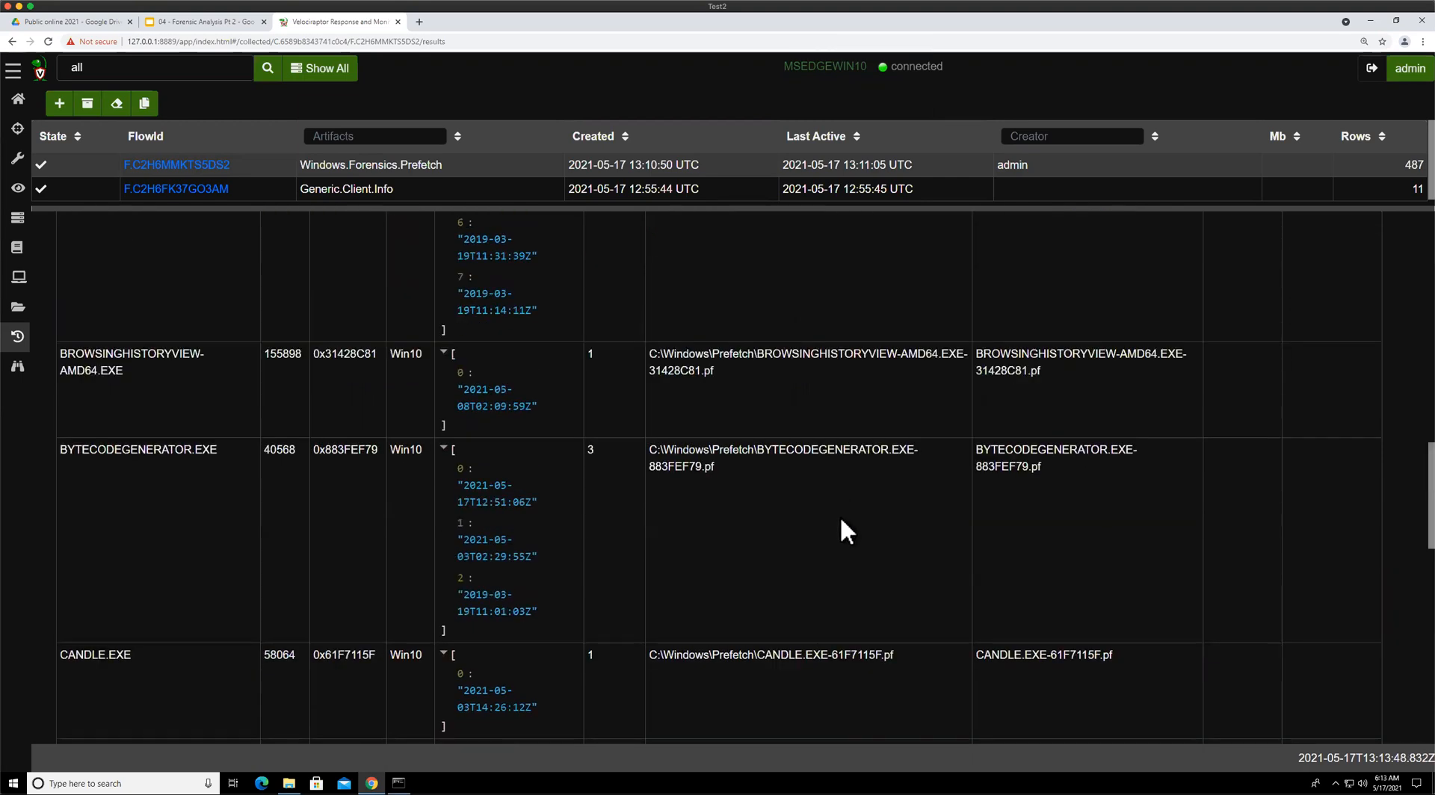
pyautogui.scroll(1, 845, 518)
pyautogui.scroll(10, 847, 523)
pyautogui.scroll(6, 846, 518)
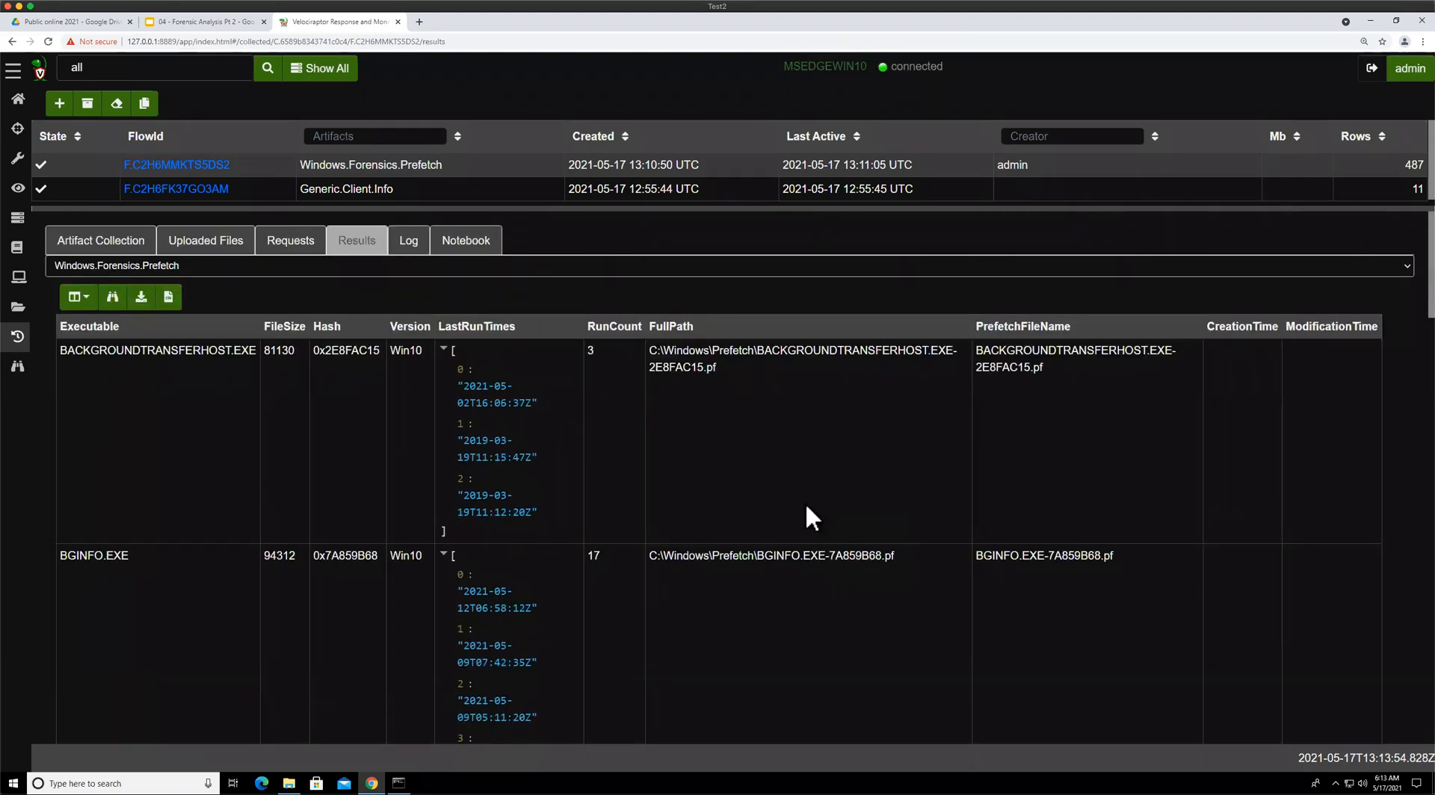
pyautogui.scroll(-15, 803, 527)
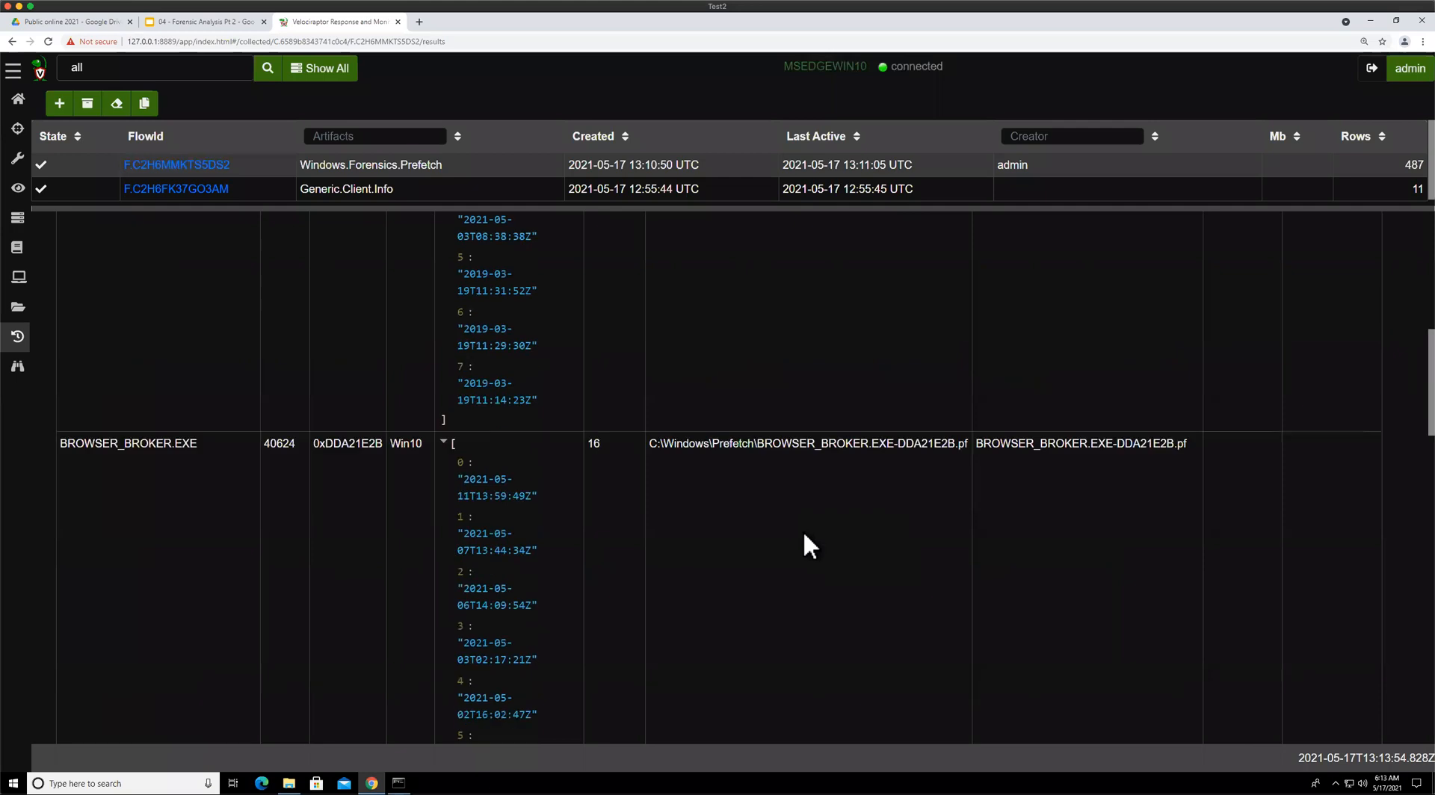
pyautogui.scroll(-5, 823, 707)
pyautogui.click(817, 705)
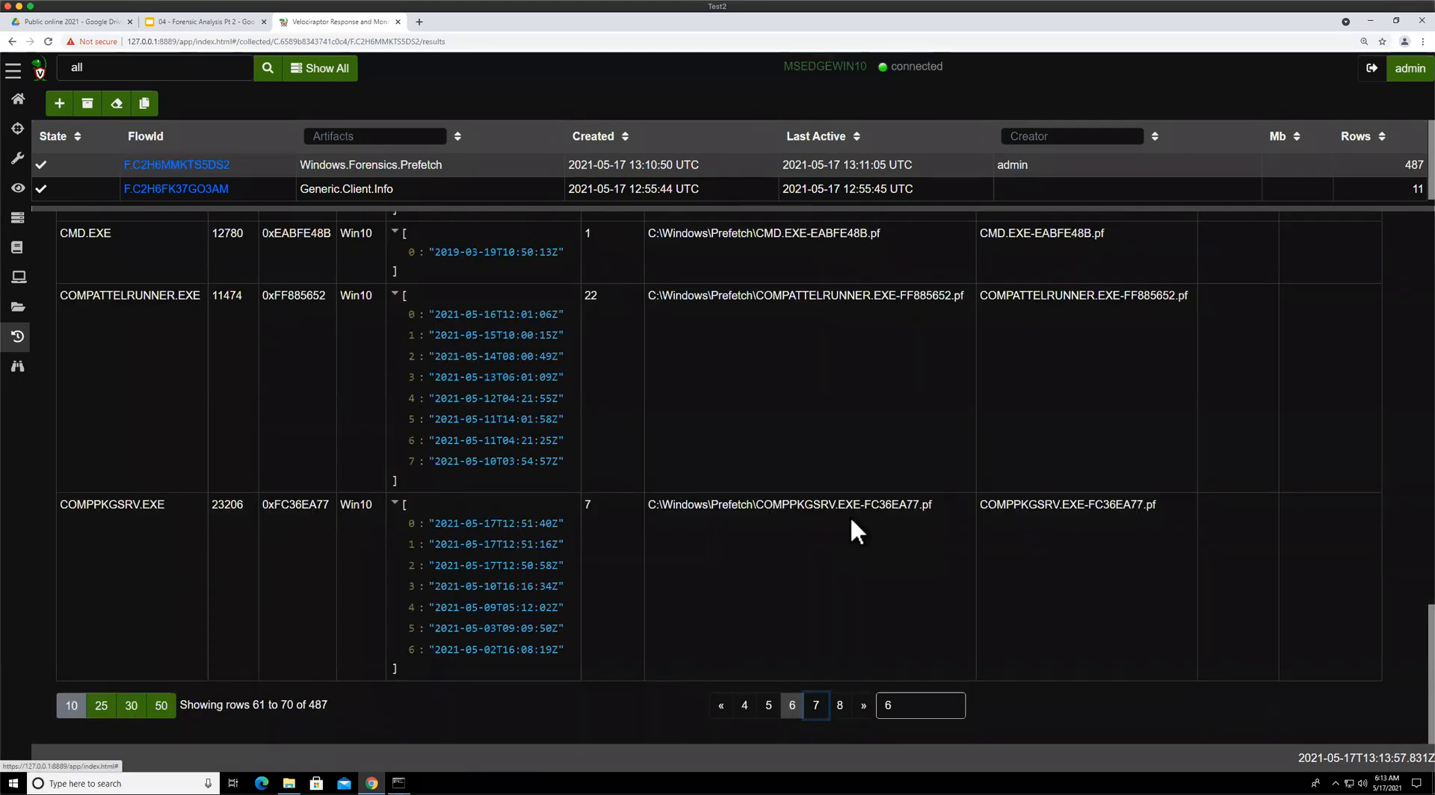
pyautogui.scroll(7, 849, 510)
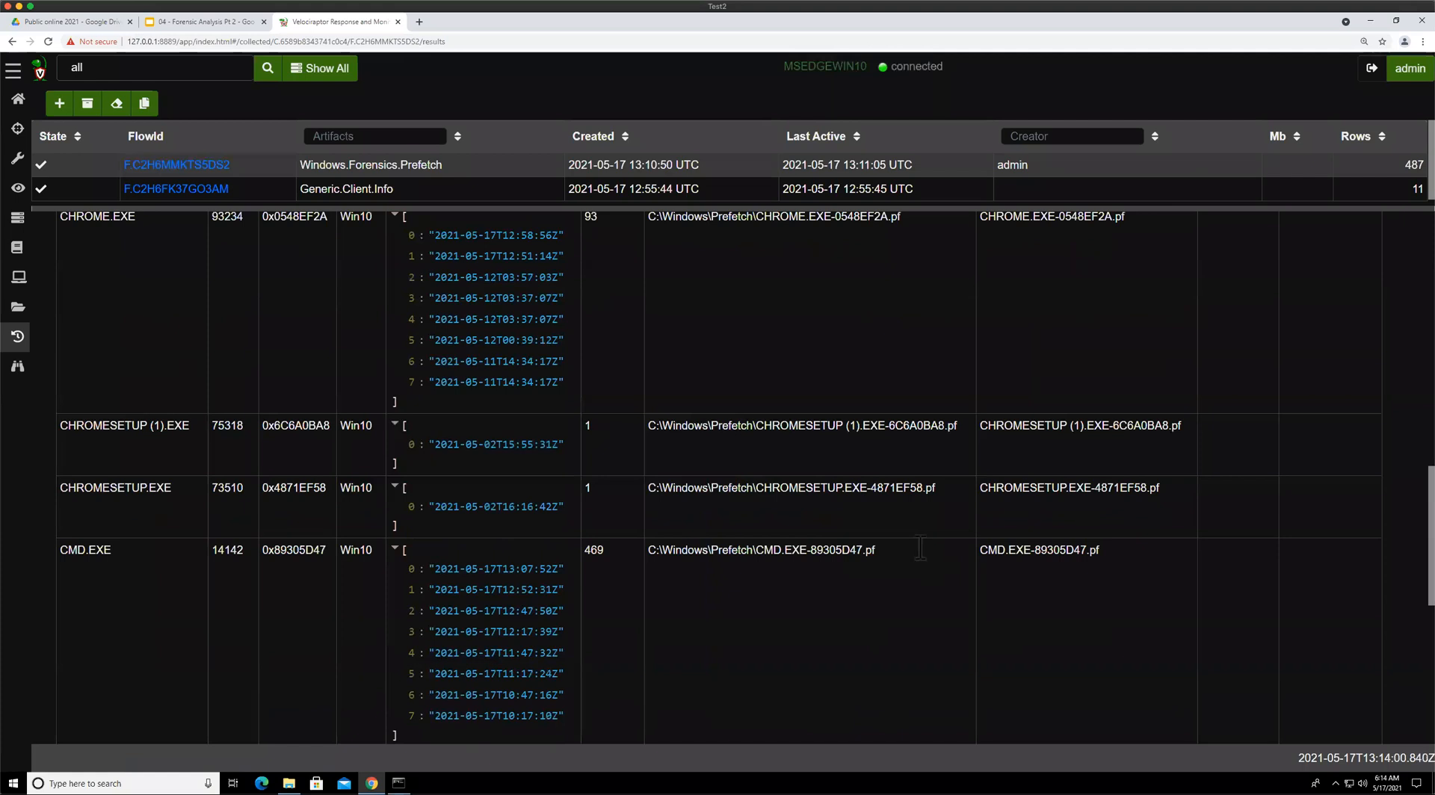
pyautogui.scroll(2, 920, 548)
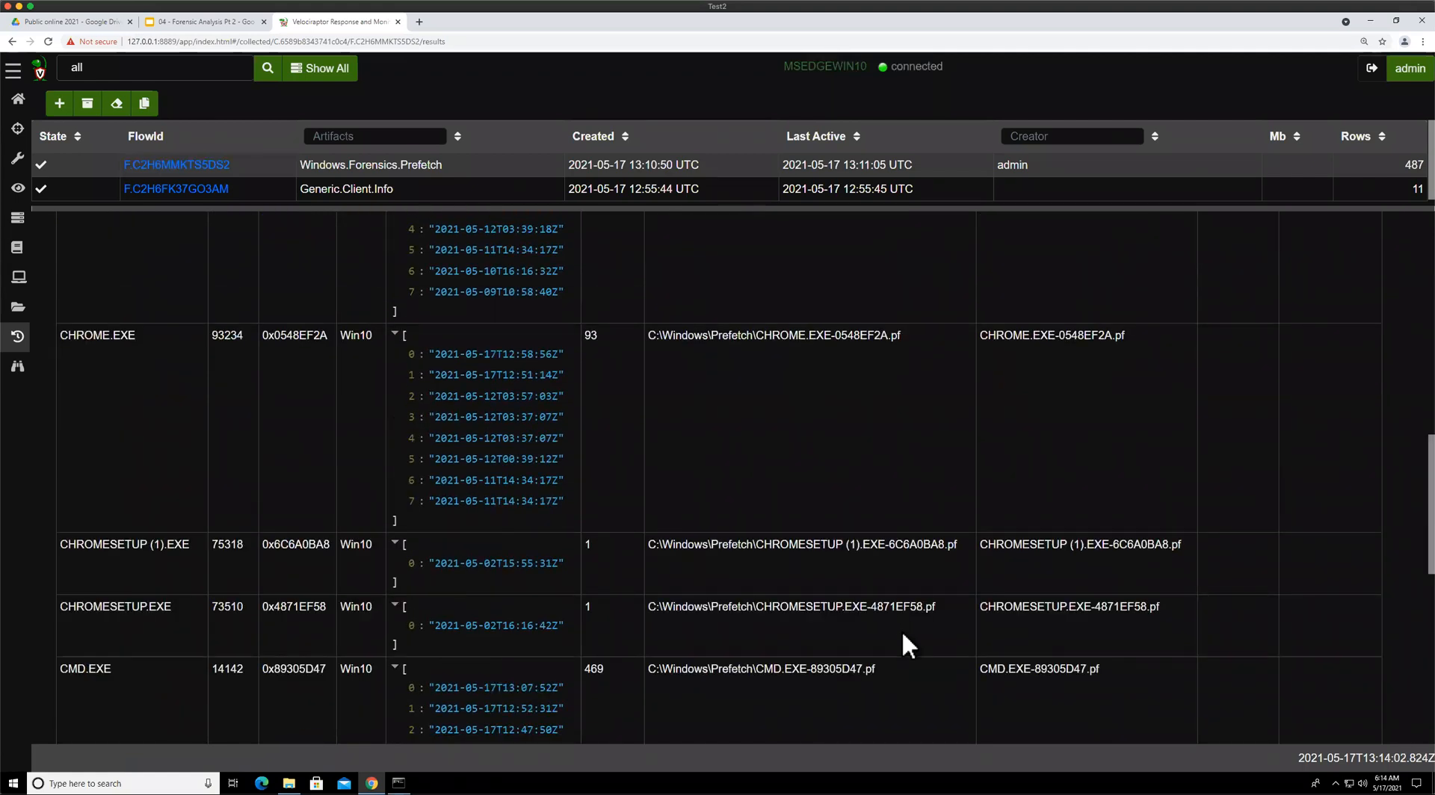
# Compare the multiple CHROME.EXE prefetch entries by their hash suffix in the prefetch file paths
pyautogui.moveTo(835, 544); pyautogui.dragTo(874, 544)
pyautogui.click(841, 406)
pyautogui.scroll(1, 845, 448)
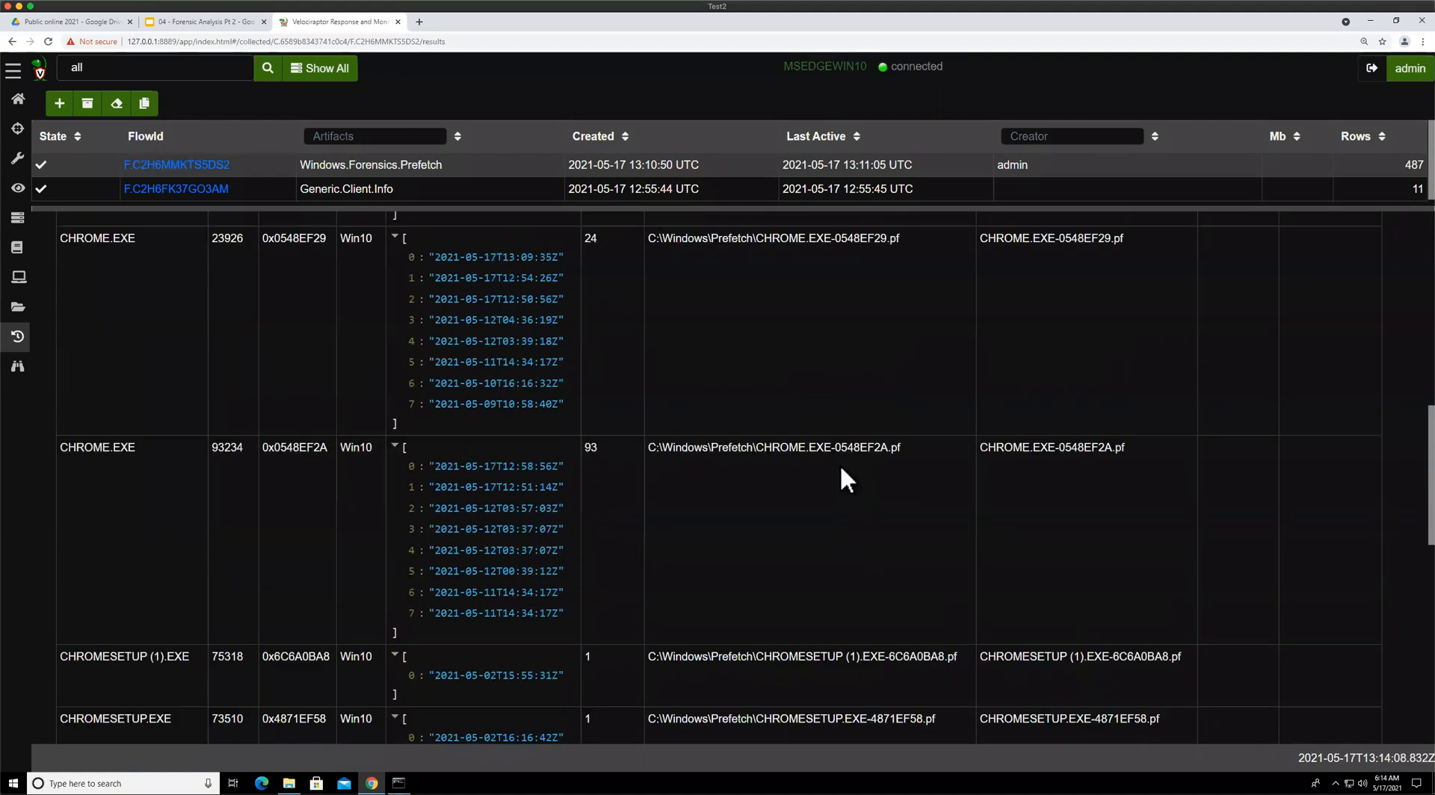
pyautogui.scroll(1, 841, 467)
pyautogui.scroll(1, 840, 464)
pyautogui.moveTo(832, 559); pyautogui.dragTo(885, 559)
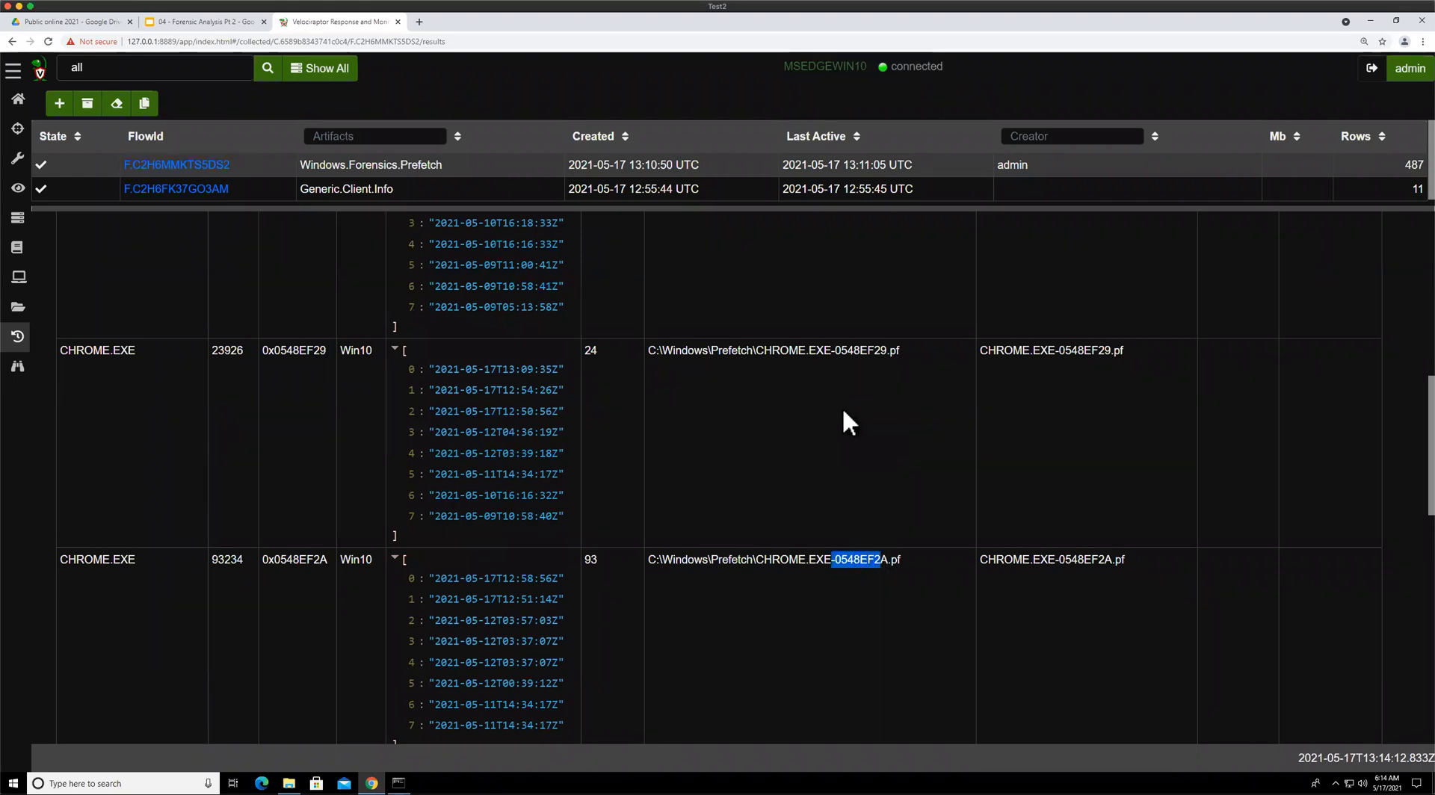
pyautogui.scroll(3, 843, 410)
pyautogui.scroll(5, 843, 411)
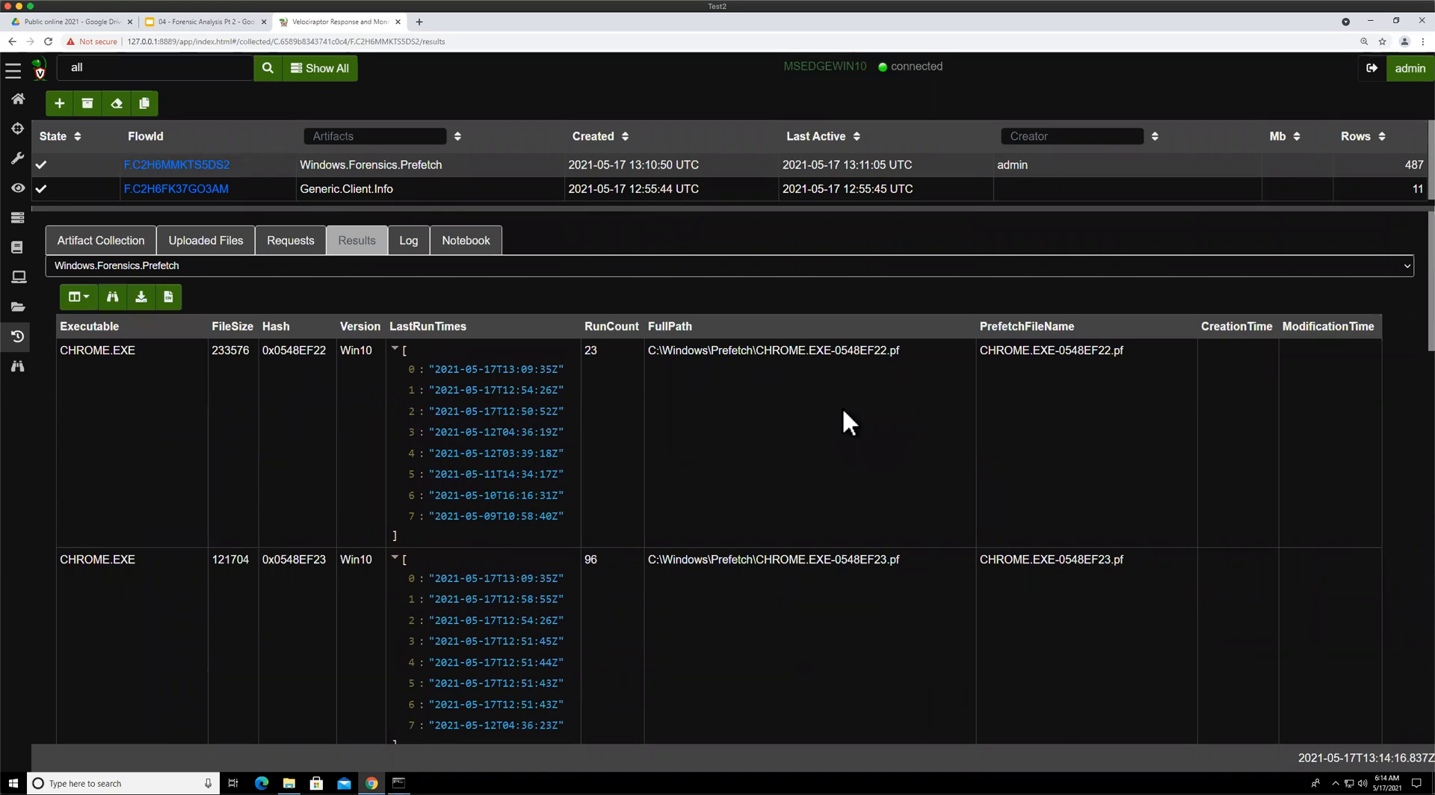
pyautogui.scroll(-8, 885, 407)
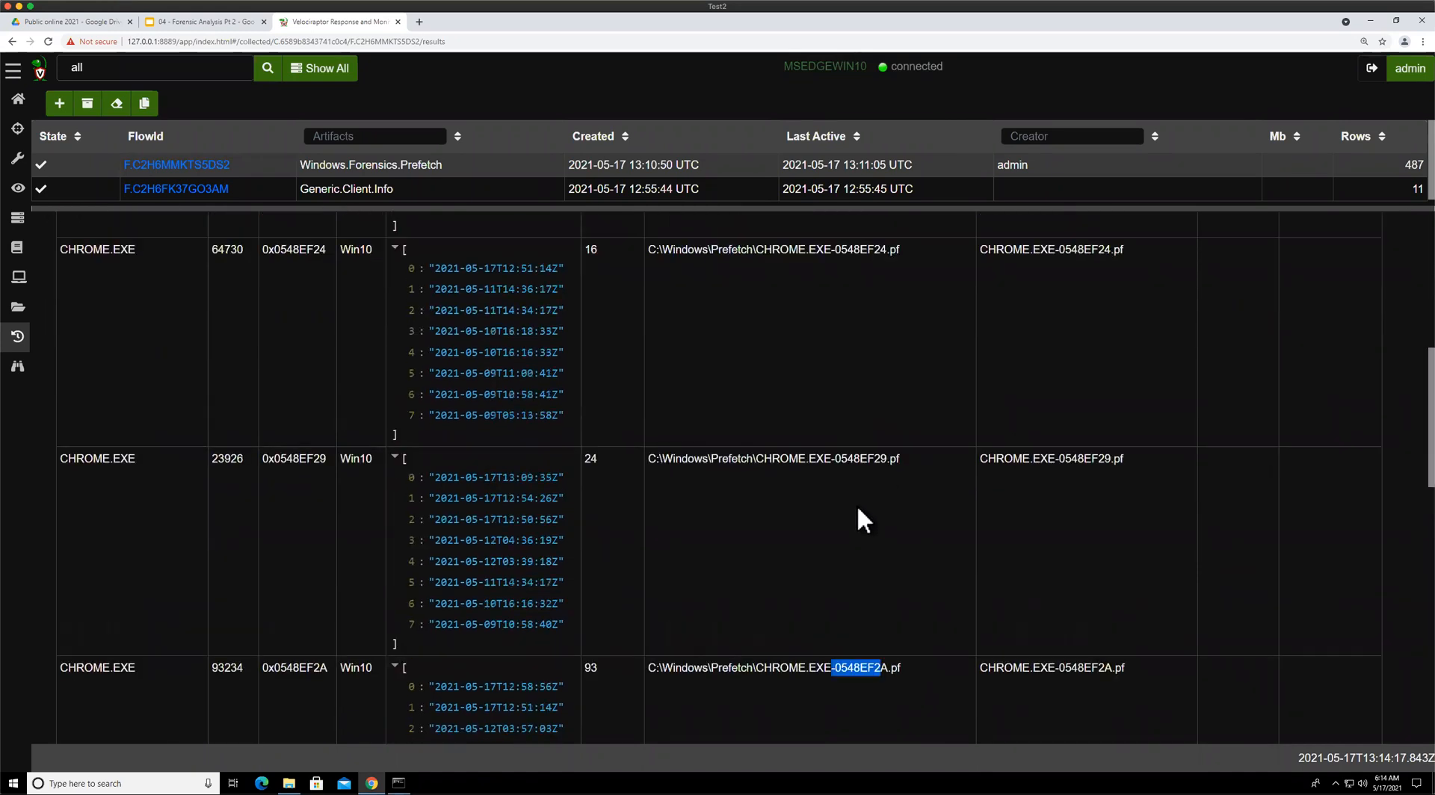
pyautogui.scroll(-10, 755, 599)
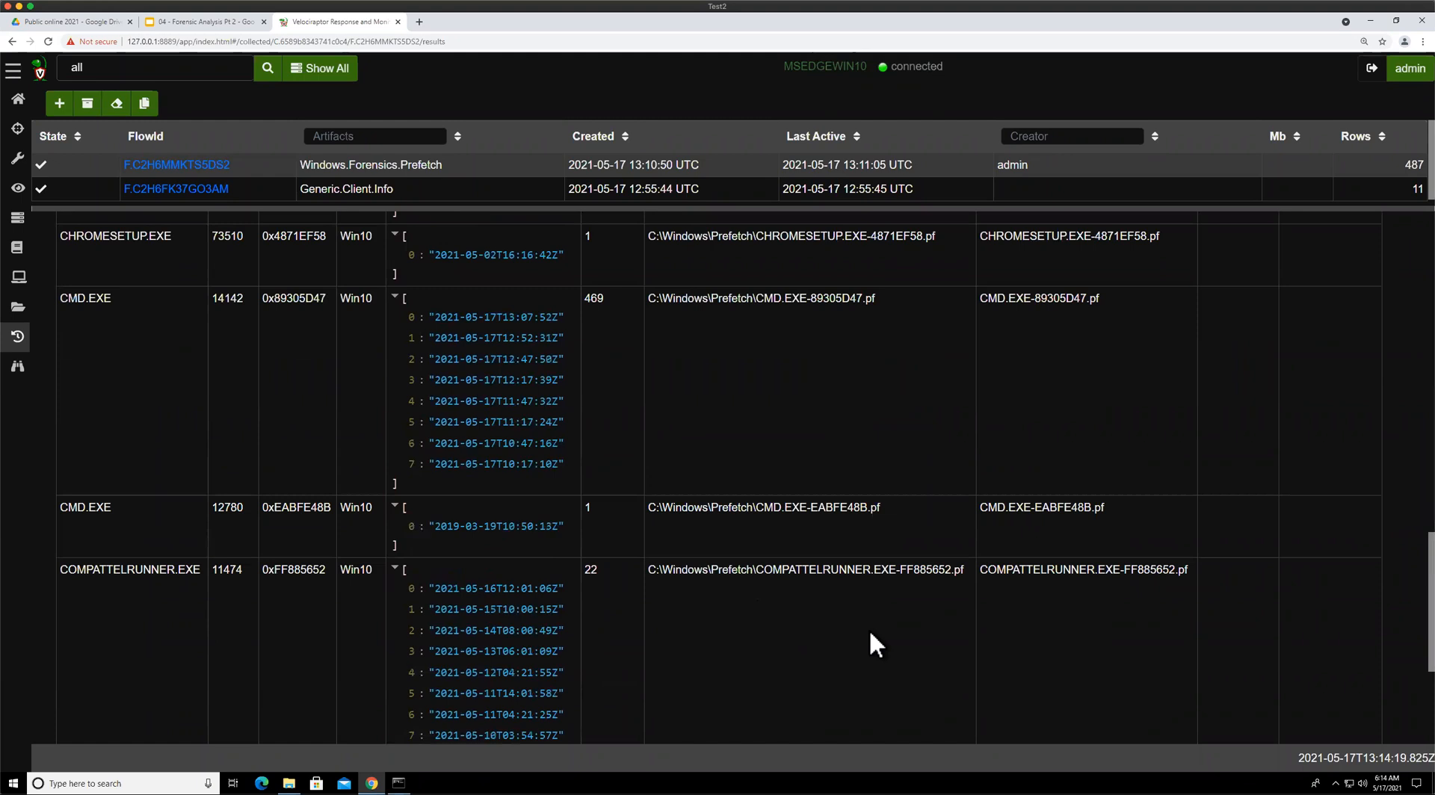
pyautogui.click(768, 705)
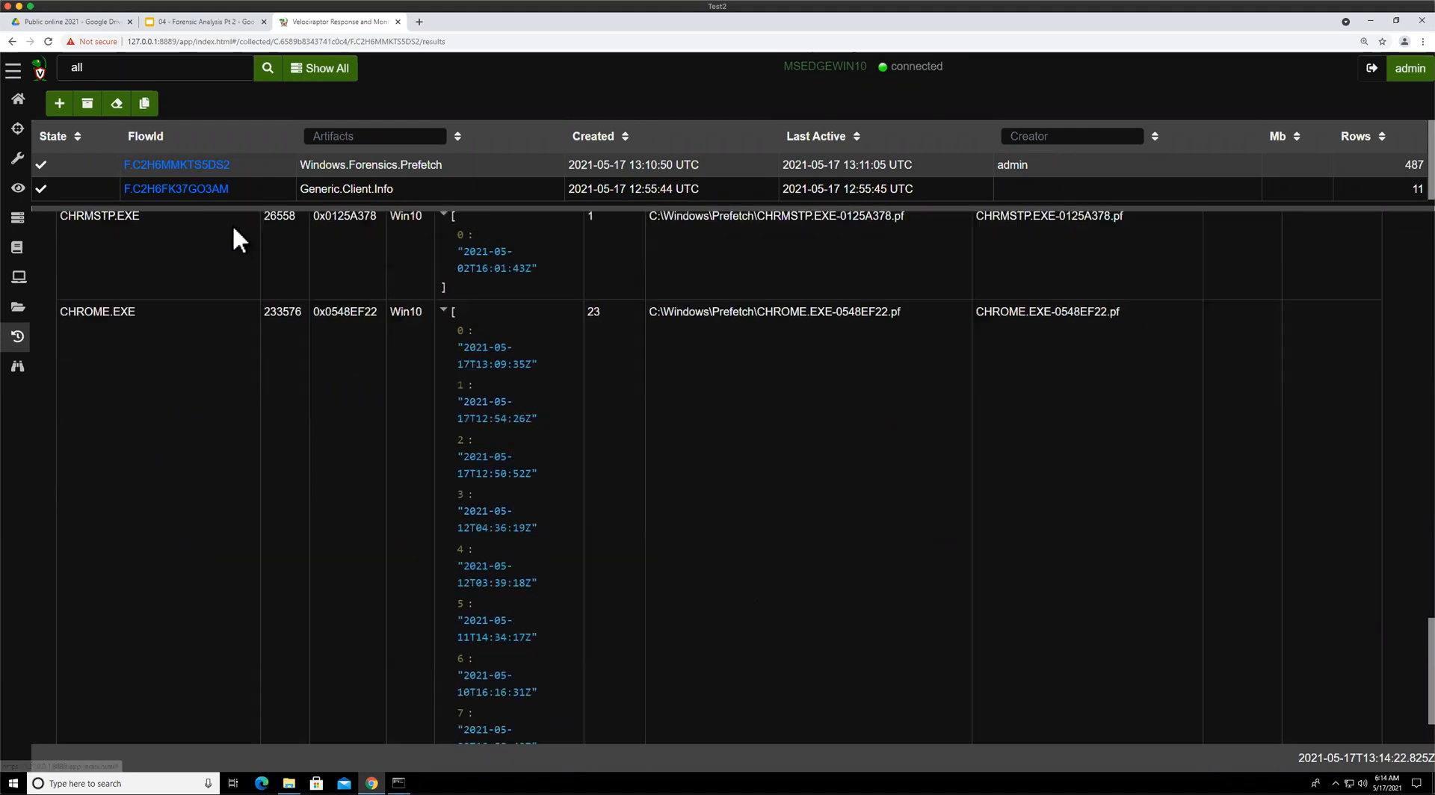
pyautogui.click(61, 104)
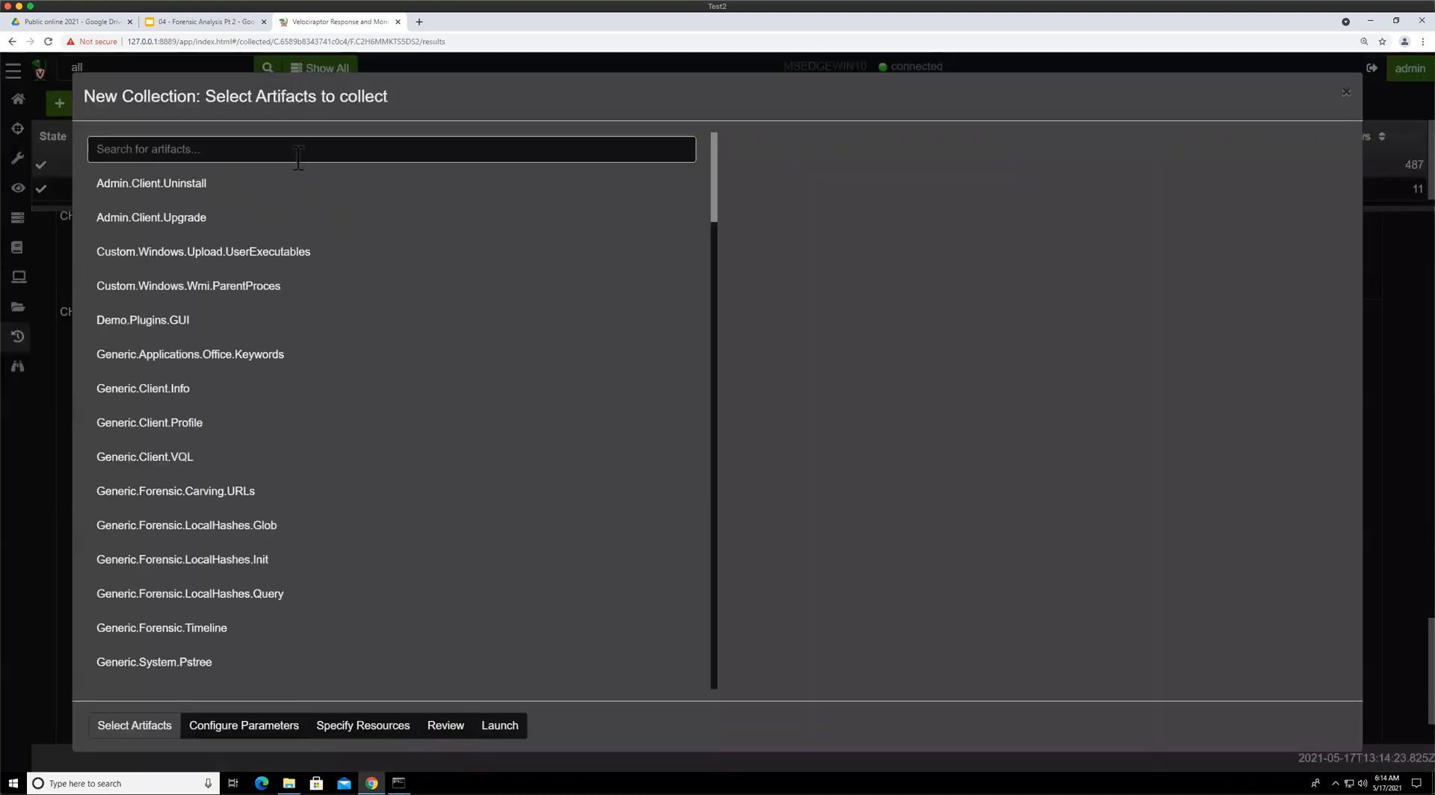
pyautogui.write('pr')
pyautogui.press('Escape')
pyautogui.scroll(9, 471, 317)
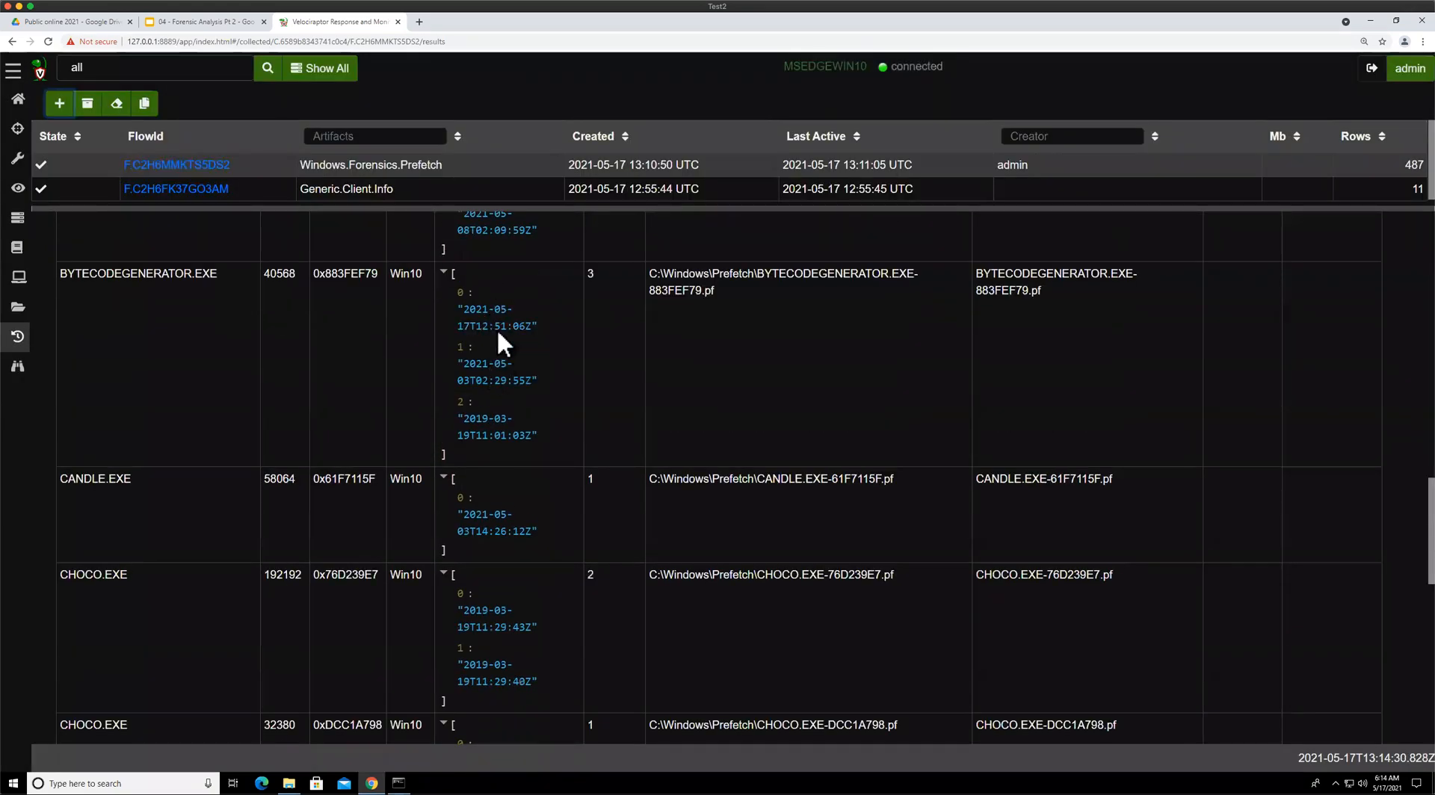
pyautogui.scroll(10, 483, 322)
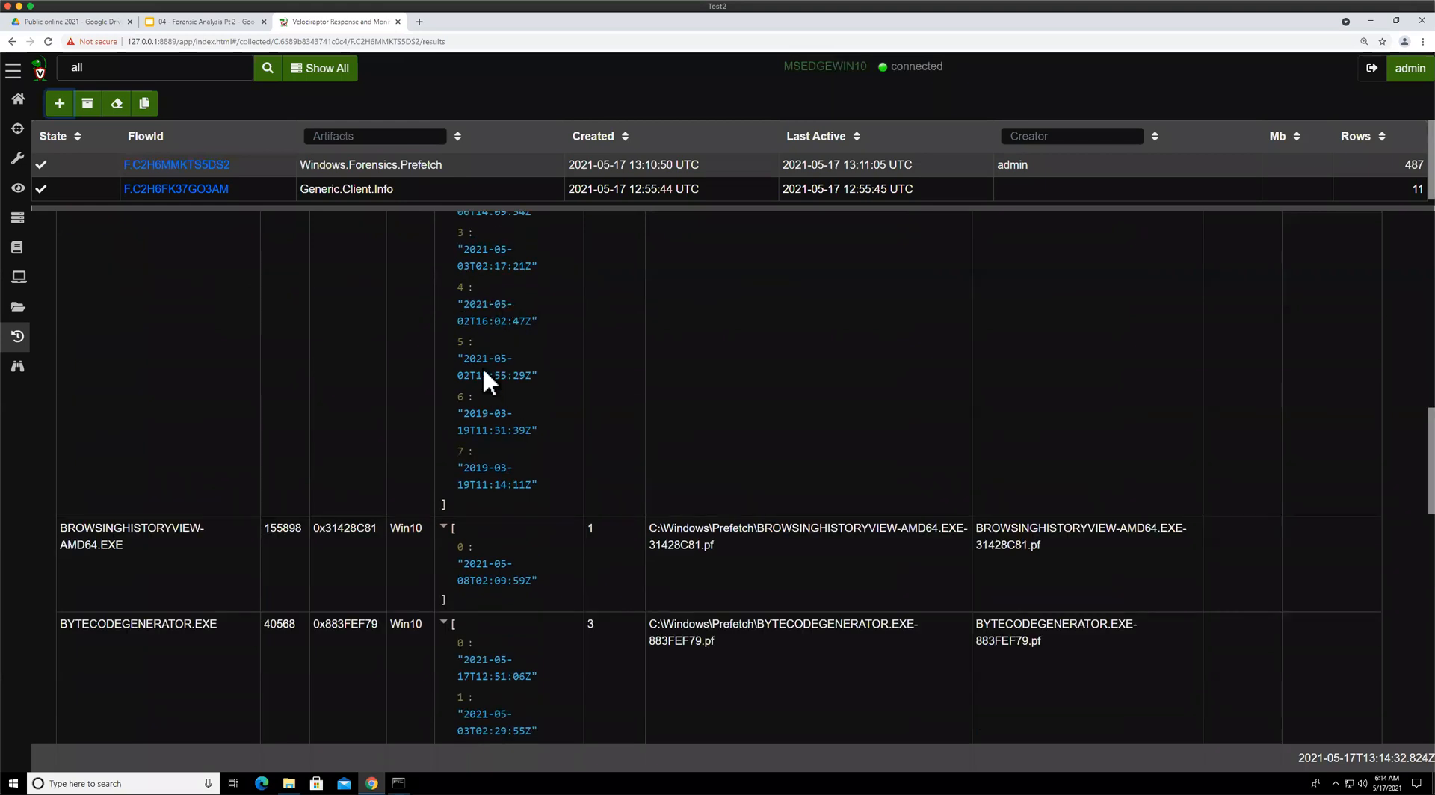
# Search artifacts for prefe, review Windows.Timeline.Prefetch's parameters and source, and launch its collection on the client
pyautogui.click(59, 104)
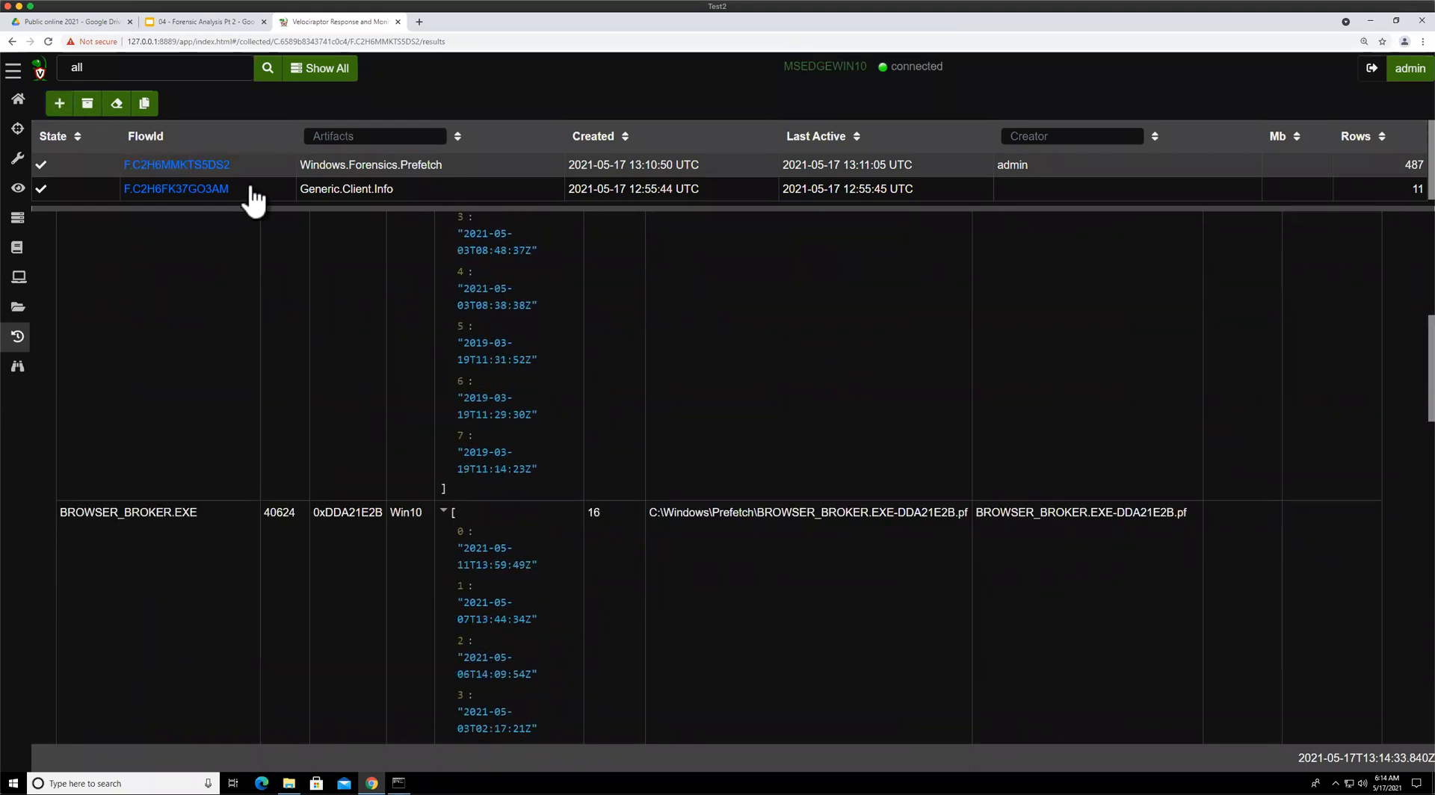
pyautogui.write('prefe')
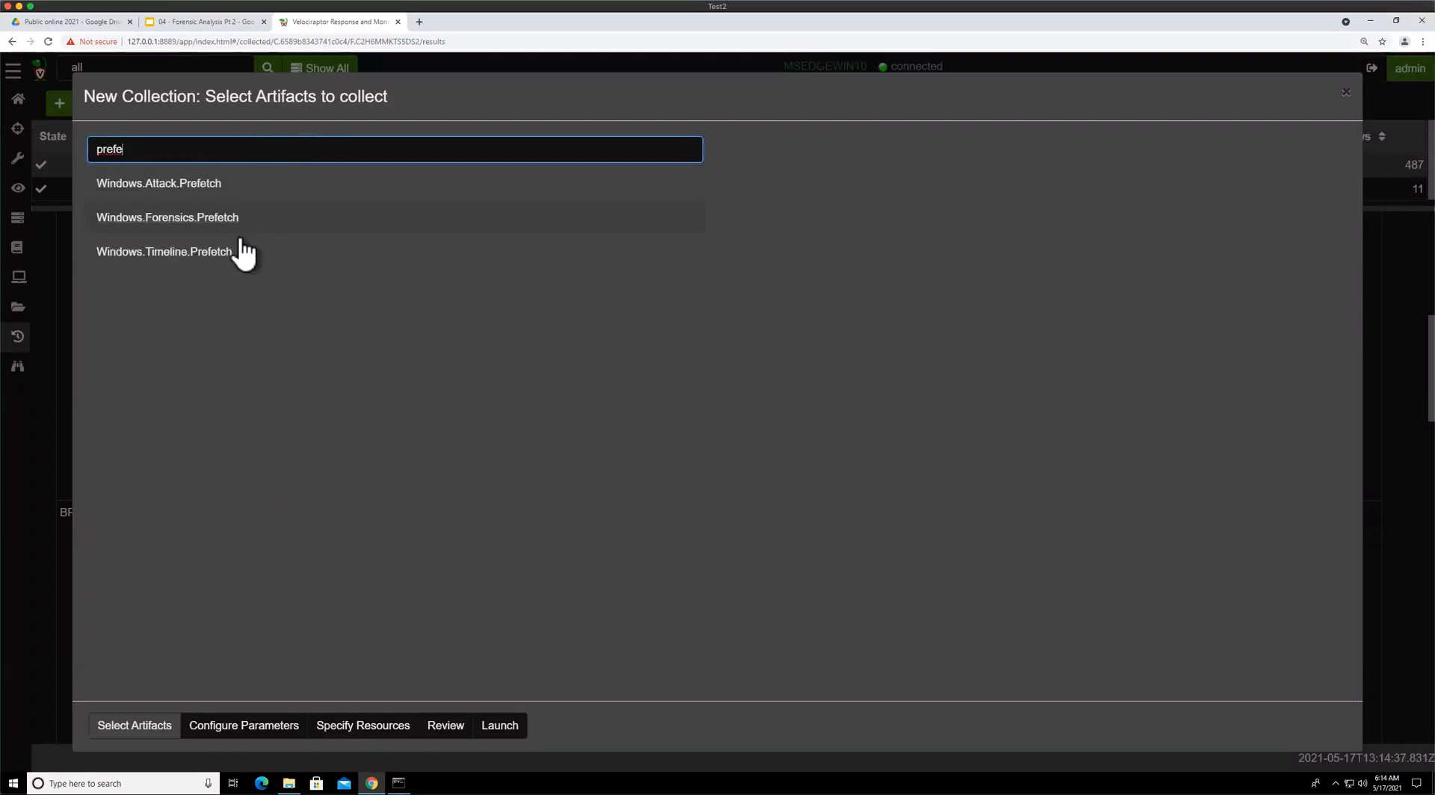
pyautogui.click(137, 258)
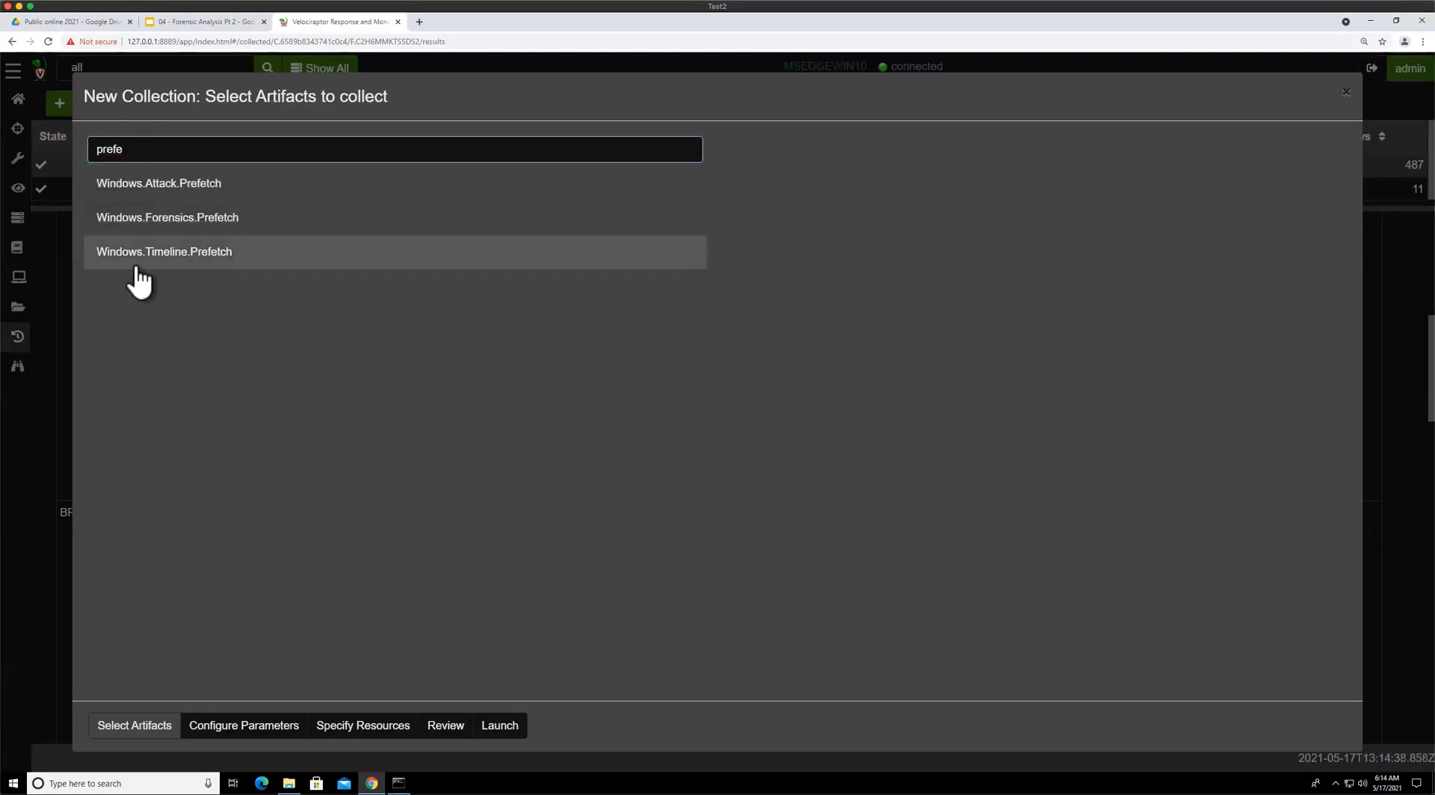
pyautogui.moveTo(791, 141); pyautogui.dragTo(857, 140)
pyautogui.click(891, 266)
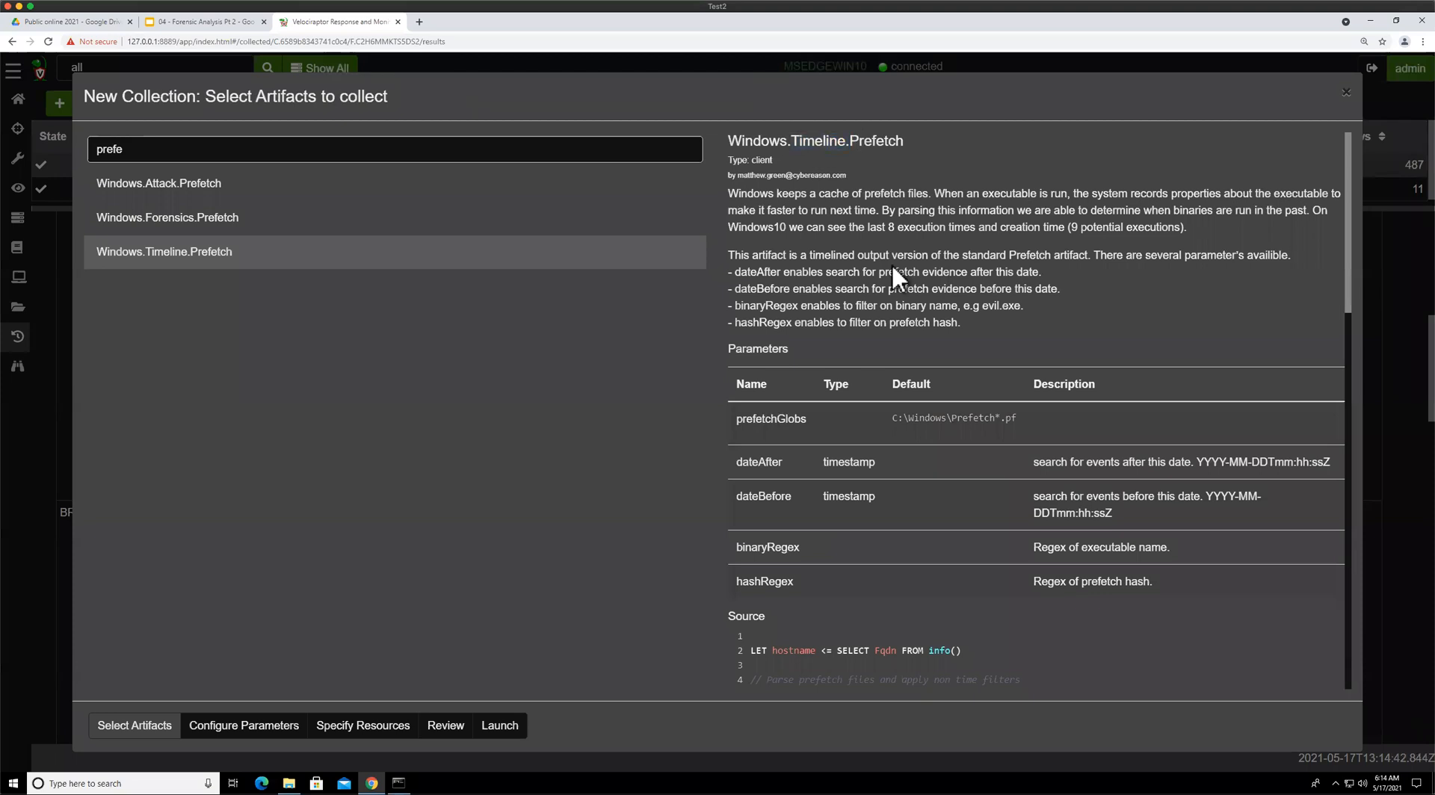
pyautogui.scroll(-3, 892, 269)
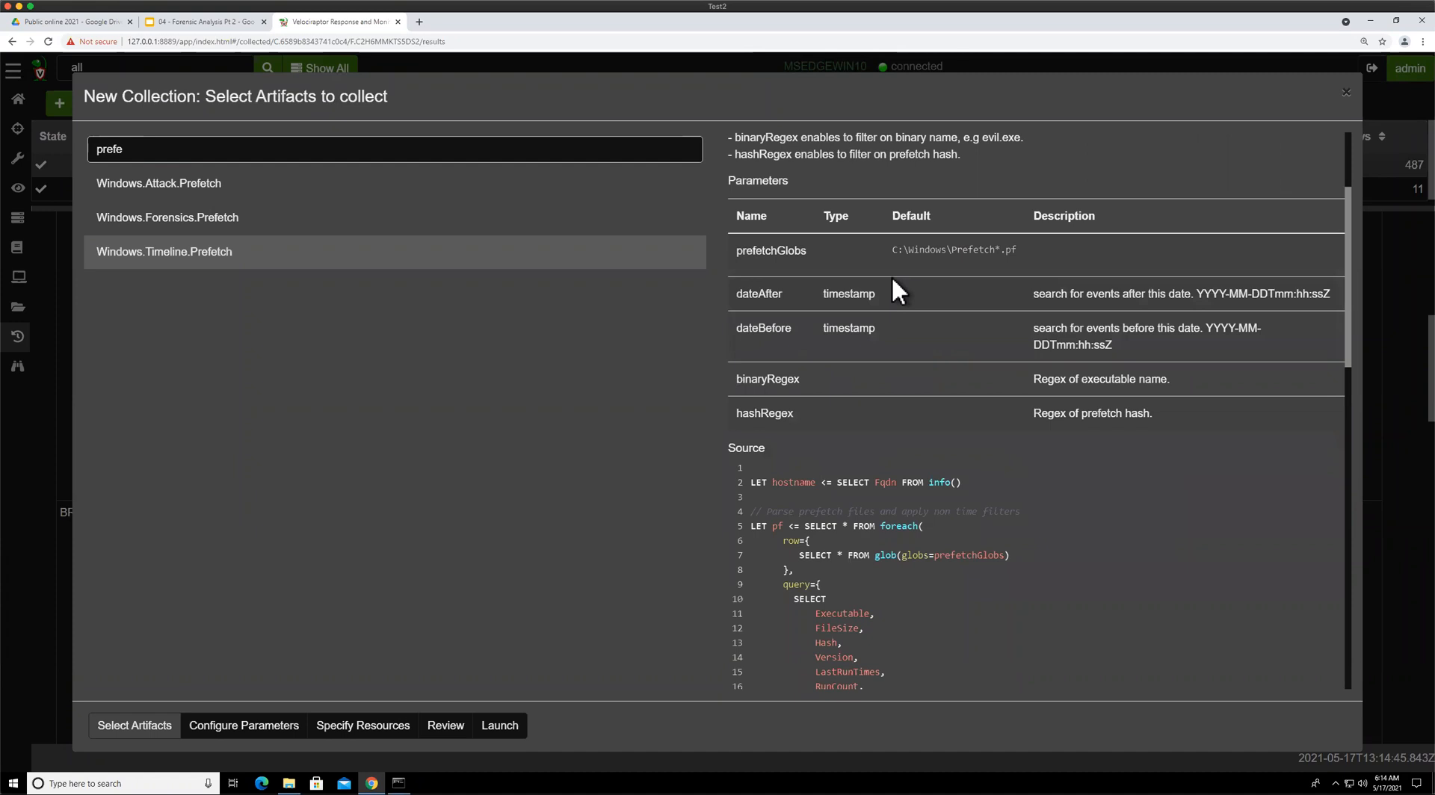
pyautogui.scroll(-2, 894, 281)
pyautogui.scroll(-12, 891, 275)
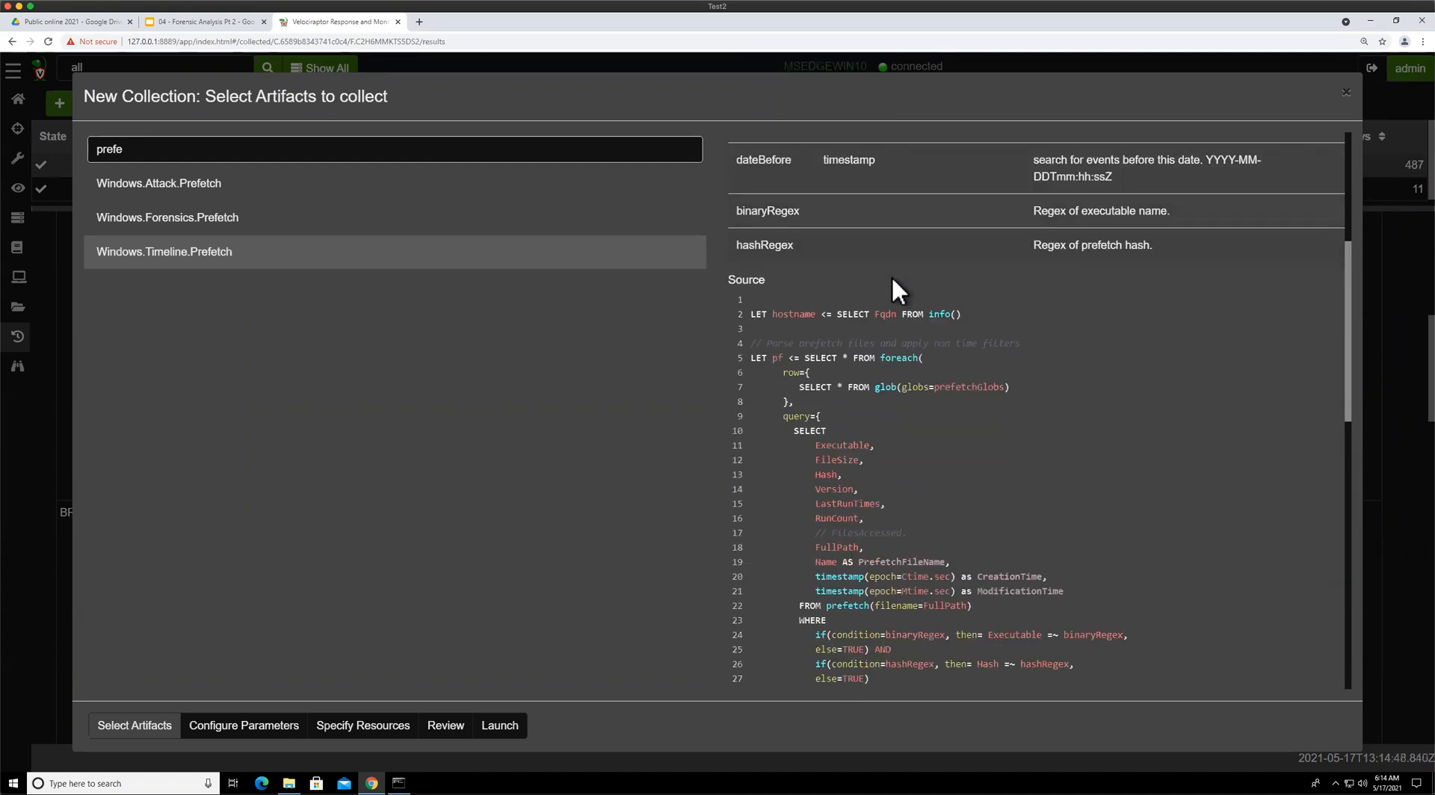
pyautogui.click(500, 724)
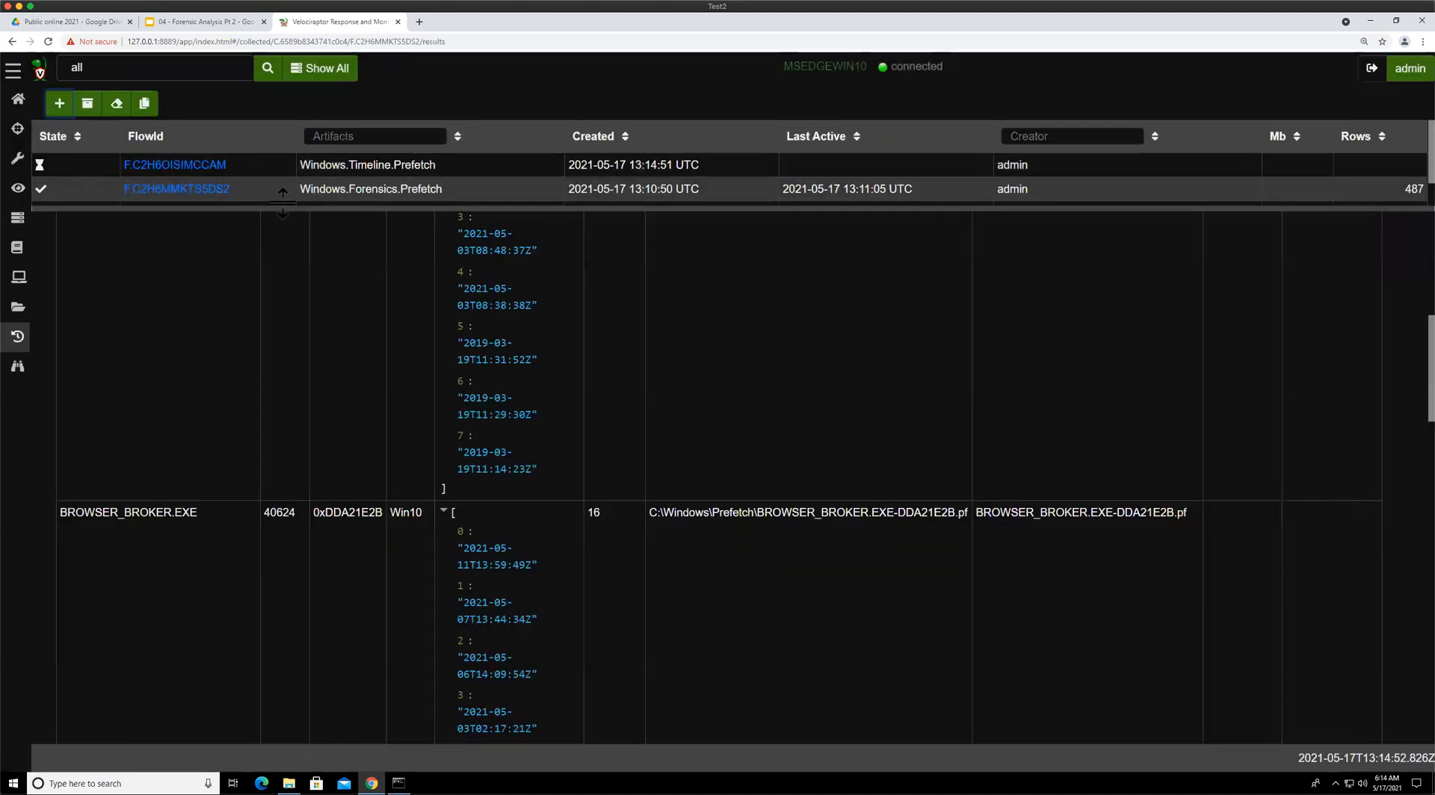
# Open the Windows.Timeline.Prefetch collection's results and page through the timelined execution events
pyautogui.click(295, 168)
pyautogui.moveTo(302, 210); pyautogui.dragTo(287, 199)
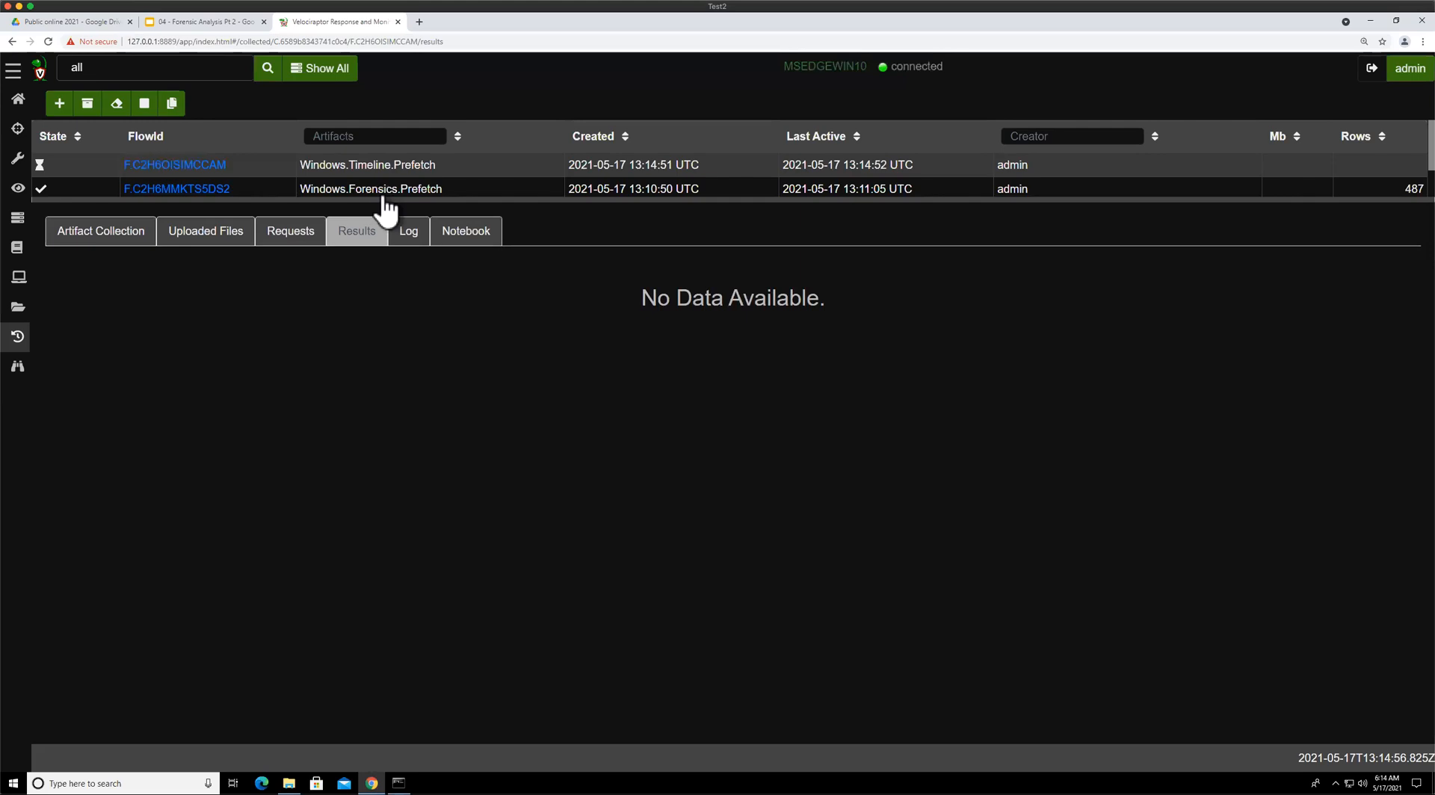
pyautogui.moveTo(410, 199); pyautogui.dragTo(419, 234)
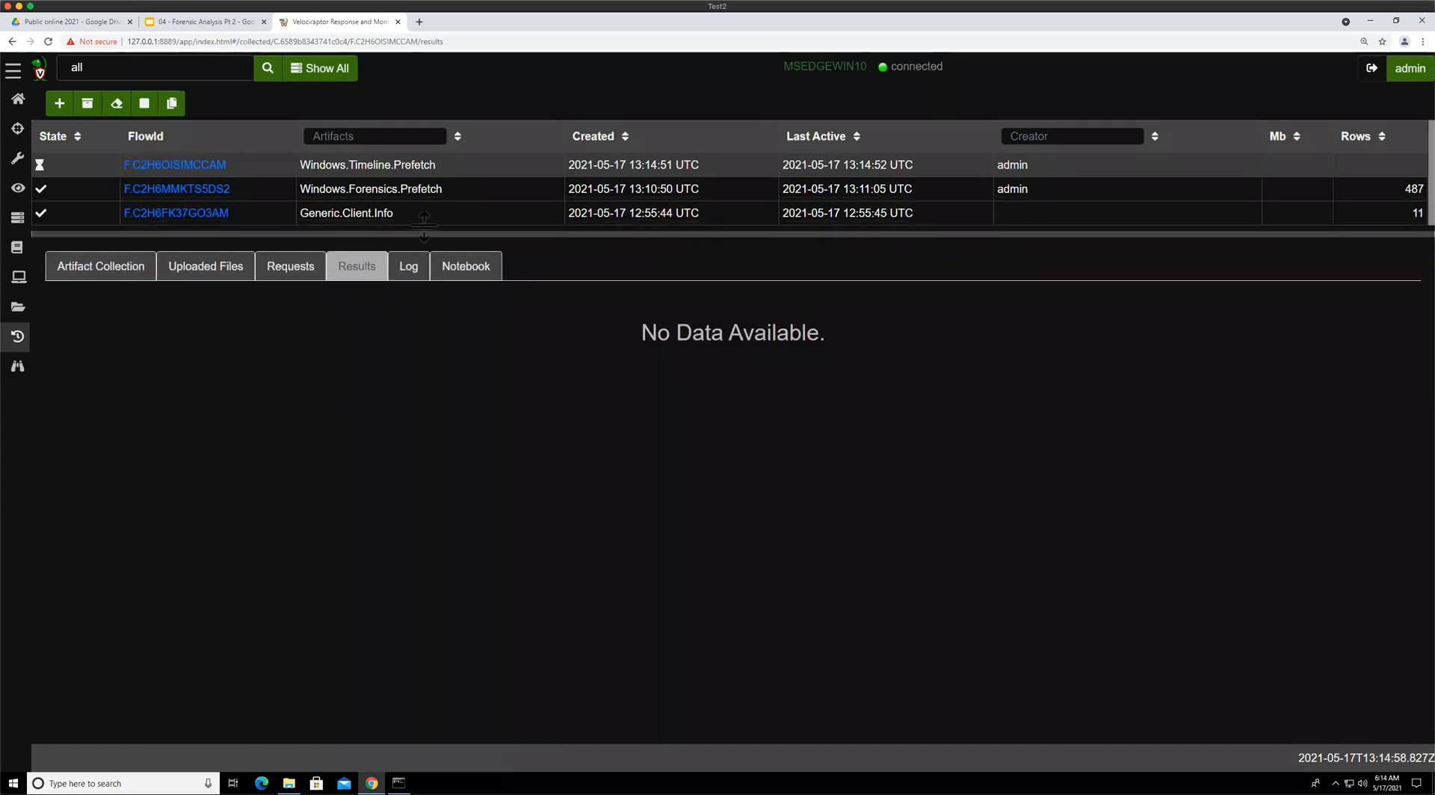
pyautogui.click(387, 190)
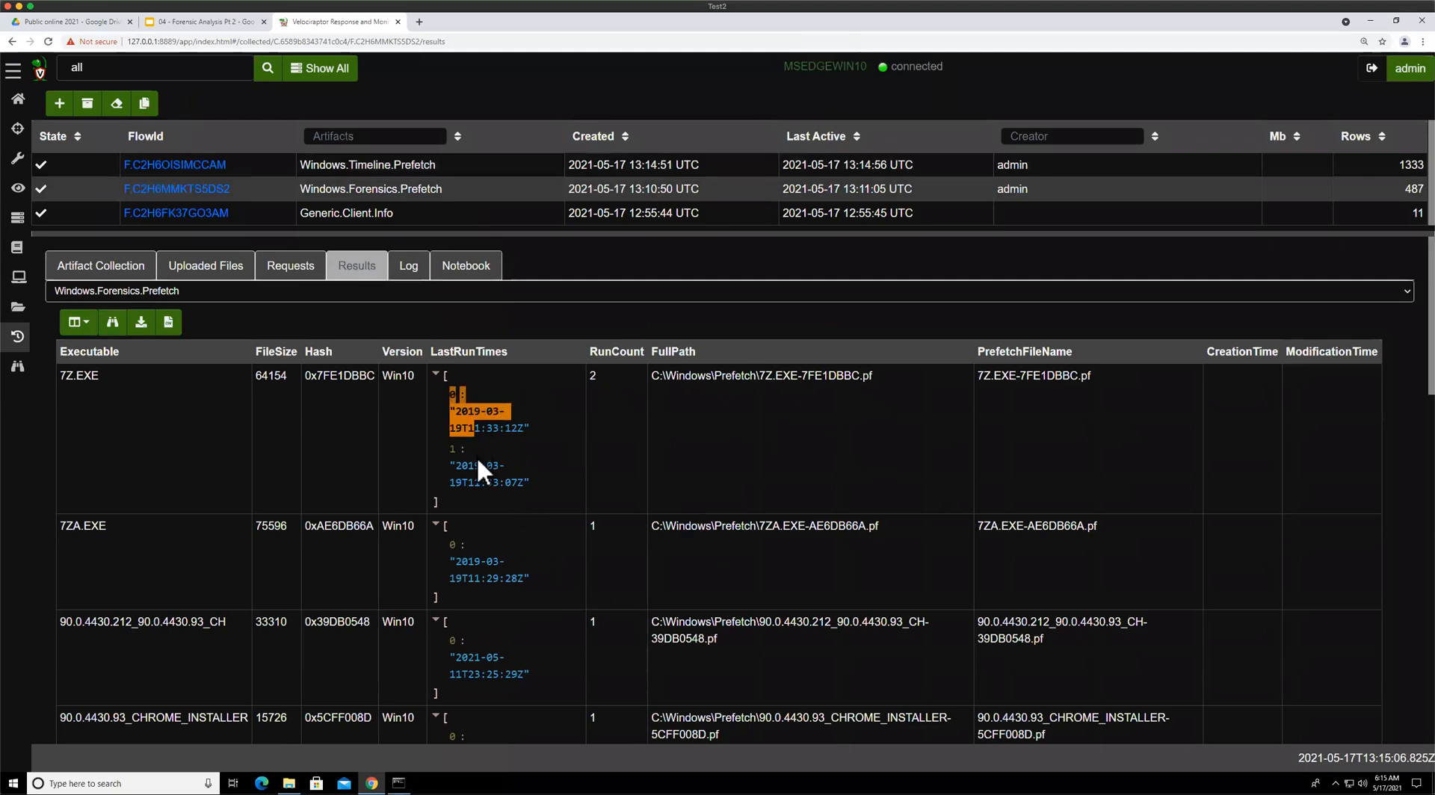
pyautogui.moveTo(478, 458); pyautogui.dragTo(480, 475)
pyautogui.click(493, 170)
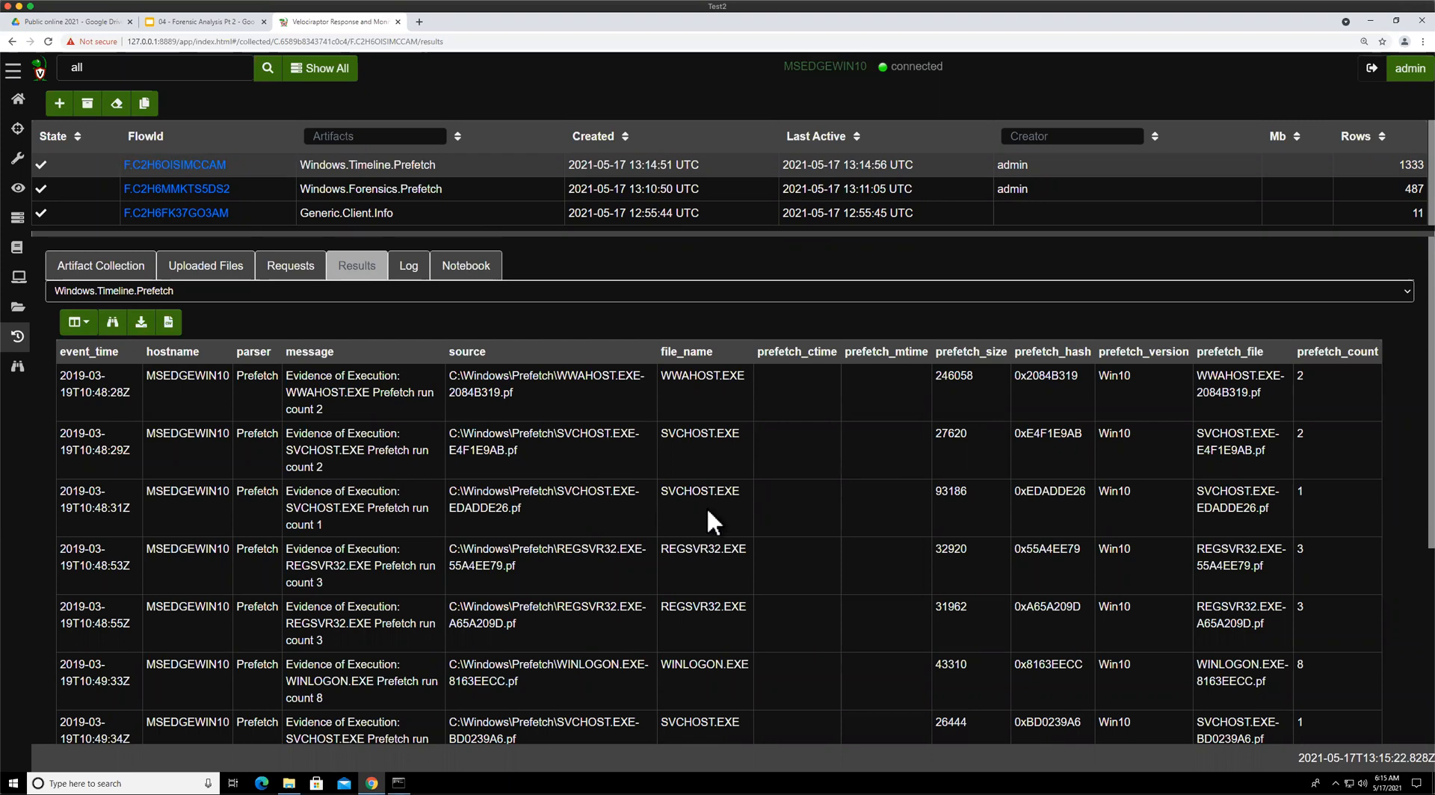
pyautogui.scroll(-4, 717, 515)
pyautogui.click(823, 708)
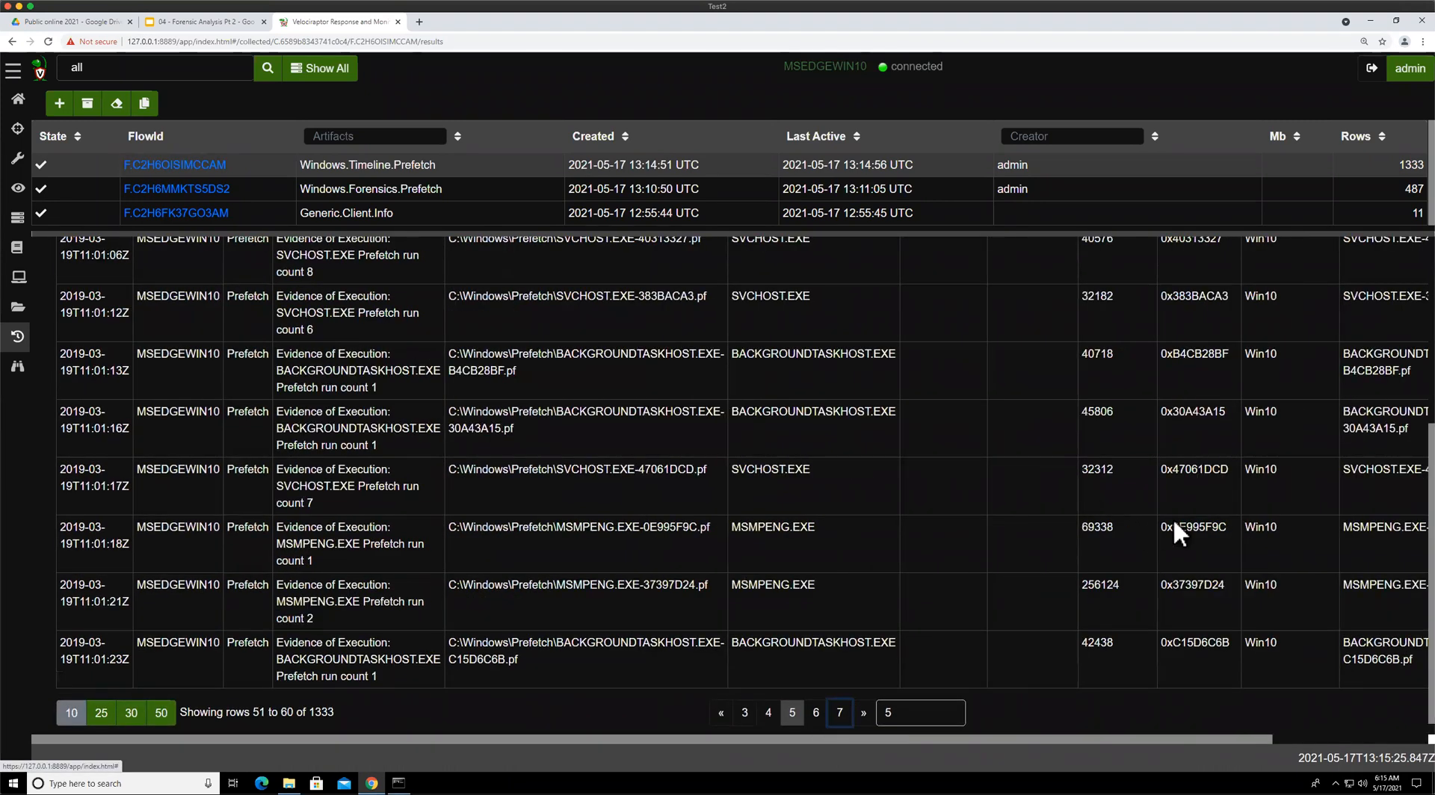
# Scroll across the Windows.Timeline.Prefetch result columns and compare them with the prefetch file naming slide in the presentation
pyautogui.scroll(5, 1136, 505)
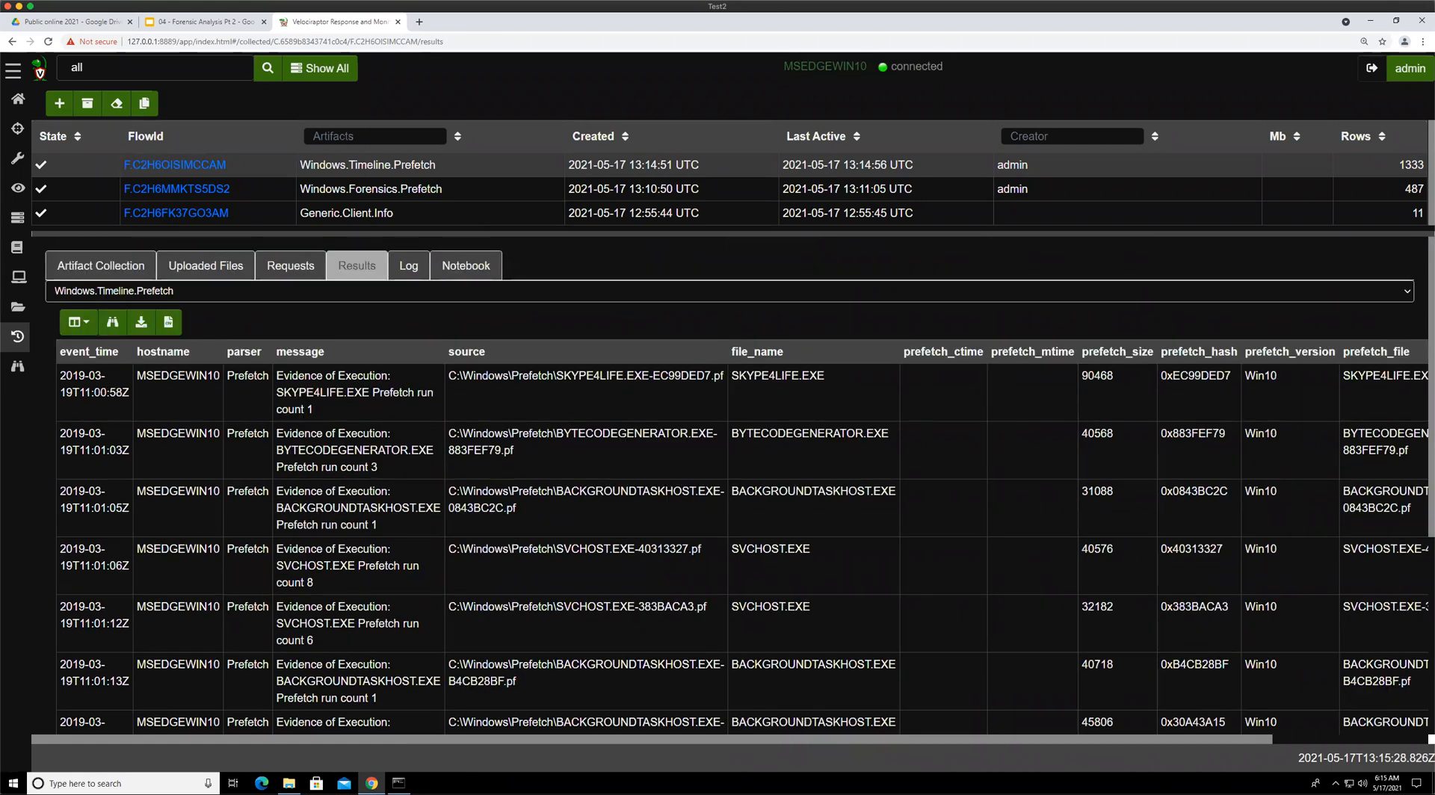
pyautogui.hscroll(3, 1097, 725)
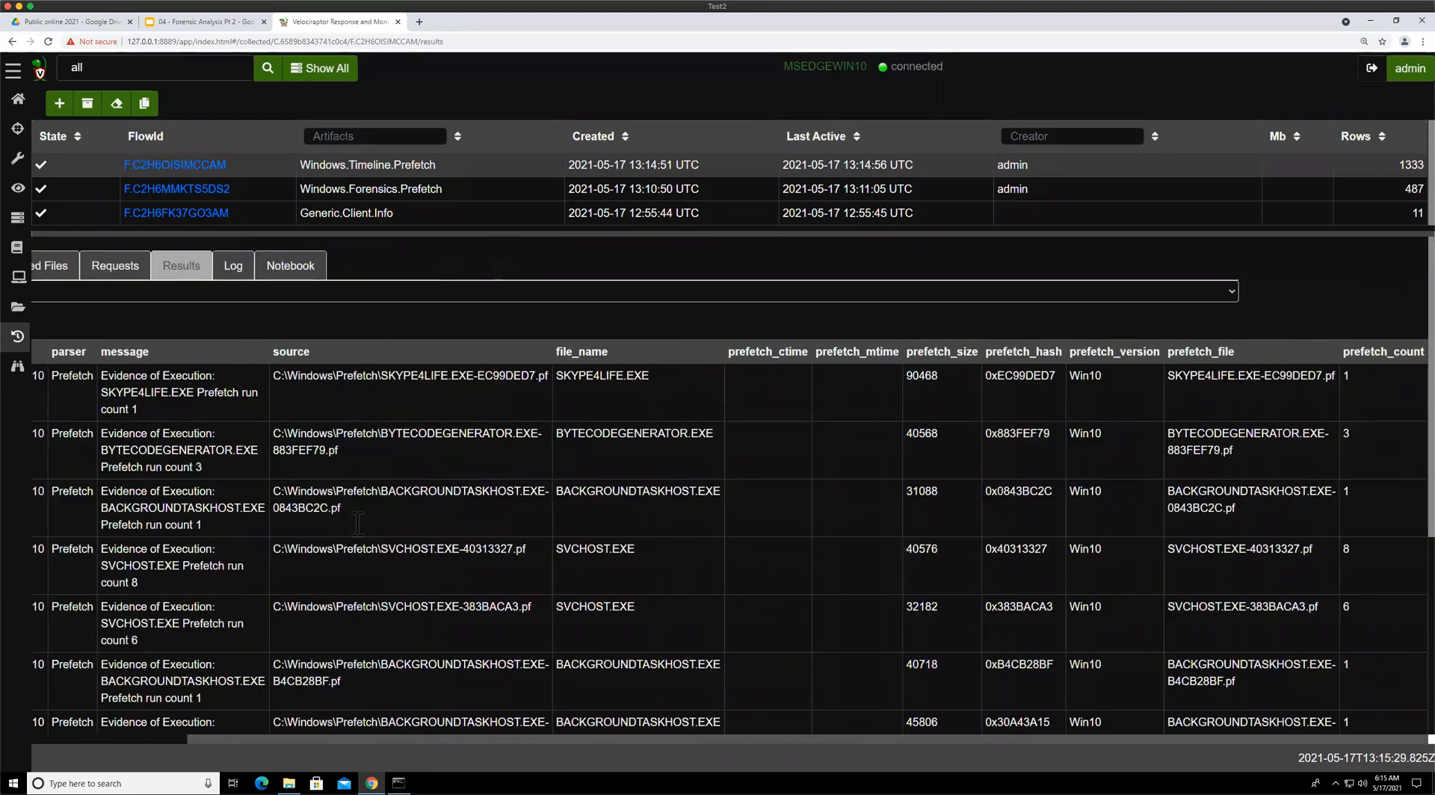
pyautogui.hscroll(-3, 358, 523)
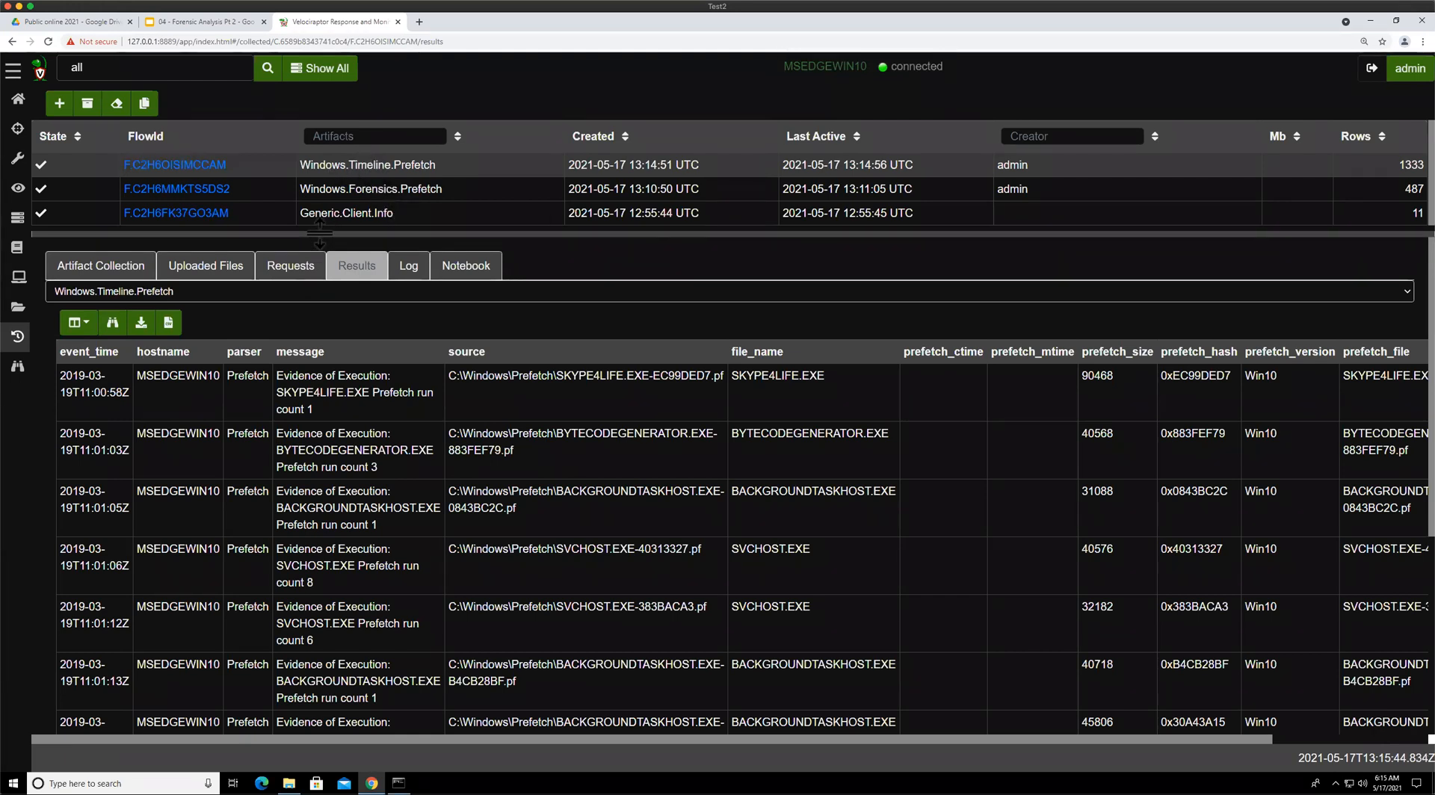
pyautogui.moveTo(320, 232); pyautogui.dragTo(319, 211)
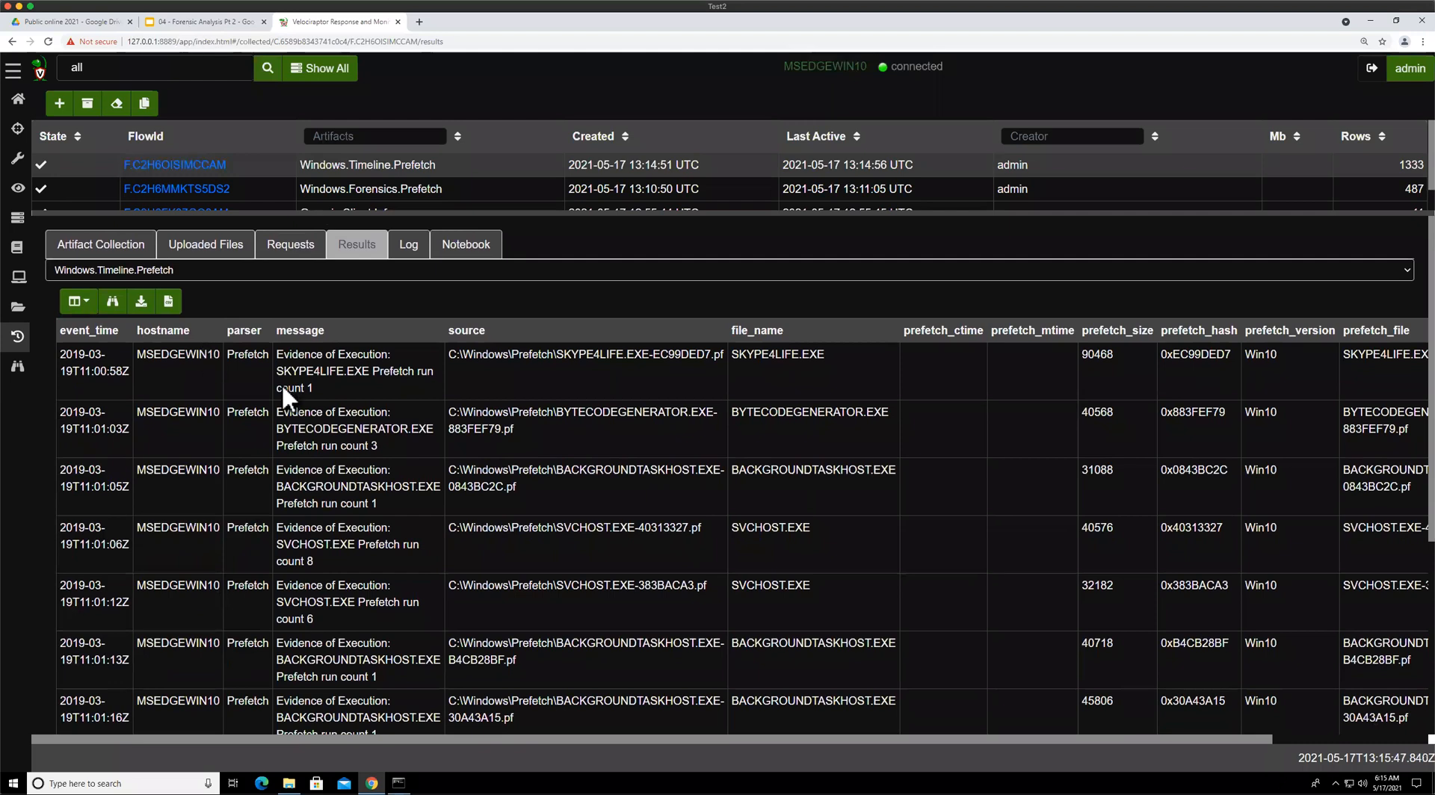
pyautogui.hotkey('ctrl', 'shift', 'Tab')
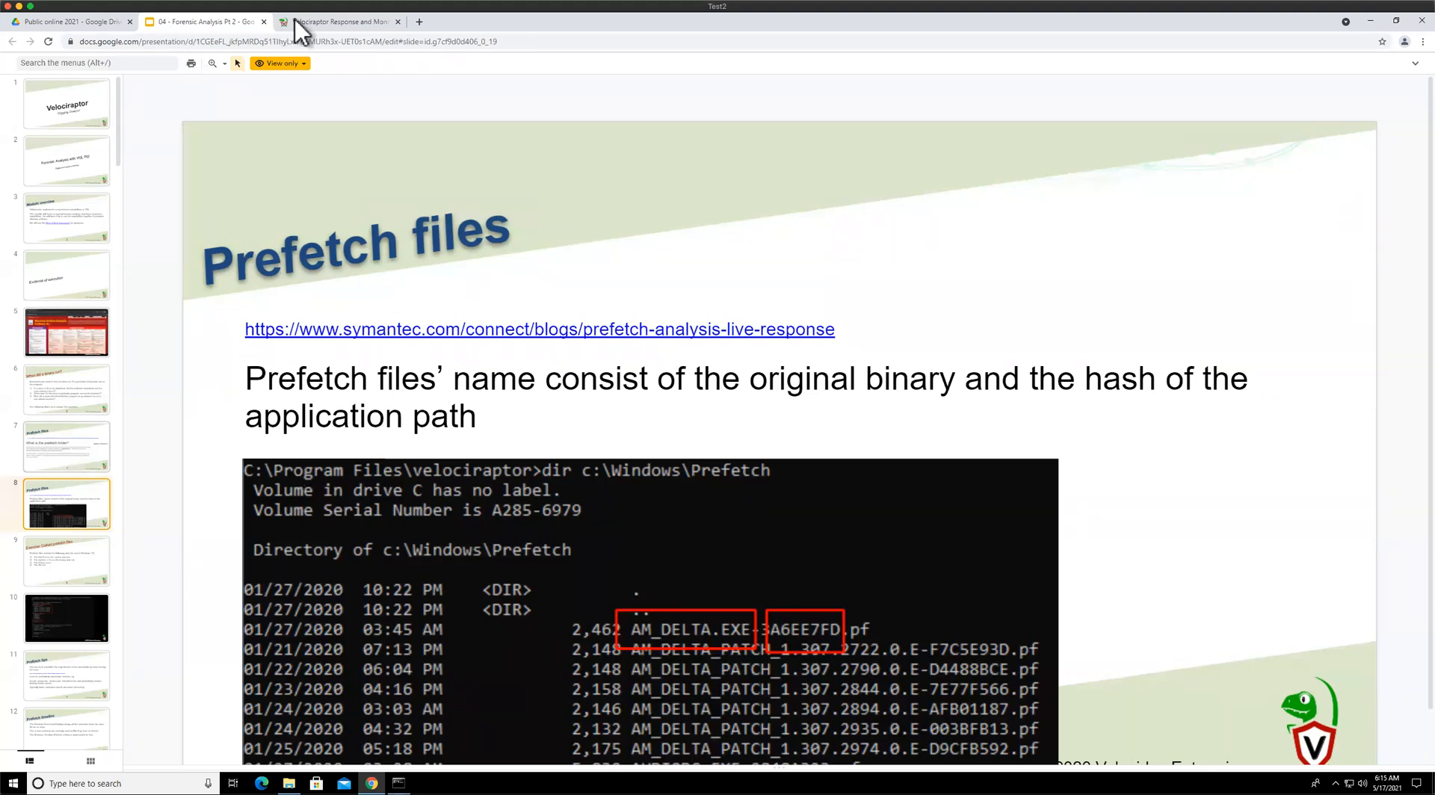
pyautogui.hotkey('ctrl', 'Tab')
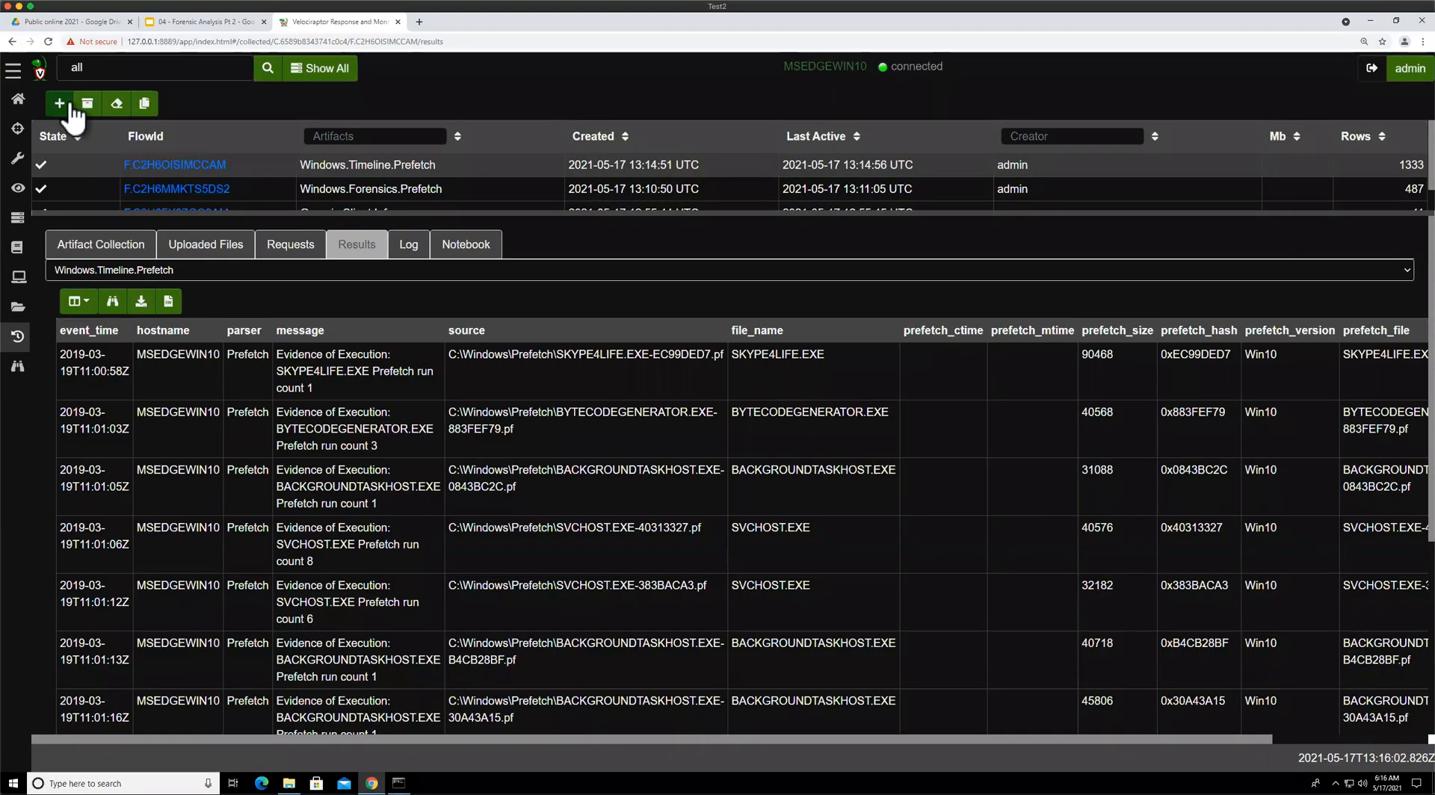
# Copy the Windows.Timeline.Prefetch collection, set dateAfter to 05/14/2021 12:00 AM, and launch it on the client
pyautogui.click(144, 103)
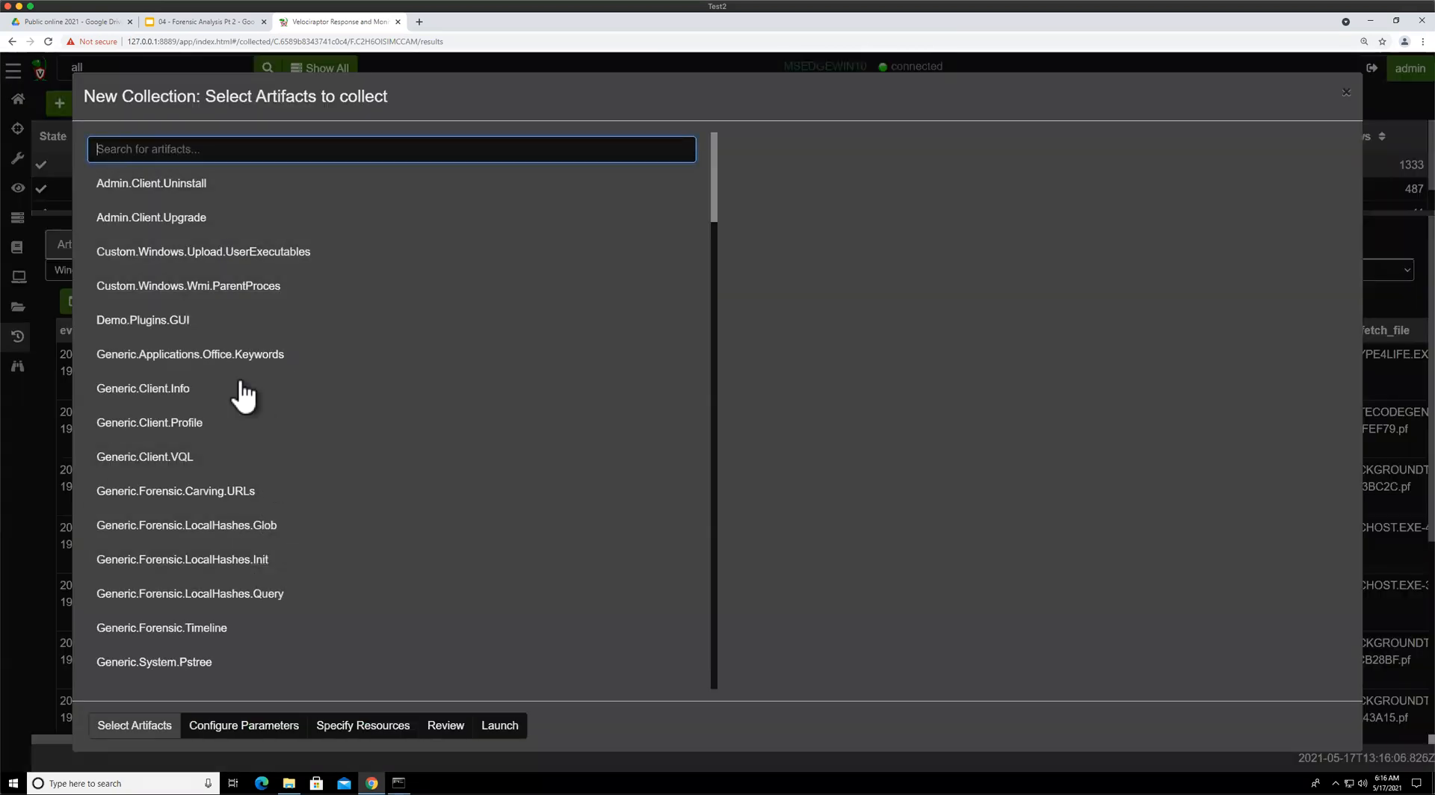
pyautogui.click(250, 724)
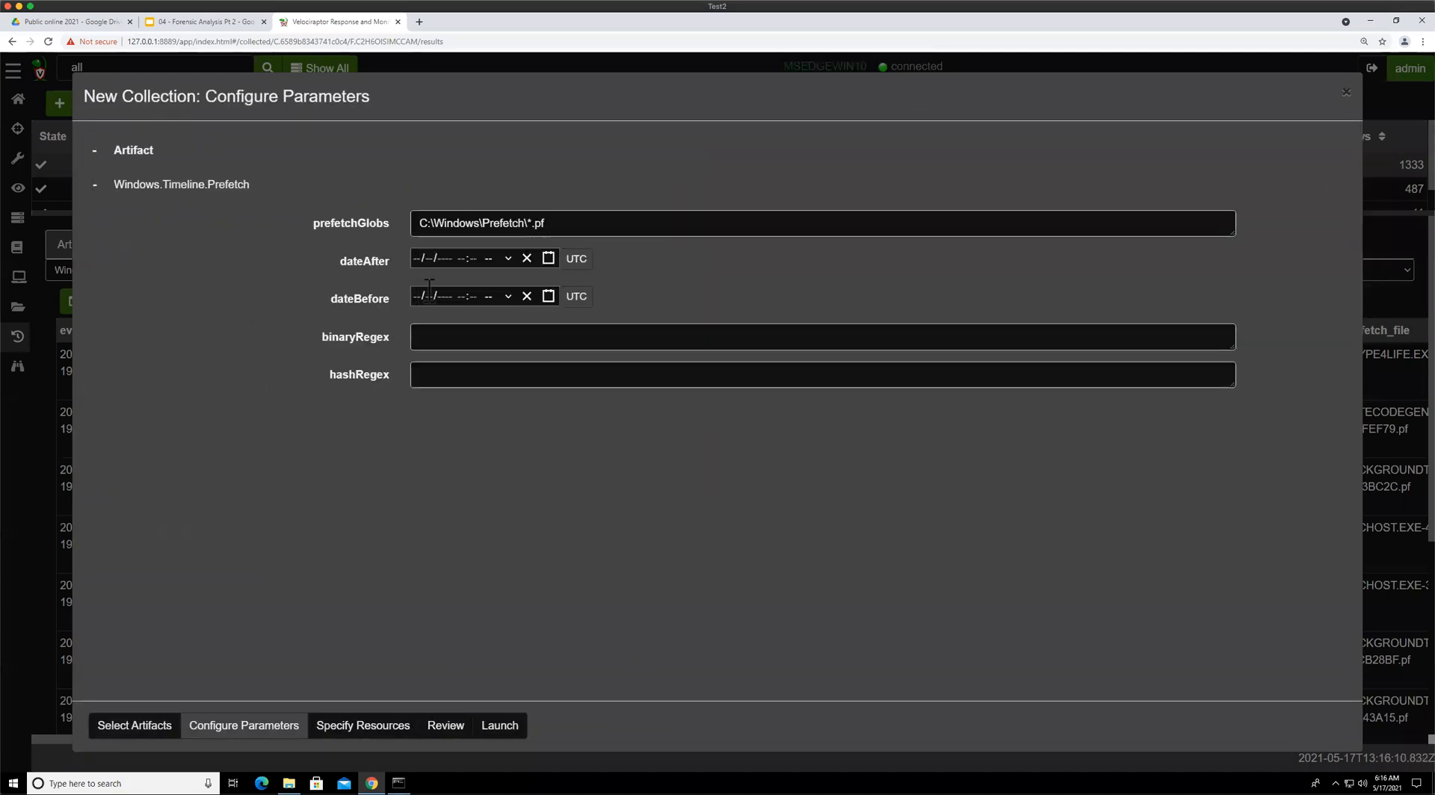
pyautogui.click(548, 259)
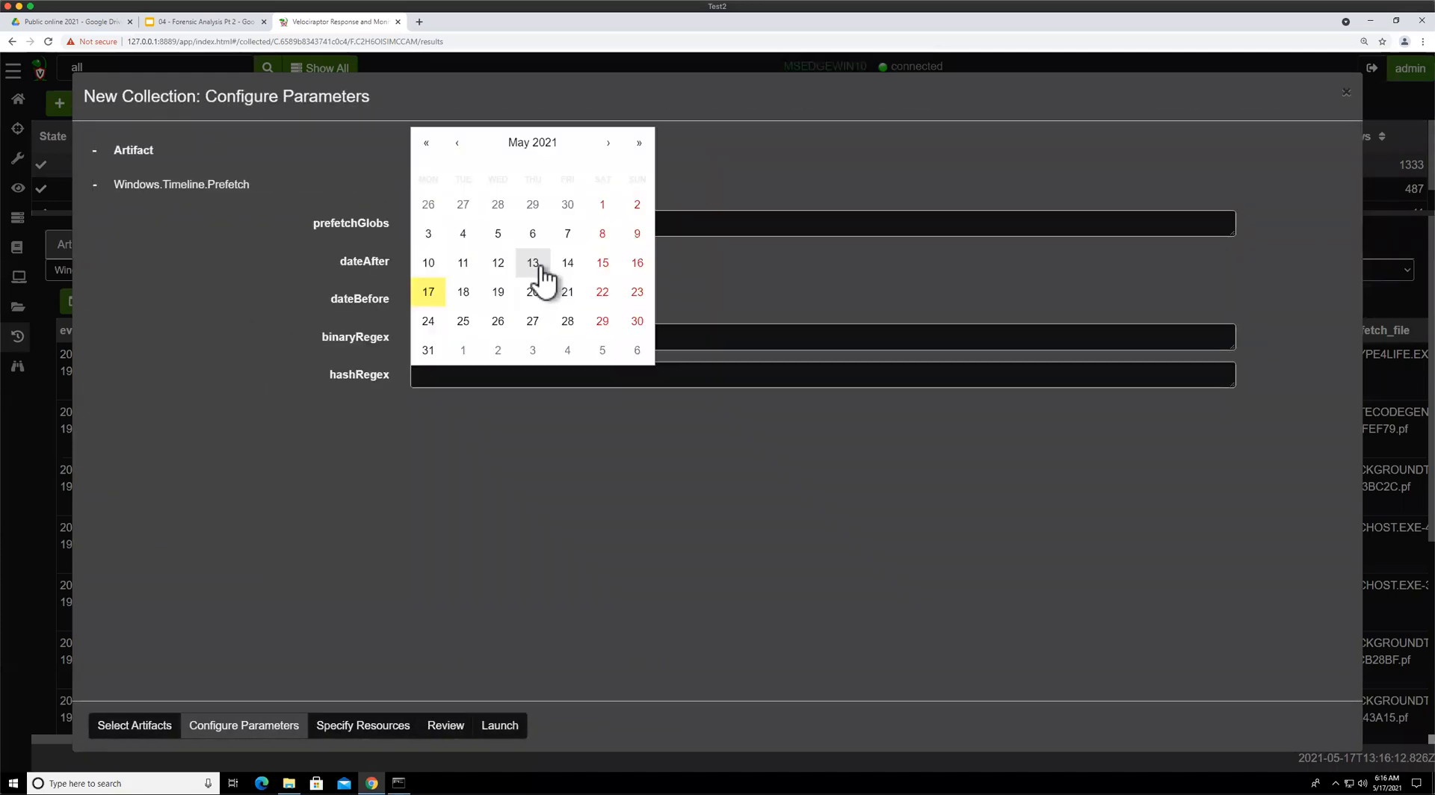
pyautogui.click(567, 263)
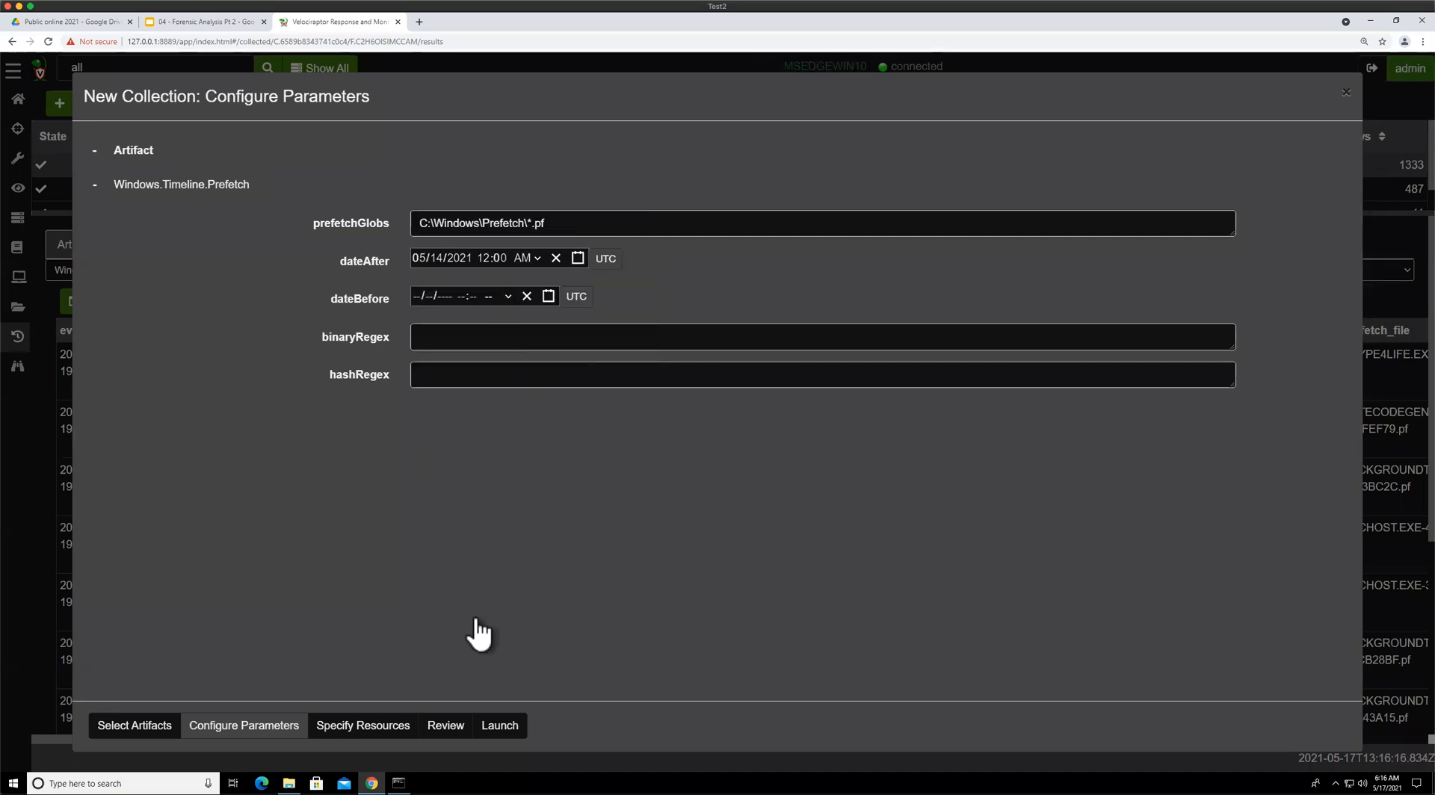
pyautogui.click(500, 725)
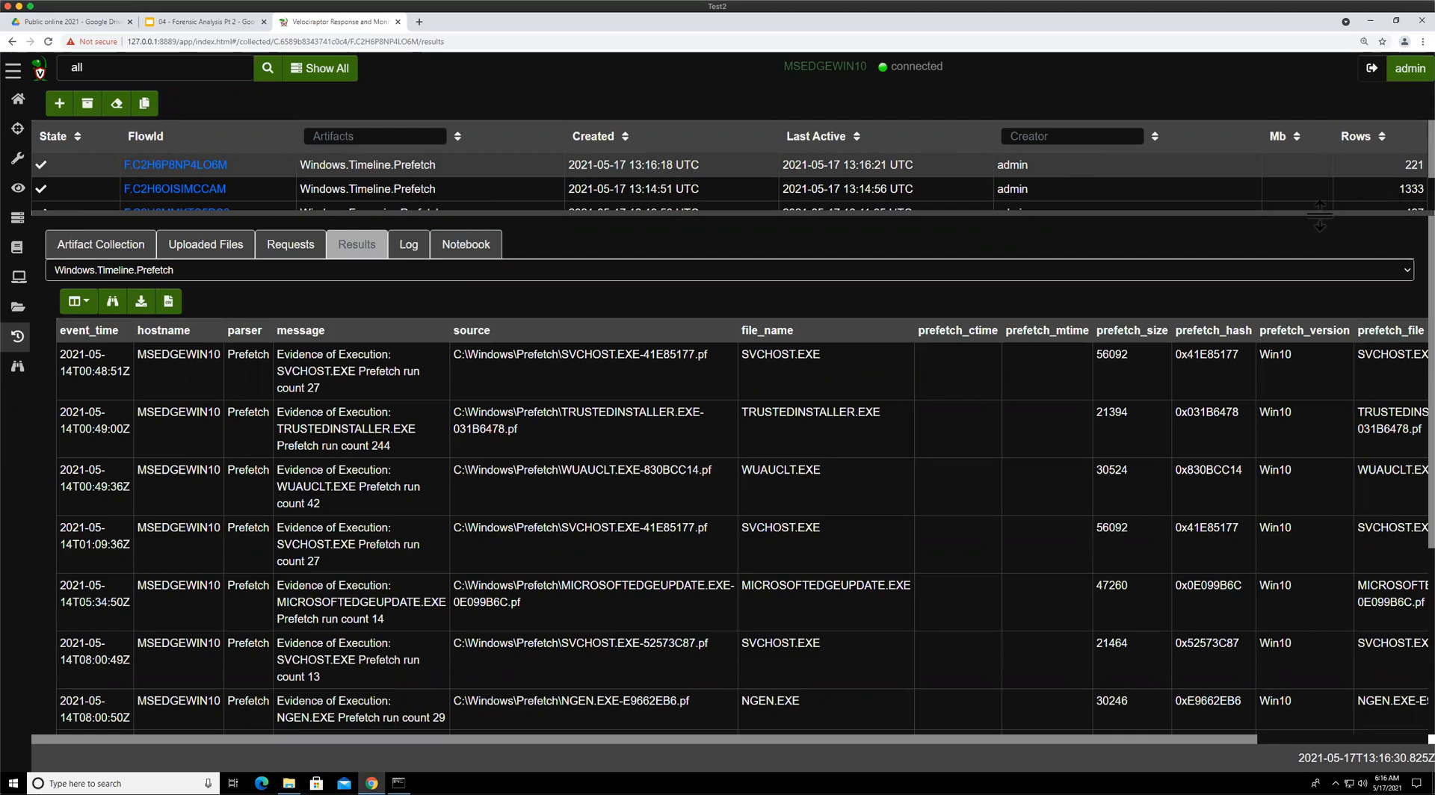
# Review the date-filtered prefetch timeline results alongside the Exercise: Collect prefetch files slide in the presentation
pyautogui.moveTo(1317, 198); pyautogui.dragTo(1317, 198)
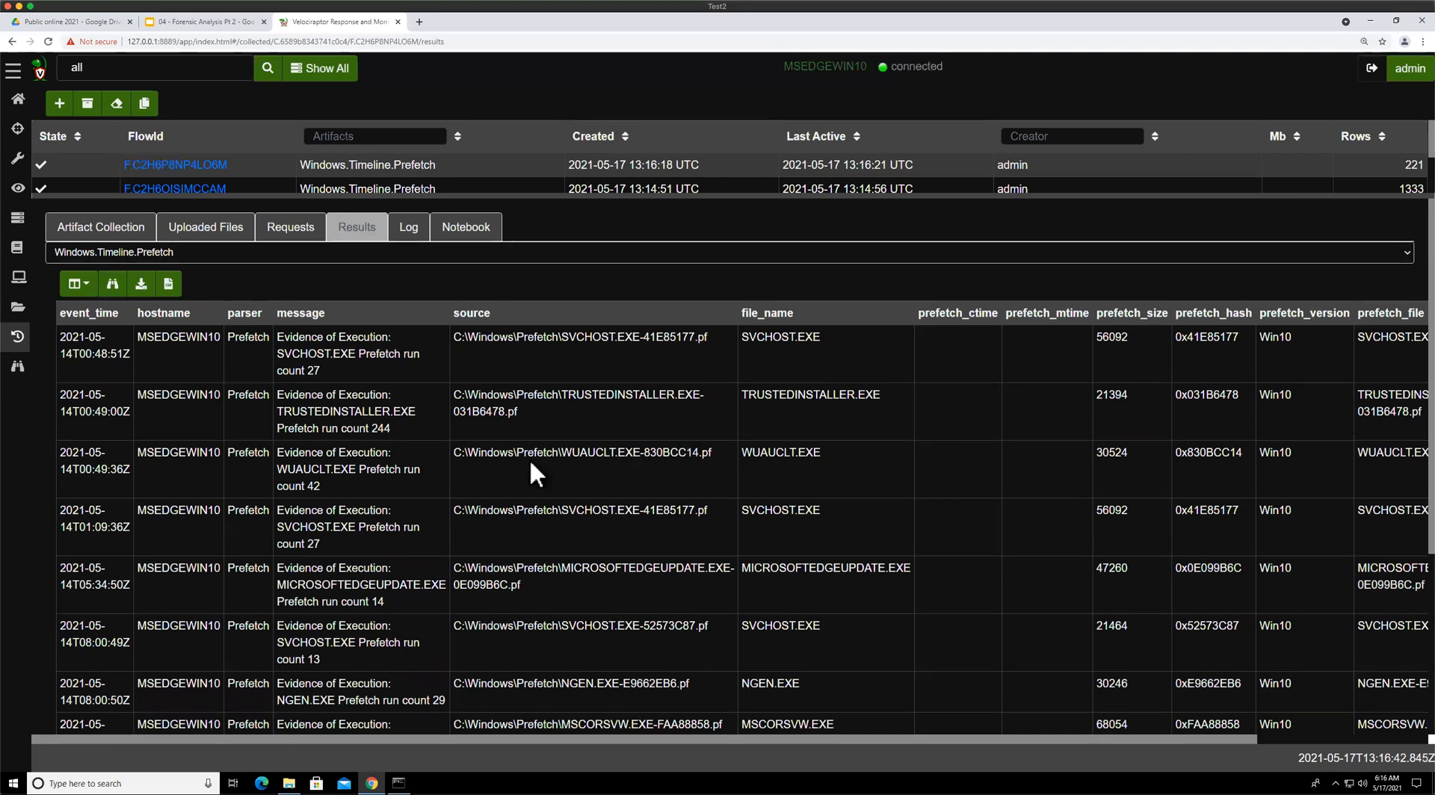
pyautogui.scroll(-2, 530, 464)
pyautogui.scroll(-3, 534, 461)
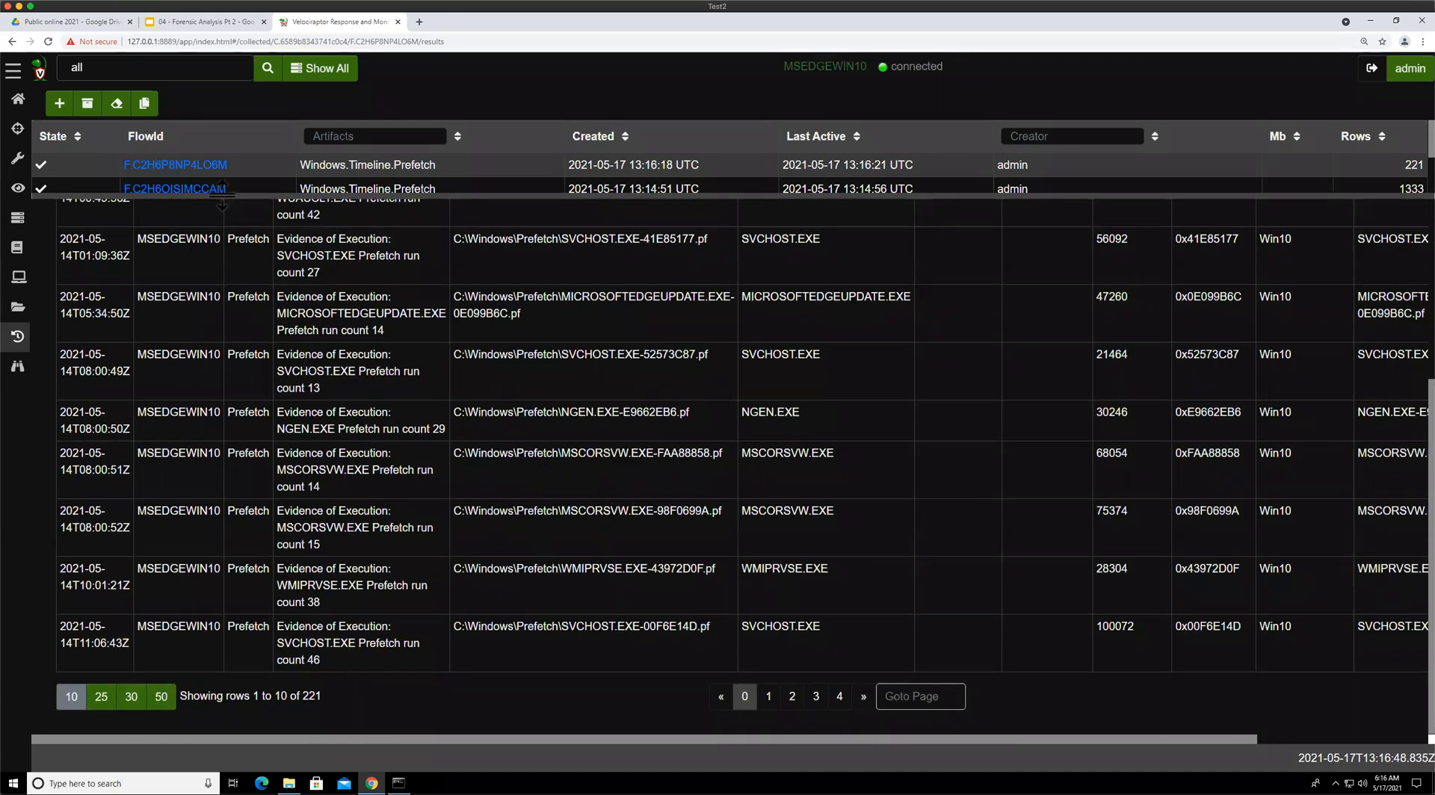
pyautogui.moveTo(225, 193); pyautogui.dragTo(225, 183)
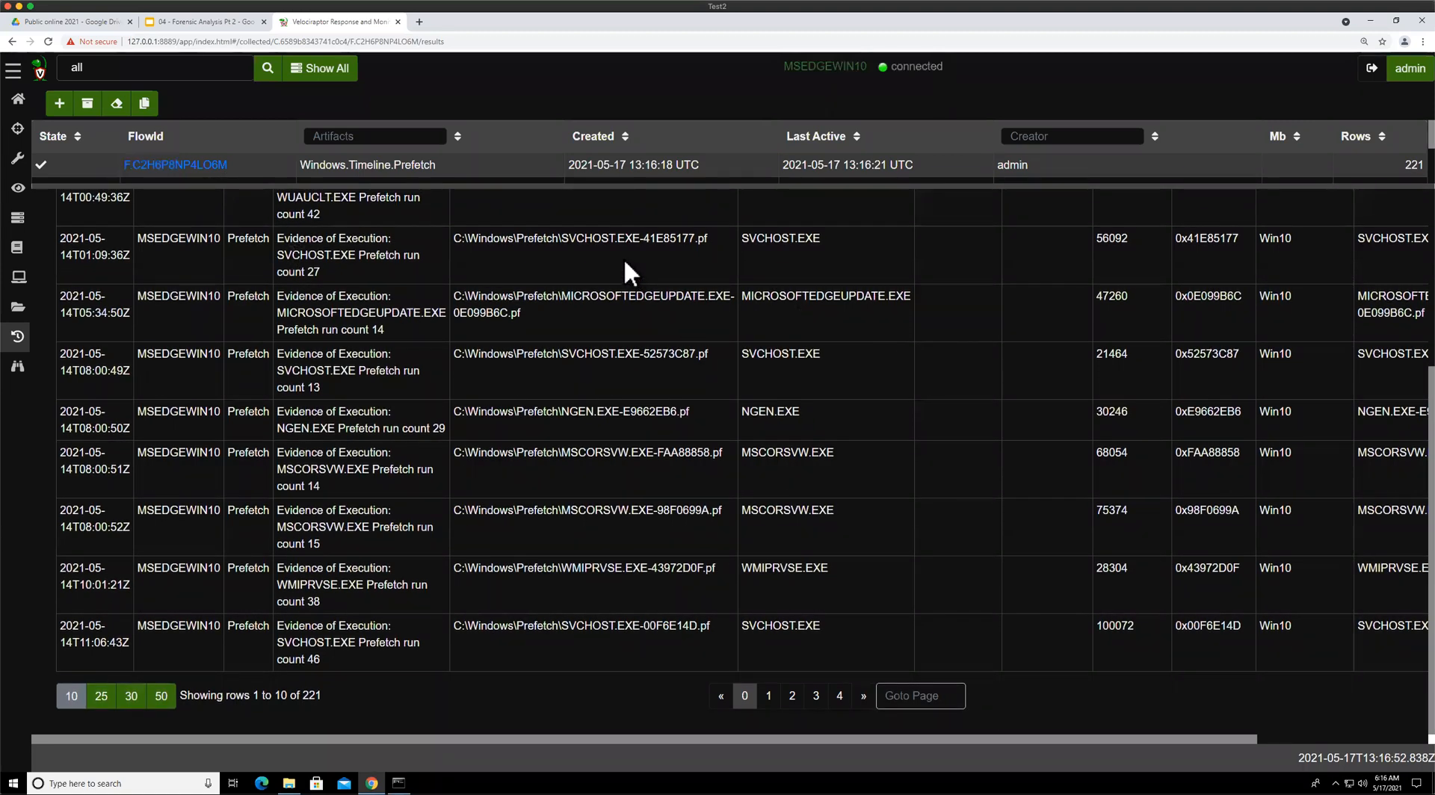
pyautogui.click(168, 22)
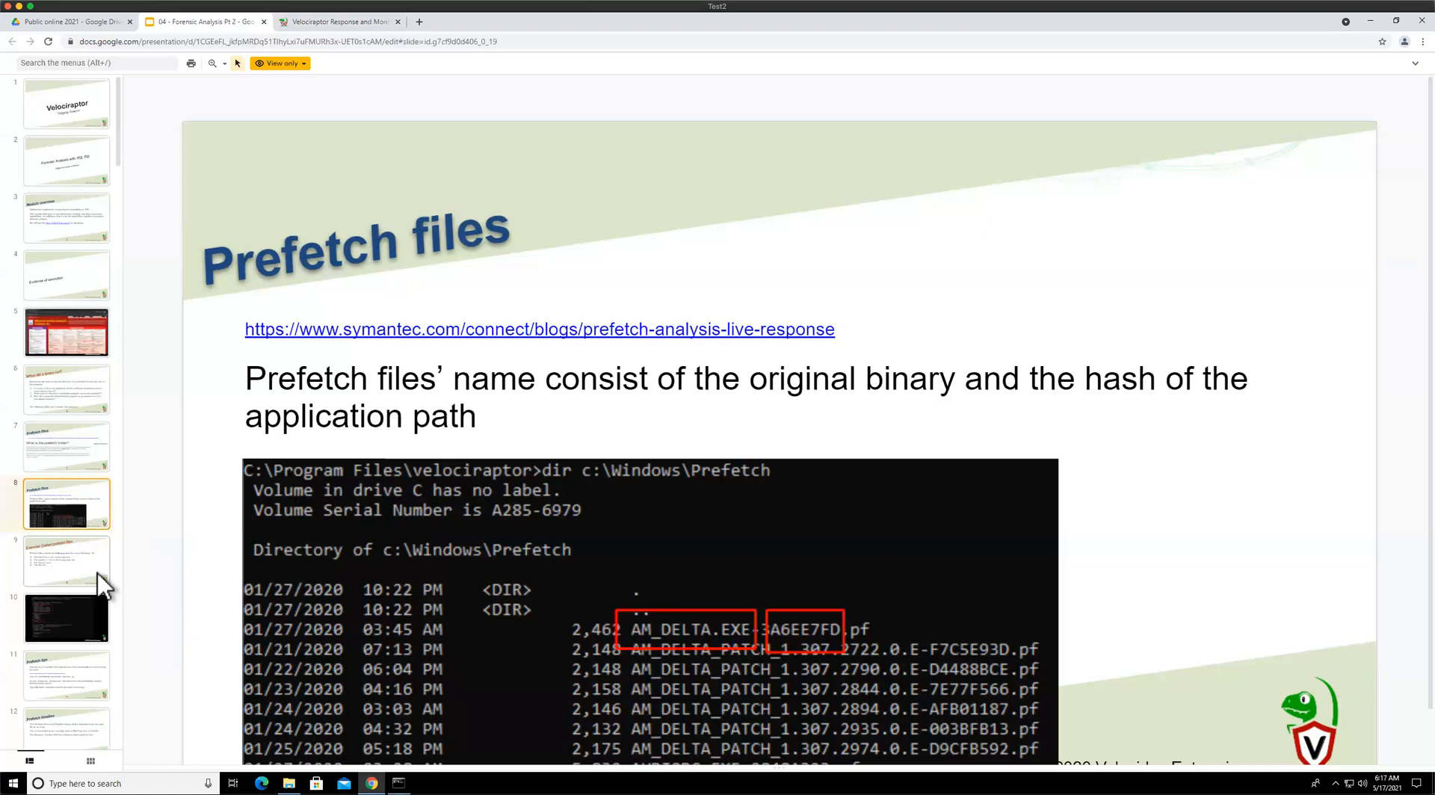
pyautogui.click(98, 574)
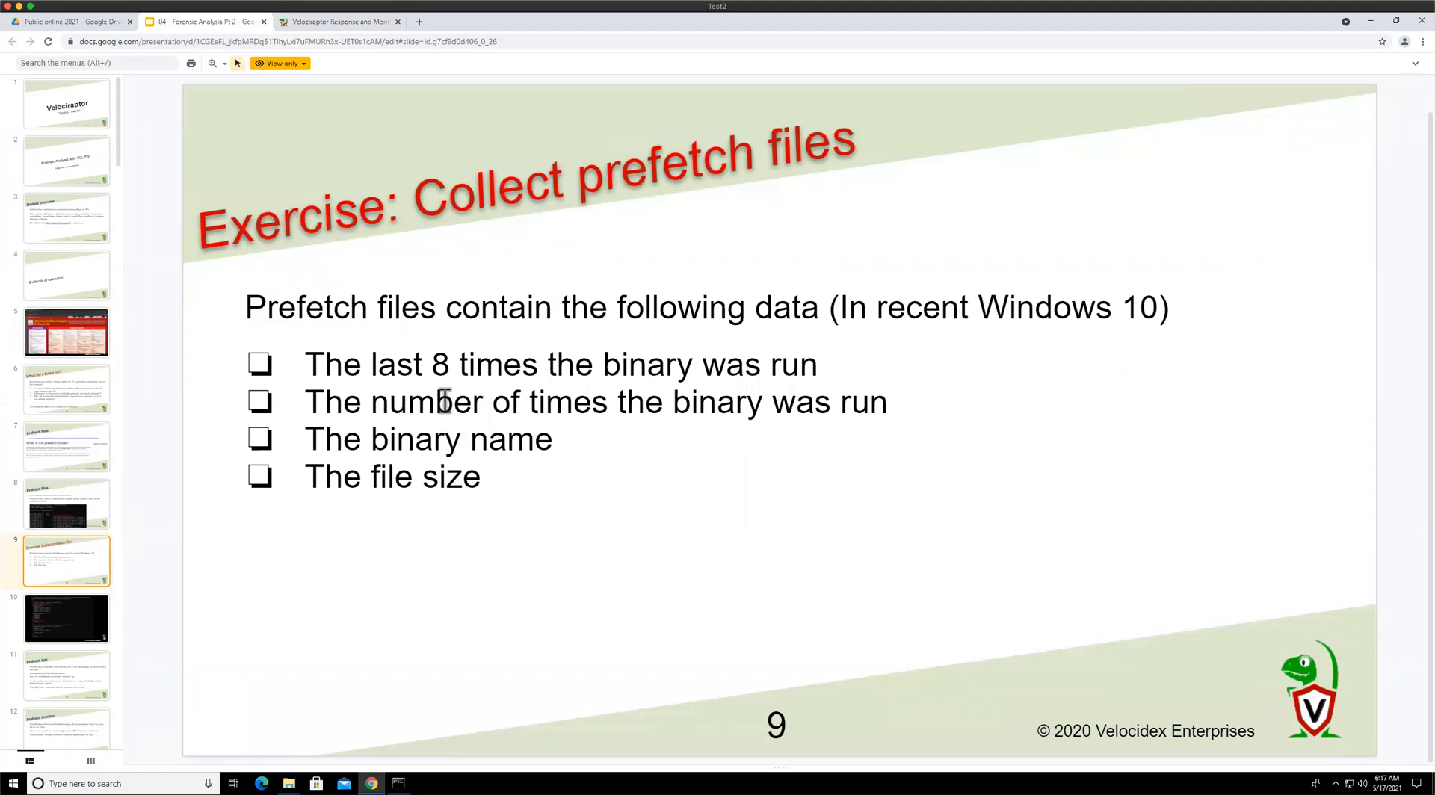
pyautogui.click(336, 27)
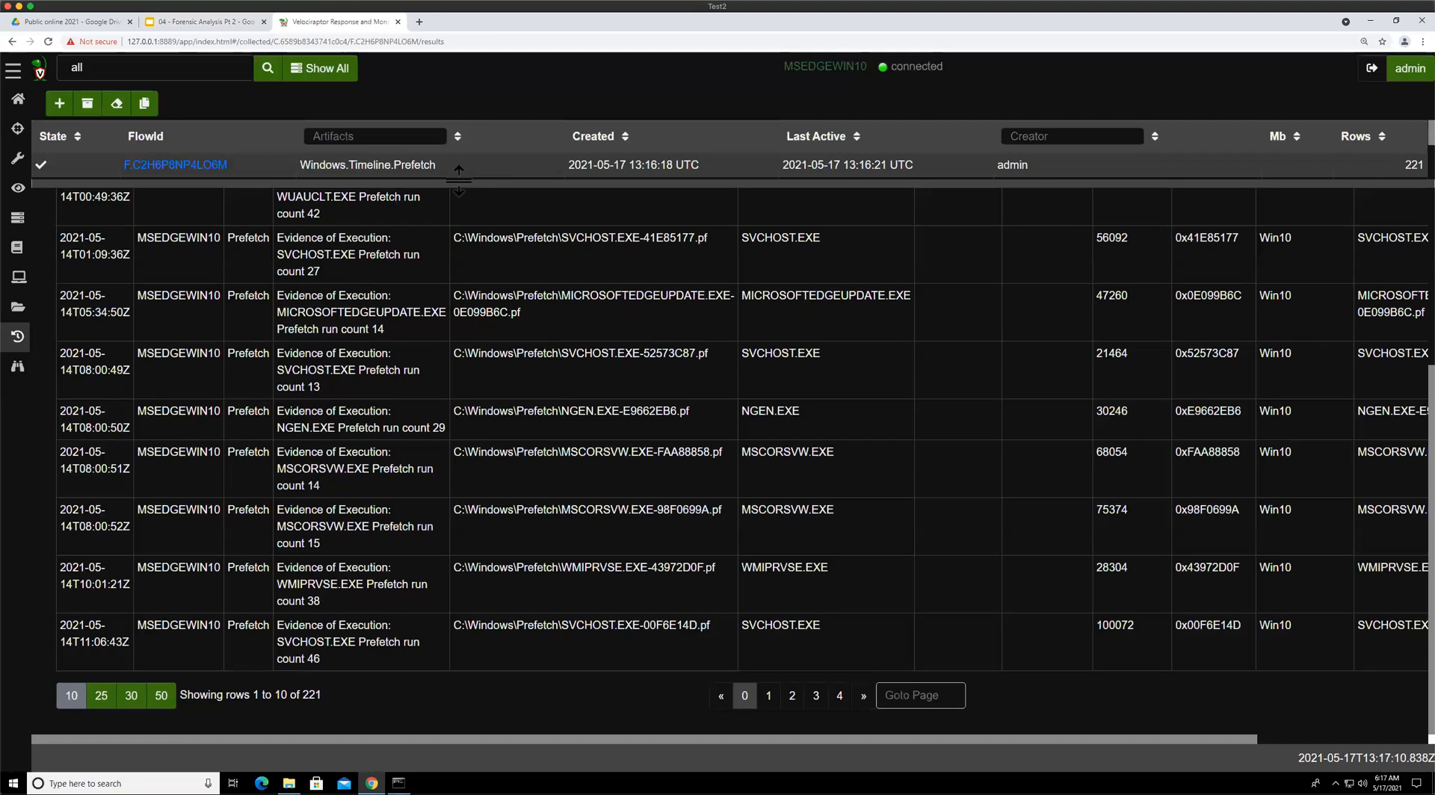
pyautogui.scroll(2, 590, 351)
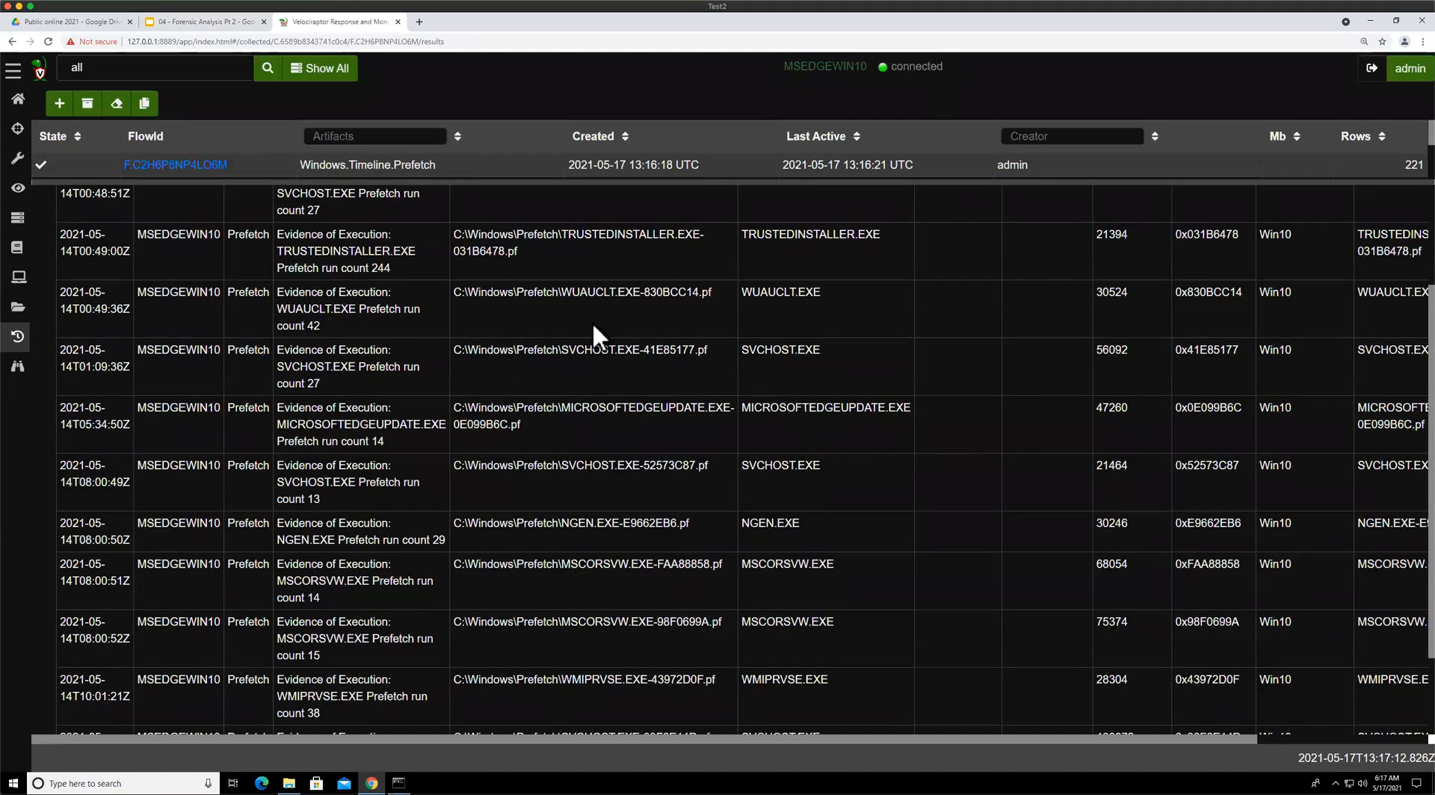
pyautogui.scroll(2, 526, 300)
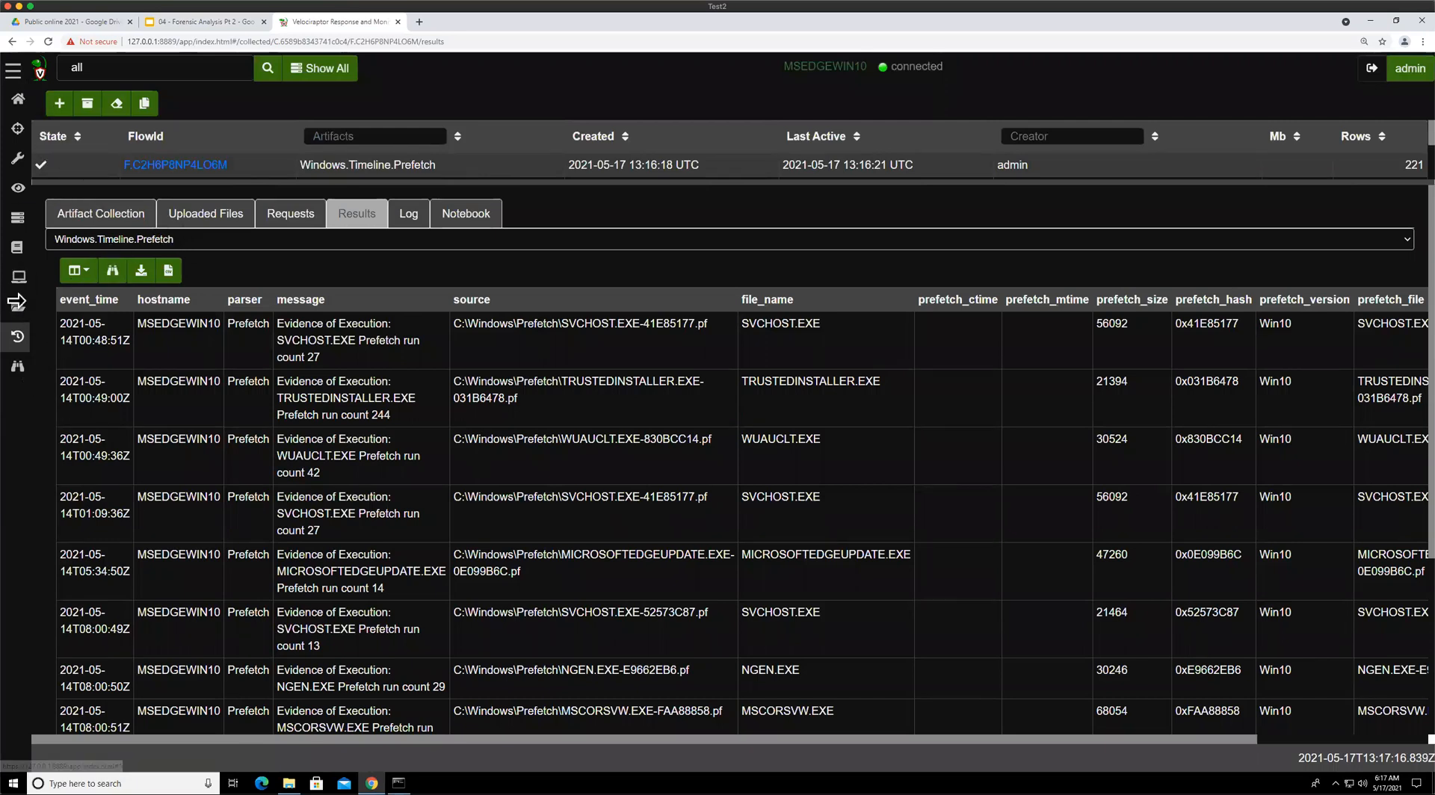
# Open the MSEDGEWIN10 client's overview page and switch to the presentation tab
pyautogui.click(21, 287)
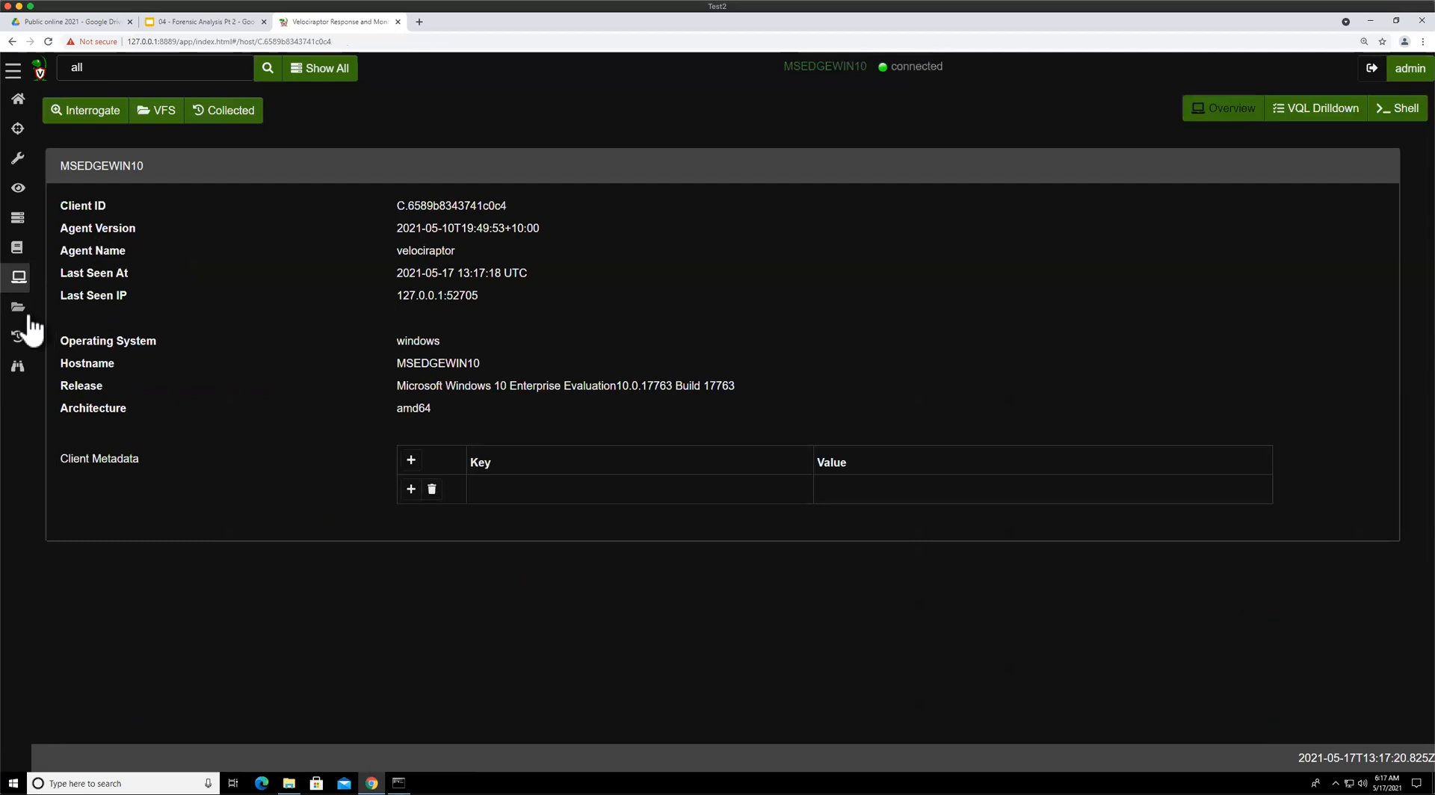
pyautogui.click(173, 23)
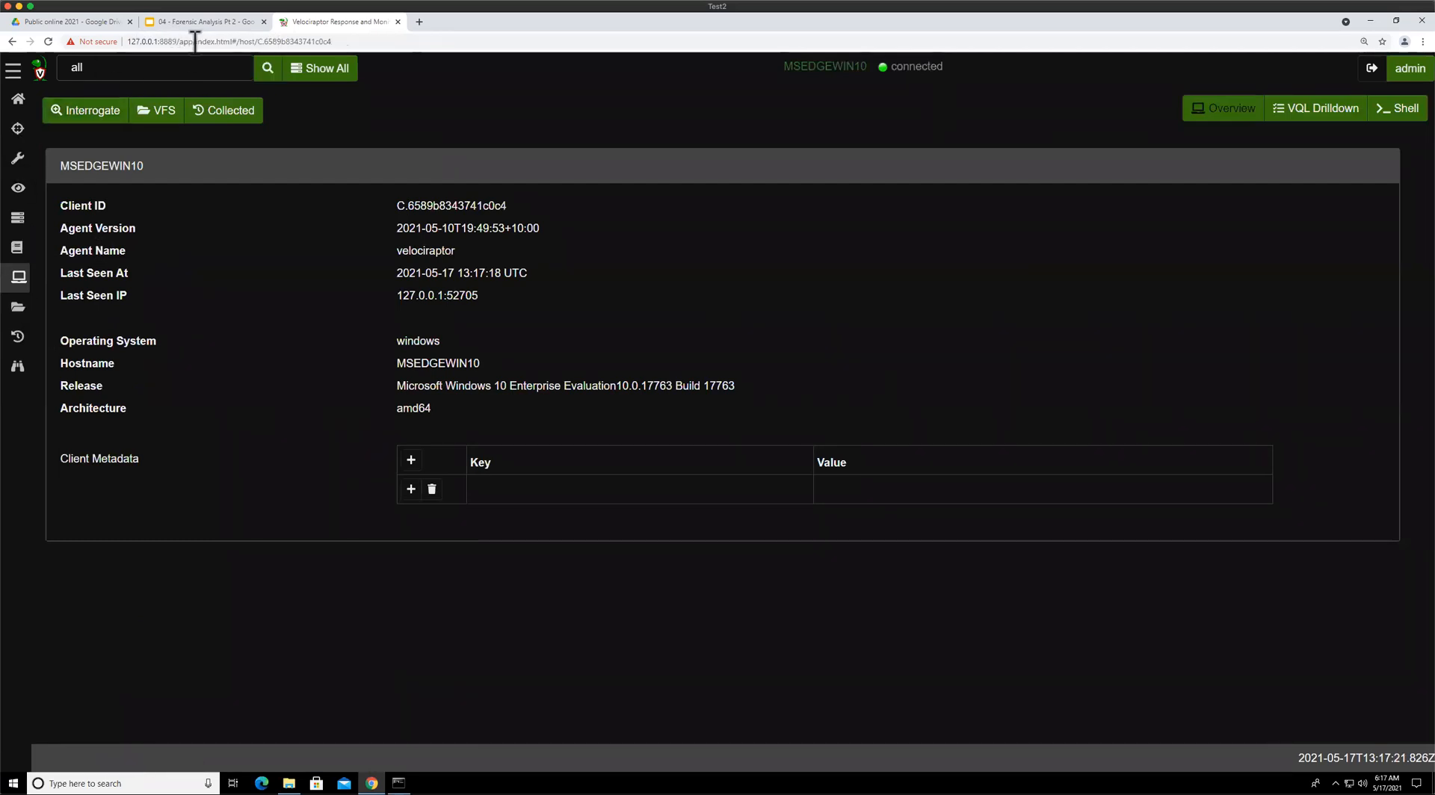
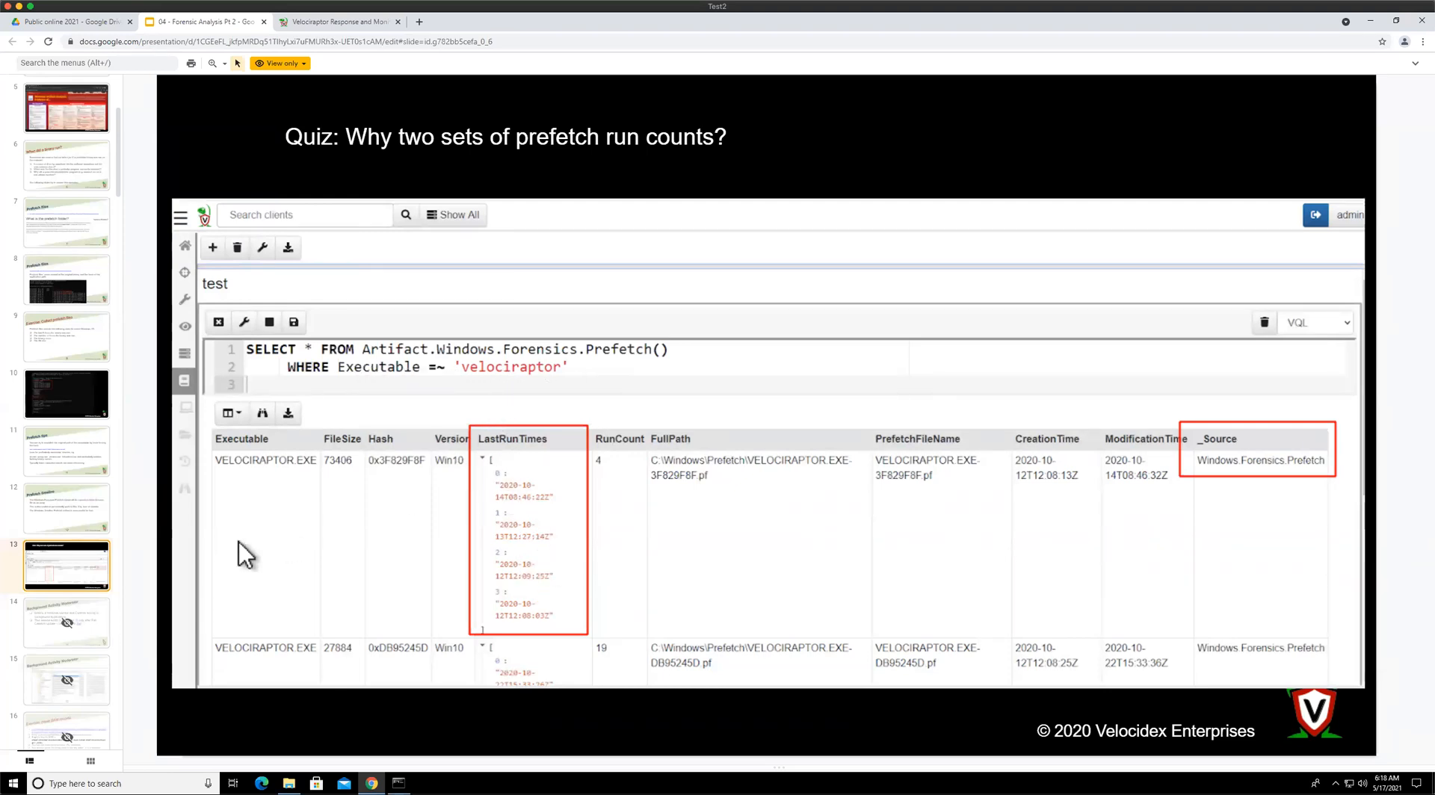
# Page through the presentation slides and return to the Quiz: Why two sets of prefetch run counts? slide
pyautogui.scroll(-3, 95, 499)
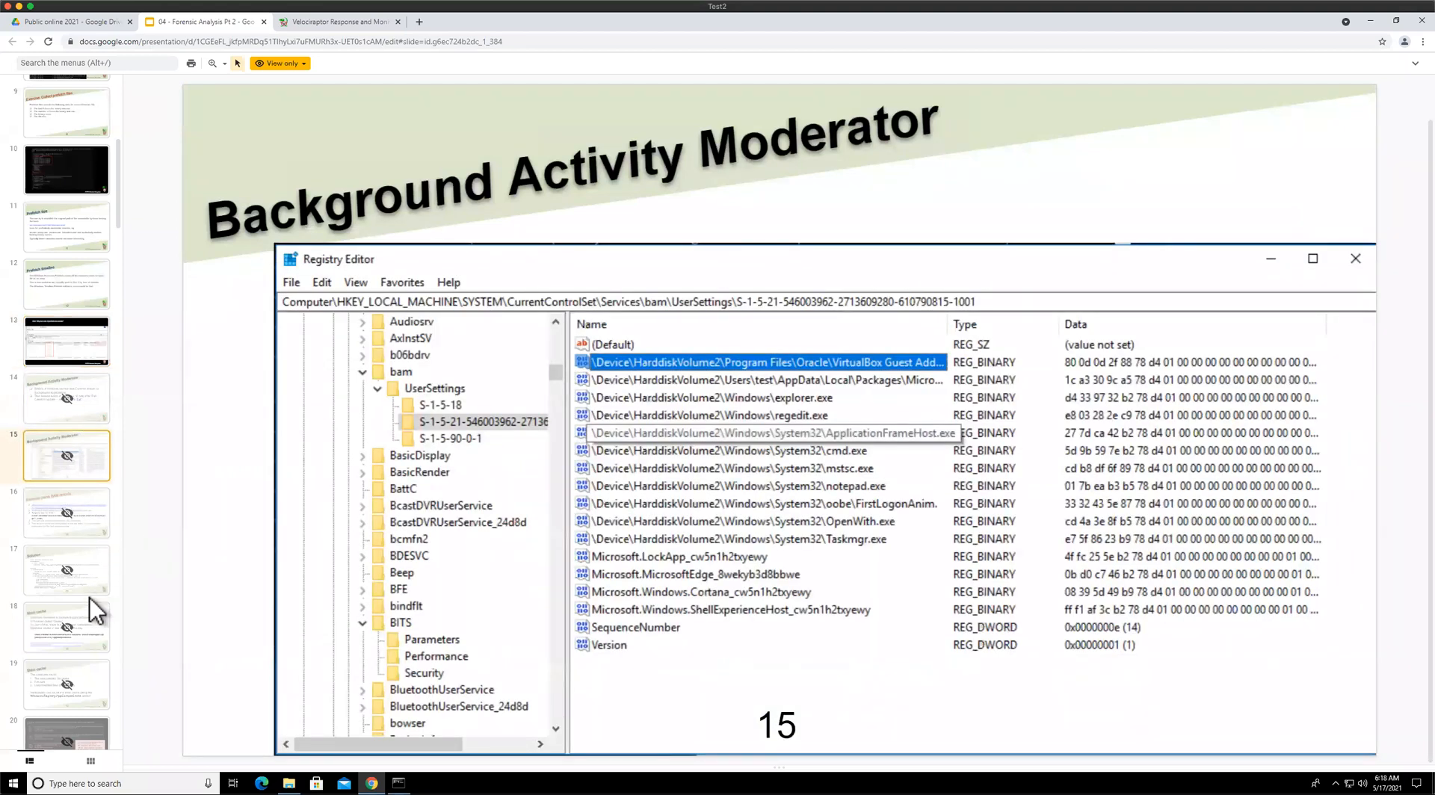
pyautogui.press('Down')
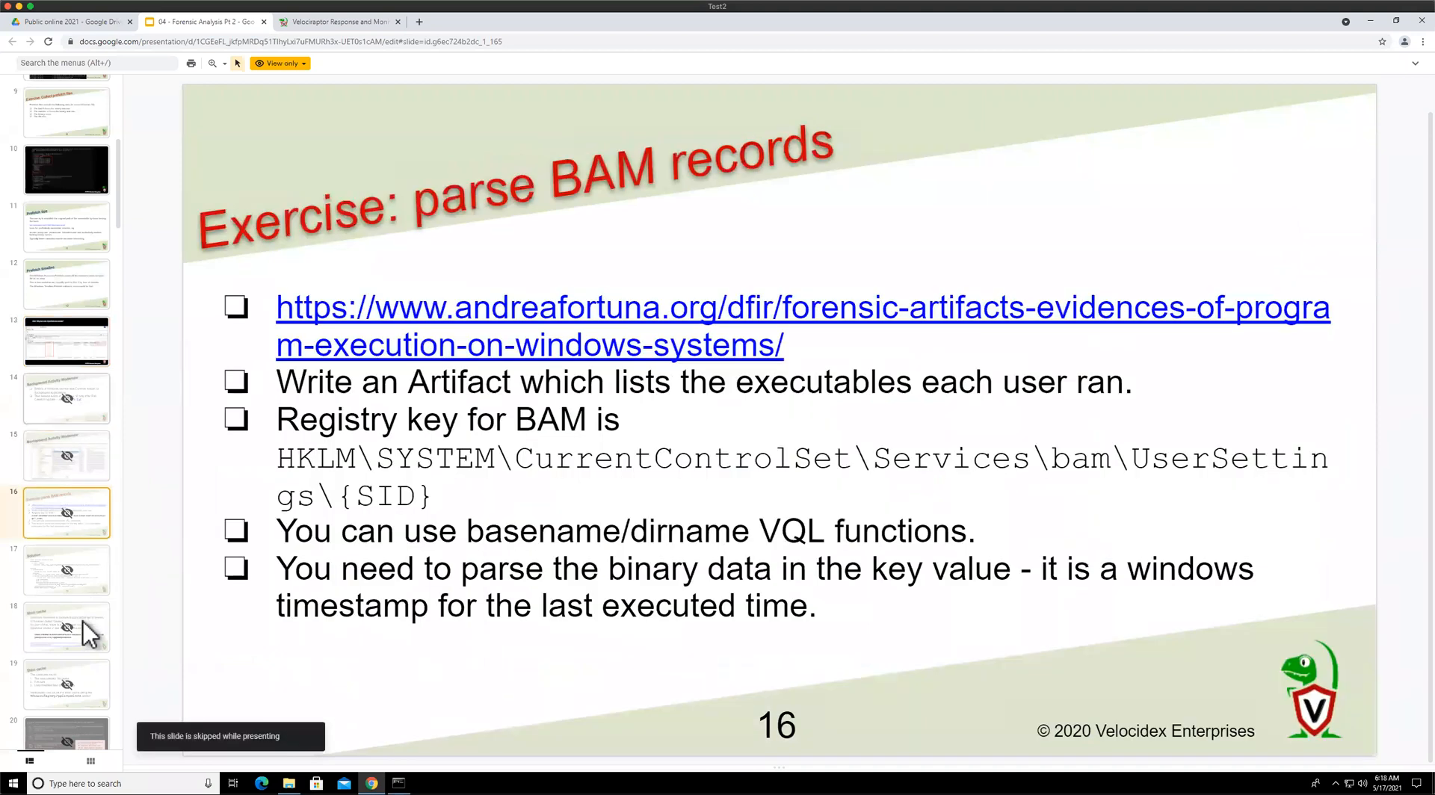
pyautogui.press('Down')
pyautogui.press('Down')
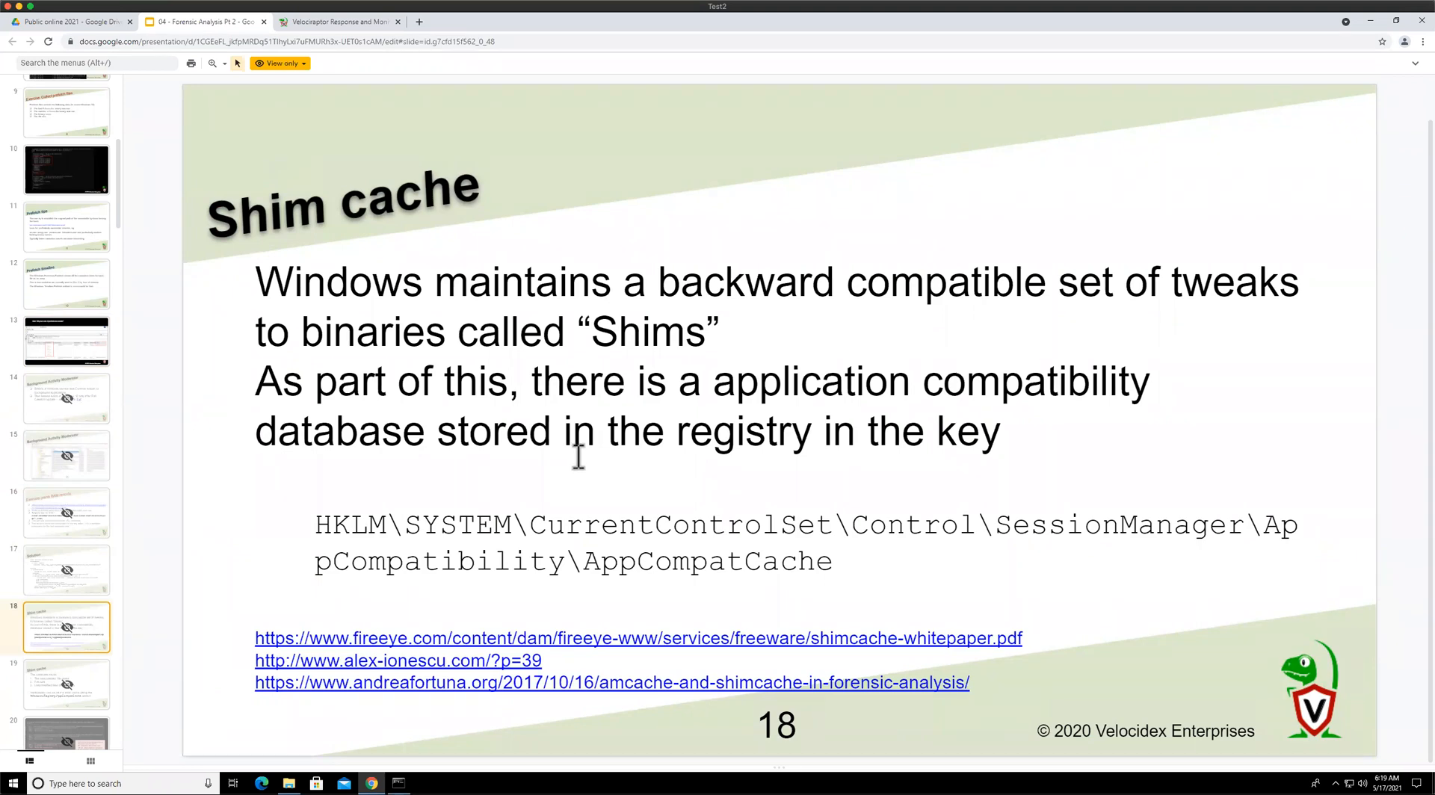
pyautogui.click(80, 333)
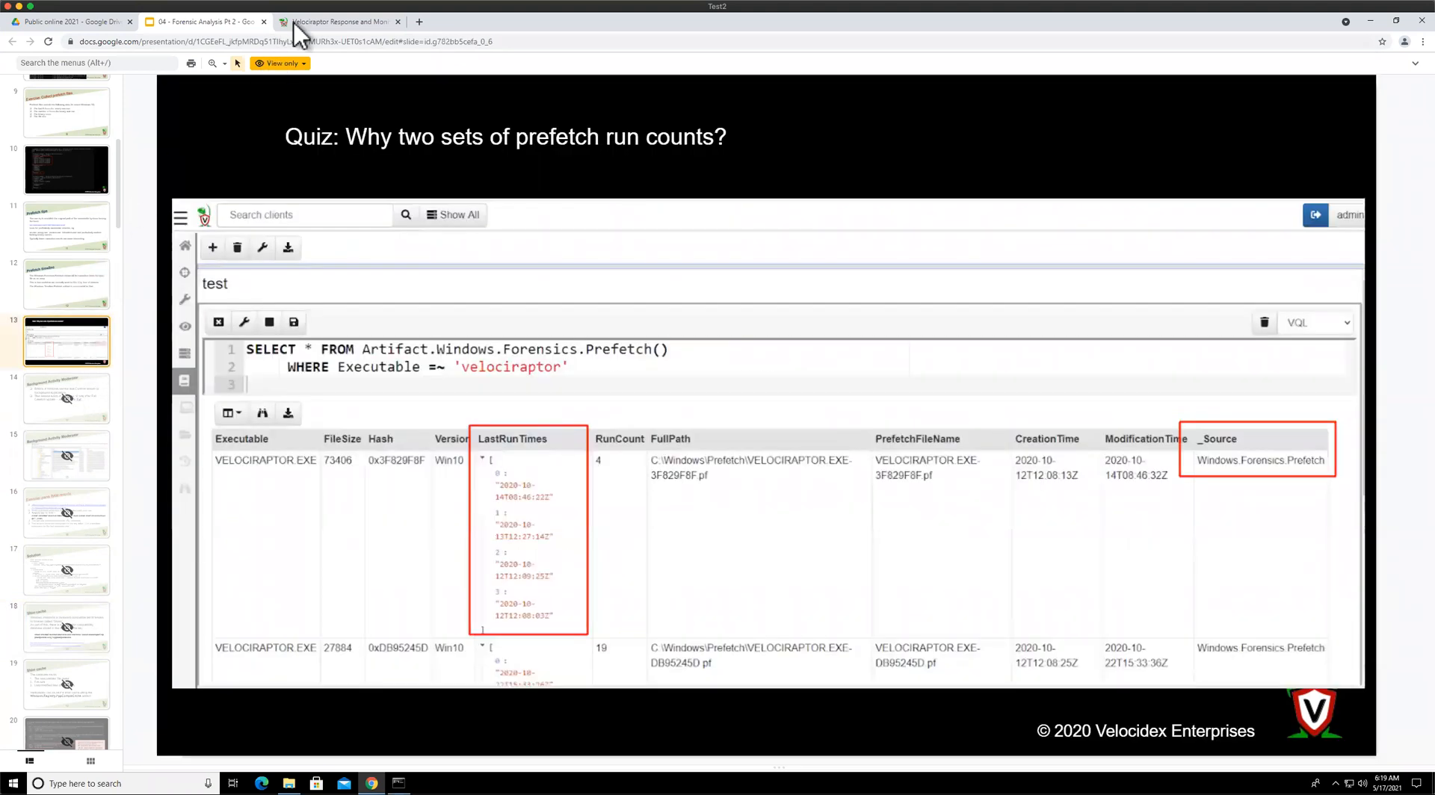
# Switch to Velociraptor and open the client's collected artifacts to view the date-filtered Windows.Timeline.Prefetch results
pyautogui.click(312, 19)
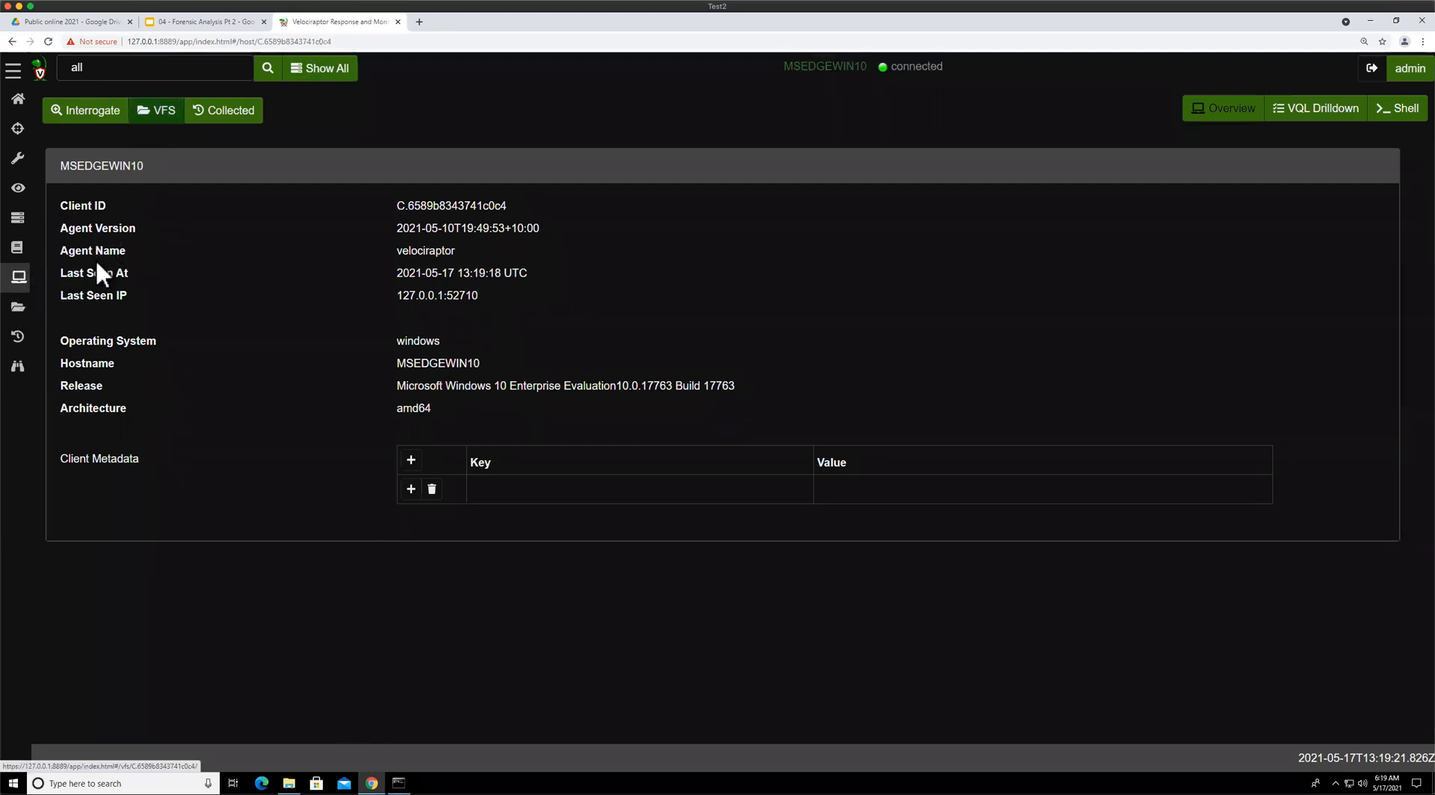
pyautogui.click(24, 342)
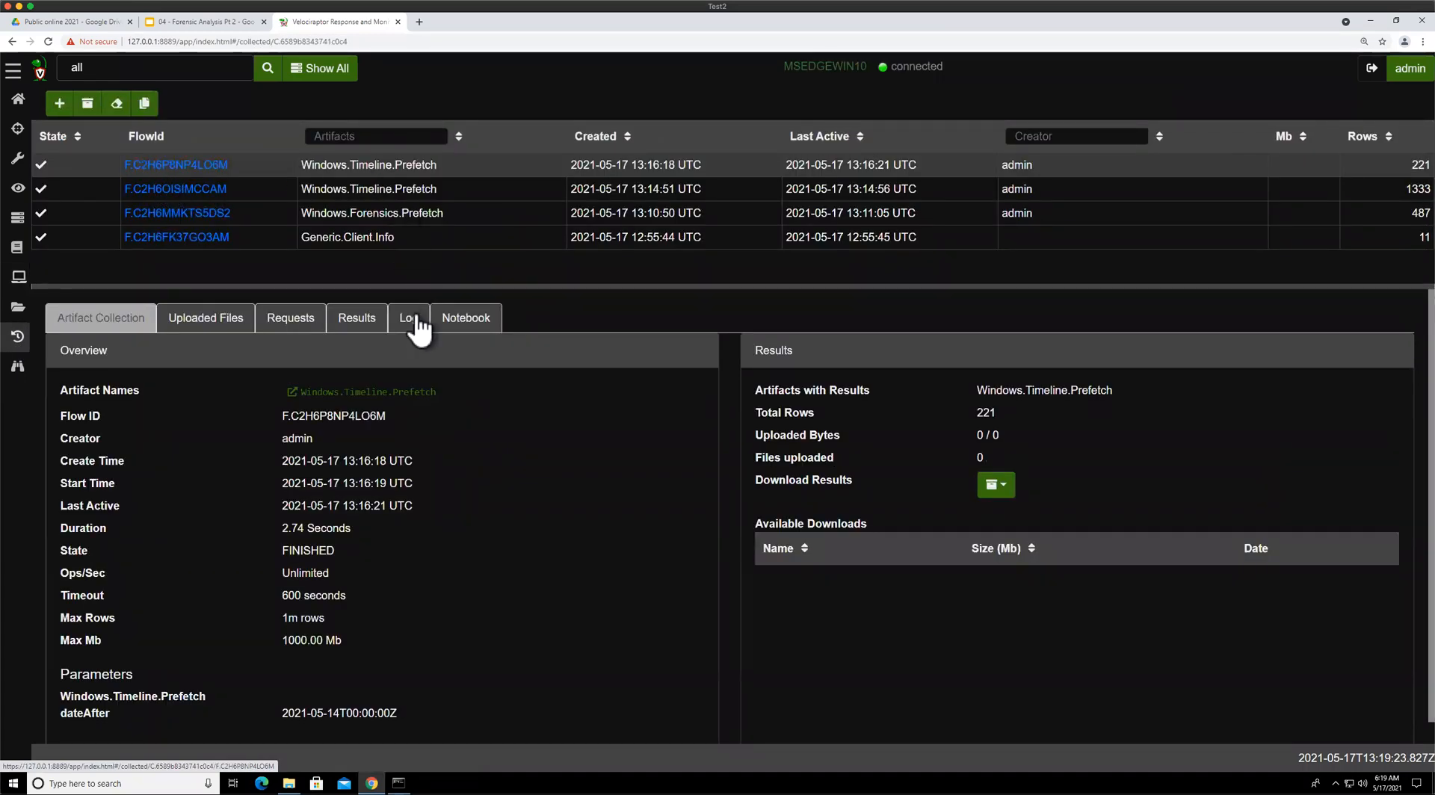
pyautogui.click(362, 334)
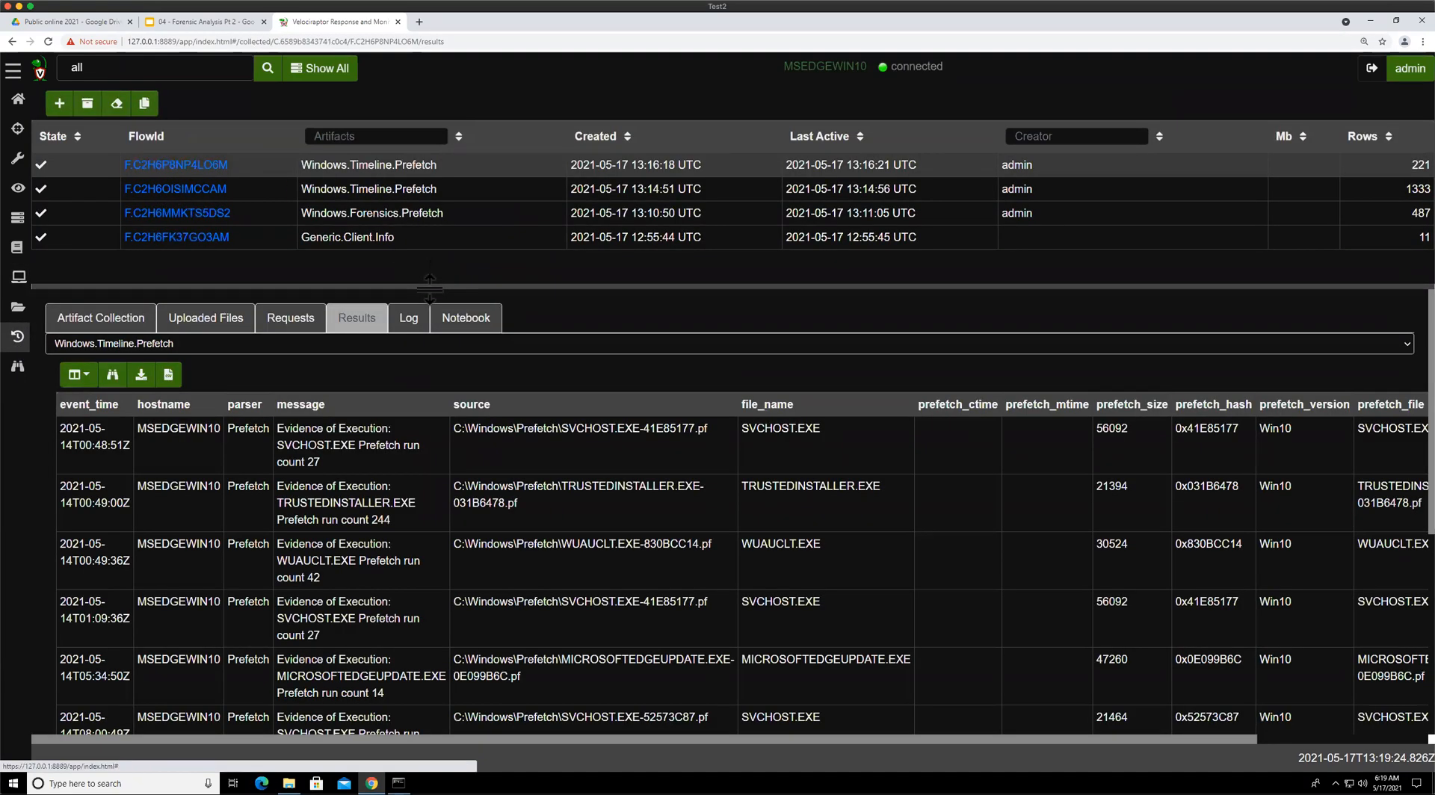
pyautogui.moveTo(435, 190); pyautogui.dragTo(436, 187)
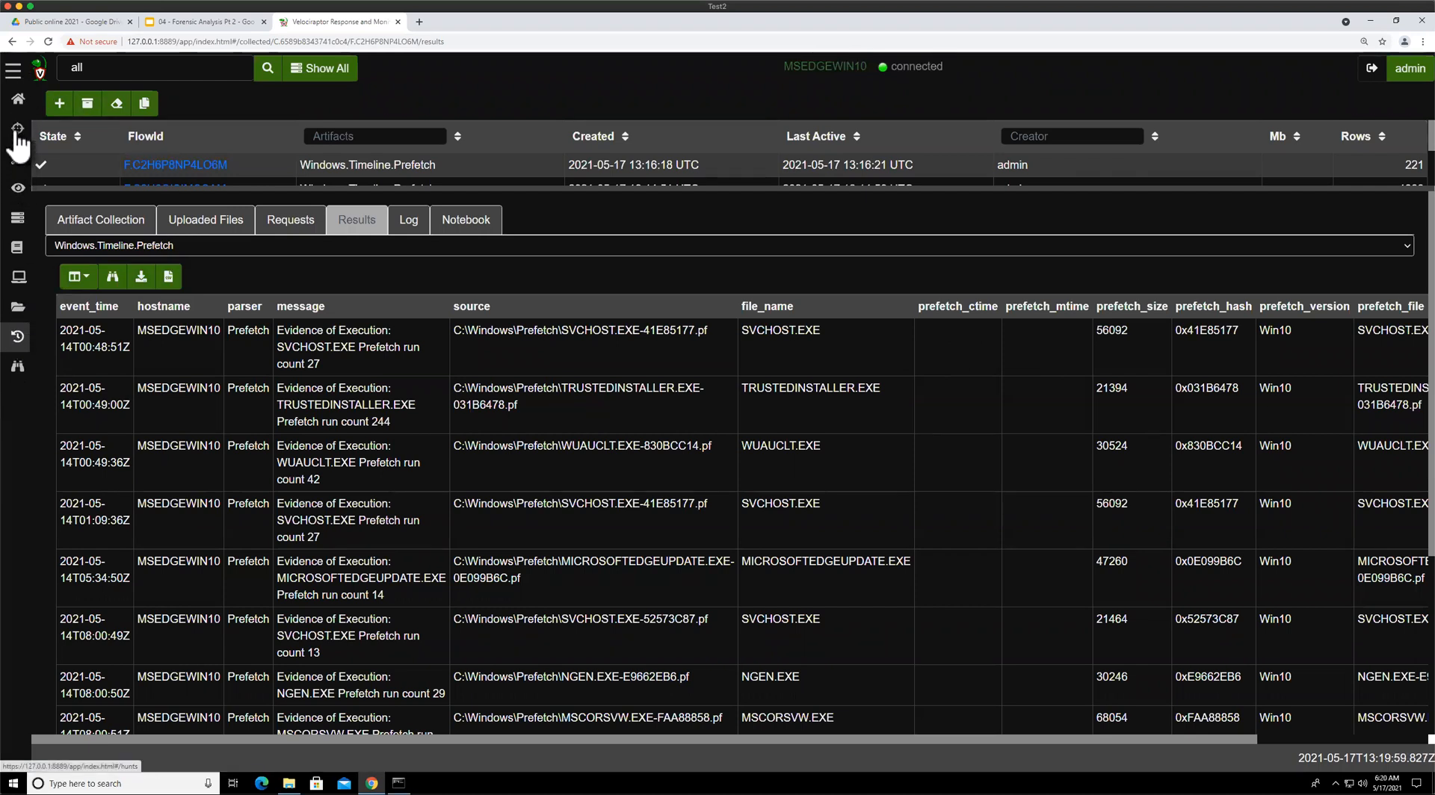
# Edit a custom copy of Windows.Forensics.Prefetch so the timestamps use epoch=Btime and epoch=Mtime instead of .sec, and save it
pyautogui.click(18, 166)
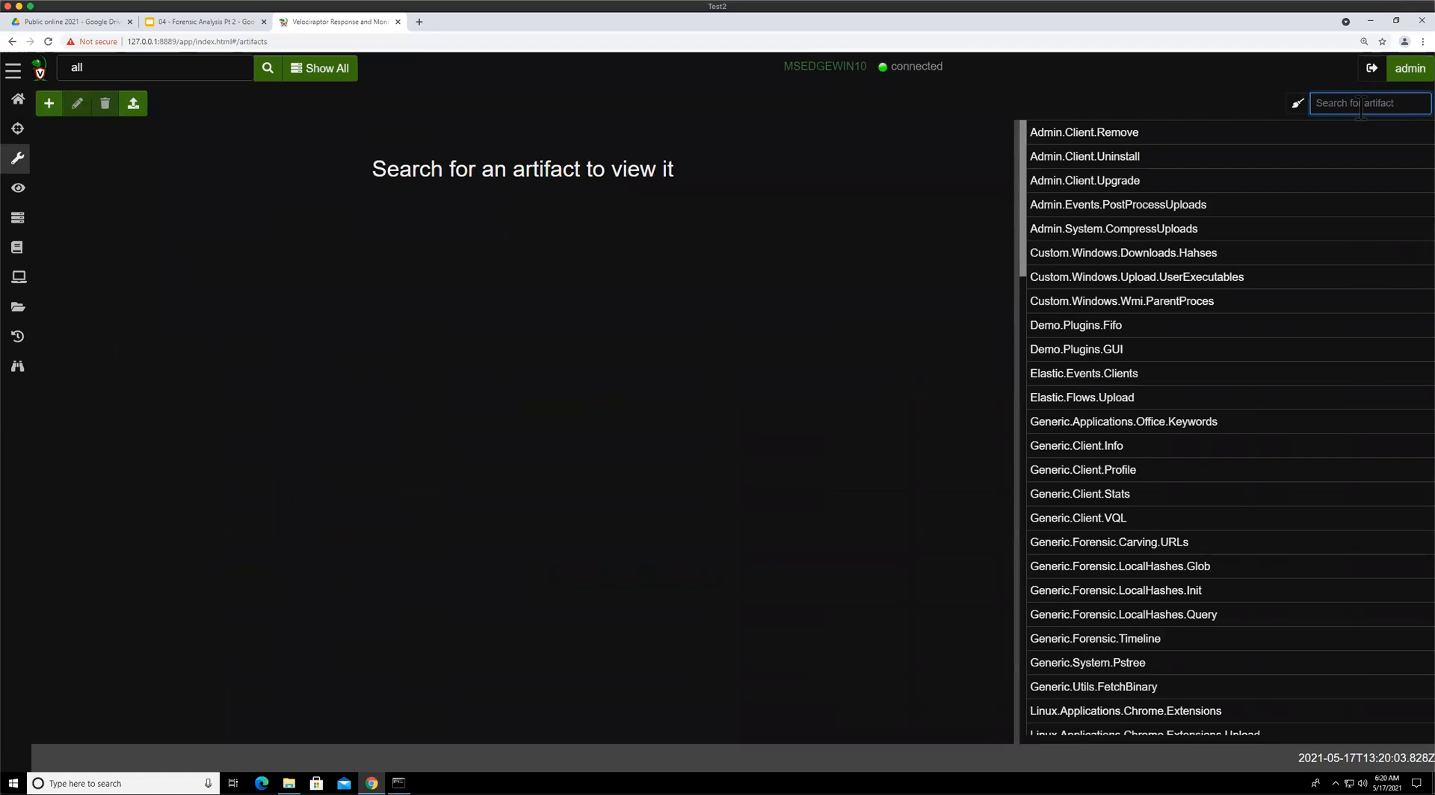
pyautogui.write('prefe')
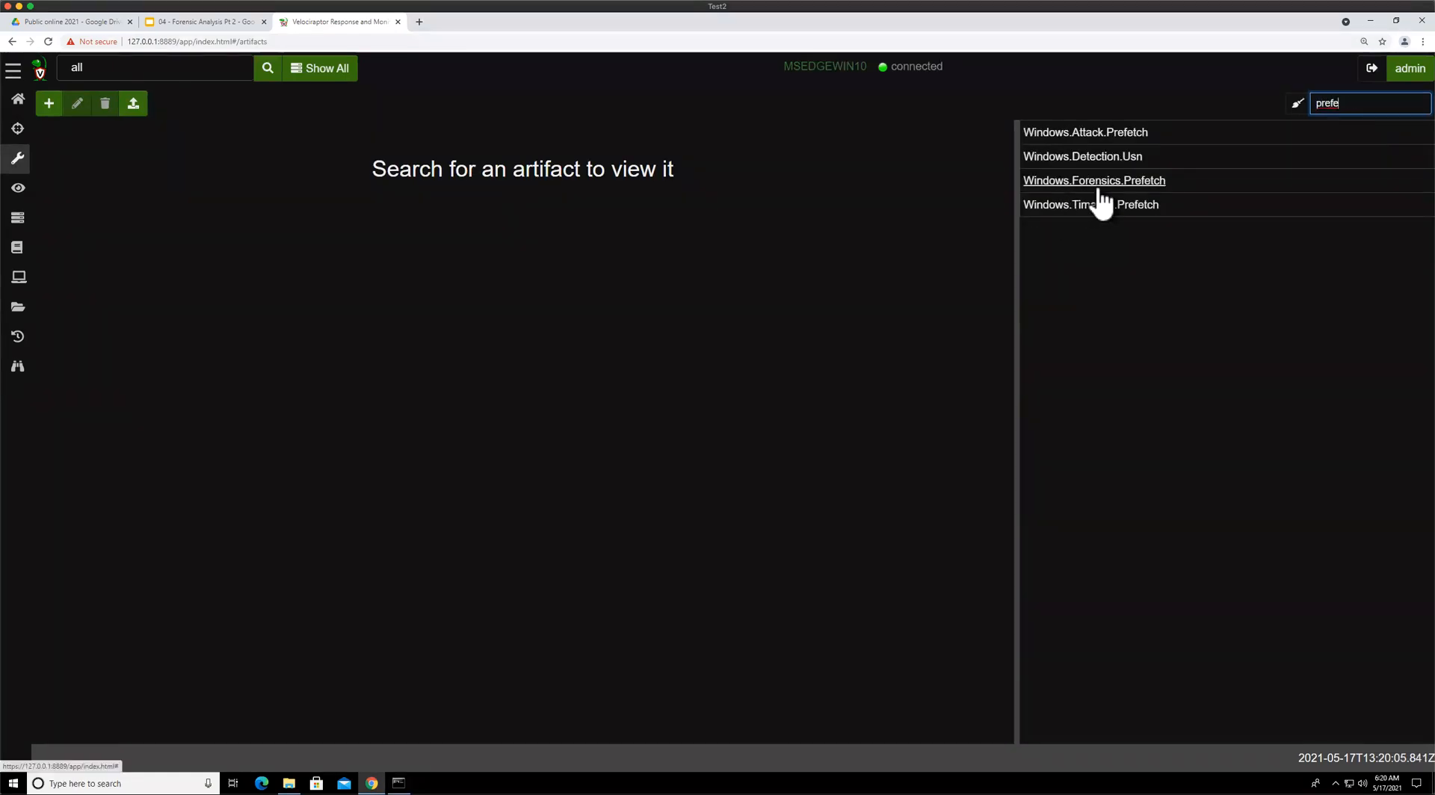
pyautogui.click(1094, 184)
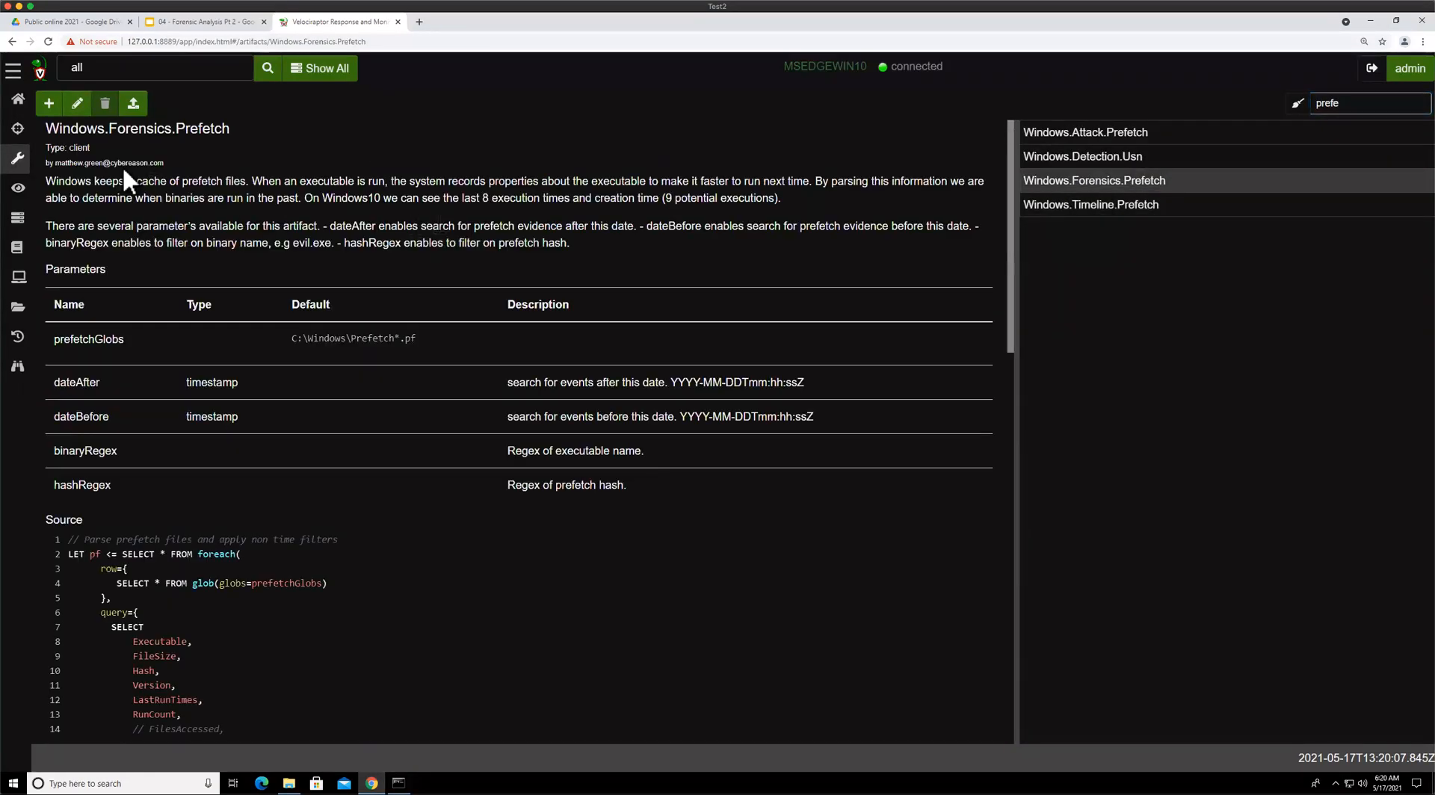
pyautogui.click(77, 103)
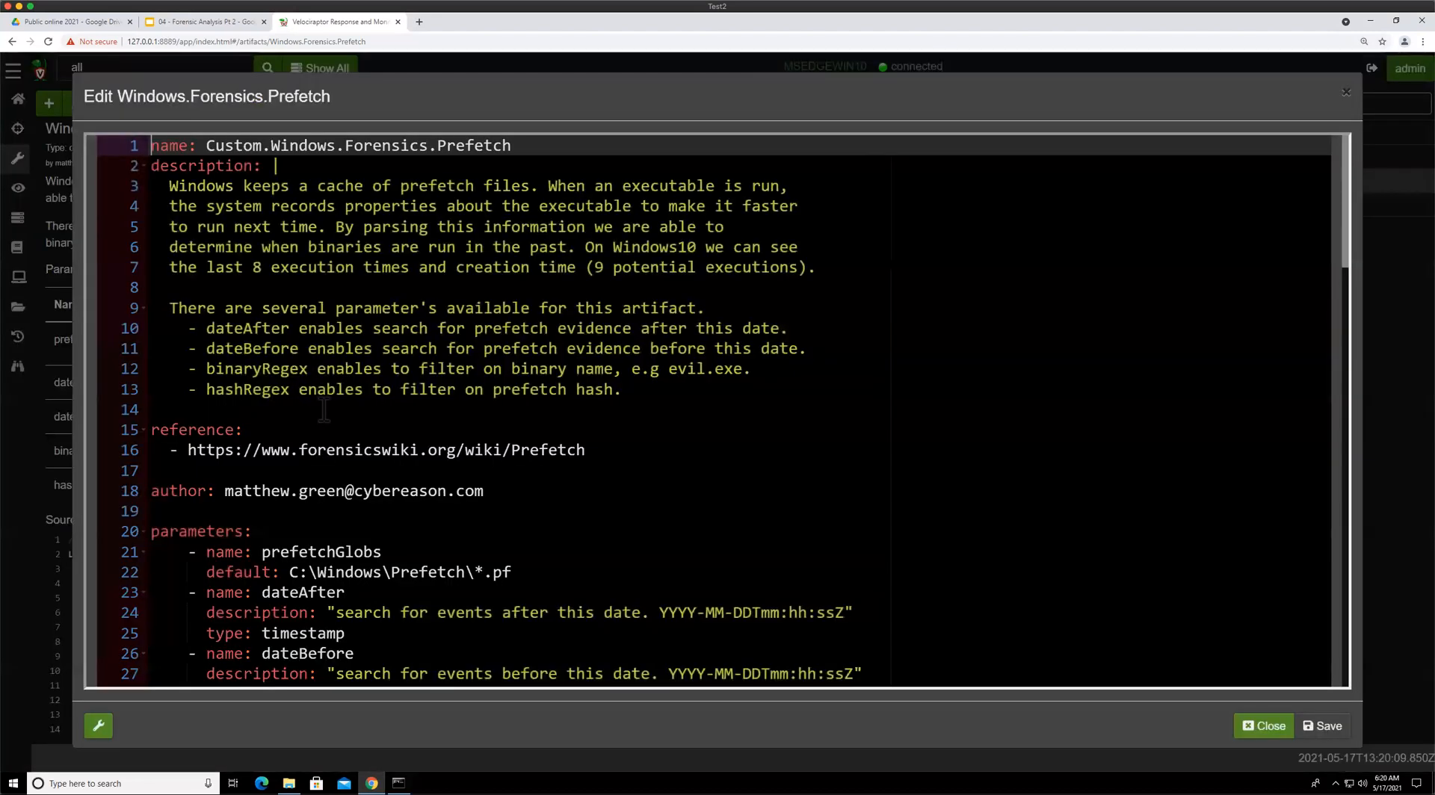
pyautogui.scroll(-15, 324, 408)
pyautogui.scroll(-7, 389, 441)
pyautogui.scroll(-6, 390, 441)
pyautogui.scroll(16, 390, 441)
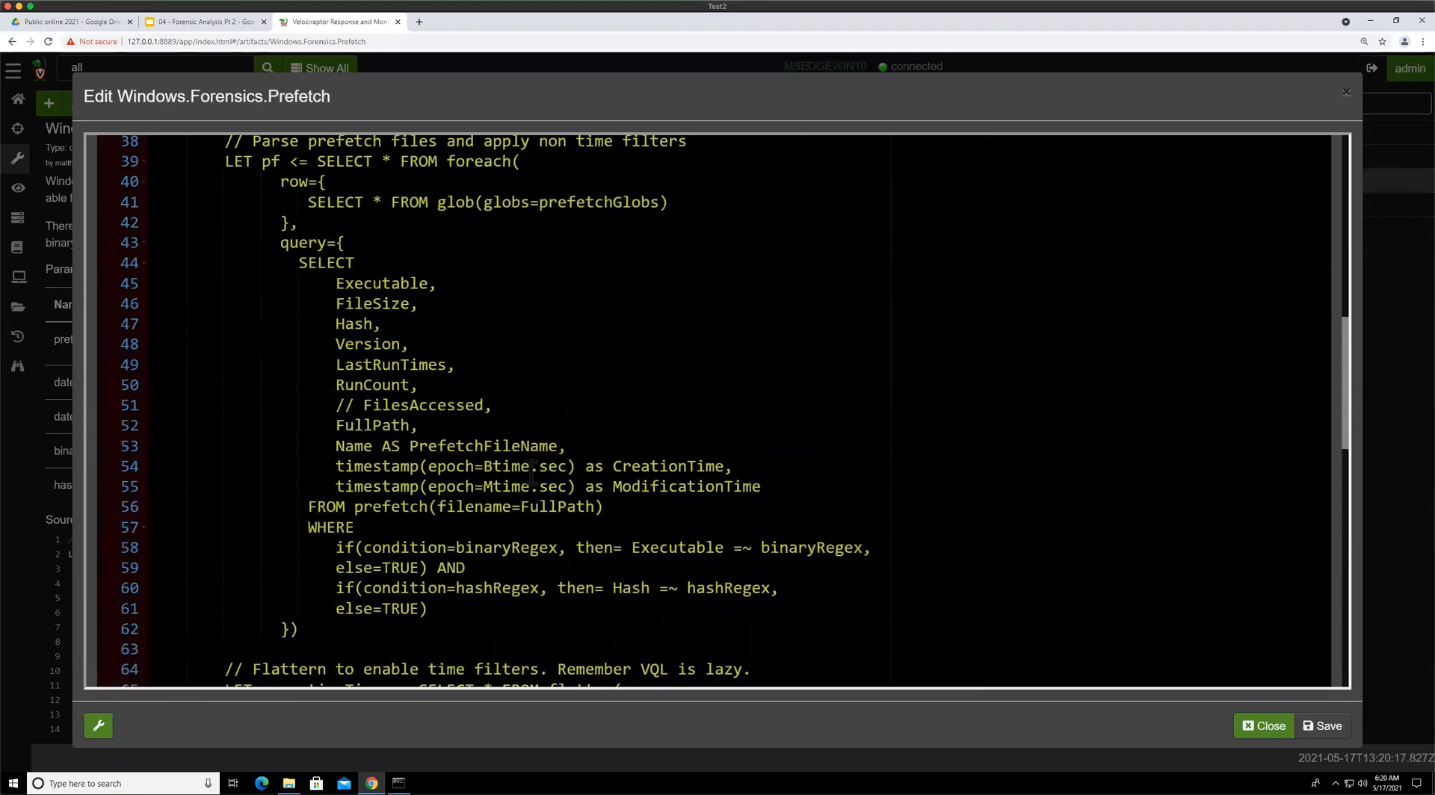
pyautogui.click(530, 467)
pyautogui.press('Delete')
pyautogui.press('Delete')
pyautogui.press('Delete')
pyautogui.press('Delete')
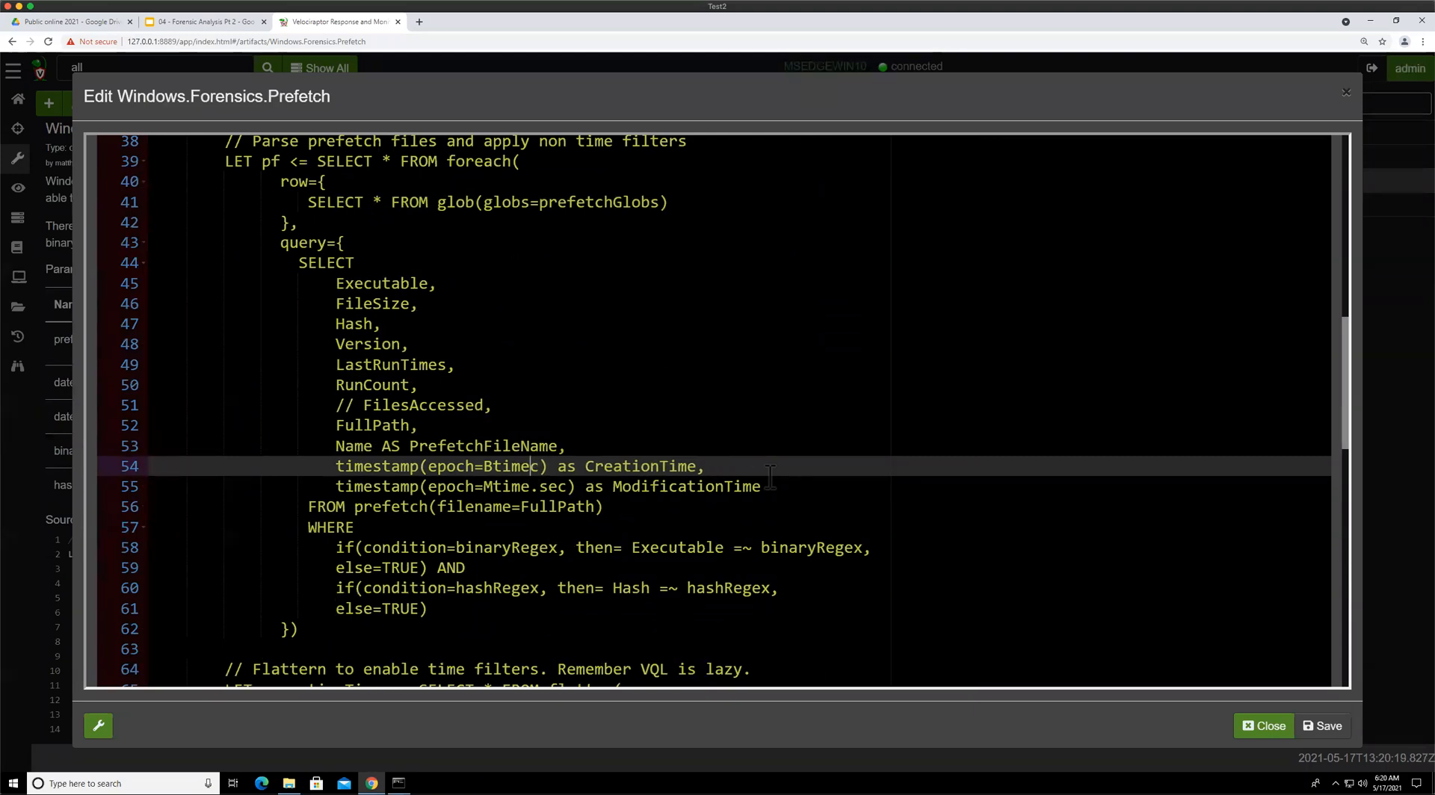
pyautogui.press('Down')
pyautogui.press('Delete')
pyautogui.press('Delete')
pyautogui.press('Delete')
pyautogui.press('Delete')
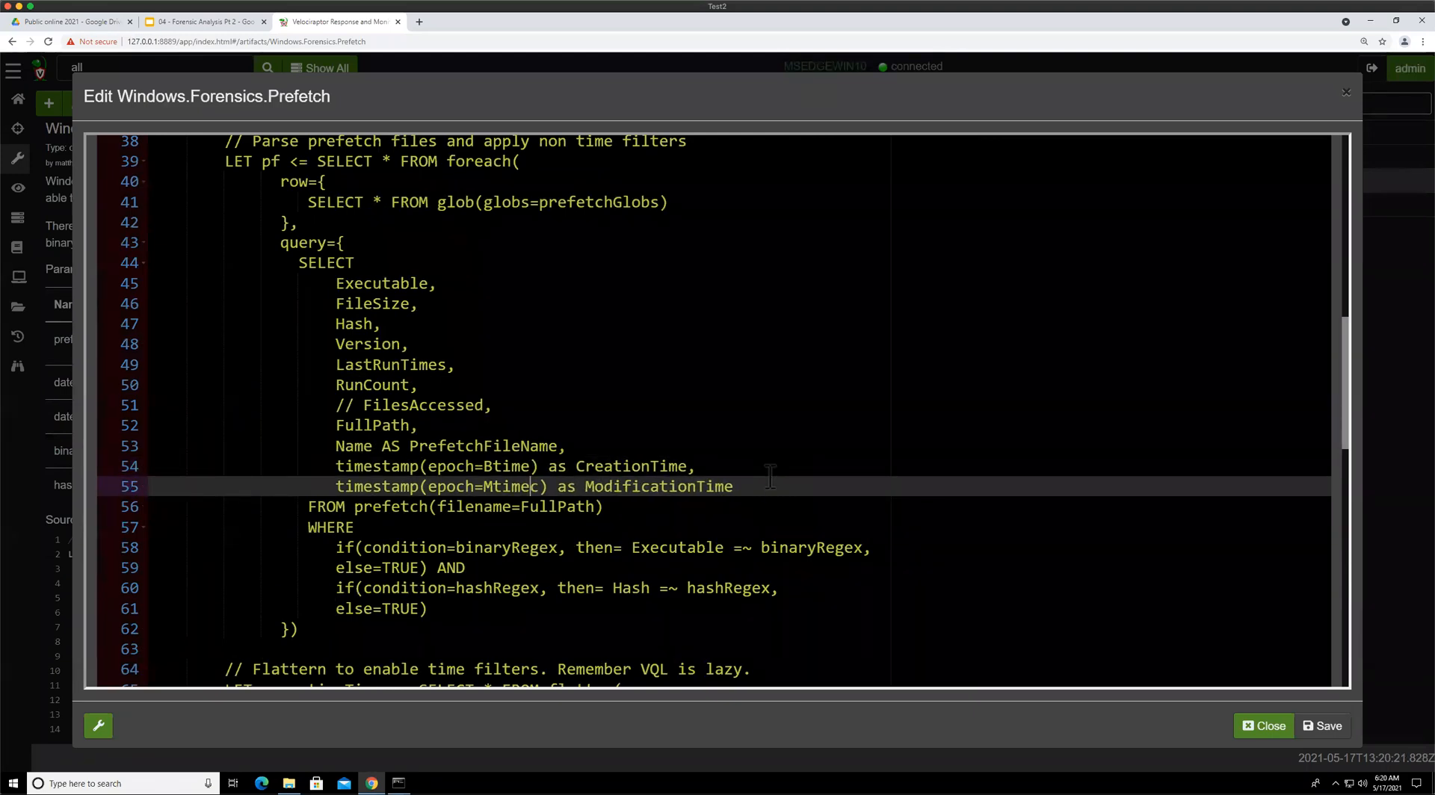
pyautogui.press('Up')
pyautogui.press('Left')
pyautogui.press('Left')
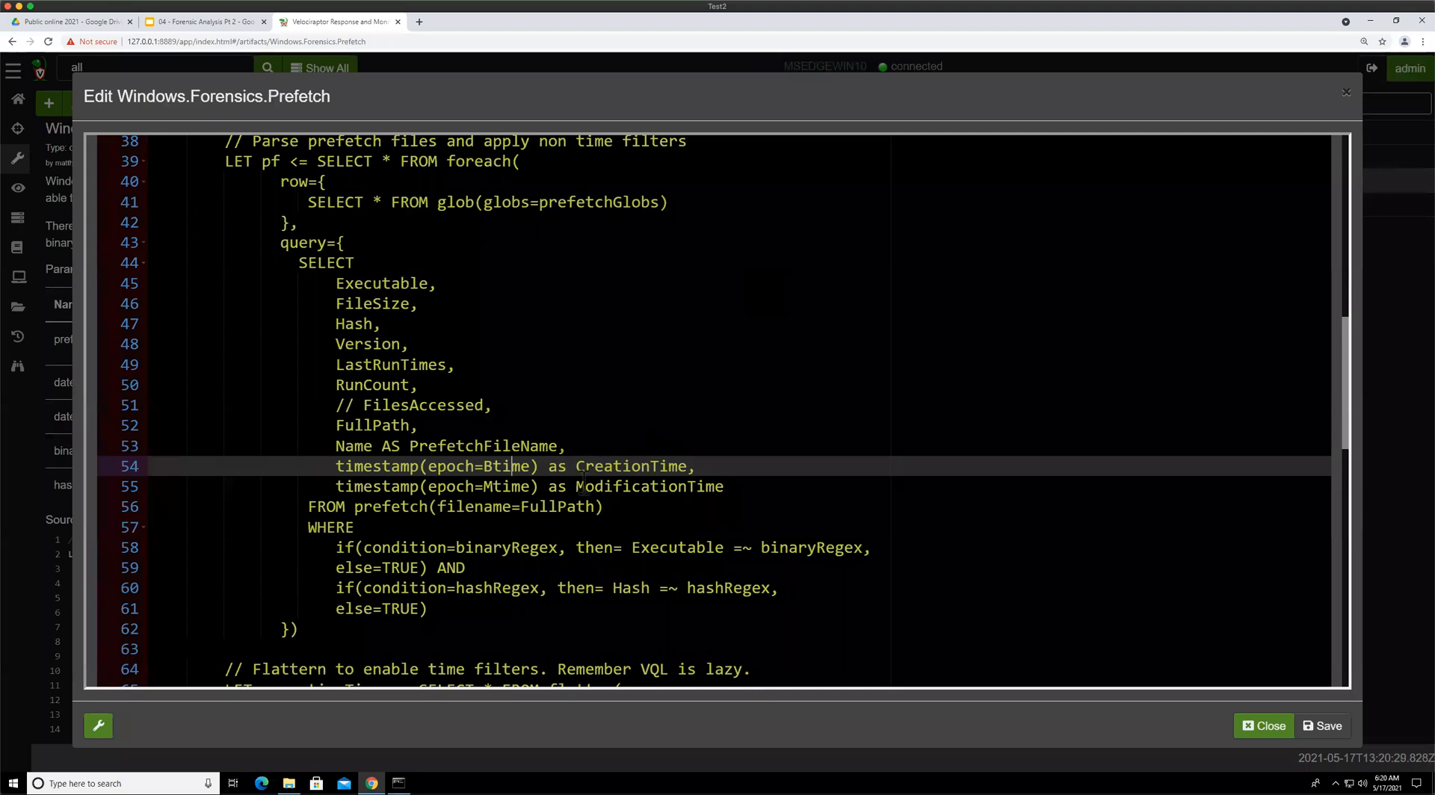
pyautogui.click(1321, 726)
# Start a new collection of the Custom.Windows.Forensics.Prefetch artifact on the client and launch it
pyautogui.click(17, 308)
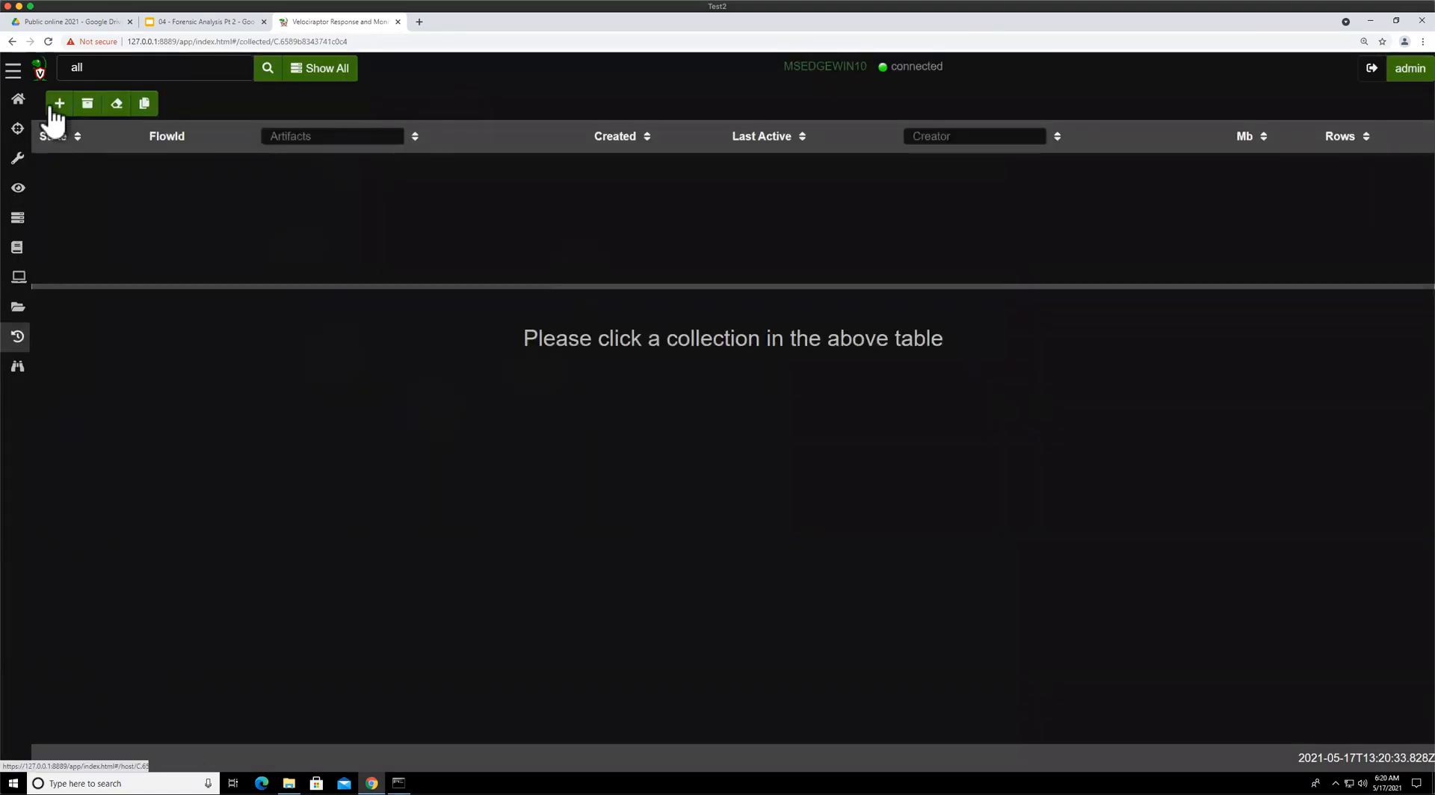
pyautogui.click(59, 104)
pyautogui.write('prefe')
pyautogui.click(213, 186)
pyautogui.click(497, 723)
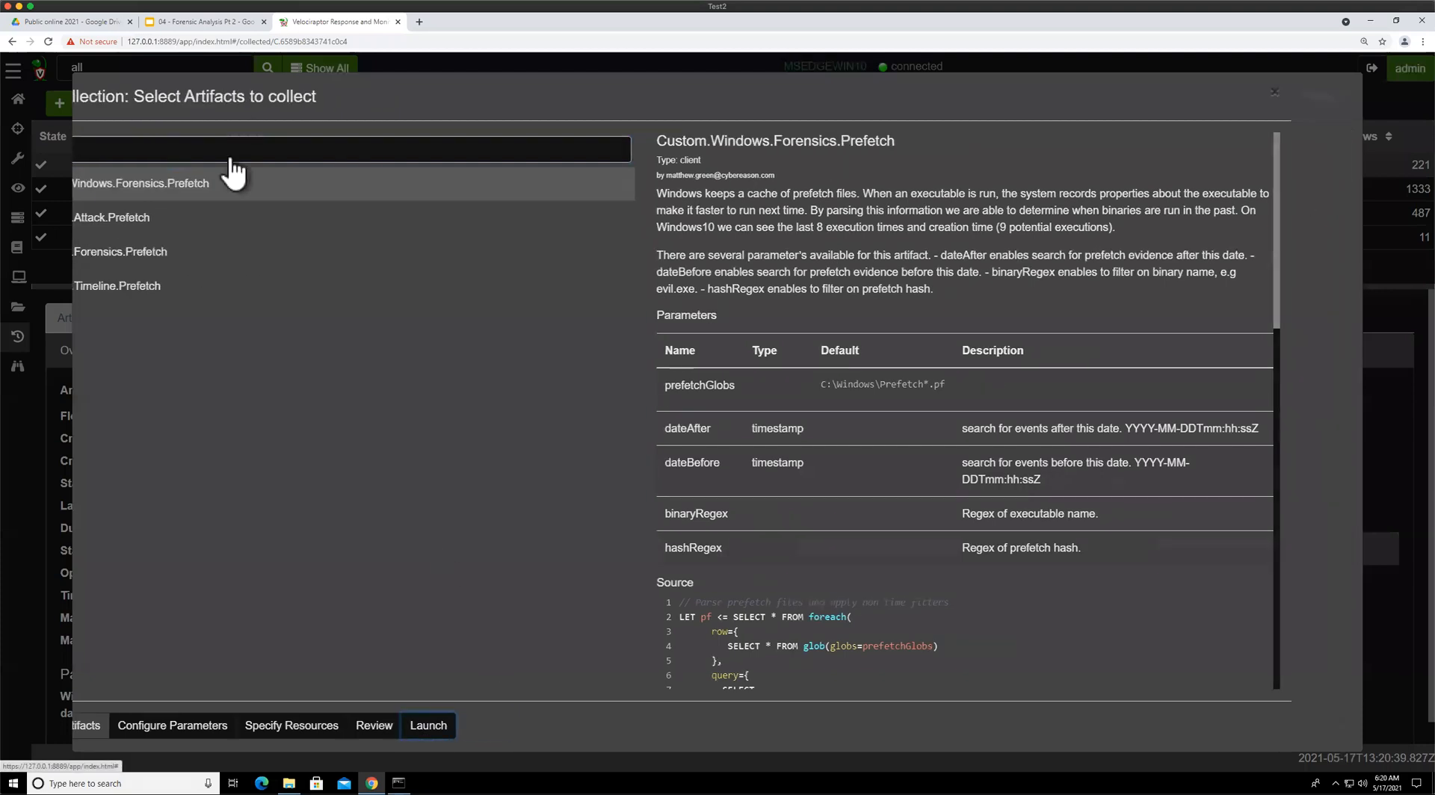
pyautogui.click(342, 169)
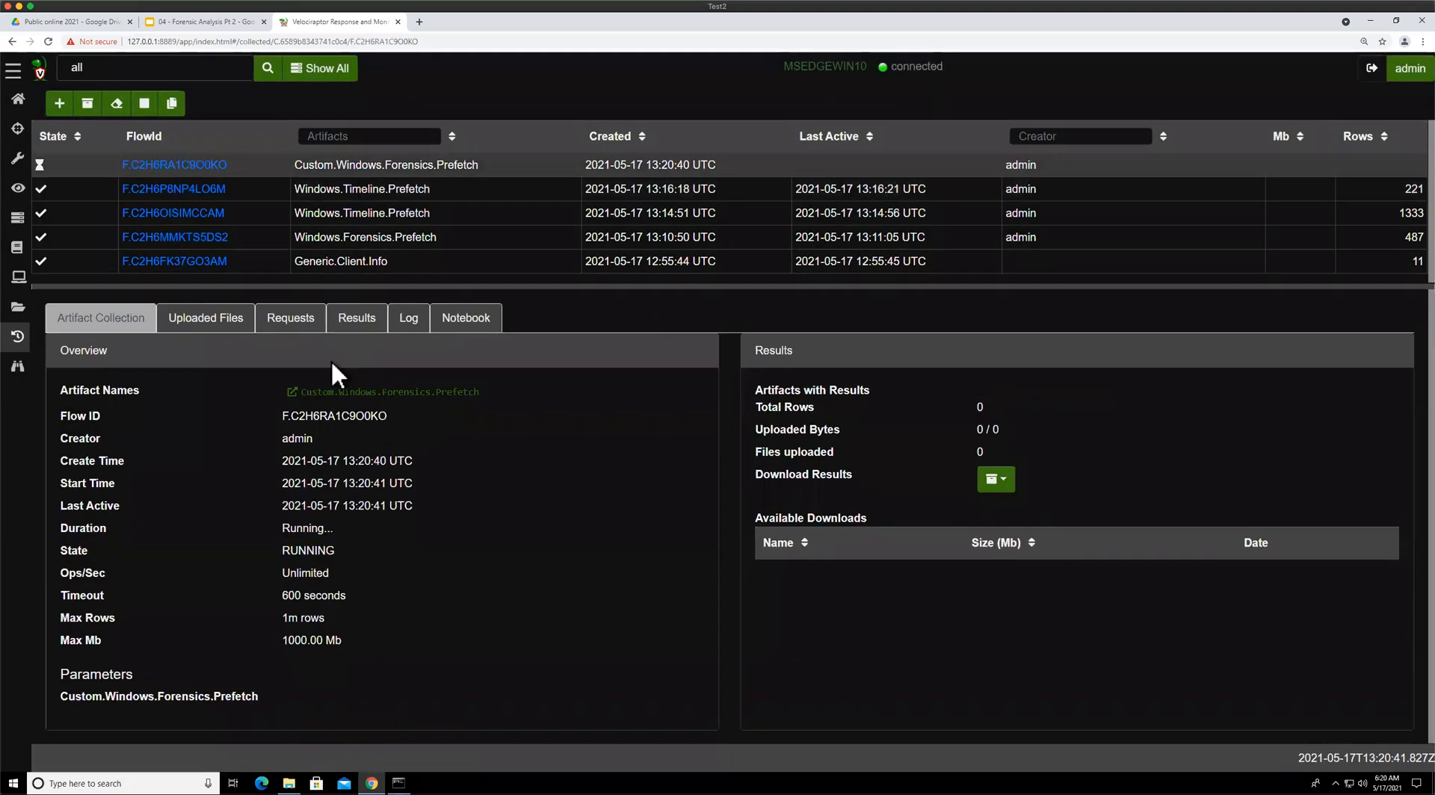
# Review the custom prefetch collection results, comparing the CreationTime and ModificationTime values with LastRunTimes
pyautogui.click(356, 317)
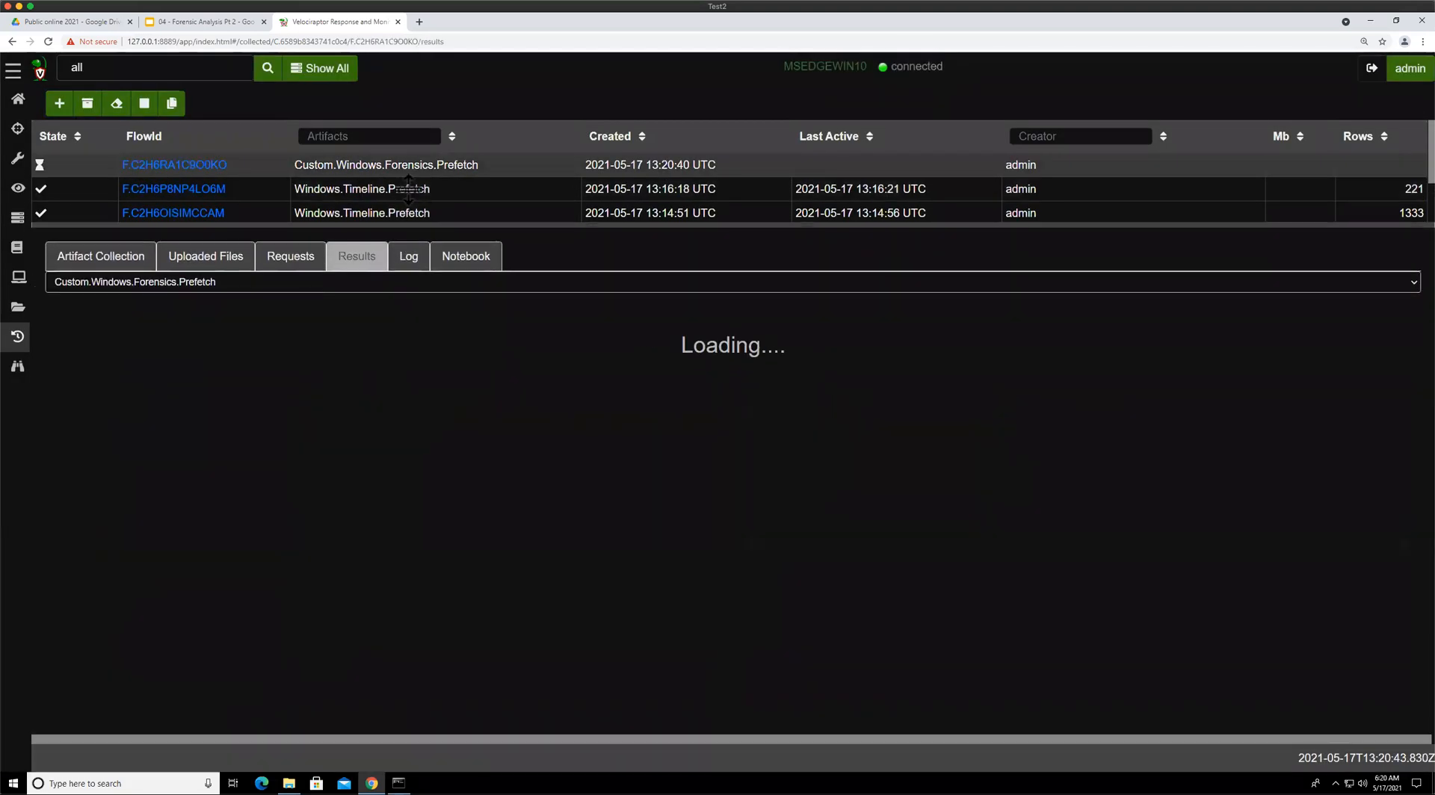
pyautogui.moveTo(1211, 329); pyautogui.dragTo(1234, 352)
pyautogui.click(1190, 338)
pyautogui.moveTo(1144, 330); pyautogui.dragTo(1185, 368)
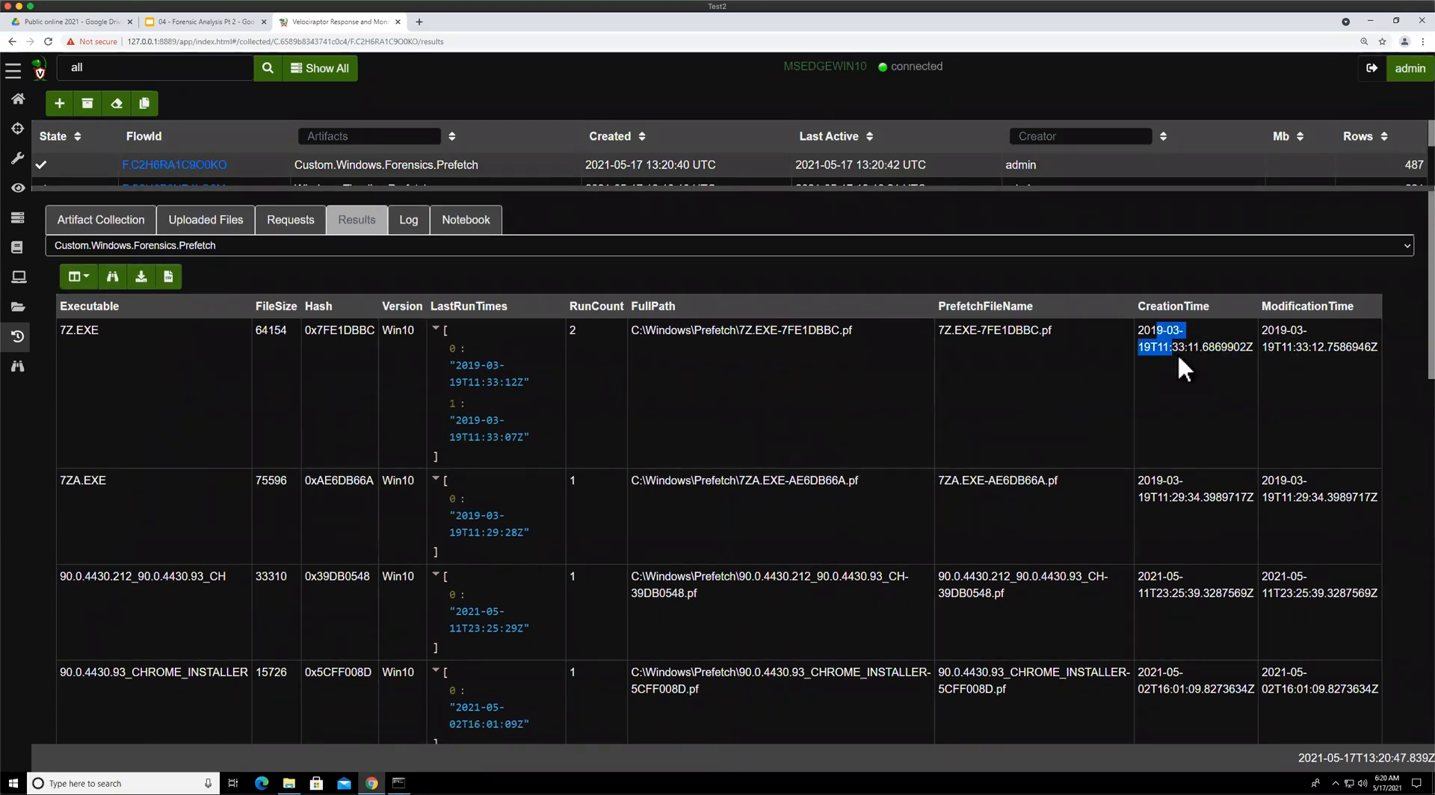
pyautogui.click(1166, 482)
pyautogui.moveTo(1166, 483); pyautogui.dragTo(1191, 495)
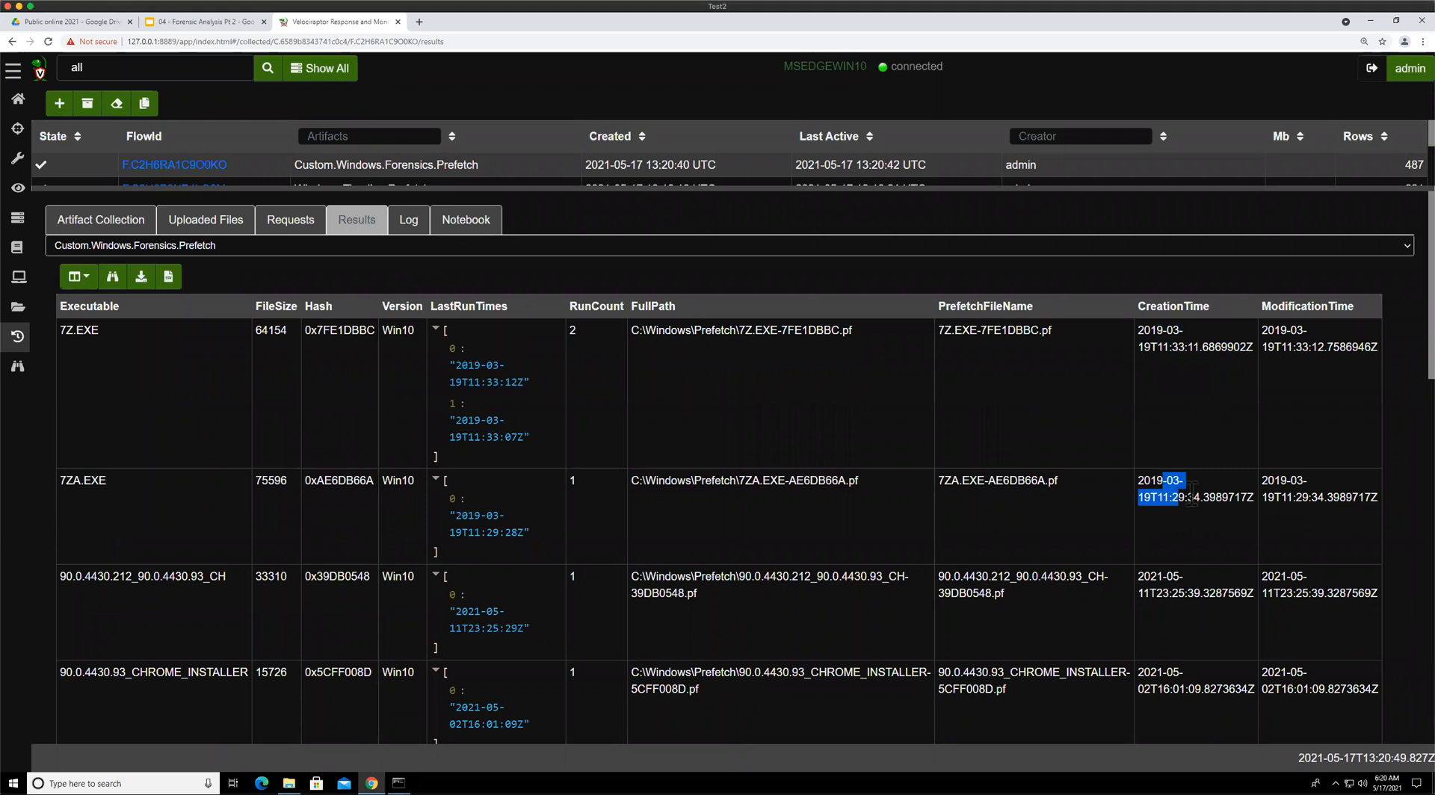
pyautogui.click(1191, 363)
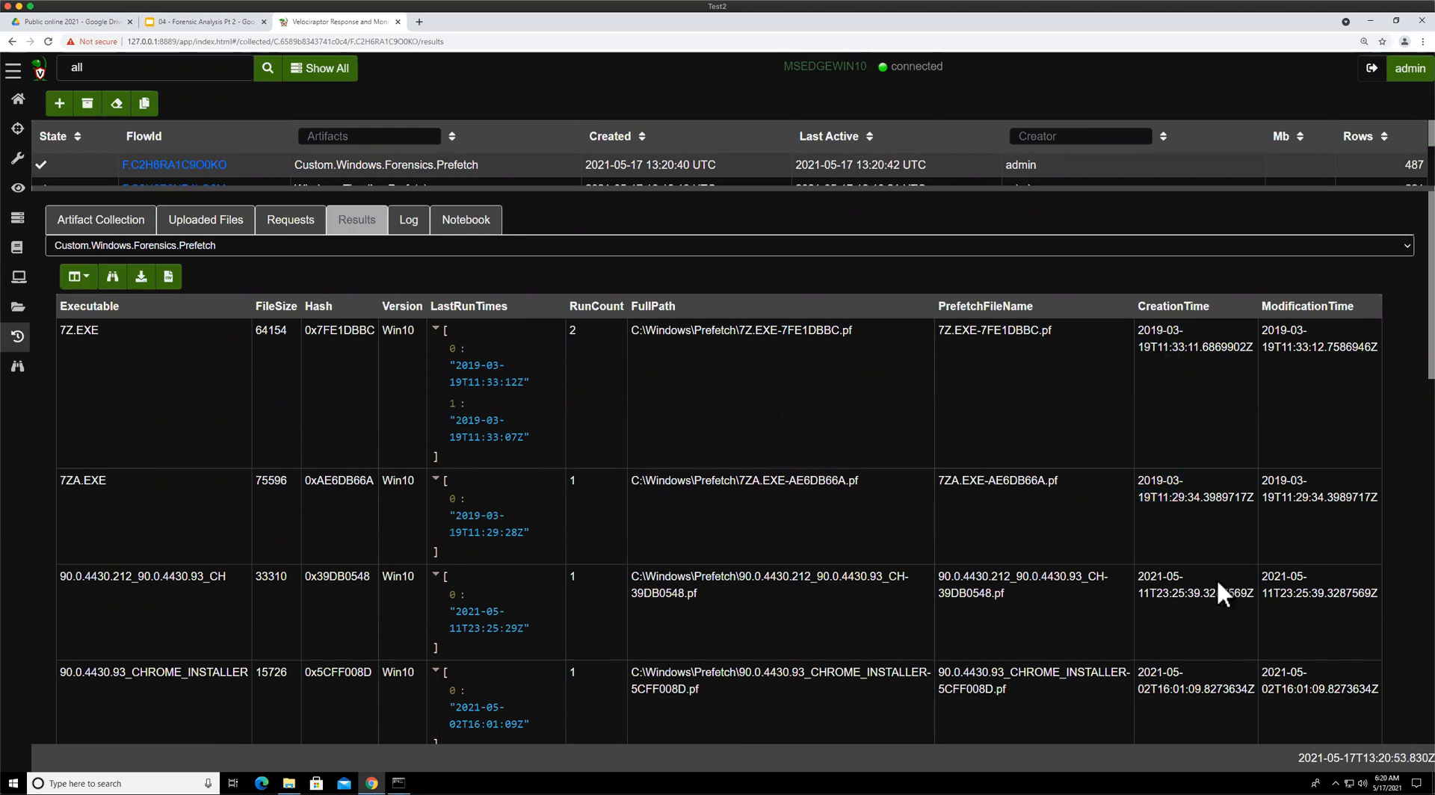
pyautogui.moveTo(1157, 331); pyautogui.dragTo(1216, 346)
pyautogui.click(1206, 448)
pyautogui.scroll(-12, 1183, 402)
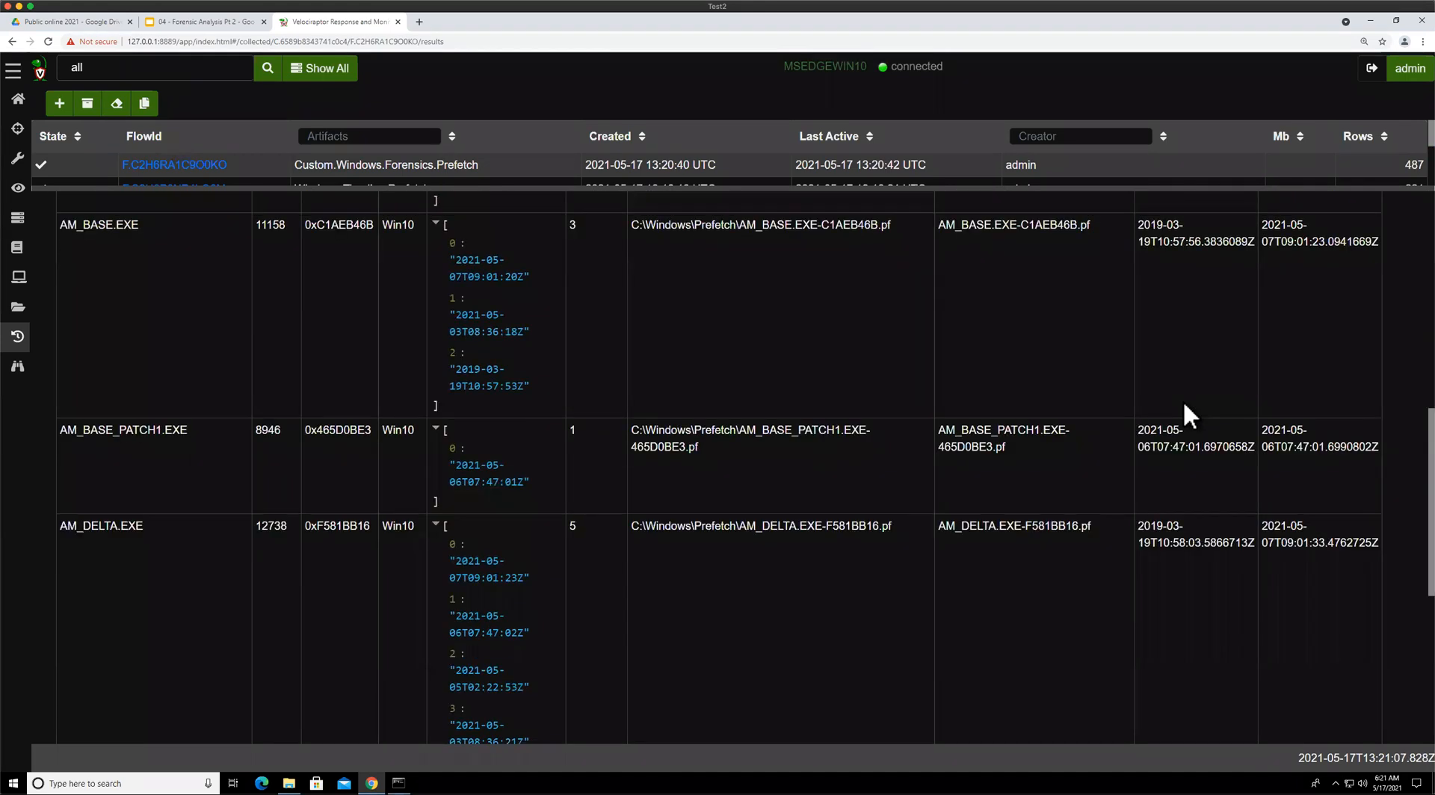
pyautogui.scroll(12, 1184, 407)
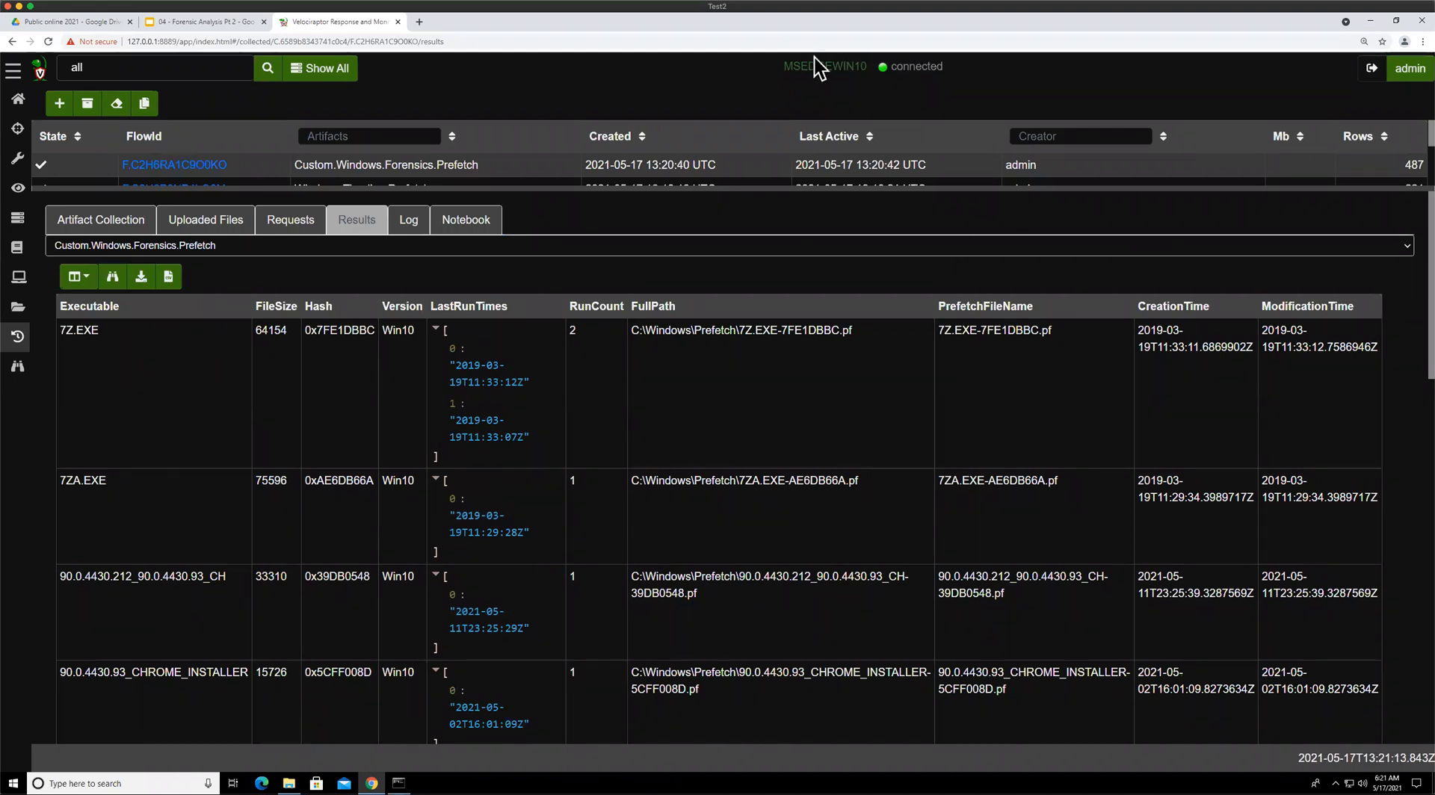
pyautogui.moveTo(332, 189); pyautogui.dragTo(331, 175)
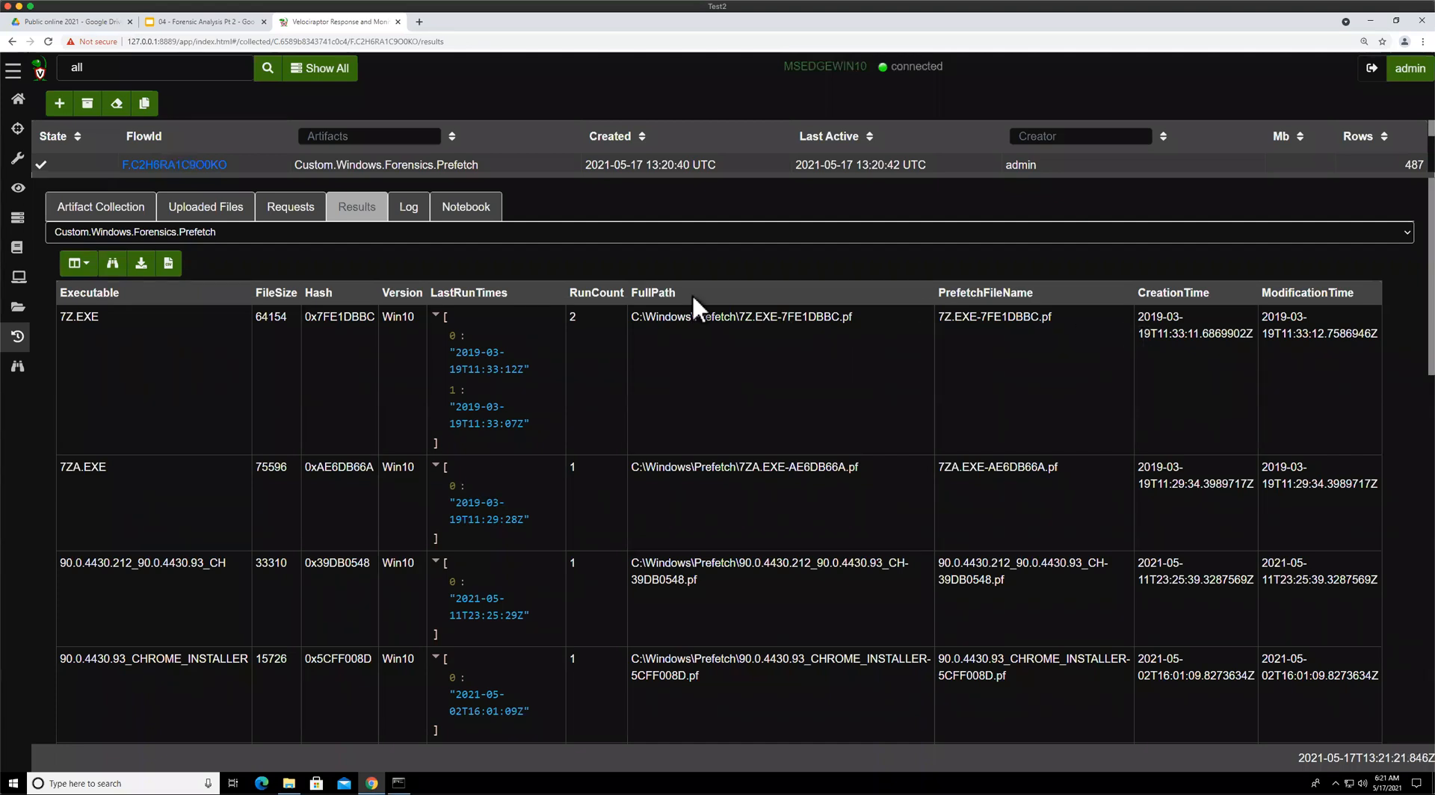
# Page through the presentation's Background Activity Moderator and Shim cache slides, ending on the BAM Solution slide
pyautogui.click(159, 23)
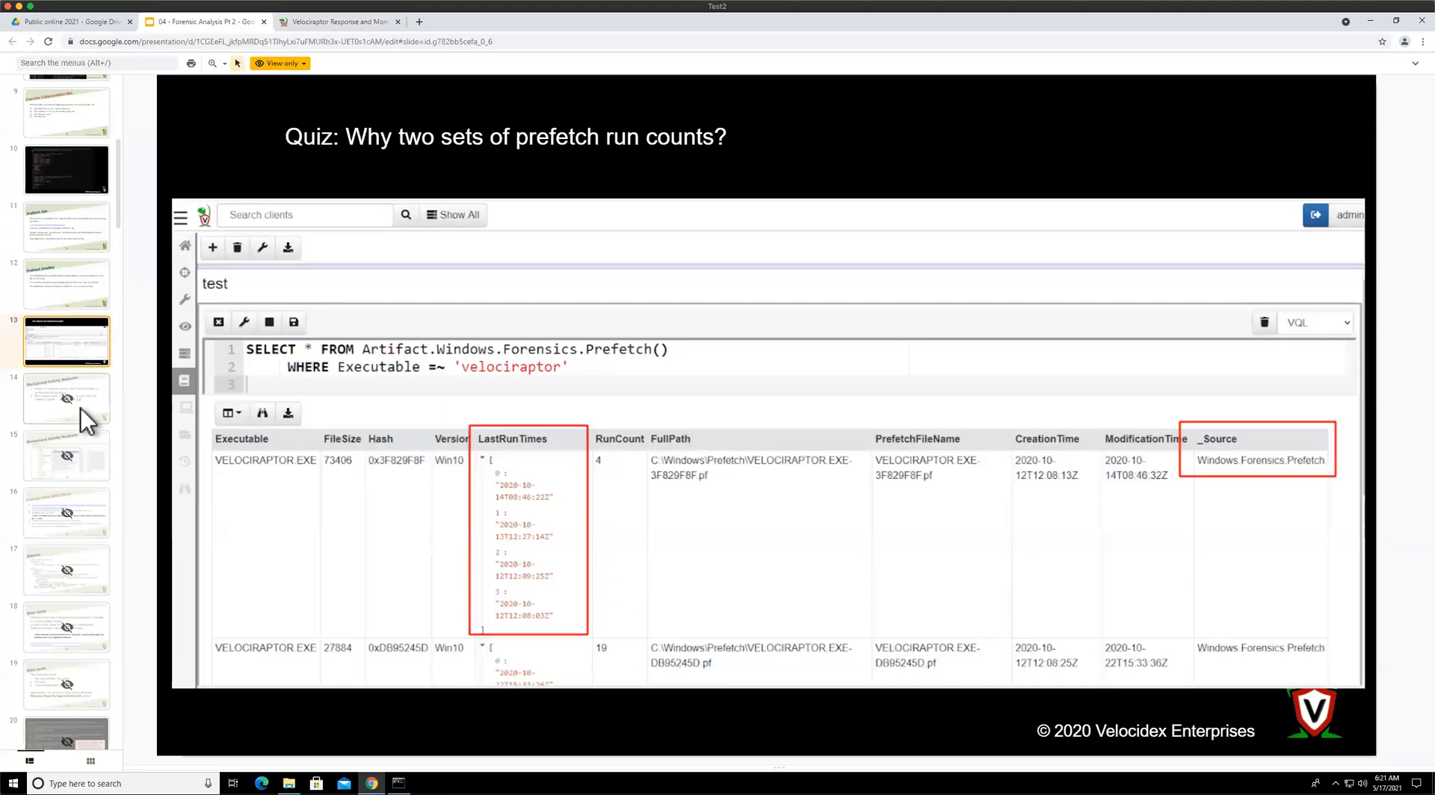
pyautogui.press('Down')
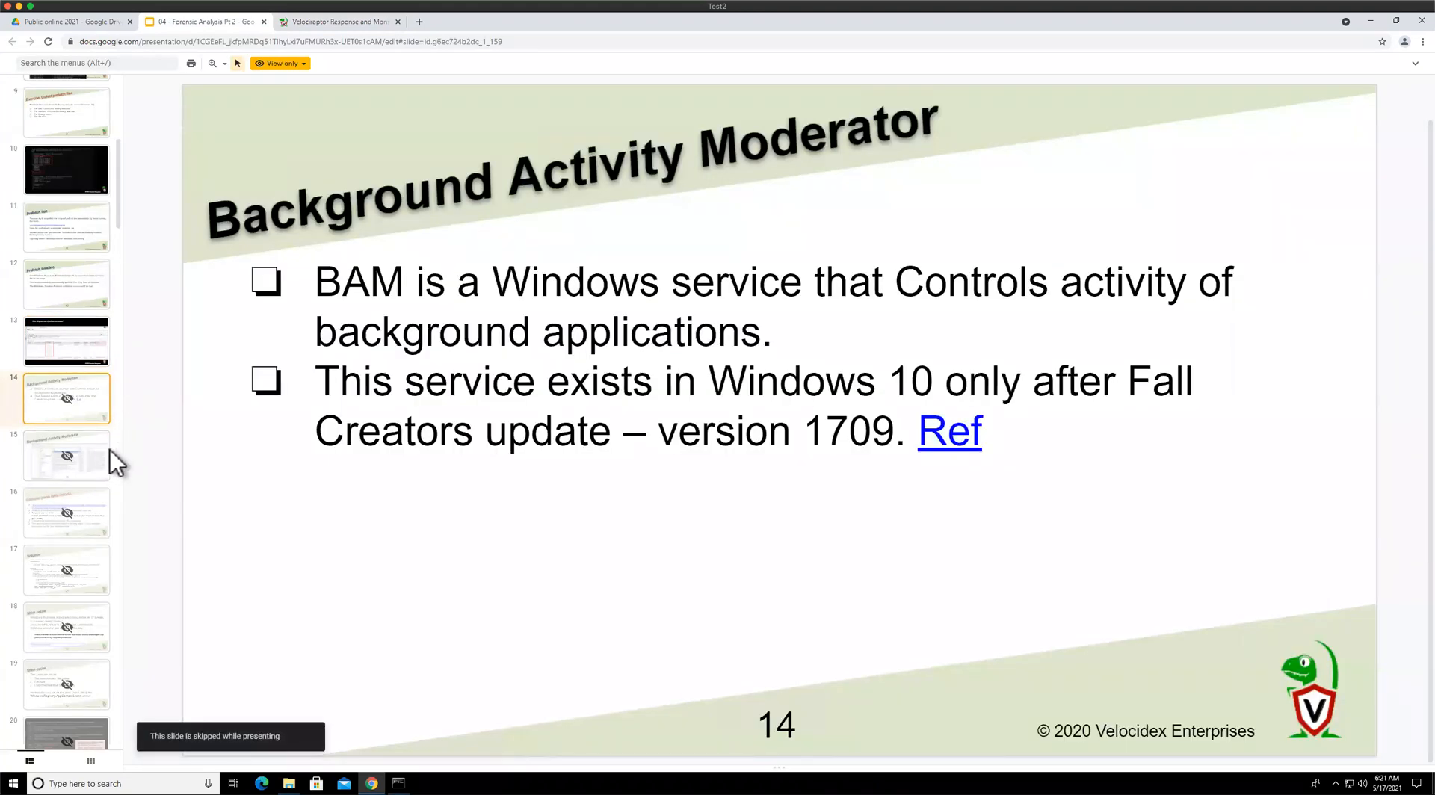
pyautogui.press('Down')
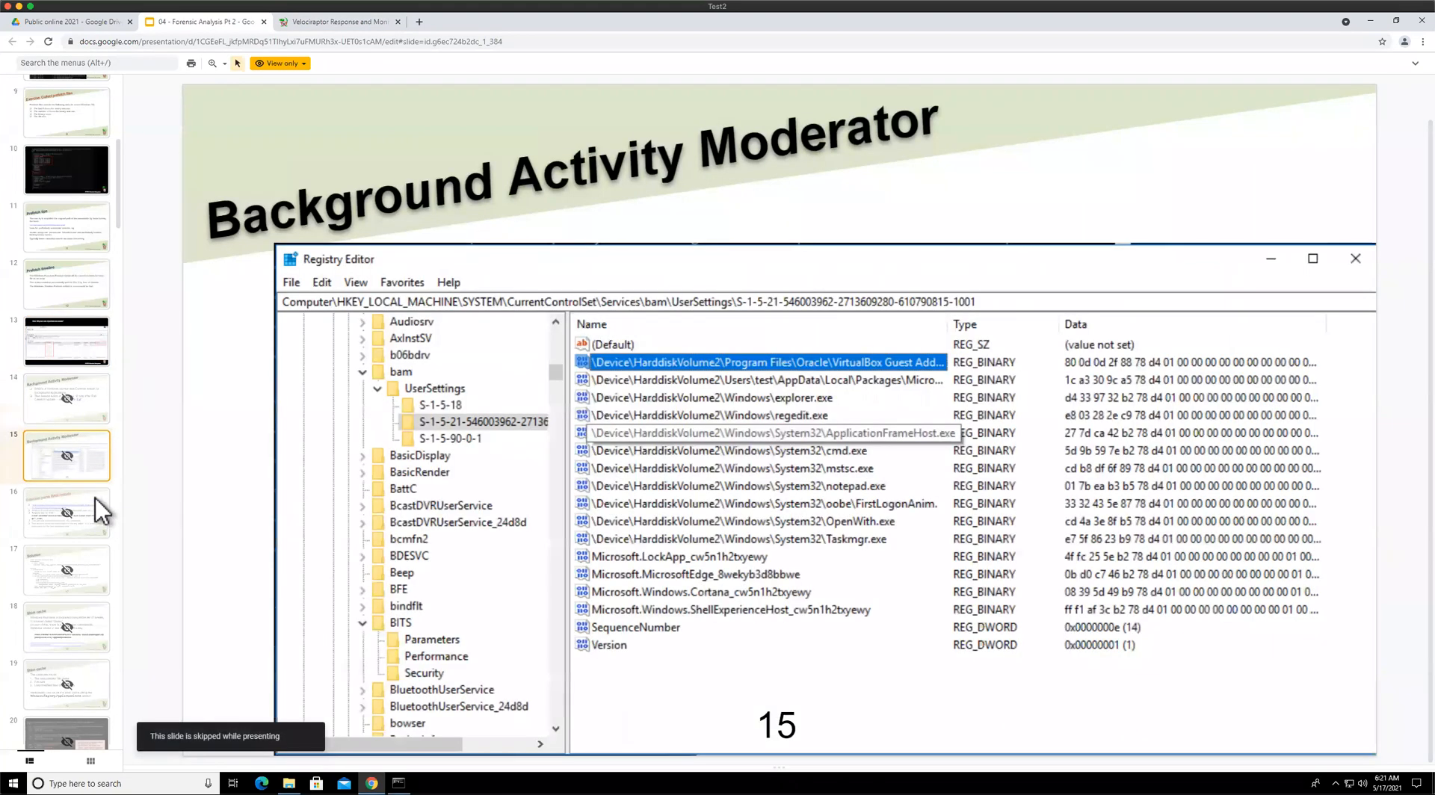
pyautogui.press('Down')
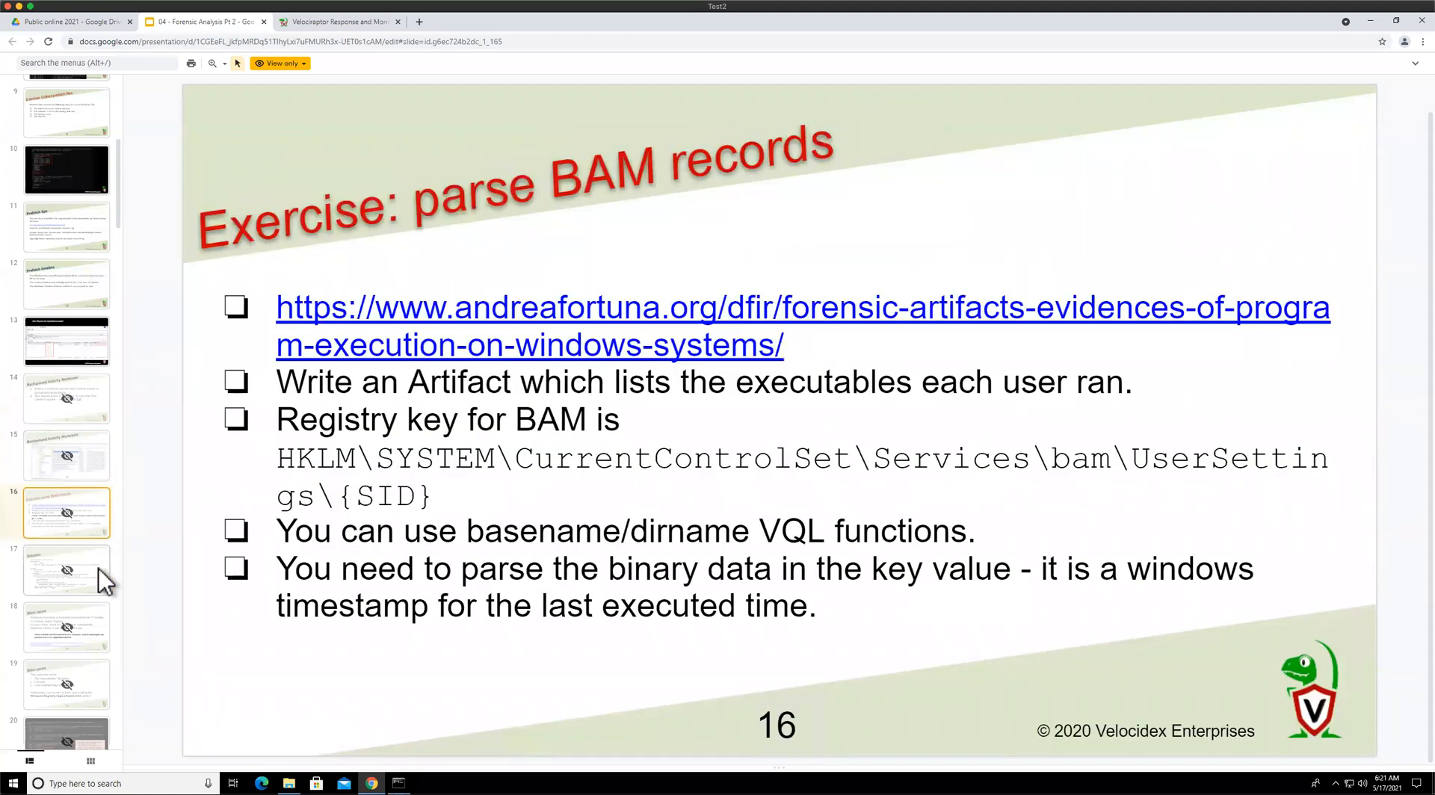
pyautogui.press('Down')
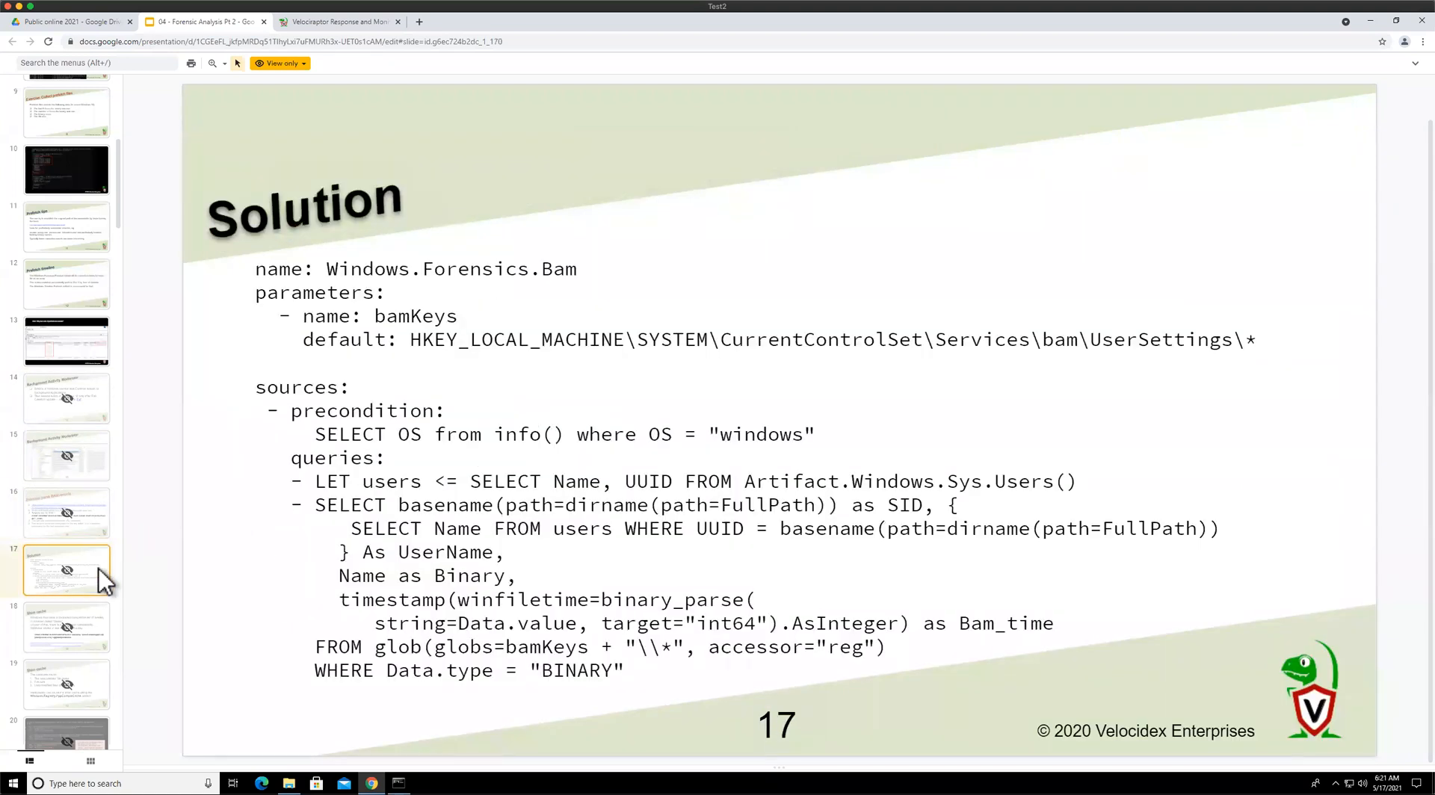
pyautogui.click(87, 613)
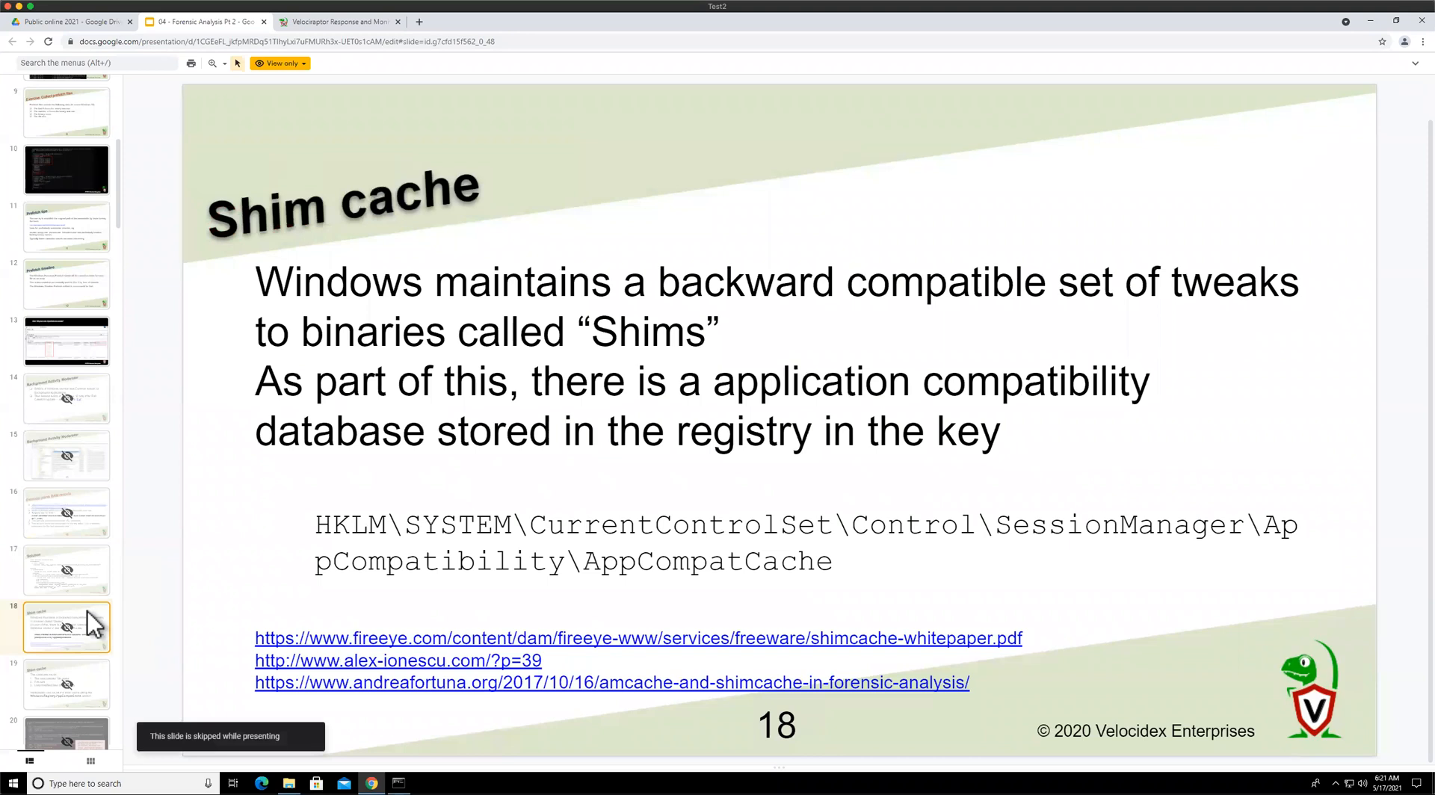
pyautogui.press('Down')
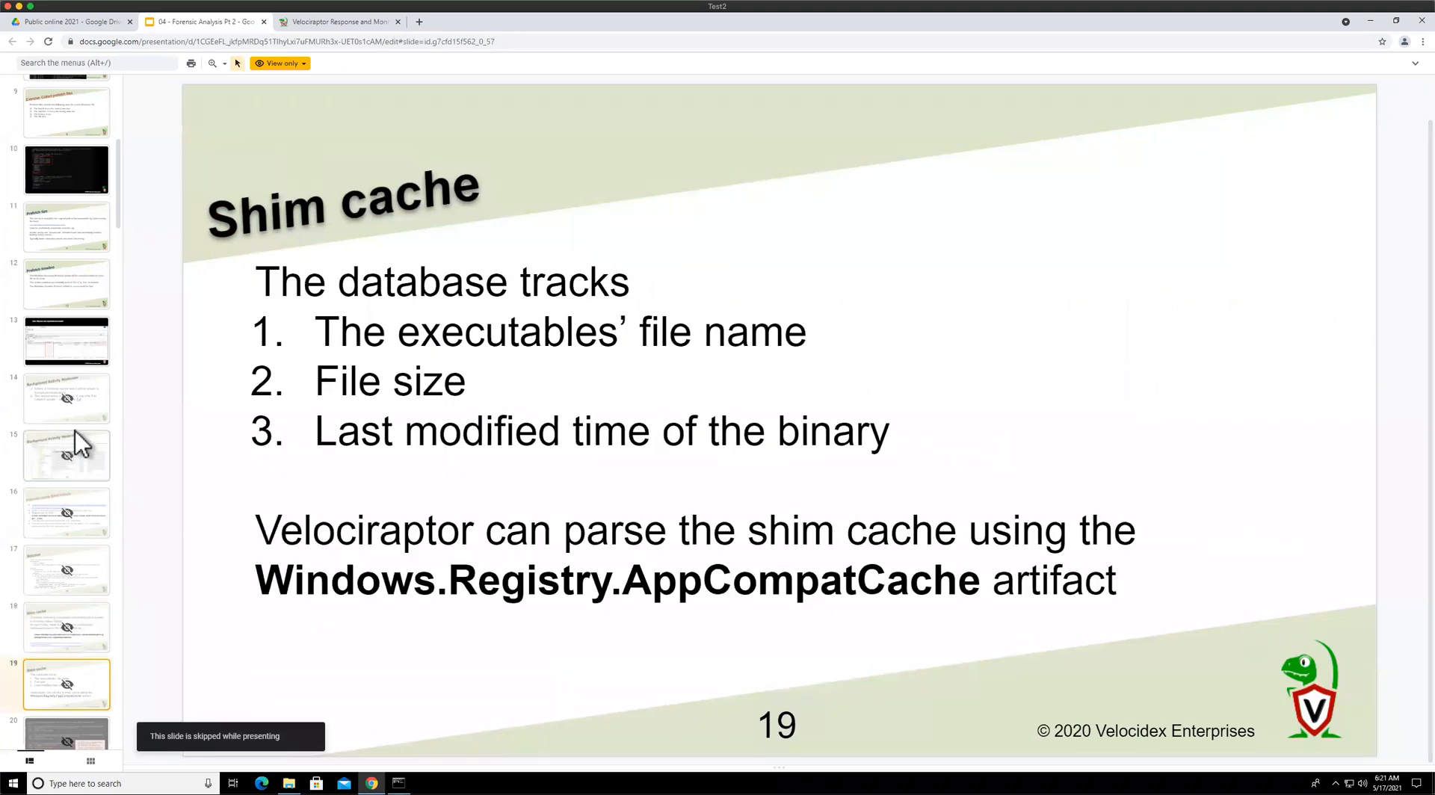
pyautogui.scroll(-3, 83, 446)
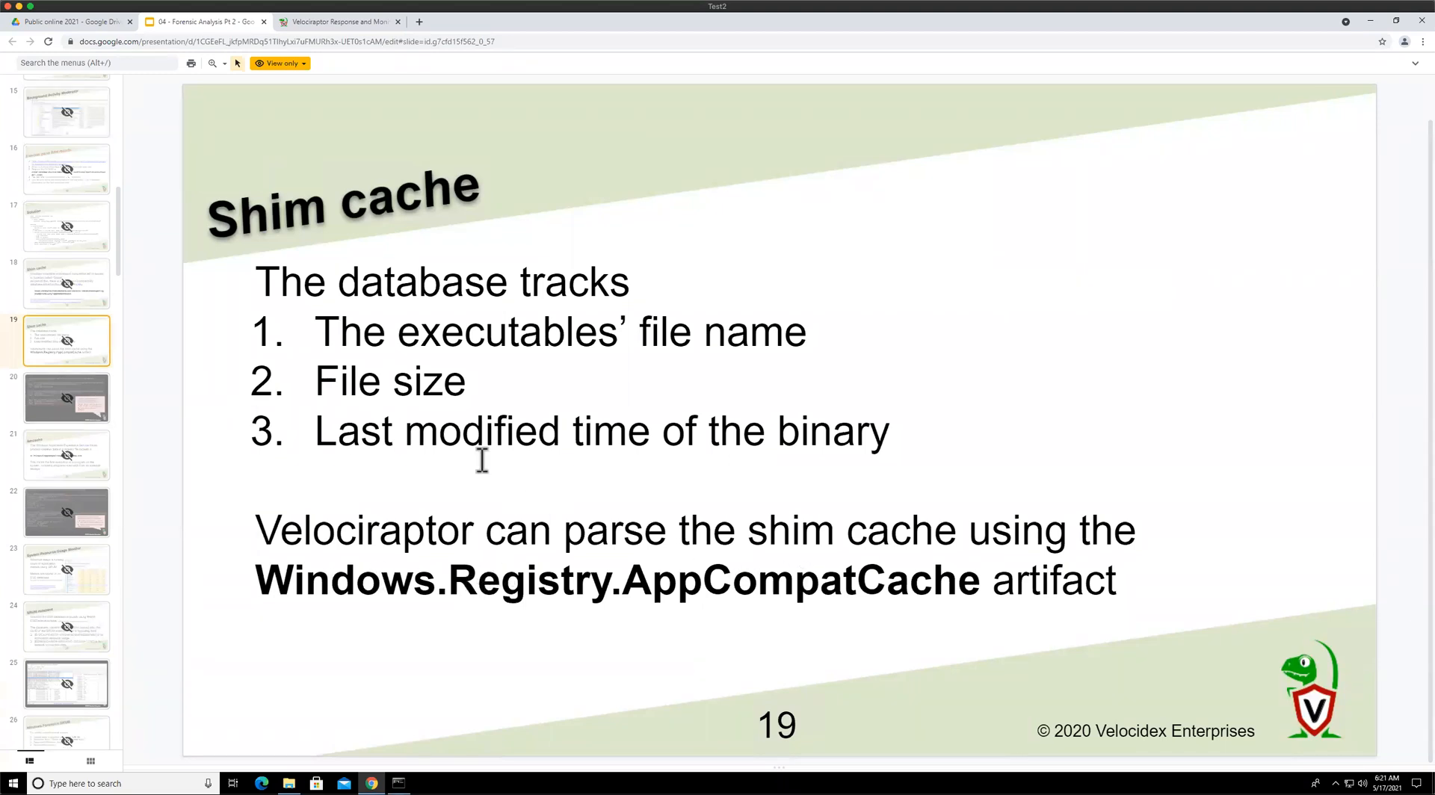
pyautogui.click(92, 237)
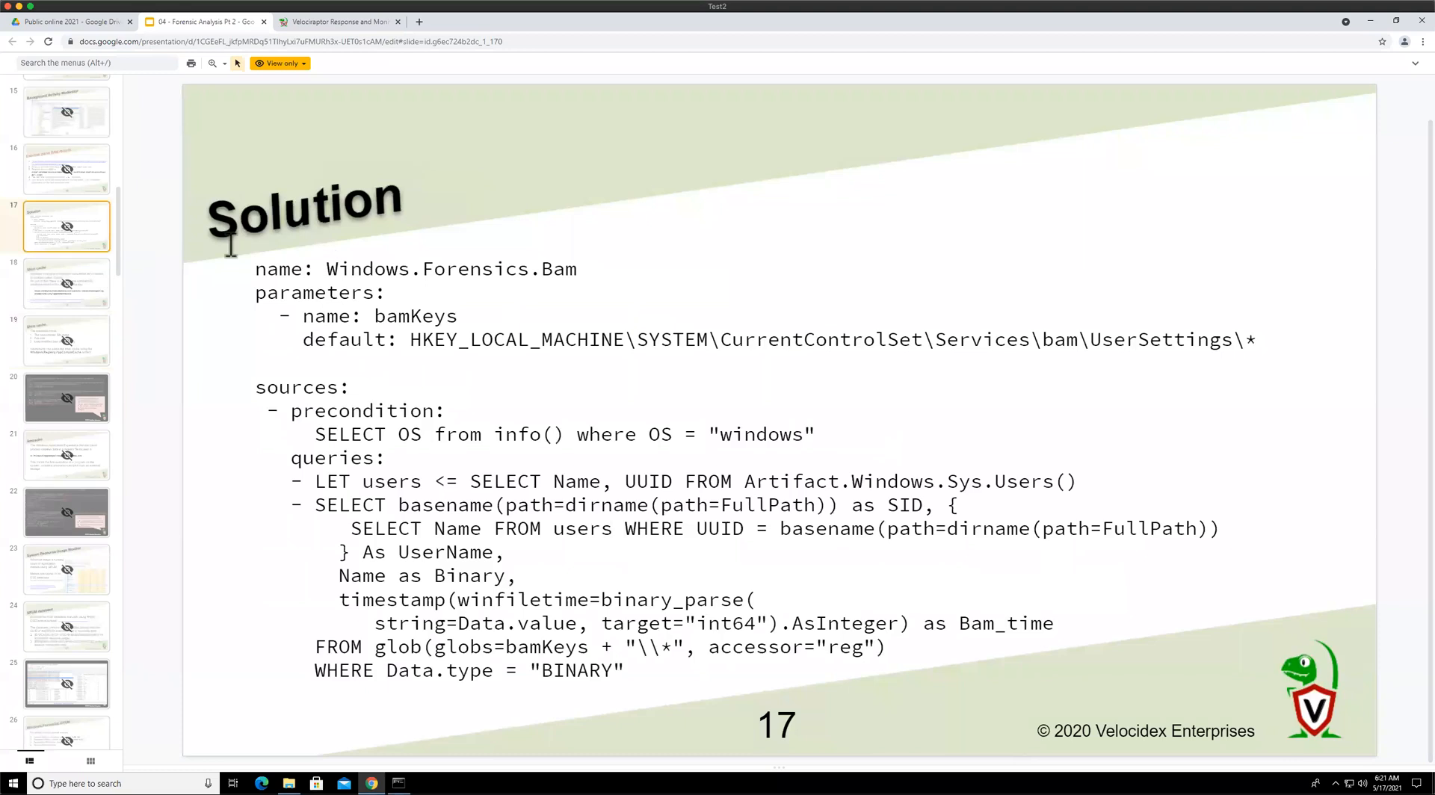
# Page back through the presentation to the Background Activity Moderator slide
pyautogui.press('Up')
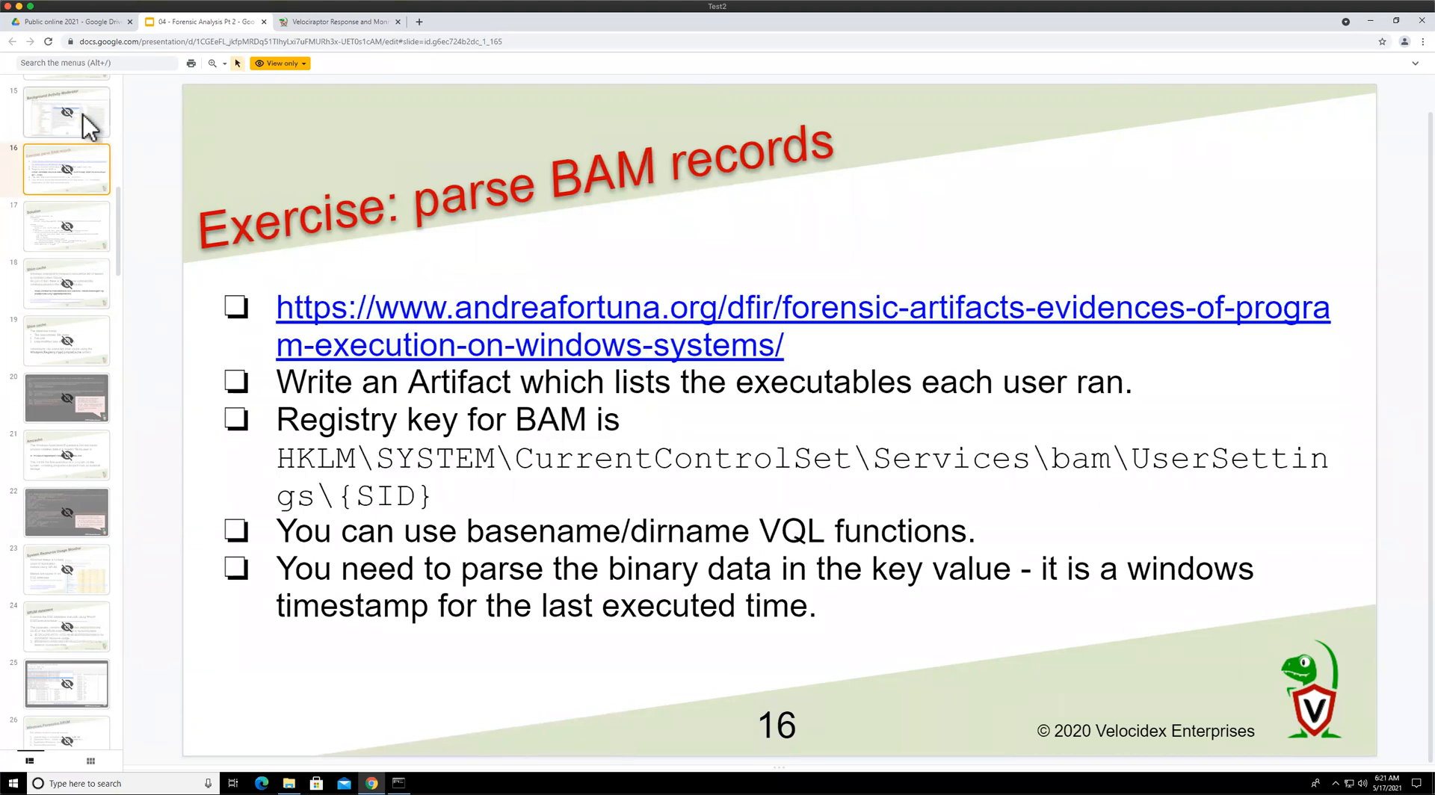
pyautogui.press('Up')
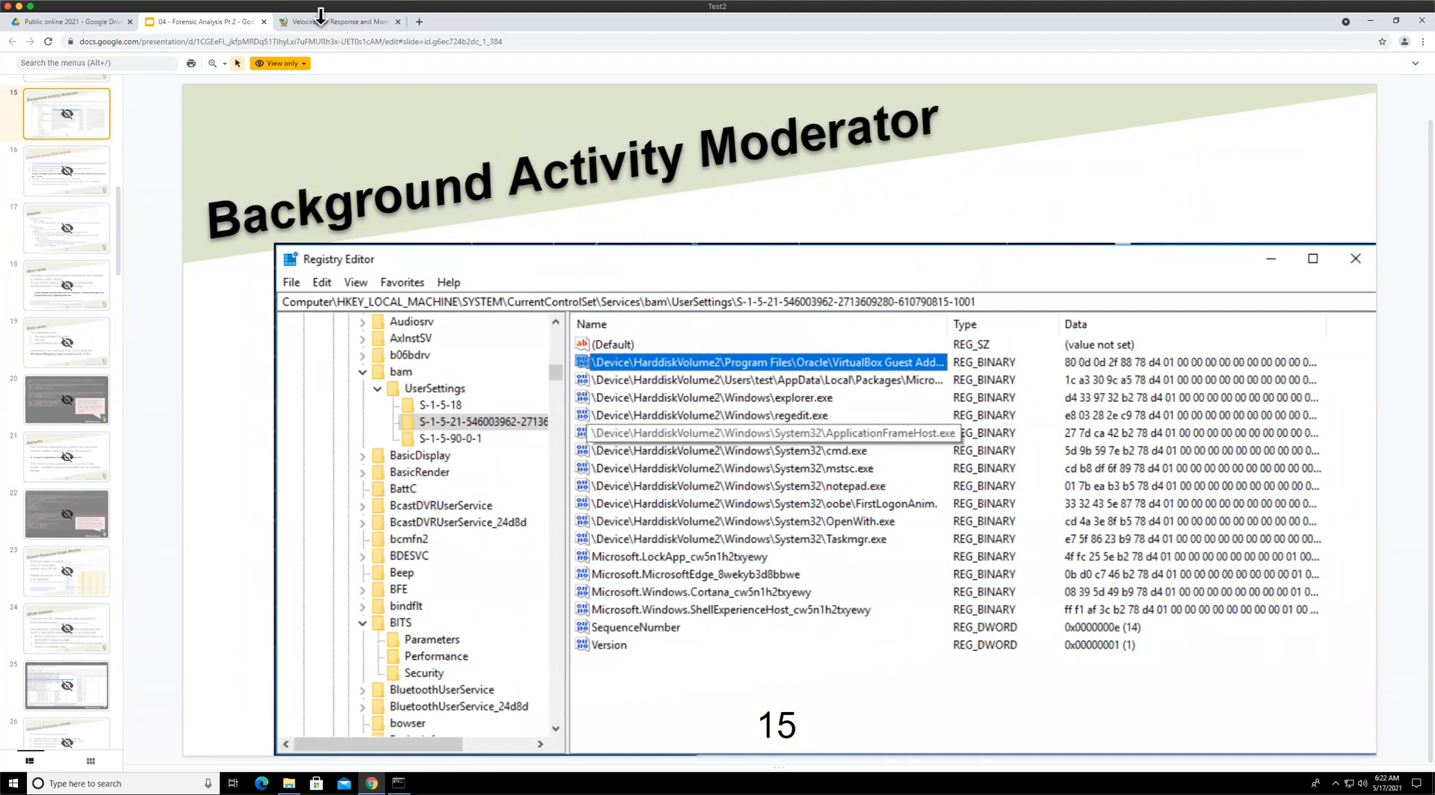
# Start a new collection of the Windows.Forensics.Bam artifact on the client
pyautogui.click(341, 21)
pyautogui.click(59, 103)
pyautogui.click(398, 153)
pyautogui.write('bam')
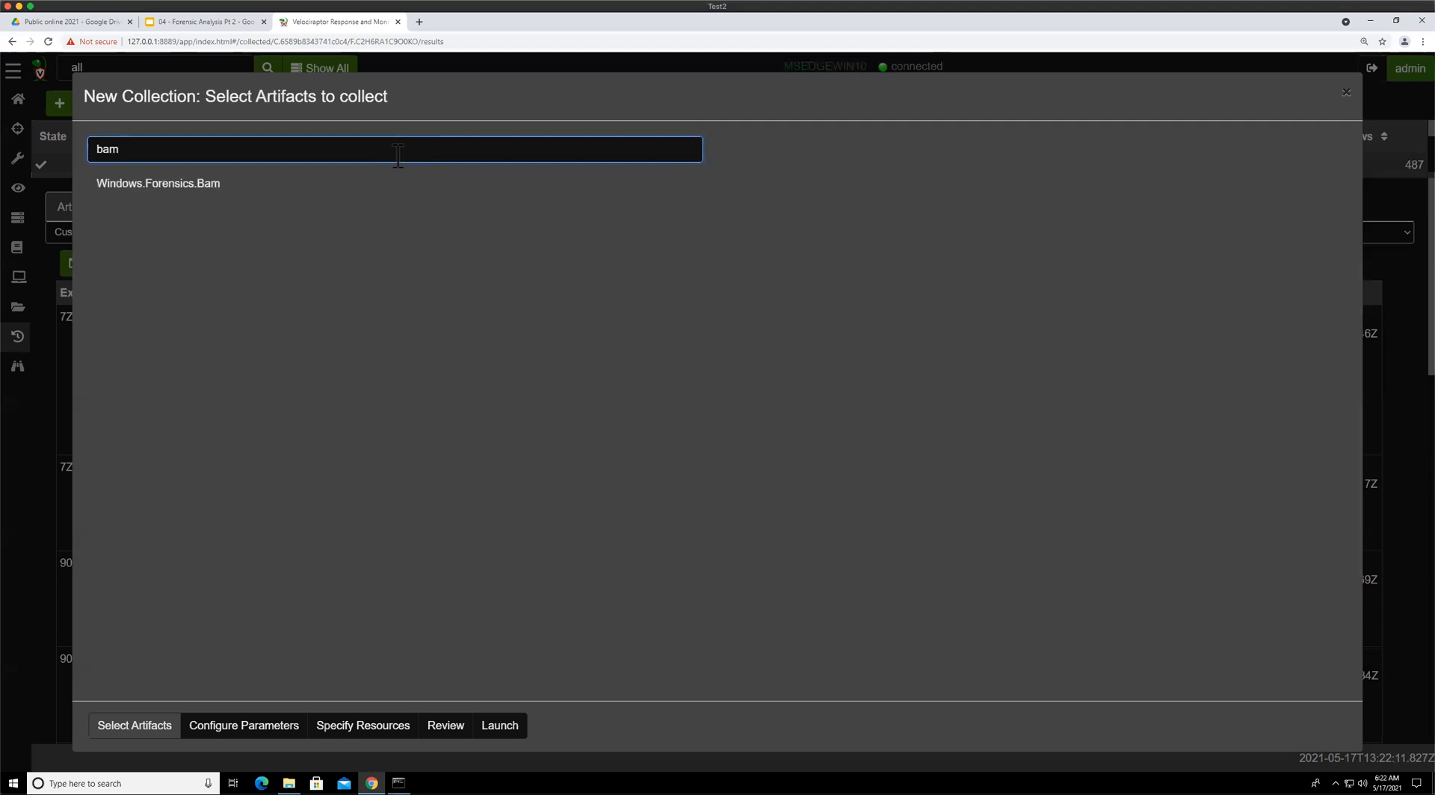
pyautogui.click(276, 188)
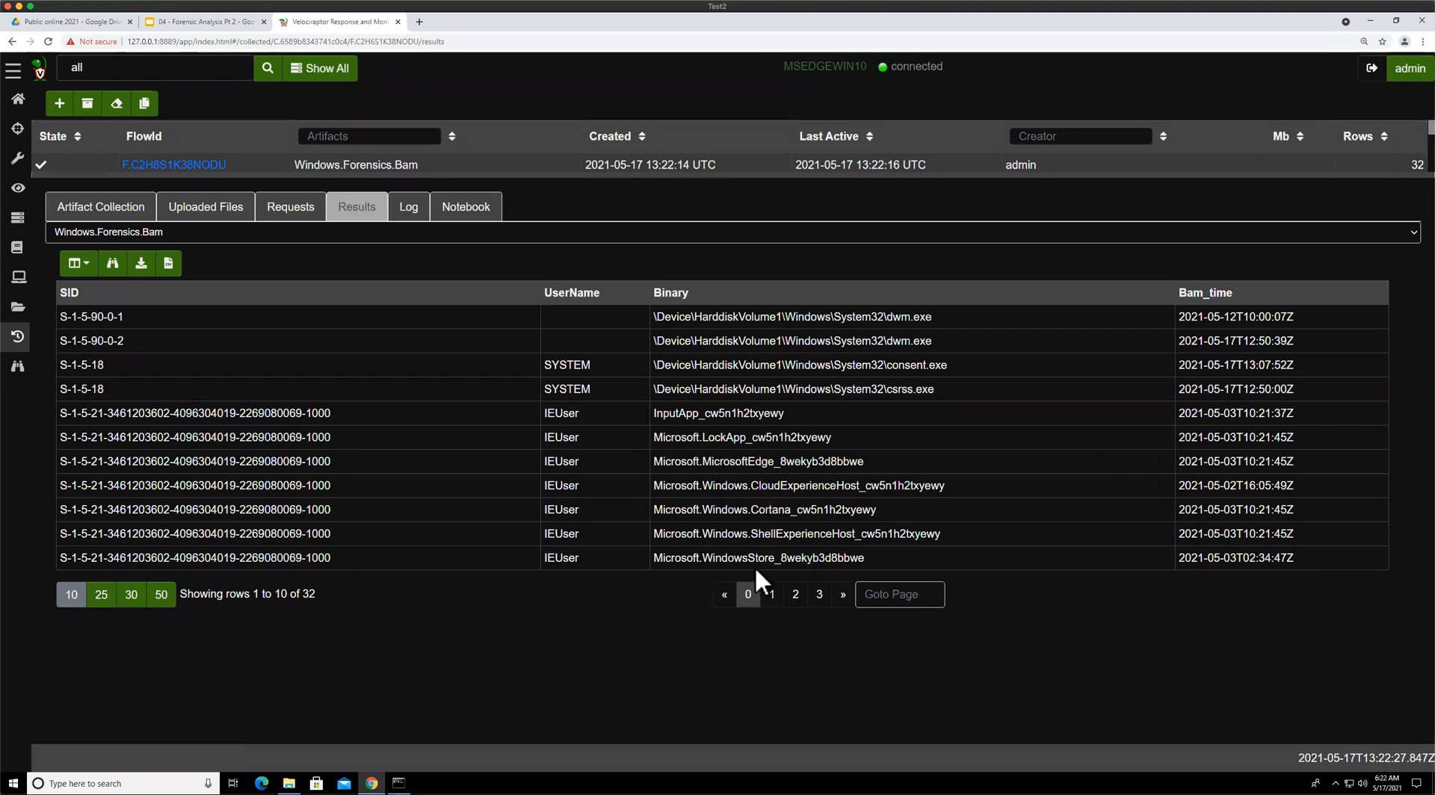
# Page through the Windows.Forensics.Bam results, reviewing each user's binaries and Bam_time values
pyautogui.click(796, 596)
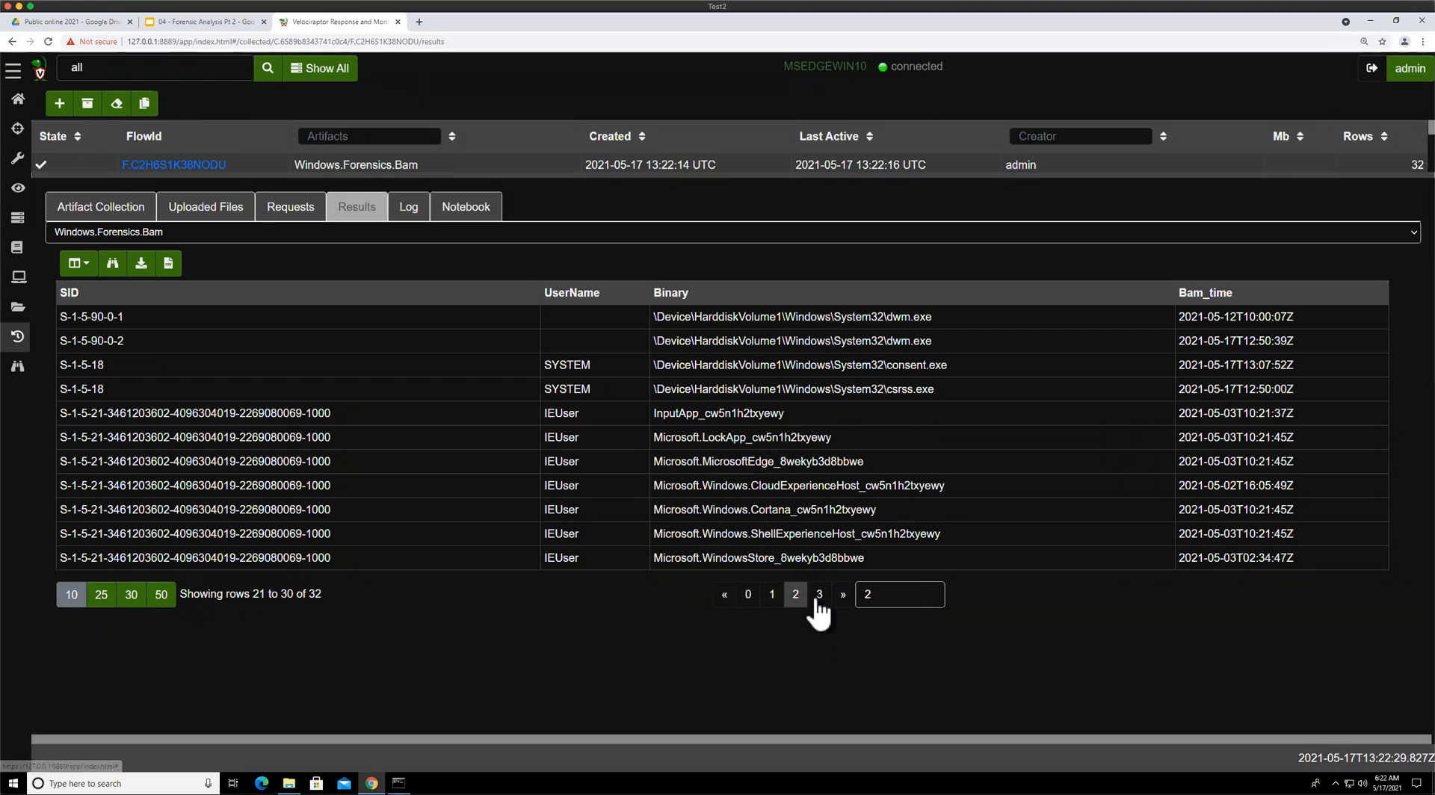
pyautogui.click(819, 595)
pyautogui.click(796, 383)
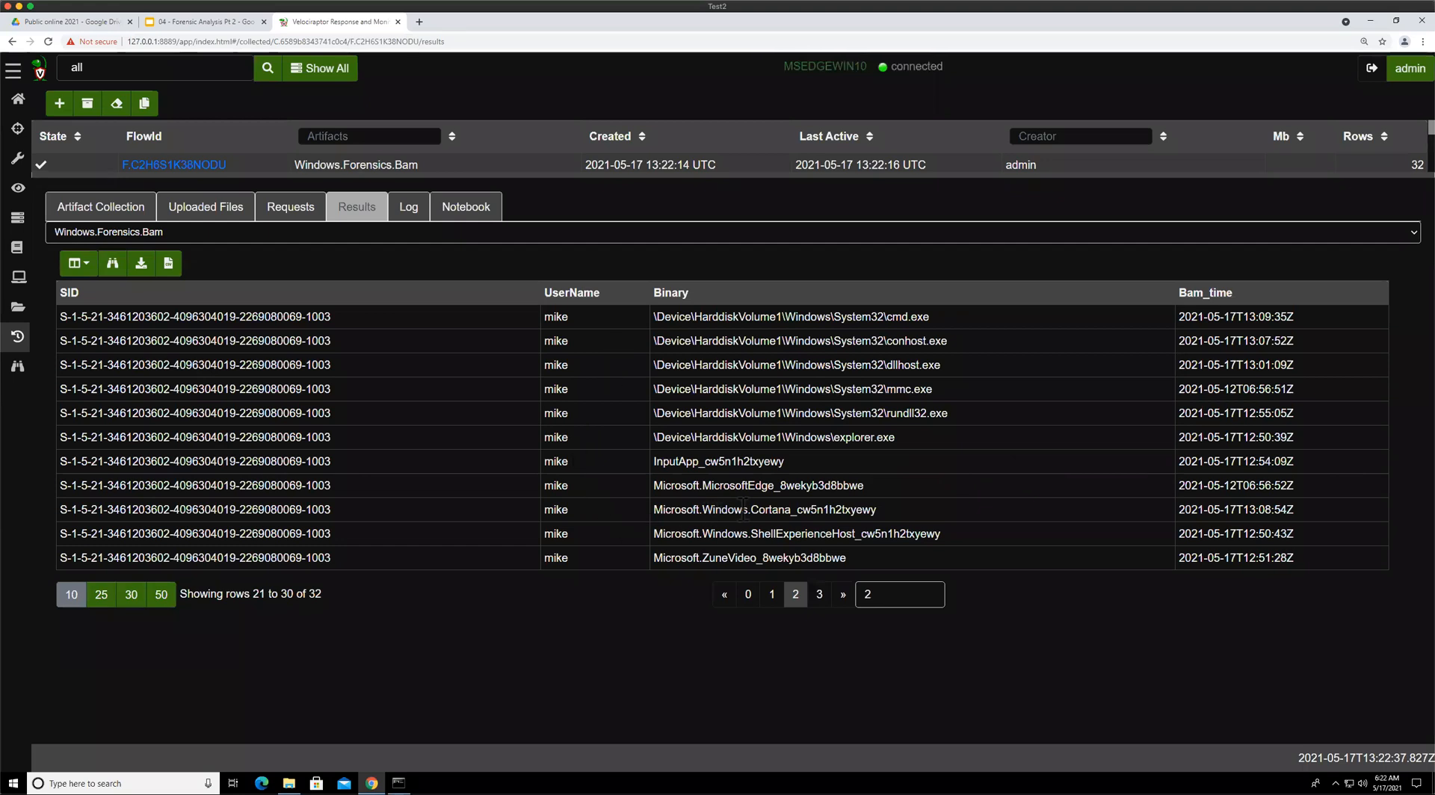
pyautogui.click(770, 598)
pyautogui.click(752, 603)
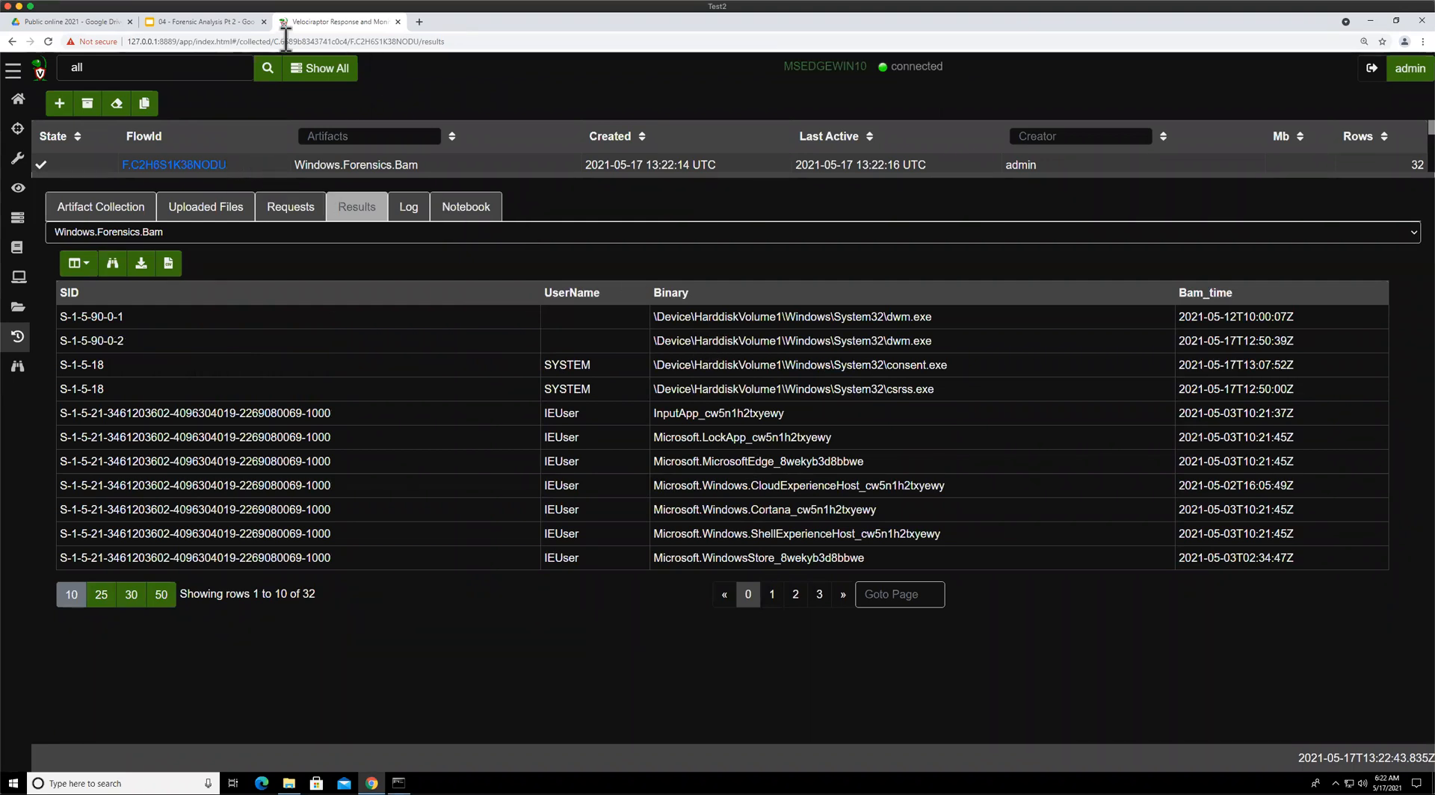
# Return to the presentation and page through the Shim cache, Amcache and System Resource Usage Monitor slides
pyautogui.click(205, 23)
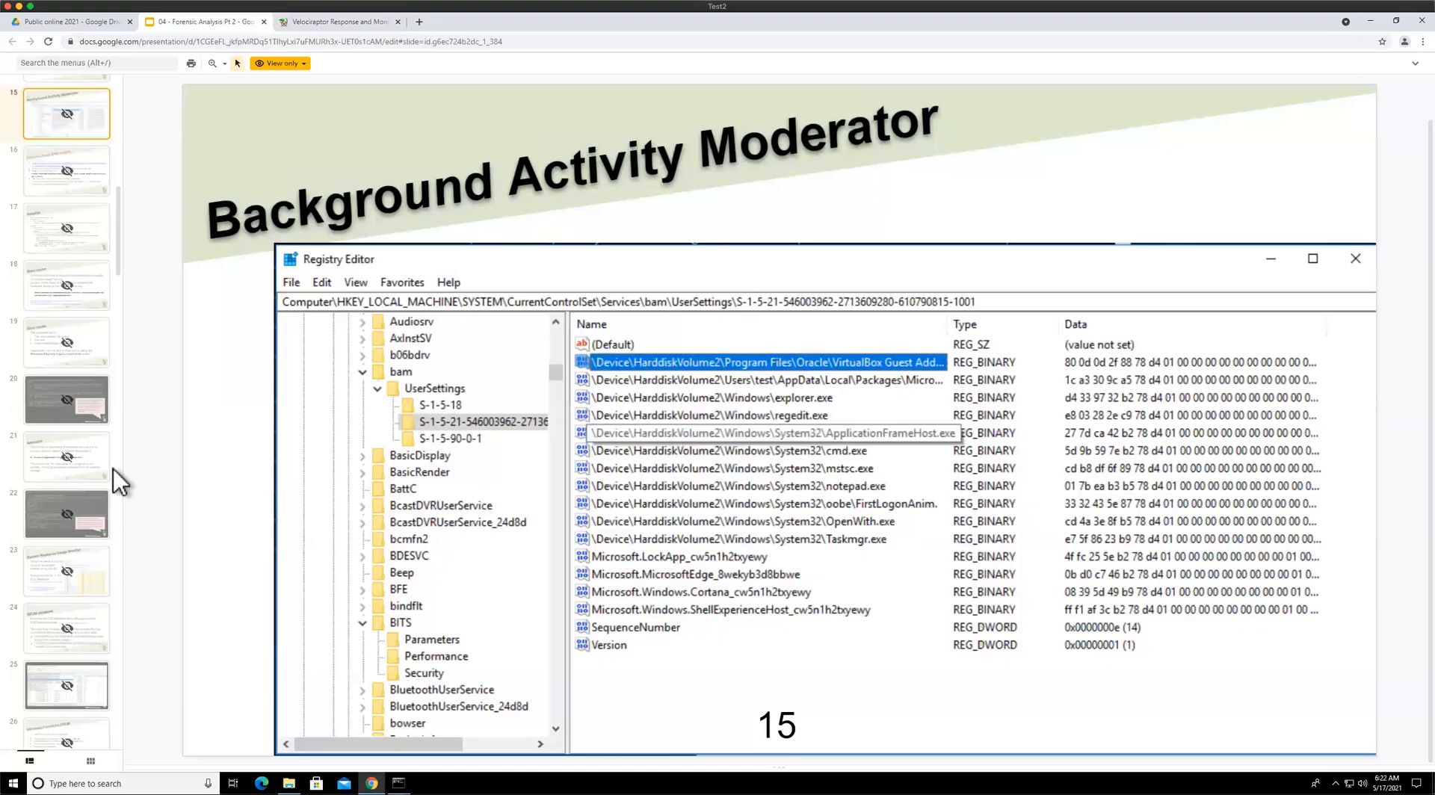
pyautogui.click(77, 307)
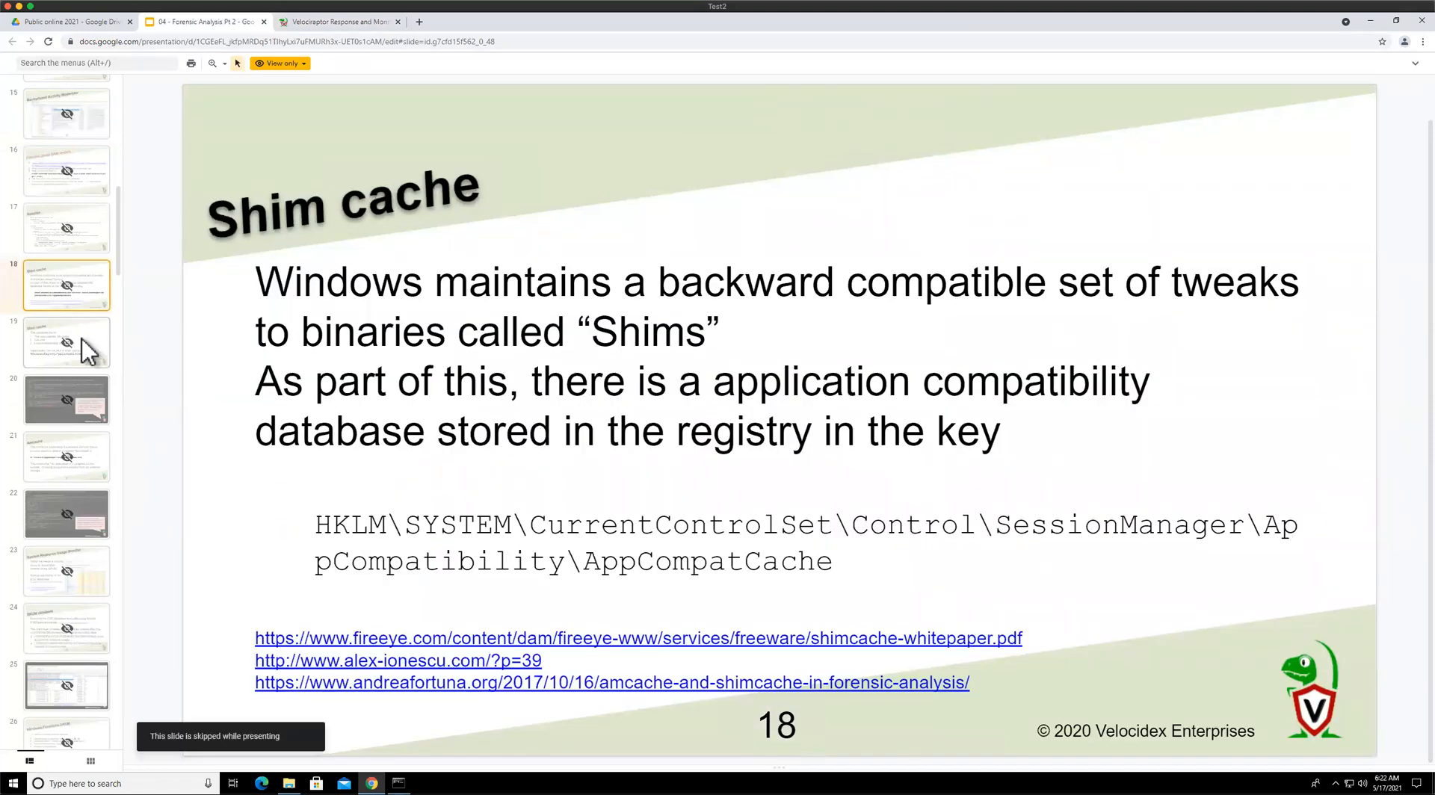
pyautogui.click(83, 340)
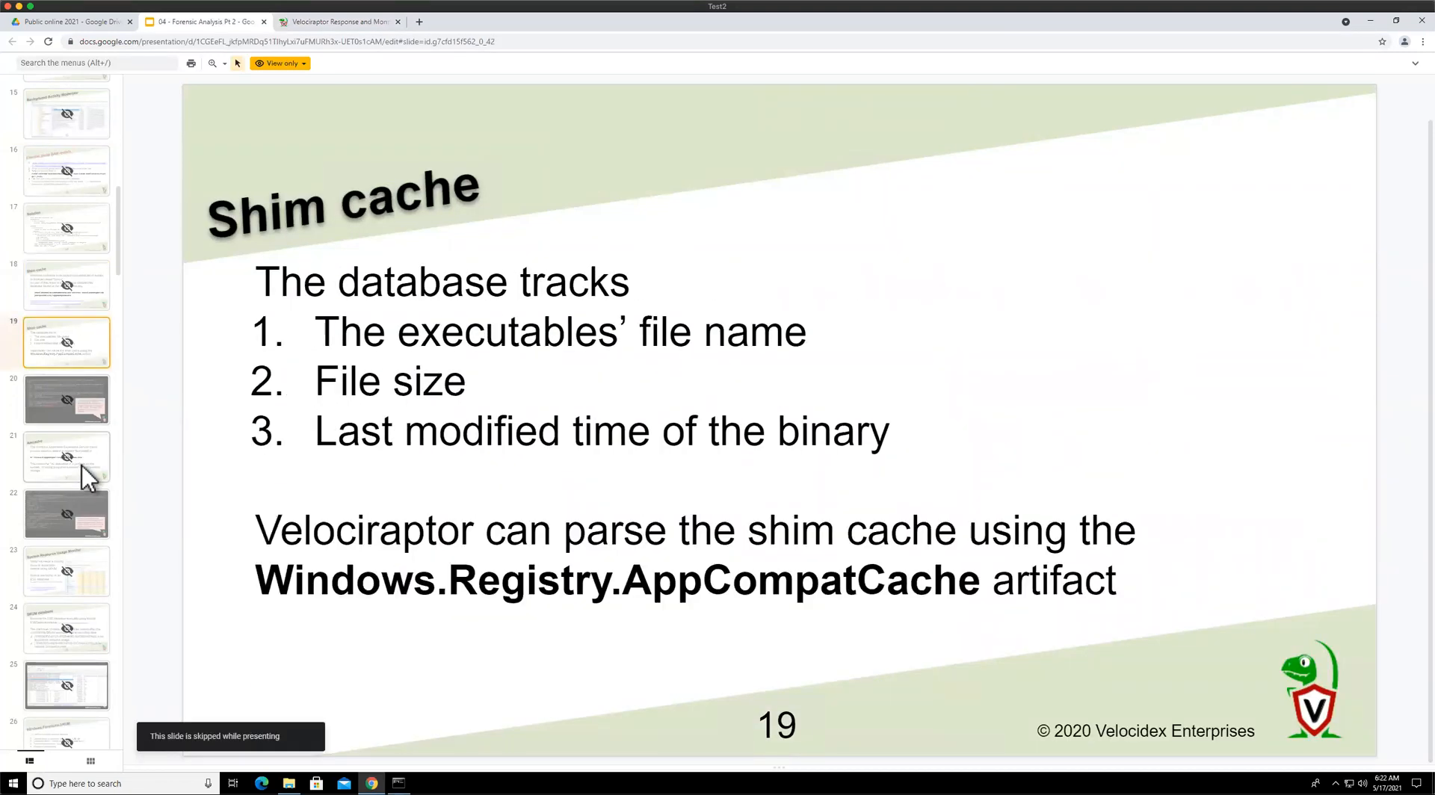
pyautogui.click(82, 465)
pyautogui.click(93, 527)
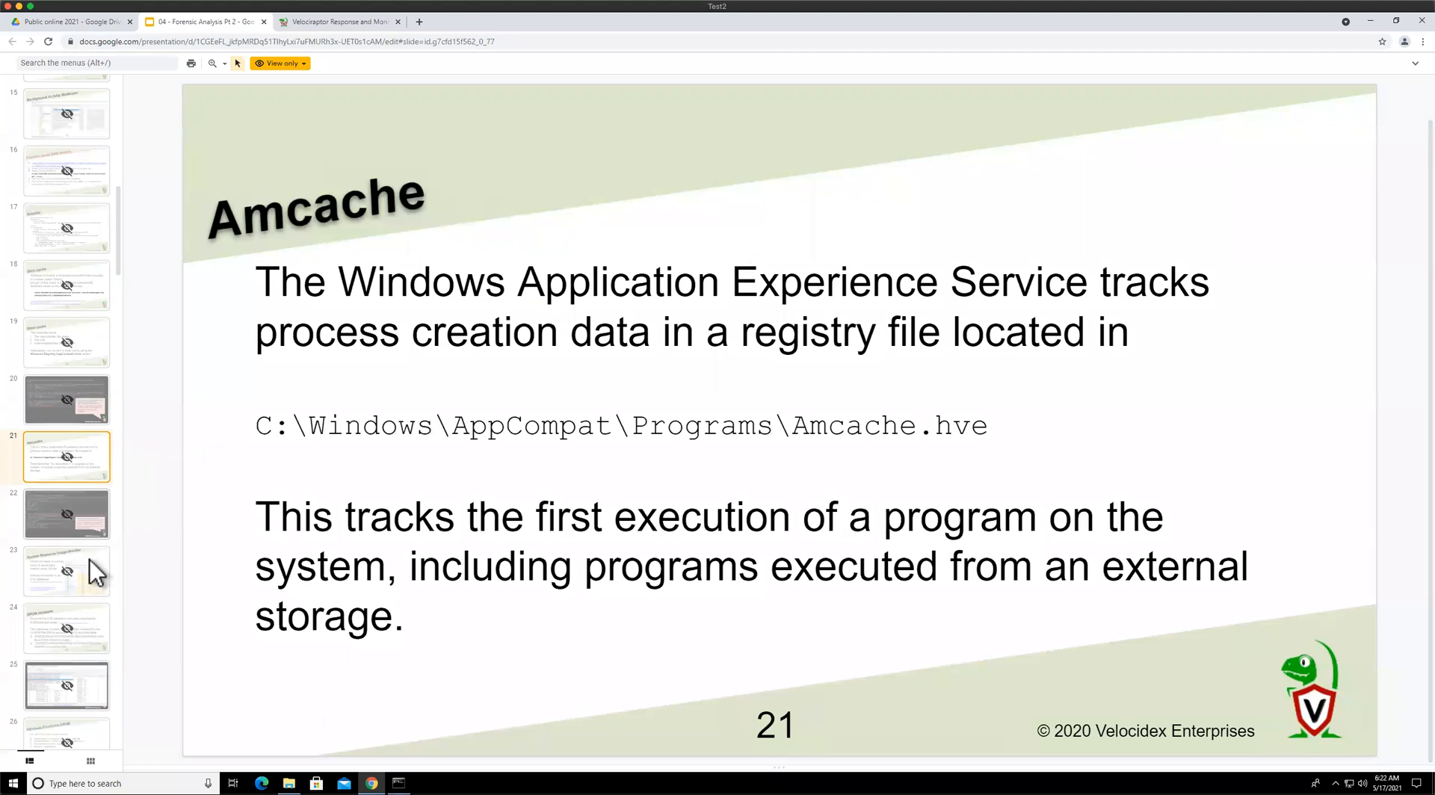
pyautogui.click(90, 559)
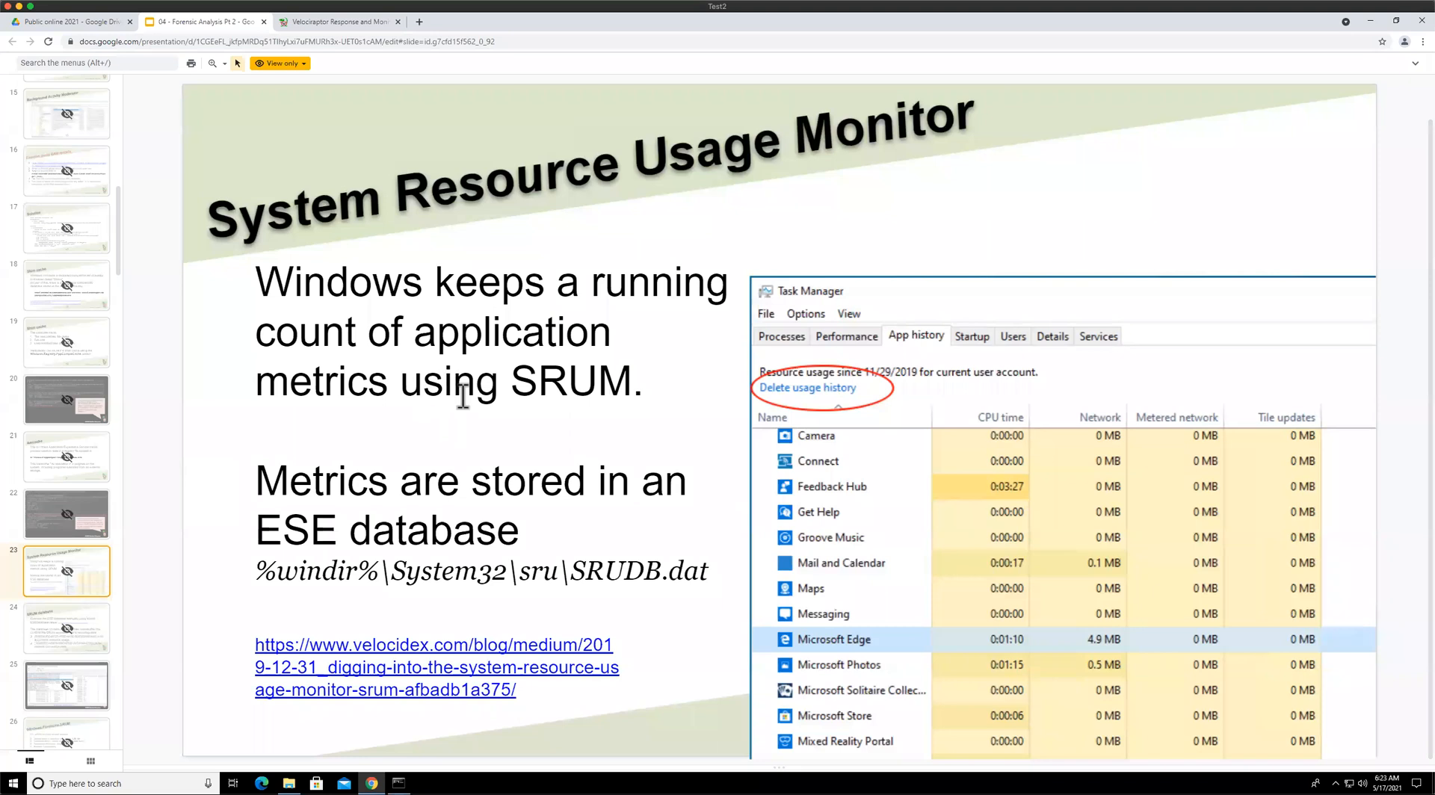
pyautogui.scroll(-3, 108, 493)
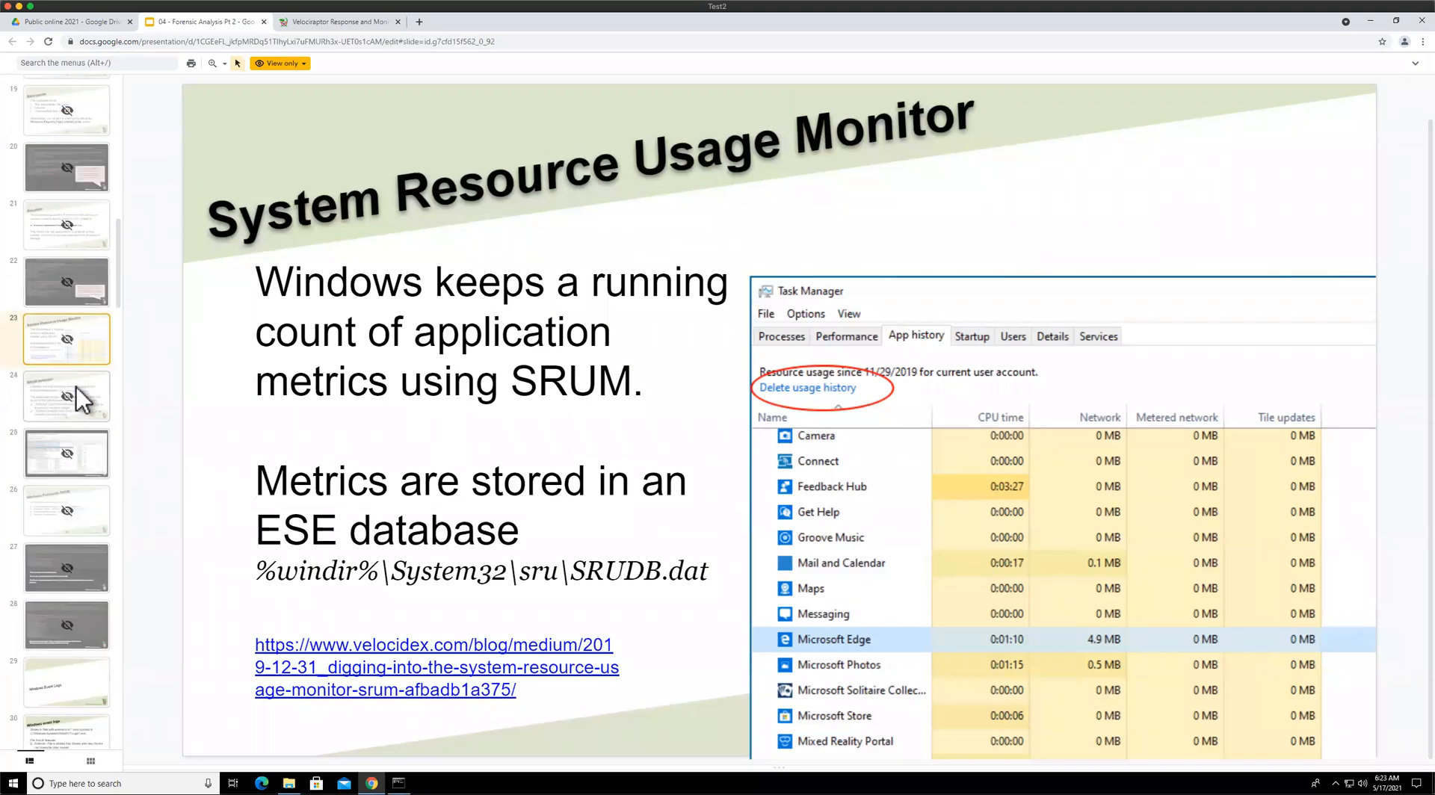
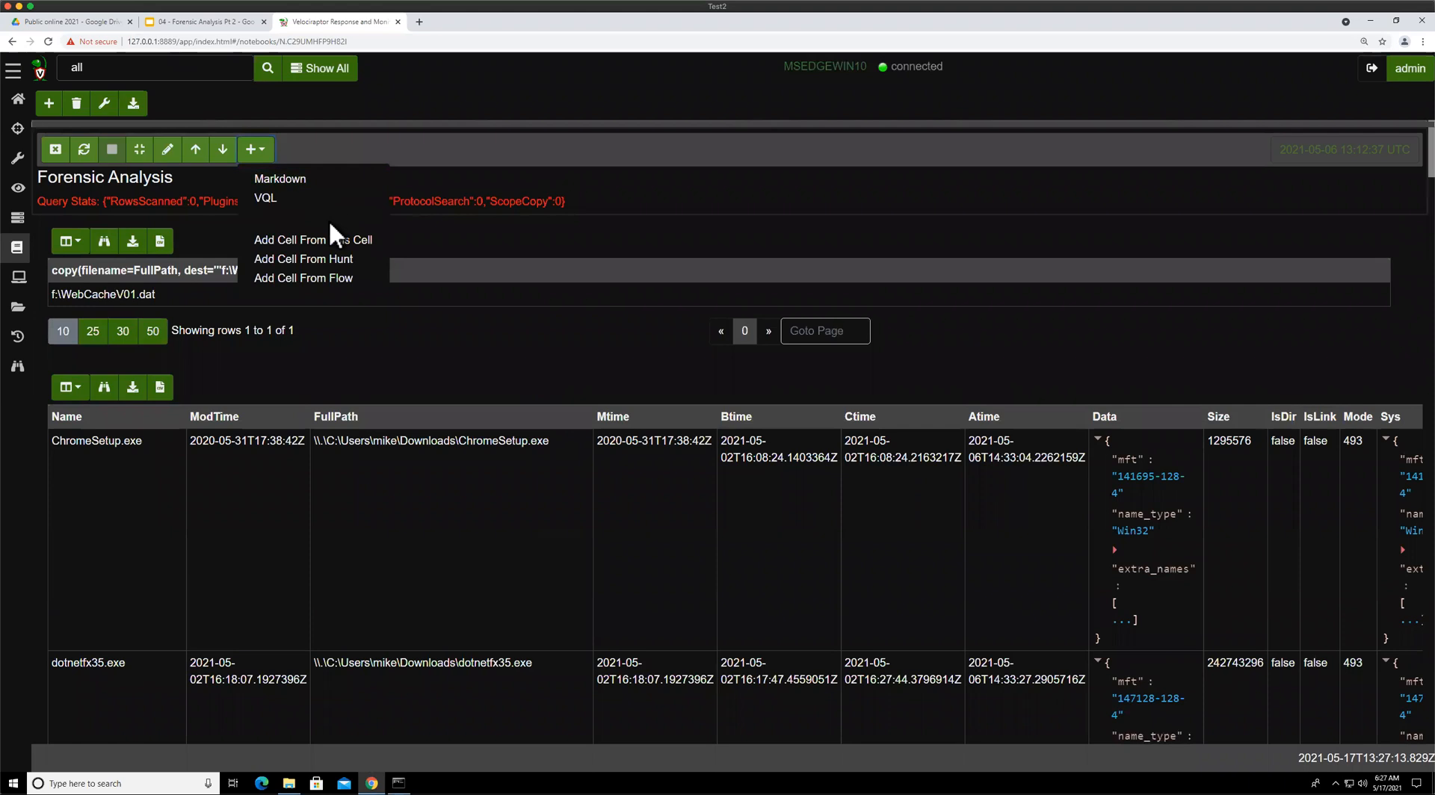
# Add a new VQL cell to the notebook and start the query SELECT * FROM parse_evtx(filename=
pyautogui.click(329, 199)
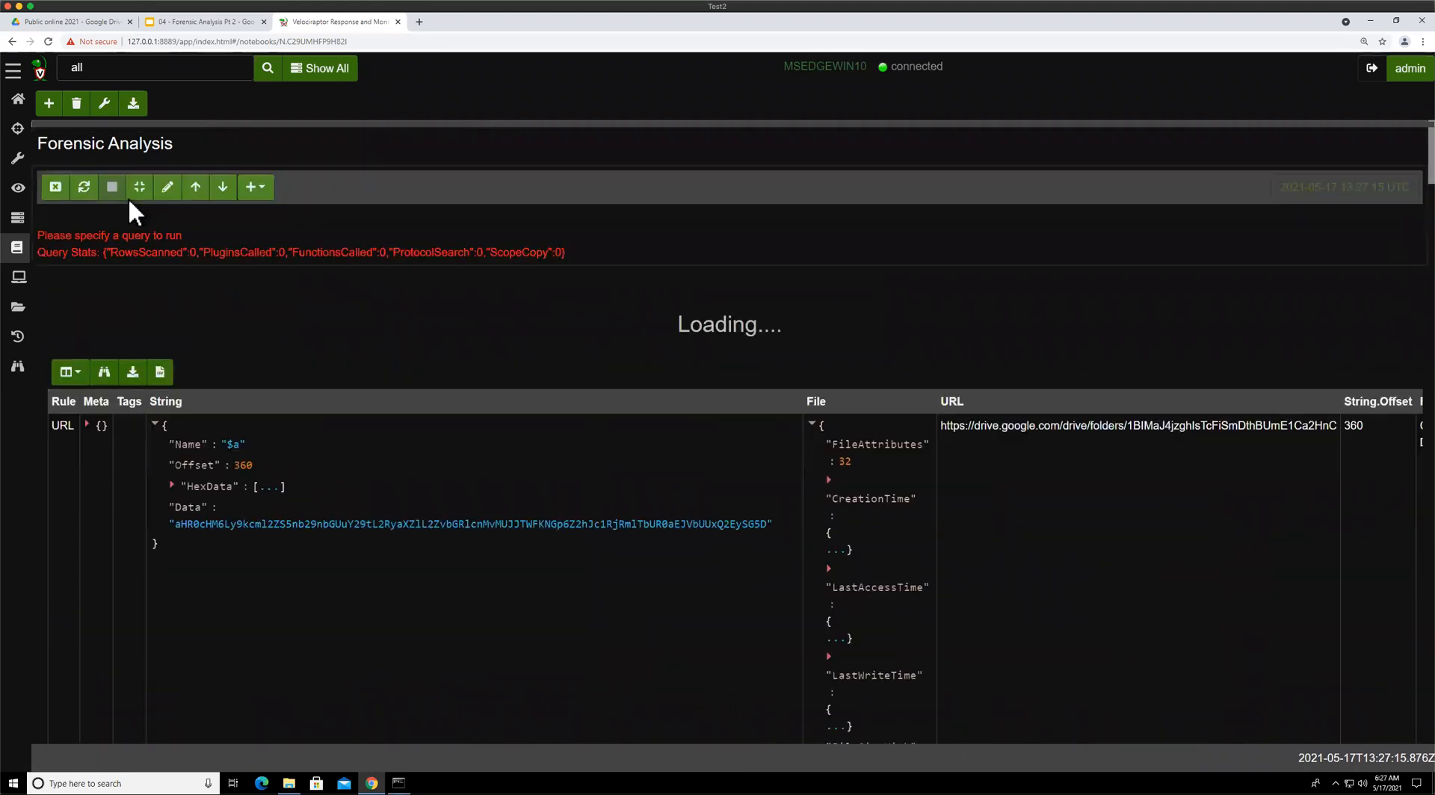
pyautogui.click(162, 192)
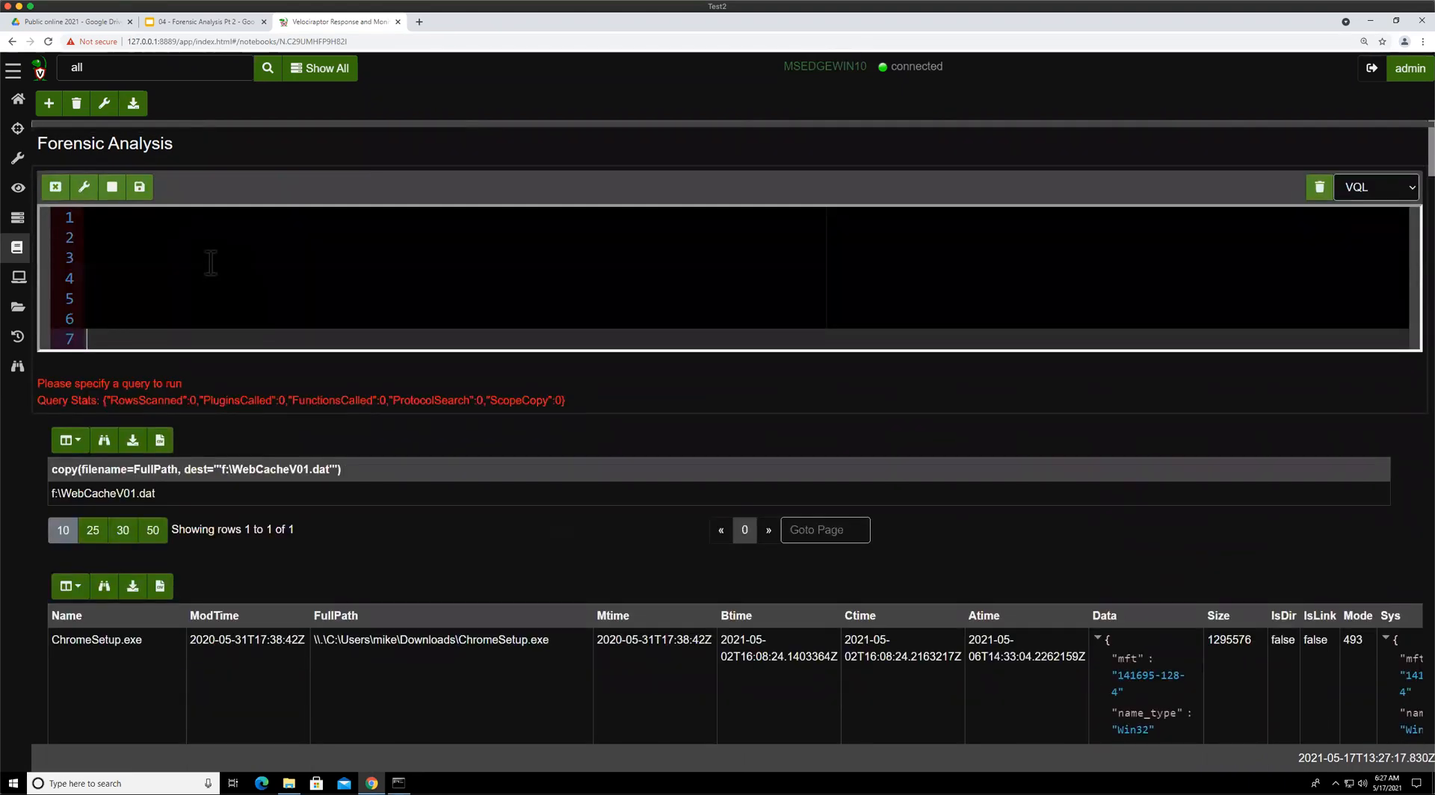
pyautogui.click(211, 258)
pyautogui.write('SELECT * FROM pa')
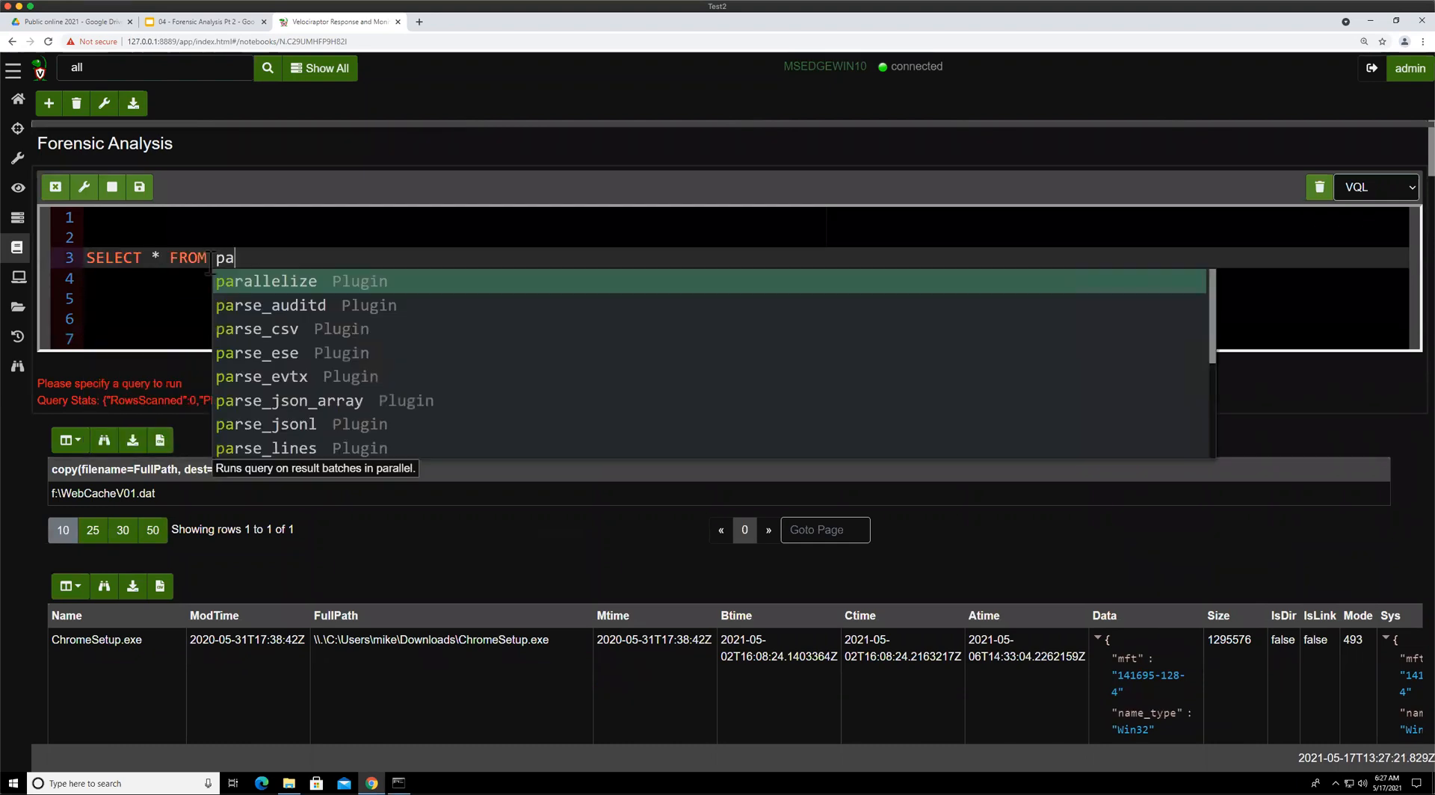
pyautogui.write('rs')
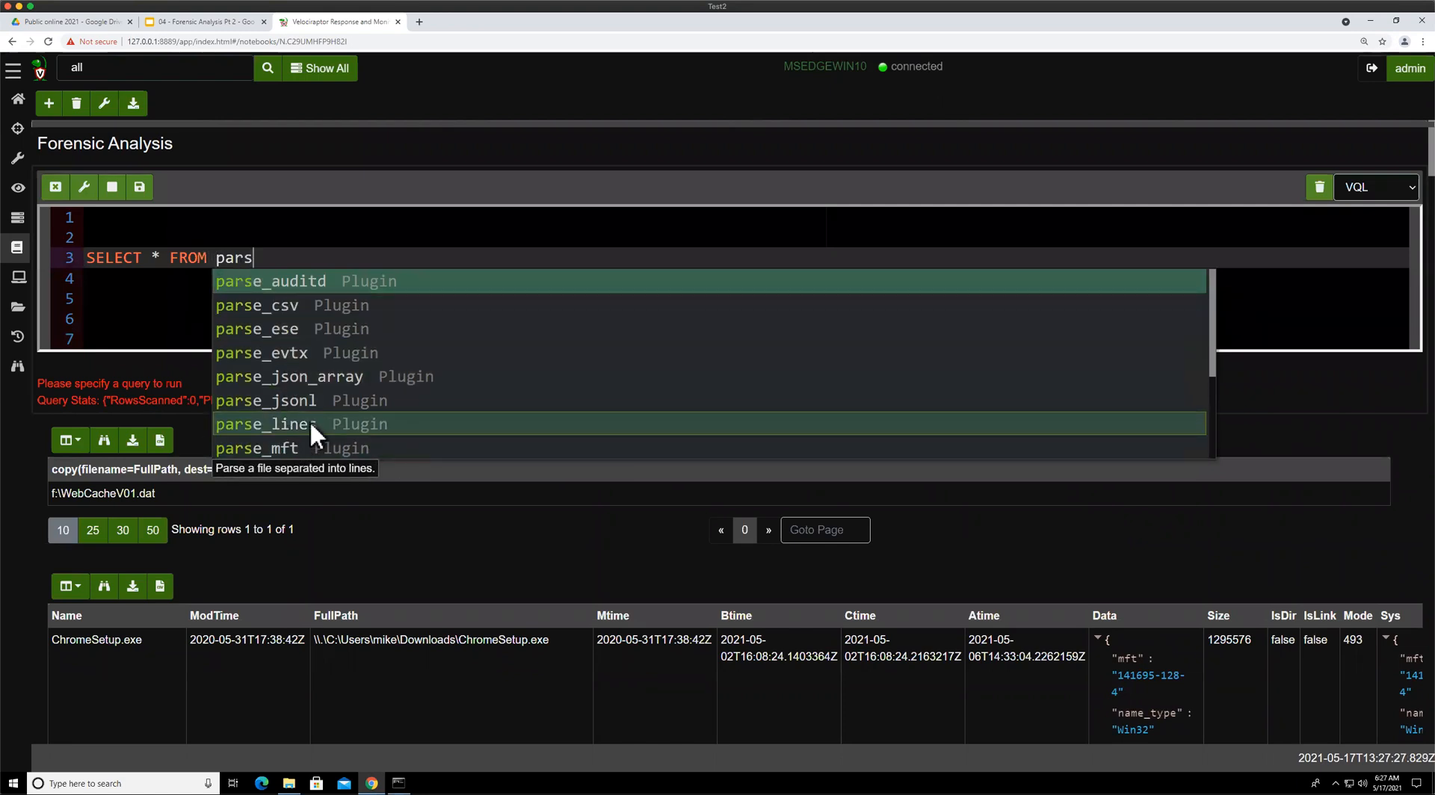
pyautogui.click(303, 352)
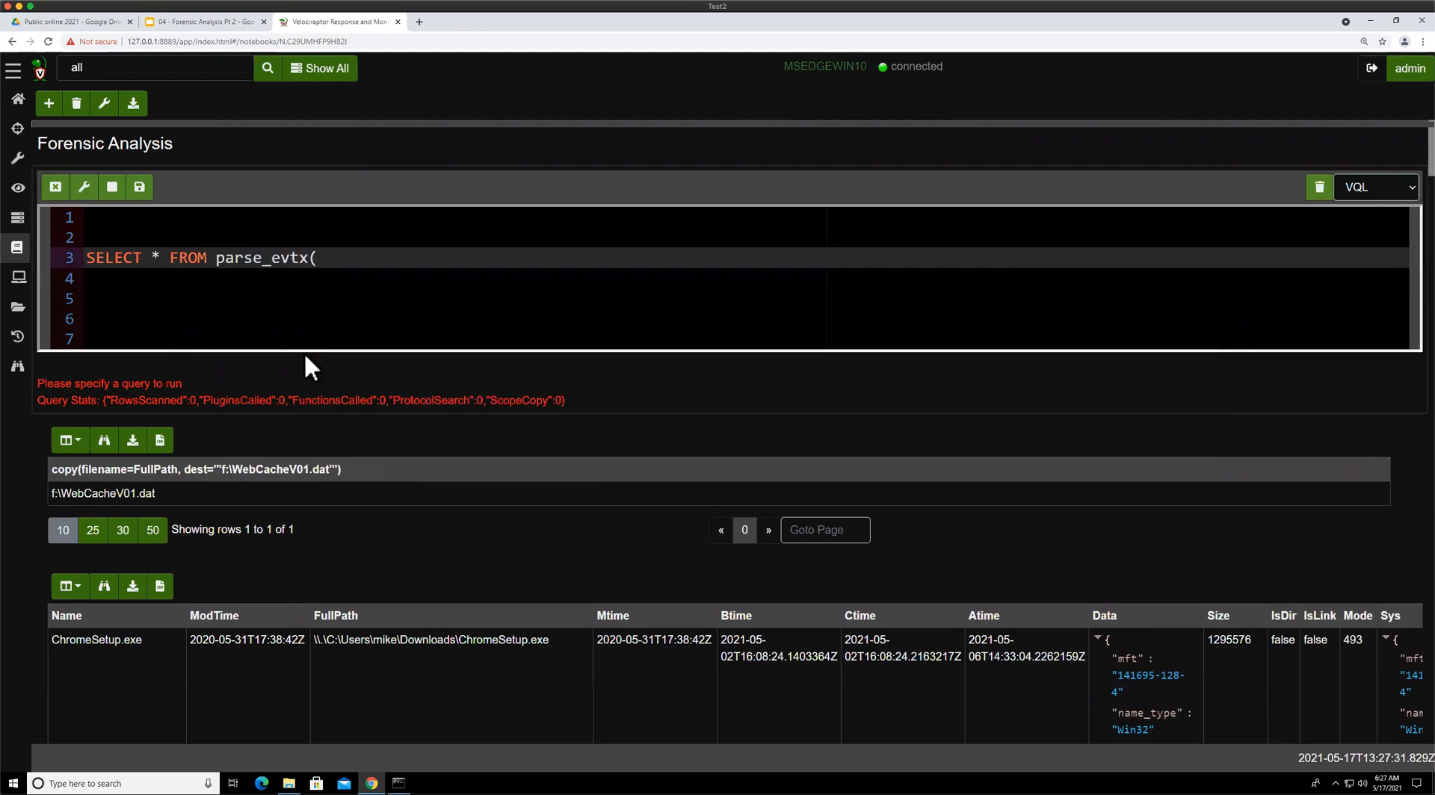
pyautogui.write('?')
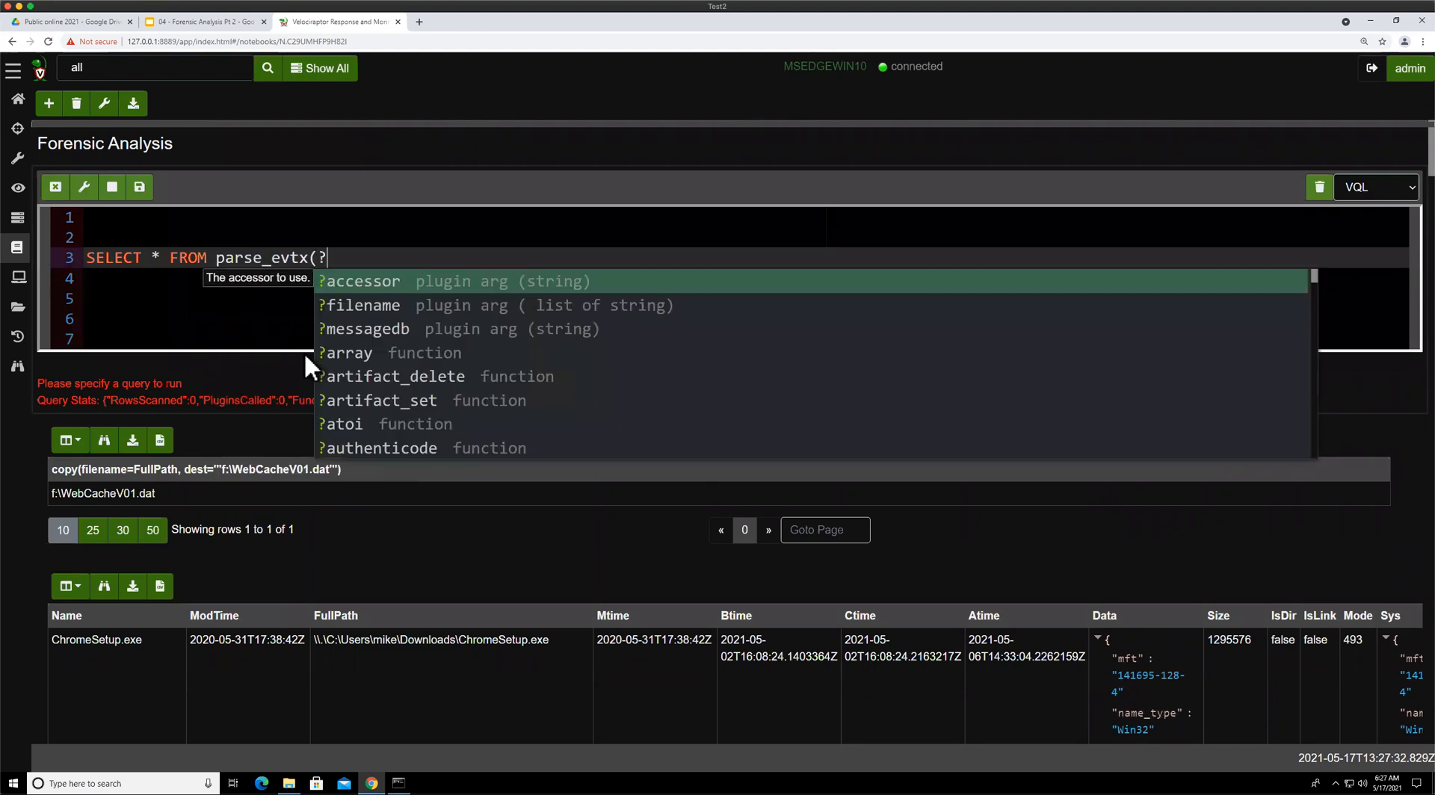
pyautogui.click(373, 311)
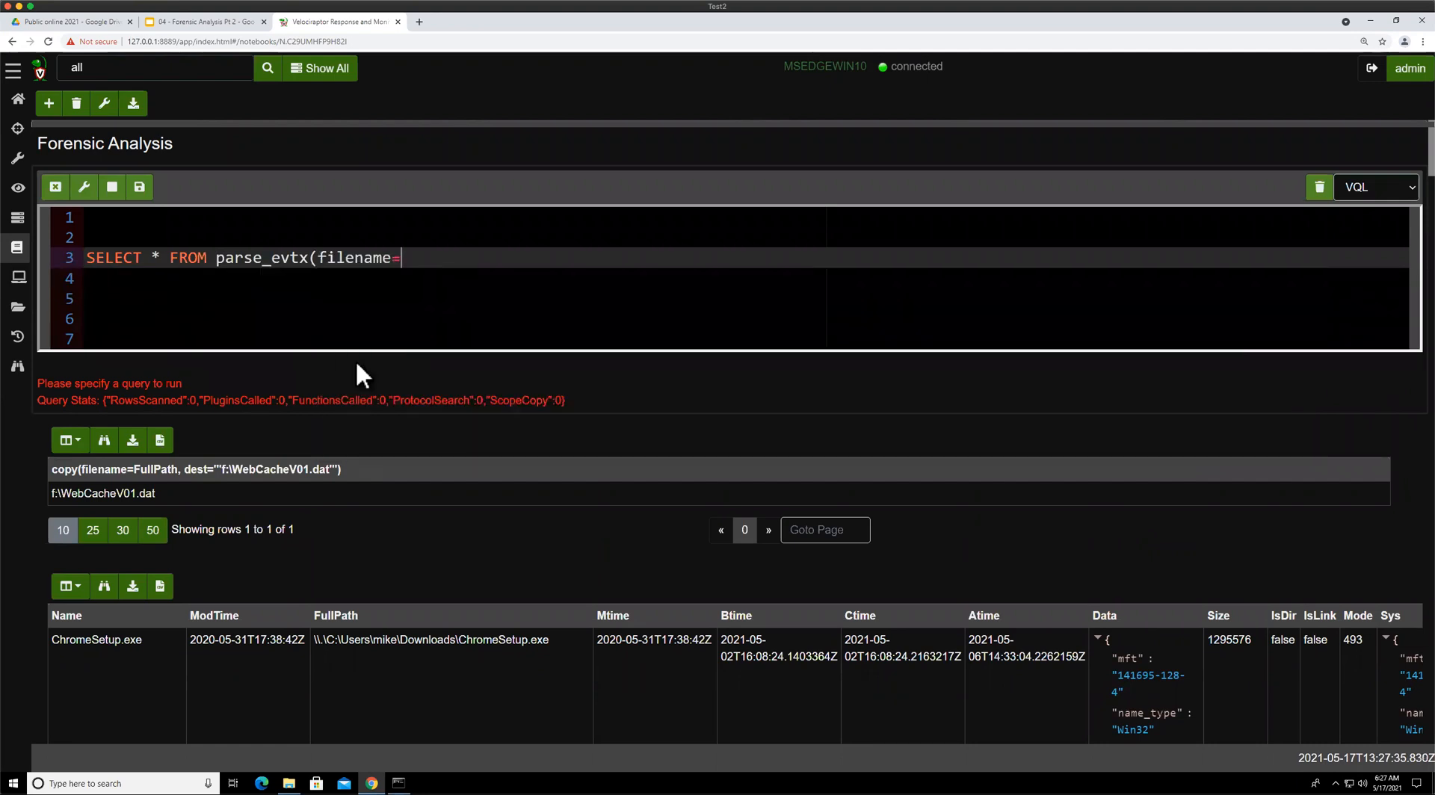
# Enter the filename path "C:/Windows/System32/winevt/logs/system.evtx" as the parse_evtx argument
pyautogui.write('"C:/Windows/Syste,m3')
pyautogui.press('BackSpace')
pyautogui.press('BackSpace')
pyautogui.press('BackSpace')
pyautogui.write('m32/.')
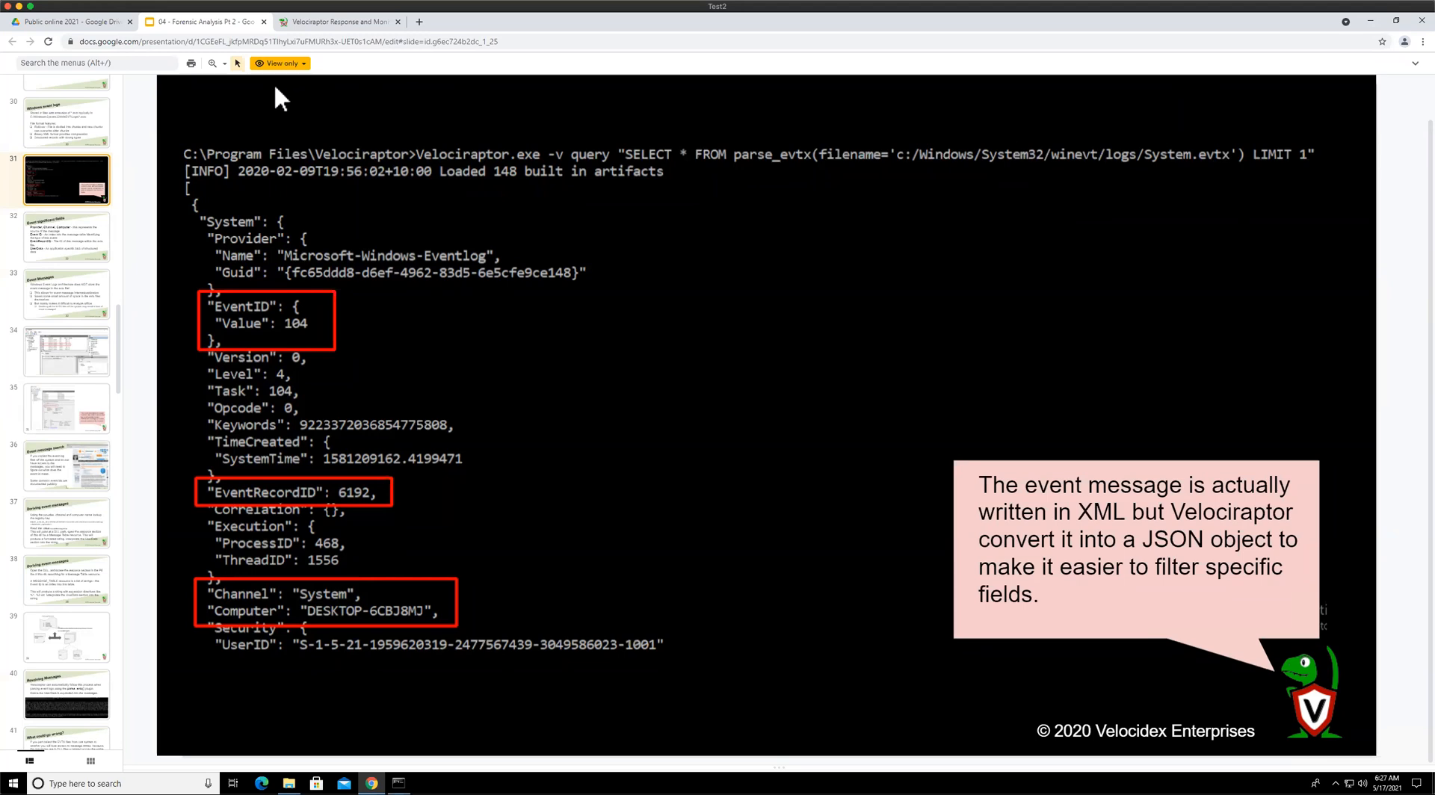
pyautogui.click(317, 21)
pyautogui.write('winevt')
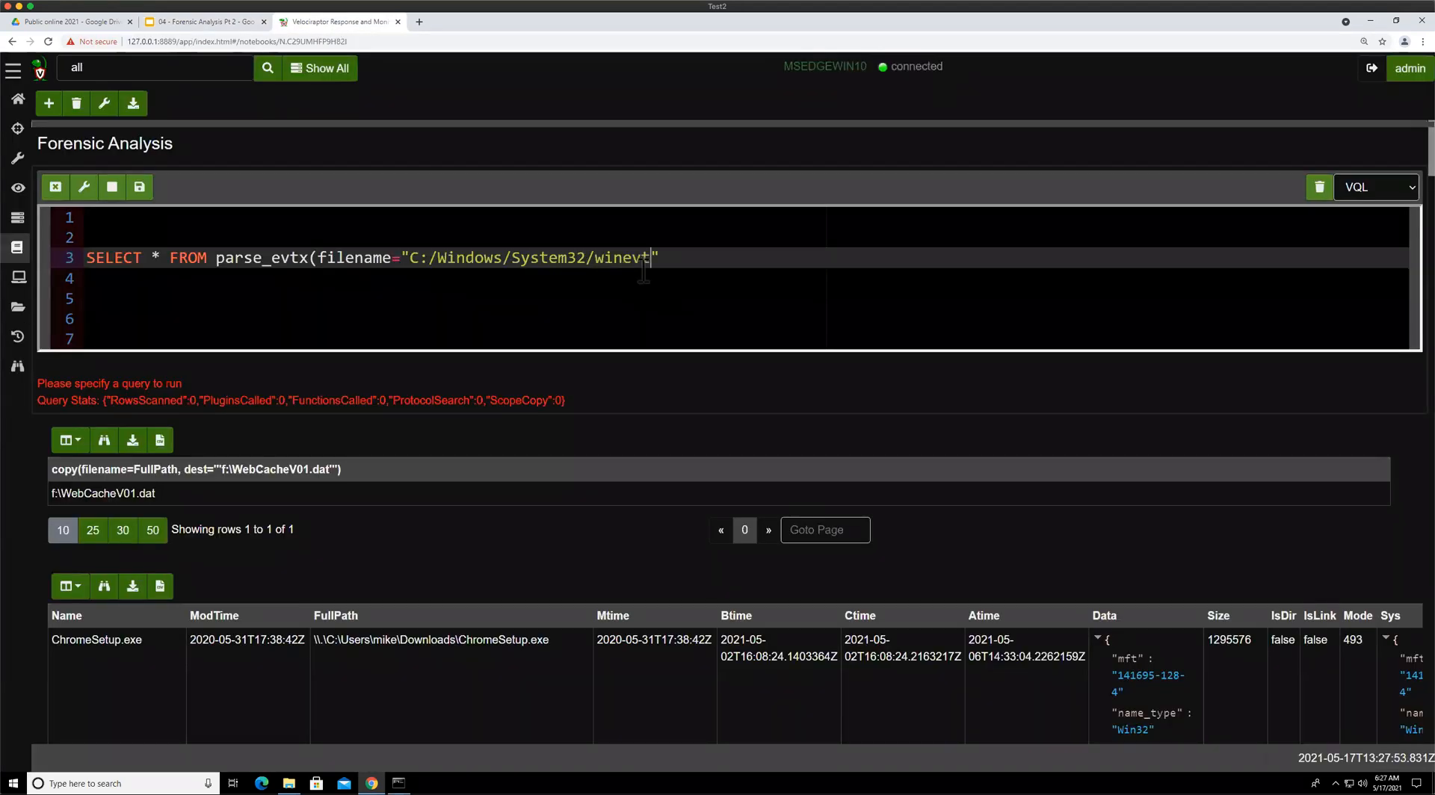
pyautogui.write('/logs/suy')
pyautogui.press('BackSpace')
pyautogui.press('BackSpace')
pyautogui.write('ystem.')
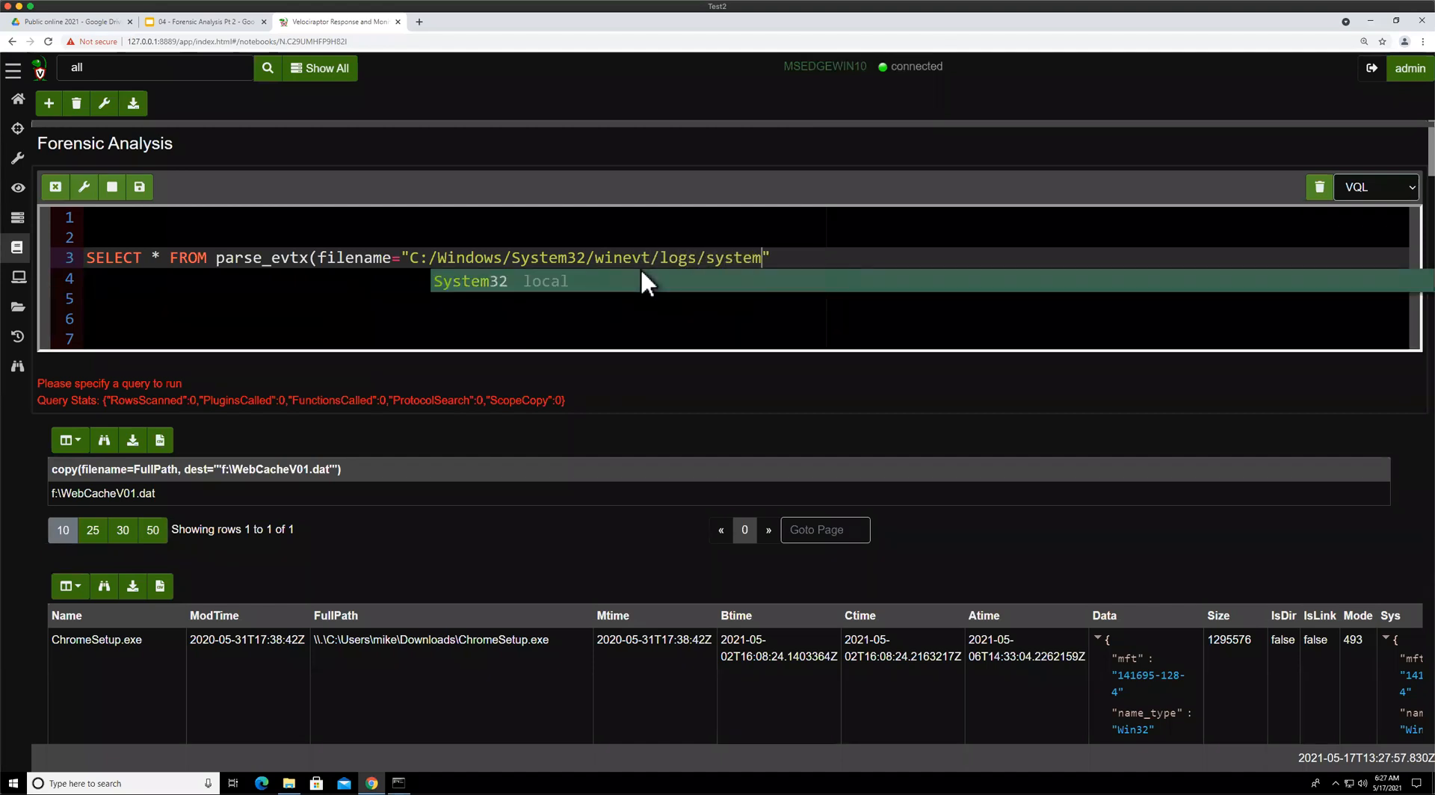
pyautogui.write('evtx')
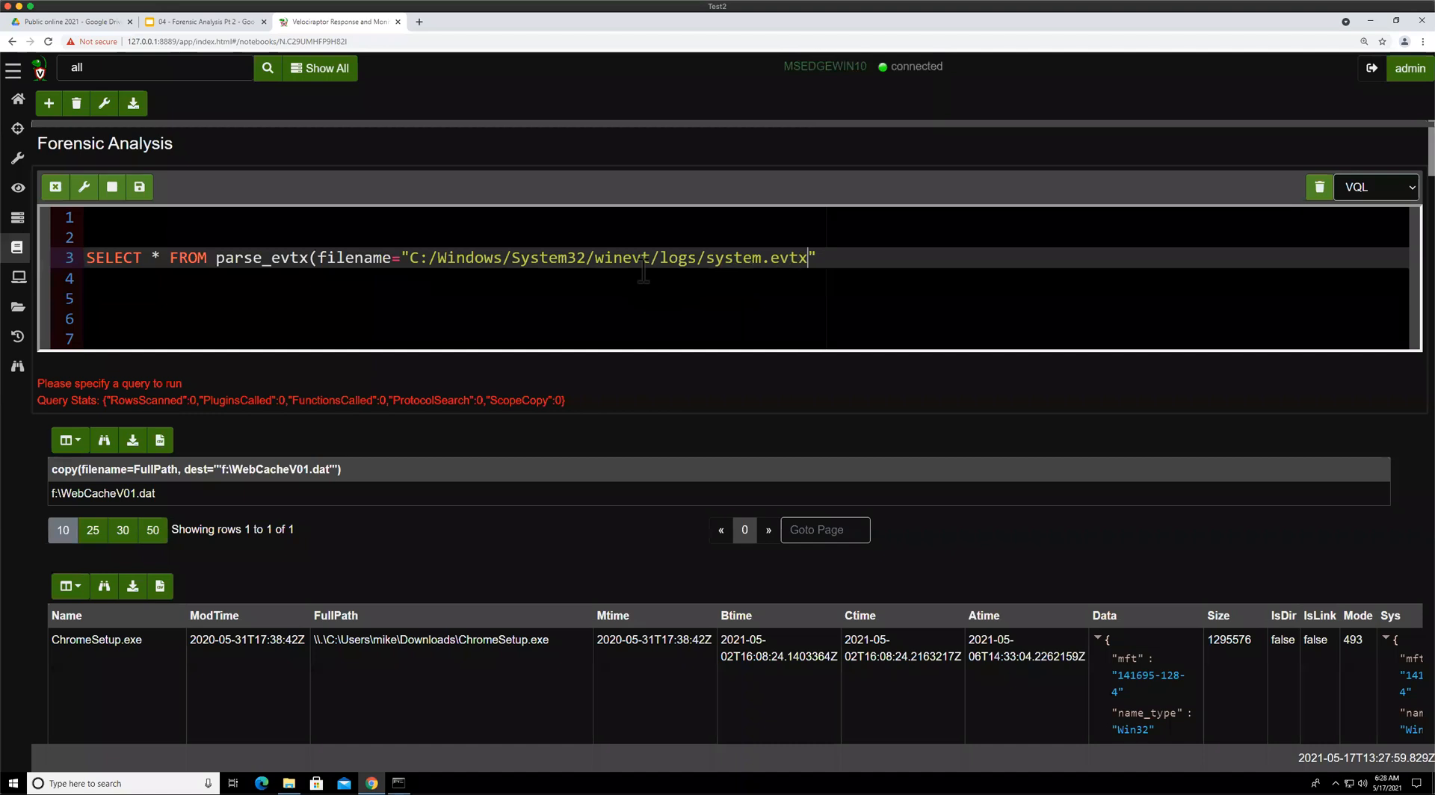
# Close the parse_evtx call, add LIMIT 10 on a new line, and run the cell
pyautogui.click(847, 259)
pyautogui.write(')')
pyautogui.press('Return')
pyautogui.write('LIMIT ')
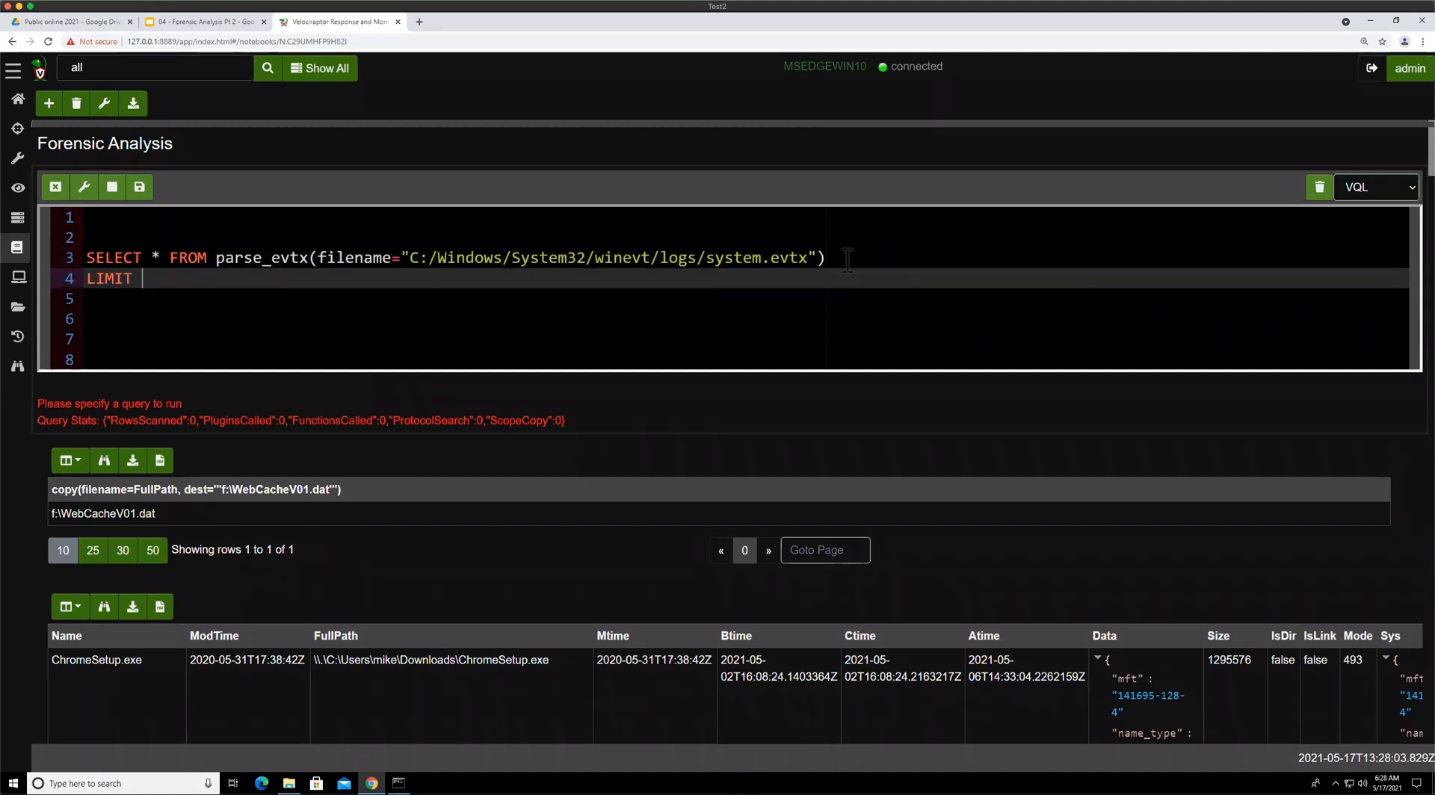
pyautogui.write('10')
pyautogui.click(141, 189)
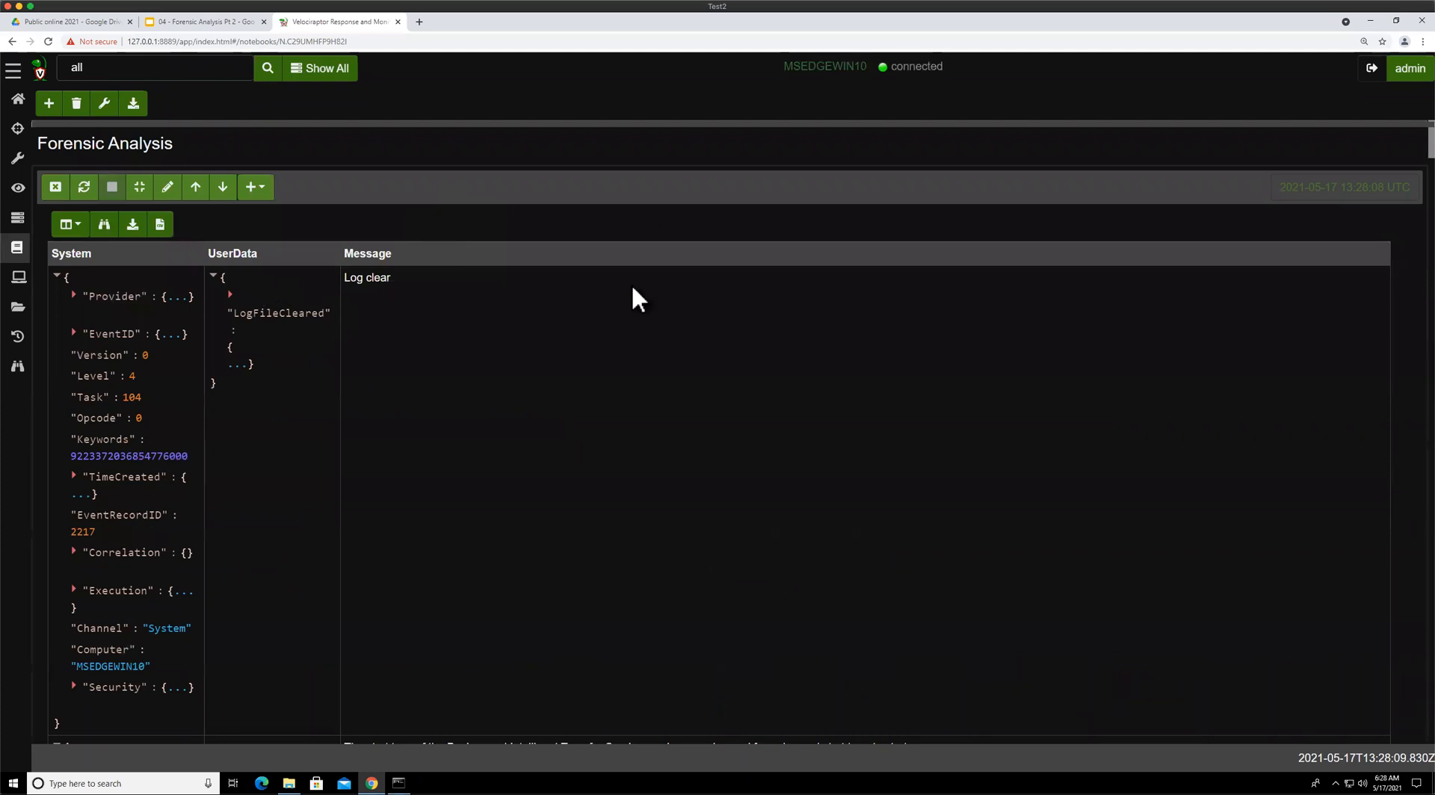
# Scroll through the returned System log events, reopen the query, and open the raw JSON response
pyautogui.scroll(-10, 399, 424)
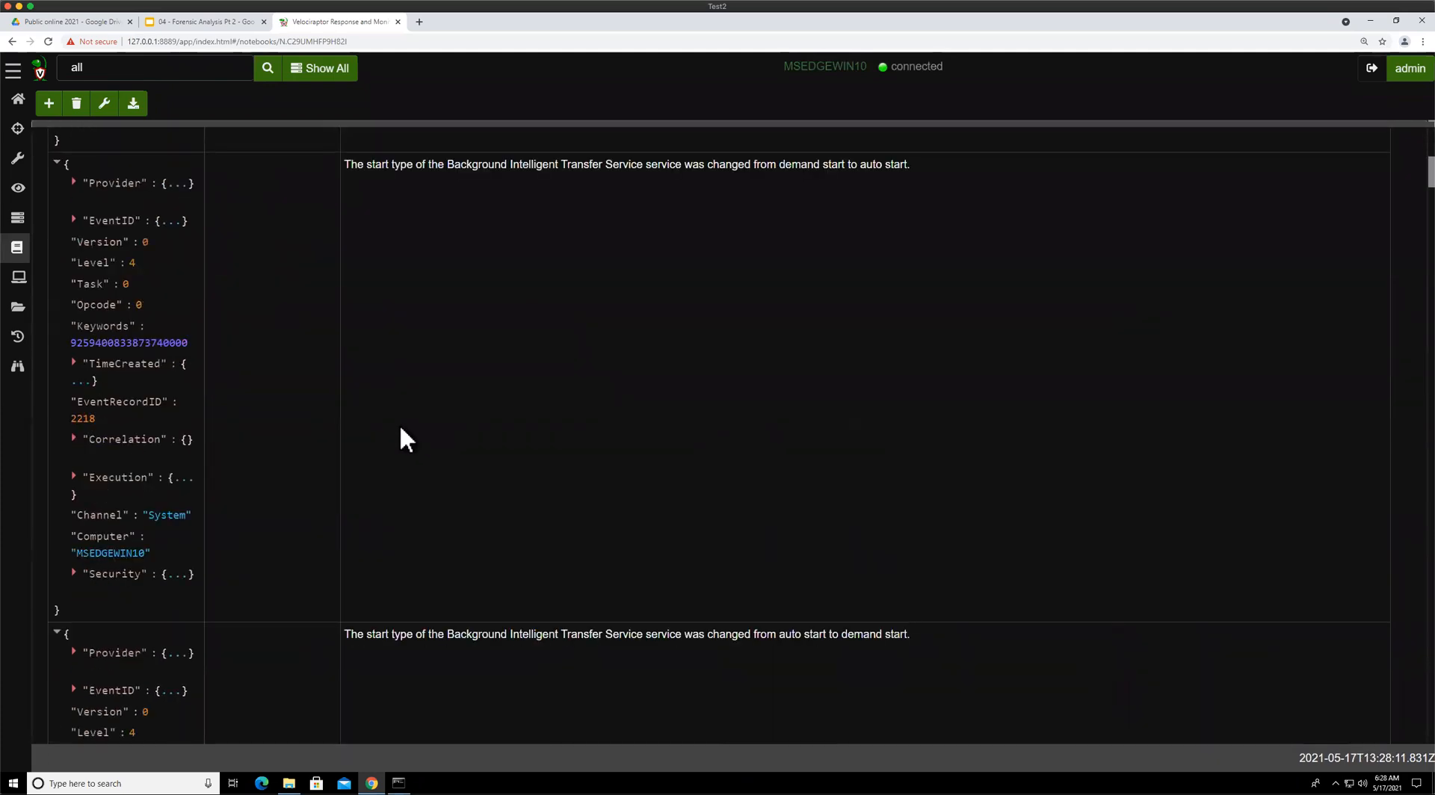
pyautogui.scroll(10, 401, 424)
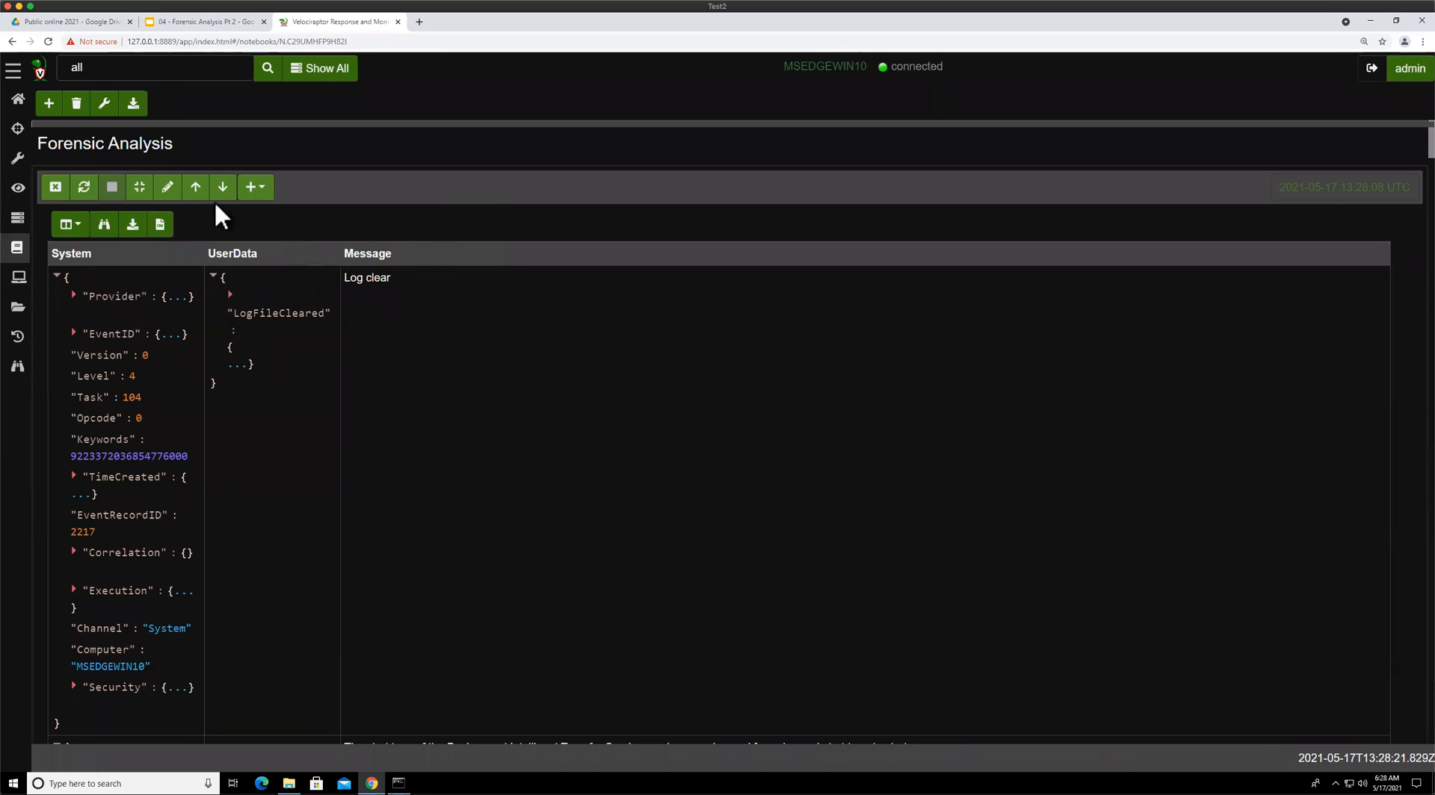
pyautogui.click(168, 189)
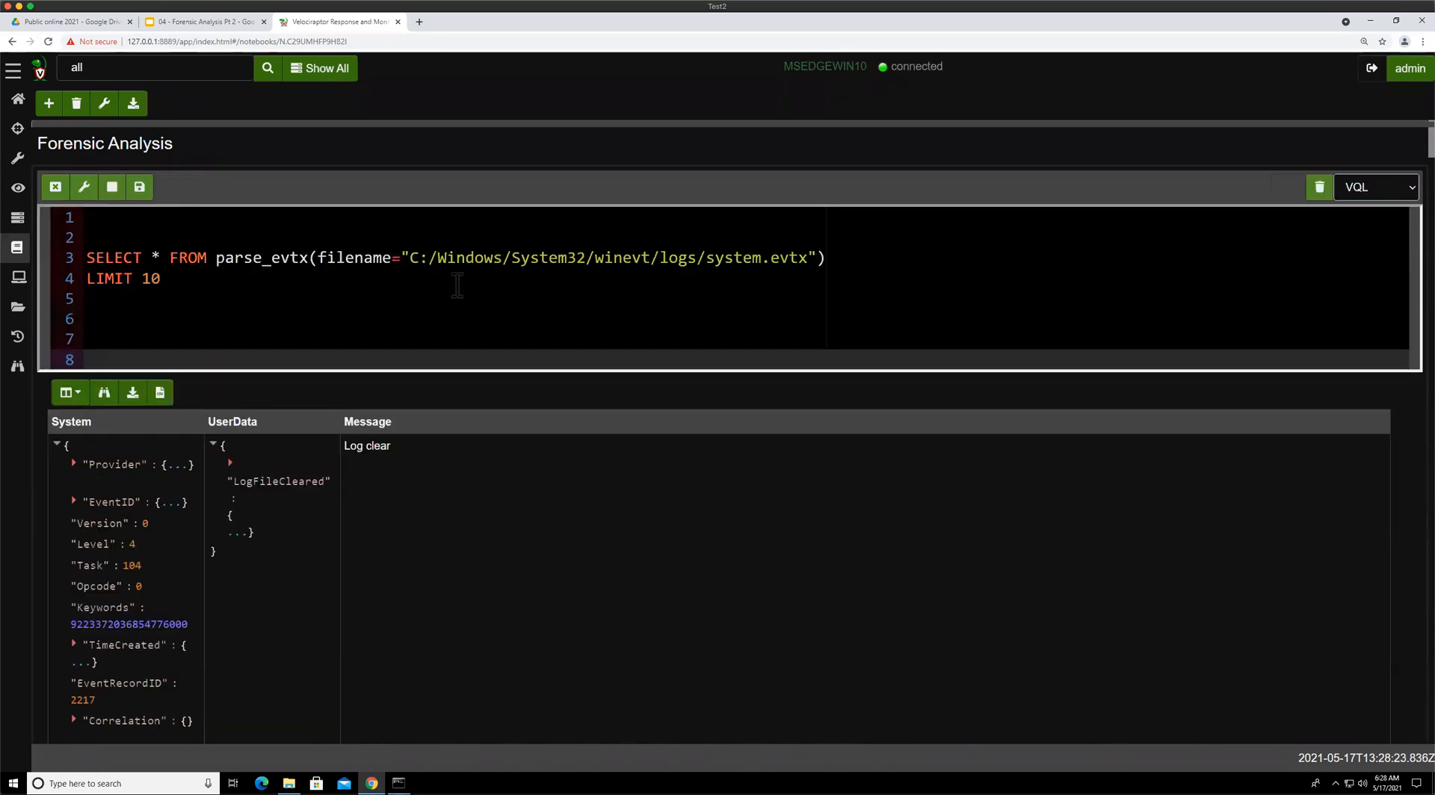
pyautogui.moveTo(525, 245); pyautogui.dragTo(820, 251)
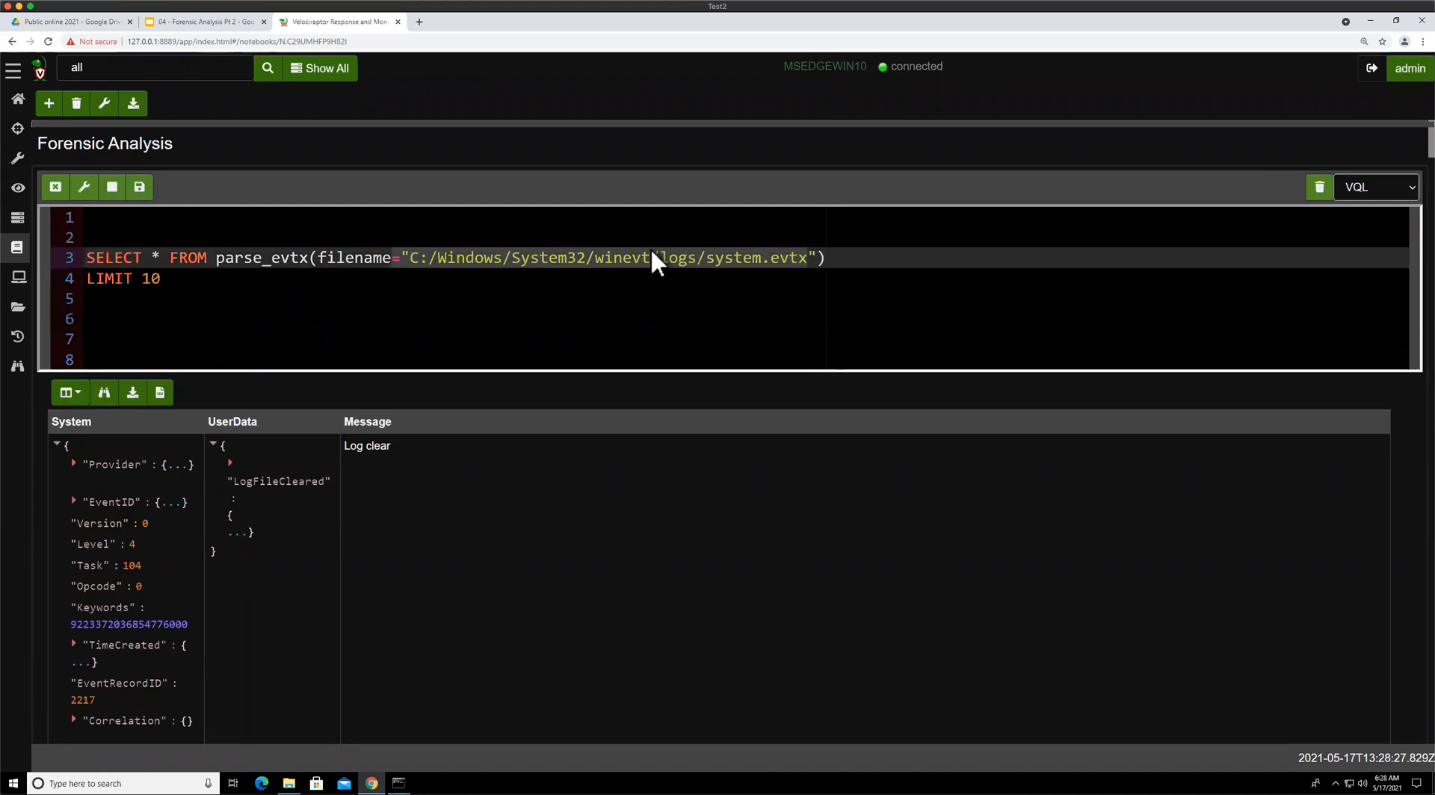
pyautogui.click(612, 254)
pyautogui.click(512, 302)
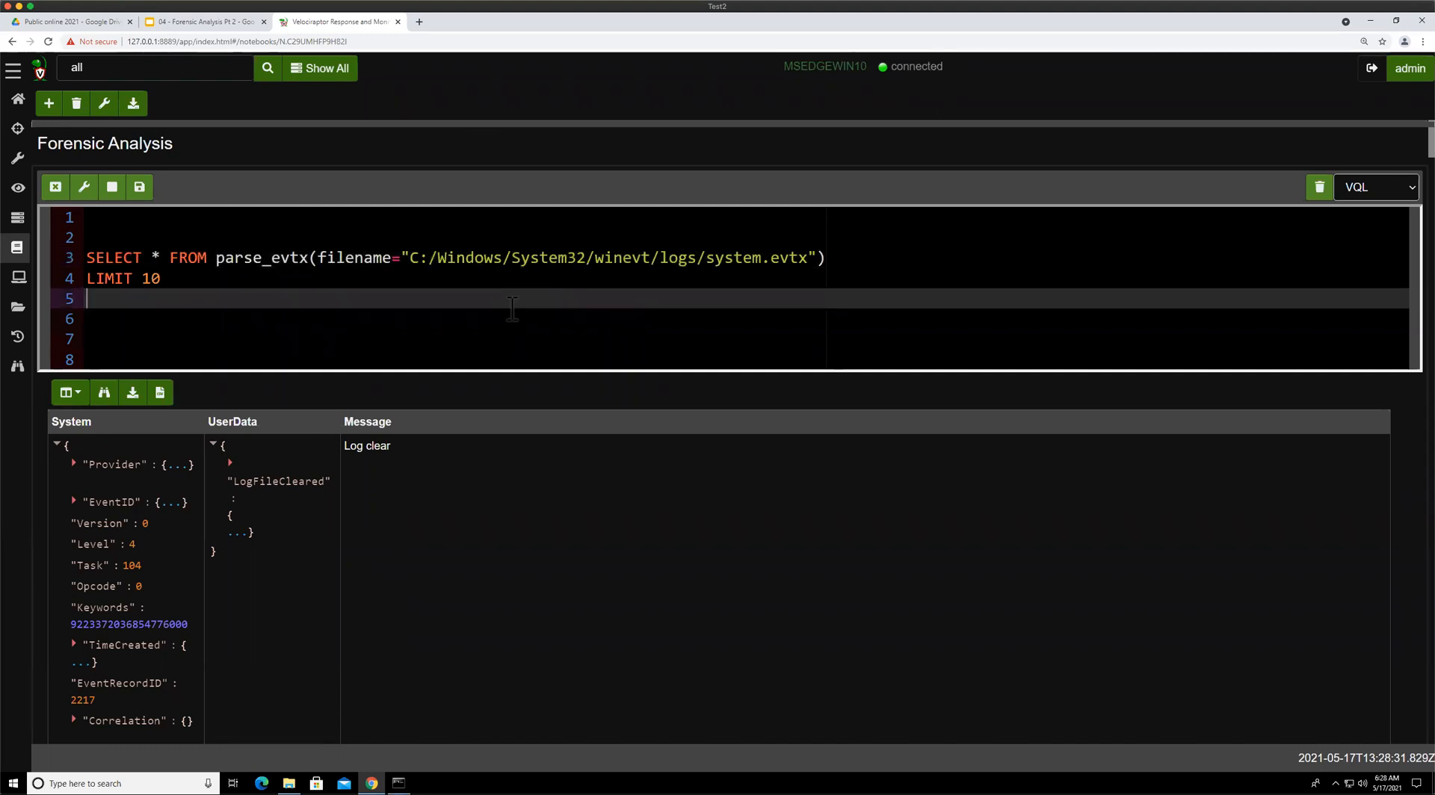
pyautogui.click(507, 278)
pyautogui.click(467, 302)
pyautogui.scroll(-1, 263, 473)
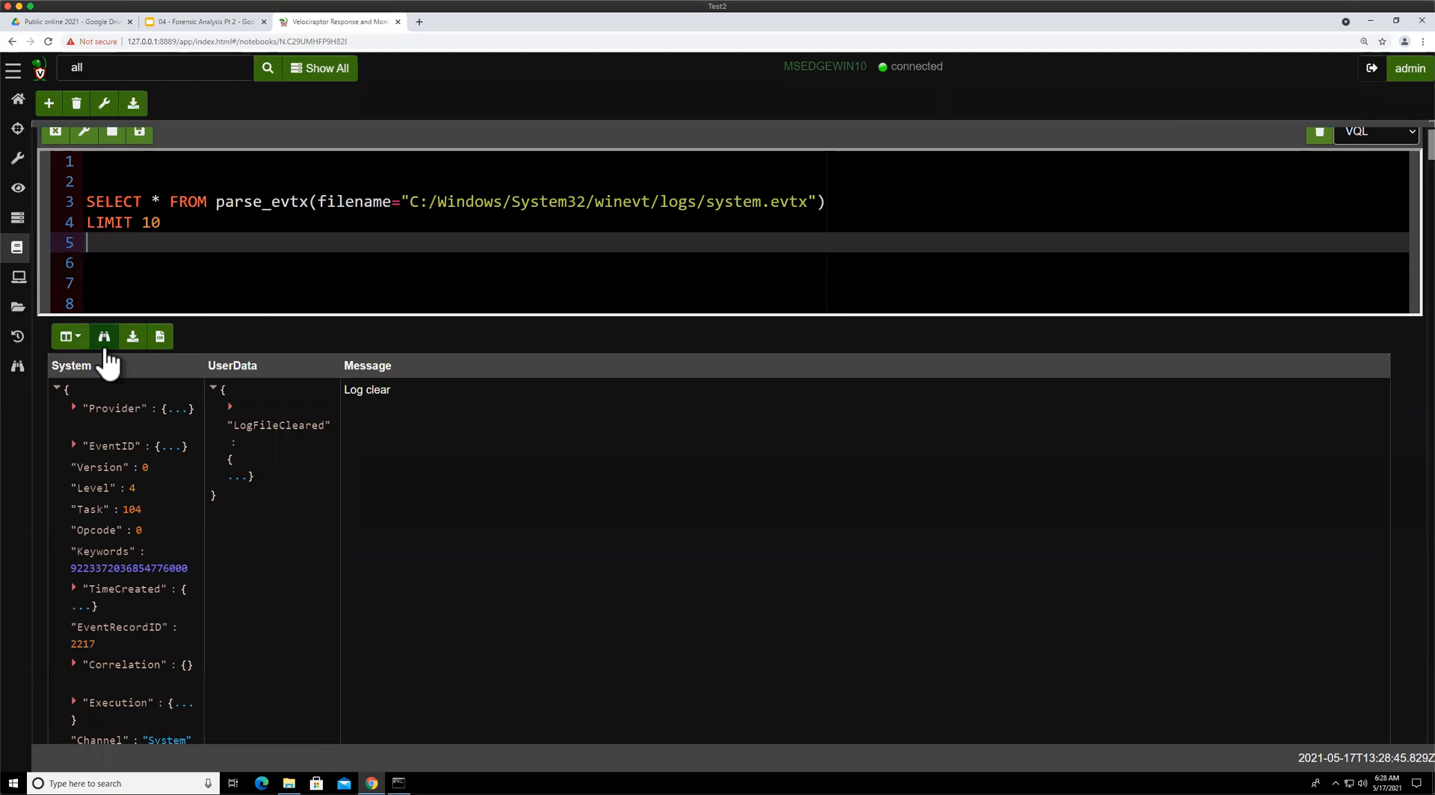
pyautogui.click(560, 202)
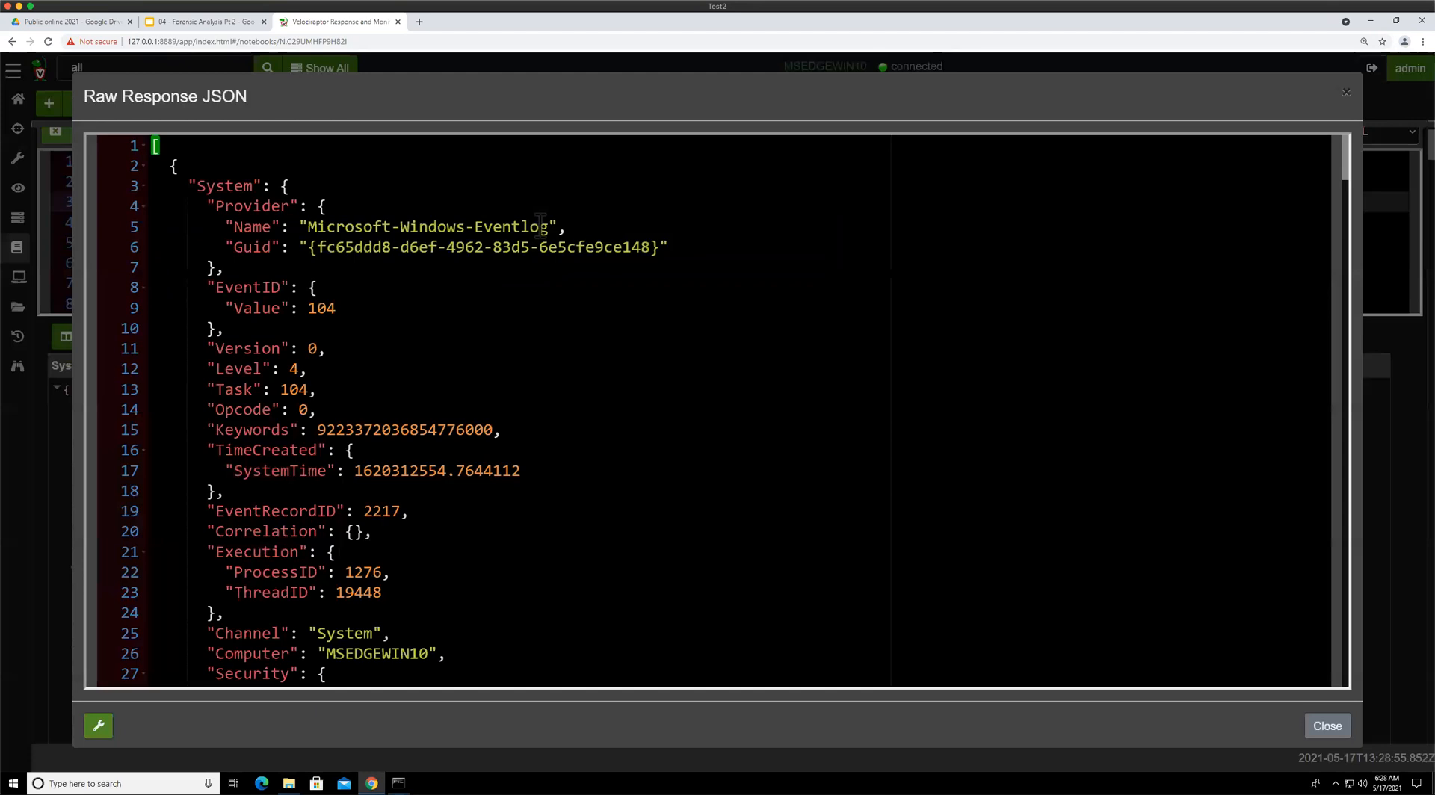
# Collapse the System and UserData sections of the first events in the raw JSON to compare their messages
pyautogui.click(142, 186)
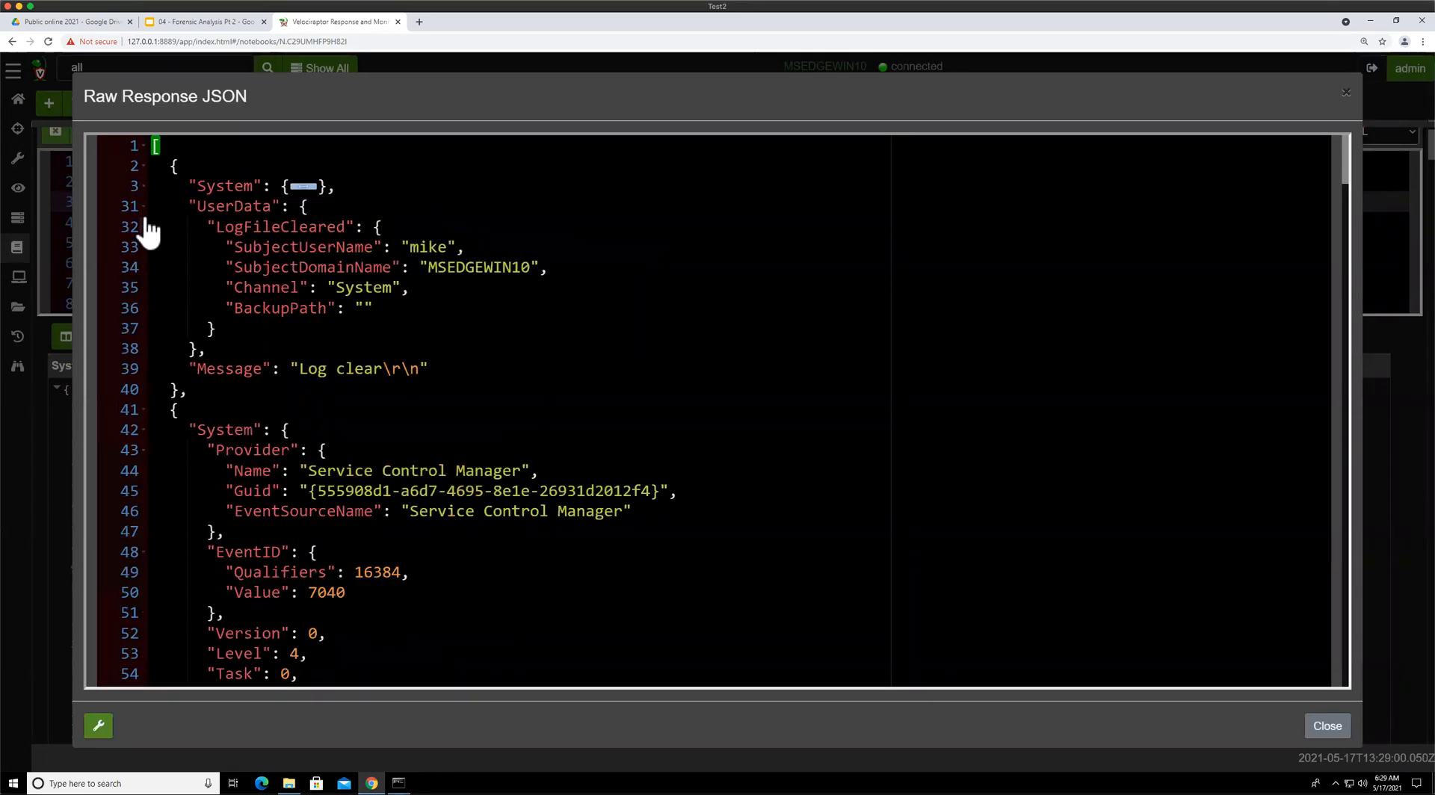
pyautogui.click(142, 207)
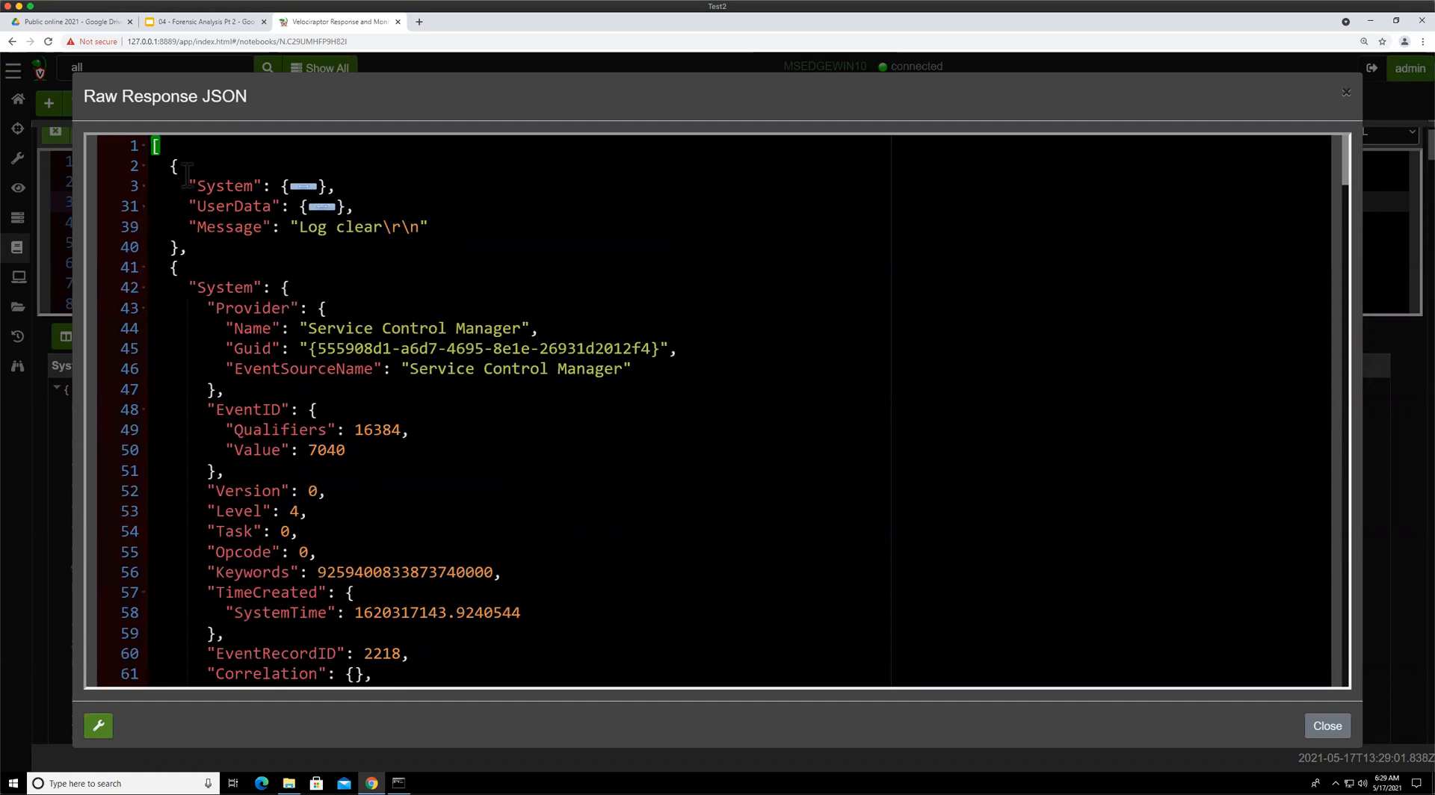
pyautogui.moveTo(181, 166); pyautogui.dragTo(186, 247)
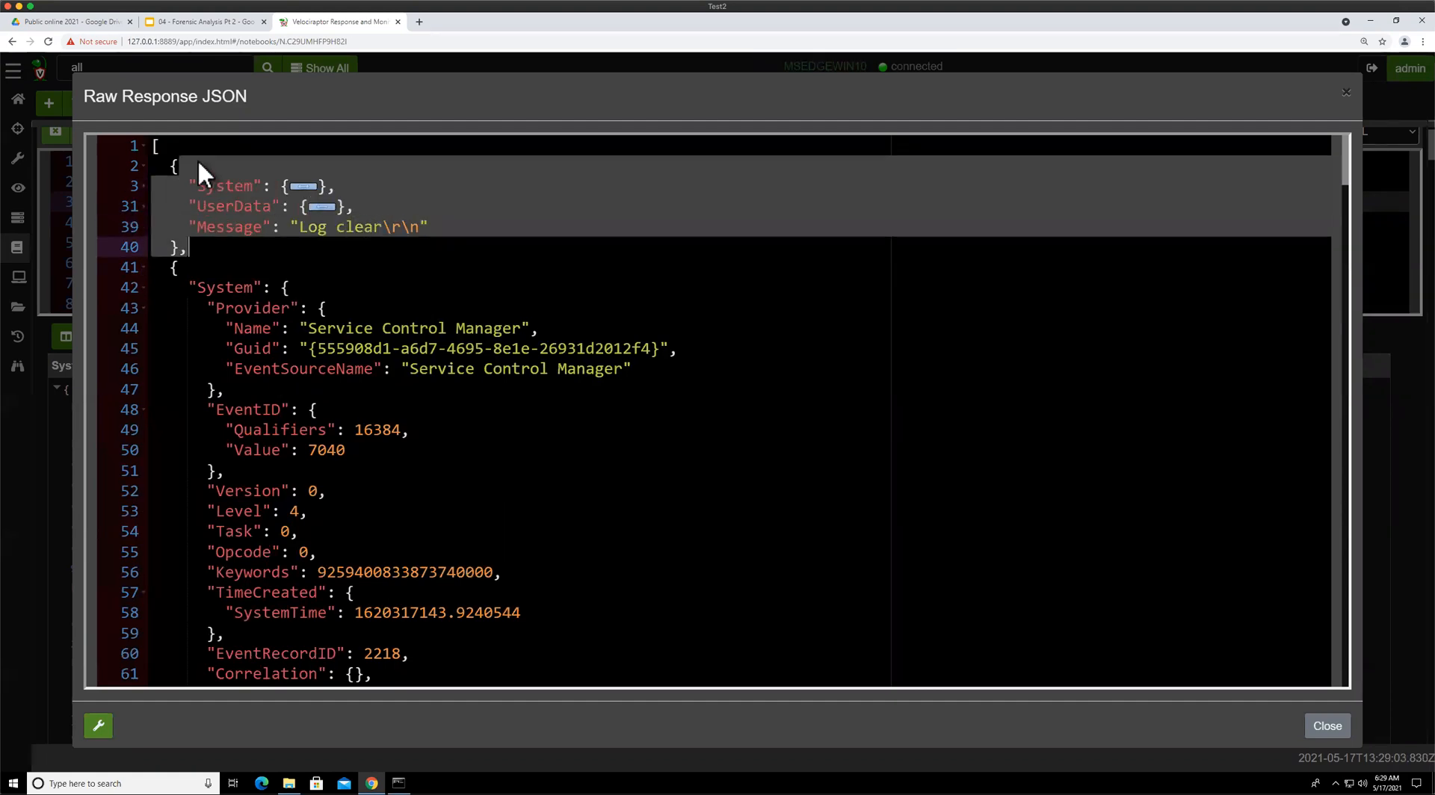
pyautogui.click(196, 185)
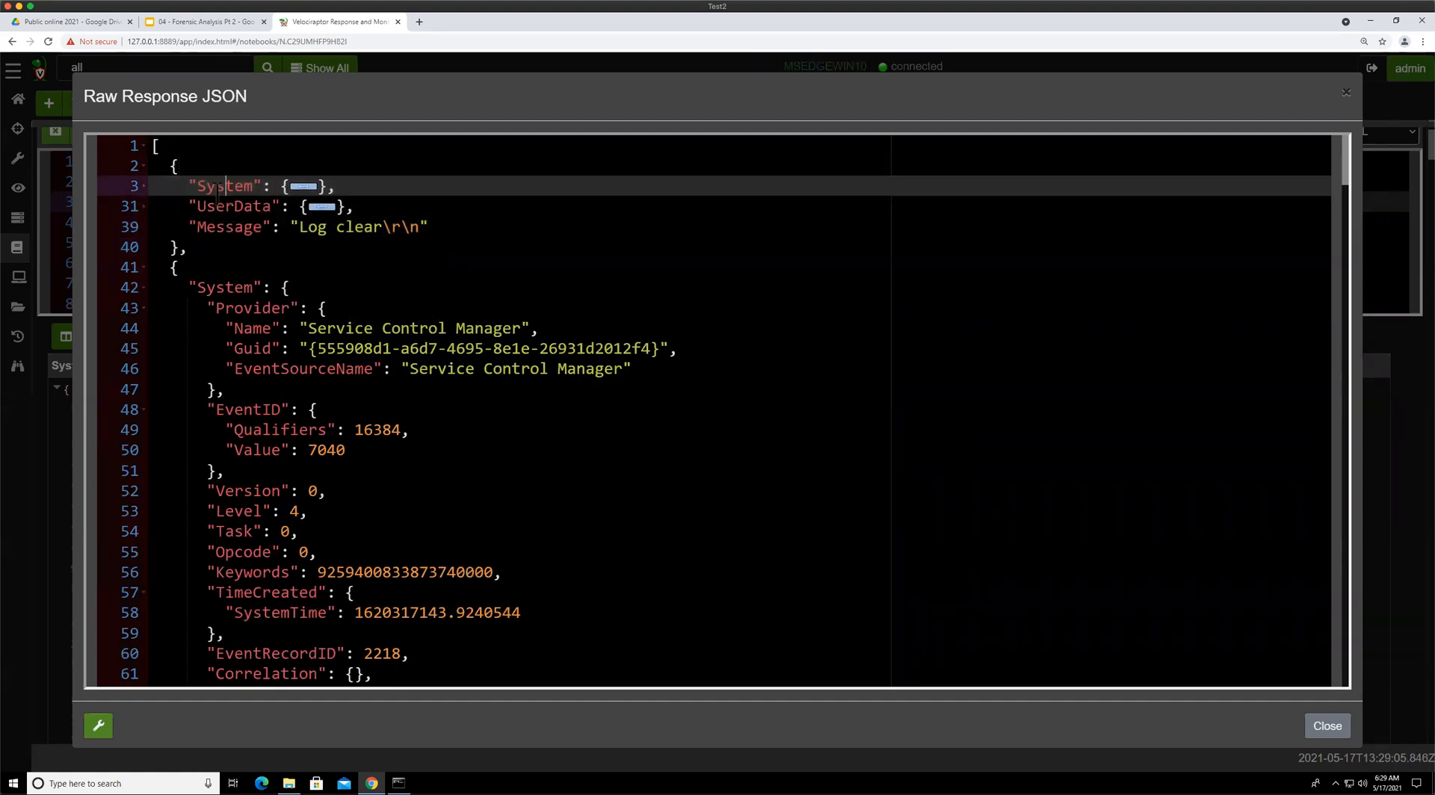
pyautogui.moveTo(196, 185); pyautogui.dragTo(363, 188)
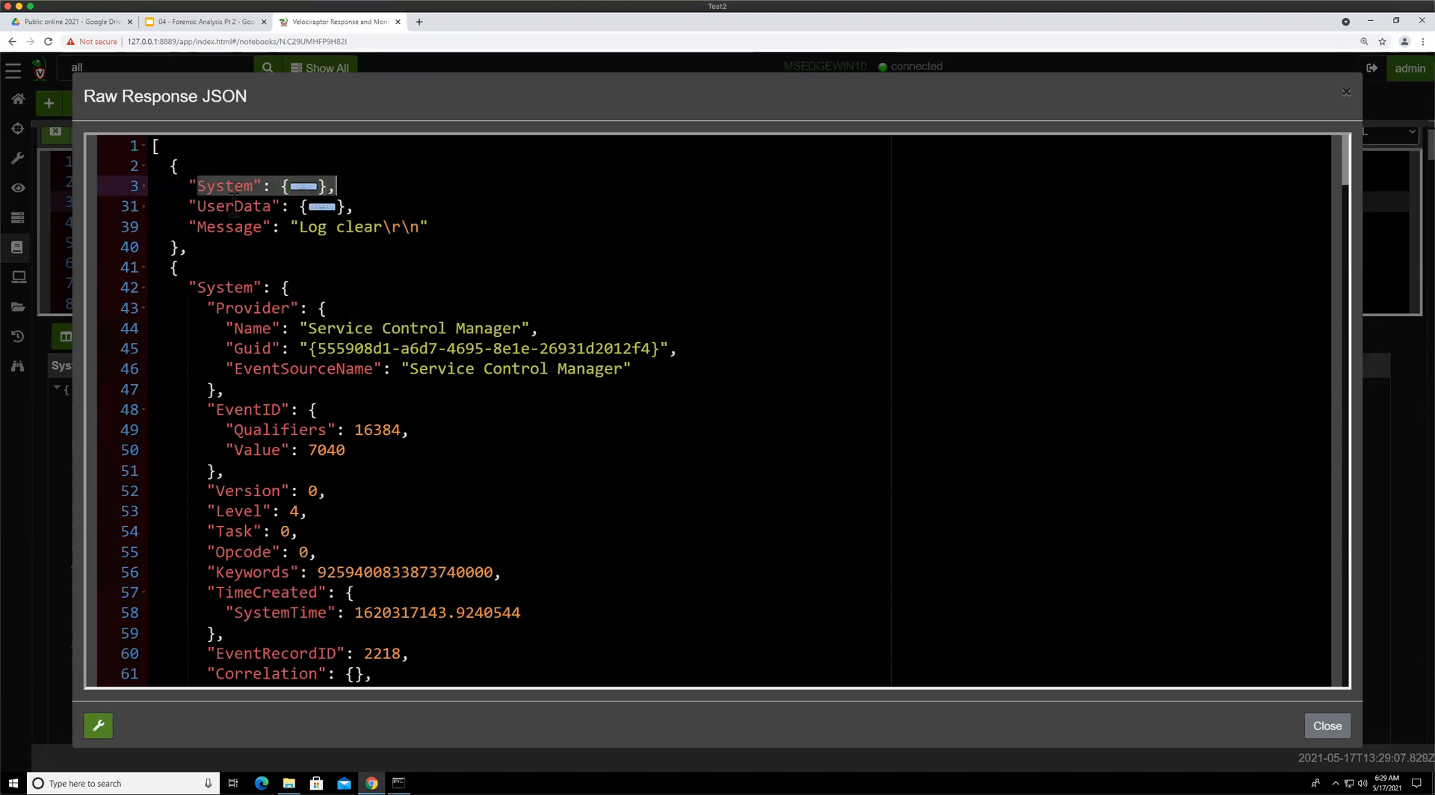
pyautogui.moveTo(197, 206); pyautogui.dragTo(355, 207)
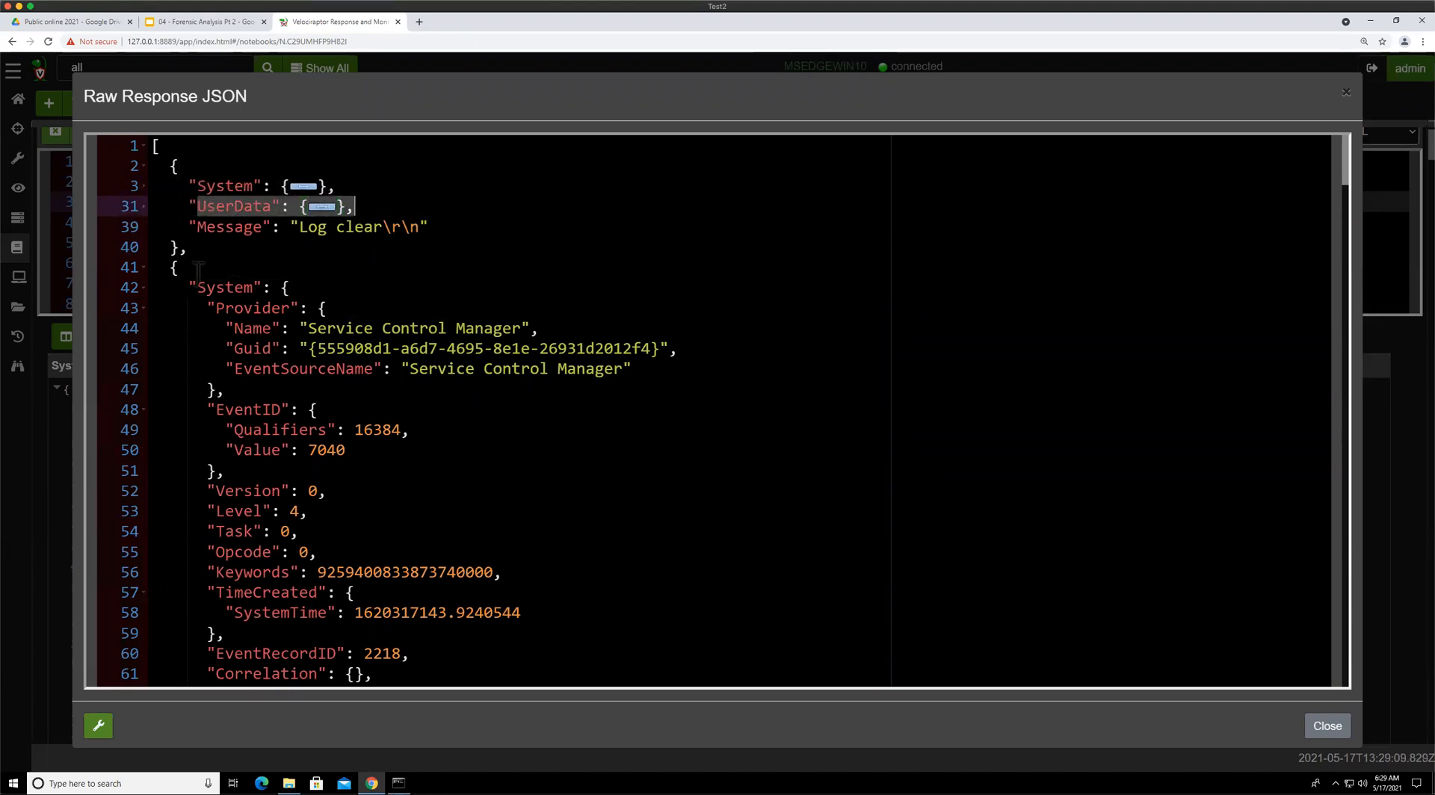
pyautogui.click(143, 288)
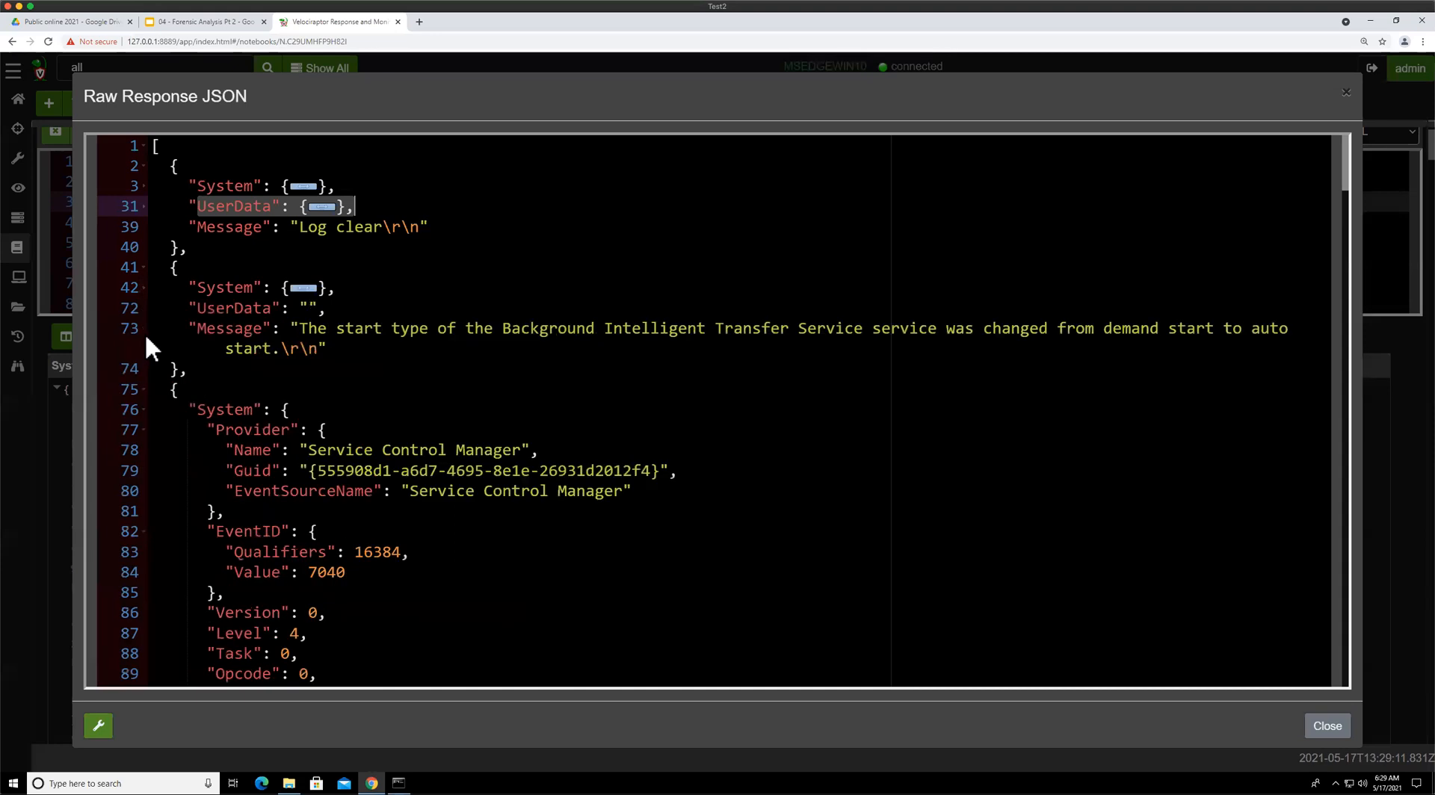
pyautogui.click(143, 411)
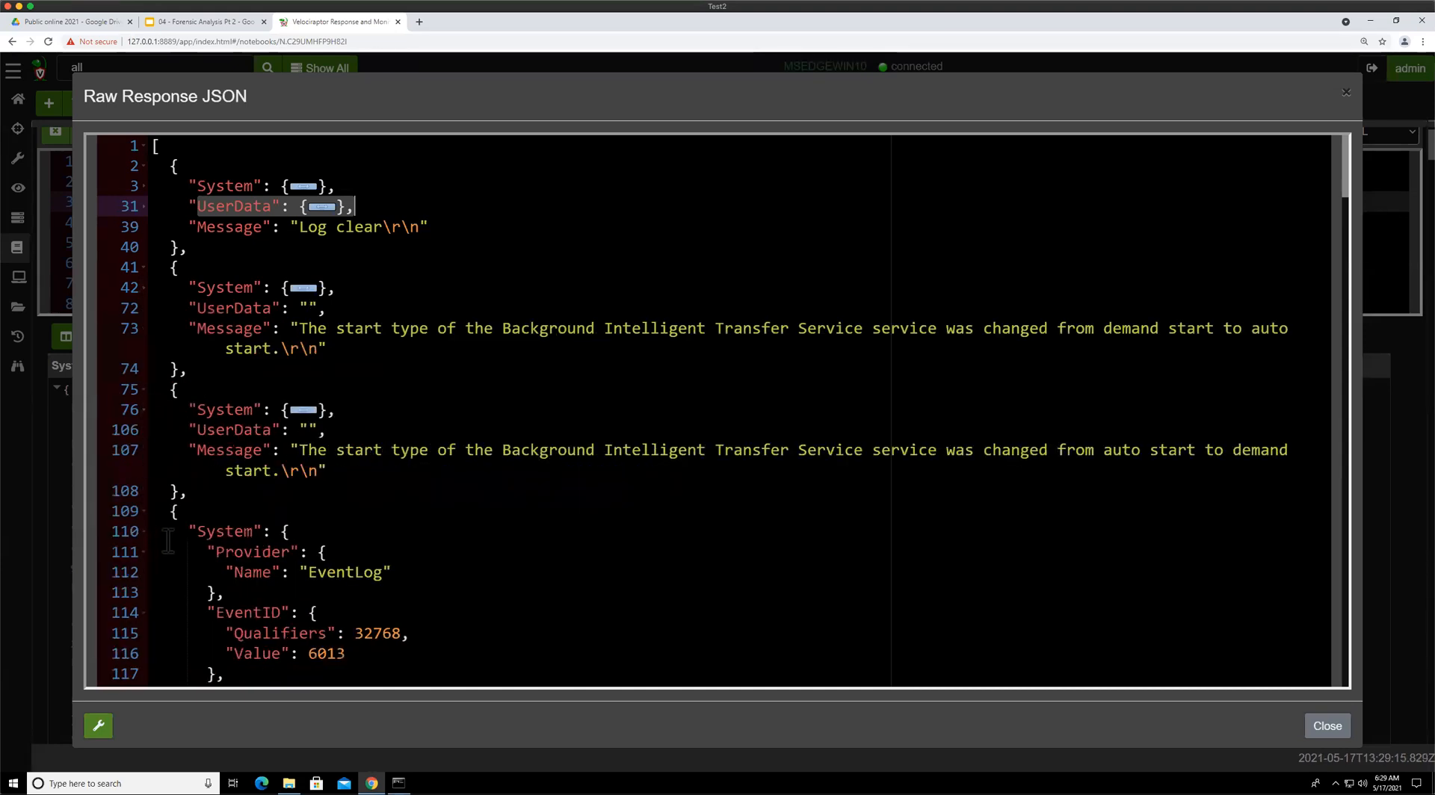
# Scroll through the raw JSON response to examine the remaining System log events
pyautogui.scroll(-15, 168, 540)
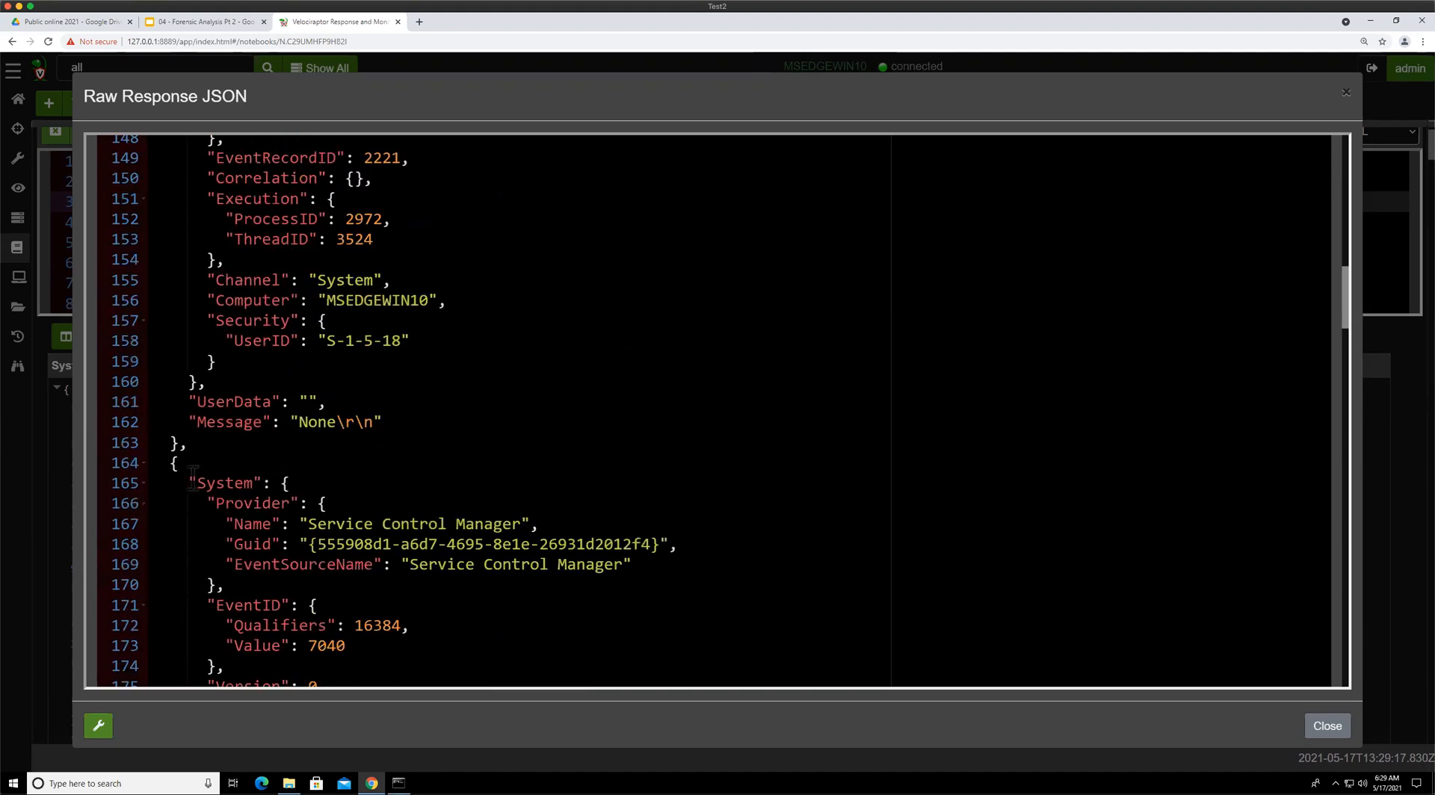
pyautogui.scroll(-3, 191, 485)
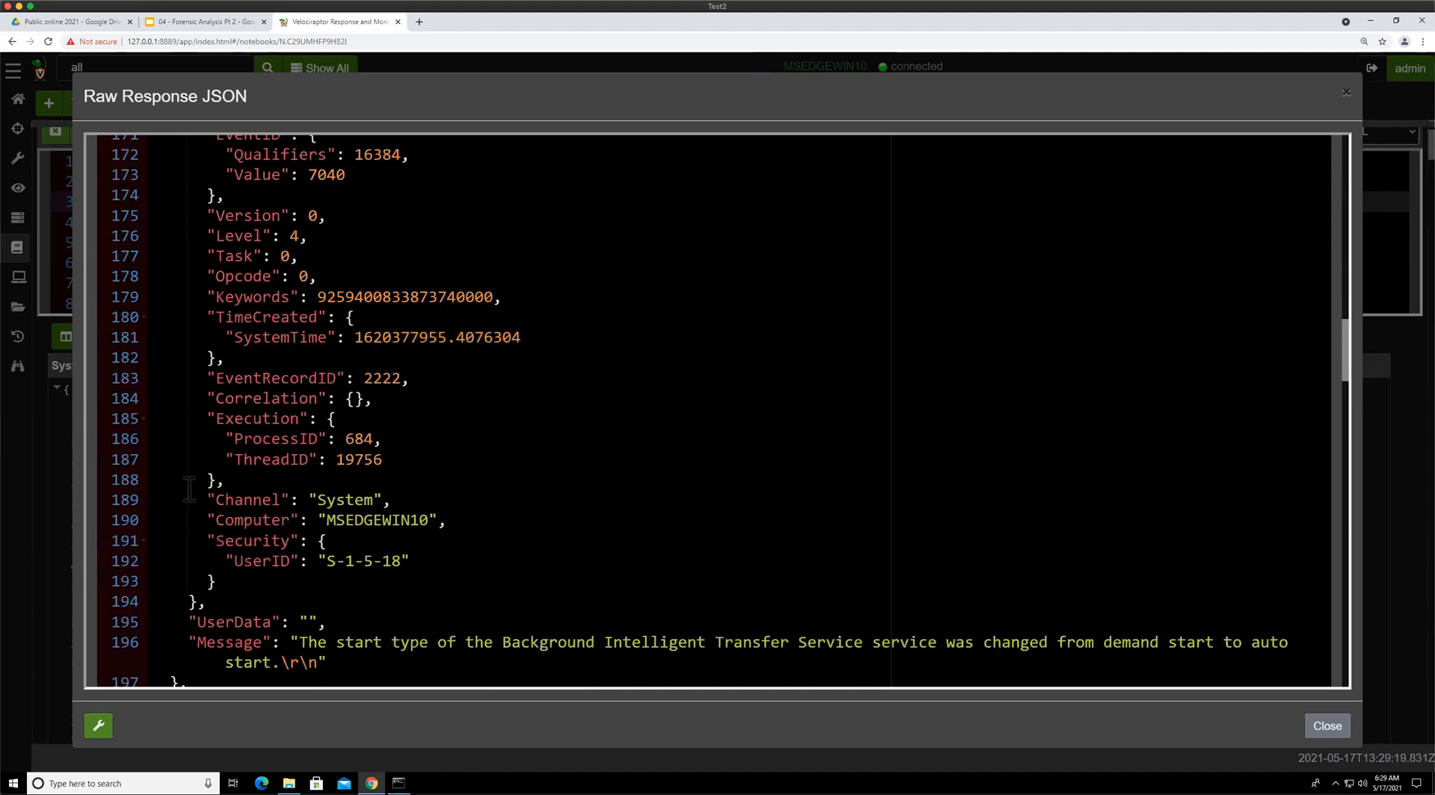
pyautogui.scroll(-5, 190, 490)
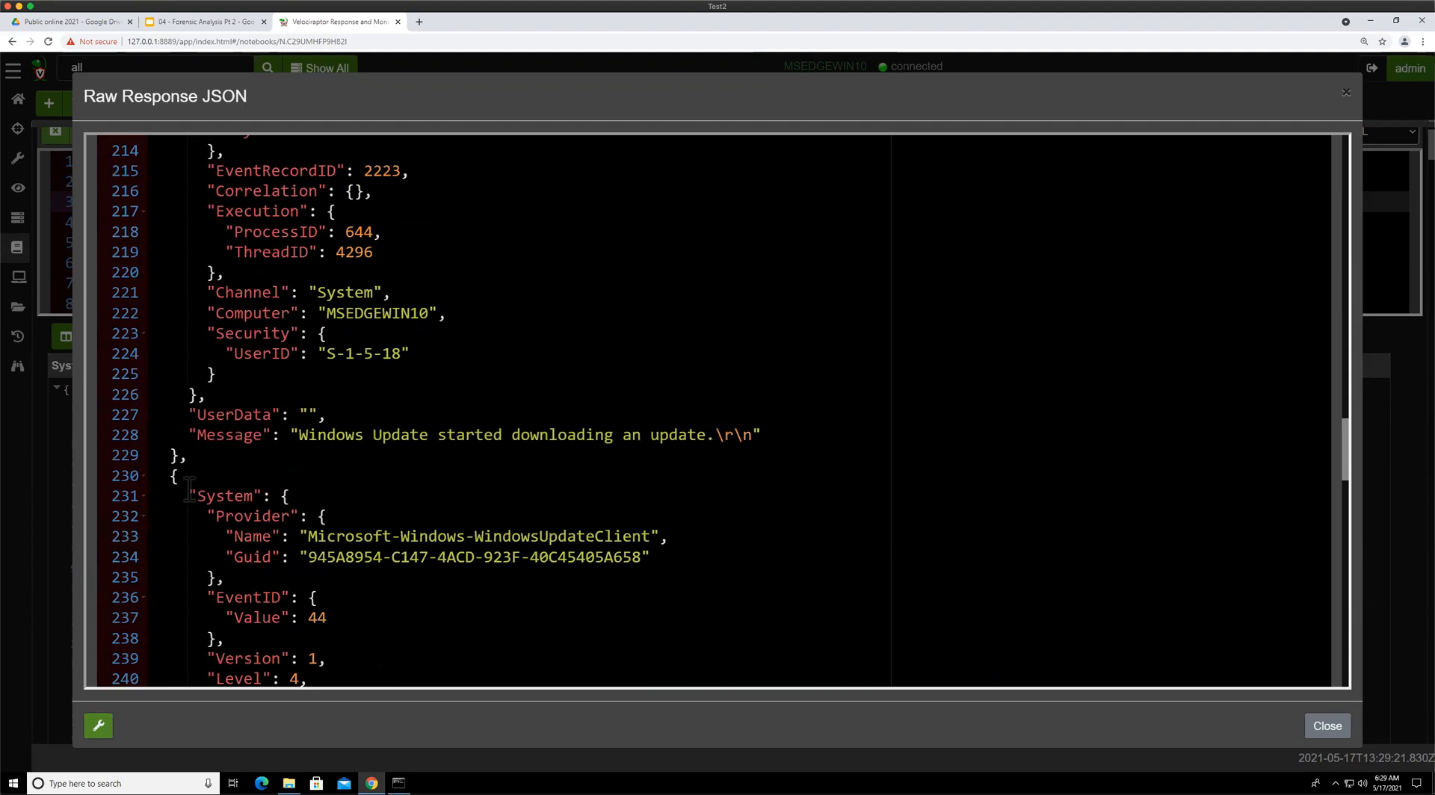
pyautogui.scroll(-3, 190, 489)
pyautogui.scroll(-1, 190, 490)
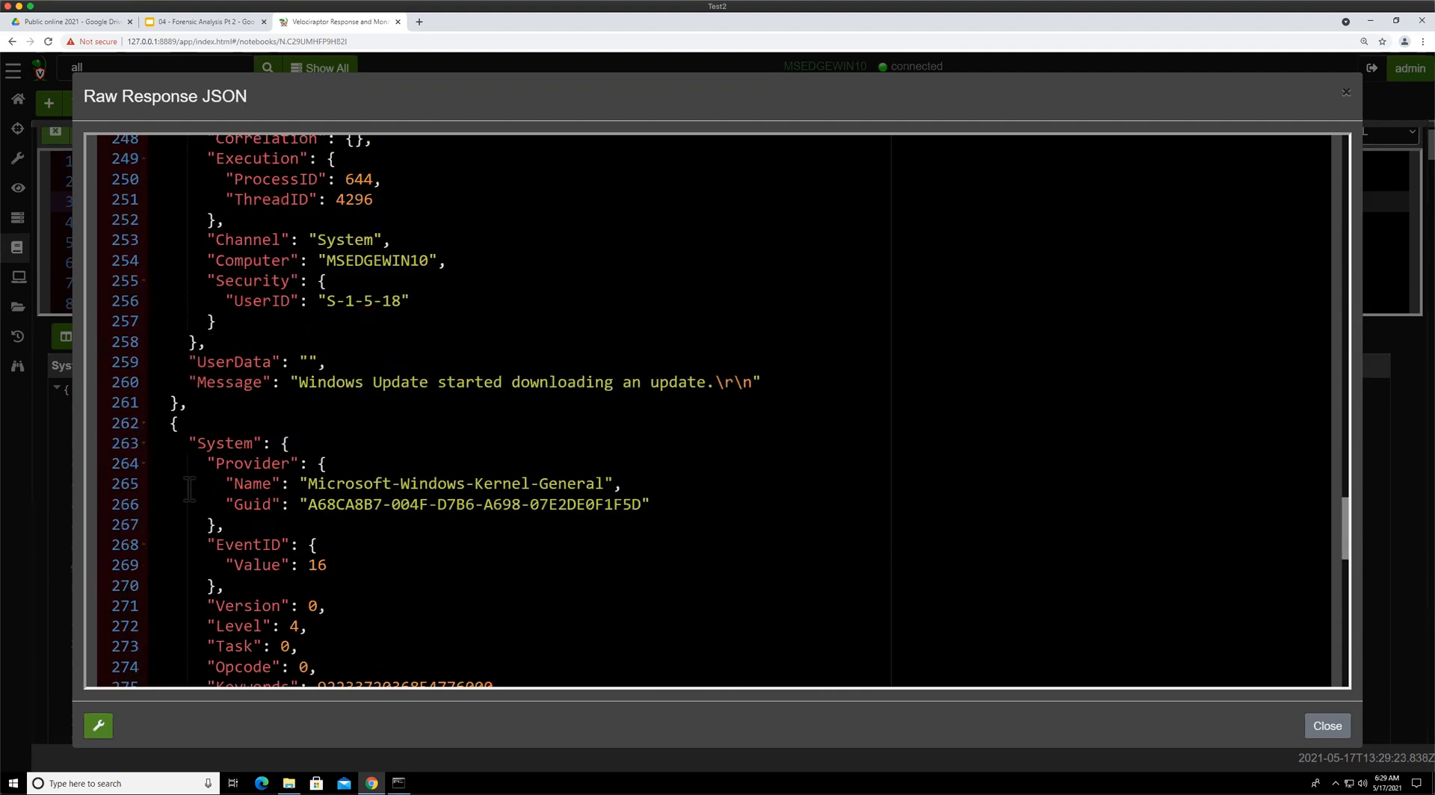
pyautogui.scroll(-4, 190, 490)
pyautogui.scroll(-3, 190, 489)
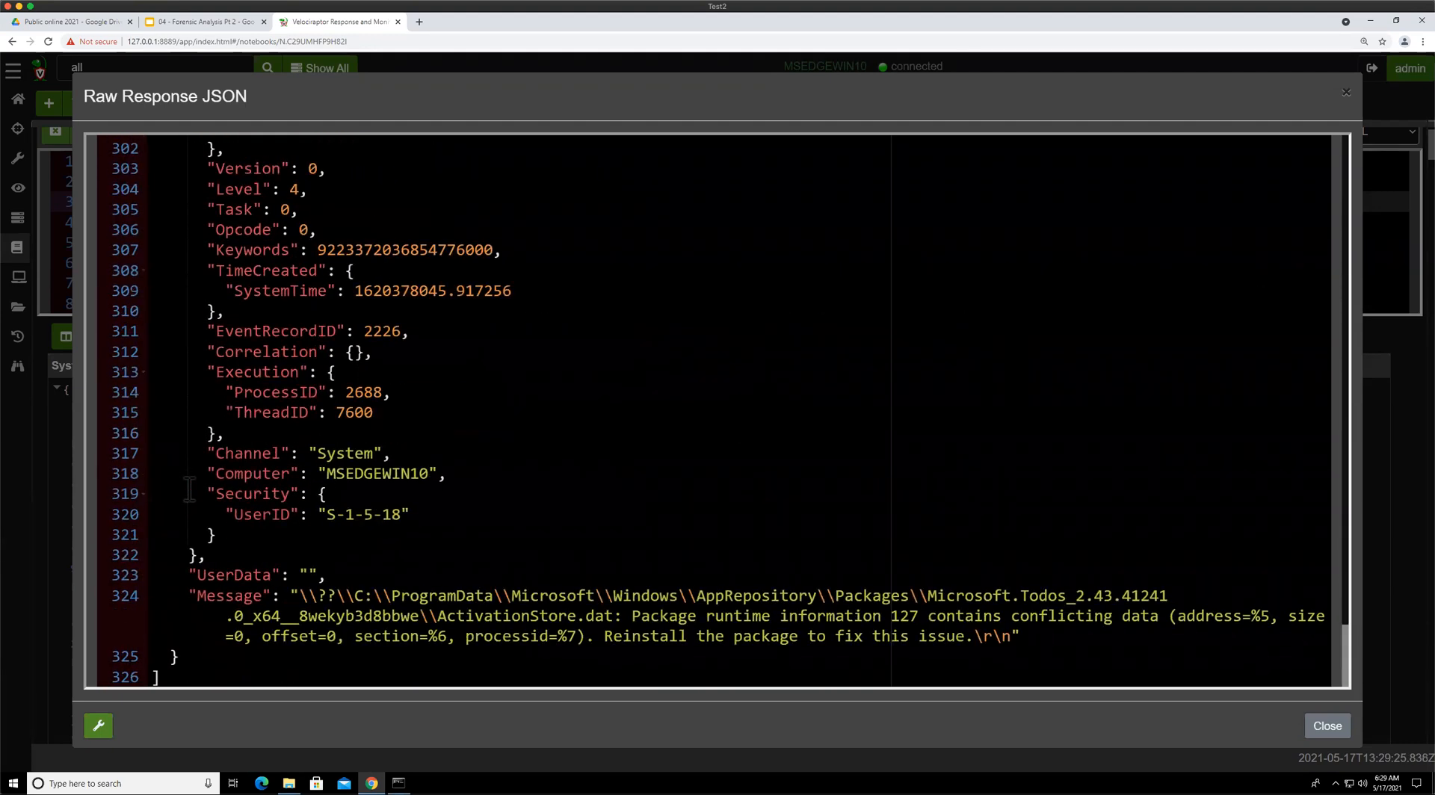
pyautogui.scroll(20, 191, 490)
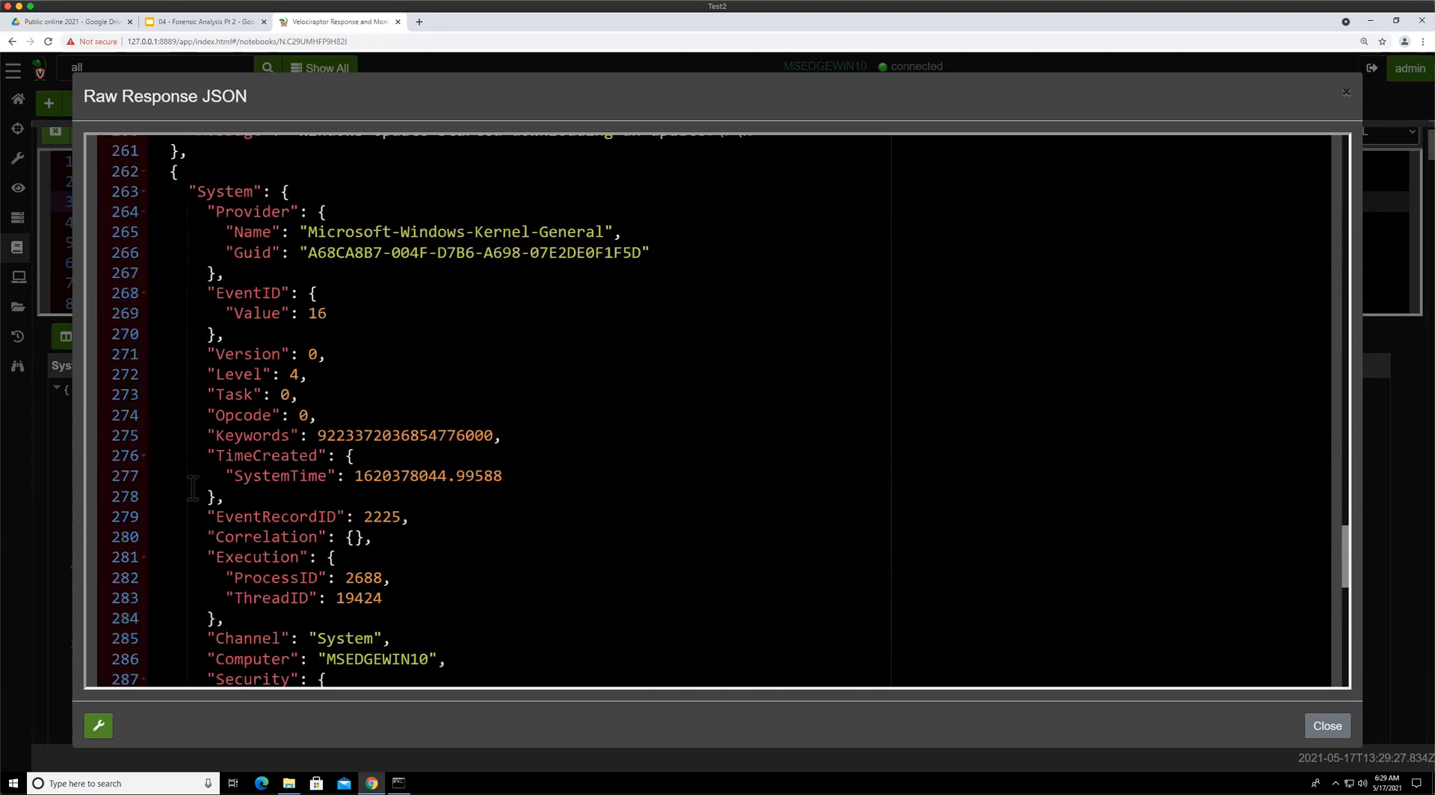
pyautogui.scroll(5, 212, 311)
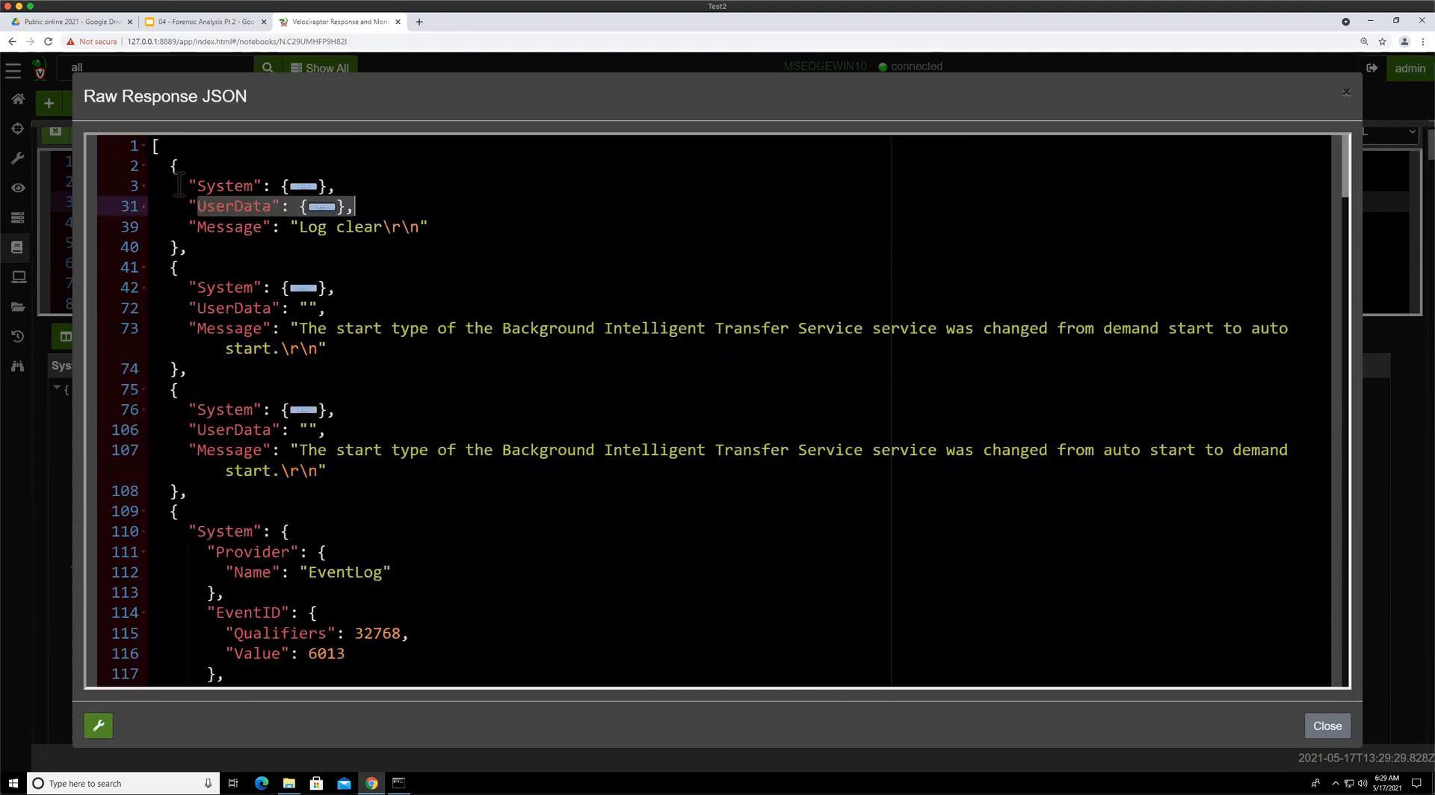
# Toggle the first event's System and UserData sections in the raw JSON to inspect the log-clear details
pyautogui.click(146, 187)
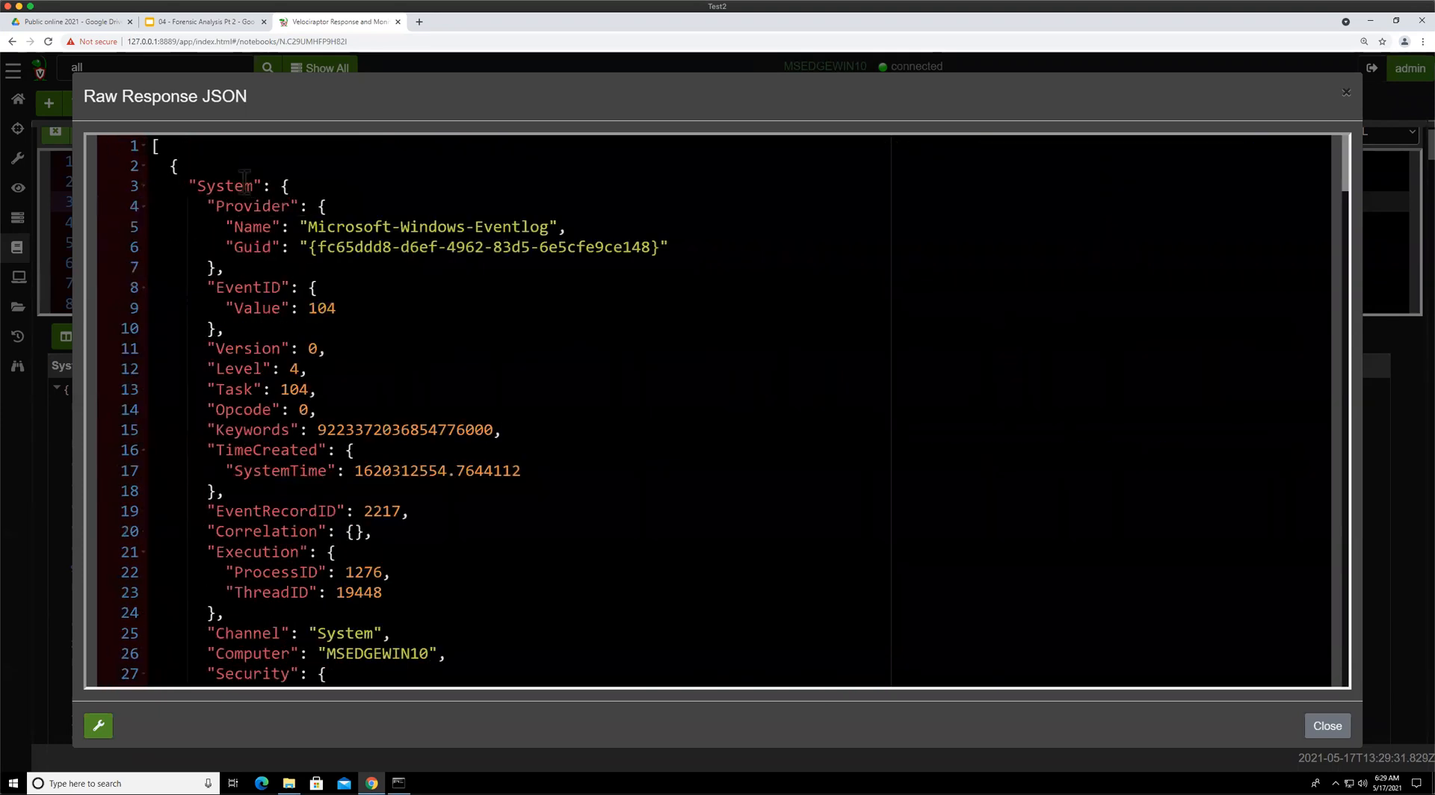
pyautogui.click(144, 186)
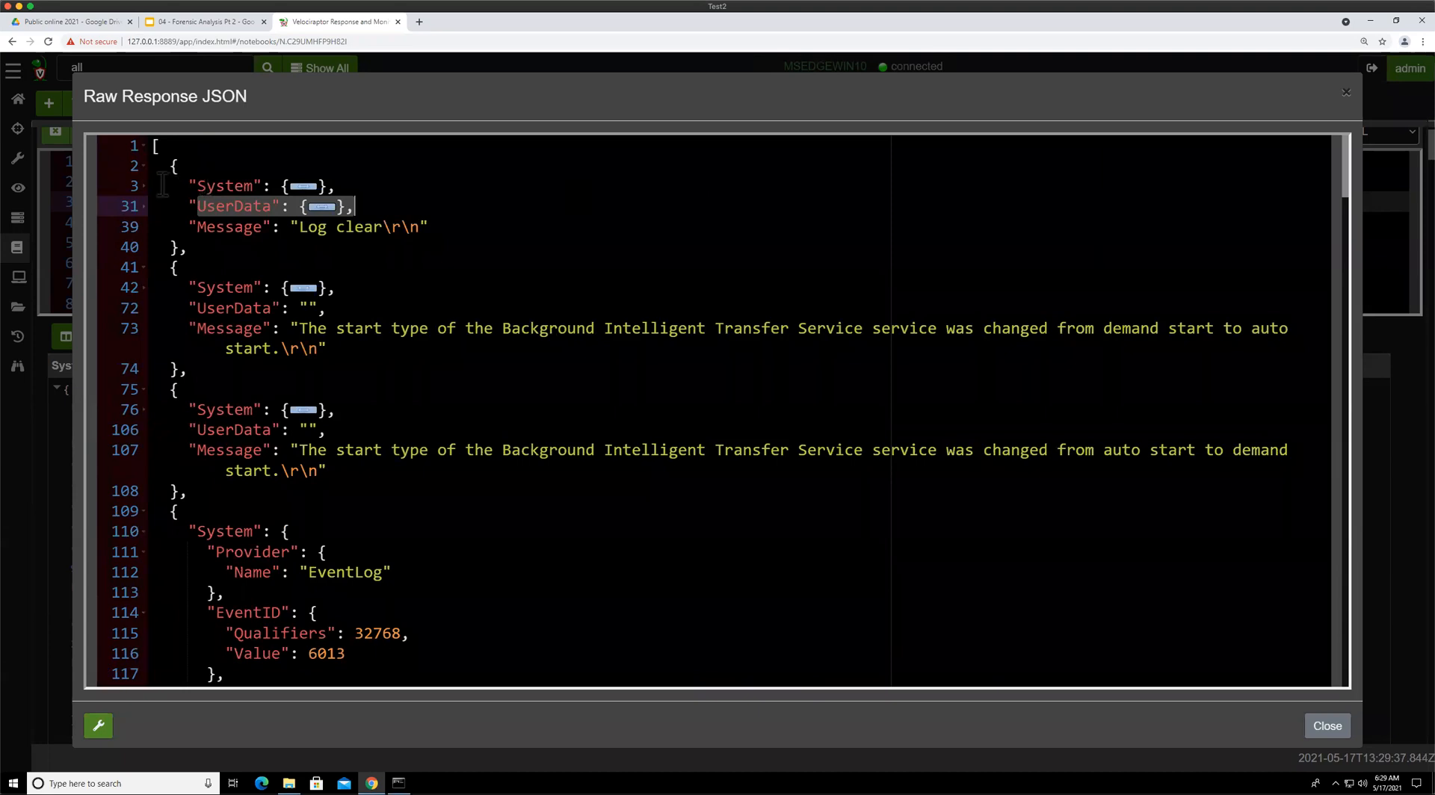
pyautogui.click(145, 187)
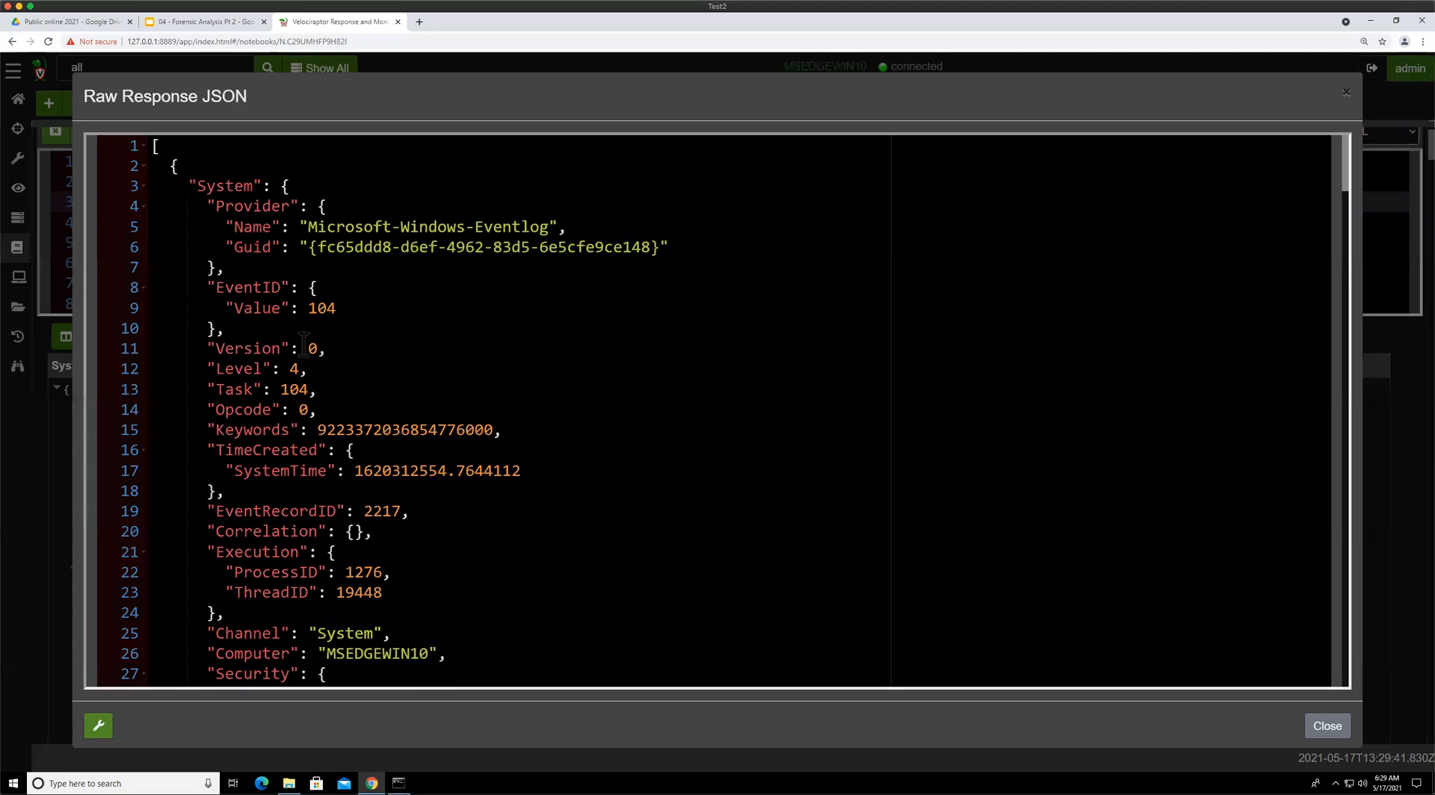
pyautogui.scroll(-6, 355, 447)
pyautogui.scroll(6, 354, 447)
pyautogui.click(202, 185)
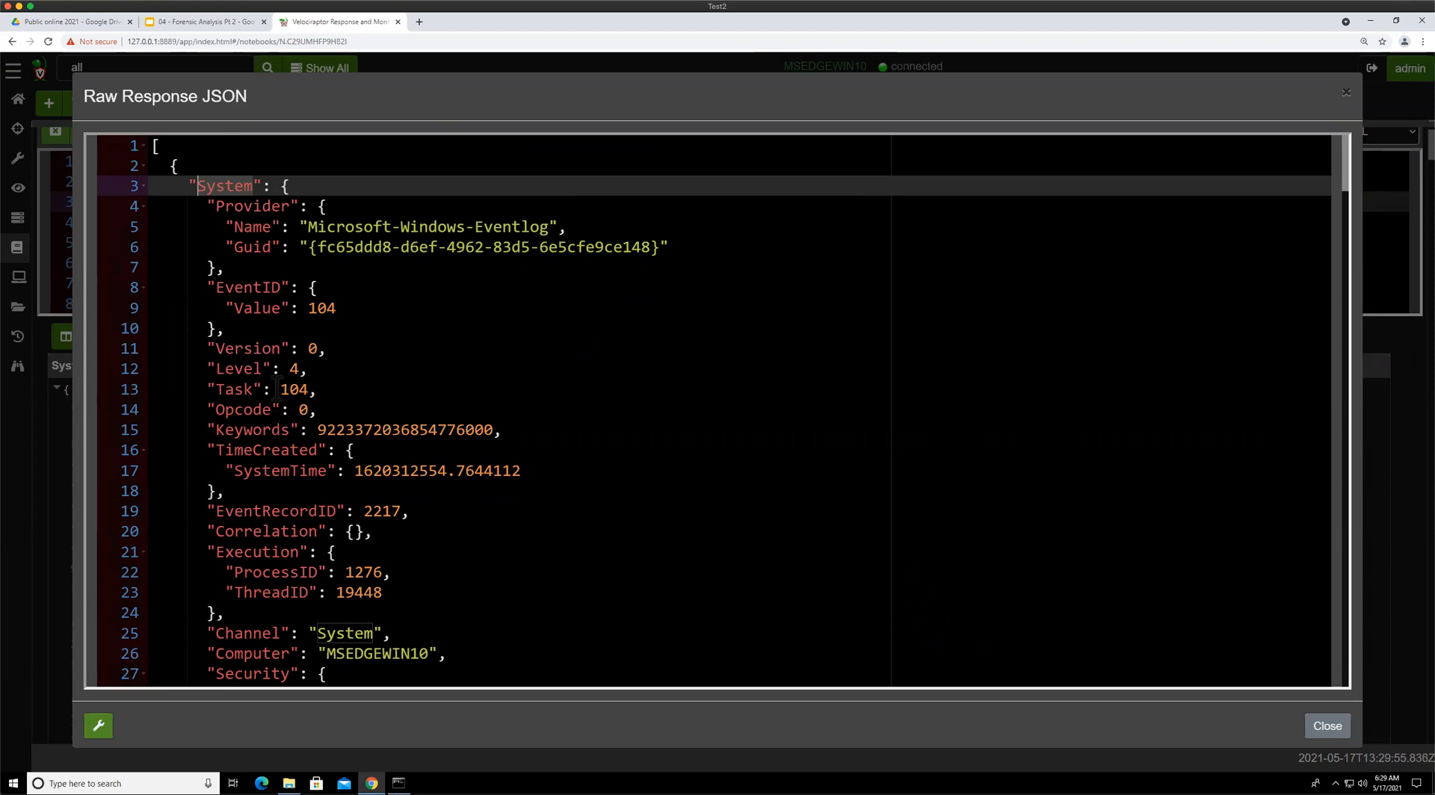
pyautogui.click(143, 186)
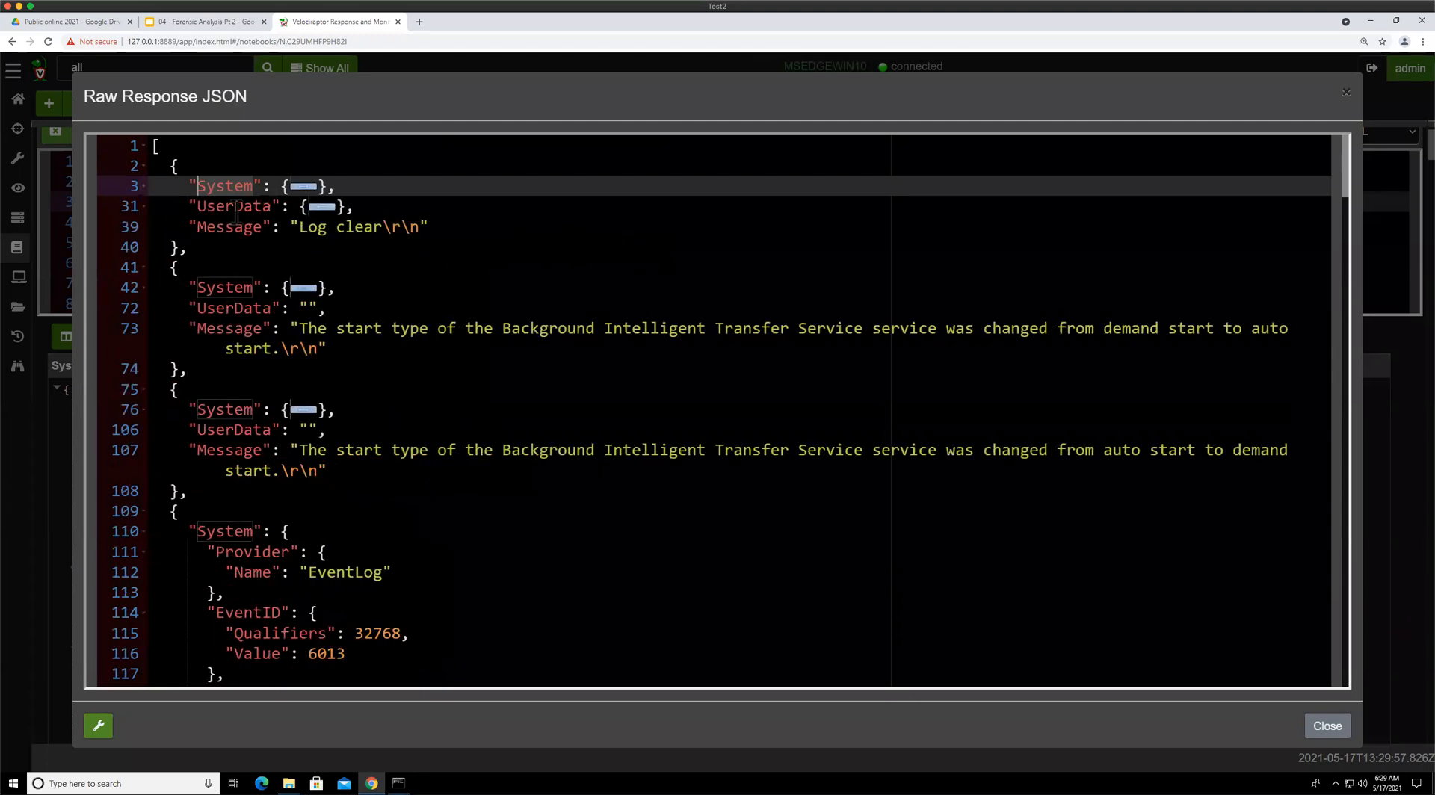
pyautogui.click(144, 210)
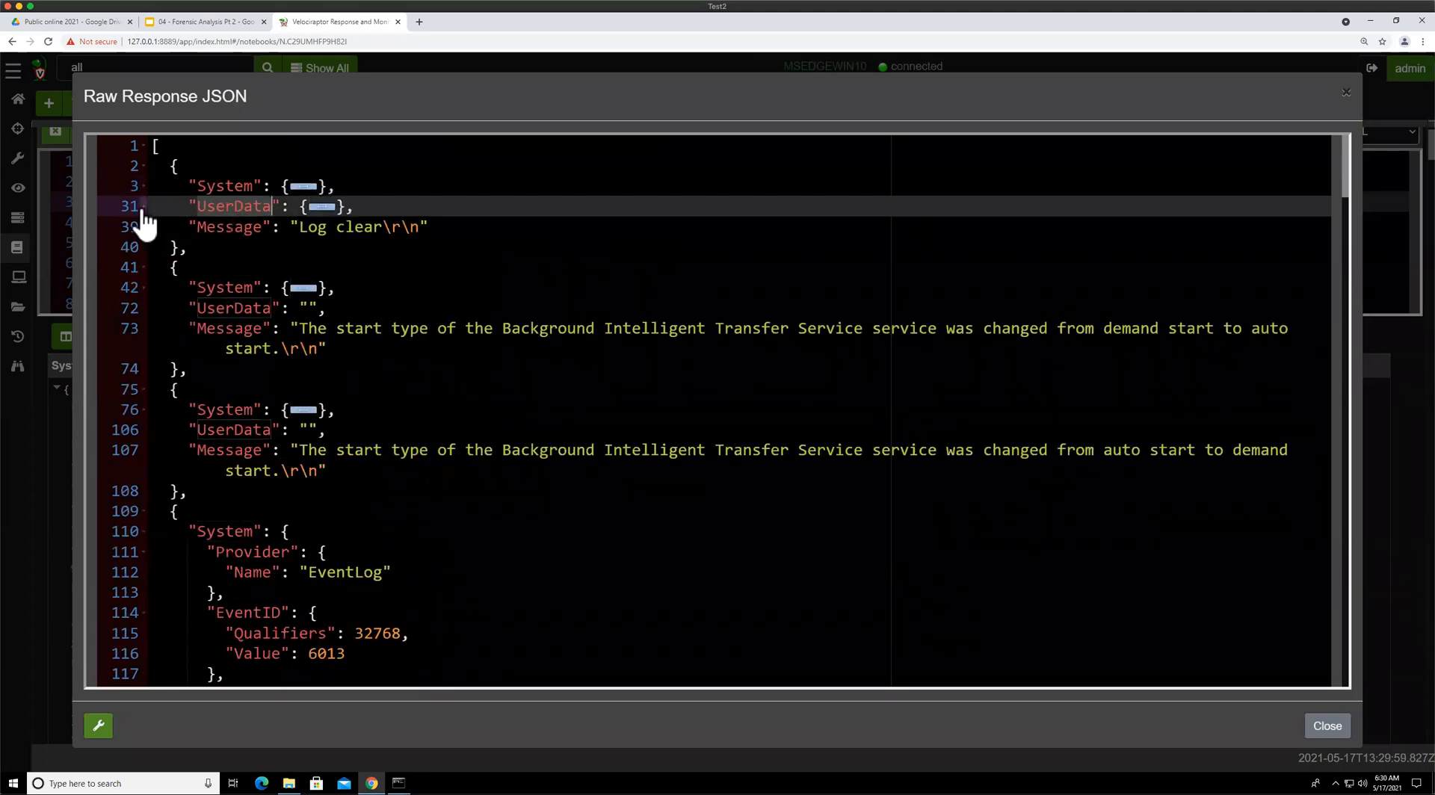
pyautogui.click(144, 207)
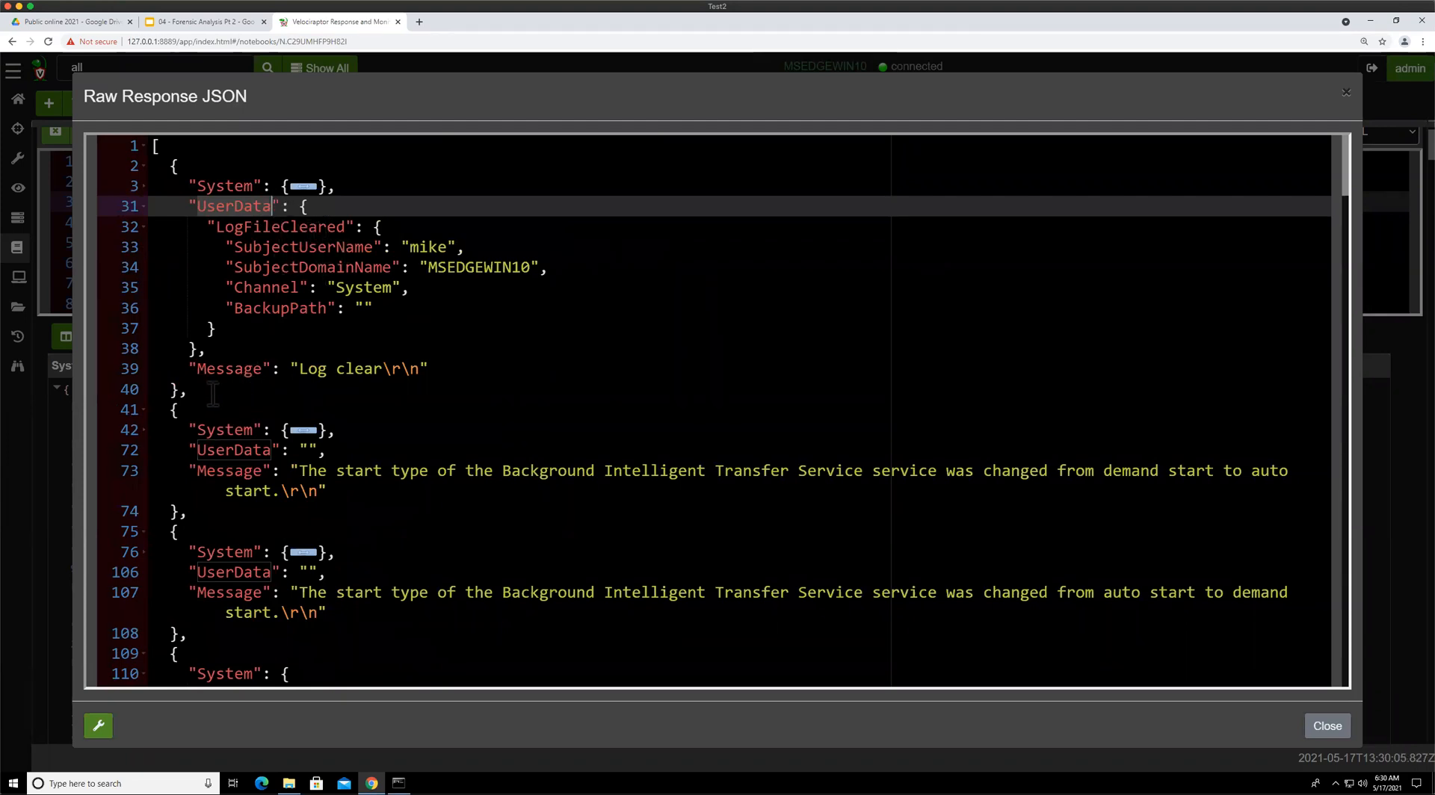
# Open the Event significant fields slide in the presentation, then return to the Velociraptor raw JSON view
pyautogui.click(181, 18)
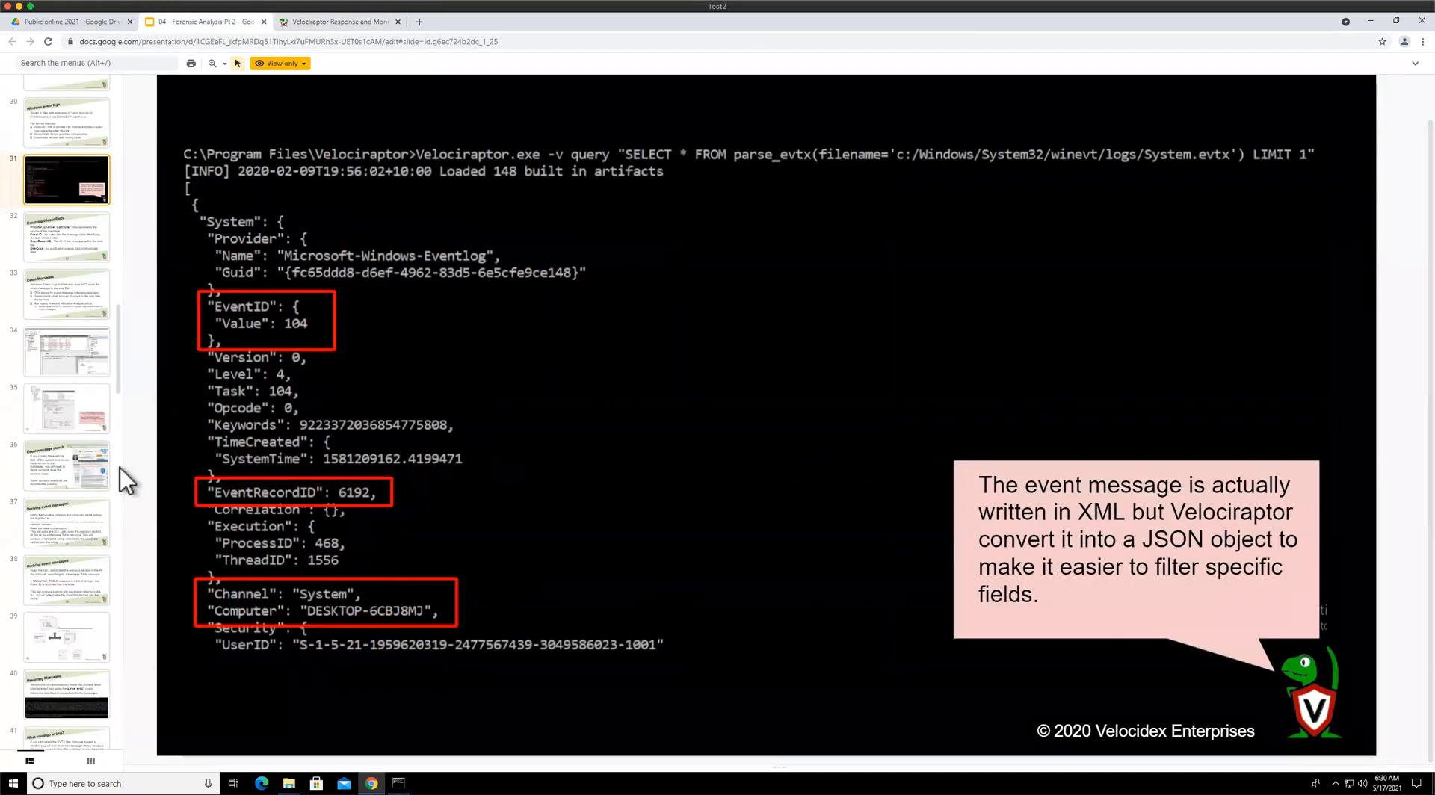
pyautogui.click(66, 241)
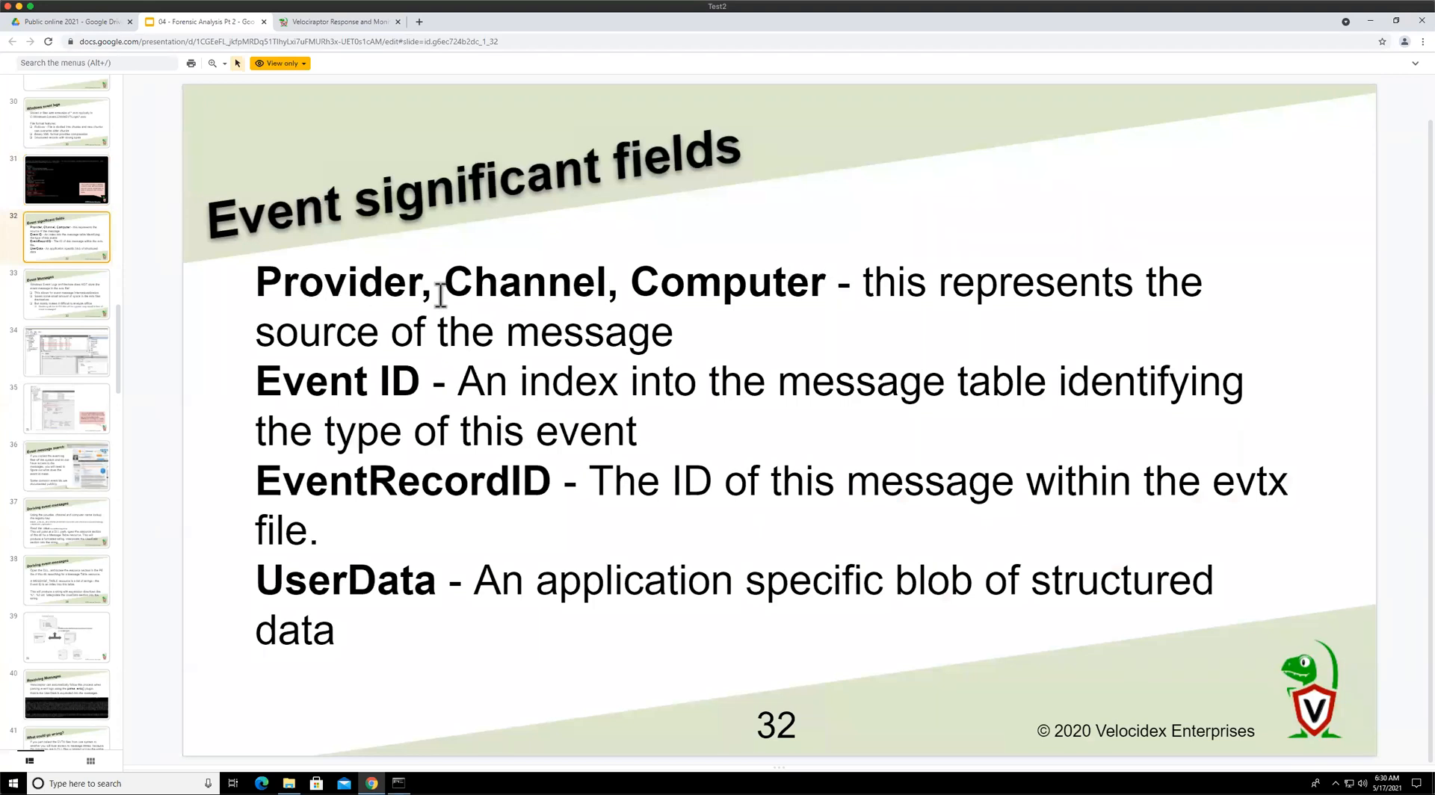
pyautogui.click(316, 25)
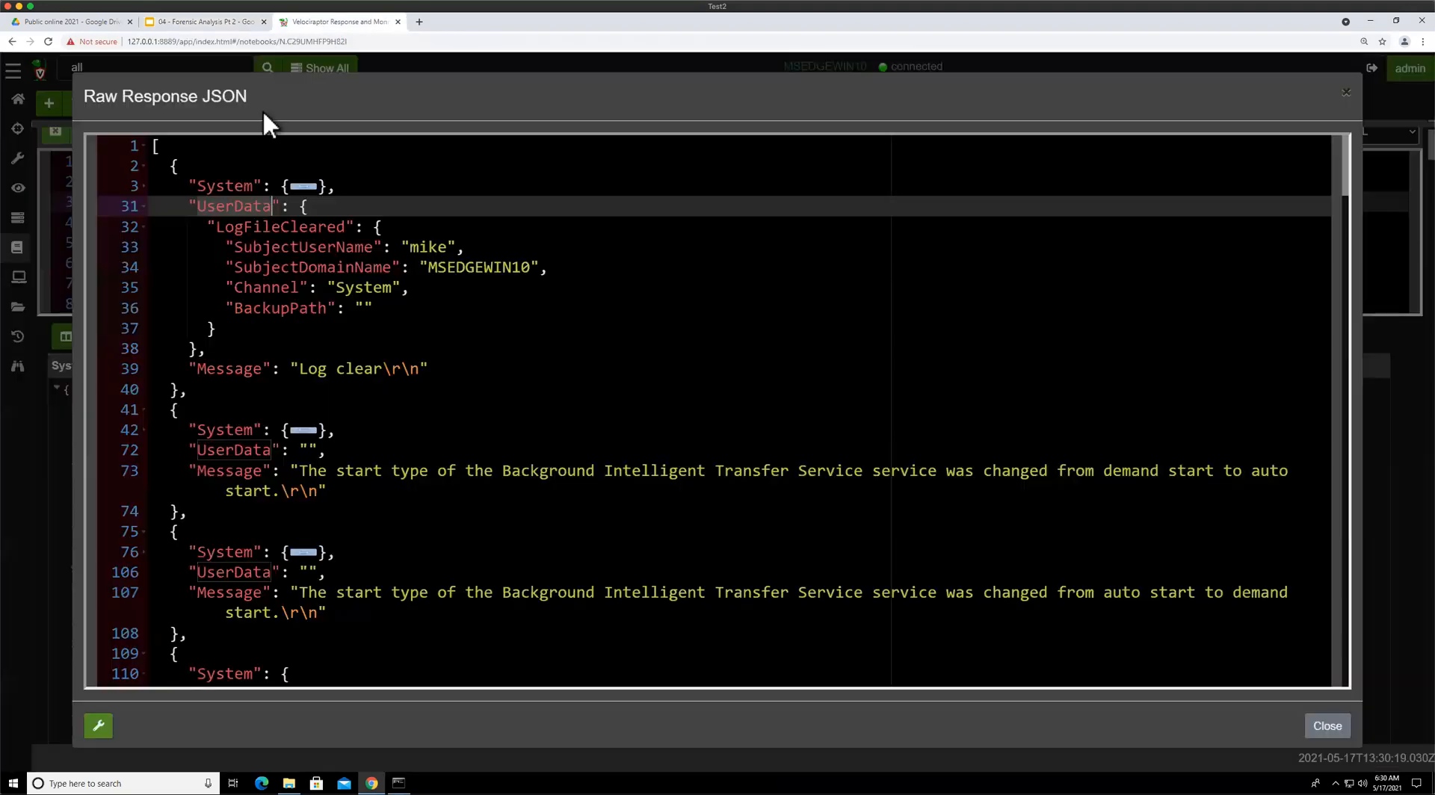
# Expand the first event's System section and highlight its Provider Guid, EventID and SystemTime fields
pyautogui.click(143, 186)
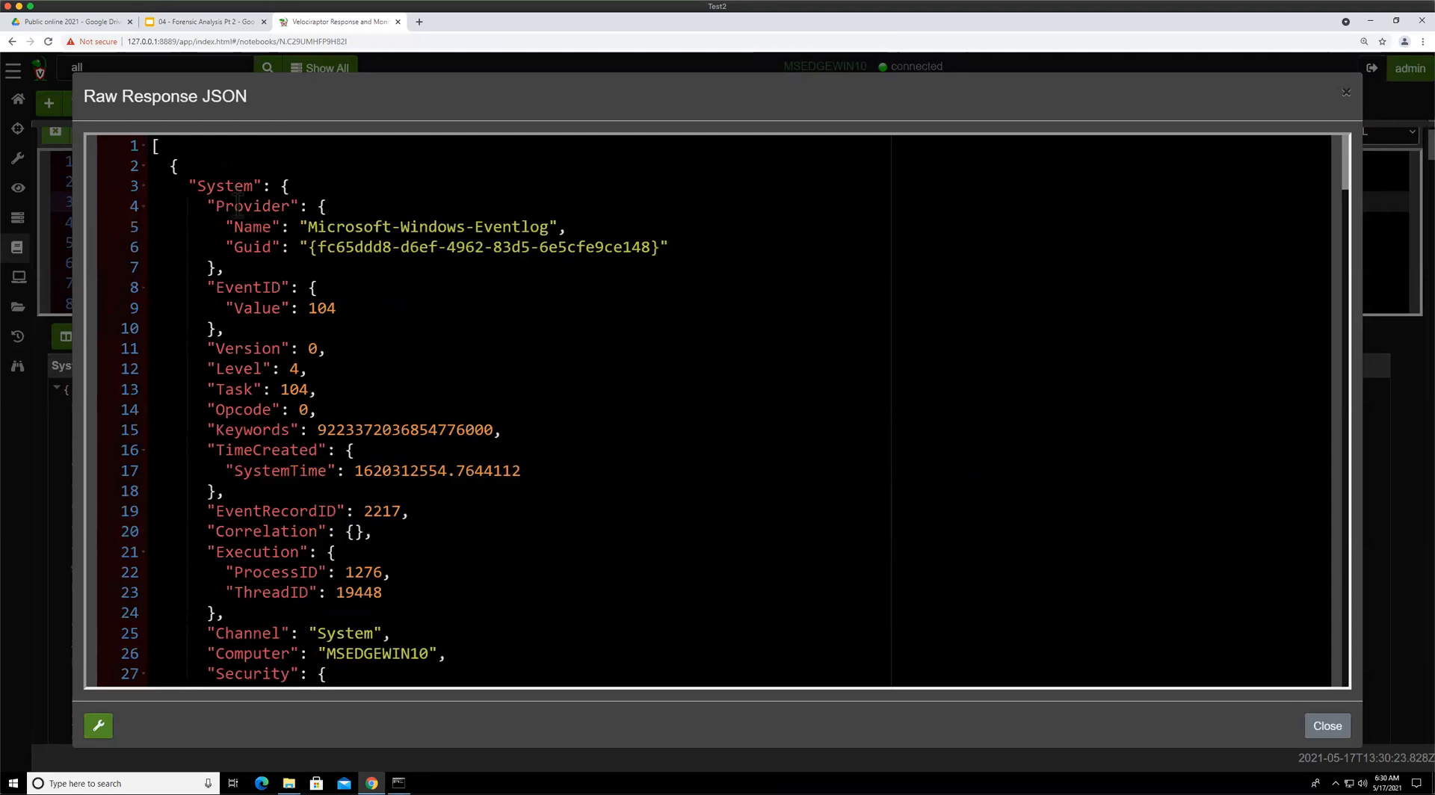
pyautogui.doubleClick(238, 205)
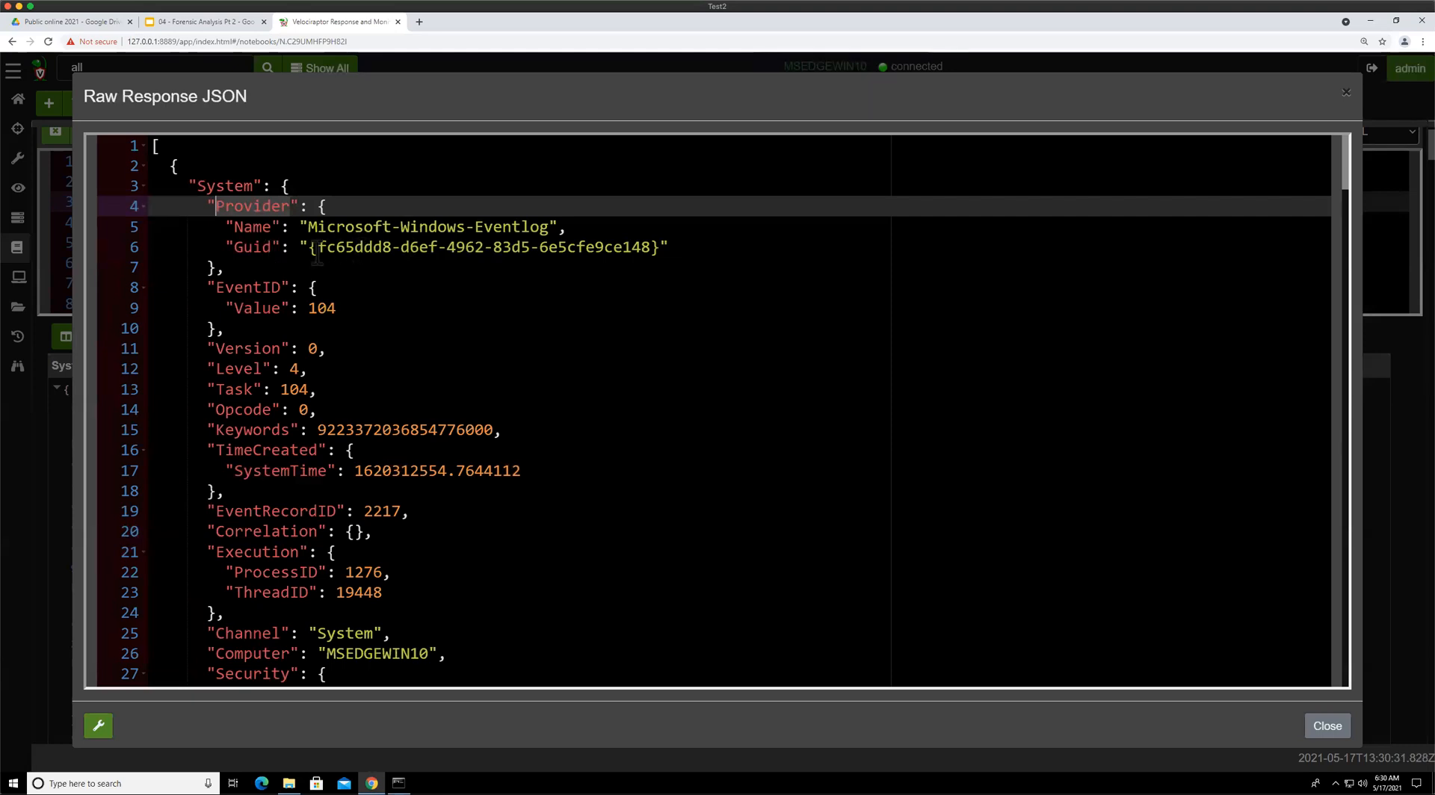
pyautogui.moveTo(311, 248); pyautogui.dragTo(660, 248)
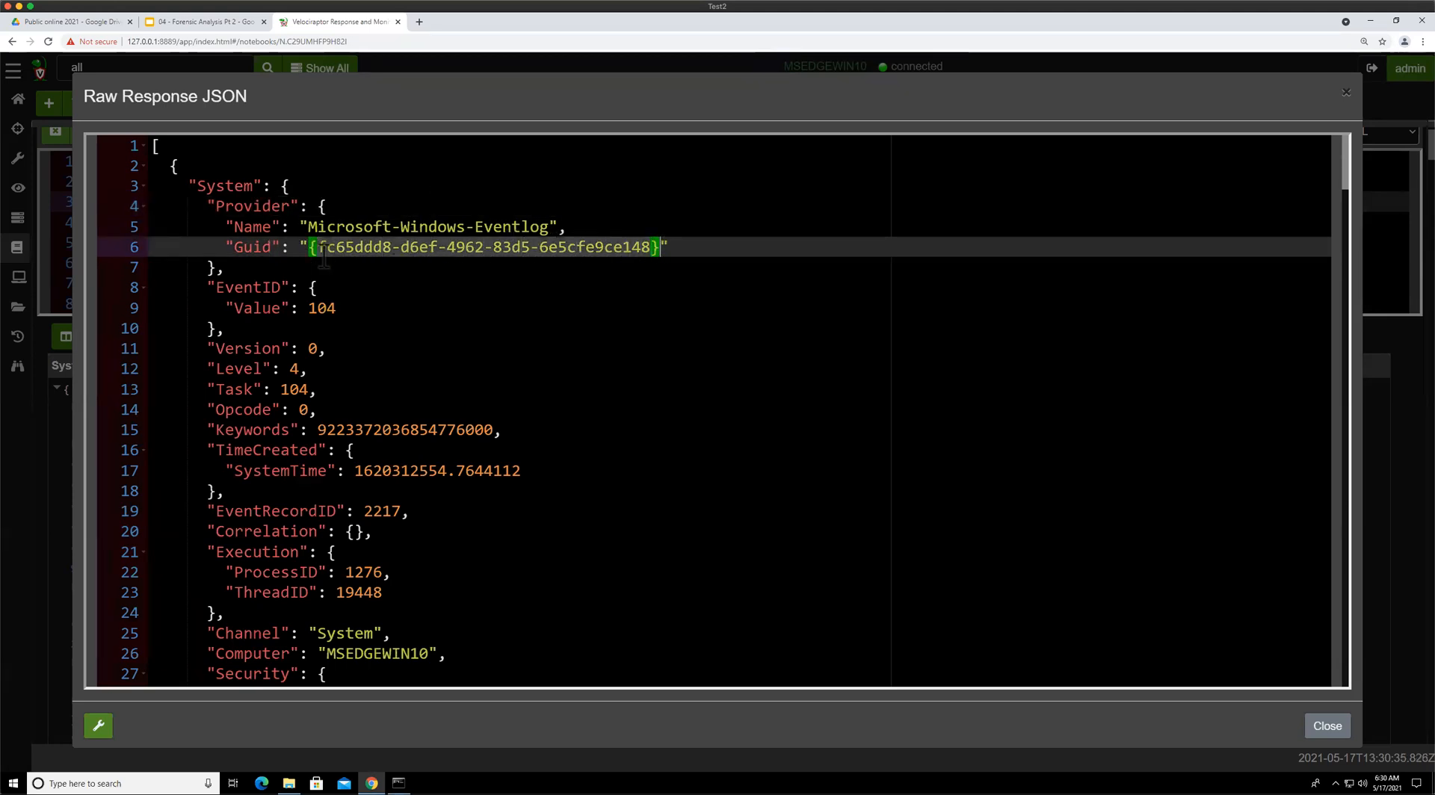
pyautogui.click(322, 250)
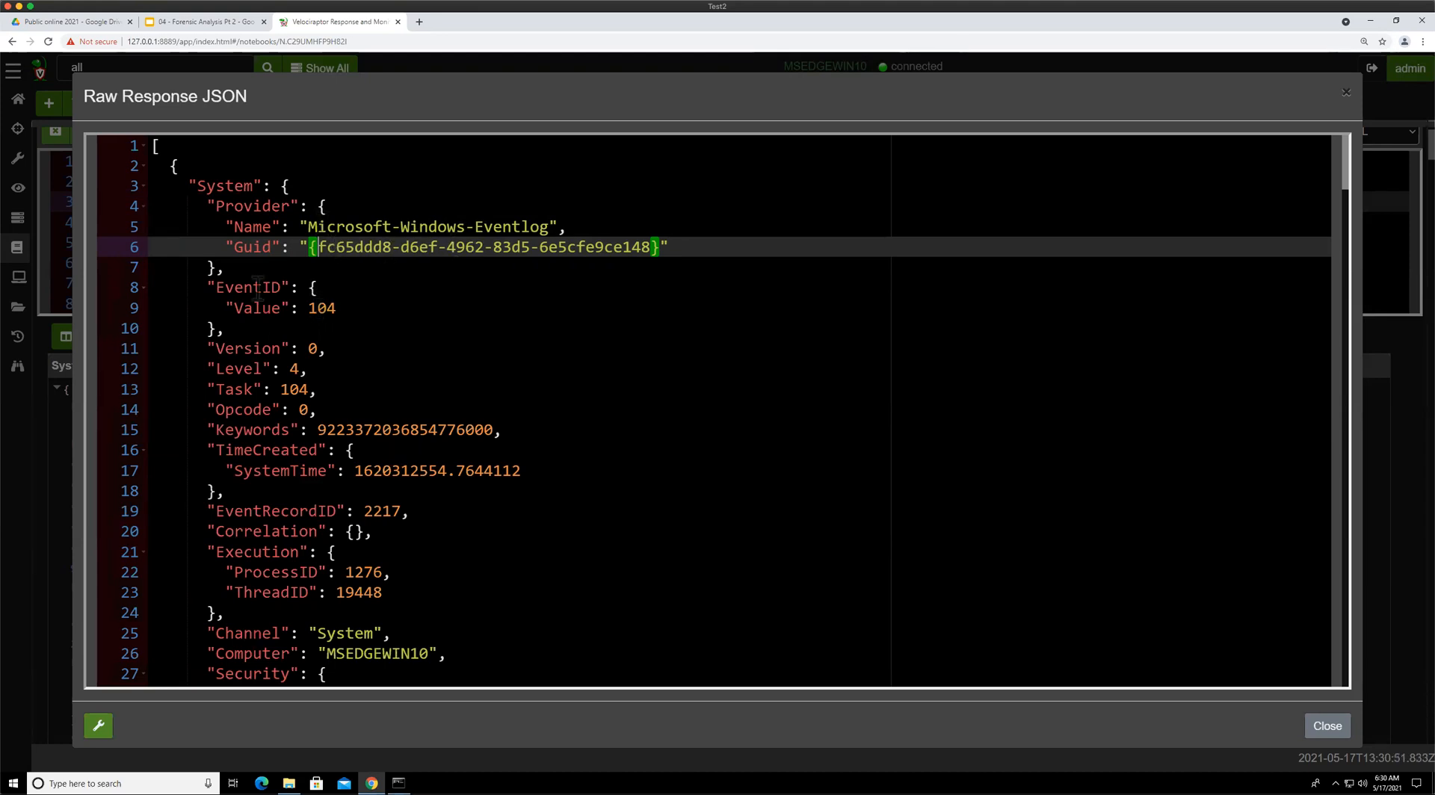
pyautogui.click(219, 290)
pyautogui.keyDown('shift'); pyautogui.click(362, 328); pyautogui.keyUp('shift')
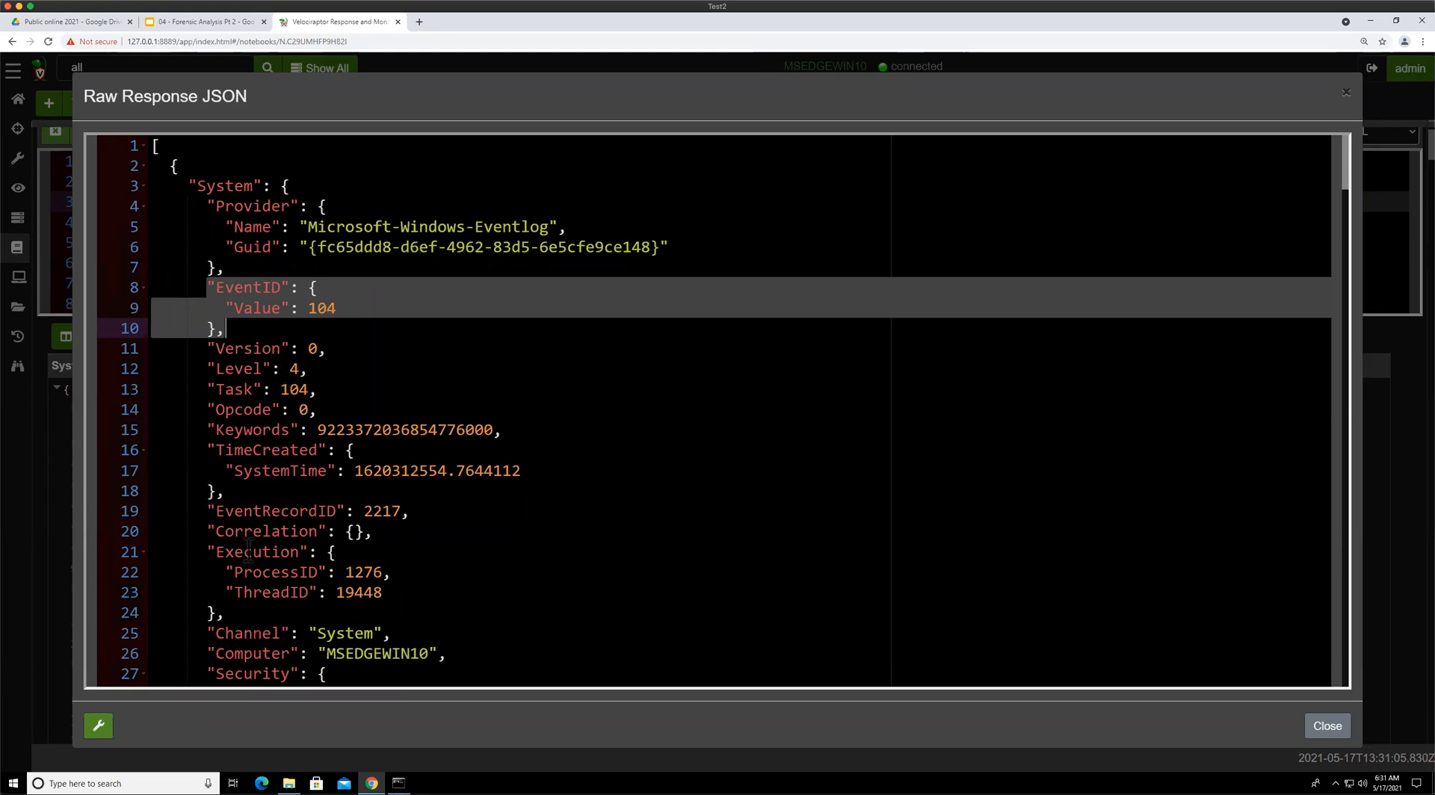
pyautogui.moveTo(216, 450); pyautogui.dragTo(466, 471)
pyautogui.moveTo(355, 471); pyautogui.dragTo(521, 471)
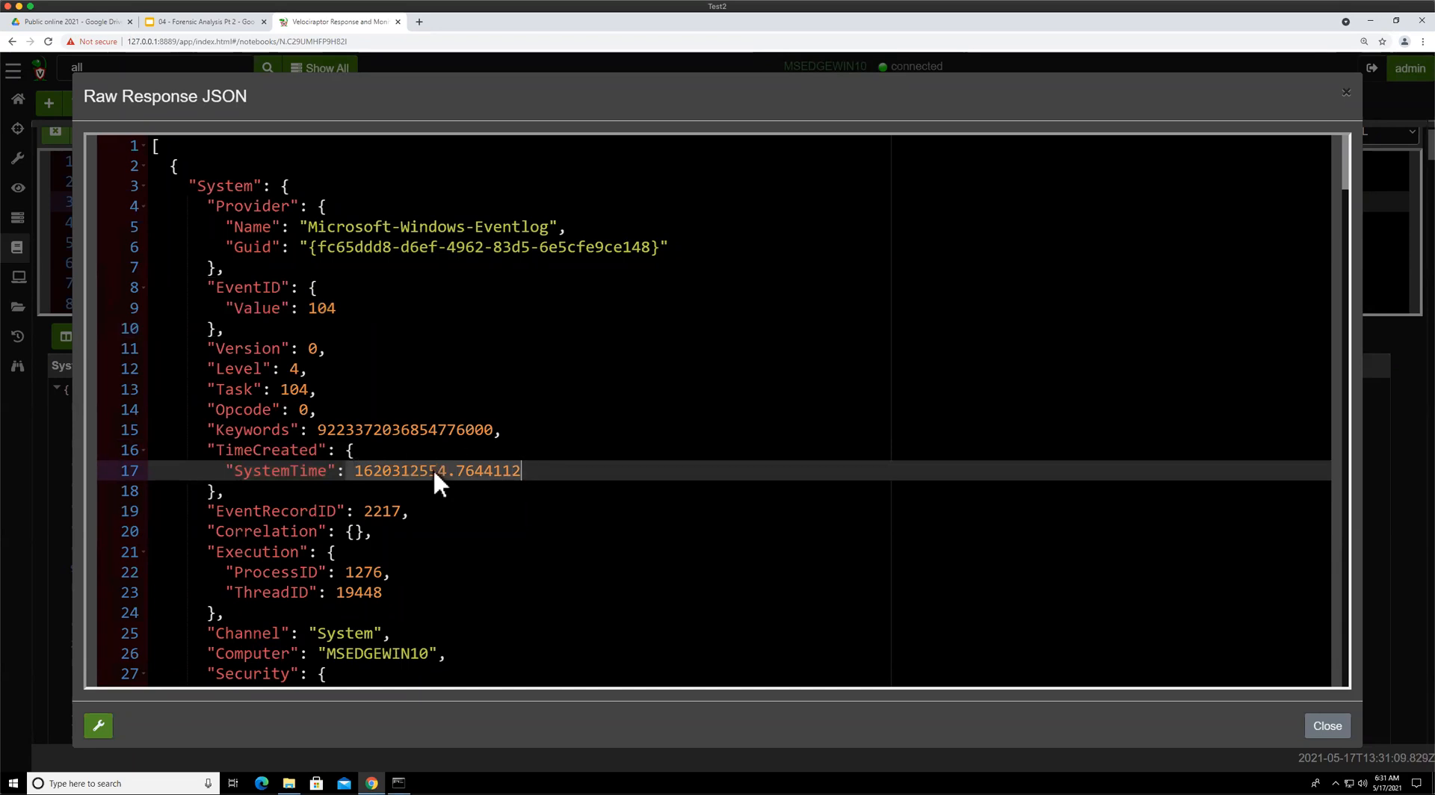
# Highlight the first event's EventRecordID, Channel and Computer fields, then switch back to the presentation slide
pyautogui.scroll(-3, 434, 472)
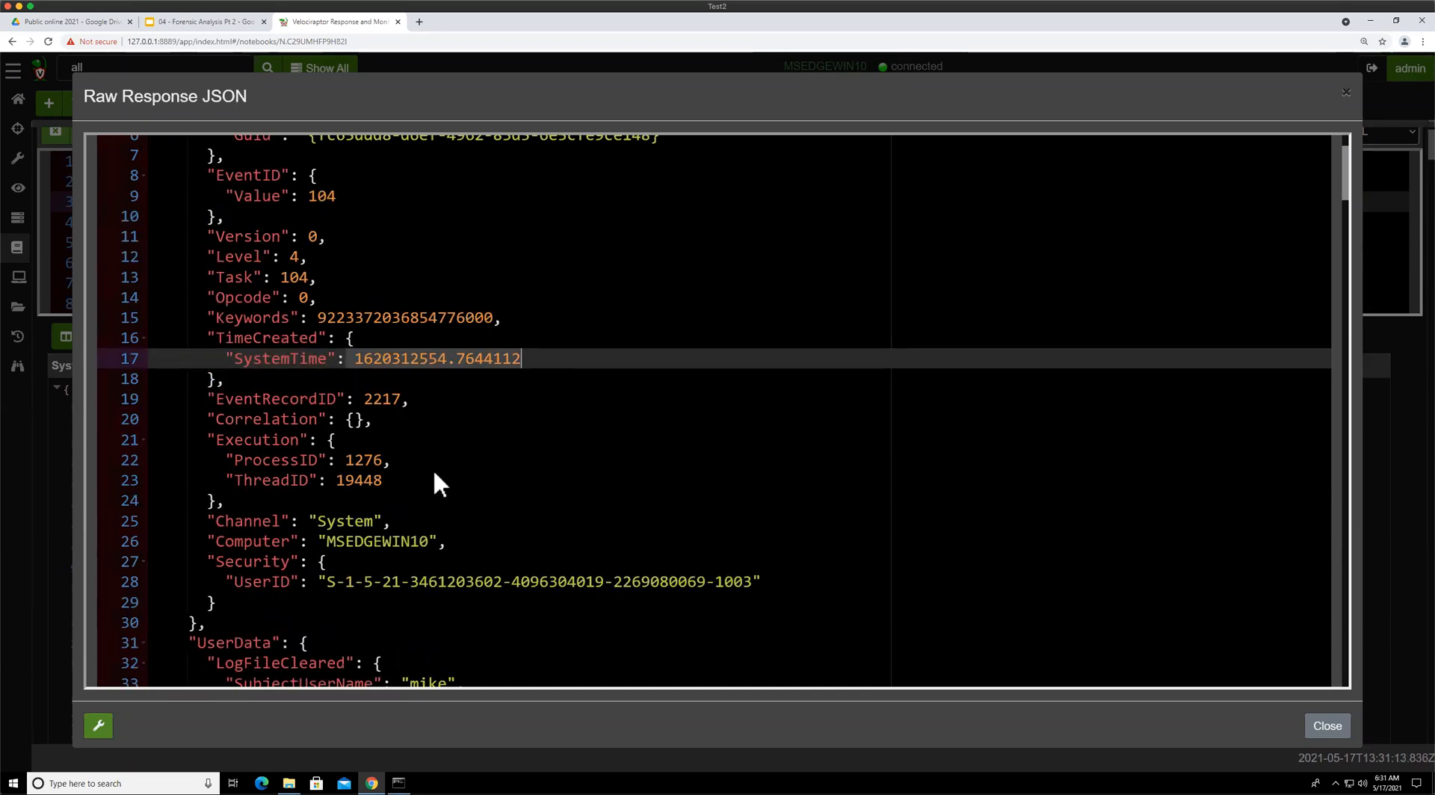
pyautogui.click(253, 401)
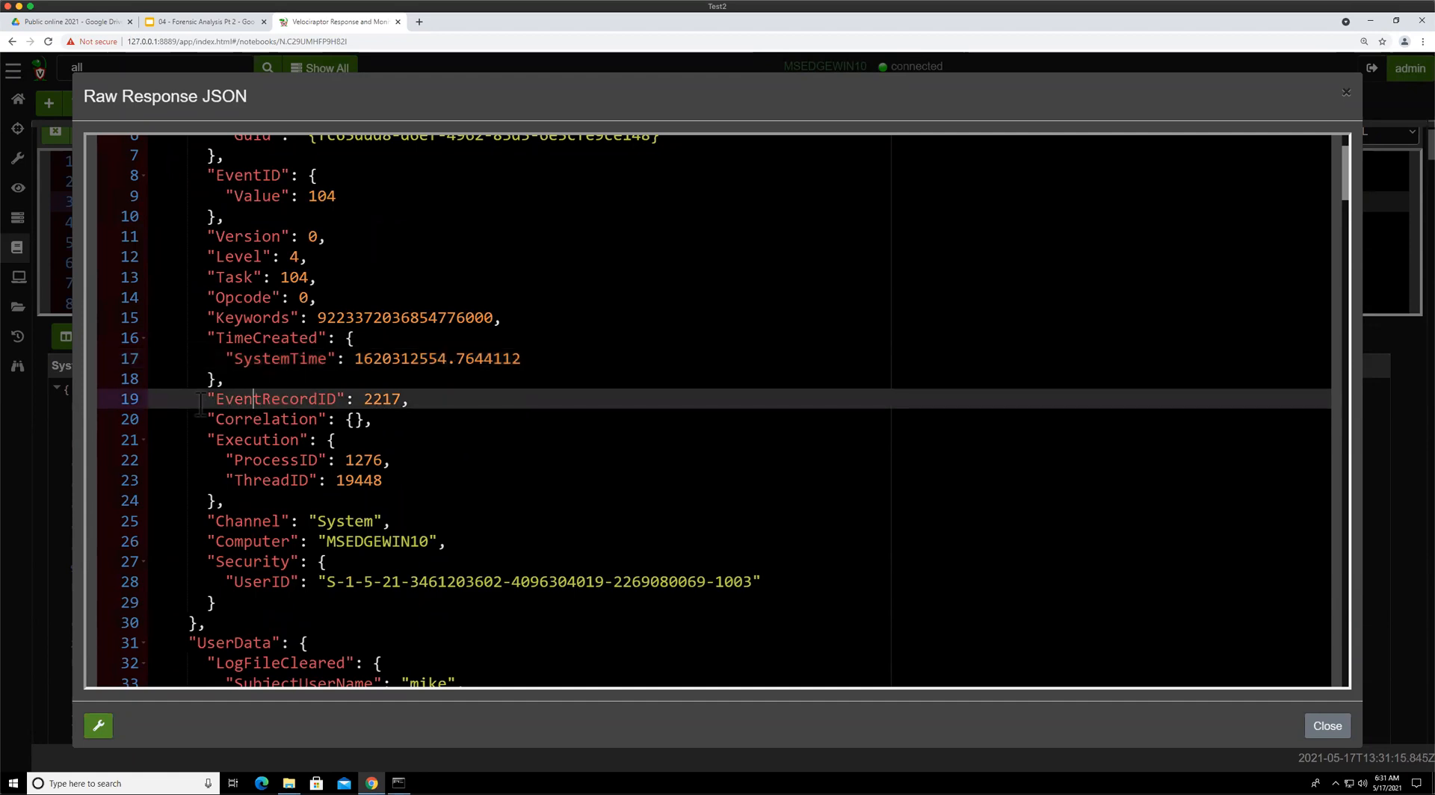
pyautogui.moveTo(199, 400); pyautogui.dragTo(453, 400)
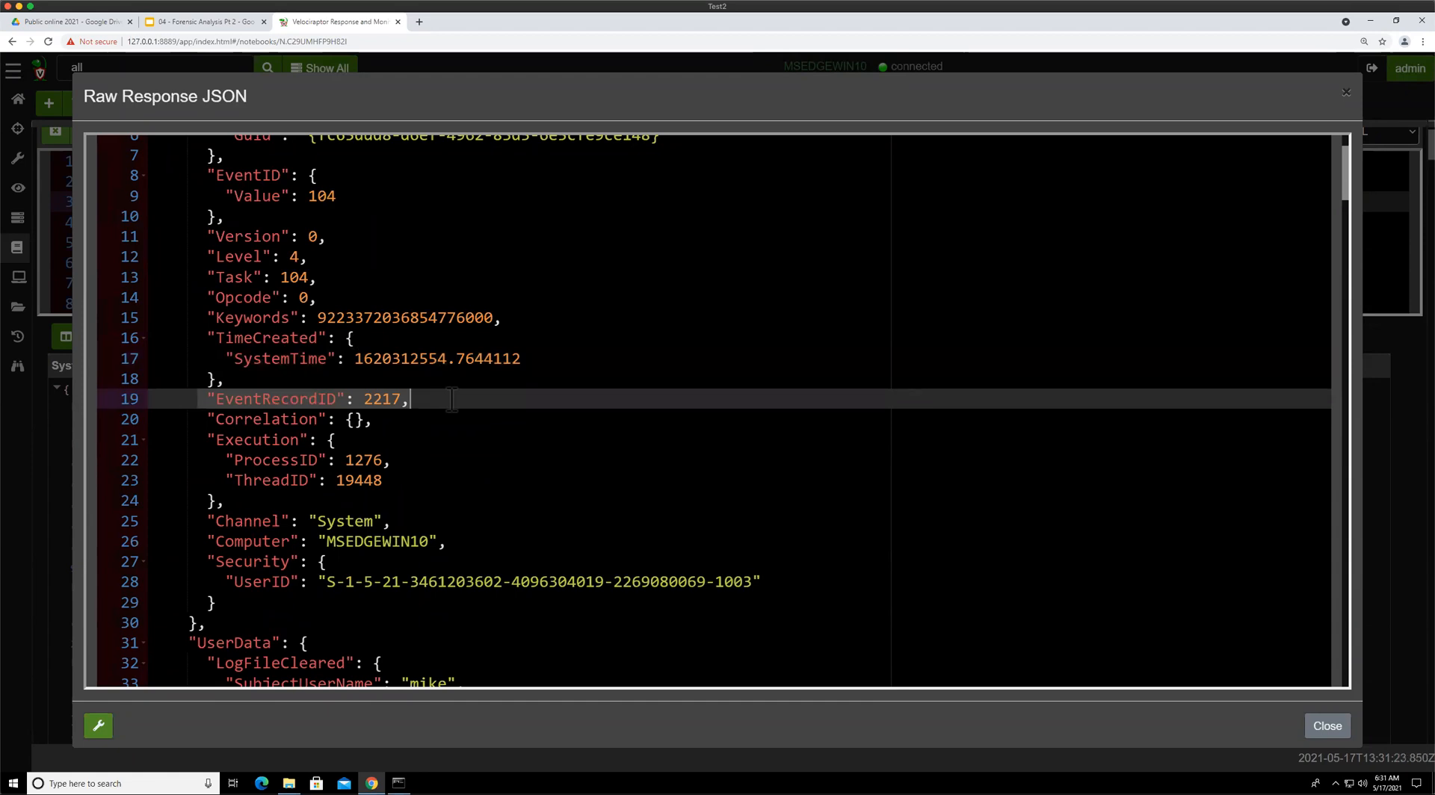
pyautogui.scroll(-1, 452, 400)
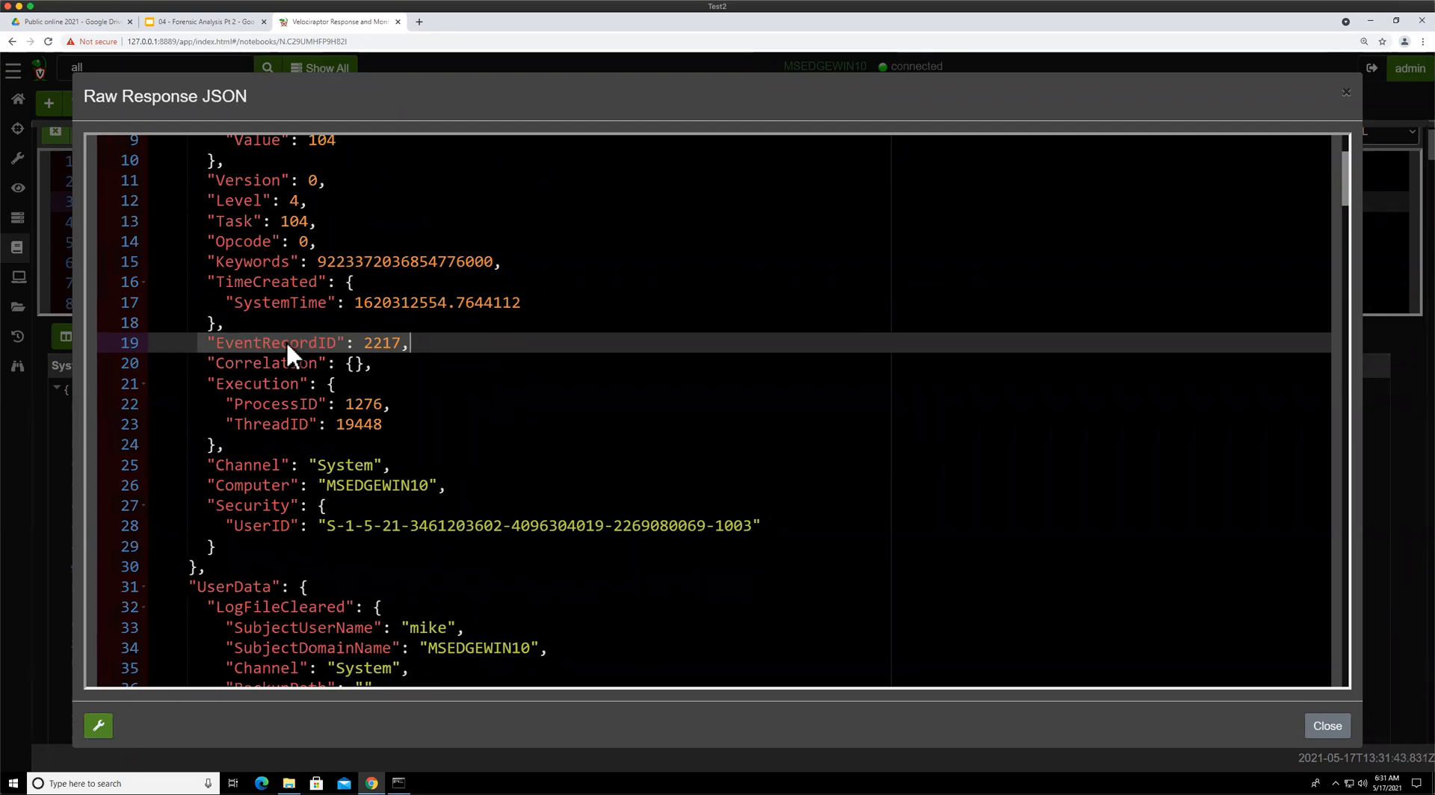
pyautogui.click(225, 485)
pyautogui.moveTo(200, 467); pyautogui.dragTo(393, 467)
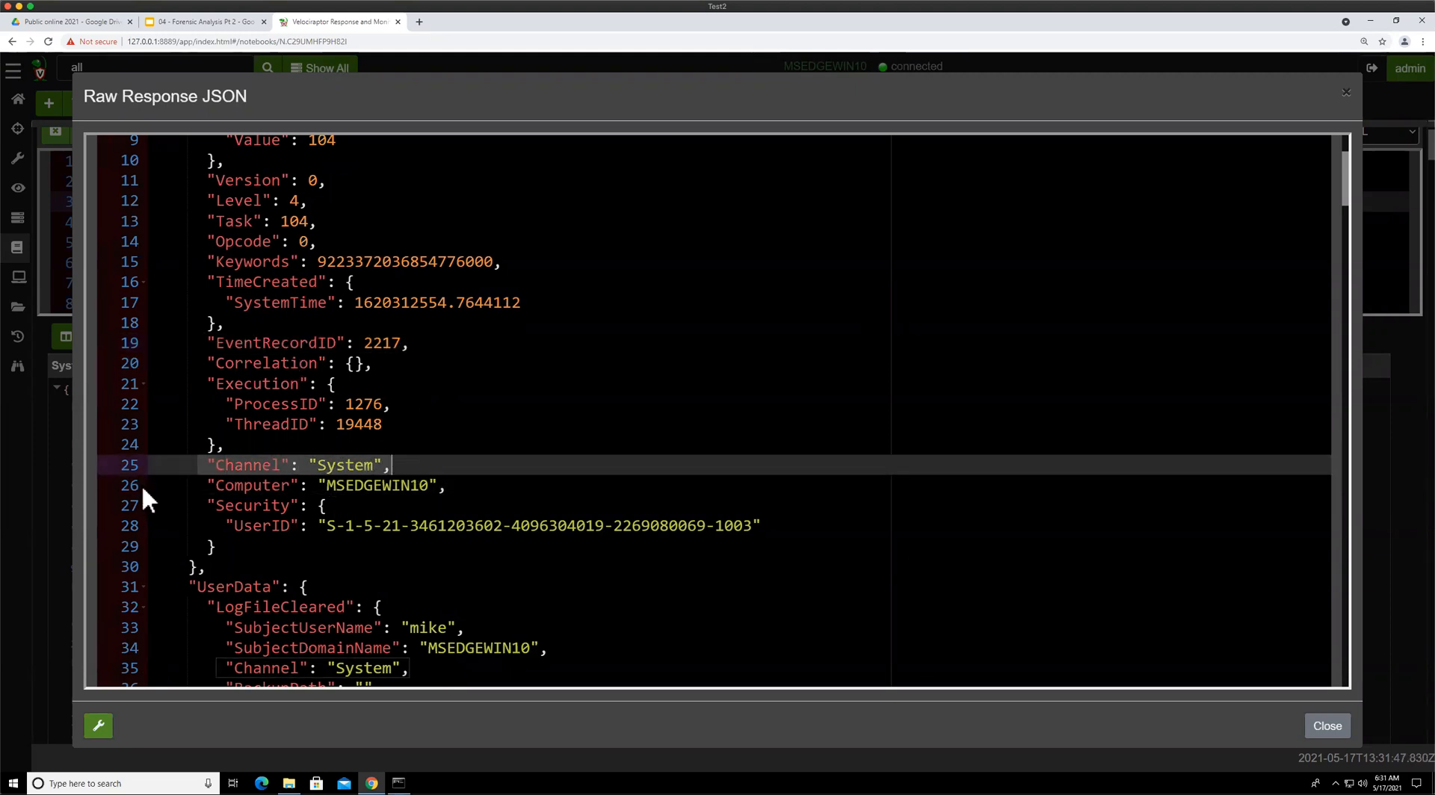
pyautogui.click(345, 465)
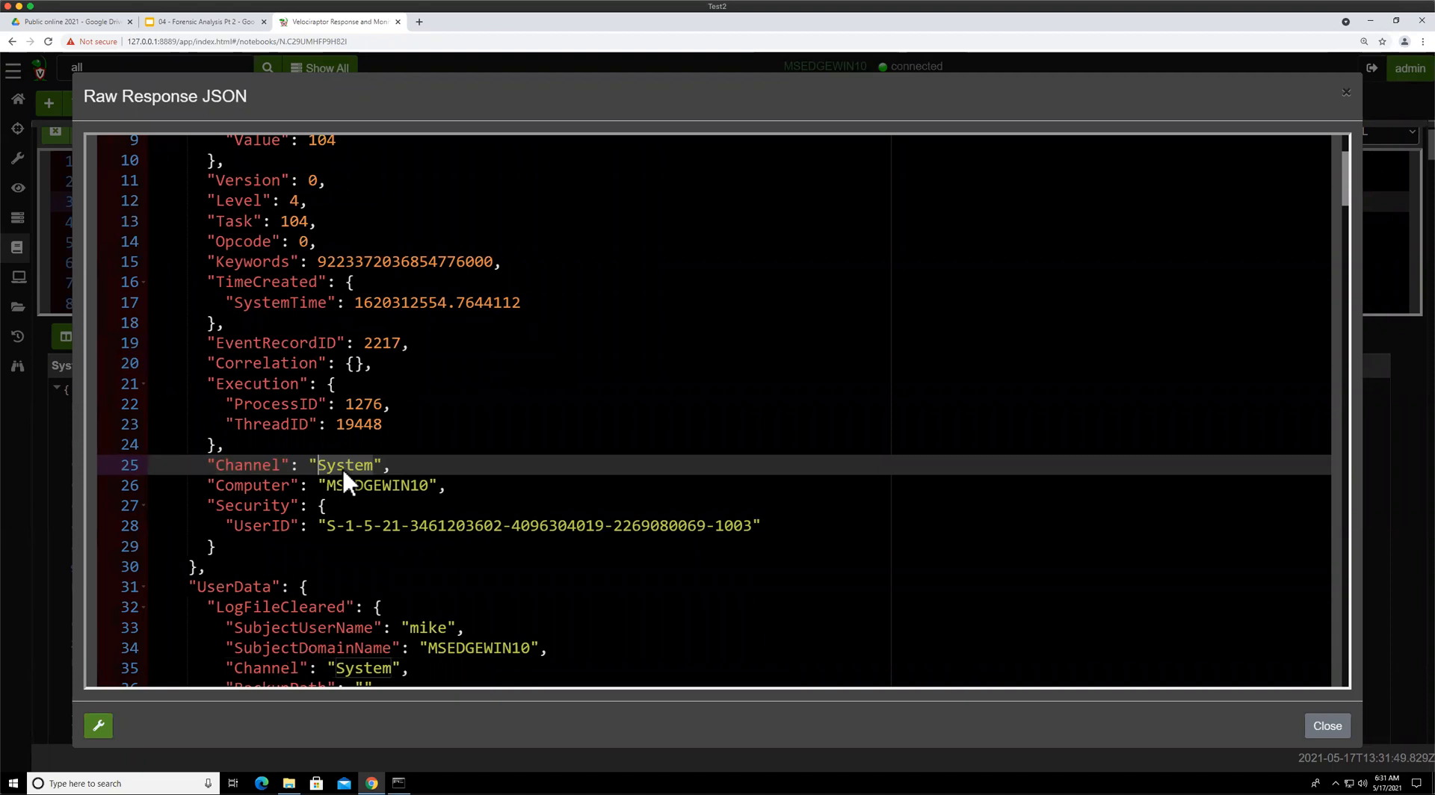
pyautogui.doubleClick(346, 465)
pyautogui.click(326, 486)
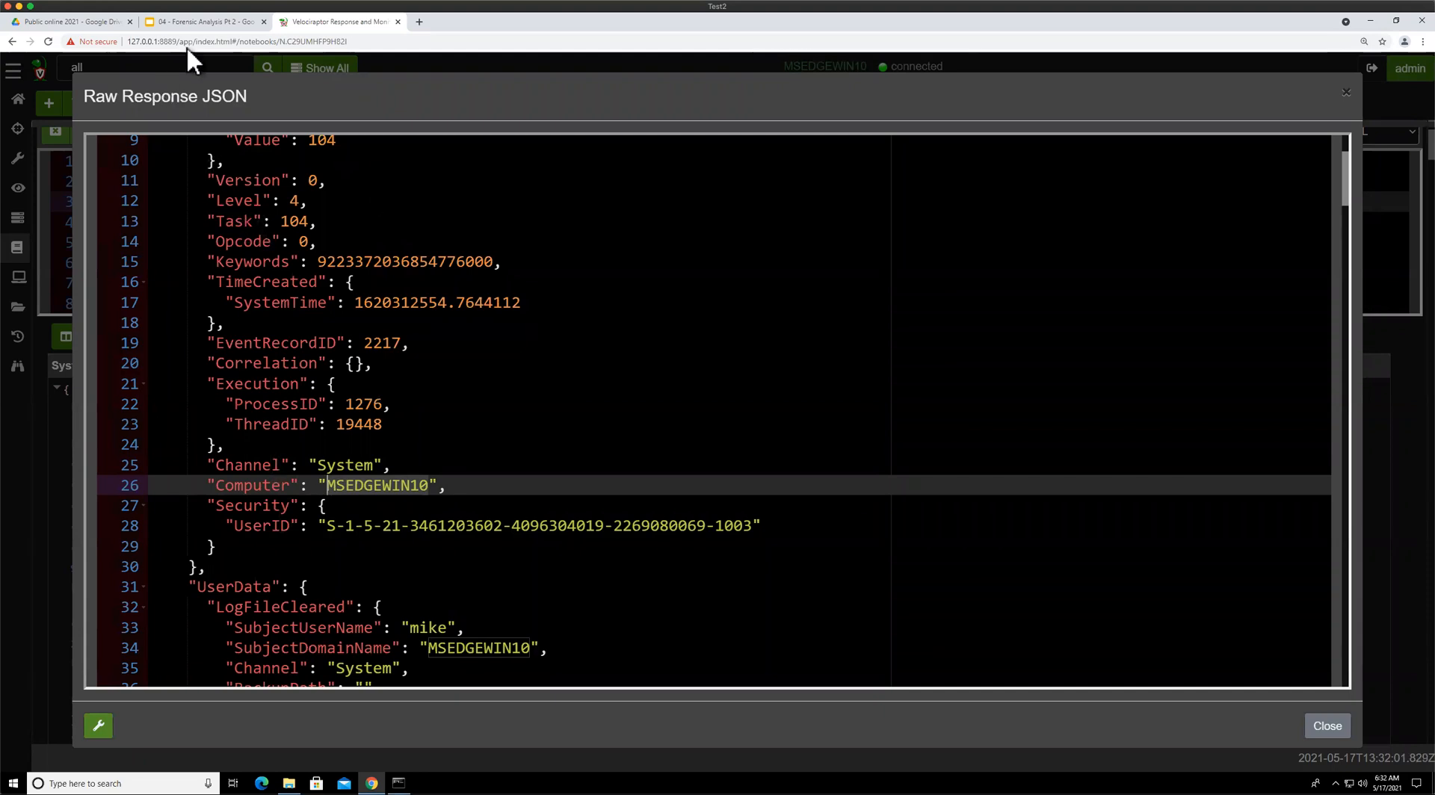
pyautogui.click(190, 21)
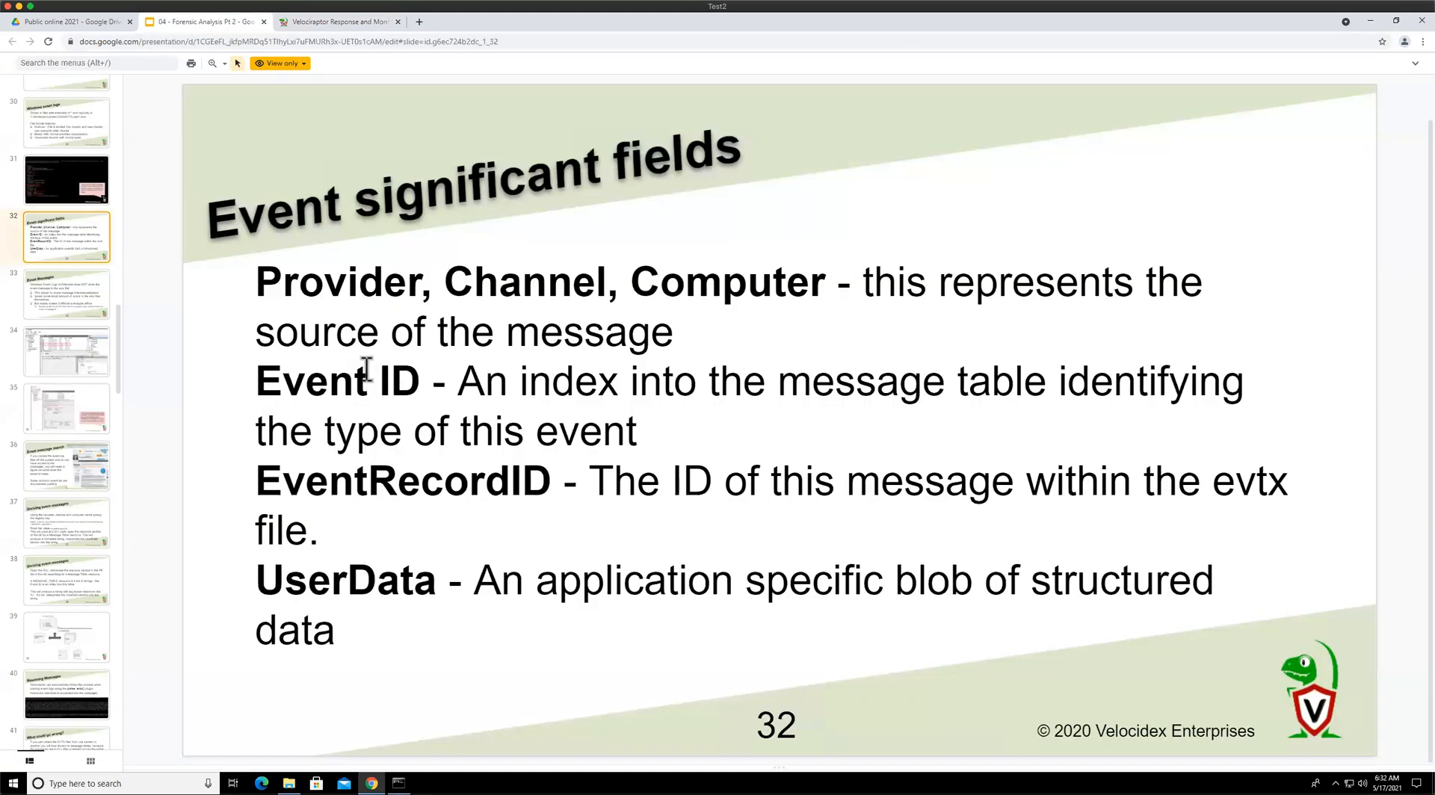
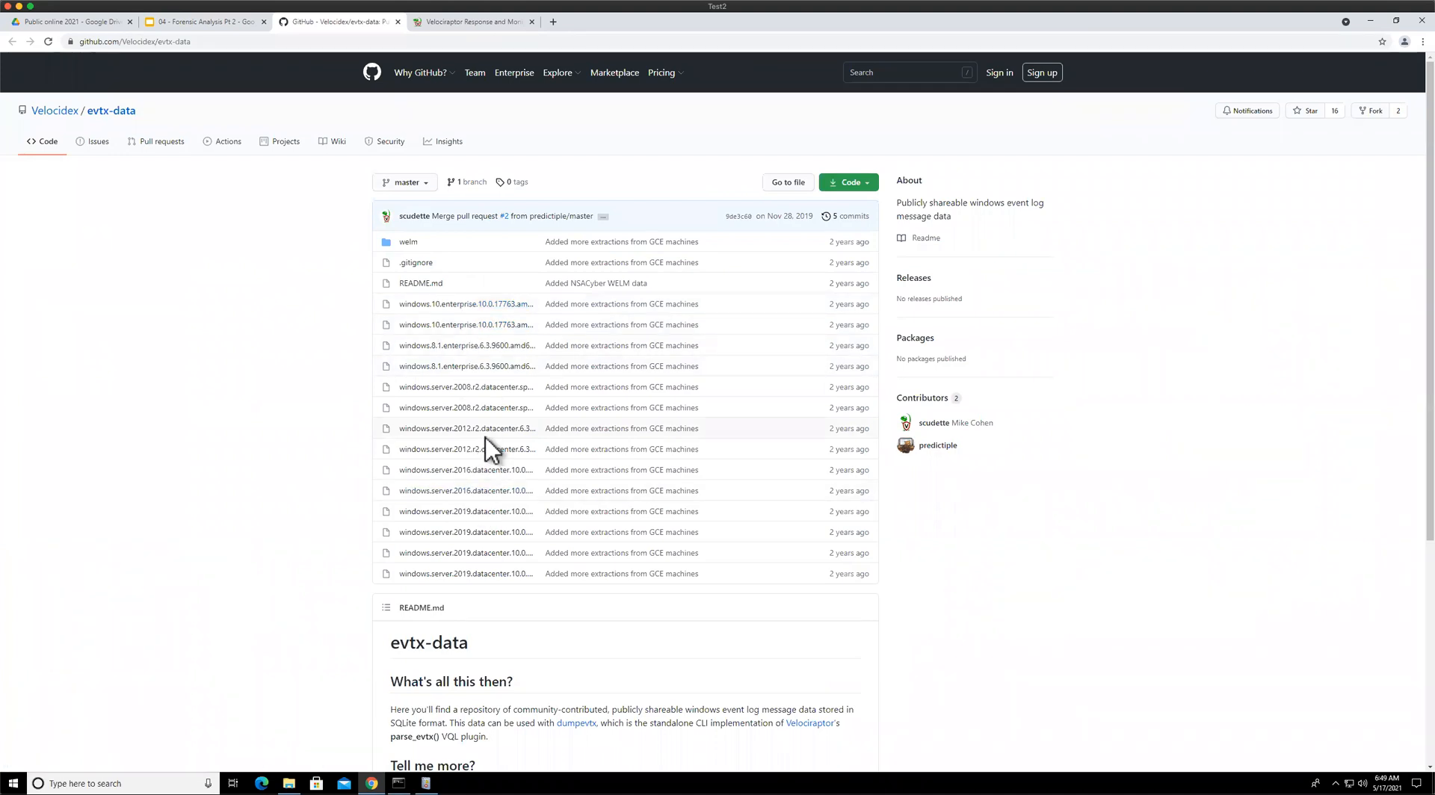
# Review the Velocidex evtx-data repository page alongside the Event Message databases slide
pyautogui.scroll(-3, 486, 437)
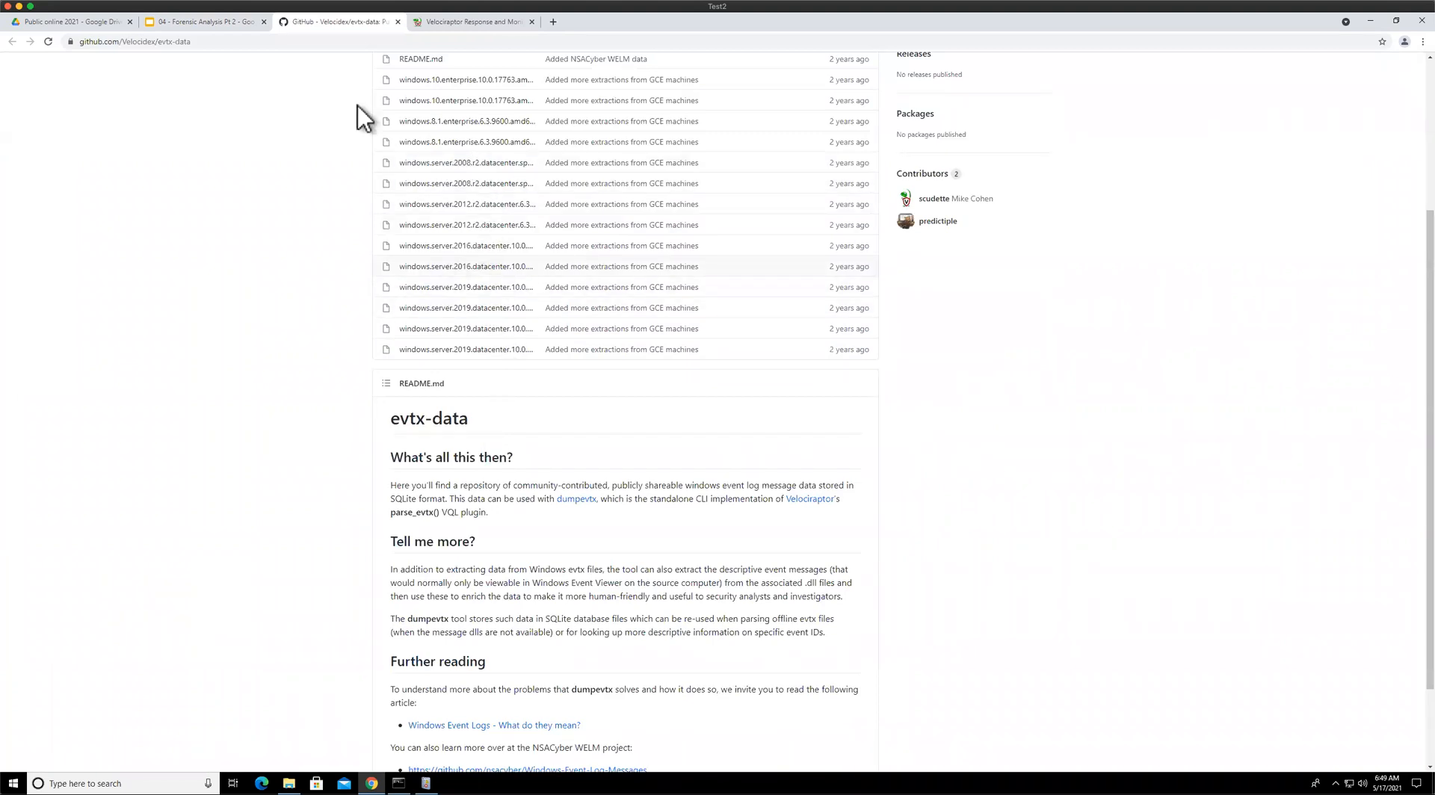
pyautogui.click(220, 19)
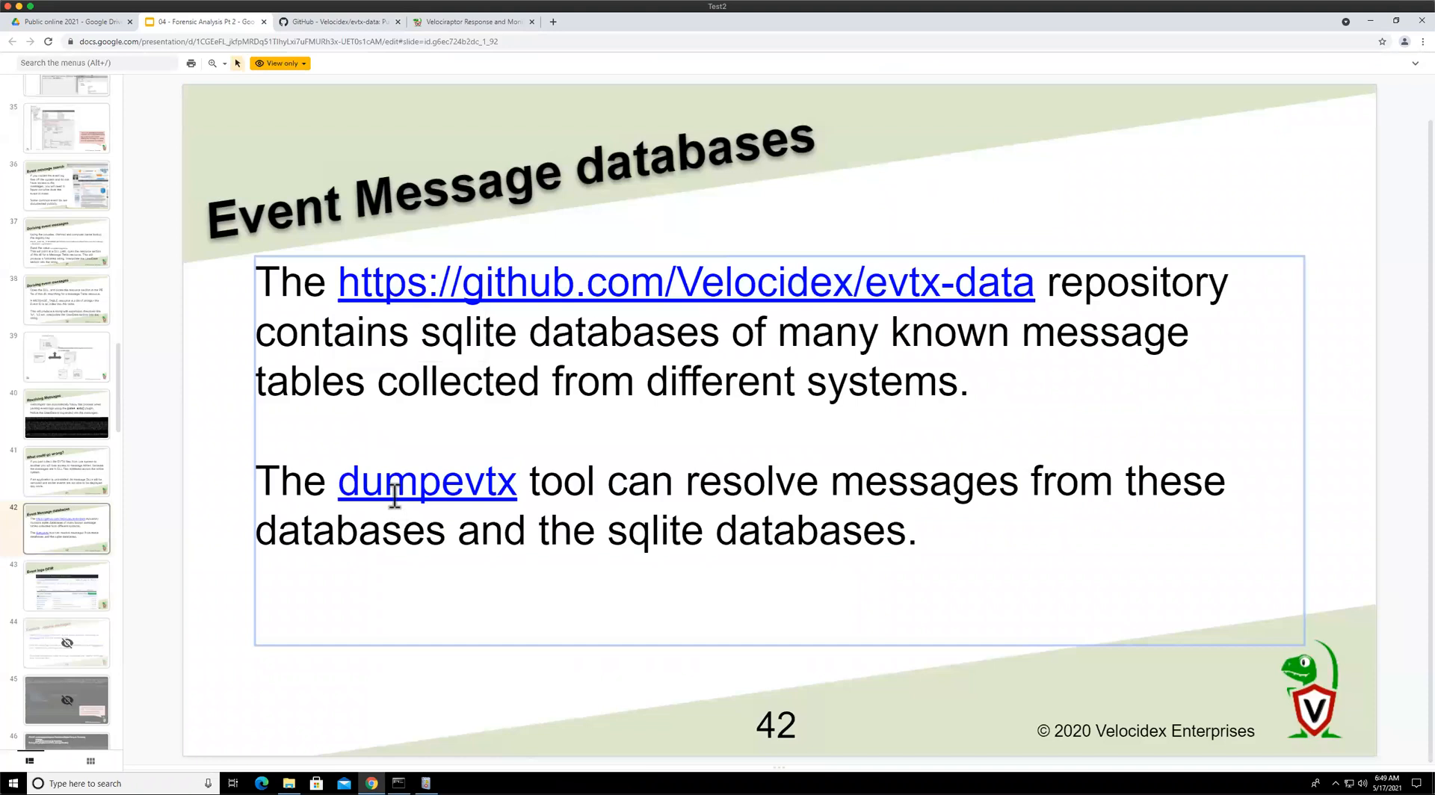
pyautogui.moveTo(479, 493)
pyautogui.click(322, 21)
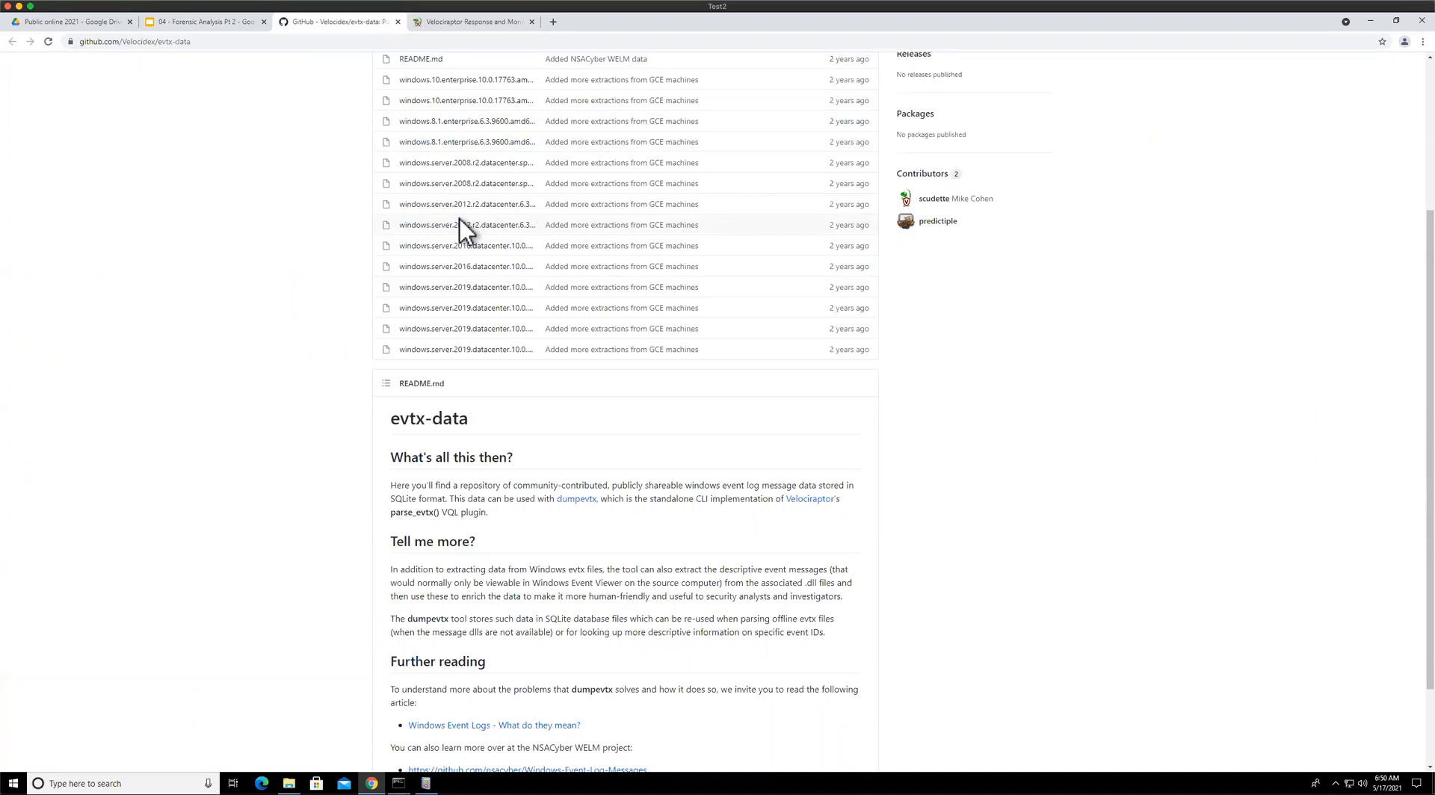
pyautogui.click(193, 23)
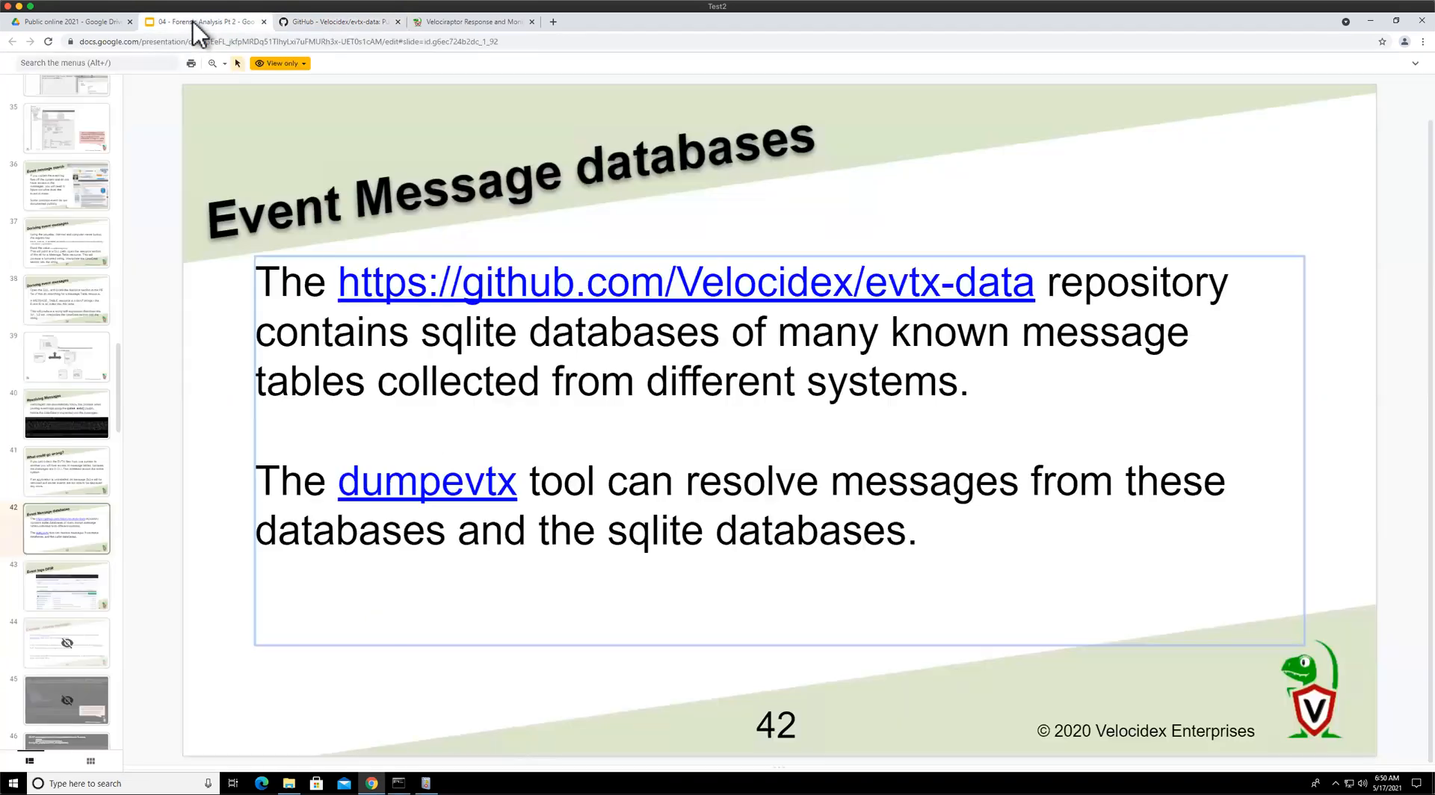
# Open the Event logs DFIR slide's EVTX-ATTACK-SAMPLES repository link and browse the repository's folders and files
pyautogui.scroll(-3, 79, 427)
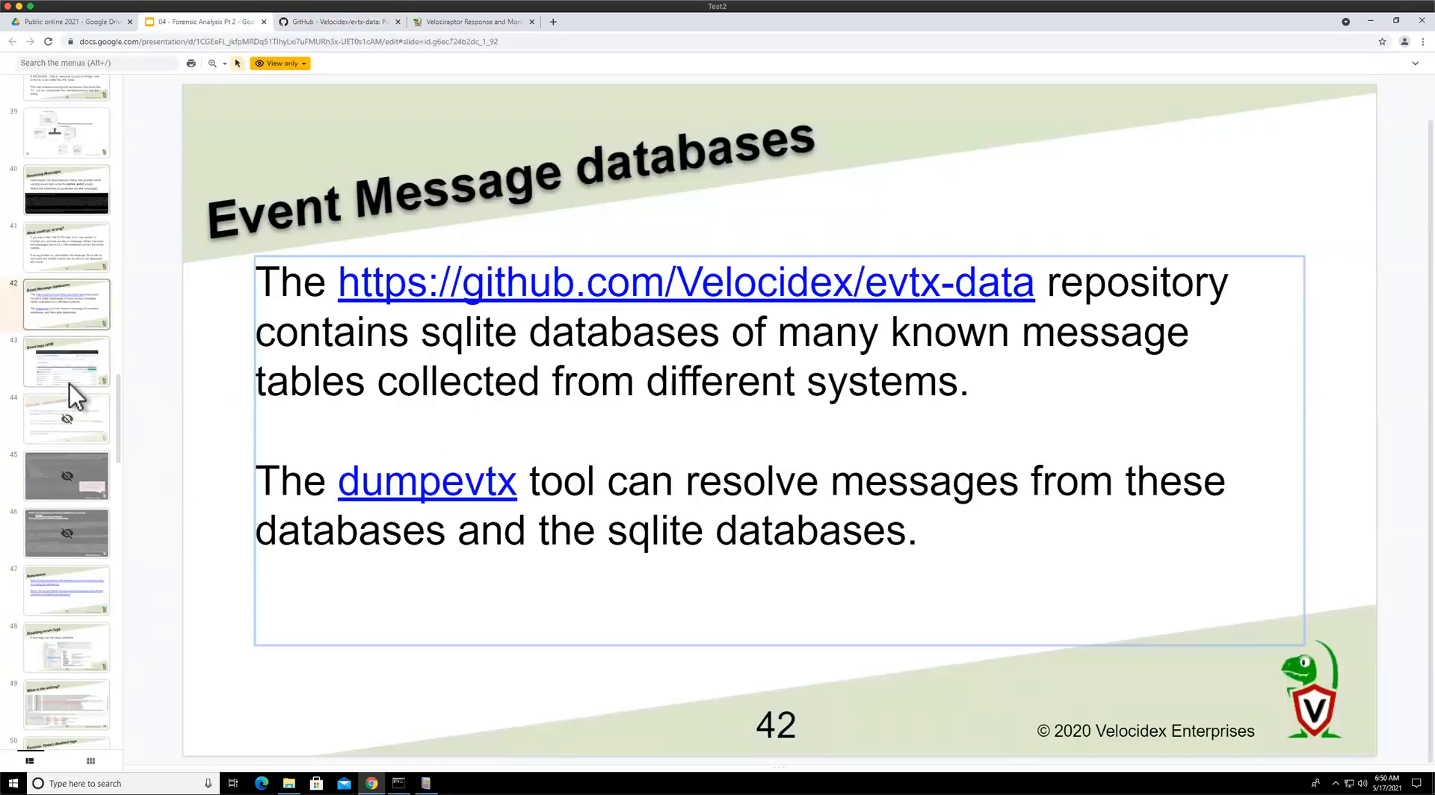
pyautogui.click(70, 381)
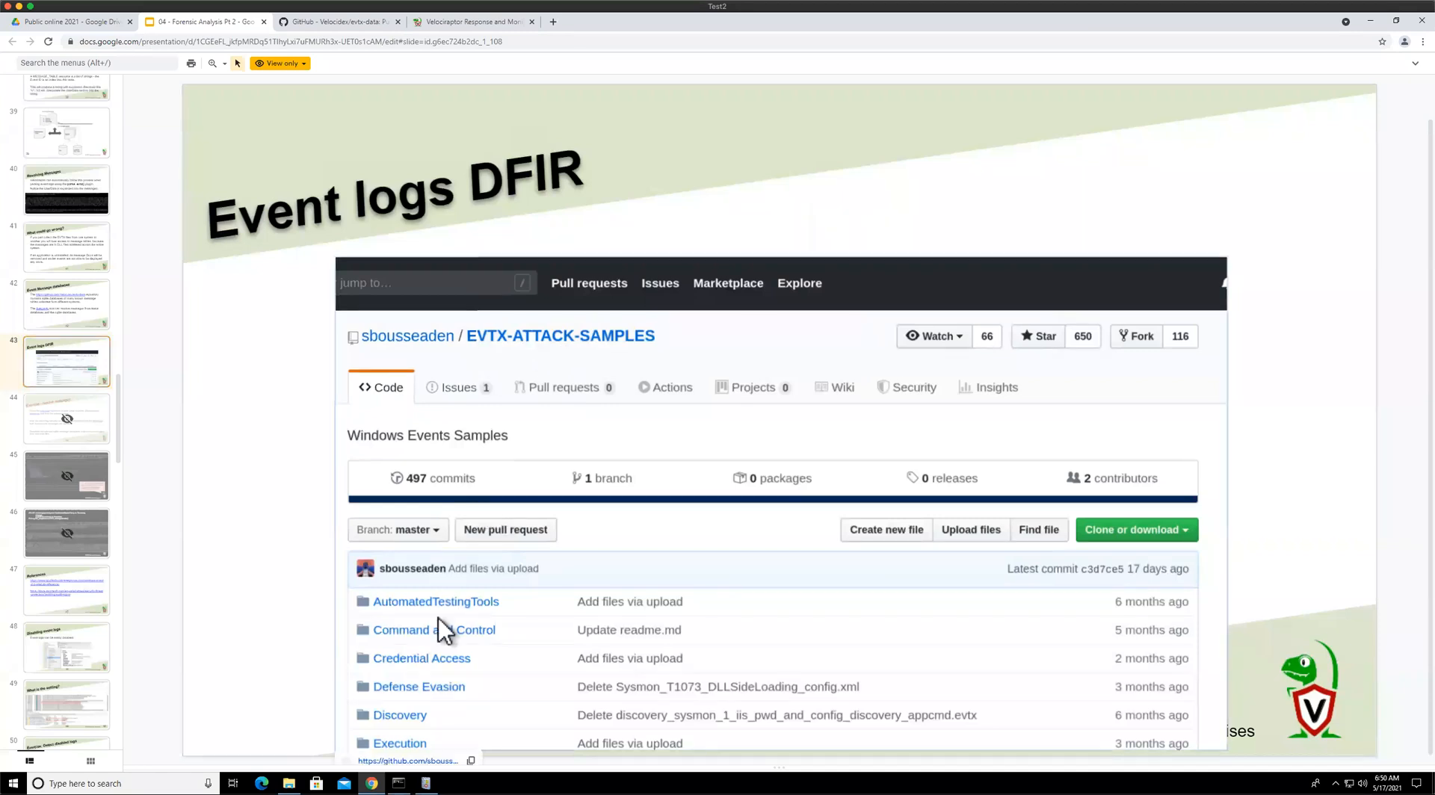
pyautogui.click(408, 758)
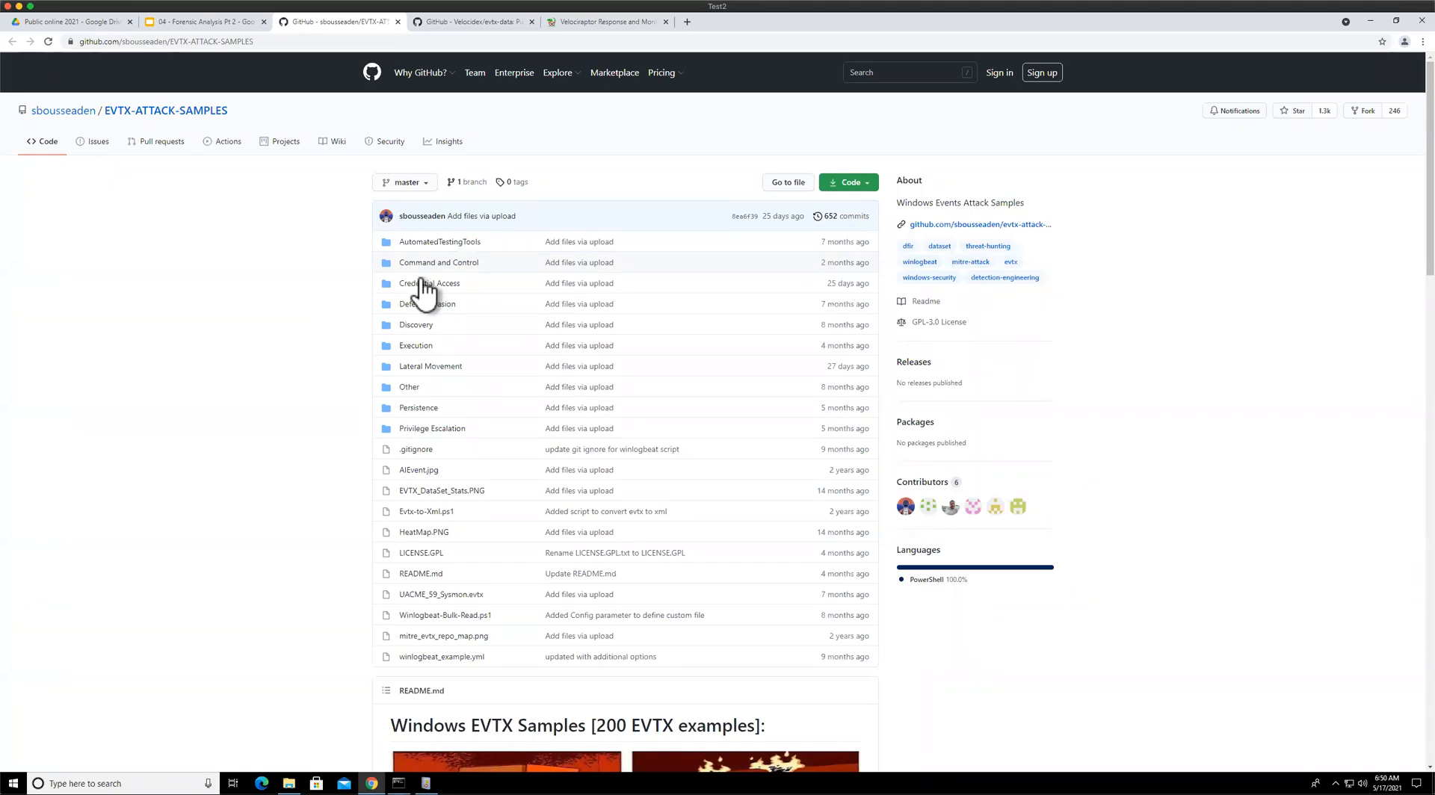
pyautogui.scroll(-5, 423, 296)
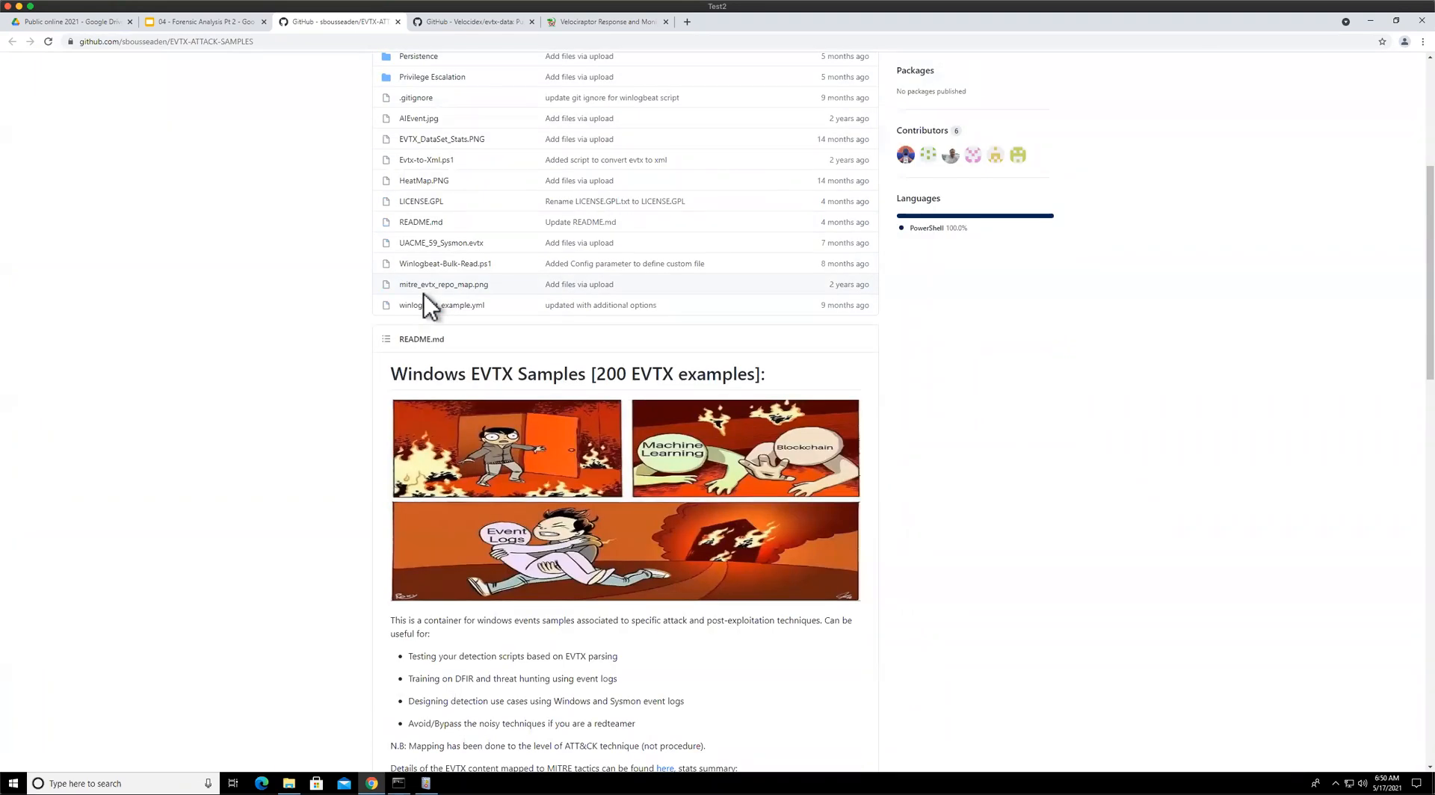
pyautogui.scroll(3, 424, 293)
pyautogui.scroll(2, 427, 302)
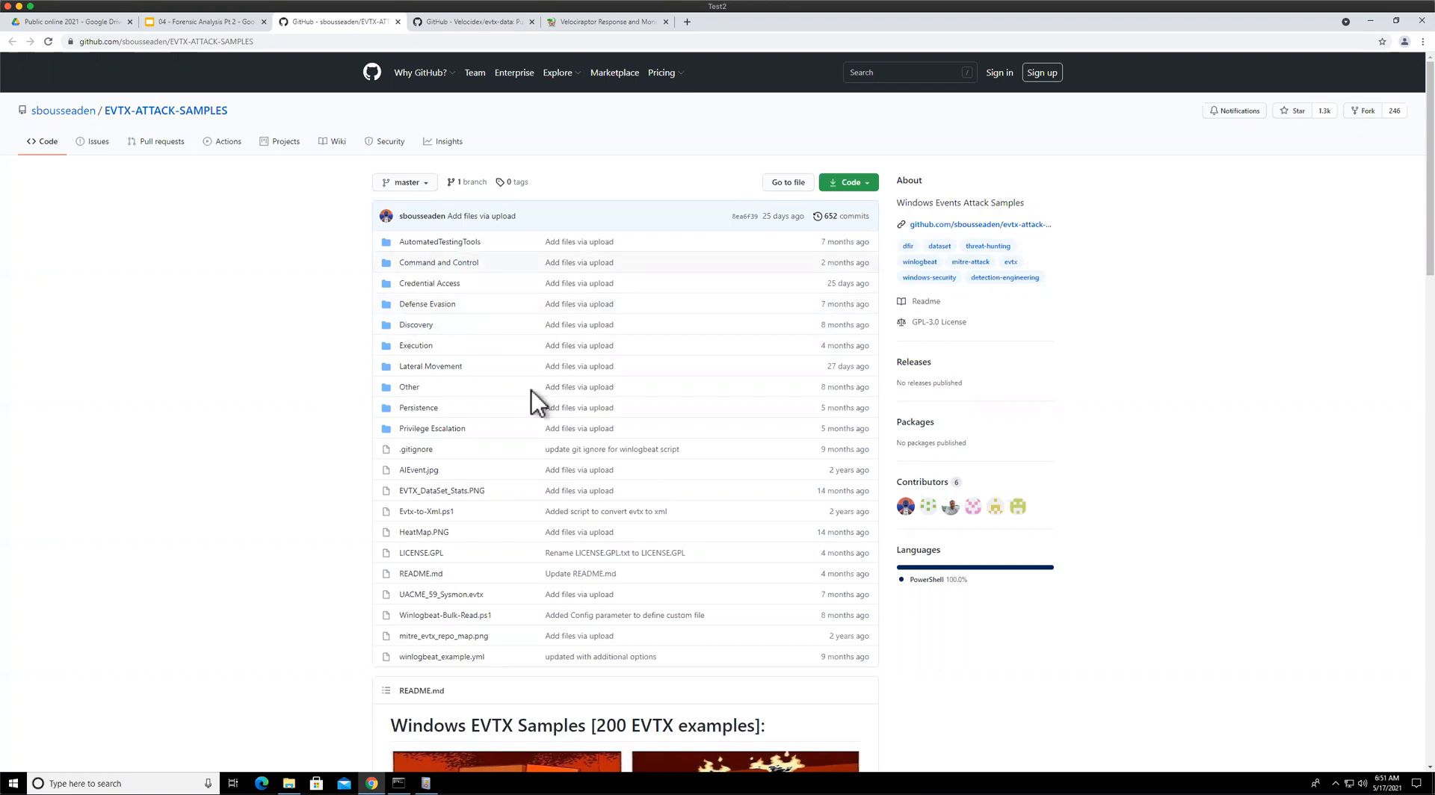
pyautogui.click(202, 22)
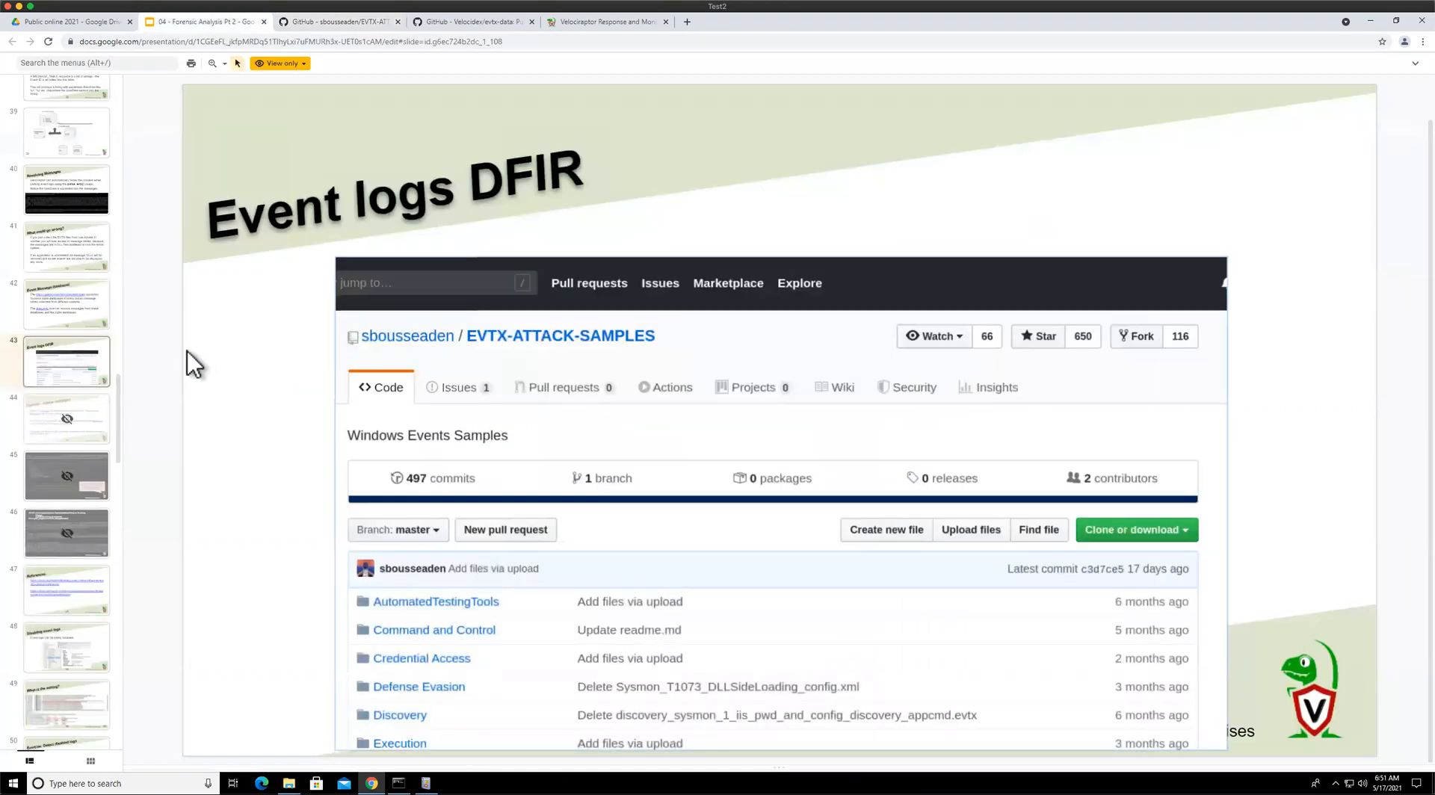
# Step through the presentation slides from the resolve-messages exercise to the Disabling event logs slide
pyautogui.click(83, 428)
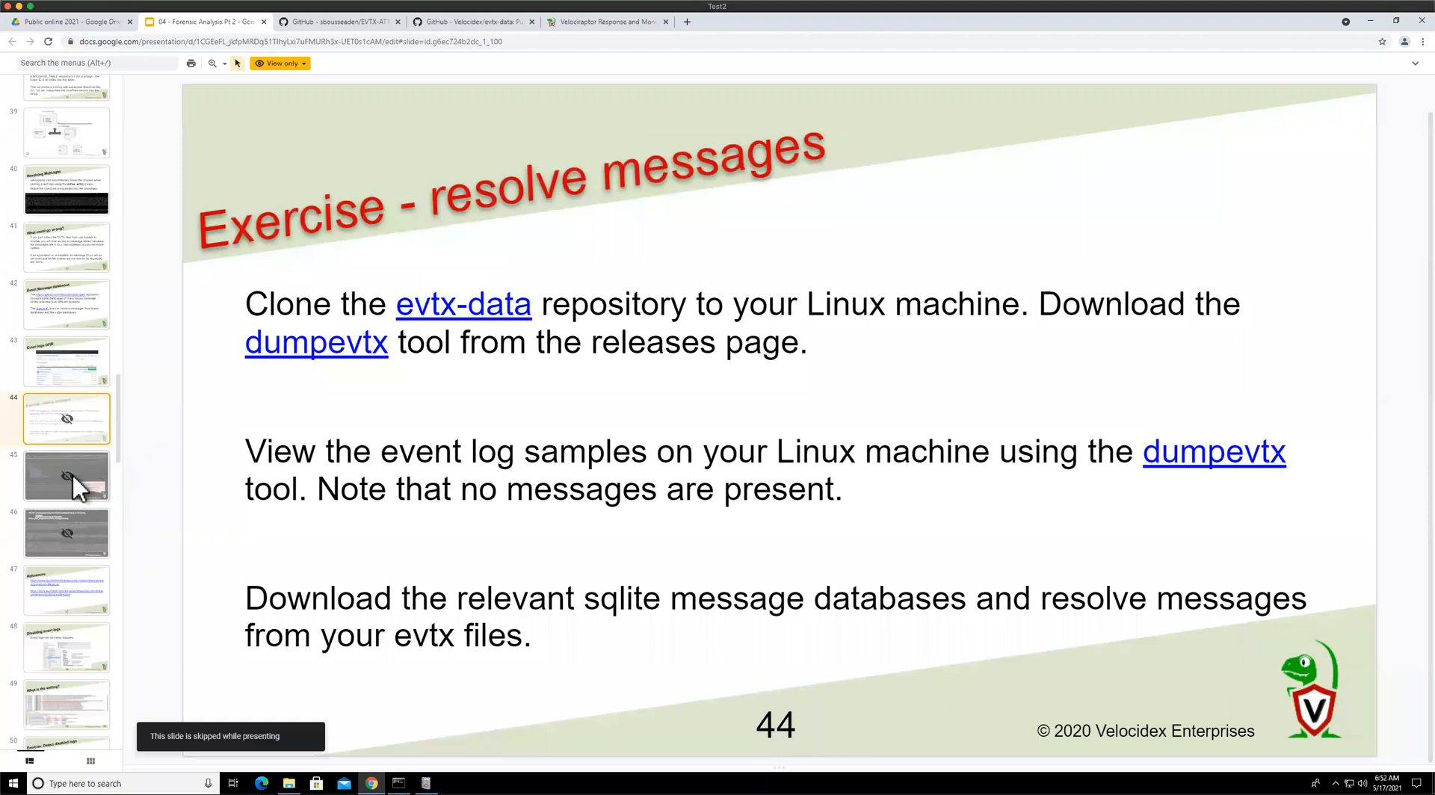
pyautogui.press('Down')
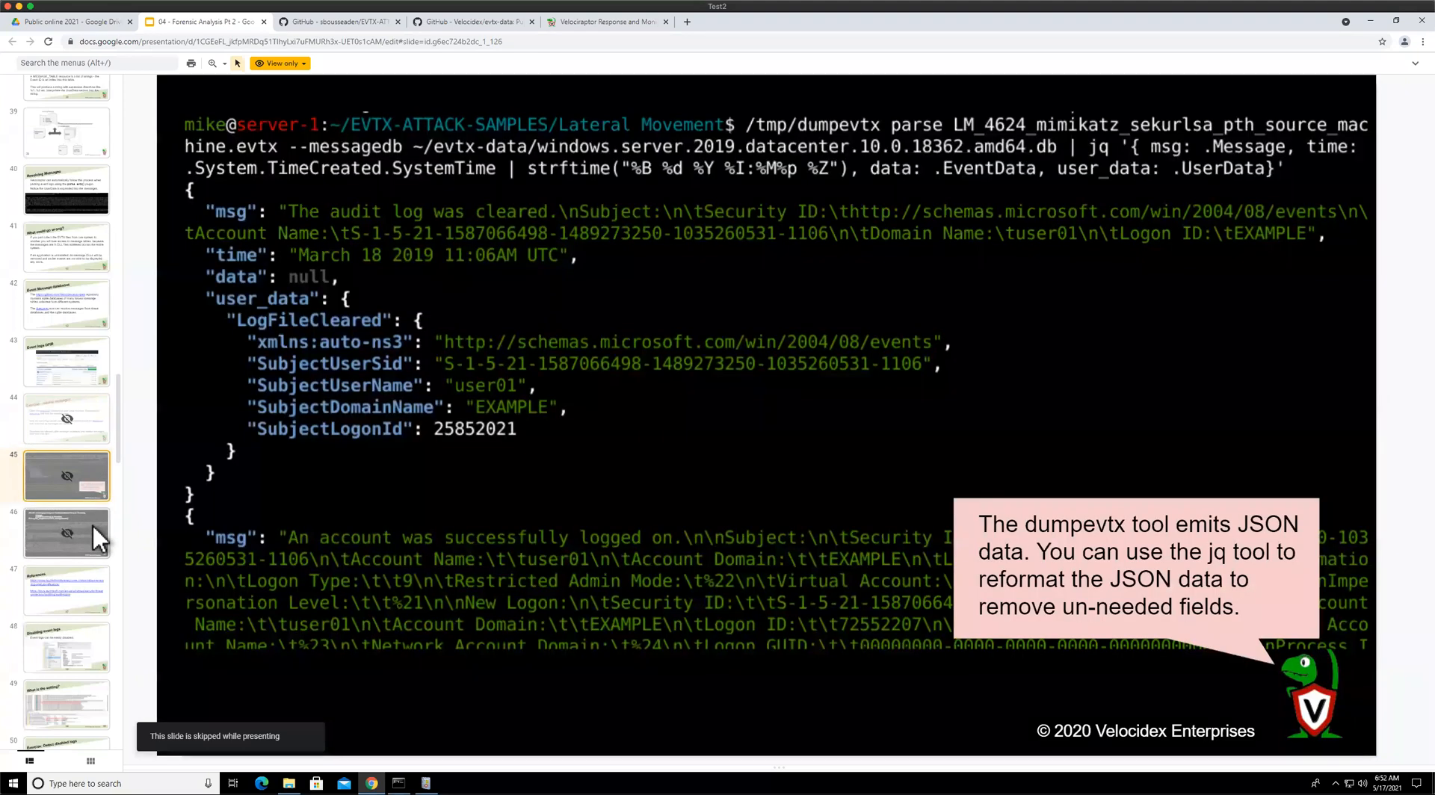
pyautogui.click(84, 455)
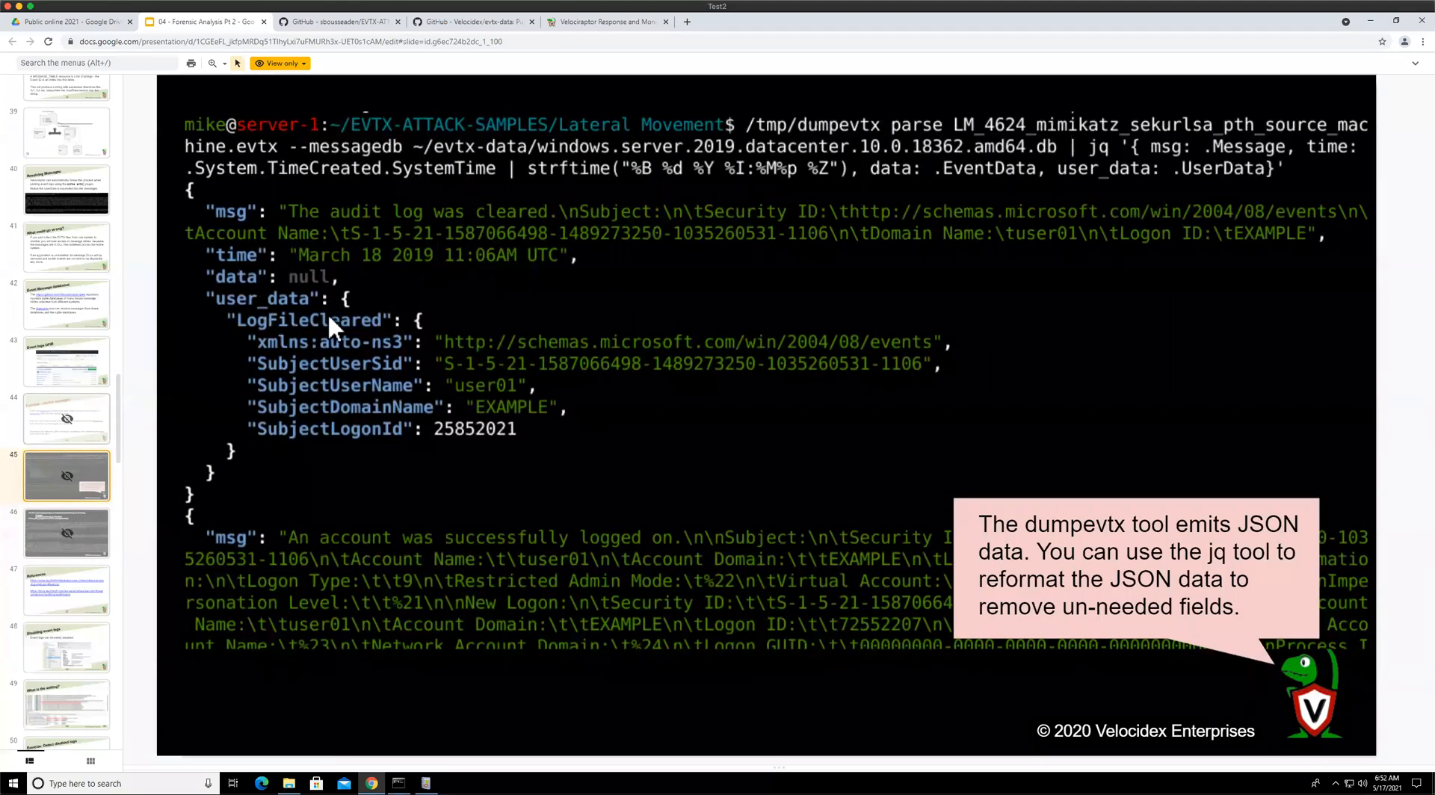
pyautogui.press('Up')
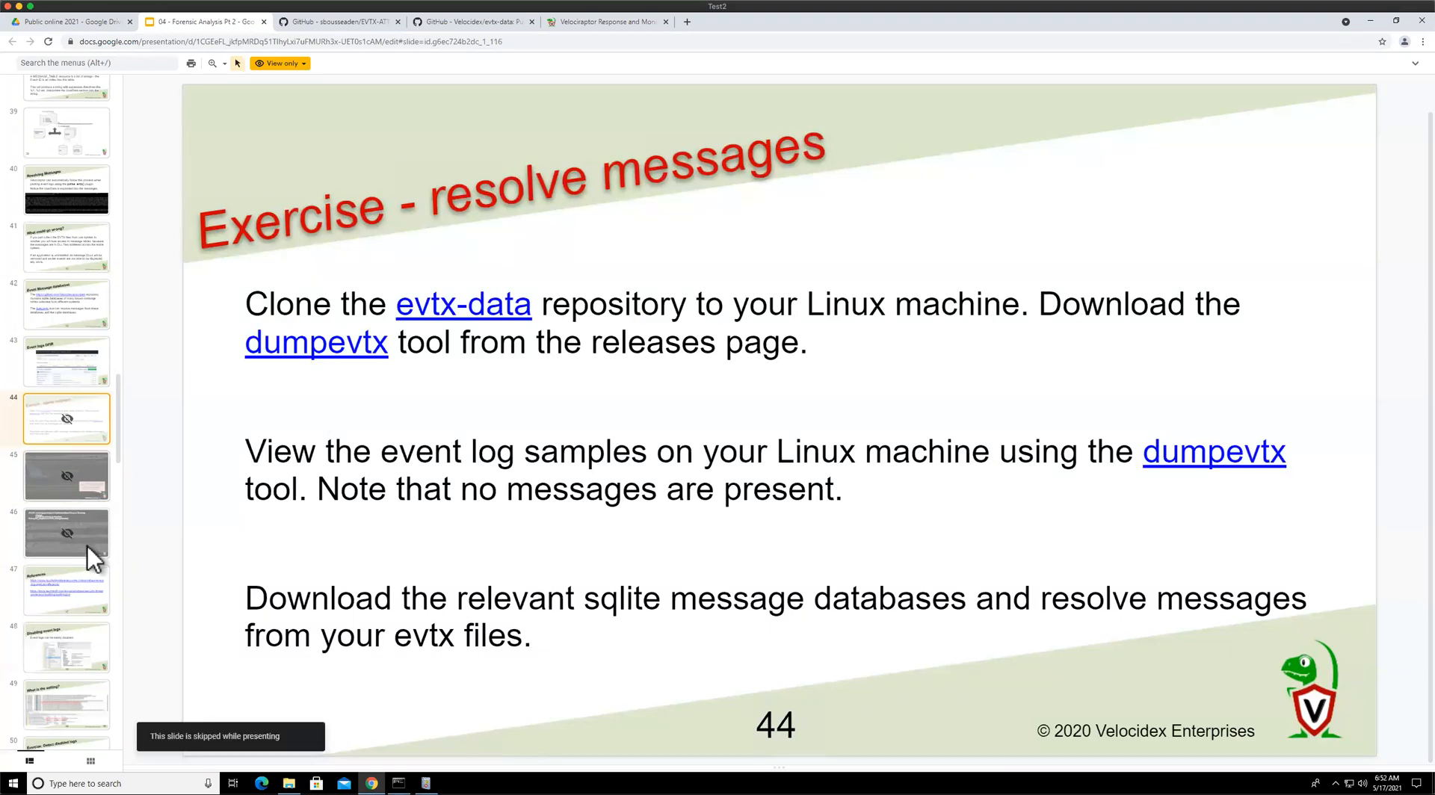
pyautogui.press('Down')
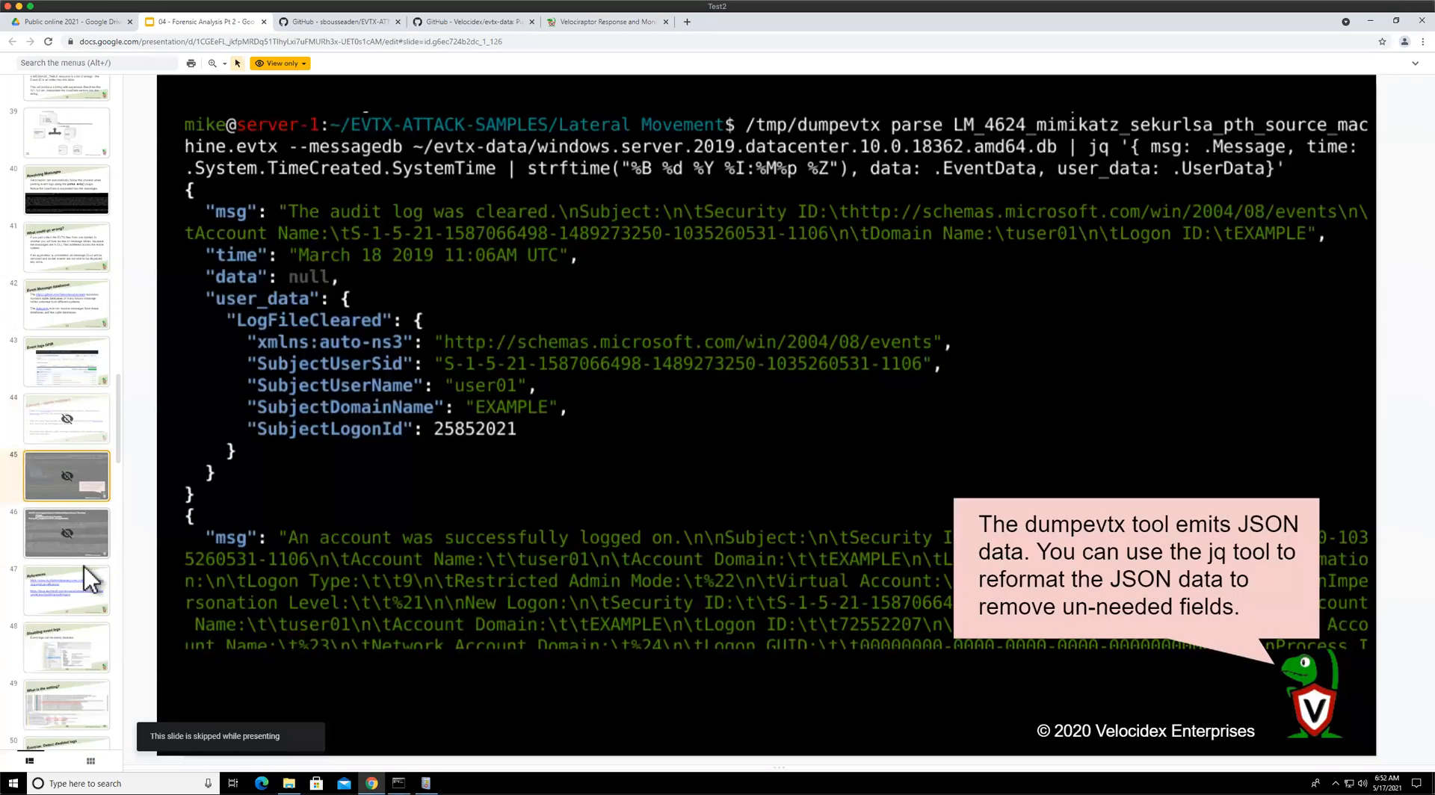
pyautogui.press('Down')
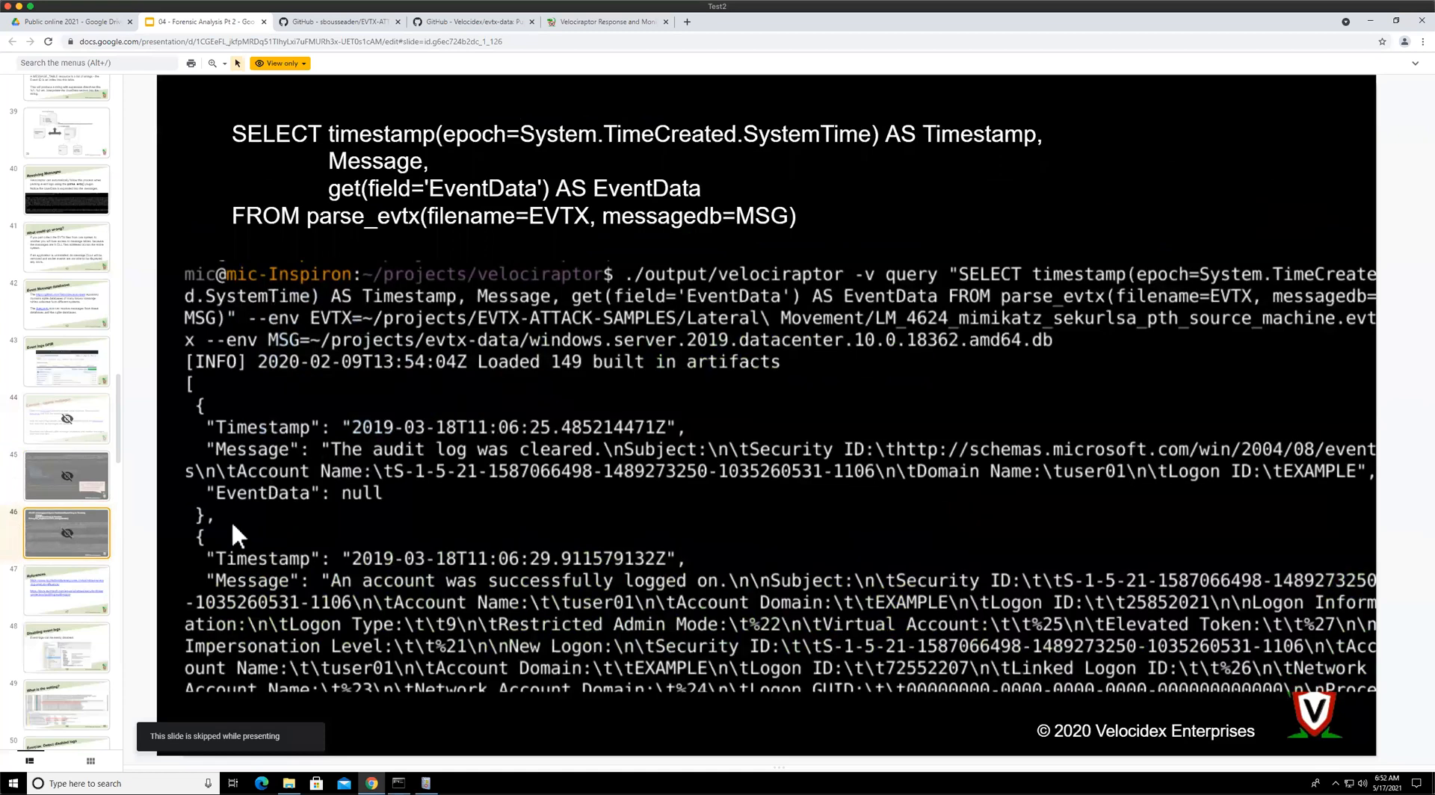
pyautogui.click(103, 594)
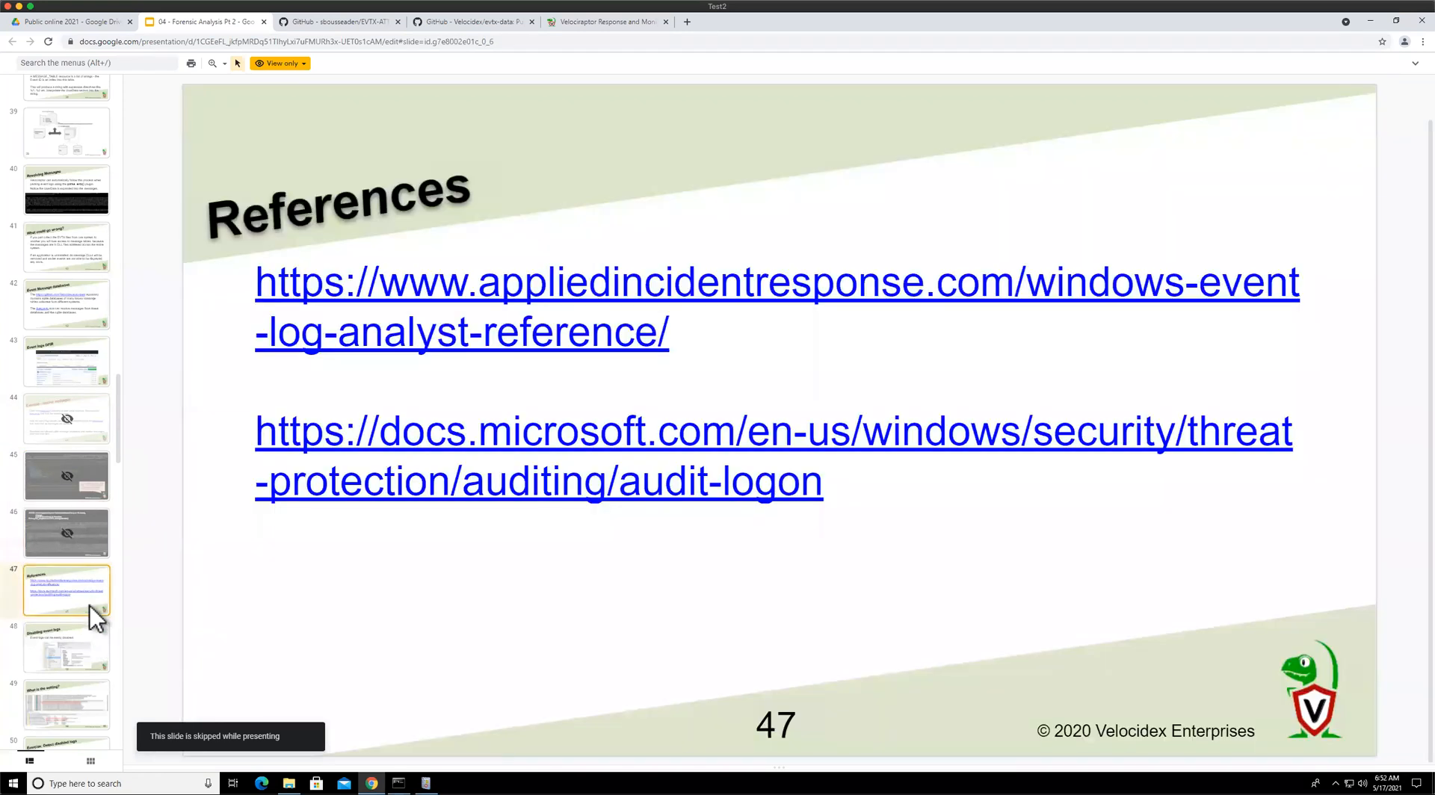
pyautogui.press('Down')
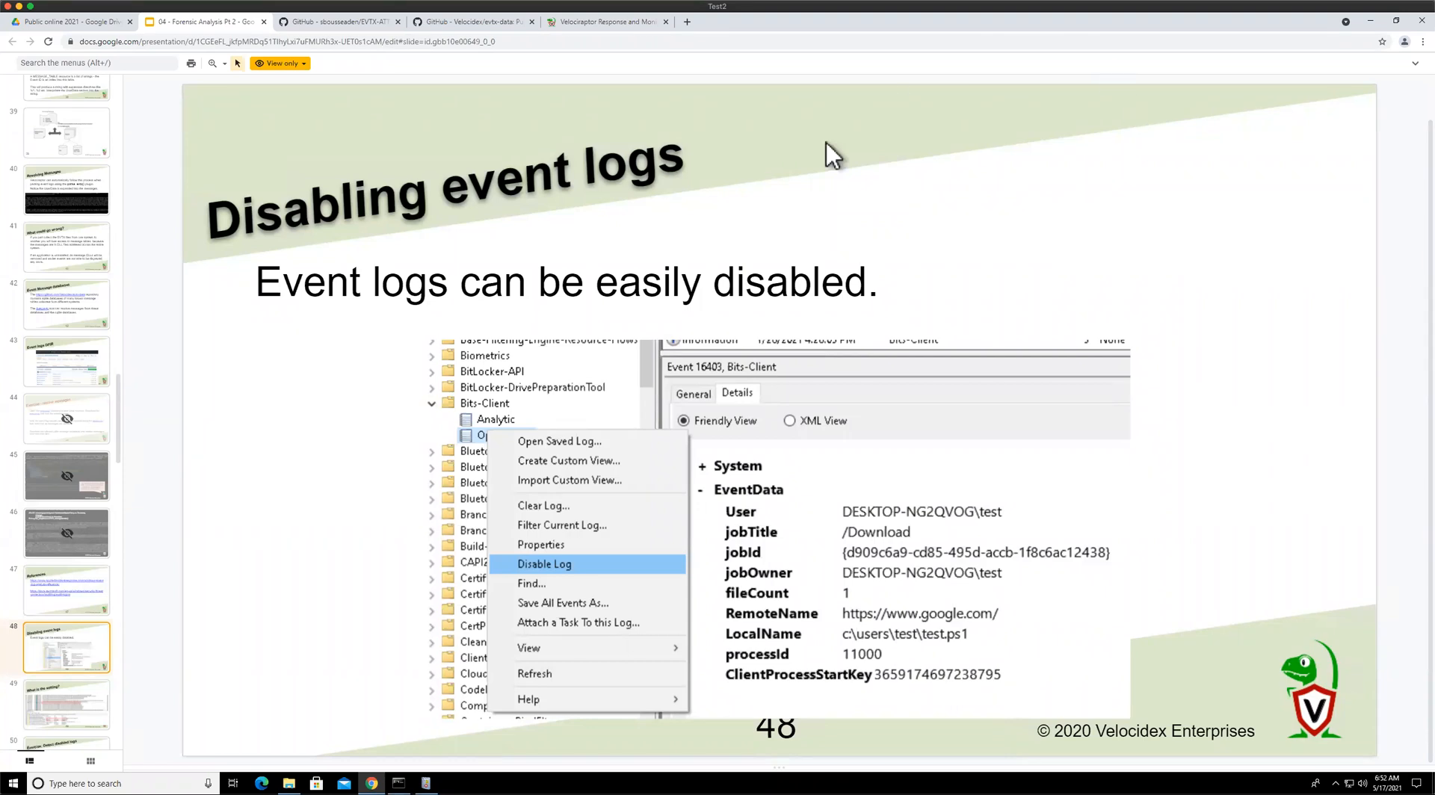
# Switch to Velociraptor and open the MSEDGEWIN10 client's collected artifacts list
pyautogui.click(603, 22)
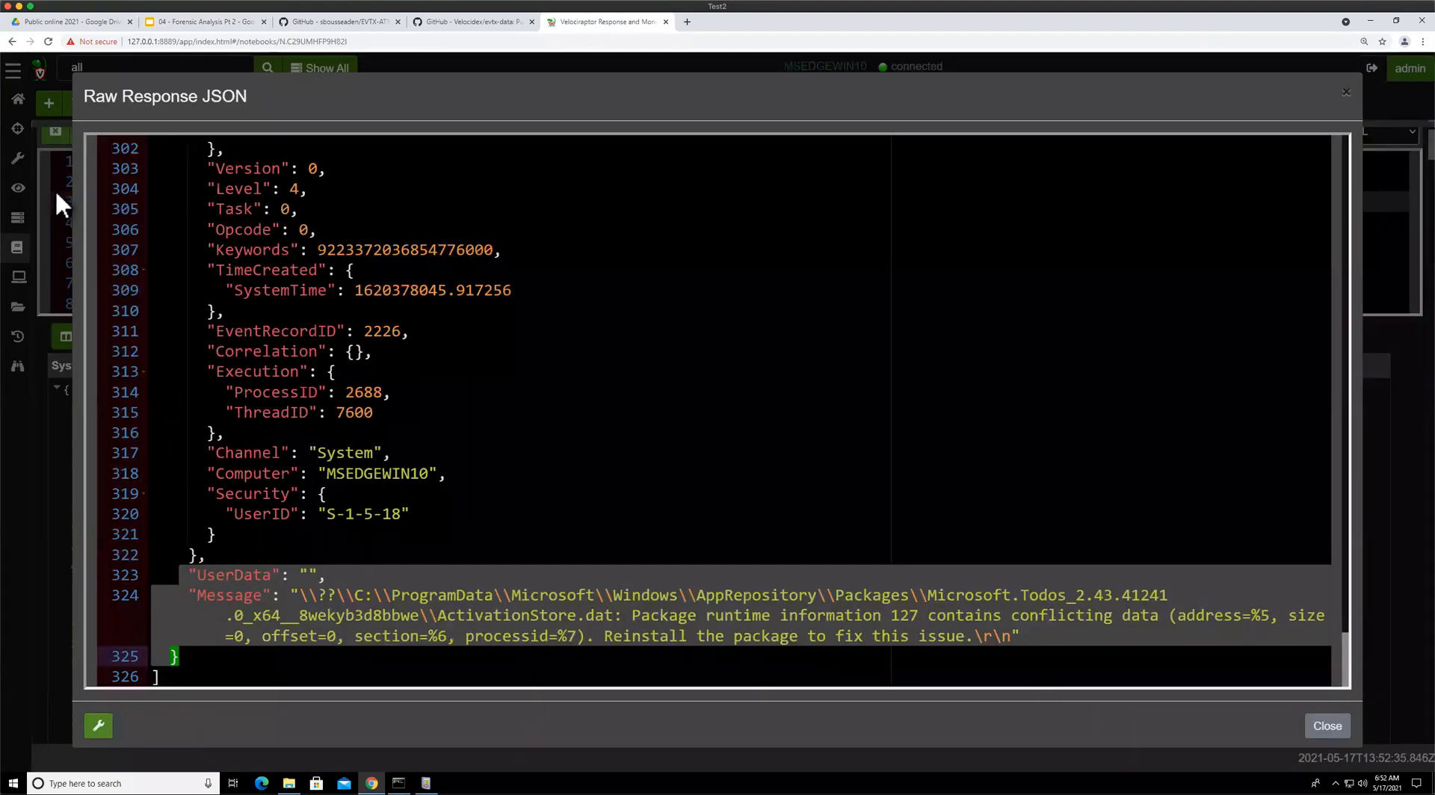
pyautogui.click(56, 192)
pyautogui.scroll(1, 247, 172)
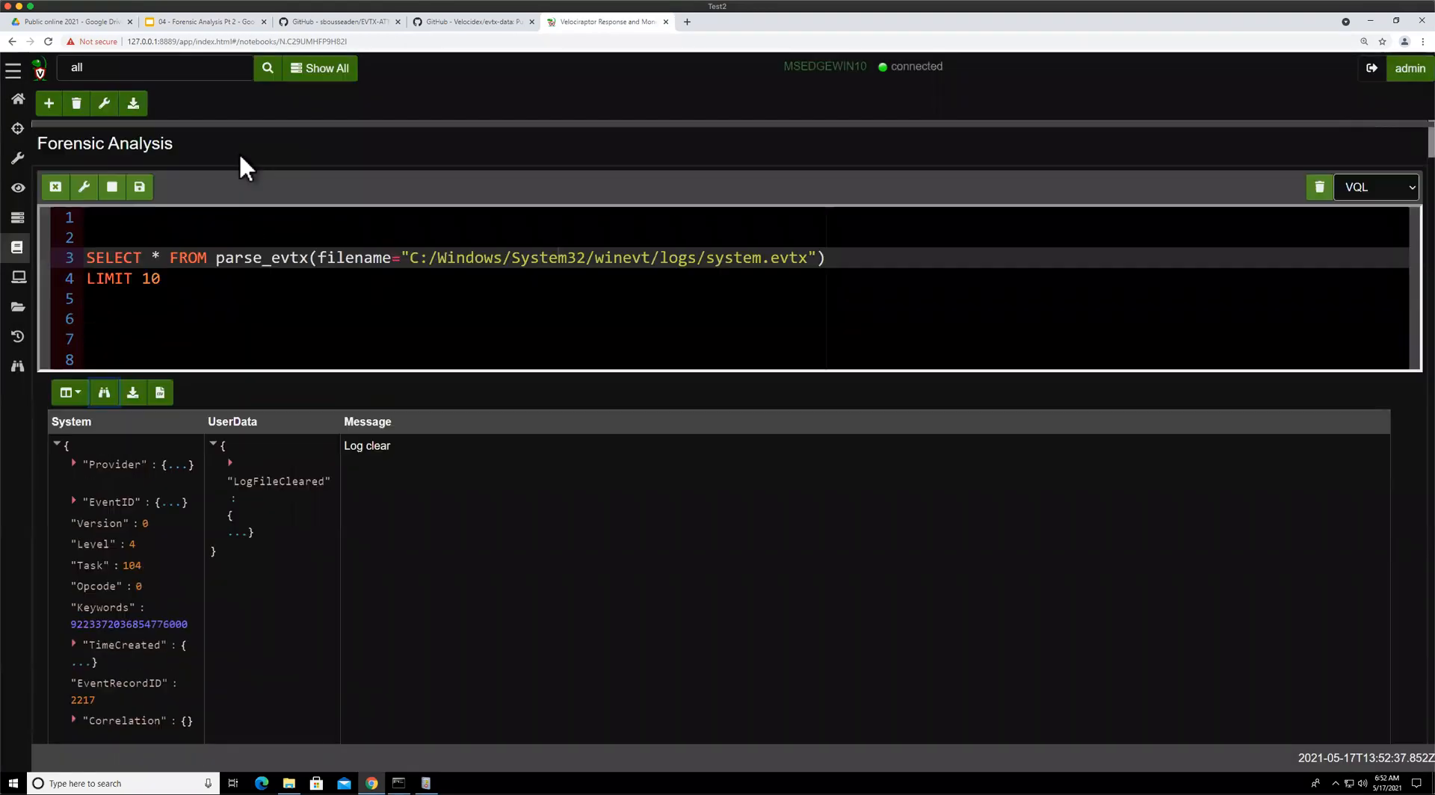
pyautogui.scroll(1, 253, 202)
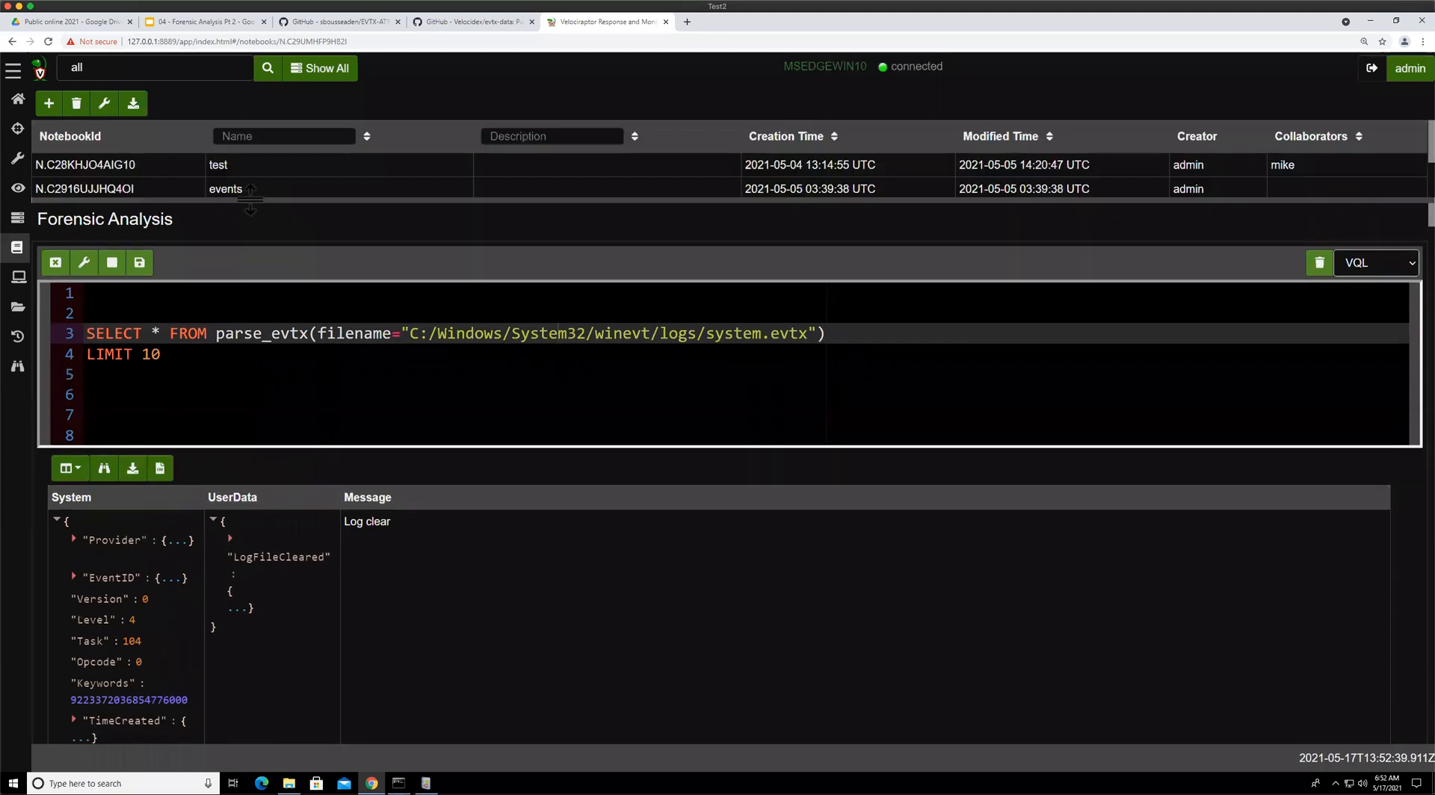
pyautogui.scroll(1, 249, 224)
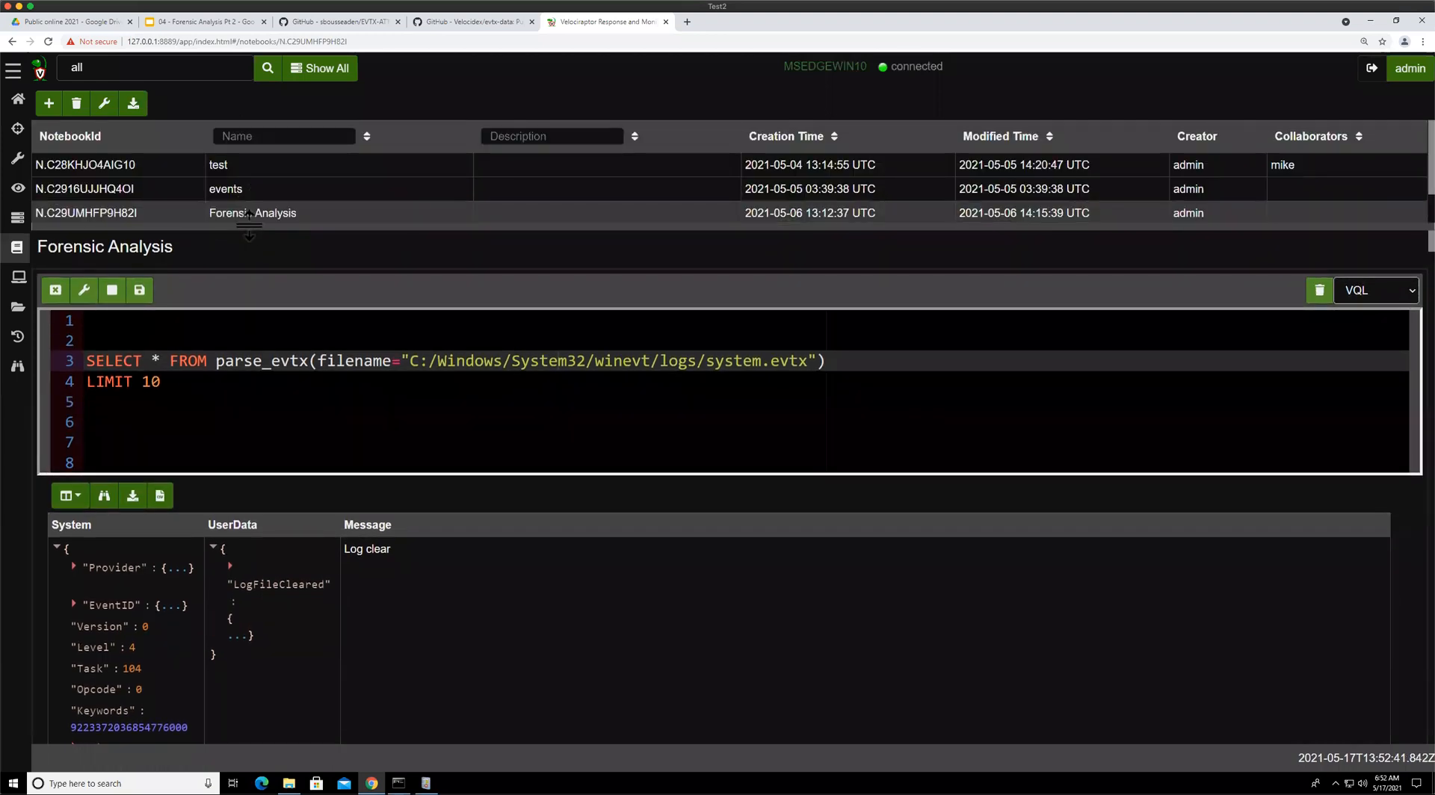
pyautogui.moveTo(248, 226); pyautogui.dragTo(248, 223)
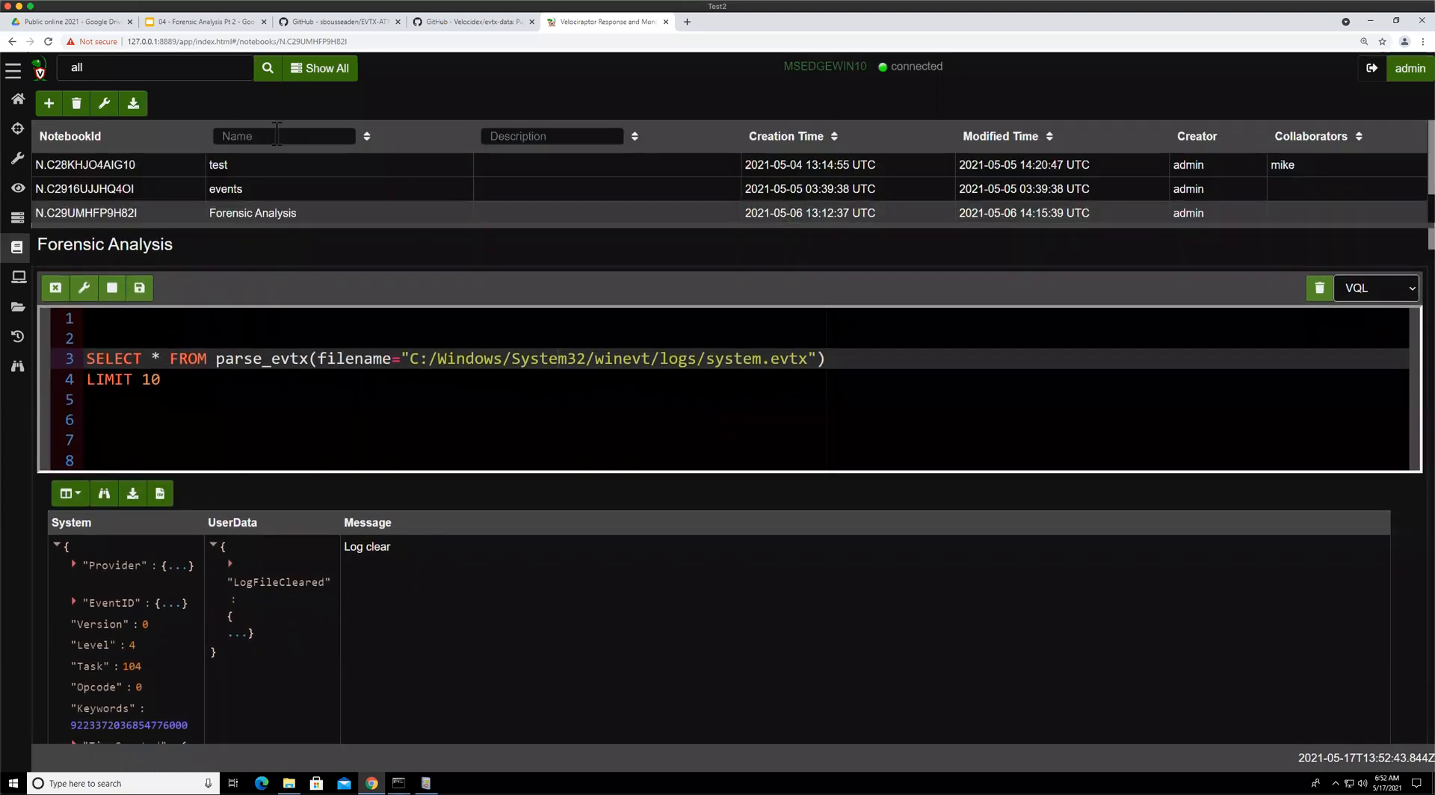
pyautogui.click(299, 71)
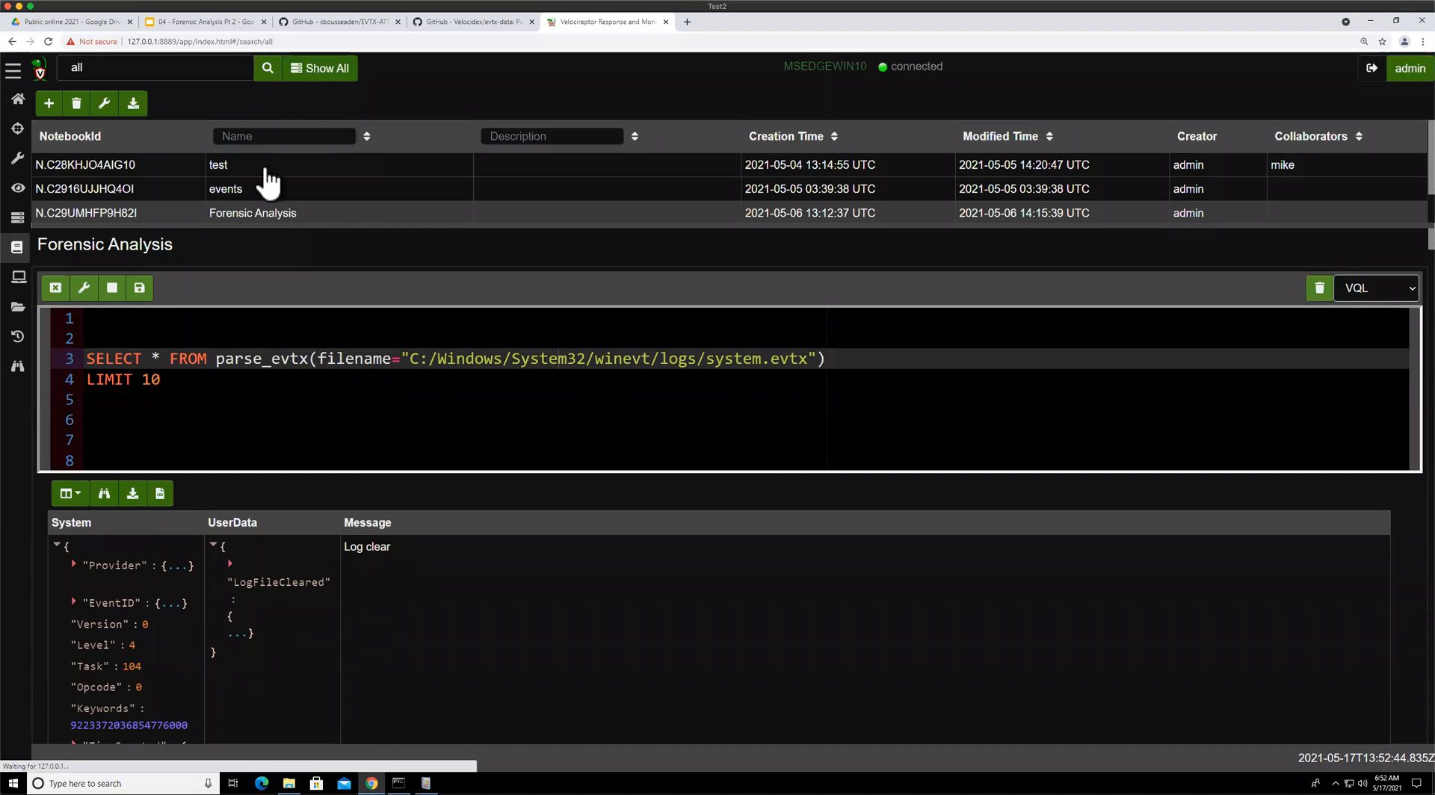
pyautogui.click(211, 166)
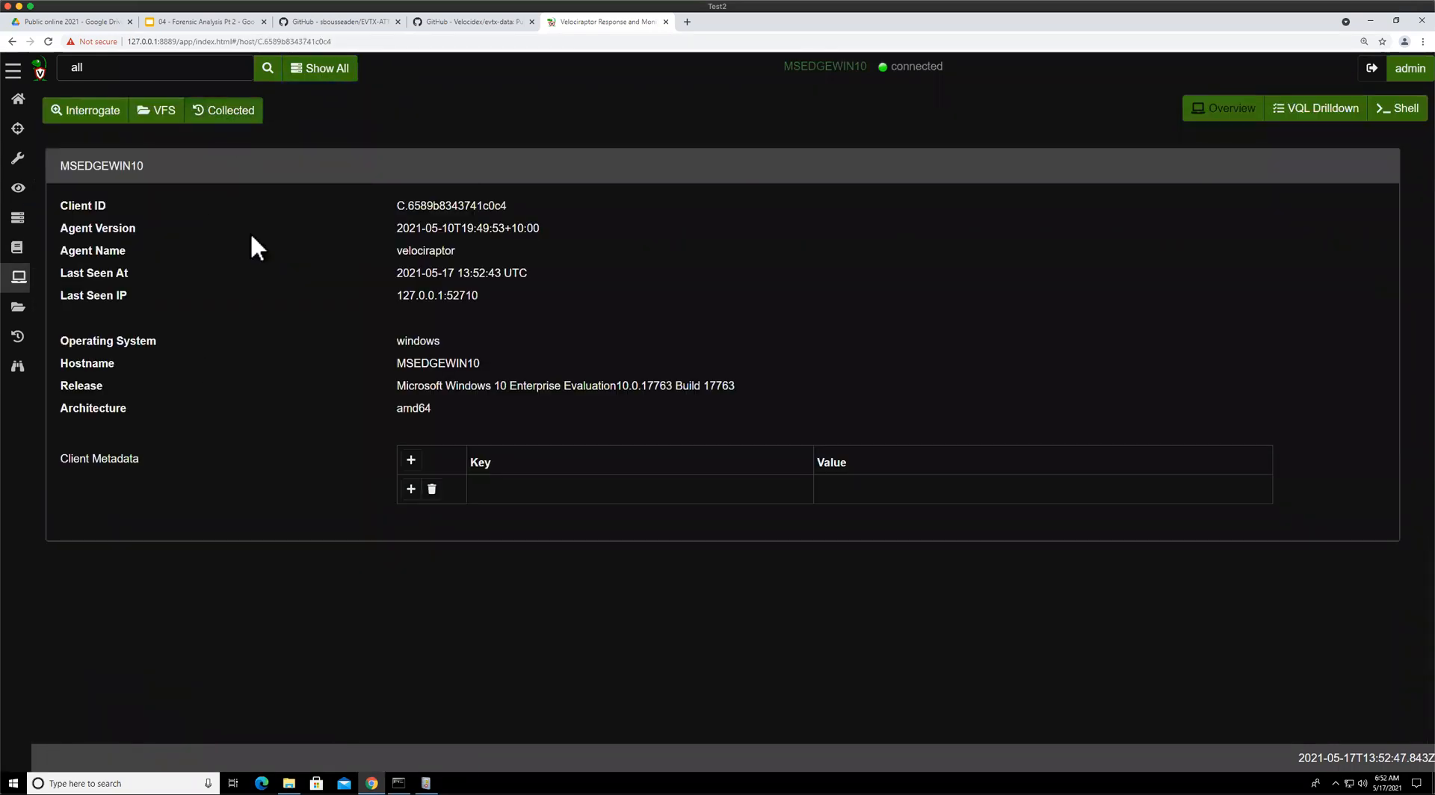
pyautogui.click(226, 110)
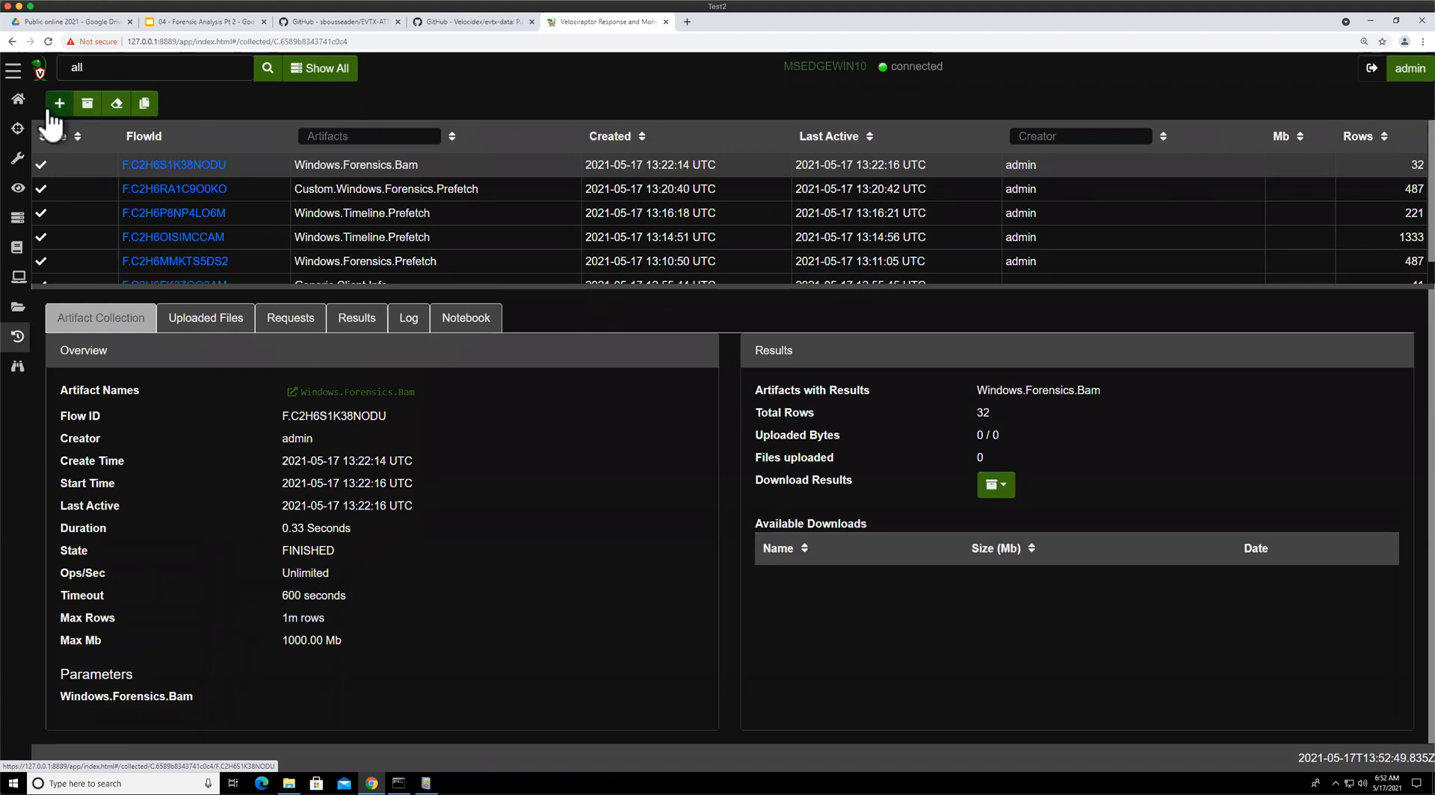
# Launch a new Windows.EventLogs.EvtxHunter collection with IocRegex set to mike and Add VSS into query enabled
pyautogui.click(51, 109)
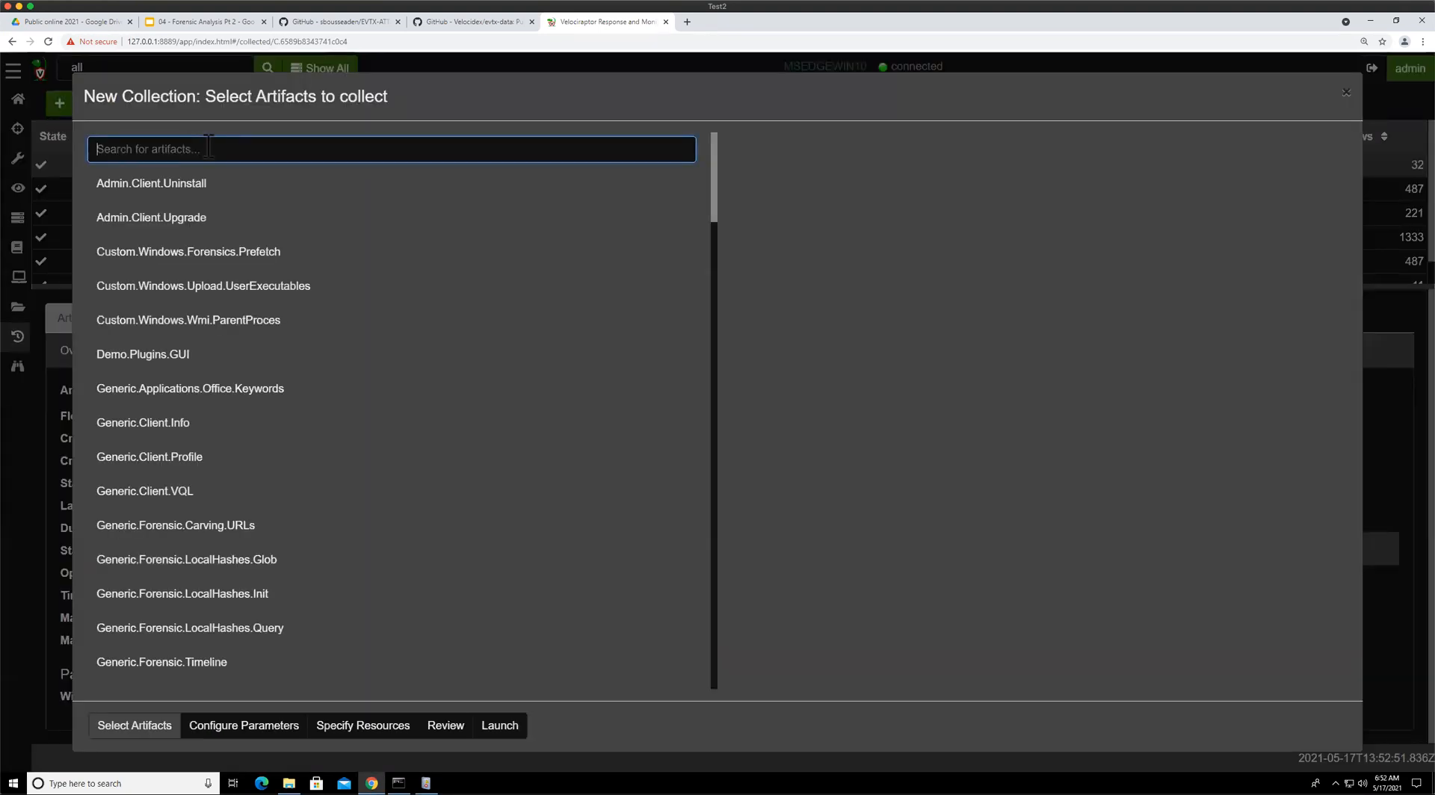
pyautogui.write('hunter')
pyautogui.click(114, 187)
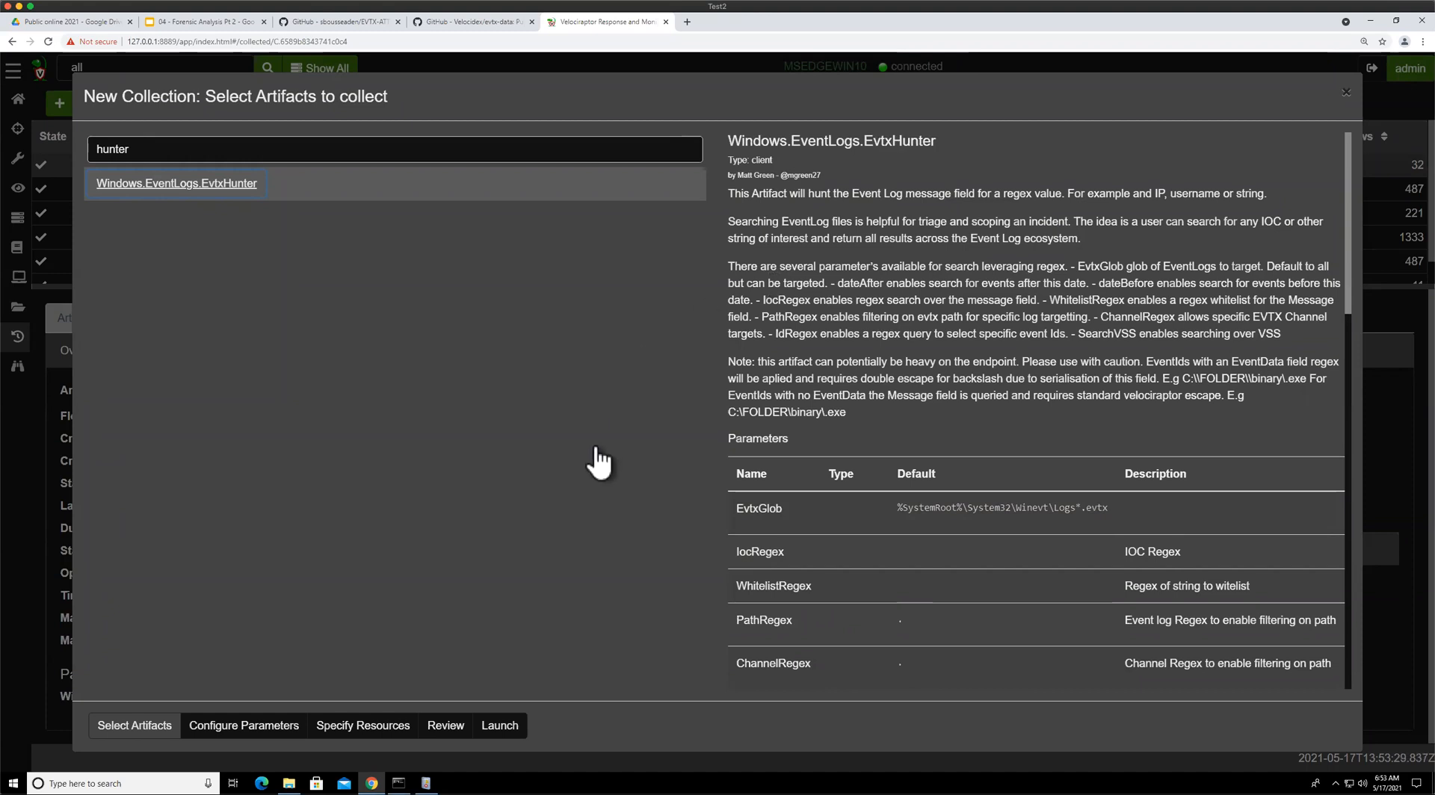
pyautogui.click(258, 726)
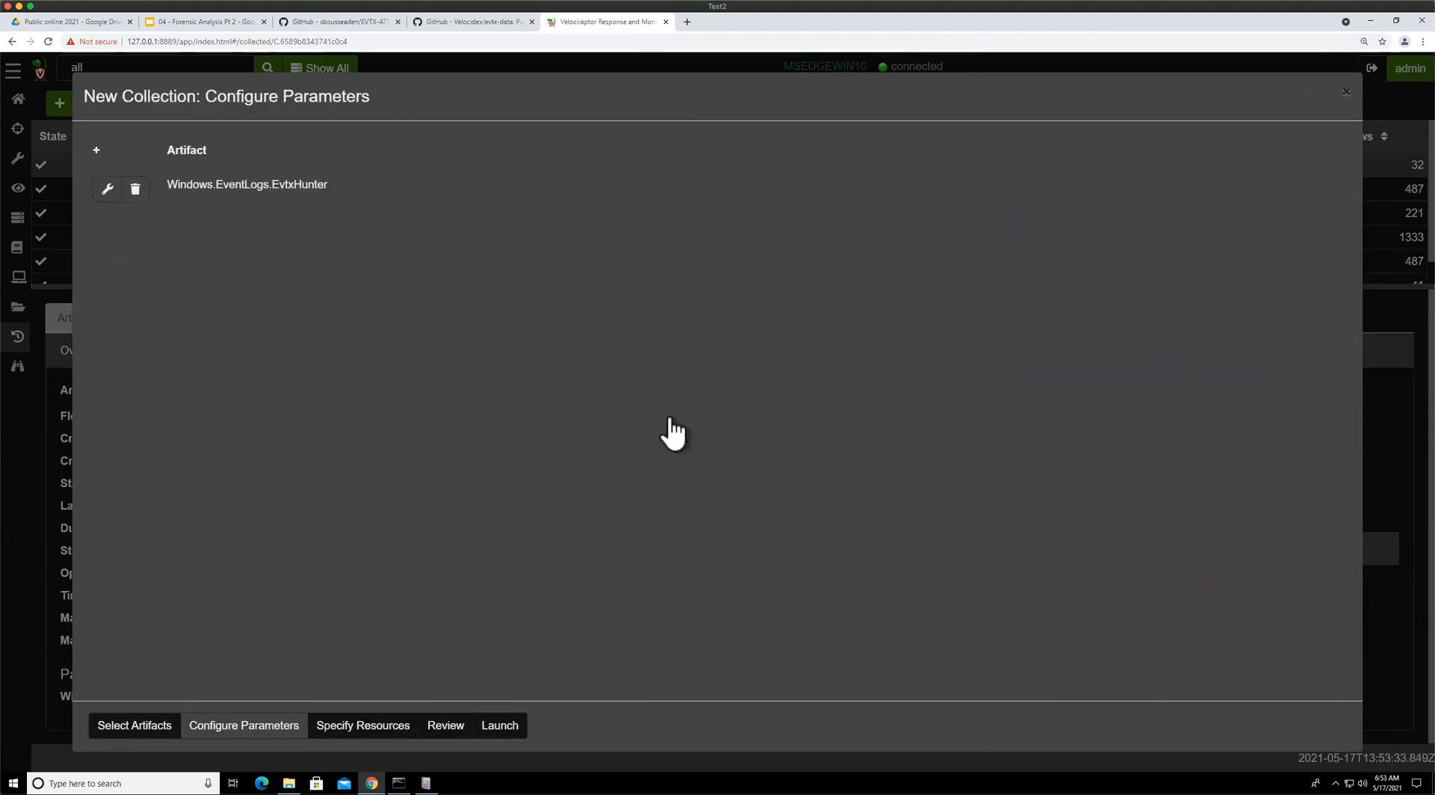
pyautogui.click(347, 193)
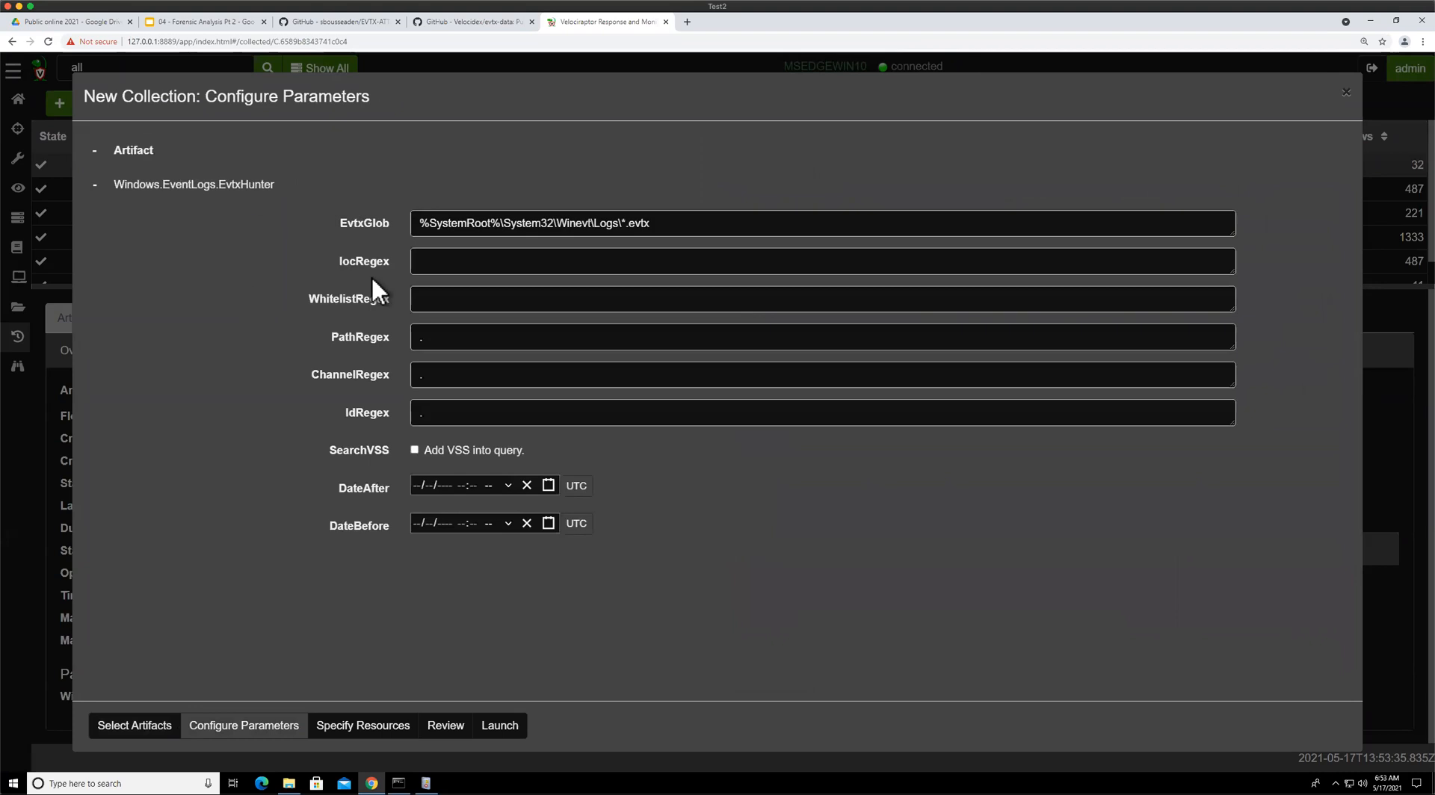
pyautogui.click(564, 261)
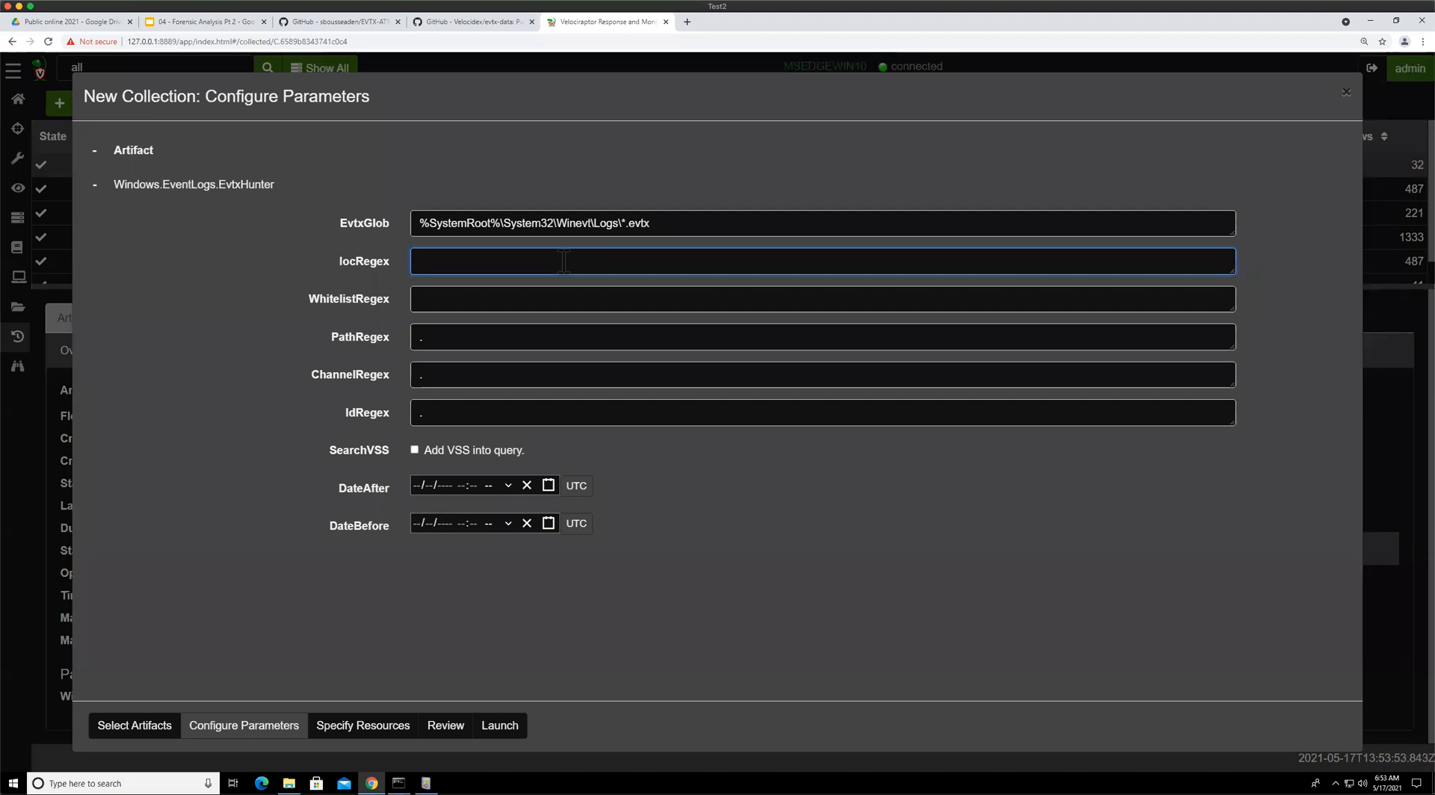
pyautogui.click(551, 299)
pyautogui.click(551, 261)
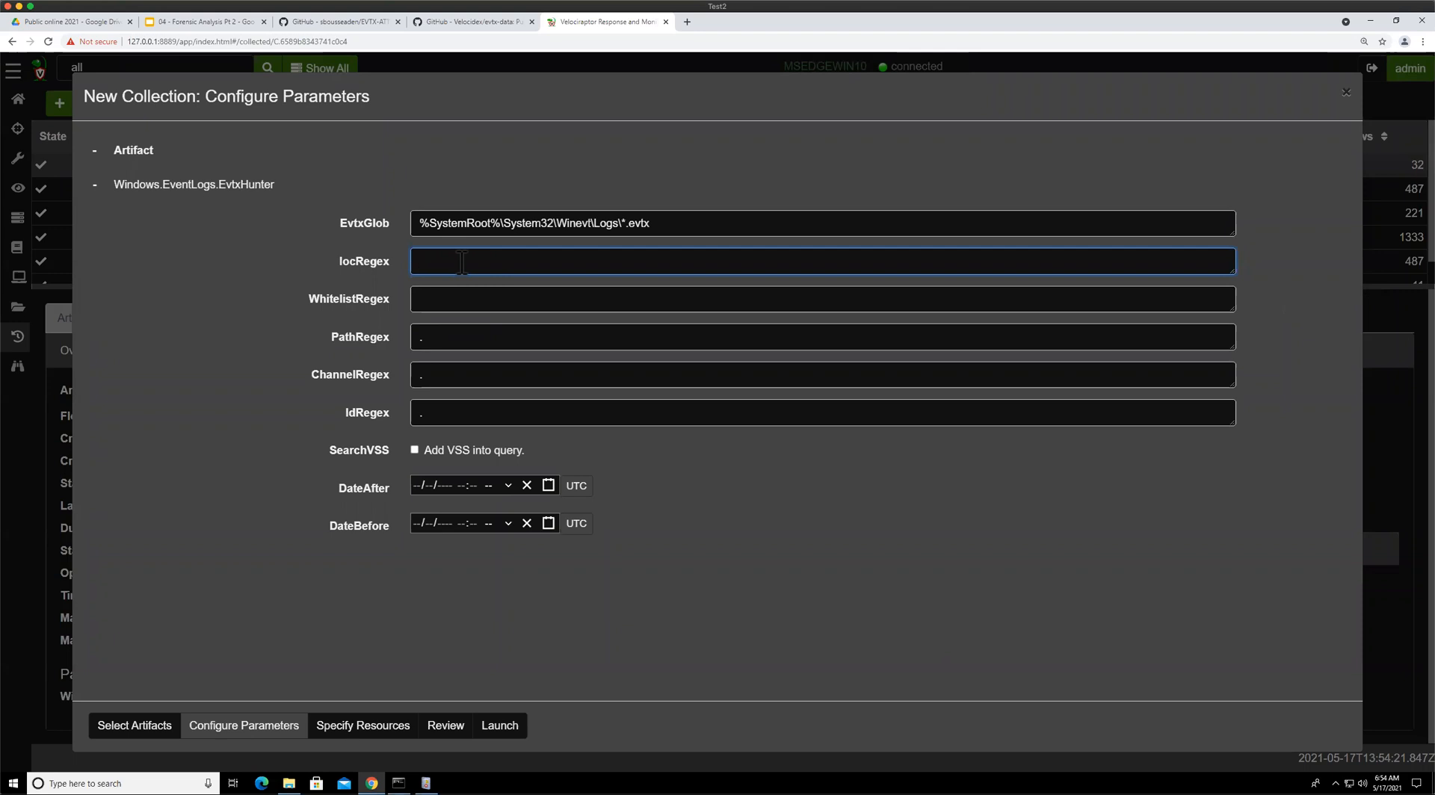
pyautogui.write('mike')
pyautogui.click(415, 450)
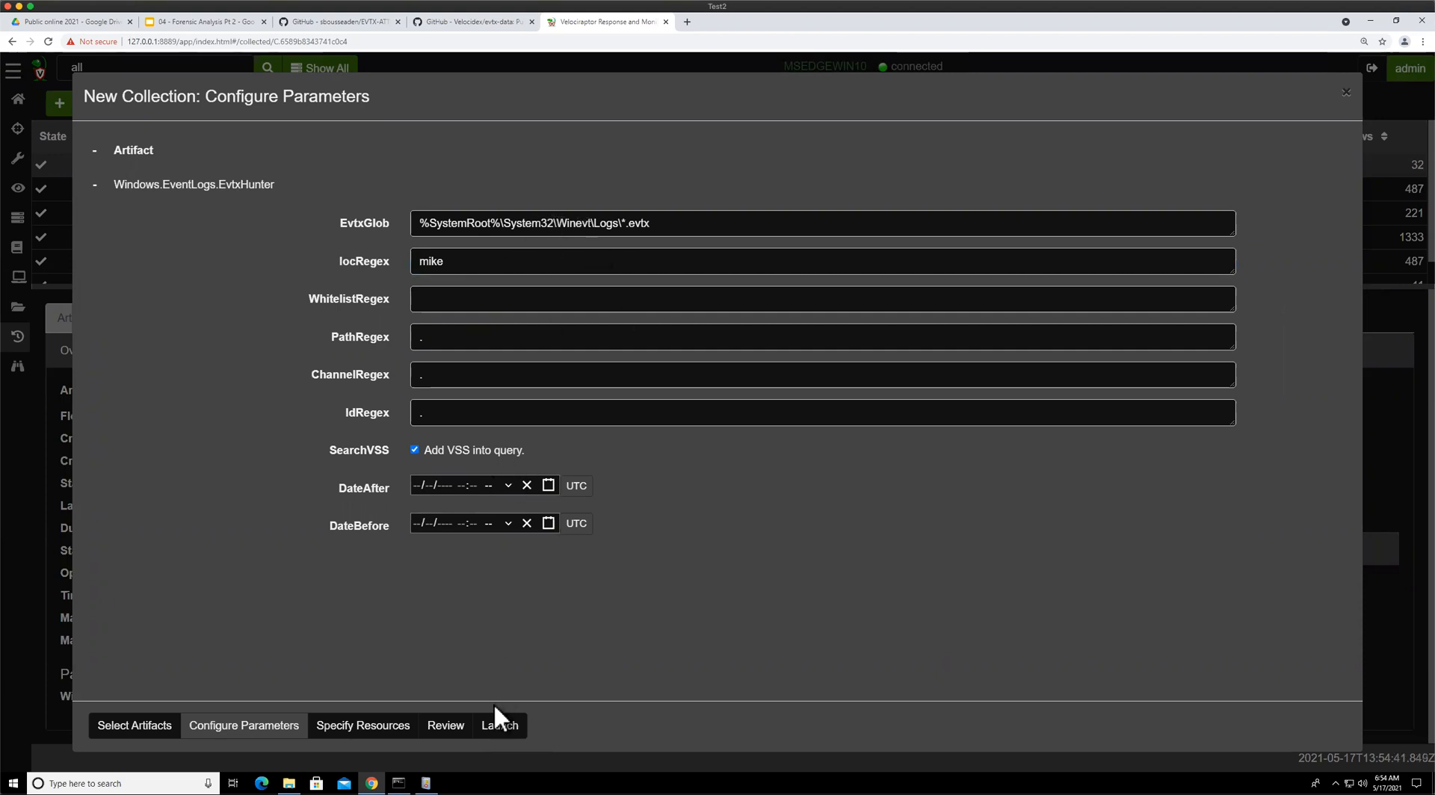
pyautogui.click(500, 728)
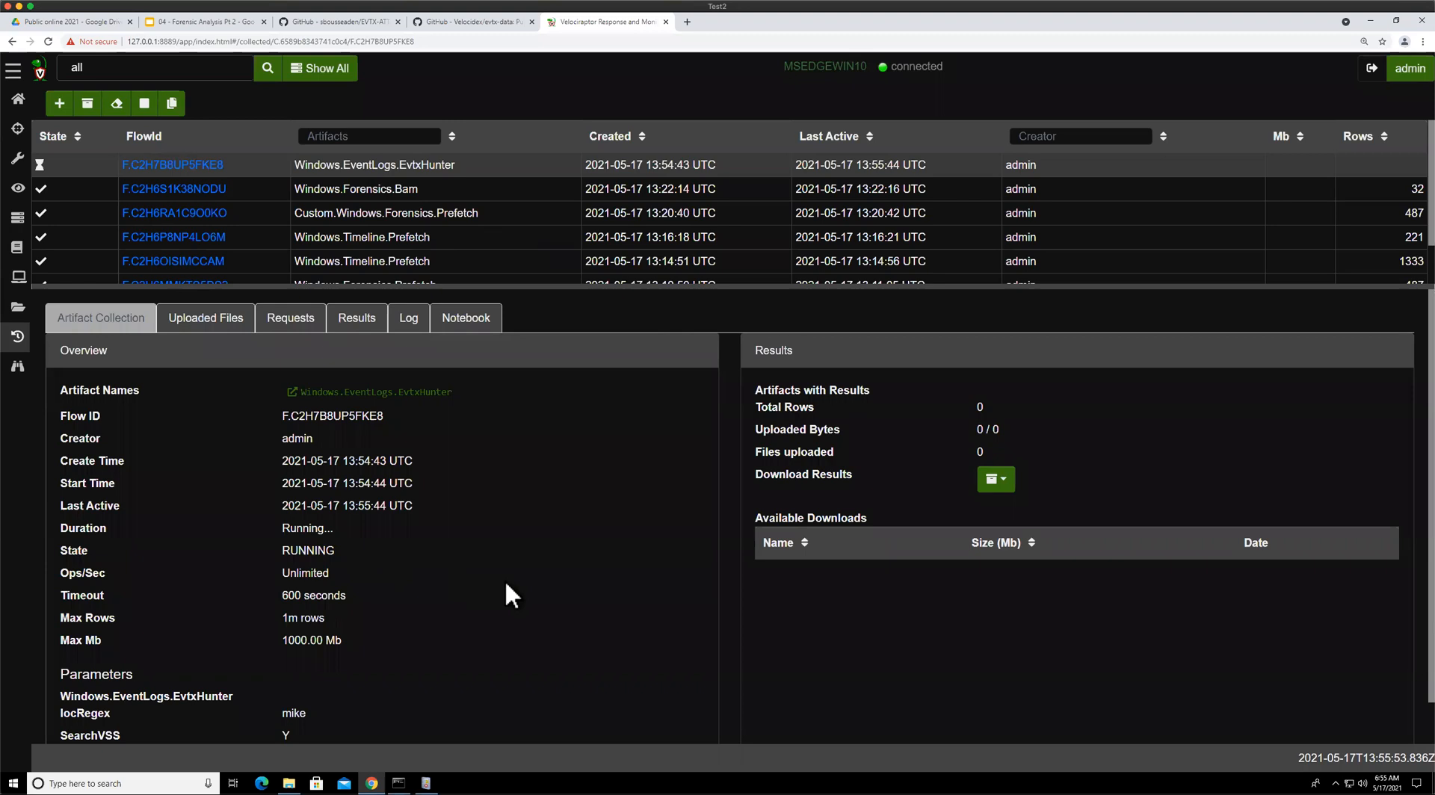
# Review the running EvtxHunter collection's configured parameters, including the EvtxGlob log path
pyautogui.scroll(-1, 501, 576)
pyautogui.click(170, 112)
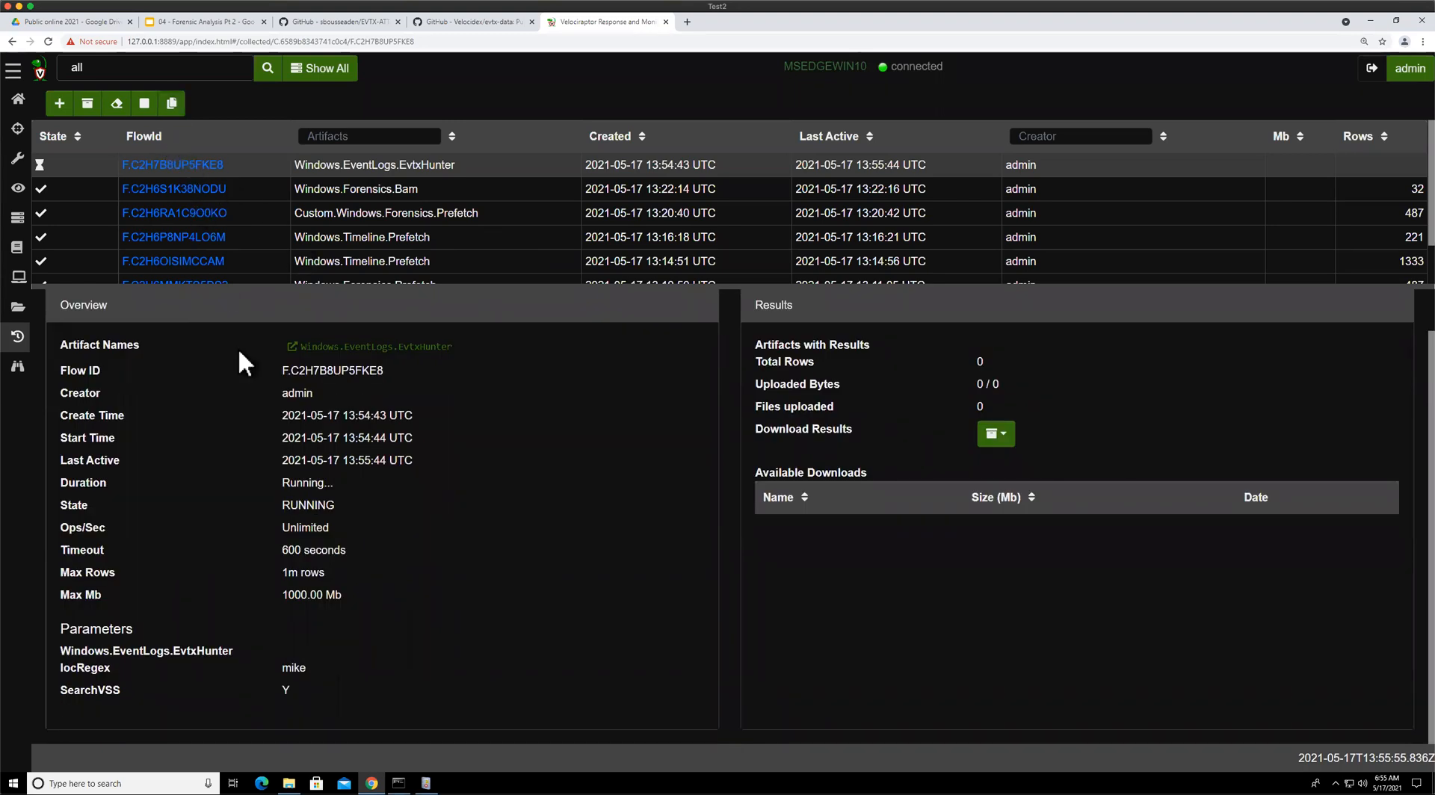
pyautogui.click(267, 729)
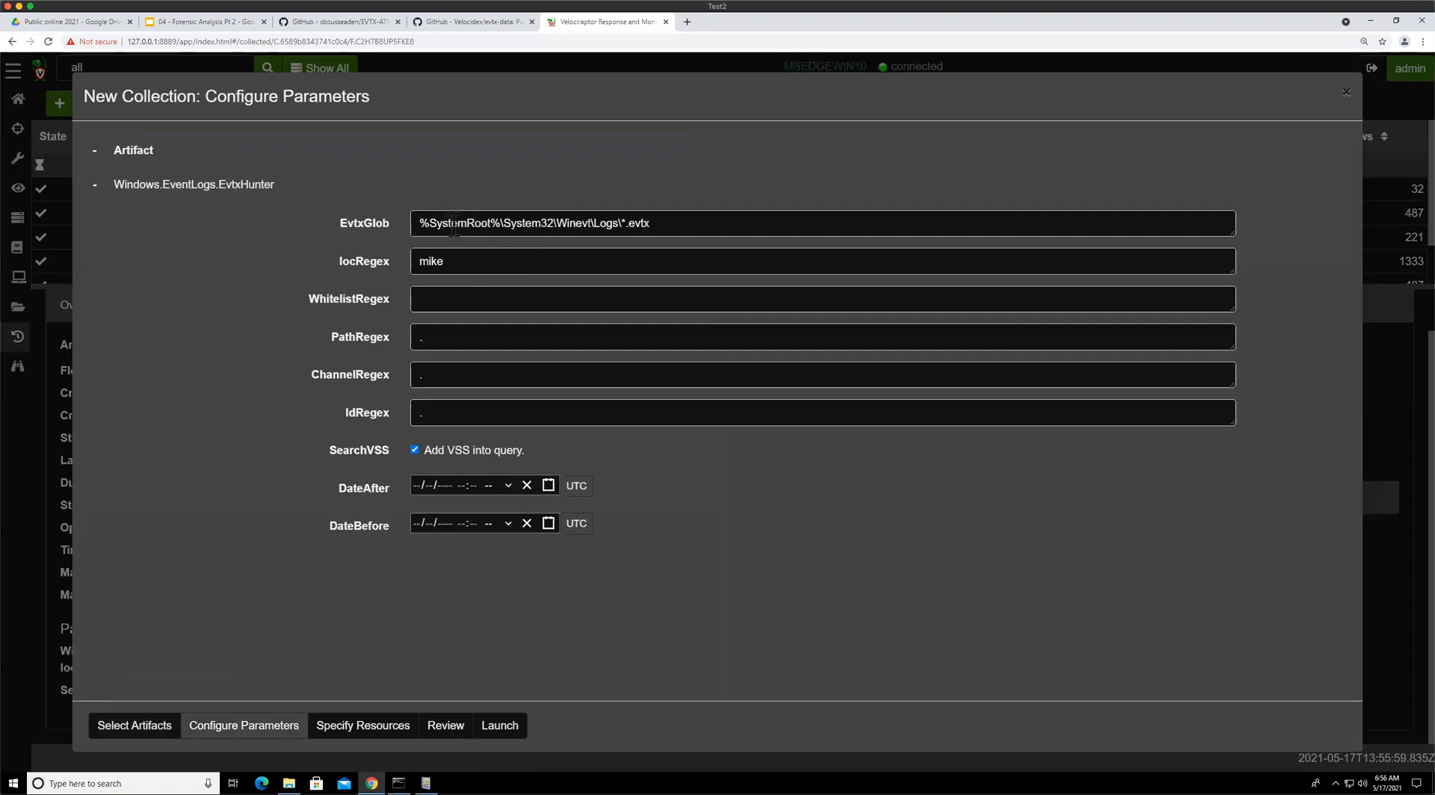
pyautogui.moveTo(448, 223); pyautogui.dragTo(688, 224)
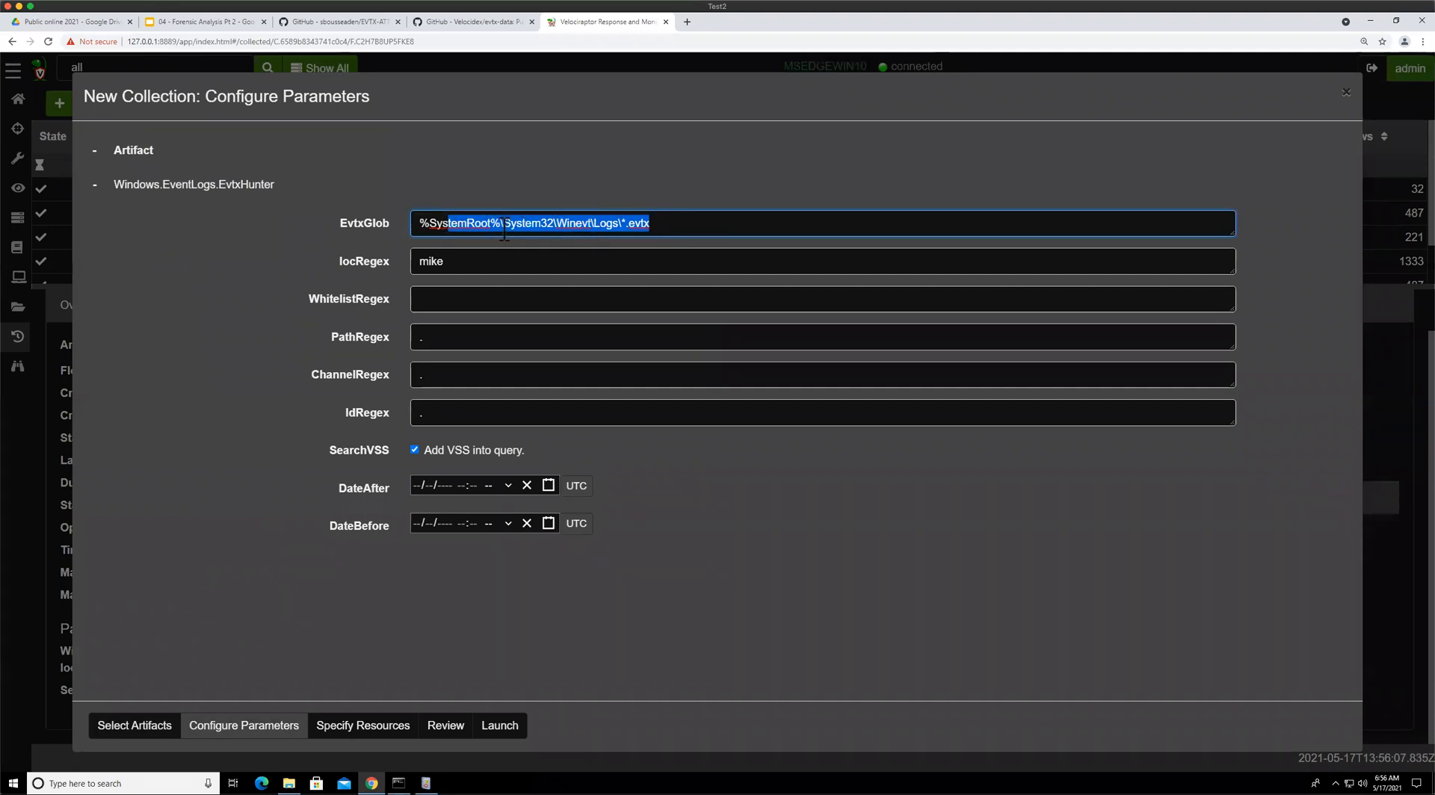
pyautogui.click(383, 71)
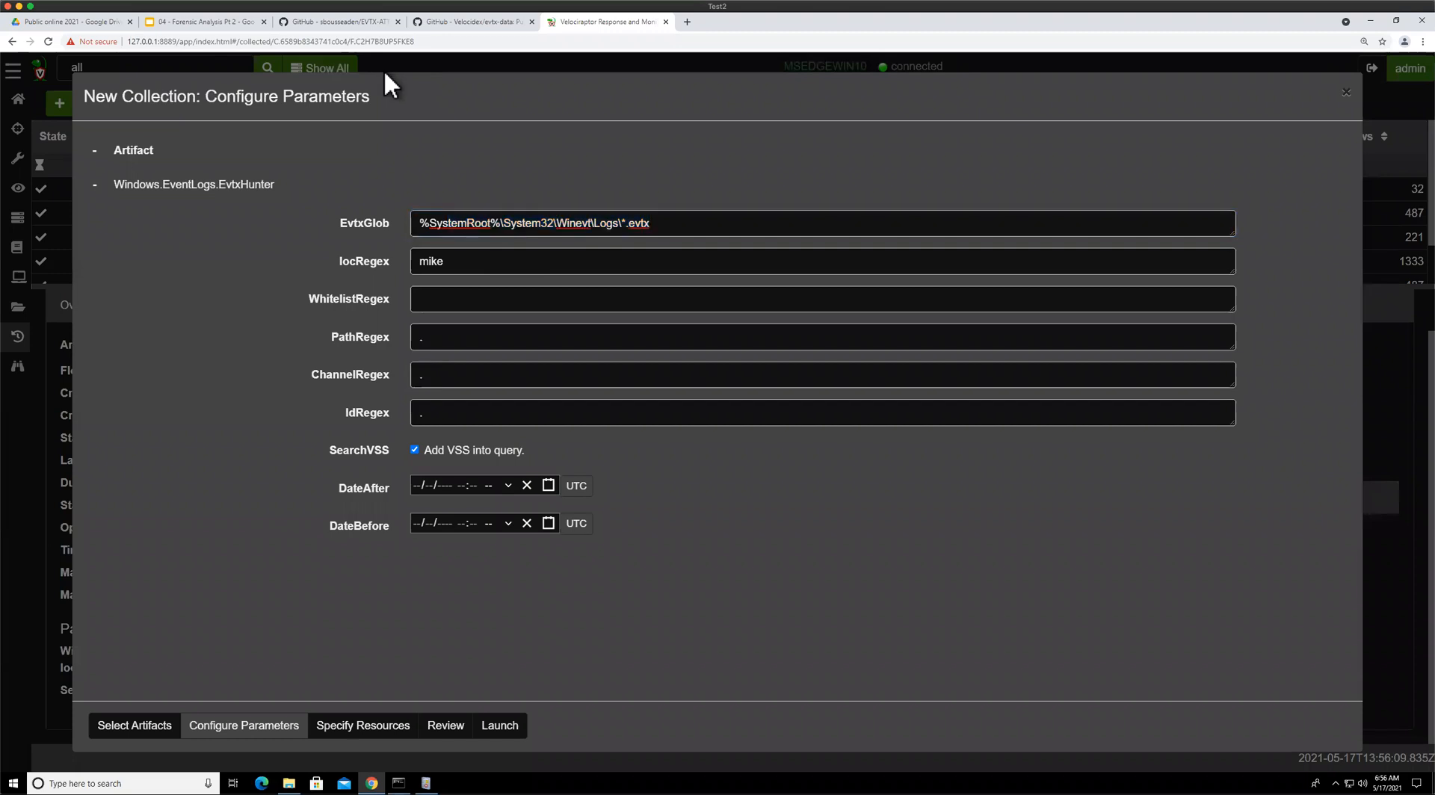
pyautogui.click(383, 69)
# Look up the Windows.EventLogs.EvtxHunter artifact definition by searching the artifacts for evtx
pyautogui.click(18, 158)
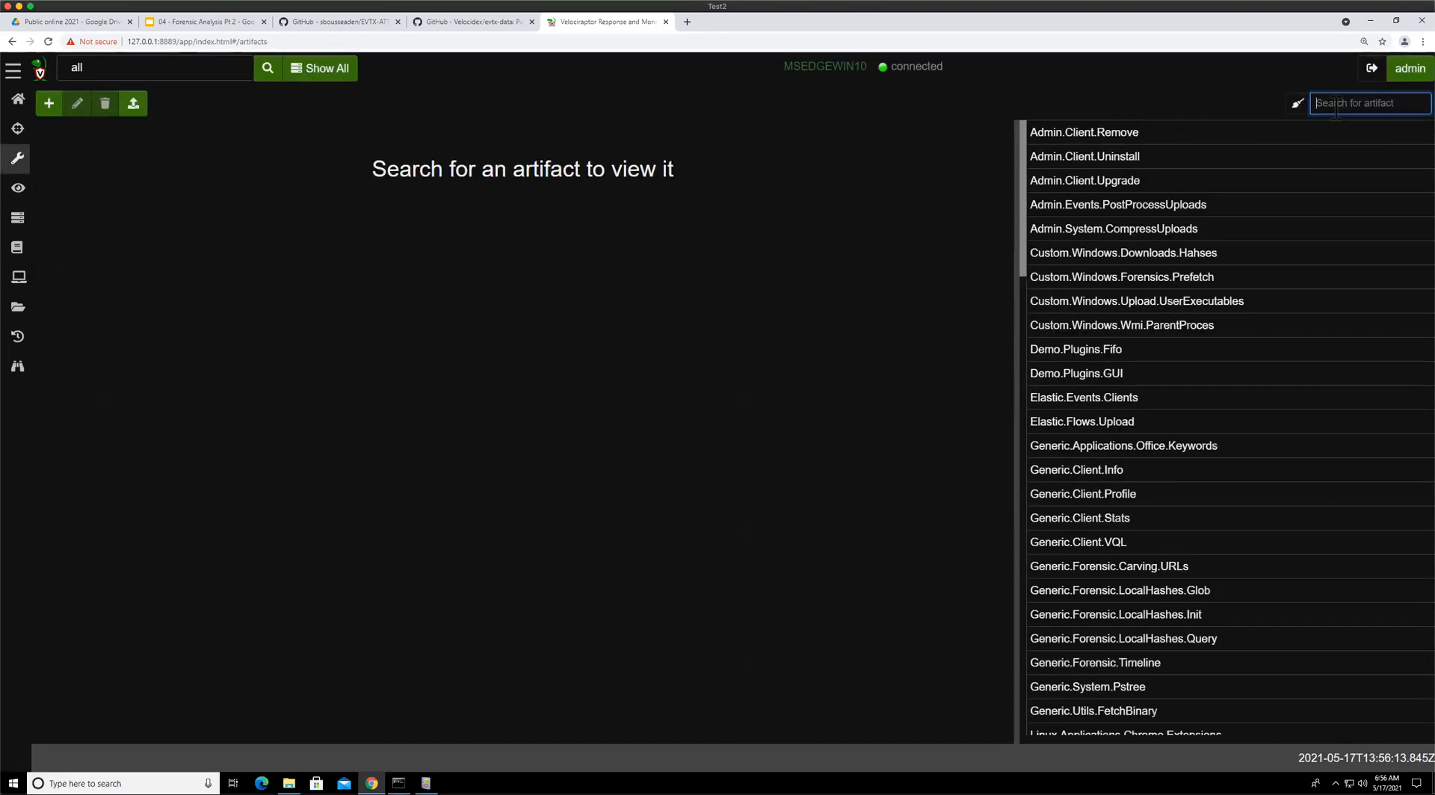
pyautogui.write('evtx')
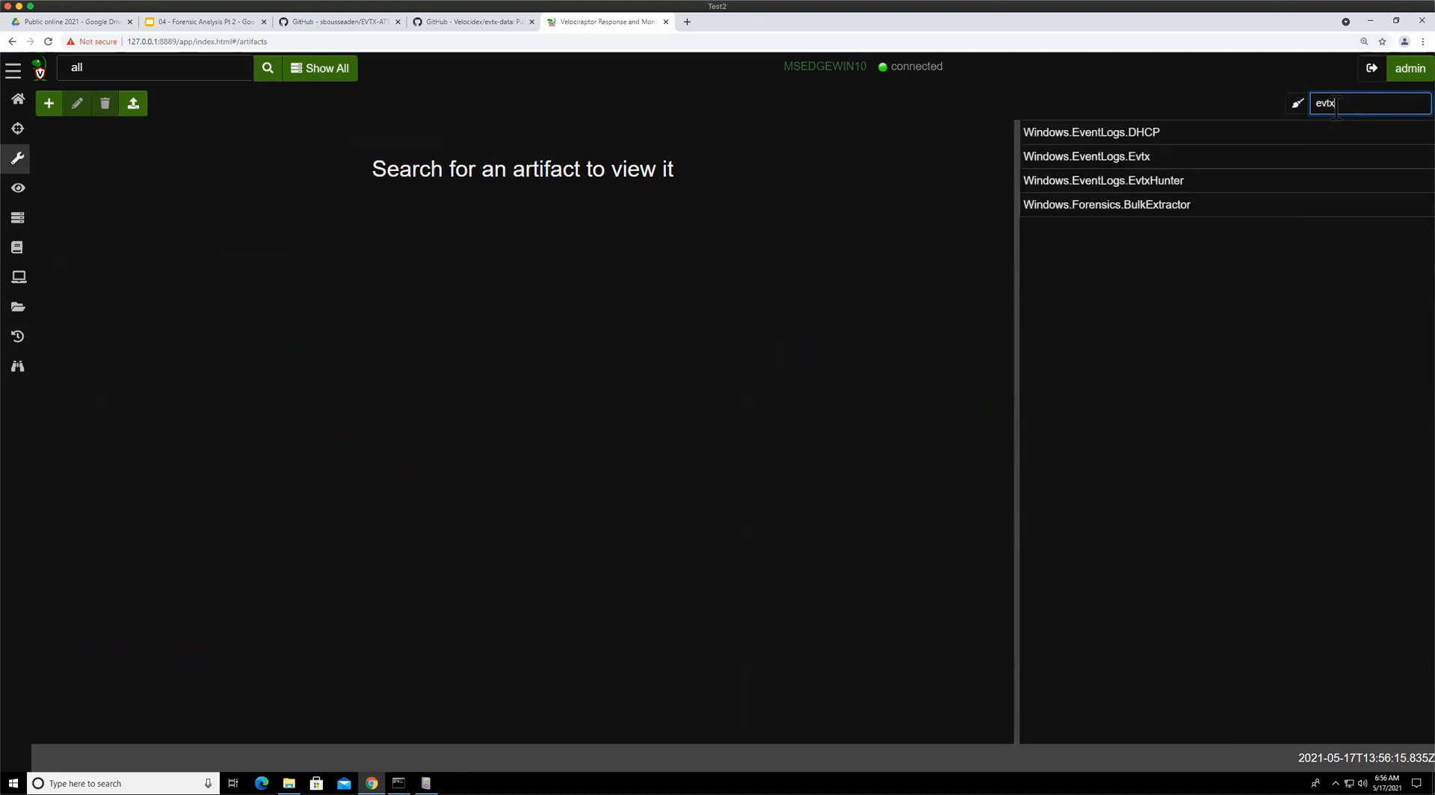
pyautogui.click(1104, 182)
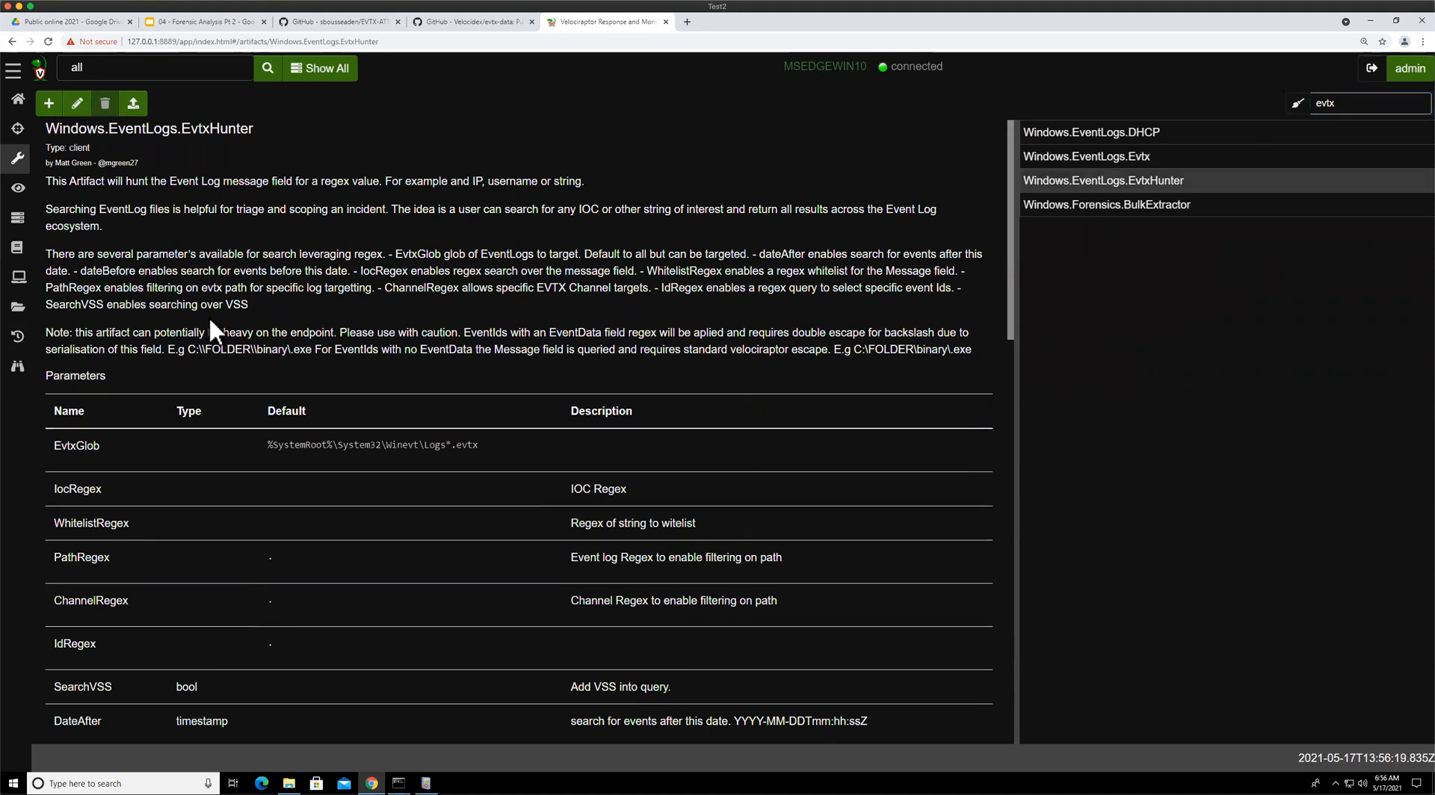
# Examine the artifact's VQL source, highlighting the glob expansion, PathRegex filter, VSS path function and IocRegex matching clauses
pyautogui.scroll(-5, 208, 317)
pyautogui.scroll(-10, 496, 374)
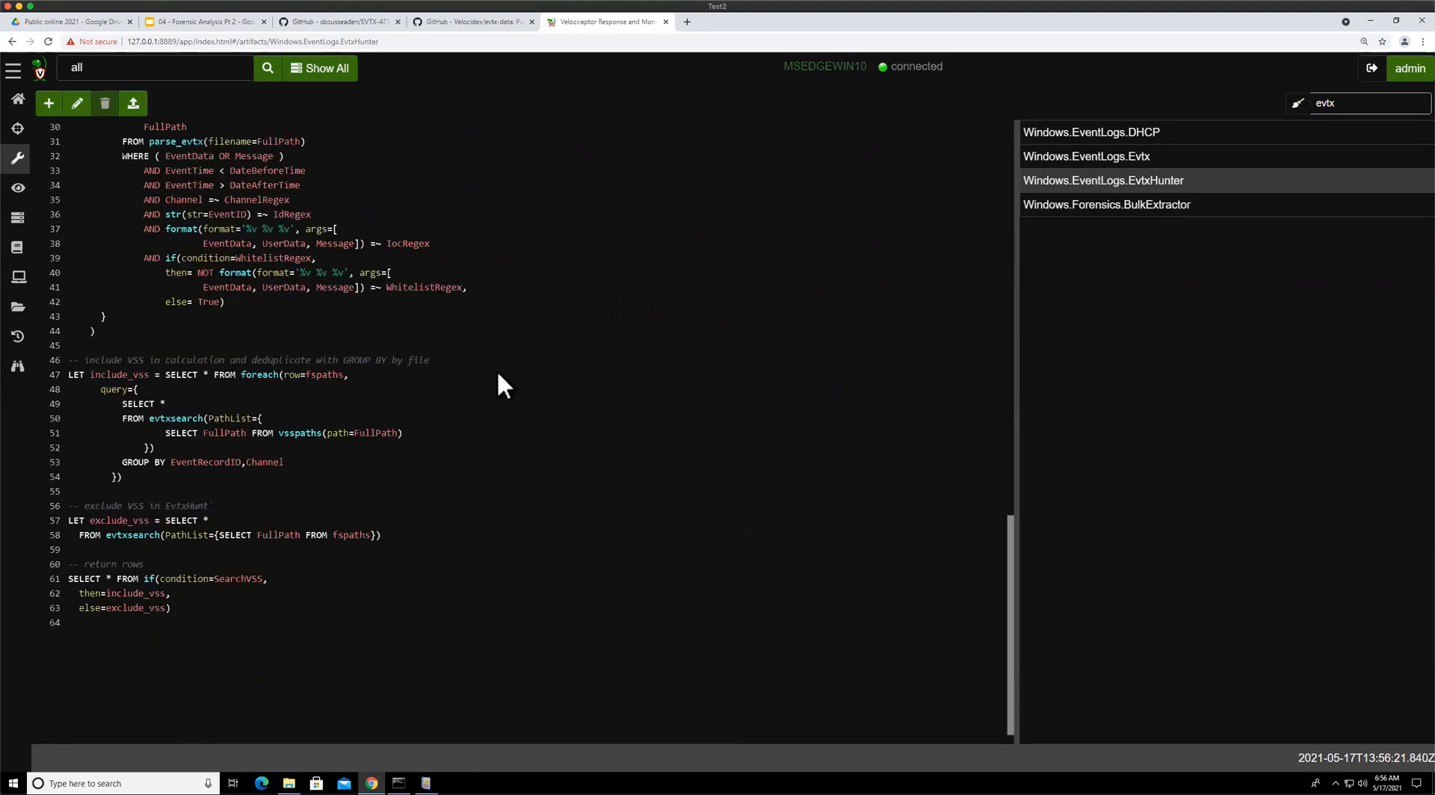
pyautogui.scroll(8, 497, 369)
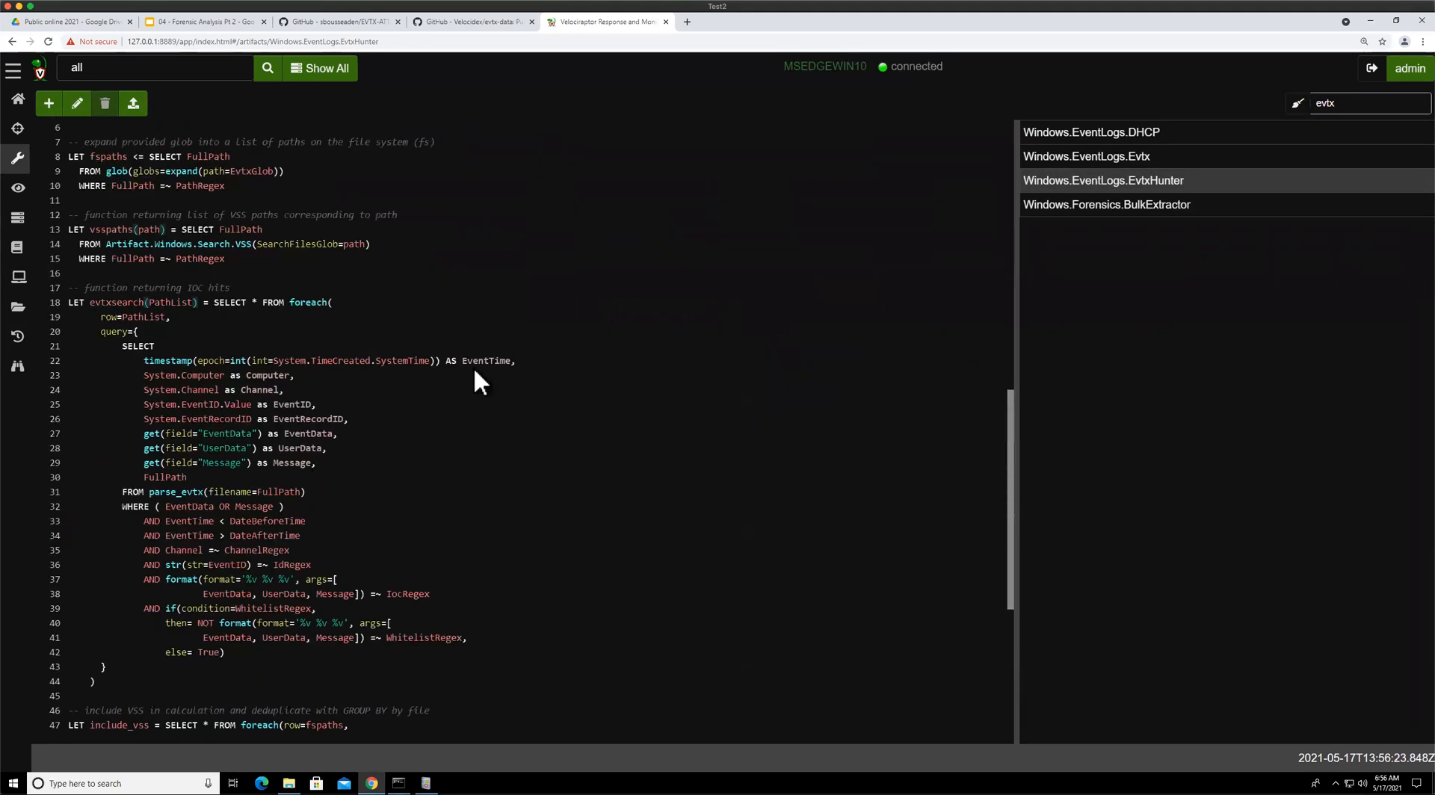
pyautogui.scroll(-1, 327, 354)
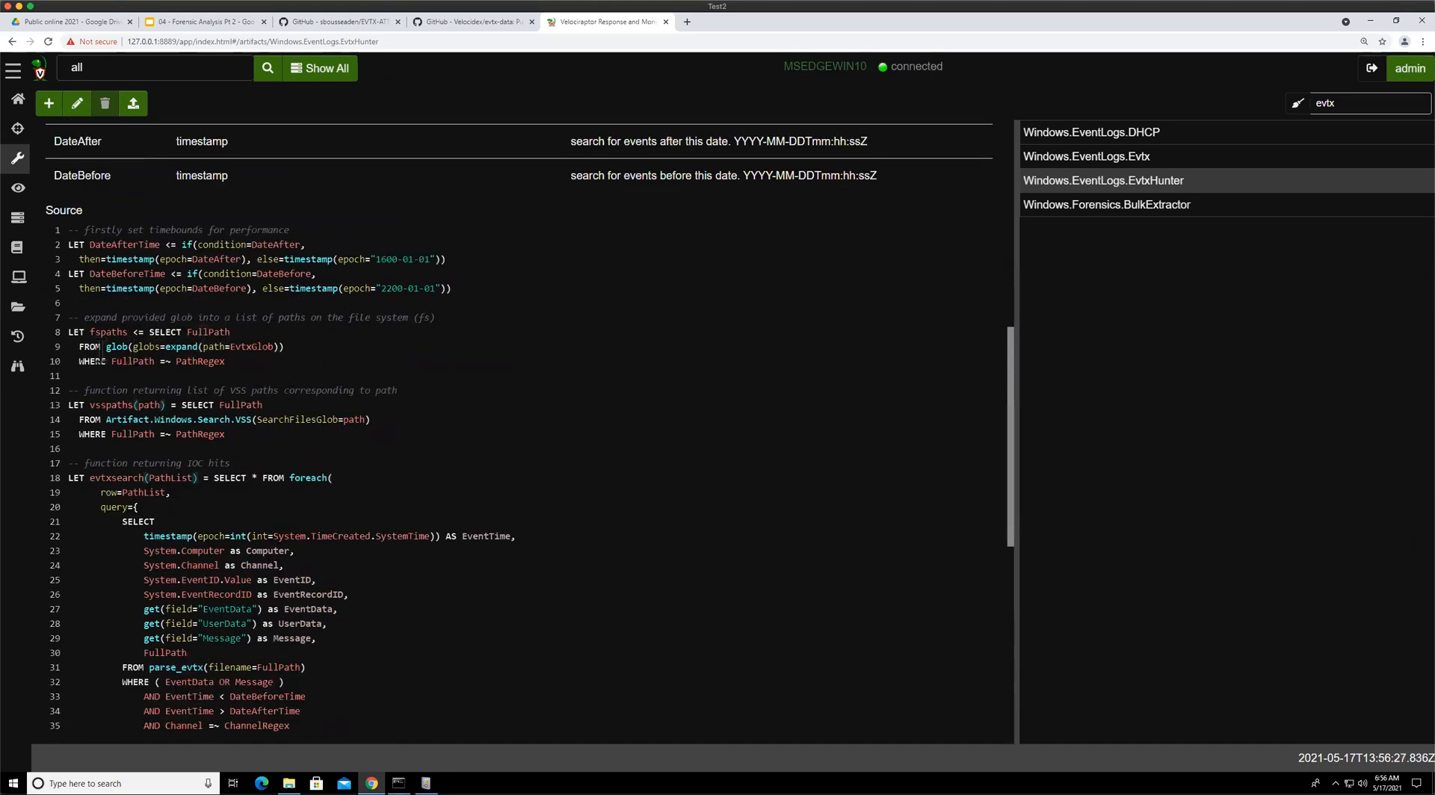
pyautogui.moveTo(97, 346); pyautogui.dragTo(300, 348)
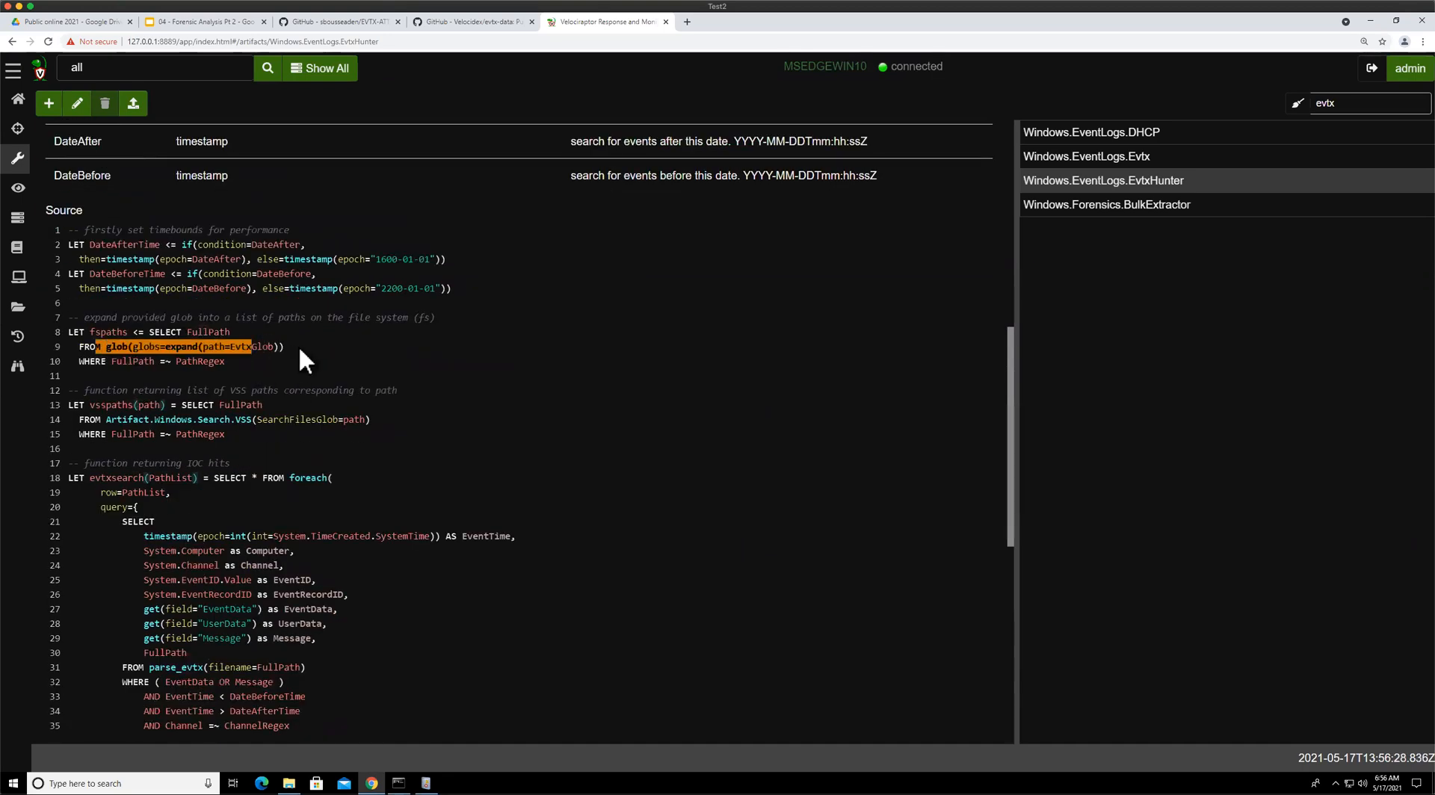
pyautogui.click(212, 366)
pyautogui.moveTo(101, 361); pyautogui.dragTo(224, 360)
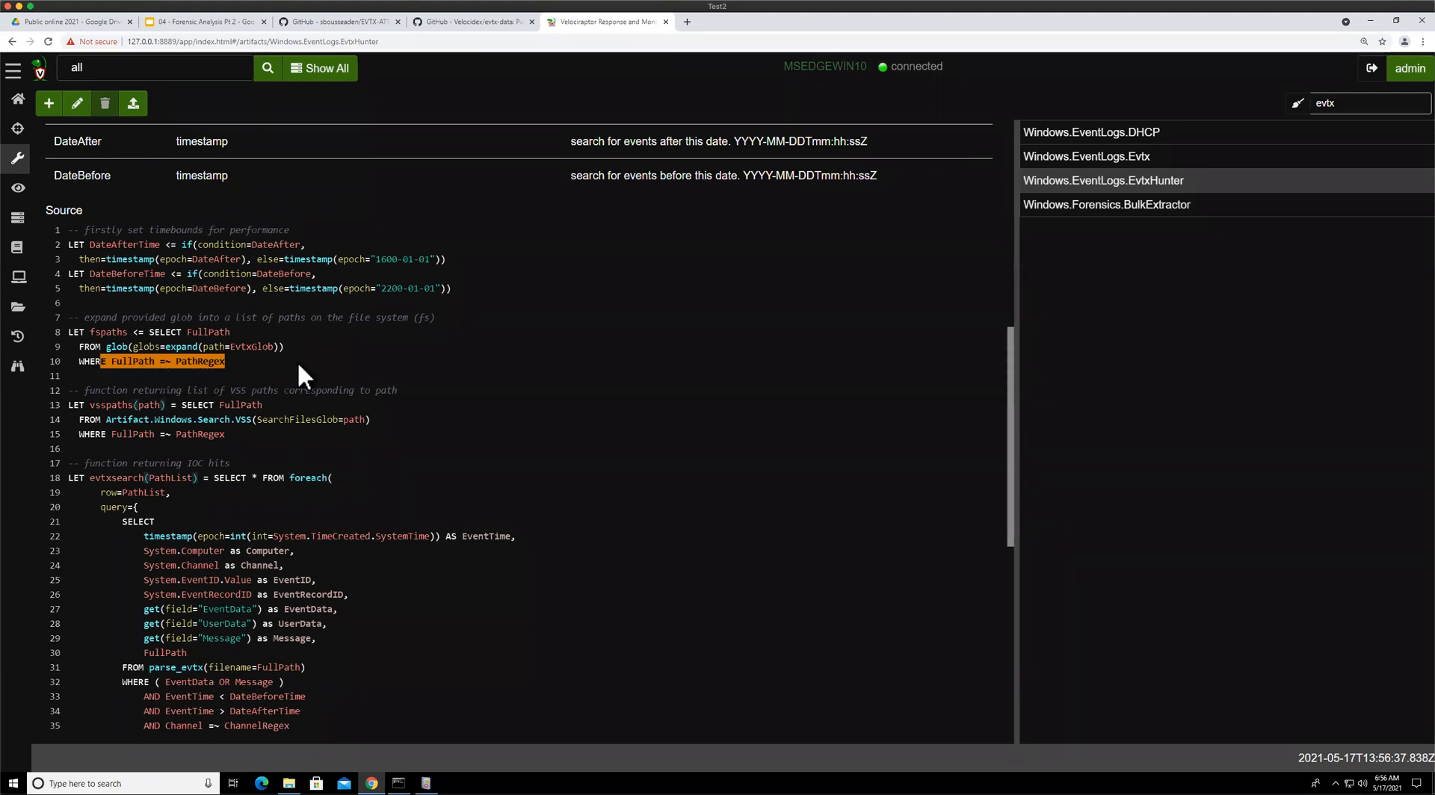
pyautogui.scroll(5, 298, 360)
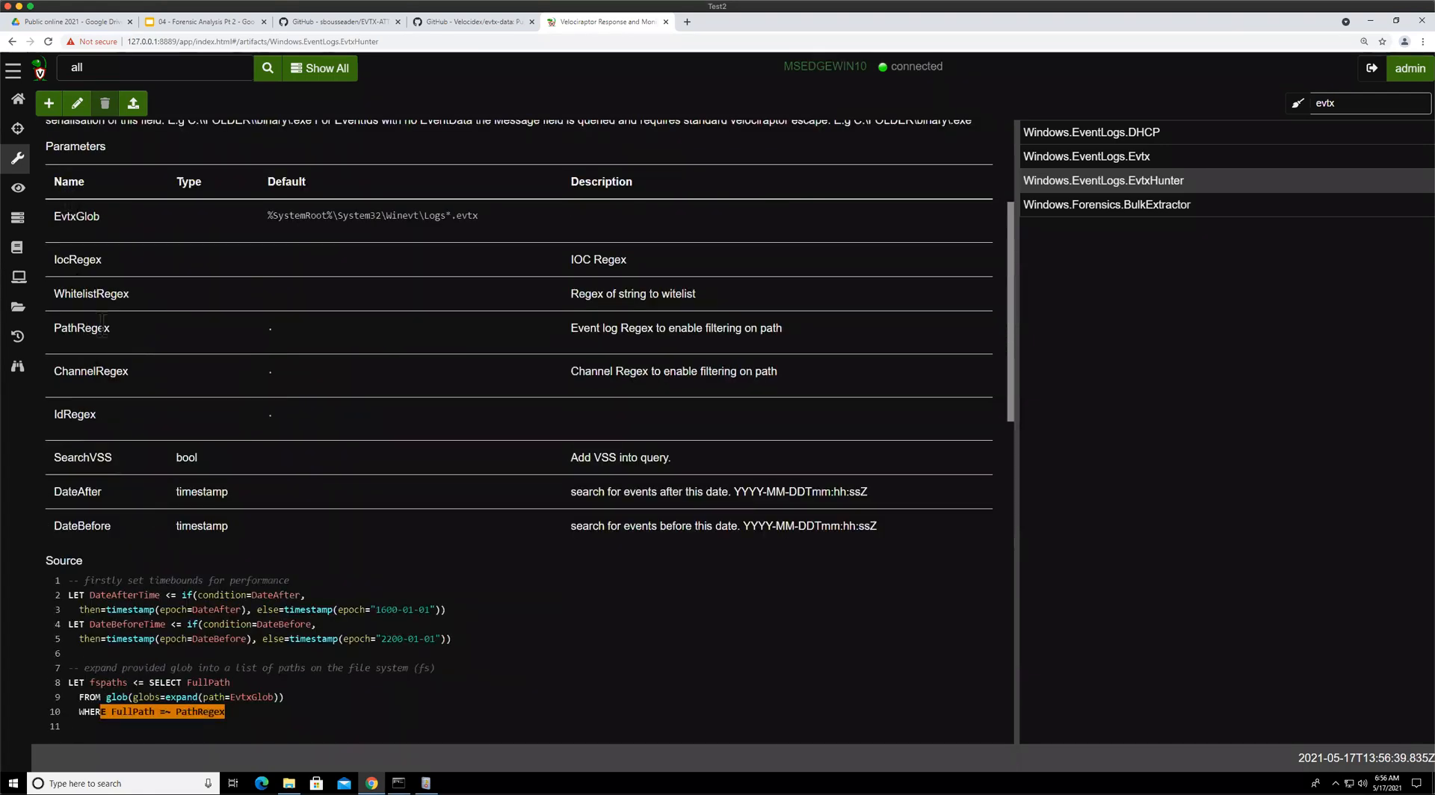
pyautogui.scroll(-2, 375, 411)
pyautogui.scroll(-4, 376, 415)
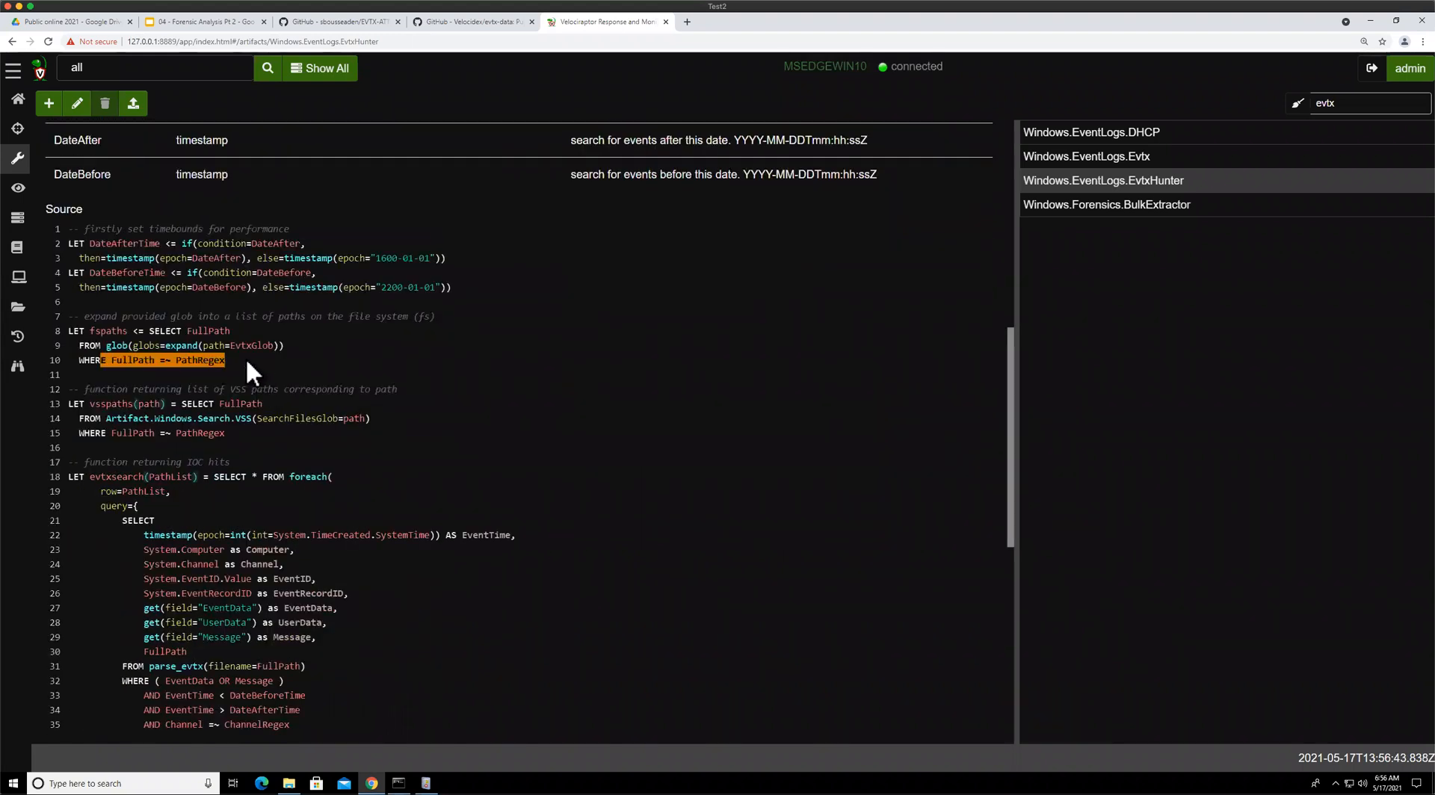
pyautogui.scroll(-2, 244, 358)
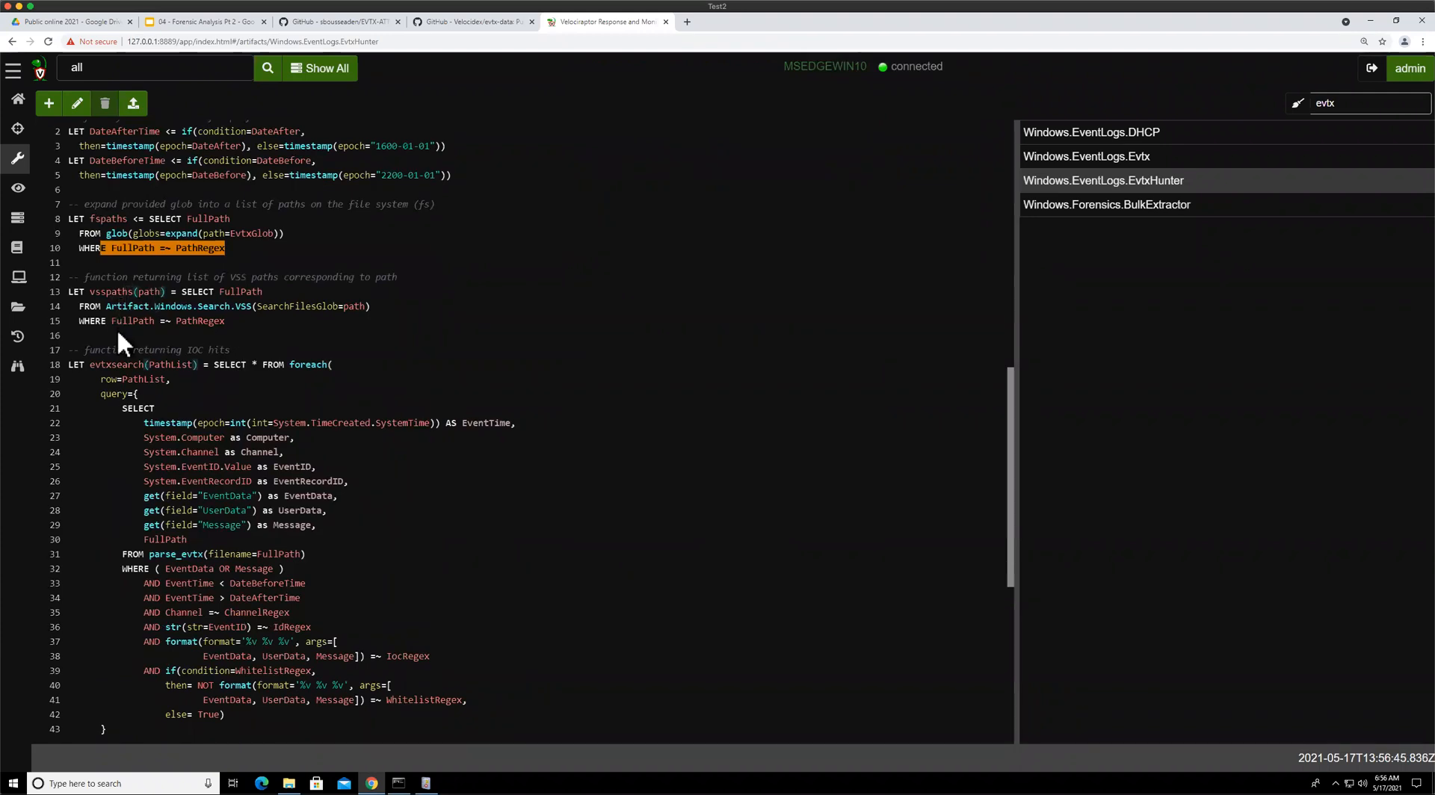
pyautogui.moveTo(100, 292); pyautogui.dragTo(133, 322)
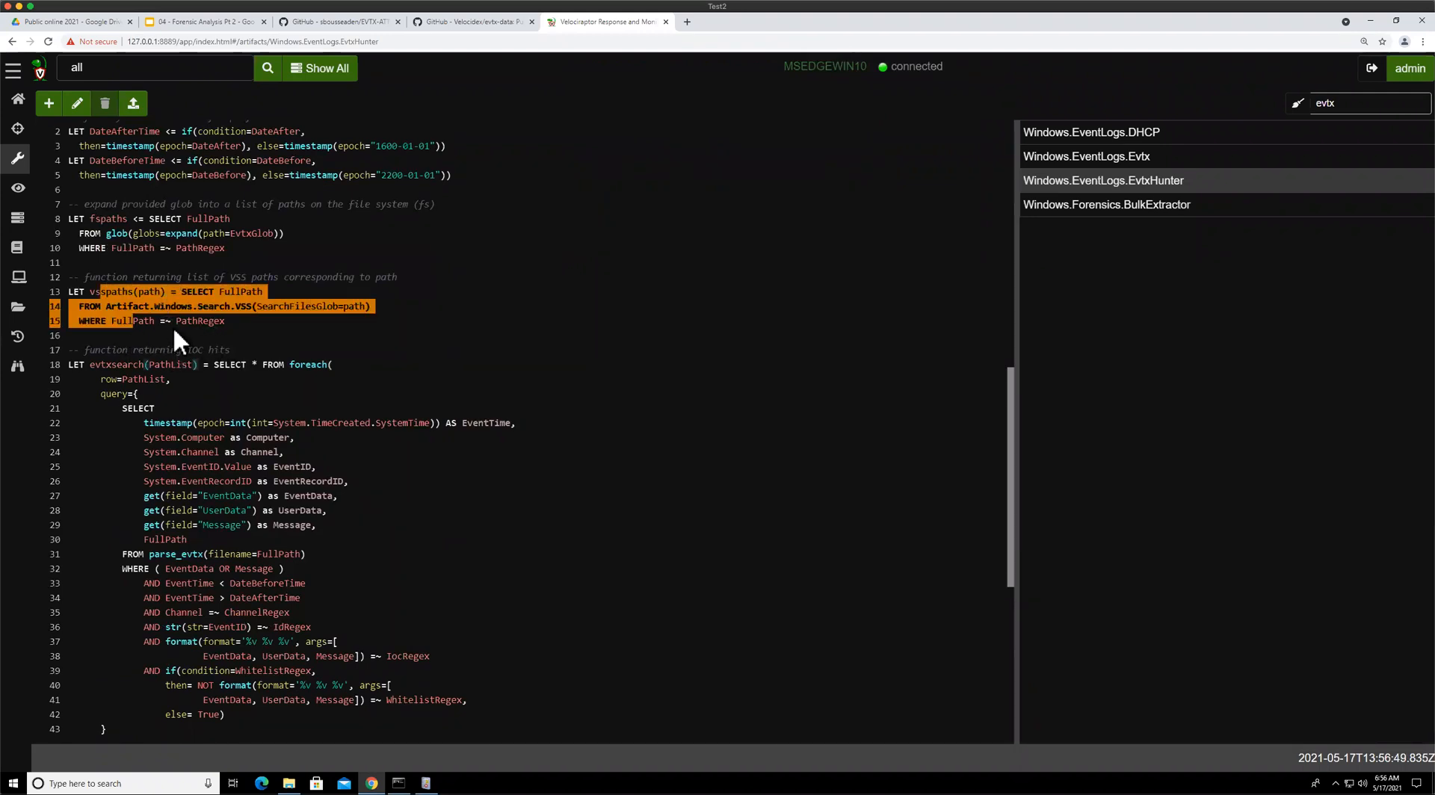
pyautogui.click(146, 308)
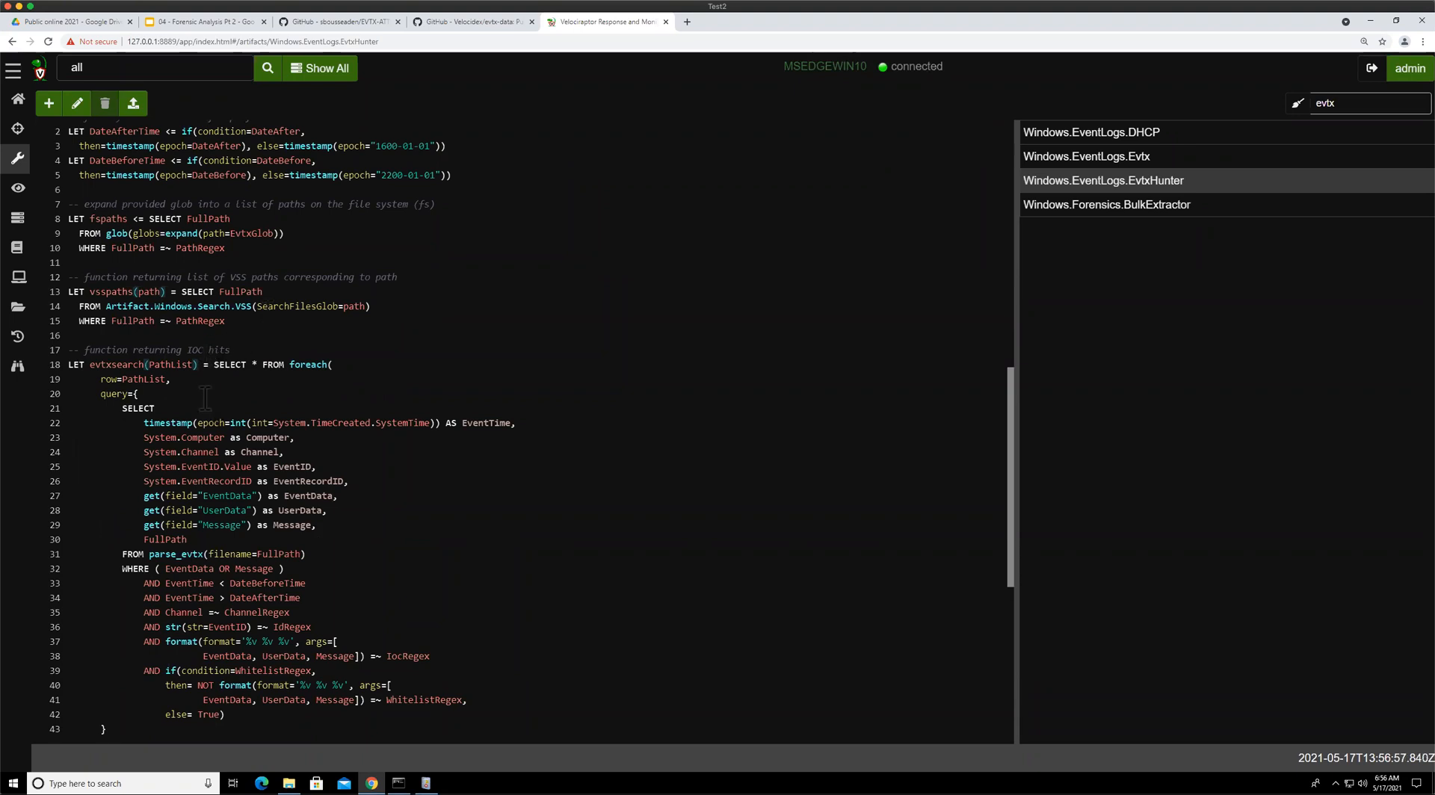
pyautogui.scroll(-3, 201, 392)
pyautogui.moveTo(153, 442); pyautogui.dragTo(289, 442)
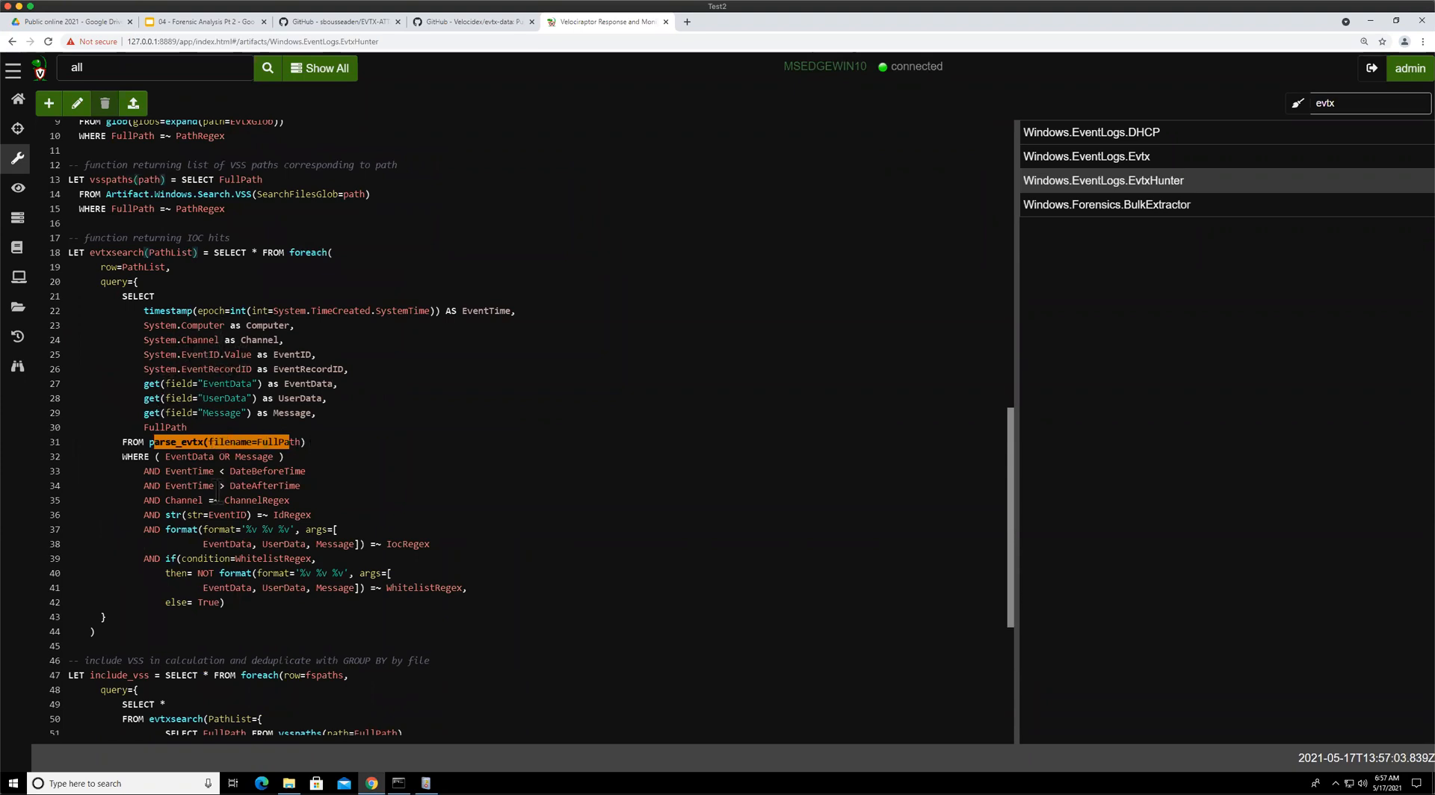
pyautogui.scroll(-3, 209, 499)
pyautogui.moveTo(166, 419); pyautogui.dragTo(391, 433)
pyautogui.moveTo(230, 418); pyautogui.dragTo(295, 418)
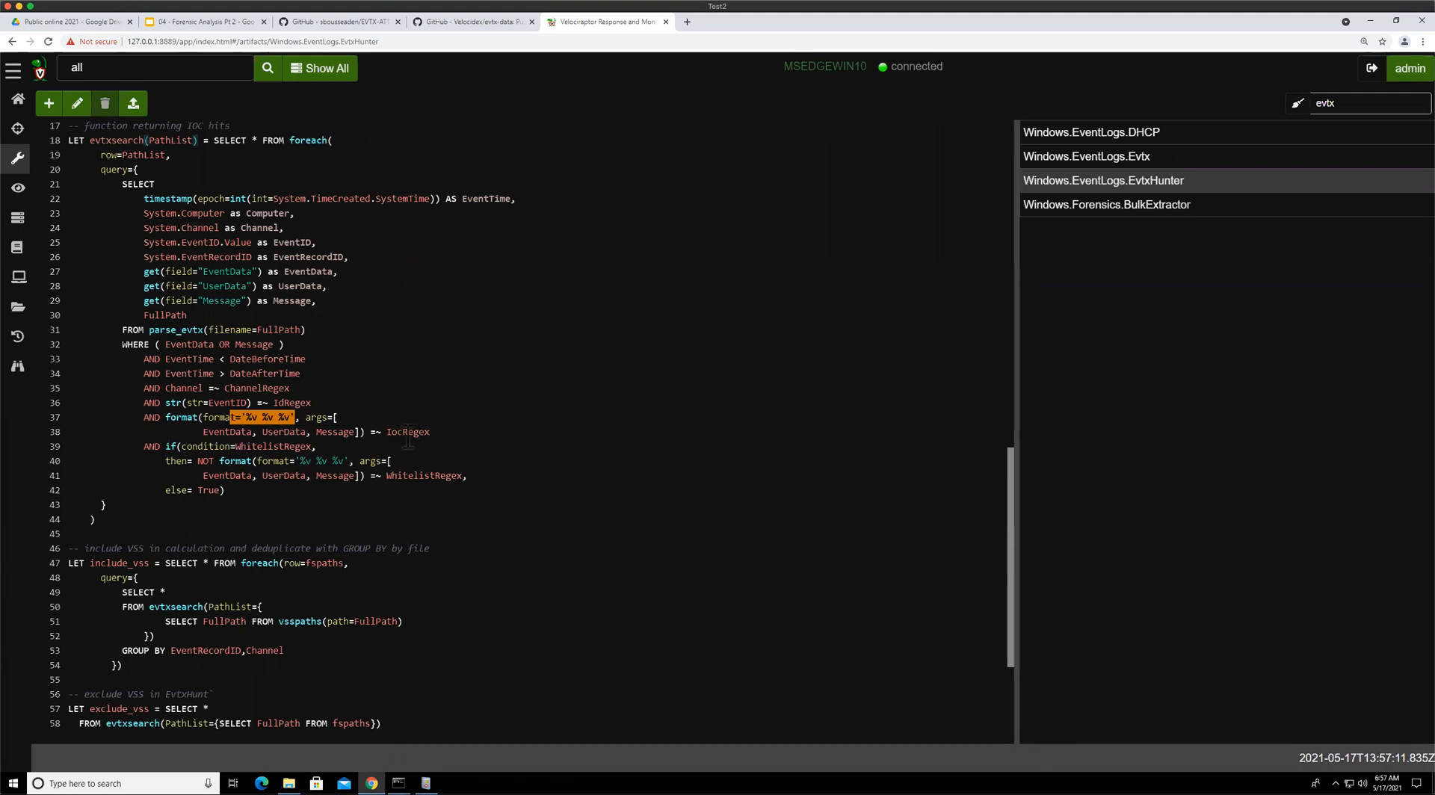
pyautogui.moveTo(451, 432); pyautogui.dragTo(359, 432)
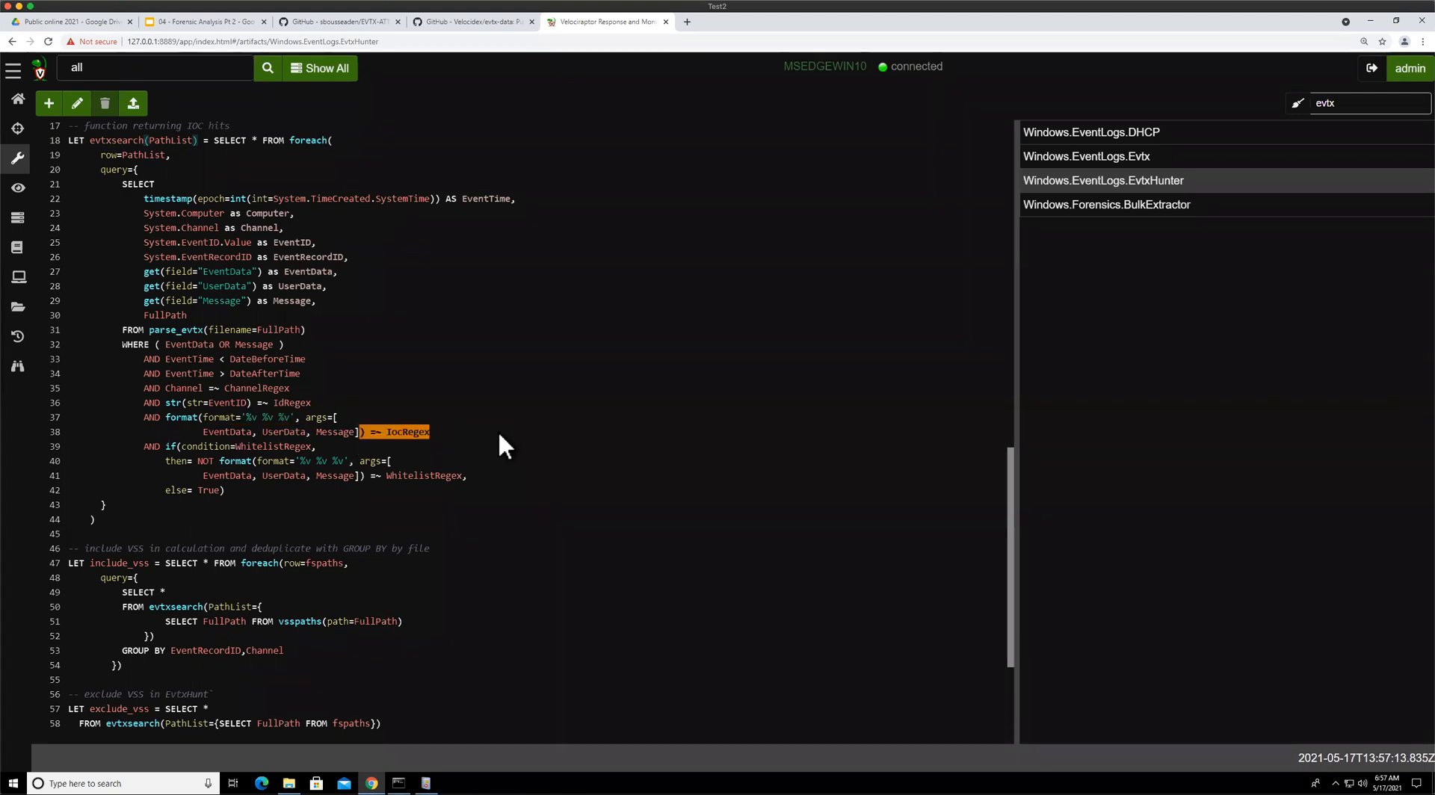
pyautogui.click(450, 434)
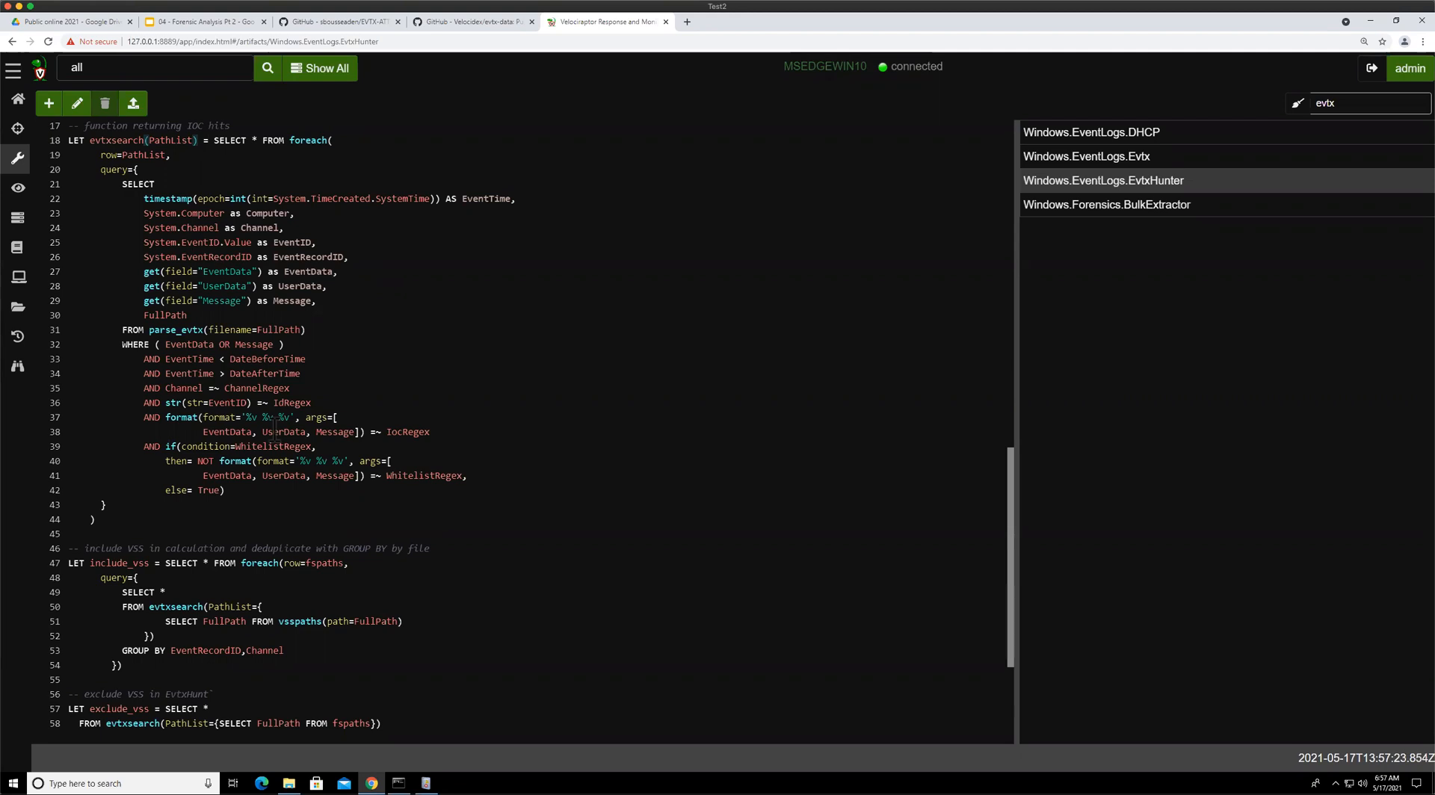
# Return to the MSEDGEWIN10 client's EvtxHunter collection and open its results
pyautogui.click(308, 70)
pyautogui.click(247, 170)
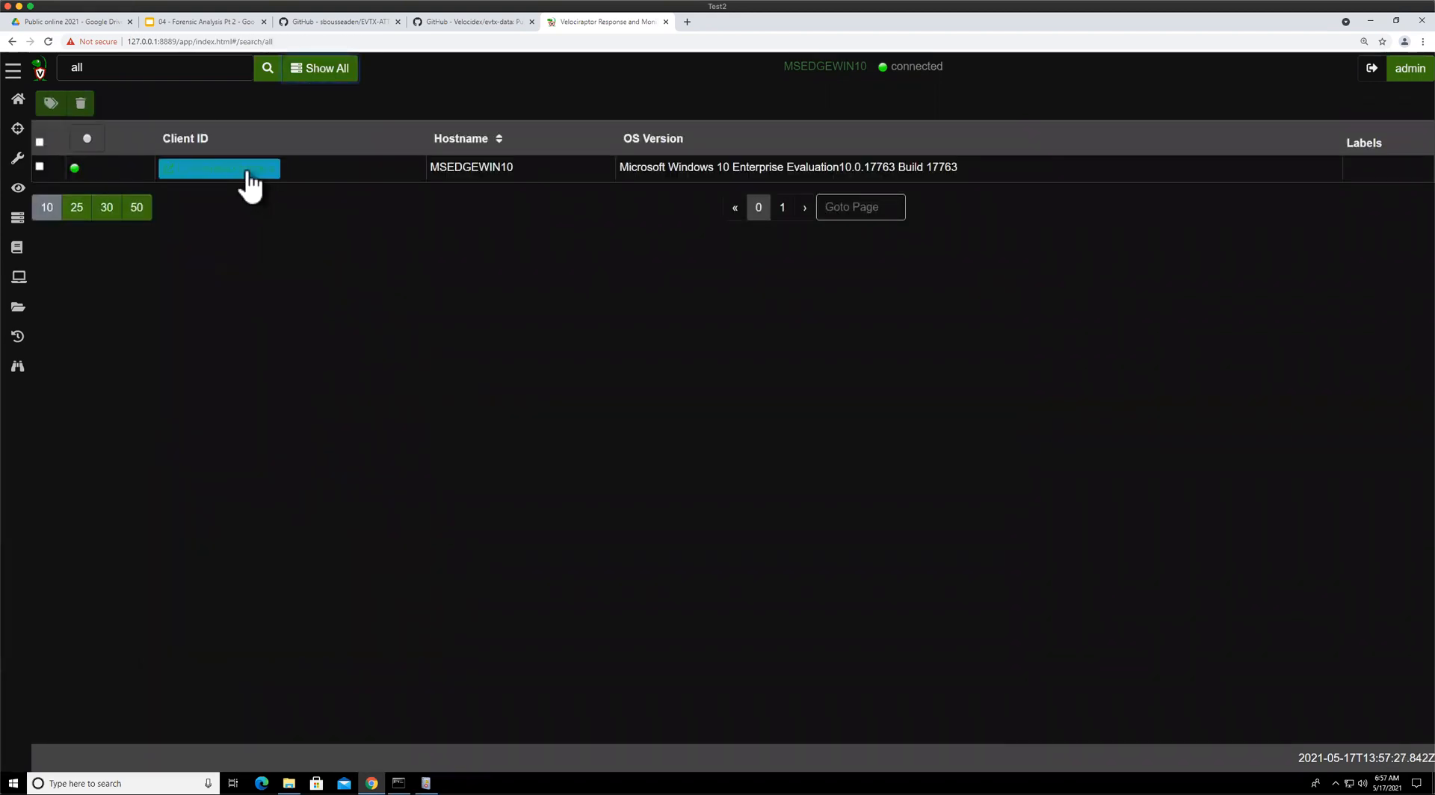
pyautogui.click(221, 118)
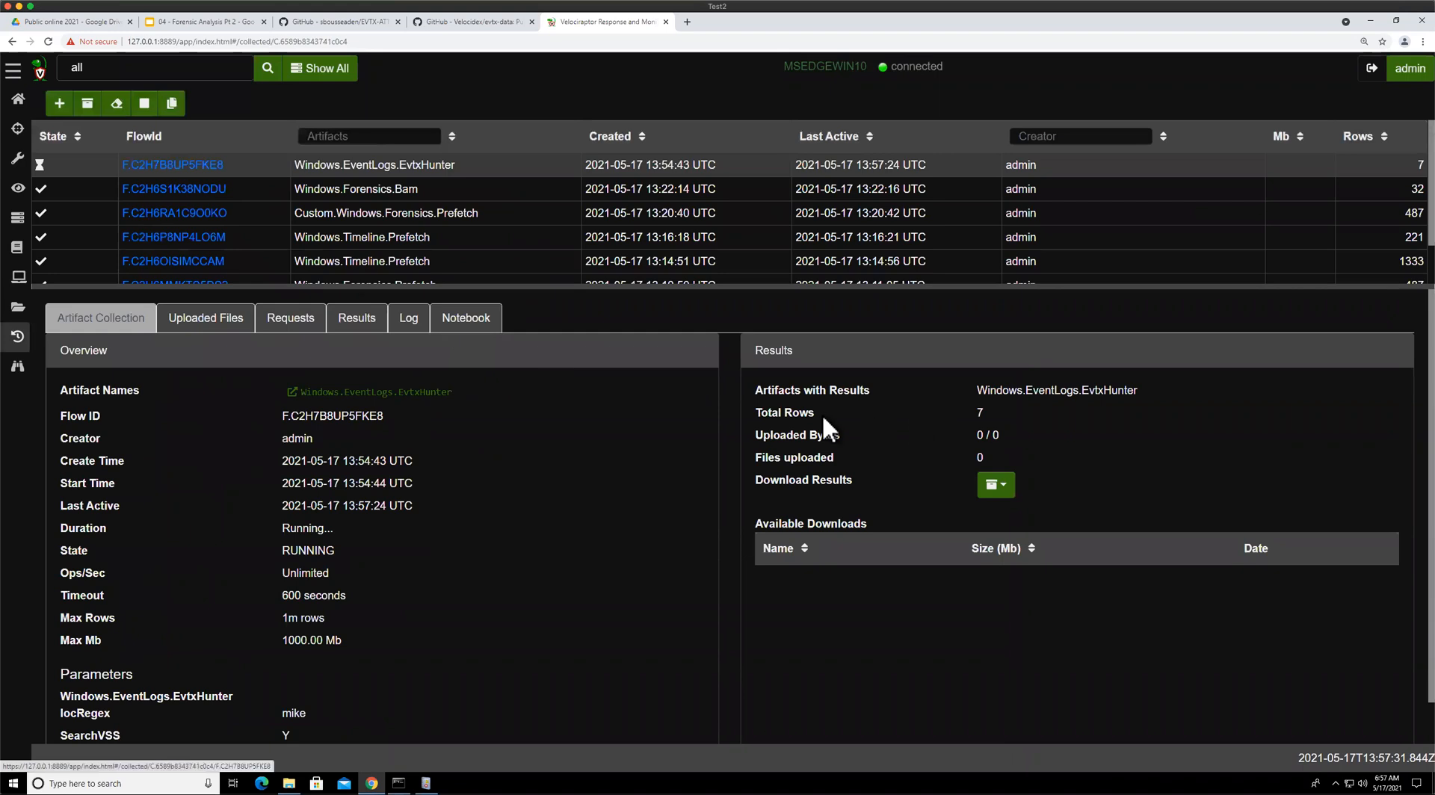
pyautogui.click(389, 305)
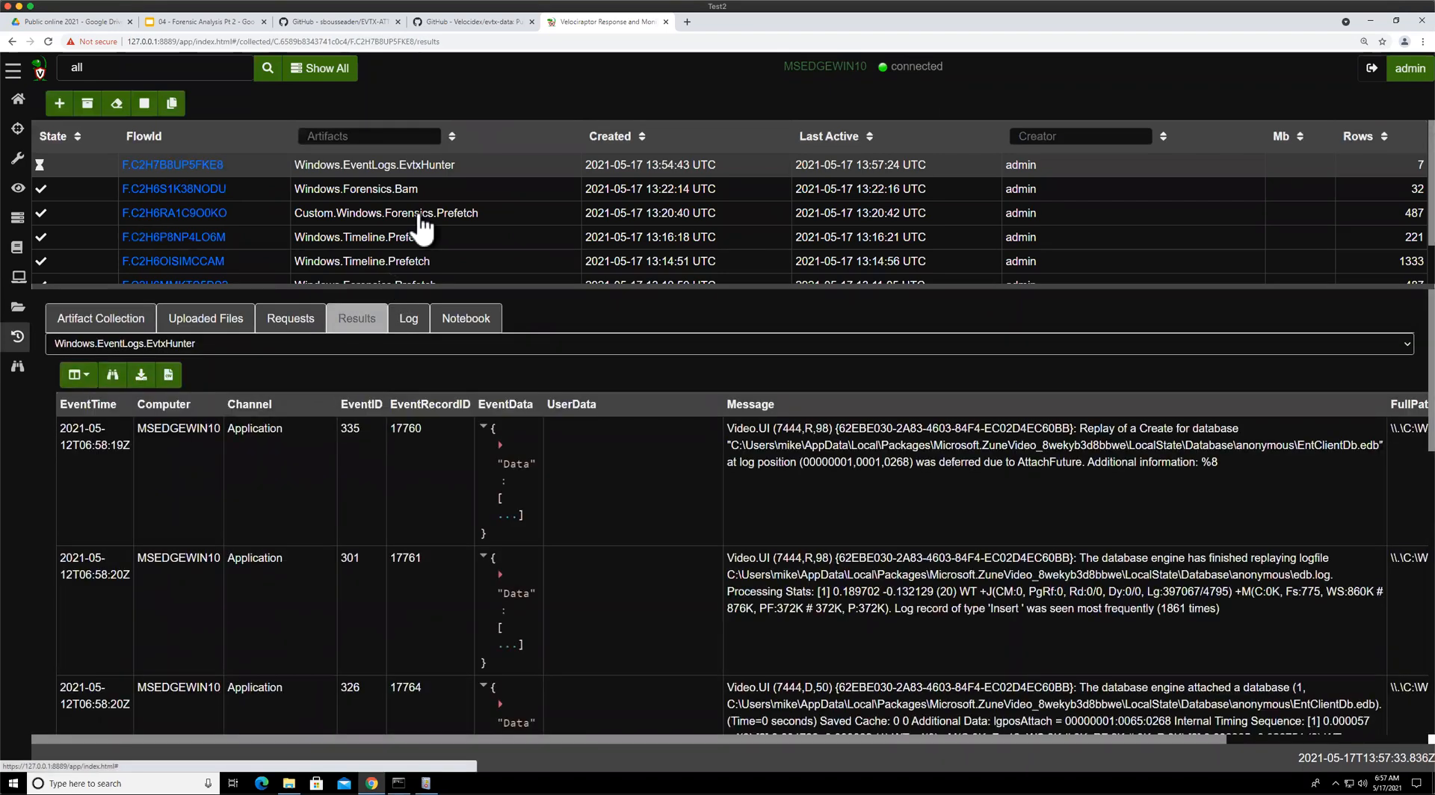
# Read through the EvtxHunter result rows, examining the matching messages, channels and source event log file paths
pyautogui.scroll(-2, 966, 516)
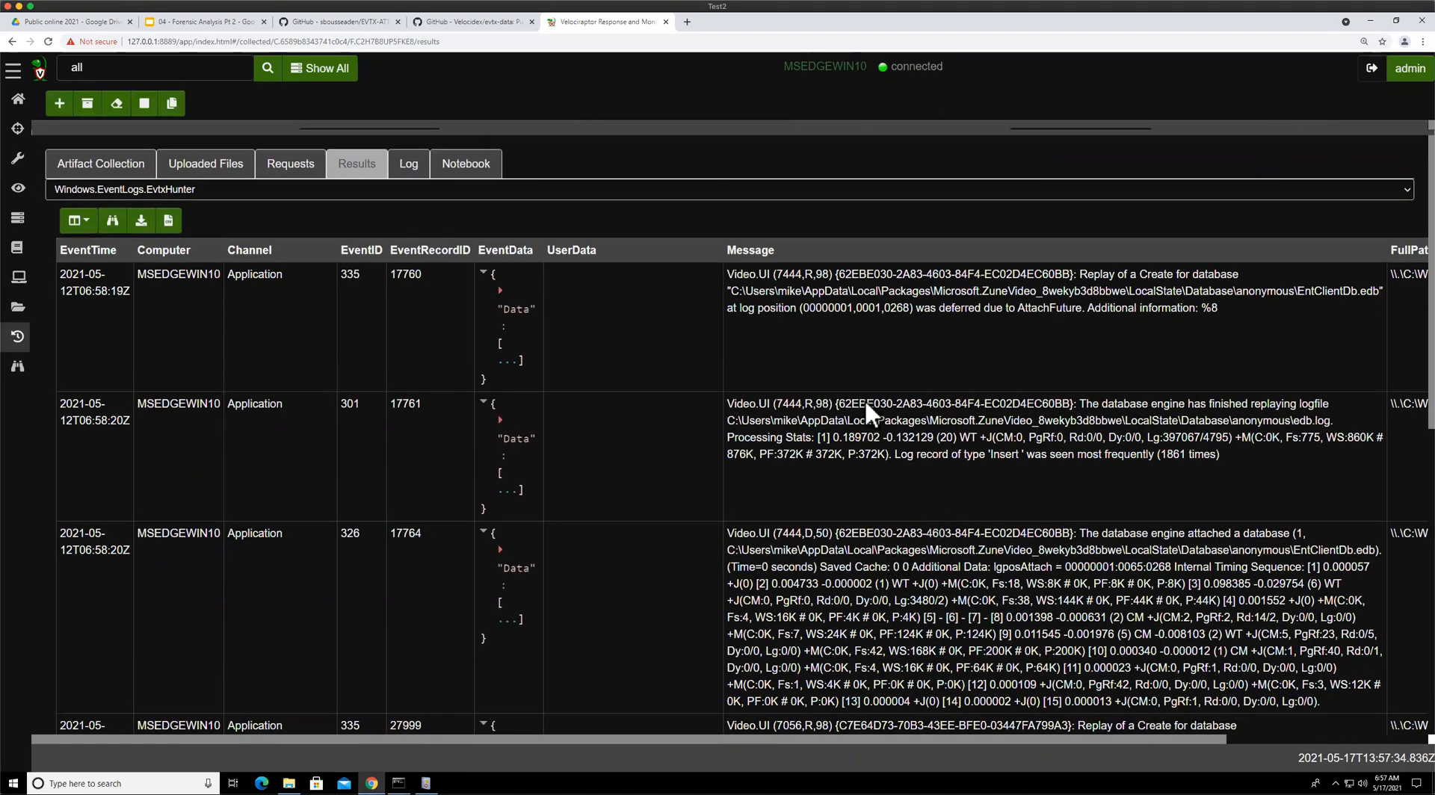
pyautogui.scroll(-3, 556, 347)
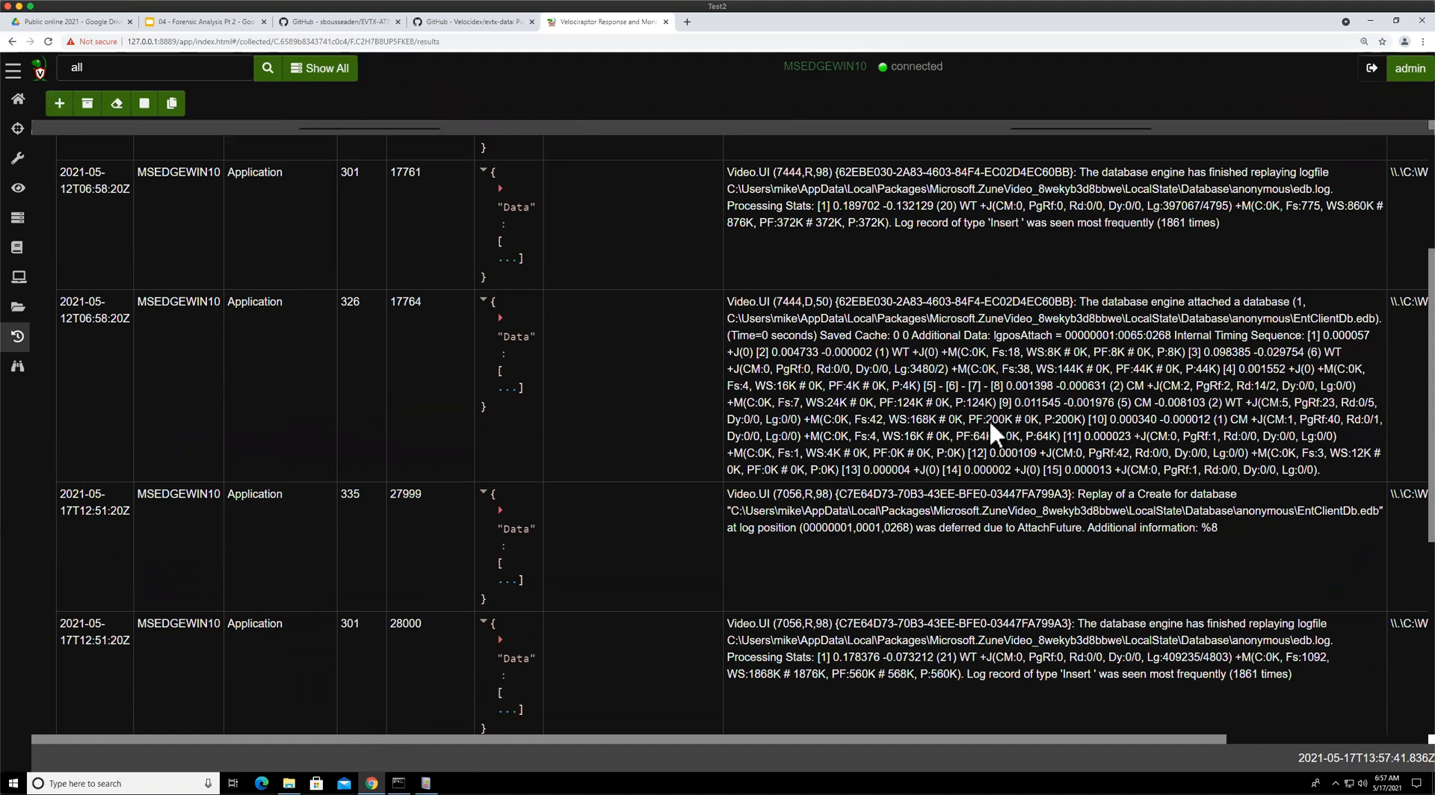
pyautogui.scroll(-2, 992, 434)
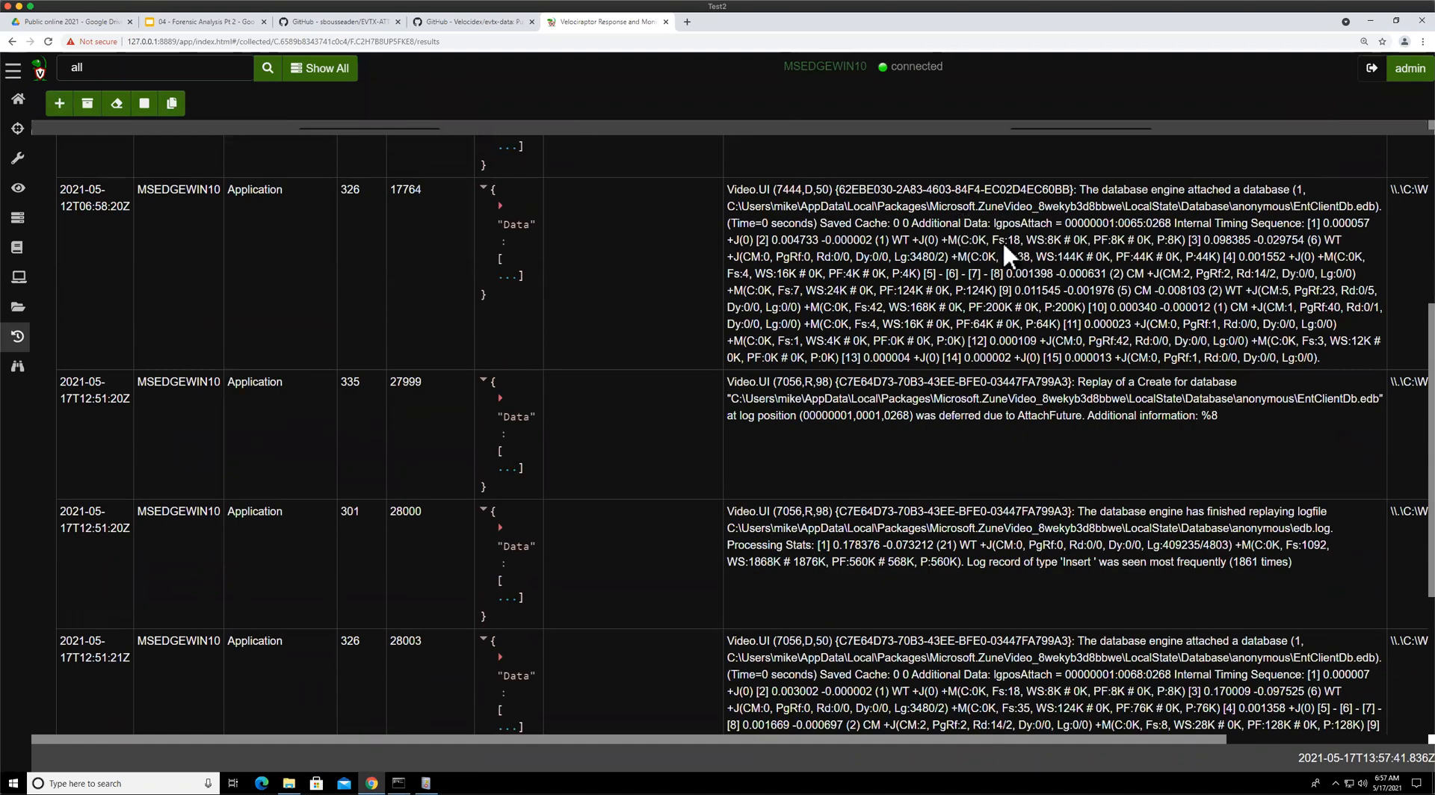
pyautogui.scroll(-3, 972, 396)
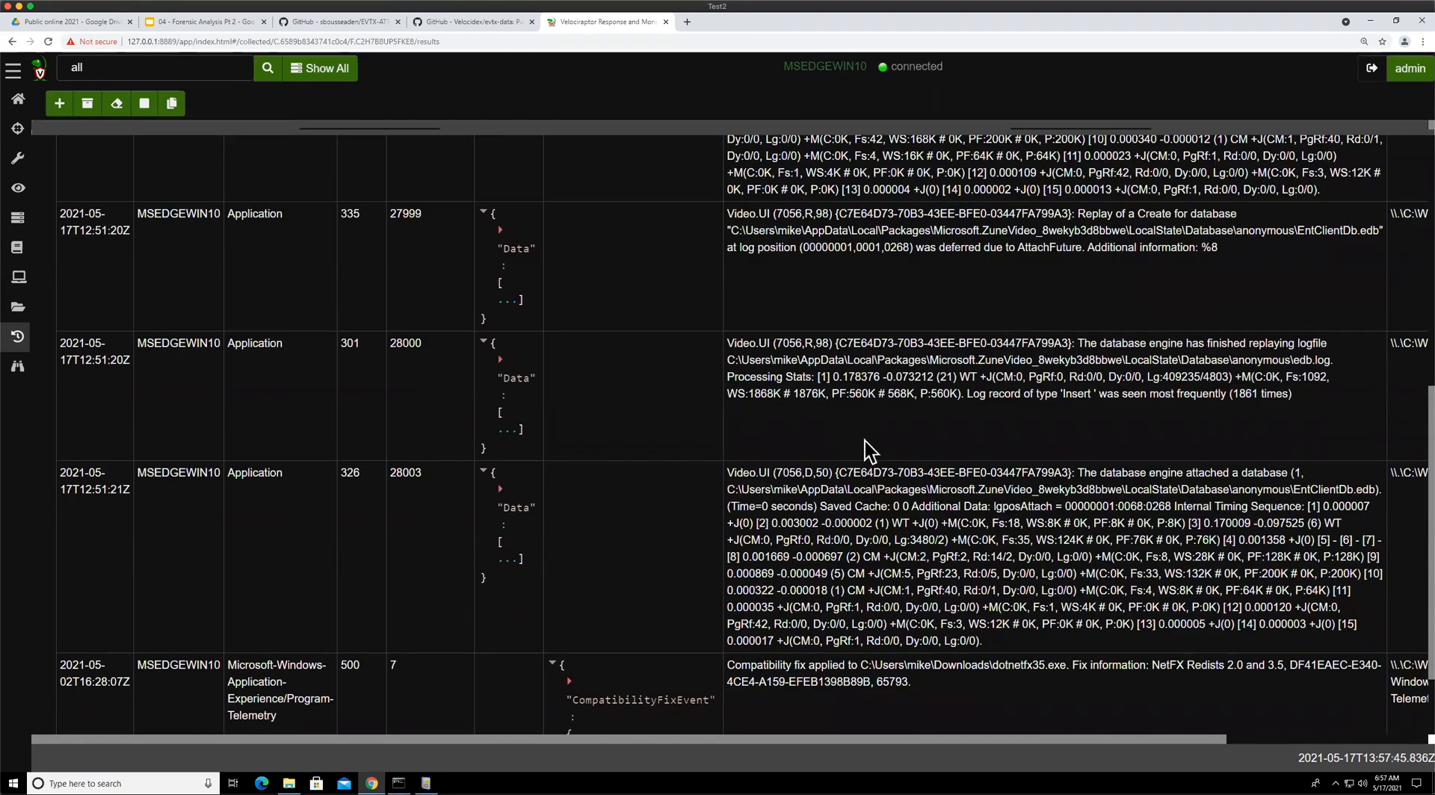
pyautogui.moveTo(961, 231); pyautogui.dragTo(1017, 248)
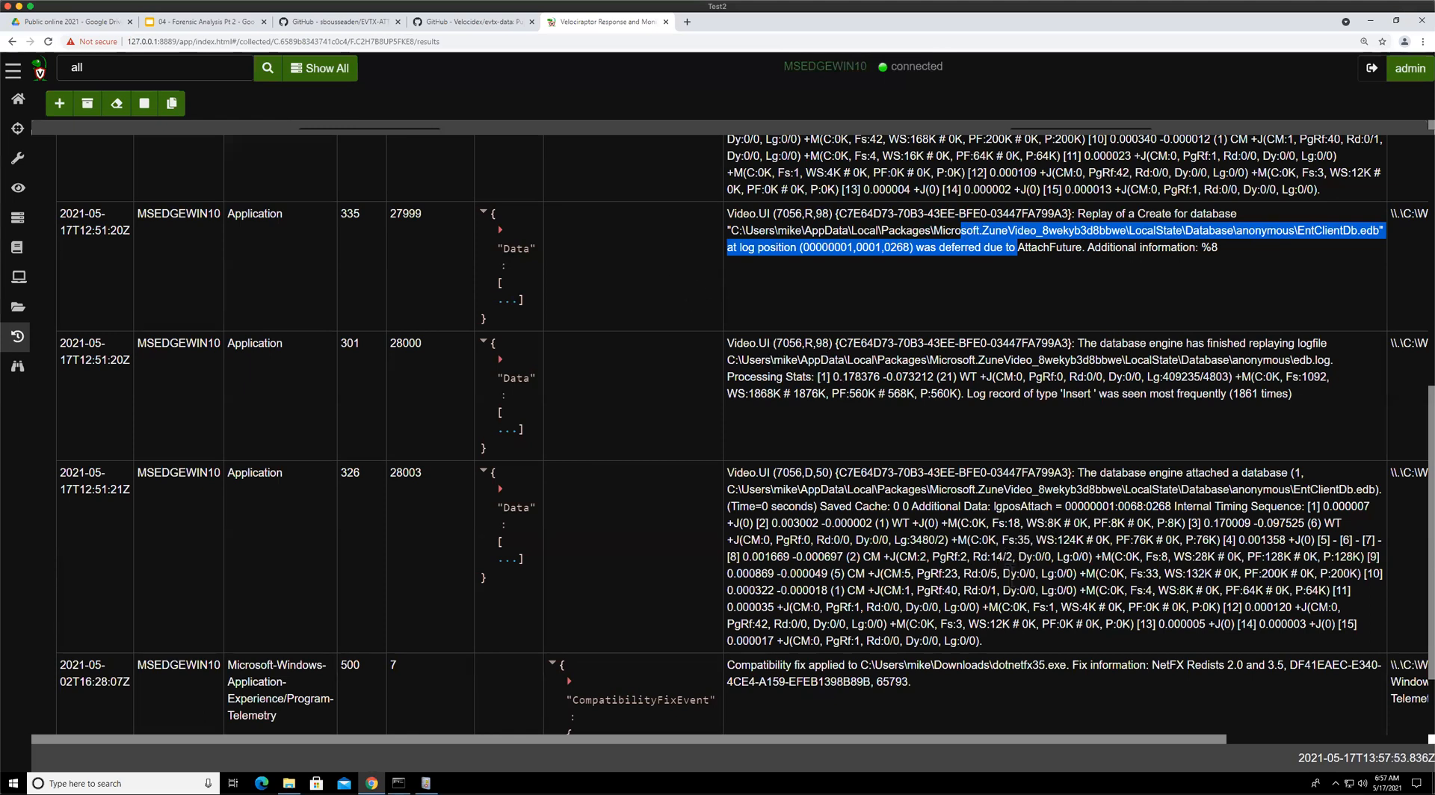
pyautogui.scroll(-2, 962, 578)
pyautogui.click(855, 562)
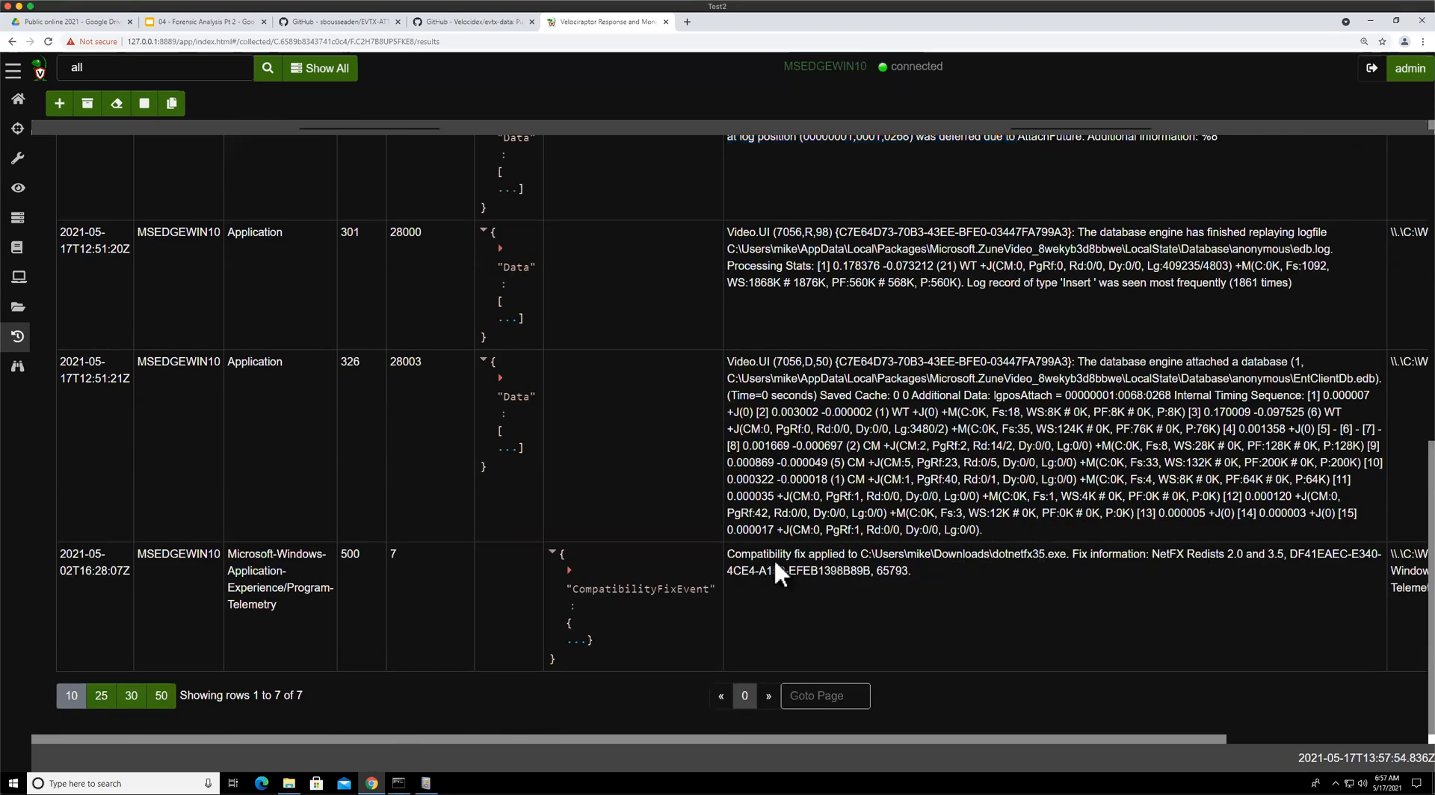
pyautogui.moveTo(763, 555); pyautogui.dragTo(1200, 576)
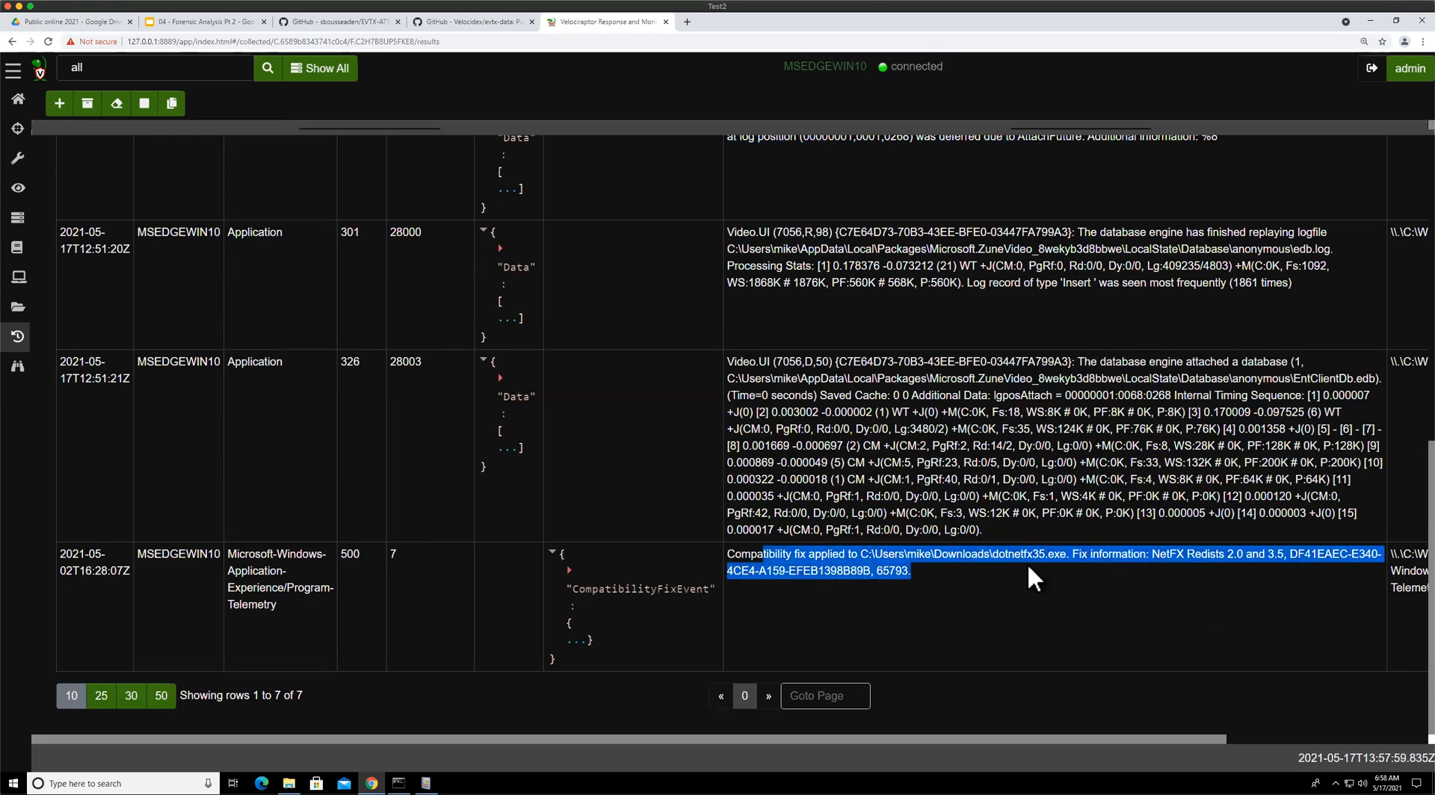
pyautogui.click(839, 575)
pyautogui.moveTo(886, 561); pyautogui.dragTo(1076, 565)
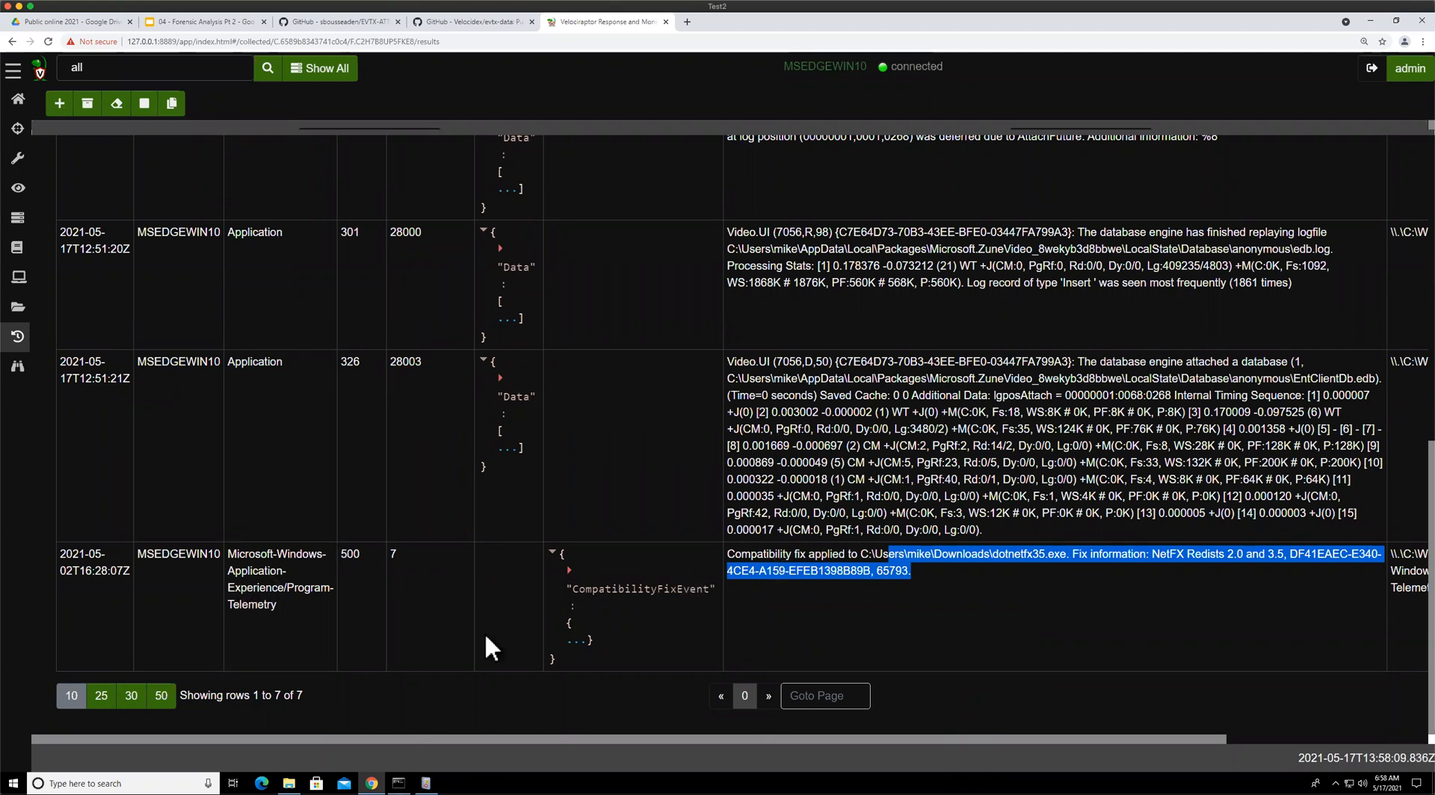
pyautogui.moveTo(262, 554); pyautogui.dragTo(256, 605)
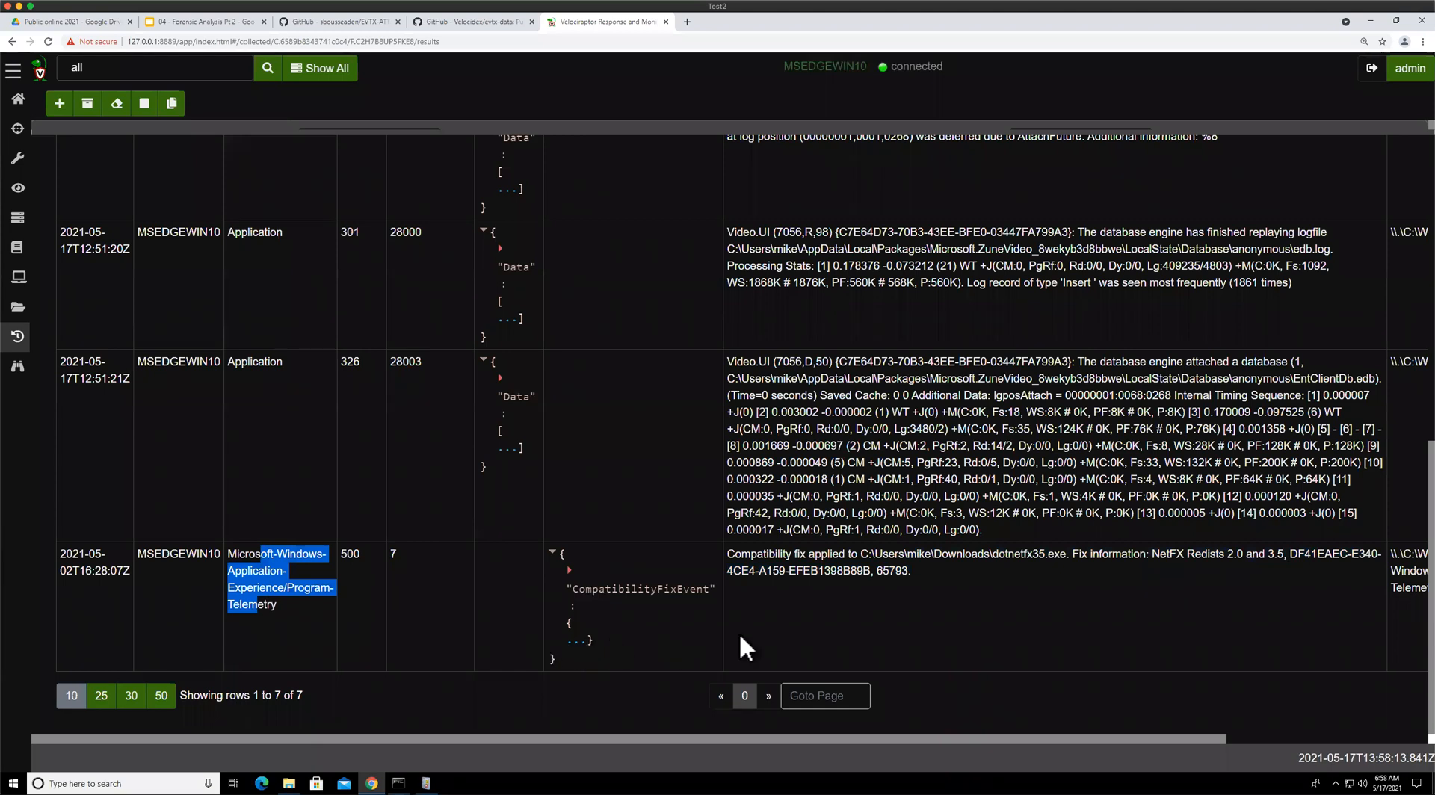
pyautogui.hscroll(5, 1132, 734)
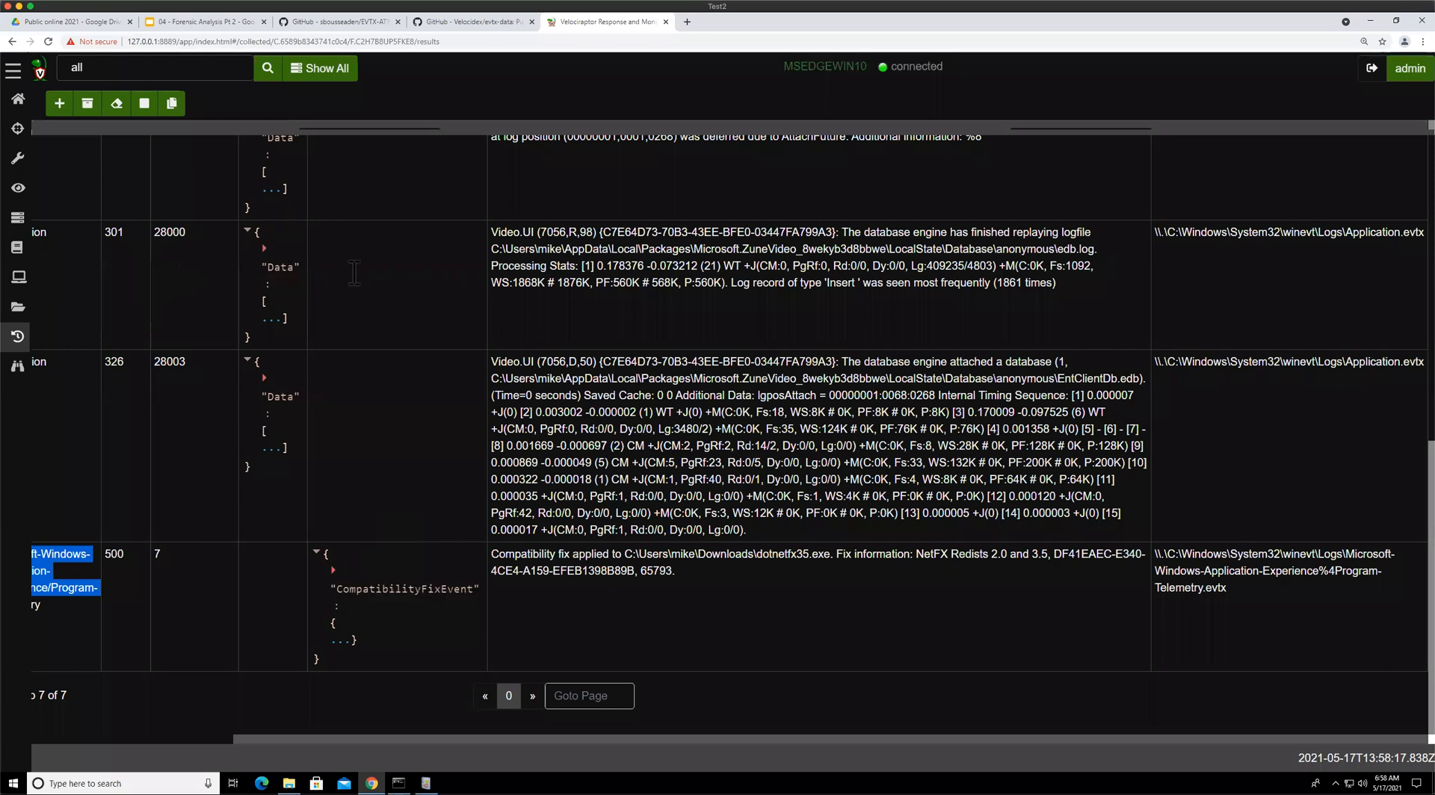
pyautogui.hscroll(-3, 354, 273)
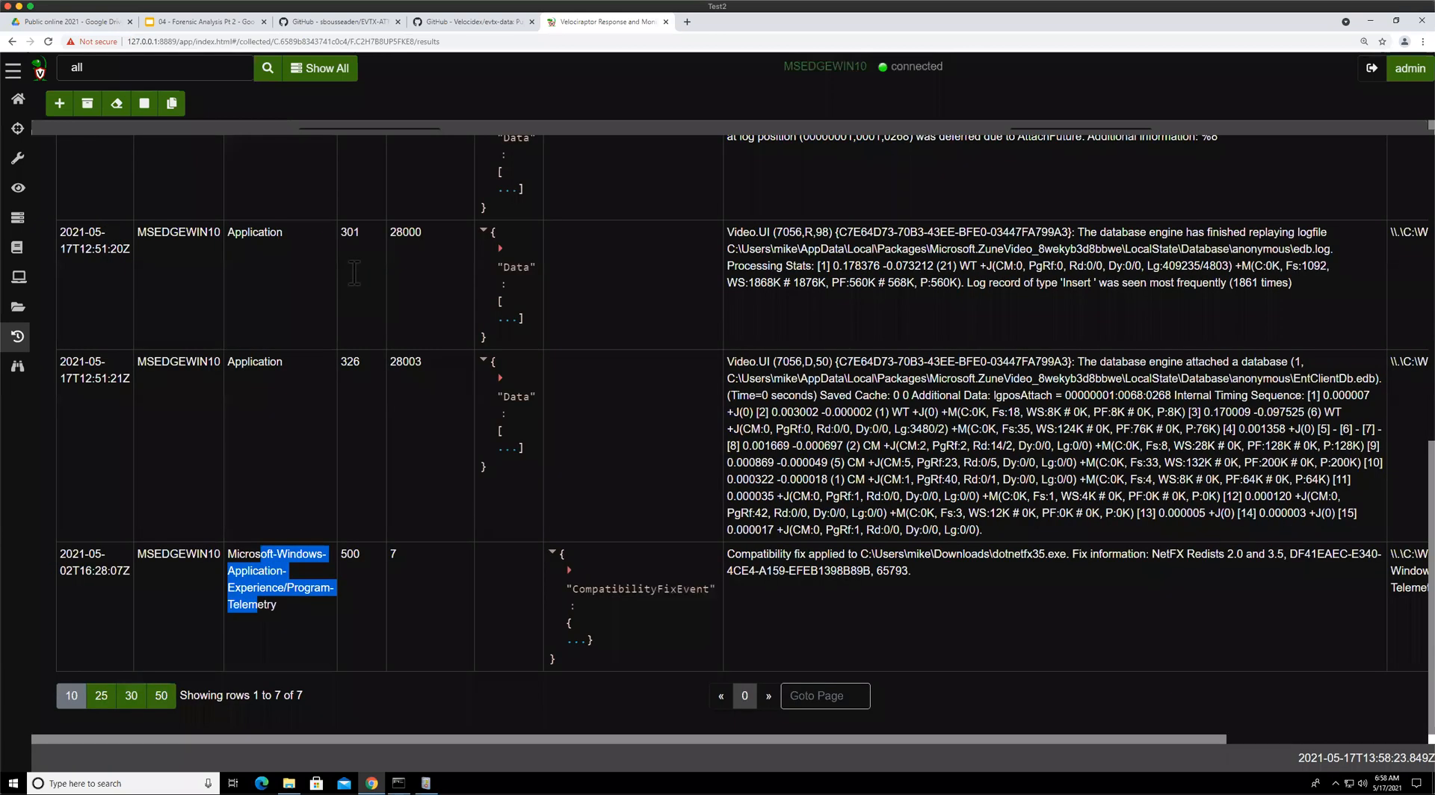
# Review the EvtxHunter collection's overview and parameters, then reopen its results and read the Bits-Client rows
pyautogui.click(355, 273)
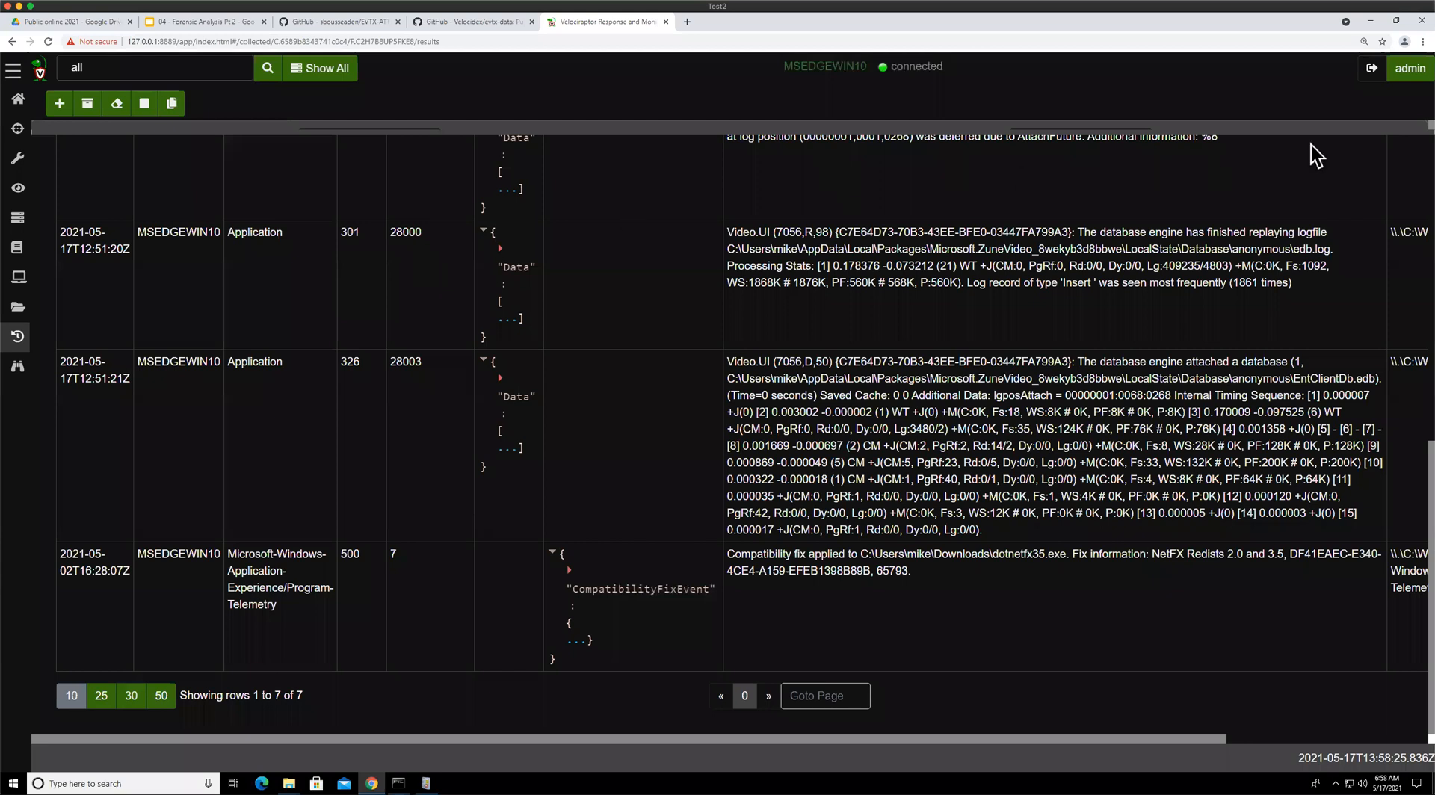
pyautogui.scroll(3, 1060, 192)
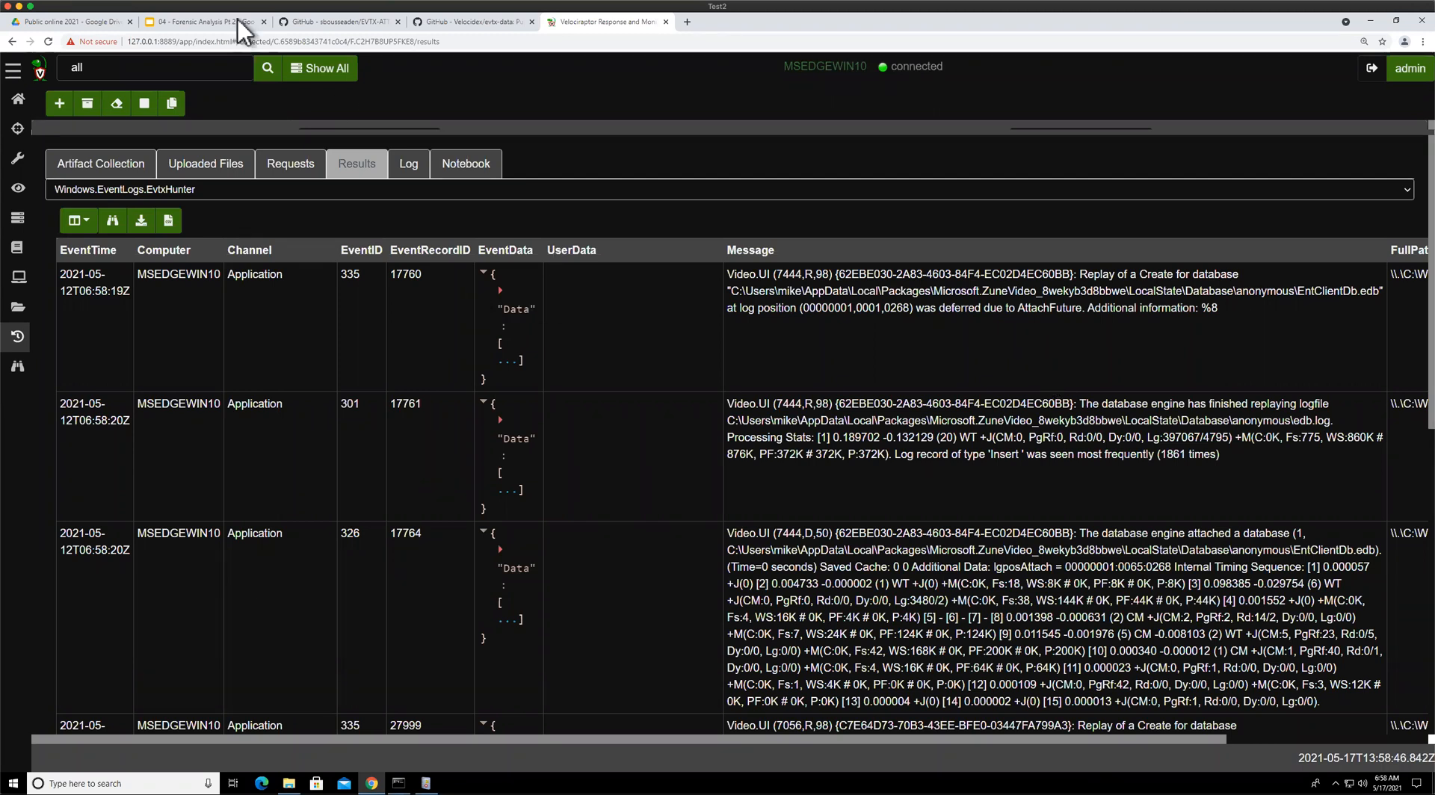
pyautogui.click(185, 26)
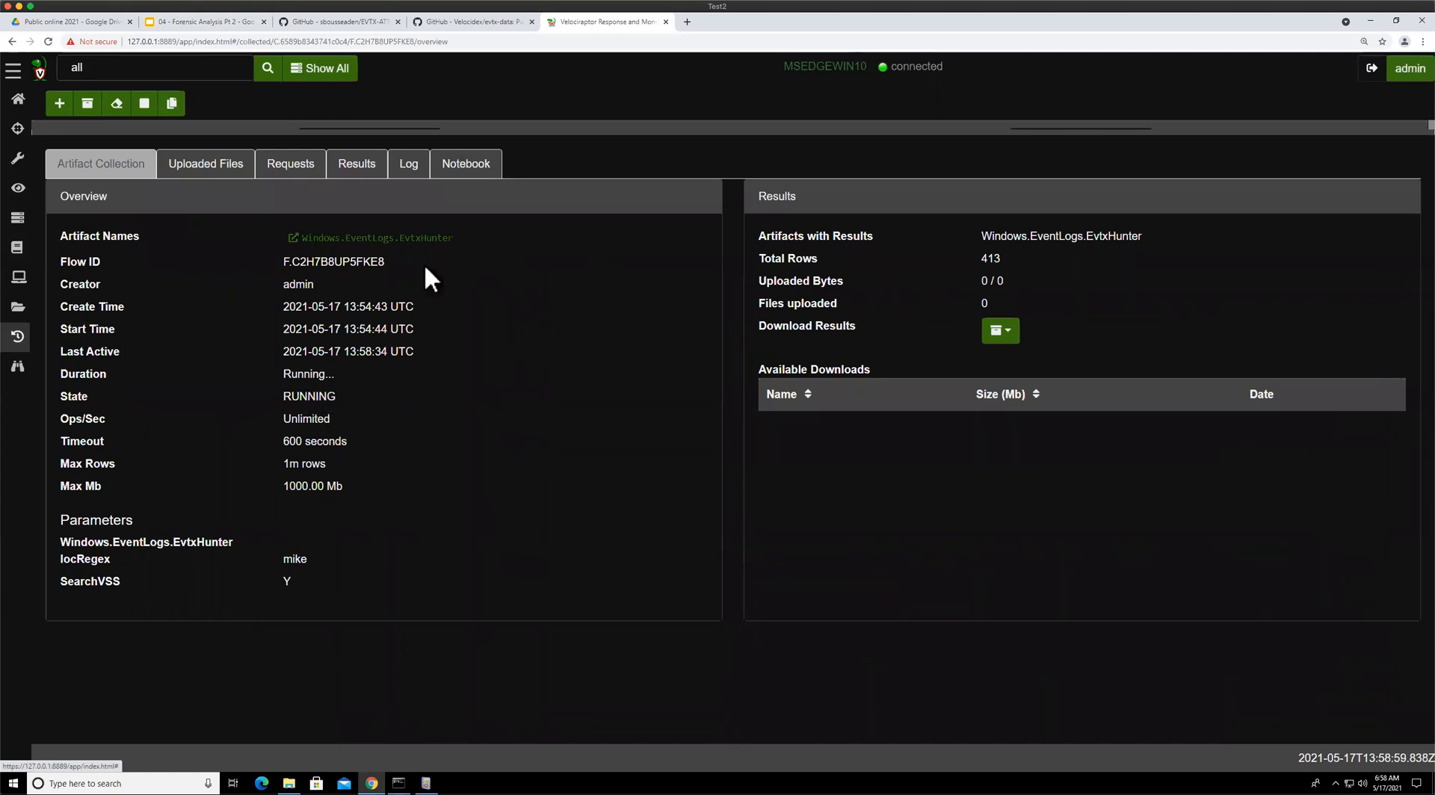
pyautogui.click(355, 172)
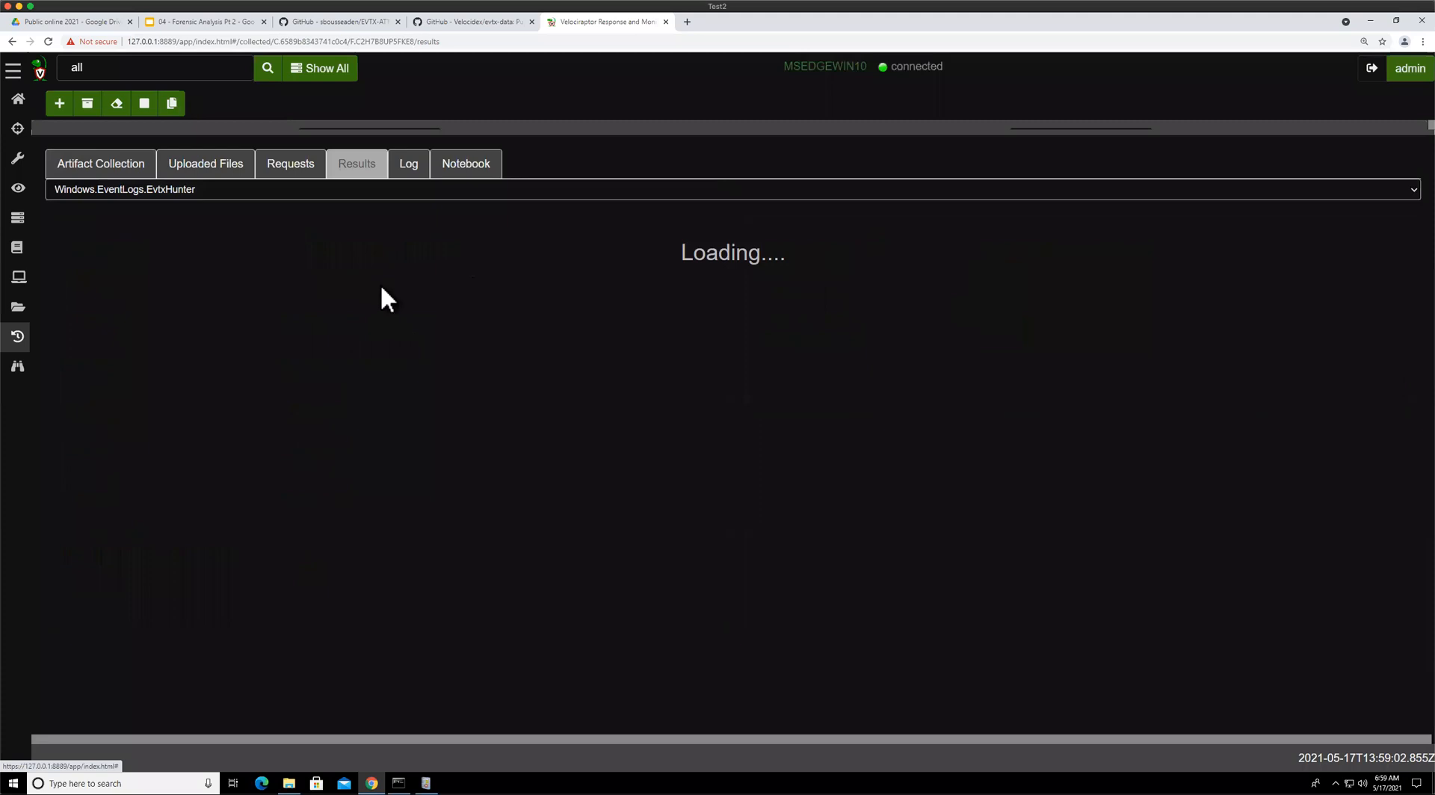
pyautogui.scroll(-10, 553, 385)
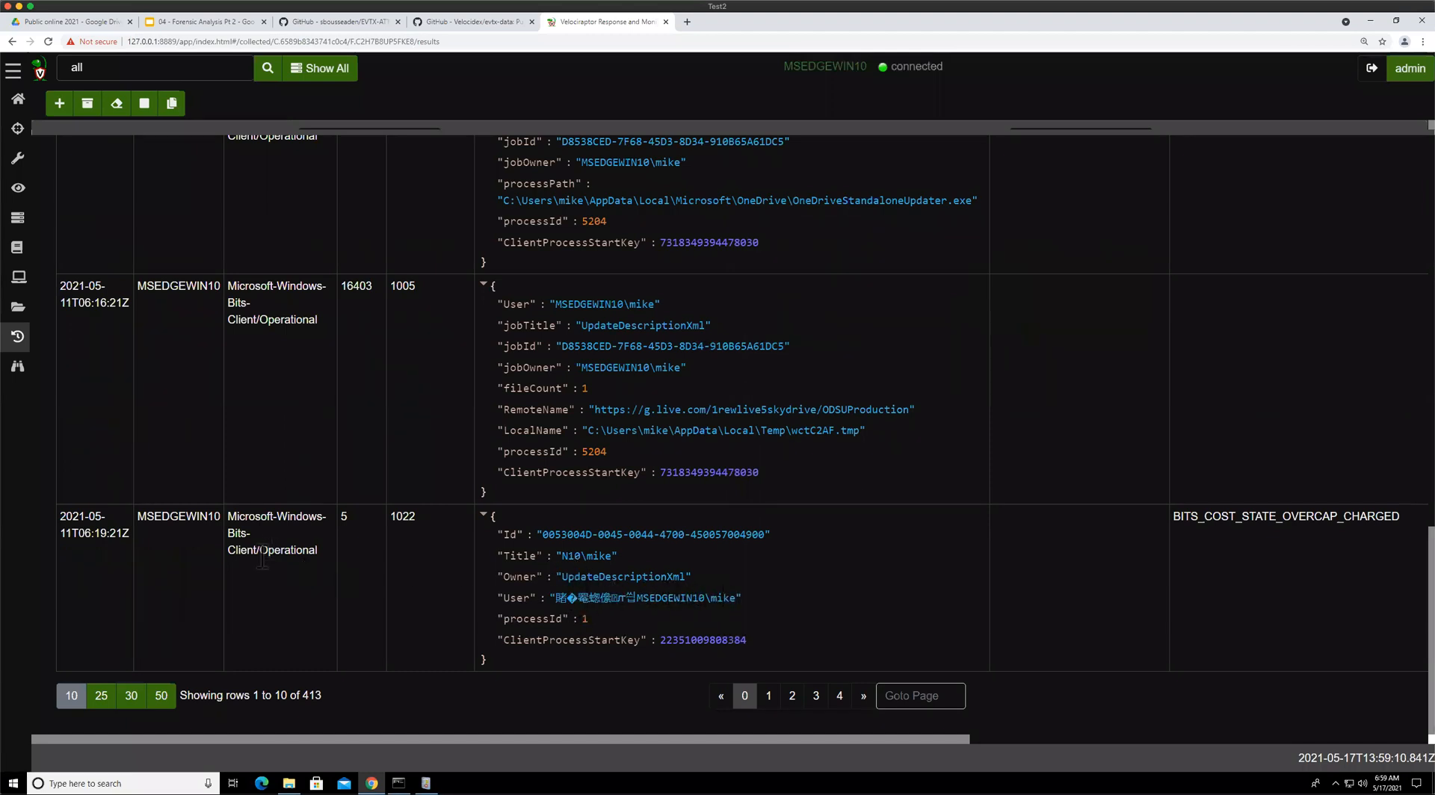
pyautogui.moveTo(230, 533); pyautogui.dragTo(318, 557)
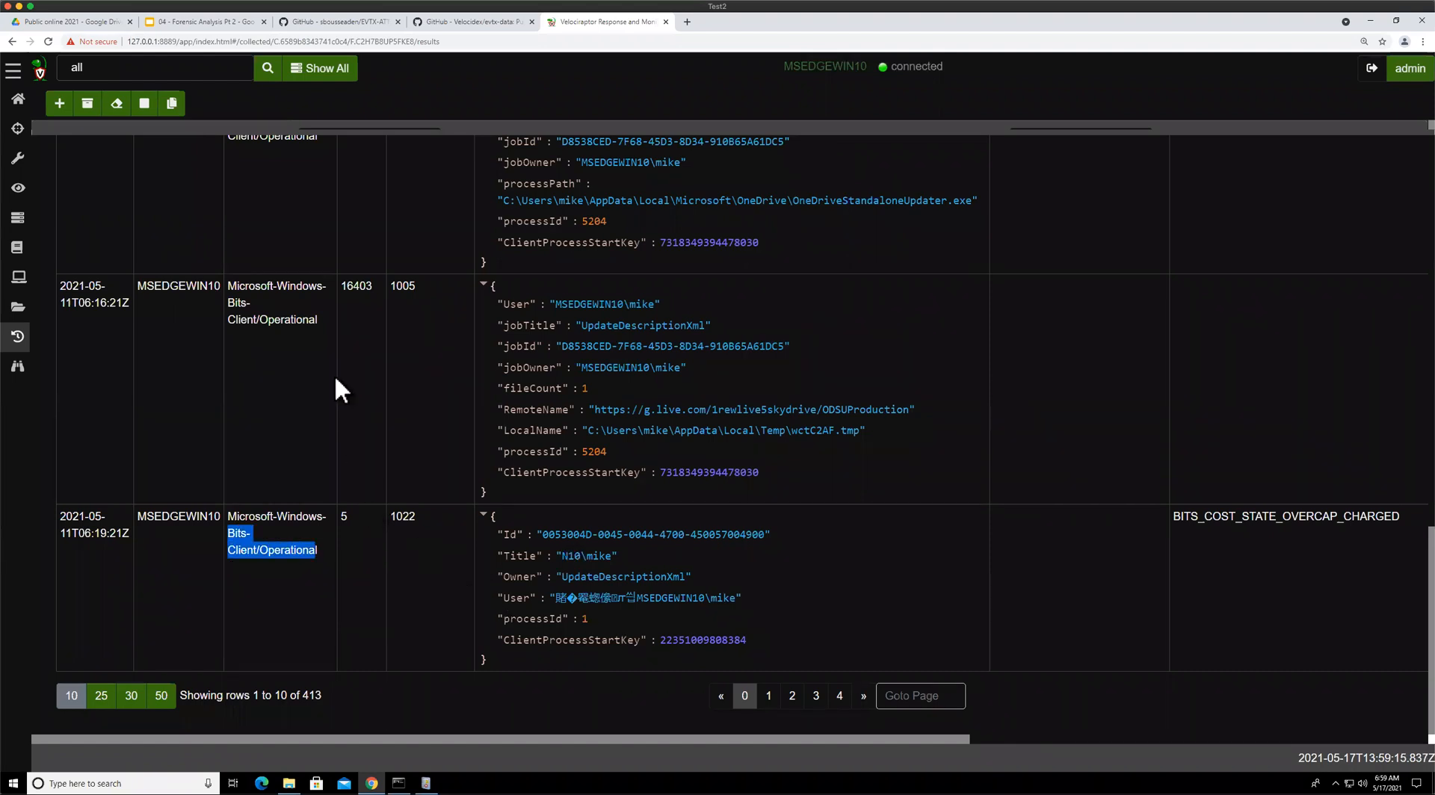
pyautogui.scroll(8, 271, 255)
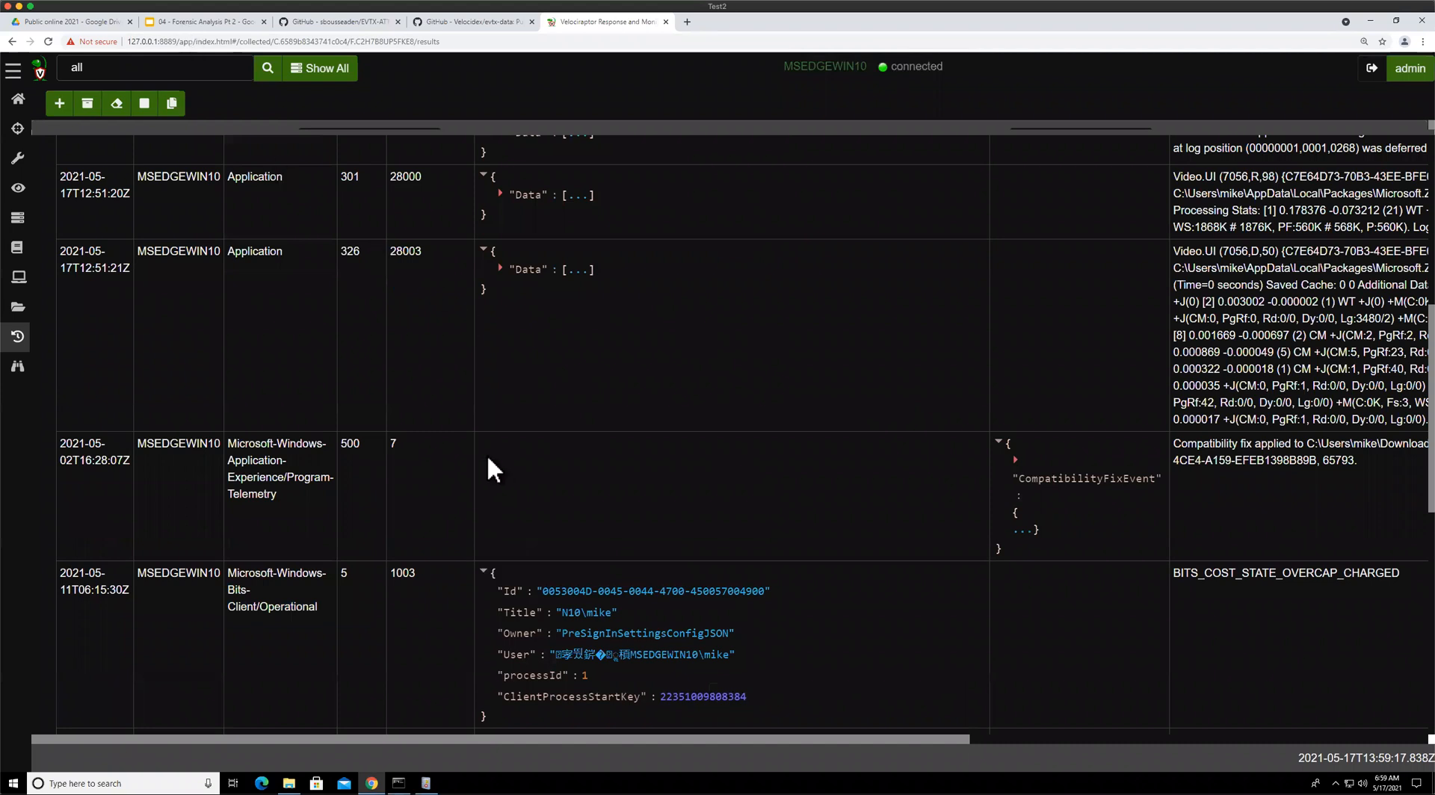
# Switch to the presentation and show the Disabling event logs slide
pyautogui.hotkey('ctrl', '2')
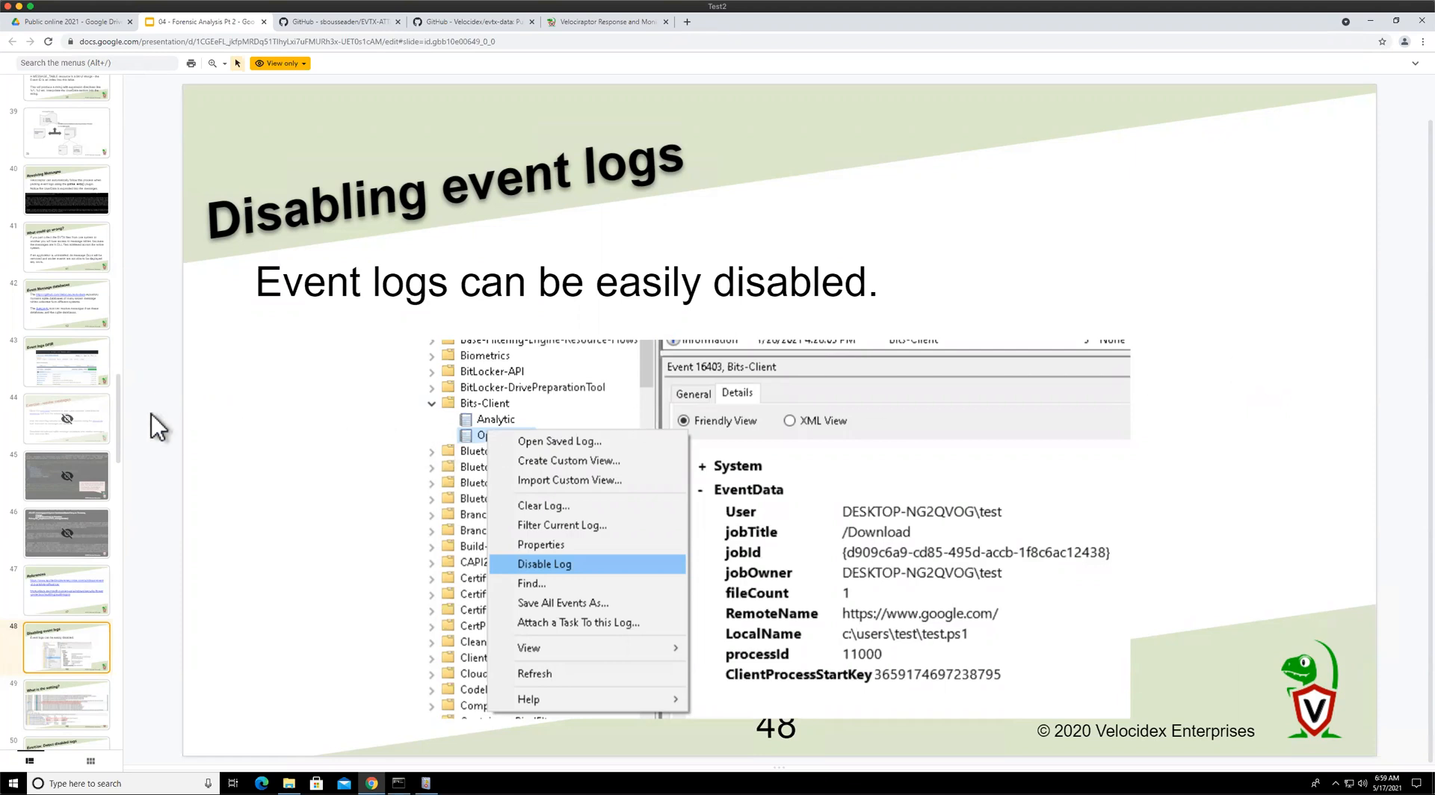
pyautogui.scroll(-3, 66, 464)
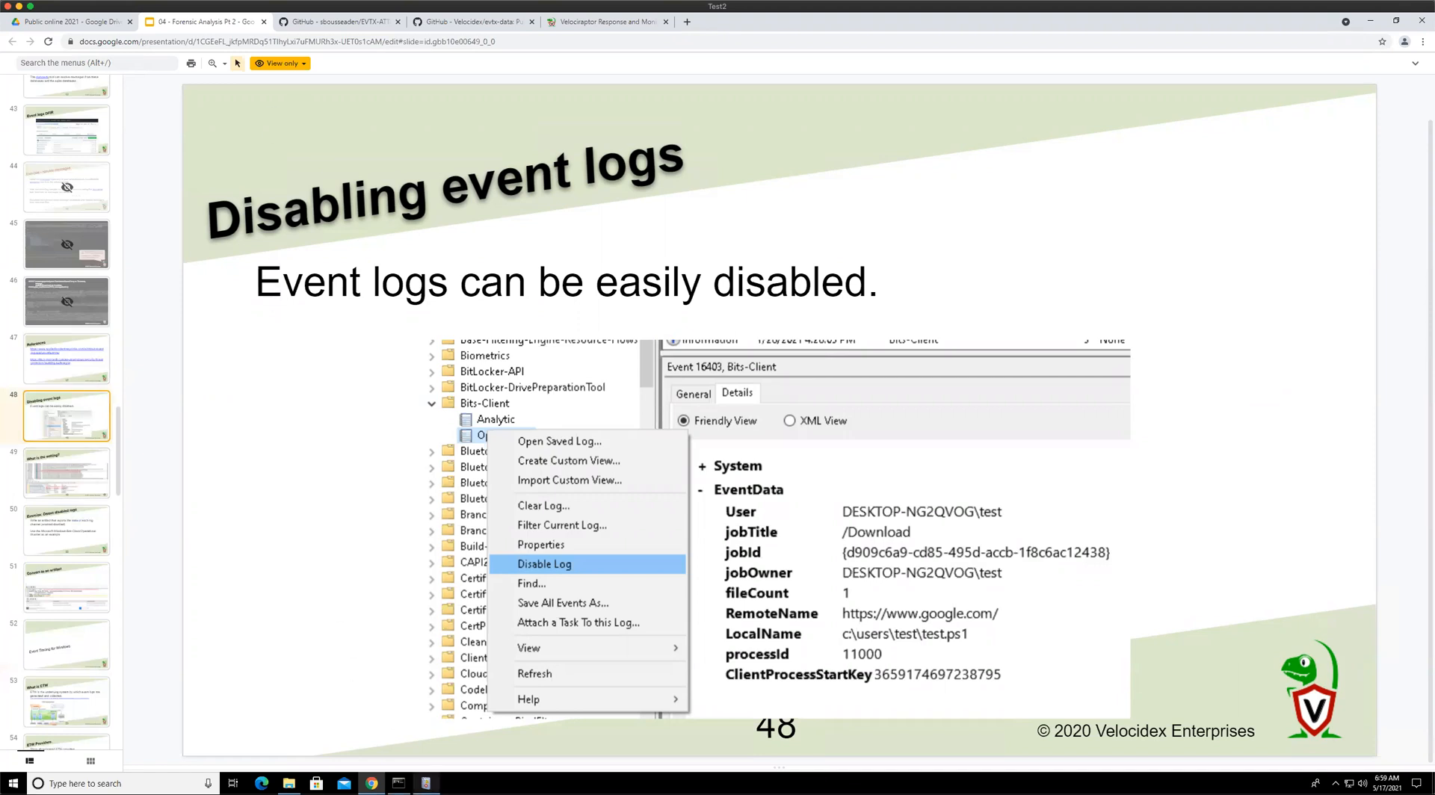
# In Event Viewer, browse Applications and Services Logs under Microsoft > Windows and open the AppHost Admin log
pyautogui.hotkey('alt', 'Tab')
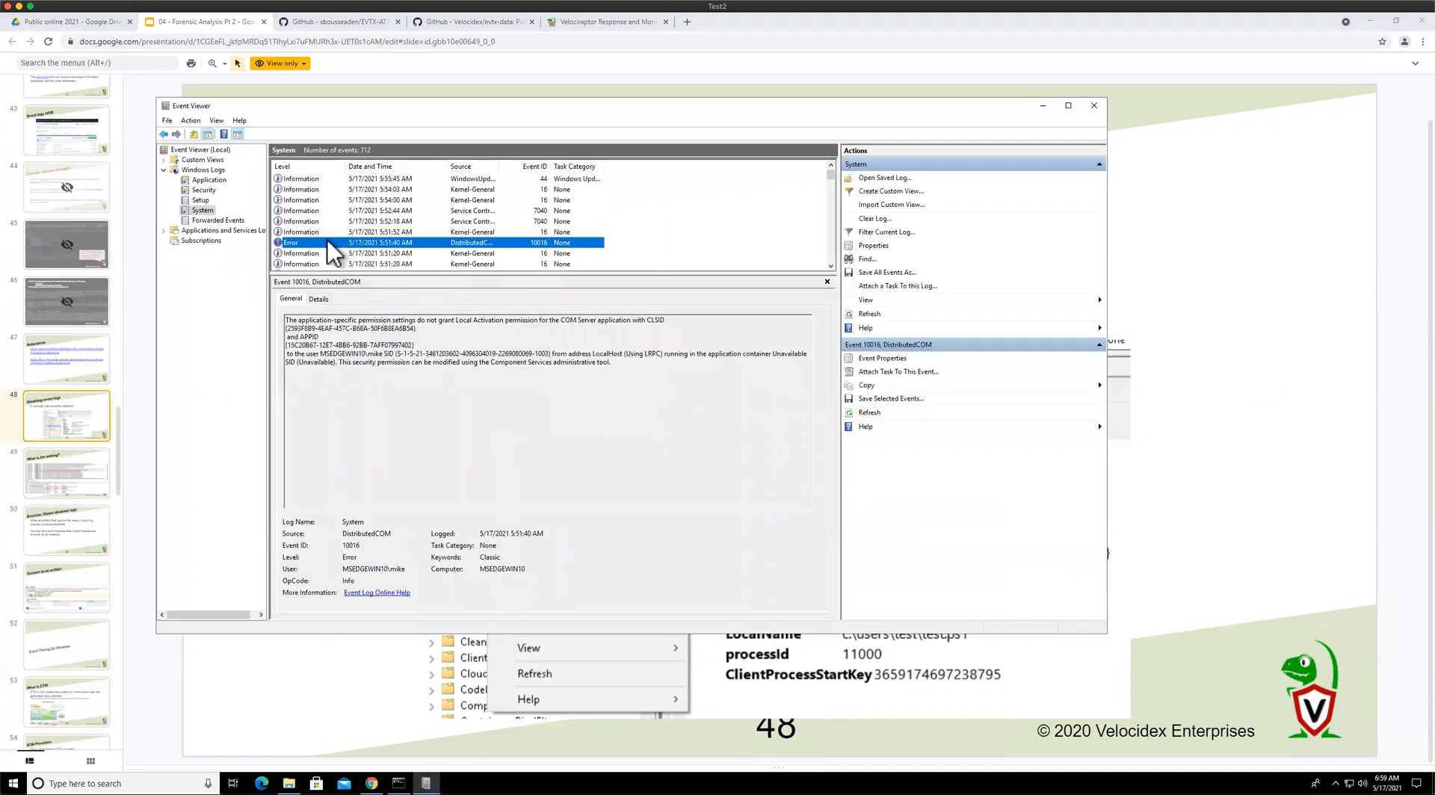
pyautogui.click(163, 231)
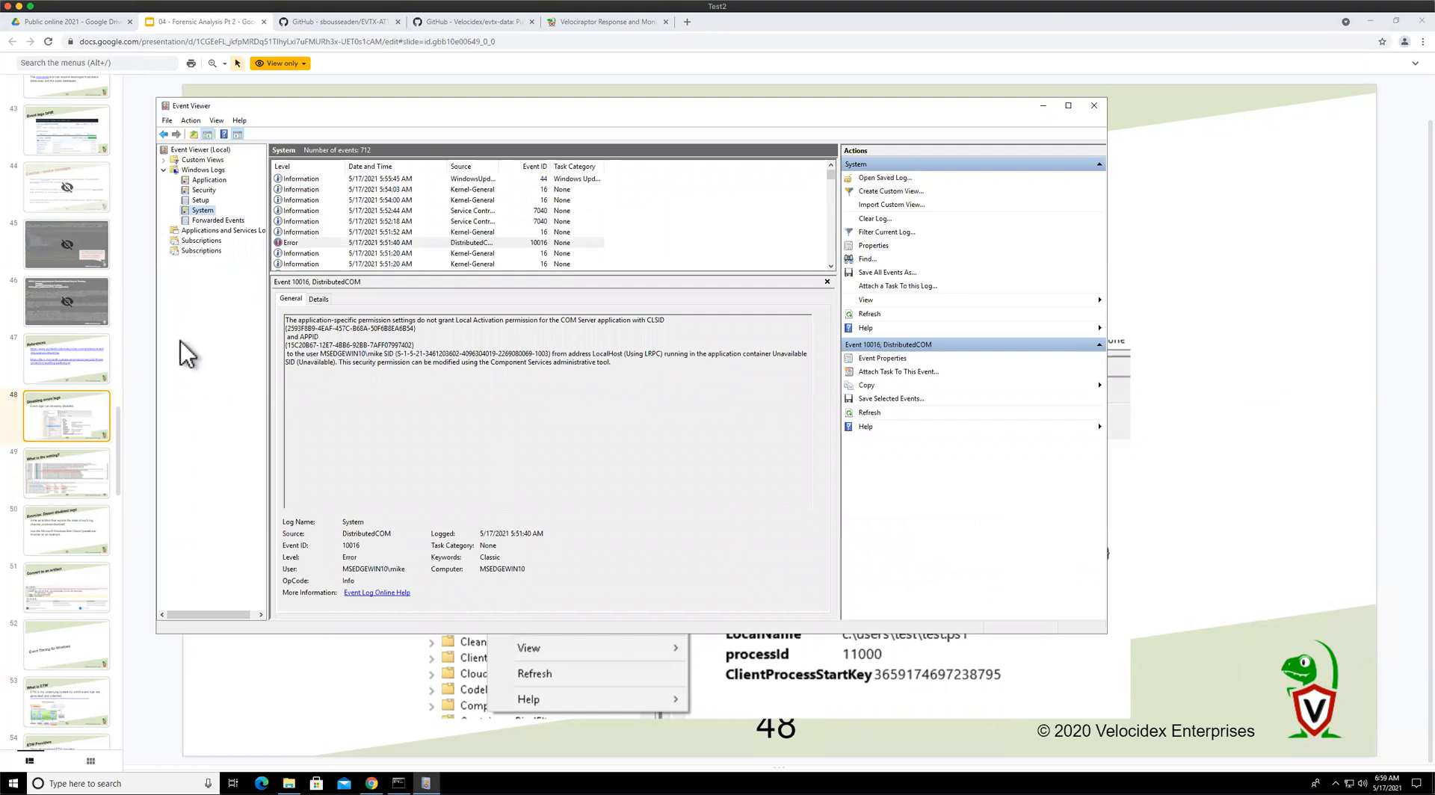
pyautogui.click(174, 272)
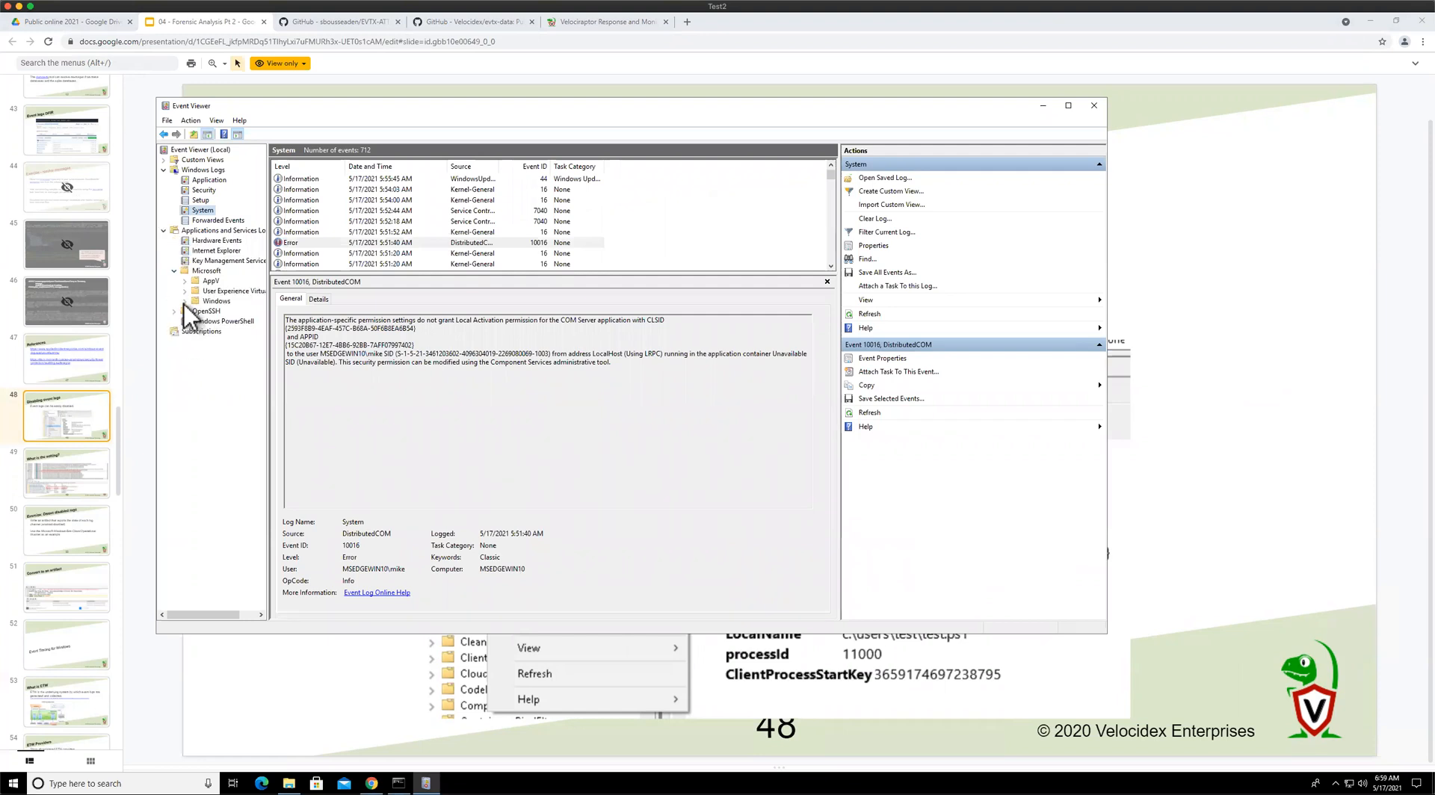
pyautogui.doubleClick(216, 300)
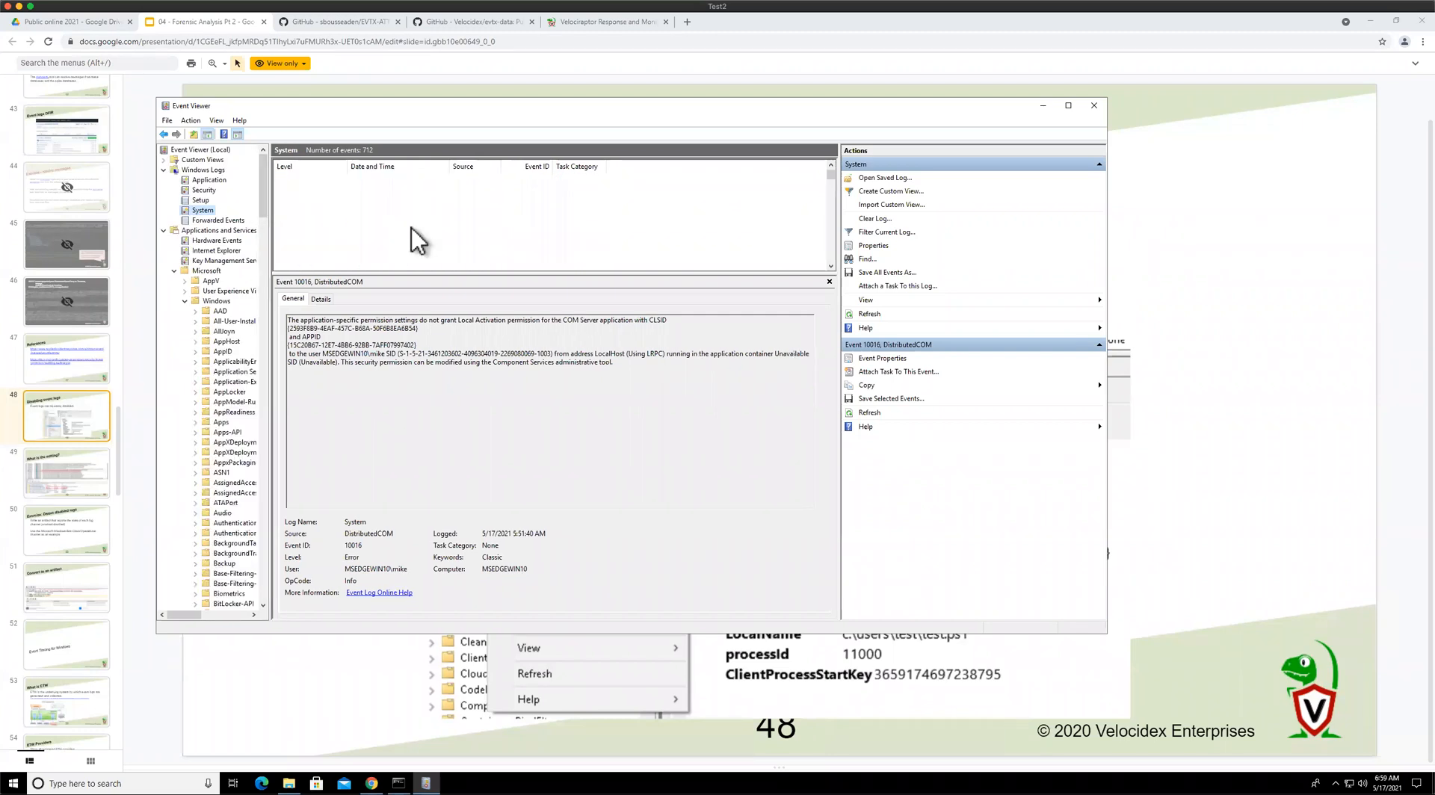
pyautogui.click(227, 341)
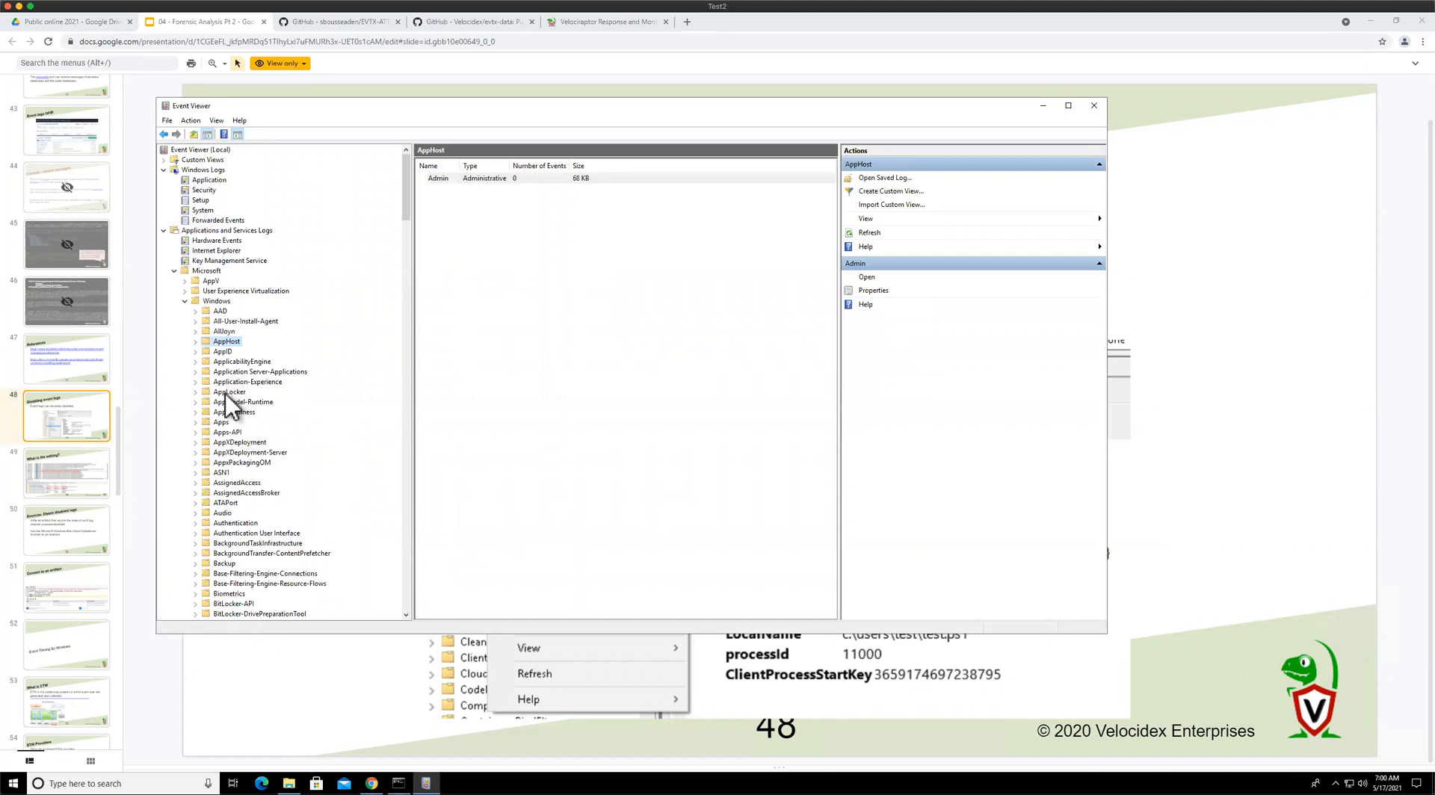
pyautogui.click(196, 341)
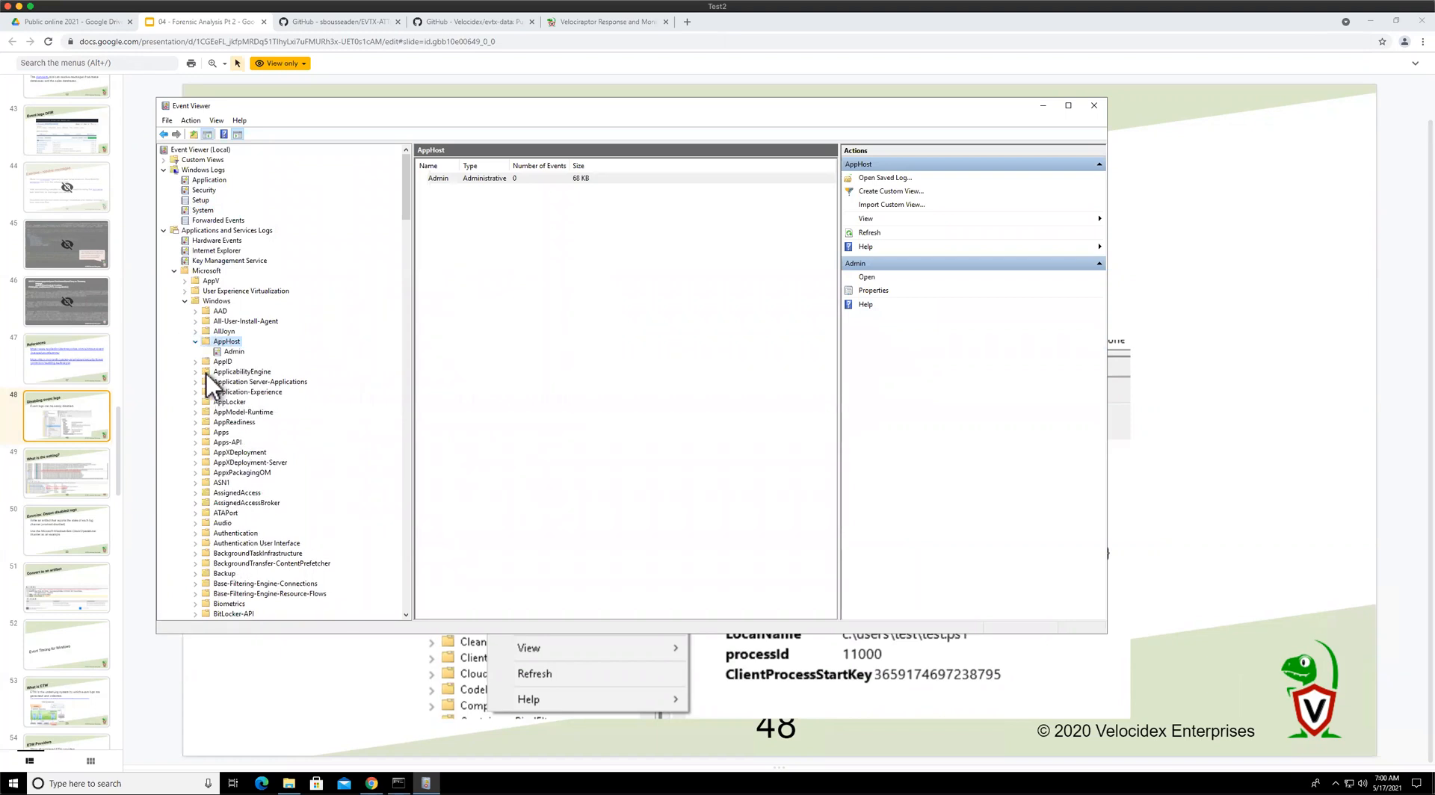
pyautogui.click(241, 353)
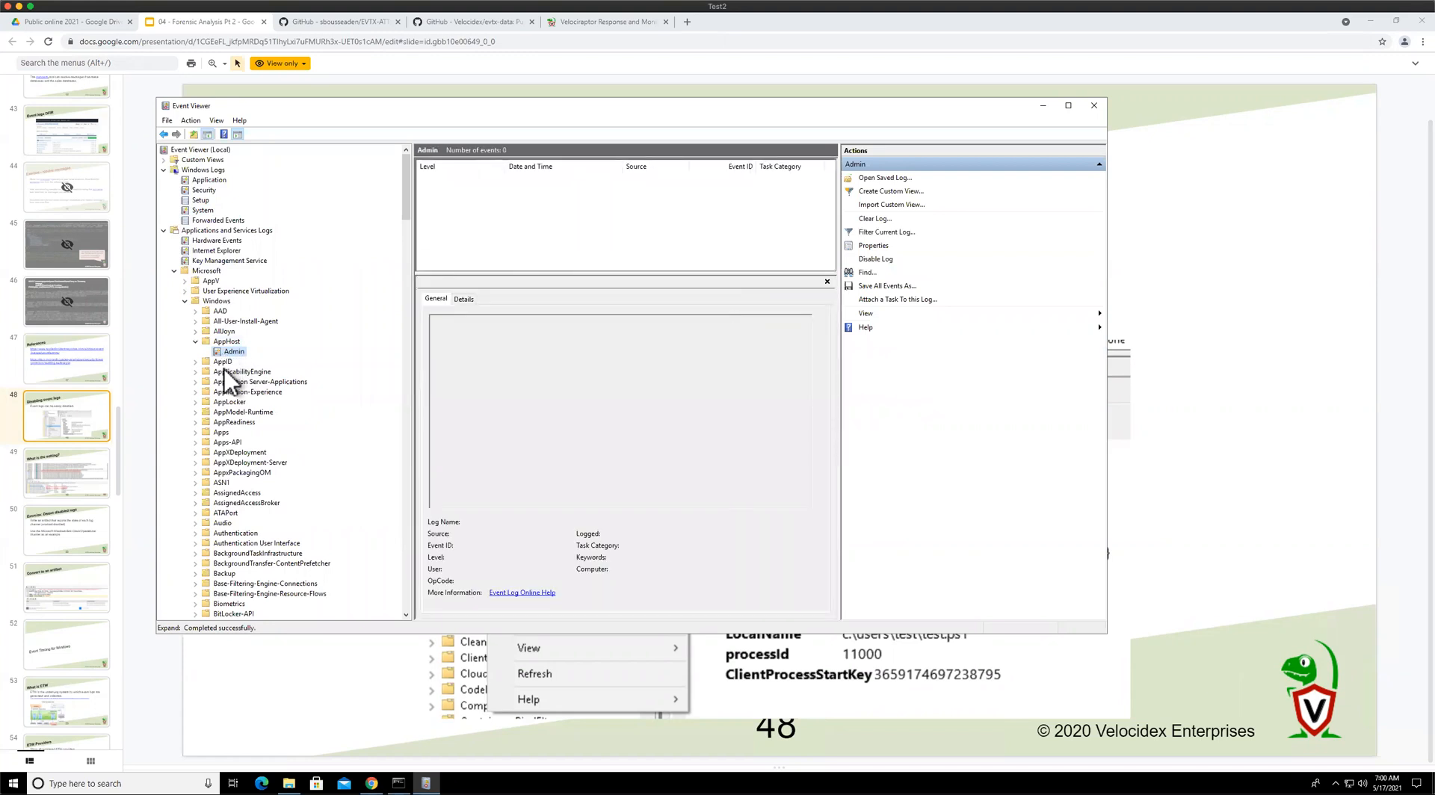
# Expand BitLocker-API and open its Operational log
pyautogui.scroll(-8, 216, 489)
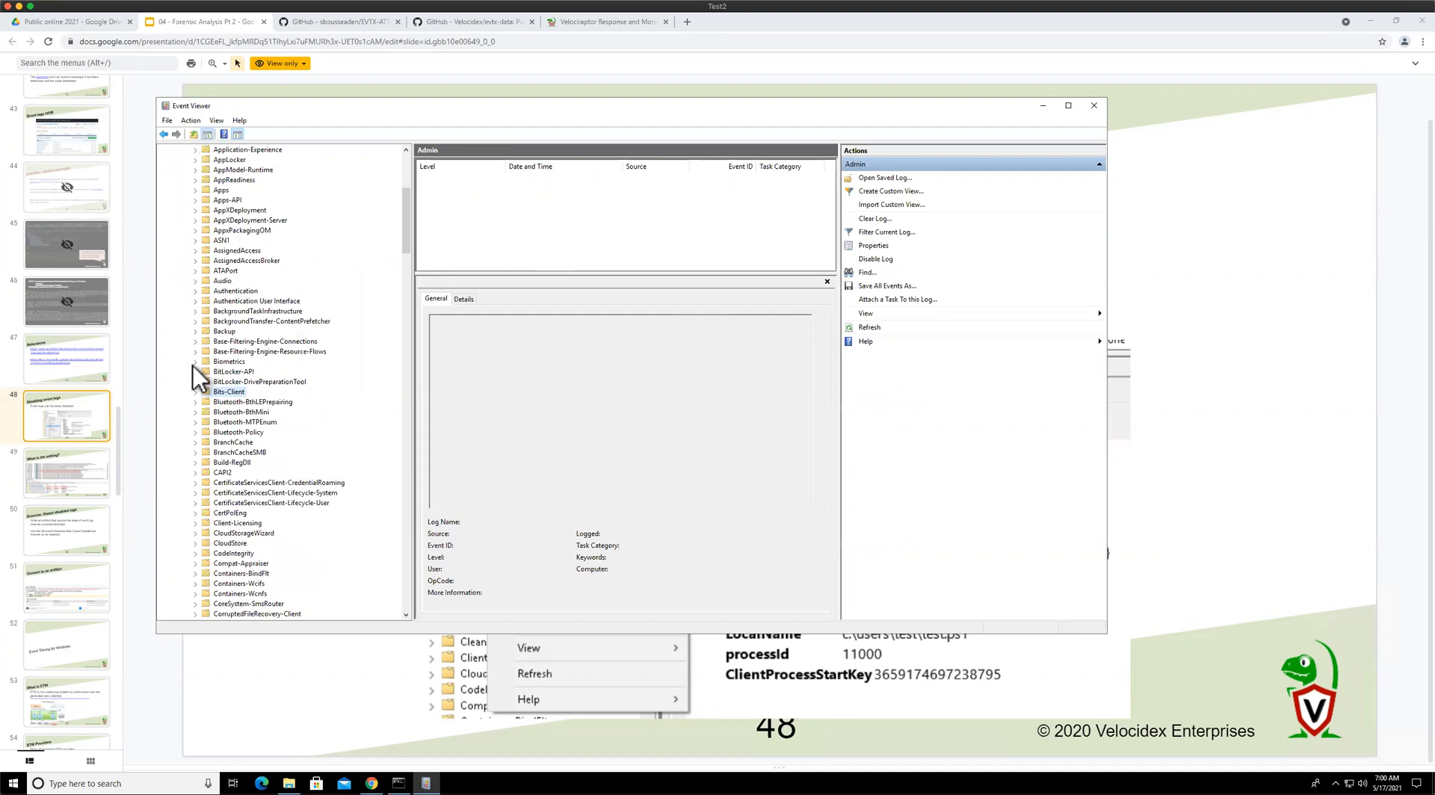
pyautogui.click(209, 393)
pyautogui.click(209, 374)
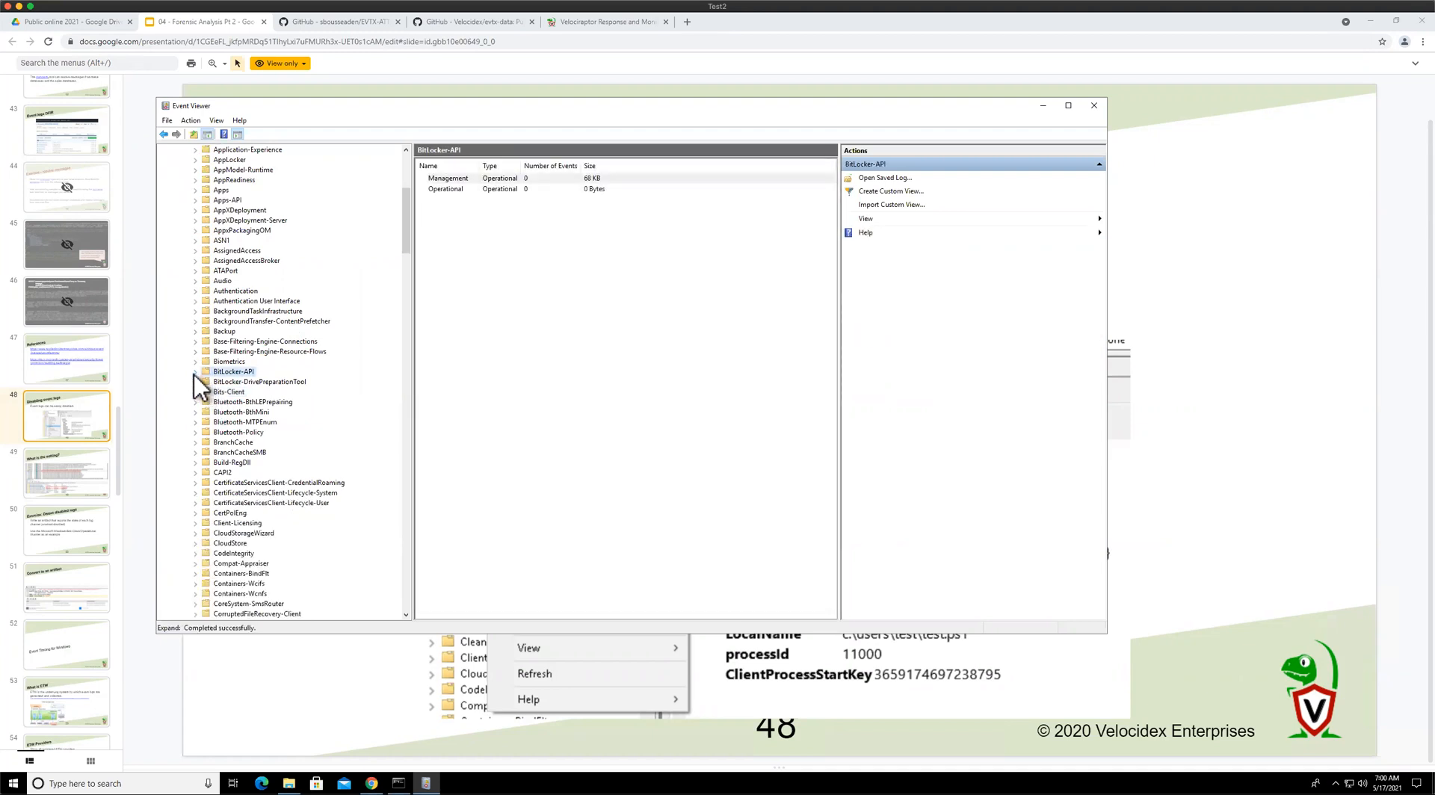
pyautogui.click(195, 373)
pyautogui.click(253, 385)
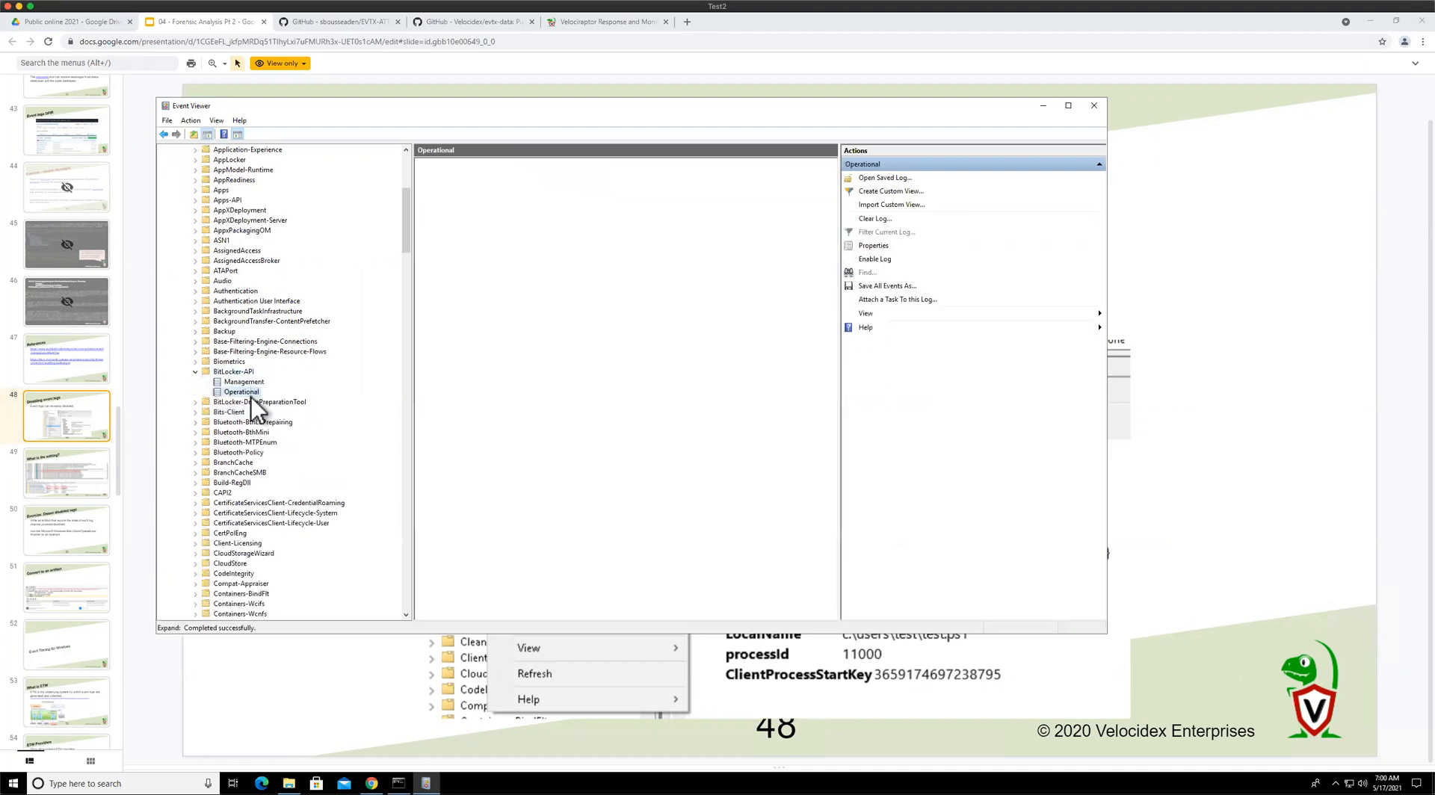
pyautogui.click(249, 392)
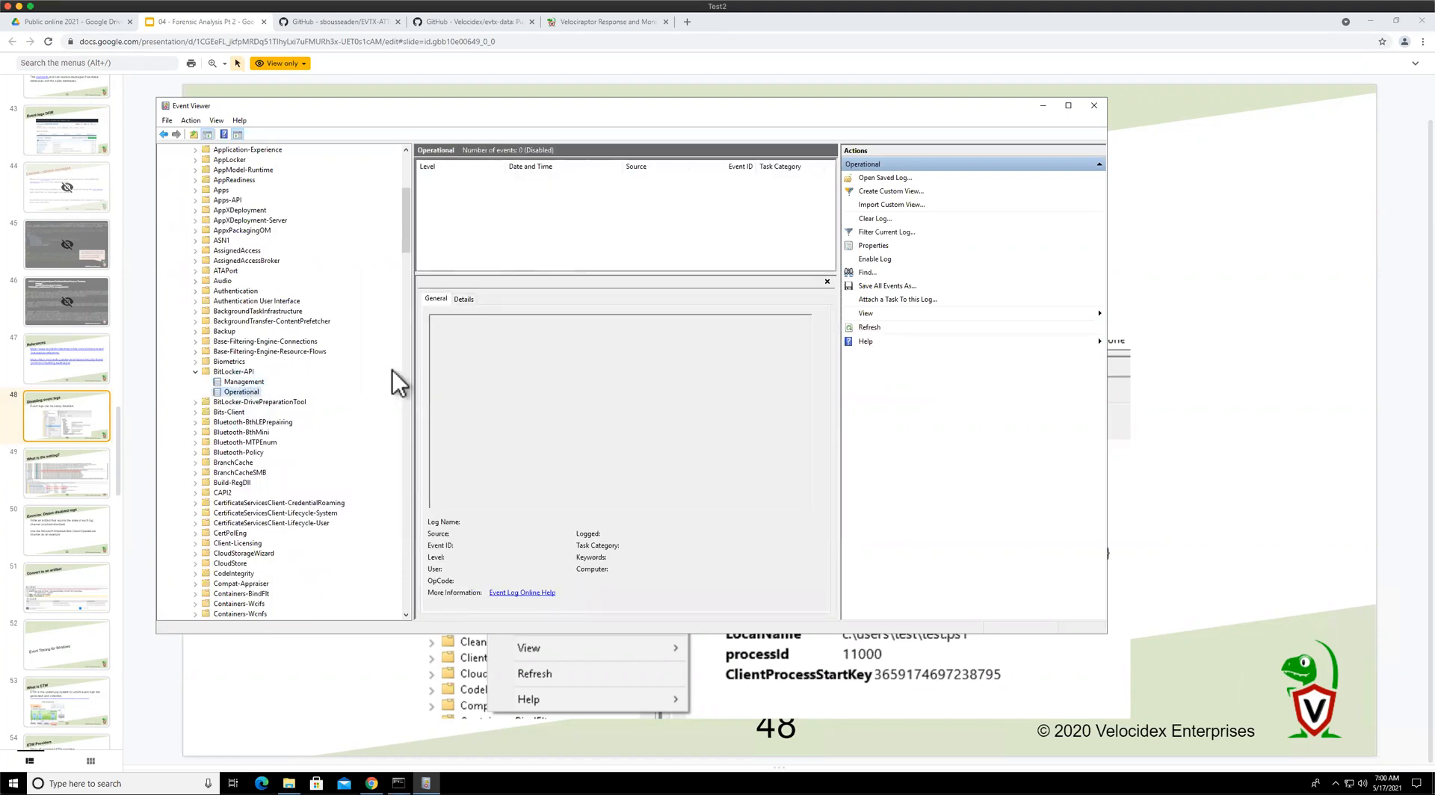
# Open the BitLocker-API Operational log's properties, examine its log path, and cancel the dialog
pyautogui.click(872, 245)
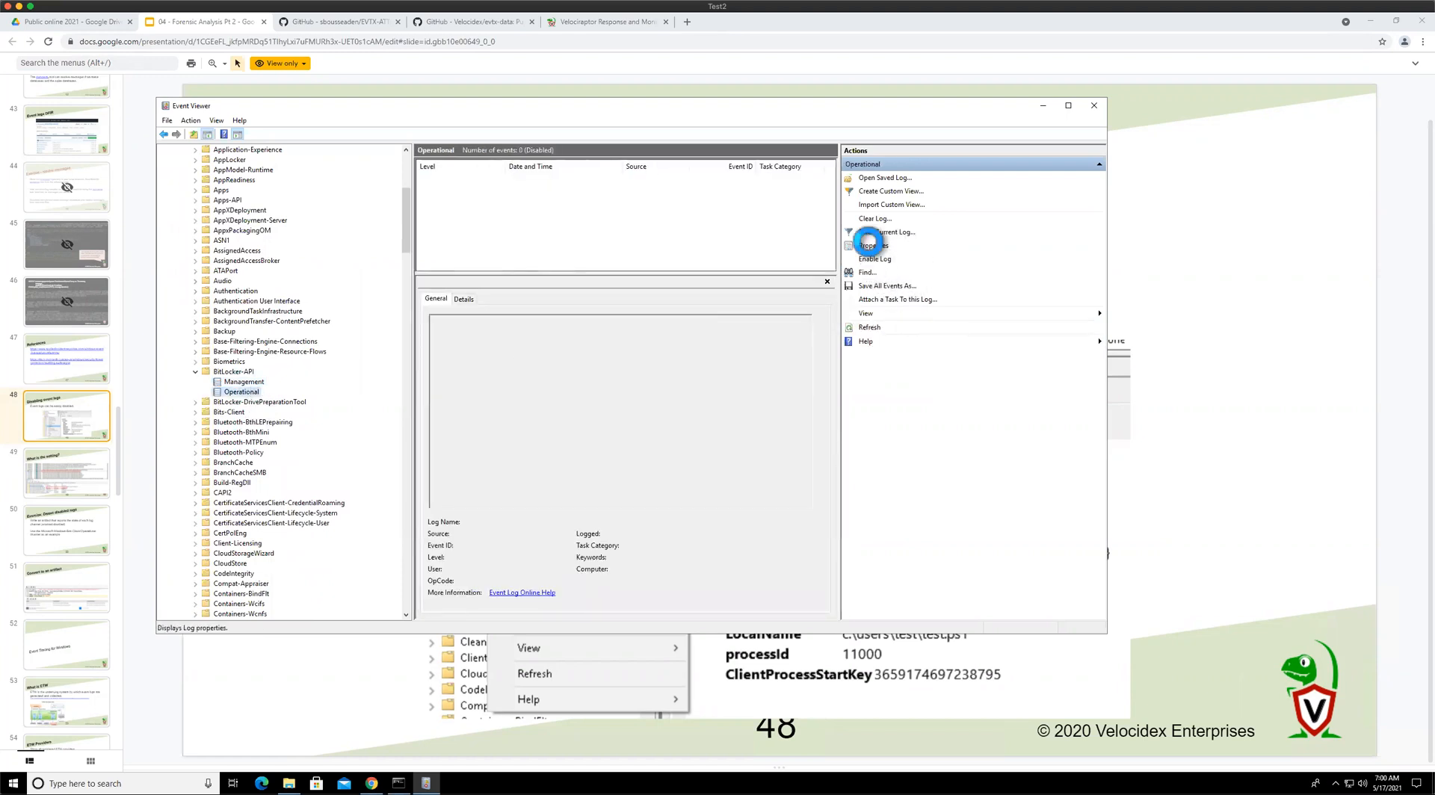
pyautogui.moveTo(646, 274); pyautogui.dragTo(792, 272)
pyautogui.click(726, 275)
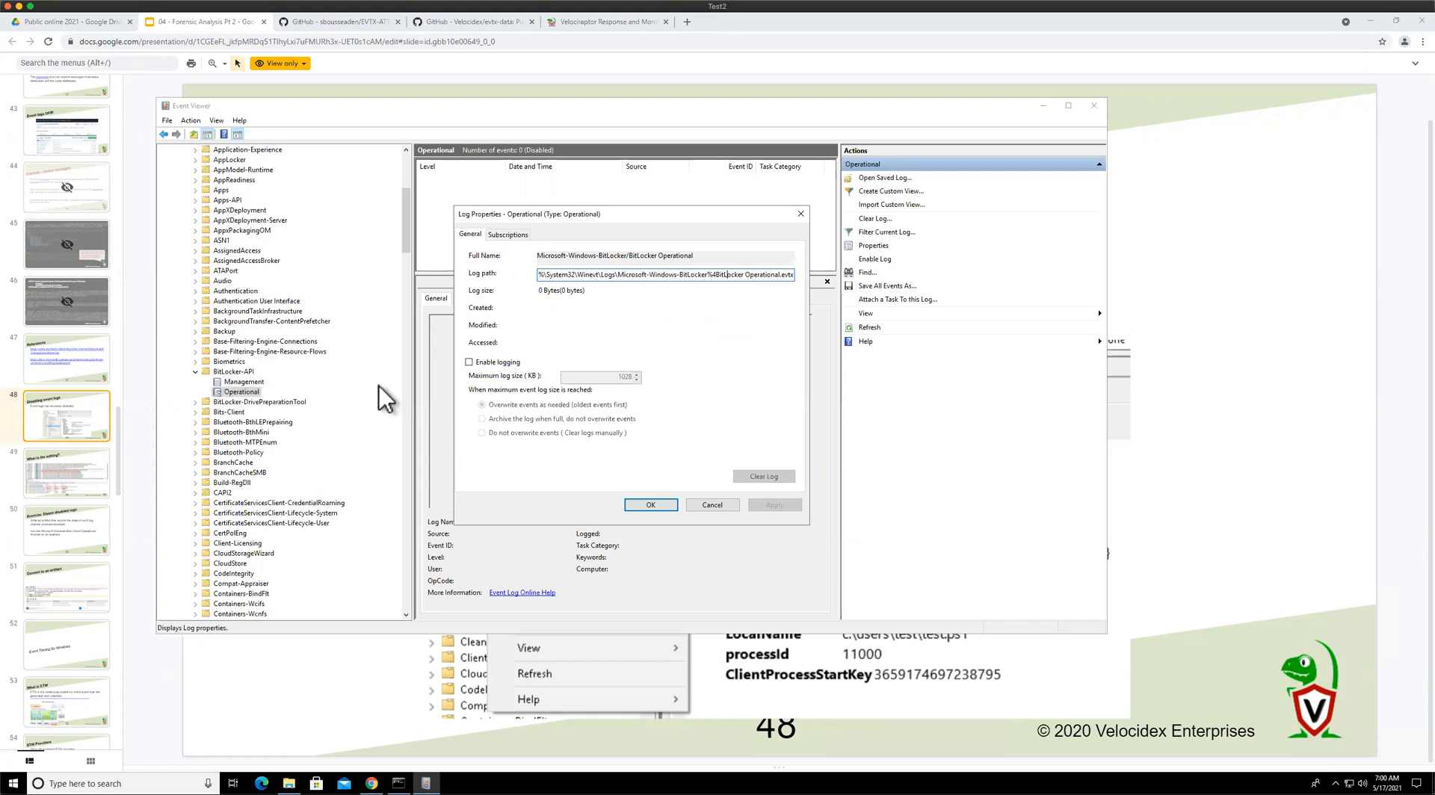
pyautogui.moveTo(661, 274); pyautogui.dragTo(758, 275)
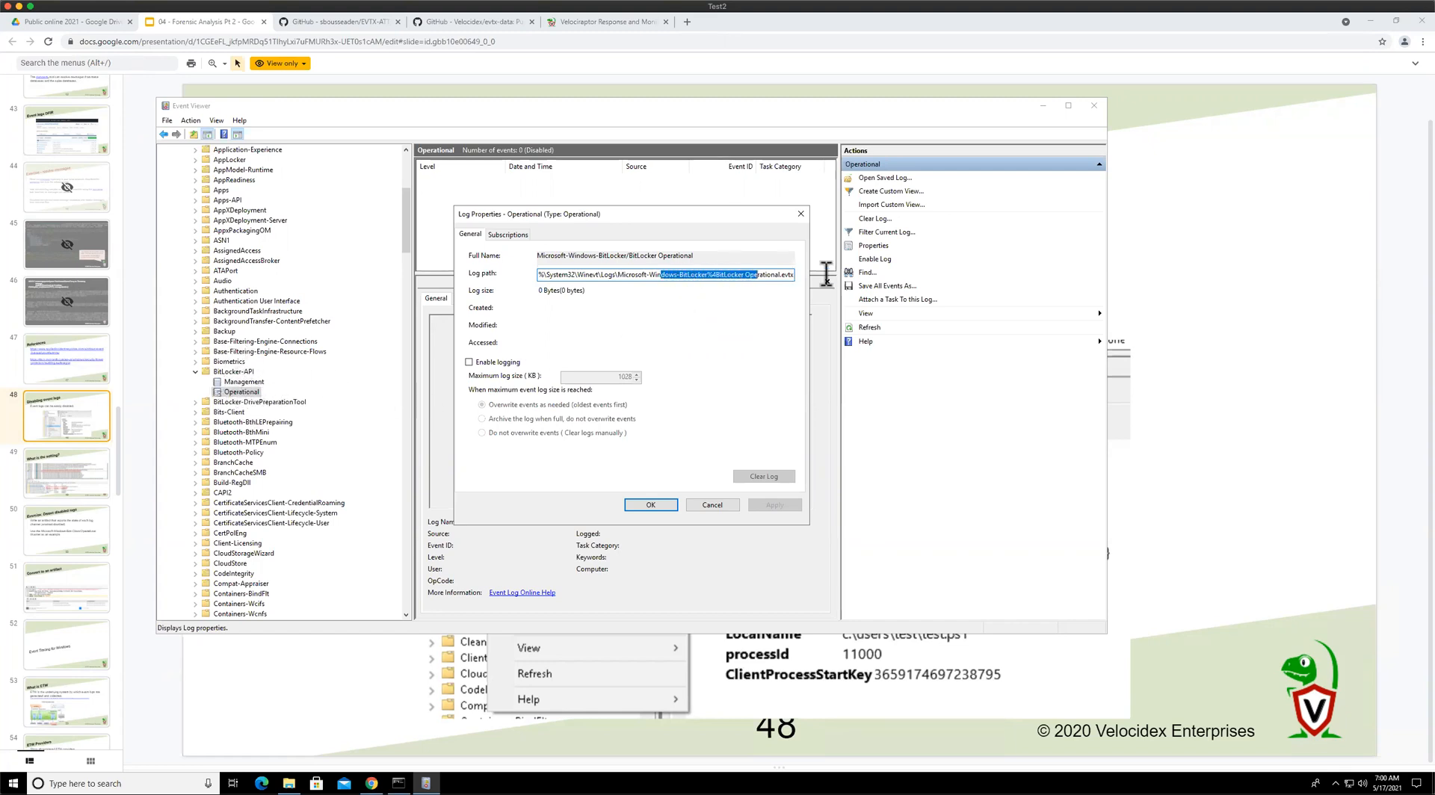
pyautogui.click(783, 275)
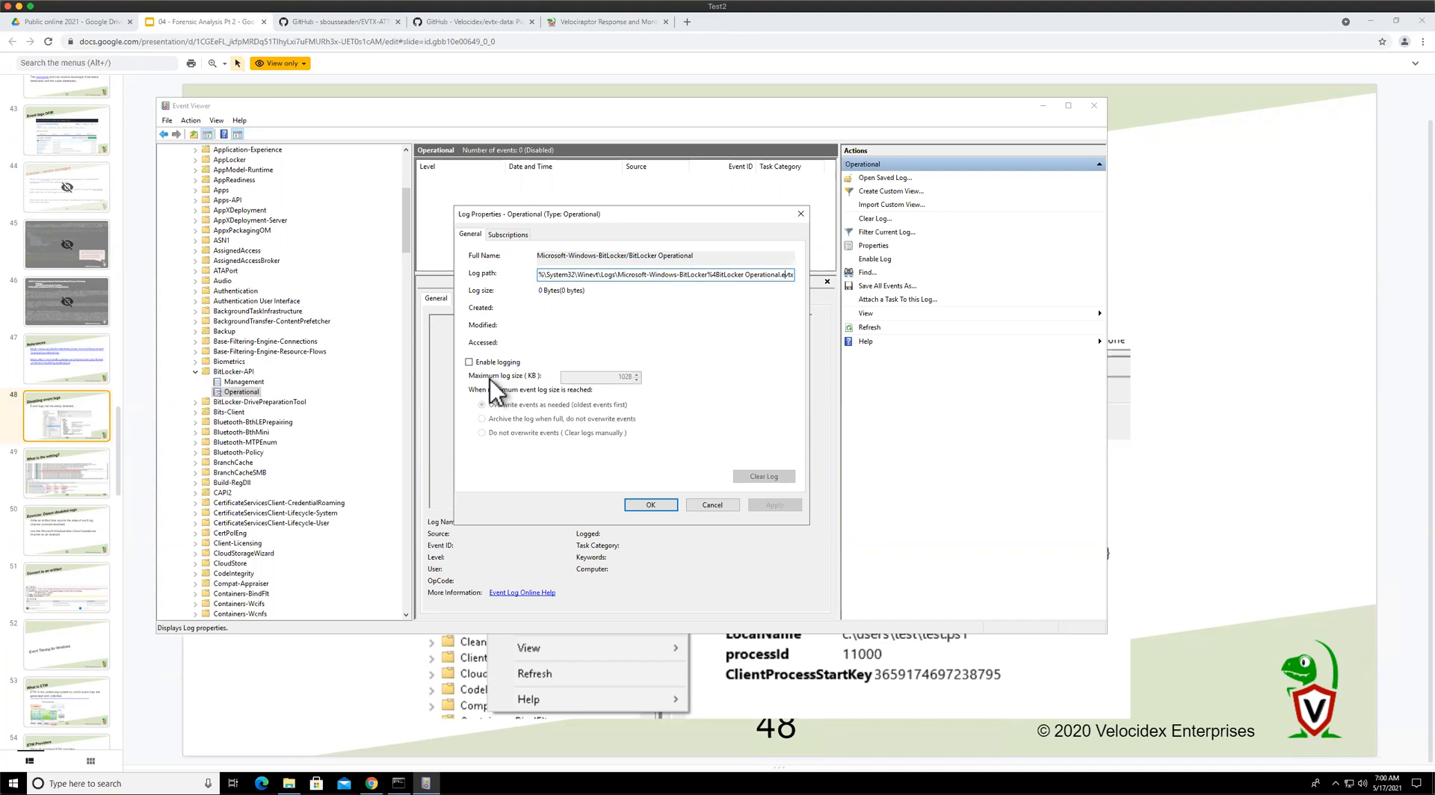
pyautogui.click(718, 506)
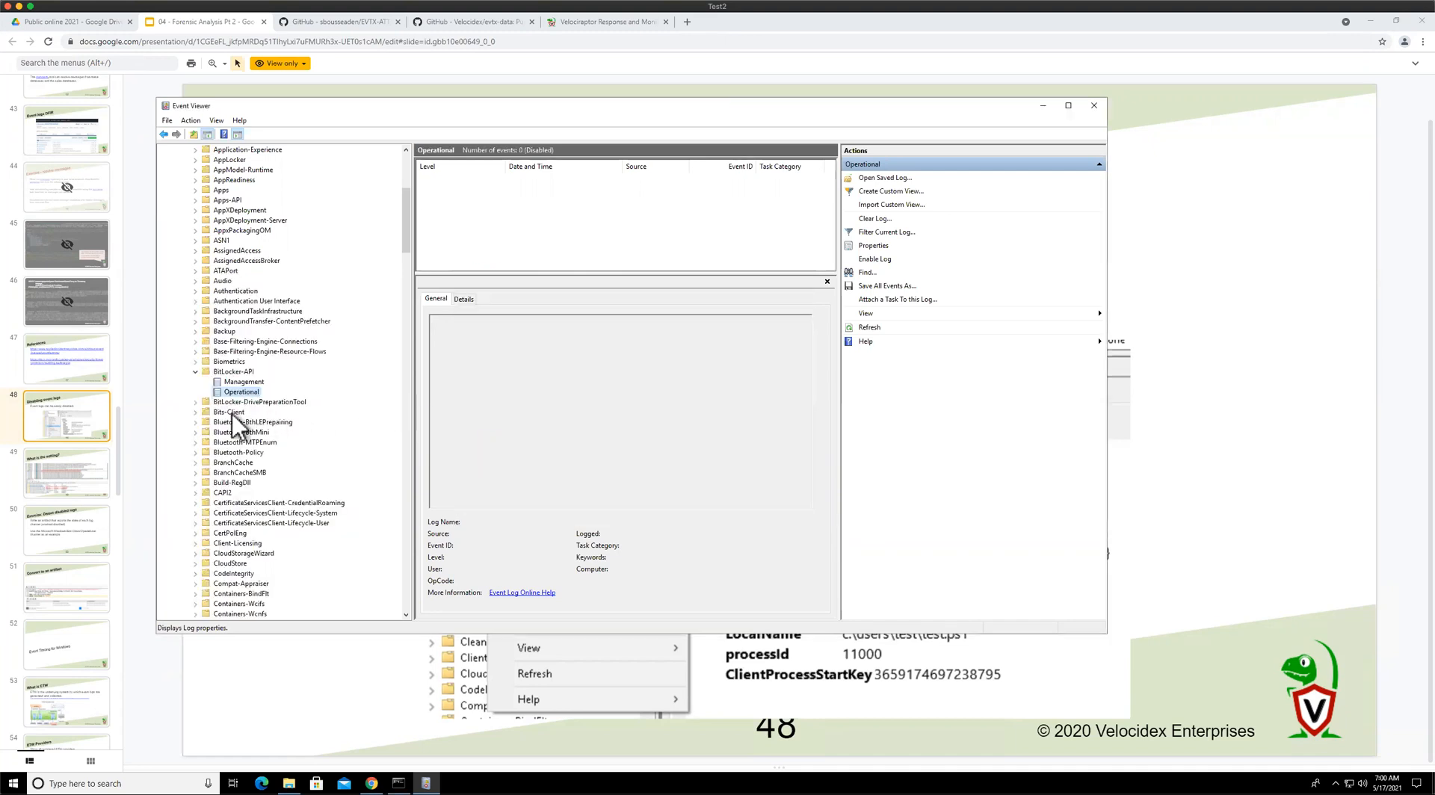
pyautogui.rightClick(245, 392)
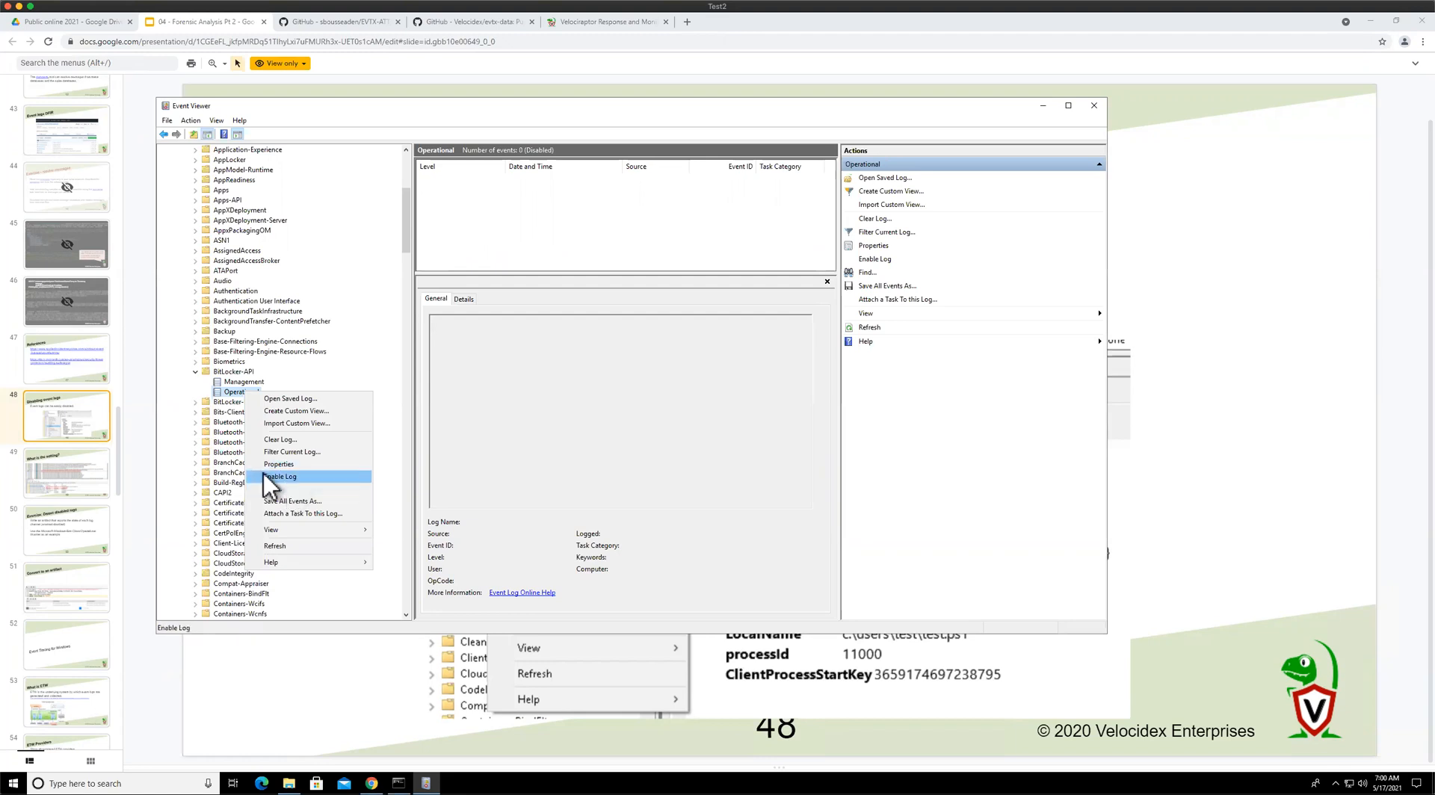
pyautogui.click(217, 464)
pyautogui.click(195, 373)
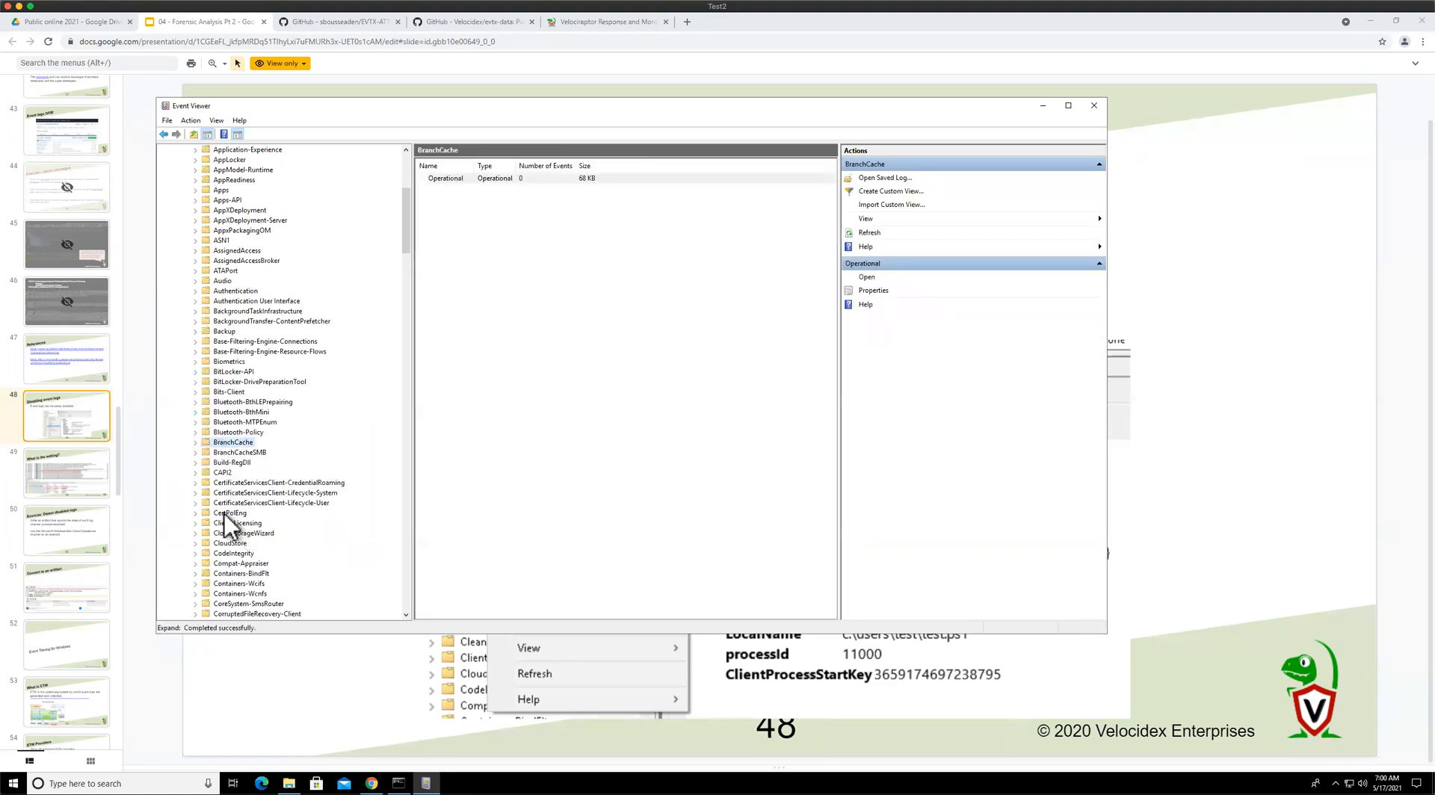
# Disable the Microsoft-Windows-TerminalServices-RDPClient/Operational log under TerminalServices-ClientActiveXCore
pyautogui.scroll(-20, 257, 511)
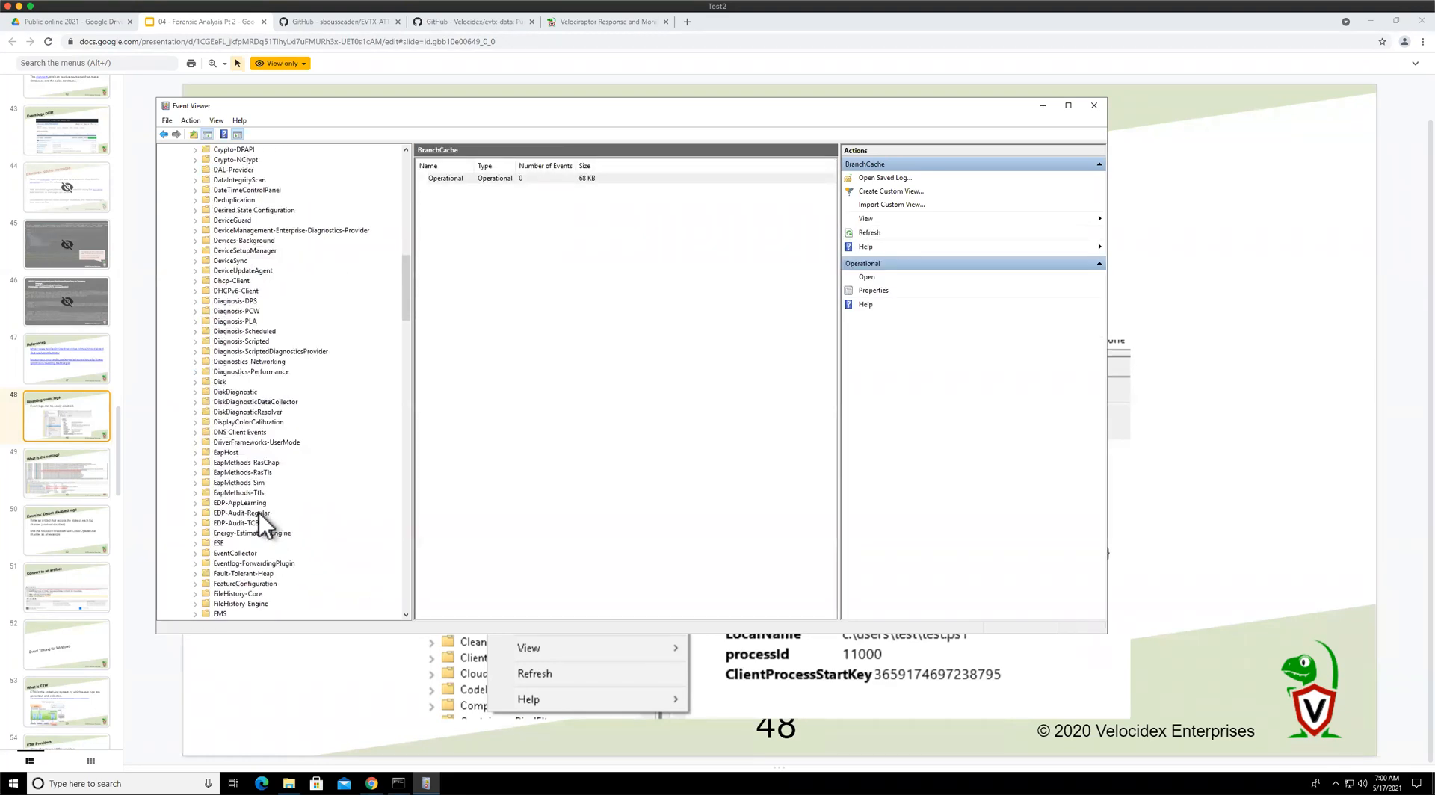
pyautogui.scroll(-20, 263, 516)
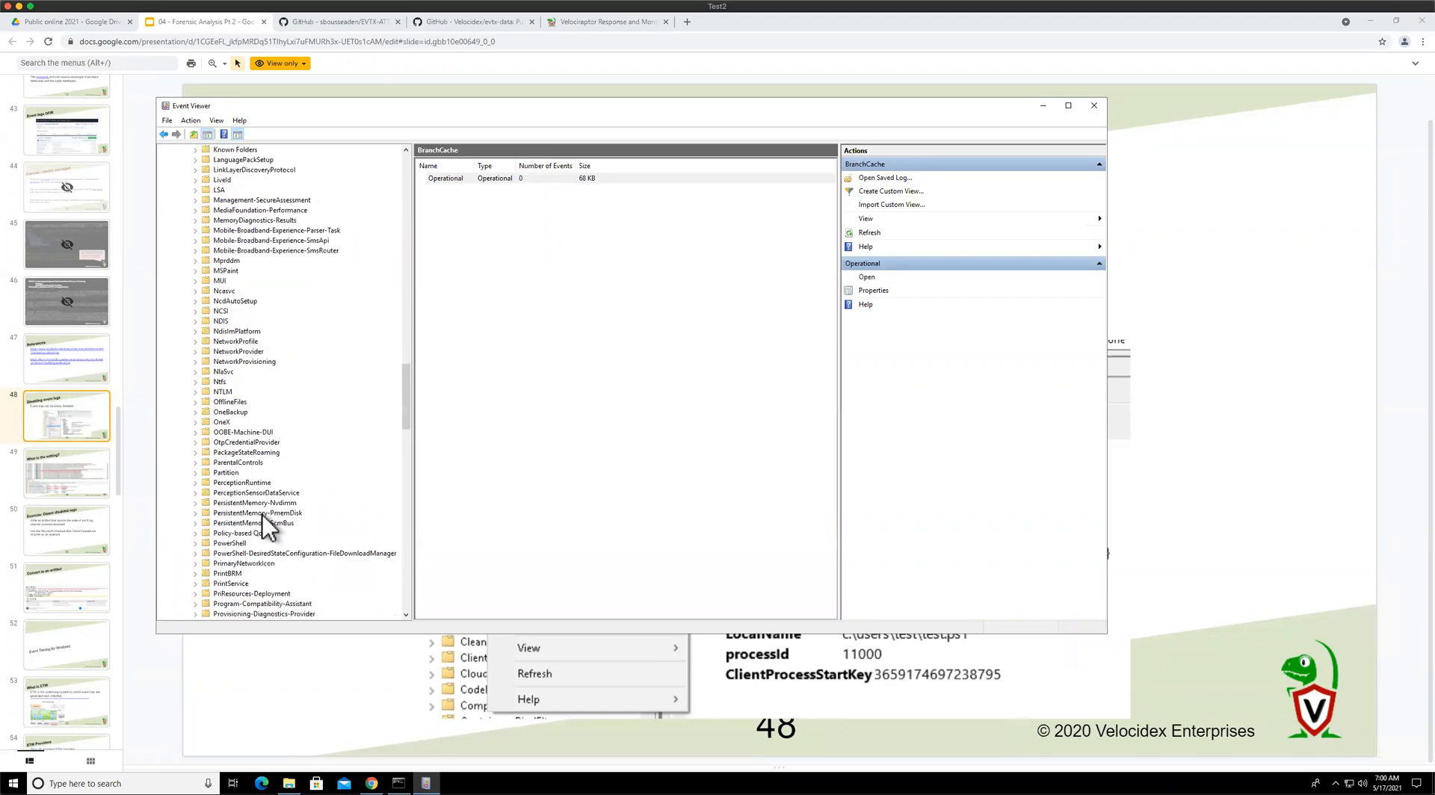
pyautogui.scroll(-11, 263, 515)
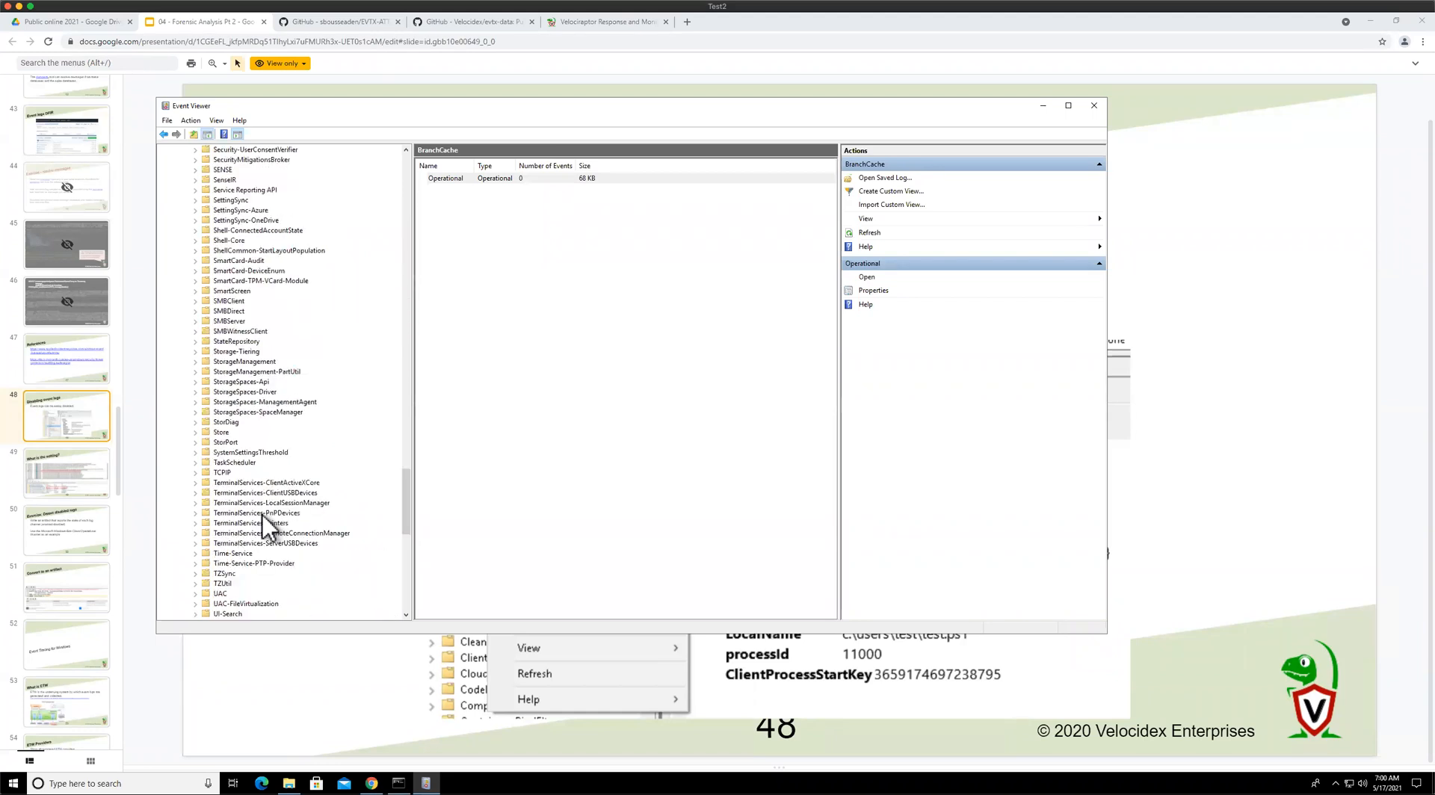
pyautogui.click(211, 421)
pyautogui.scroll(-9, 248, 532)
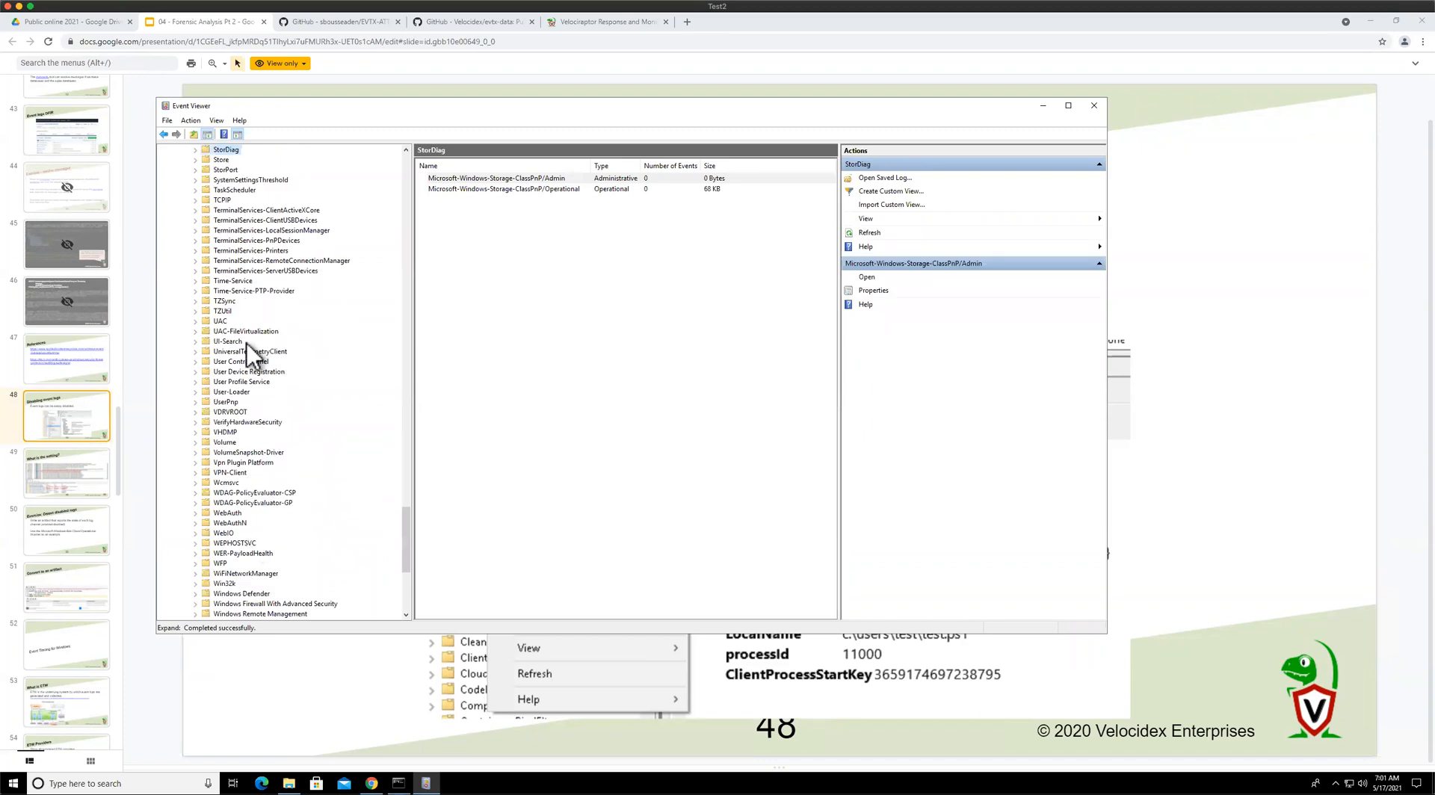
pyautogui.click(238, 211)
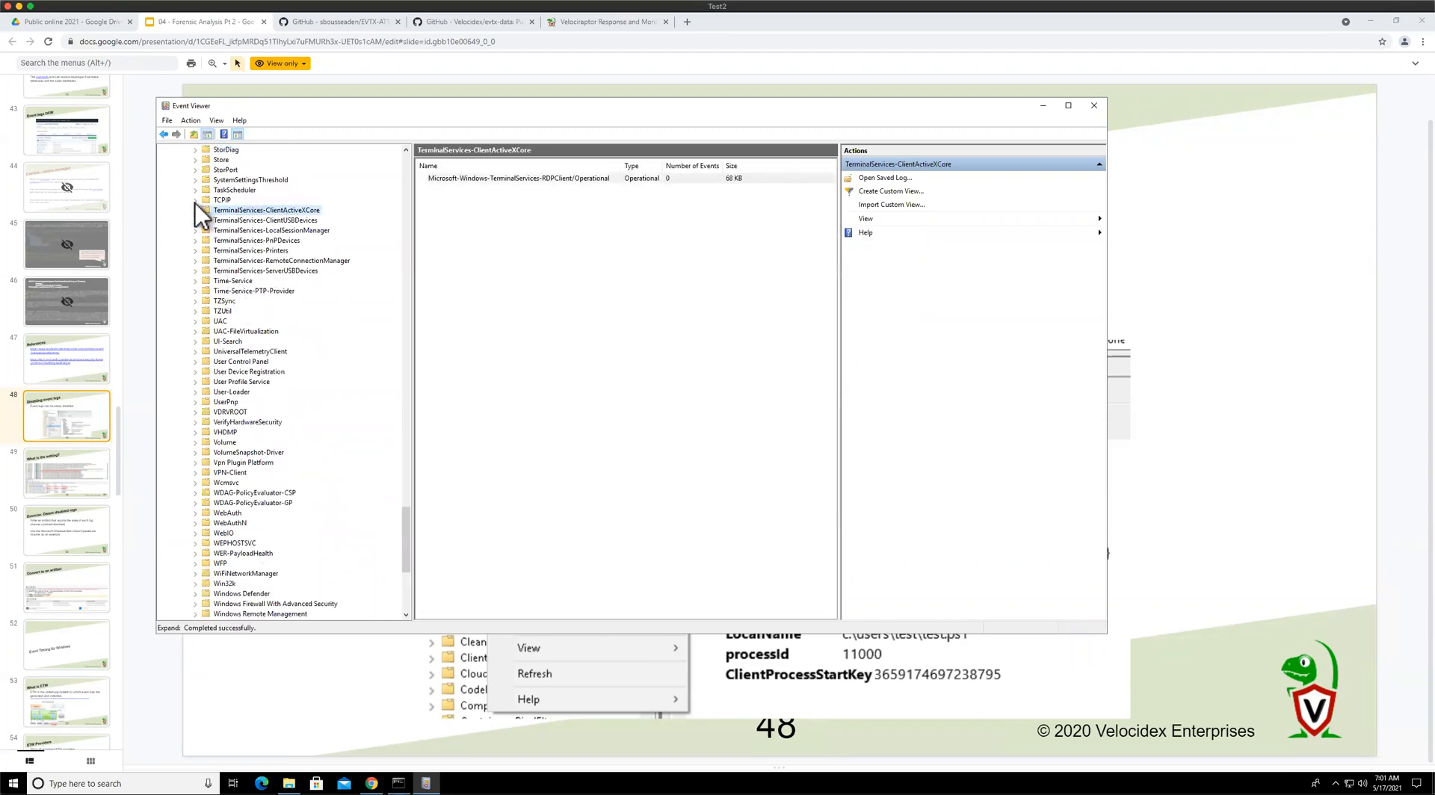
pyautogui.click(196, 210)
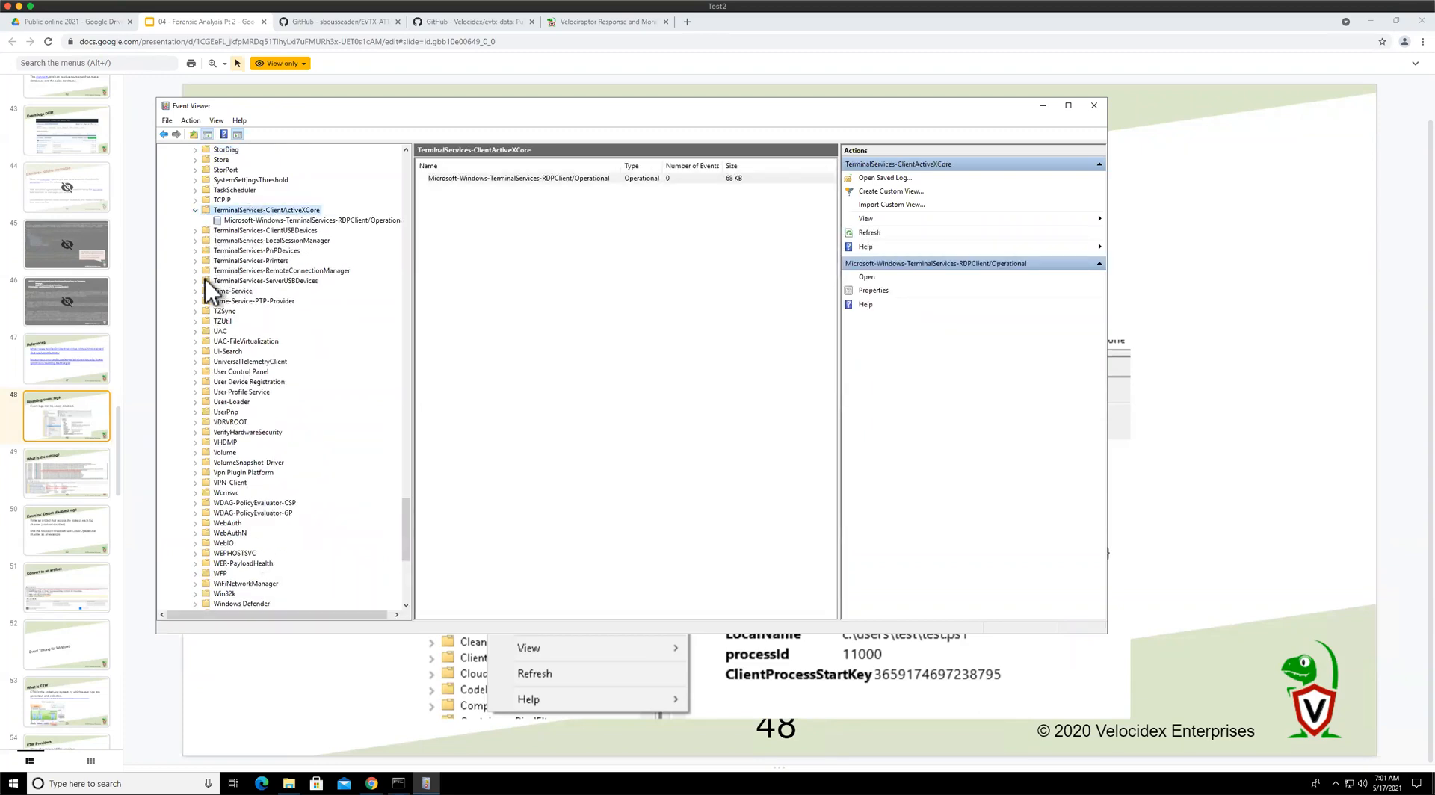
pyautogui.click(240, 220)
pyautogui.rightClick(241, 218)
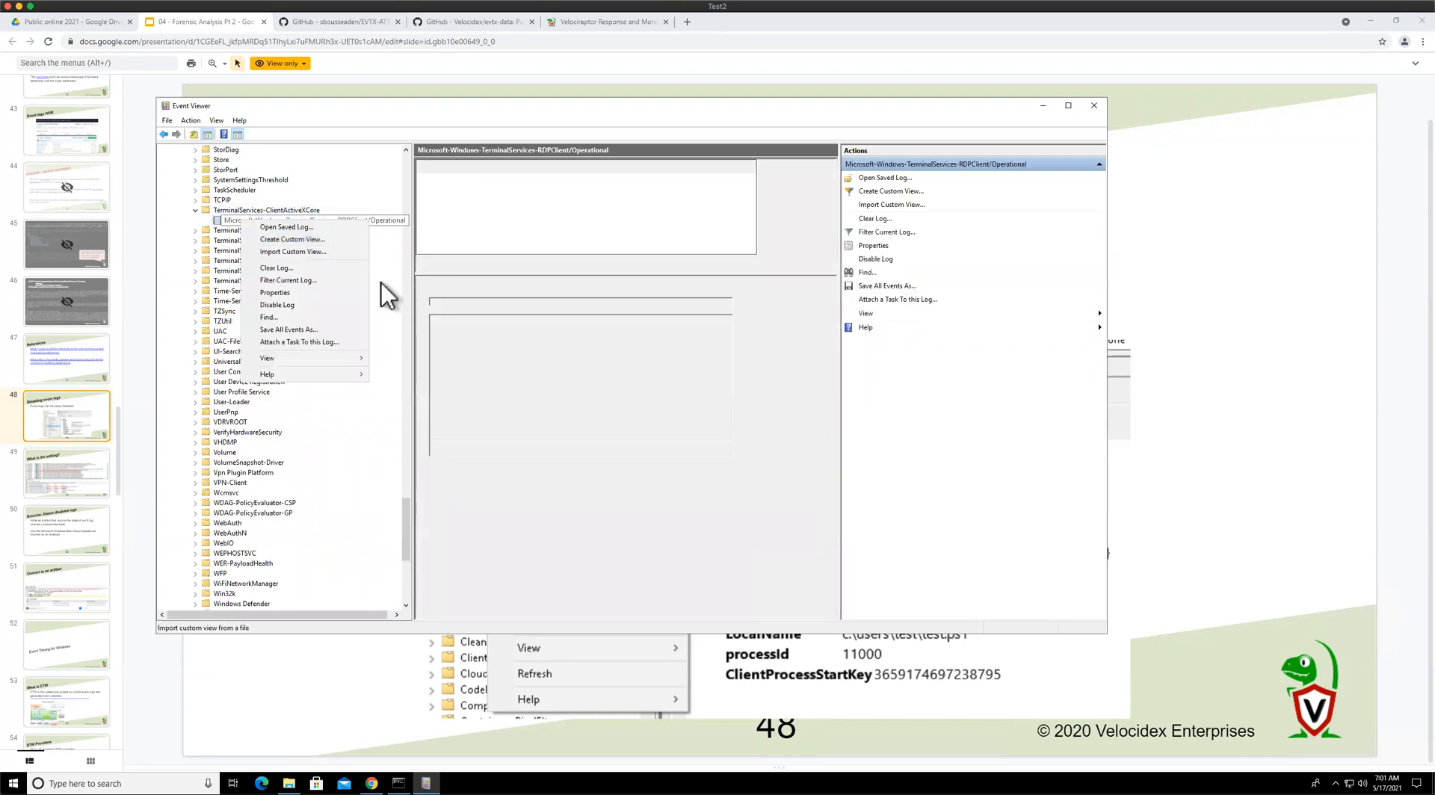
pyautogui.click(316, 302)
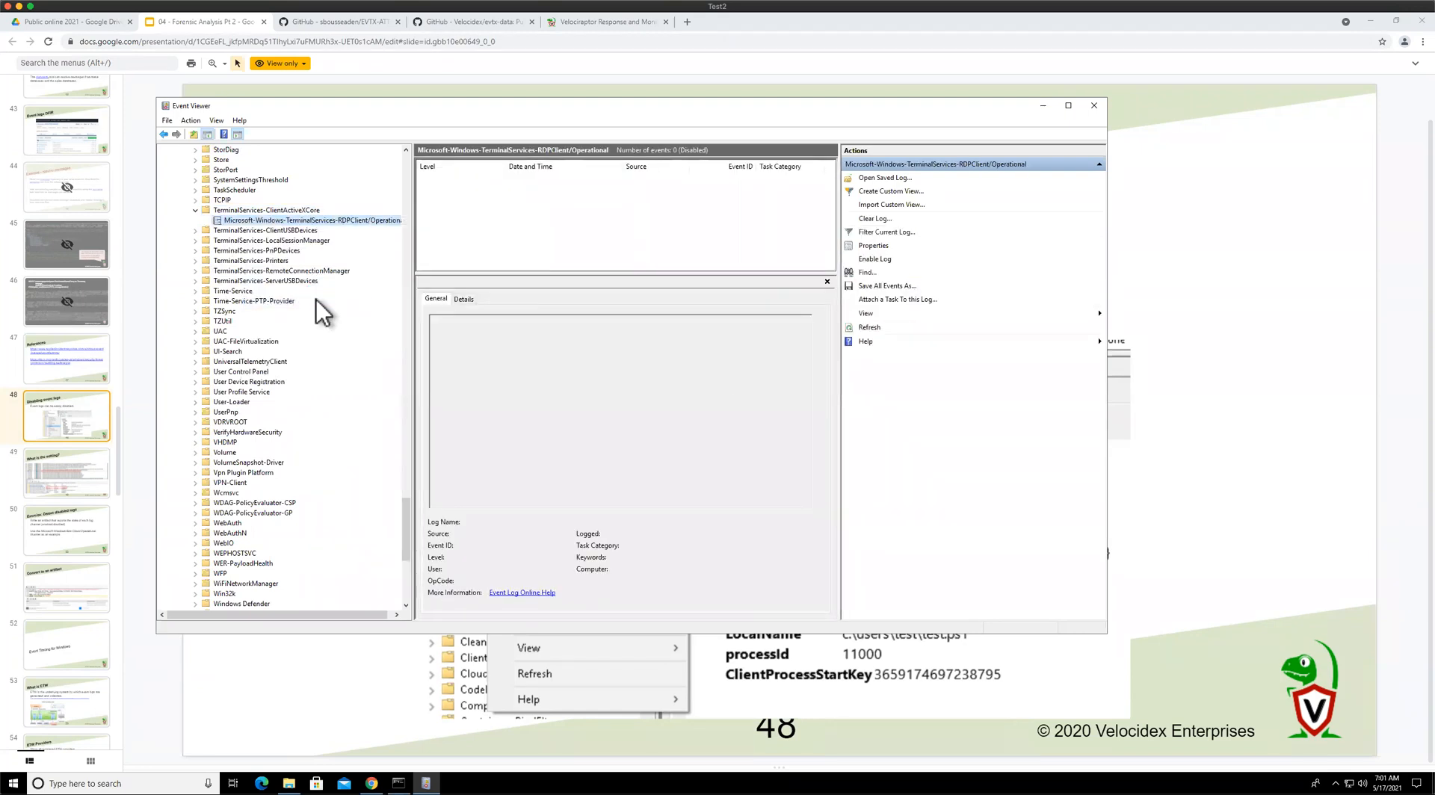
# Return to the Disabling event logs slide in the presentation
pyautogui.rightClick(287, 219)
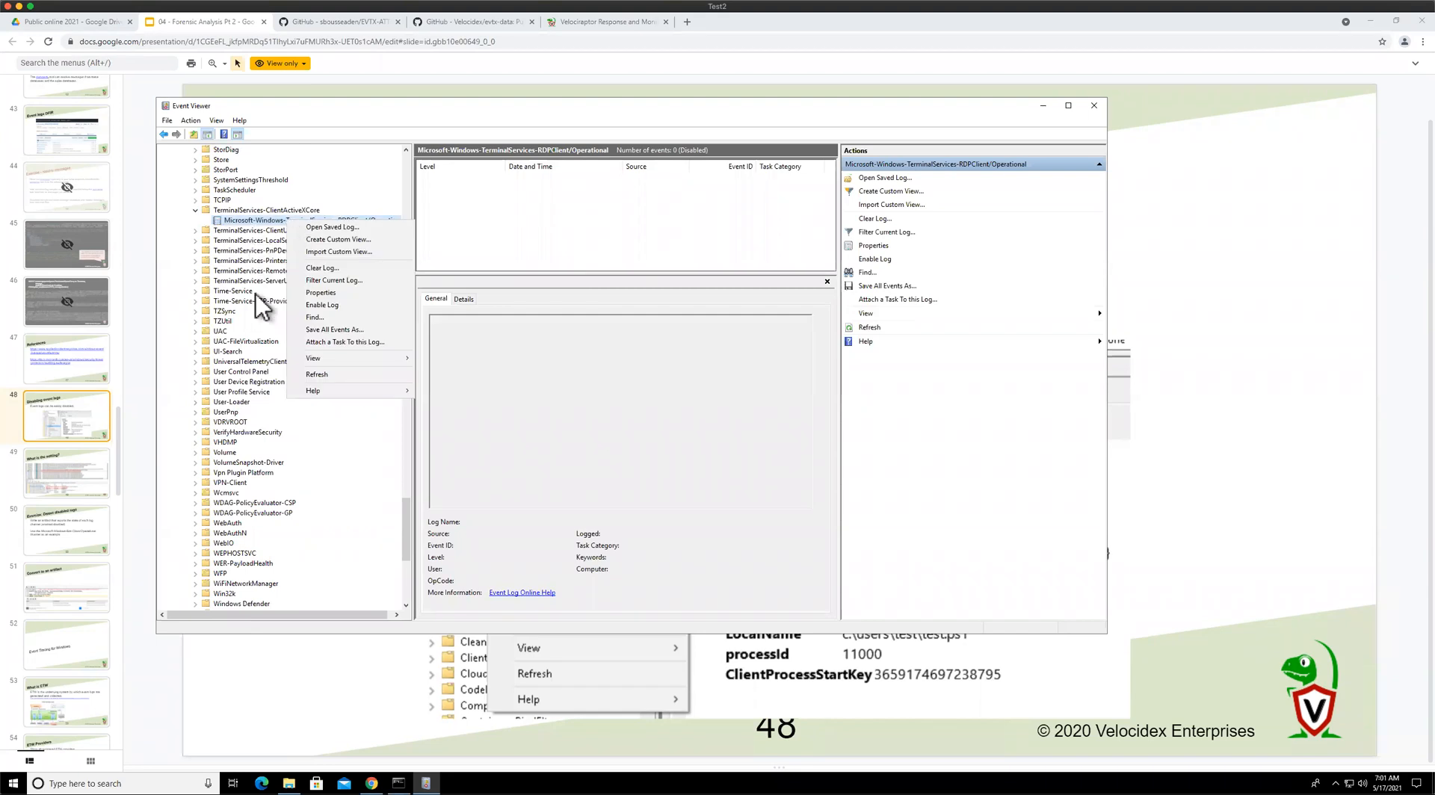
pyautogui.click(248, 223)
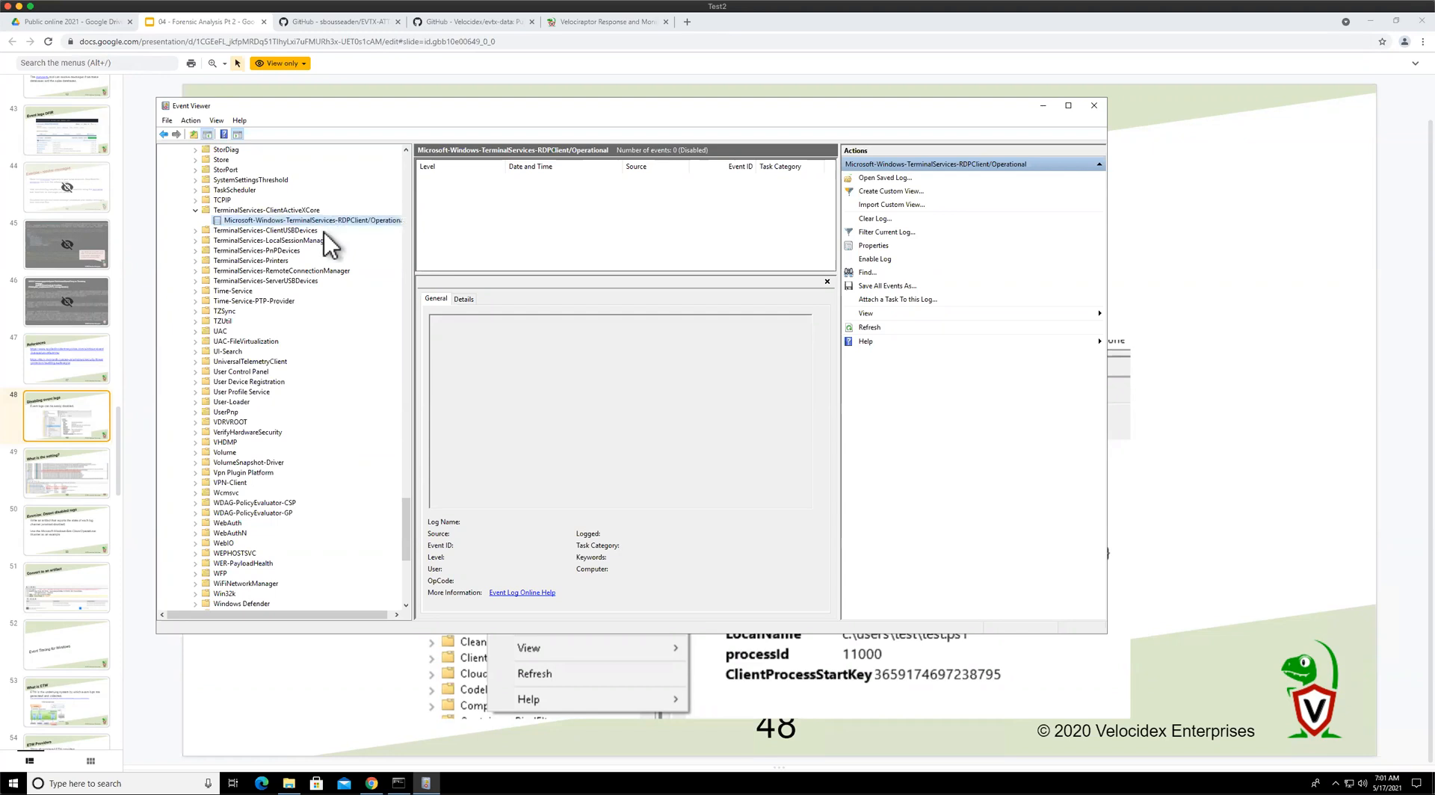
pyautogui.click(84, 423)
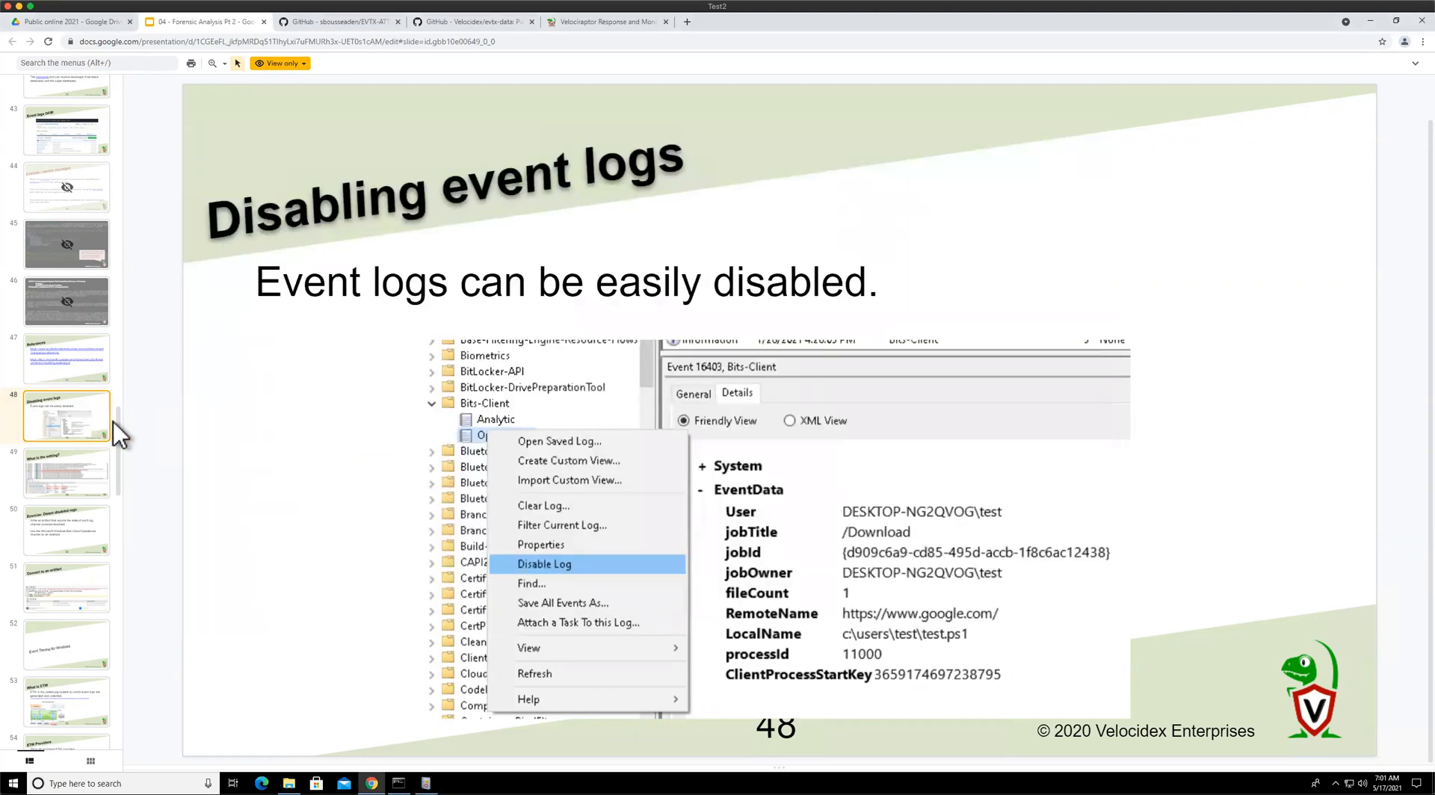
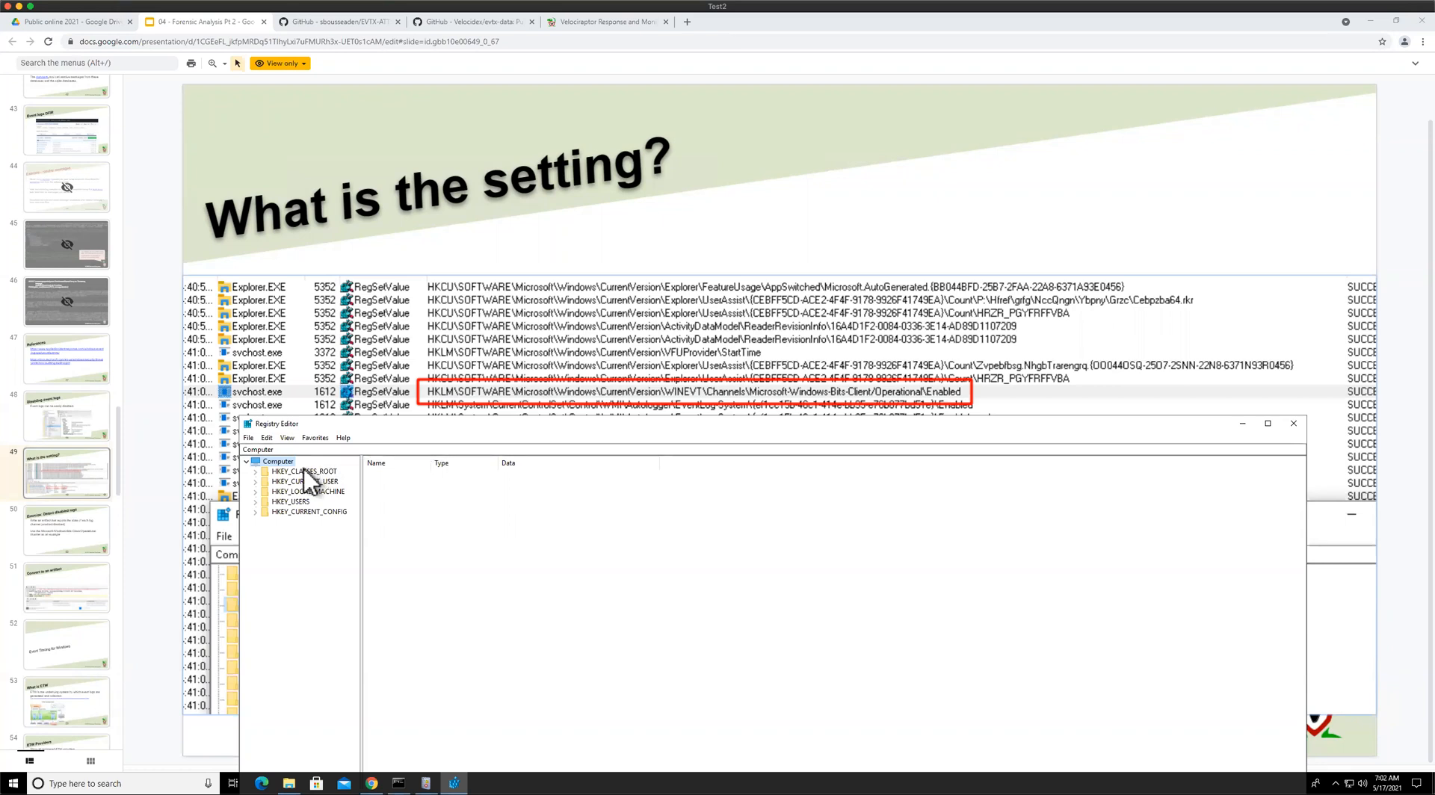
# Navigate Registry Editor to HKEY_LOCAL_MACHINE\SOFTWARE\Microsoft\Windows\CurrentVersion
pyautogui.moveTo(424, 426); pyautogui.dragTo(400, 441)
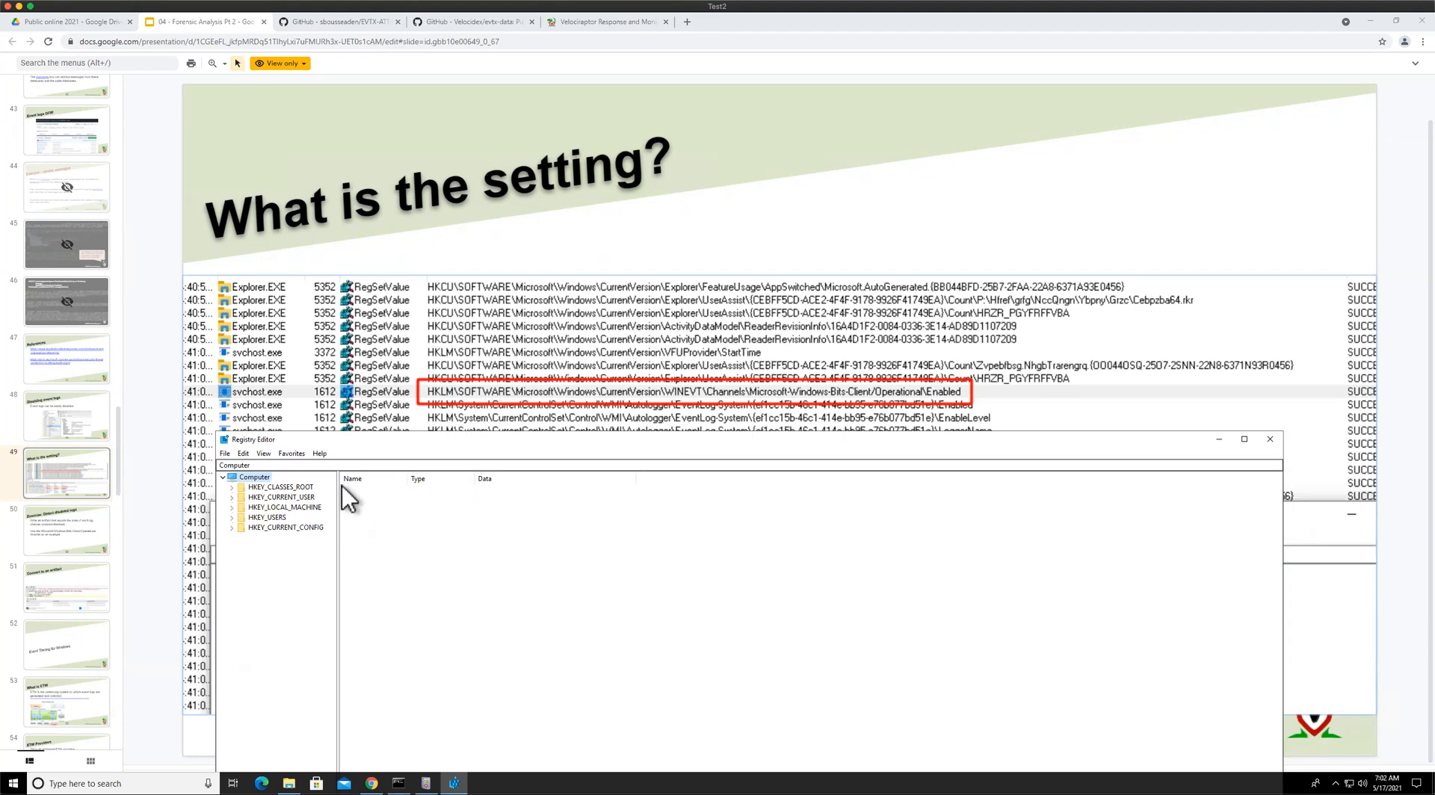
pyautogui.click(232, 506)
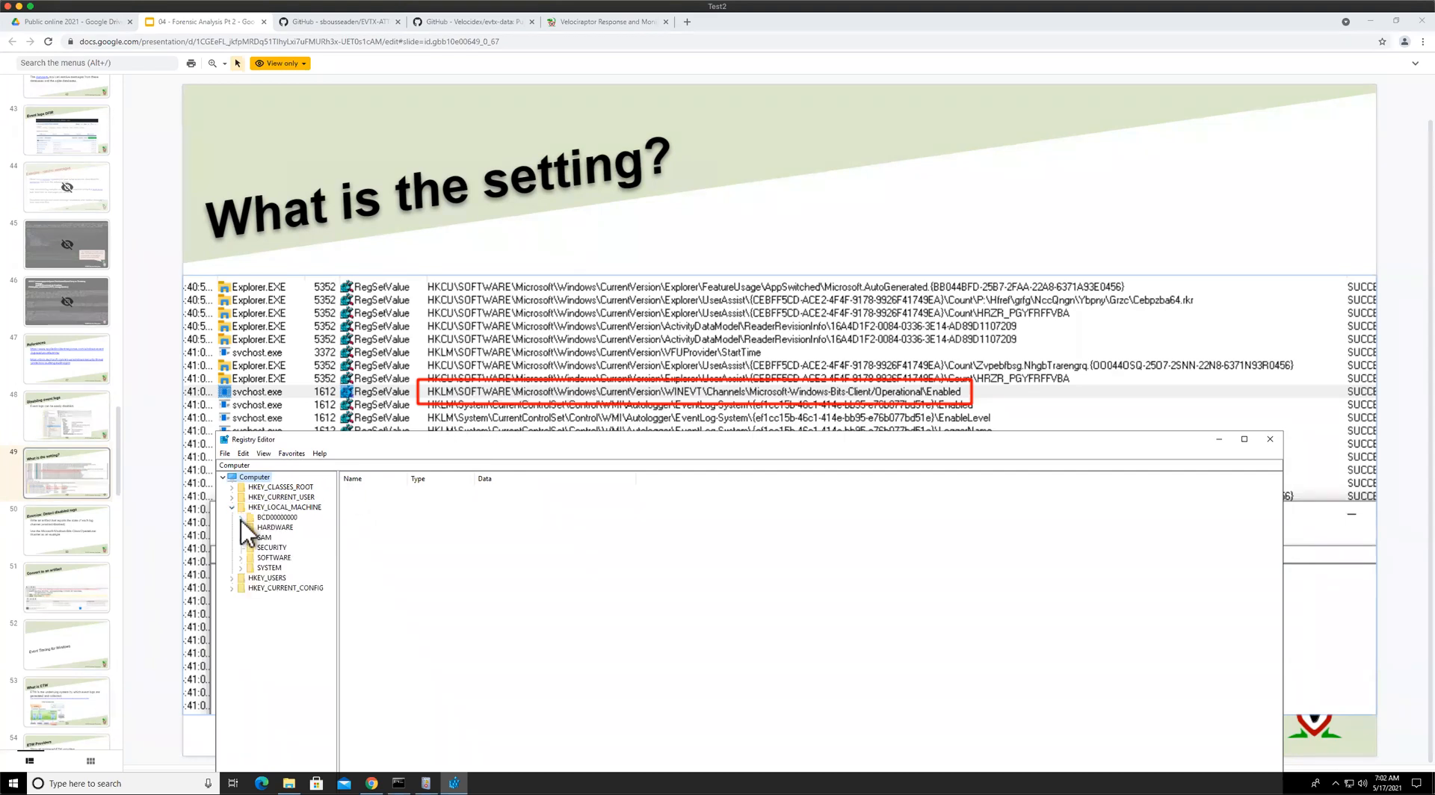
pyautogui.click(272, 559)
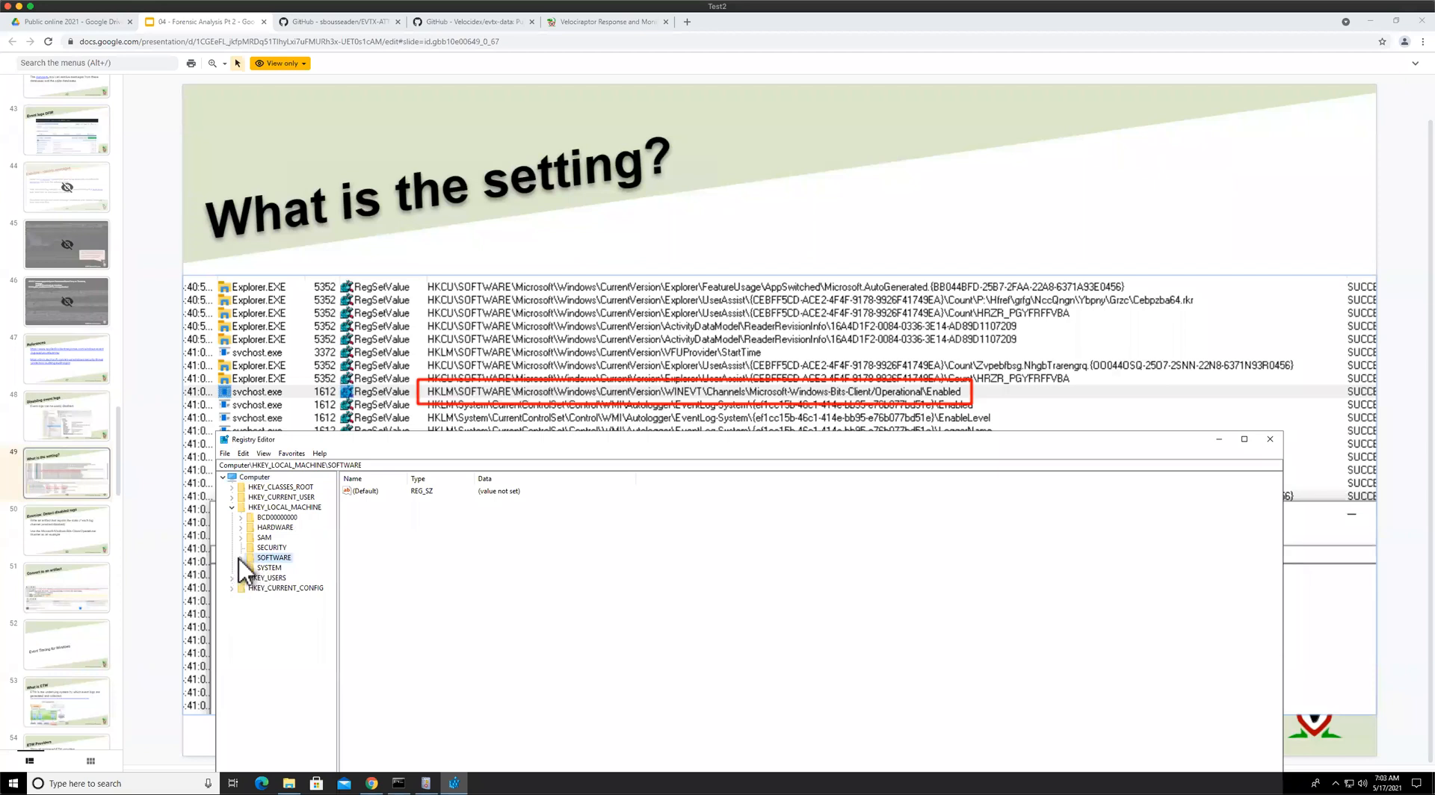
pyautogui.click(239, 559)
pyautogui.write('mi')
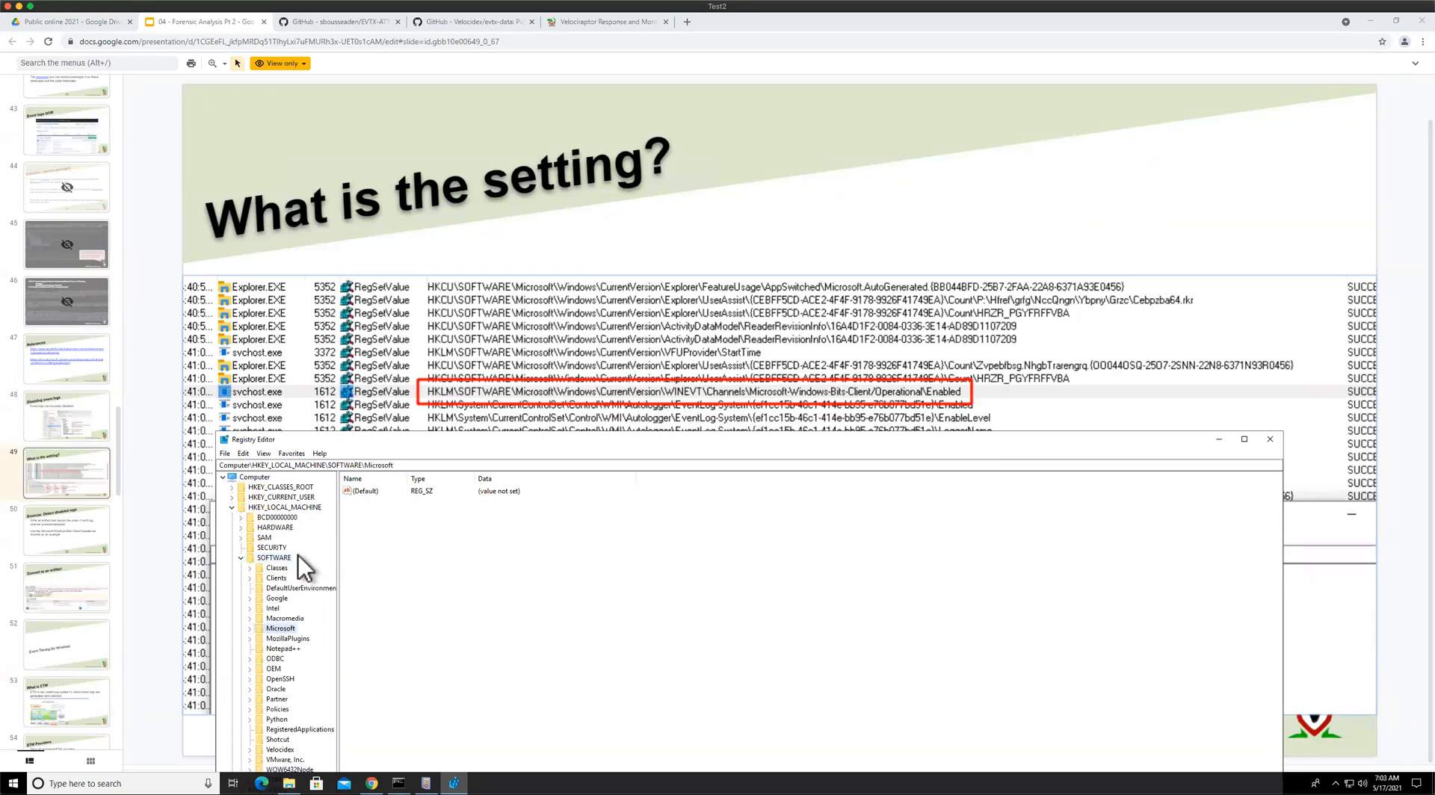
pyautogui.press('Right')
pyautogui.write('win')
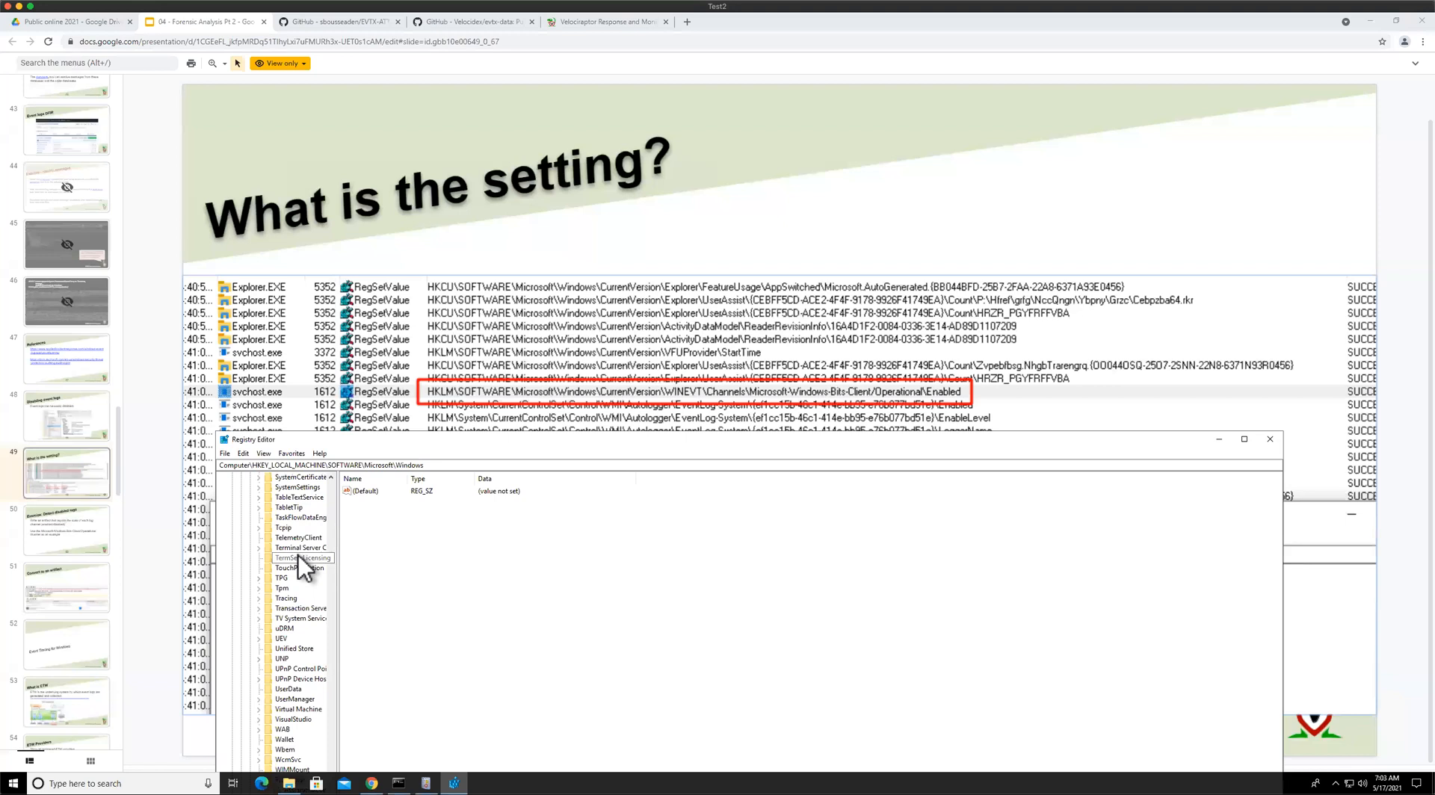
pyautogui.press('Right')
pyautogui.write('c')
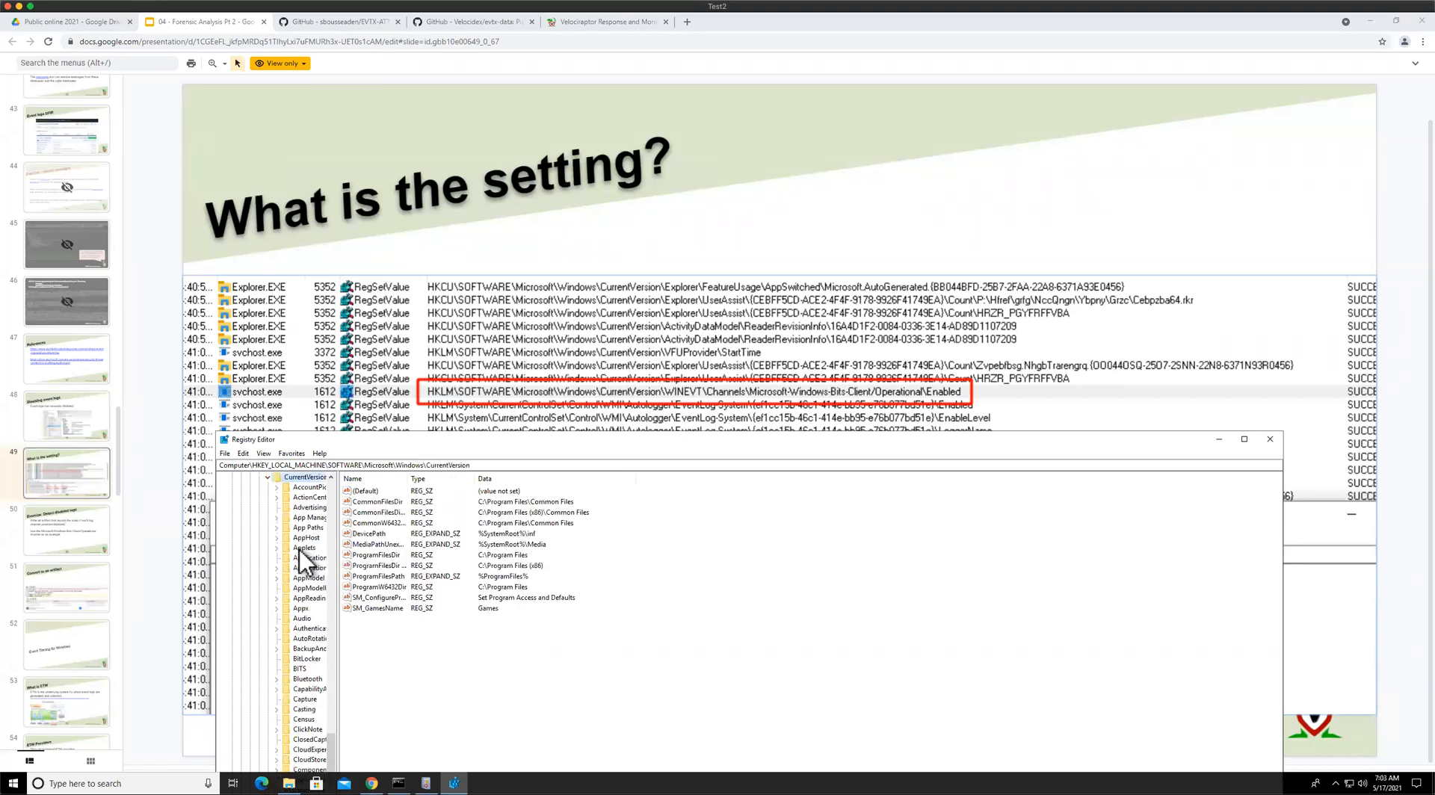
pyautogui.write('wi')
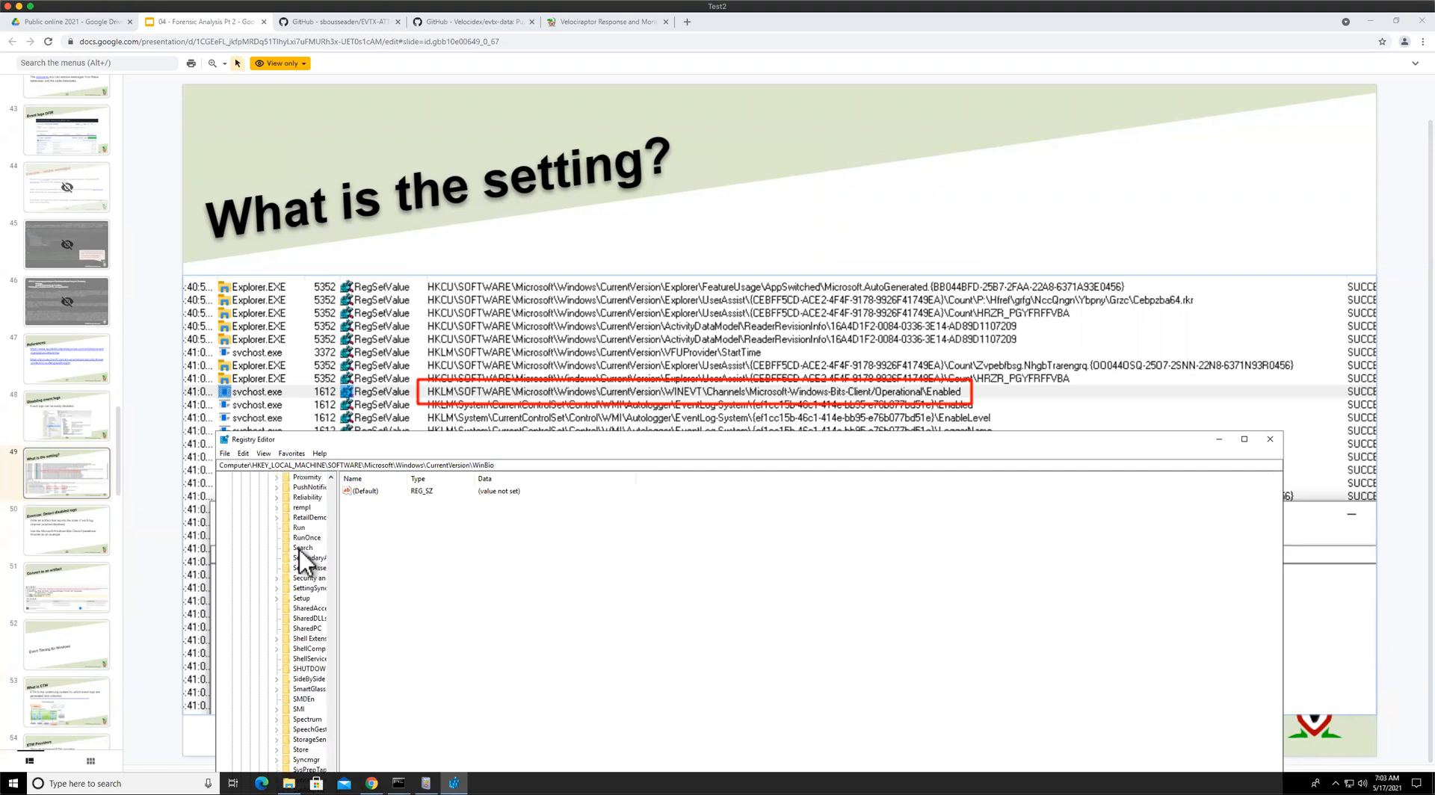
# Open the WINEVT key and its Channels subkey under CurrentVersion
pyautogui.scroll(-7, 302, 591)
pyautogui.scroll(-5, 314, 668)
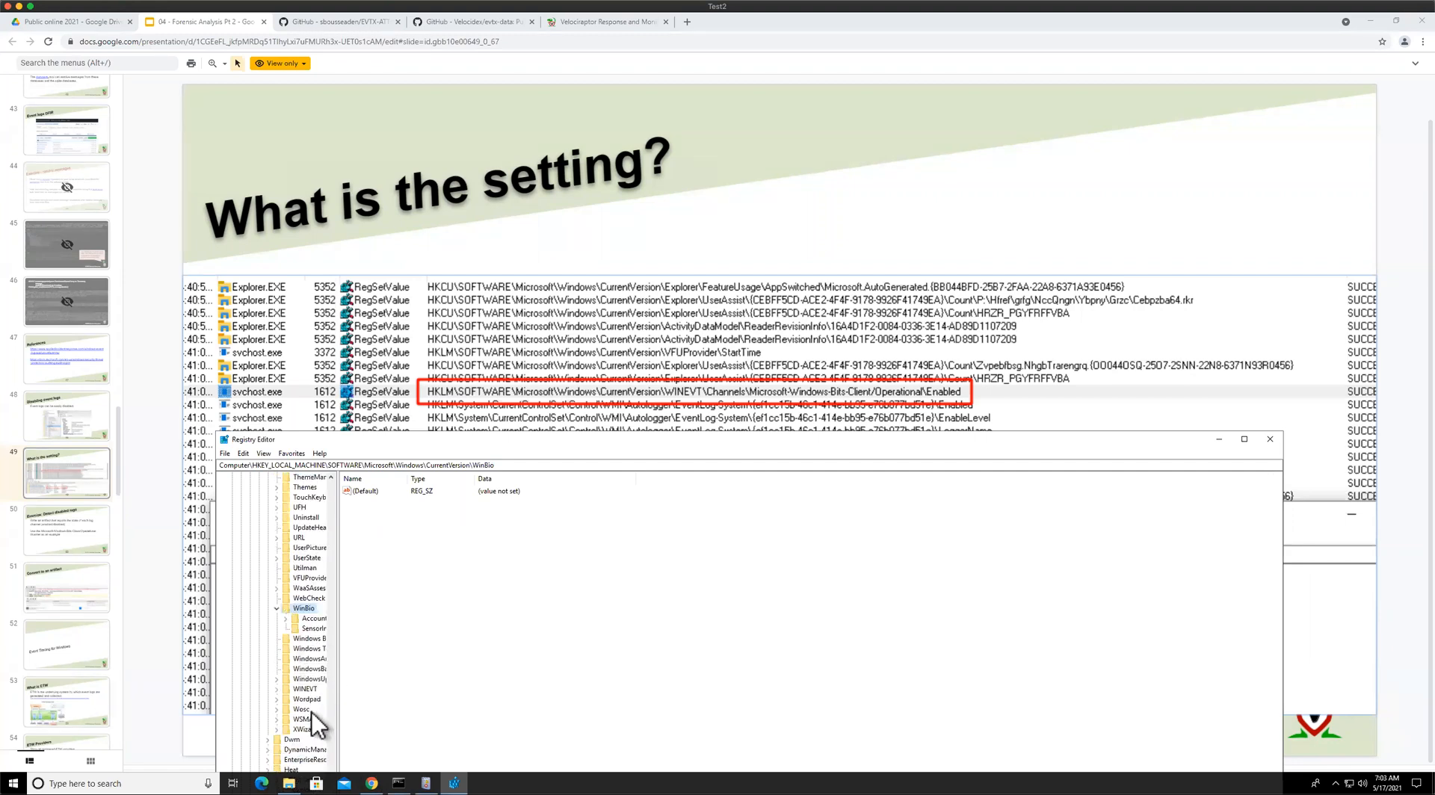
pyautogui.click(276, 609)
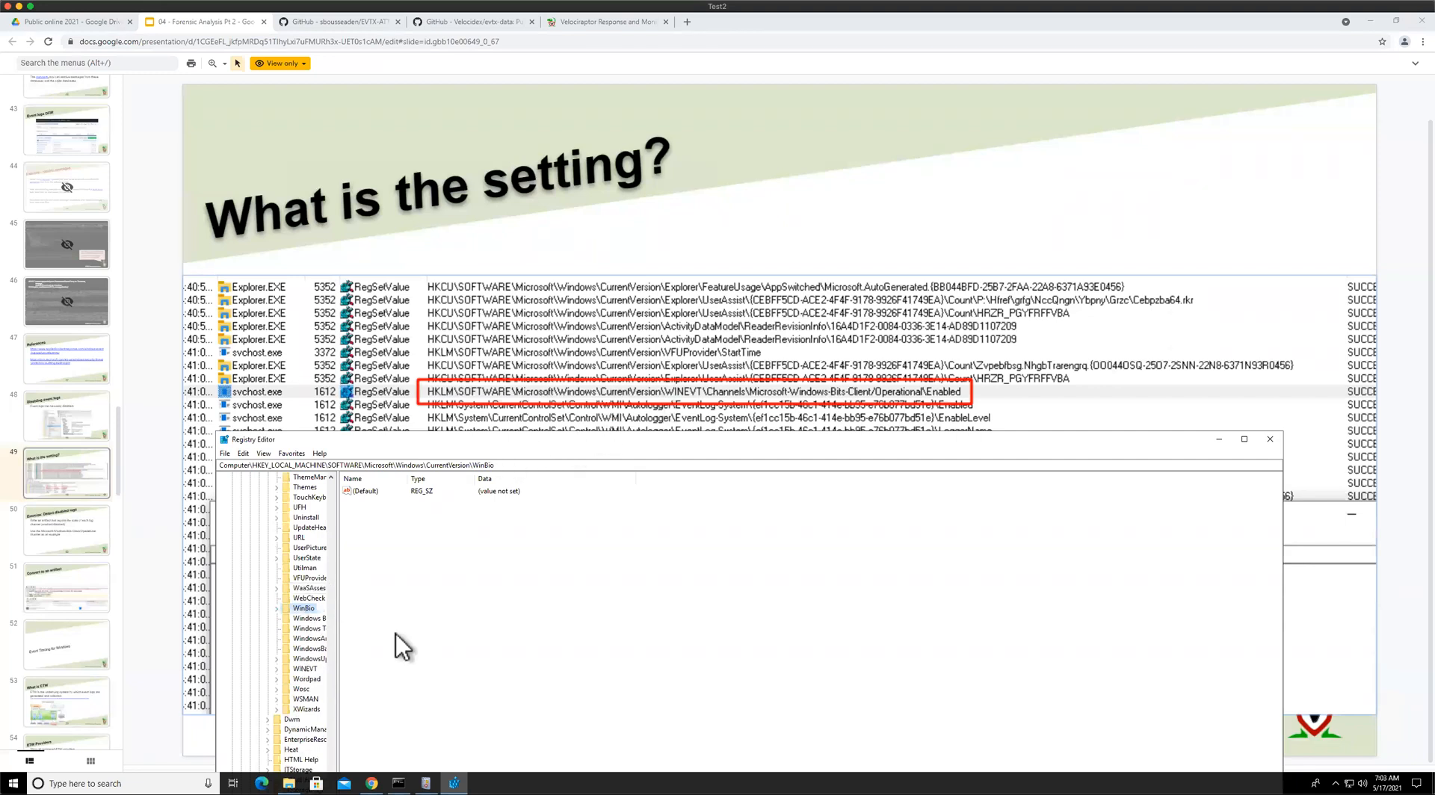
pyautogui.doubleClick(277, 669)
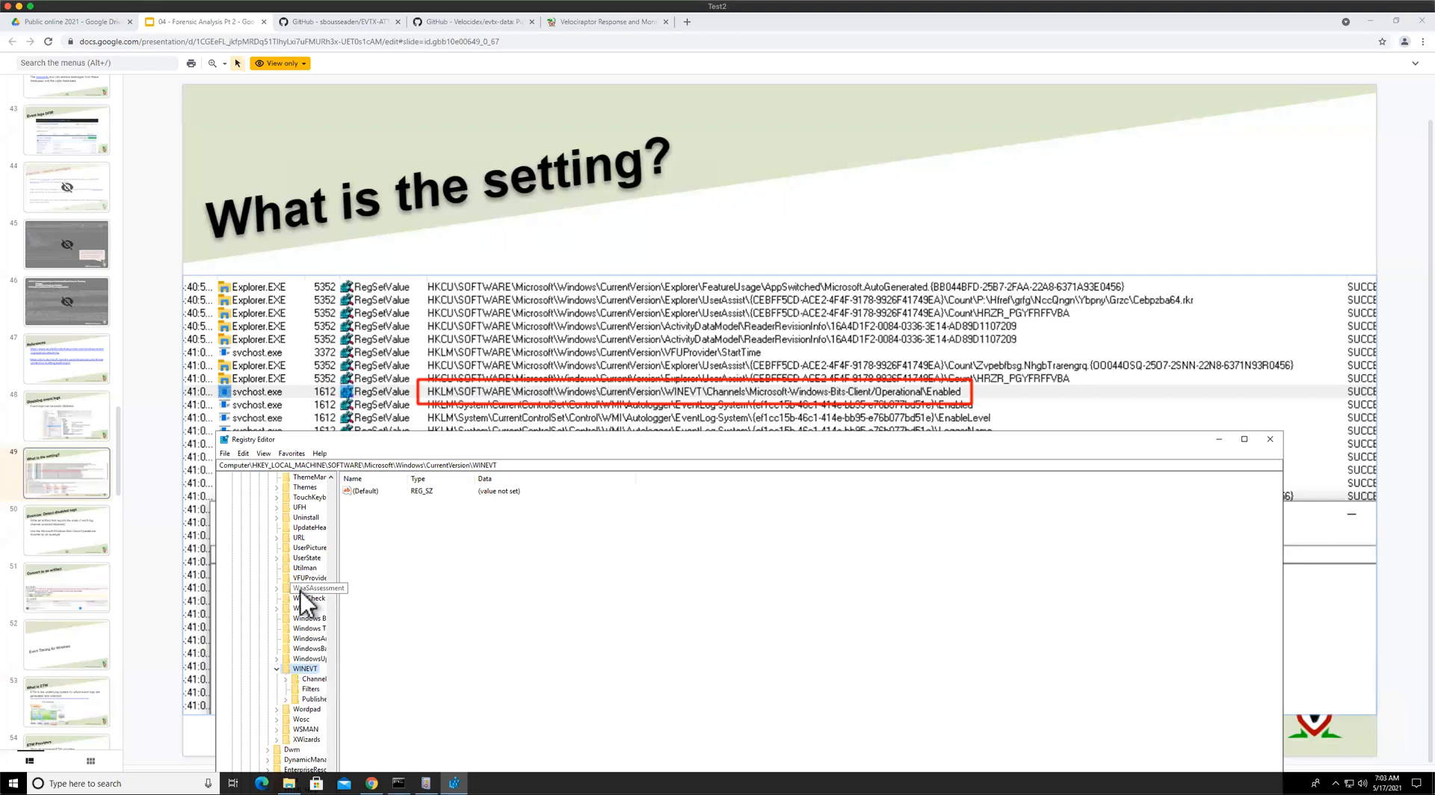
pyautogui.doubleClick(312, 679)
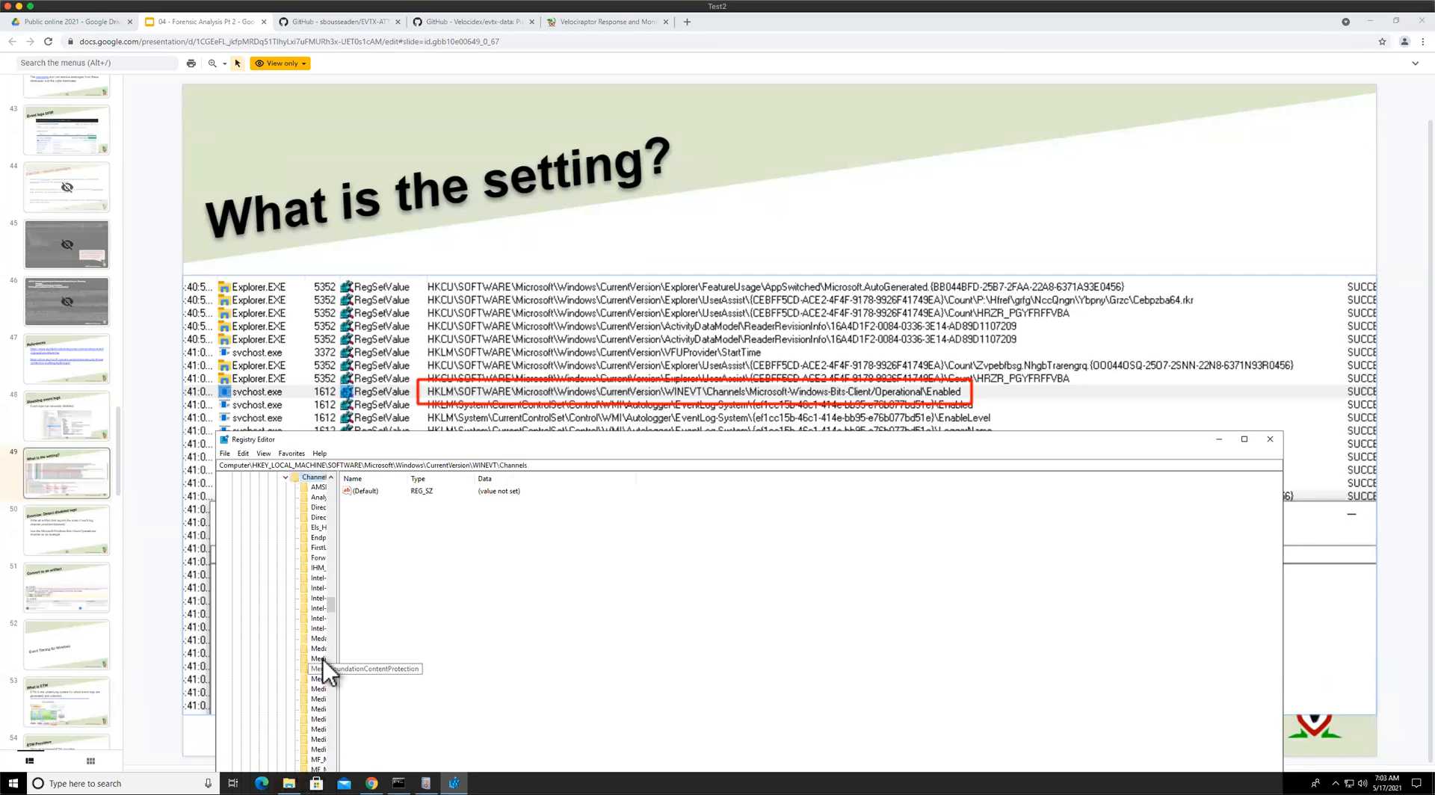
# Widen the key pane and browse through the event log channel subkeys to view their values
pyautogui.moveTo(338, 651); pyautogui.dragTo(524, 651)
pyautogui.click(350, 549)
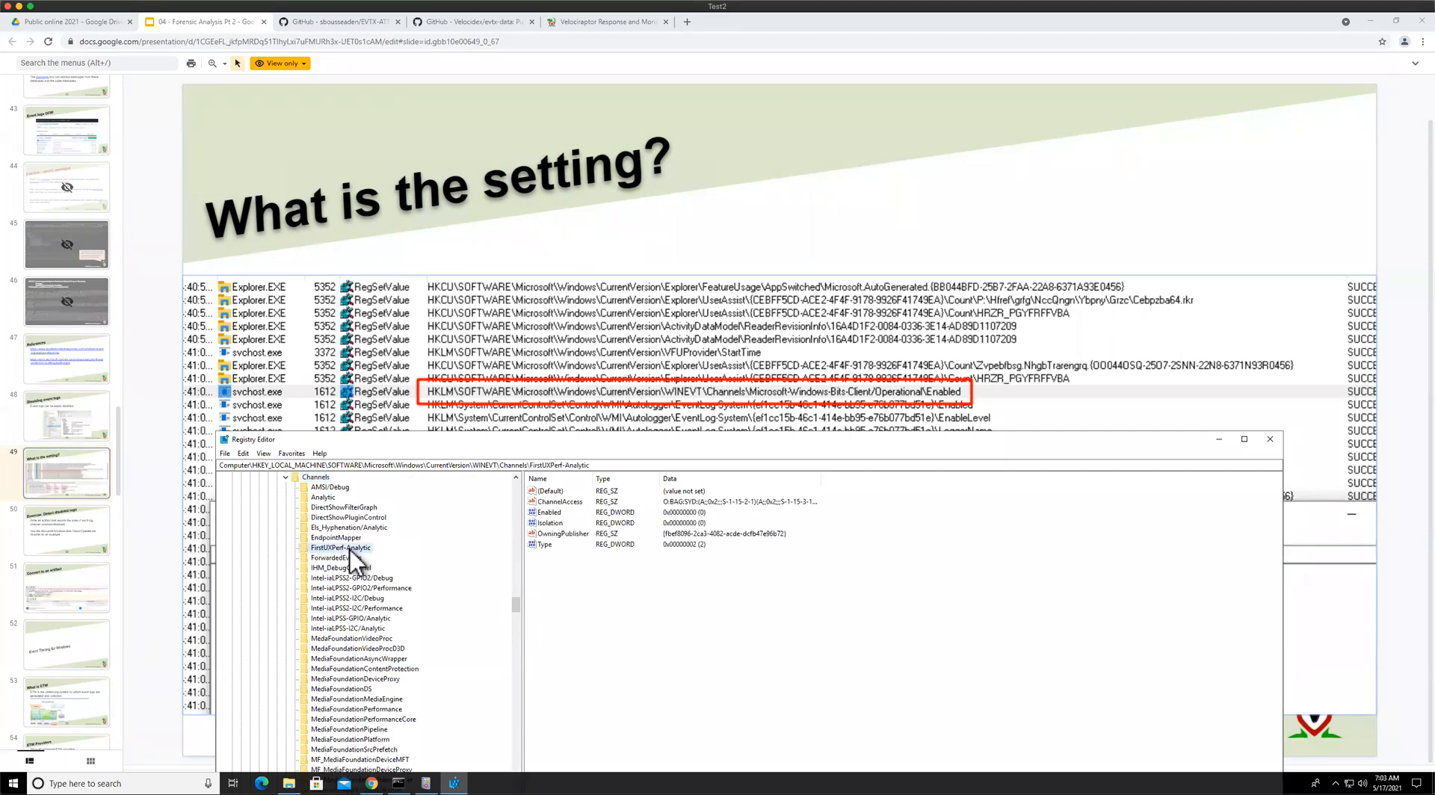
pyautogui.scroll(-10, 351, 553)
pyautogui.scroll(-4, 362, 567)
pyautogui.click(370, 518)
pyautogui.click(375, 558)
pyautogui.click(378, 600)
pyautogui.click(384, 649)
pyautogui.click(377, 548)
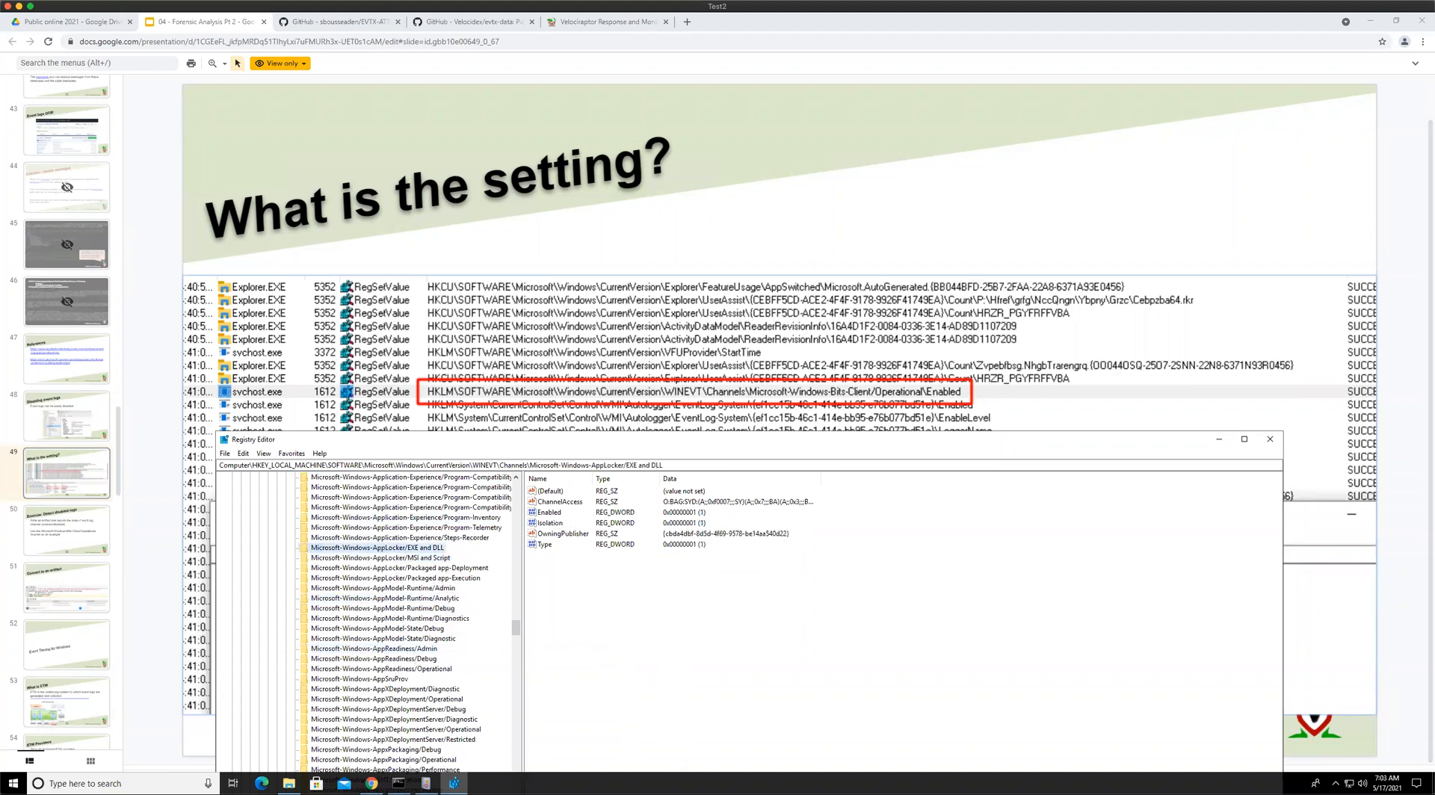
# Inspect the Enabled values of the Application-Experience channel keys, ending on Program-Telemetry
pyautogui.click(393, 518)
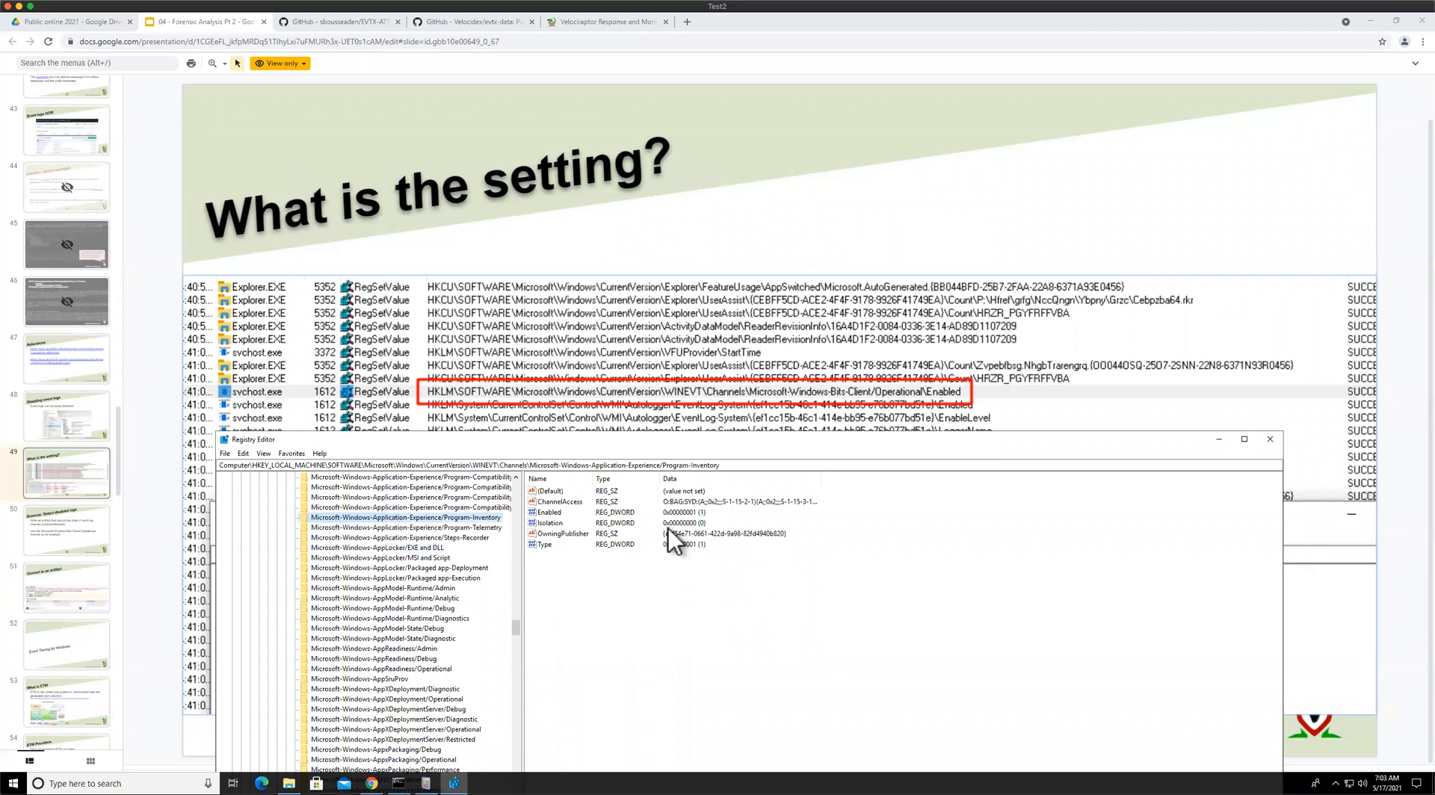
pyautogui.click(551, 513)
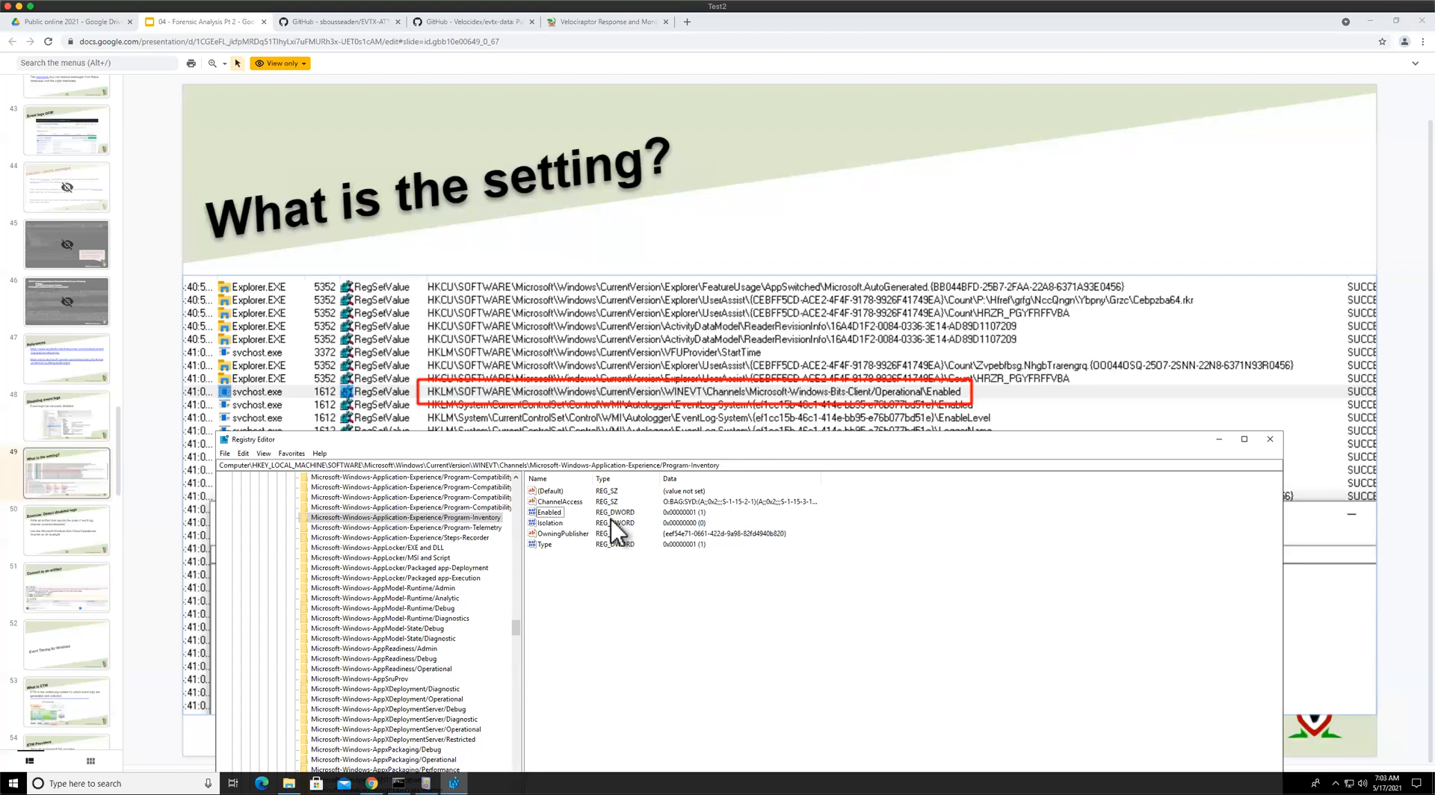
pyautogui.click(543, 518)
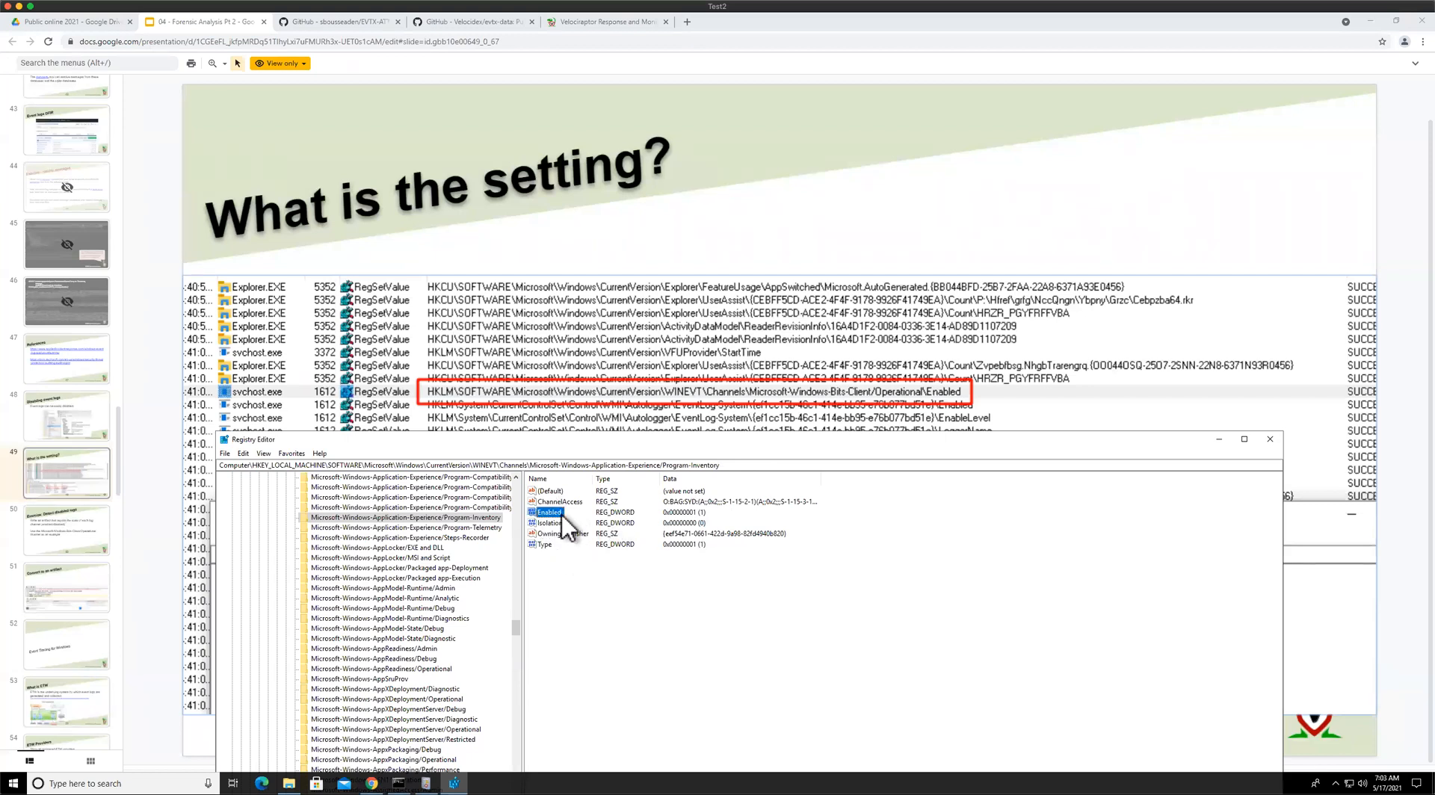
pyautogui.click(399, 538)
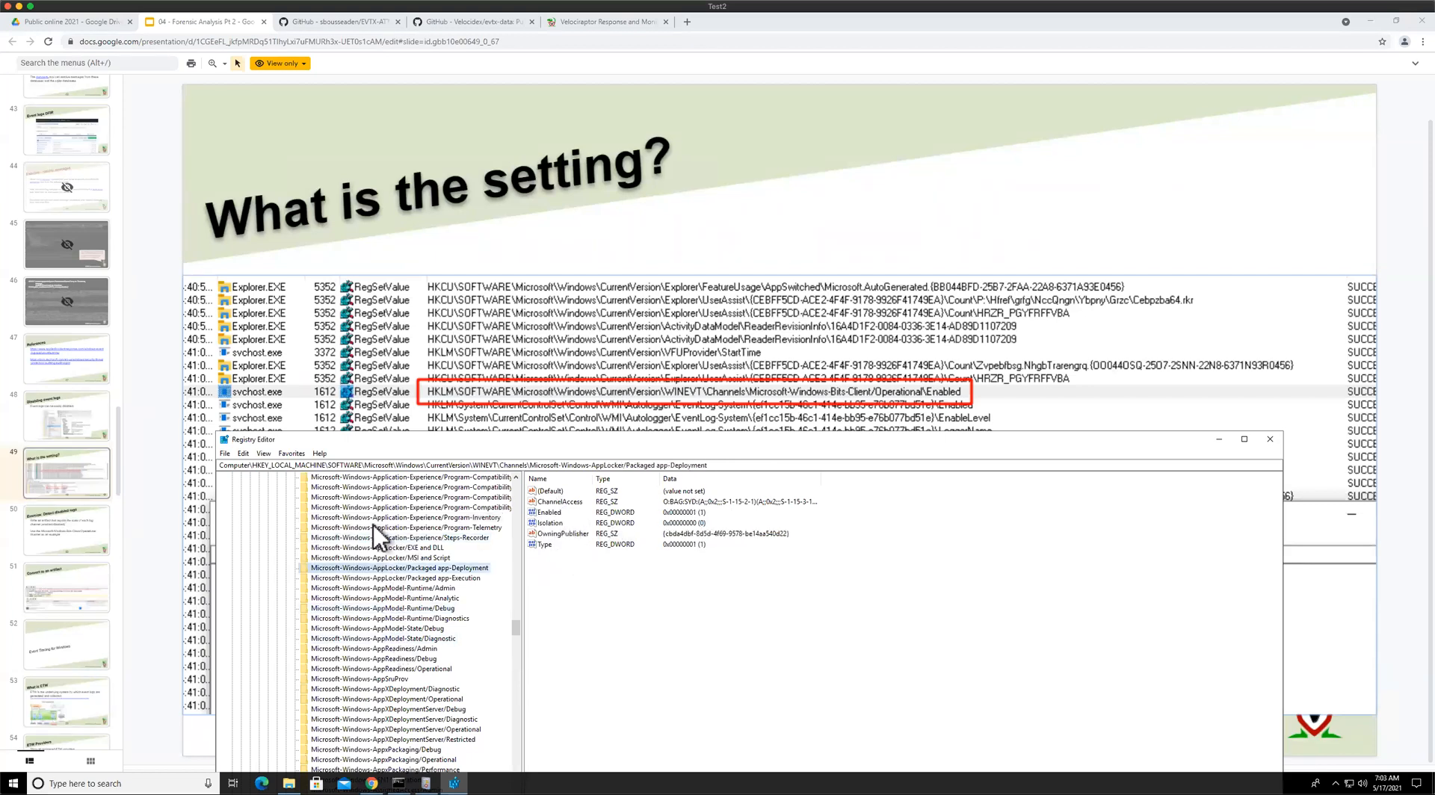
pyautogui.click(551, 513)
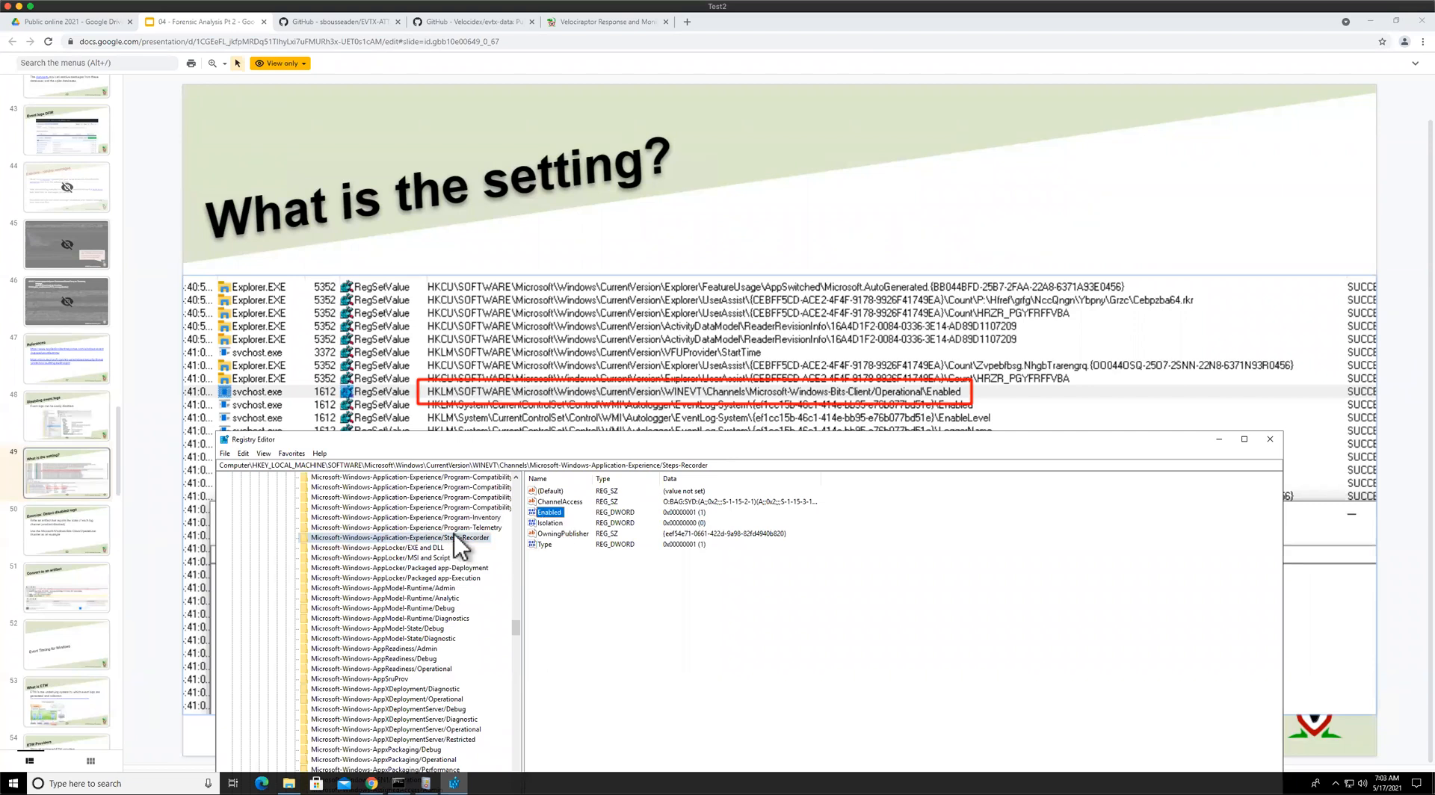
pyautogui.click(442, 528)
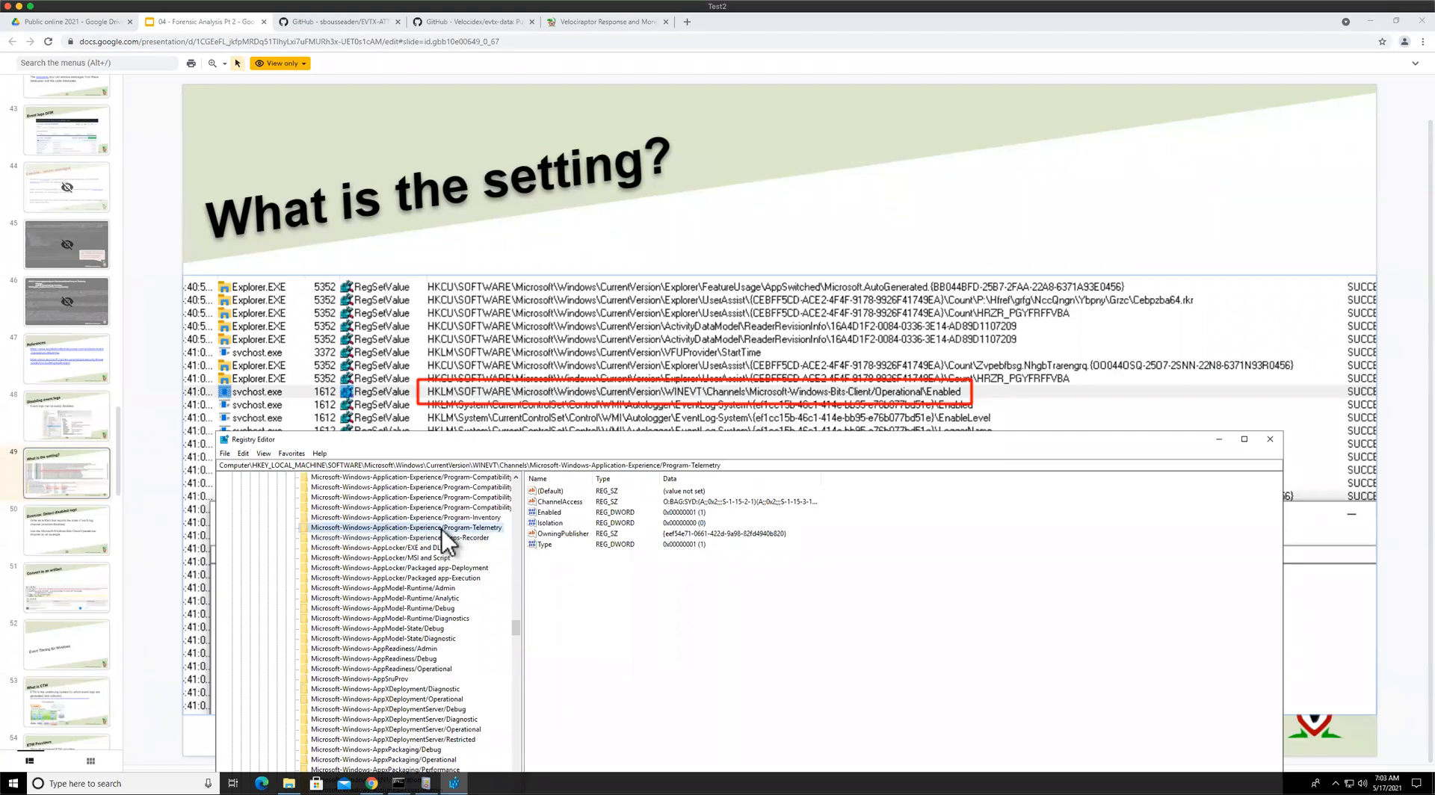
# Copy the Program-Telemetry channel key's full path from the address bar
pyautogui.click(610, 465)
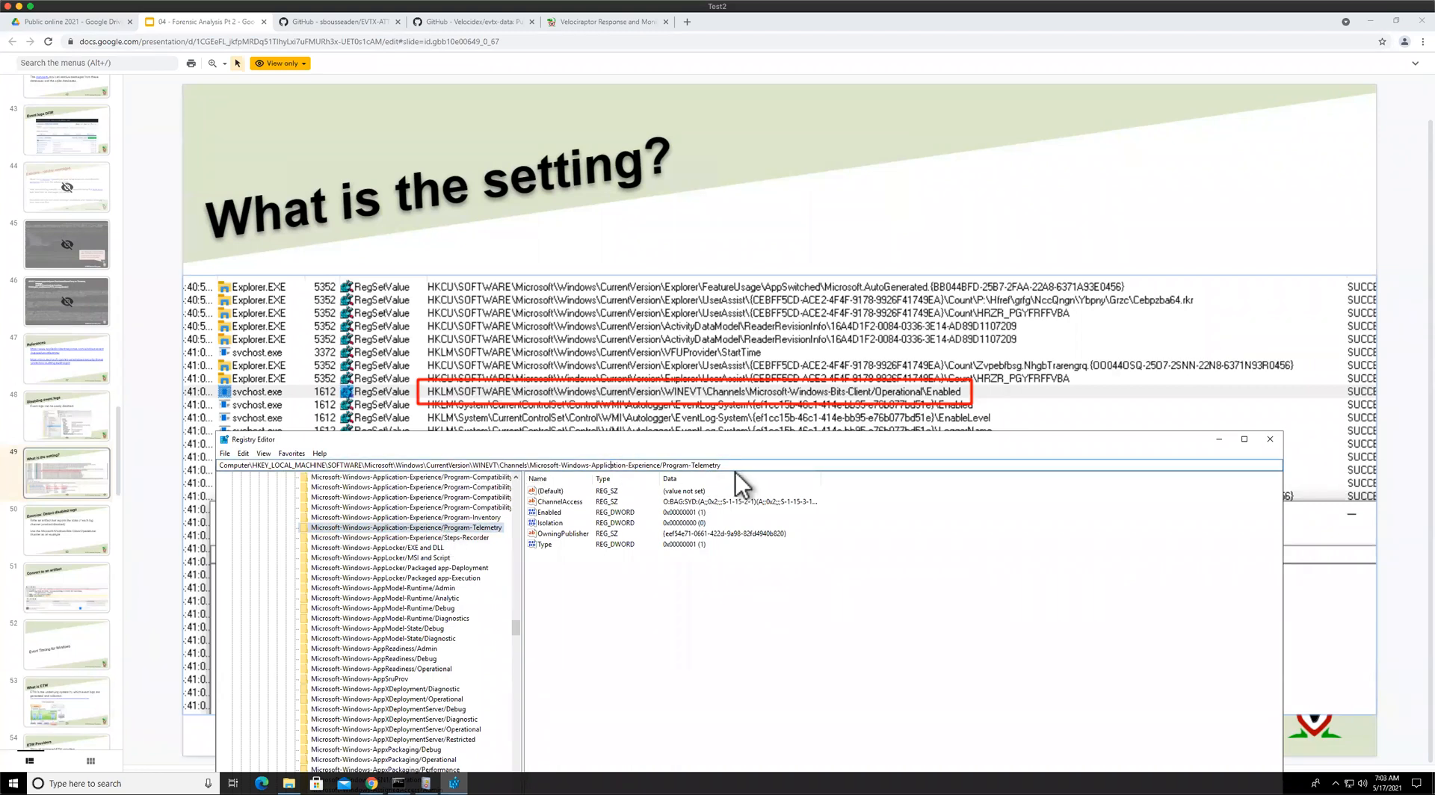
pyautogui.moveTo(722, 465); pyautogui.dragTo(253, 466)
pyautogui.hotkey('ctrl', 'c')
pyautogui.rightClick(270, 466)
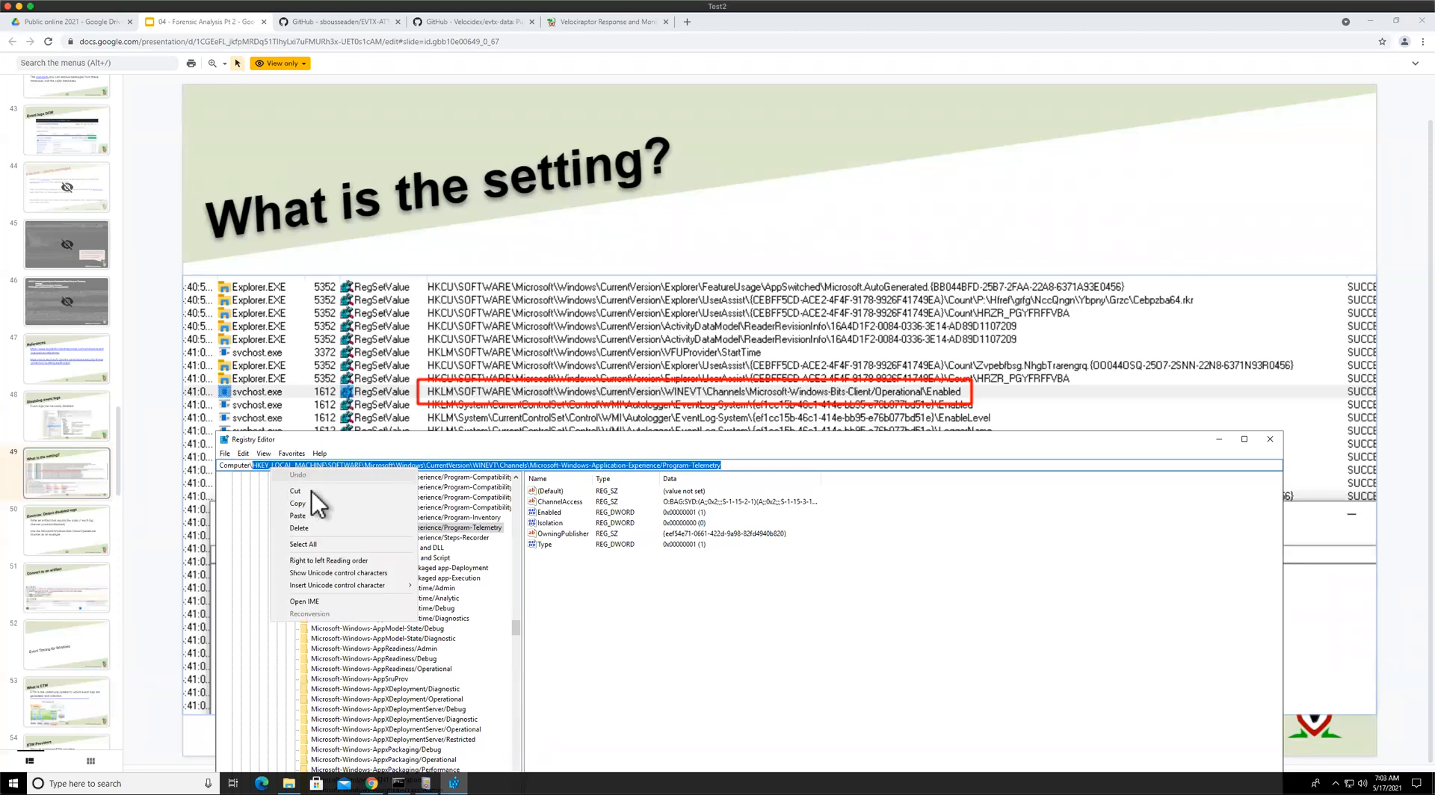
pyautogui.click(314, 503)
# Switch to Velociraptor and create a new notebook named 2
pyautogui.click(565, 23)
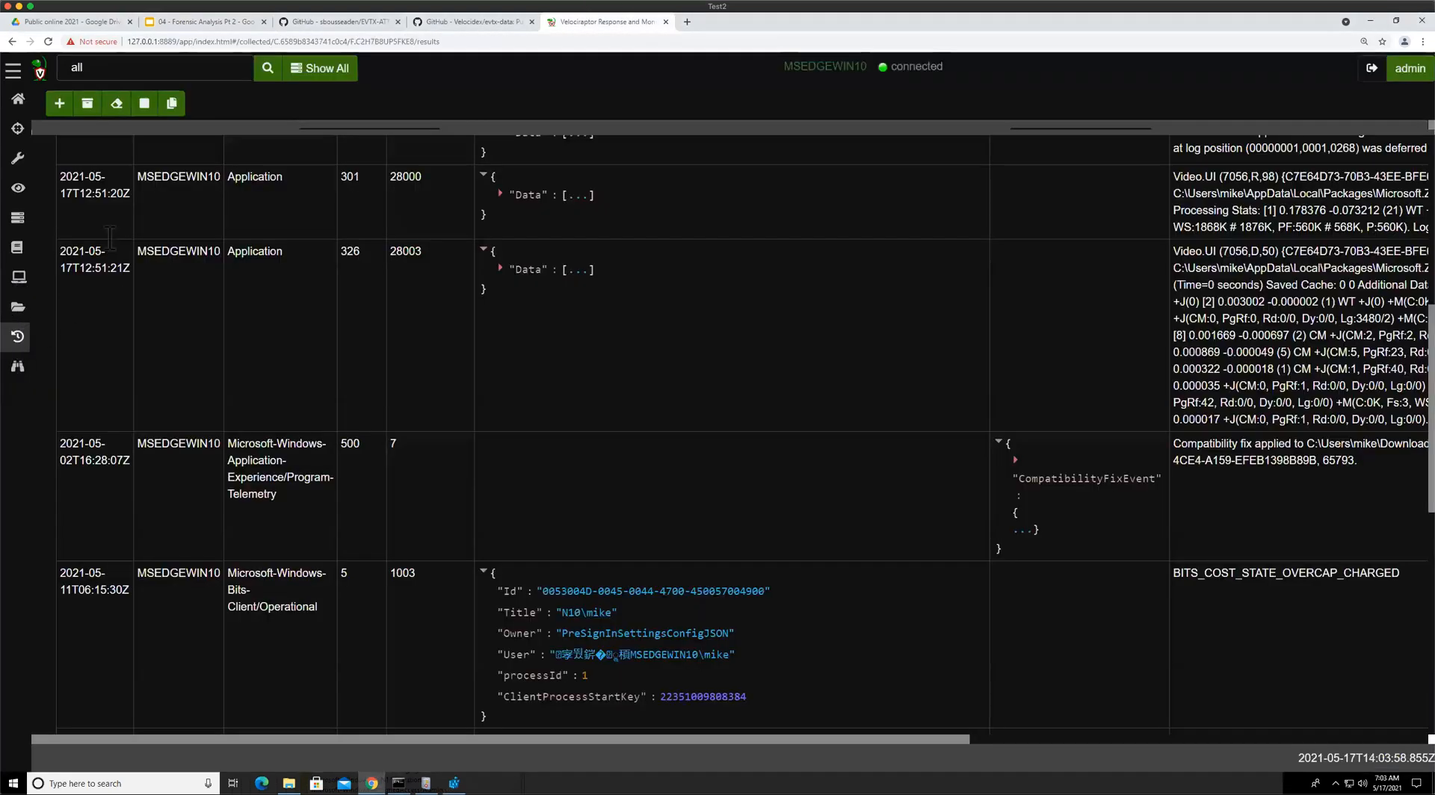
pyautogui.click(19, 277)
pyautogui.click(18, 307)
pyautogui.click(17, 248)
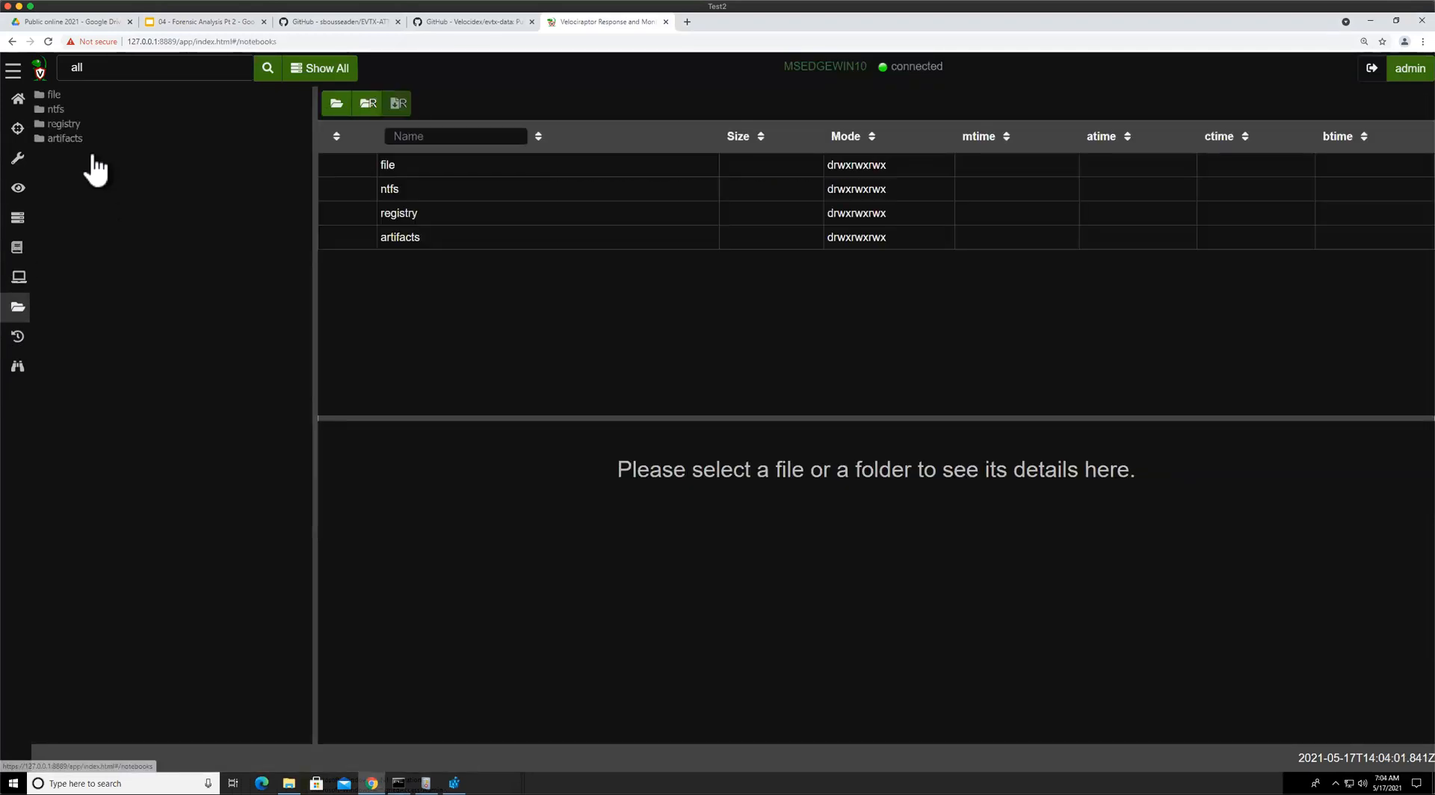
pyautogui.click(55, 109)
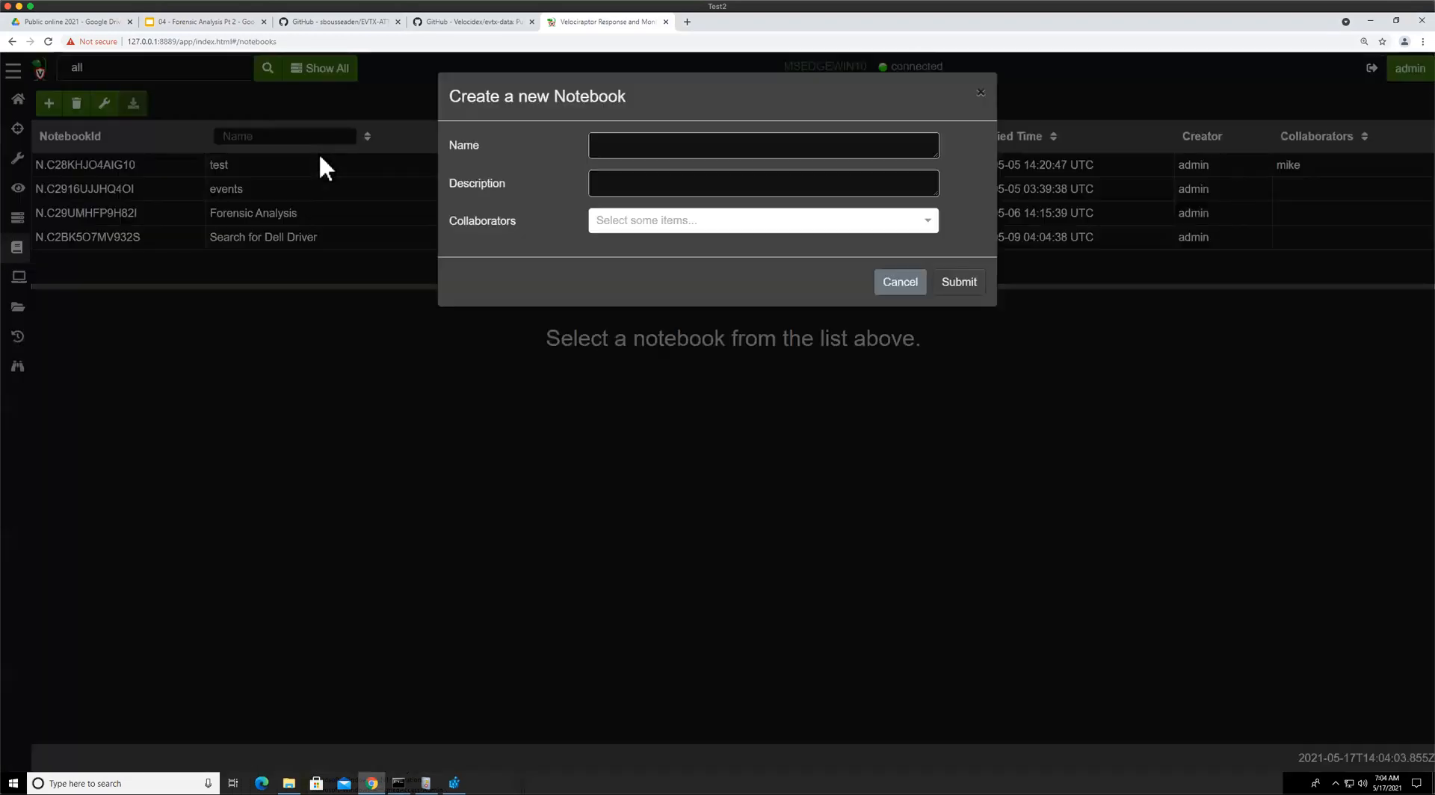
pyautogui.click(870, 148)
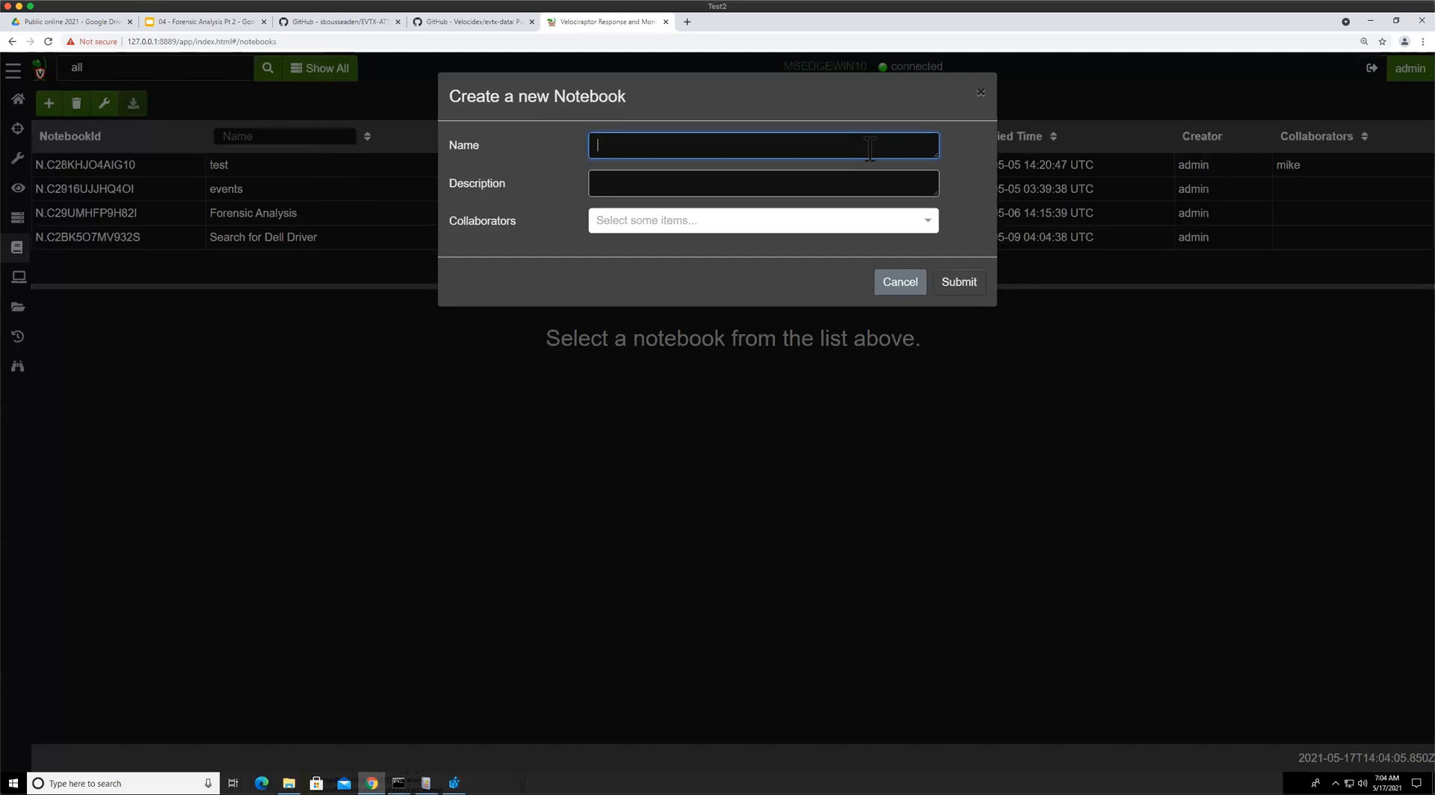
pyautogui.write('2')
pyautogui.click(961, 283)
pyautogui.click(252, 264)
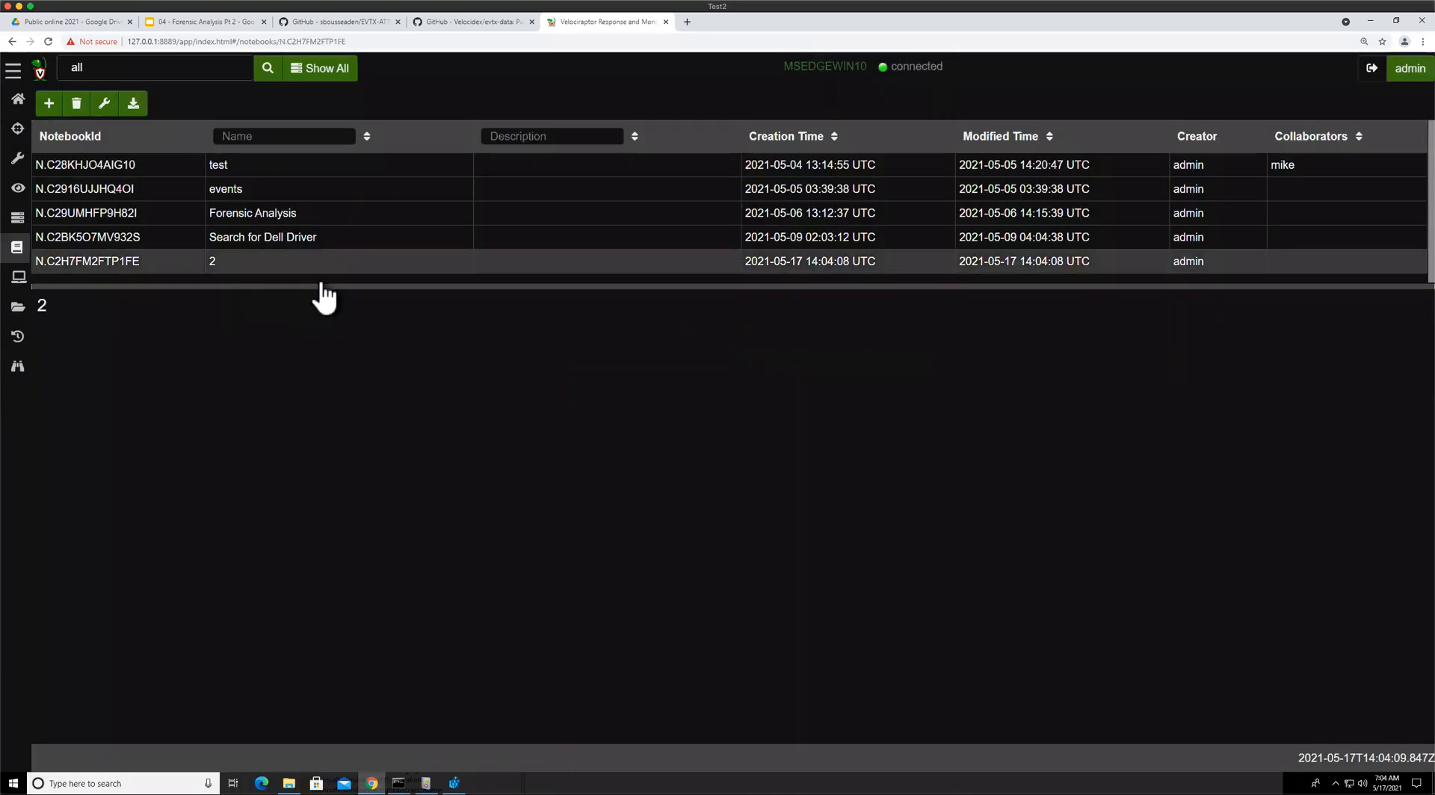
# Add a VQL cell to the notebook and open it for editing
pyautogui.moveTo(342, 148); pyautogui.dragTo(342, 153)
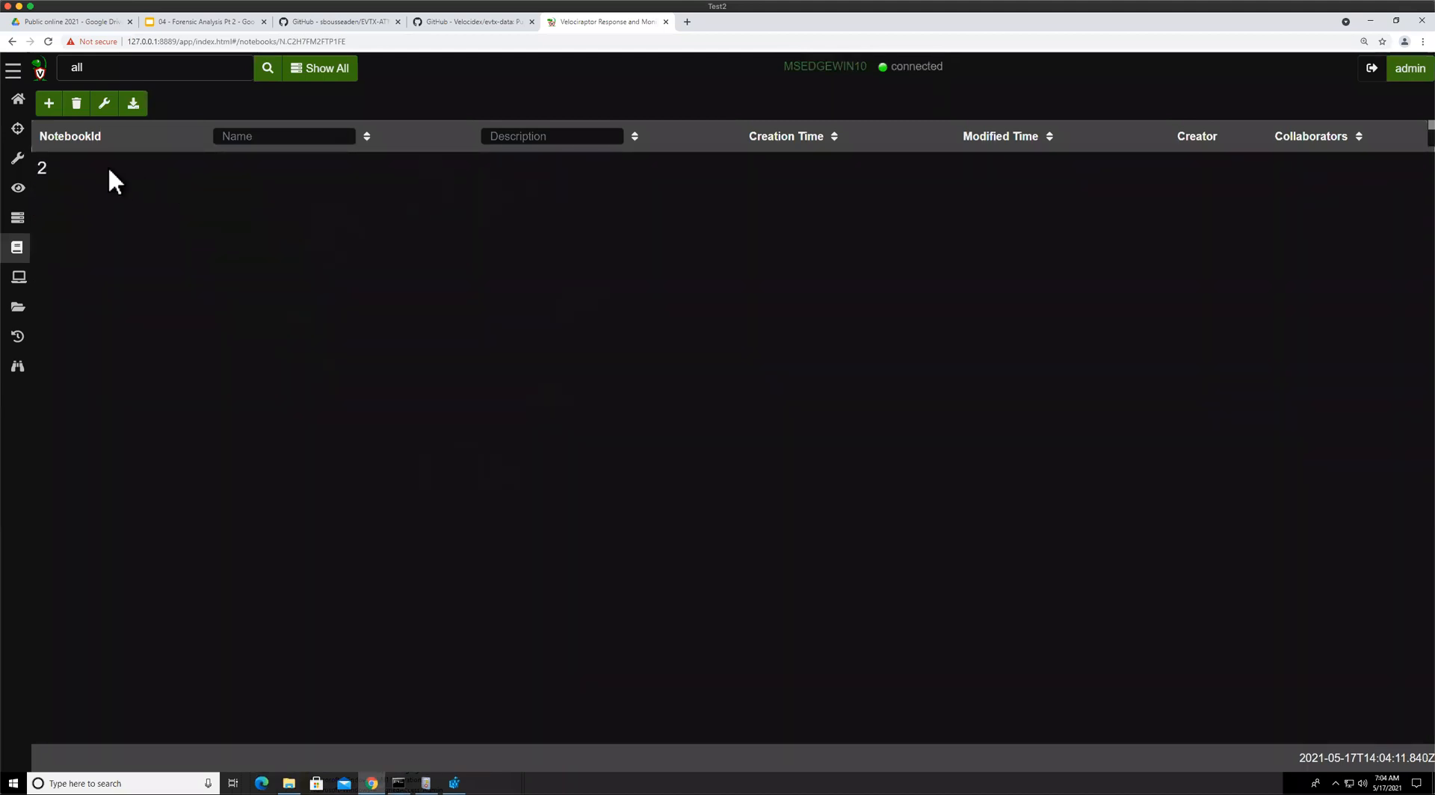
pyautogui.moveTo(198, 150); pyautogui.dragTo(206, 101)
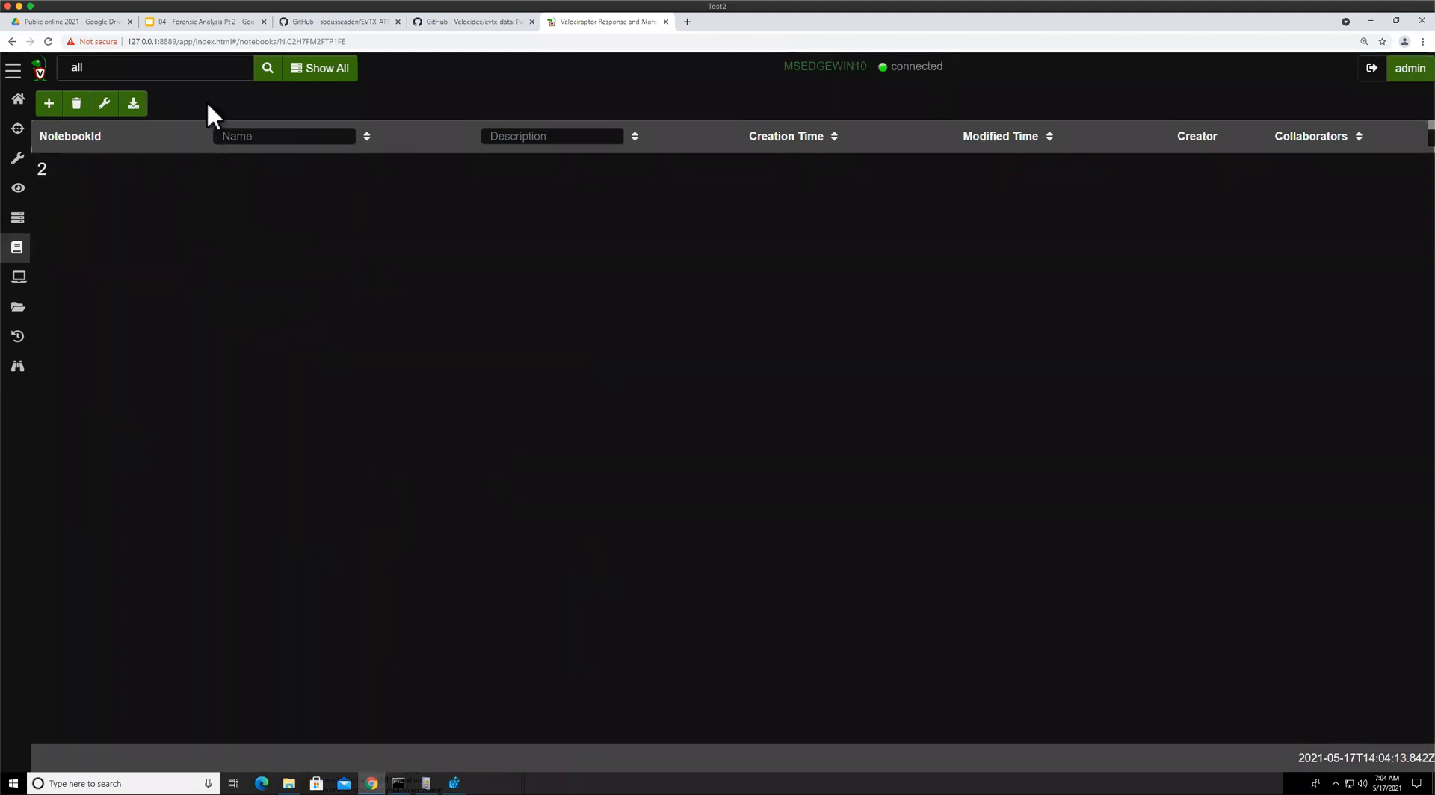
pyautogui.click(47, 141)
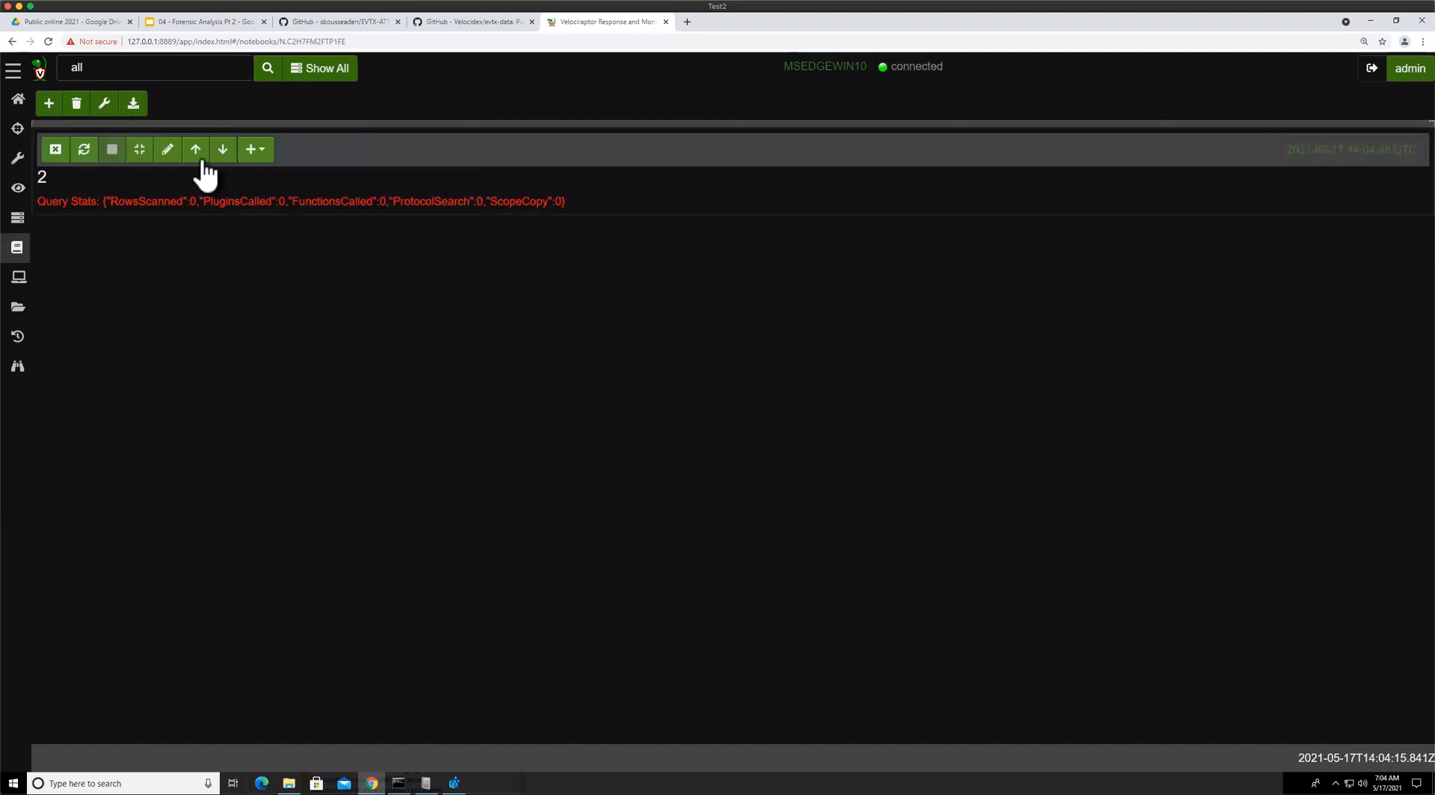
pyautogui.click(256, 152)
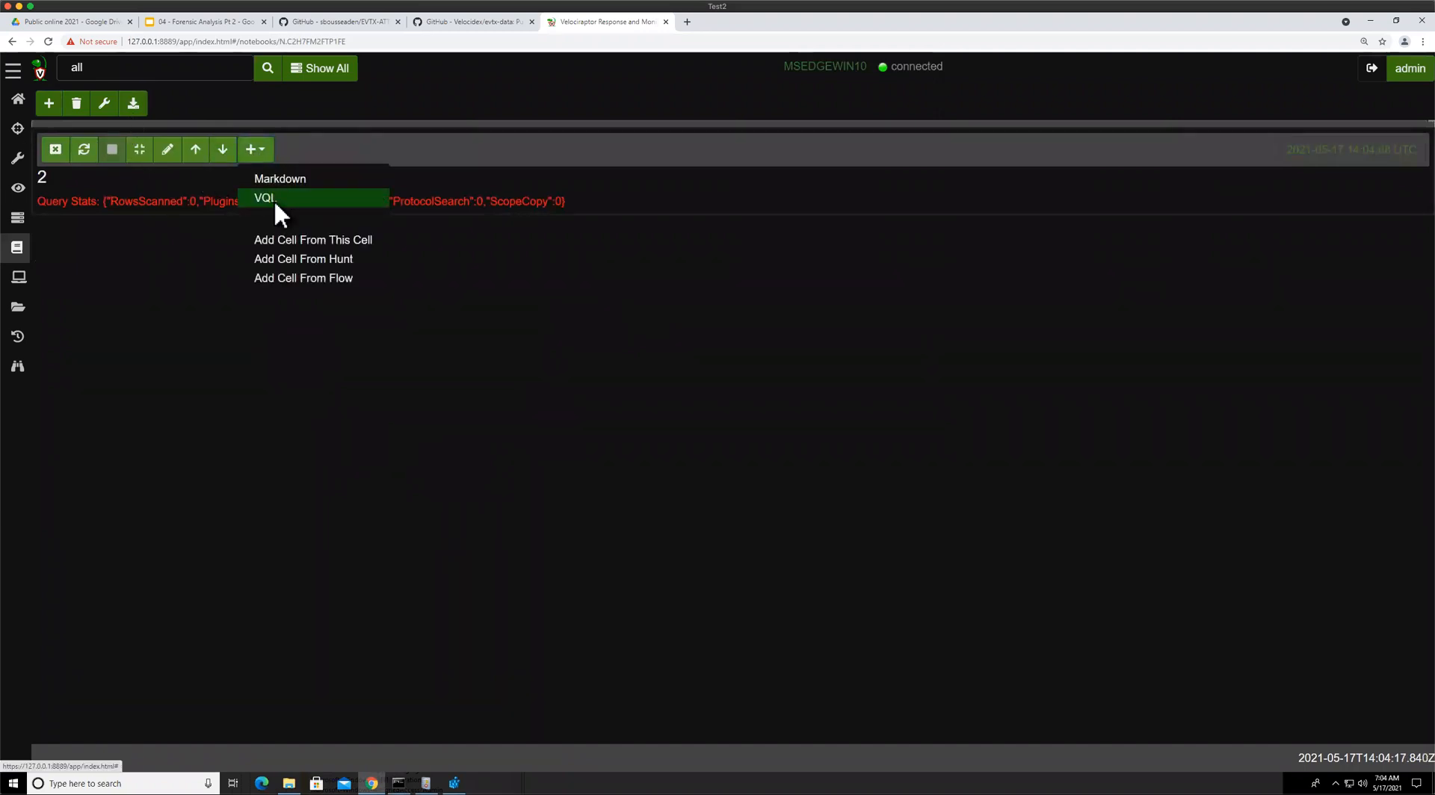
pyautogui.click(274, 199)
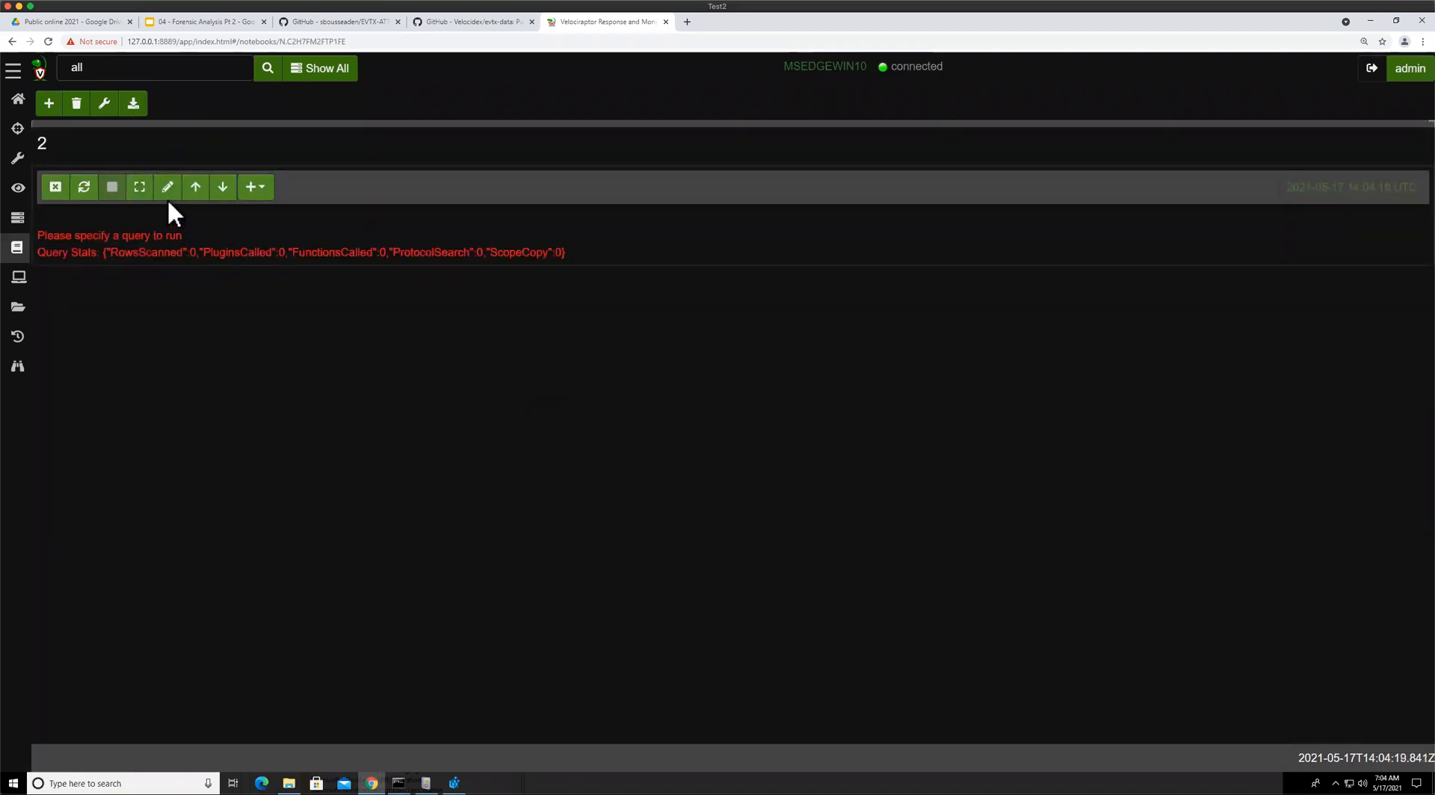
pyautogui.click(169, 195)
pyautogui.click(201, 260)
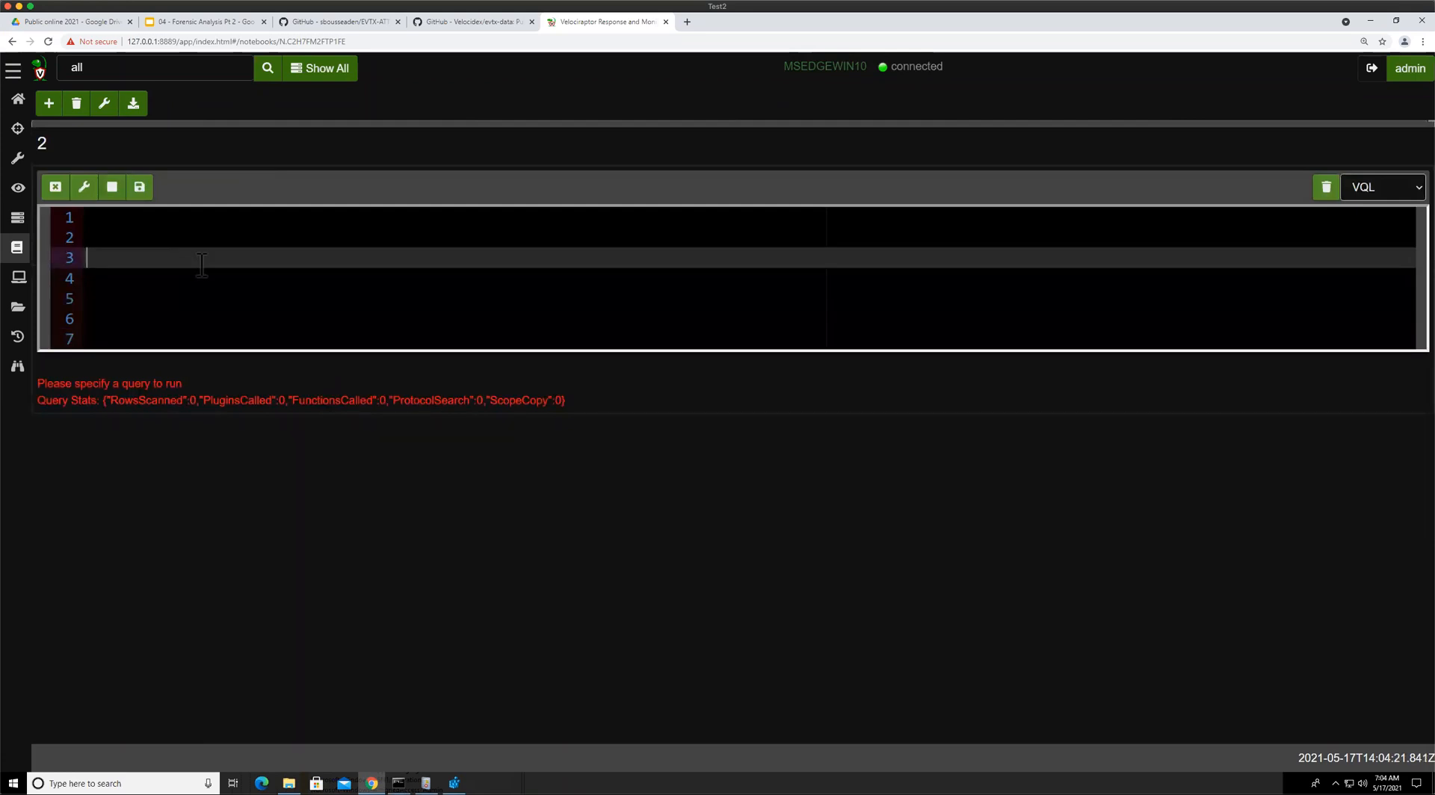
# Write the query SELECT * FROM glob(globs='''…''') using the pasted Program-Telemetry key path
pyautogui.write('se')
pyautogui.press('Return')
pyautogui.write('* FROM glob')
pyautogui.press('Return')
pyautogui.write('g')
pyautogui.press('Return')
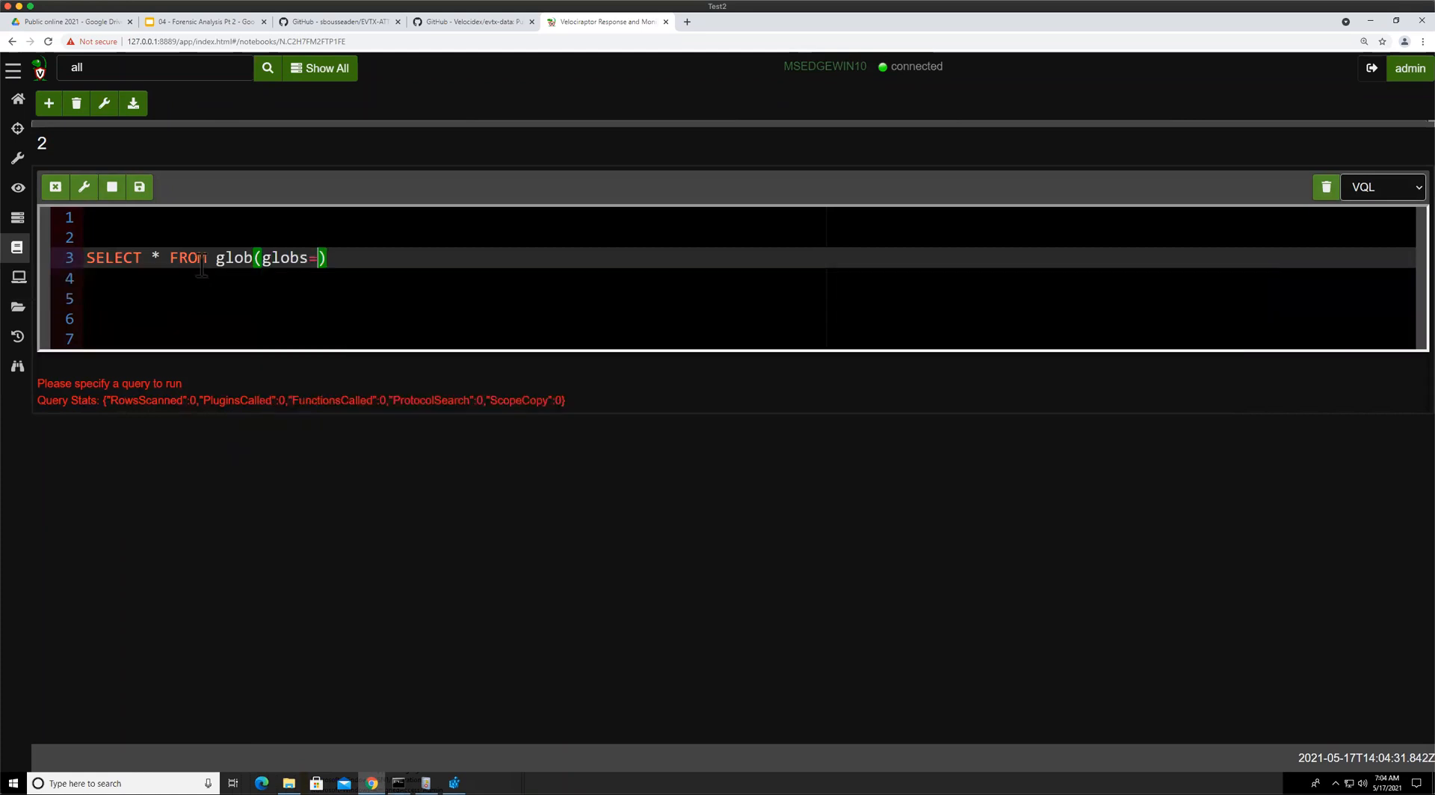
pyautogui.write('"')
pyautogui.press('BackSpace')
pyautogui.write("'''")
pyautogui.hotkey('ctrl', 'v')
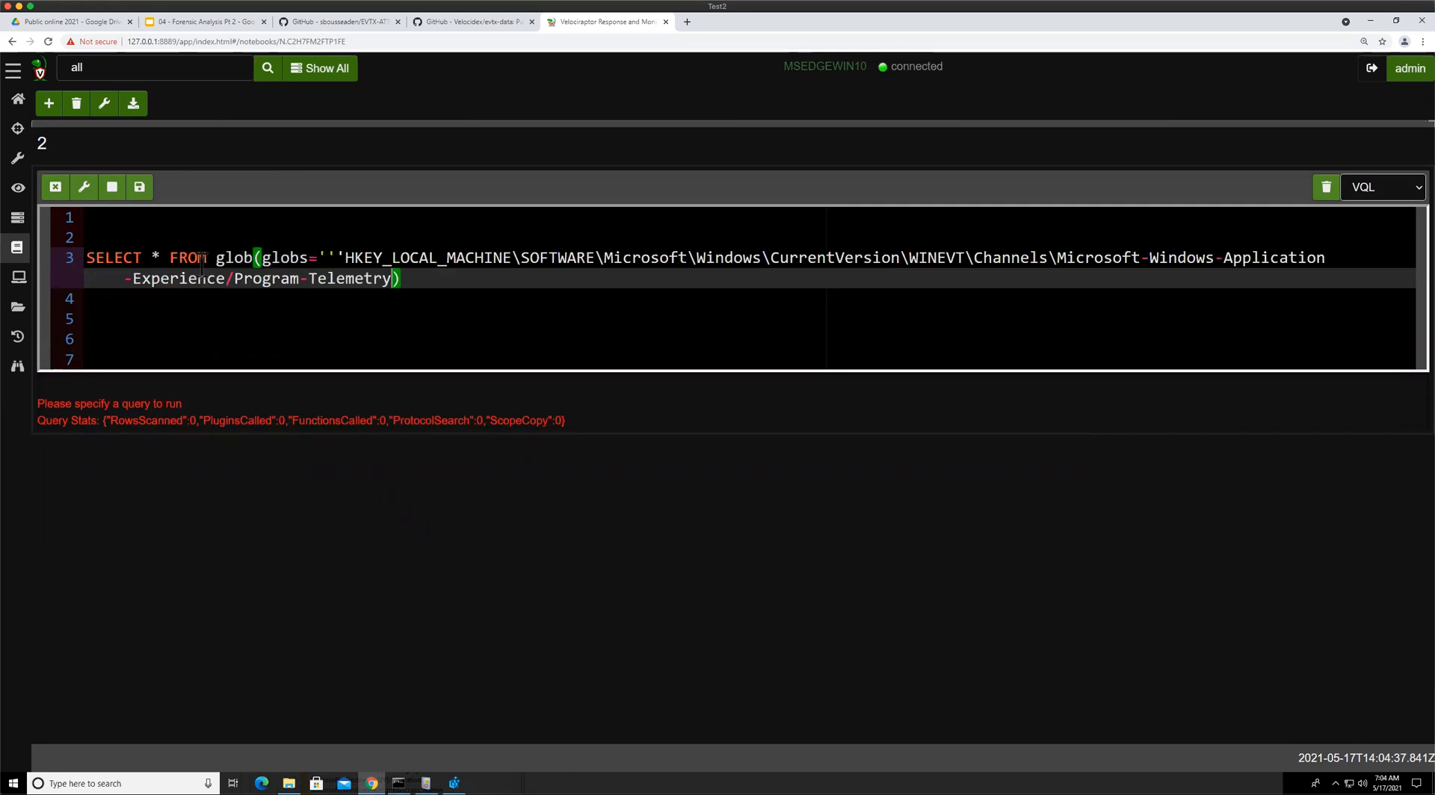
pyautogui.write("'''")
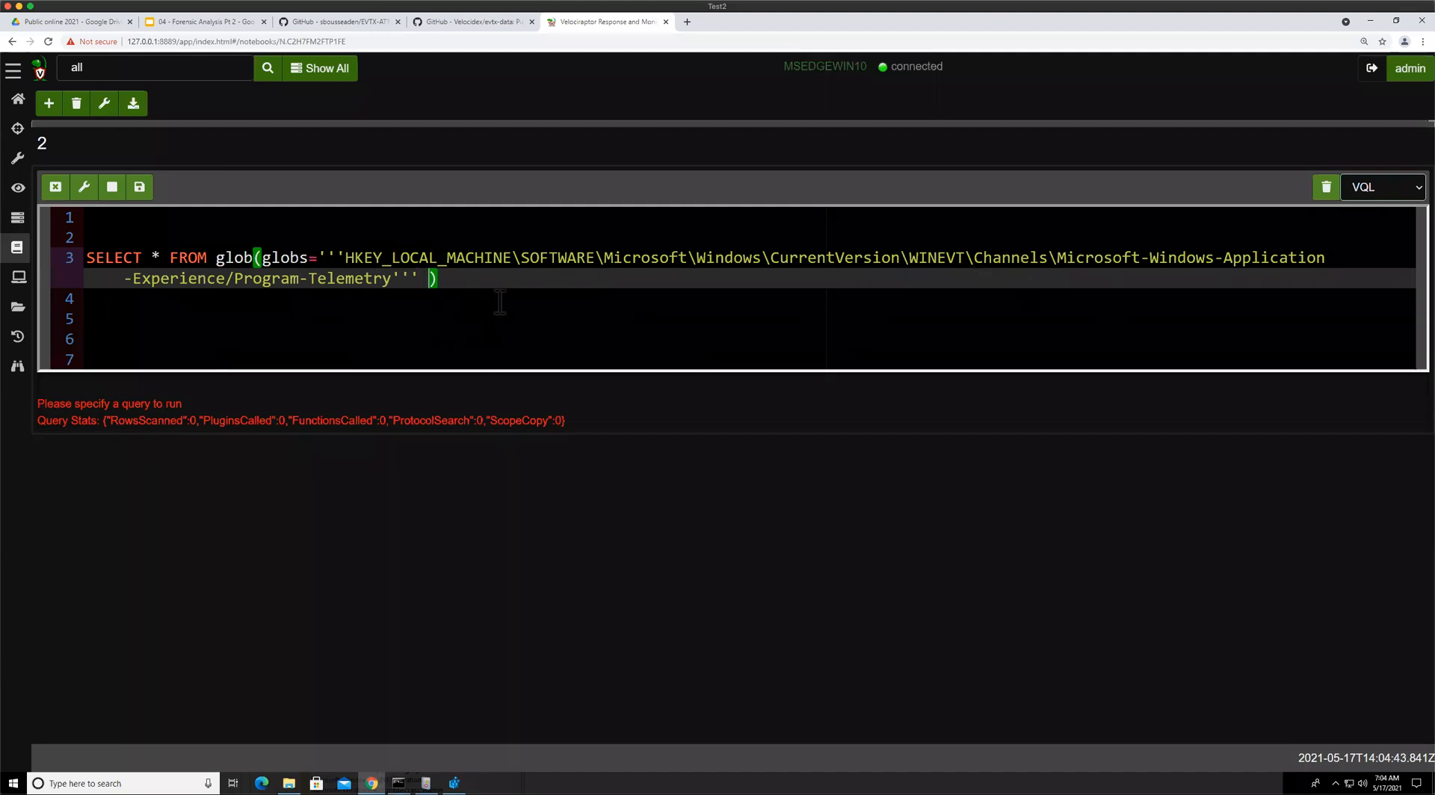
# Append \Enabled to the glob key path and add the argument accessor="registry" to the glob call
pyautogui.press('Left')
pyautogui.press('Left')
pyautogui.press('Left')
pyautogui.write('\\Enabled')
pyautogui.press('Right')
pyautogui.press('Right')
pyautogui.write(', acc')
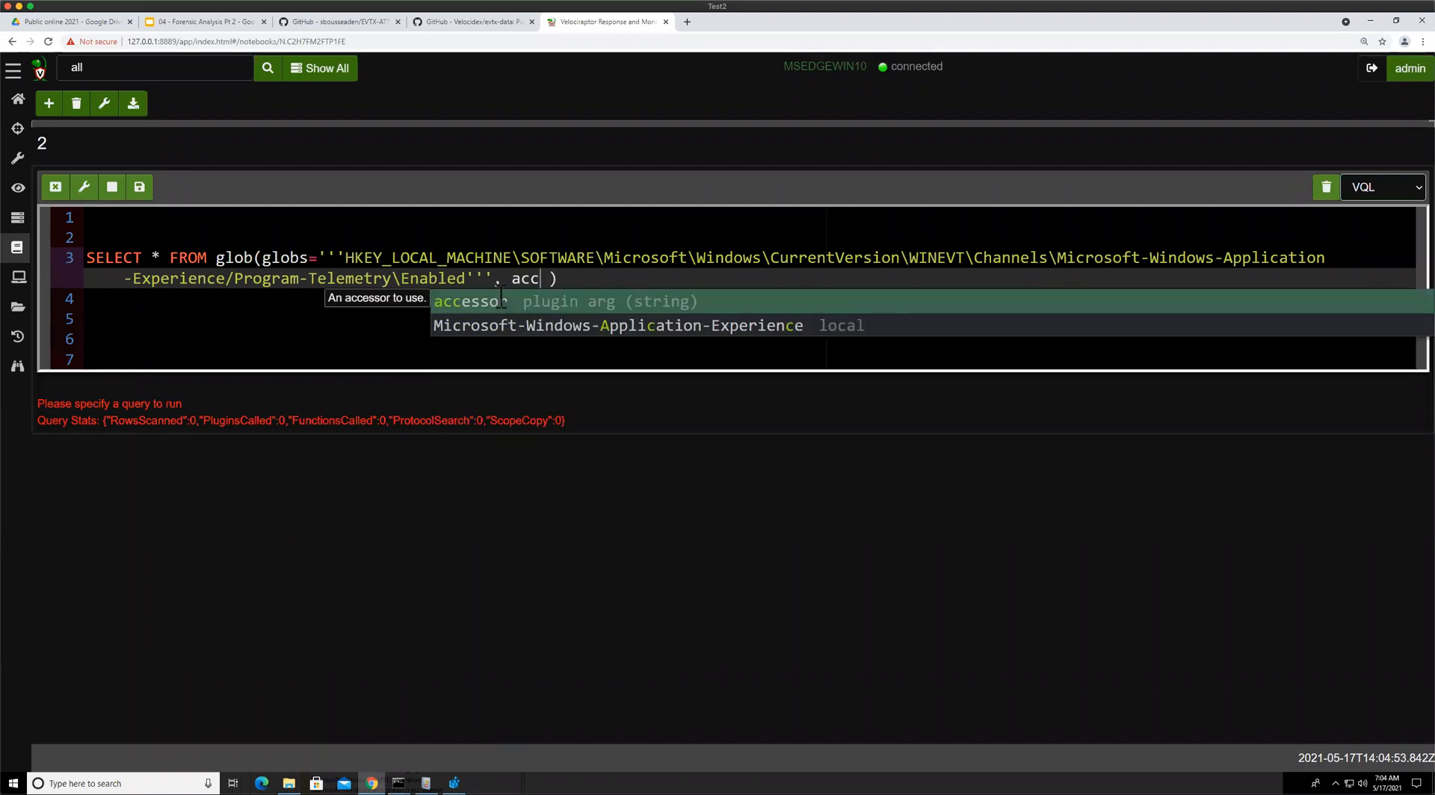
pyautogui.press('Return')
pyautogui.write('"registry')
# Replace the Microsoft-Windows-Application-Experience/Program-Telemetry channel name in the glob path with a * wildcard
pyautogui.click(392, 278)
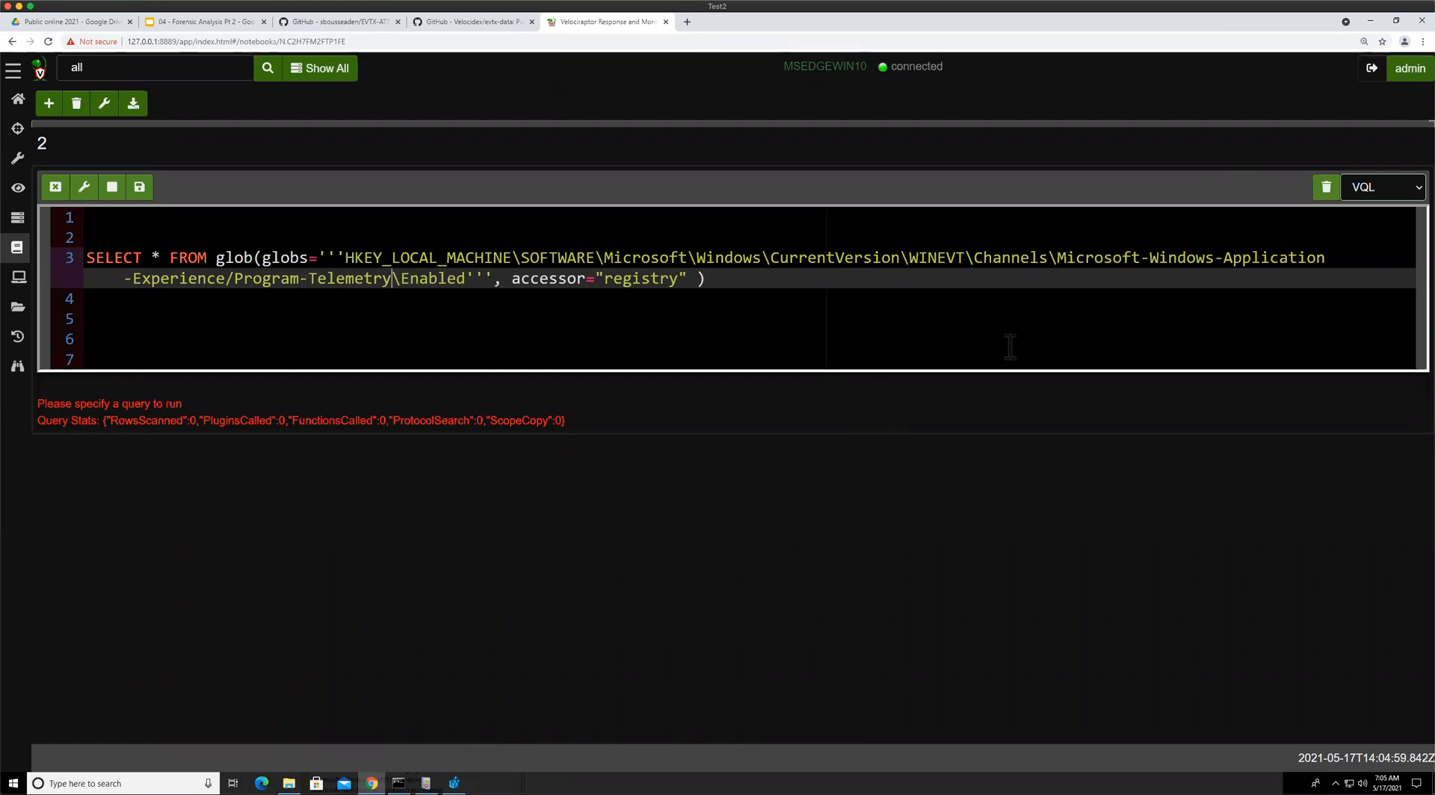
pyautogui.moveTo(1057, 257); pyautogui.dragTo(393, 285)
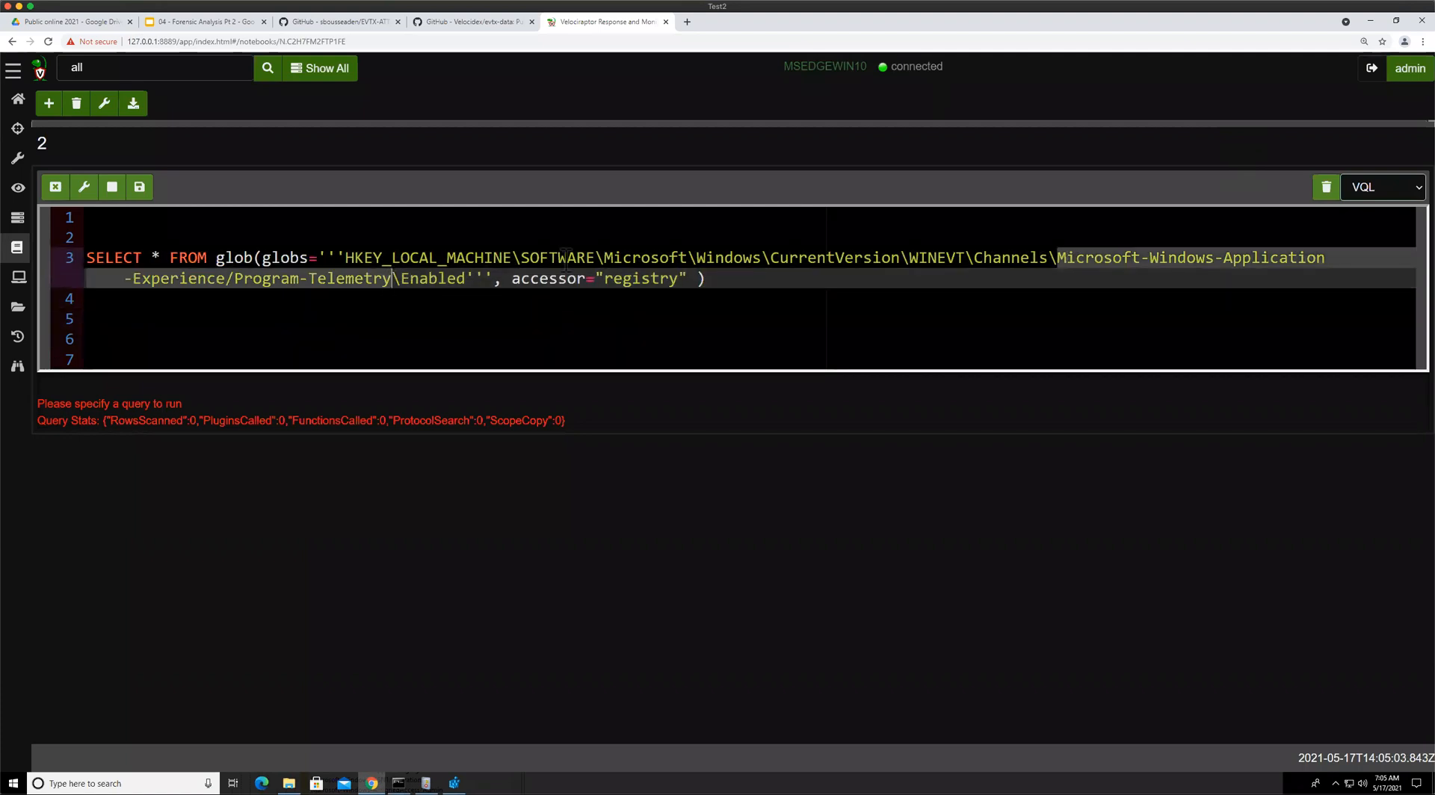
pyautogui.write('*')
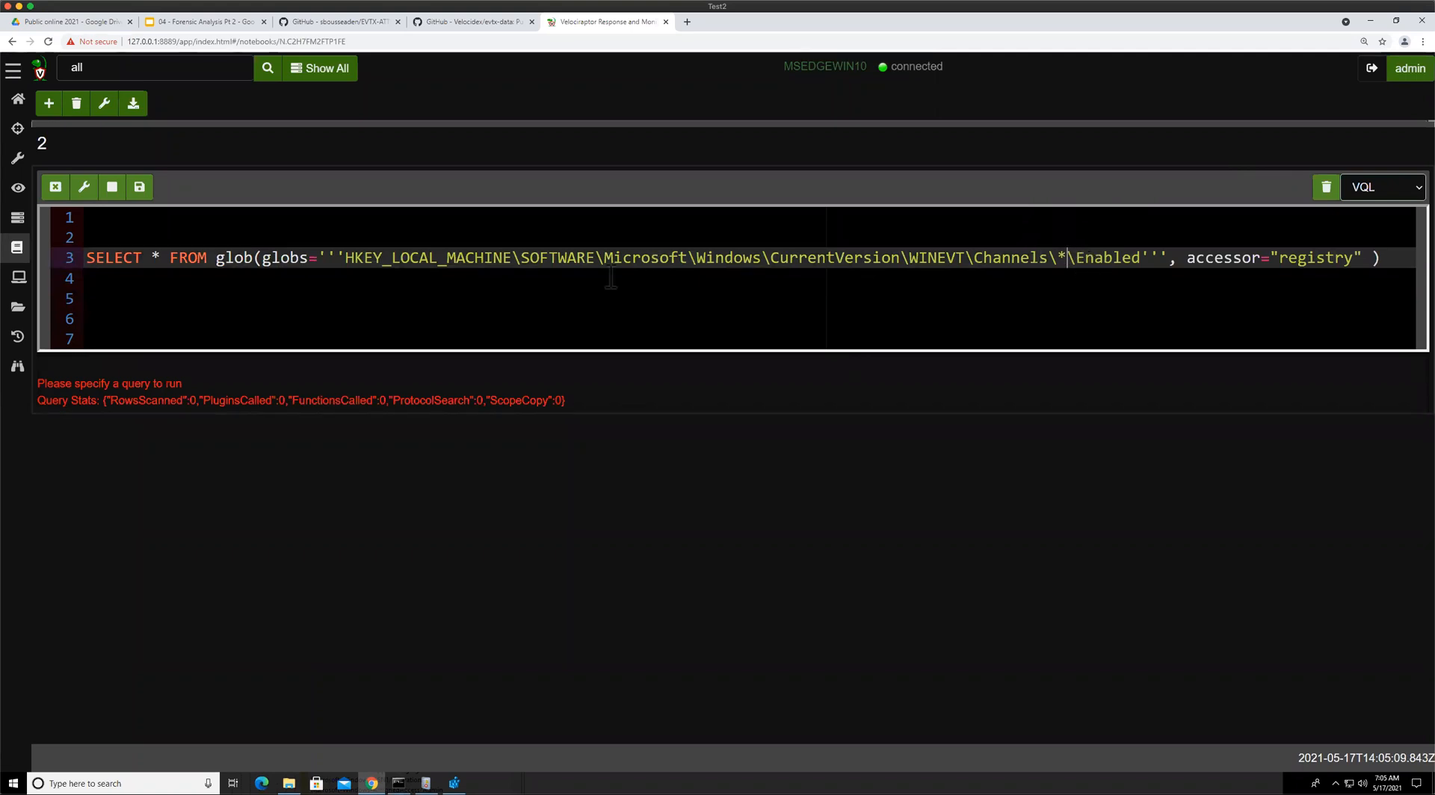
# Add LIMIT 50 on a new line and run the query, then scroll through the results
pyautogui.click(138, 269)
pyautogui.write('limi')
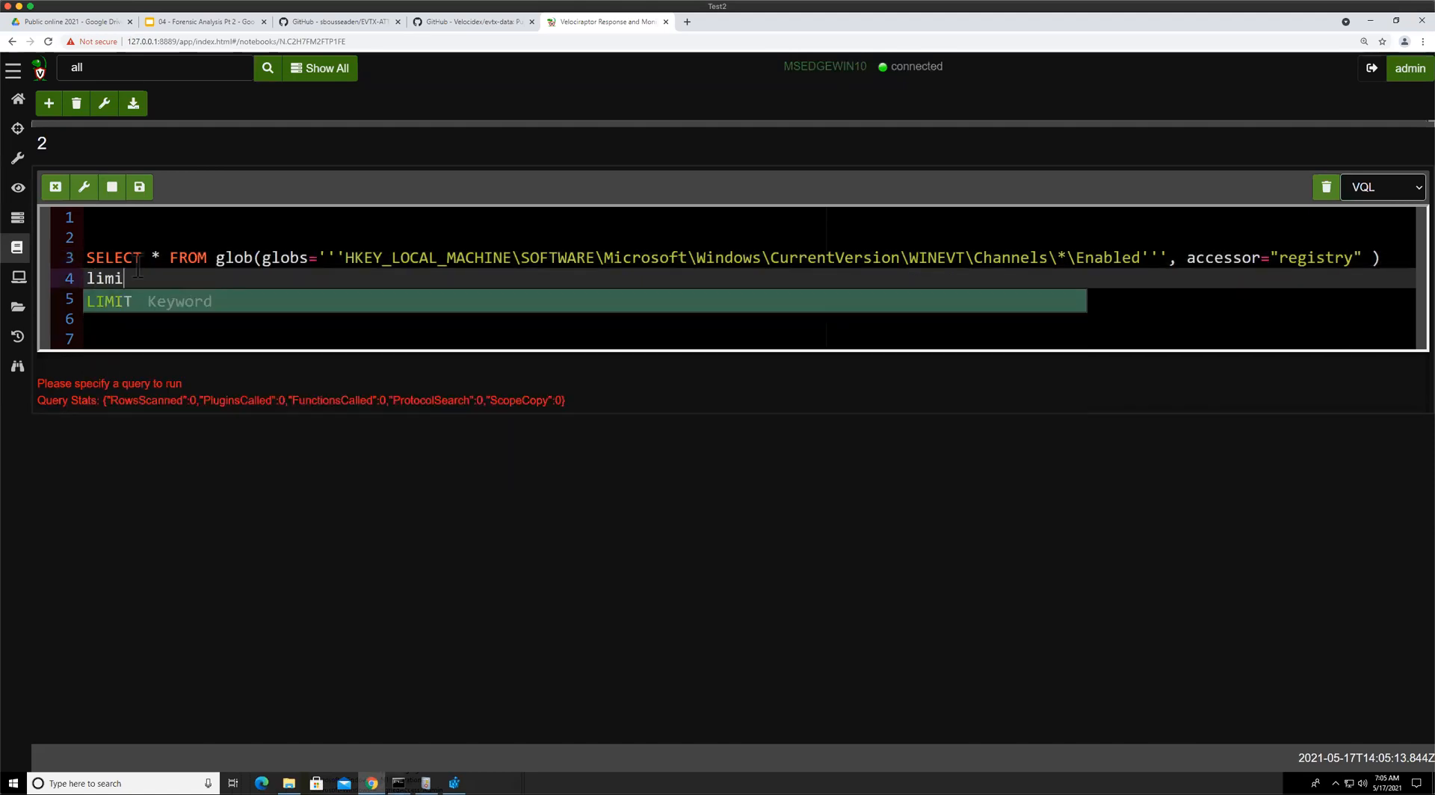
pyautogui.press('Return')
pyautogui.write('50')
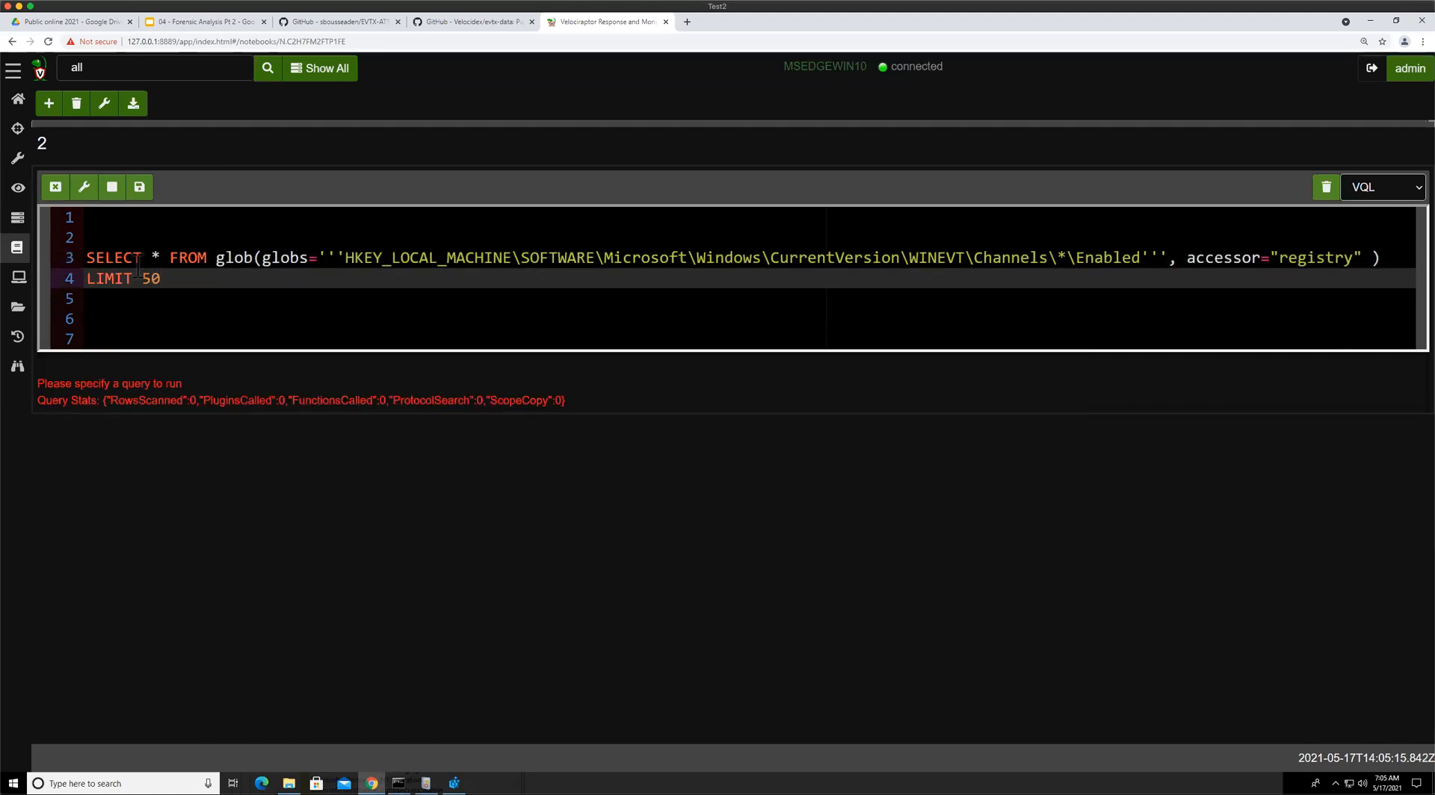
pyautogui.hotkey('ctrl', 'Return')
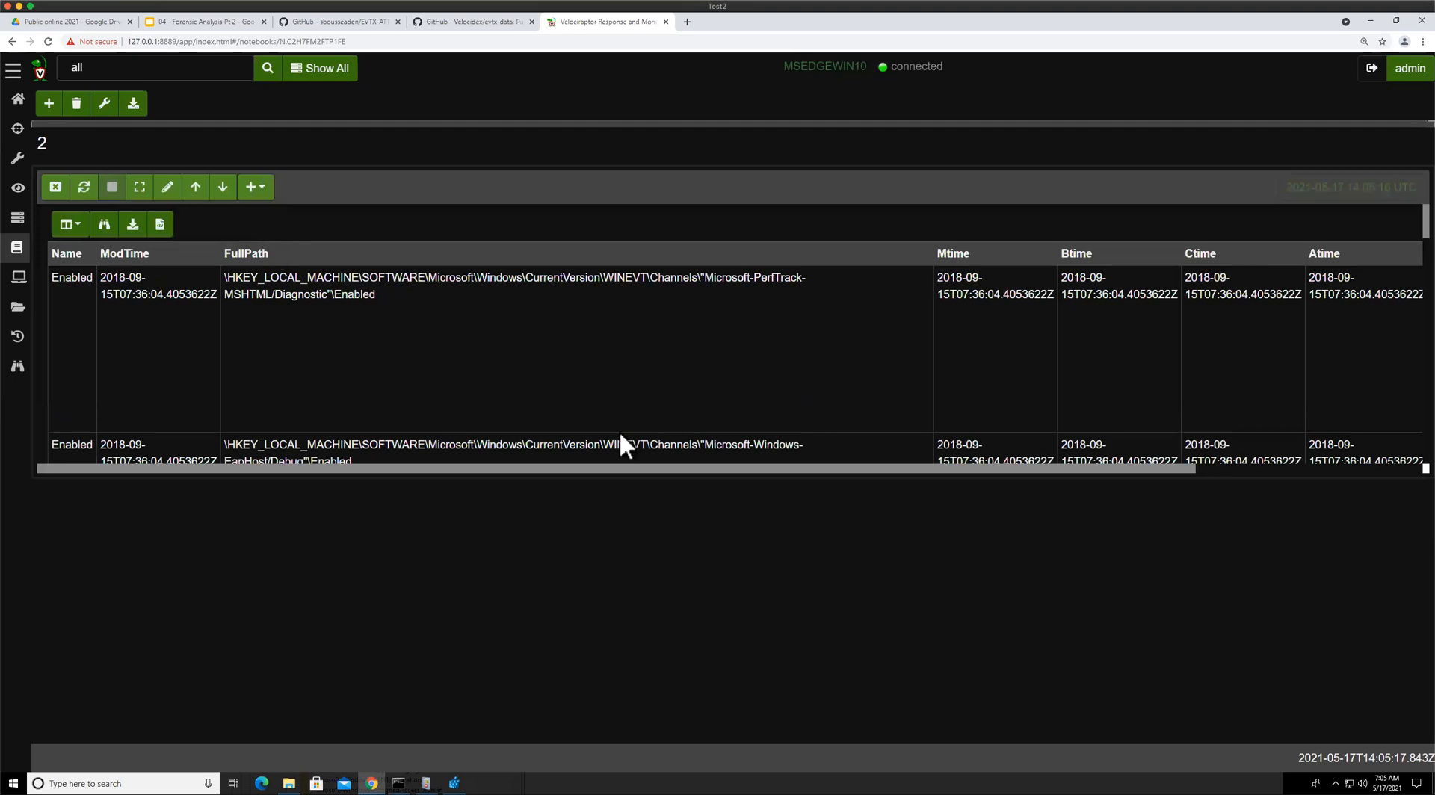
pyautogui.scroll(-5, 588, 422)
pyautogui.scroll(5, 508, 324)
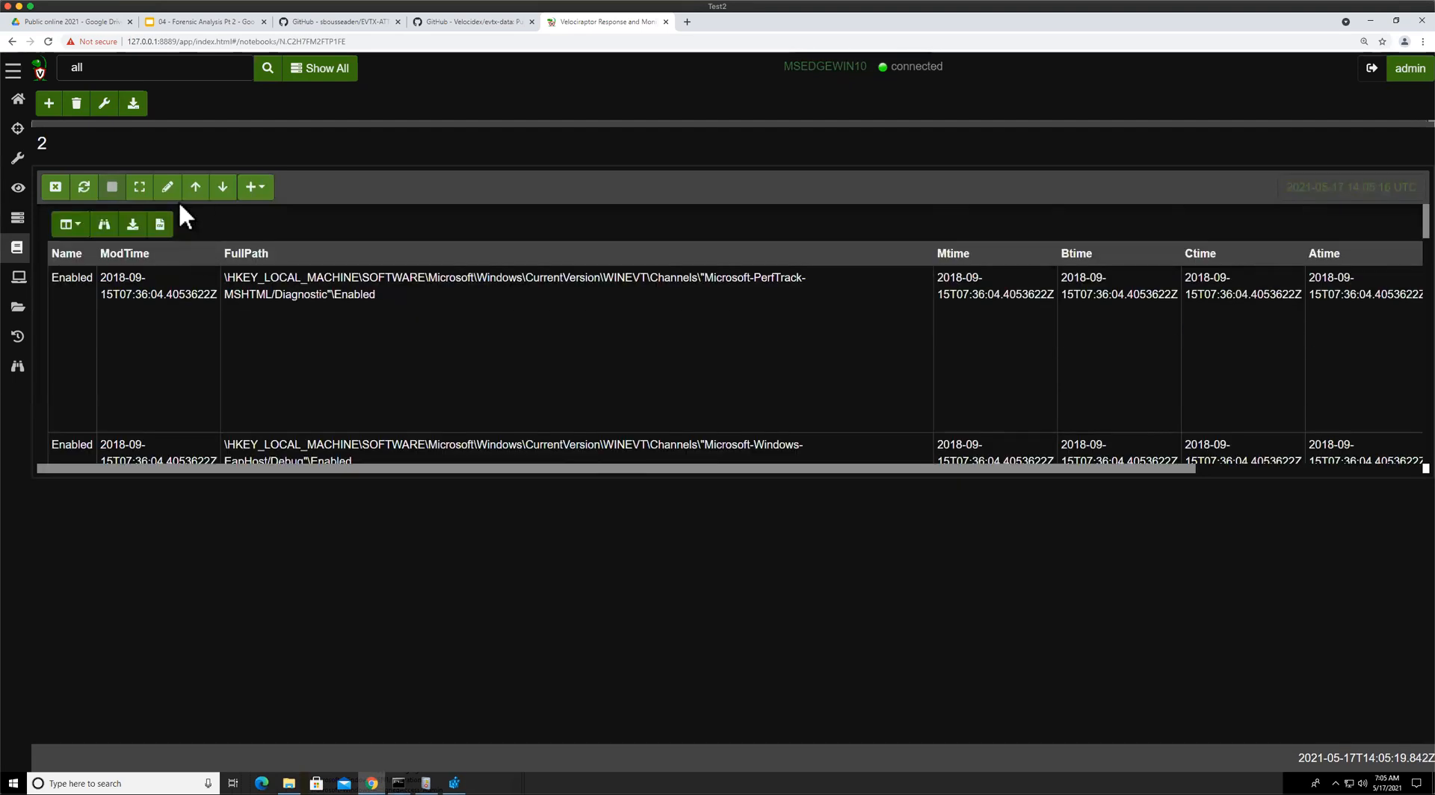
# Reopen the cell for editing and replace SELECT * with SELECT FullPath, in the query
pyautogui.click(139, 189)
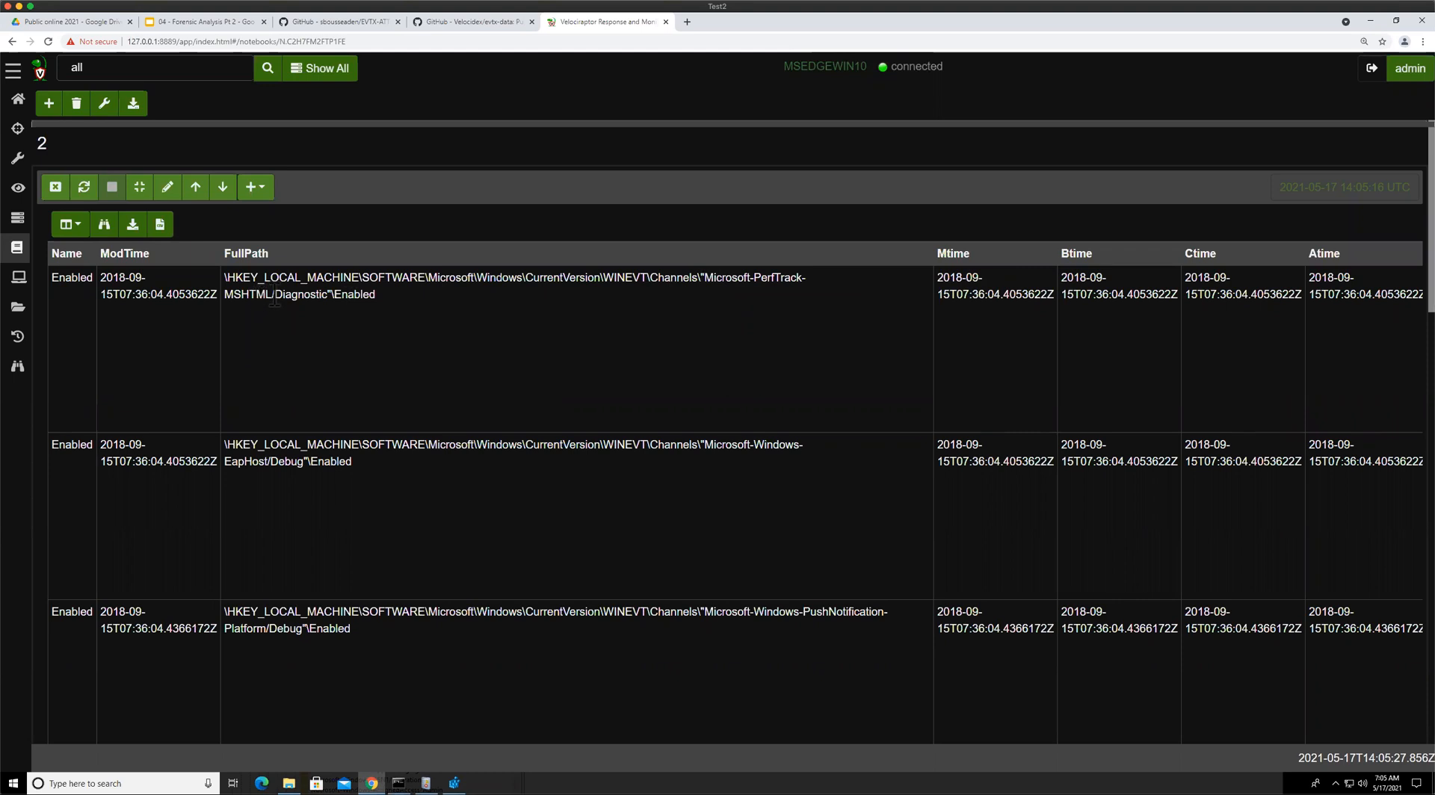
pyautogui.moveTo(266, 295); pyautogui.dragTo(275, 296)
pyautogui.moveTo(700, 277); pyautogui.dragTo(707, 277)
pyautogui.click(167, 186)
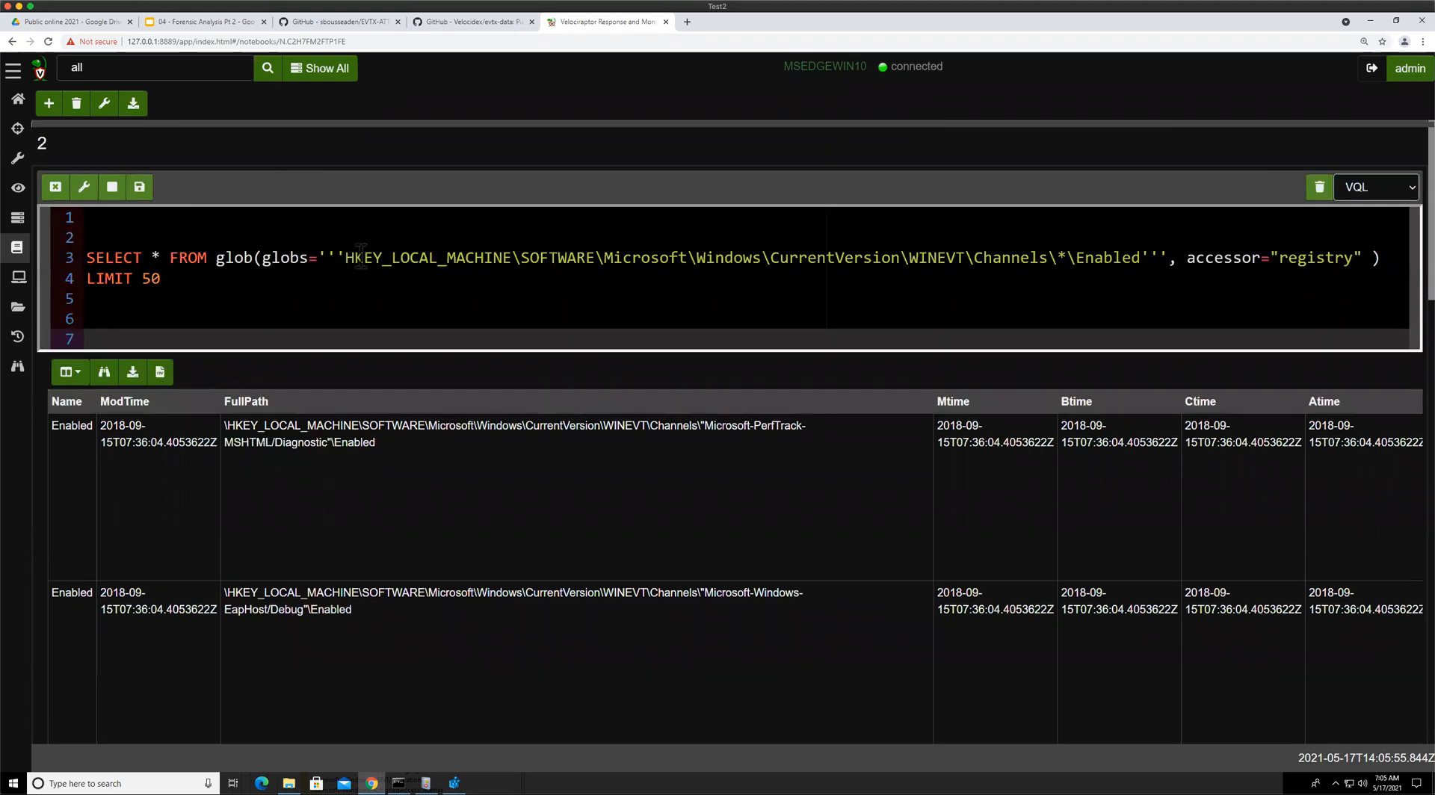
pyautogui.click(154, 257)
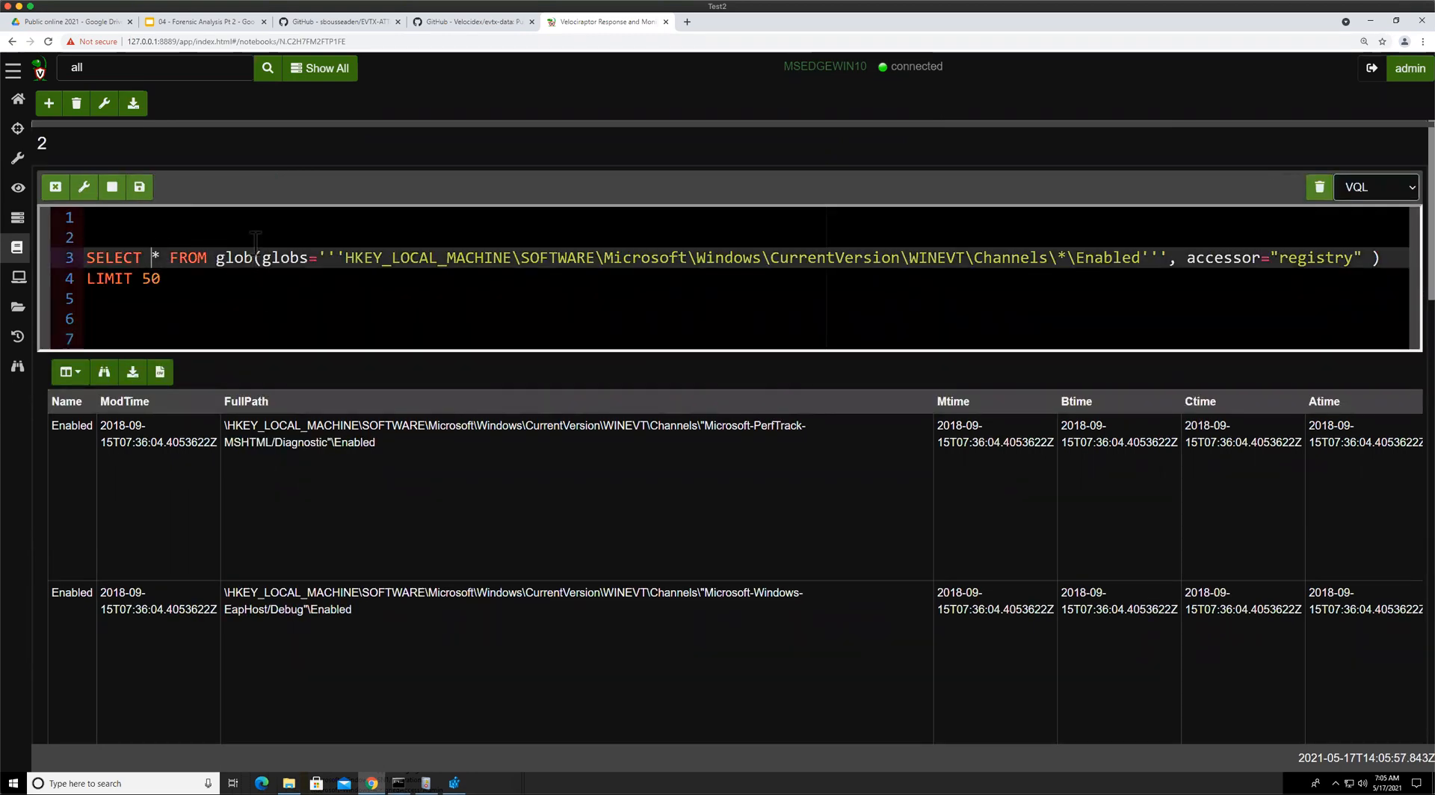
pyautogui.press('Delete')
pyautogui.write('FullPath,')
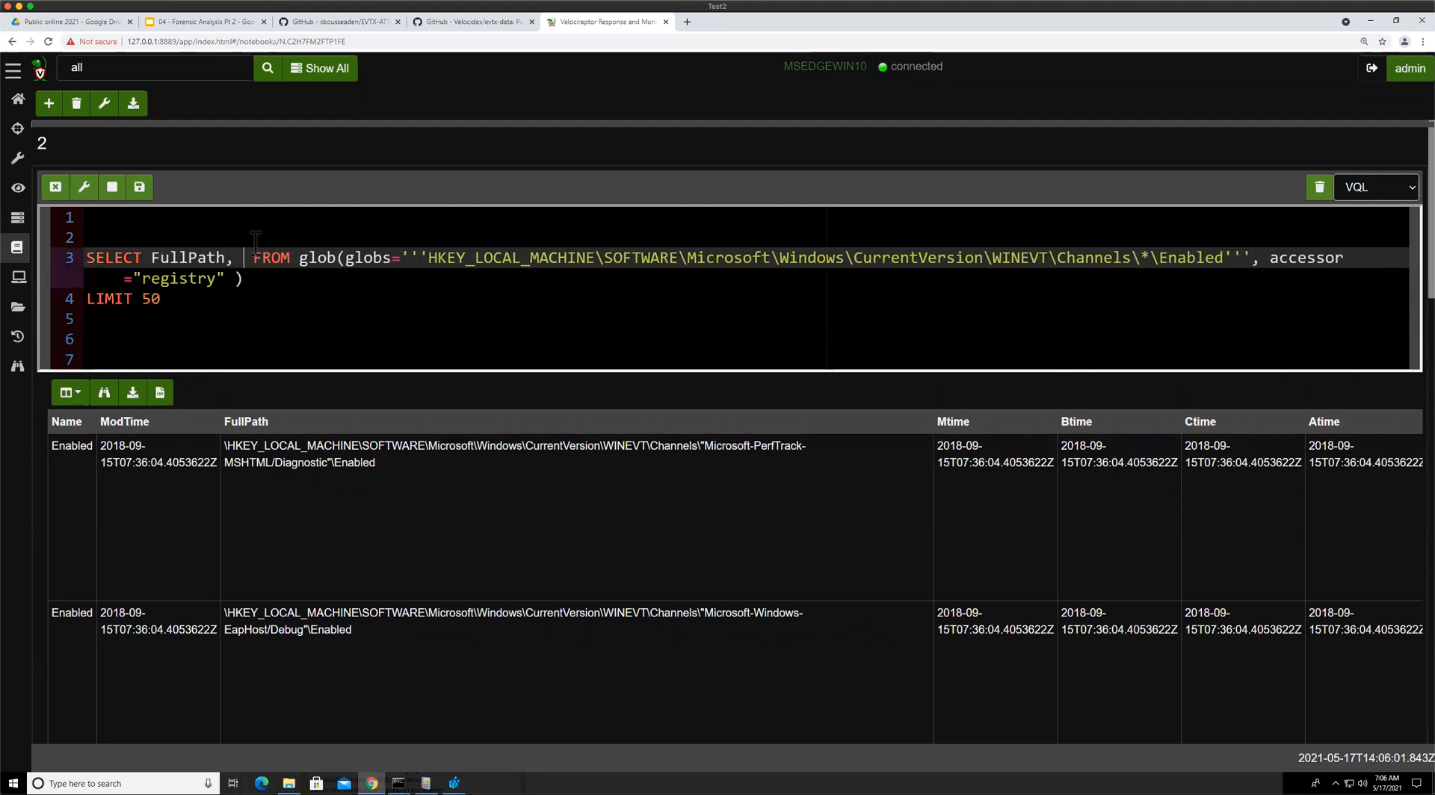
# Add Data.value as a second selected column and run the query
pyautogui.scroll(-5, 608, 635)
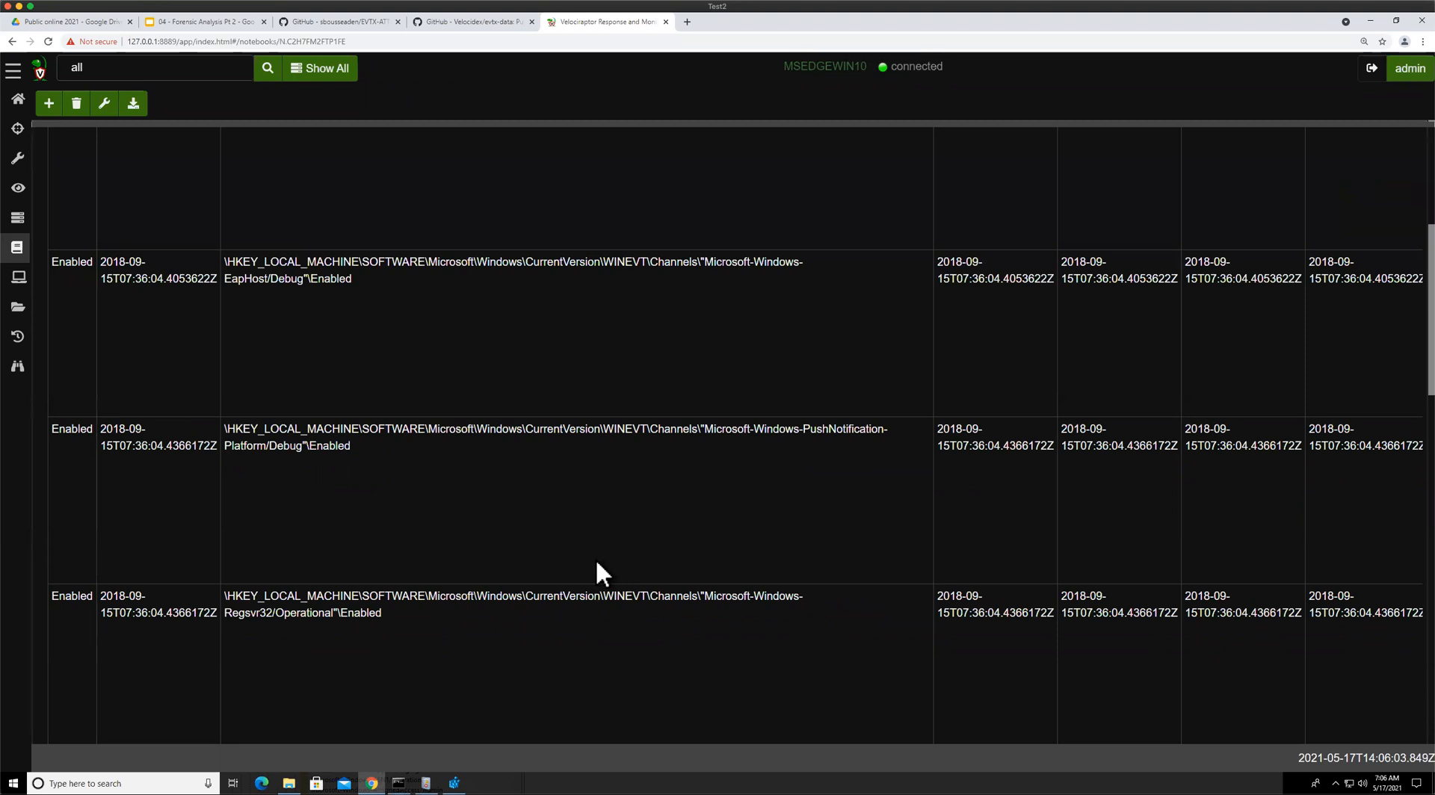
pyautogui.hscroll(2, 596, 563)
pyautogui.hscroll(6, 597, 563)
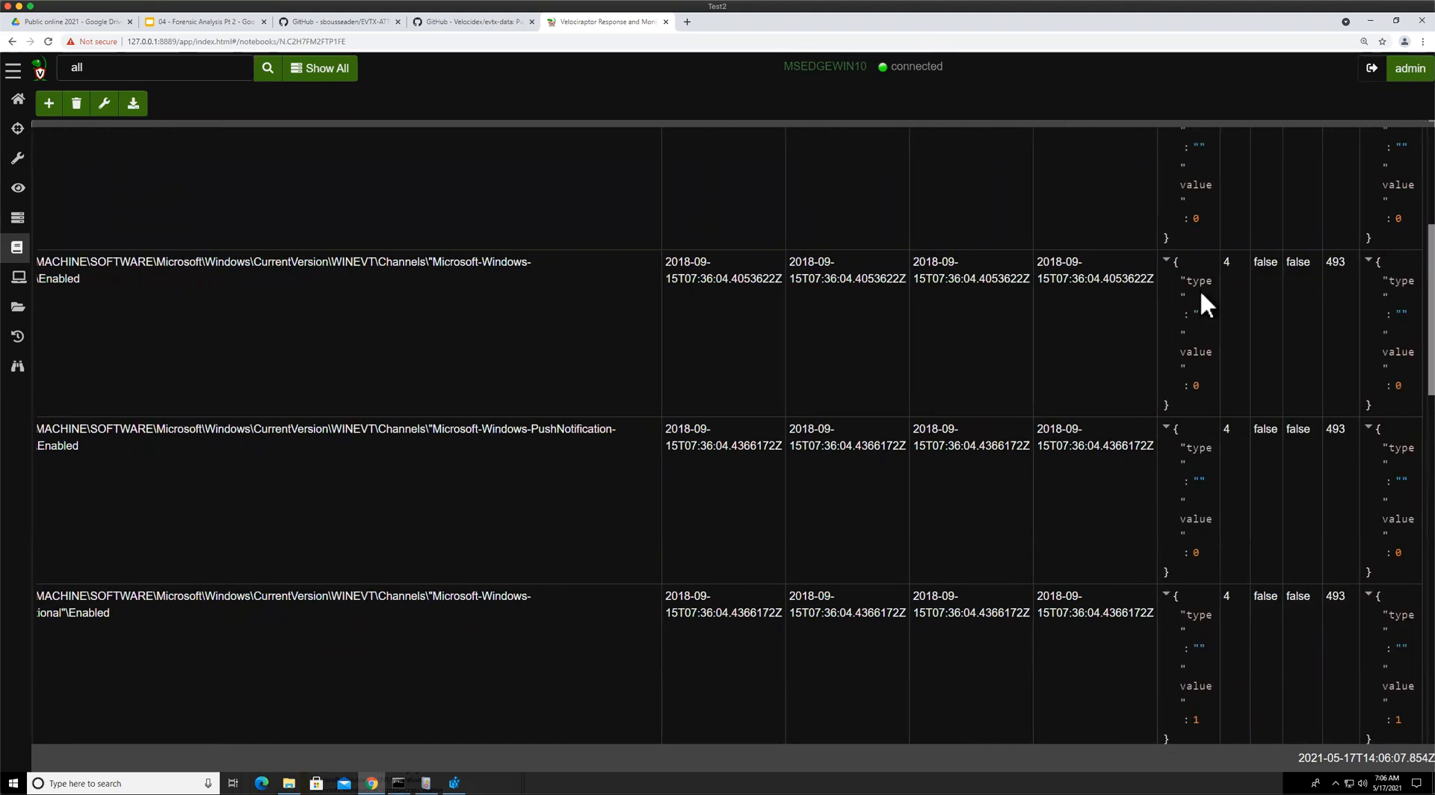
pyautogui.scroll(5, 1199, 289)
pyautogui.scroll(-1, 1181, 404)
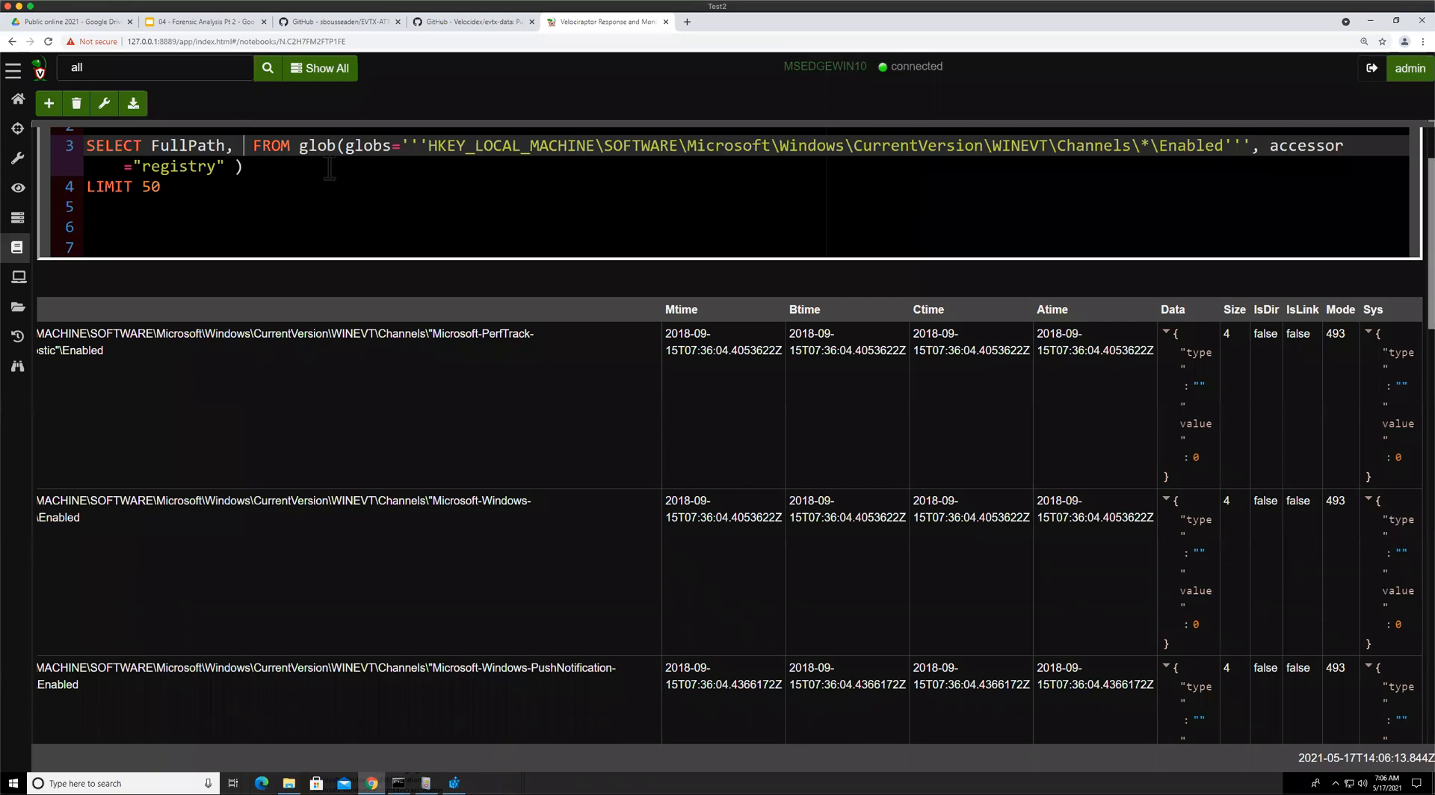
pyautogui.write('Data.va')
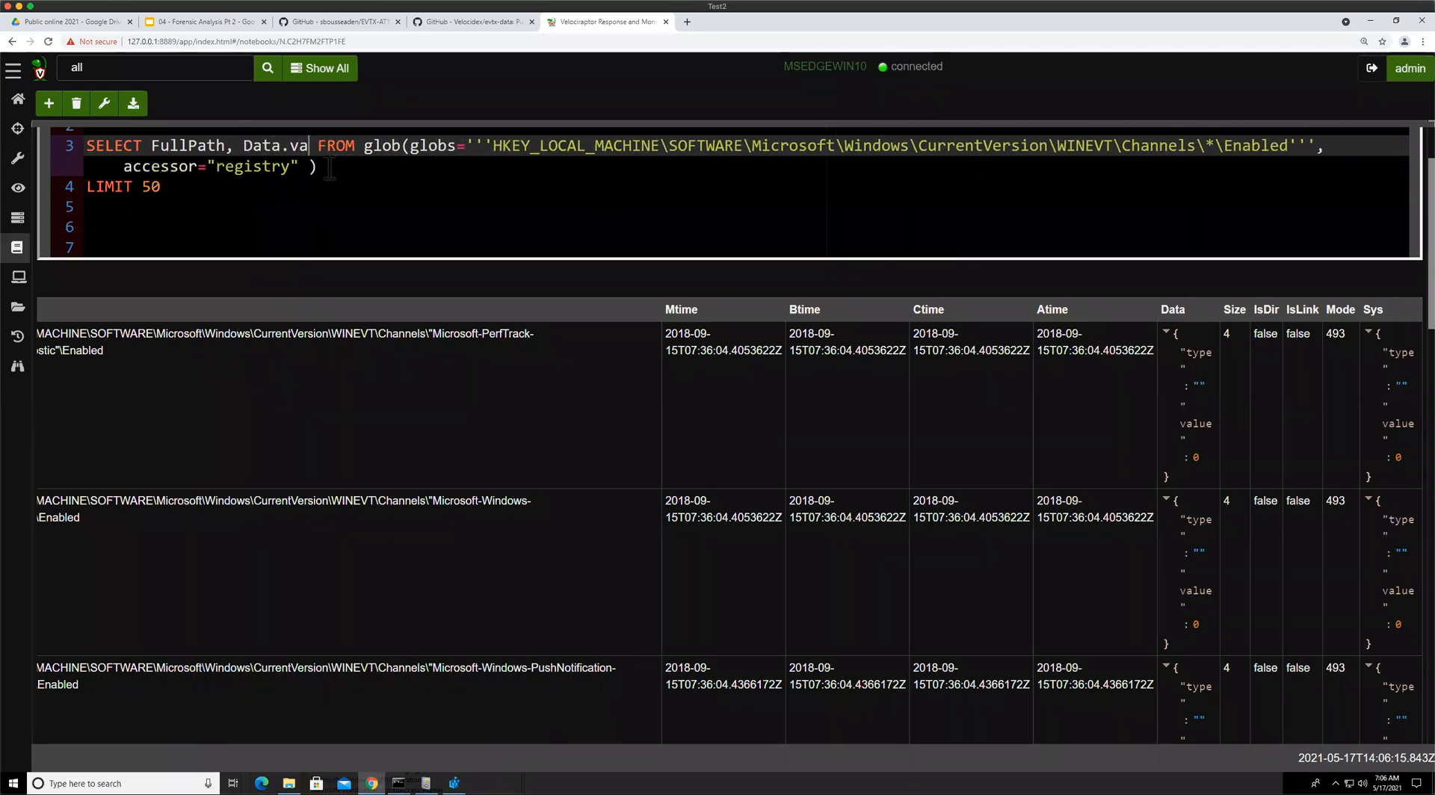
pyautogui.write('lue')
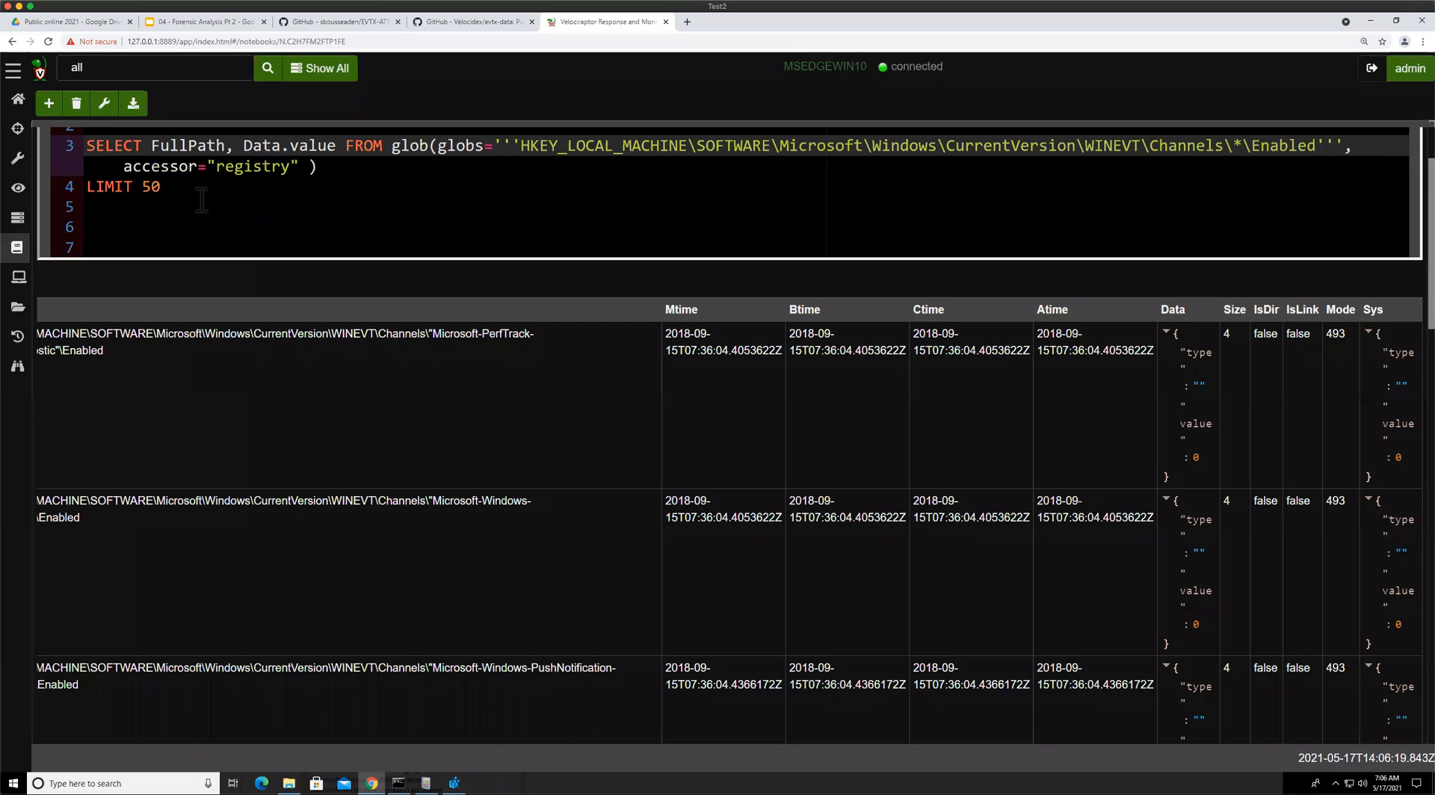
pyautogui.hotkey('ctrl', 'Return')
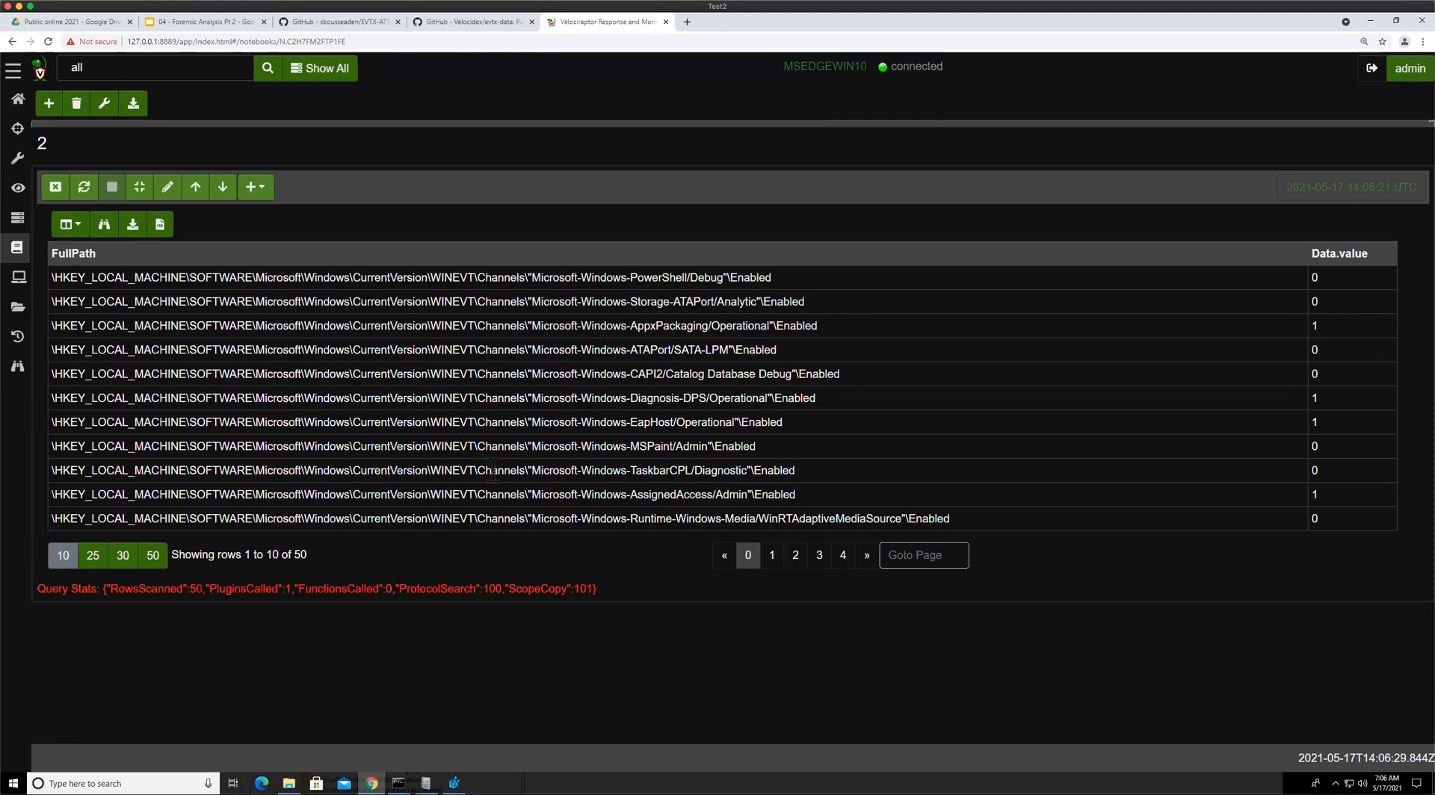
# Wrap FullPath in dirname(path=FullPath) in the query and run it again
pyautogui.click(167, 189)
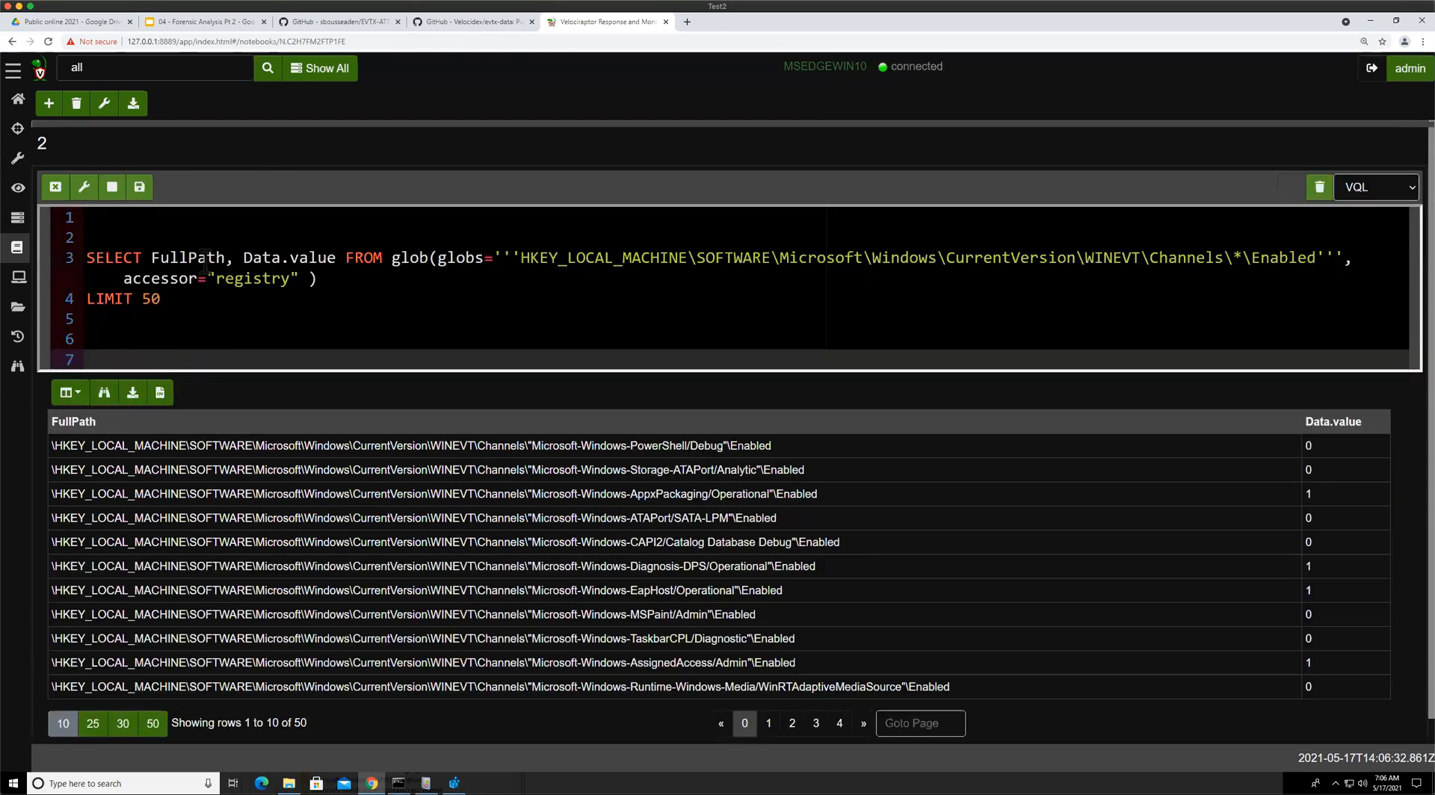
pyautogui.click(153, 258)
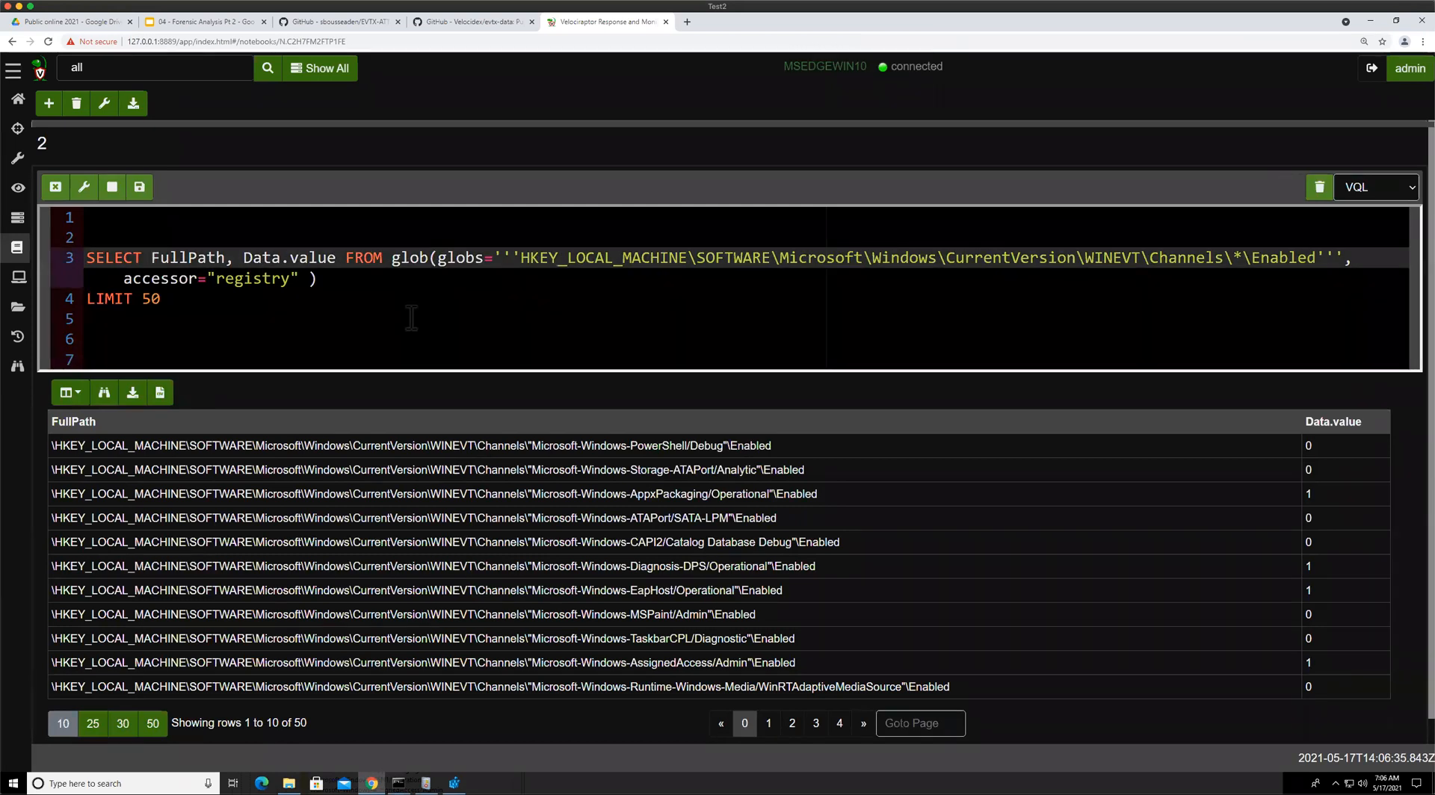
pyautogui.write('dirname(?')
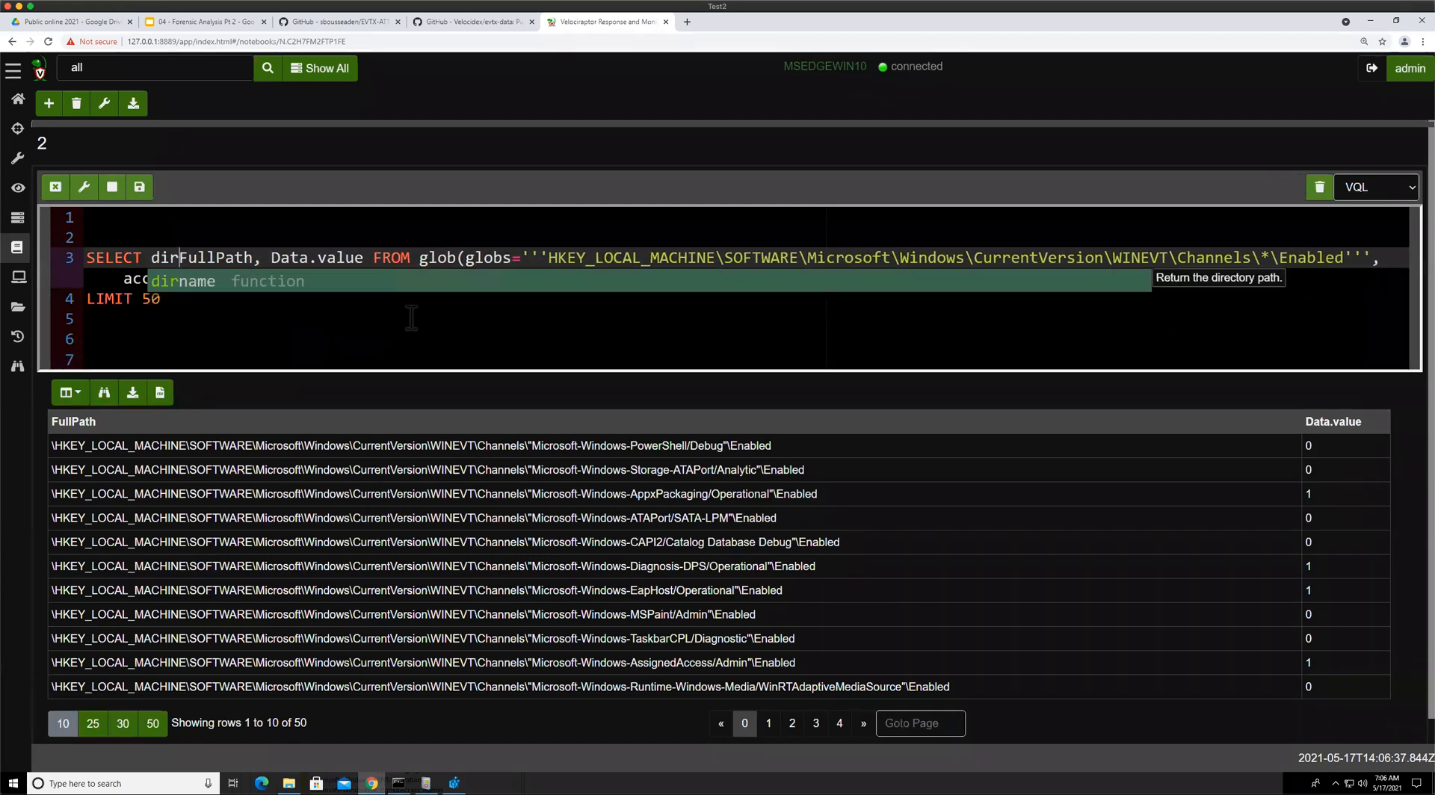
pyautogui.press('Return')
pyautogui.write('(?')
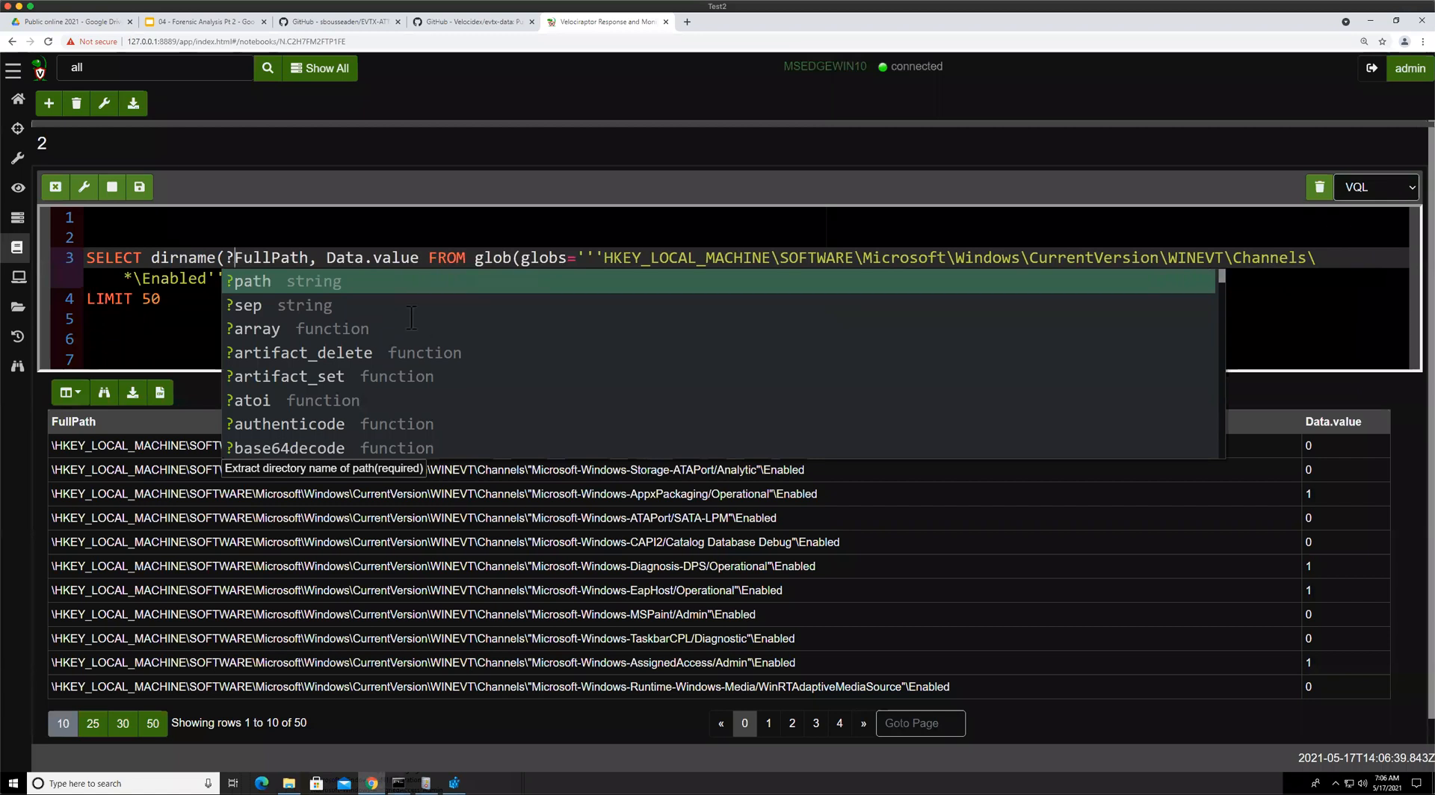
pyautogui.press('Return')
pyautogui.press('Right')
pyautogui.press('Right')
pyautogui.press('Right')
pyautogui.press('Right')
pyautogui.press('Right')
pyautogui.press('Right')
pyautogui.press('Right')
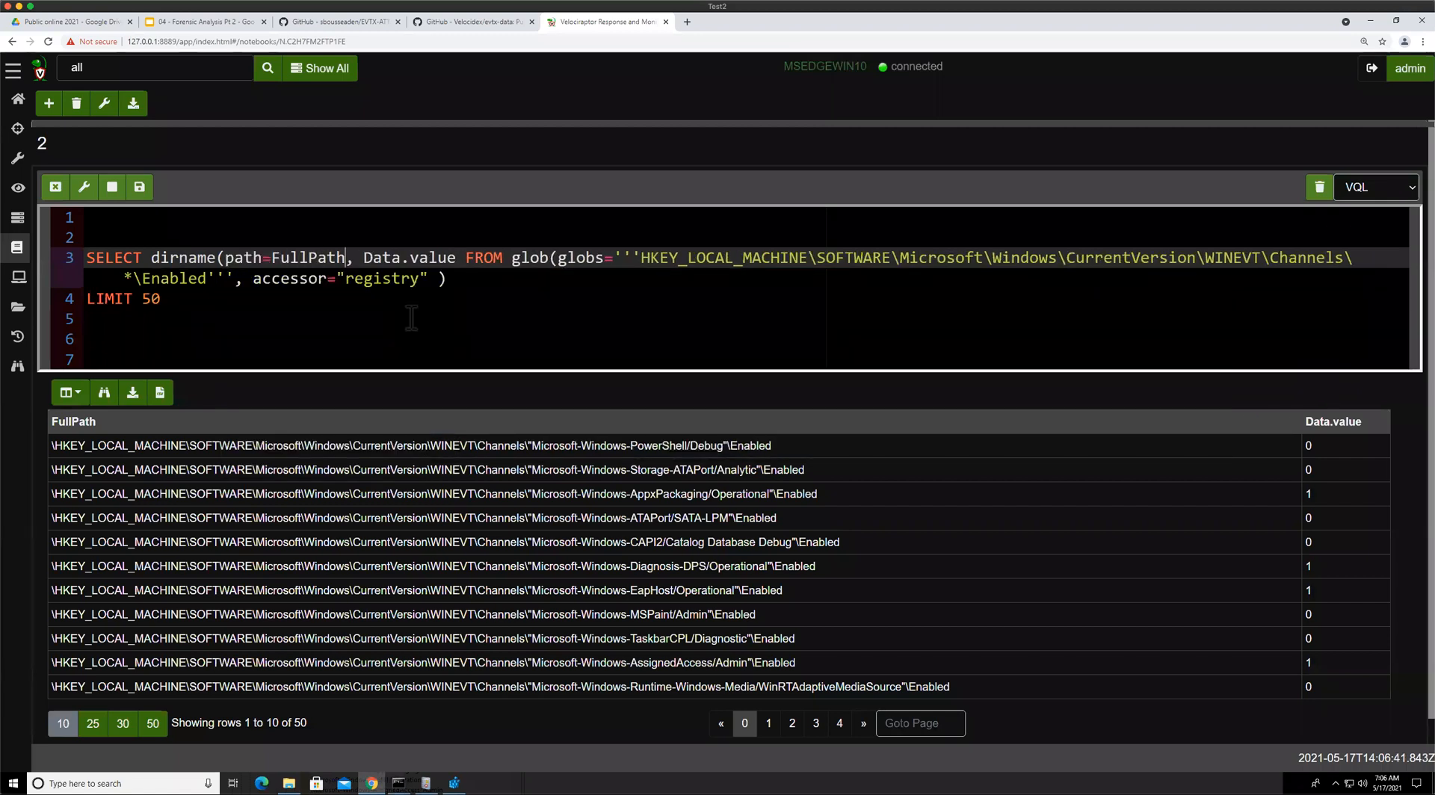
pyautogui.write(')')
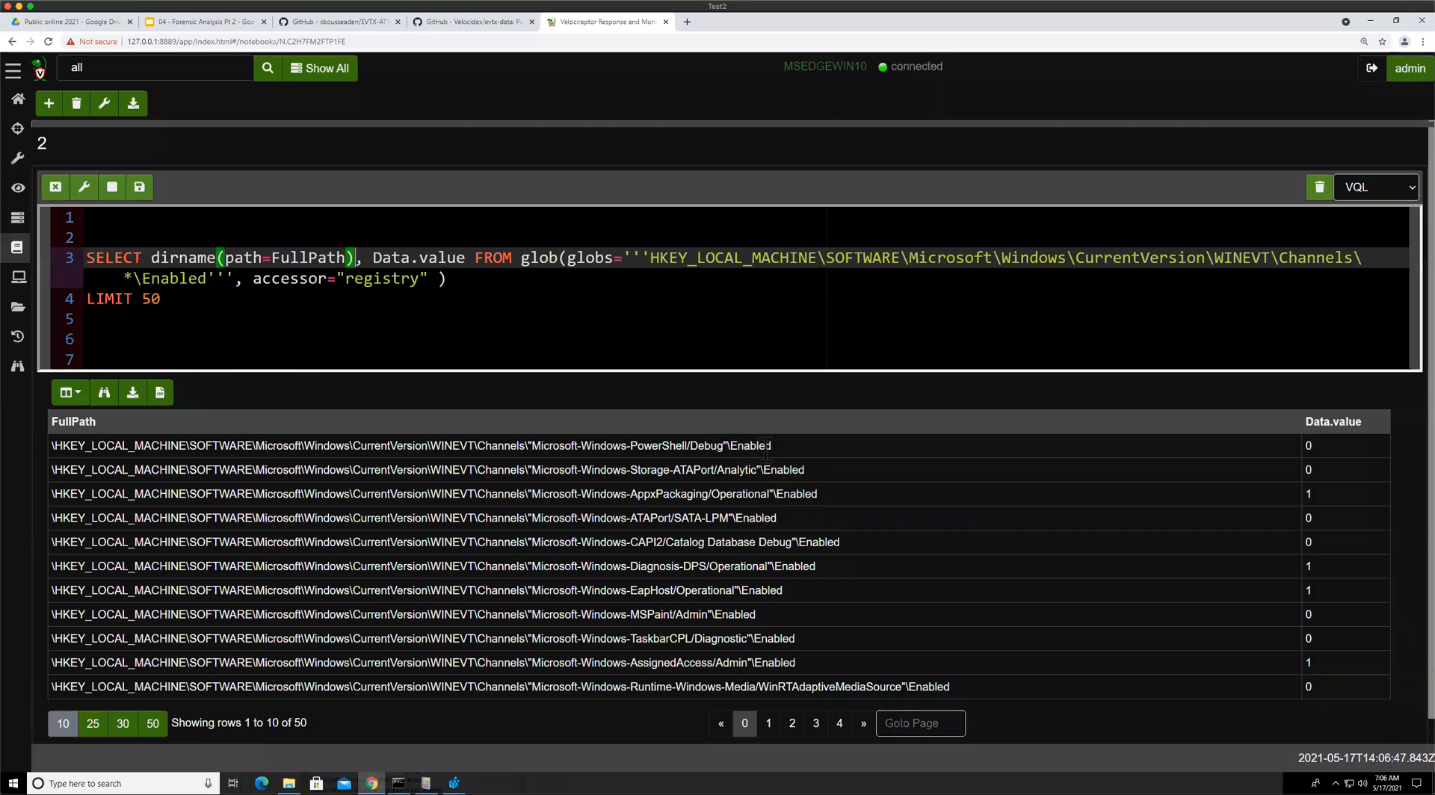
pyautogui.moveTo(728, 445); pyautogui.dragTo(182, 424)
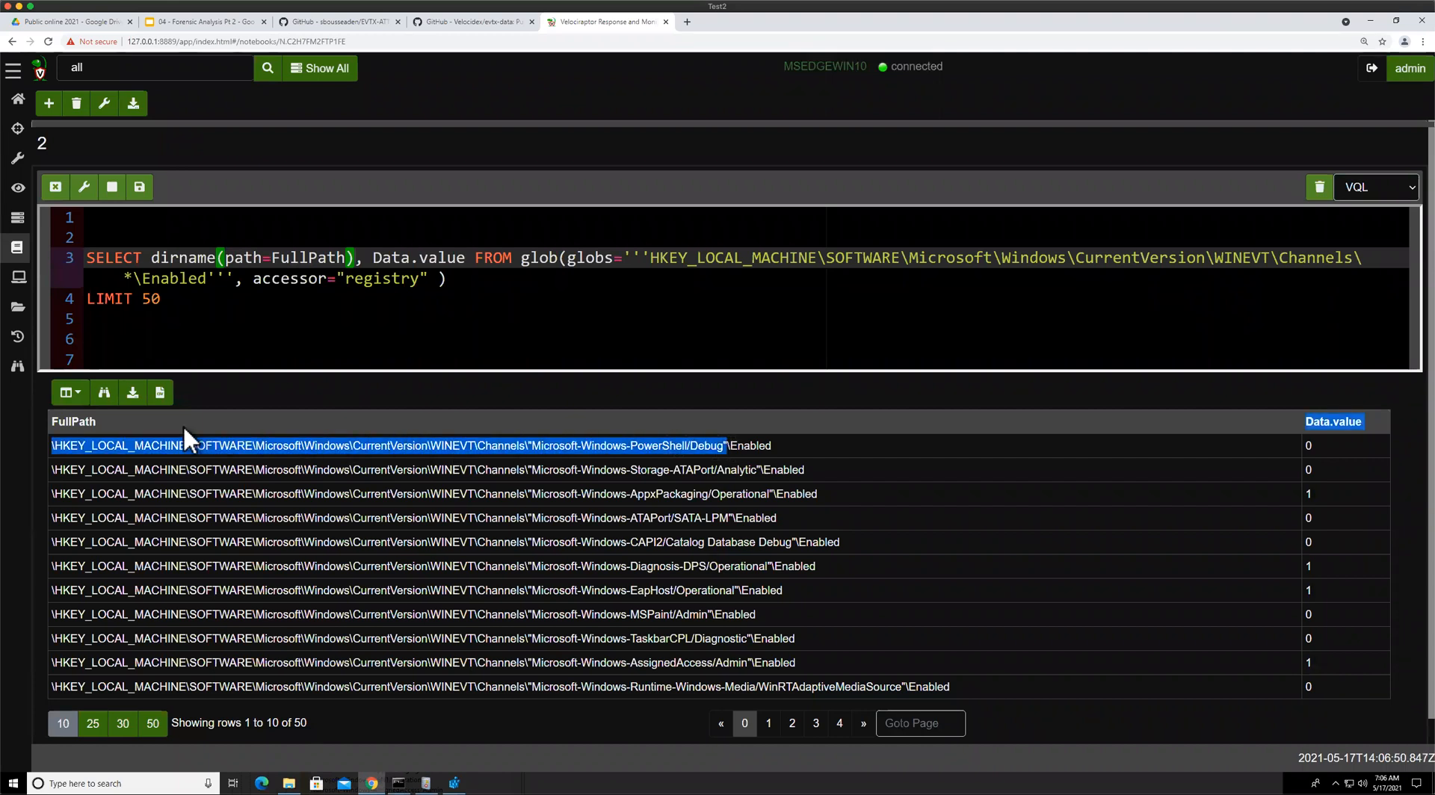
pyautogui.click(140, 187)
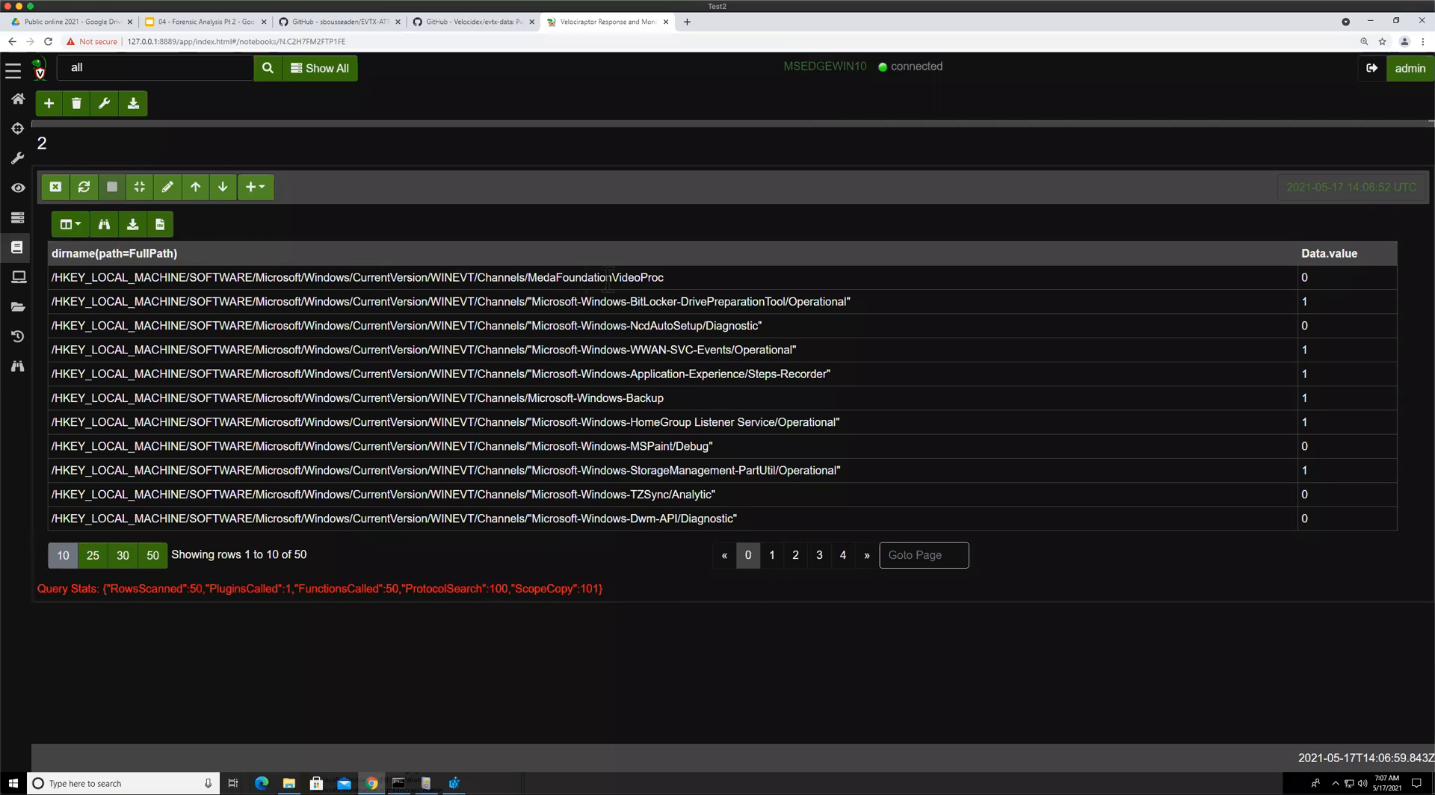
# Wrap the dirname expression in basename(path=...) to show only the channel name, and rerun the query
pyautogui.click(168, 187)
pyautogui.click(152, 257)
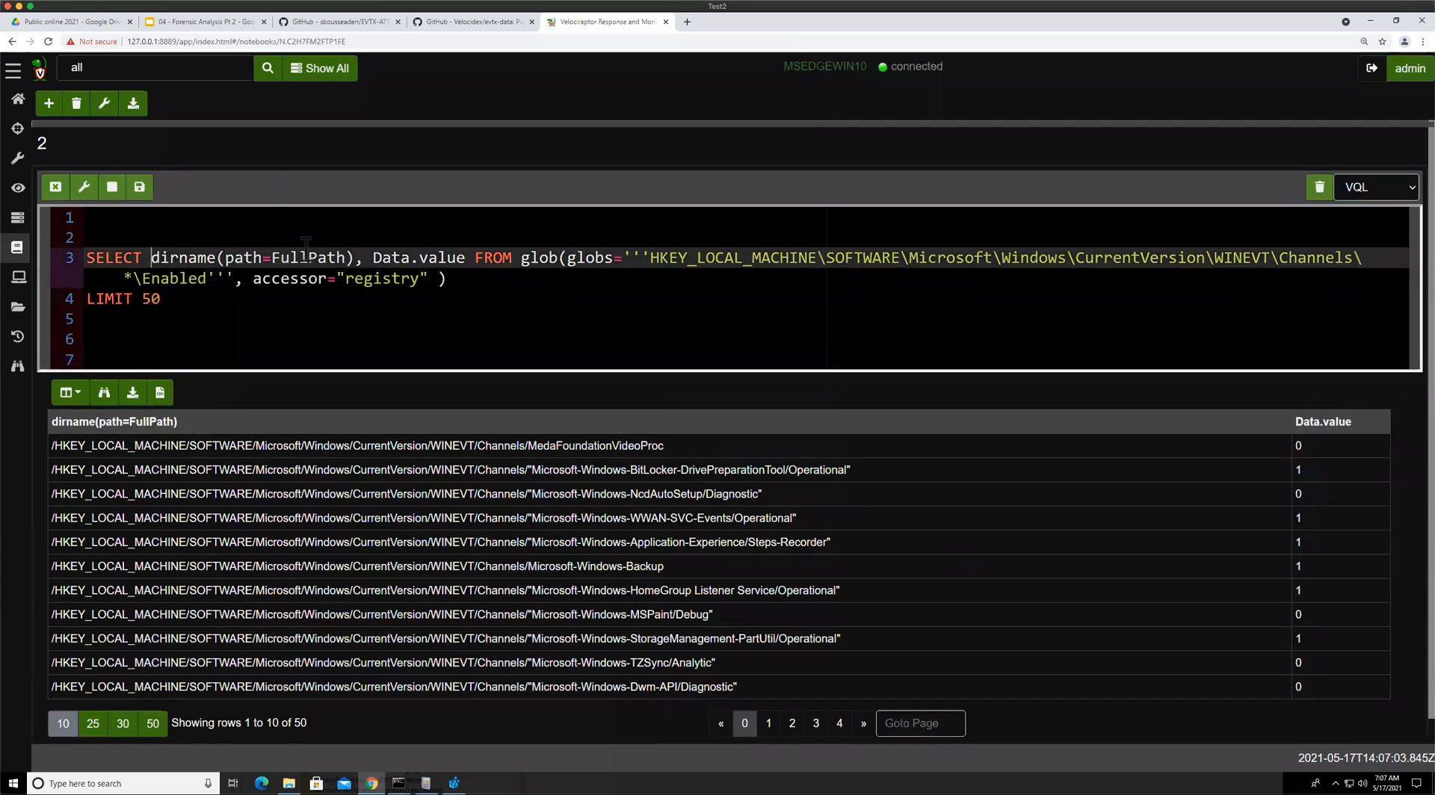
pyautogui.write('bas')
pyautogui.press('Down')
pyautogui.press('Down')
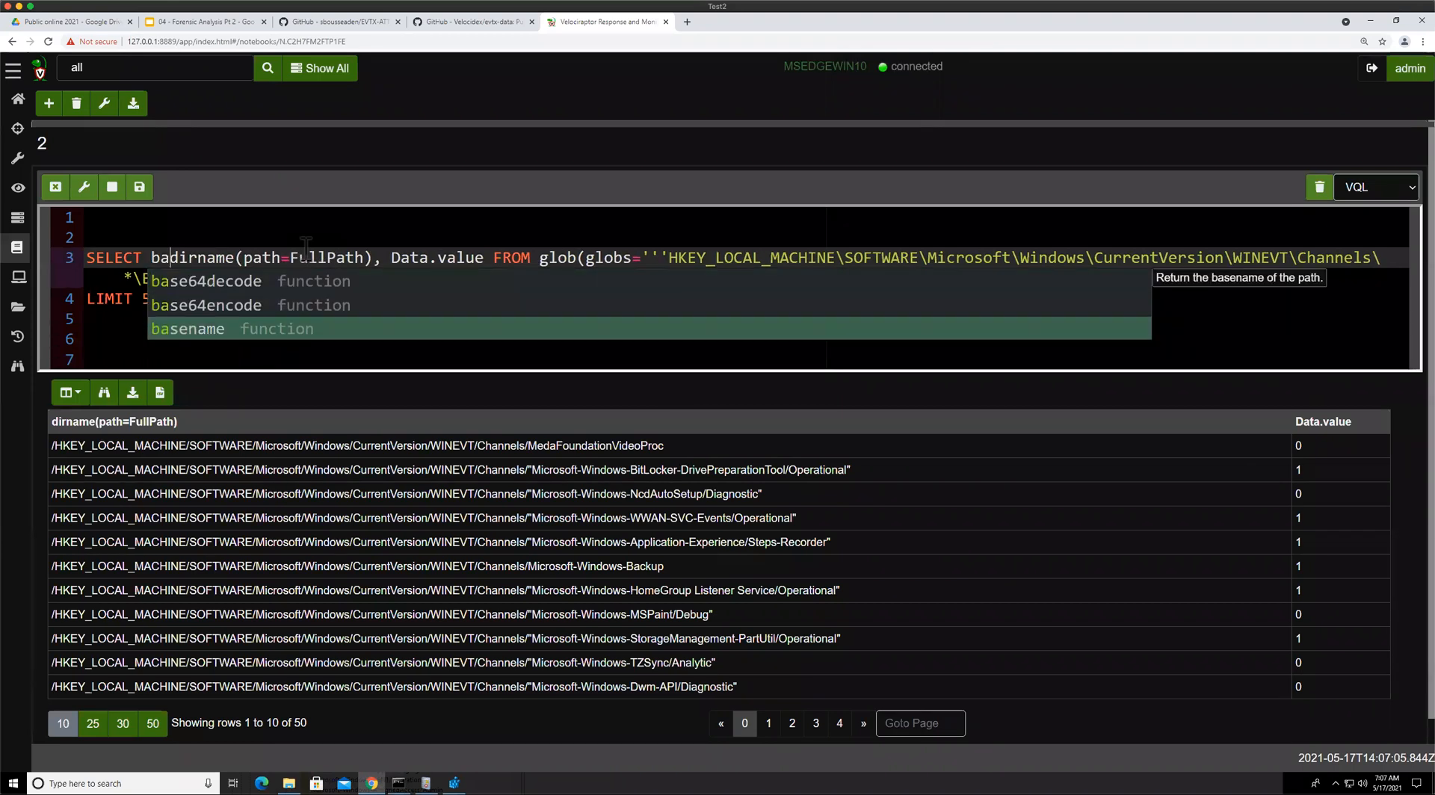
pyautogui.press('Return')
pyautogui.write('(path=')
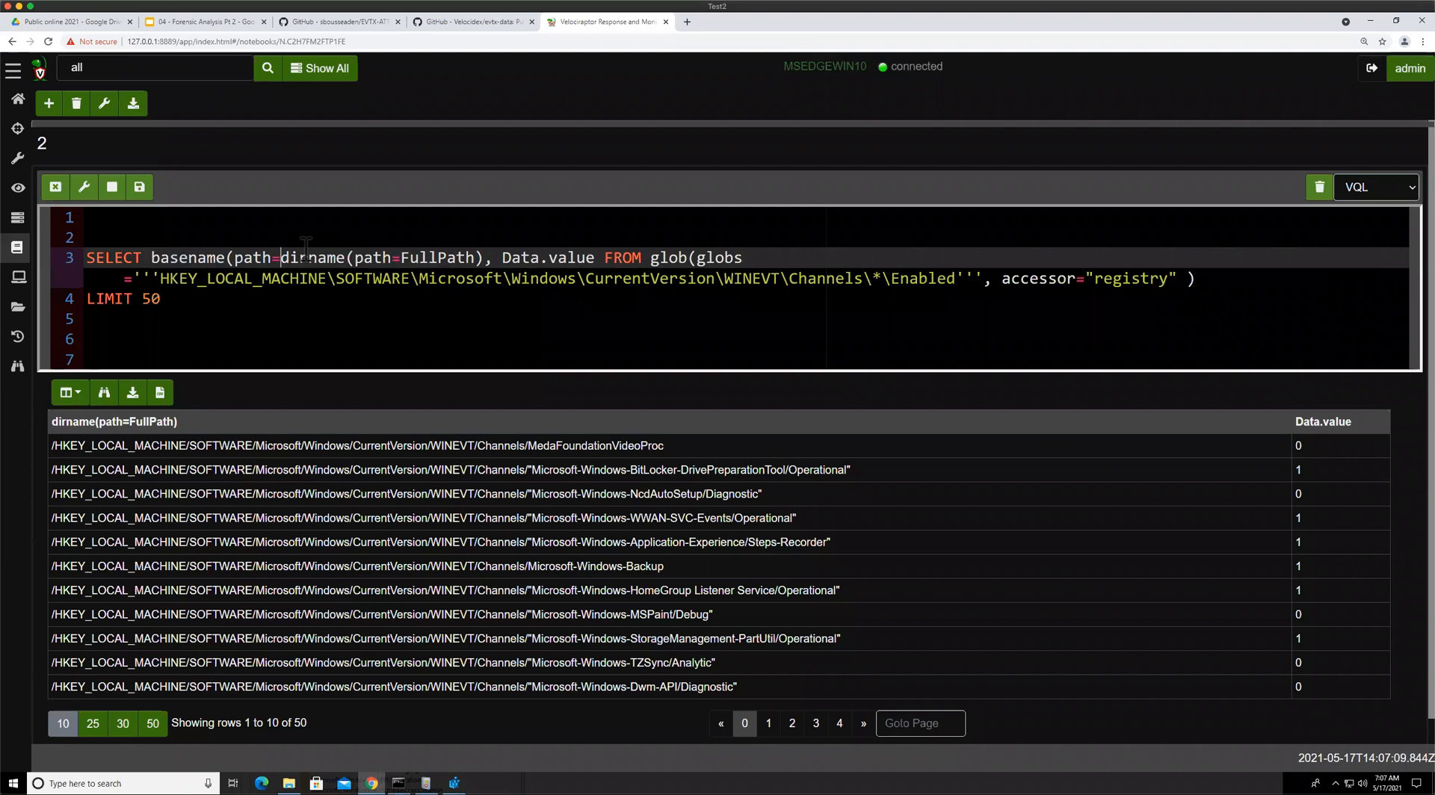
pyautogui.click(482, 255)
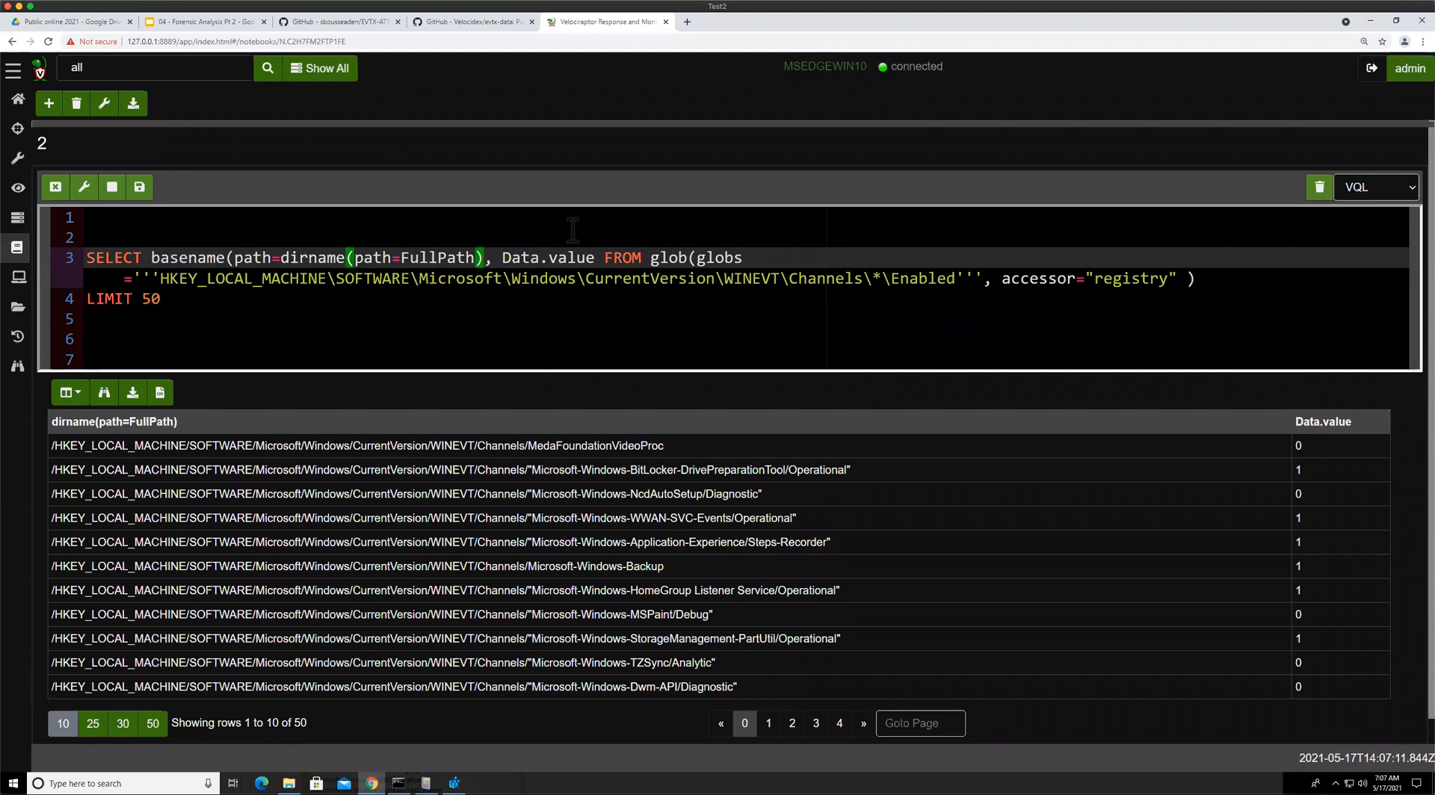
pyautogui.write(')')
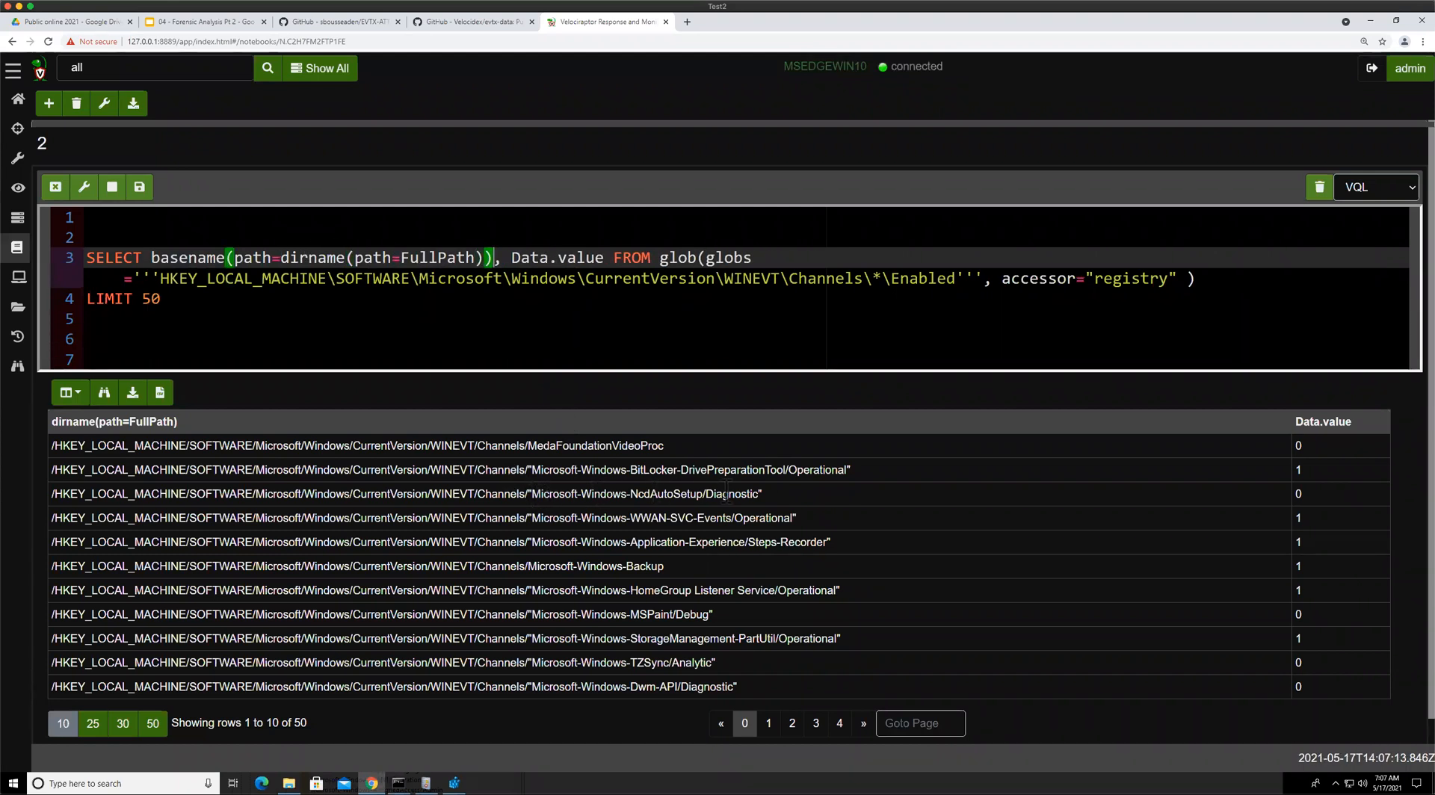
pyautogui.click(139, 187)
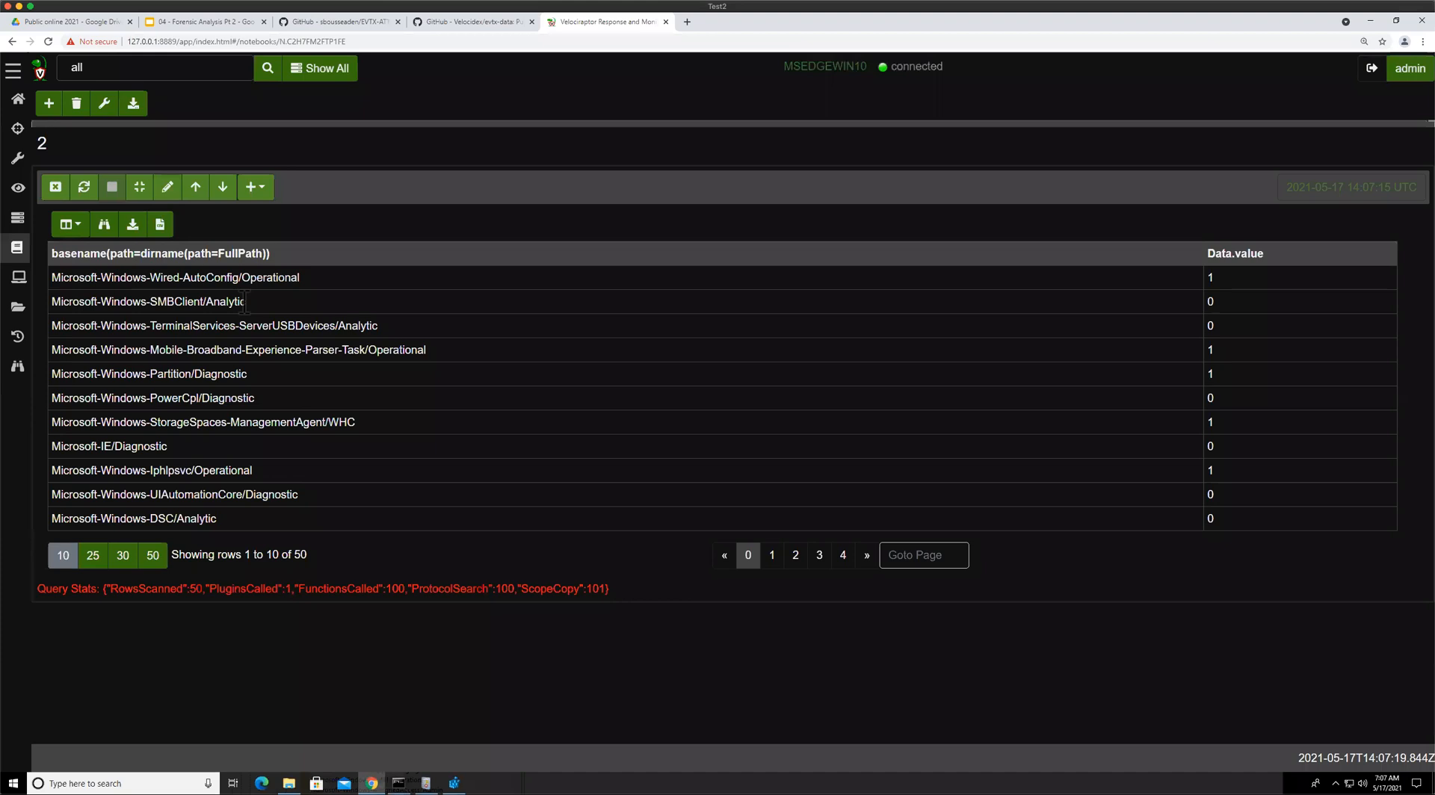
# Alias the basename column AS Channel and move Data.value onto its own indented line
pyautogui.doubleClick(487, 252)
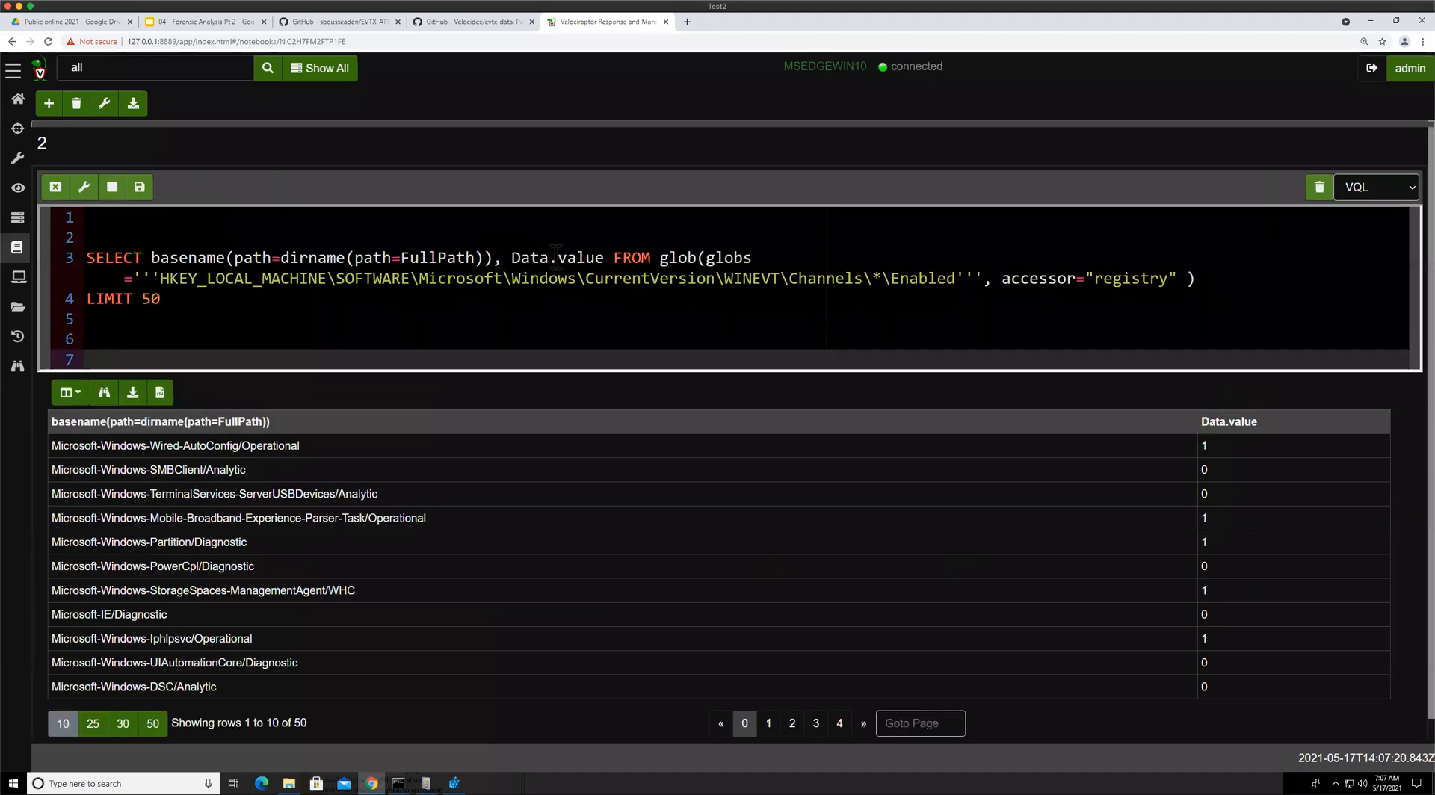
pyautogui.write('AS C')
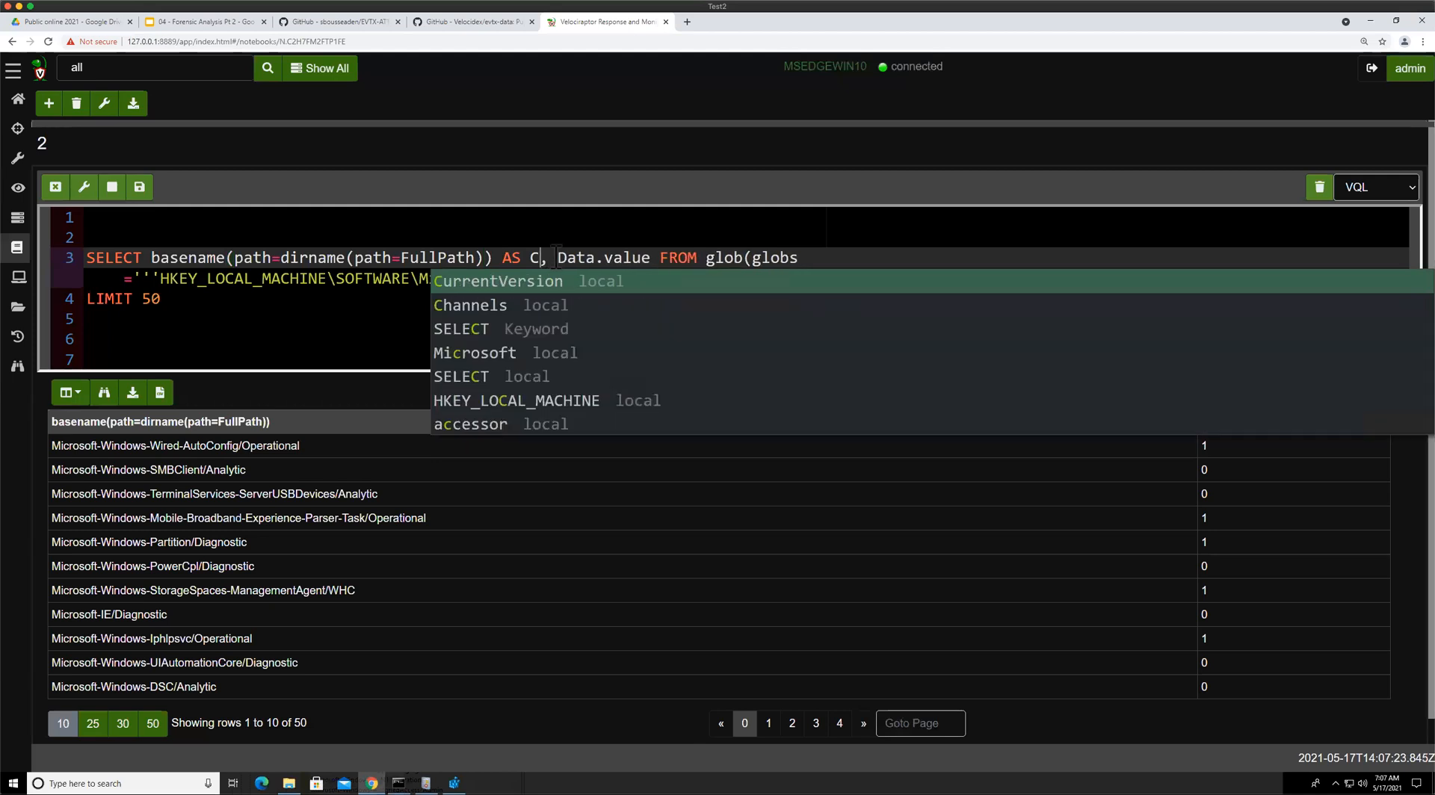
pyautogui.write('hannel')
pyautogui.press('Right')
pyautogui.press('Right')
pyautogui.press('Return')
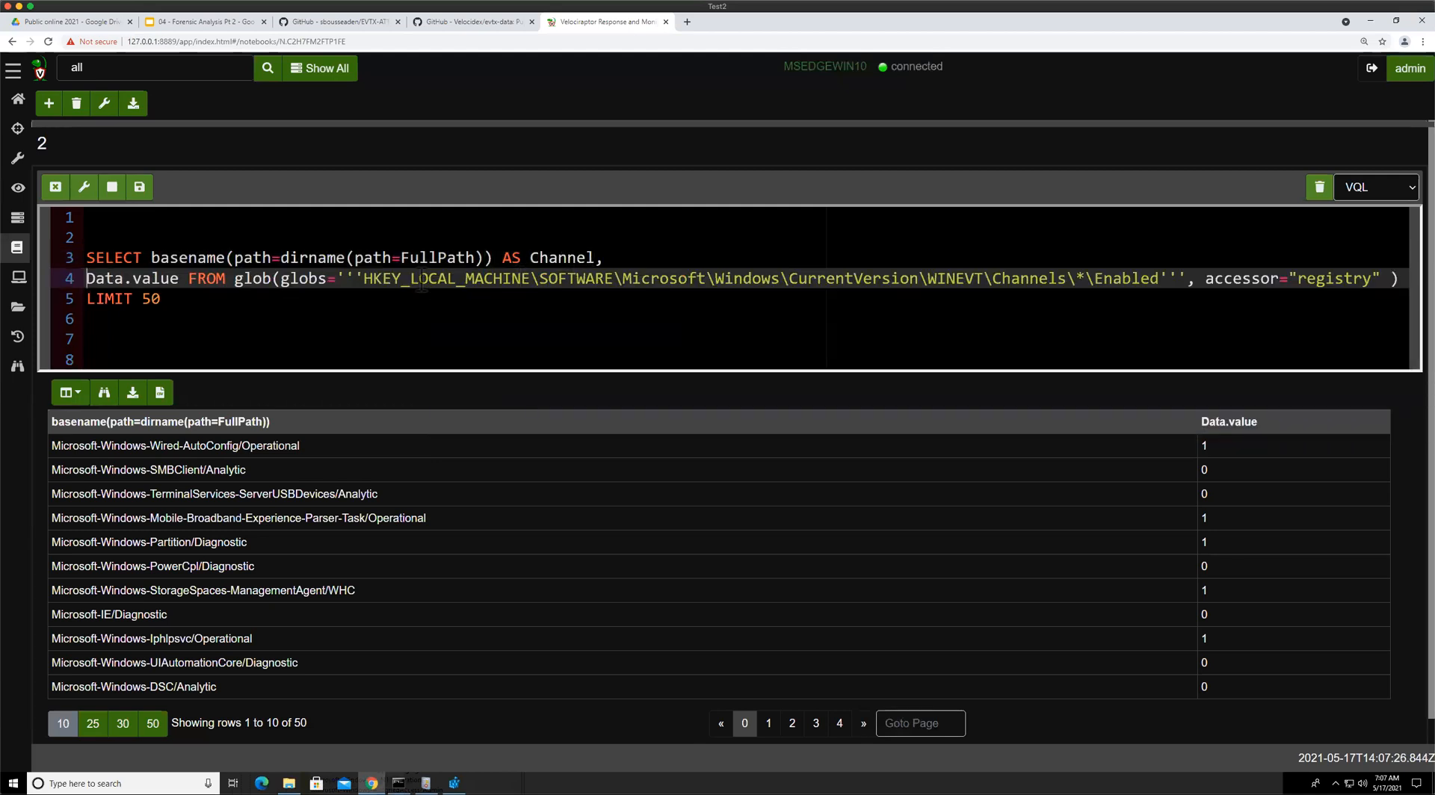
pyautogui.press('Tab')
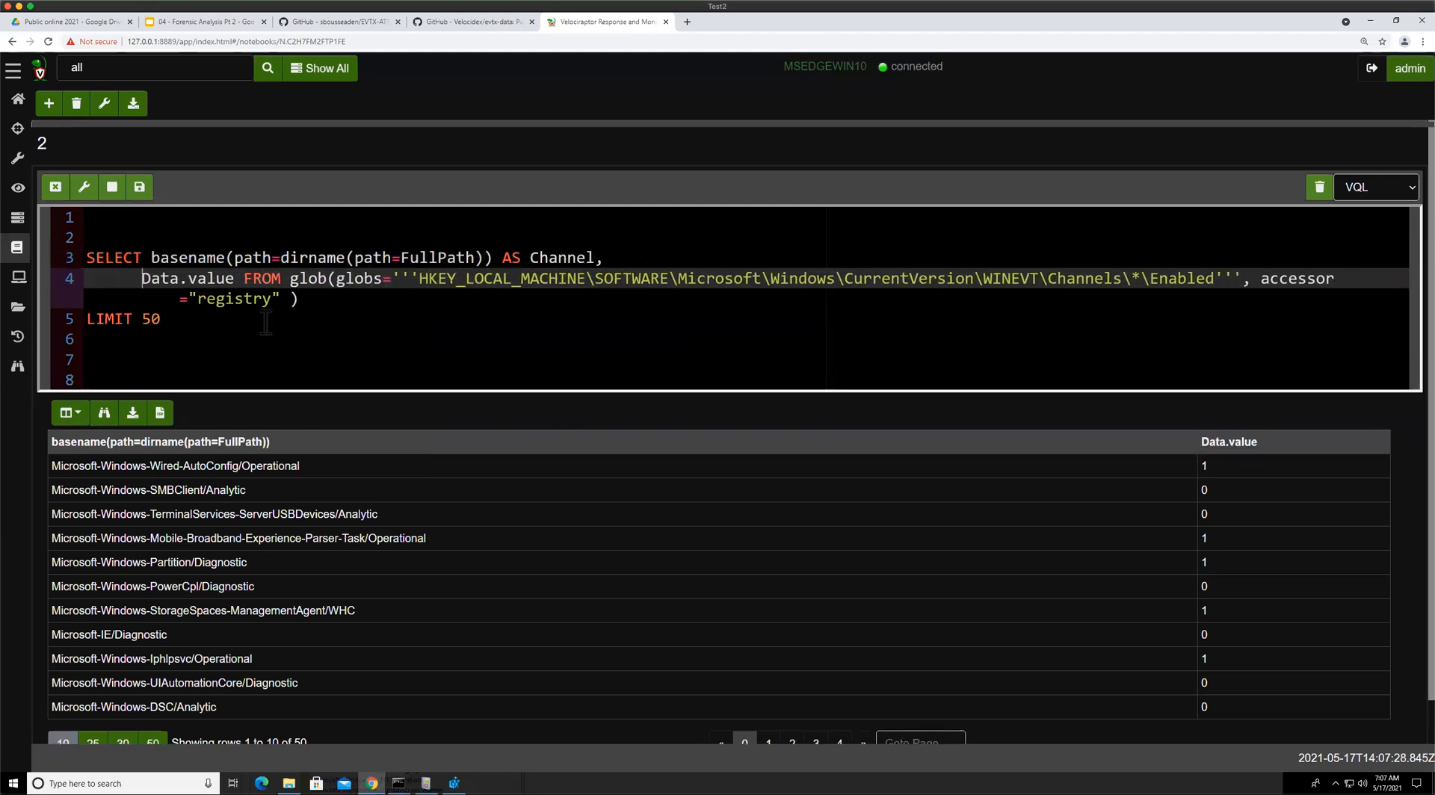
# Rerun the query so results show the aliased Channel column alongside Data.value
pyautogui.hotkey('ctrl', 'Return')
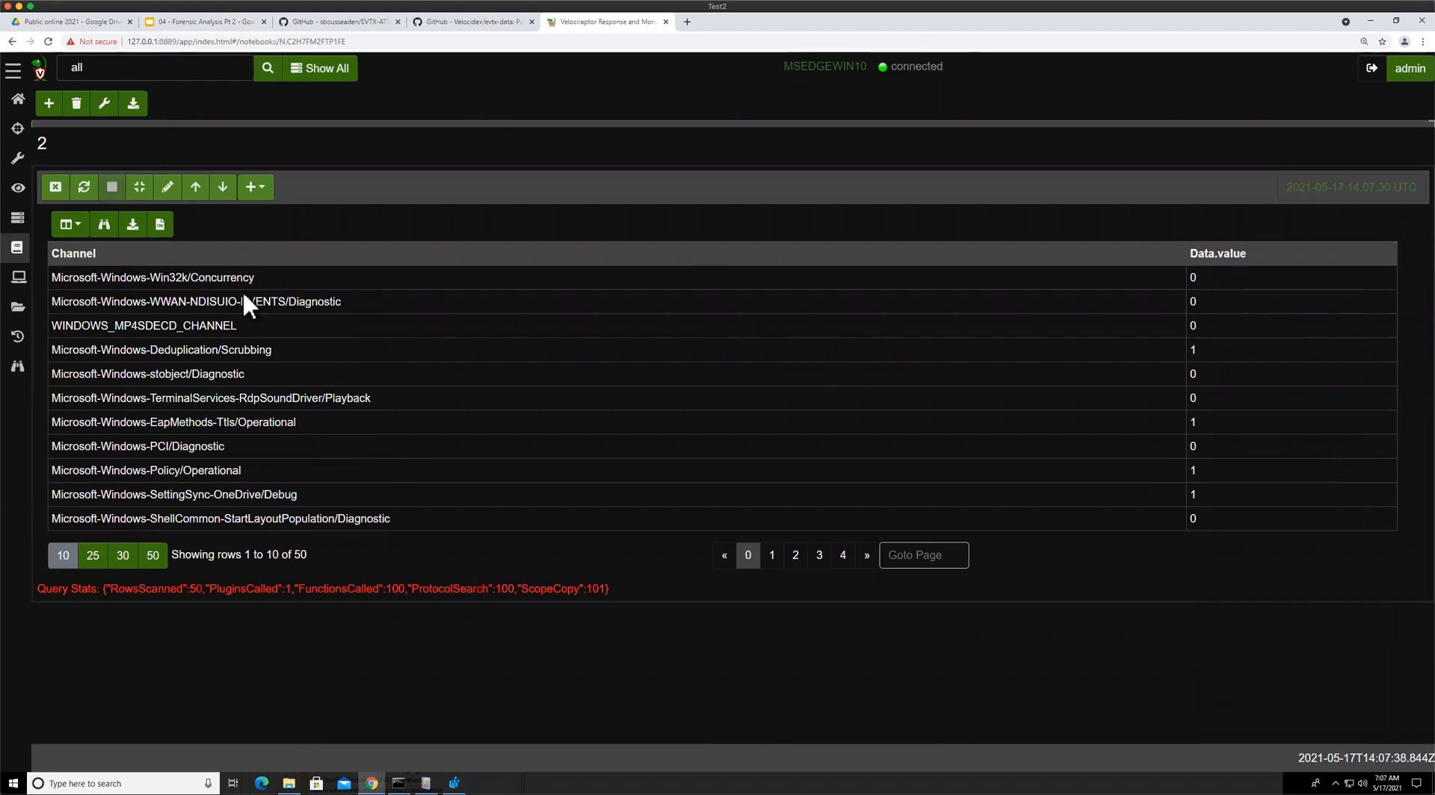
# Review the presentation slides on disabling event logs and the detect-disabled-logs exercise
pyautogui.hotkey('ctrl', '2')
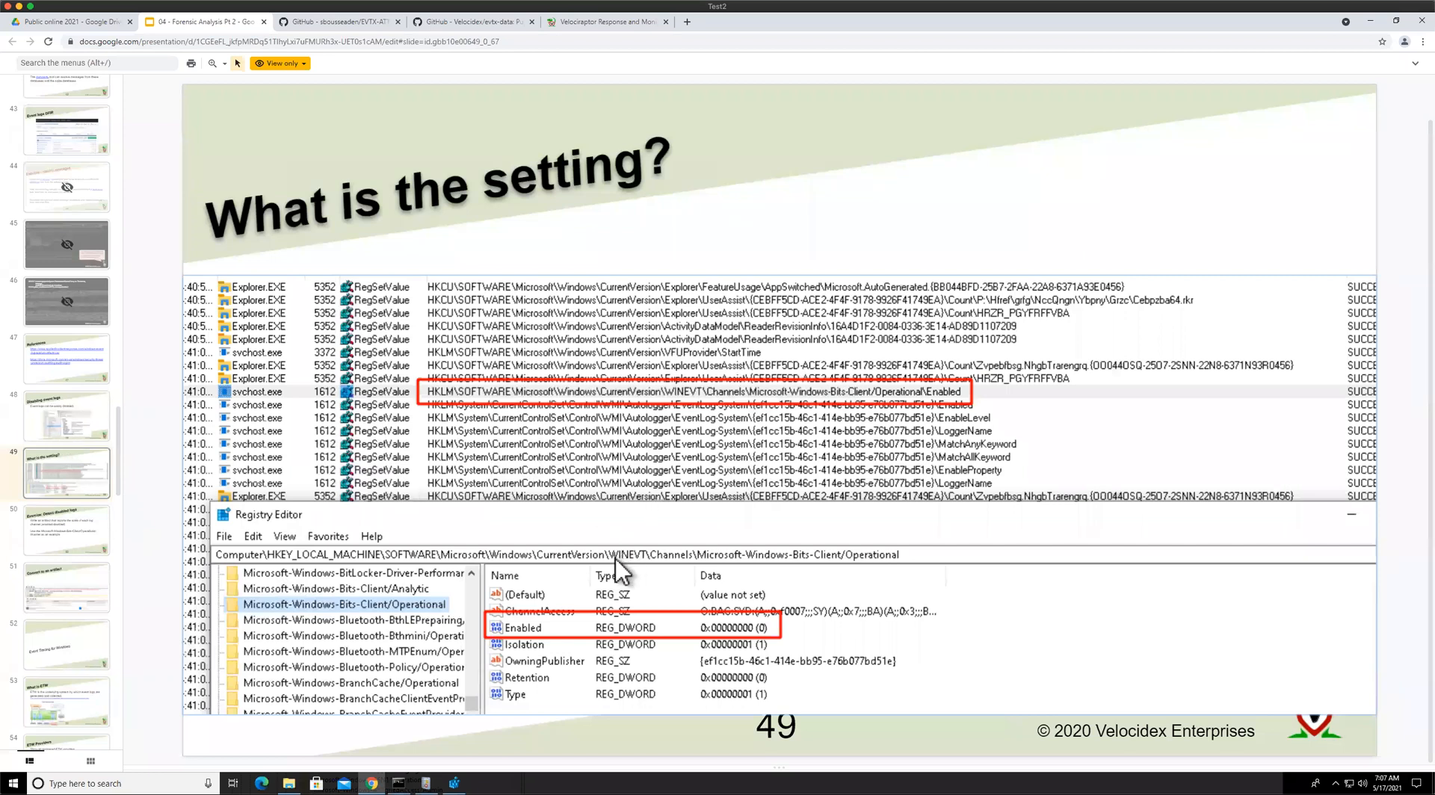
pyautogui.press('Up')
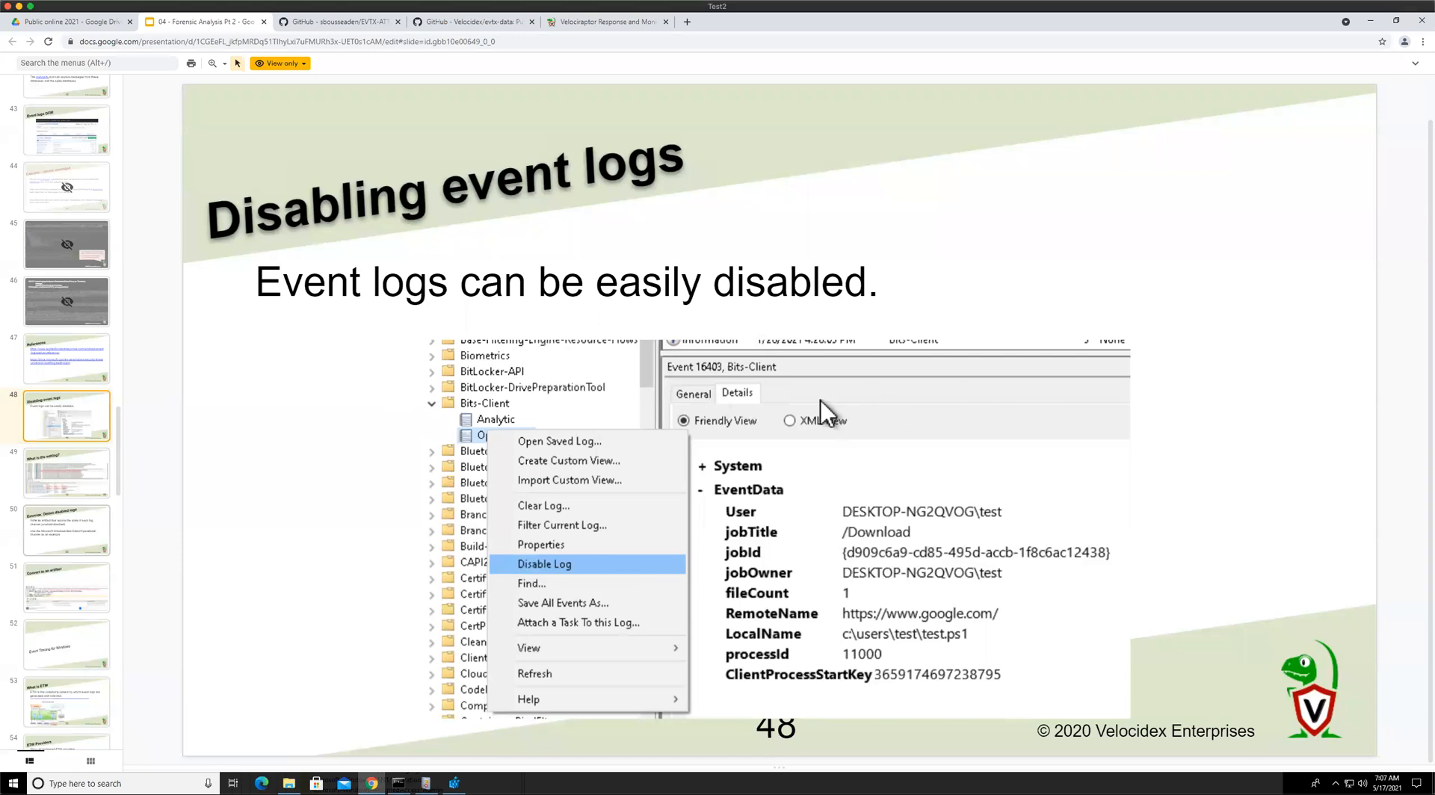
pyautogui.press('Down')
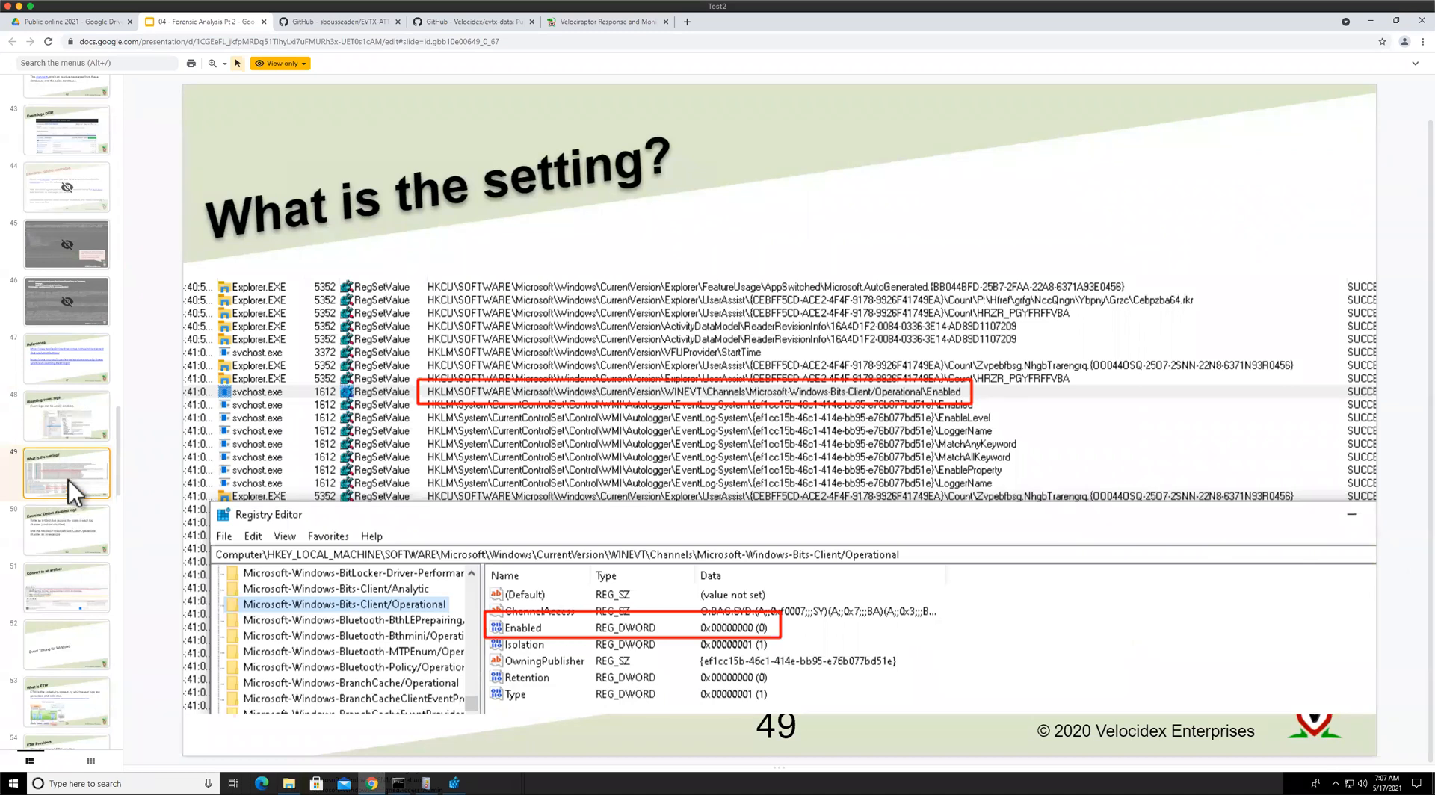
pyautogui.press('Down')
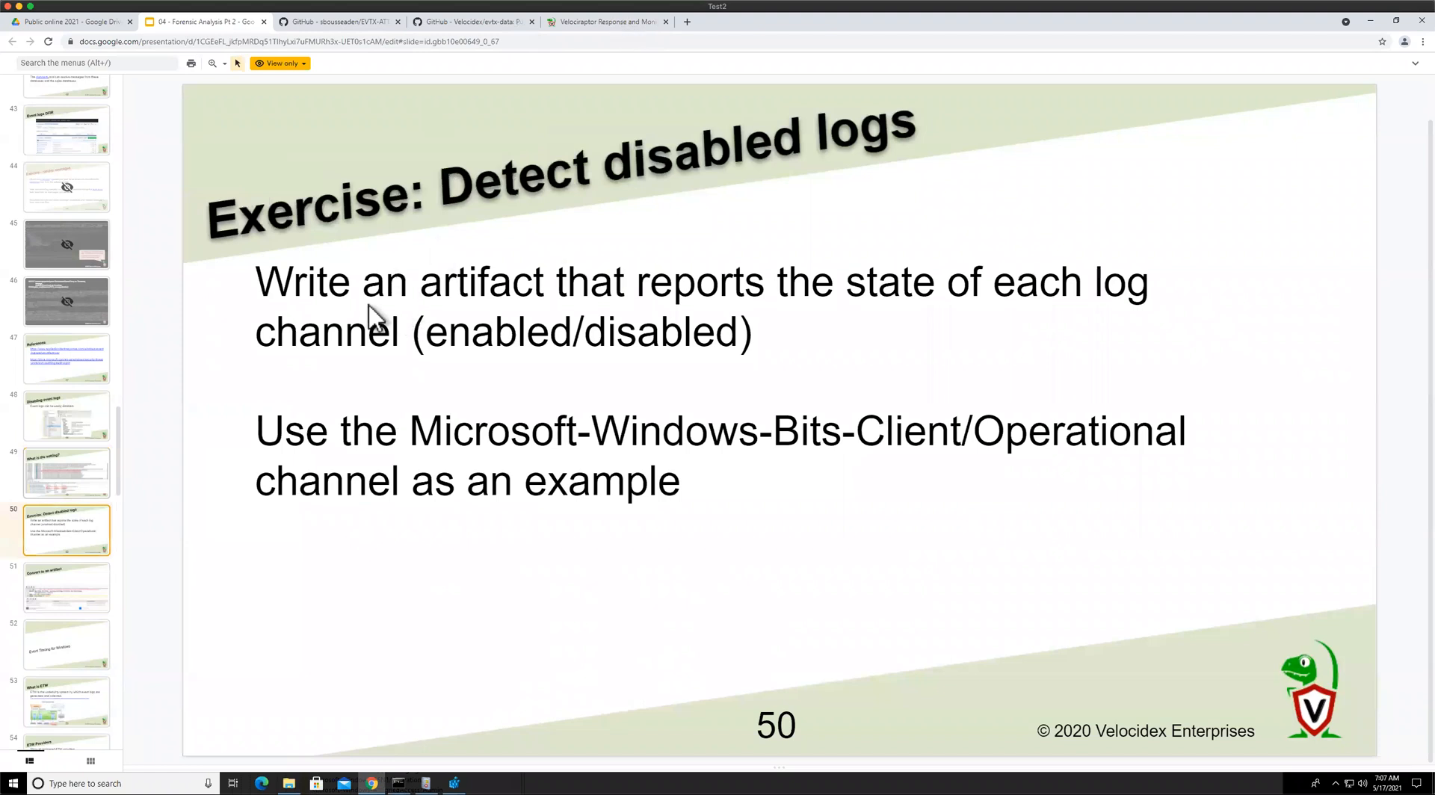
pyautogui.press('Up')
pyautogui.hotkey('ctrl', '5')
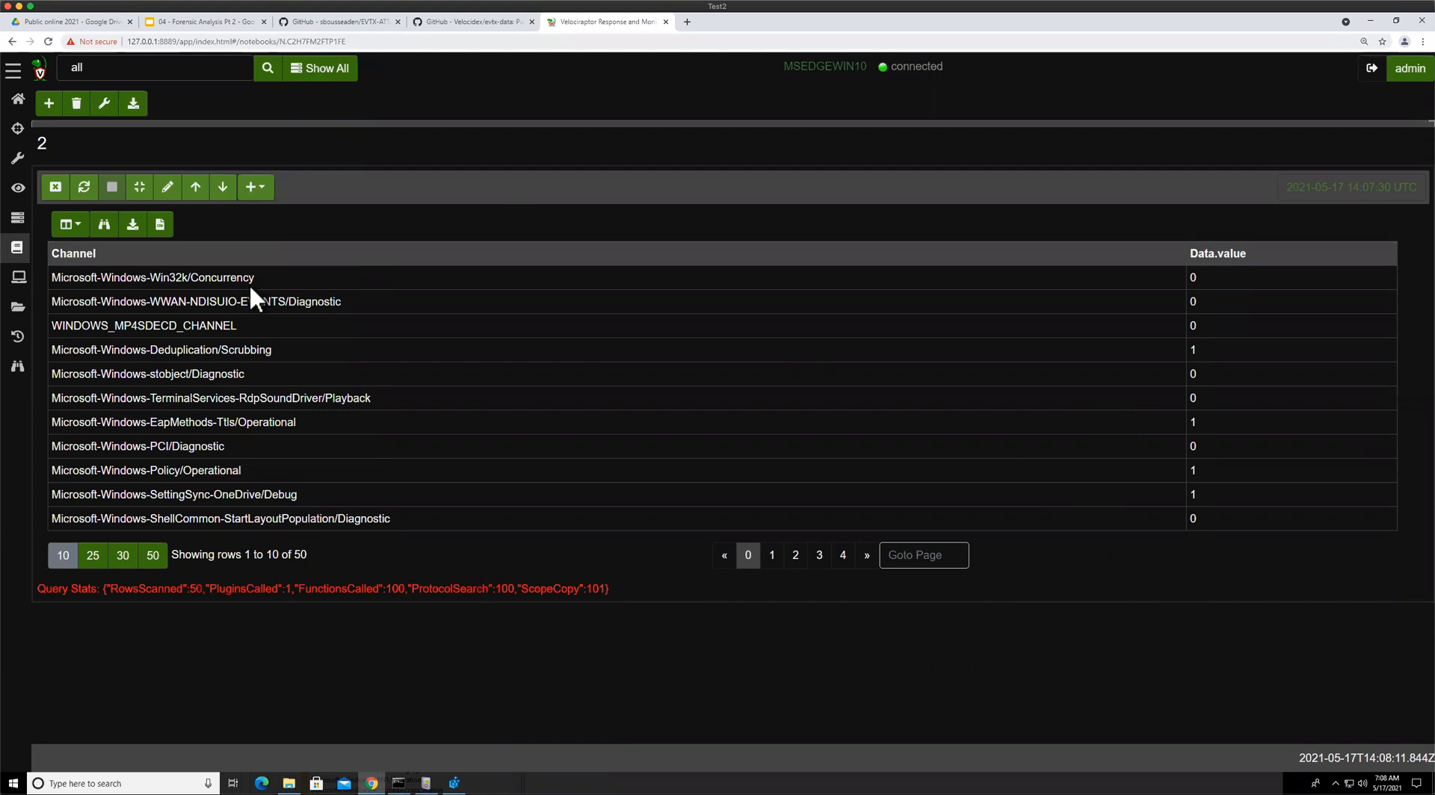
# Rewrite the glob pattern as a double-quoted string with every backslash doubled, and rerun the query
pyautogui.click(167, 187)
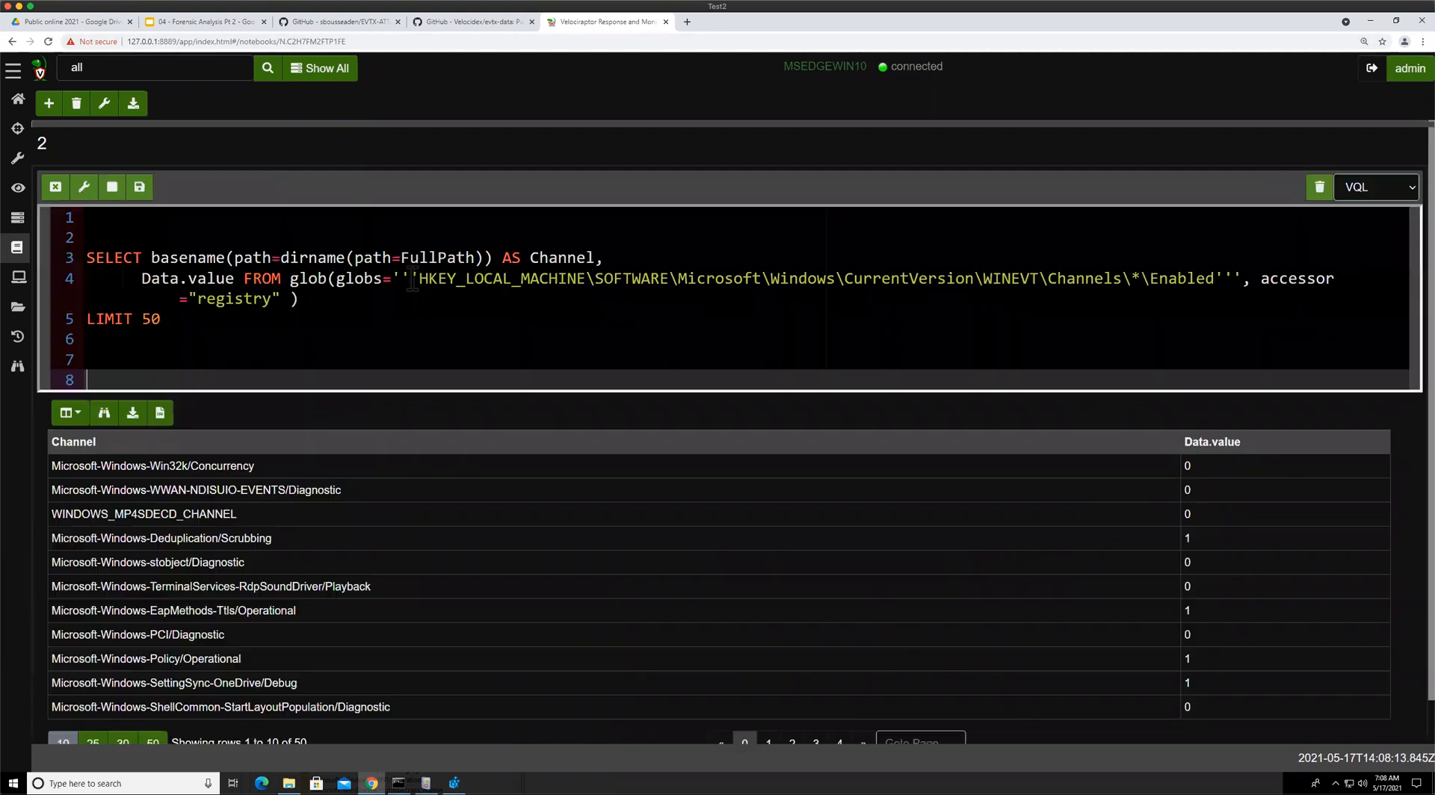
pyautogui.click(413, 281)
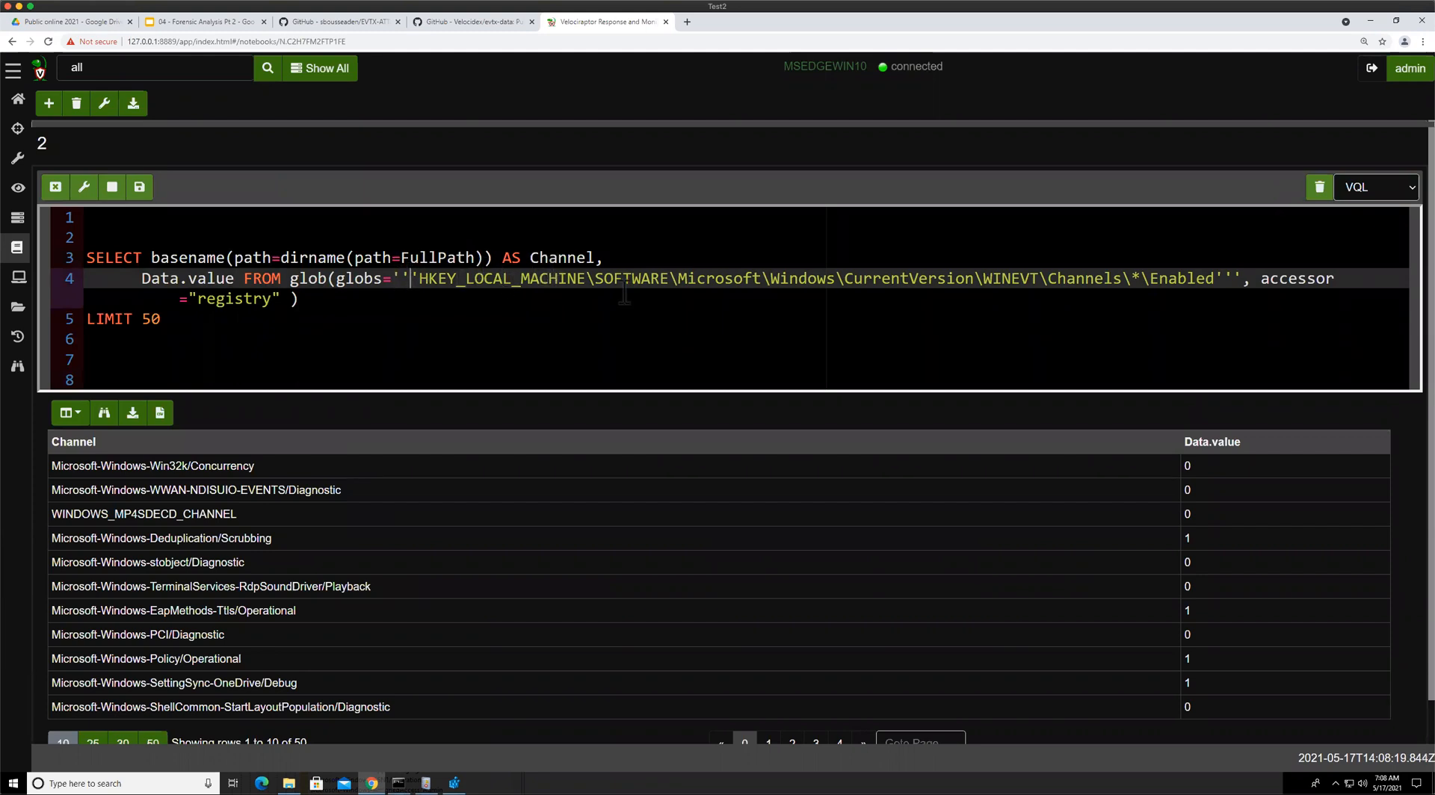
pyautogui.press('Left')
pyautogui.press('Left')
pyautogui.write('"')
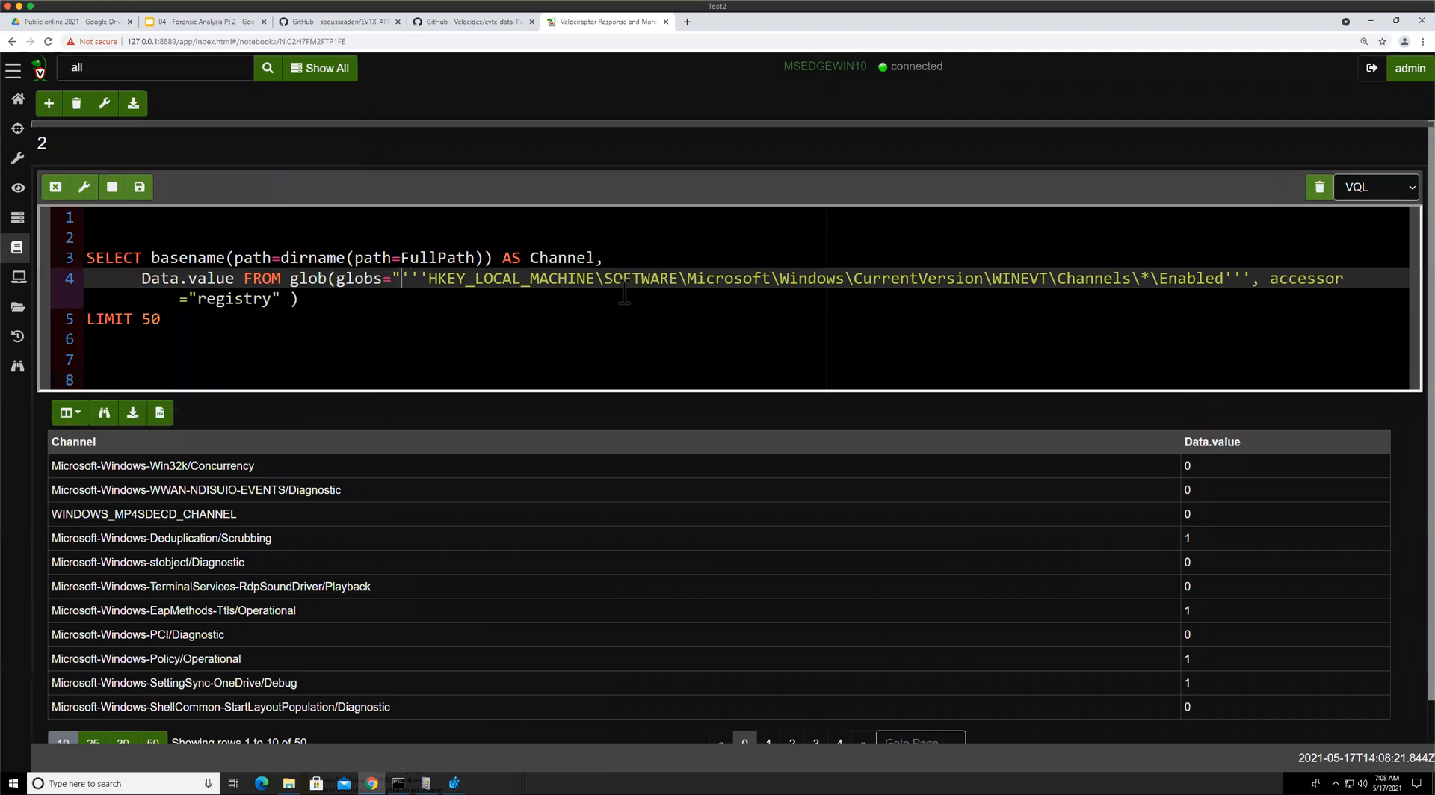
pyautogui.press('Delete')
pyautogui.press('Delete')
pyautogui.press('Delete')
pyautogui.click(577, 283)
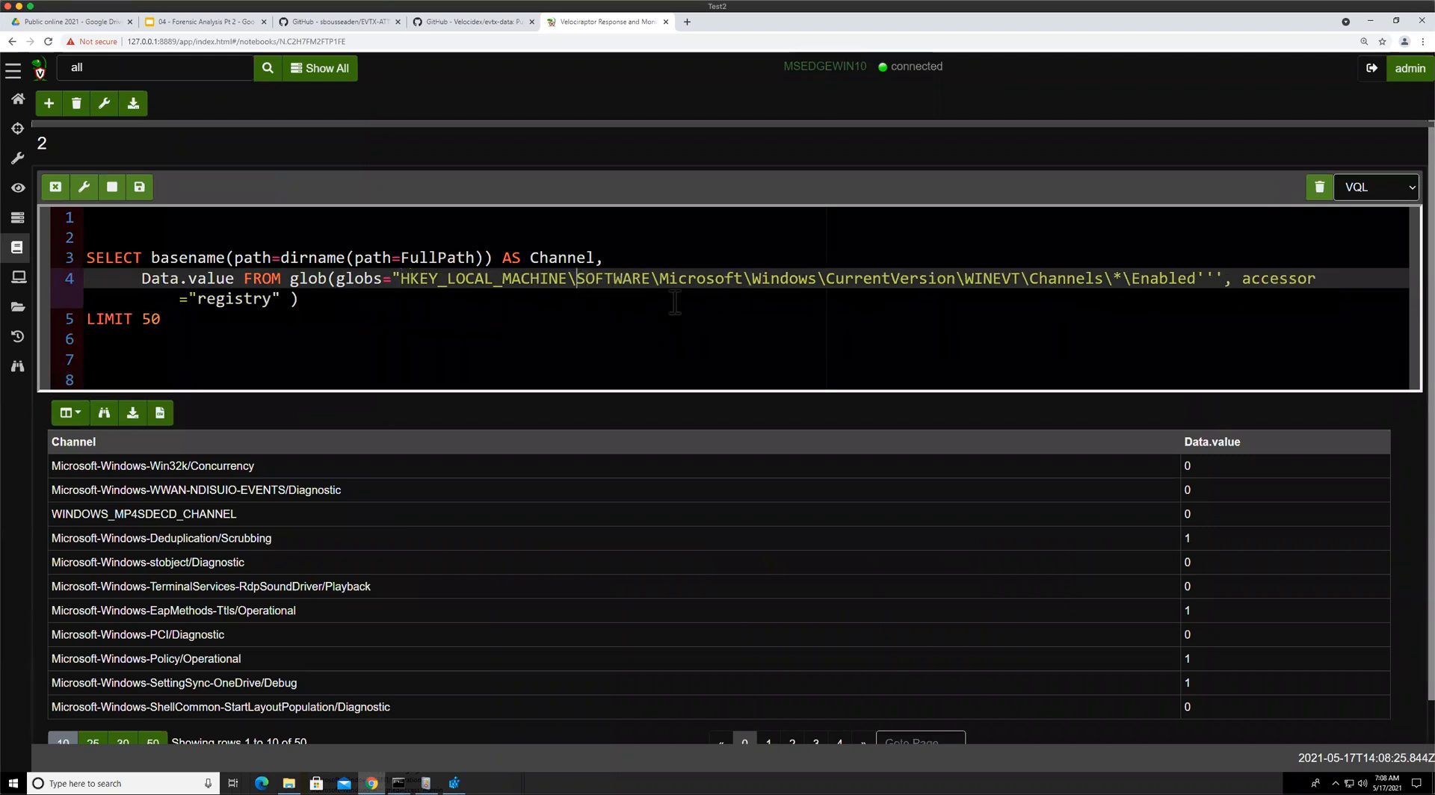
pyautogui.write('\\\\')
pyautogui.click(762, 278)
pyautogui.write('\\')
pyautogui.click(855, 278)
pyautogui.write('\\')
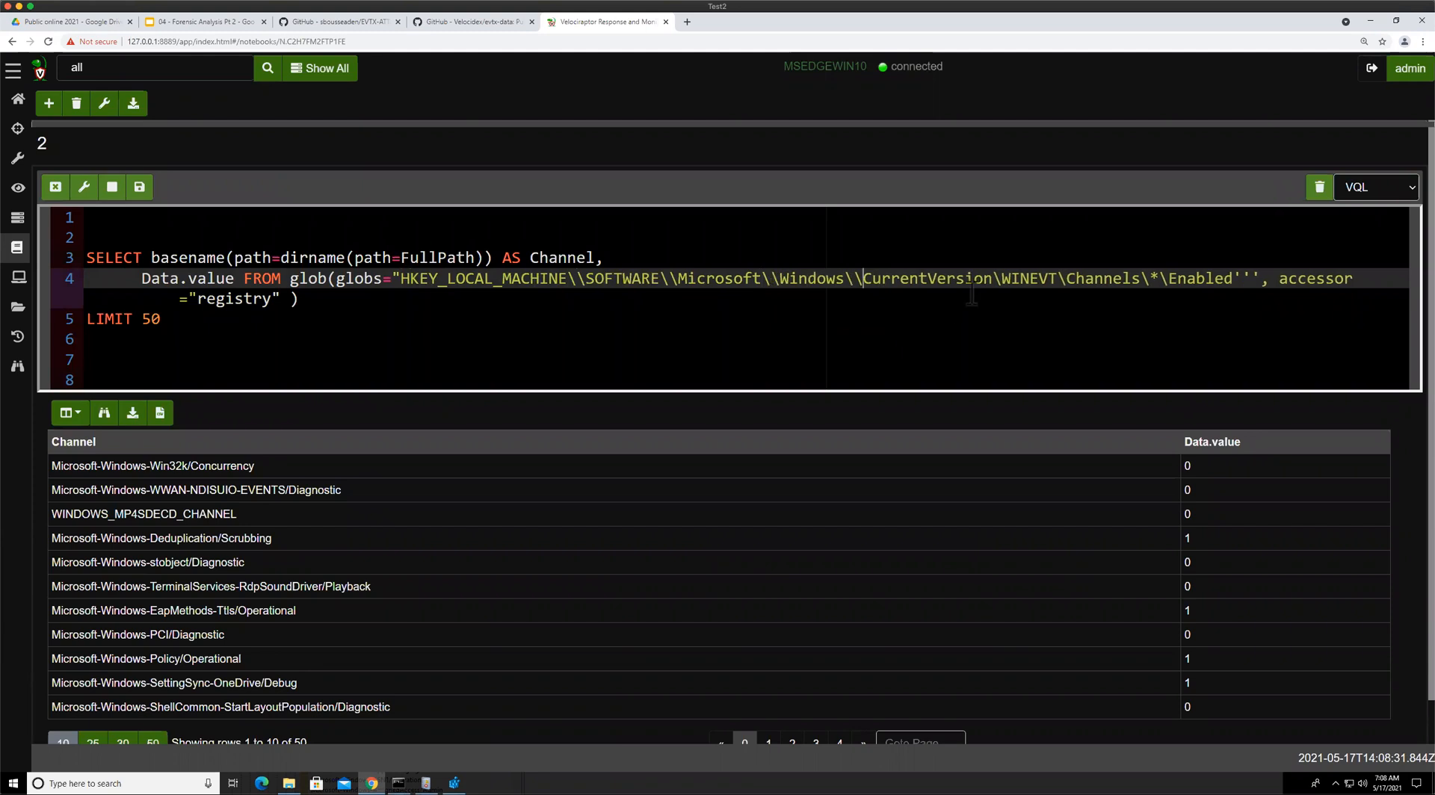
pyautogui.click(992, 278)
pyautogui.write('\\')
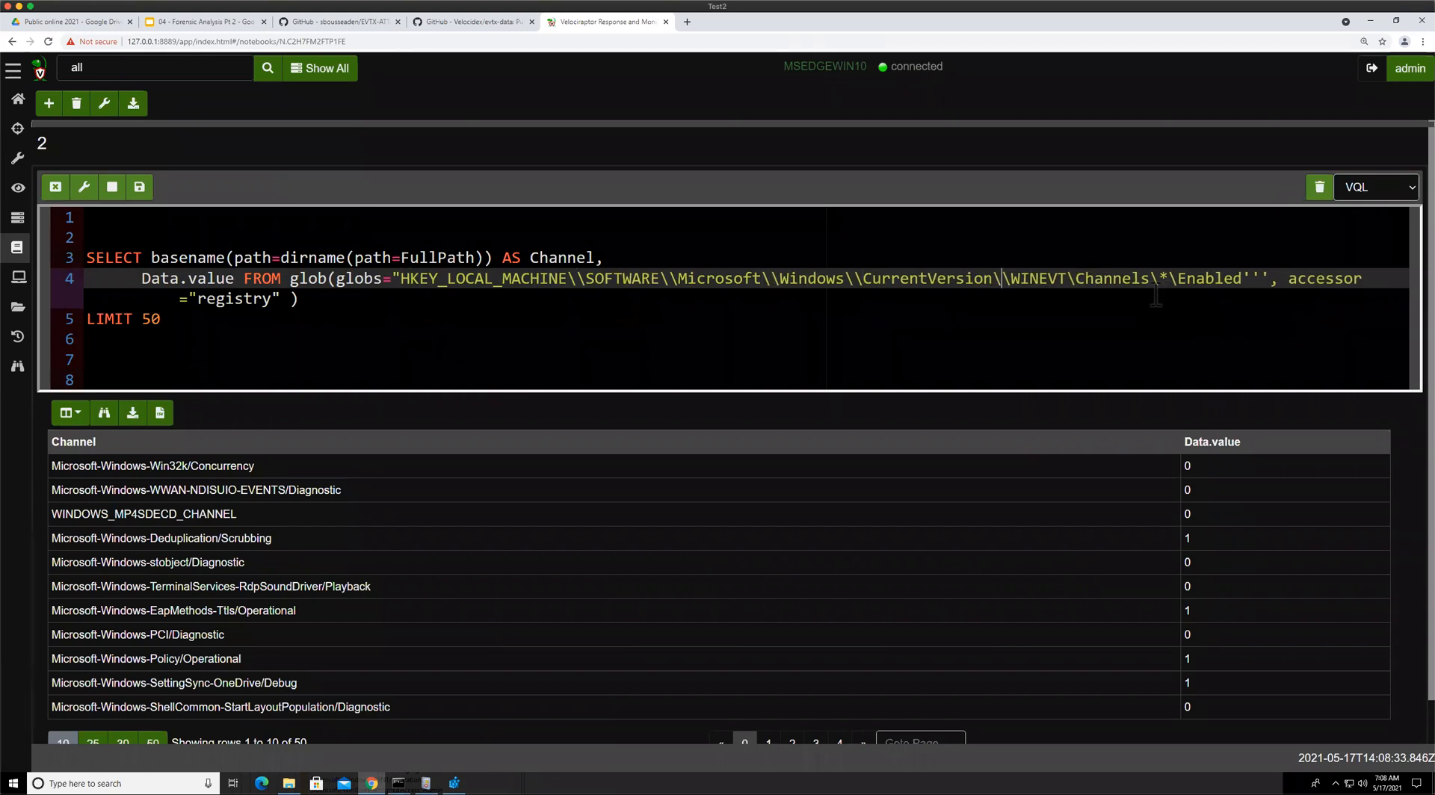
pyautogui.click(1067, 278)
pyautogui.write('\\')
pyautogui.click(1169, 275)
pyautogui.write('\\')
pyautogui.click(1203, 278)
pyautogui.write('\\')
pyautogui.press('BackSpace')
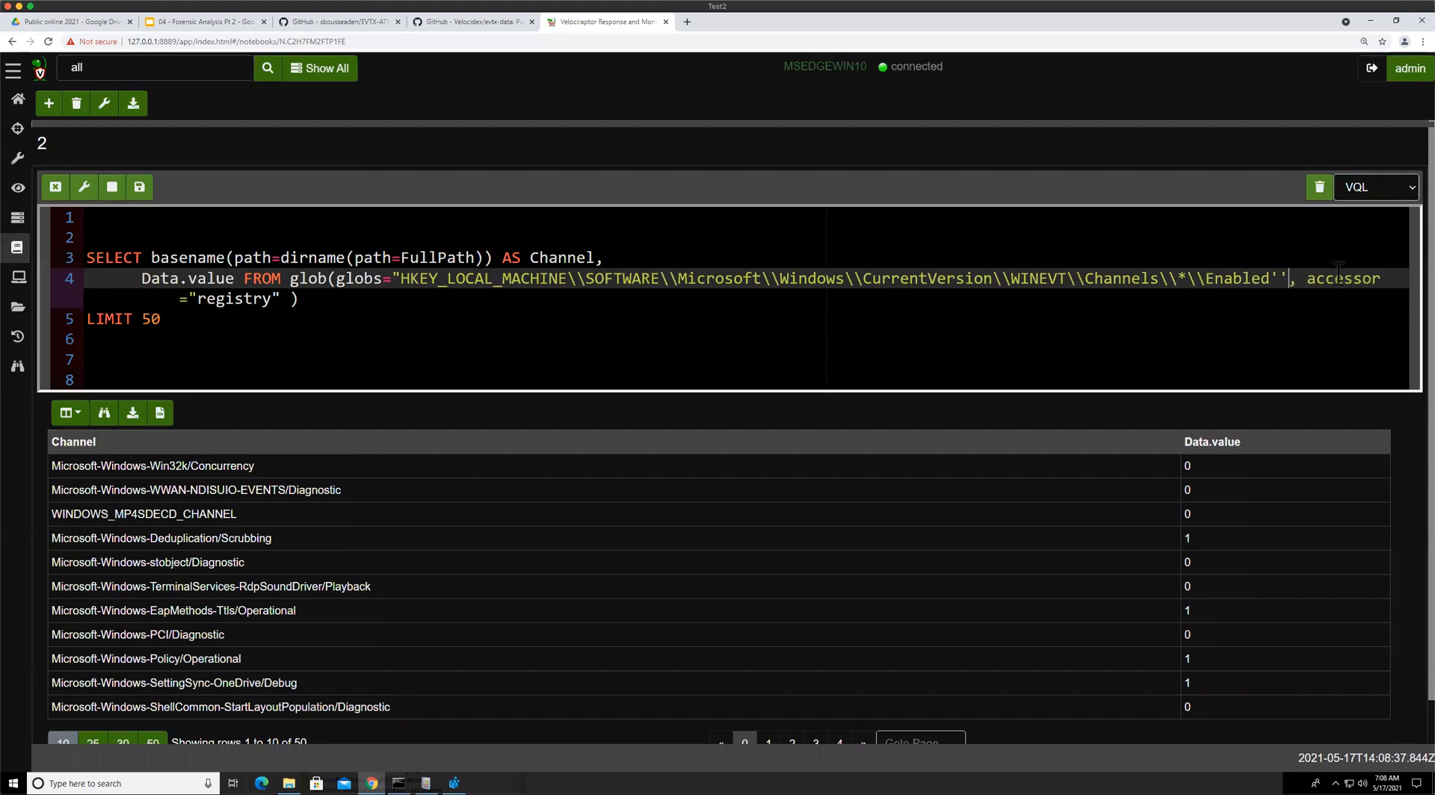
pyautogui.press('BackSpace')
pyautogui.press('BackSpace')
pyautogui.write('"')
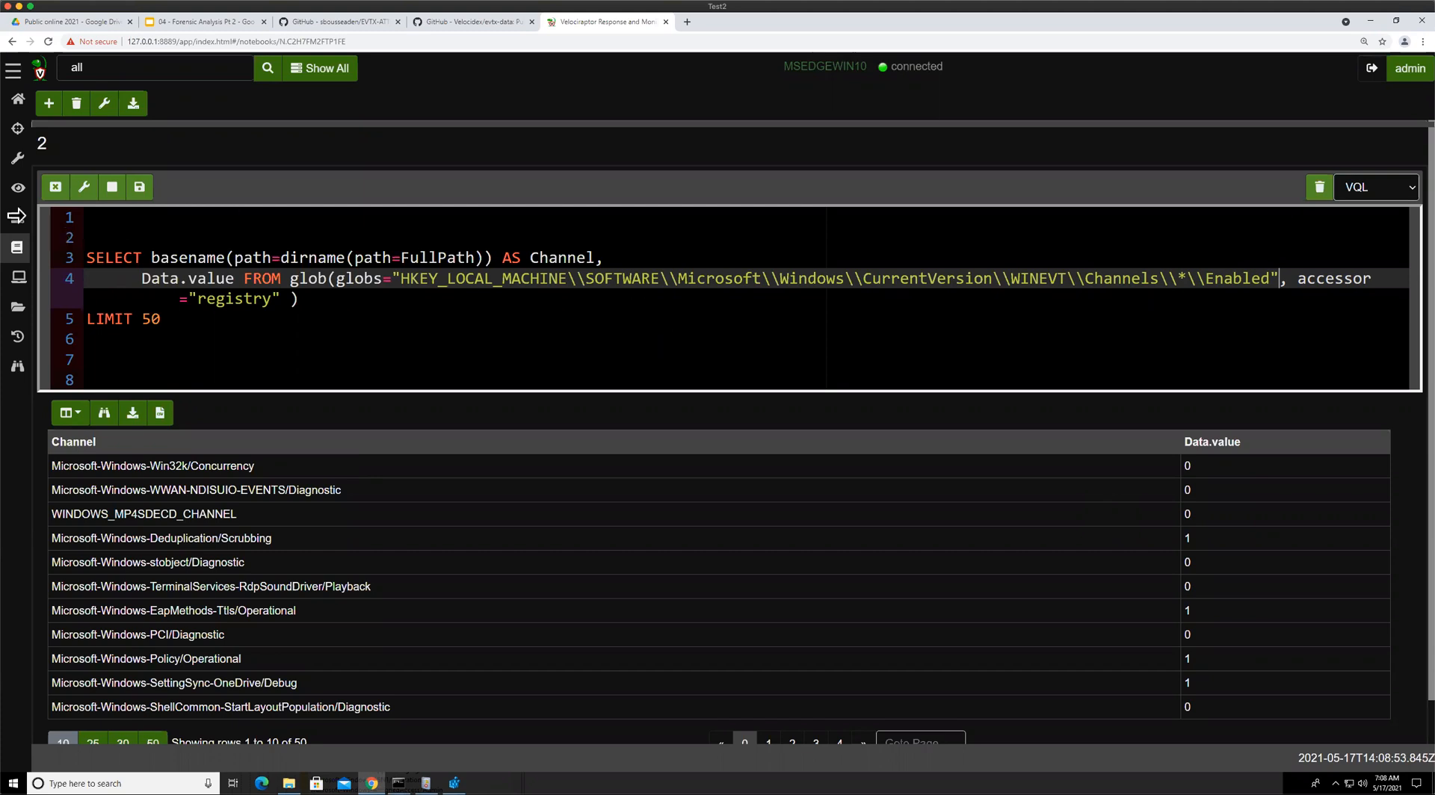
pyautogui.click(140, 188)
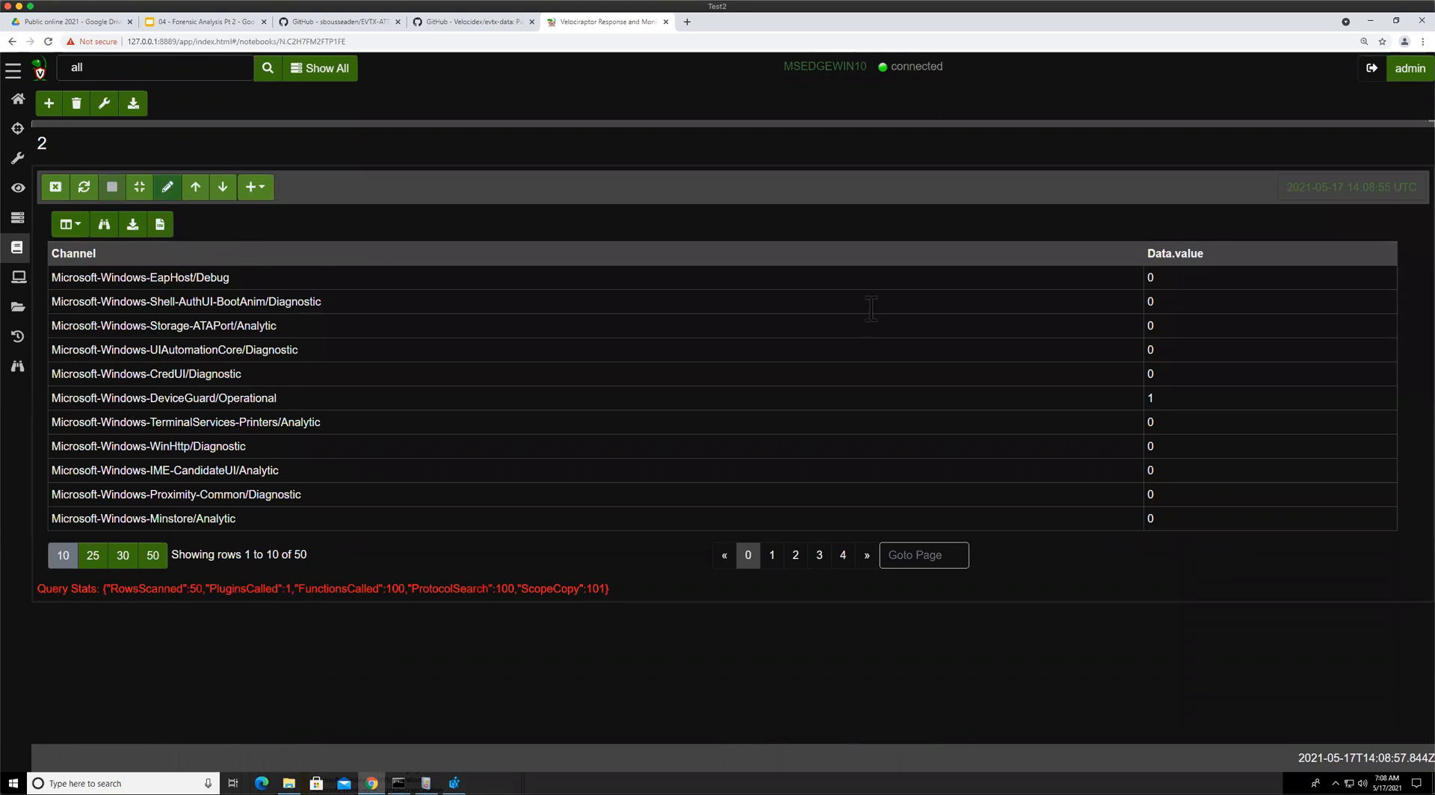
pyautogui.click(168, 187)
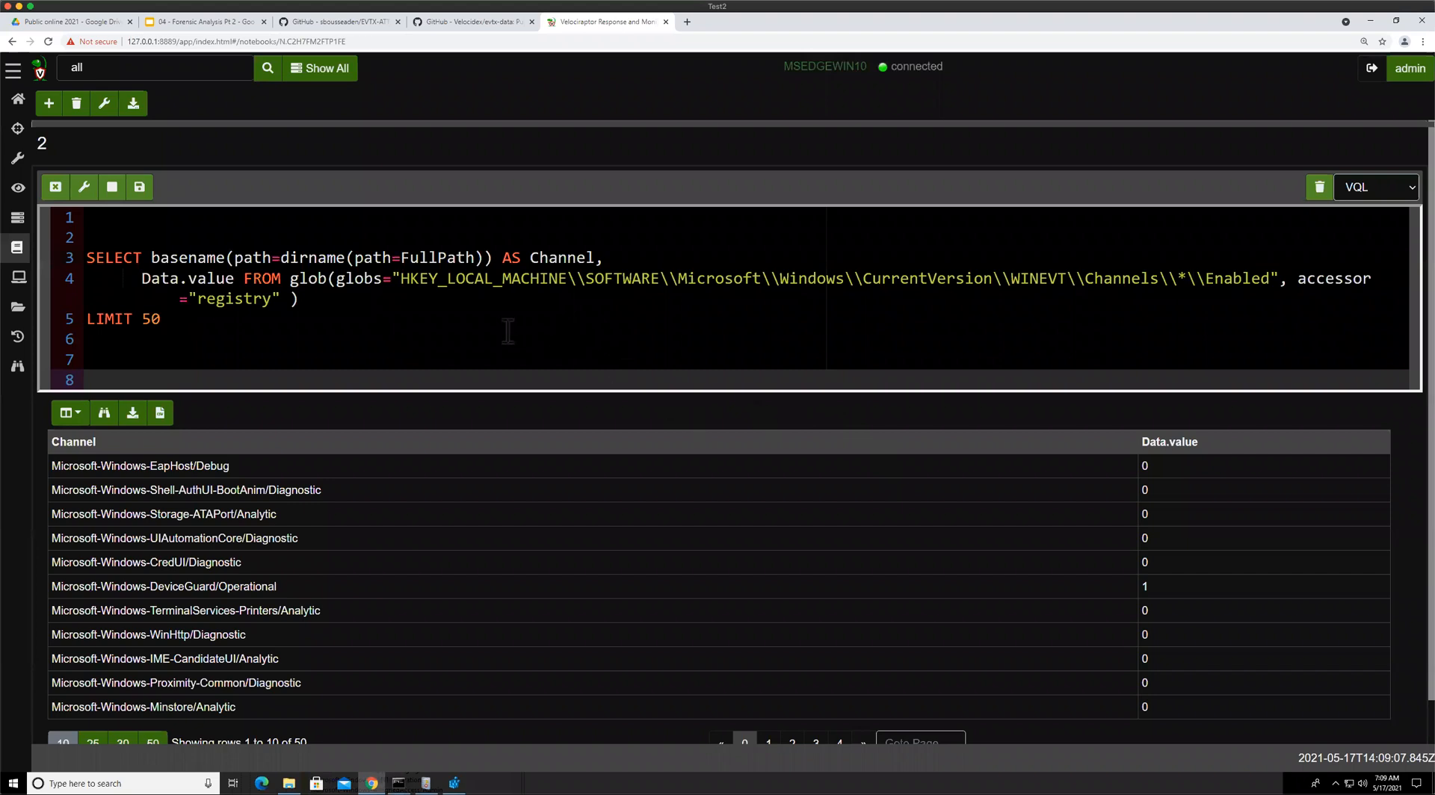
pyautogui.scroll(-1, 764, 357)
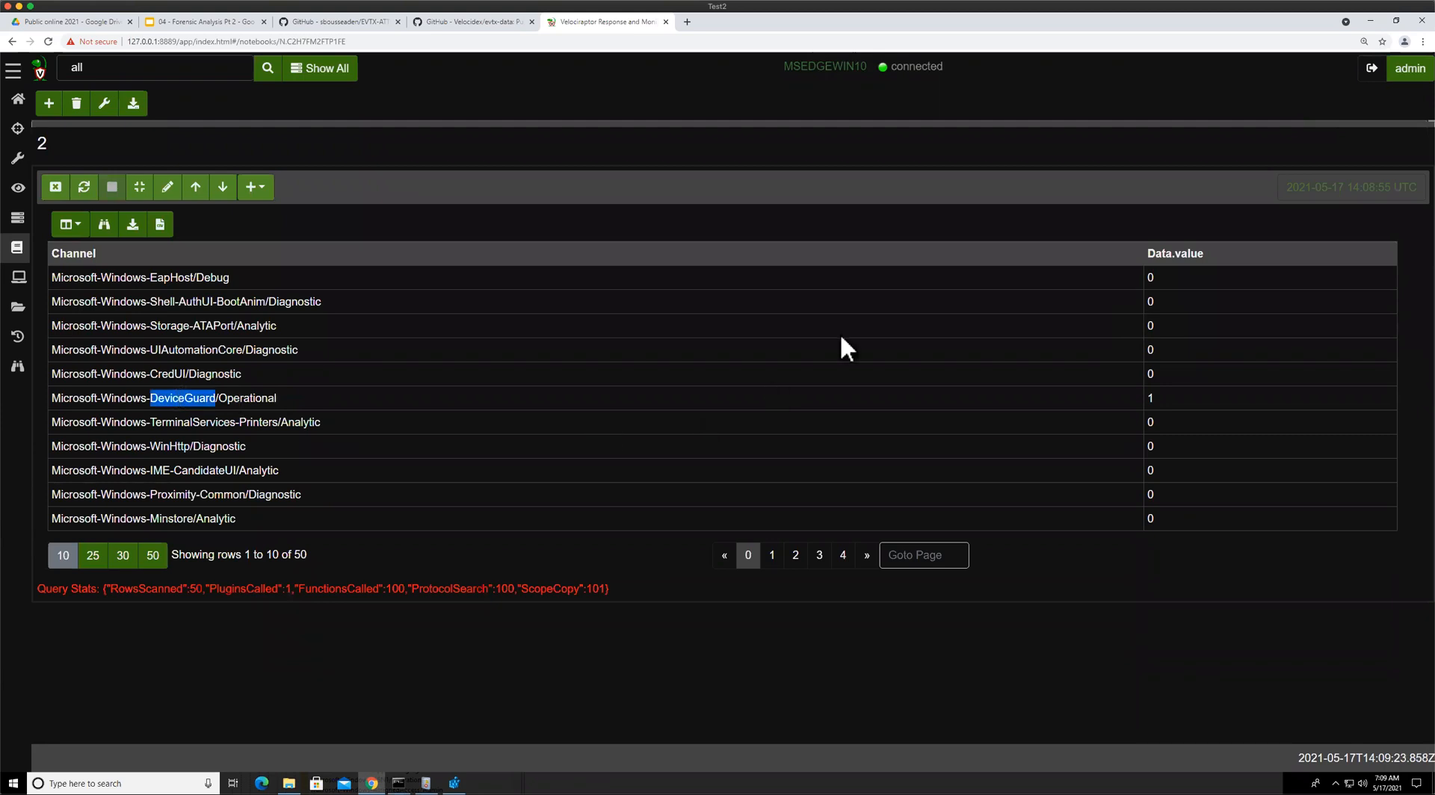
pyautogui.click(1096, 374)
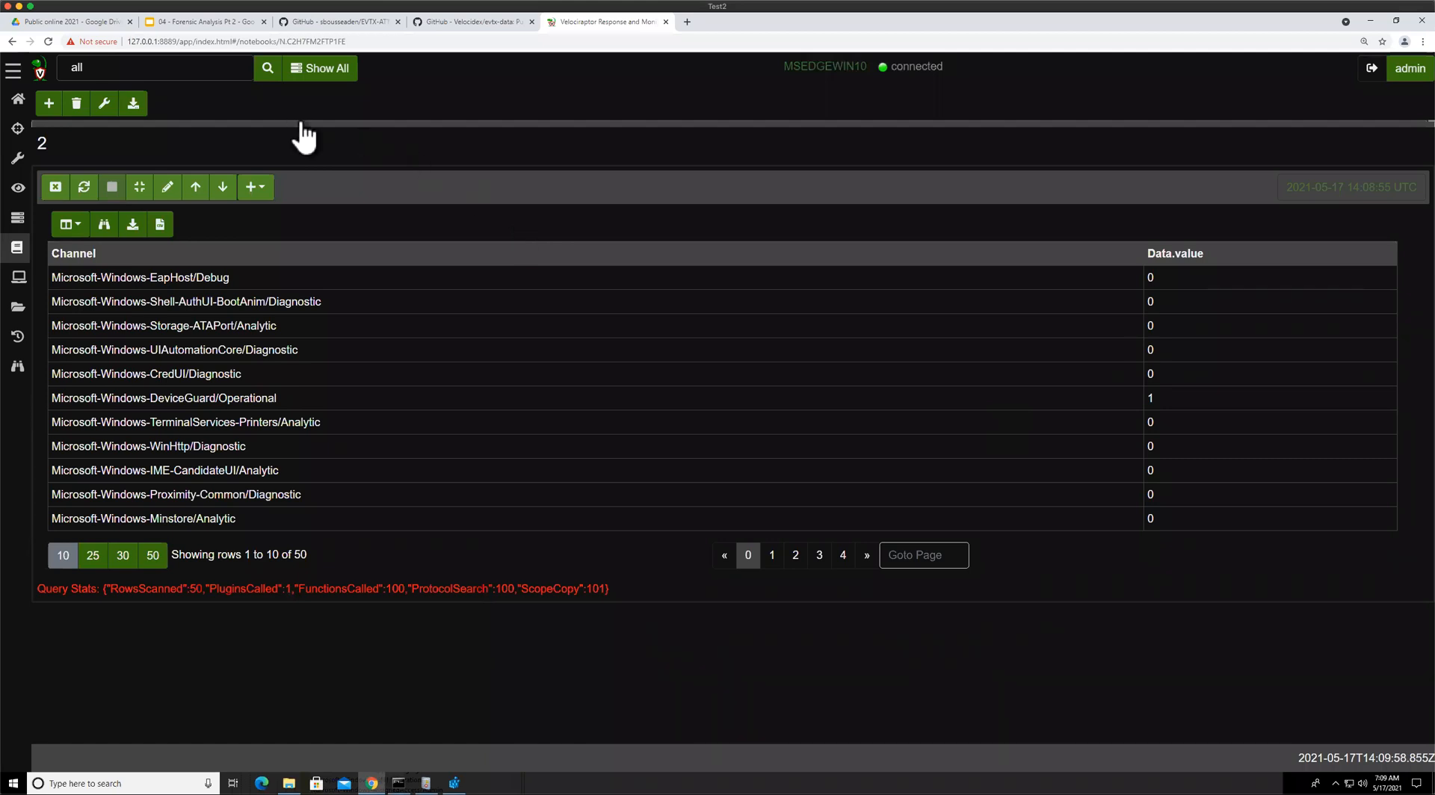
# Start a new hunt with the description "disabled logs"
pyautogui.click(17, 128)
pyautogui.click(59, 103)
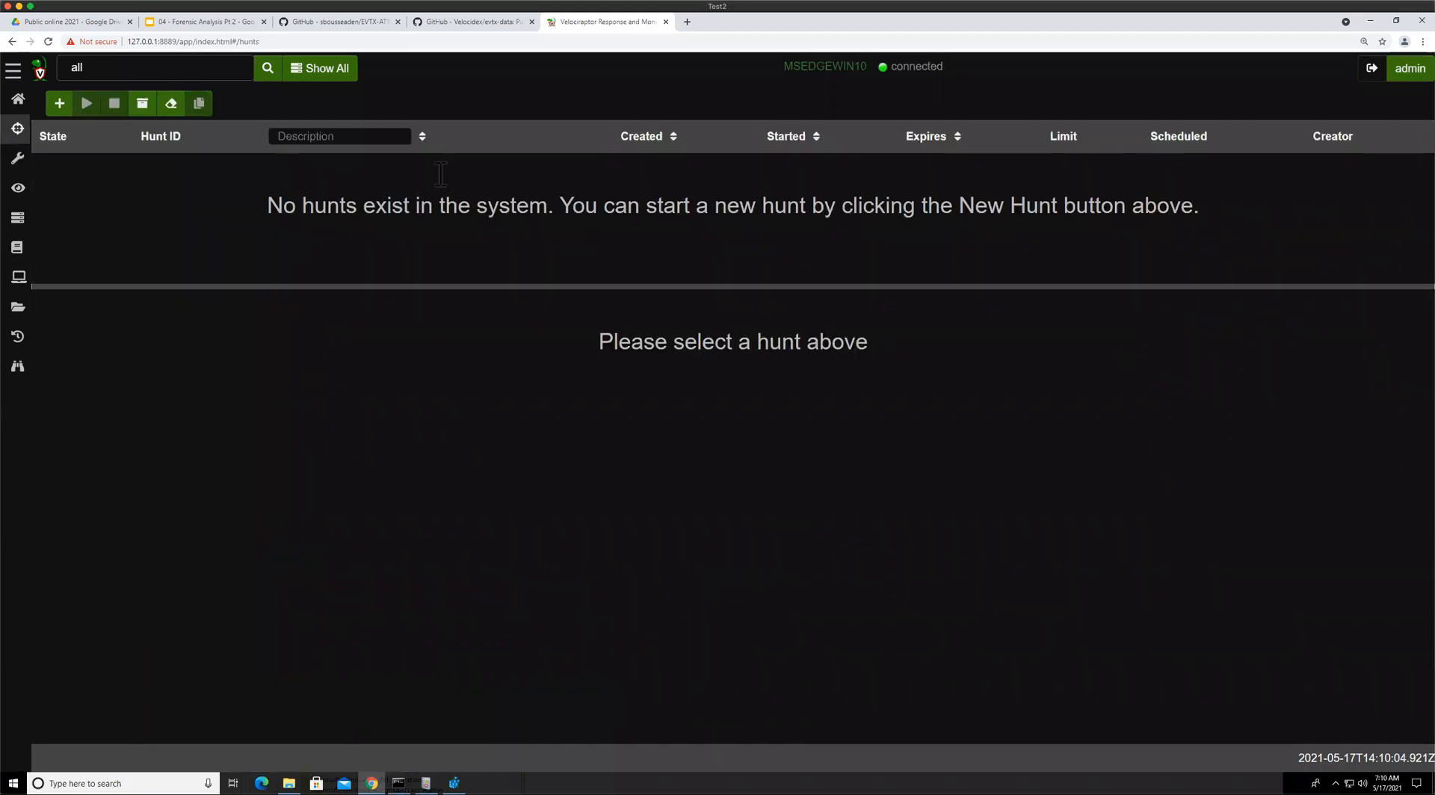
pyautogui.click(530, 172)
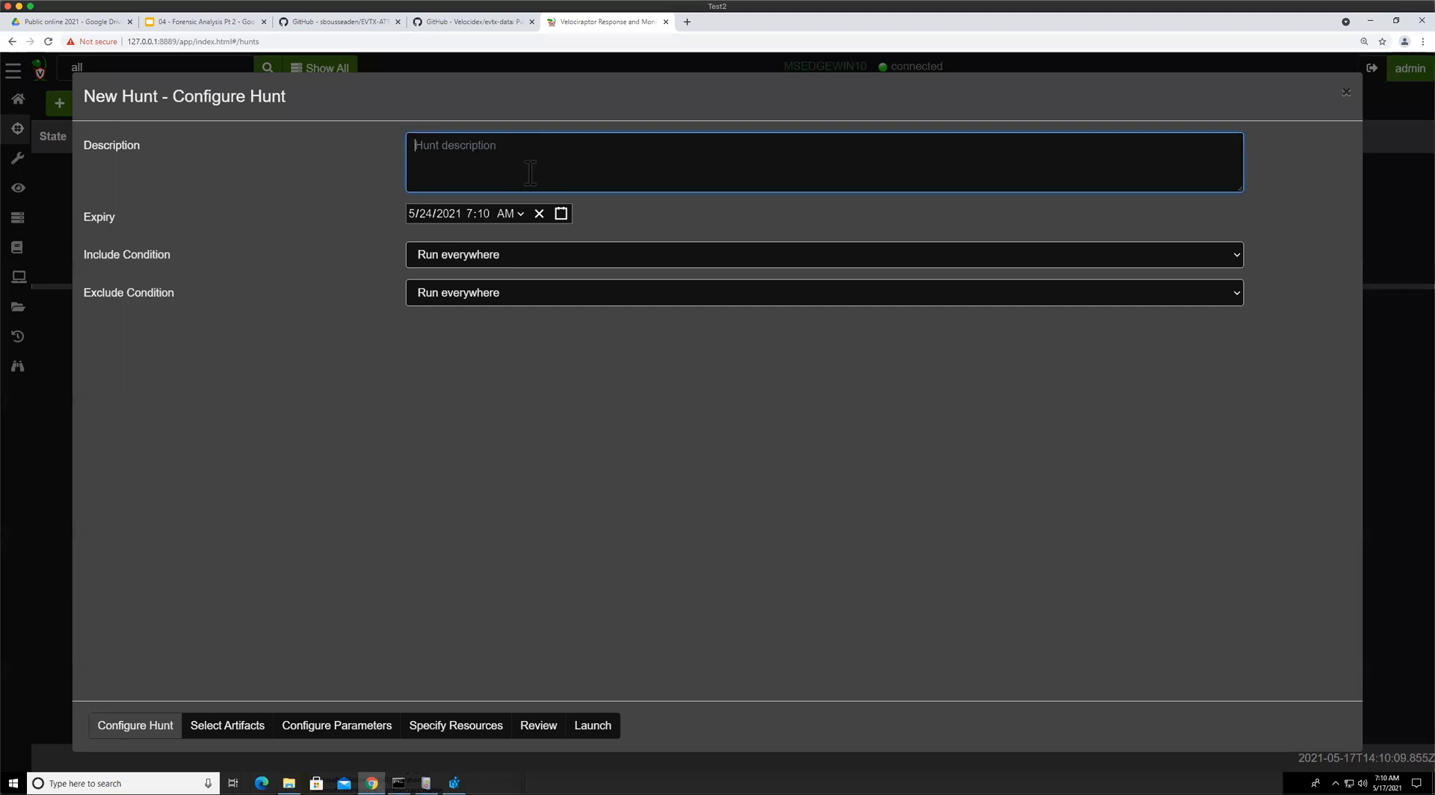
pyautogui.write('disablewd')
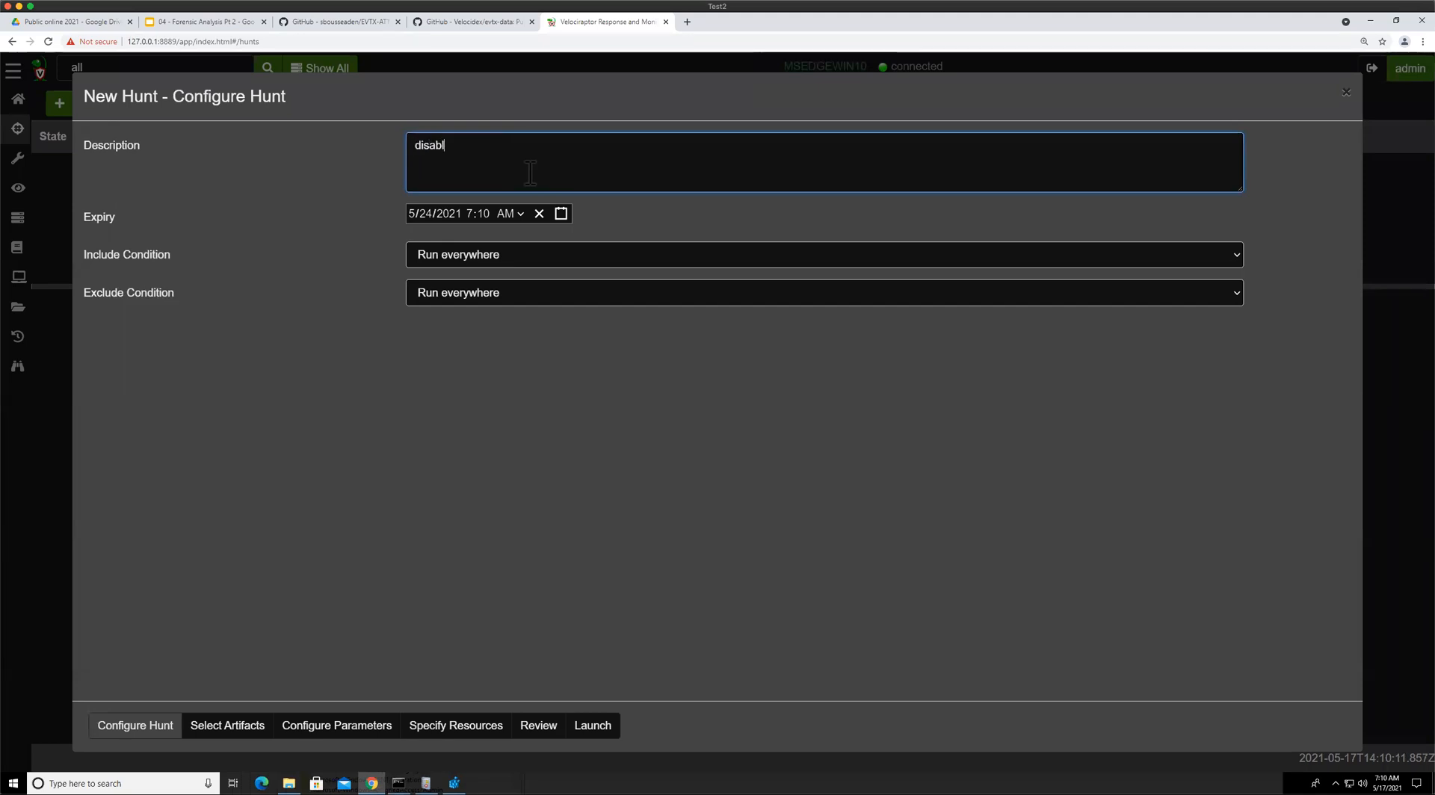
pyautogui.press('BackSpace')
pyautogui.press('BackSpace')
pyautogui.write('d logs')
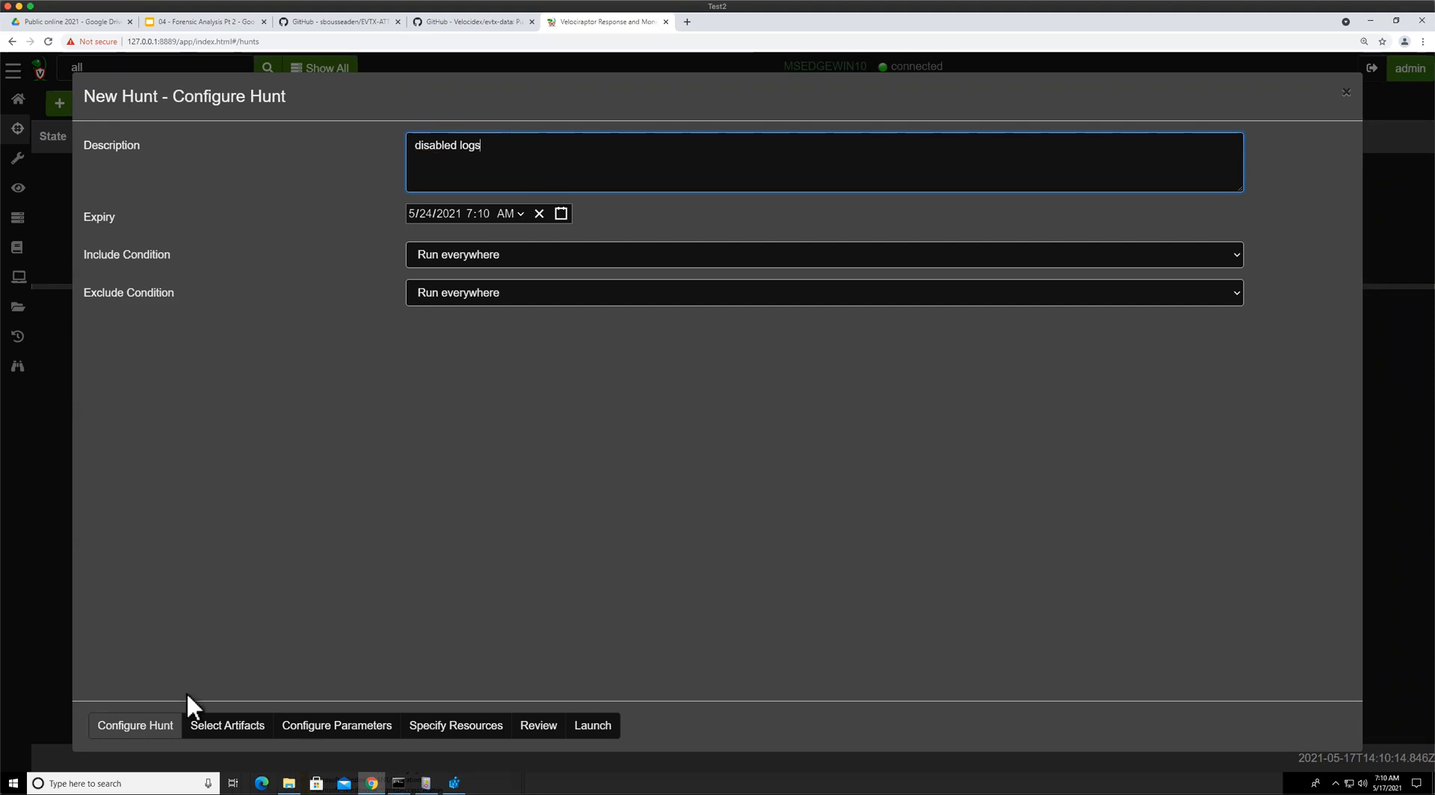
# Search the hunt's artifacts for logs and select Windows.EventLogs.Modifications
pyautogui.click(232, 719)
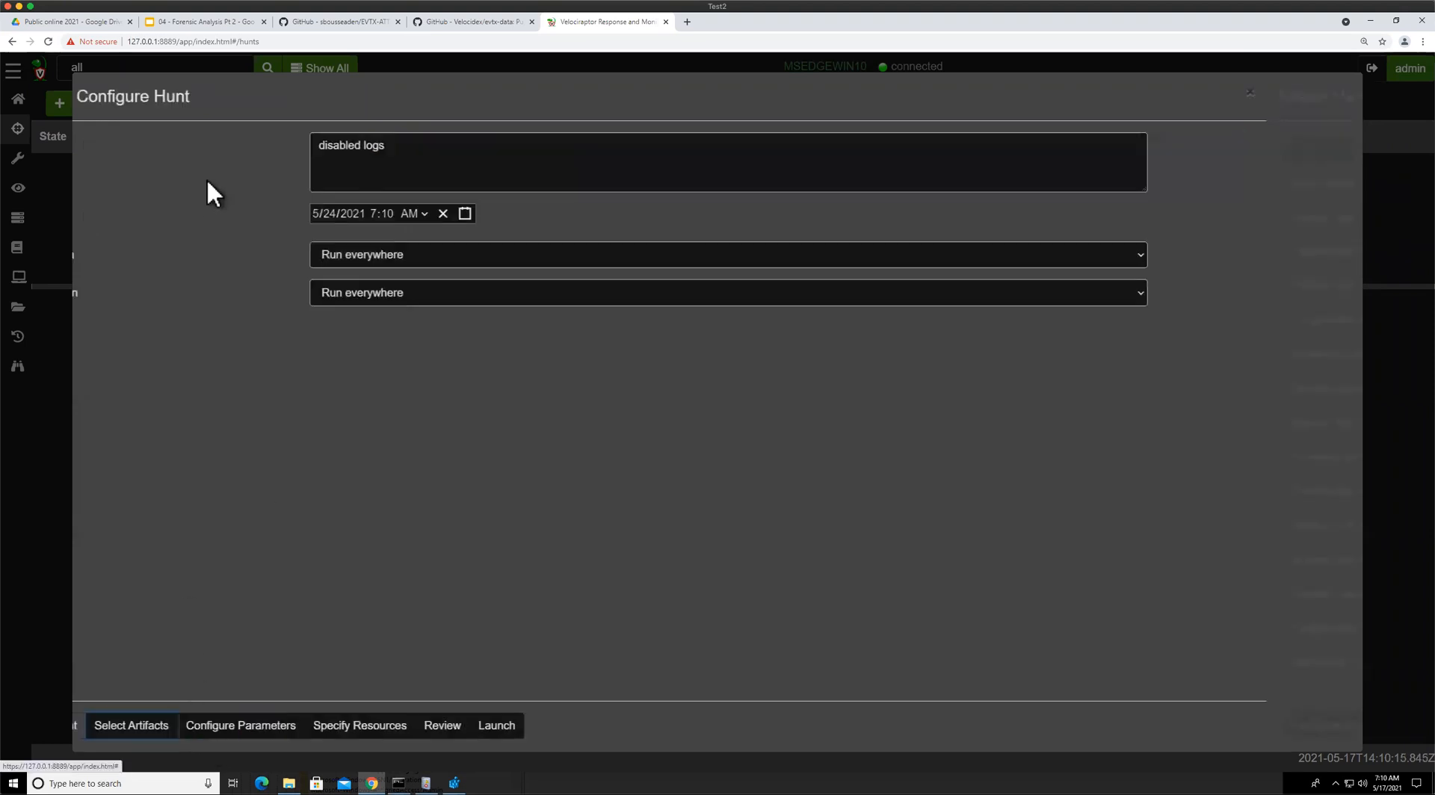
pyautogui.write('logs')
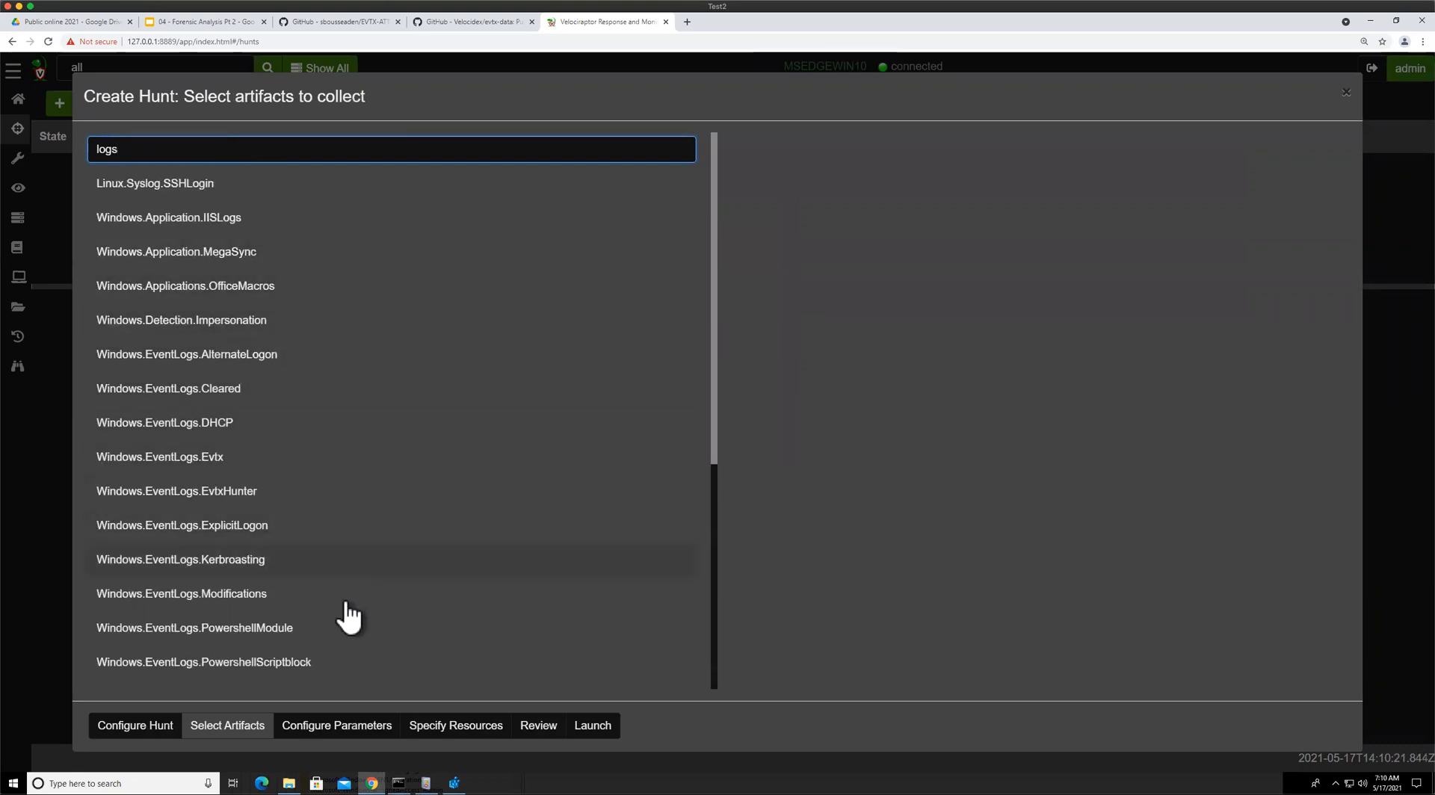
pyautogui.click(196, 597)
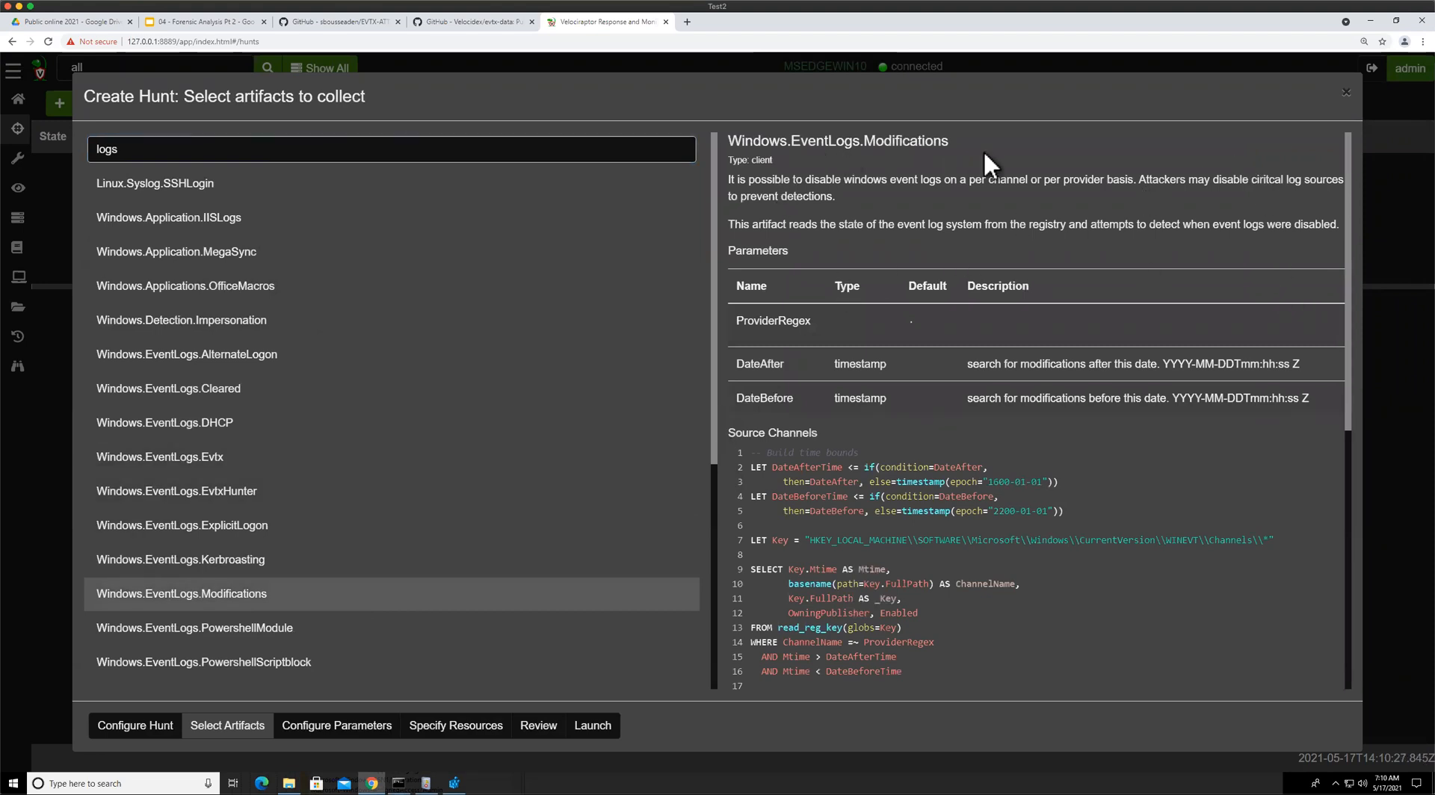
# Examine the Windows.EventLogs.Modifications artifact's Source Channels and Source Providers queries
pyautogui.scroll(-4, 861, 329)
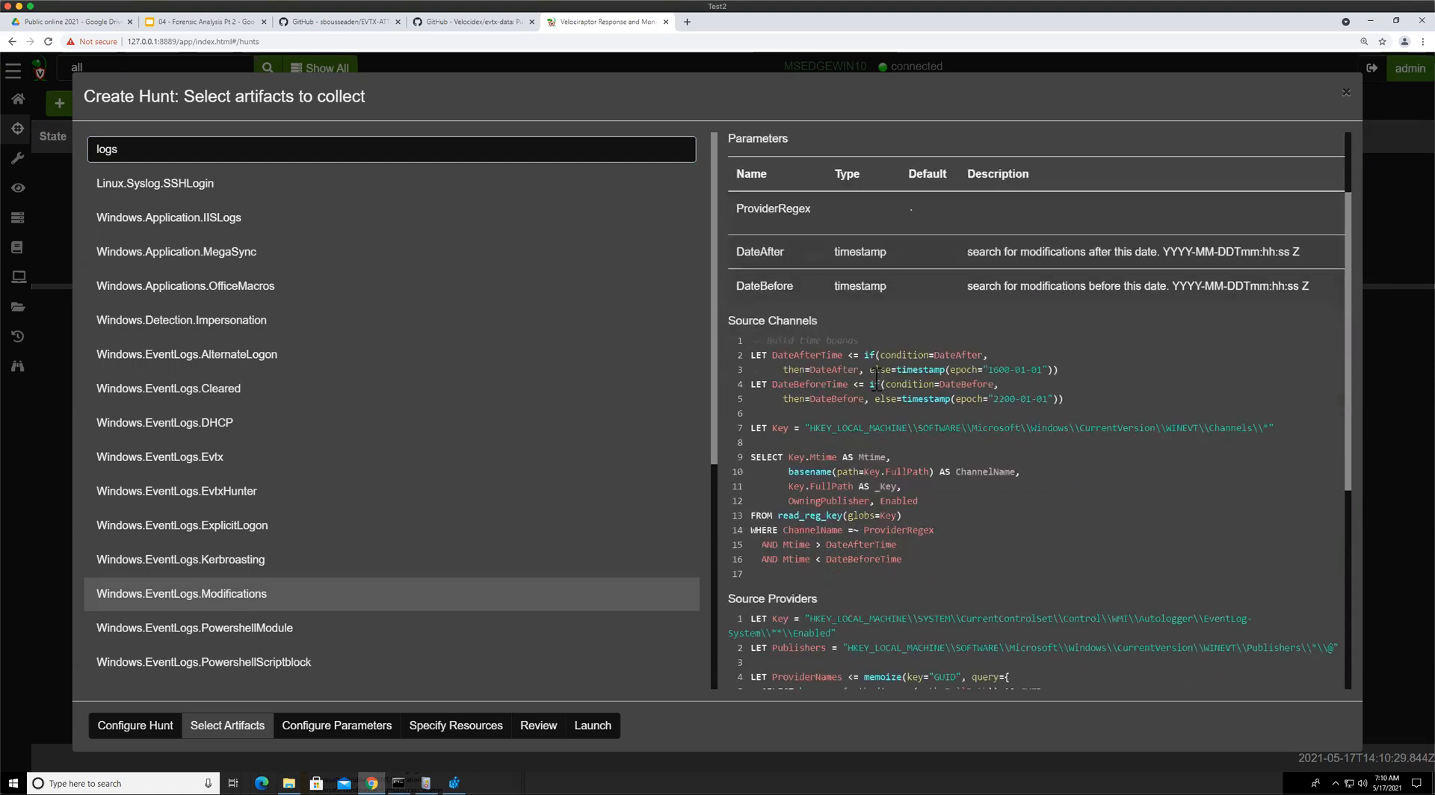
pyautogui.scroll(2, 885, 375)
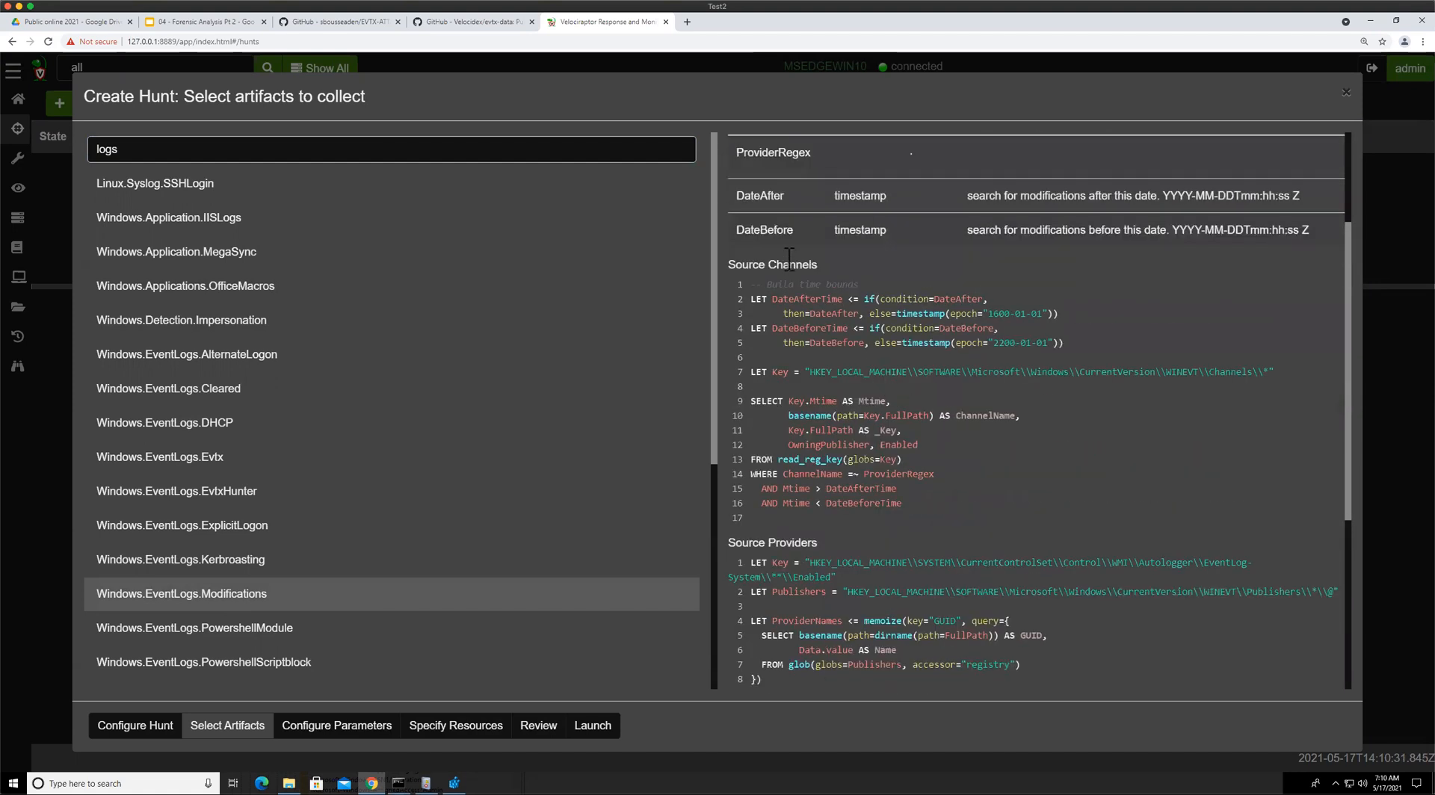
pyautogui.moveTo(780, 264); pyautogui.dragTo(971, 500)
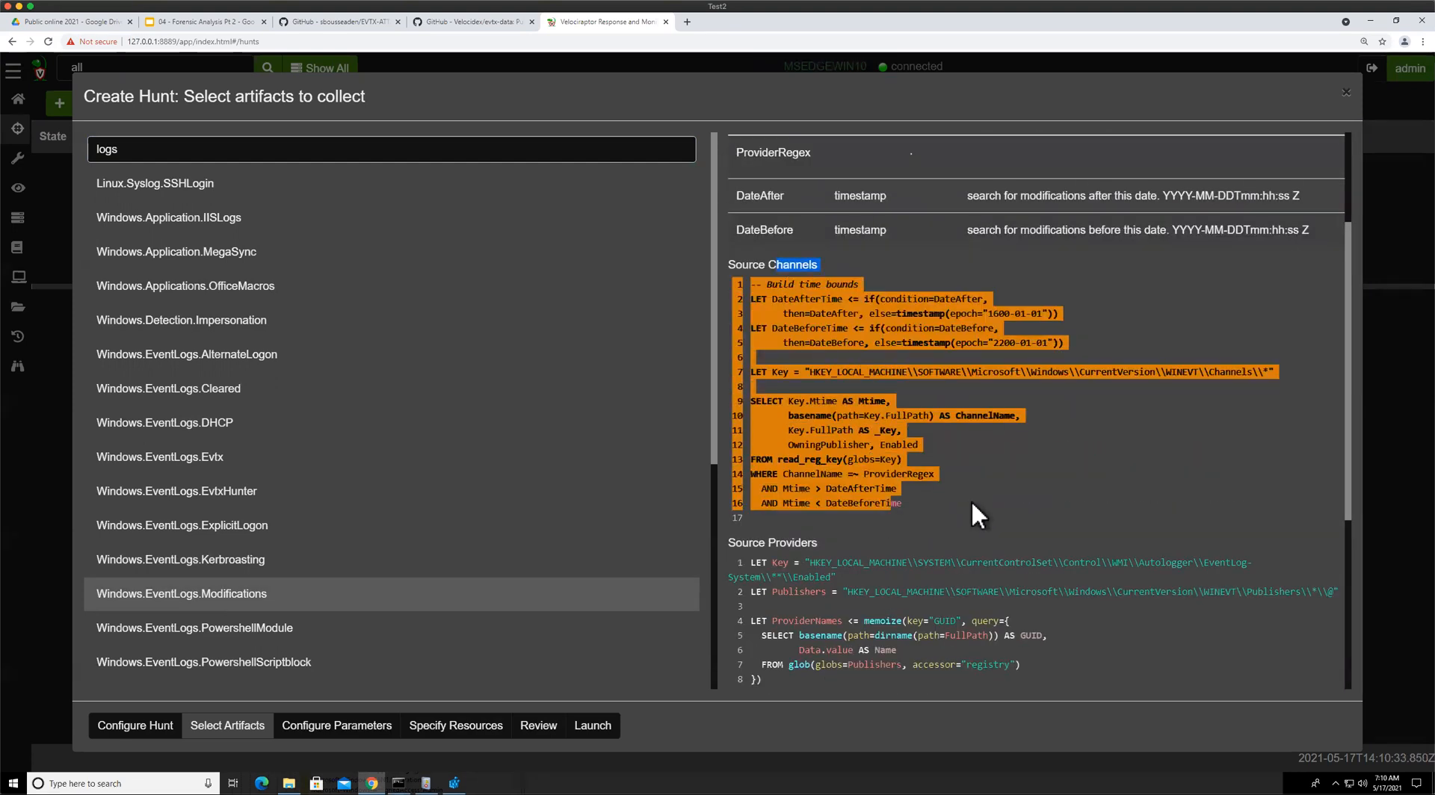
pyautogui.click(971, 500)
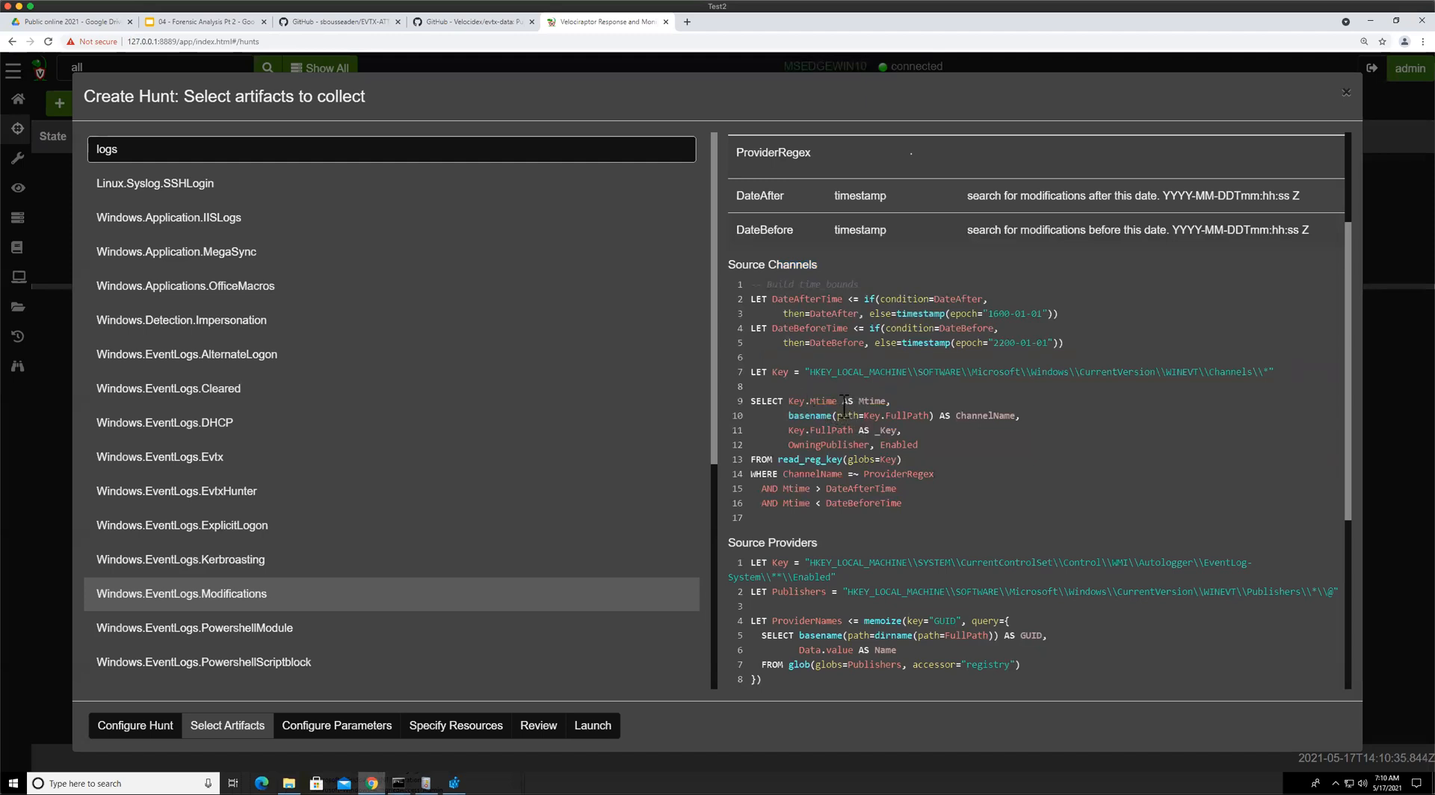
pyautogui.moveTo(789, 401); pyautogui.dragTo(849, 401)
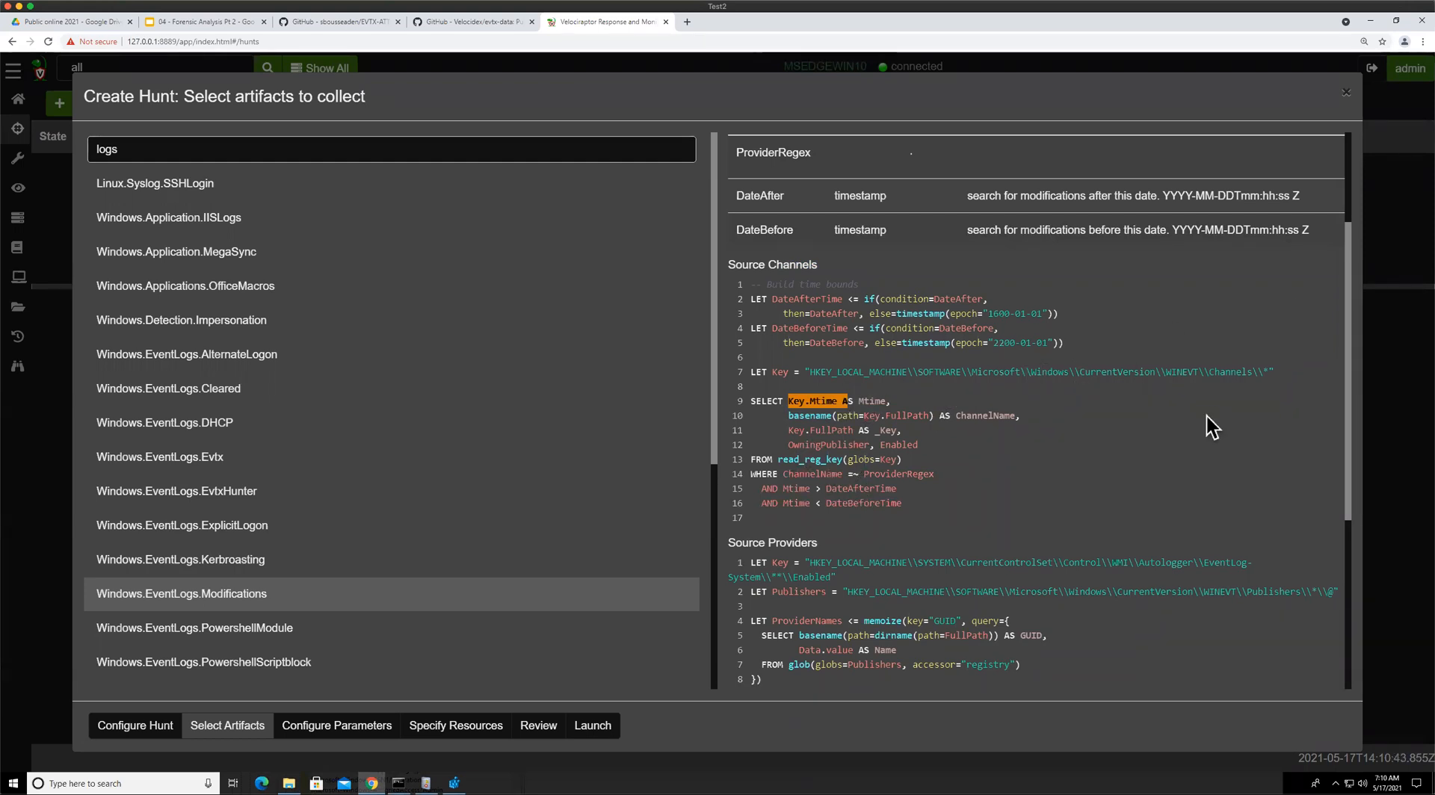
pyautogui.moveTo(1085, 371); pyautogui.dragTo(1229, 371)
pyautogui.click(1005, 385)
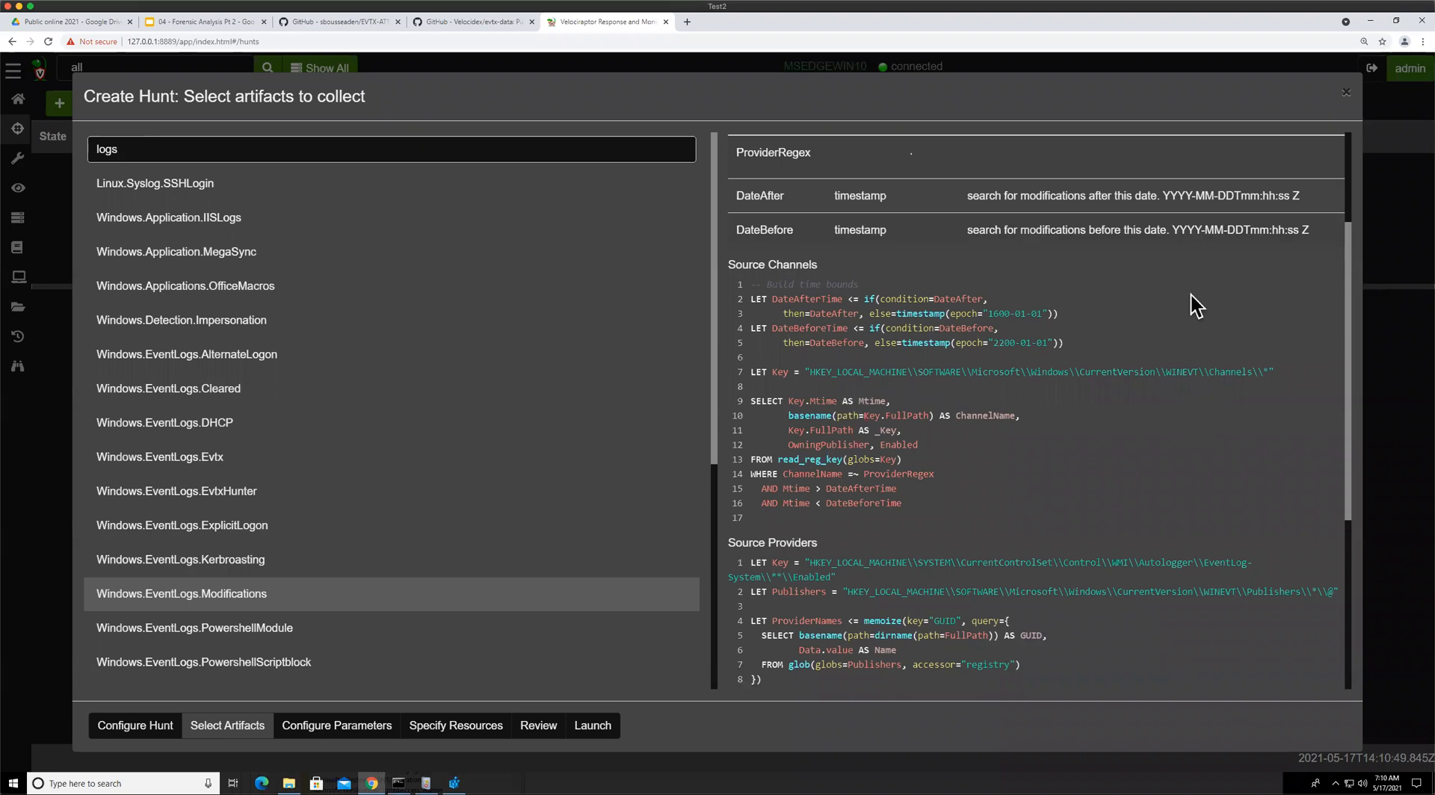
pyautogui.scroll(-3, 862, 530)
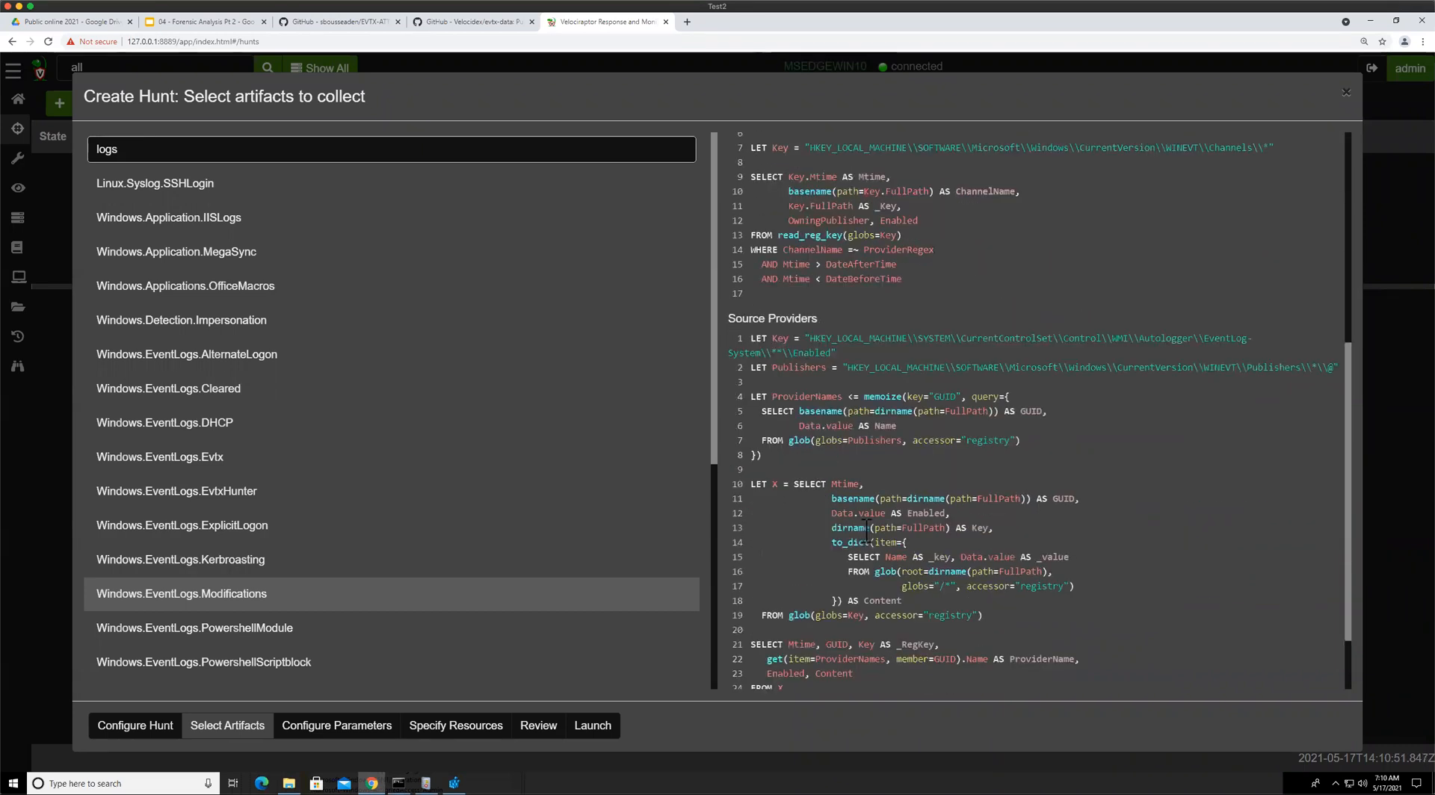
pyautogui.scroll(-1, 866, 531)
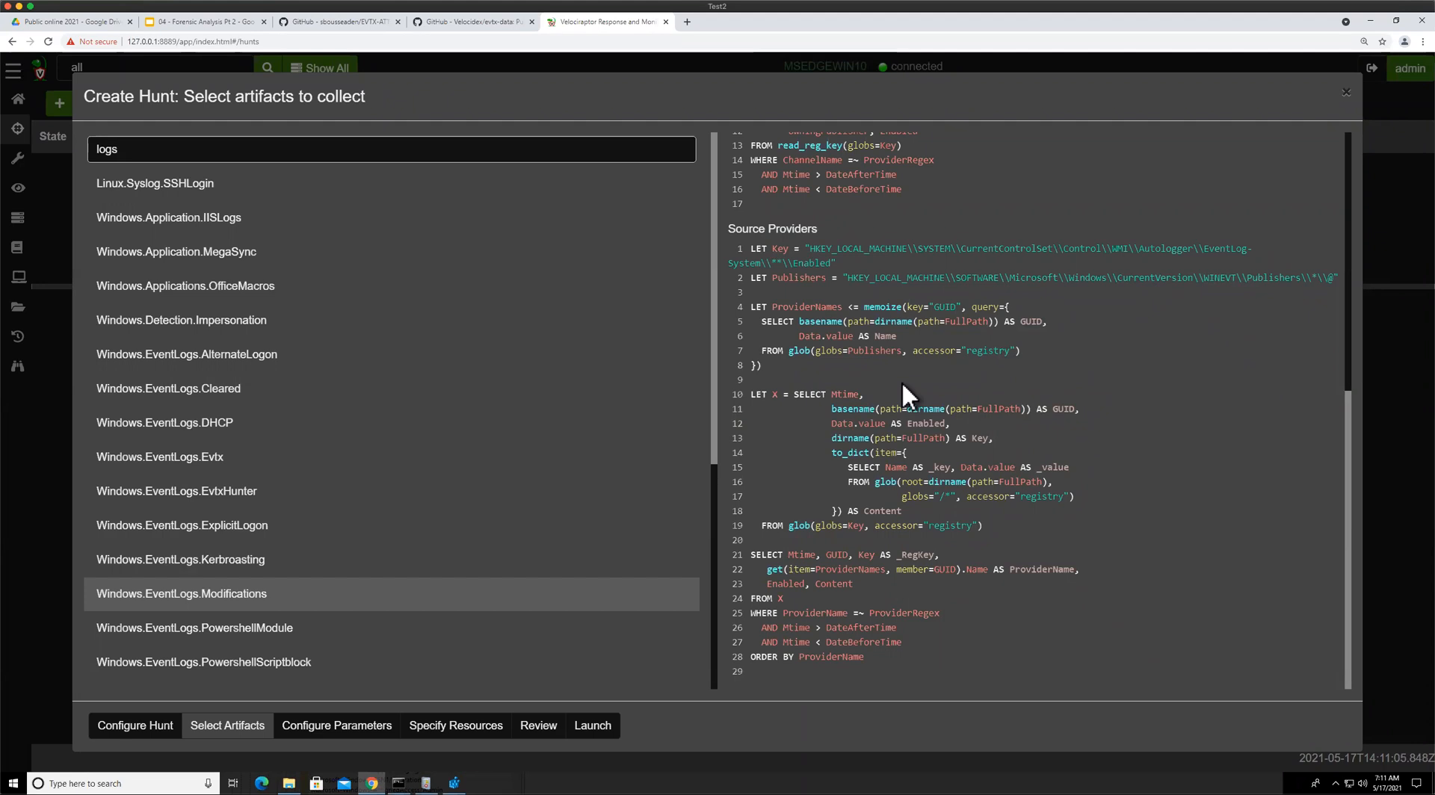
pyautogui.scroll(3, 901, 381)
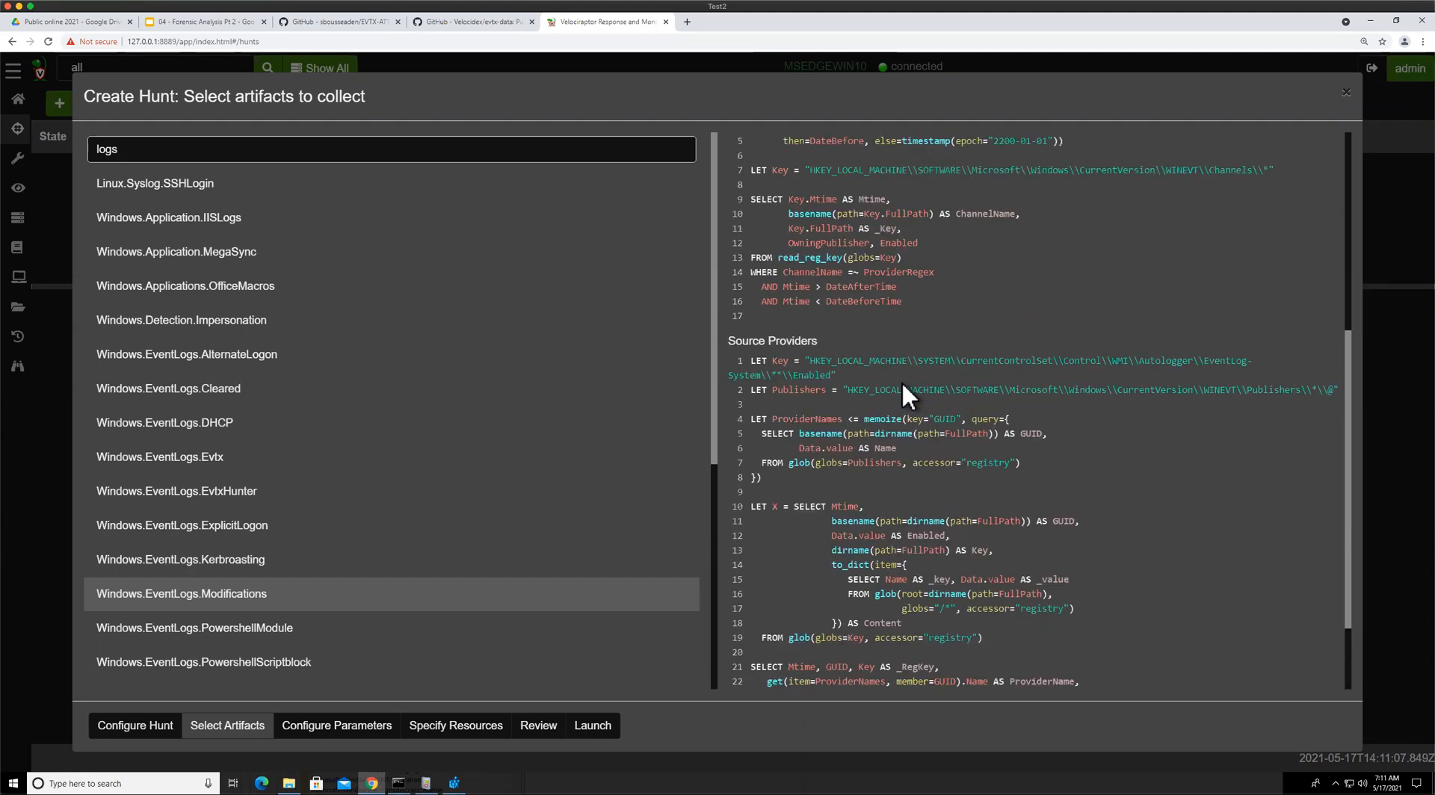
pyautogui.scroll(1, 837, 292)
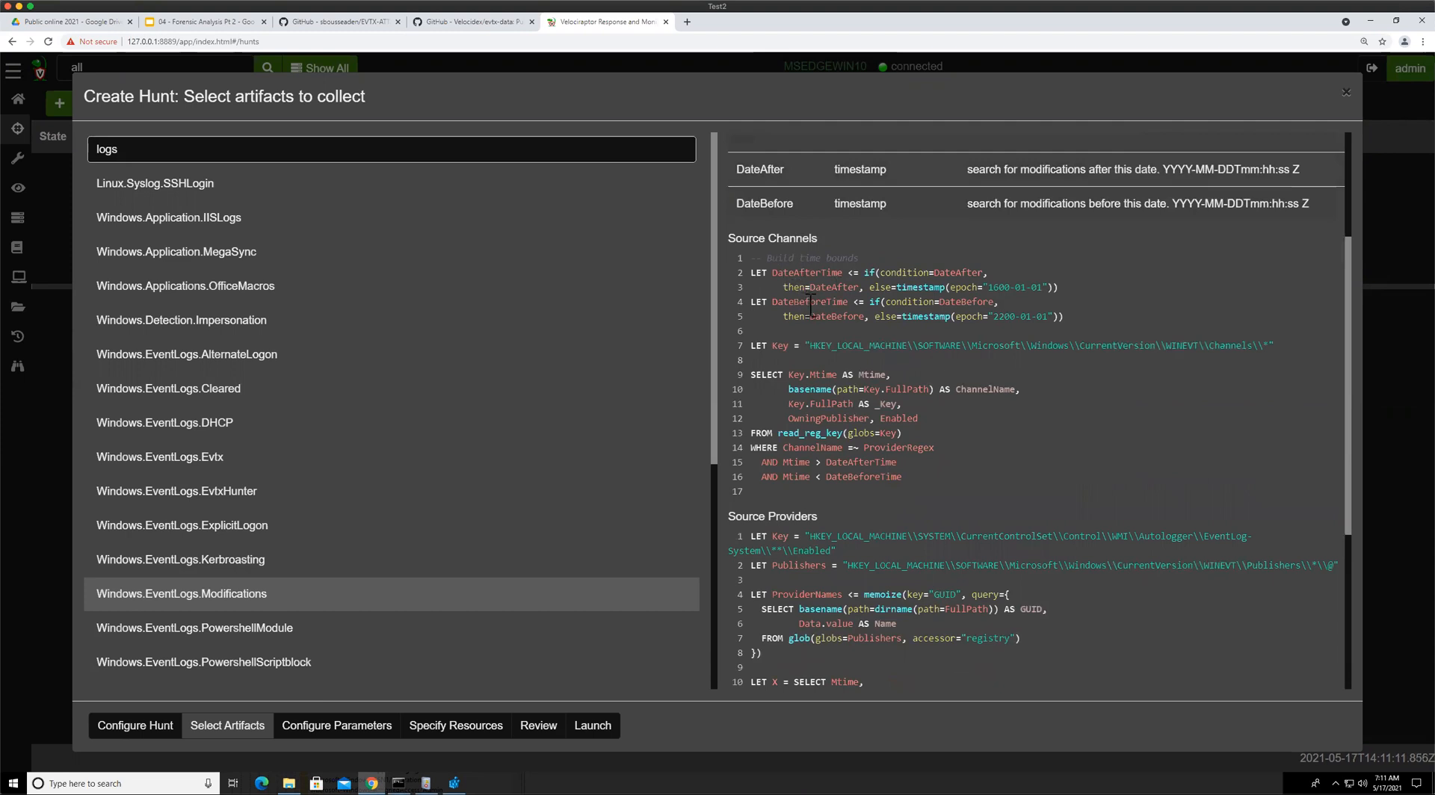
pyautogui.scroll(-4, 811, 305)
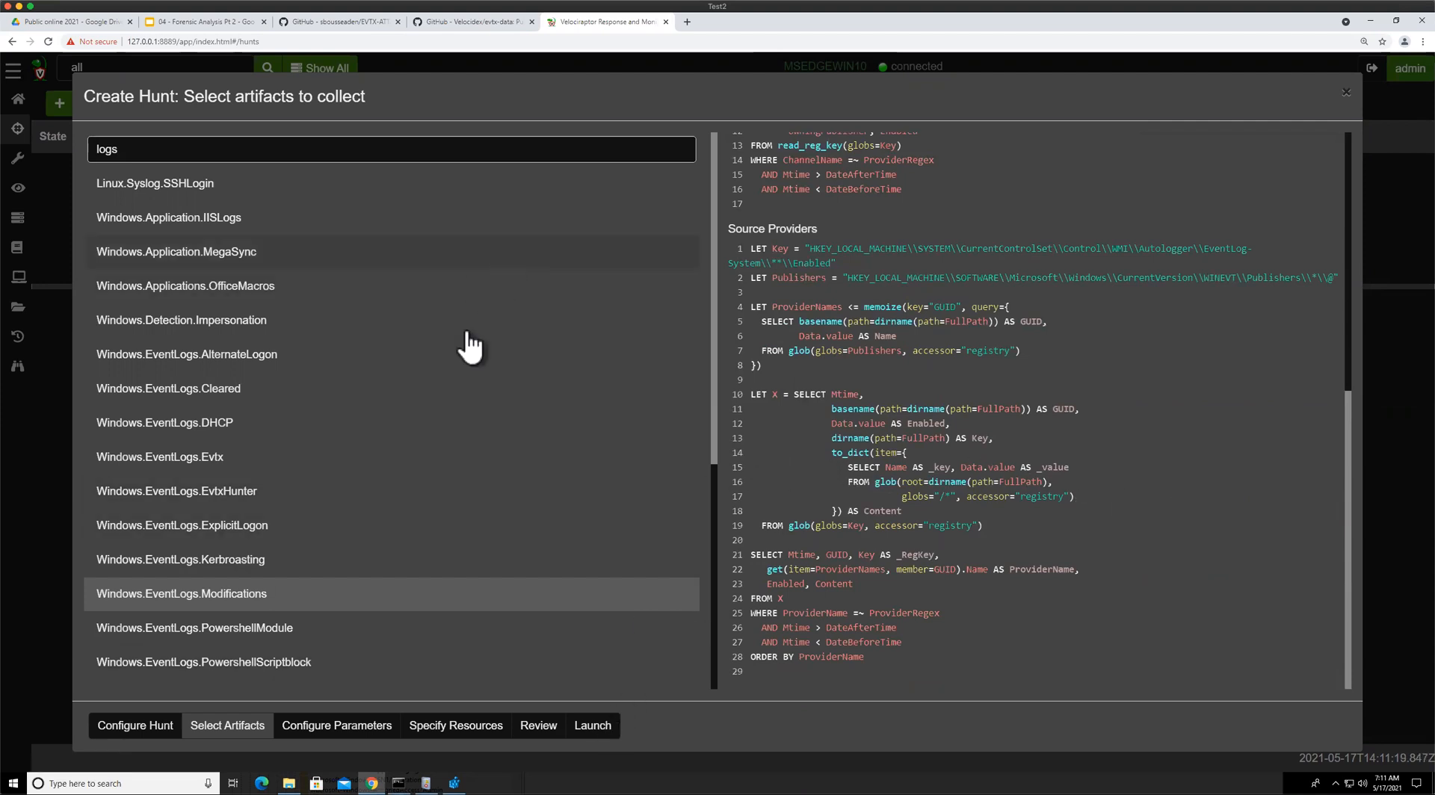
# Launch the disabled logs hunt and confirm running it
pyautogui.click(602, 726)
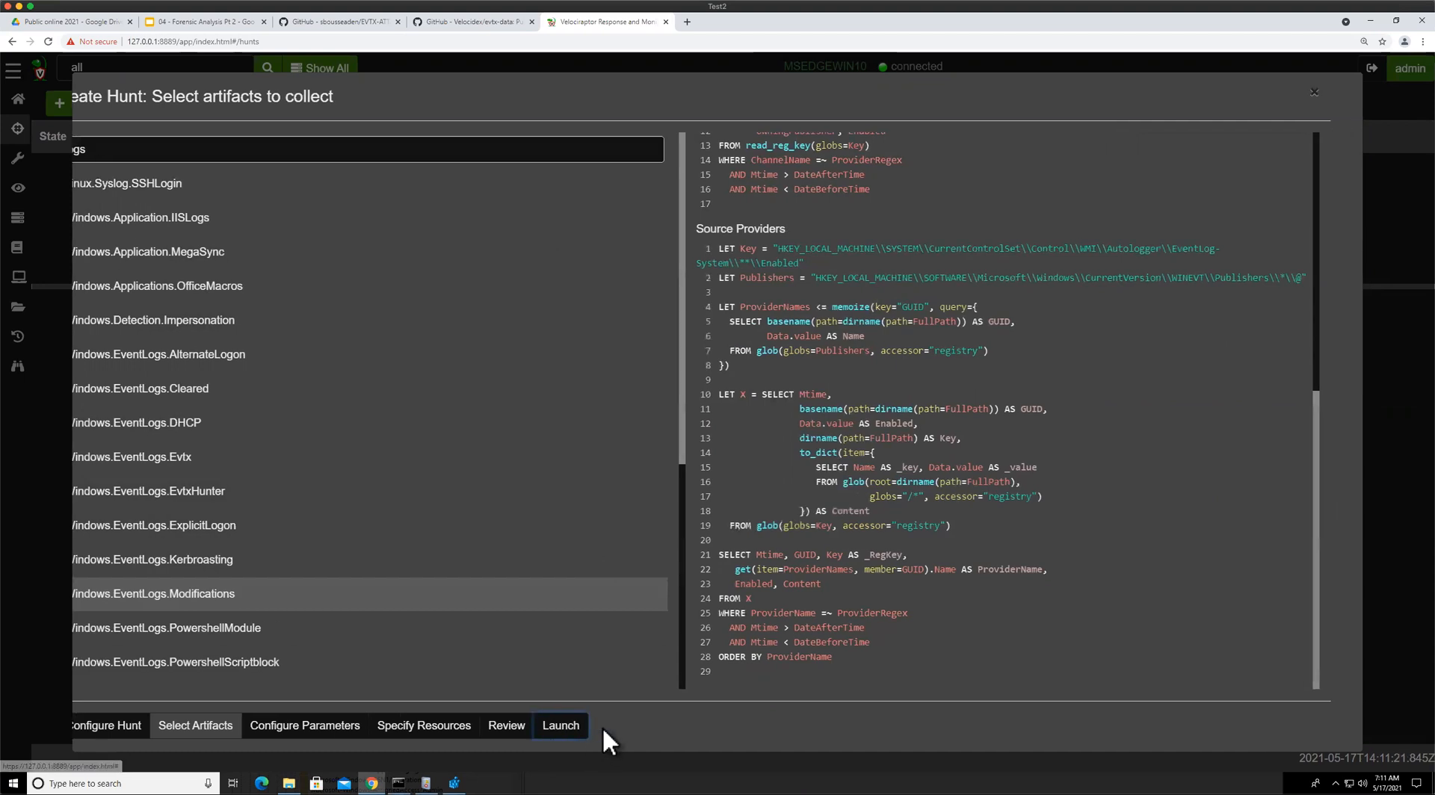
pyautogui.click(305, 173)
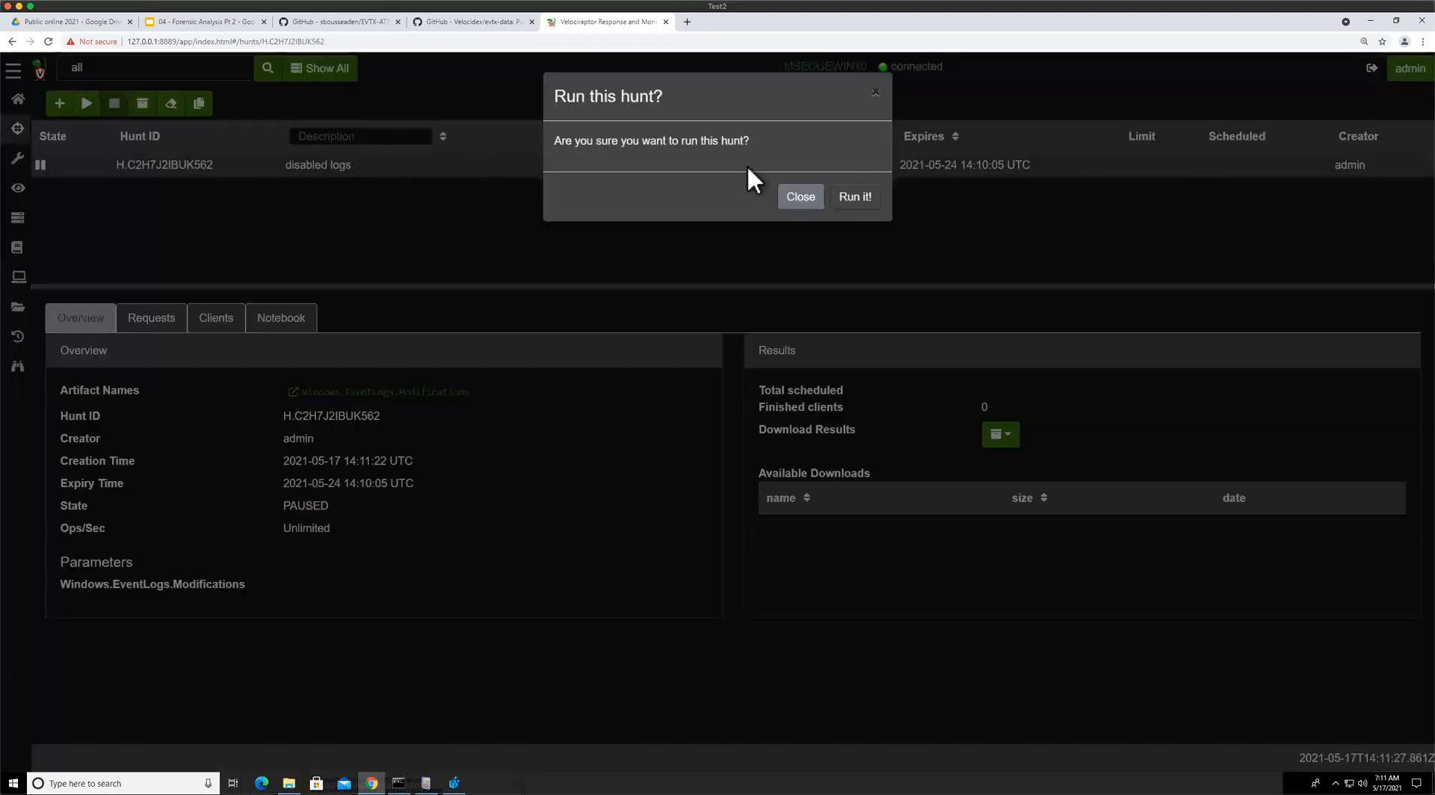
pyautogui.click(856, 195)
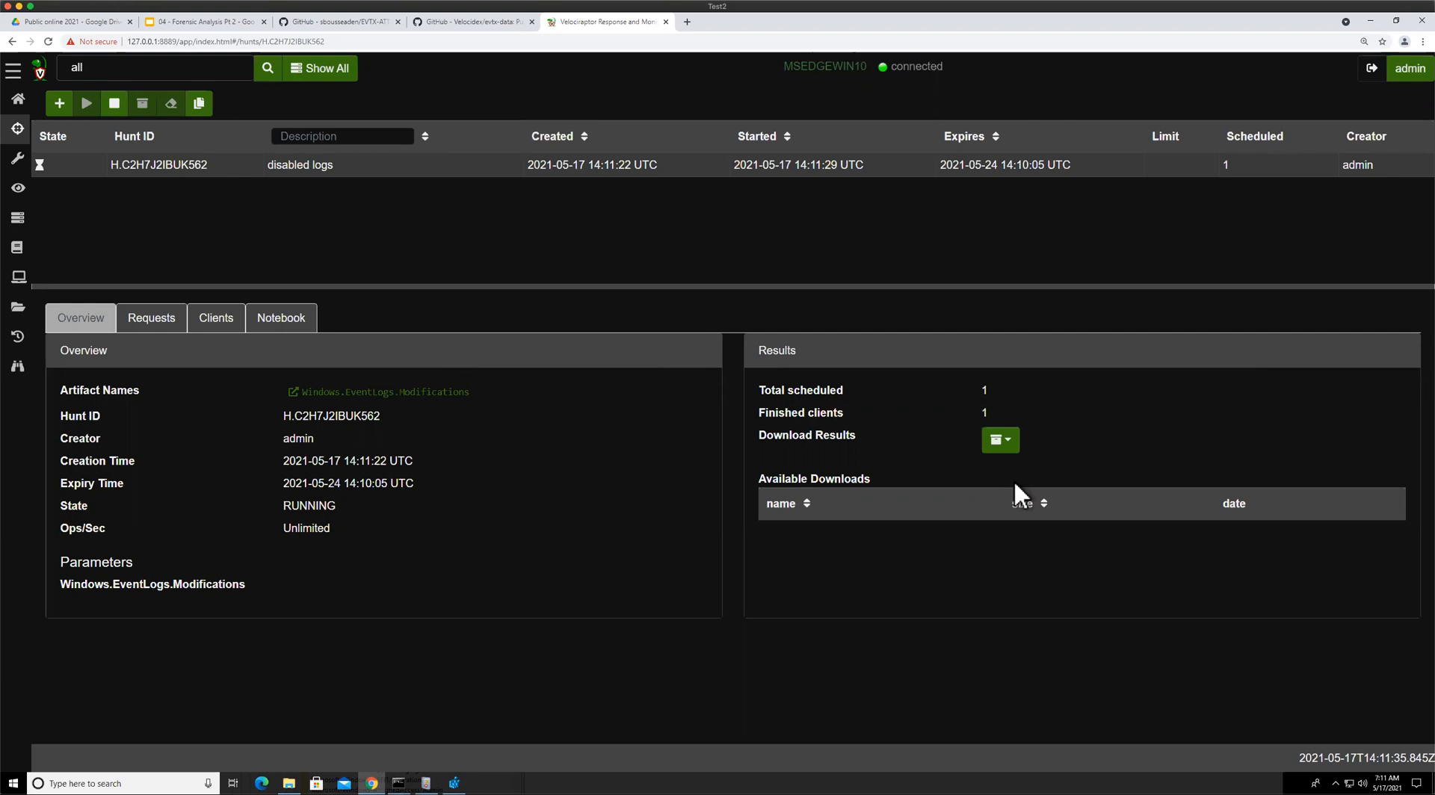
# Open the hunt's notebook cell and replace LIMIT 50 with GROUP BY ChannelName, Enabled
pyautogui.click(314, 327)
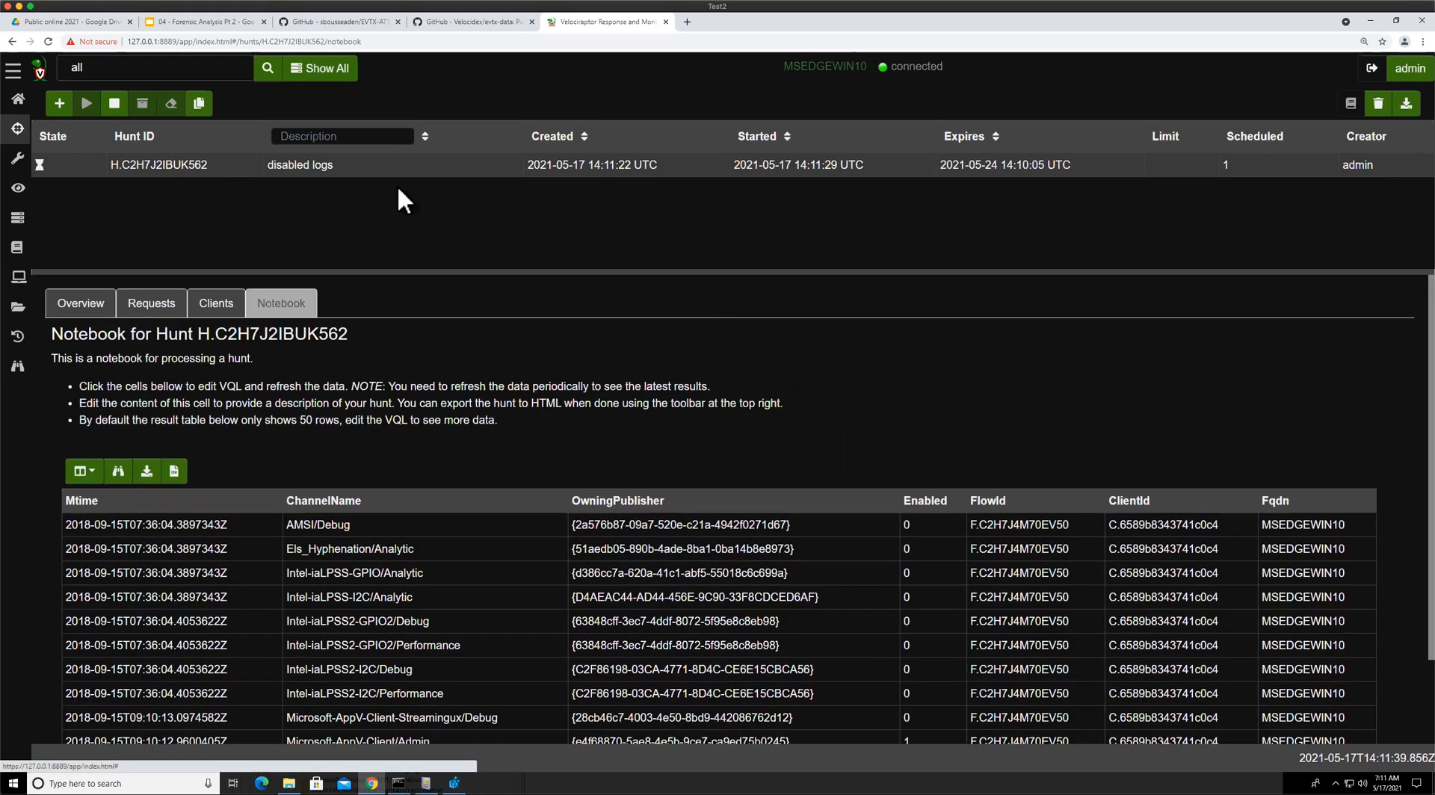
pyautogui.moveTo(398, 272); pyautogui.dragTo(397, 172)
pyautogui.click(604, 516)
pyautogui.scroll(-2, 604, 516)
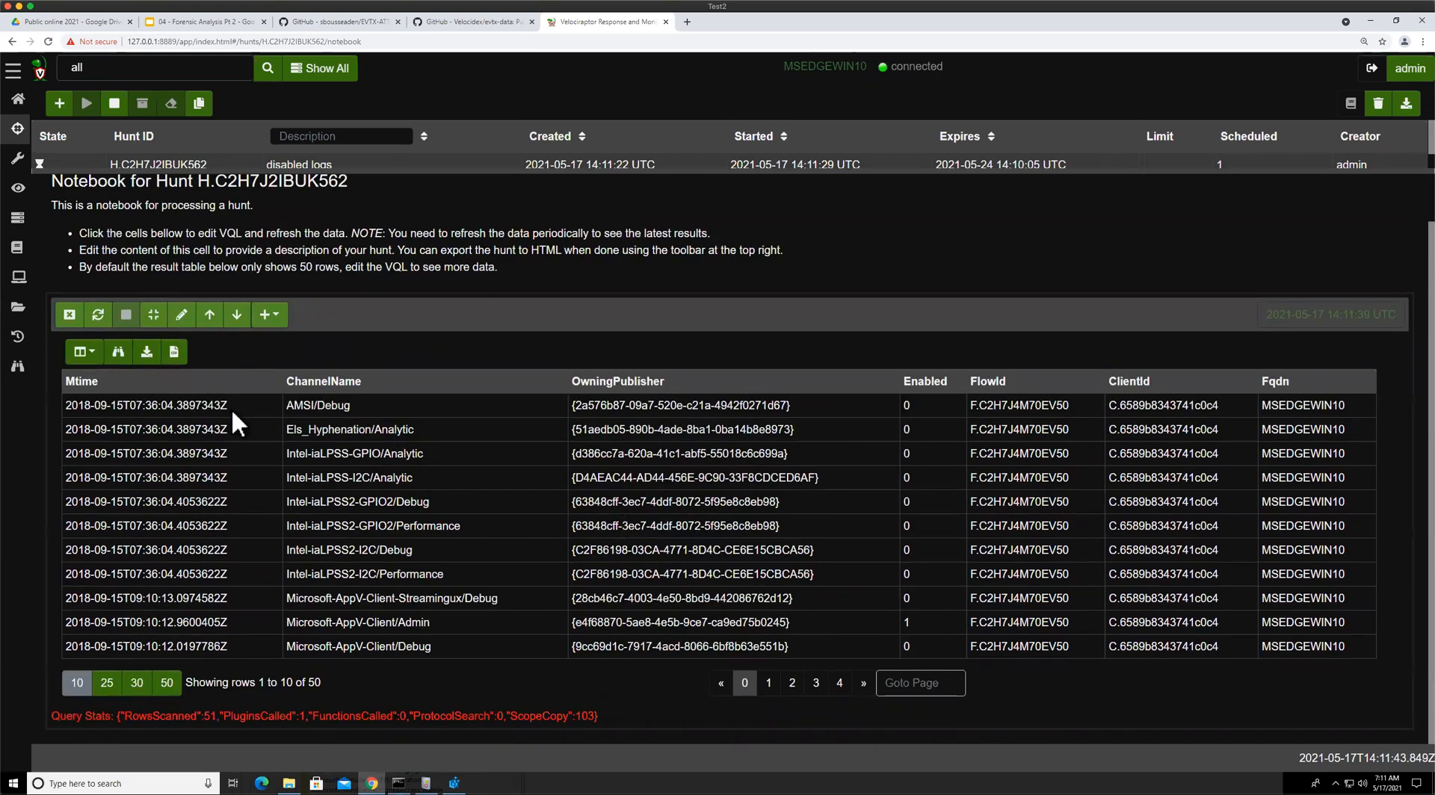
pyautogui.click(181, 314)
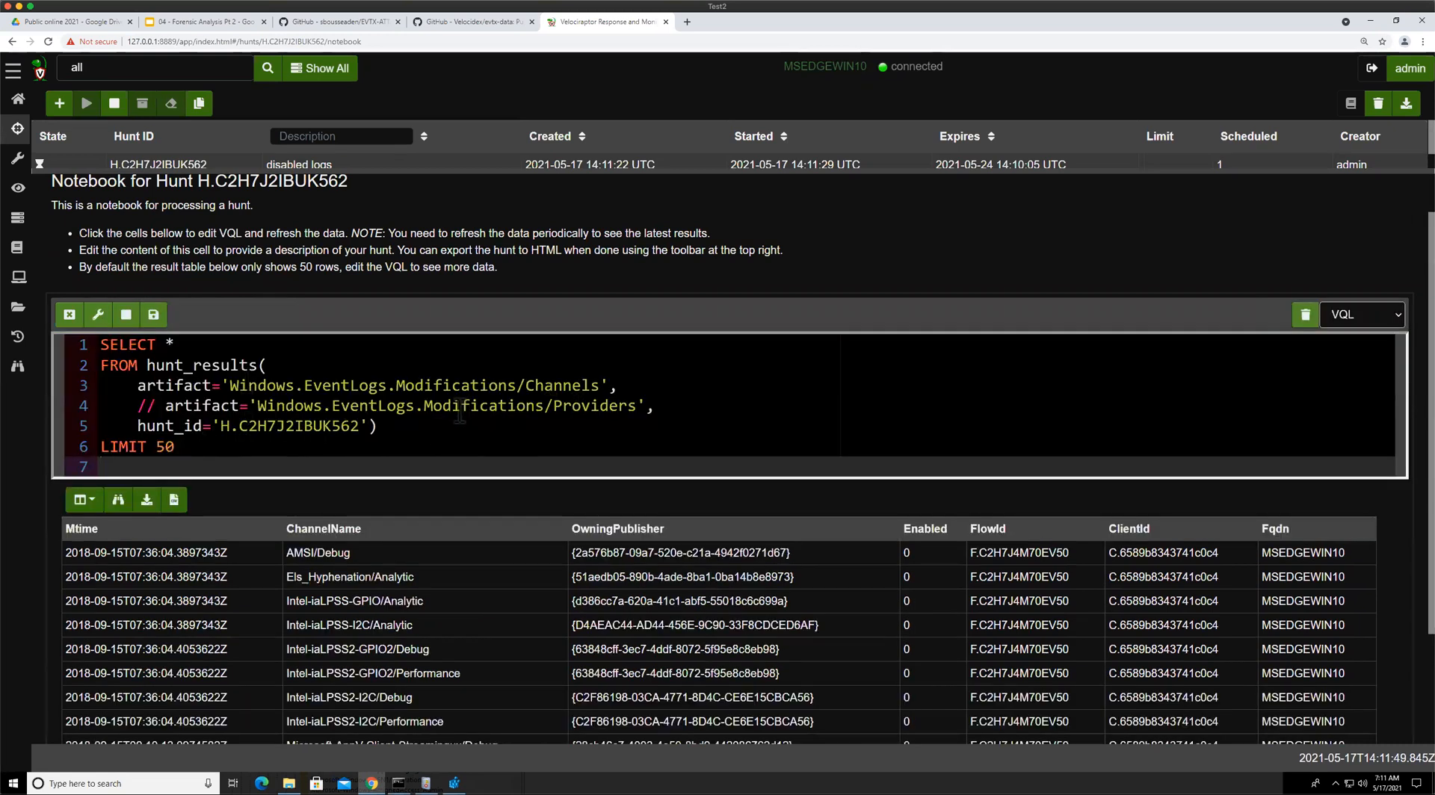
pyautogui.click(207, 447)
pyautogui.tripleClick(207, 447)
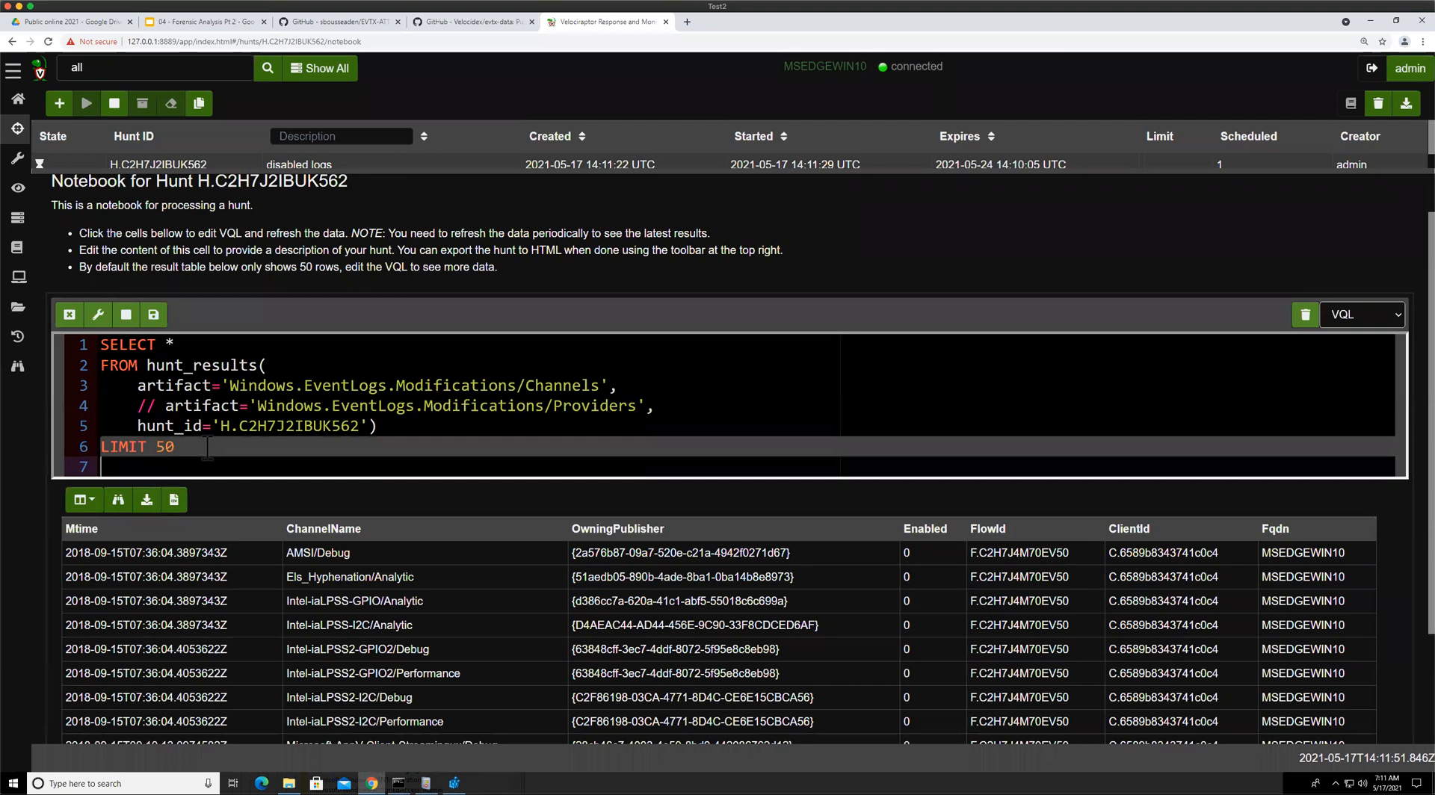
pyautogui.write('gr')
pyautogui.press('Return')
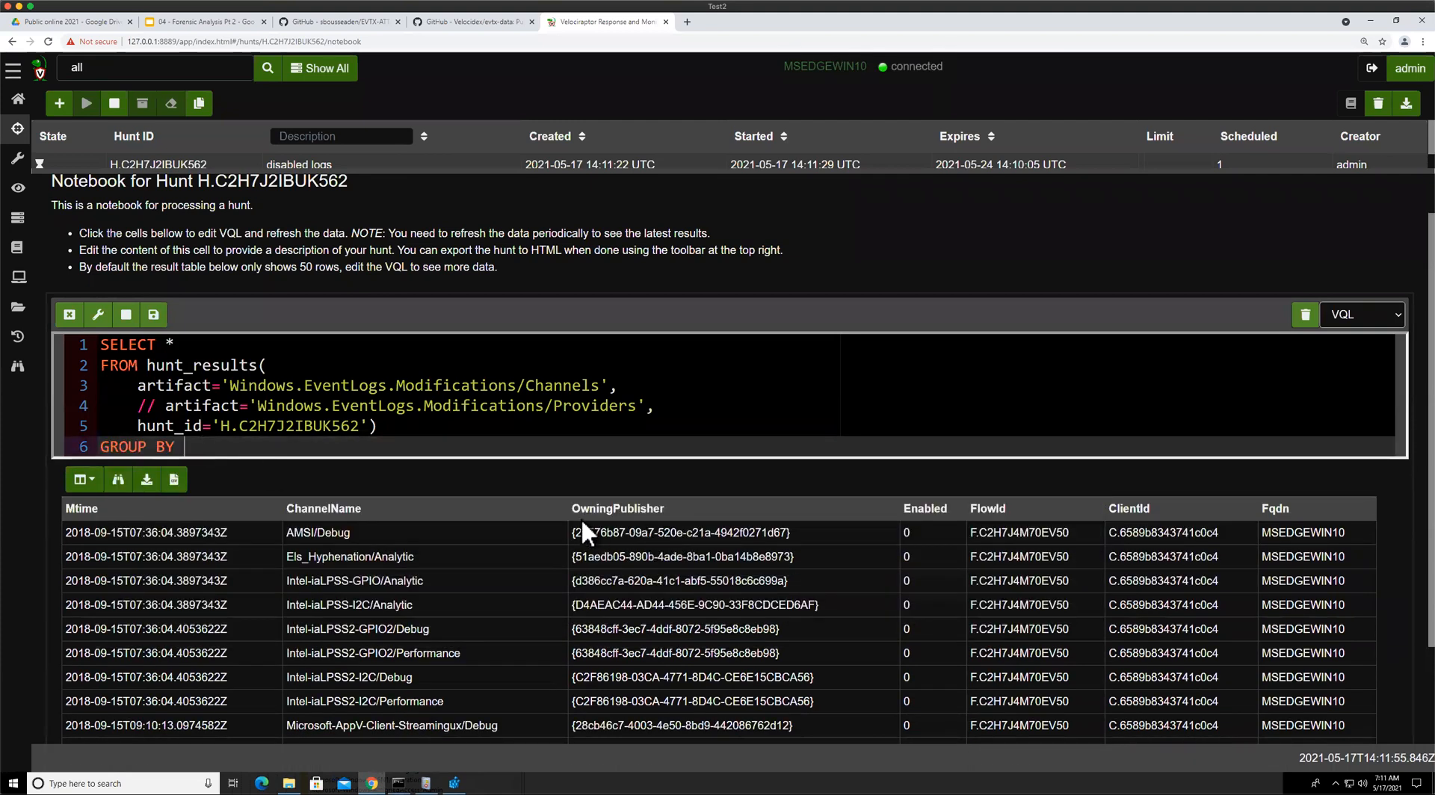
pyautogui.doubleClick(333, 509)
pyautogui.hotkey('ctrl', 'c')
pyautogui.click(302, 447)
pyautogui.hotkey('ctrl', 'v')
pyautogui.write(', ')
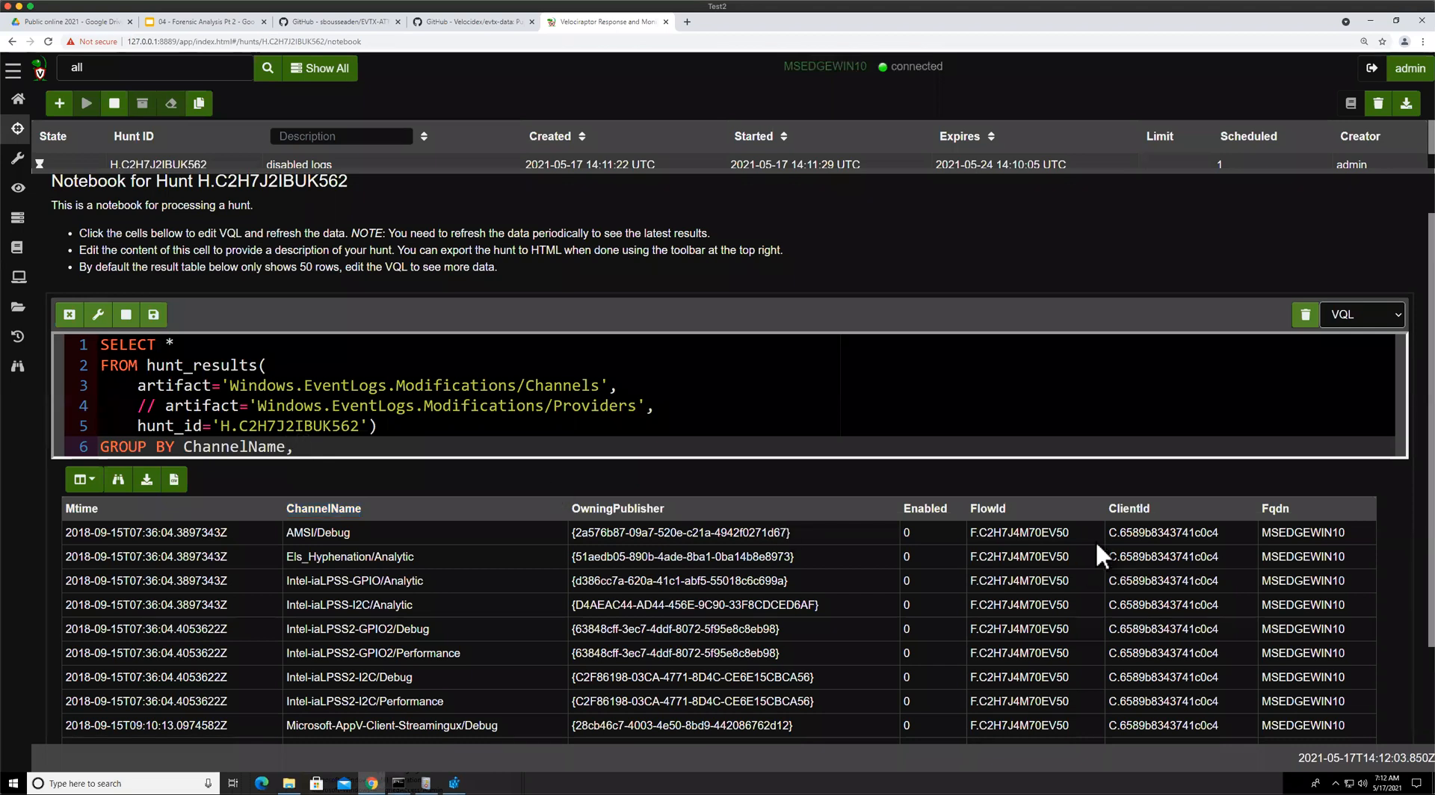
pyautogui.write('Enabled')
# Add count() AS Count to the selected columns and save the cell
pyautogui.click(177, 346)
pyautogui.write(', co')
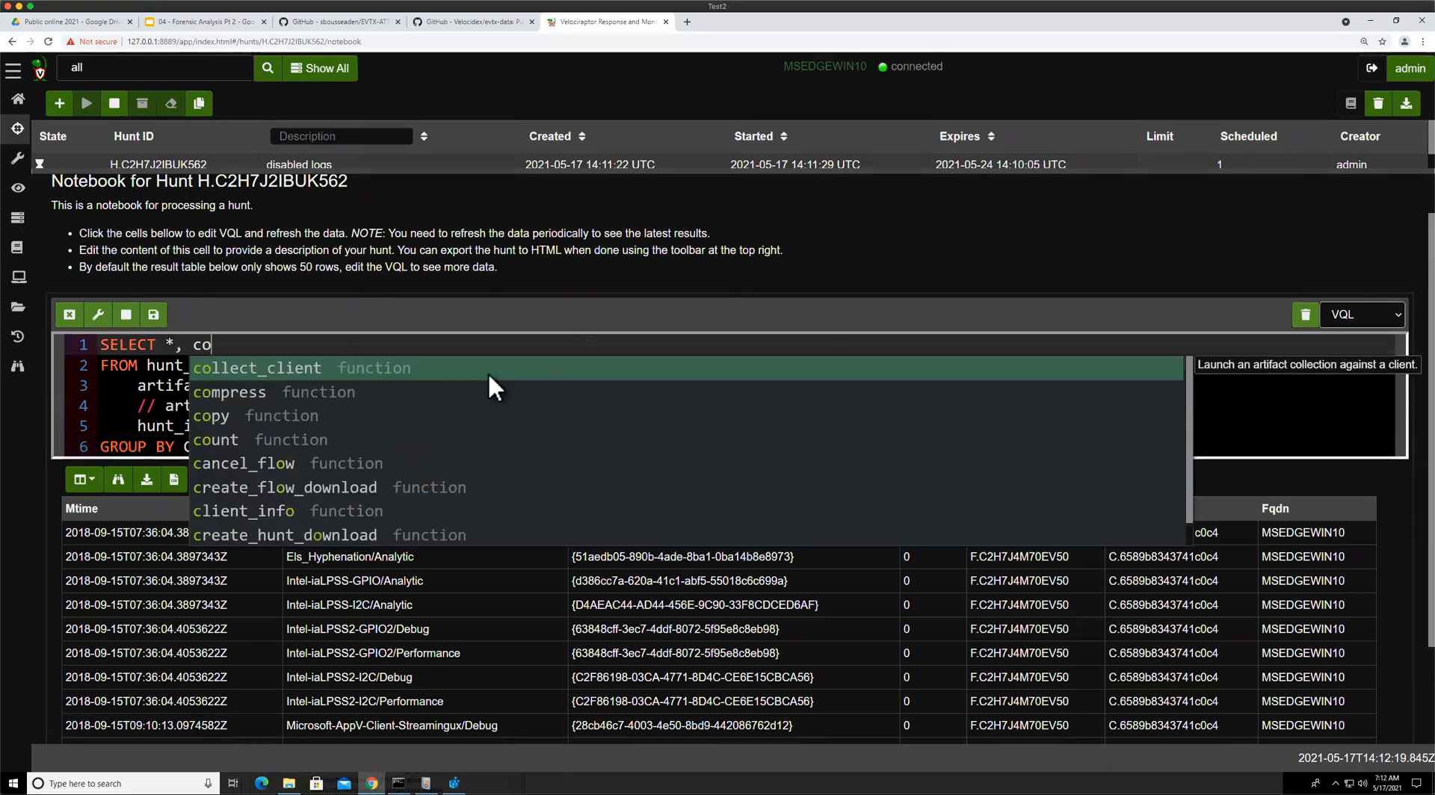
pyautogui.write('unt() AS Count')
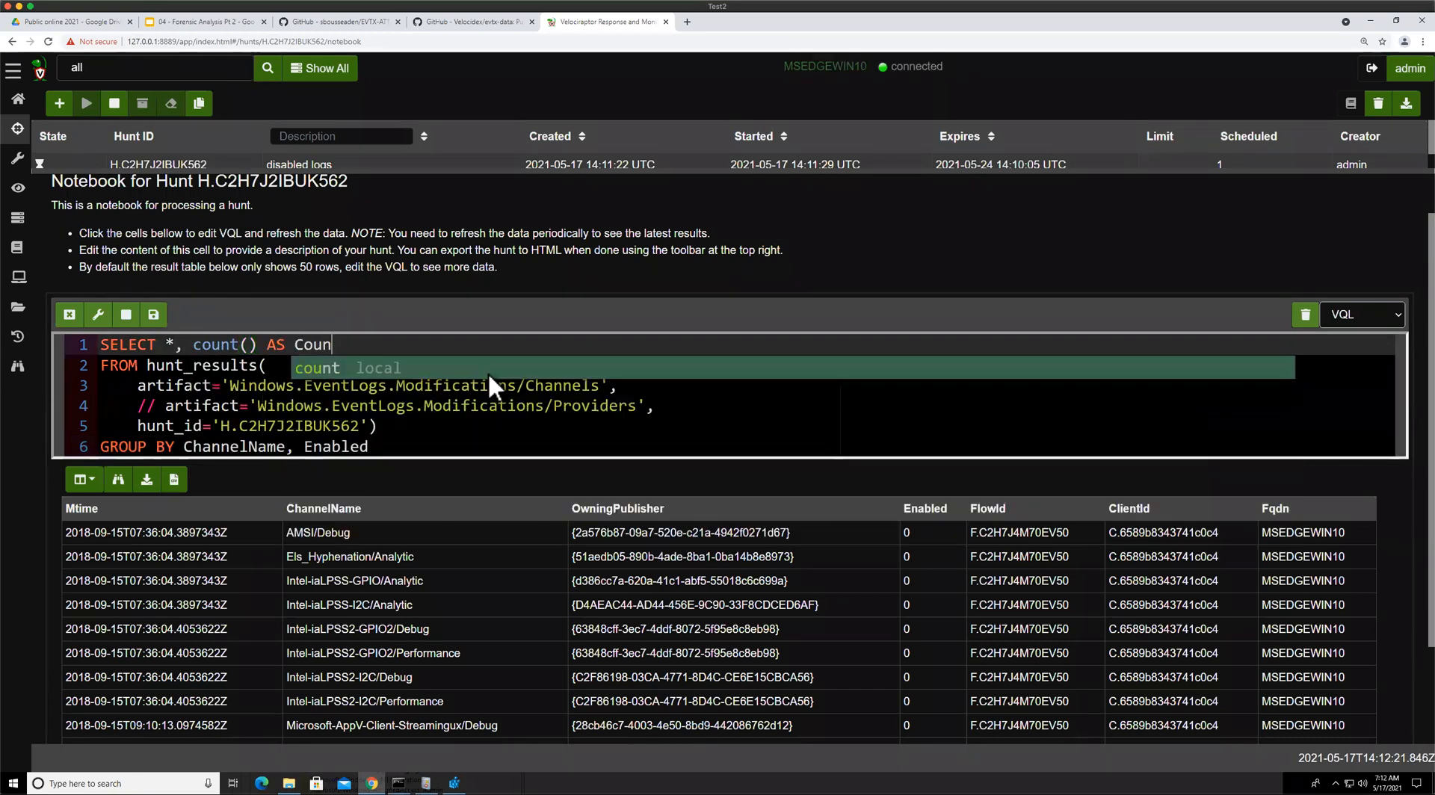
pyautogui.click(482, 369)
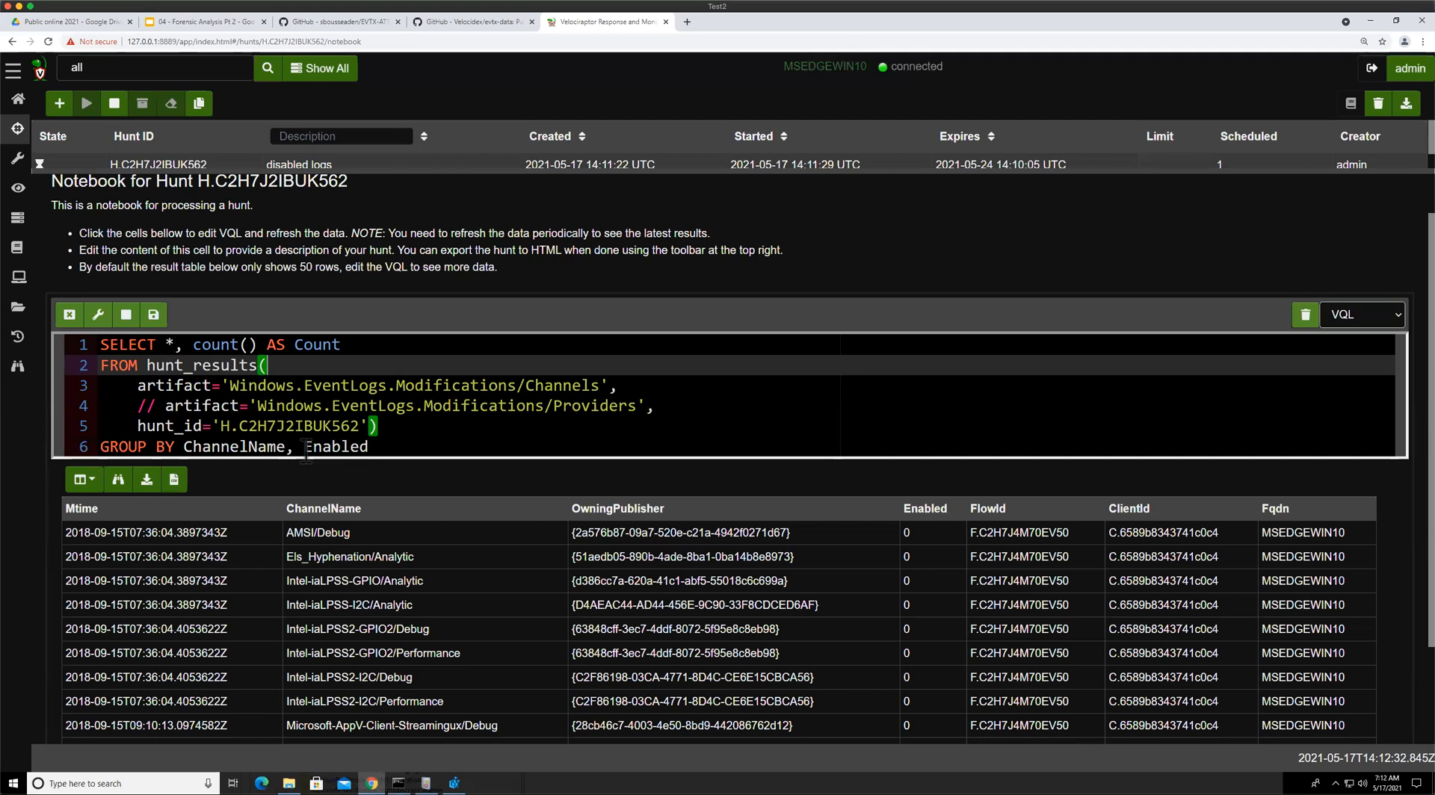
pyautogui.click(159, 314)
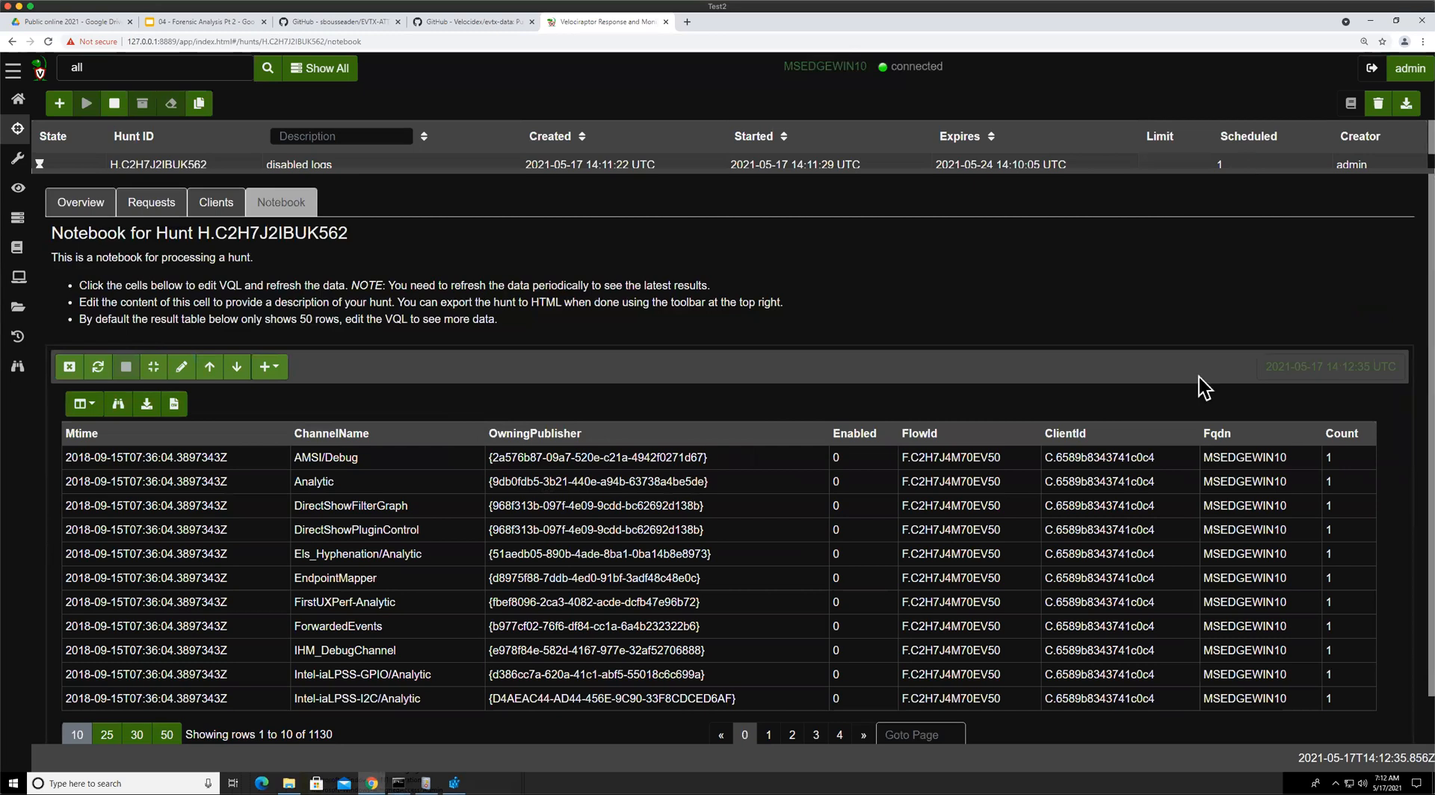
# Inspect the grouped channel rows in the notebook results table
pyautogui.scroll(-1, 1342, 448)
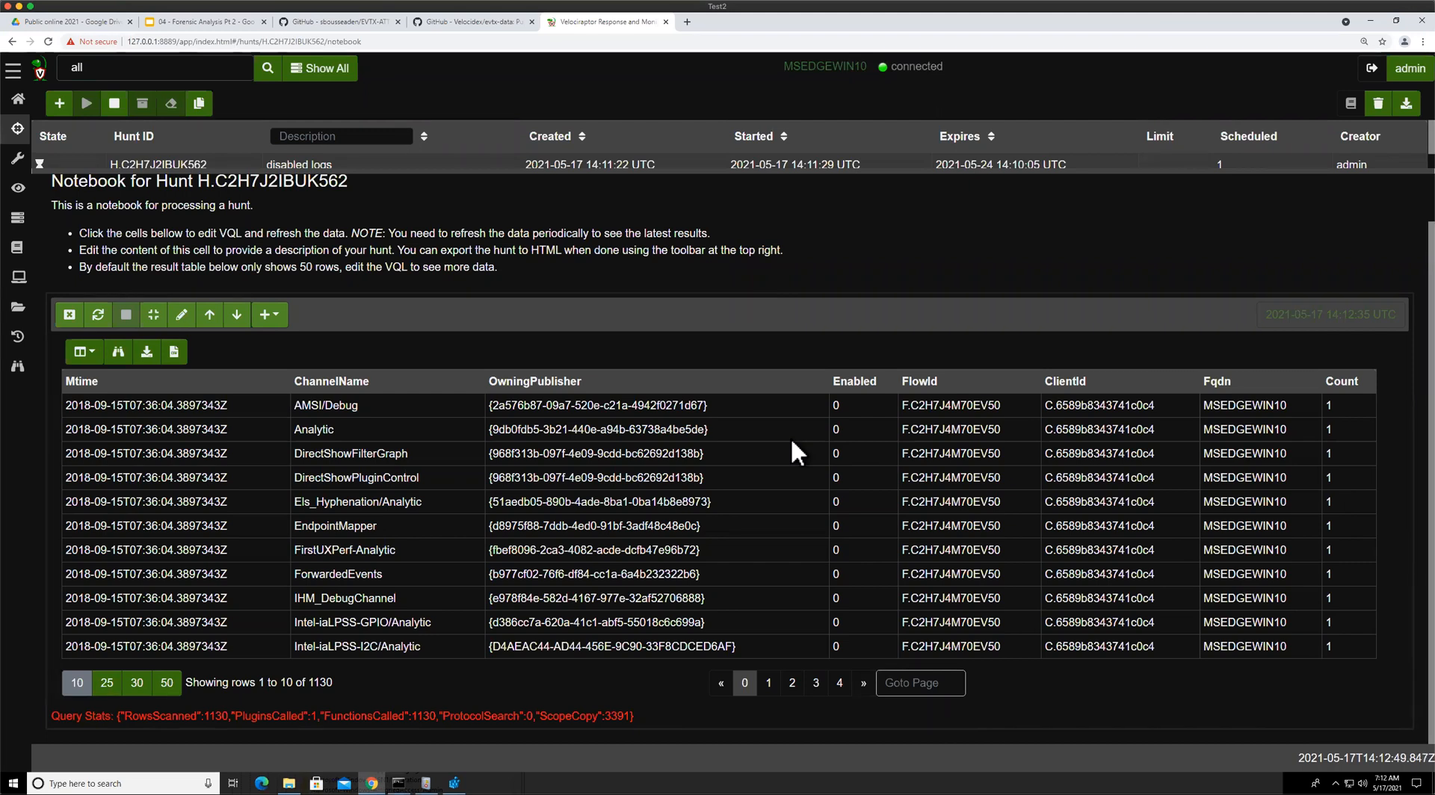
pyautogui.doubleClick(318, 430)
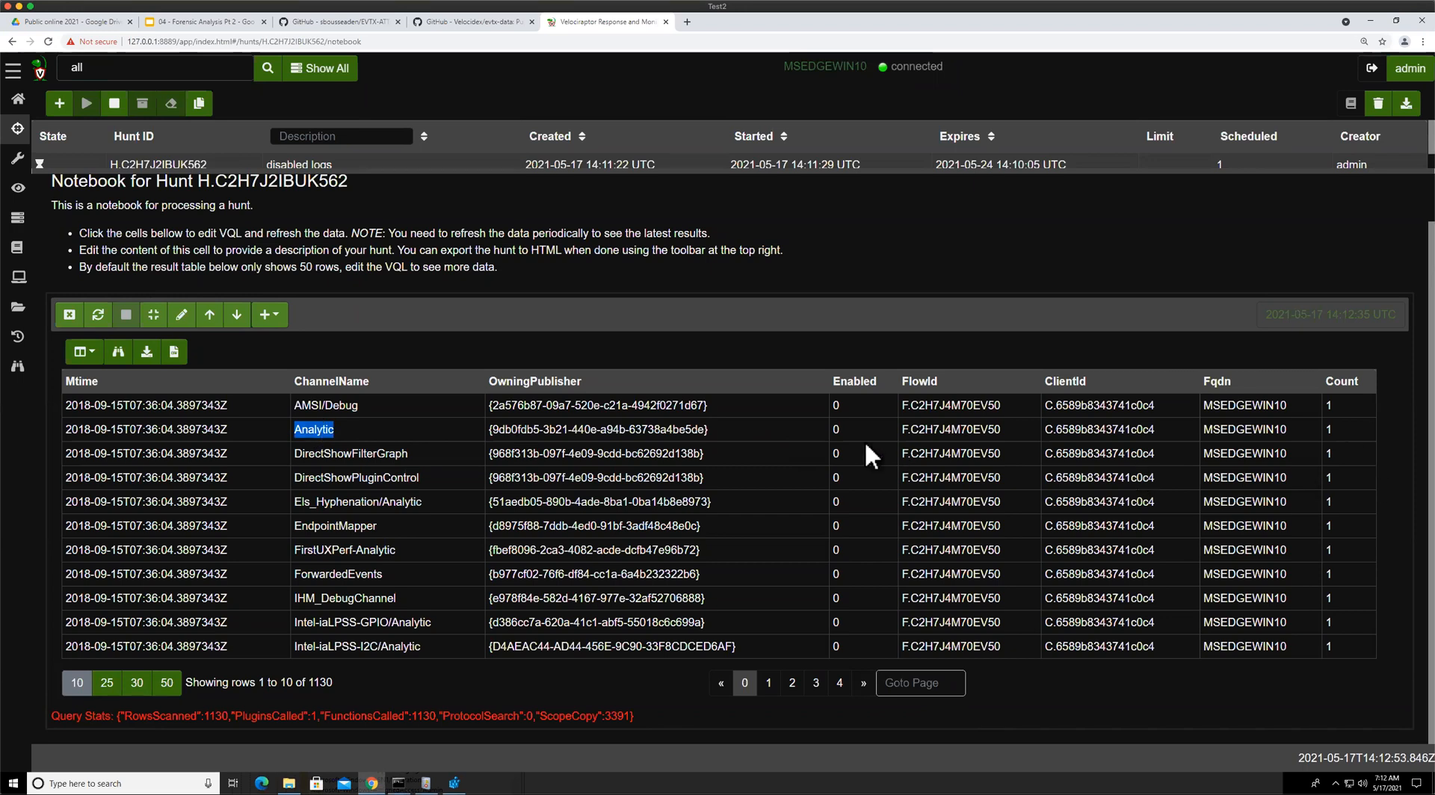
pyautogui.click(844, 427)
# Review the Detect disabled logs exercise and Convert to an artifact slides in the presentation
pyautogui.click(175, 24)
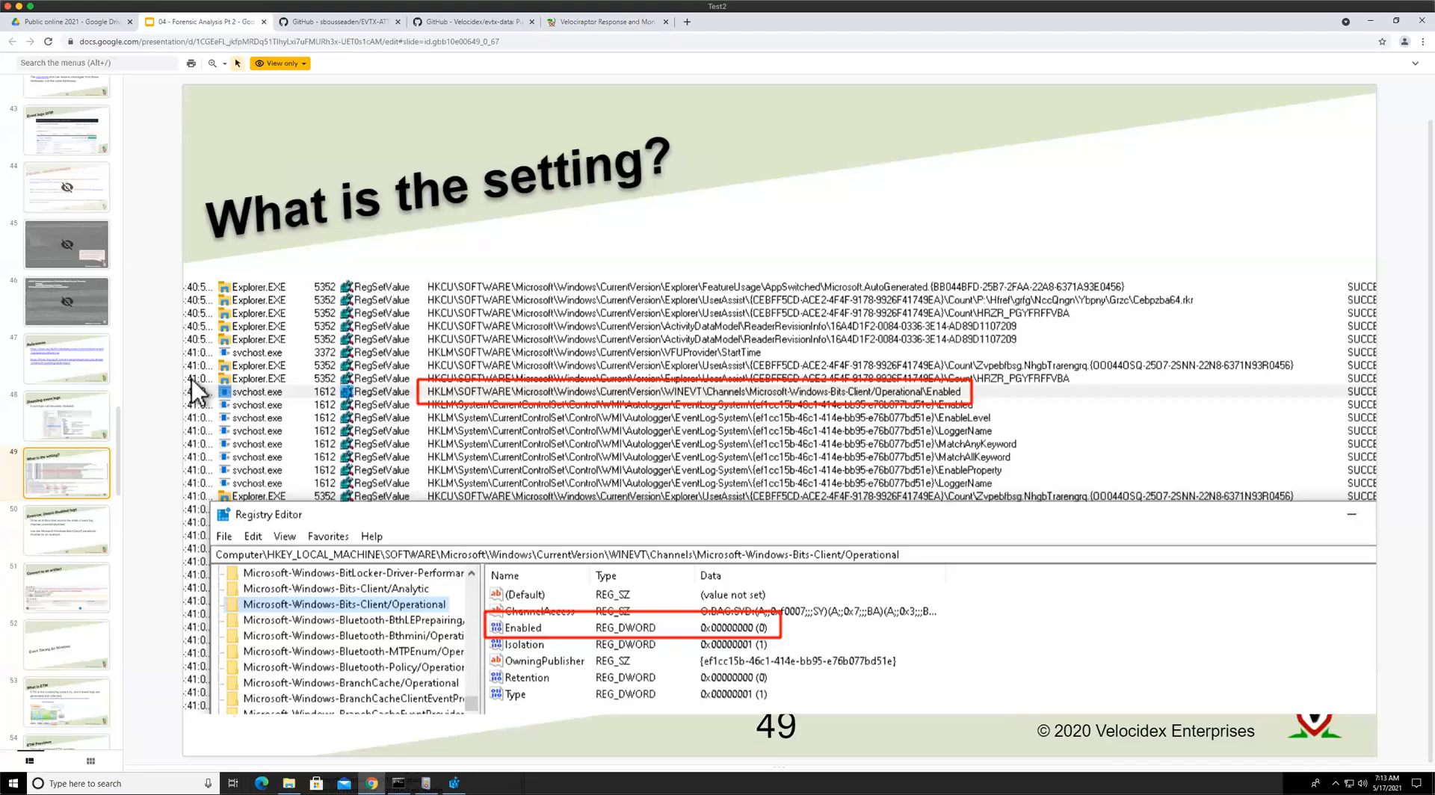
pyautogui.click(87, 519)
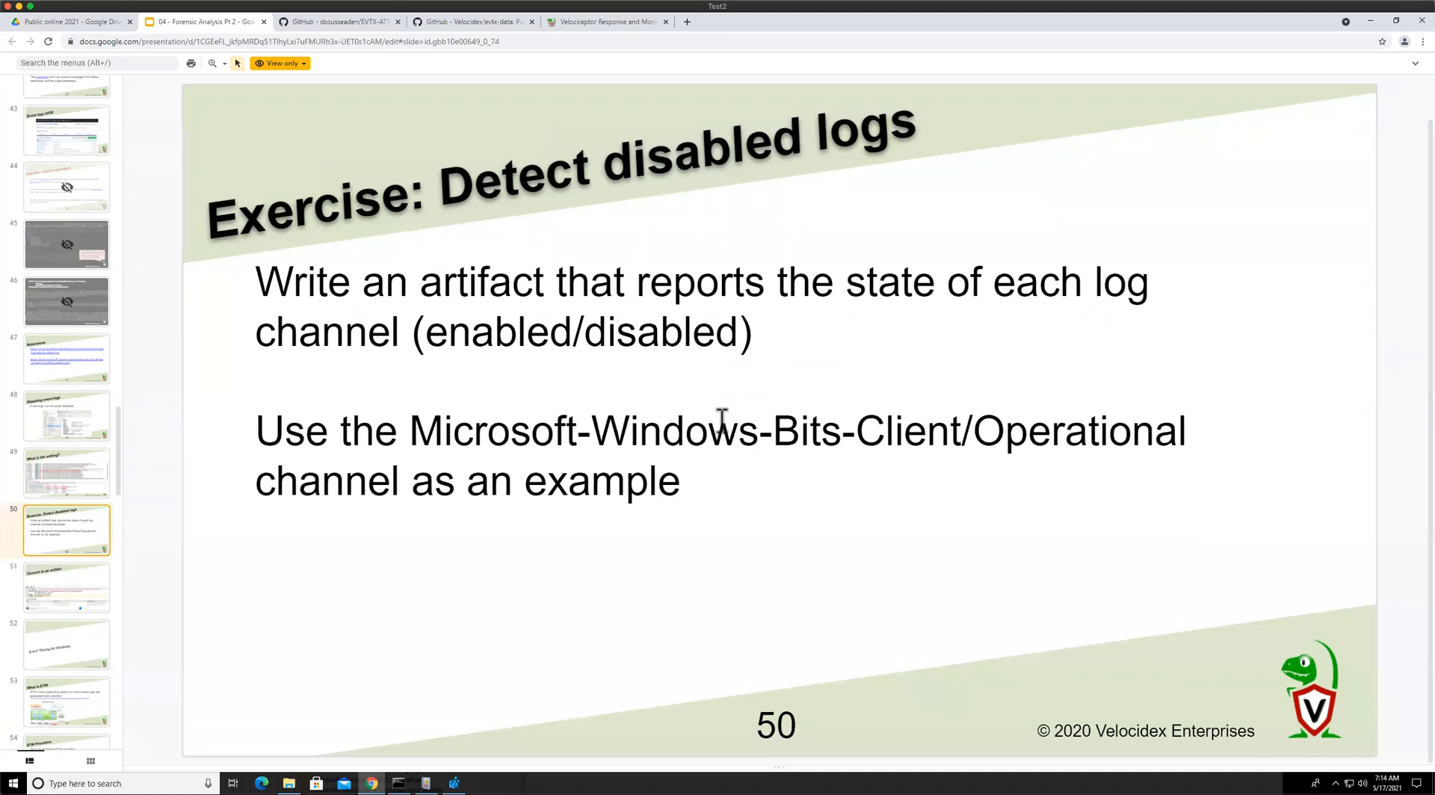
pyautogui.scroll(-3, 62, 468)
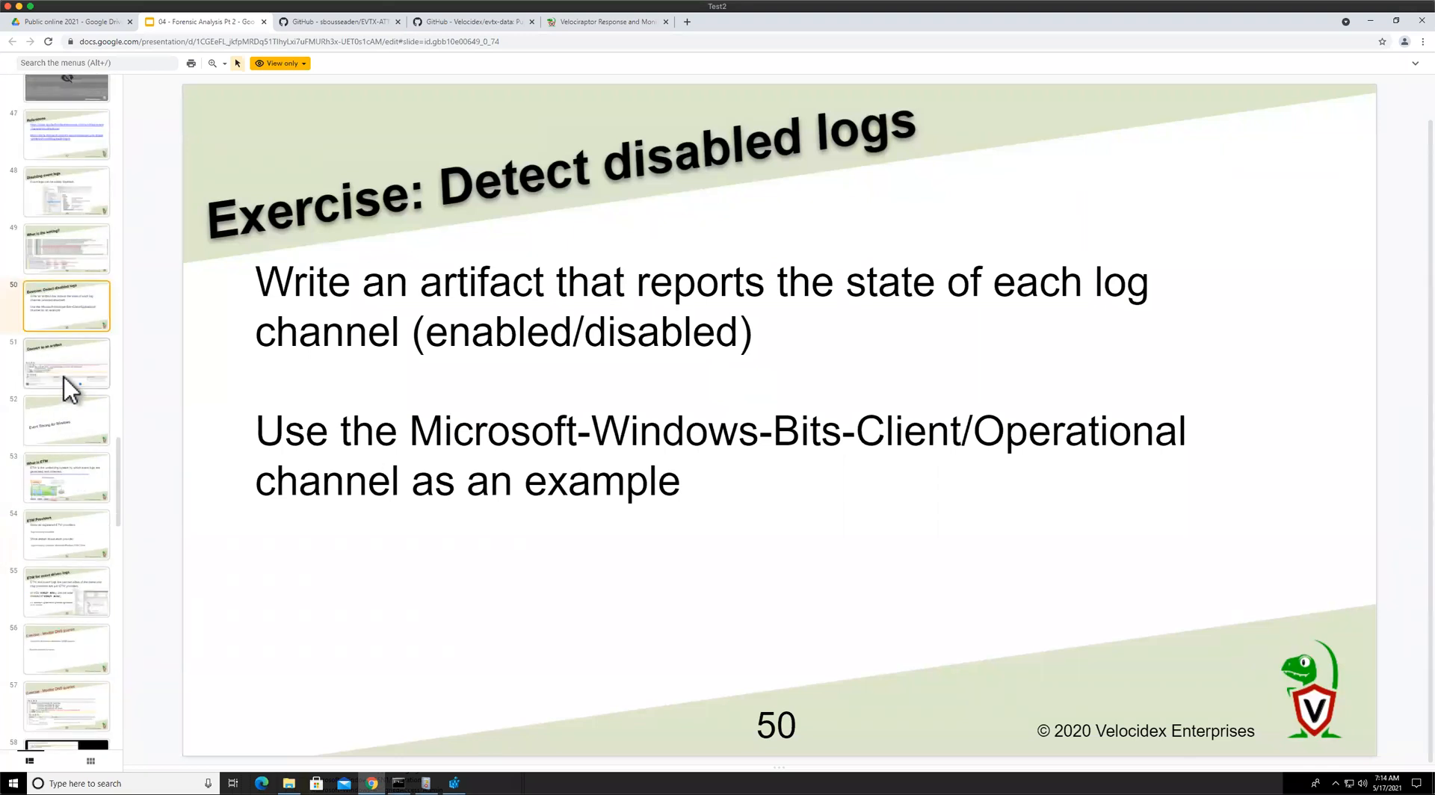
pyautogui.press('Down')
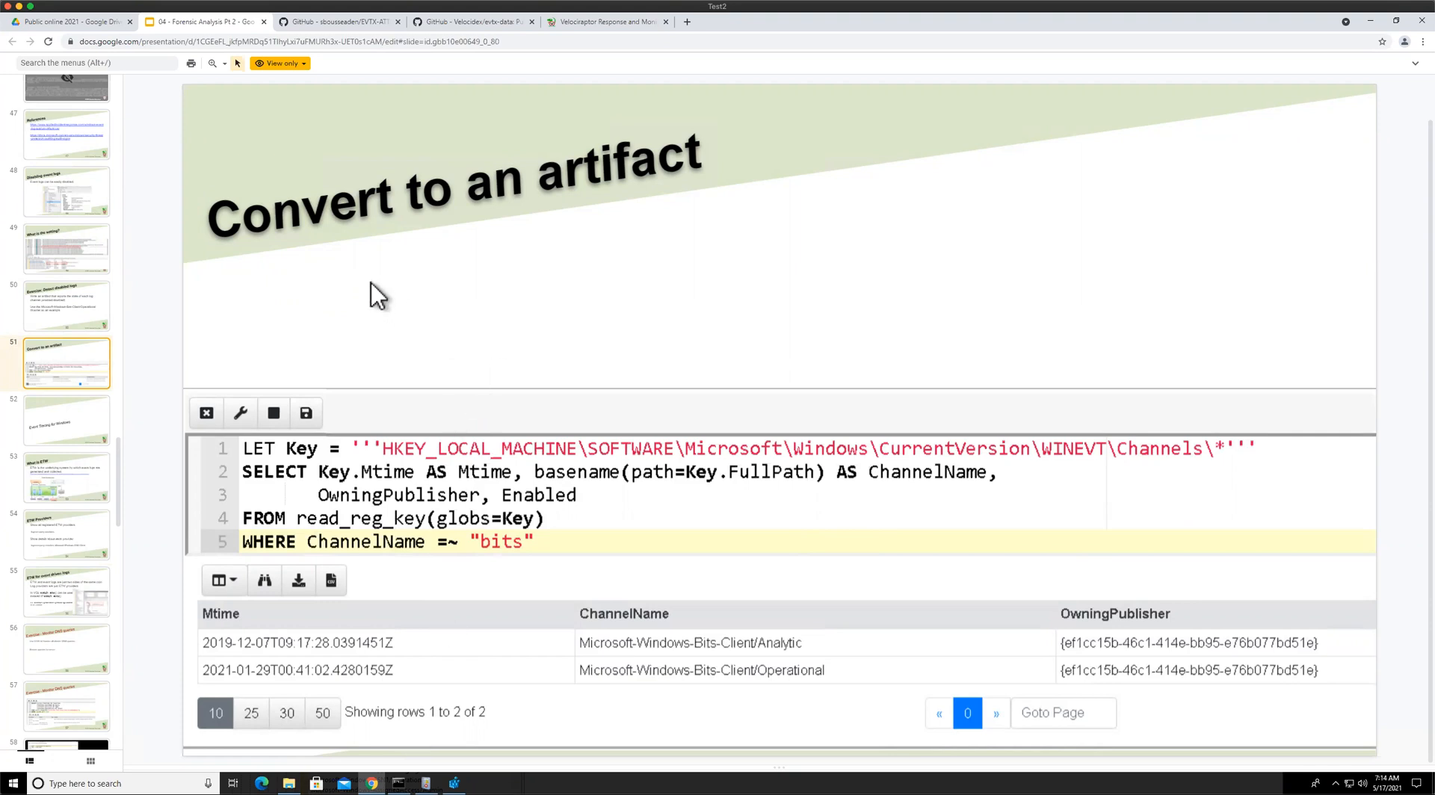
pyautogui.click(558, 25)
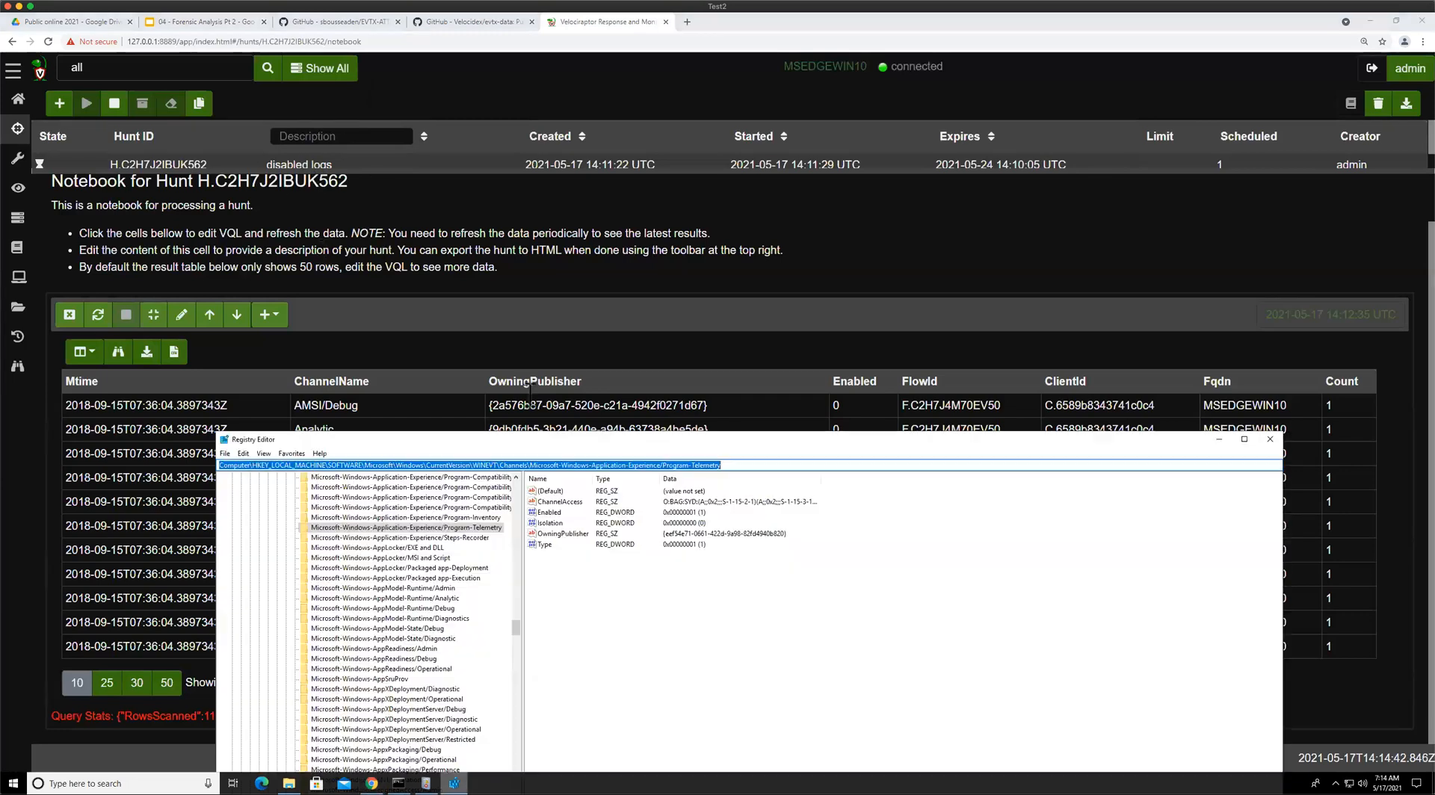
# Examine the Enabled values of the WINEVT channel keys in Registry Editor
pyautogui.click(454, 783)
pyautogui.moveTo(659, 442); pyautogui.dragTo(550, 138)
pyautogui.click(313, 227)
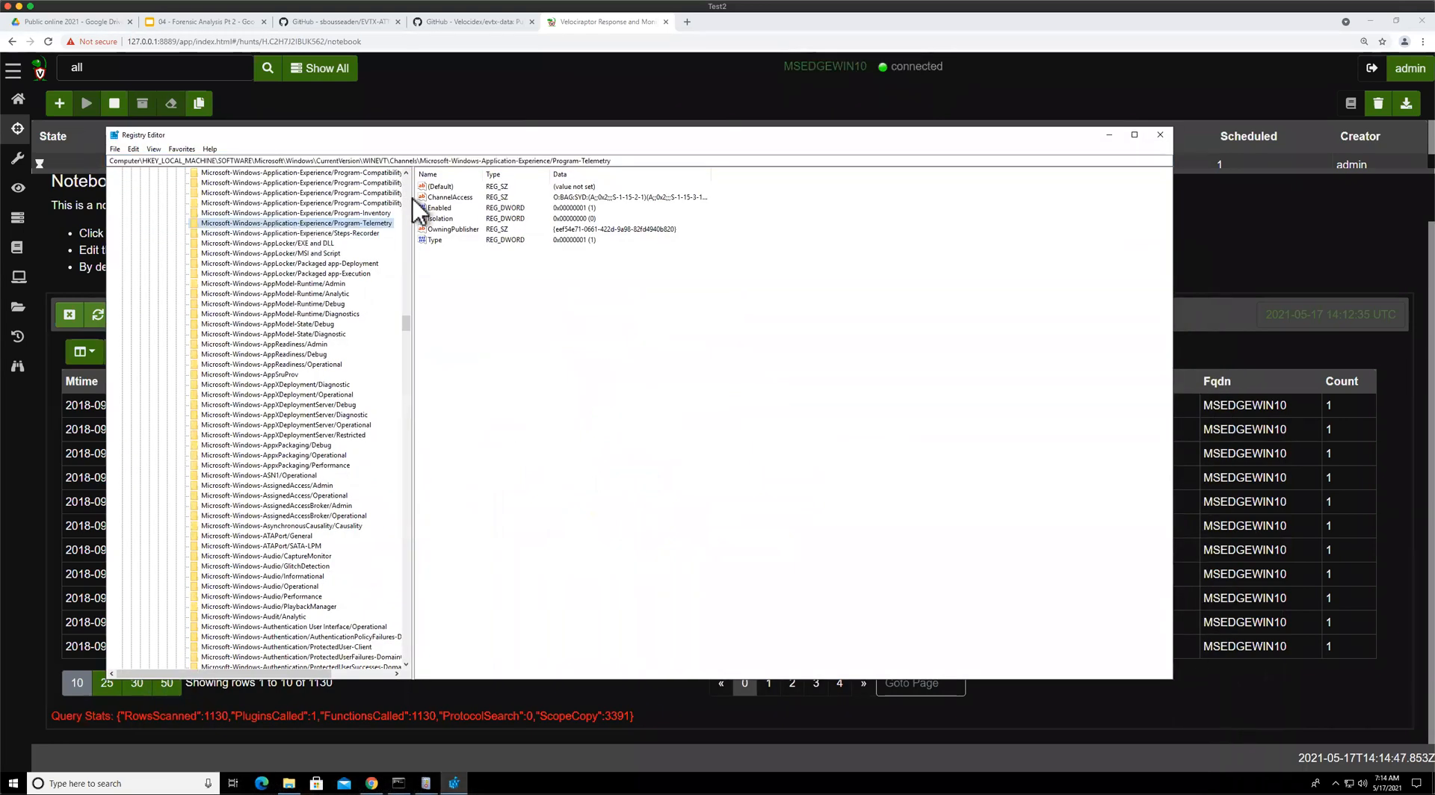
pyautogui.click(439, 207)
pyautogui.click(442, 208)
pyautogui.click(443, 188)
pyautogui.click(354, 225)
pyautogui.click(441, 208)
pyautogui.click(354, 222)
pyautogui.click(441, 209)
pyautogui.click(443, 207)
pyautogui.click(442, 186)
pyautogui.click(601, 199)
pyautogui.click(435, 239)
pyautogui.click(358, 223)
pyautogui.click(447, 230)
pyautogui.click(446, 199)
pyautogui.moveTo(436, 138); pyautogui.dragTo(484, 339)
pyautogui.moveTo(163, 335); pyautogui.dragTo(160, 250)
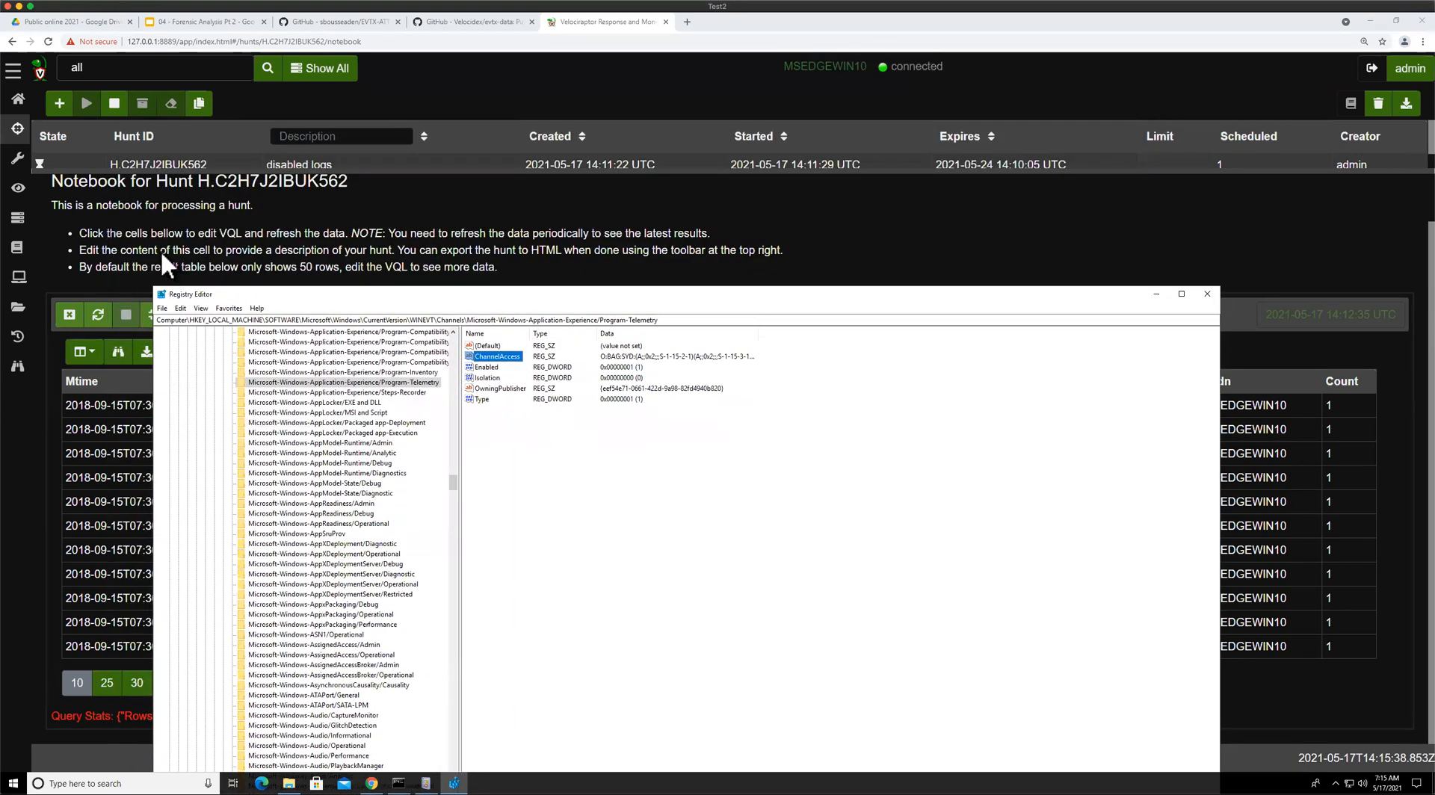
pyautogui.click(162, 255)
# Open the earlier notebook's glob query and remove \\Enabled from the end of the glob pattern
pyautogui.click(18, 247)
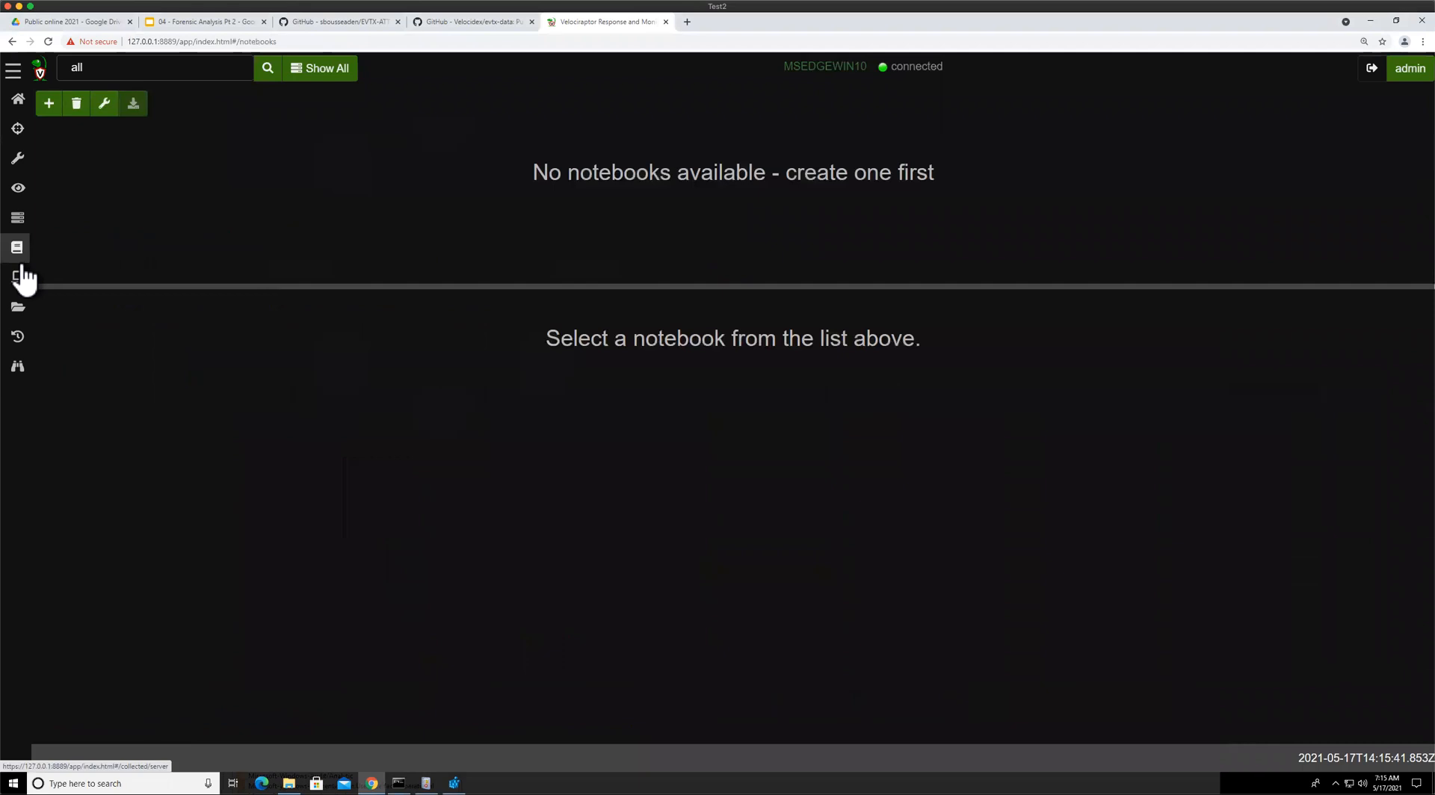
pyautogui.click(336, 261)
pyautogui.moveTo(338, 273); pyautogui.dragTo(247, 158)
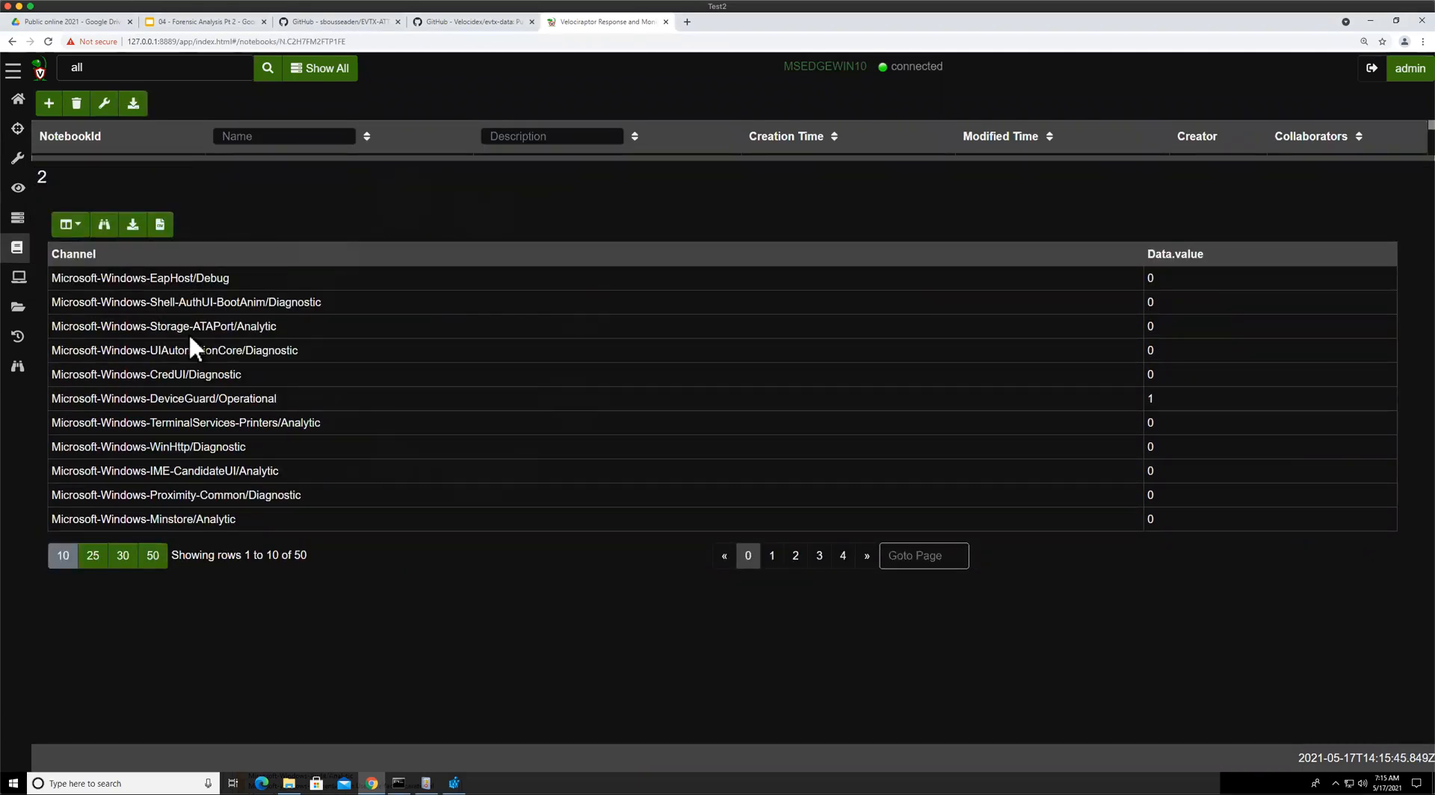
pyautogui.click(219, 295)
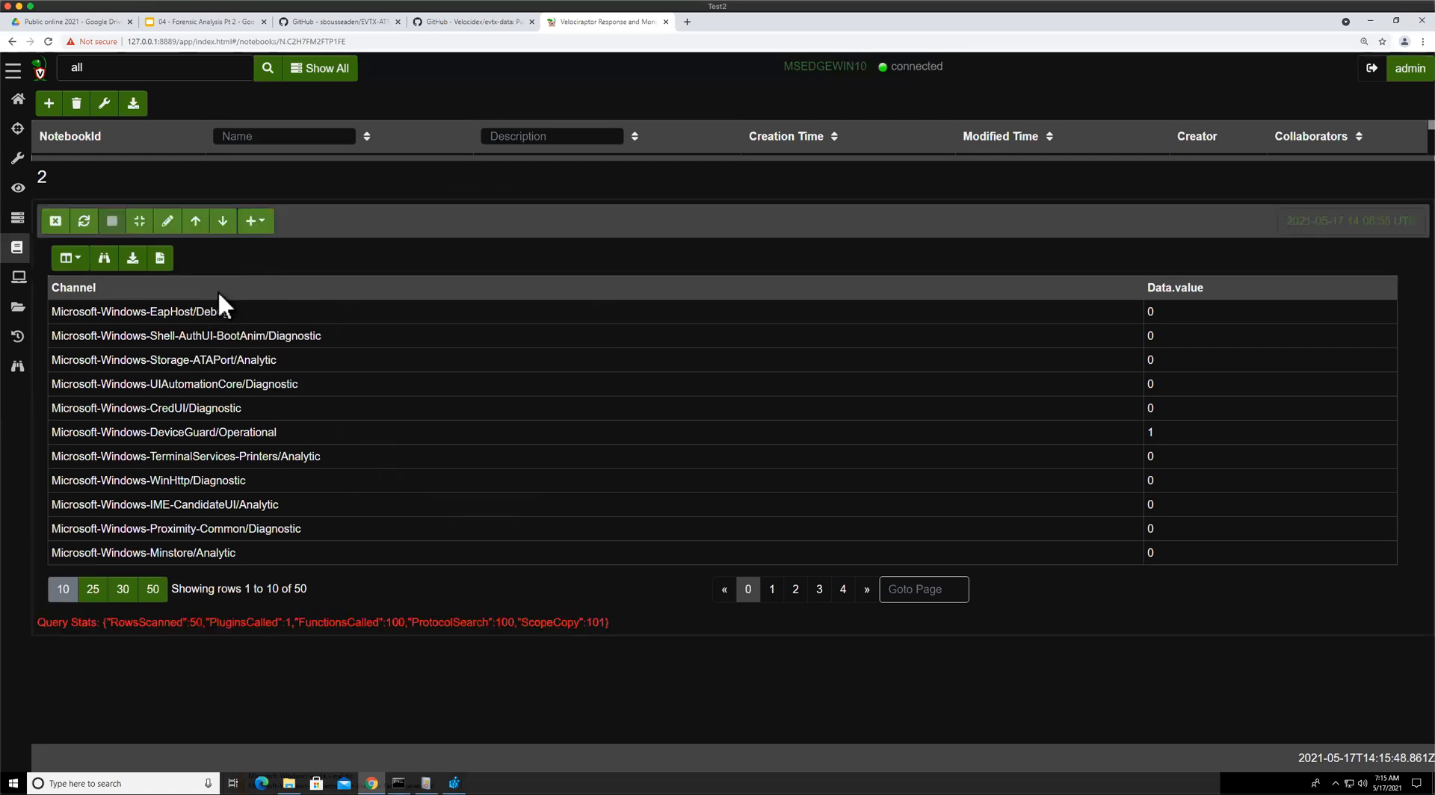
pyautogui.click(327, 296)
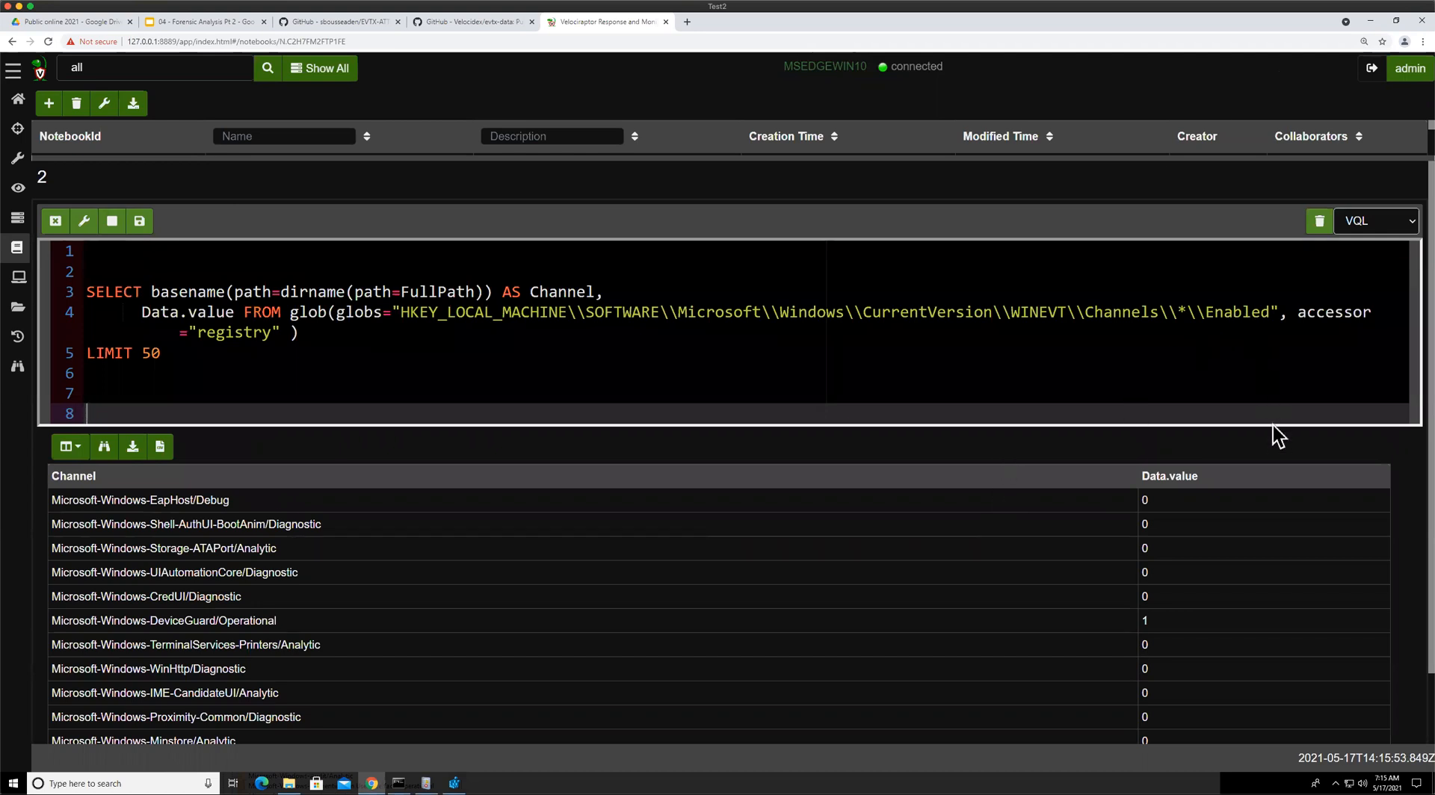
pyautogui.click(1196, 312)
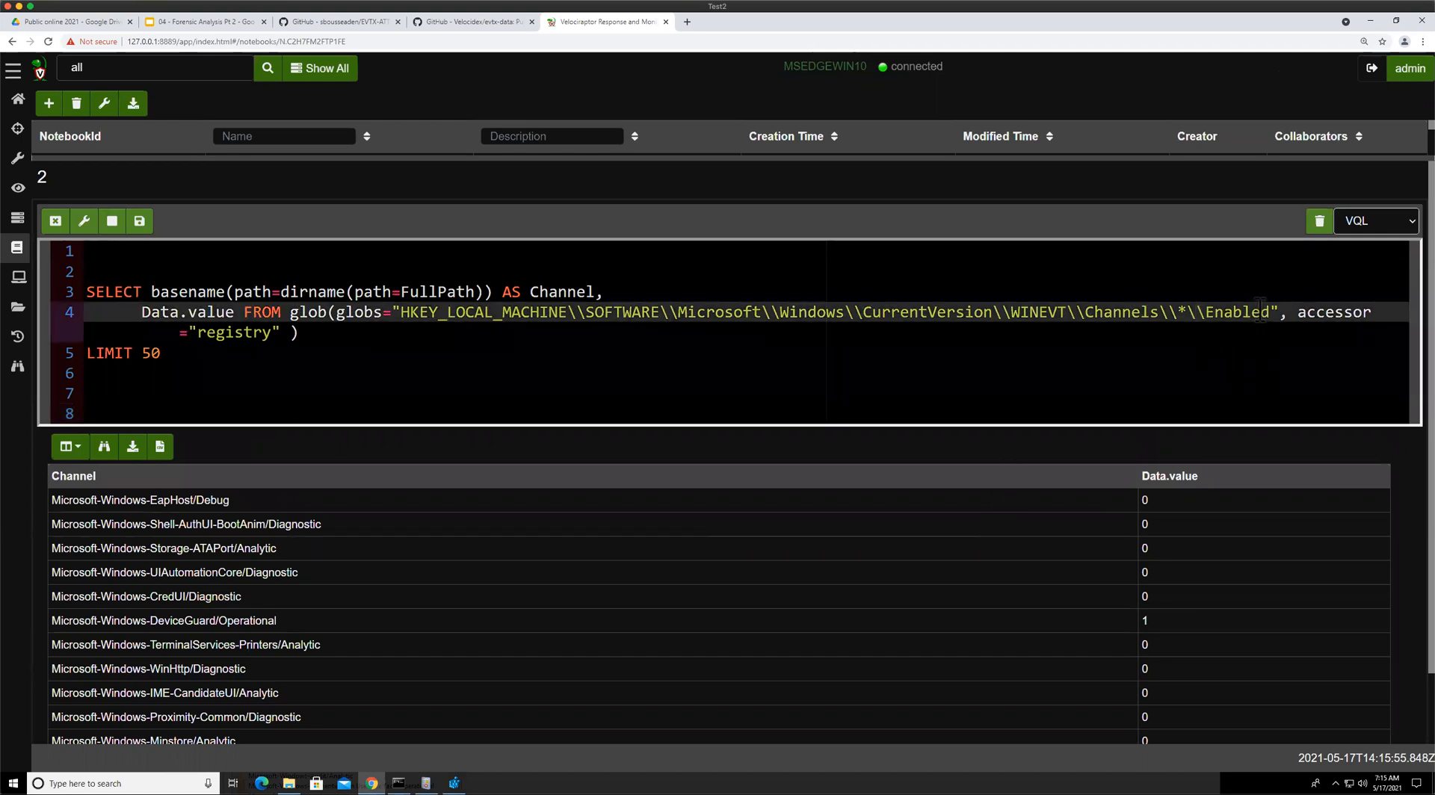
pyautogui.press('Delete')
pyautogui.press('Delete')
pyautogui.press('Delete')
pyautogui.press('Delete')
pyautogui.press('Delete')
pyautogui.press('Delete')
pyautogui.press('Delete')
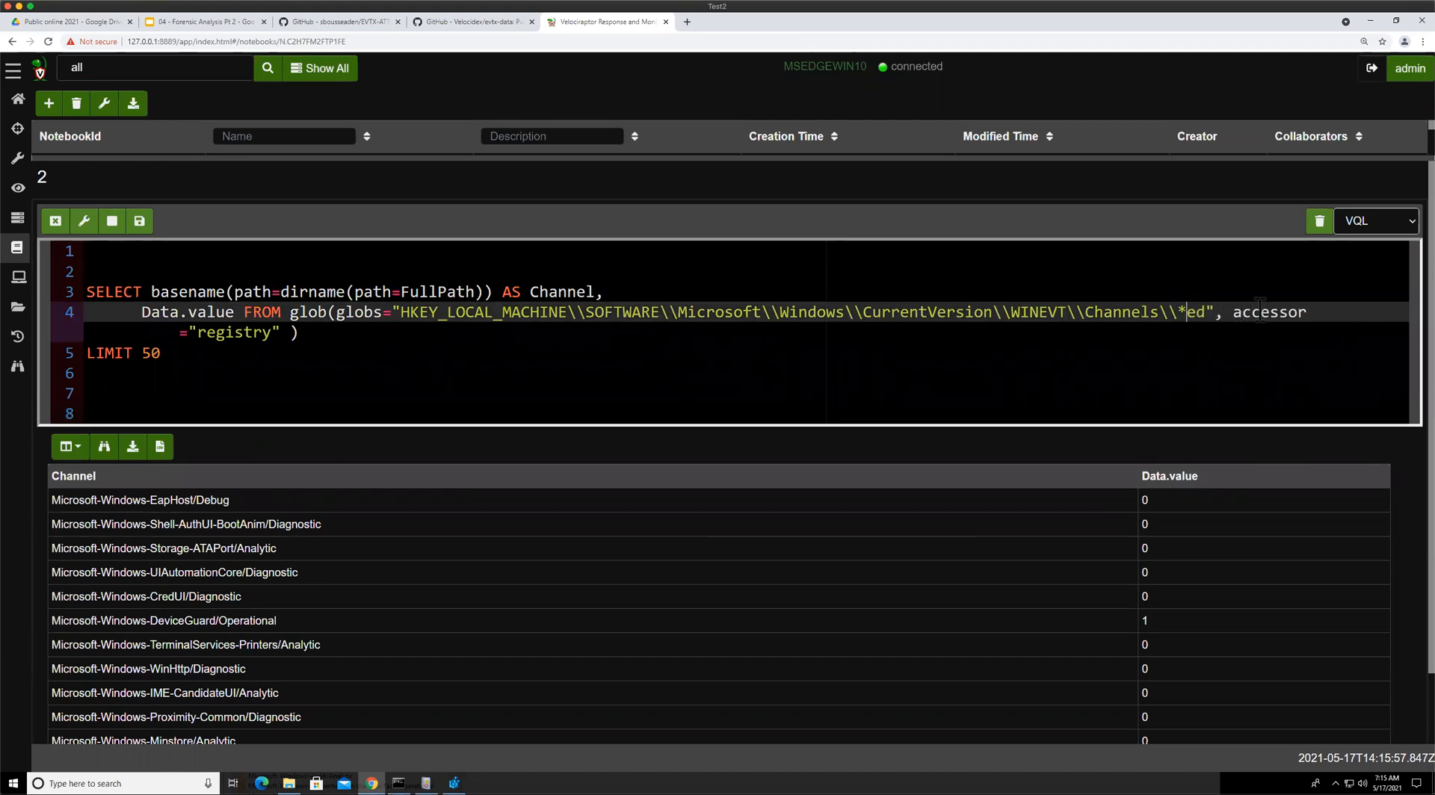
pyautogui.press('Delete')
pyautogui.press('Delete')
# Replace the glob plugin with read_reg_key and run the cell
pyautogui.click(327, 314)
pyautogui.press('BackSpace')
pyautogui.press('BackSpace')
pyautogui.press('BackSpace')
pyautogui.press('BackSpace')
pyautogui.write('read')
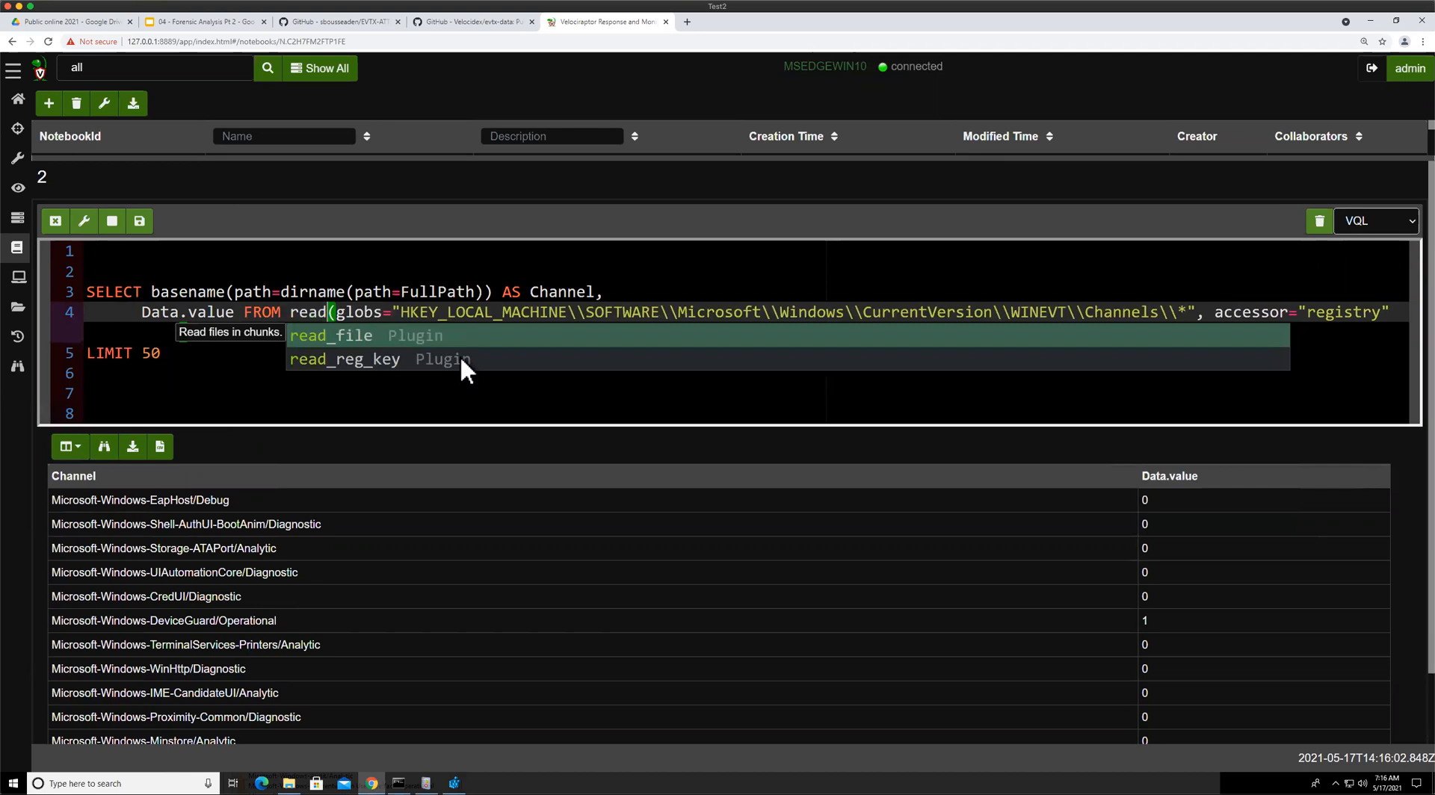
pyautogui.click(459, 362)
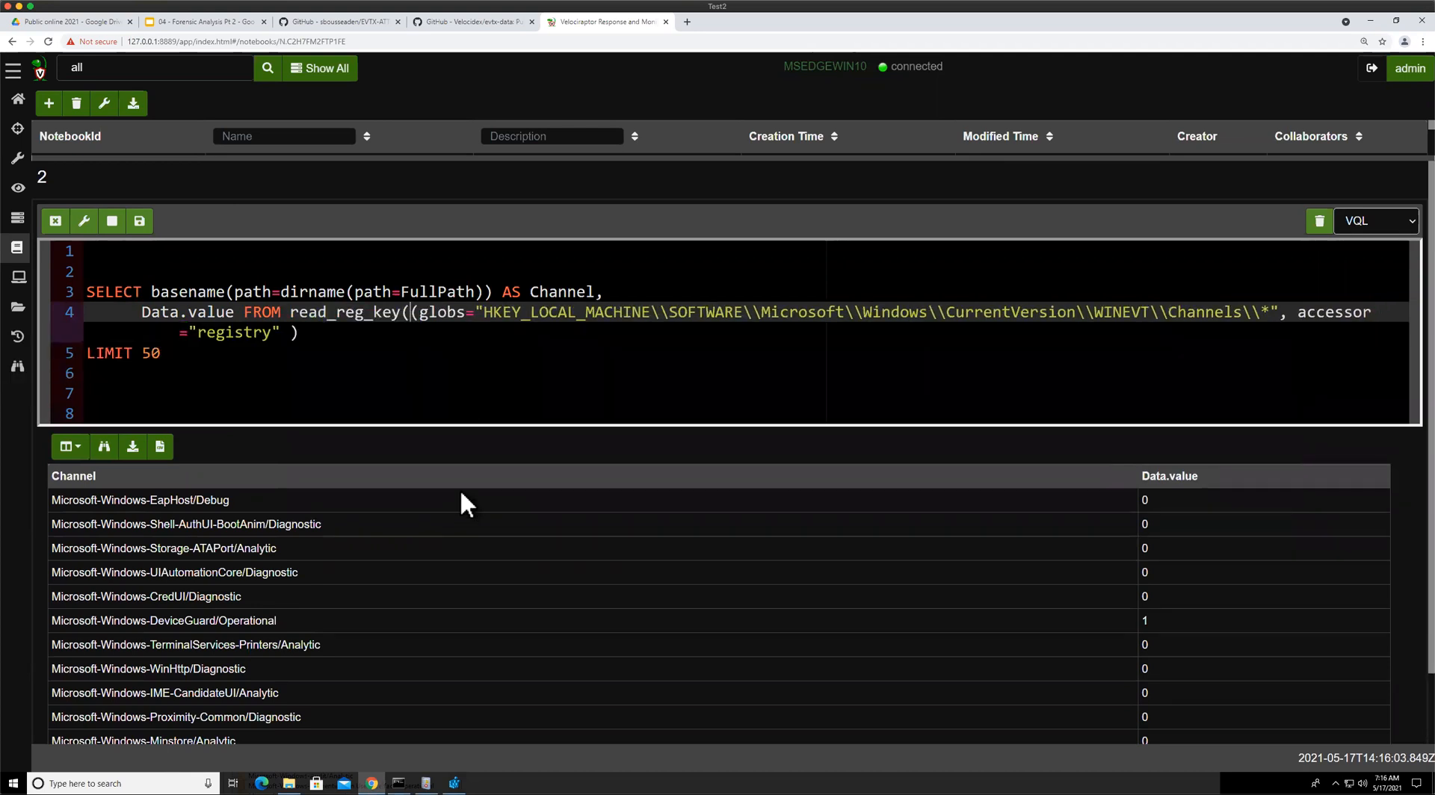
pyautogui.press('BackSpace')
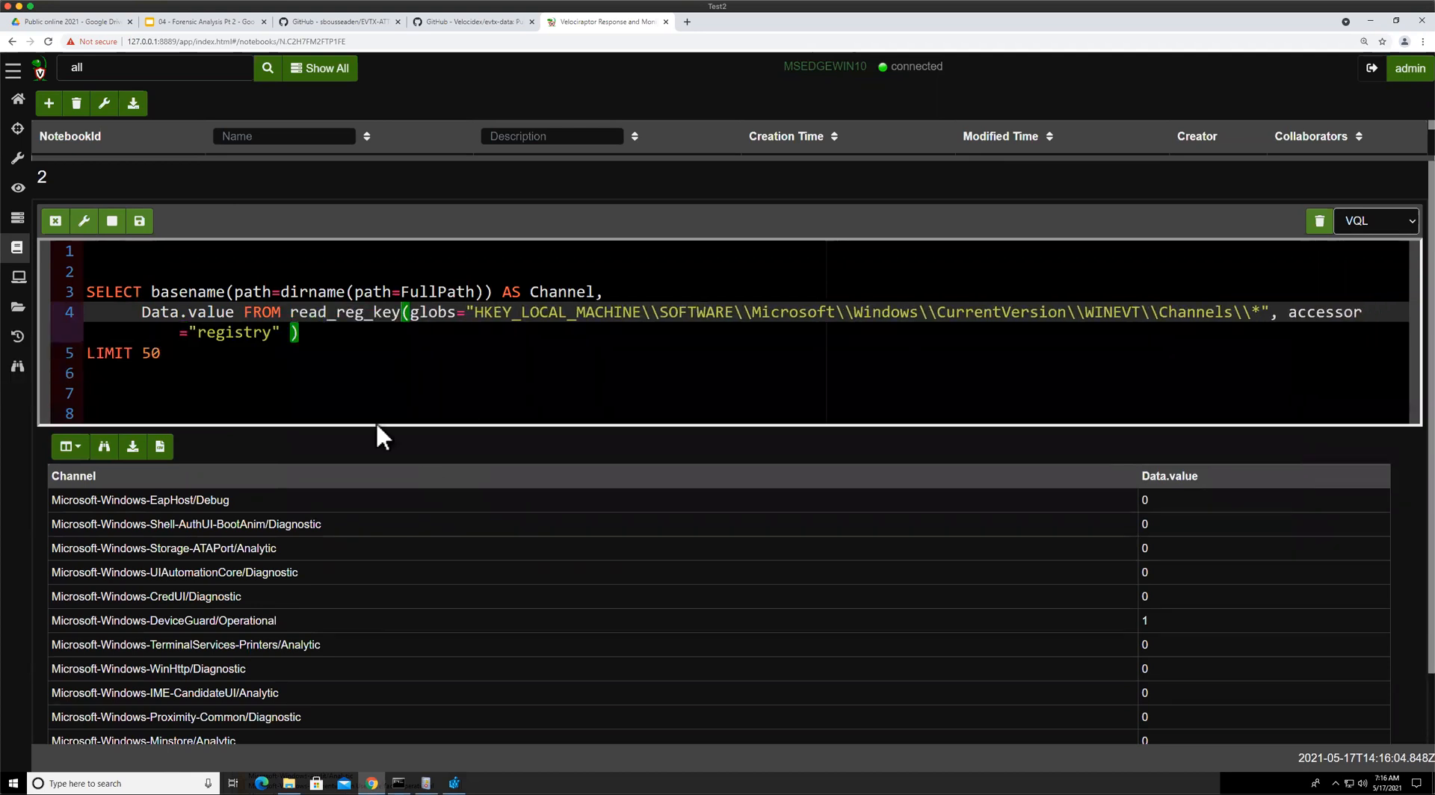
pyautogui.click(139, 220)
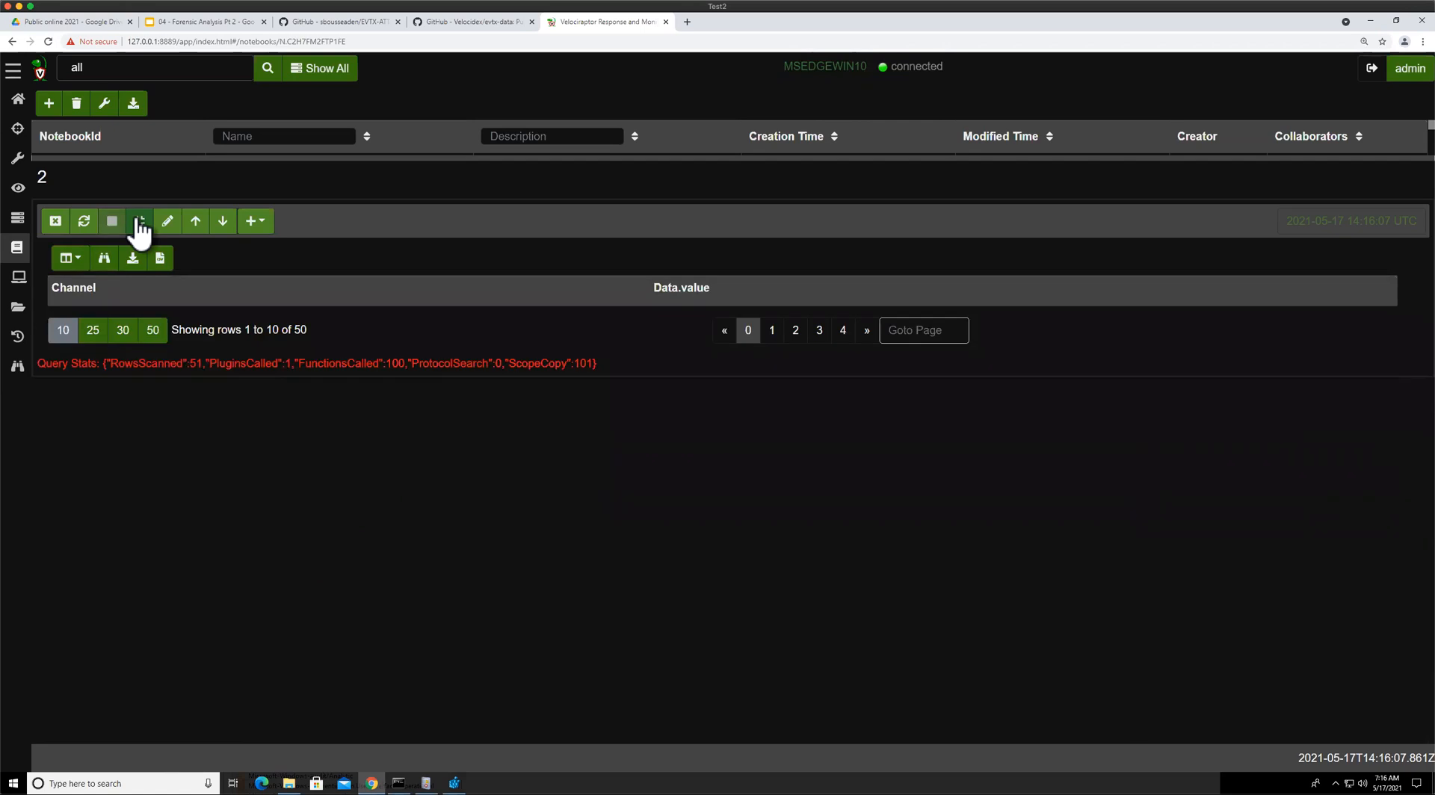
# Remove the accessor="registry" argument from the read_reg_key call in the notebook cell
pyautogui.click(167, 221)
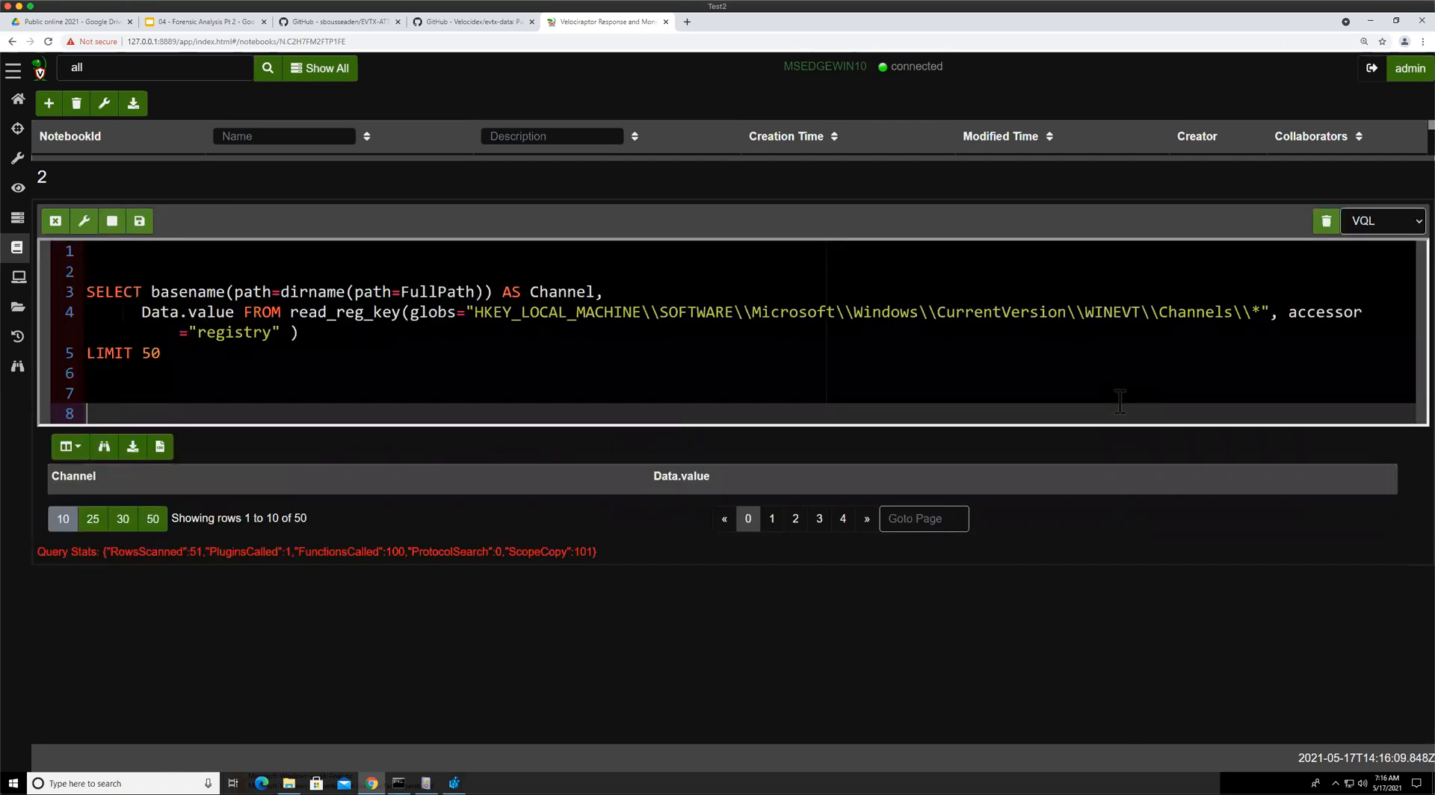
pyautogui.click(1307, 329)
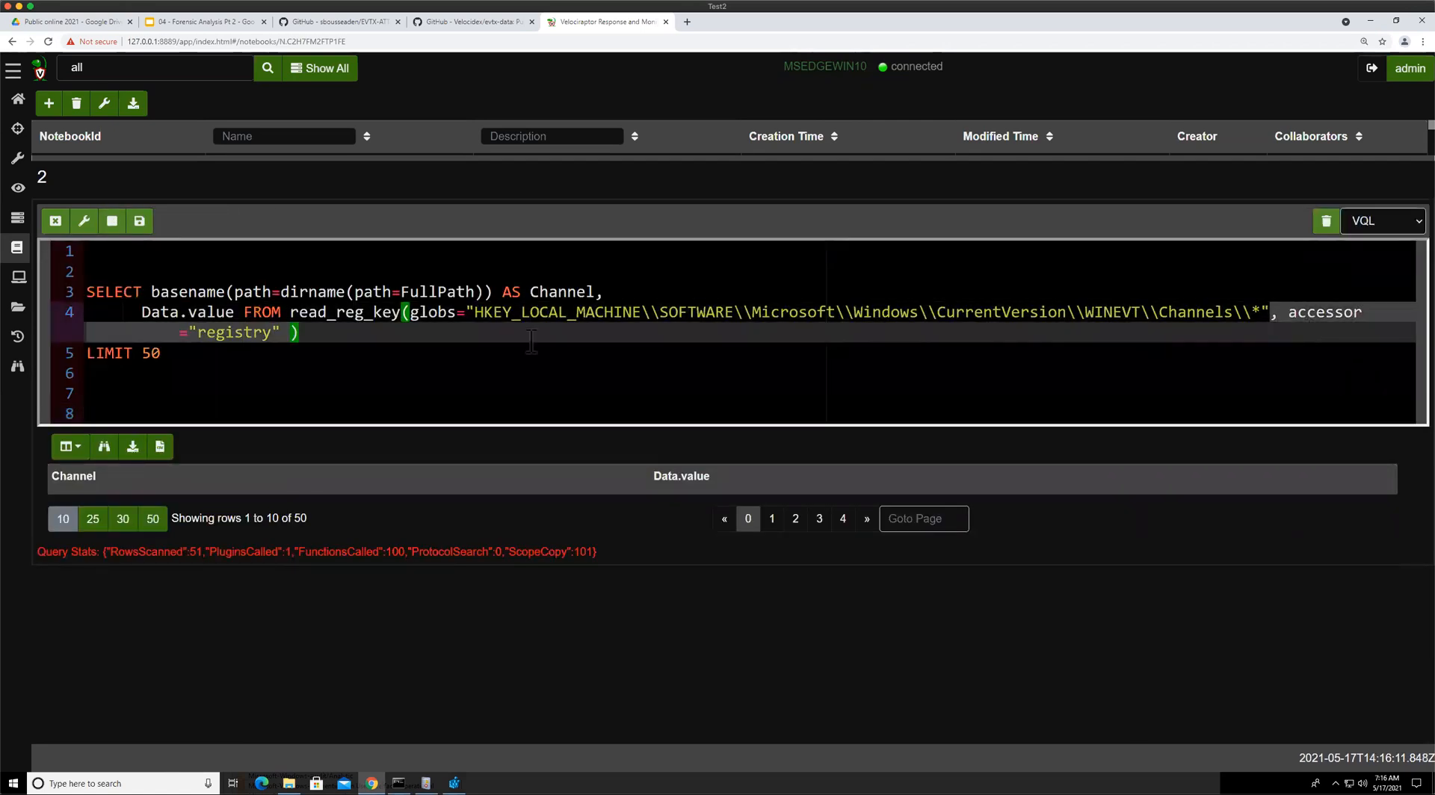
pyautogui.press('BackSpace')
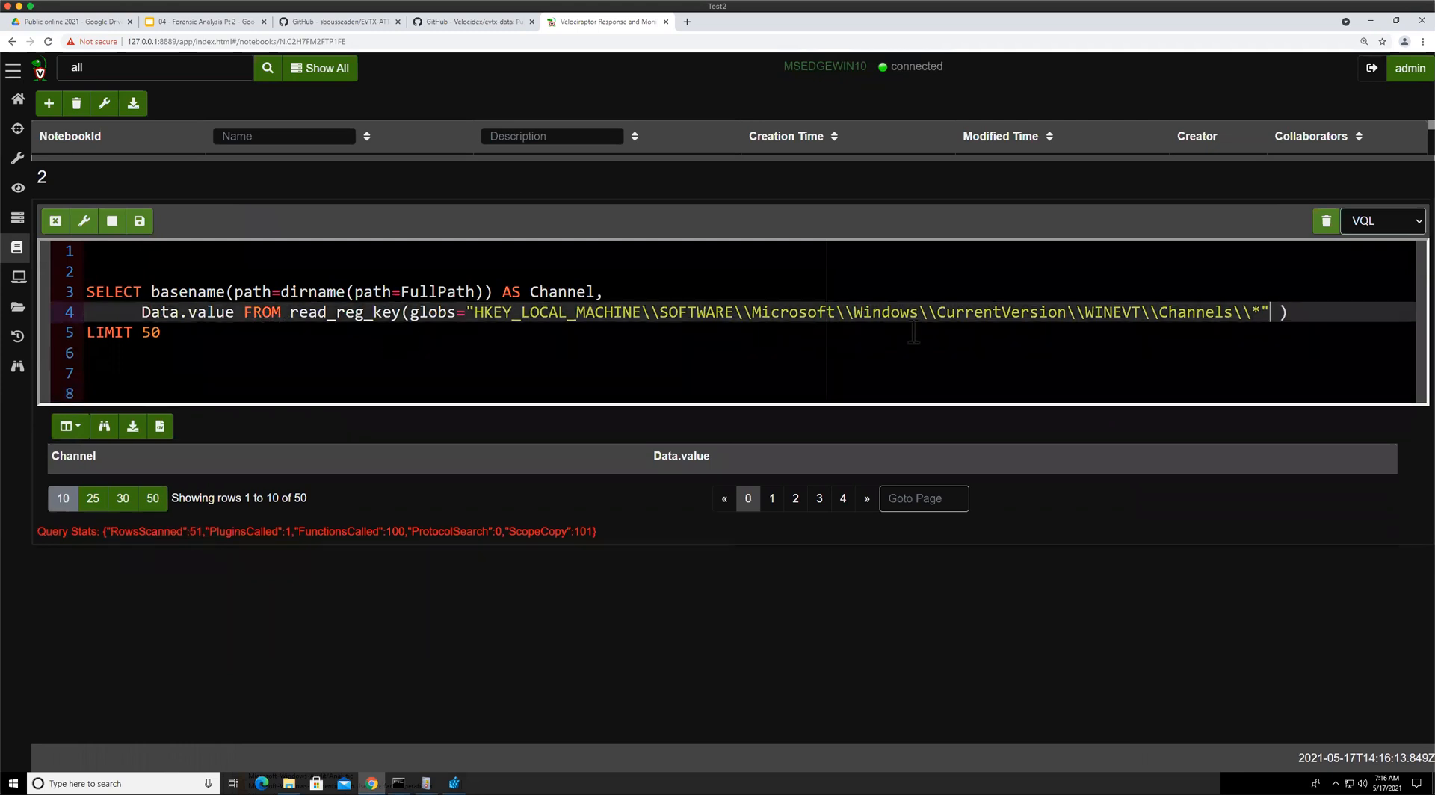
# Review the read_reg_key argument suggestions in the editor and rerun the cell without the accessor
pyautogui.click(450, 312)
pyautogui.press('Left')
pyautogui.write('?')
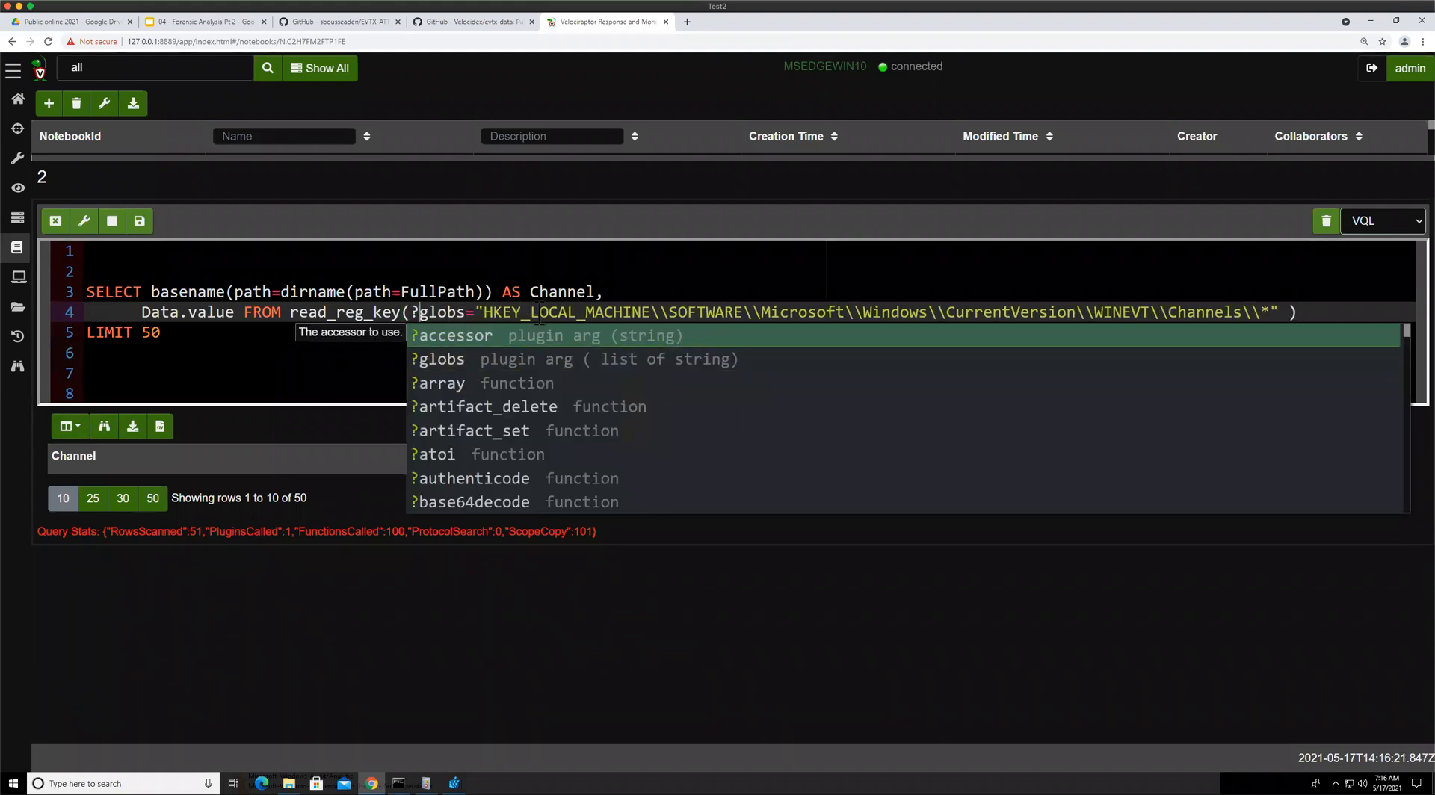
pyautogui.press('Escape')
pyautogui.press('BackSpace')
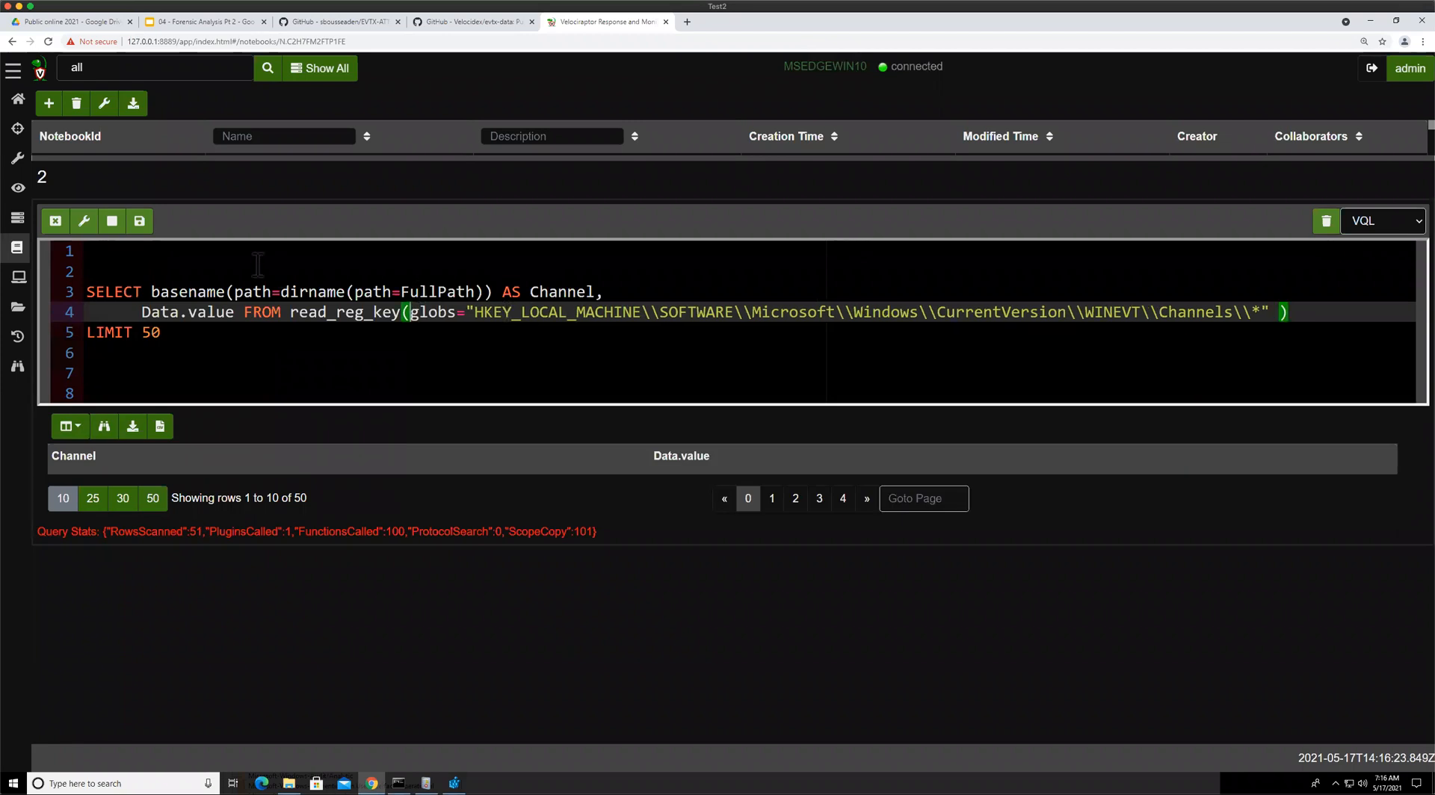
pyautogui.click(139, 221)
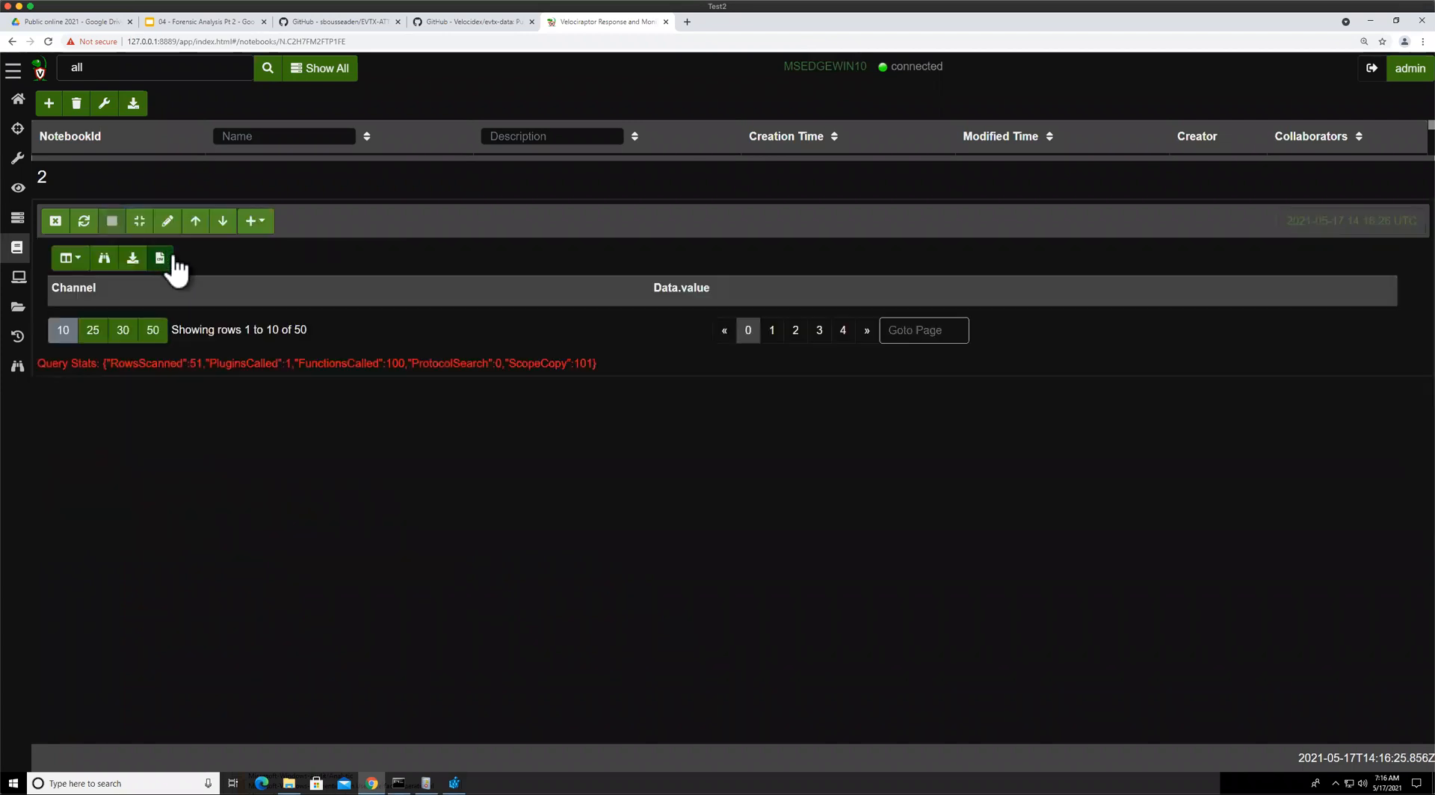
# Replace the selected Channel and Data.value columns with SELECT * and run the query
pyautogui.click(164, 219)
pyautogui.moveTo(153, 290); pyautogui.dragTo(643, 292)
pyautogui.write('*')
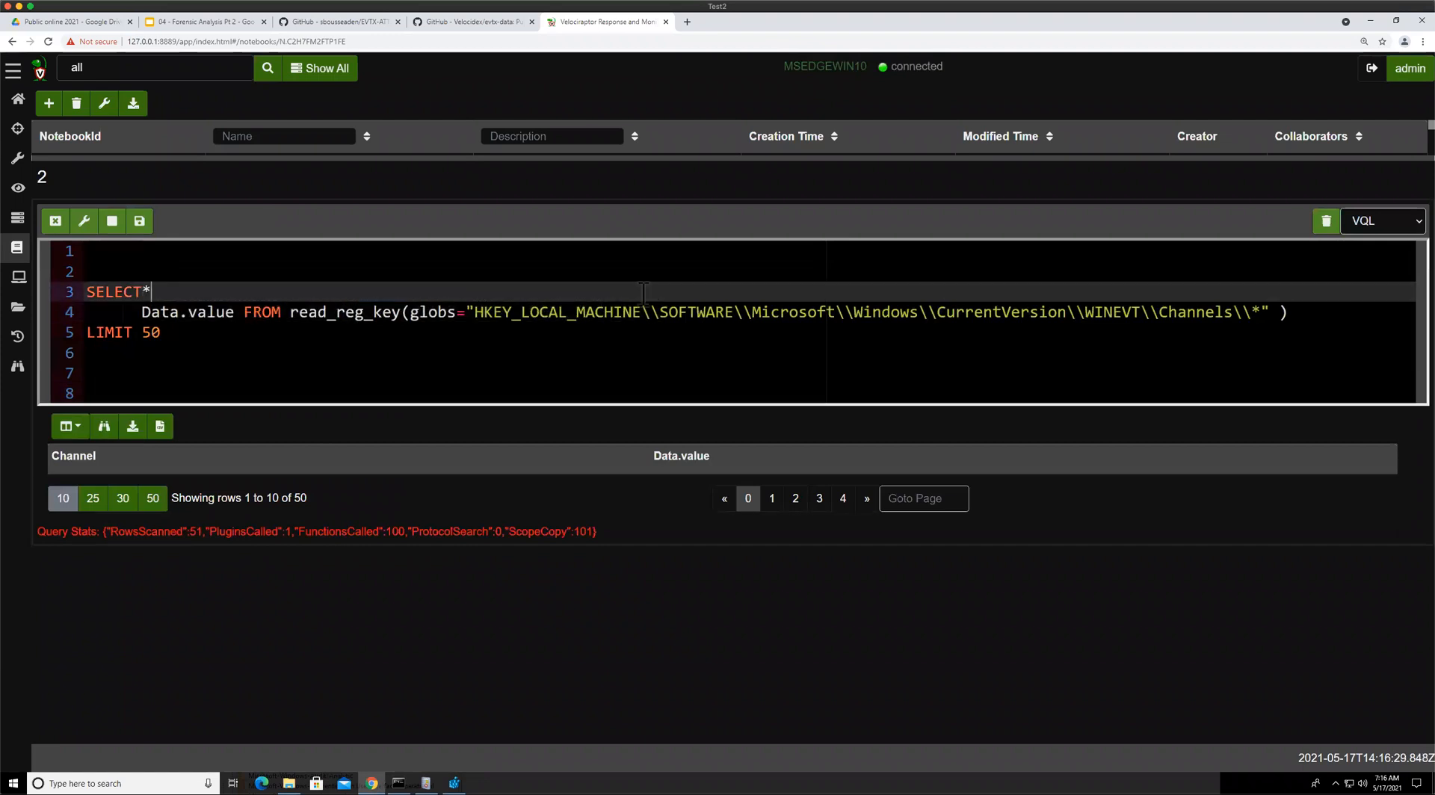
pyautogui.press('Left')
pyautogui.press('Down')
pyautogui.press('Right')
pyautogui.press('Right')
pyautogui.press('Right')
pyautogui.press('Right')
pyautogui.press('Right')
pyautogui.press('Right')
pyautogui.press('Right')
pyautogui.press('Right')
pyautogui.press('Right')
pyautogui.press('Right')
pyautogui.press('Right')
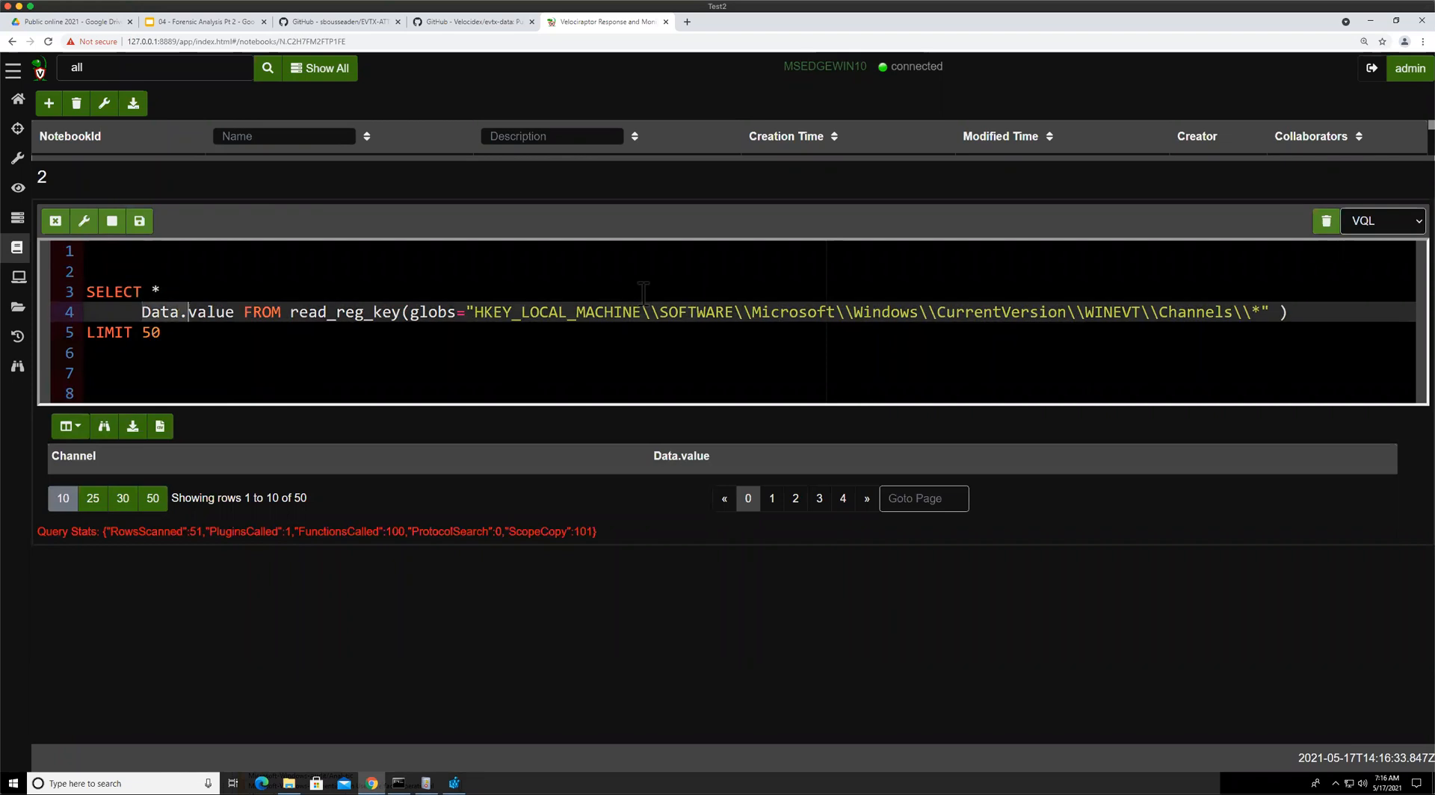
pyautogui.press('BackSpace')
pyautogui.press('BackSpace')
pyautogui.press('BackSpace')
pyautogui.press('BackSpace')
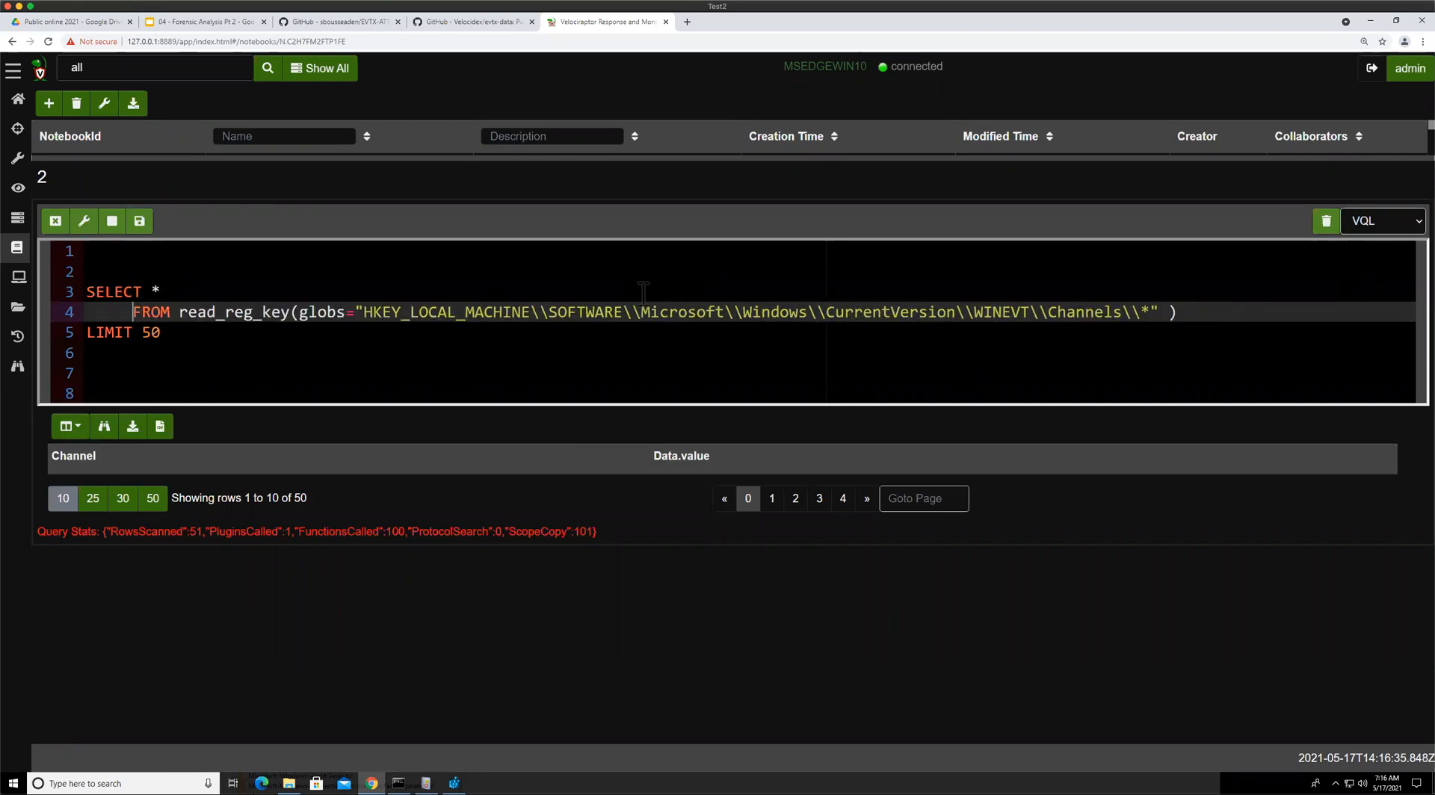
pyautogui.click(139, 221)
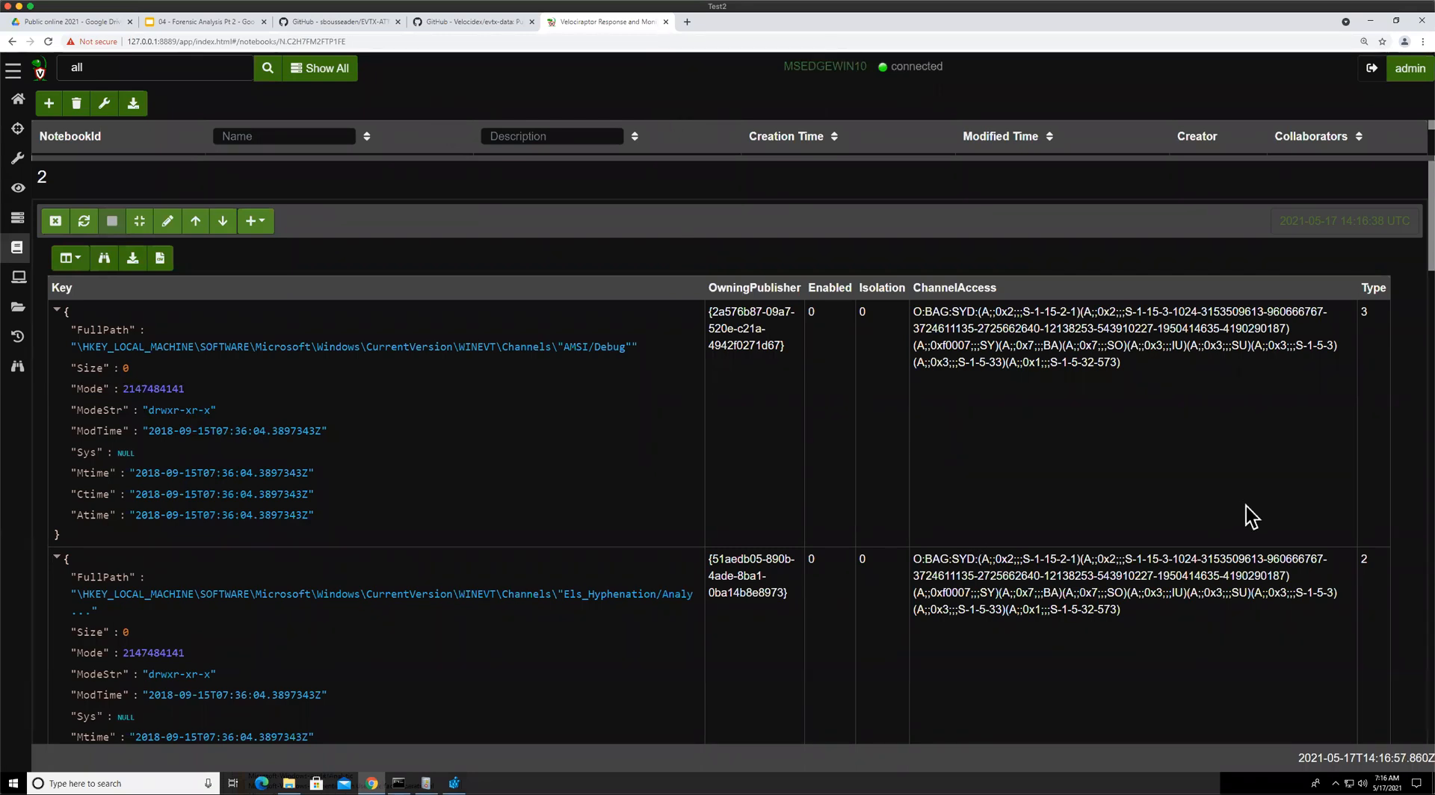
# Return to the presentation and open the Event Tracing for Windows slide
pyautogui.click(196, 23)
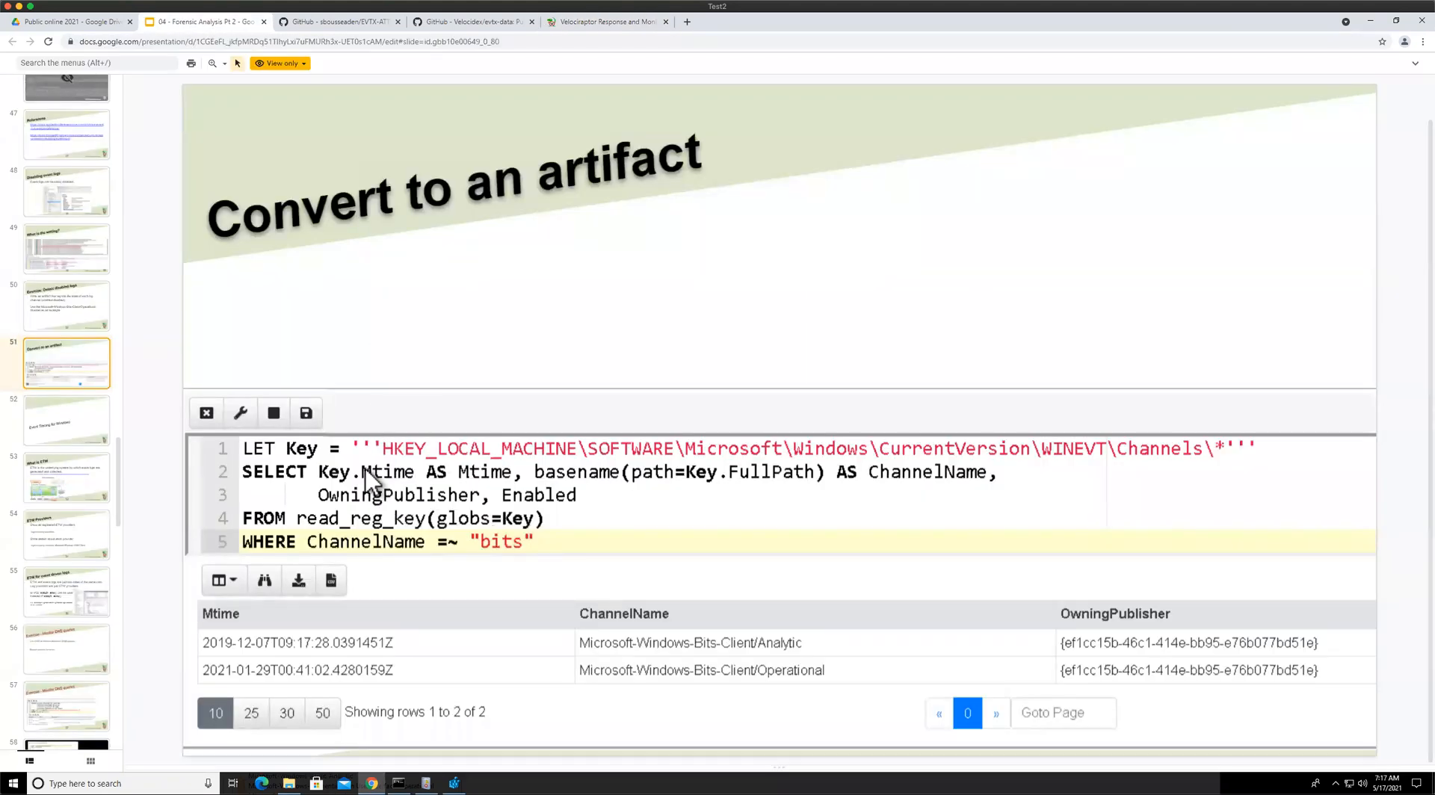
pyautogui.click(90, 429)
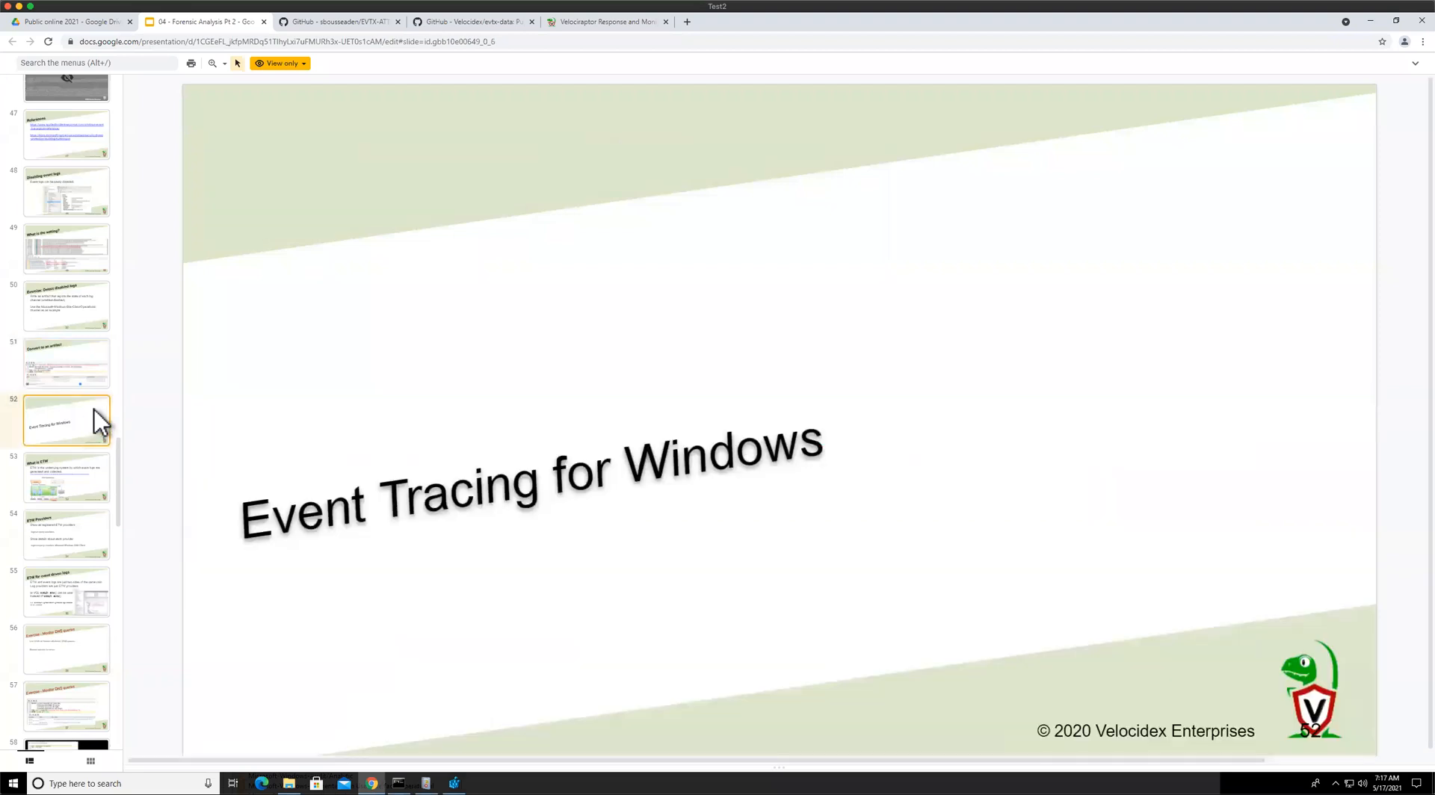
pyautogui.scroll(-3, 64, 396)
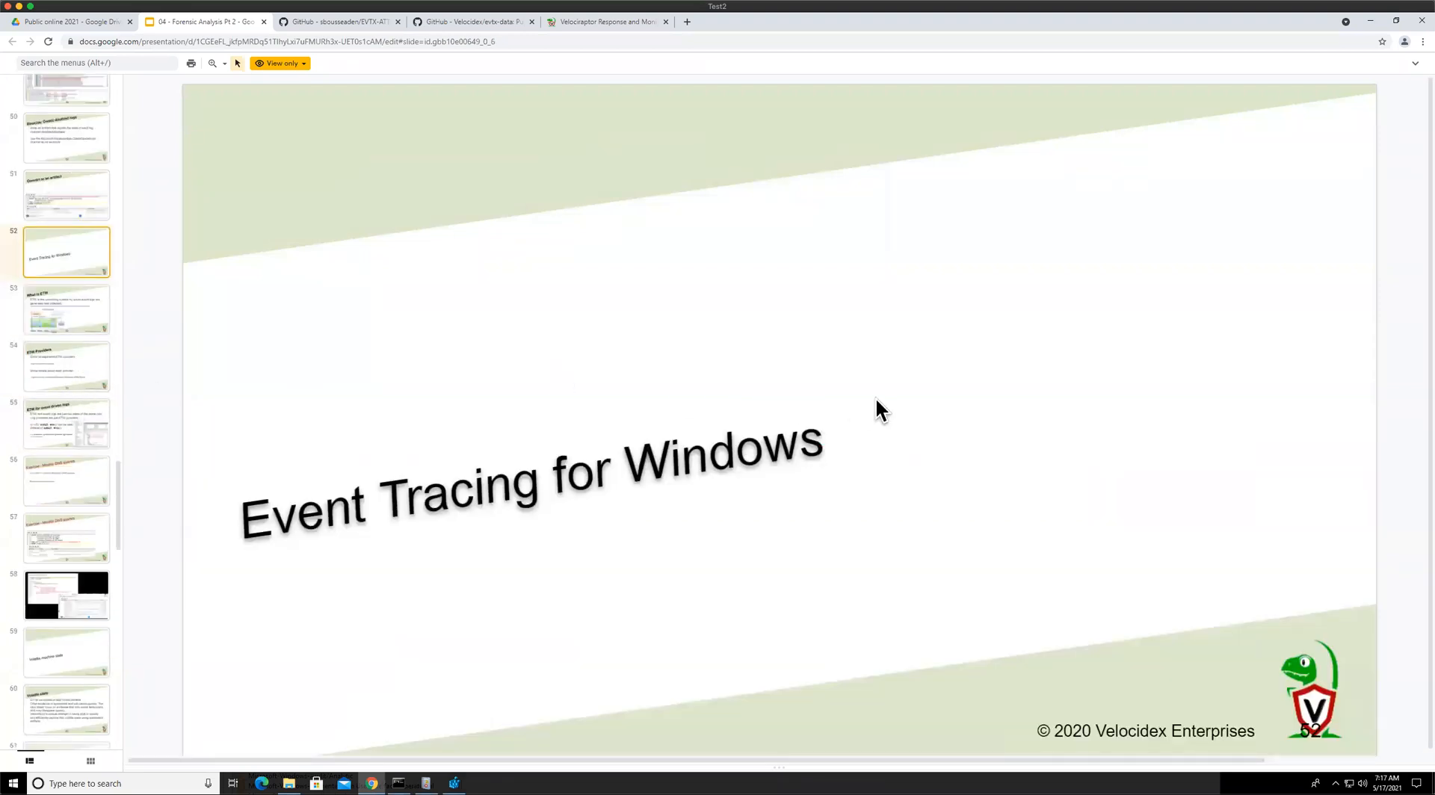
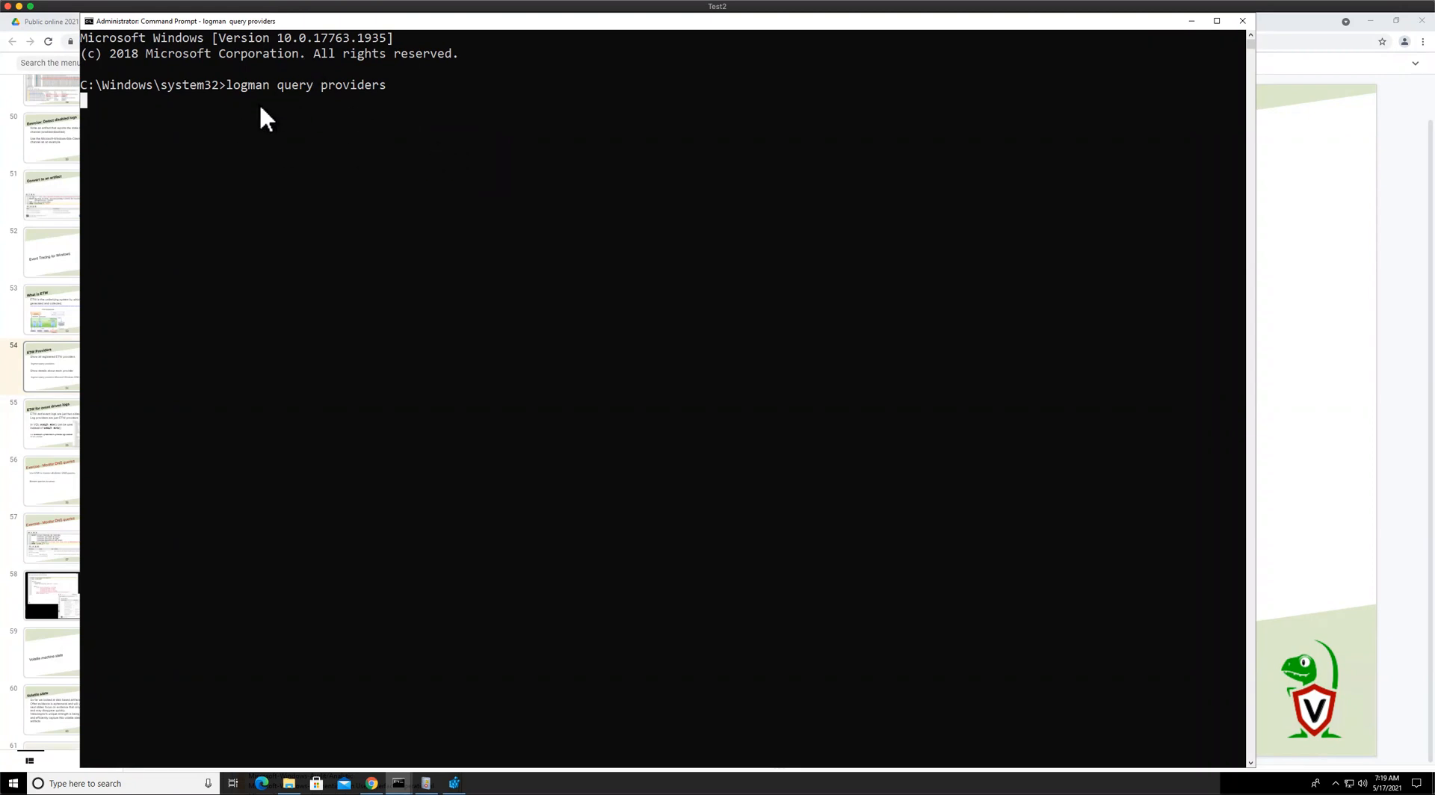
# Stop the running logman query providers listing in the Command Prompt
pyautogui.moveTo(338, 18); pyautogui.dragTo(448, 20)
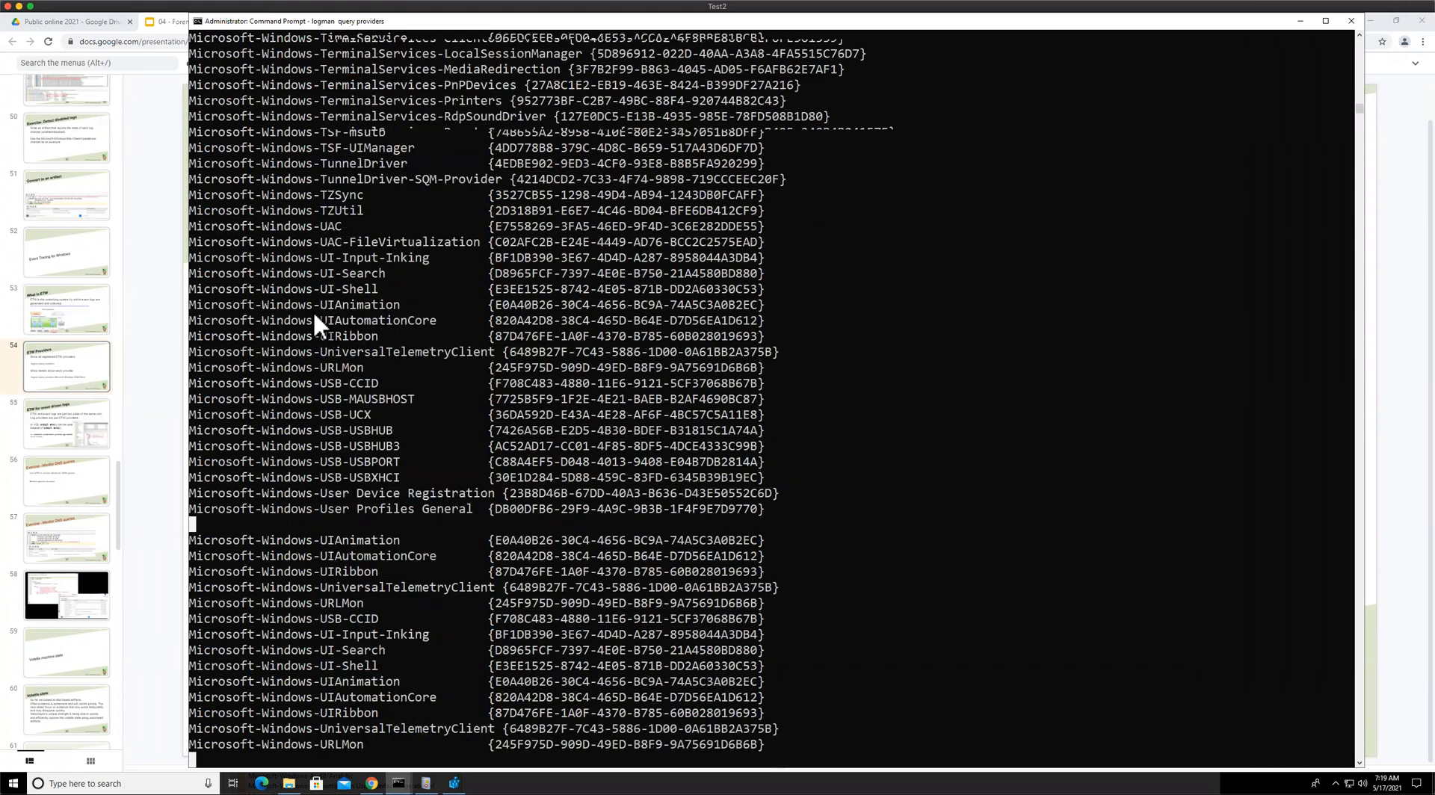
pyautogui.hotkey('ctrl', 'c')
pyautogui.press('Return')
# Copy the GUID of the Microsoft-Windows-URLMon provider from the provider list
pyautogui.scroll(20, 270, 209)
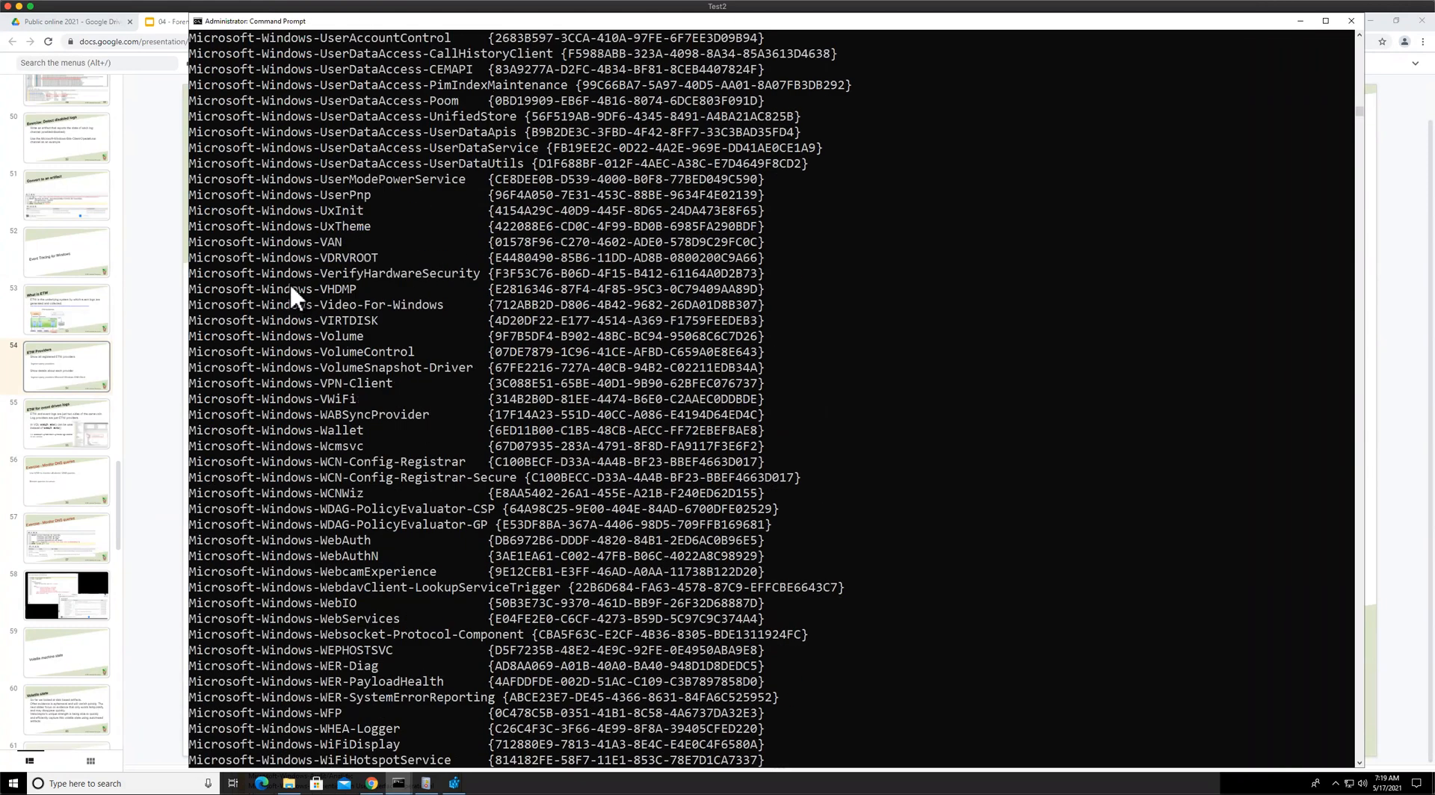
pyautogui.doubleClick(281, 212)
pyautogui.scroll(8, 281, 212)
pyautogui.doubleClick(280, 209)
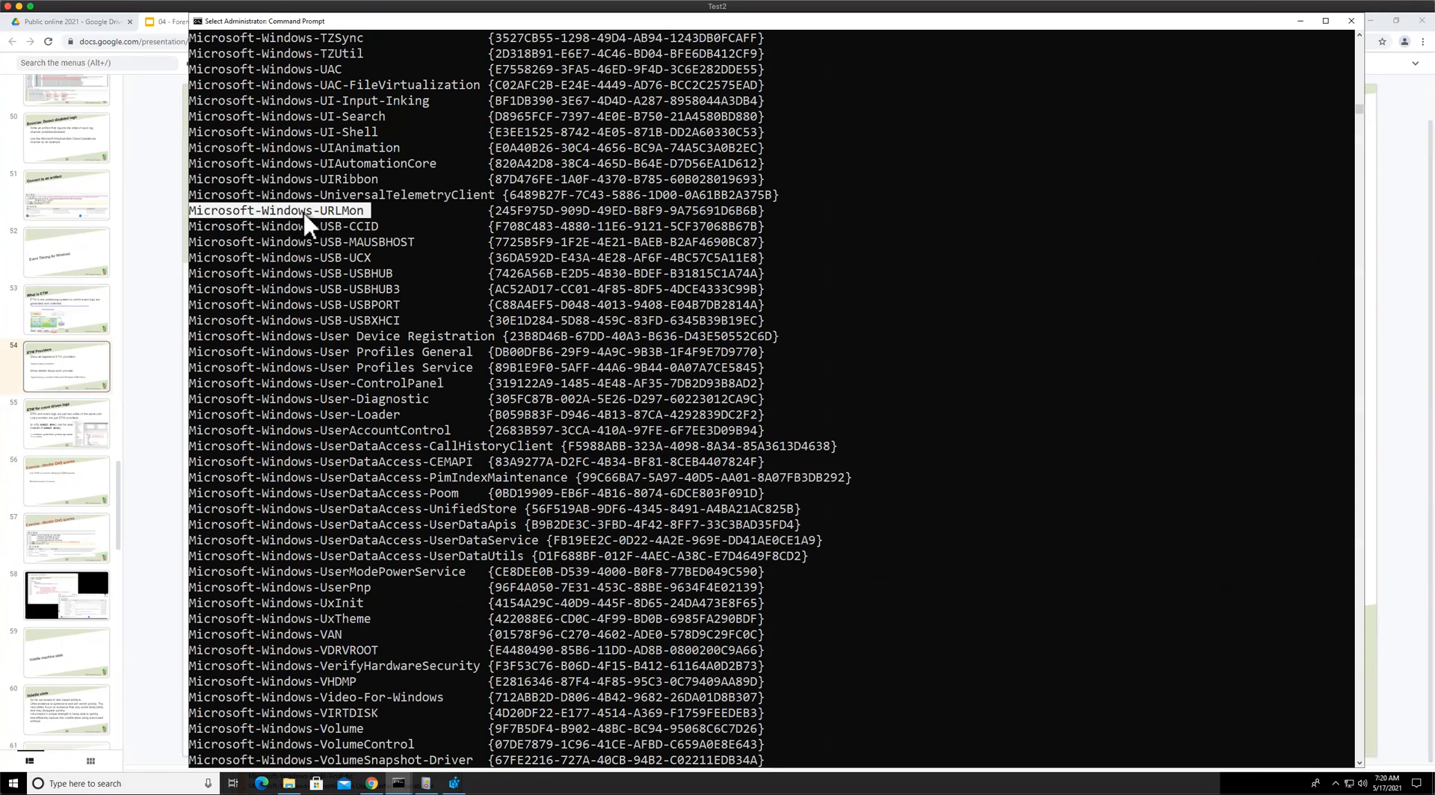
pyautogui.doubleClick(589, 207)
pyautogui.click(586, 208)
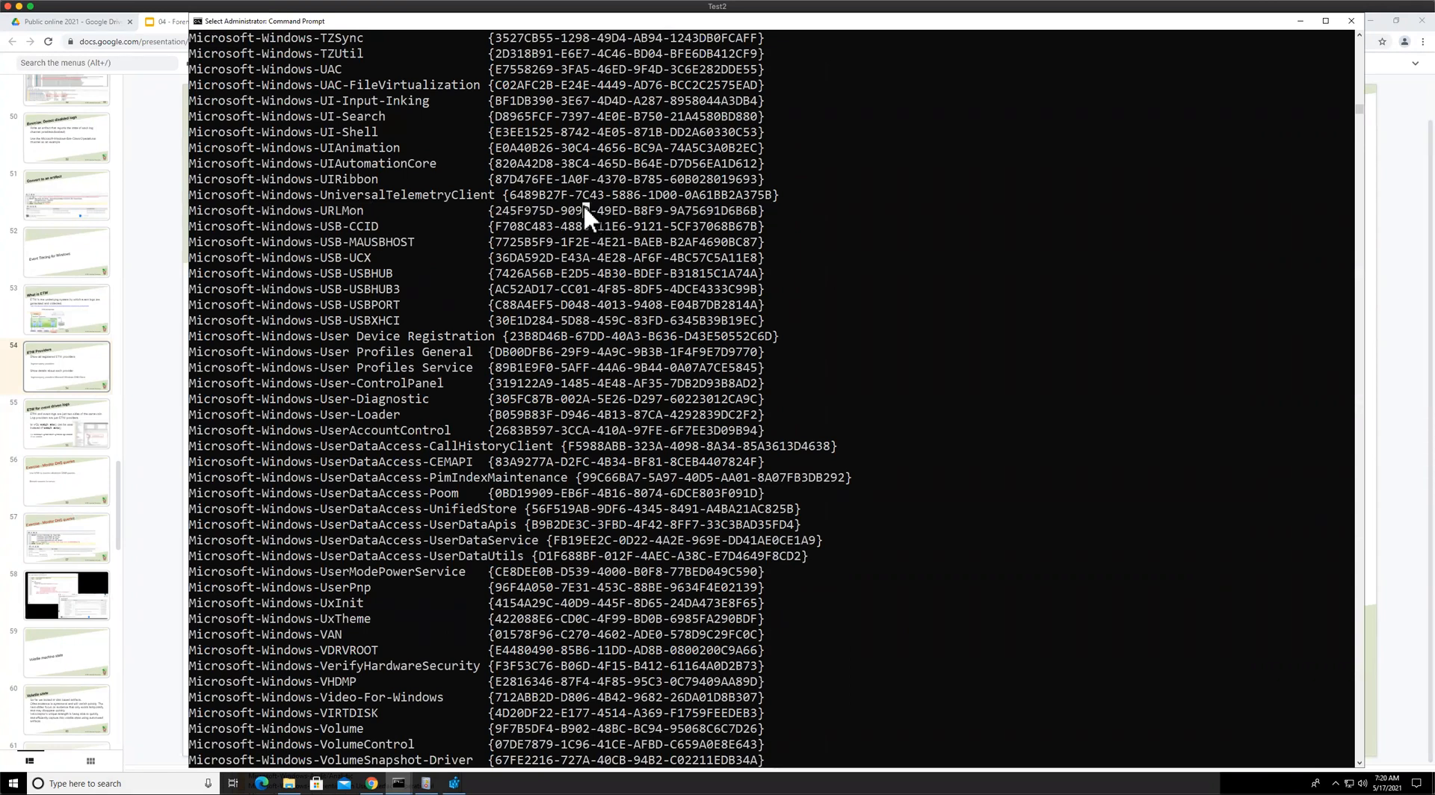
pyautogui.doubleClick(585, 207)
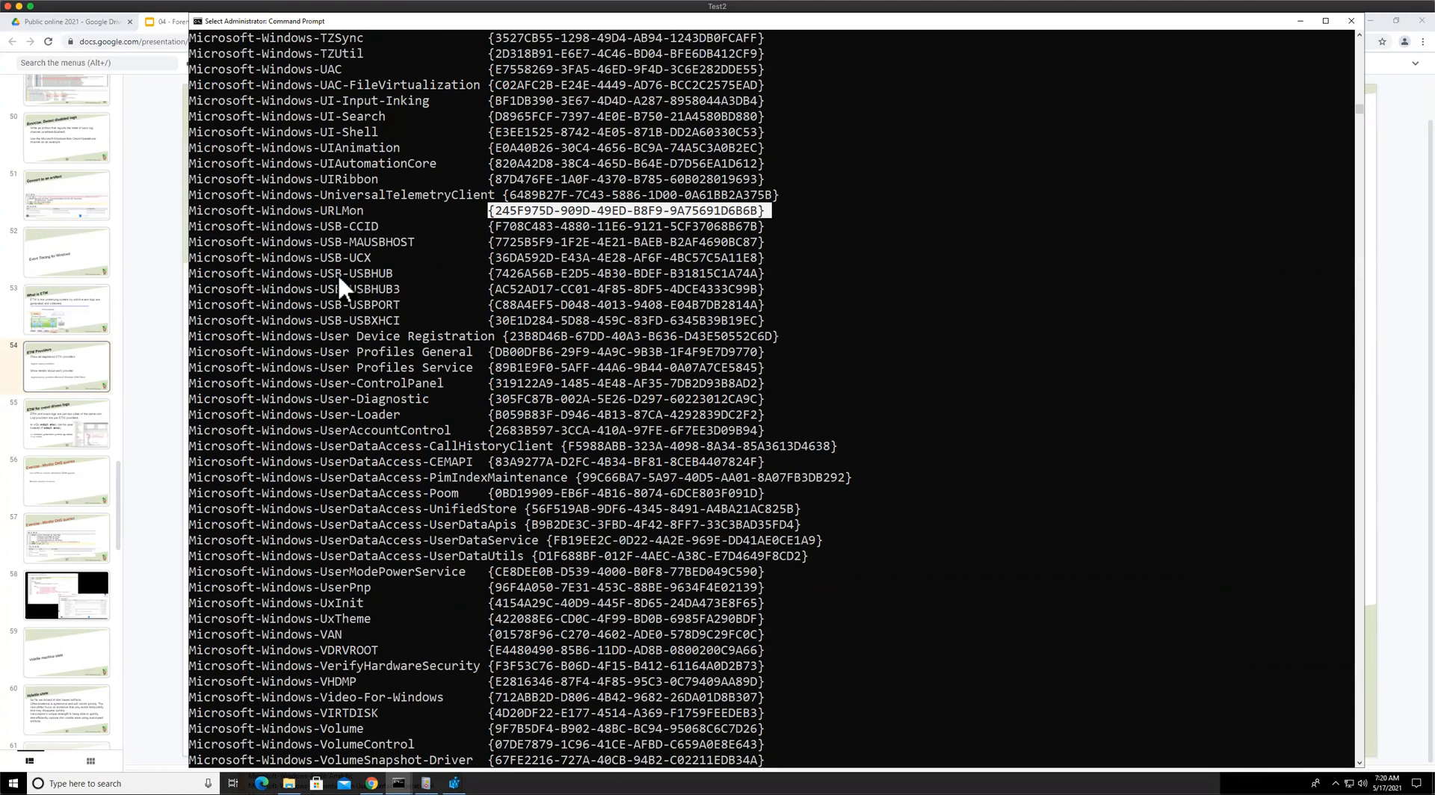
pyautogui.hotkey('ctrl', 'c')
# Scroll through the ETW provider list, highlighting provider names such as Spell-Checking
pyautogui.scroll(8, 338, 272)
pyautogui.scroll(11, 337, 272)
pyautogui.scroll(9, 337, 273)
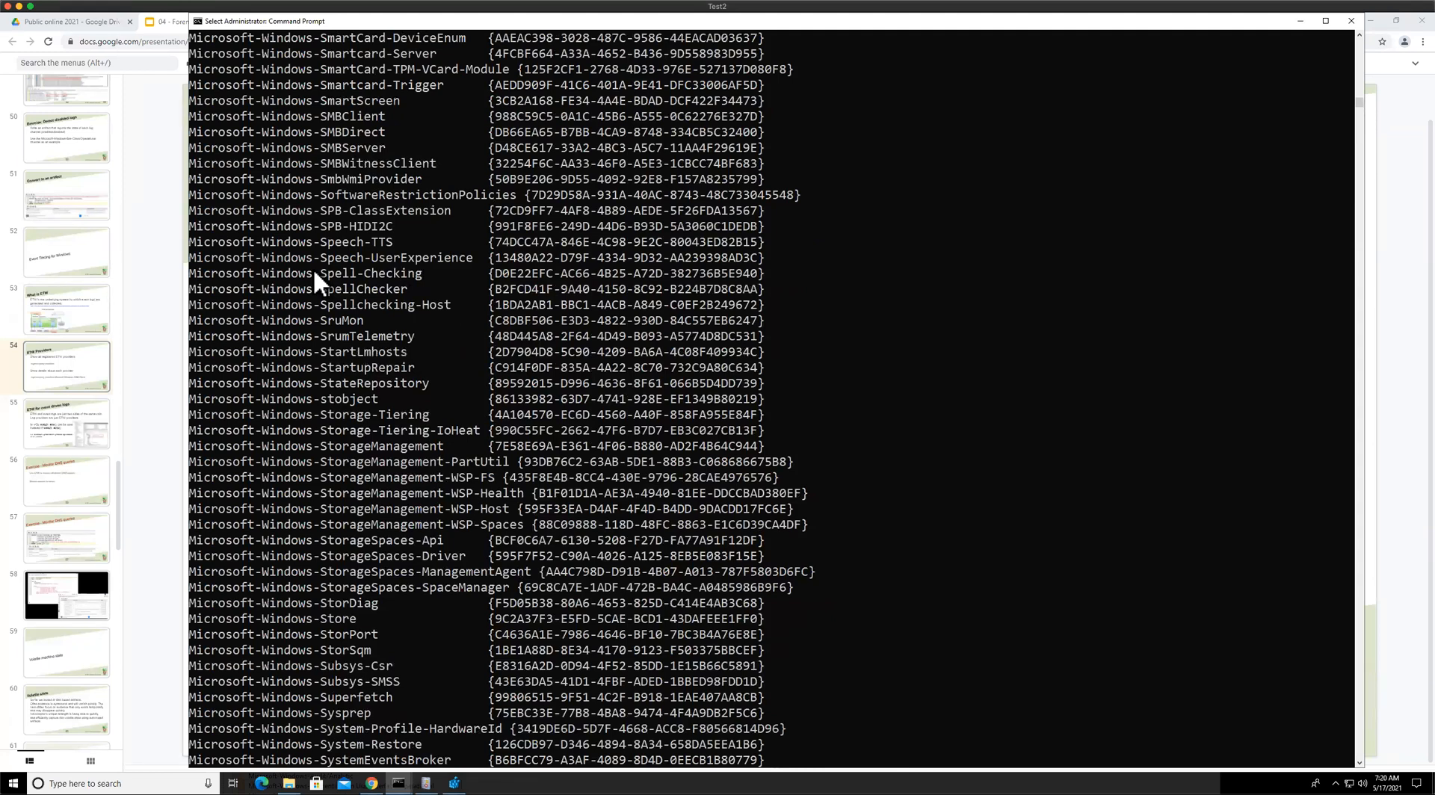
pyautogui.doubleClick(314, 273)
pyautogui.click(311, 320)
pyautogui.scroll(-1, 374, 383)
pyautogui.scroll(-3, 374, 390)
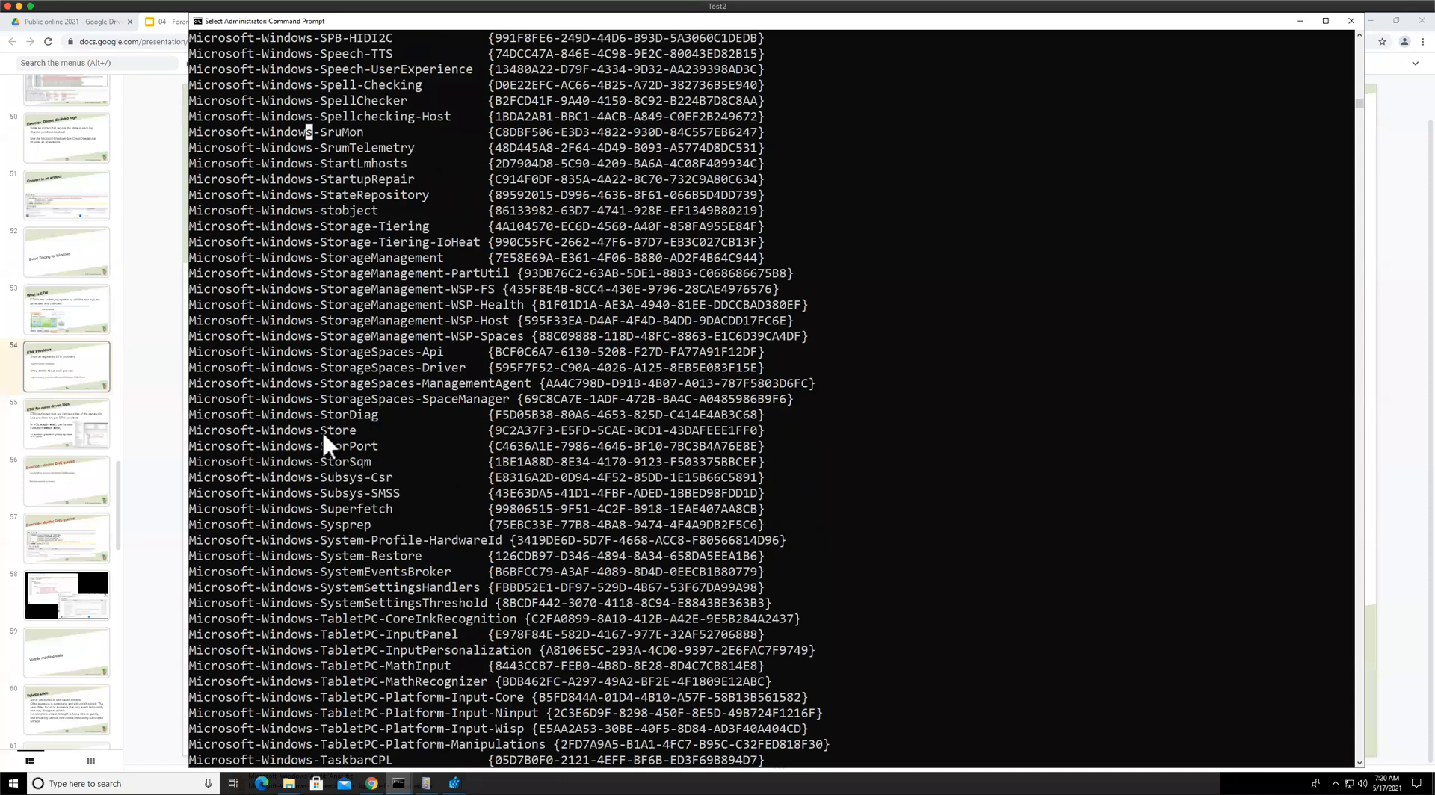
pyautogui.scroll(-6, 323, 436)
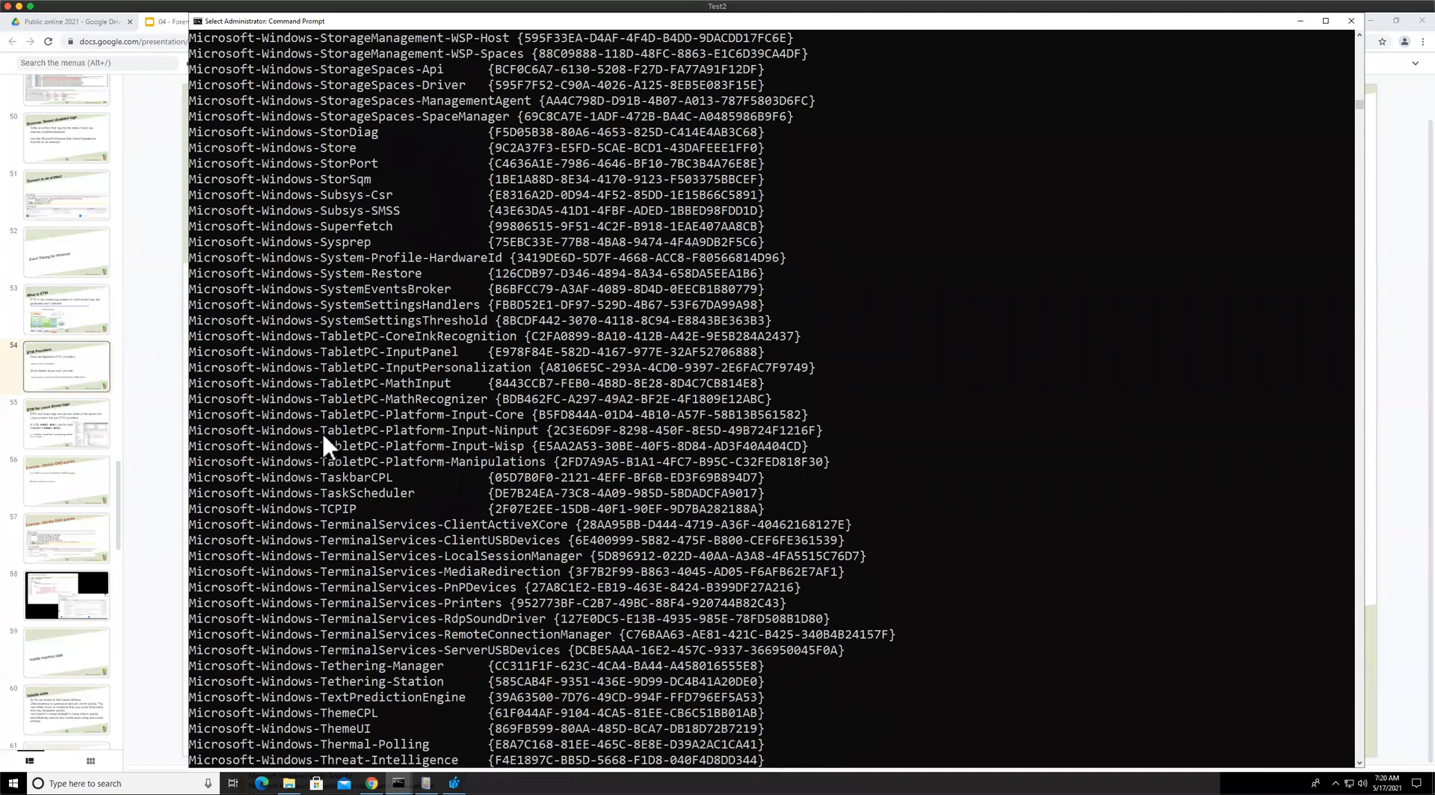
pyautogui.scroll(-4, 323, 438)
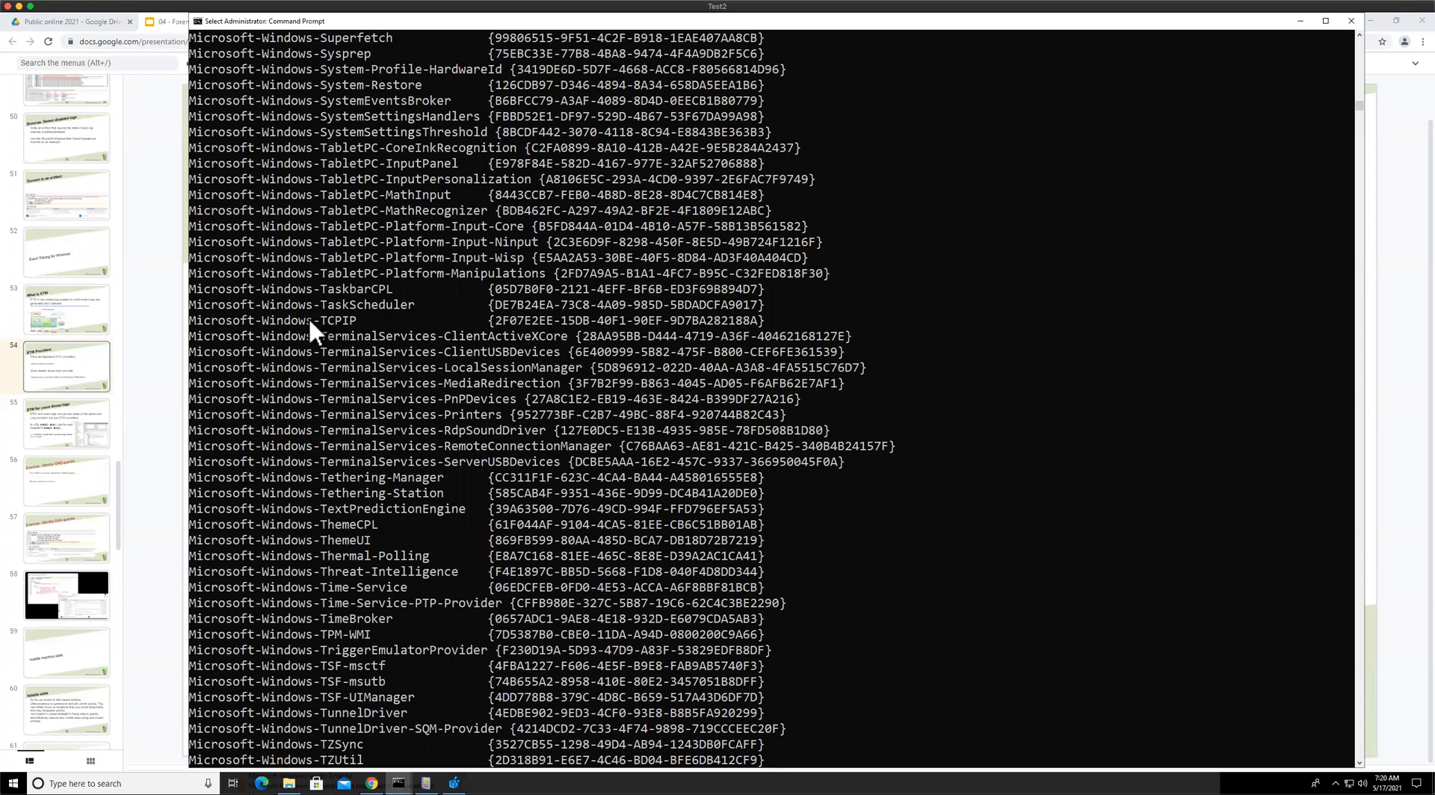
pyautogui.scroll(-4, 287, 336)
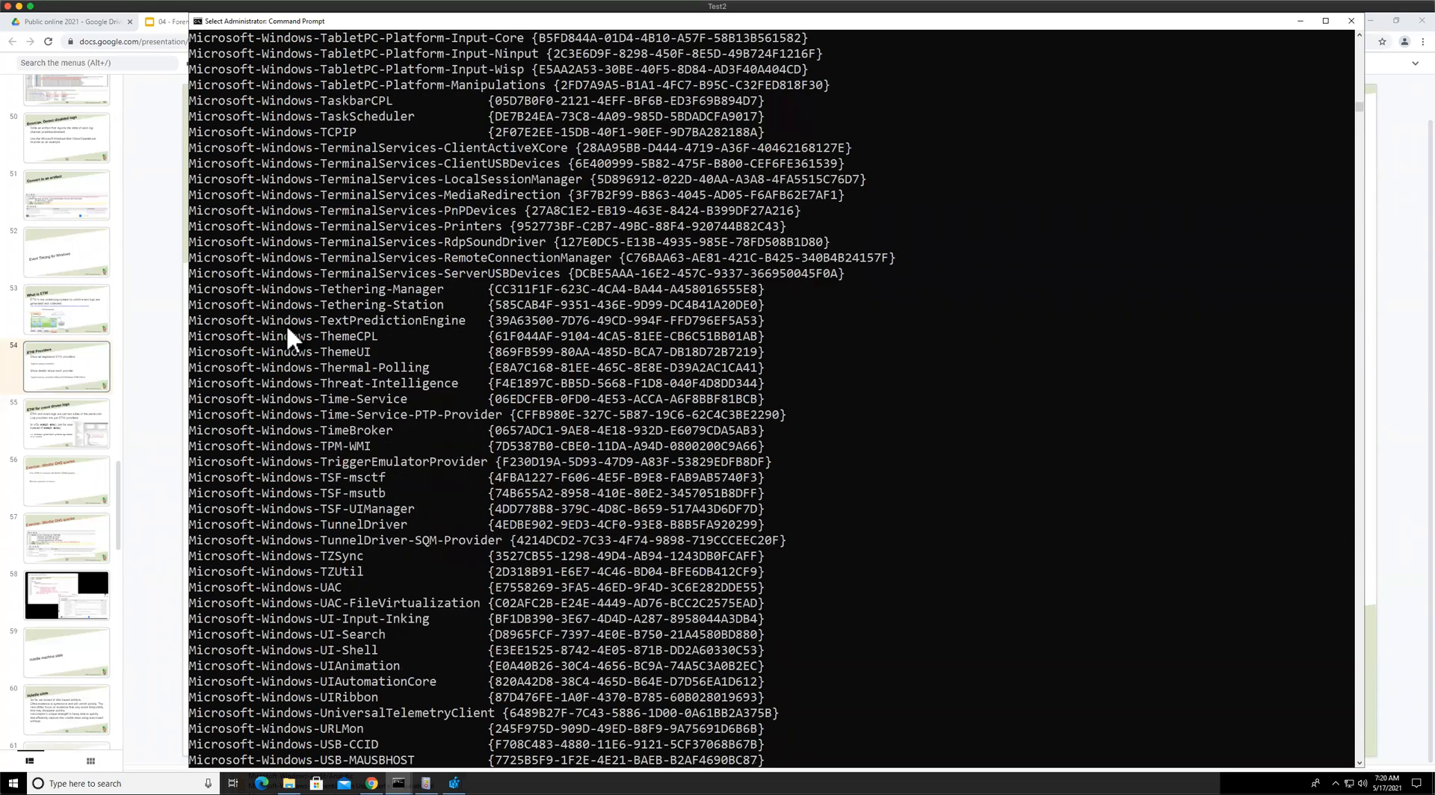
pyautogui.scroll(-5, 287, 337)
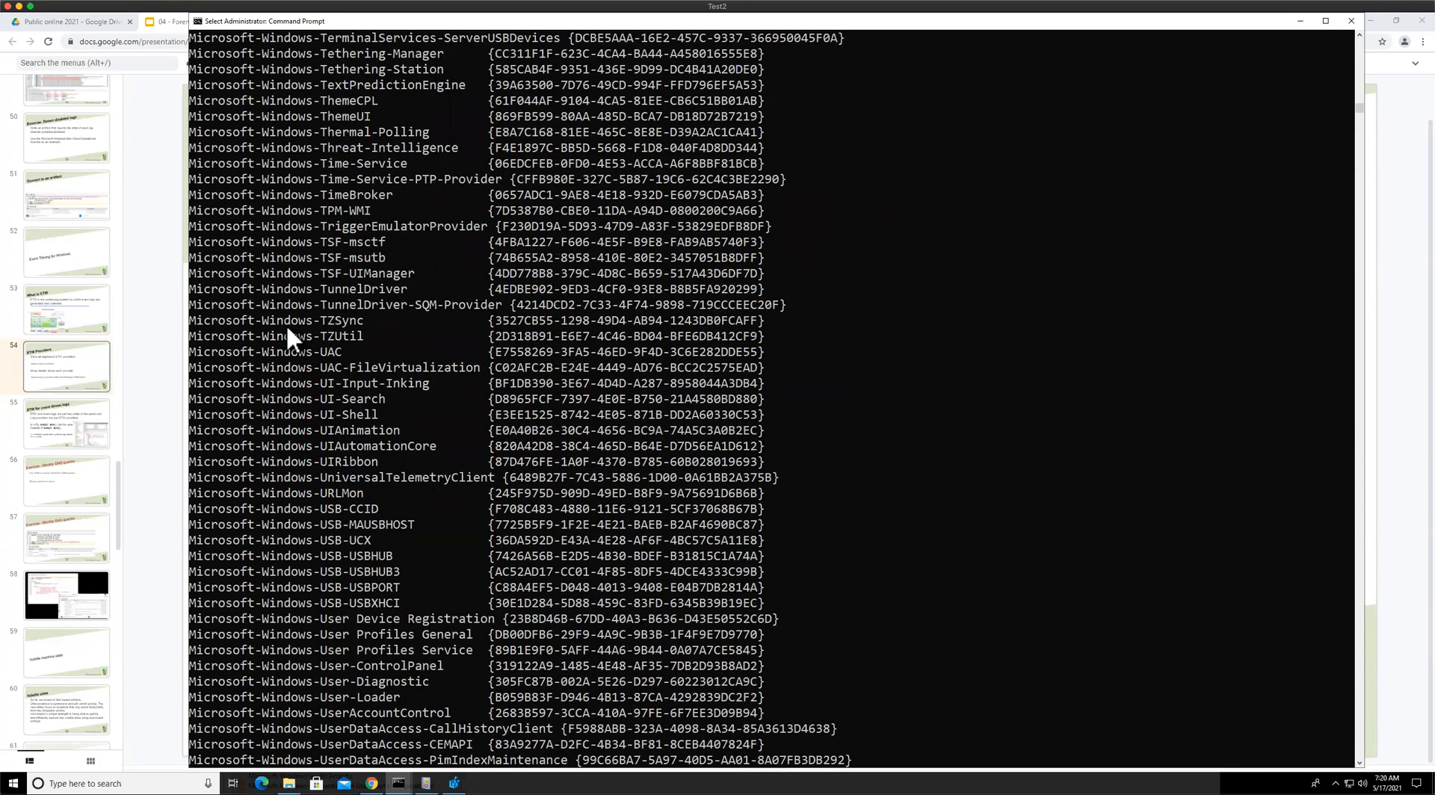
pyautogui.scroll(-4, 286, 324)
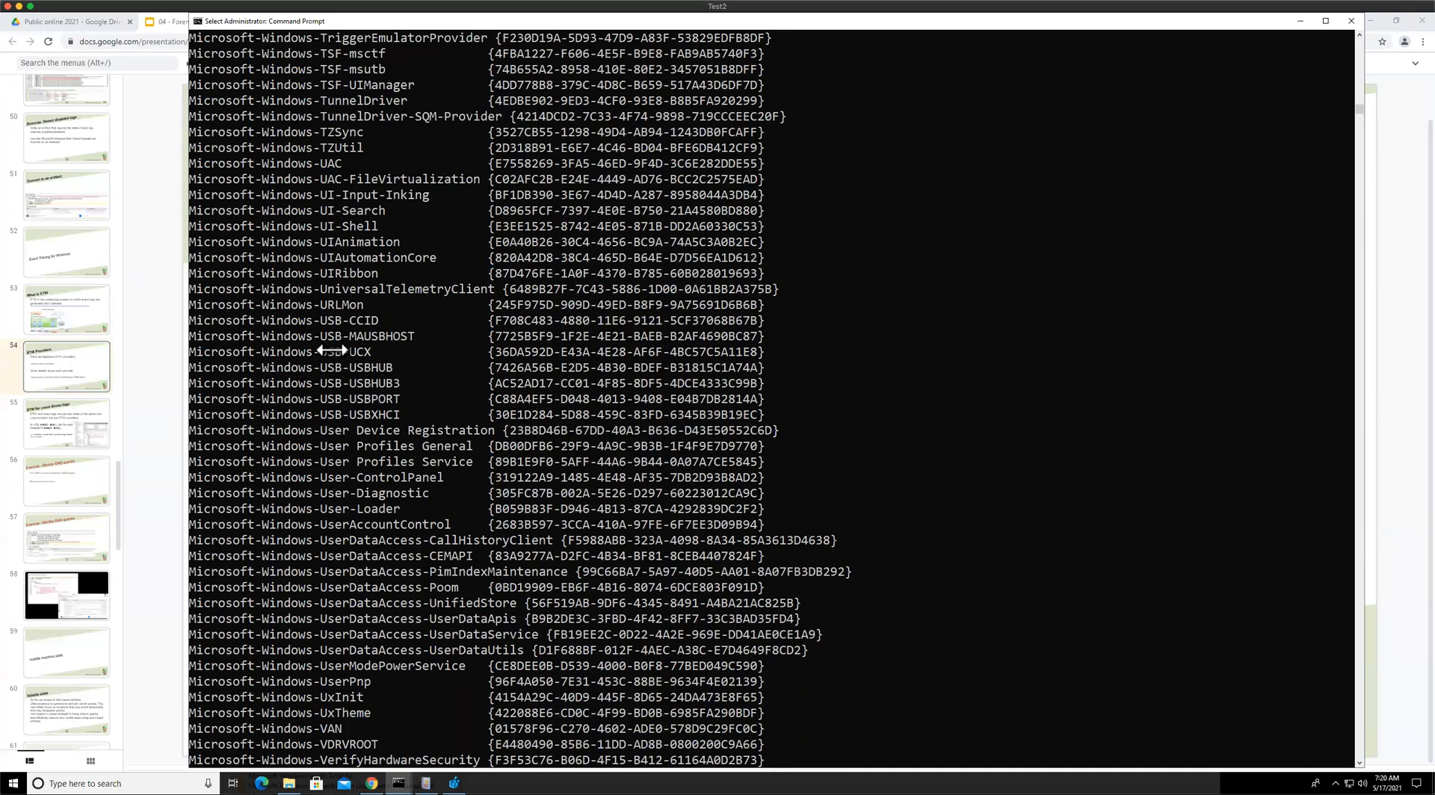
pyautogui.scroll(-6, 332, 351)
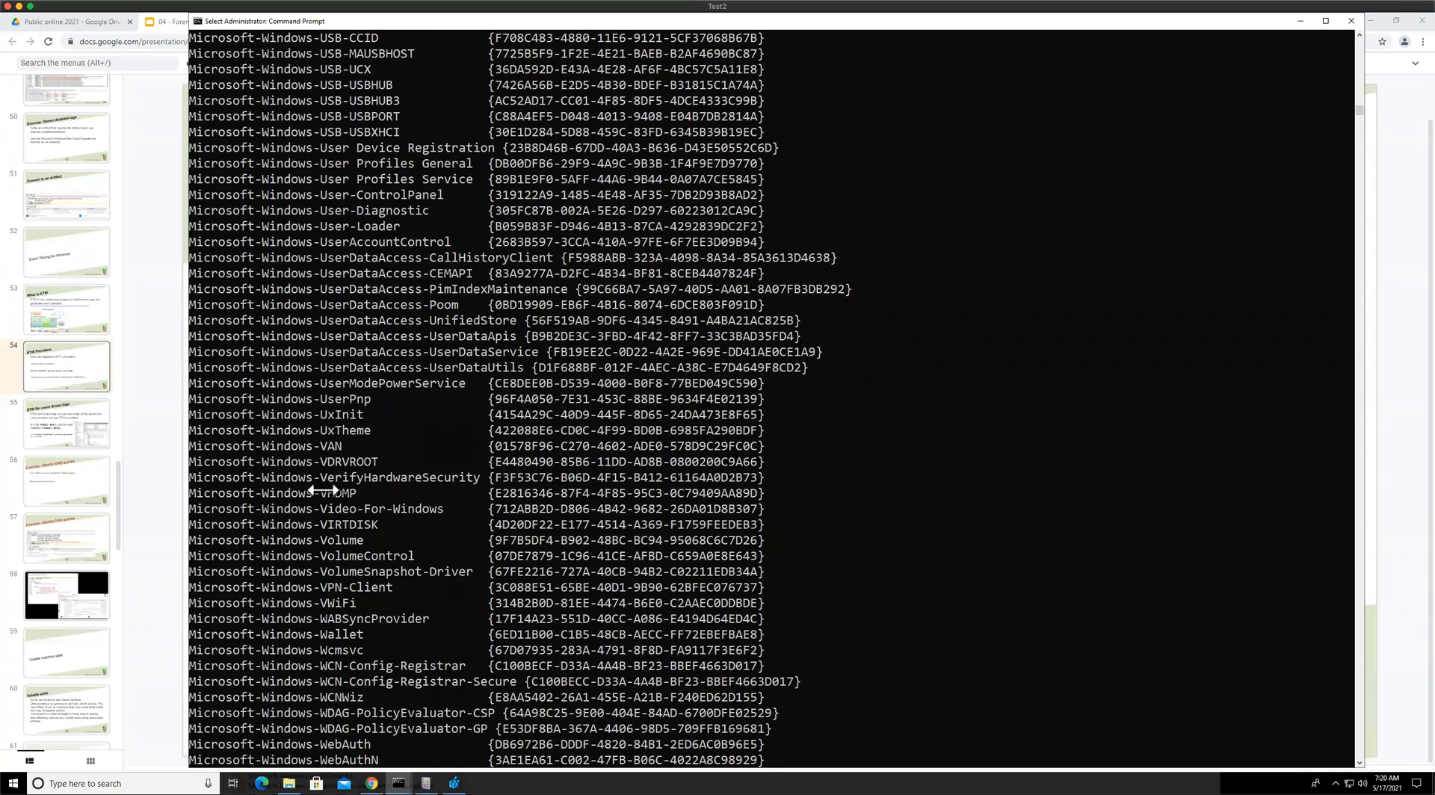
# Highlight the Microsoft-Windows-Volume and Microsoft-Windows-TaskScheduler provider names in the list
pyautogui.doubleClick(288, 539)
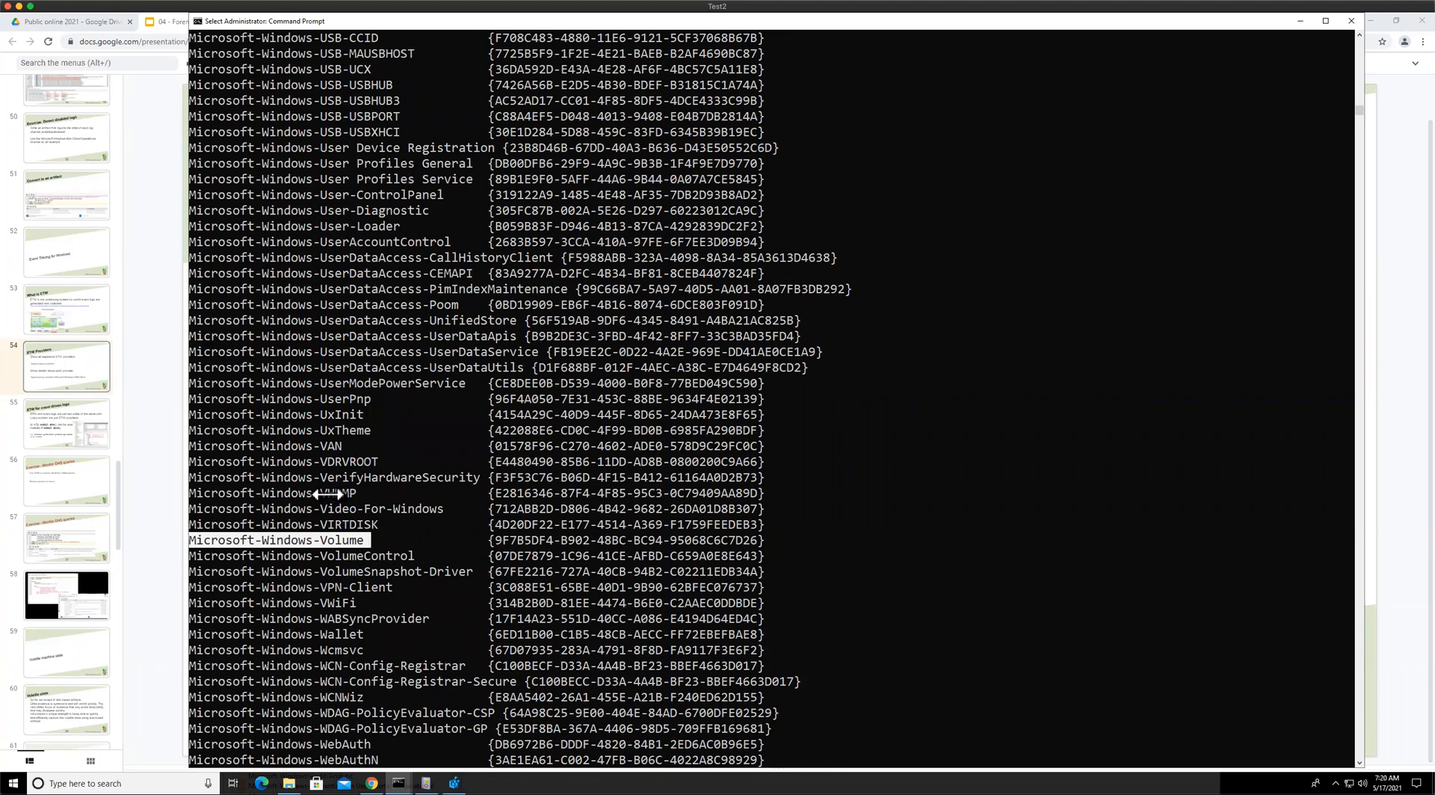
pyautogui.scroll(-2, 314, 495)
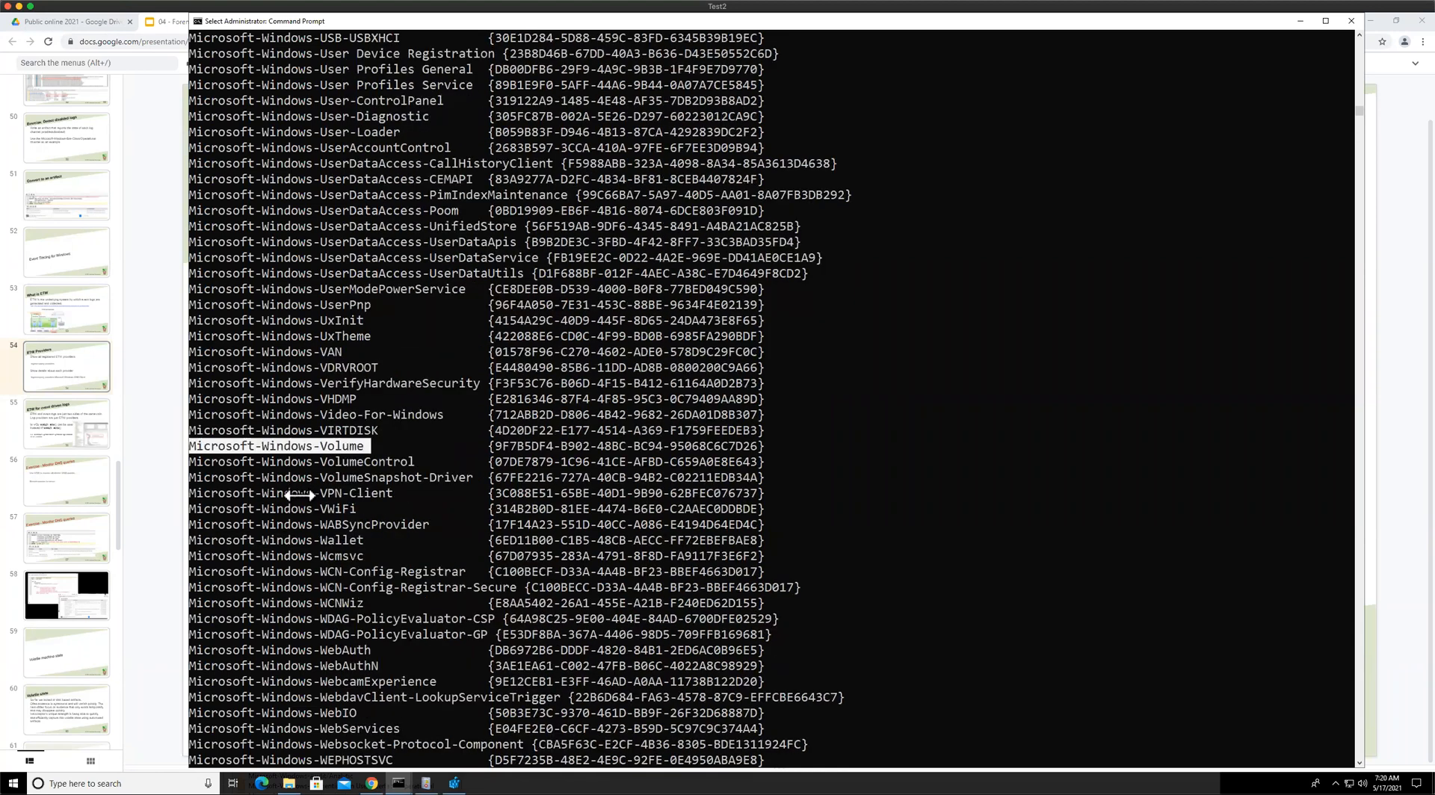
pyautogui.scroll(-4, 299, 495)
pyautogui.scroll(11, 325, 334)
pyautogui.scroll(12, 325, 334)
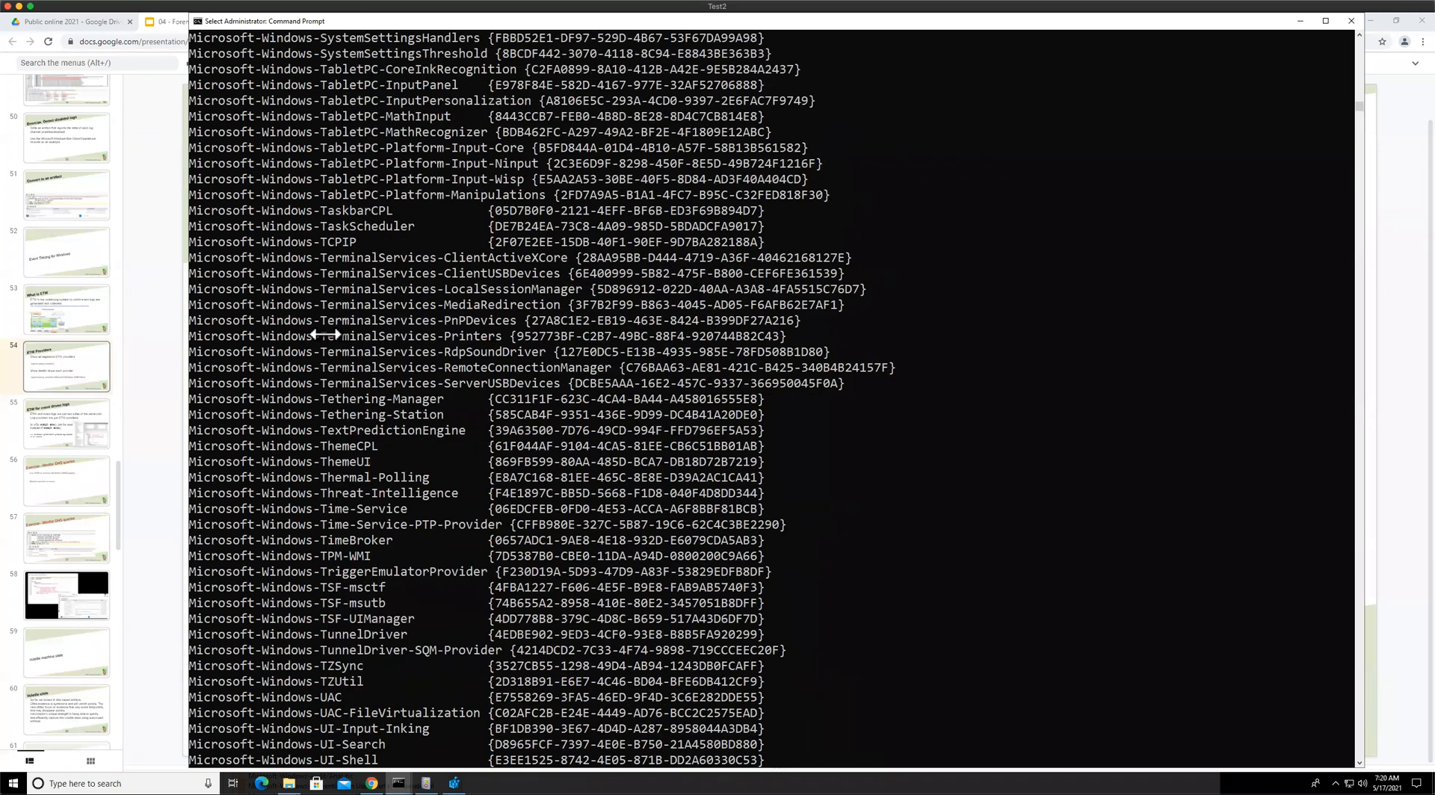
pyautogui.scroll(4, 340, 405)
pyautogui.doubleClick(333, 446)
pyautogui.click(332, 447)
pyautogui.click(354, 434)
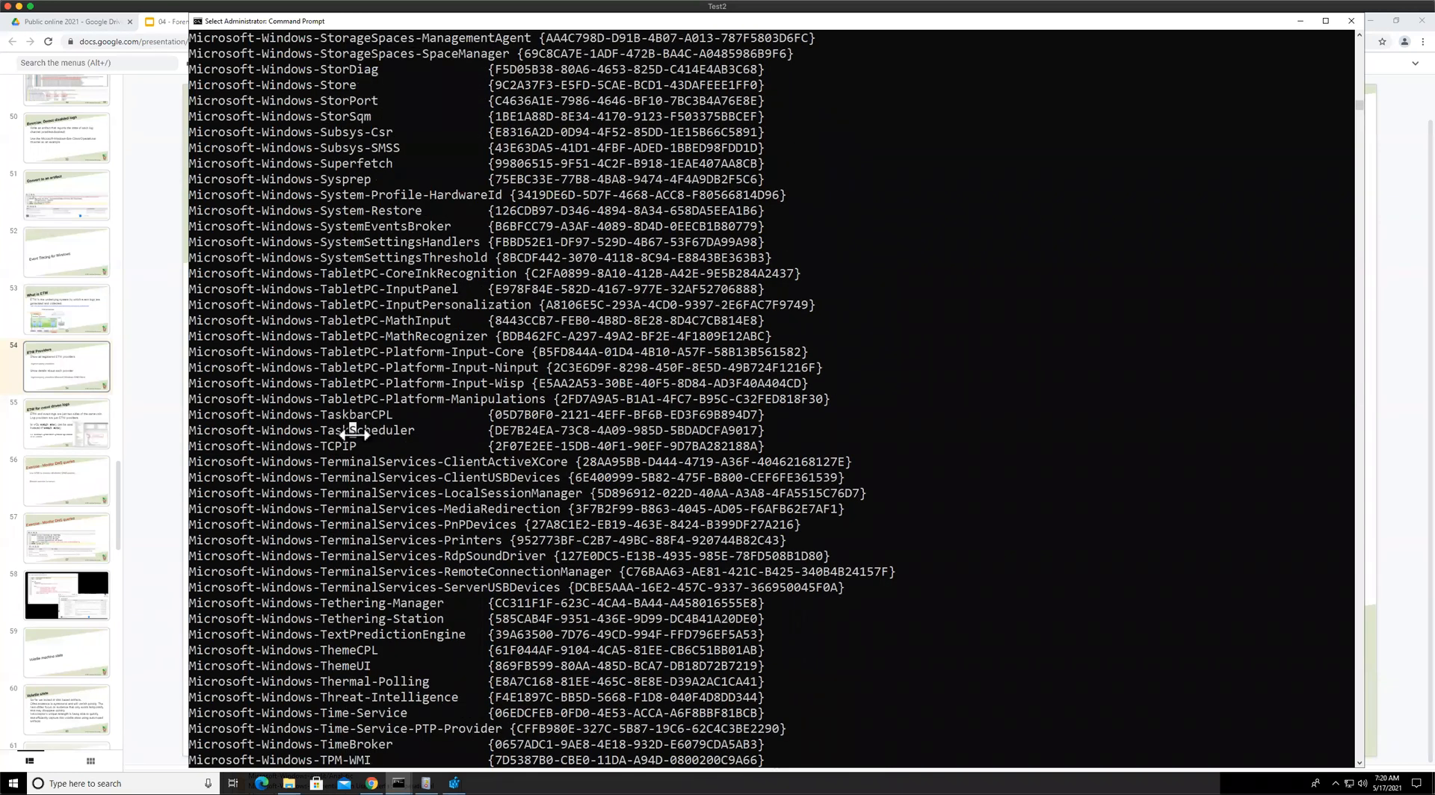
pyautogui.doubleClick(353, 434)
pyautogui.click(330, 430)
pyautogui.doubleClick(346, 432)
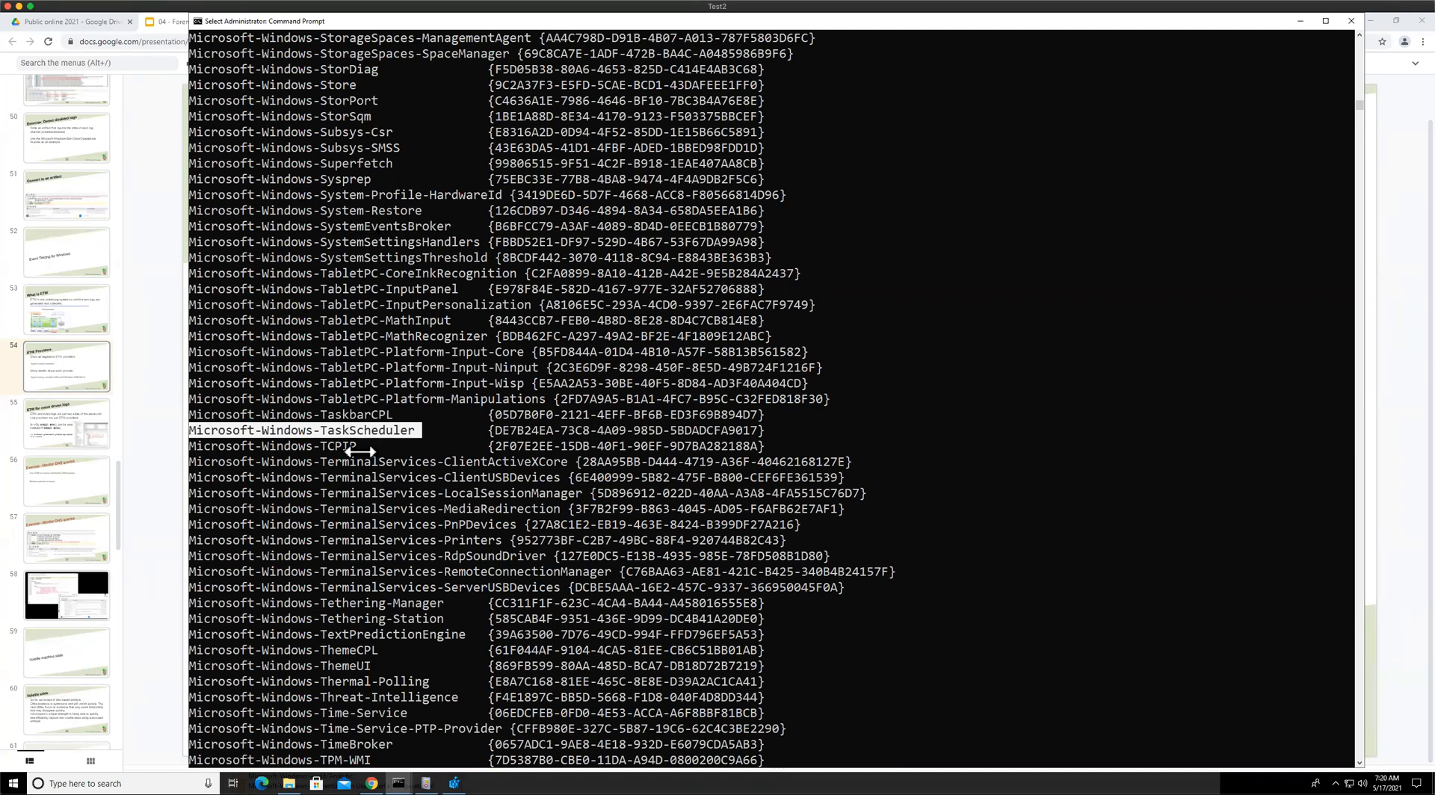
# Scroll down the list and select the GUID of the Microsoft-Windows-UxInit provider
pyautogui.scroll(-4, 360, 463)
pyautogui.scroll(-4, 363, 477)
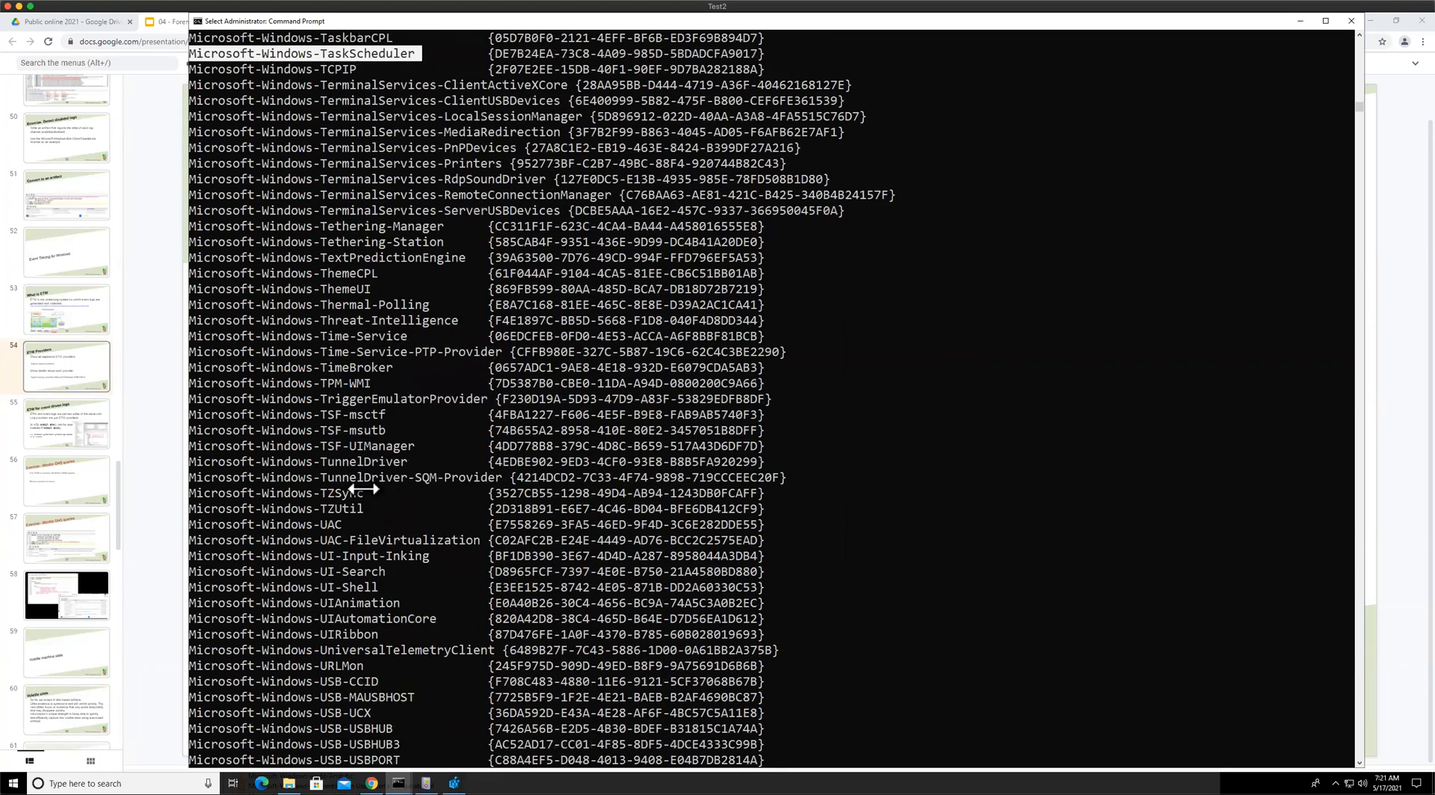
pyautogui.scroll(-4, 393, 610)
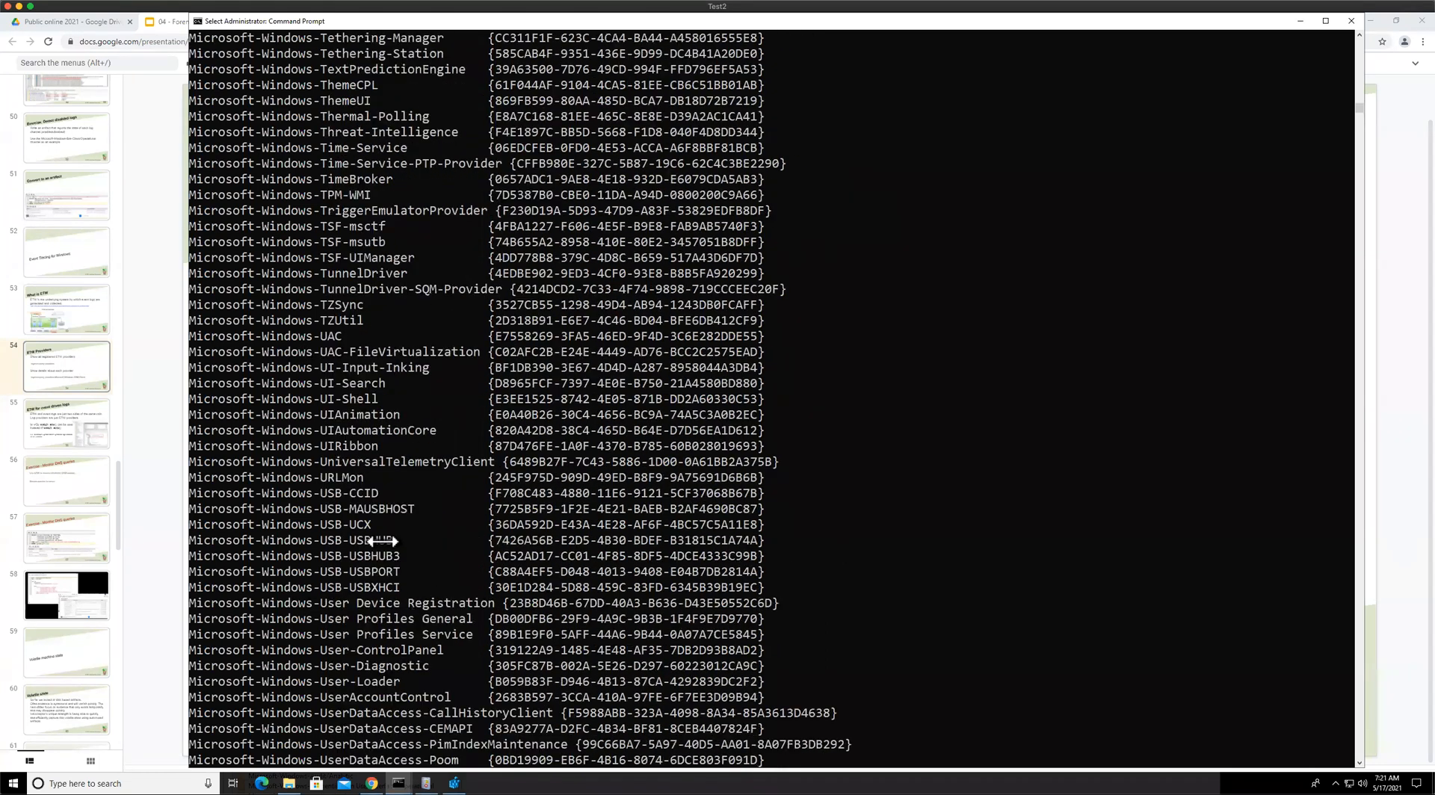
pyautogui.scroll(-1, 387, 602)
pyautogui.scroll(-9, 387, 601)
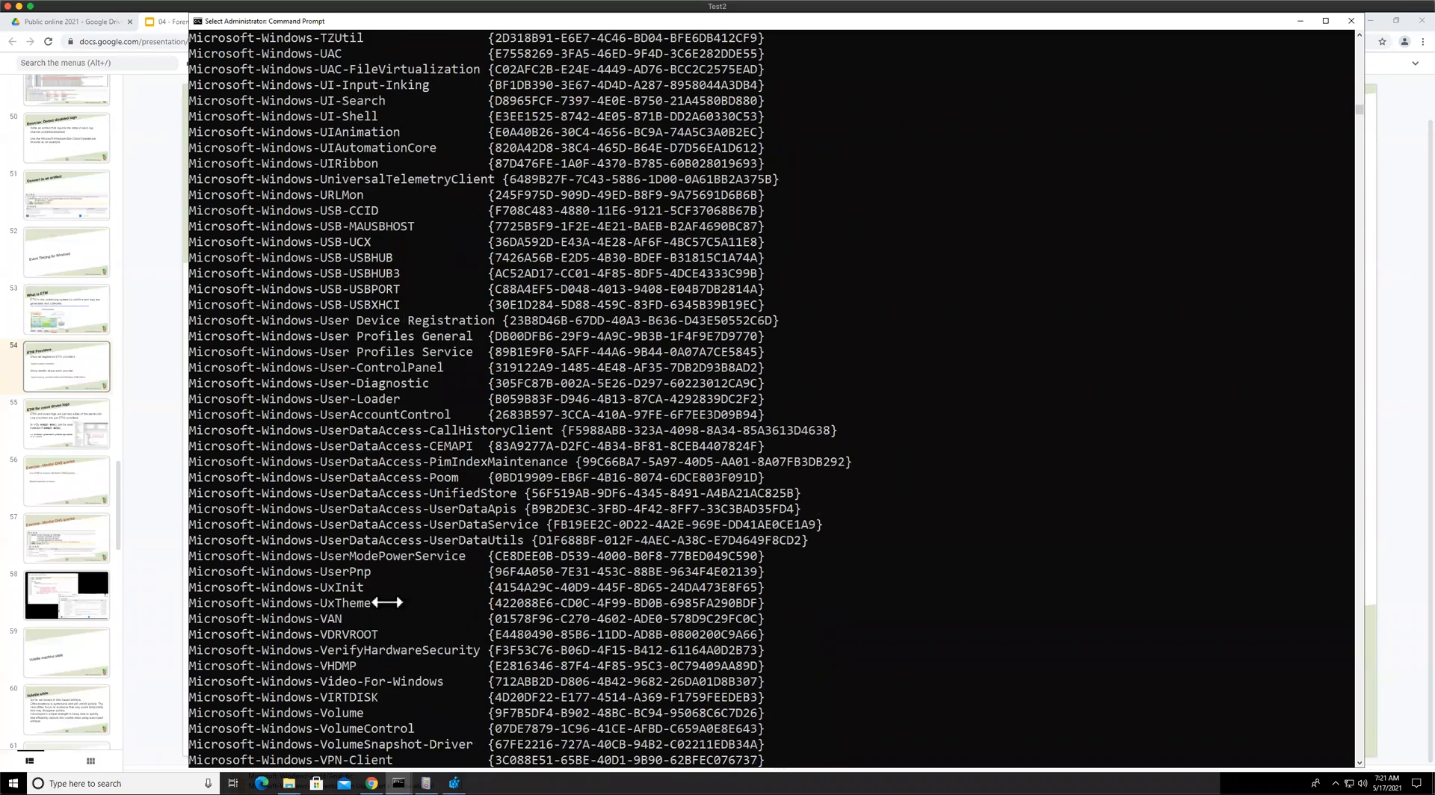
pyautogui.scroll(-3, 387, 603)
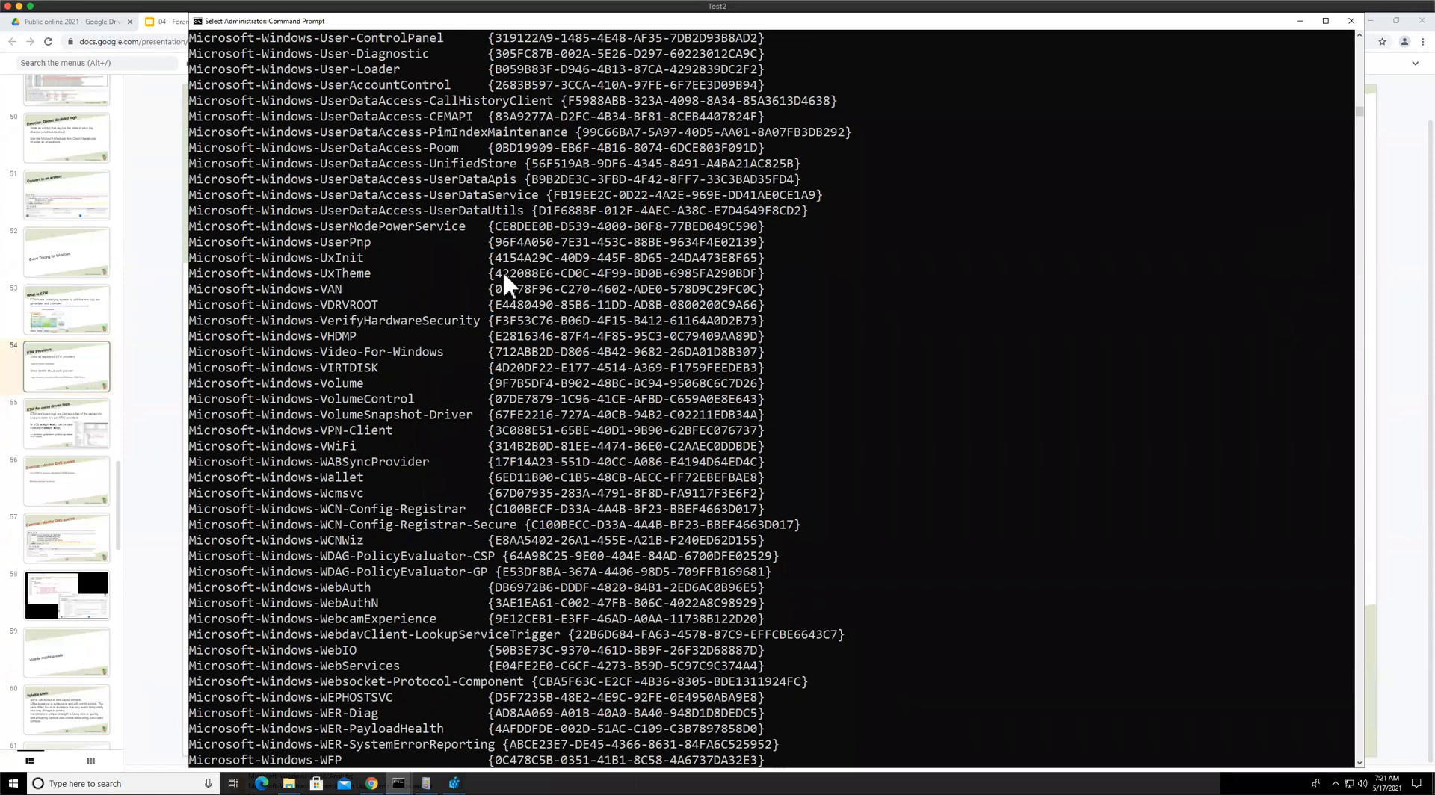
pyautogui.moveTo(487, 258); pyautogui.dragTo(769, 256)
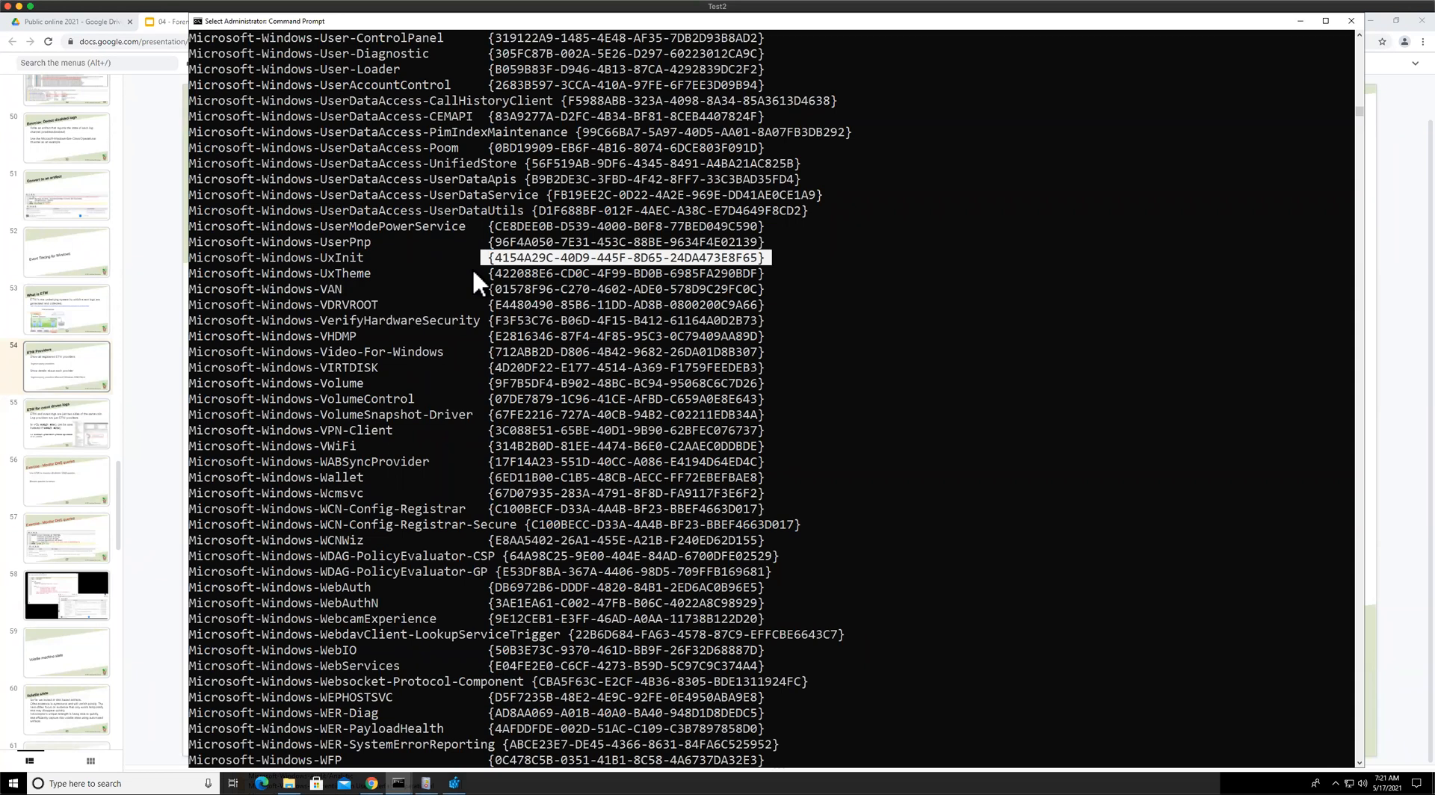
# Scroll to the Microsoft-Windows-WinHttp provider and copy its GUID
pyautogui.scroll(-1, 399, 404)
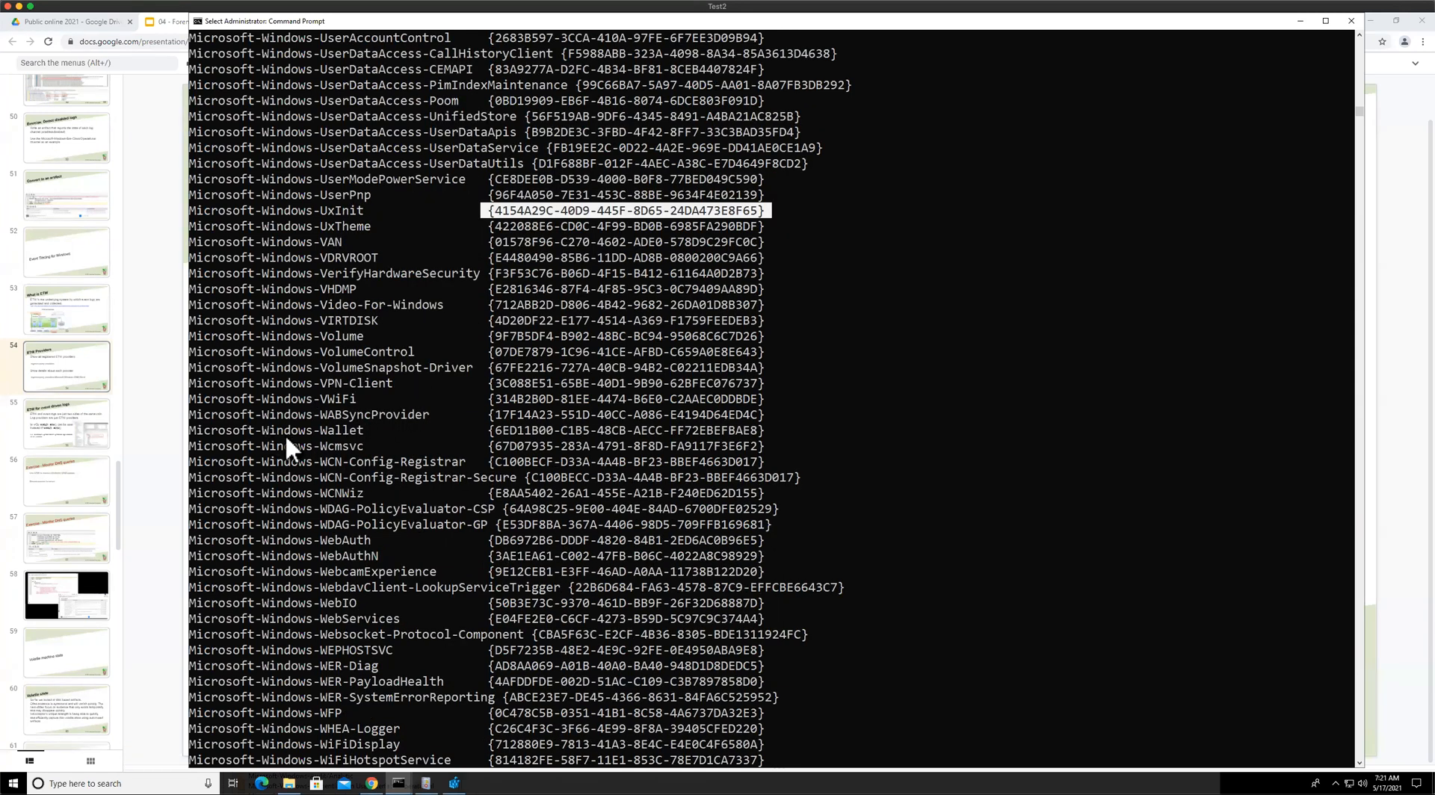
pyautogui.scroll(-6, 287, 440)
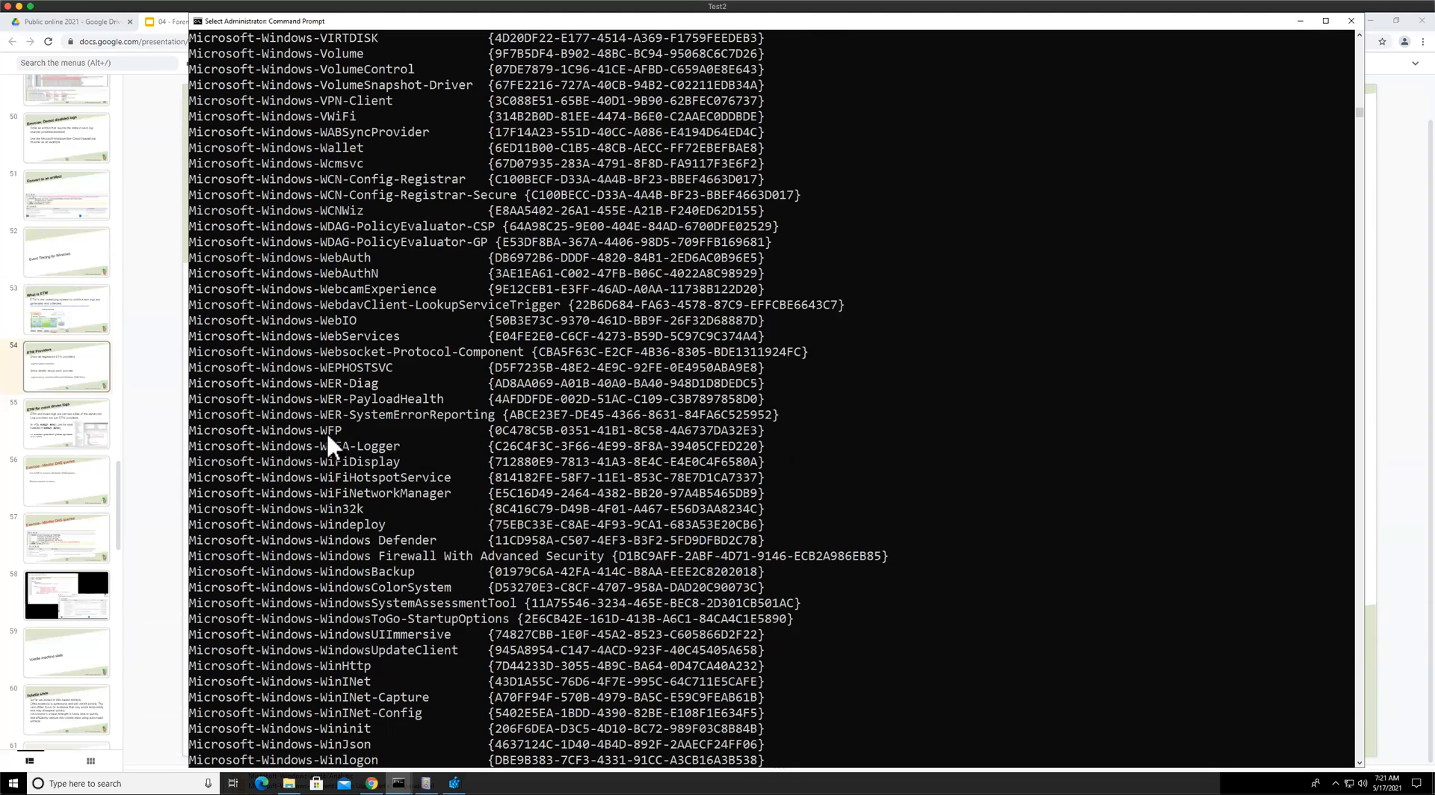
pyautogui.scroll(-4, 326, 433)
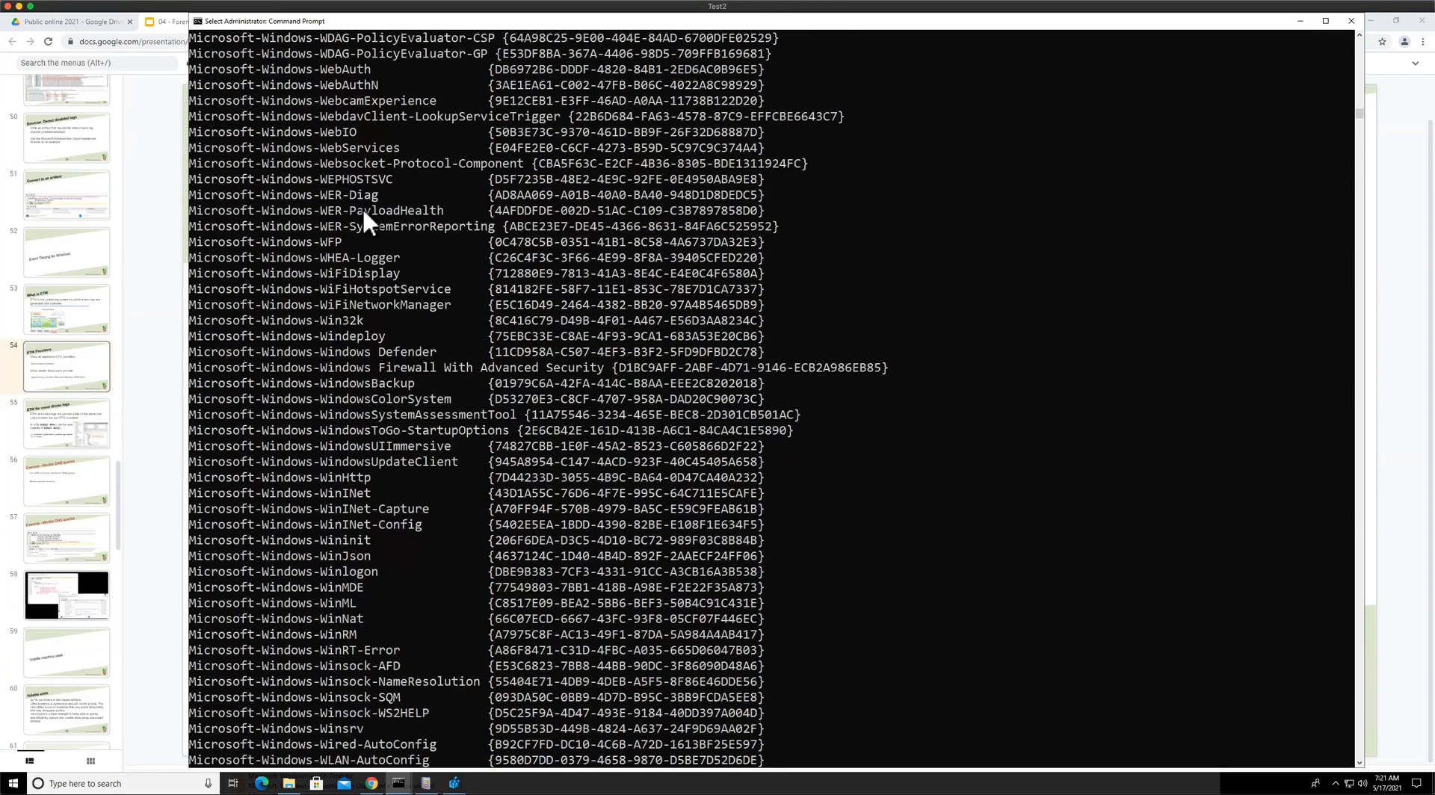
pyautogui.scroll(-4, 377, 511)
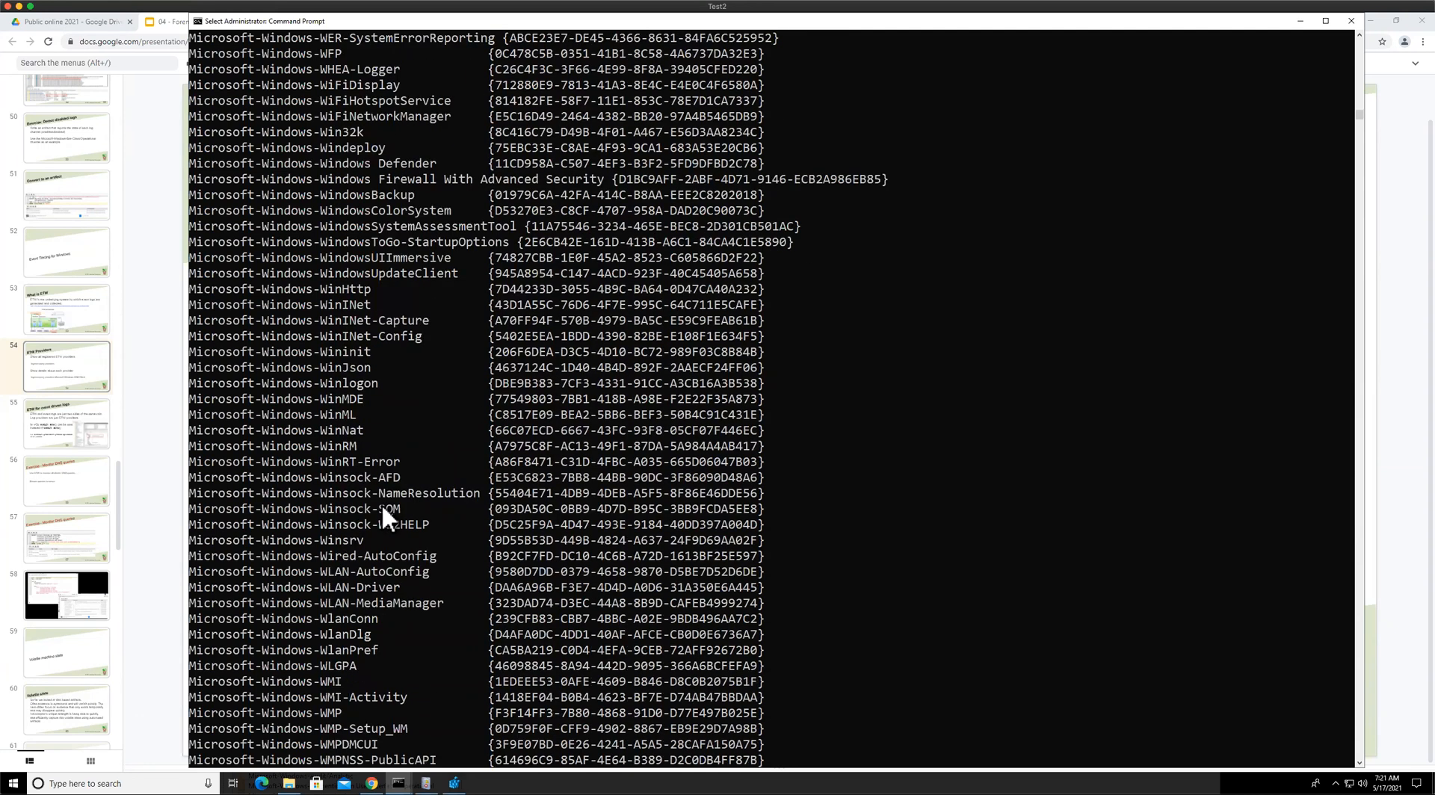
pyautogui.scroll(-1, 382, 516)
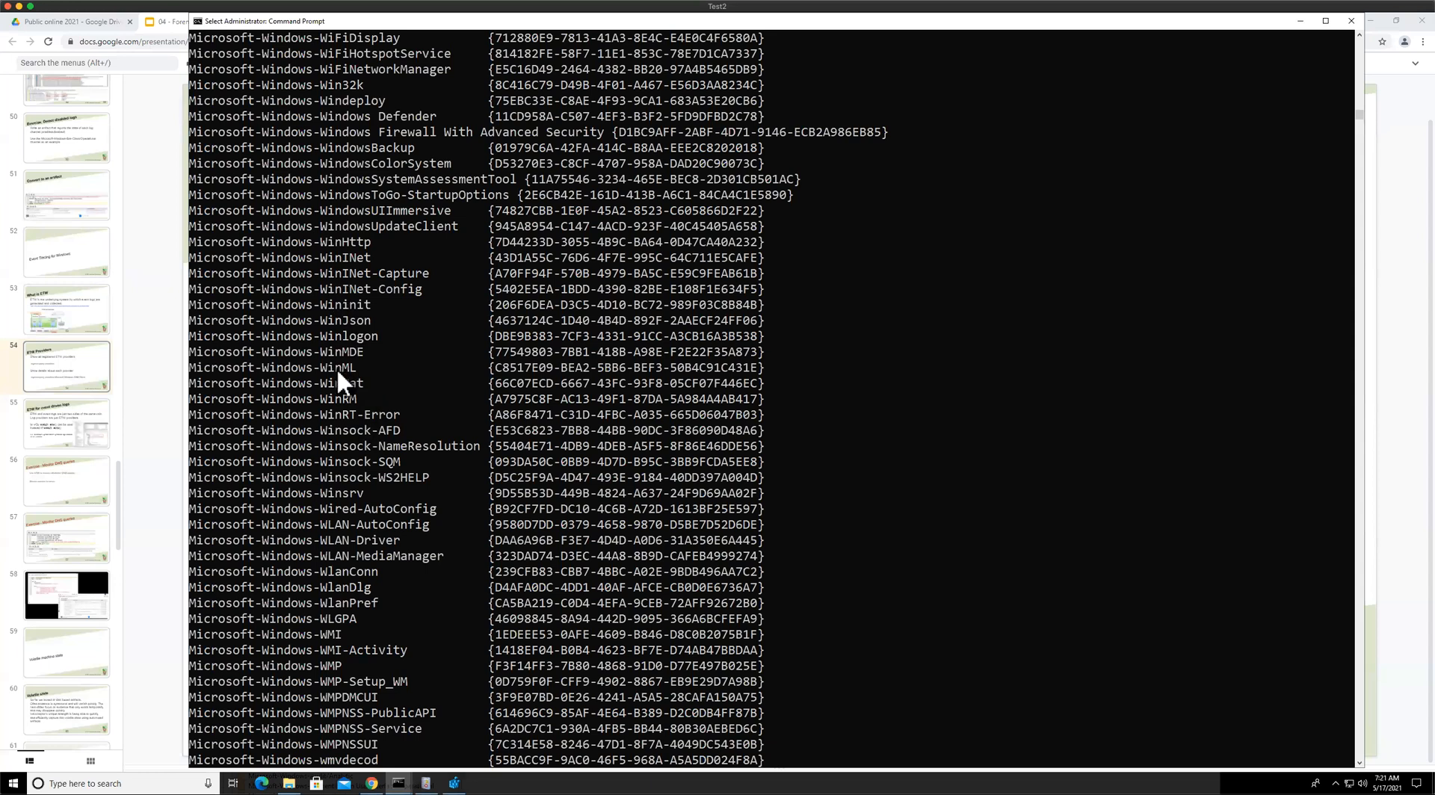
pyautogui.moveTo(369, 258); pyautogui.dragTo(208, 254)
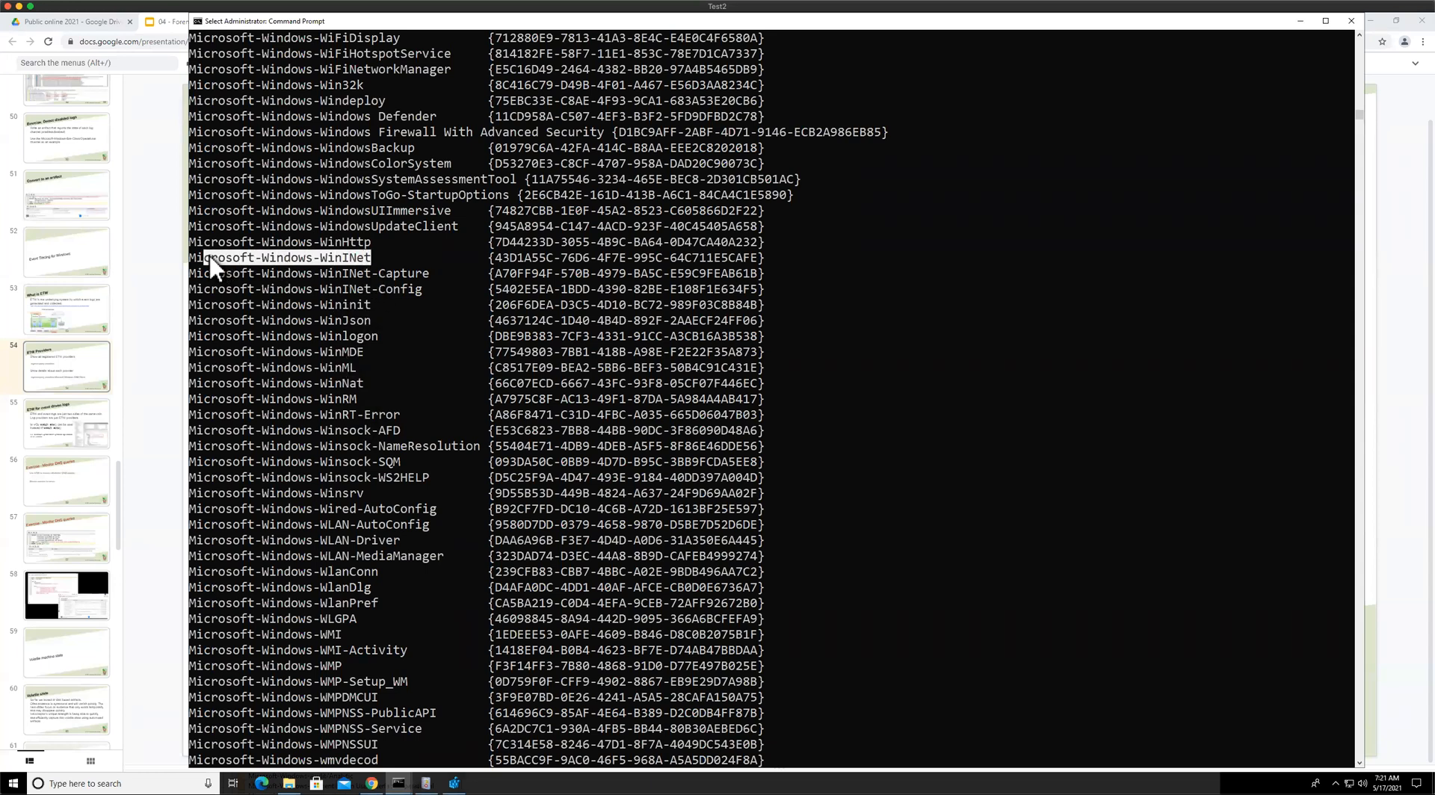
pyautogui.moveTo(373, 238); pyautogui.dragTo(302, 243)
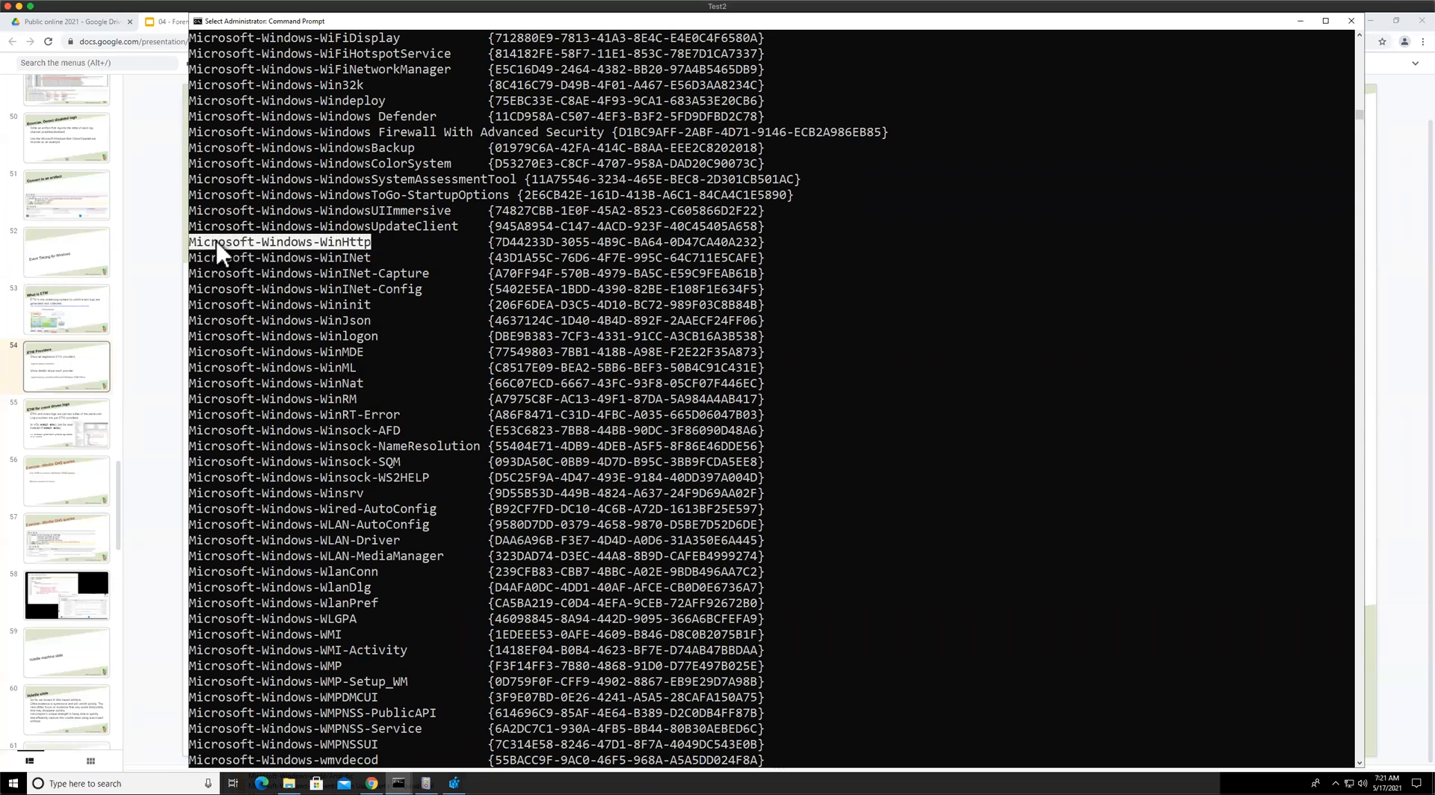
pyautogui.rightClick(273, 241)
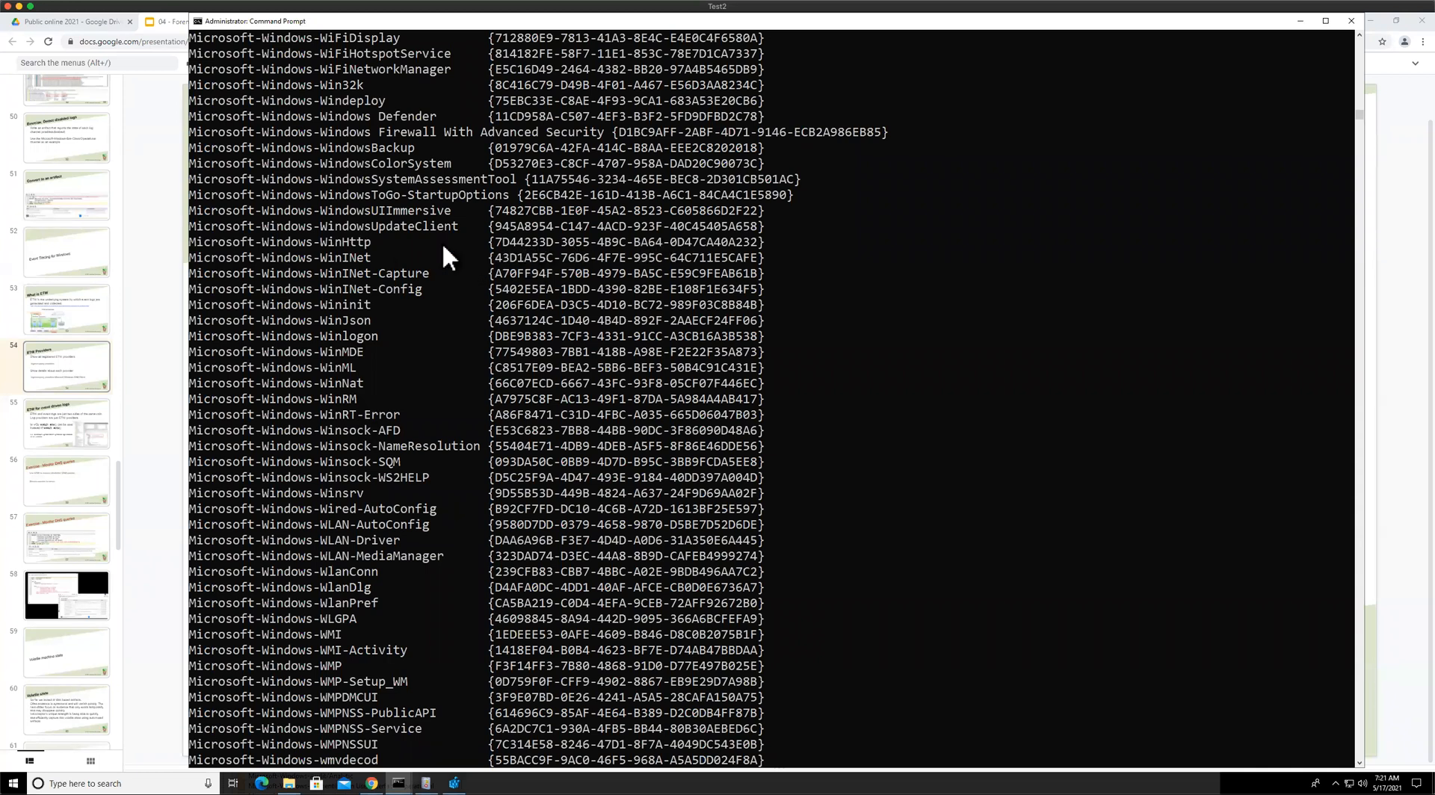
pyautogui.click(358, 240)
pyautogui.moveTo(486, 240); pyautogui.dragTo(759, 241)
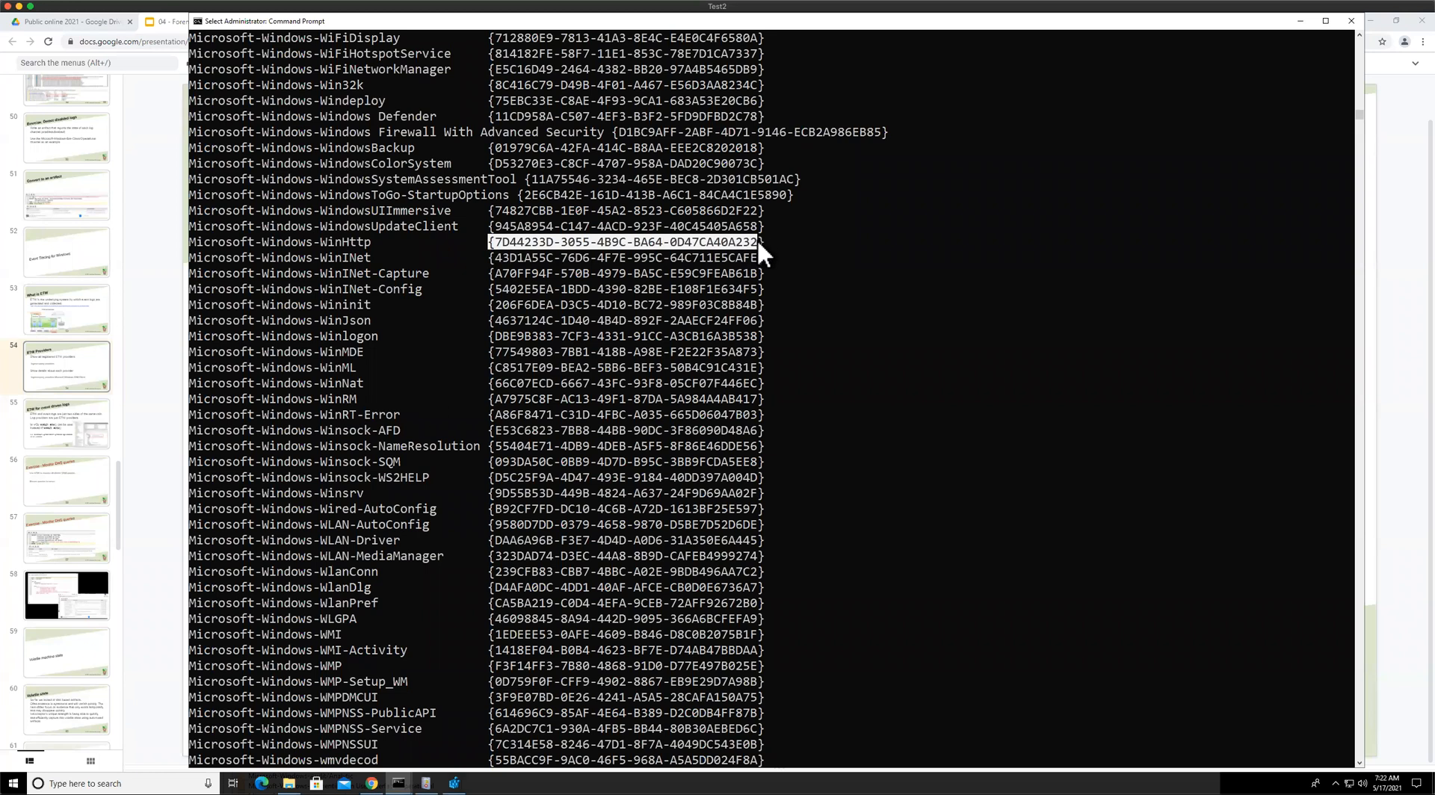
pyautogui.rightClick(765, 239)
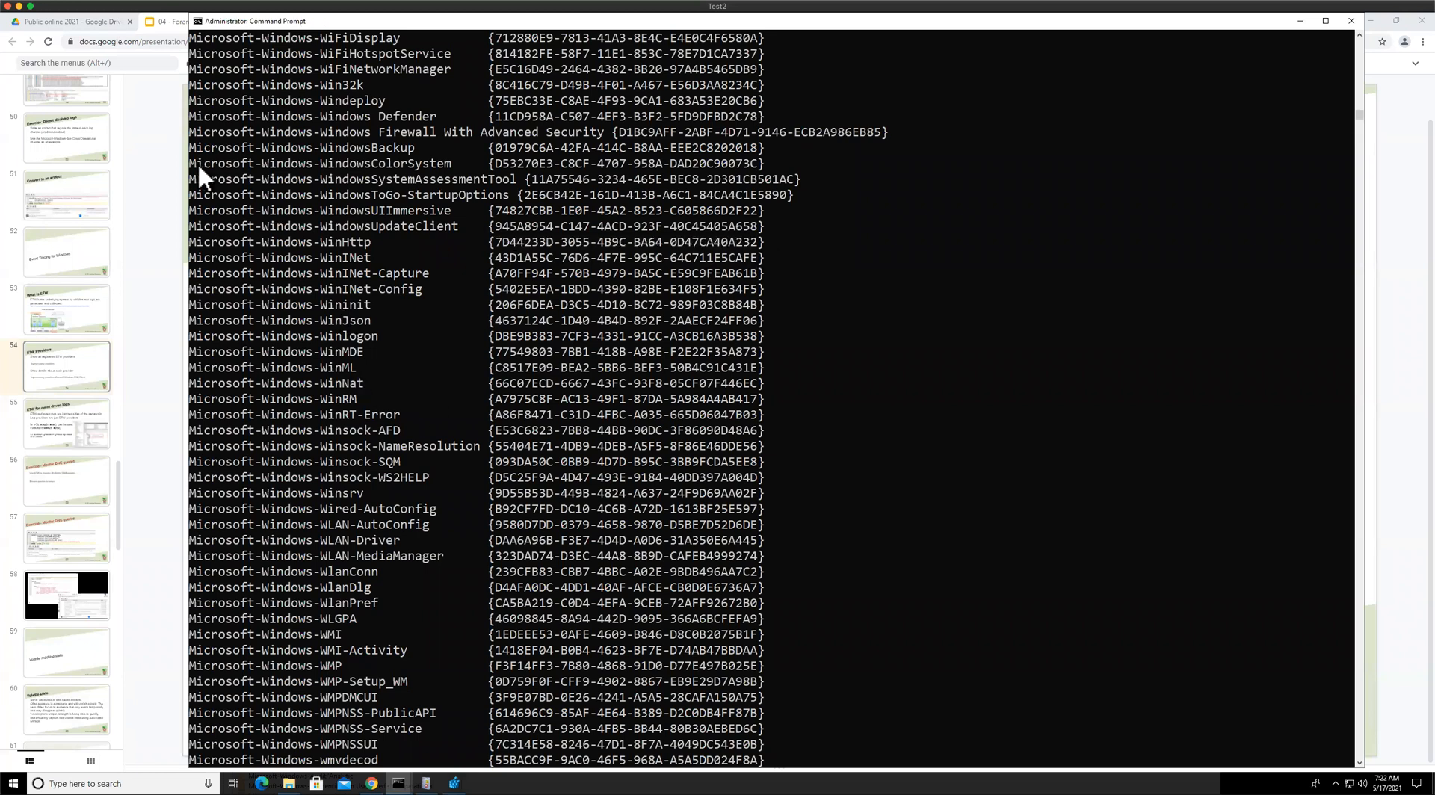
# Switch to the Velociraptor notebook in the browser and open the query cell for editing
pyautogui.click(174, 24)
pyautogui.click(555, 25)
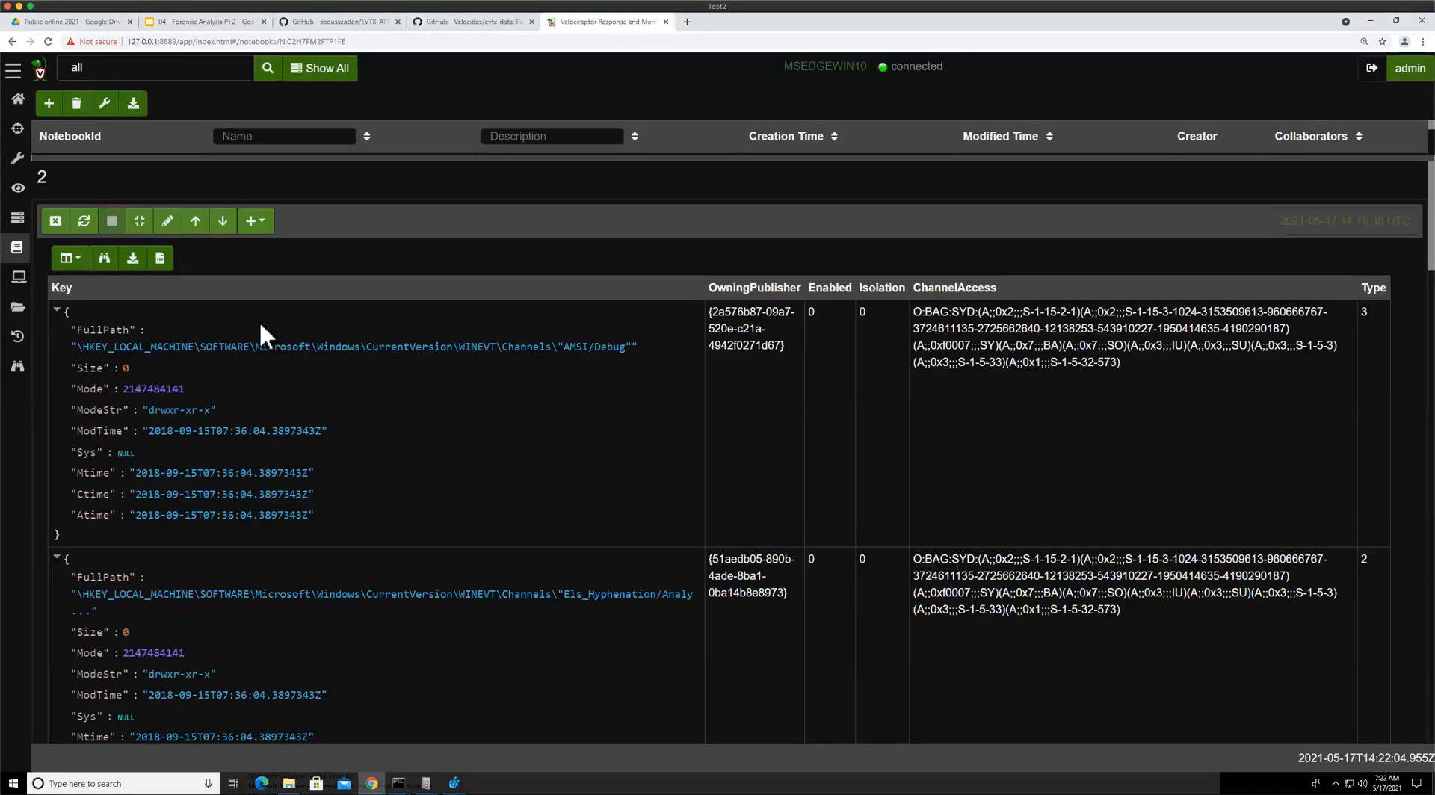
pyautogui.click(169, 221)
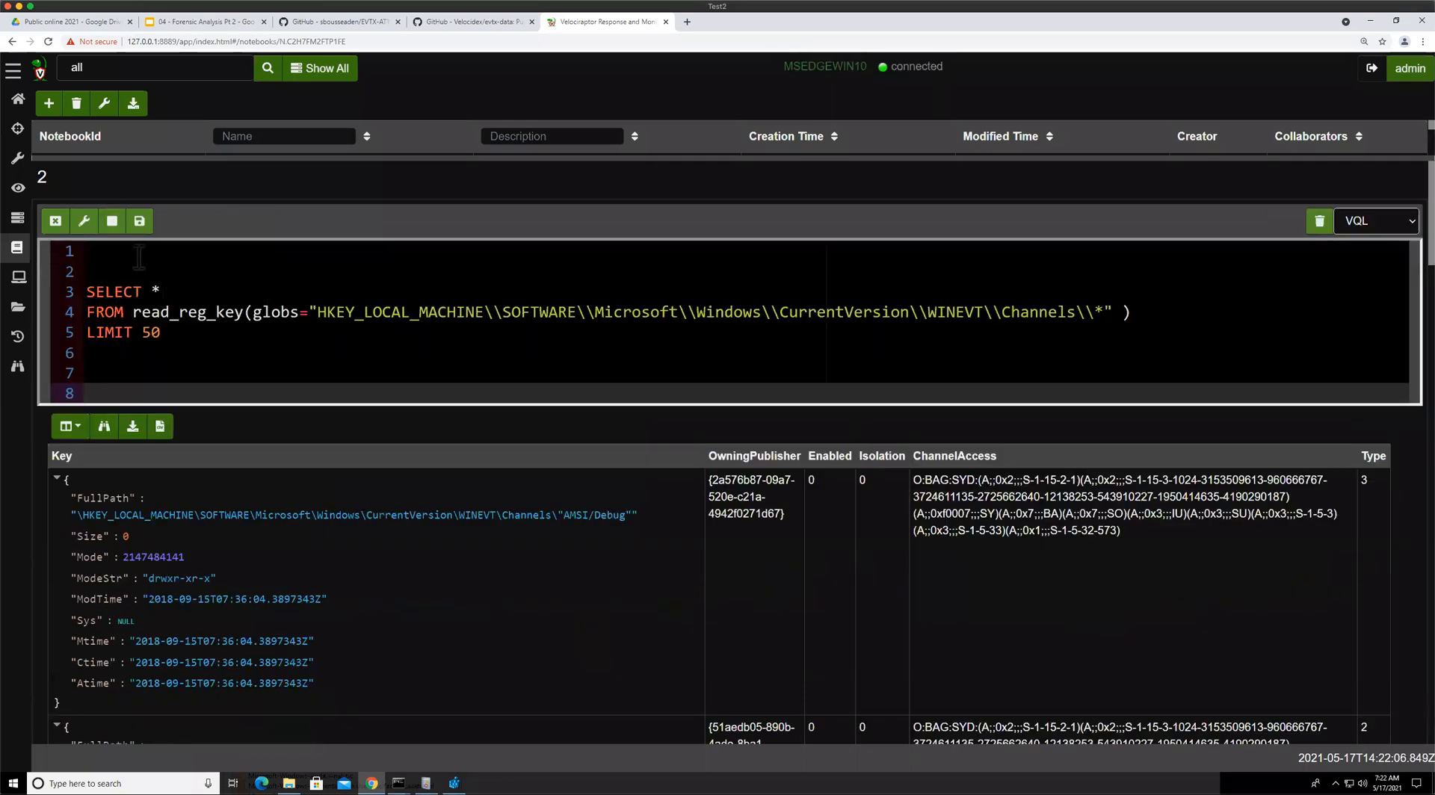
# Replace the notebook query with select * FROM watch_etw( using the autocompleted watch_etw plugin
pyautogui.click(239, 374)
pyautogui.hotkey('ctrl', 'a')
pyautogui.write('selecy')
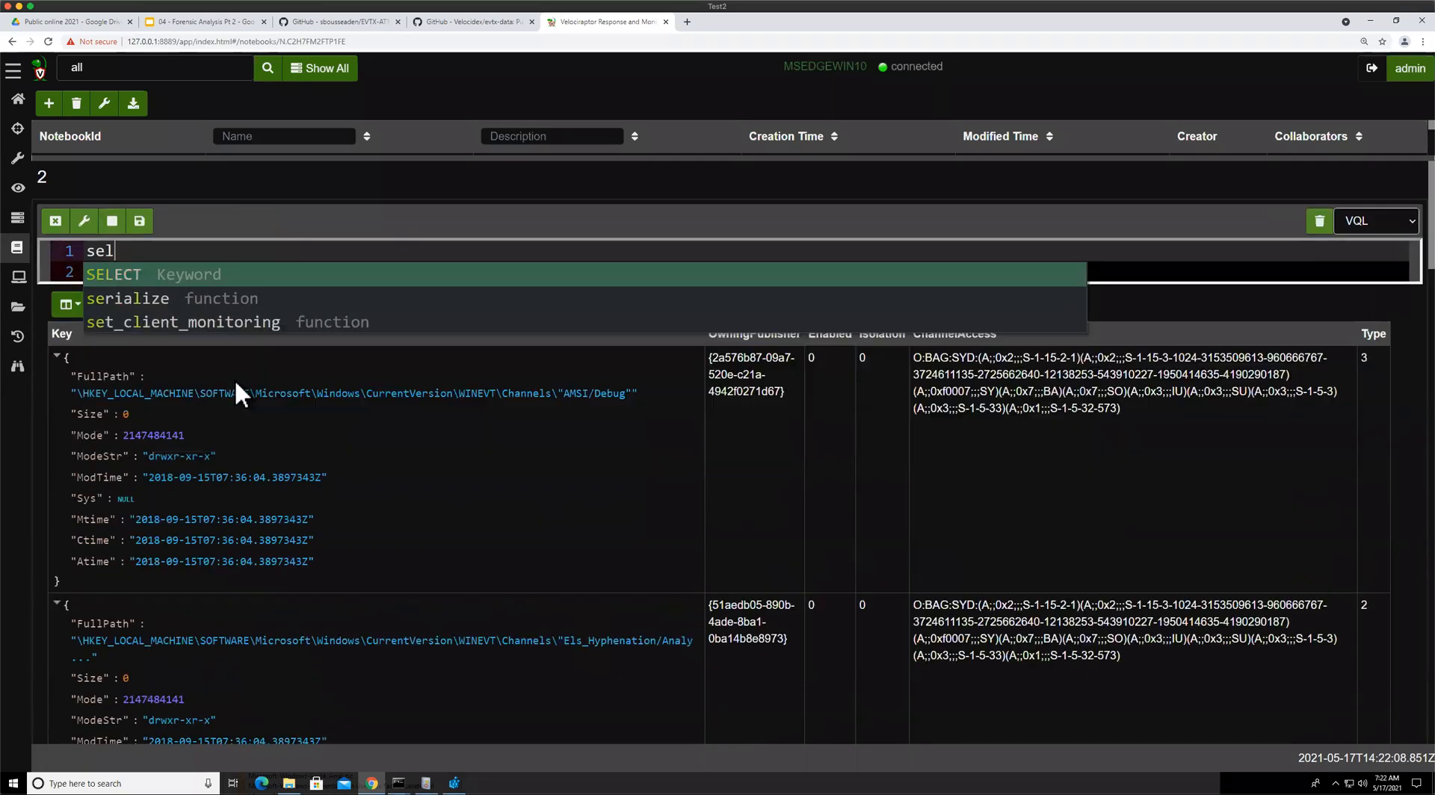
pyautogui.press('BackSpace')
pyautogui.press('BackSpace')
pyautogui.write('t * FROM ')
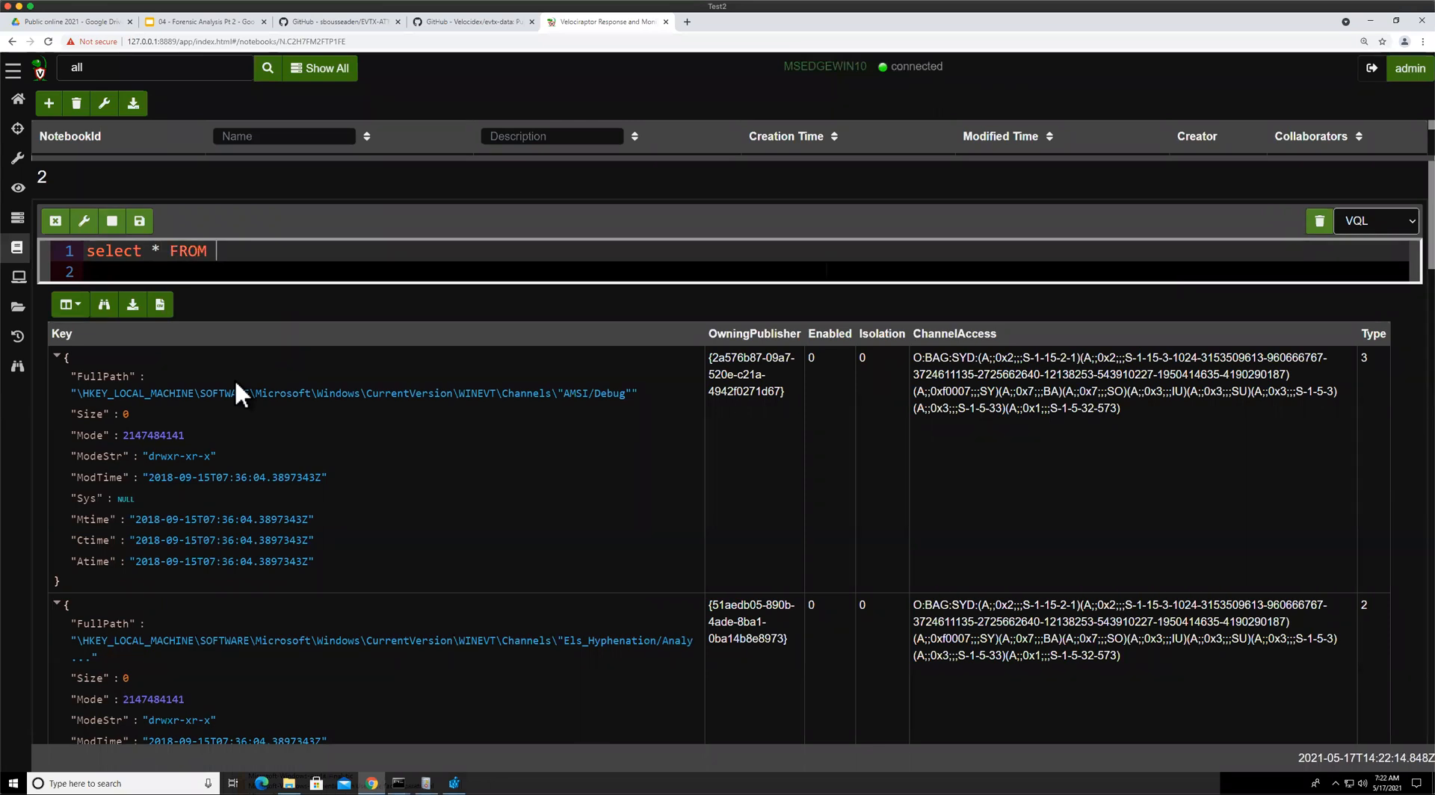
pyautogui.write('wa')
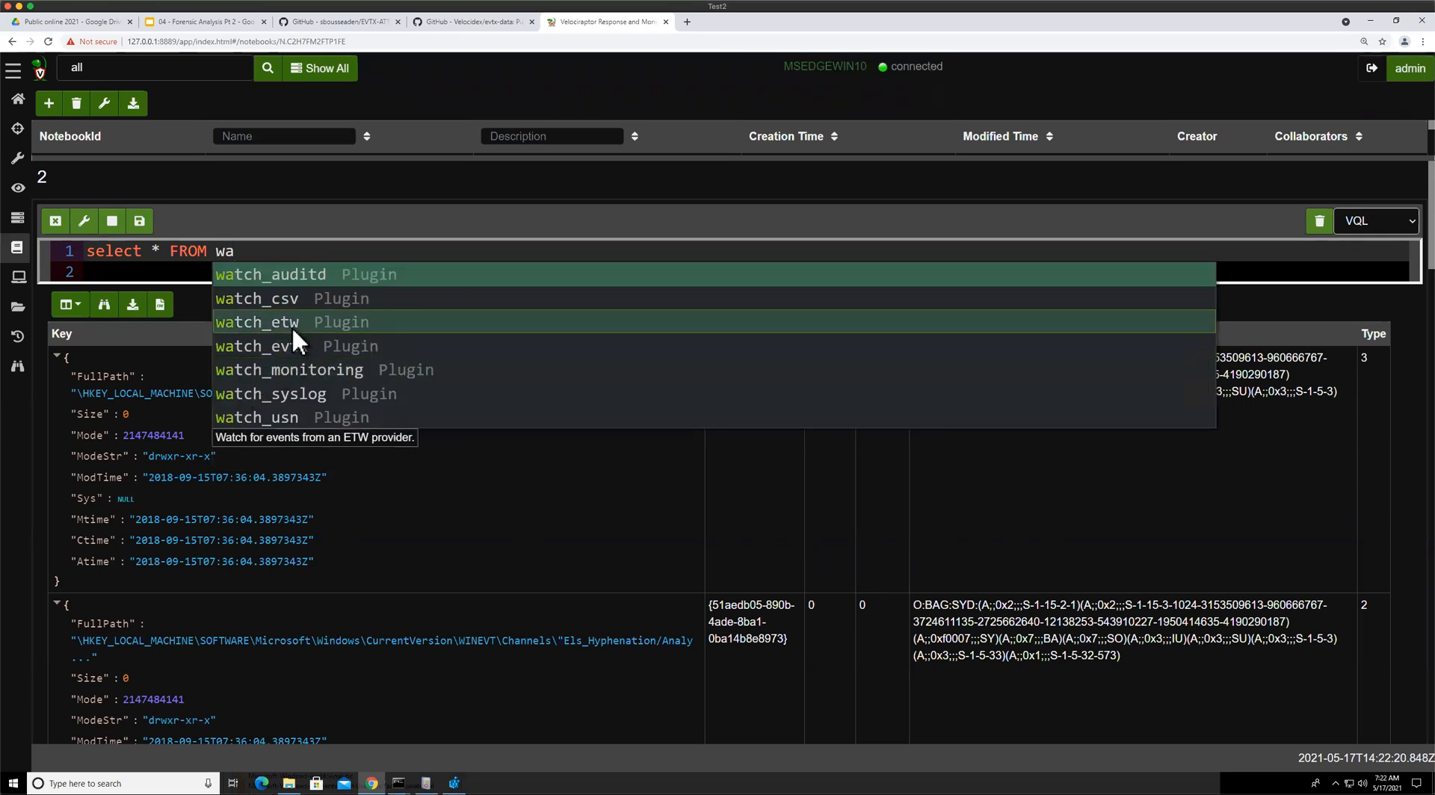
pyautogui.press('Down')
pyautogui.press('Down')
pyautogui.press('Return')
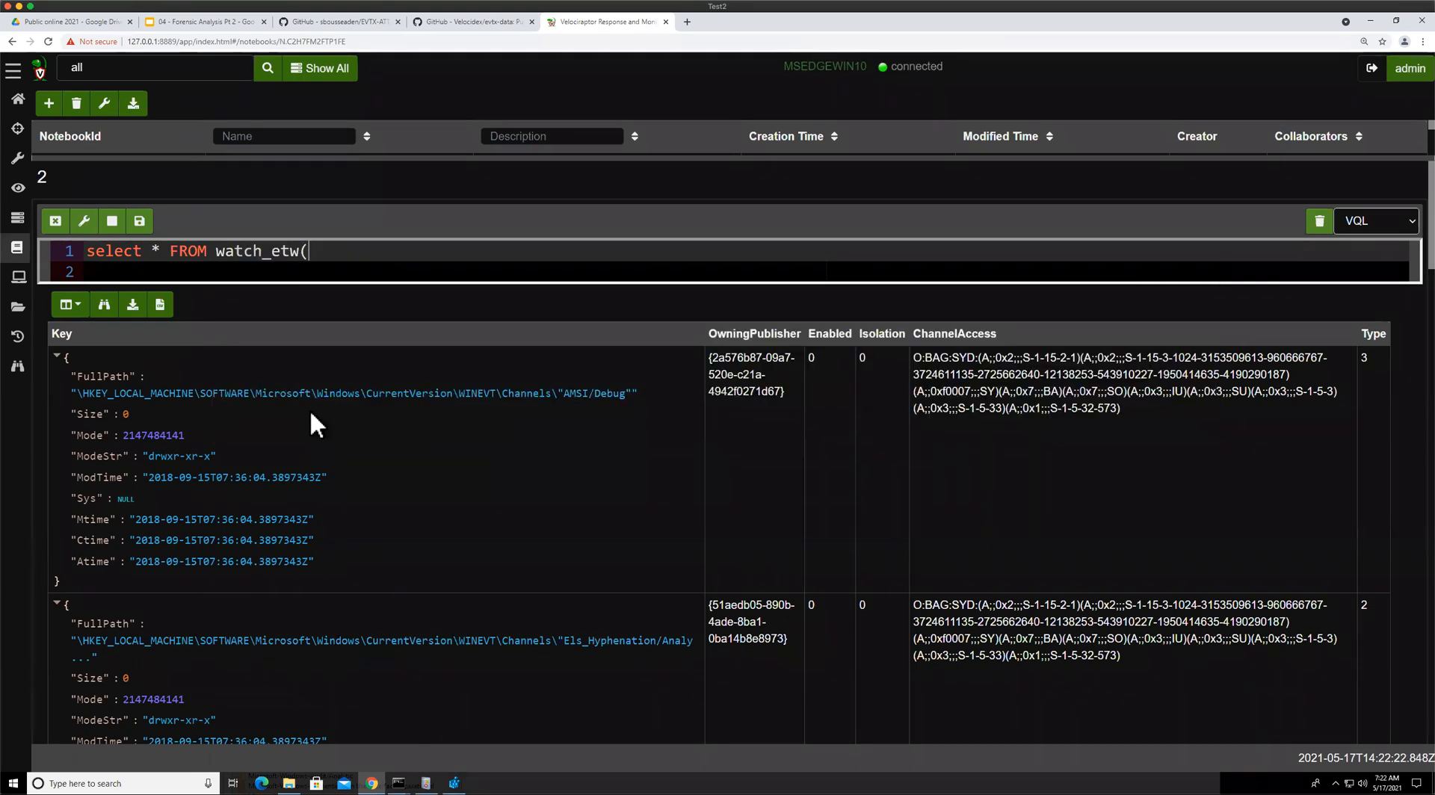
# Set the watch_etw guid argument to the copied WinHttp provider GUID "{7D44233D-3055-4B9C-BA64-0D47CA40A232}" and close the parenthesis
pyautogui.write('?')
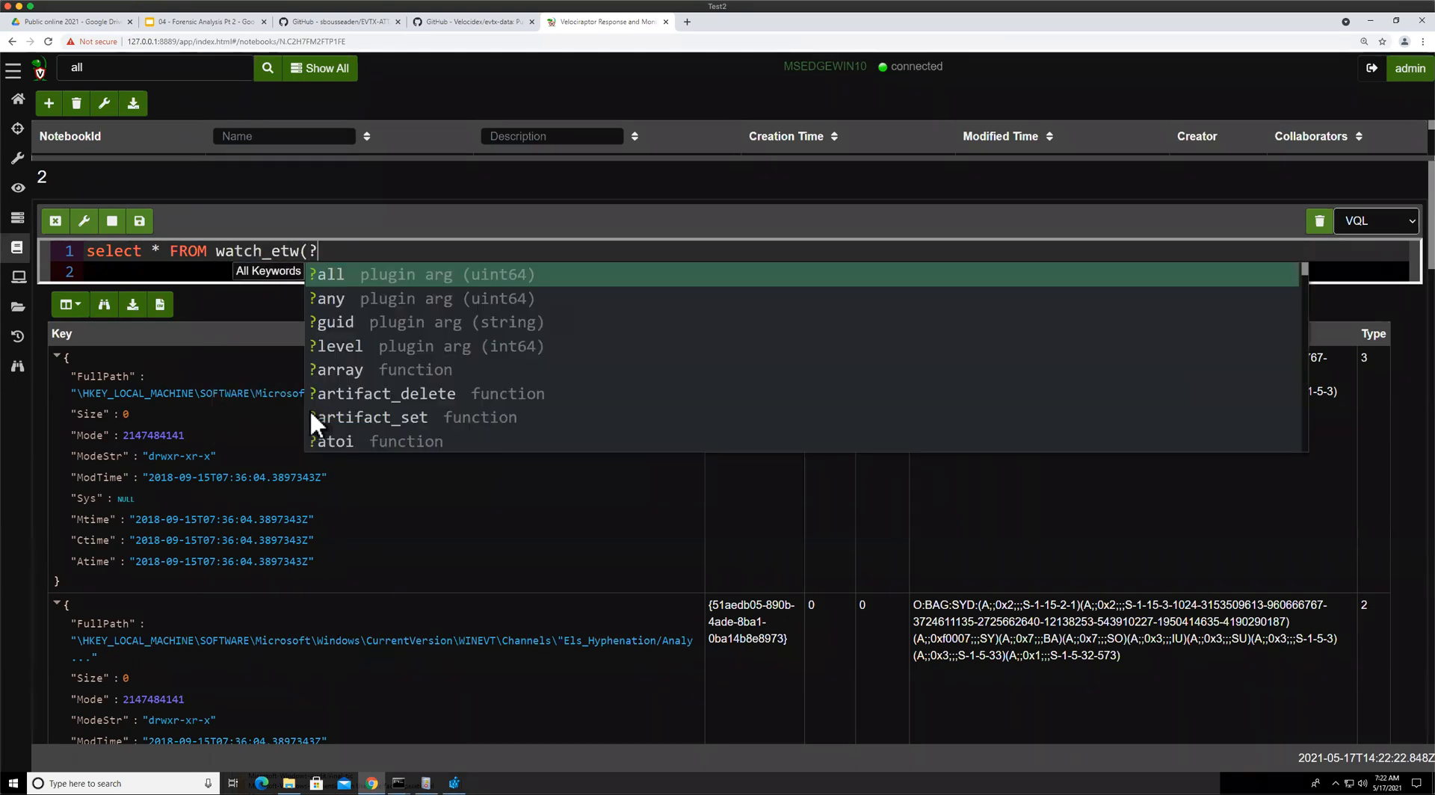
pyautogui.click(432, 335)
pyautogui.write('"')
pyautogui.hotkey('ctrl', 'v')
pyautogui.press('Right')
pyautogui.write(',')
pyautogui.press('BackSpace')
pyautogui.press('BackSpace')
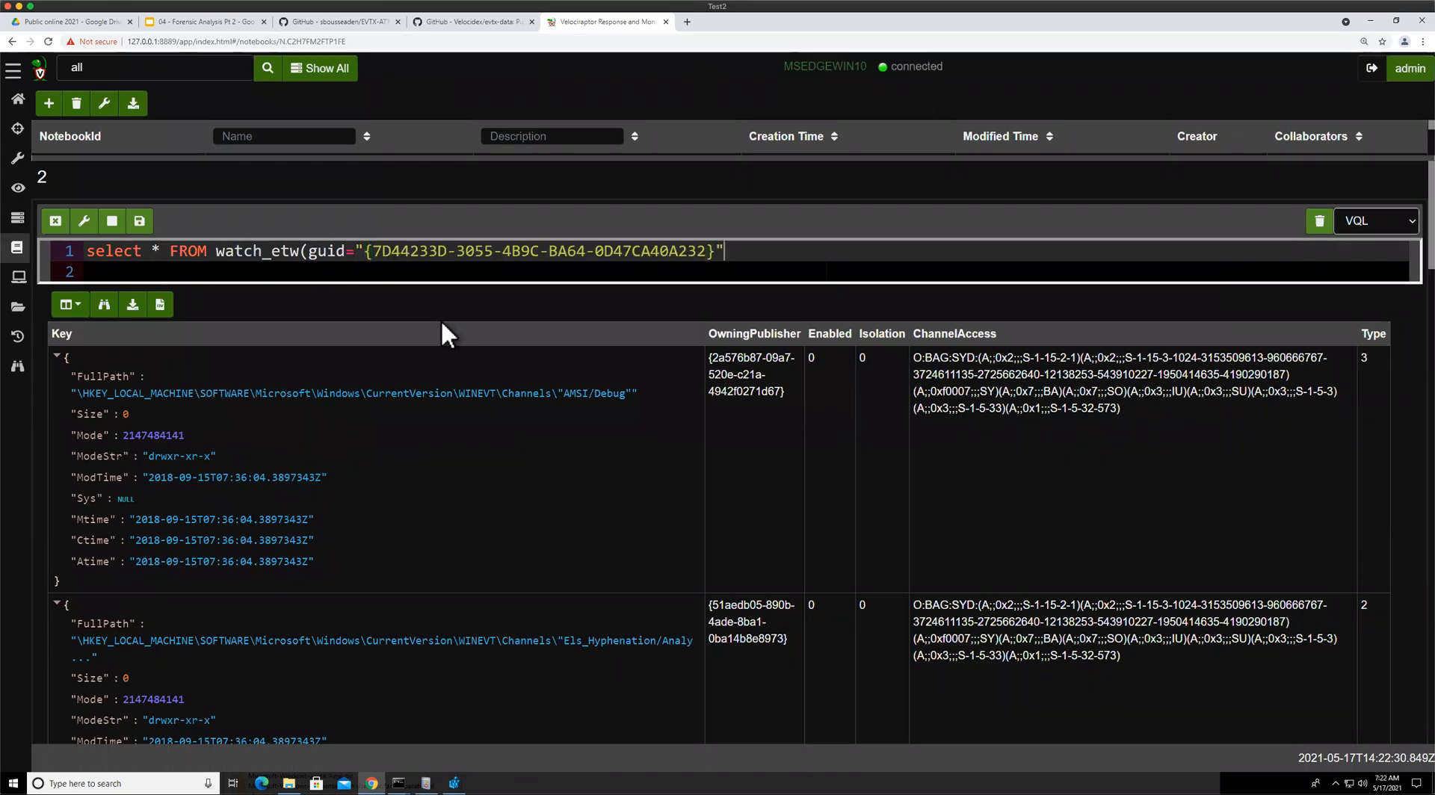
pyautogui.write(')')
pyautogui.press('Home')
# Run the watch_etw query for the WinHttp provider and return to the notebook results
pyautogui.click(139, 220)
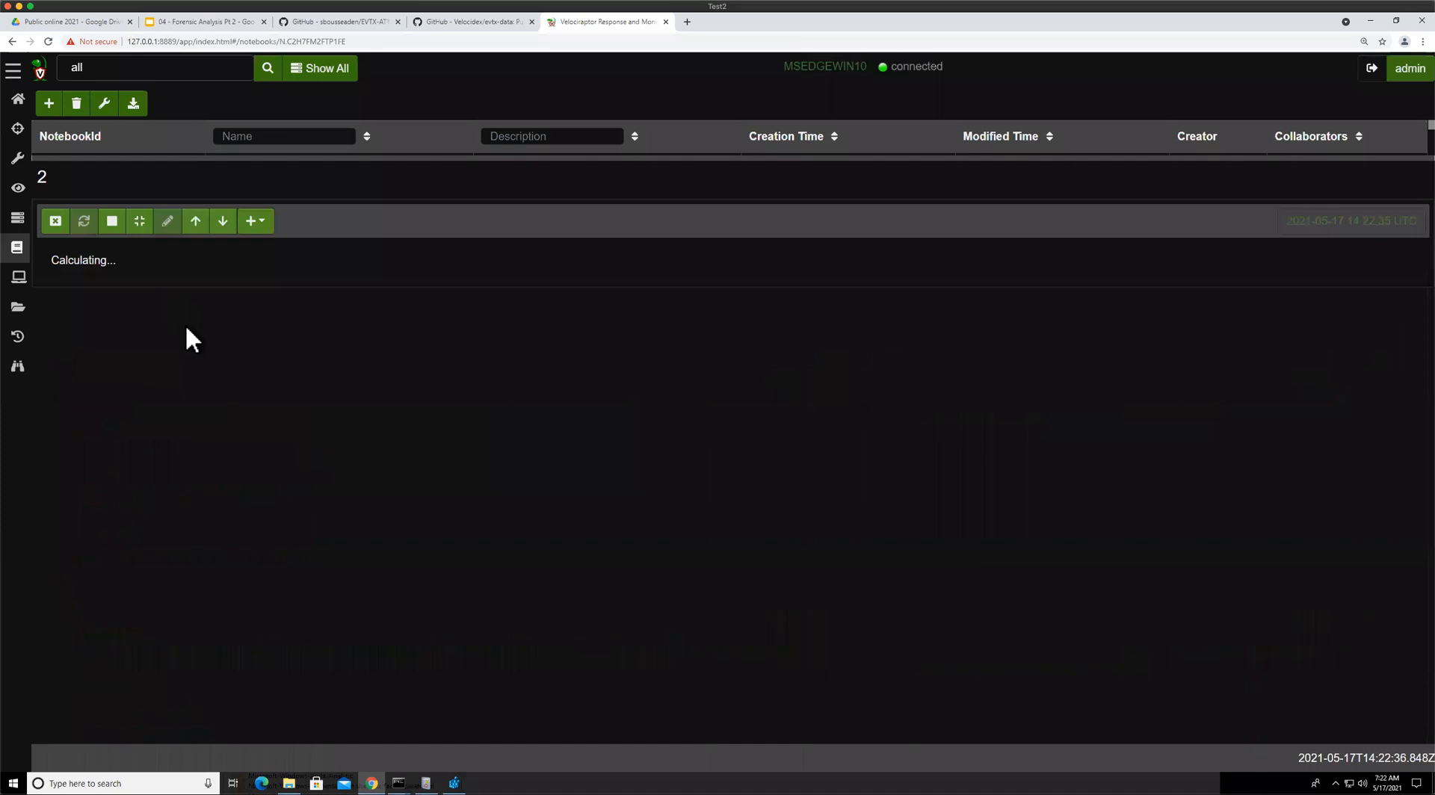
pyautogui.moveTo(399, 784)
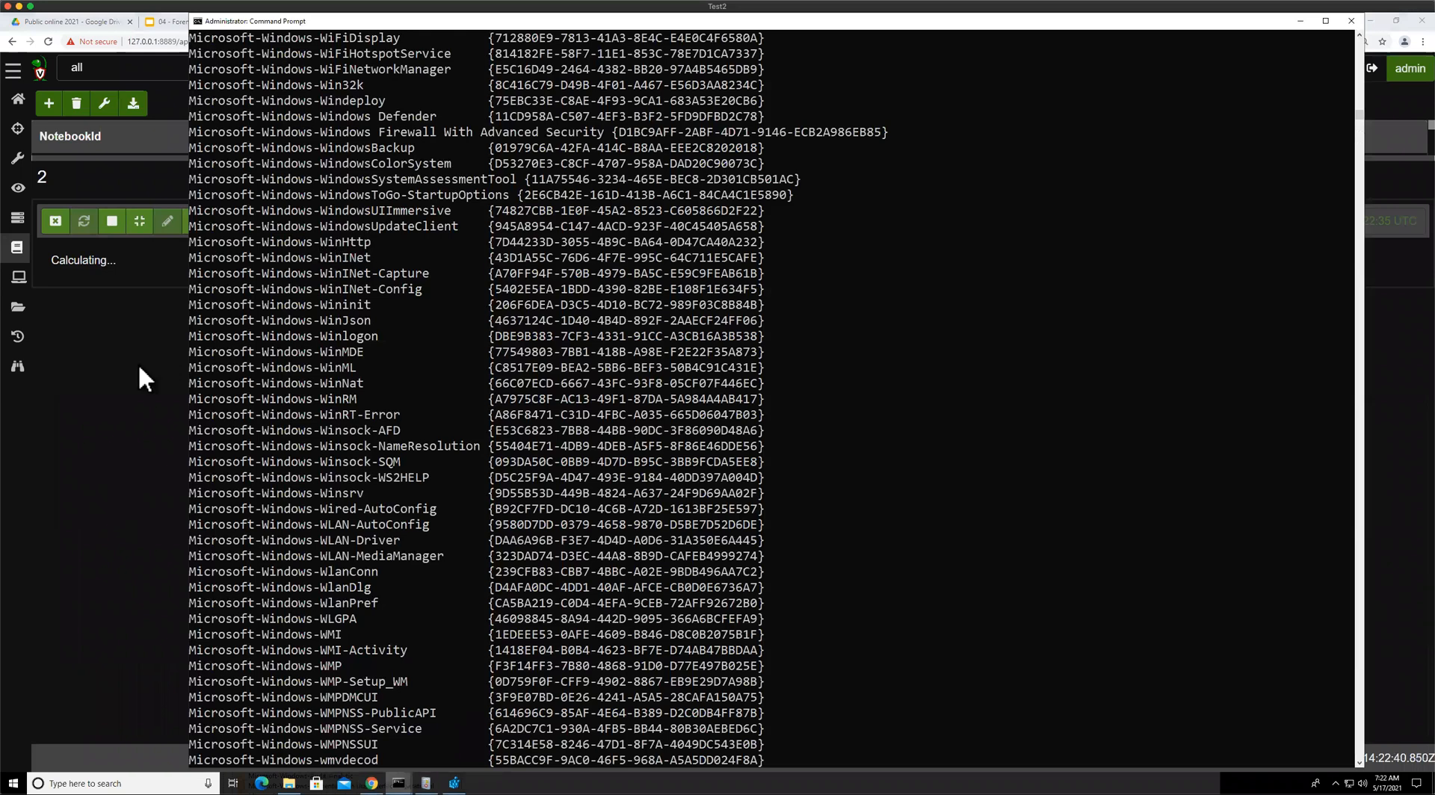
pyautogui.click(134, 403)
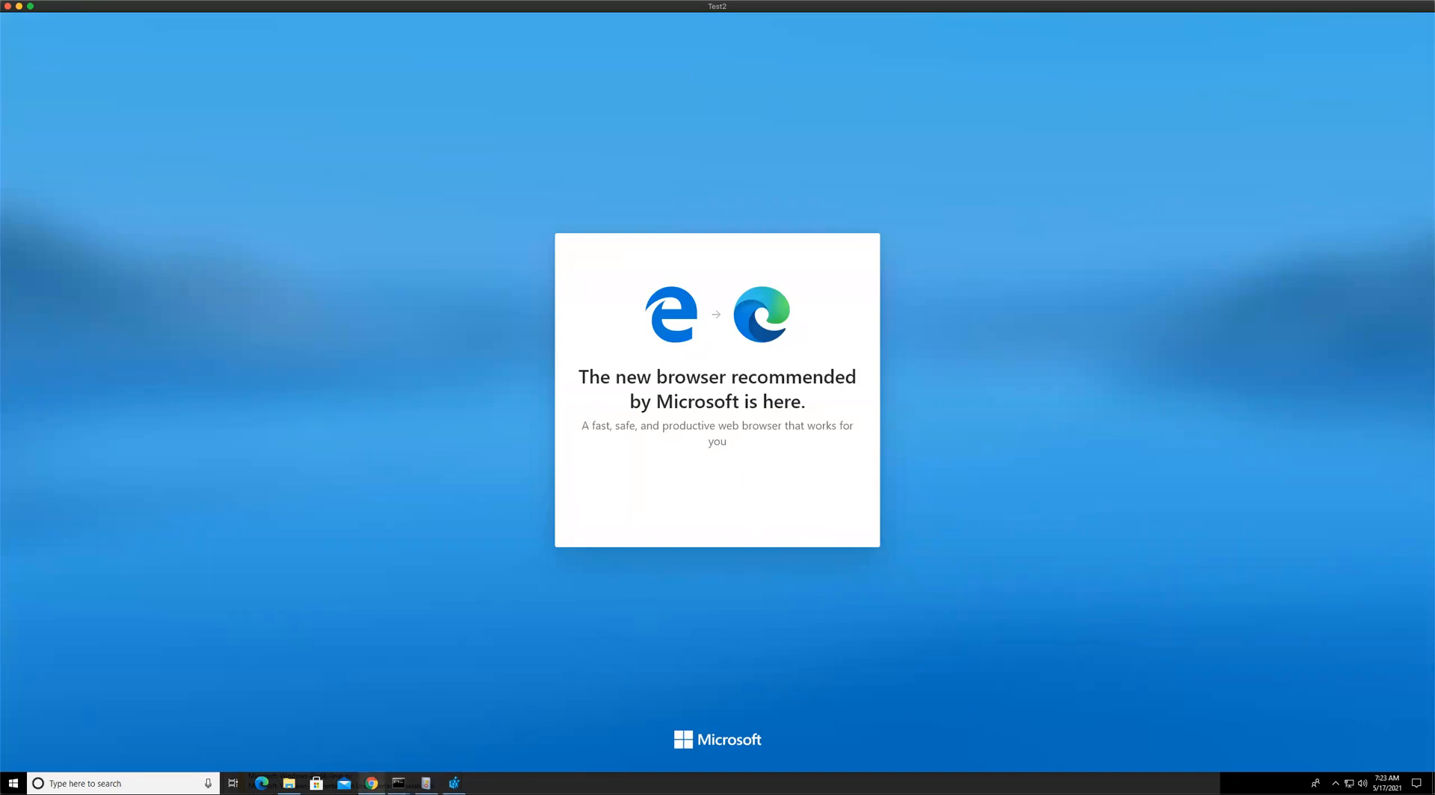
pyautogui.click(372, 783)
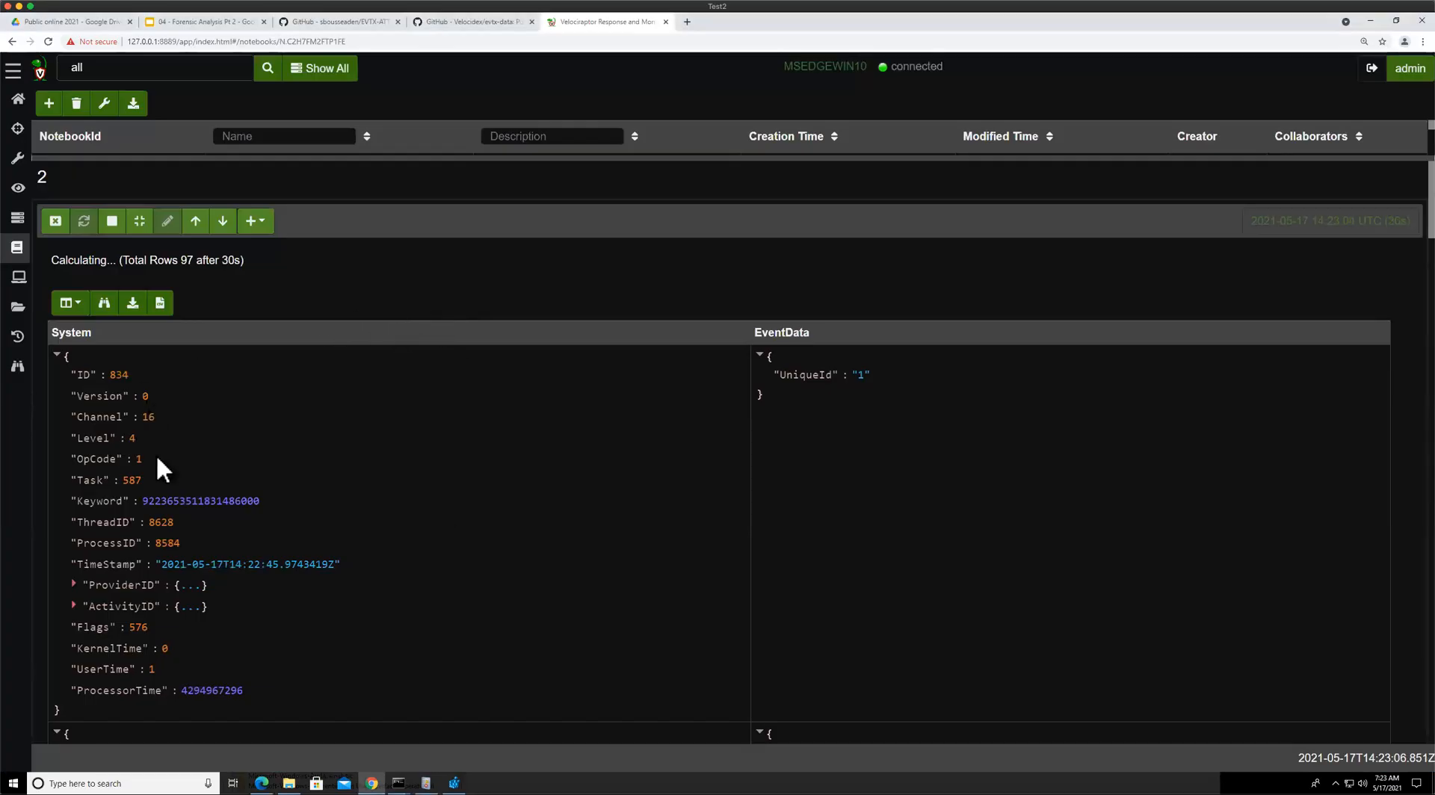
# Browse the captured ETW events, scrolling and paging through the result pages
pyautogui.scroll(-2, 314, 460)
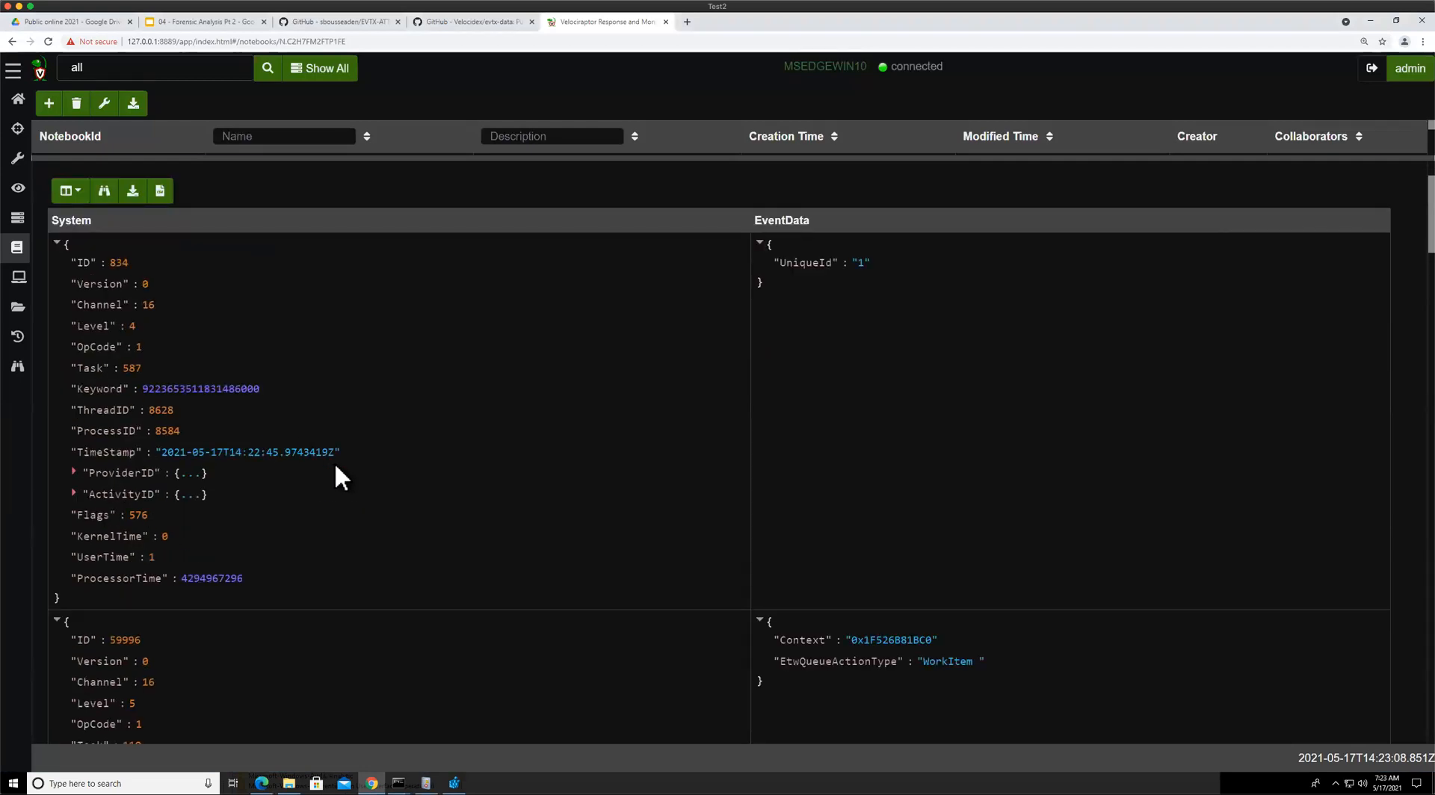
pyautogui.scroll(-5, 334, 462)
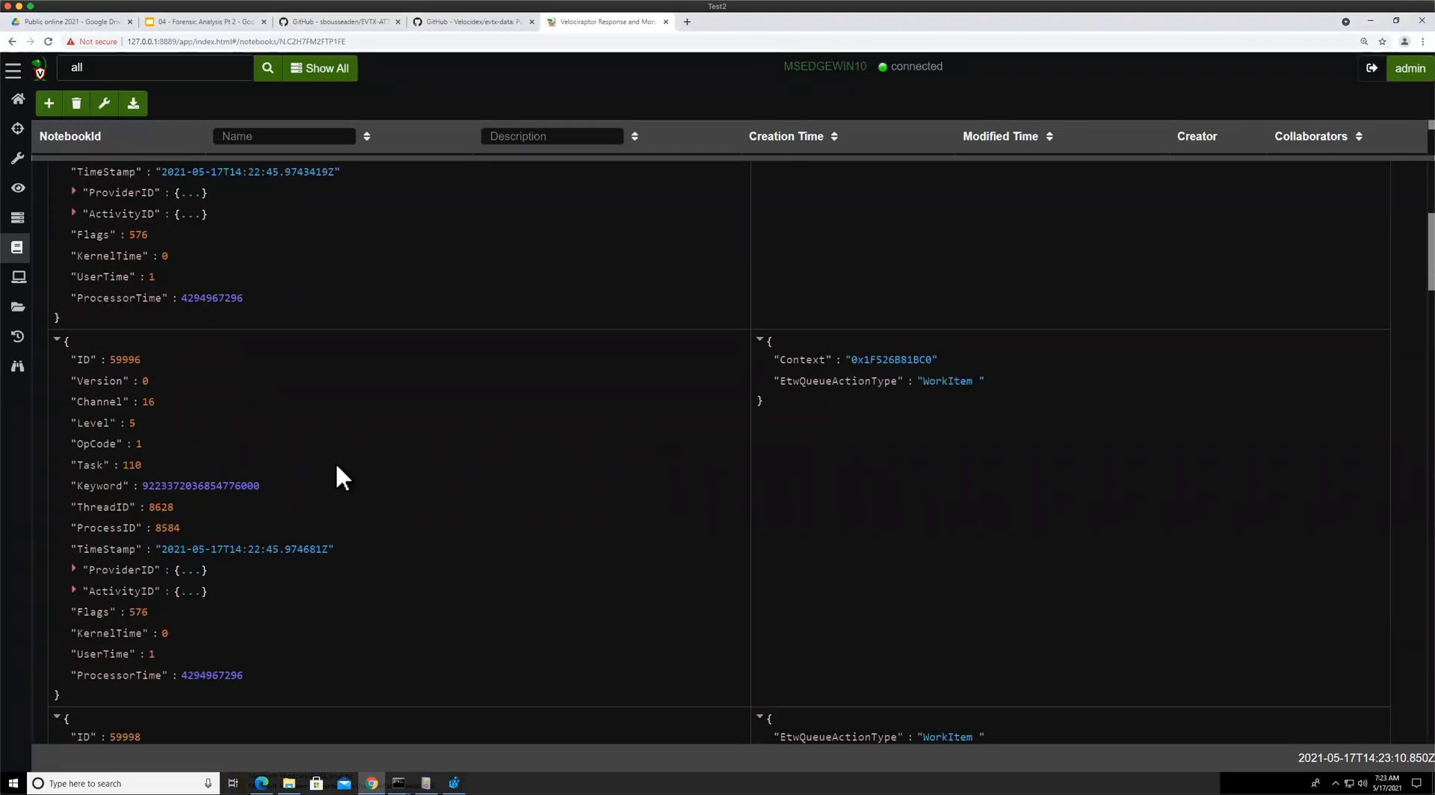
pyautogui.scroll(-8, 336, 463)
pyautogui.scroll(-15, 782, 523)
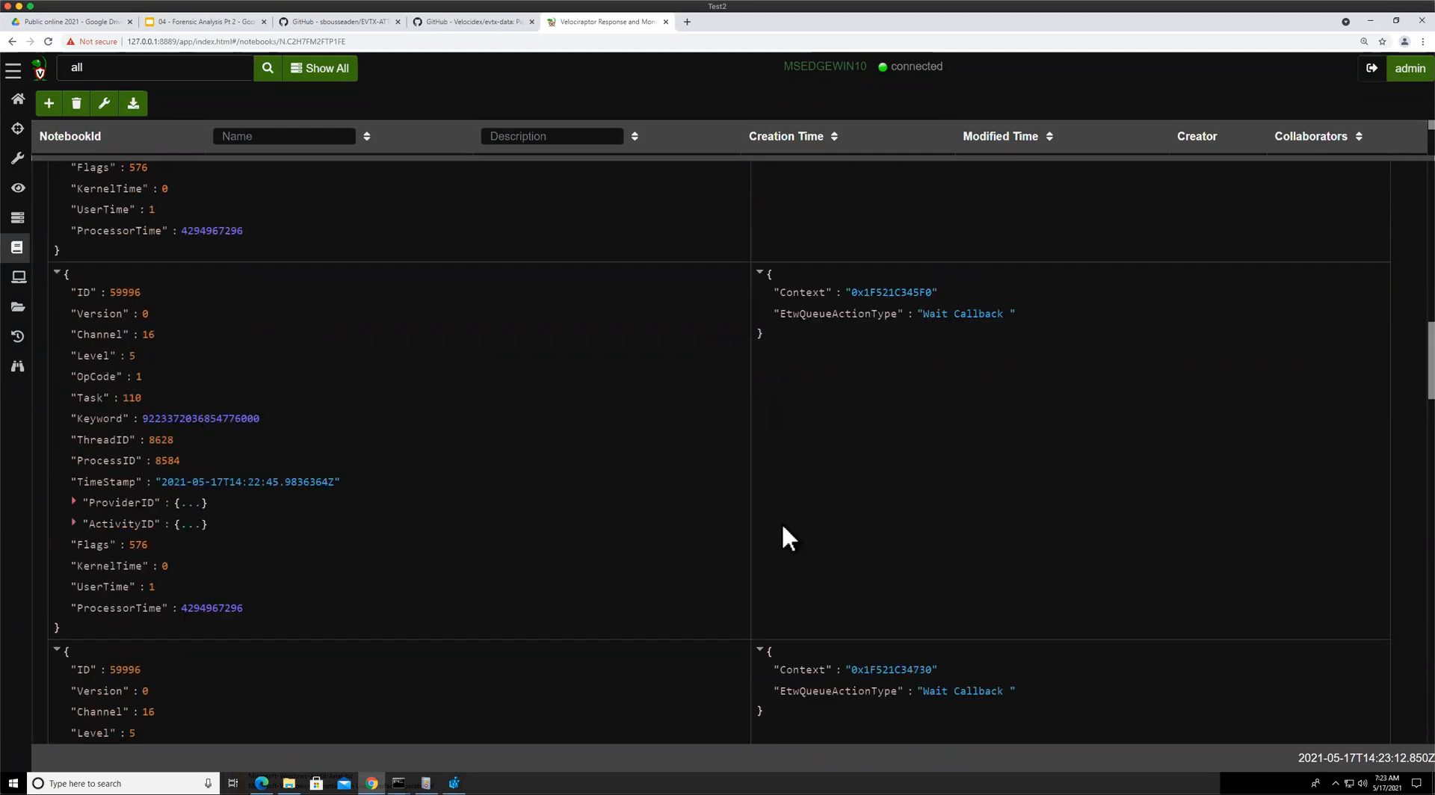
pyautogui.scroll(-7, 783, 527)
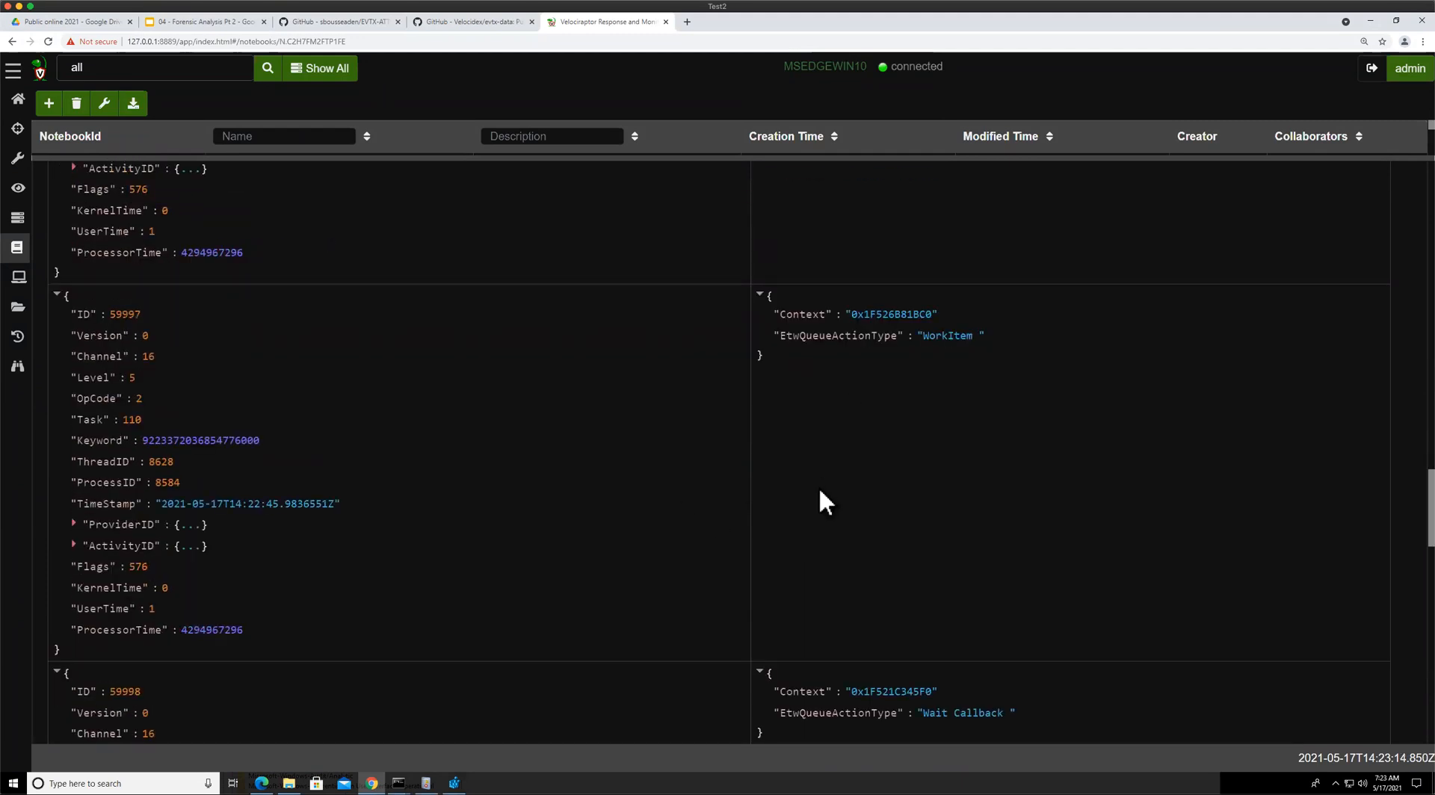
pyautogui.scroll(-6, 820, 490)
pyautogui.scroll(-6, 927, 442)
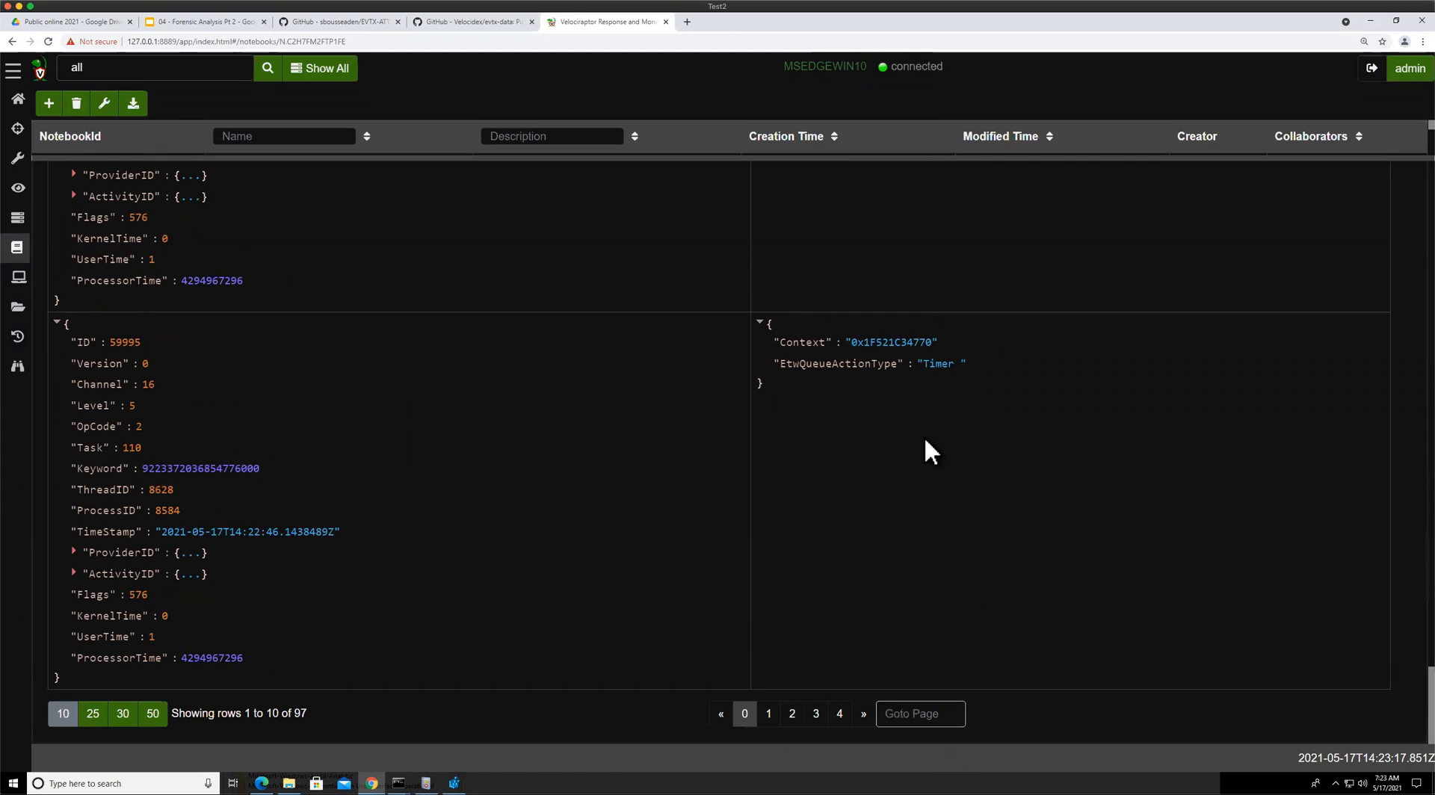
pyautogui.click(840, 714)
pyautogui.click(847, 716)
pyautogui.click(818, 718)
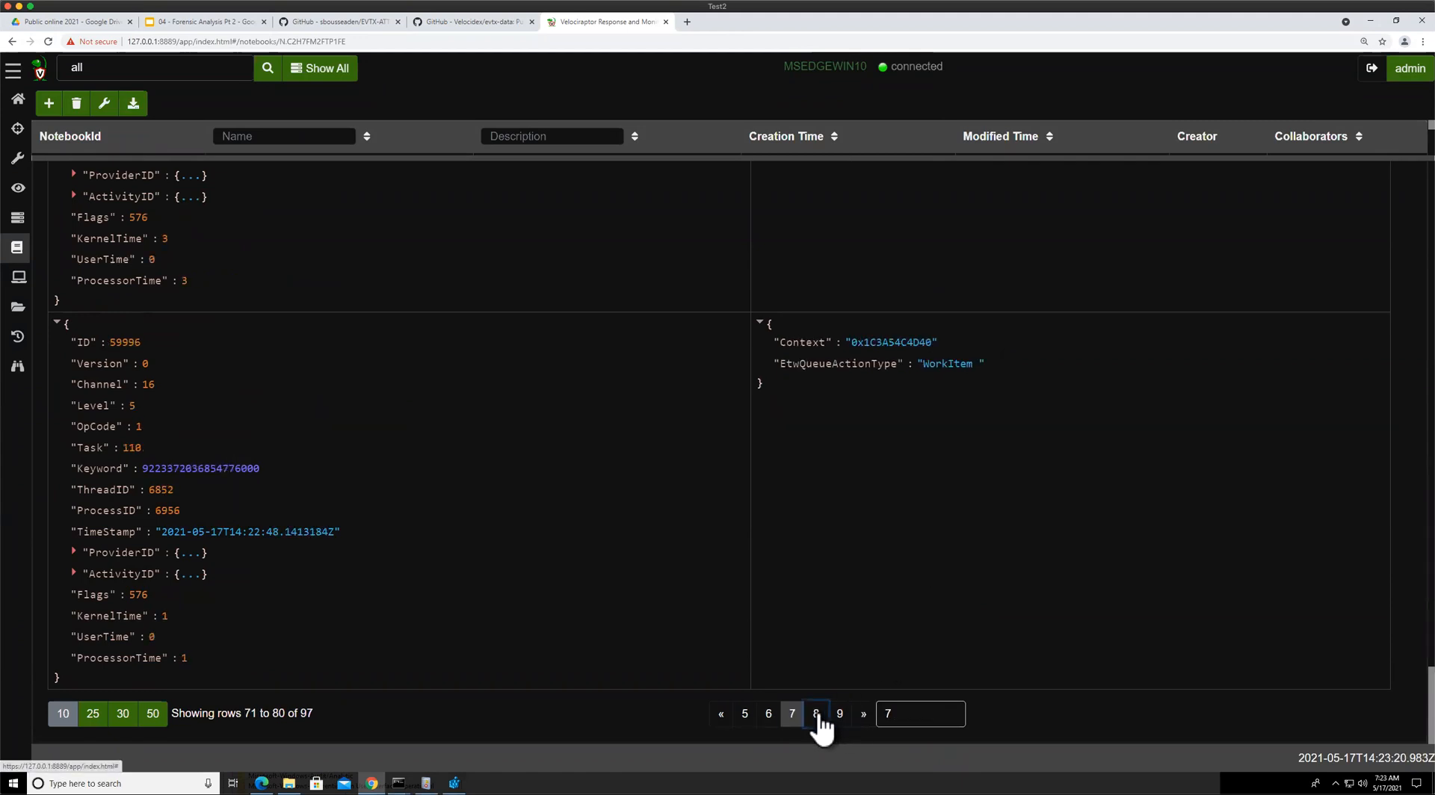
pyautogui.click(861, 718)
pyautogui.scroll(18, 621, 500)
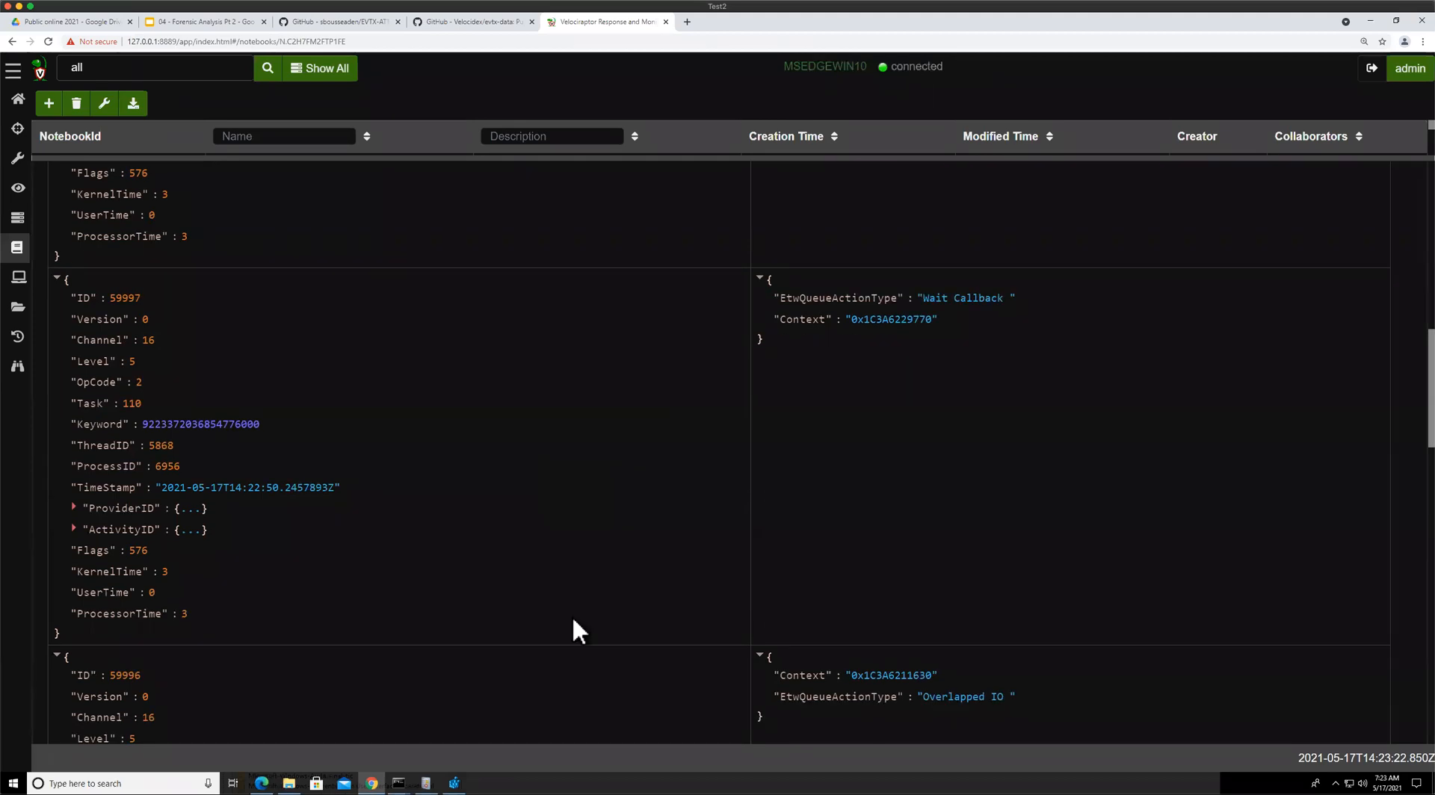
# Copy the GUID of the Microsoft-Windows-WinINet provider from the command prompt provider list
pyautogui.click(400, 783)
pyautogui.click(453, 731)
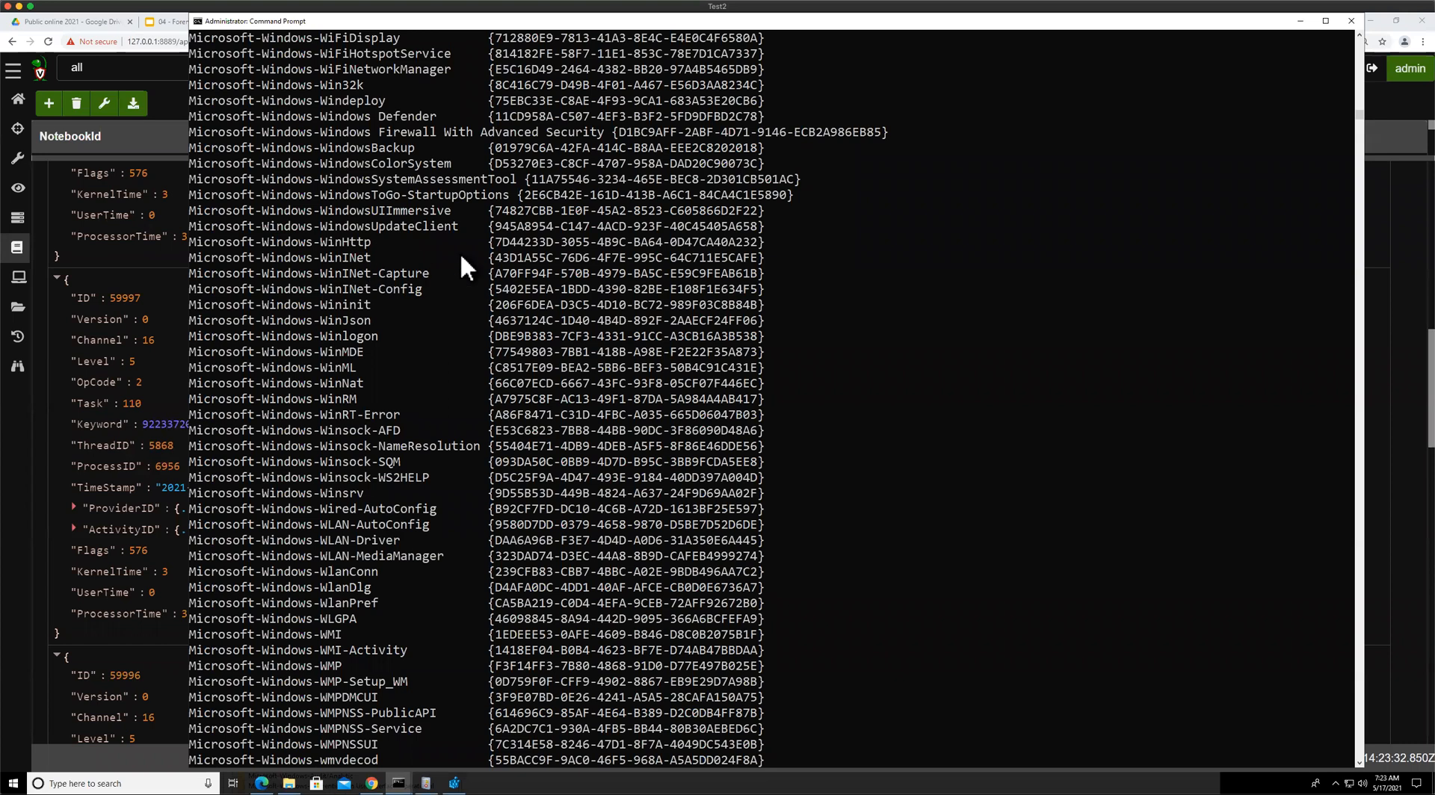
pyautogui.moveTo(491, 257); pyautogui.dragTo(733, 254)
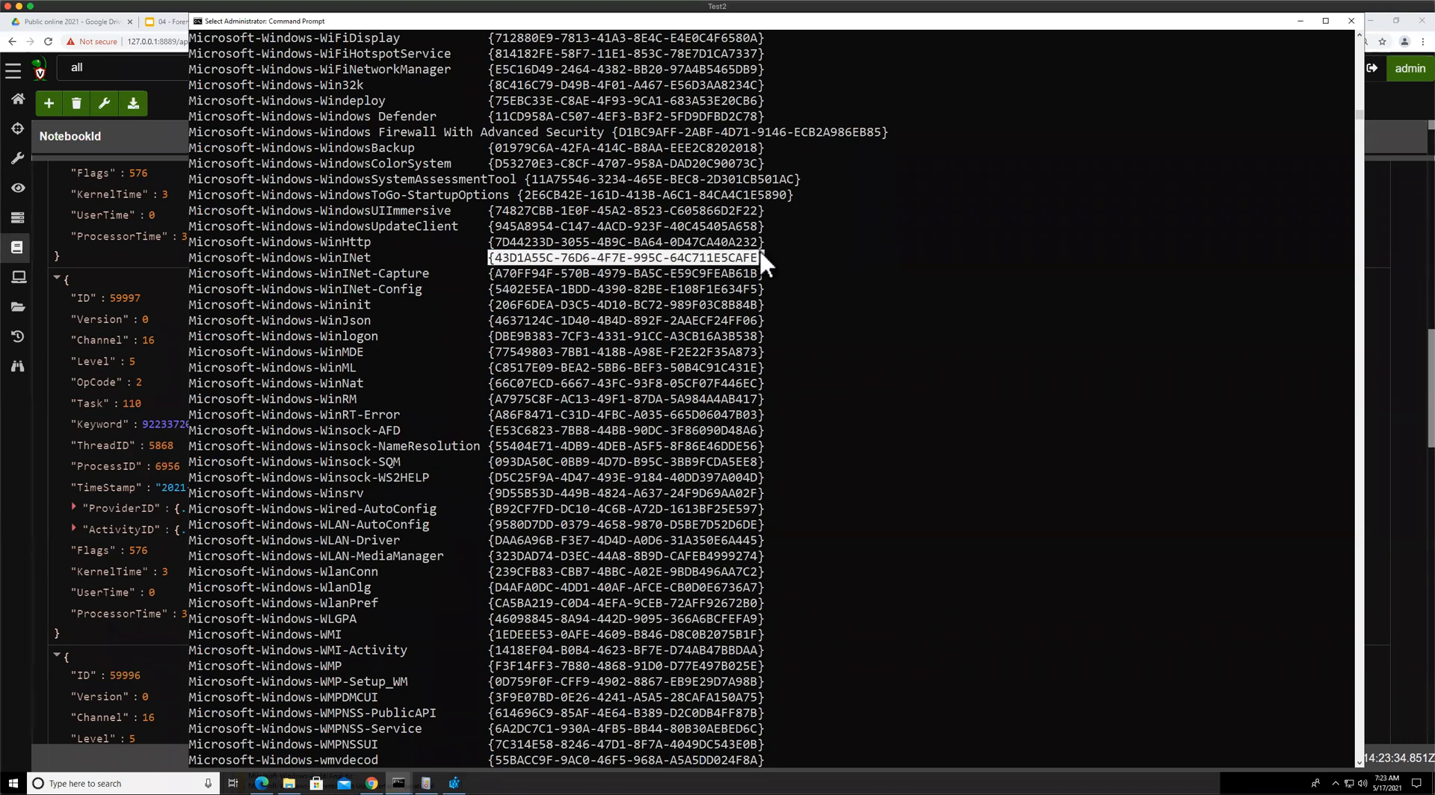
pyautogui.hotkey('ctrl', 'c')
pyautogui.click(113, 240)
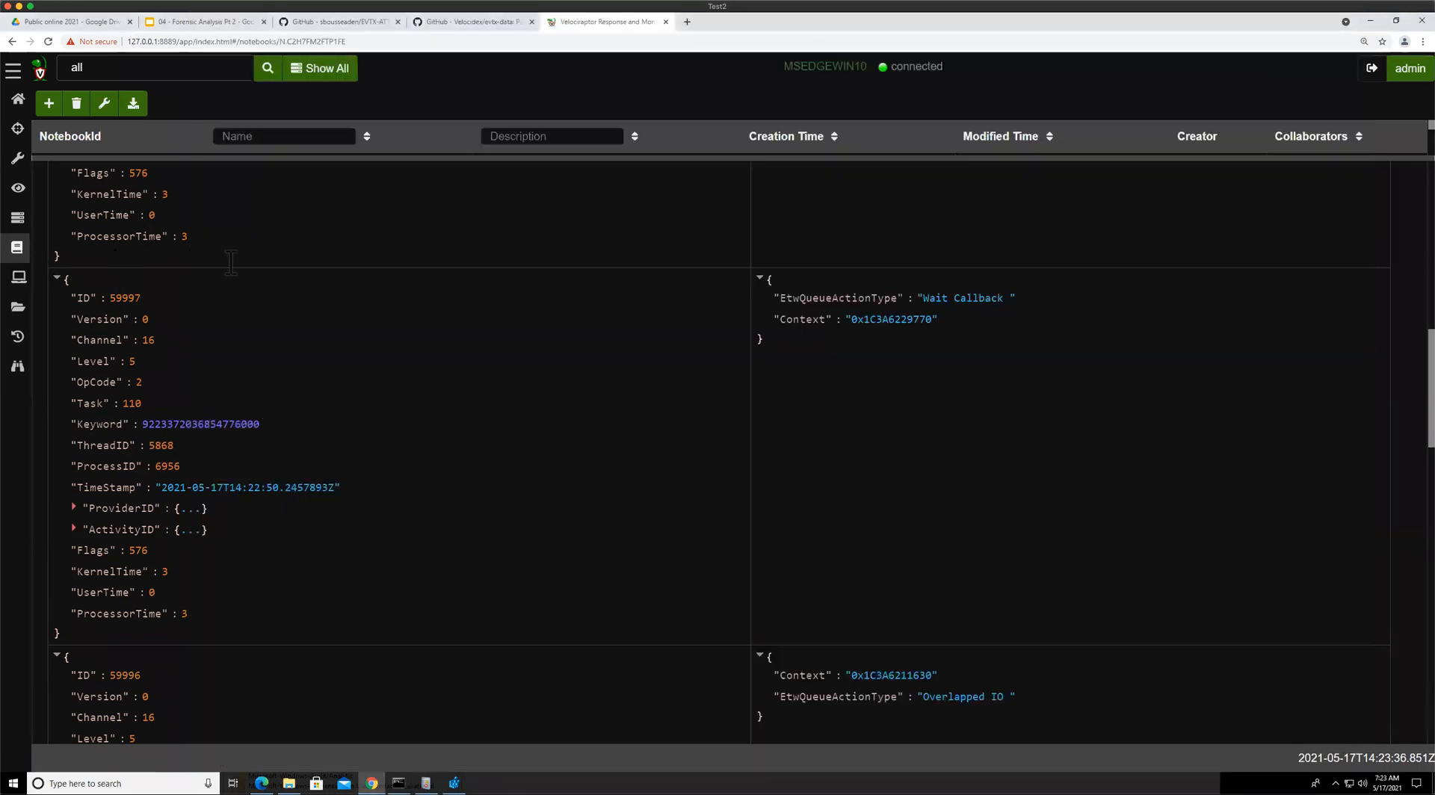
# Stop the query, replace the guid value with the copied WinINet GUID, and rerun it
pyautogui.click(113, 223)
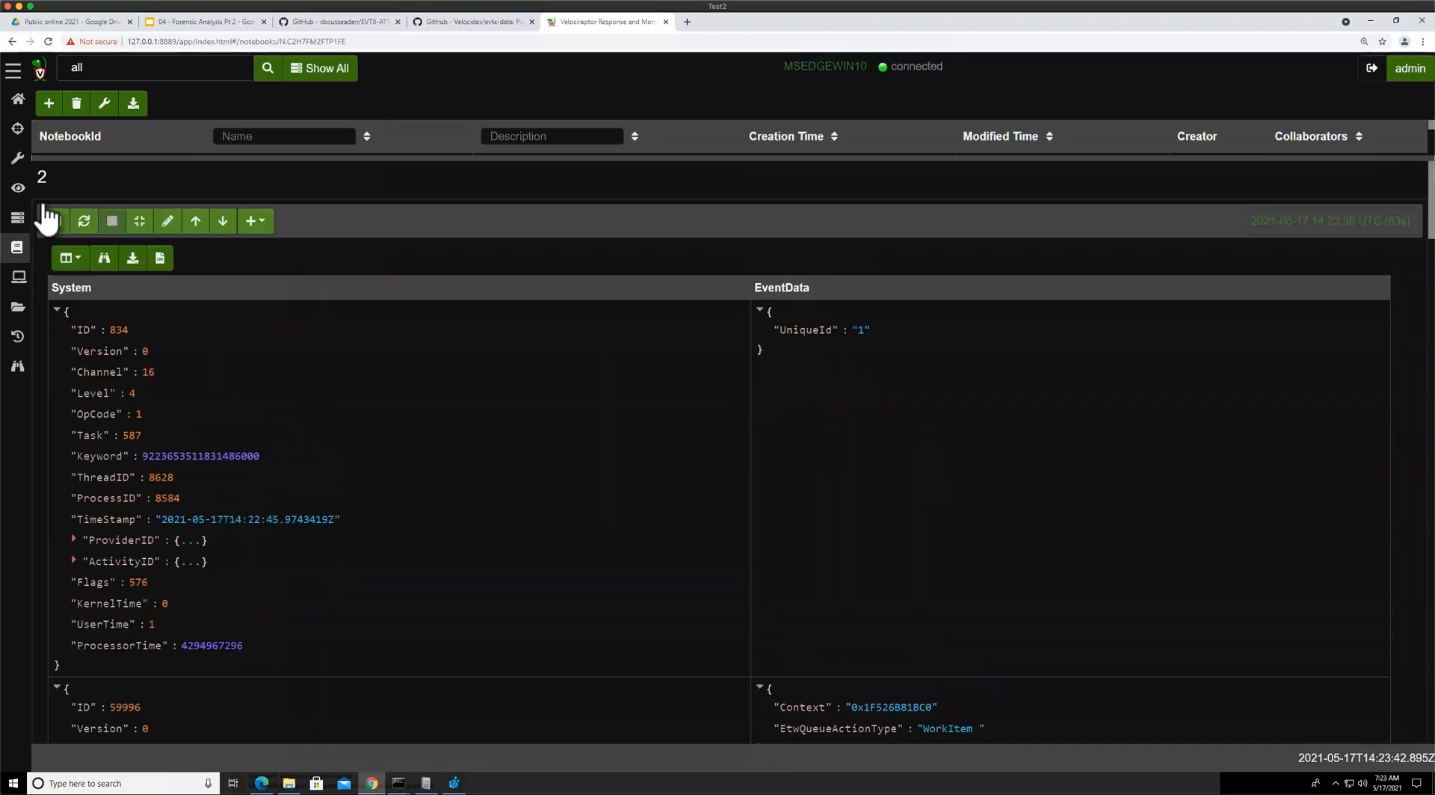
pyautogui.click(168, 222)
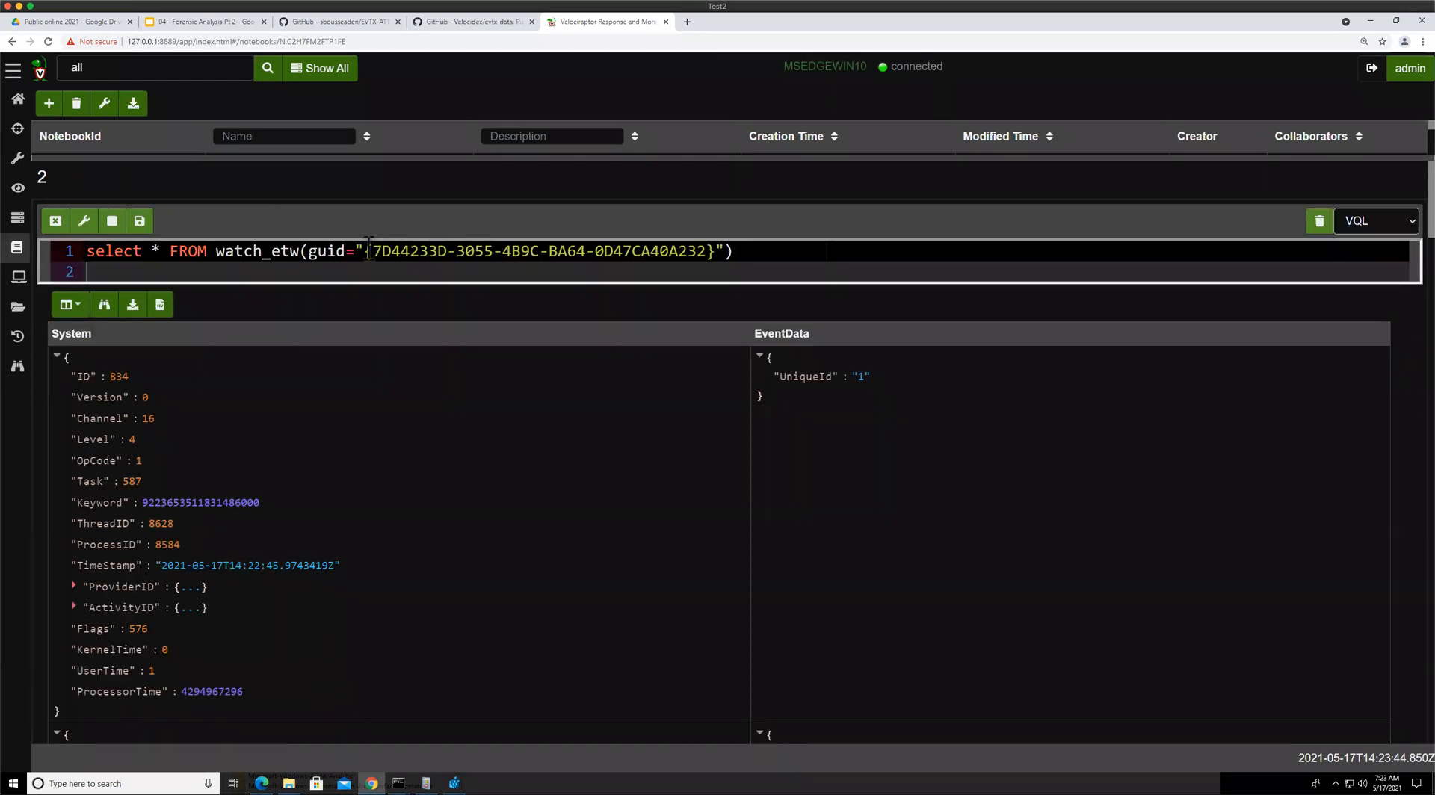
pyautogui.moveTo(533, 249); pyautogui.dragTo(717, 250)
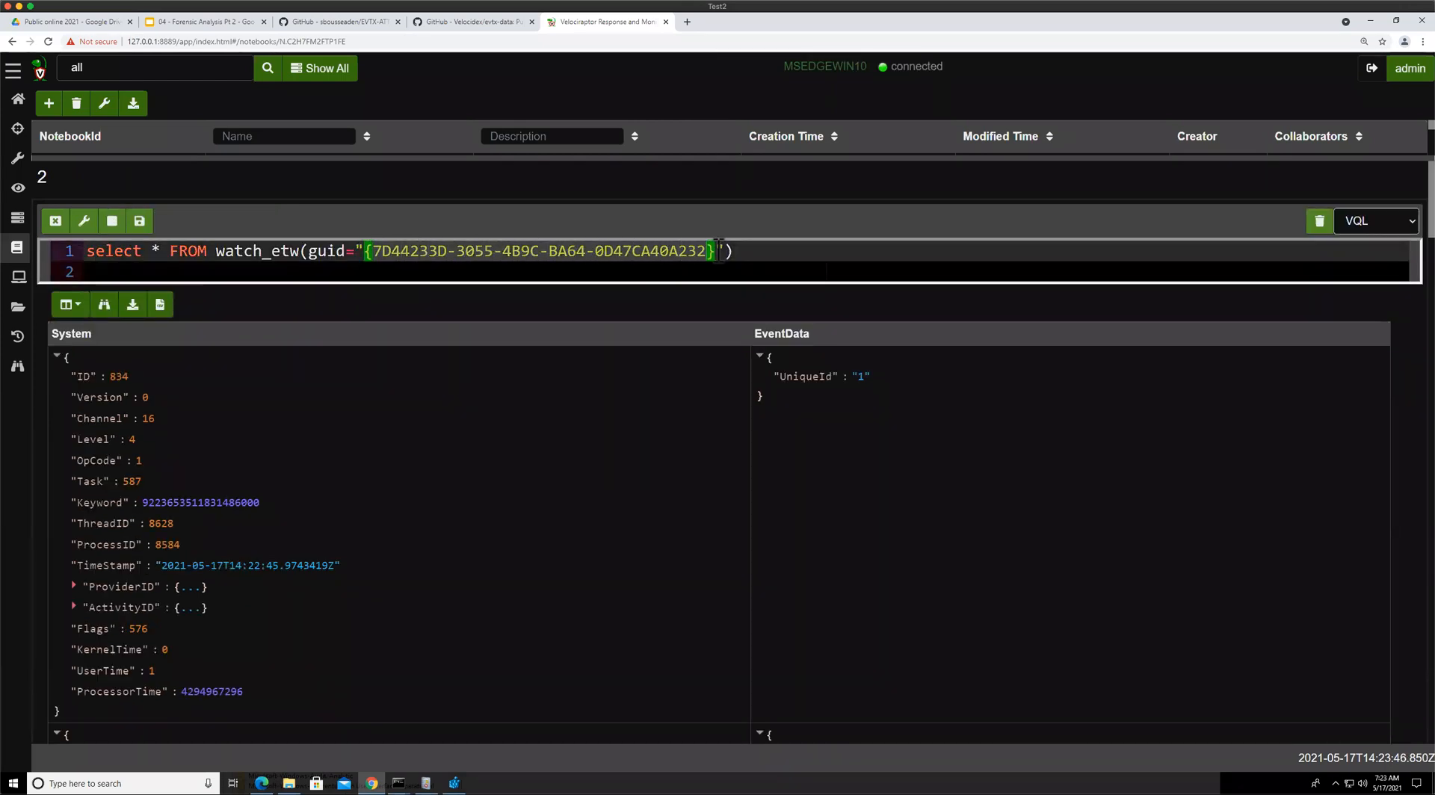
pyautogui.hotkey('ctrl', 'v')
pyautogui.click(139, 221)
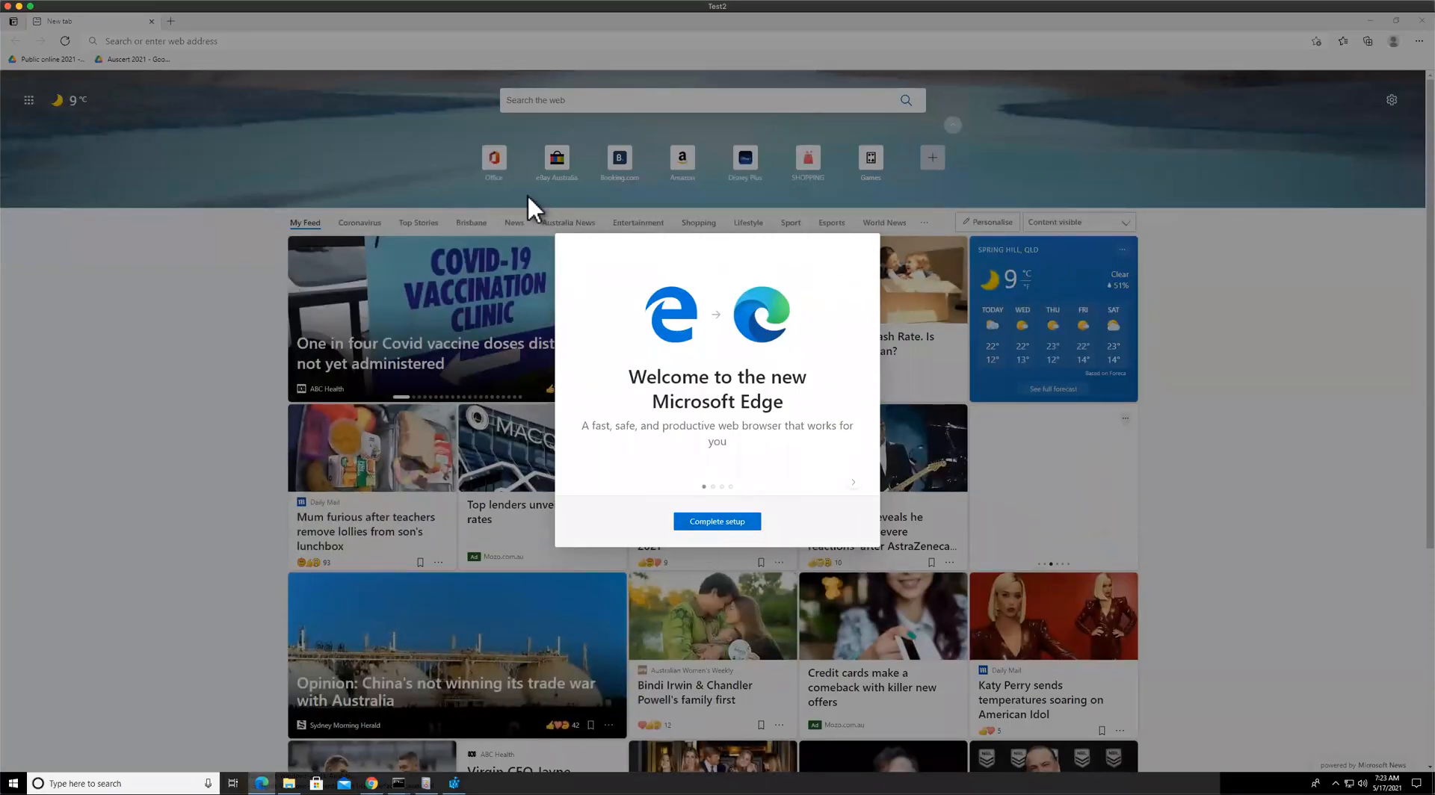
pyautogui.click(707, 522)
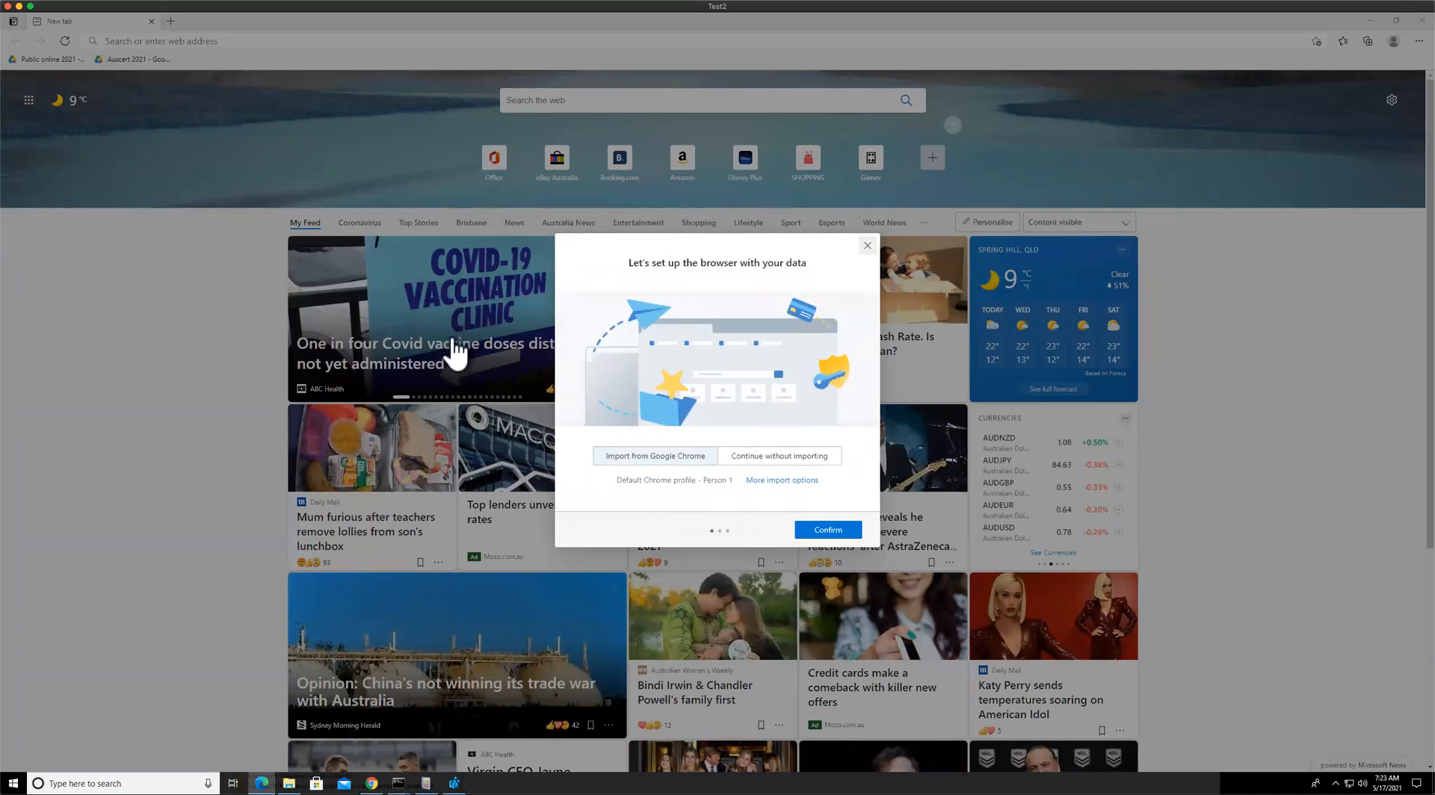
pyautogui.click(867, 245)
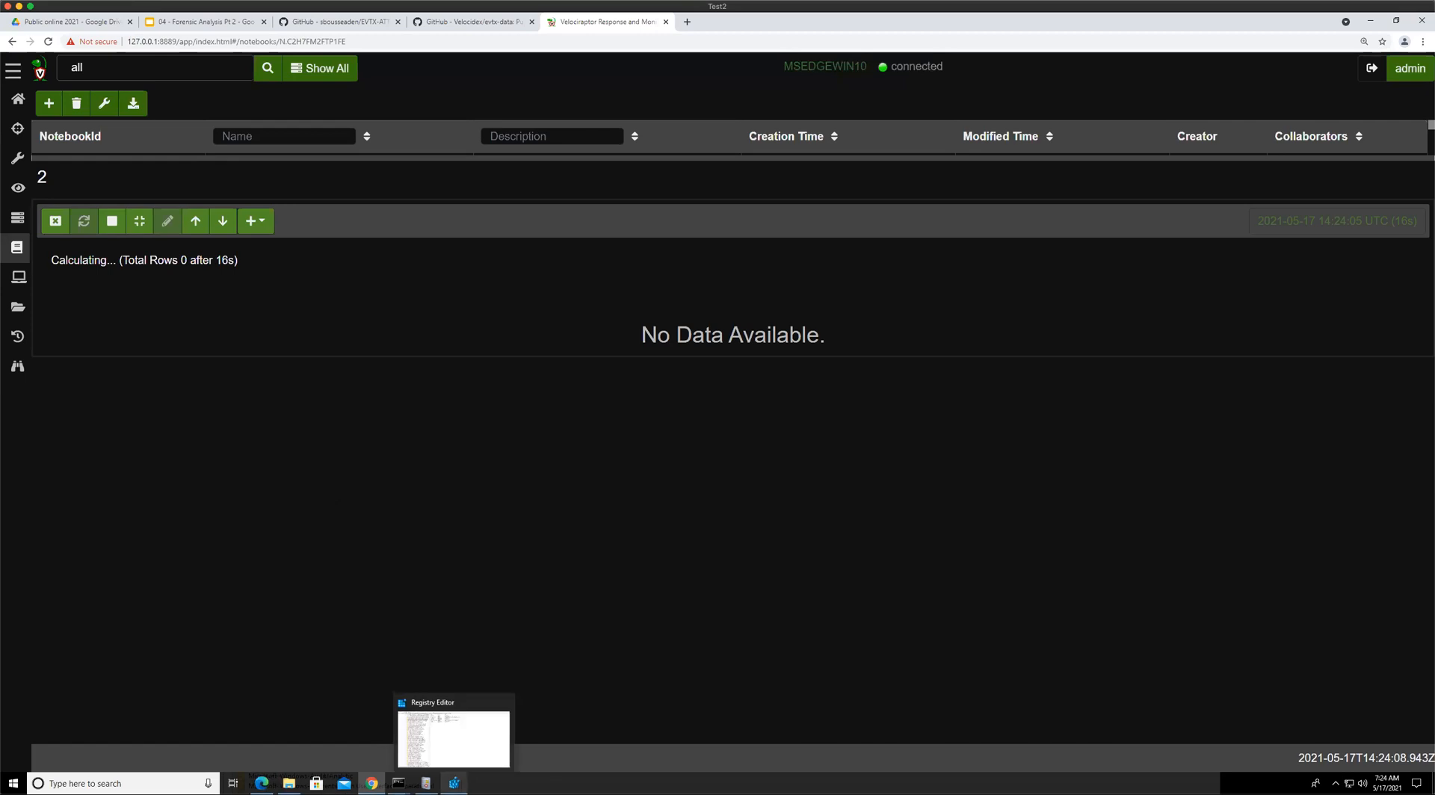
pyautogui.click(454, 783)
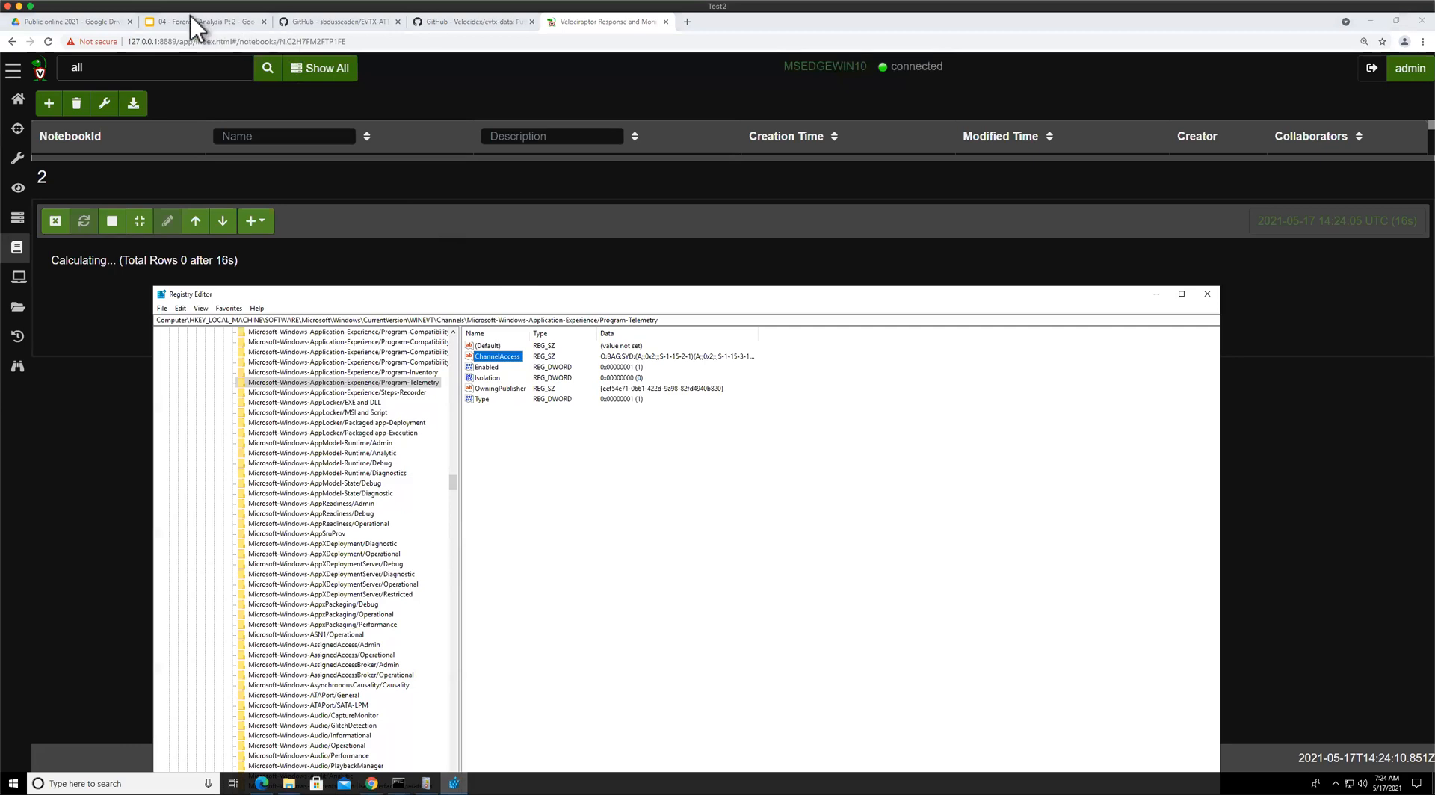
pyautogui.moveTo(441, 295); pyautogui.dragTo(456, 283)
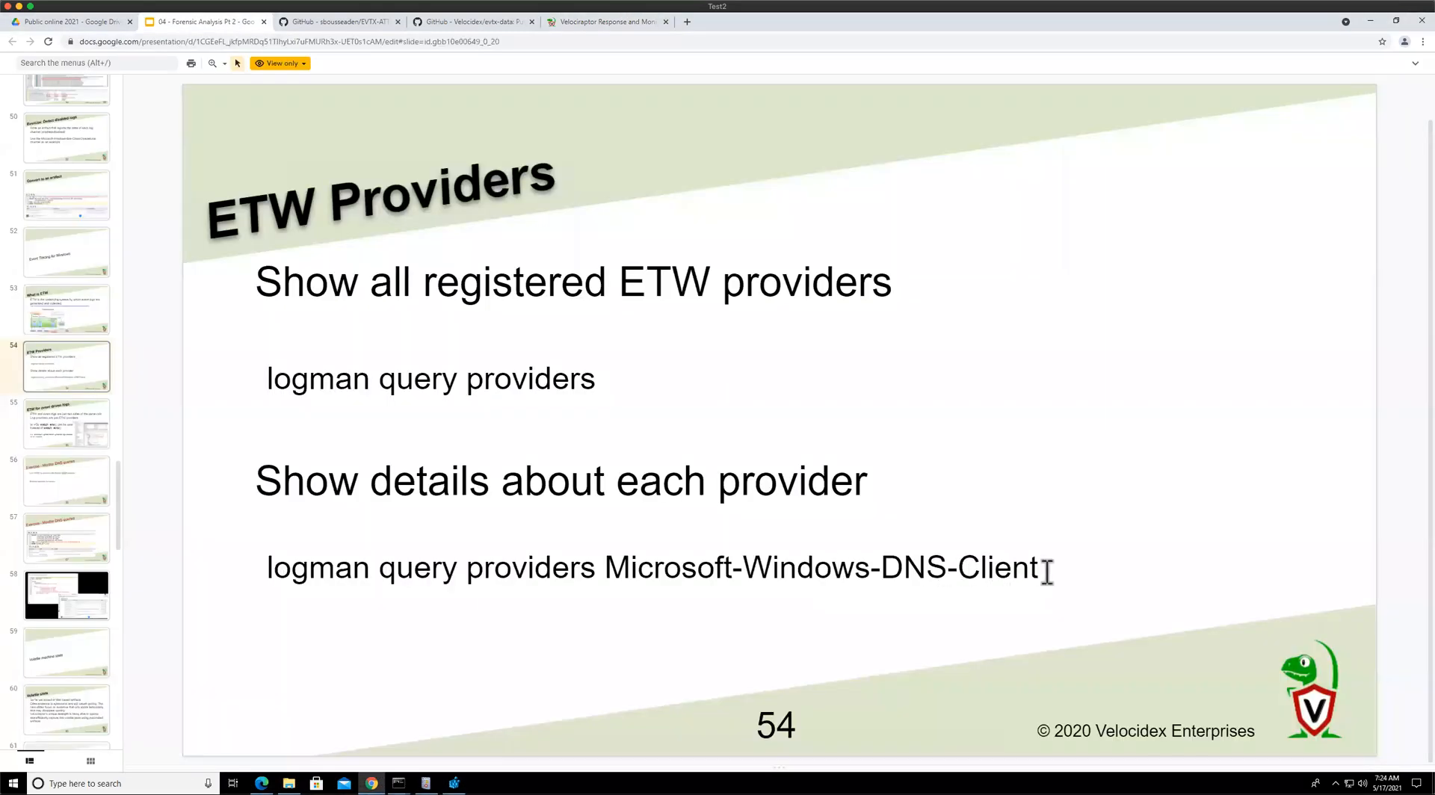
# Highlight the logman query providers Microsoft-Windows-DNS-Client command on the ETW Providers slide
pyautogui.doubleClick(802, 568)
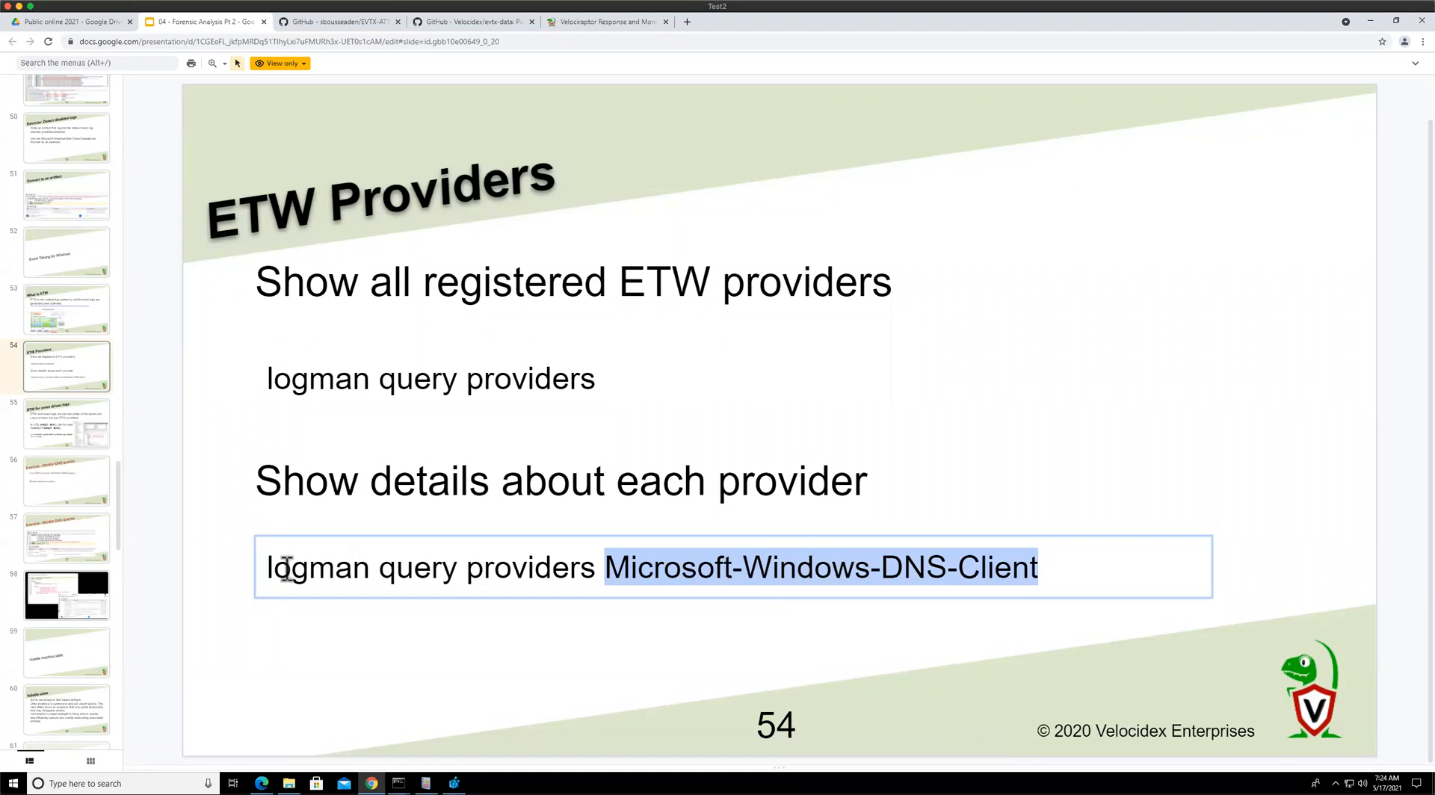
pyautogui.click(270, 579)
pyautogui.tripleClick(295, 566)
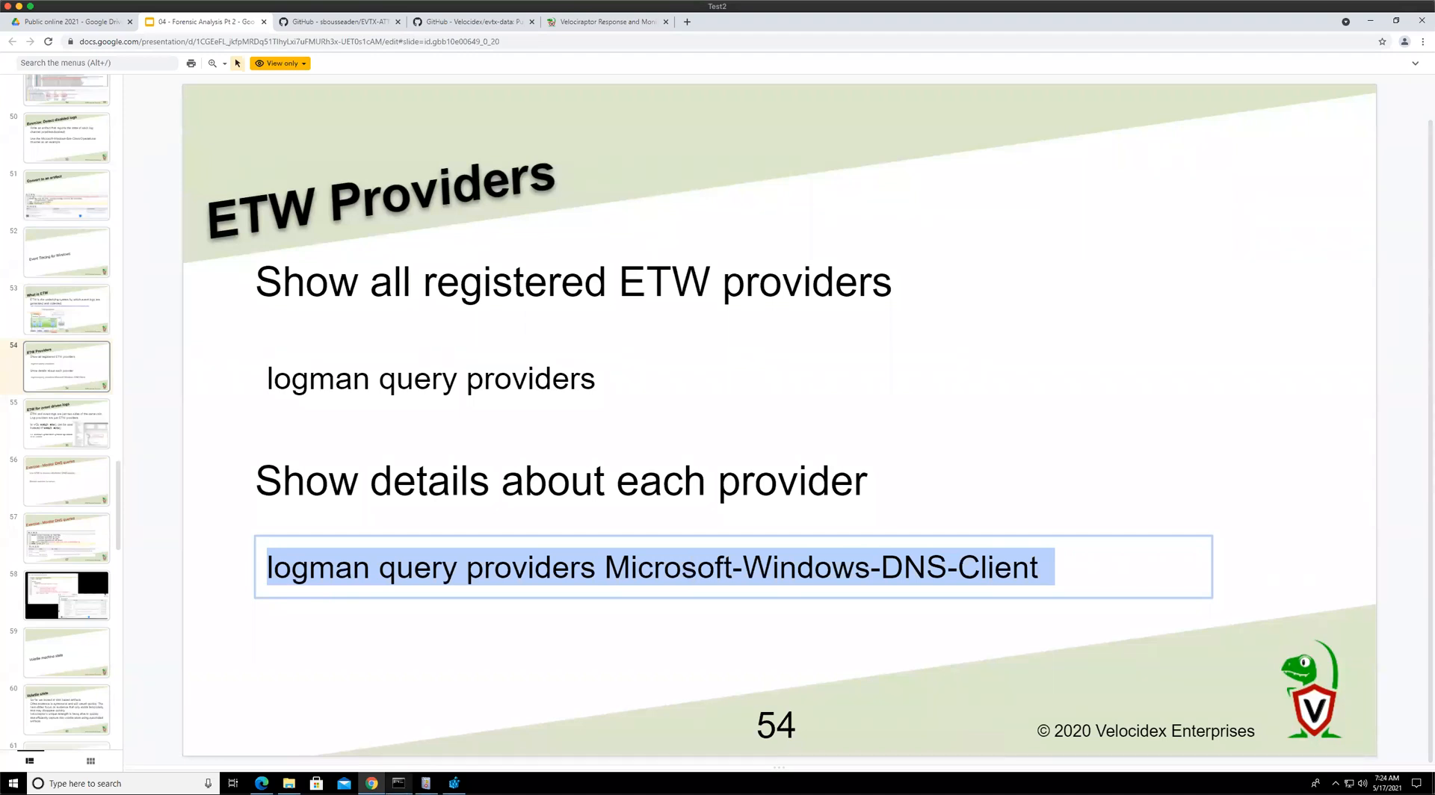
# Scroll through the end of the ETW provider list in the command prompt
pyautogui.click(399, 783)
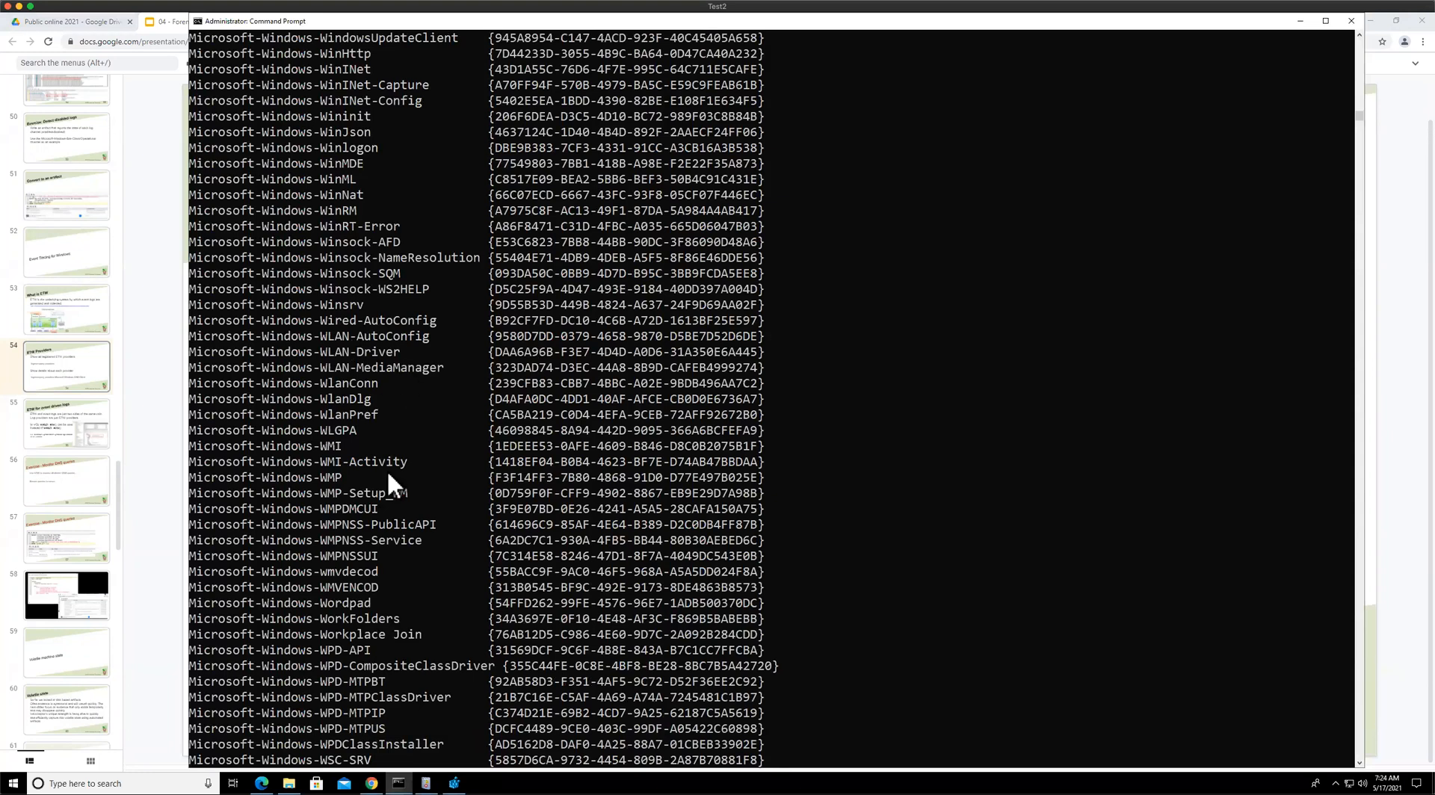
pyautogui.scroll(-6, 389, 473)
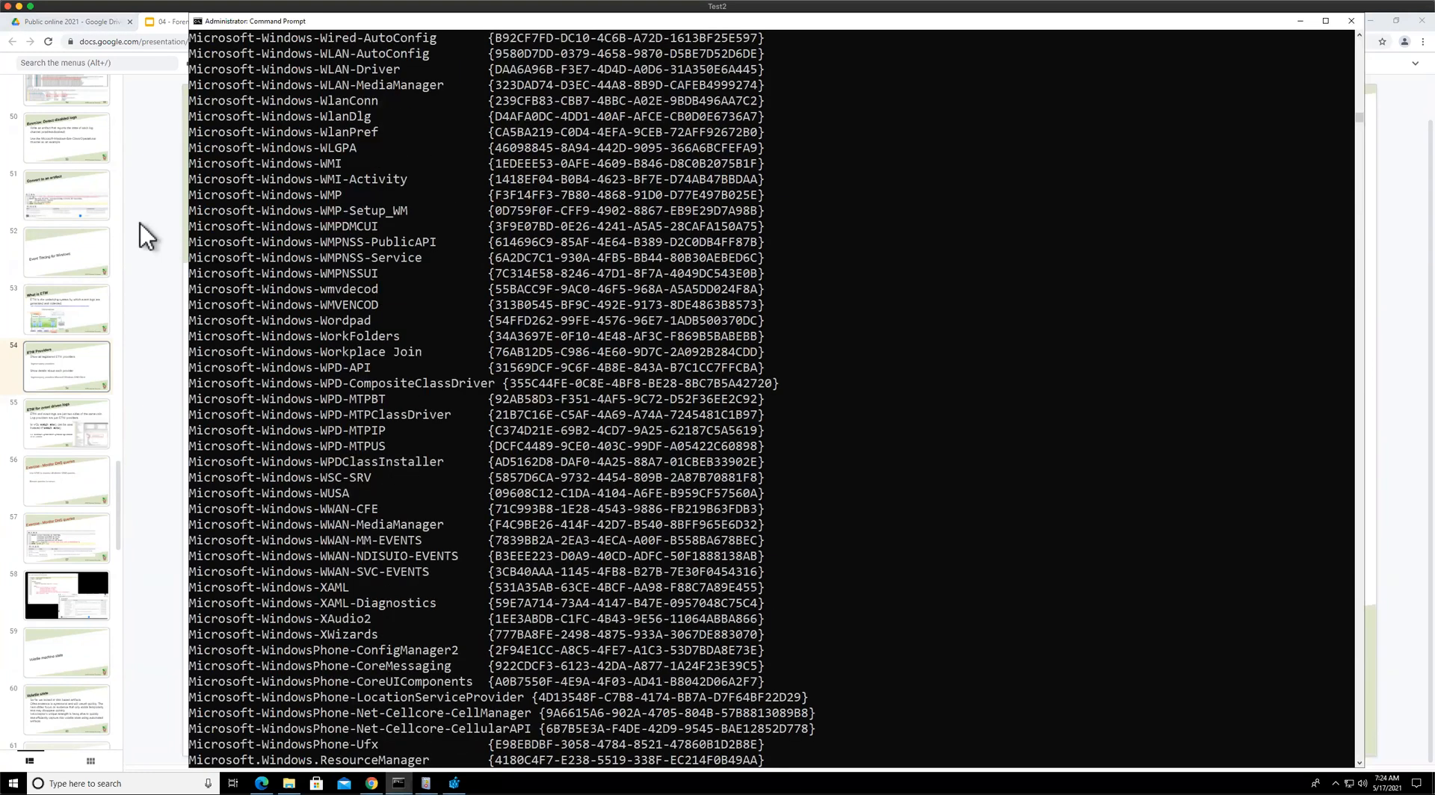
pyautogui.scroll(-2, 195, 208)
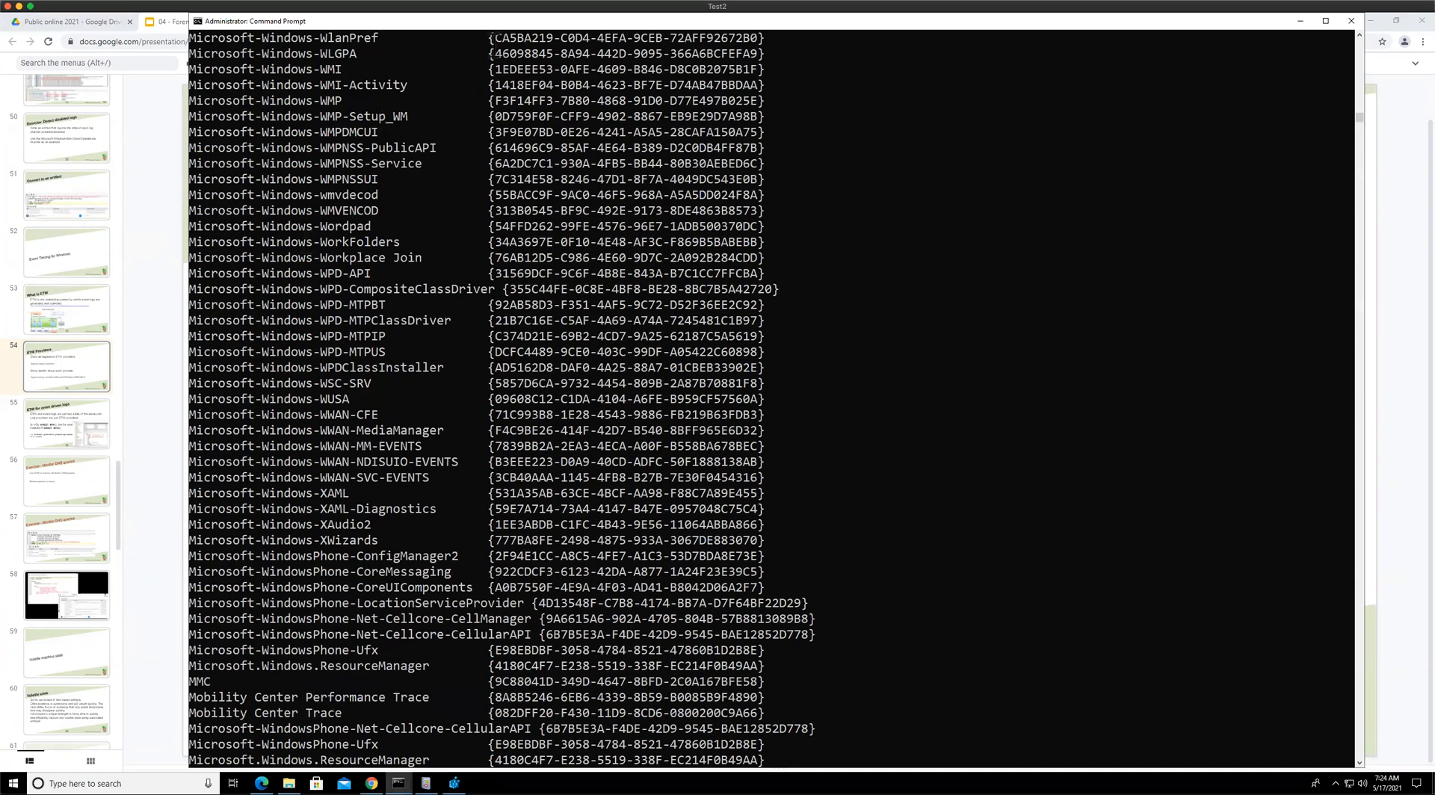
pyautogui.scroll(-6, 224, 195)
pyautogui.scroll(6, 195, 217)
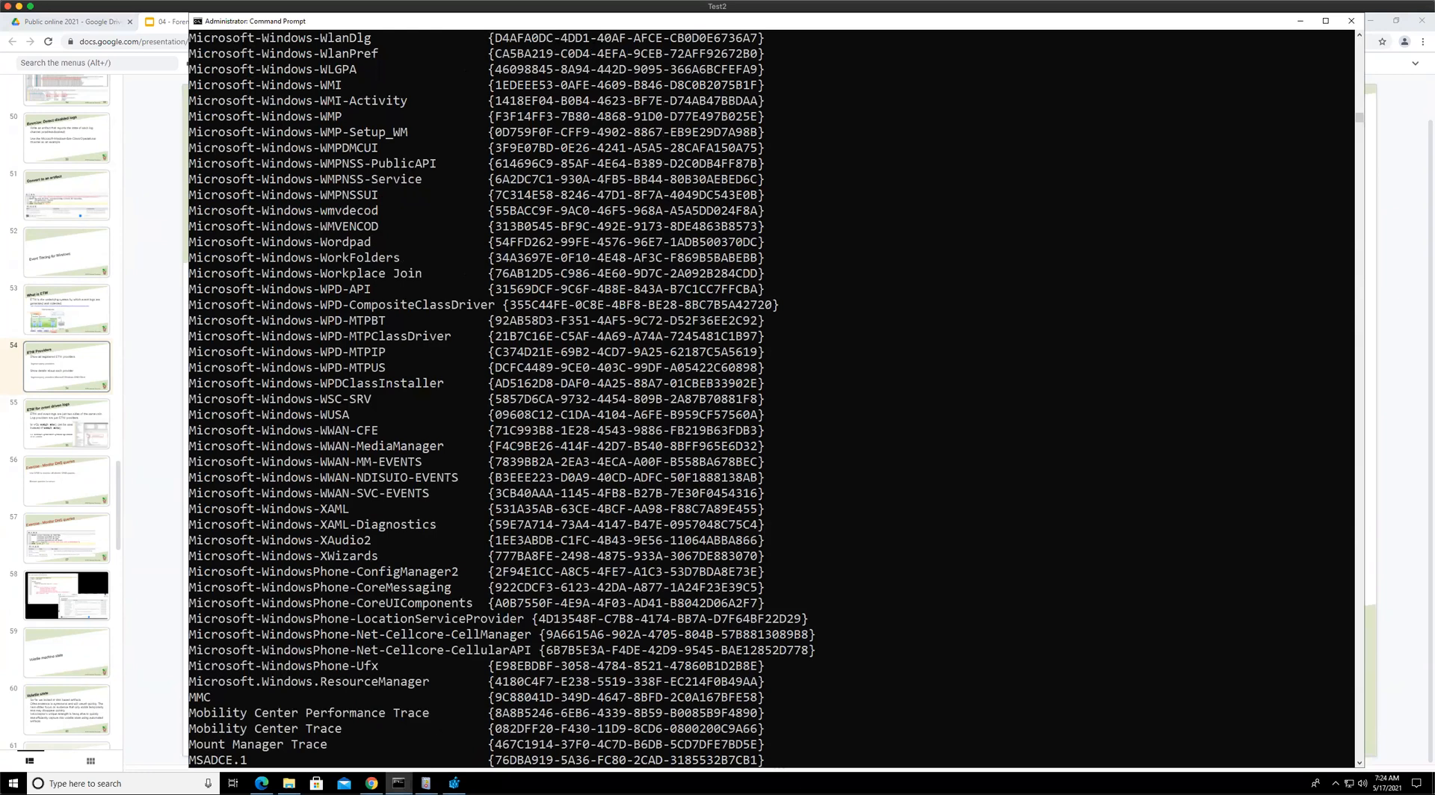
pyautogui.scroll(1, 473, 678)
pyautogui.click(371, 783)
pyautogui.click(398, 783)
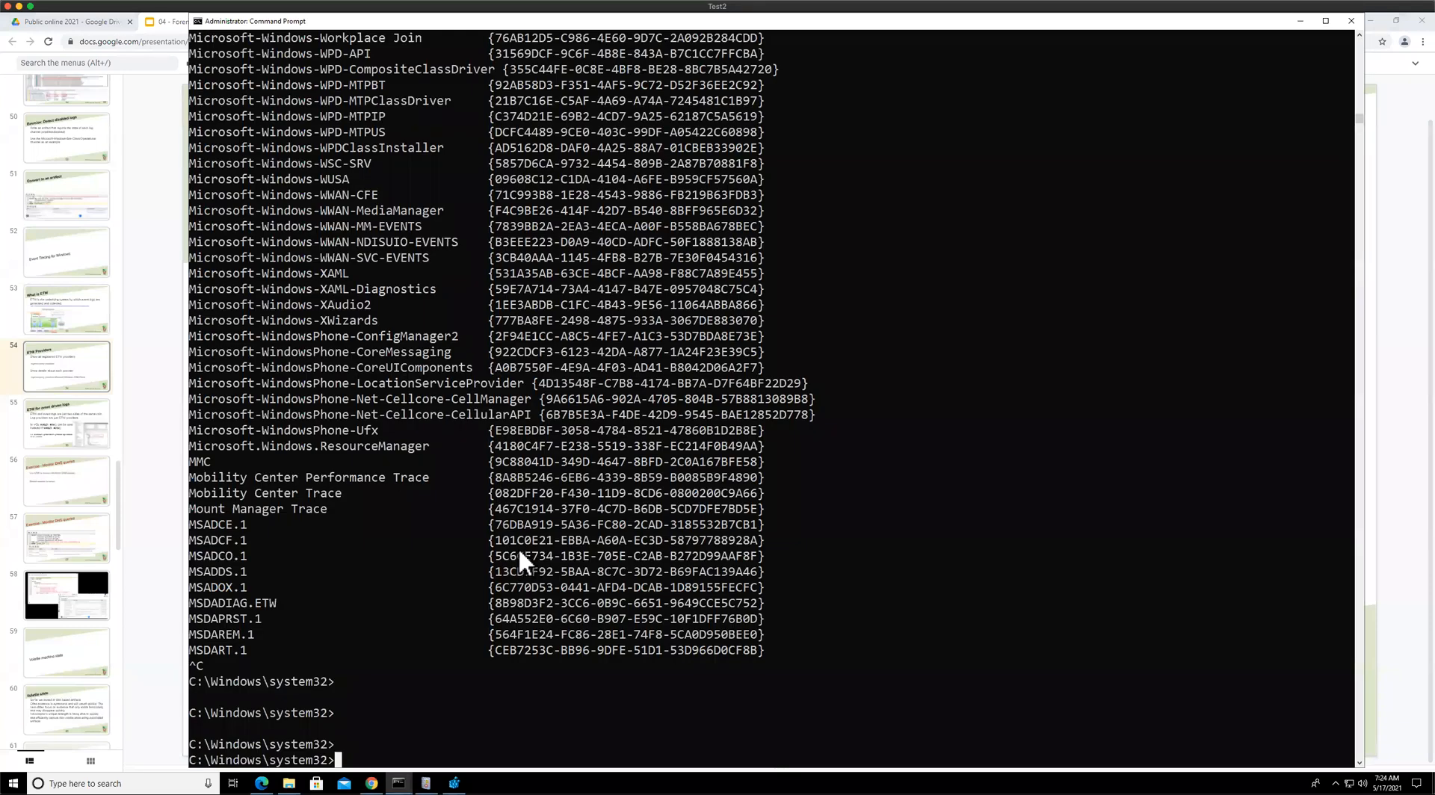
# Rerun the logman query providers Microsoft-Windows-DNS-Client command and copy the provider's GUID from its output
pyautogui.press('Return')
pyautogui.press('Return')
pyautogui.press('Return')
pyautogui.press('Up')
pyautogui.press('Return')
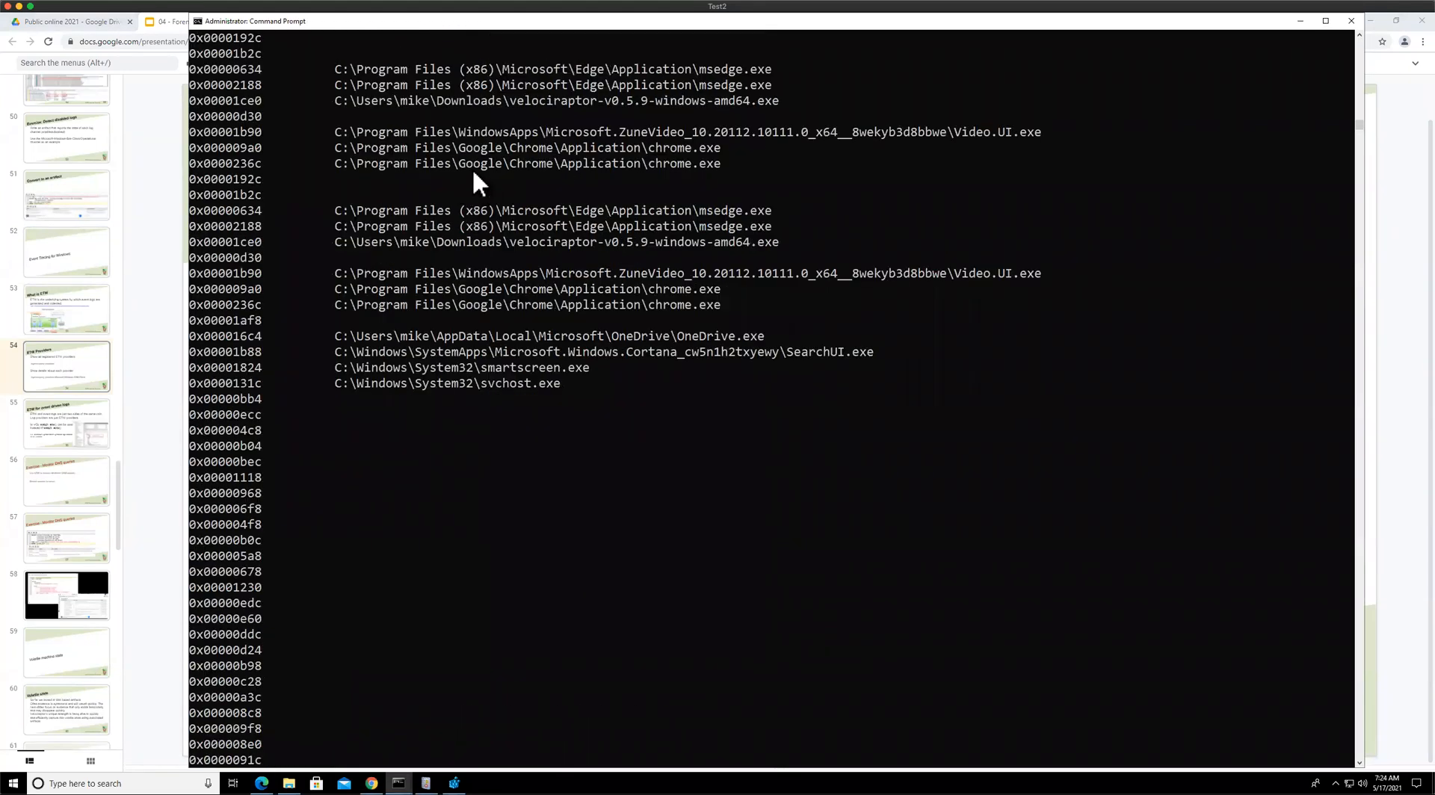
pyautogui.scroll(9, 663, 152)
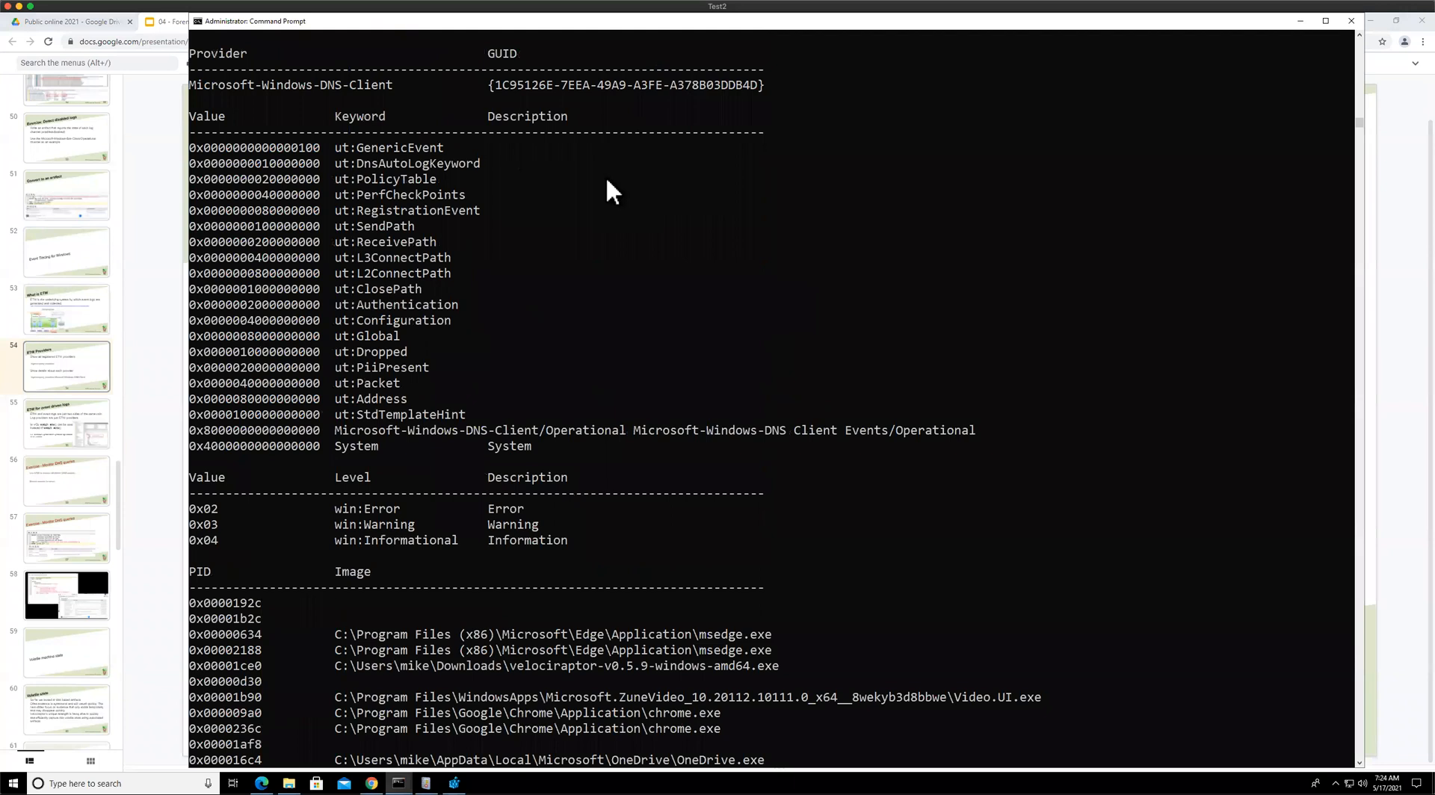
pyautogui.scroll(3, 612, 190)
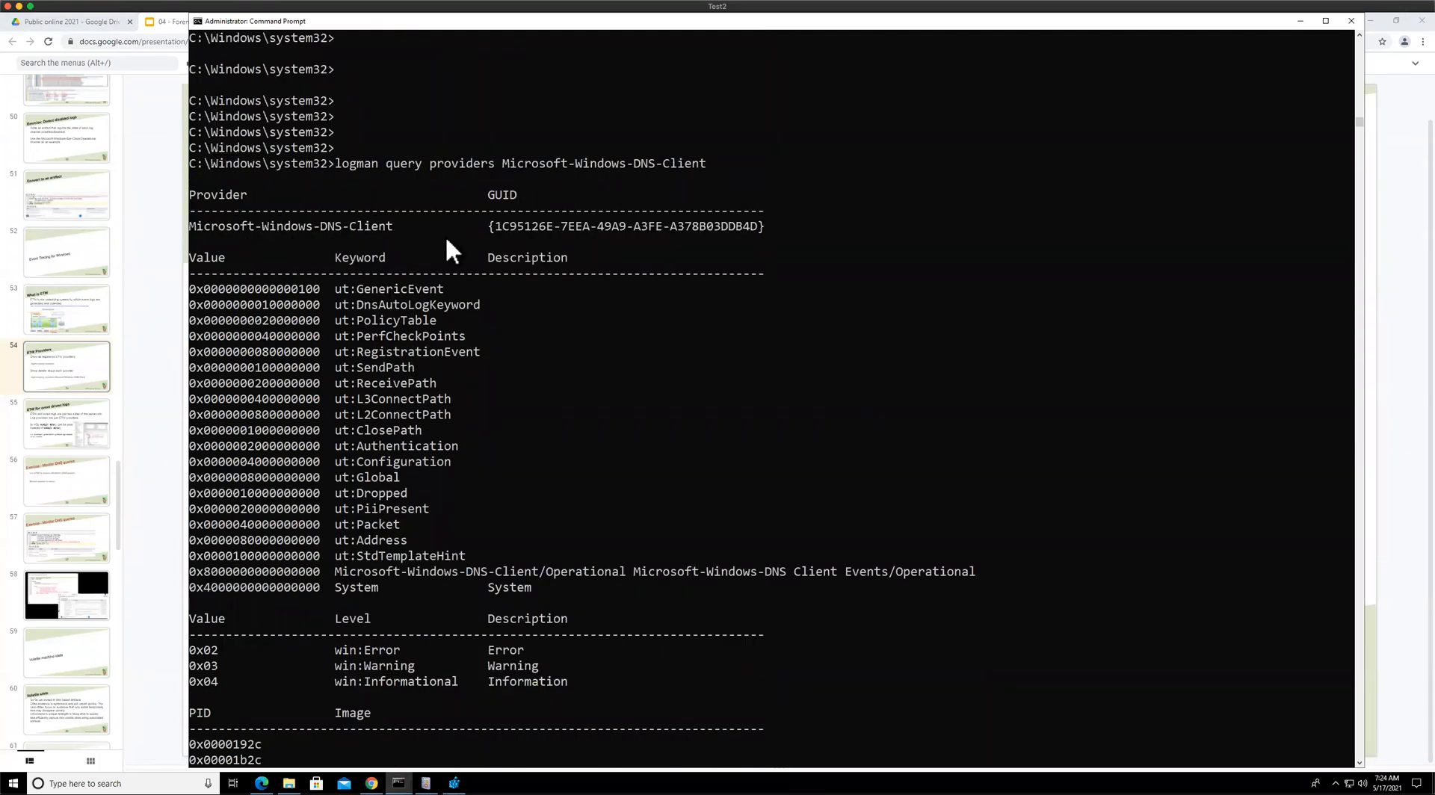
pyautogui.doubleClick(763, 223)
pyautogui.hotkey('ctrl', 'c')
# Edit the watch_etw cell in the Velociraptor notebook and replace the guid value with the copied DNS-Client GUID
pyautogui.click(158, 170)
pyautogui.click(567, 25)
pyautogui.click(168, 221)
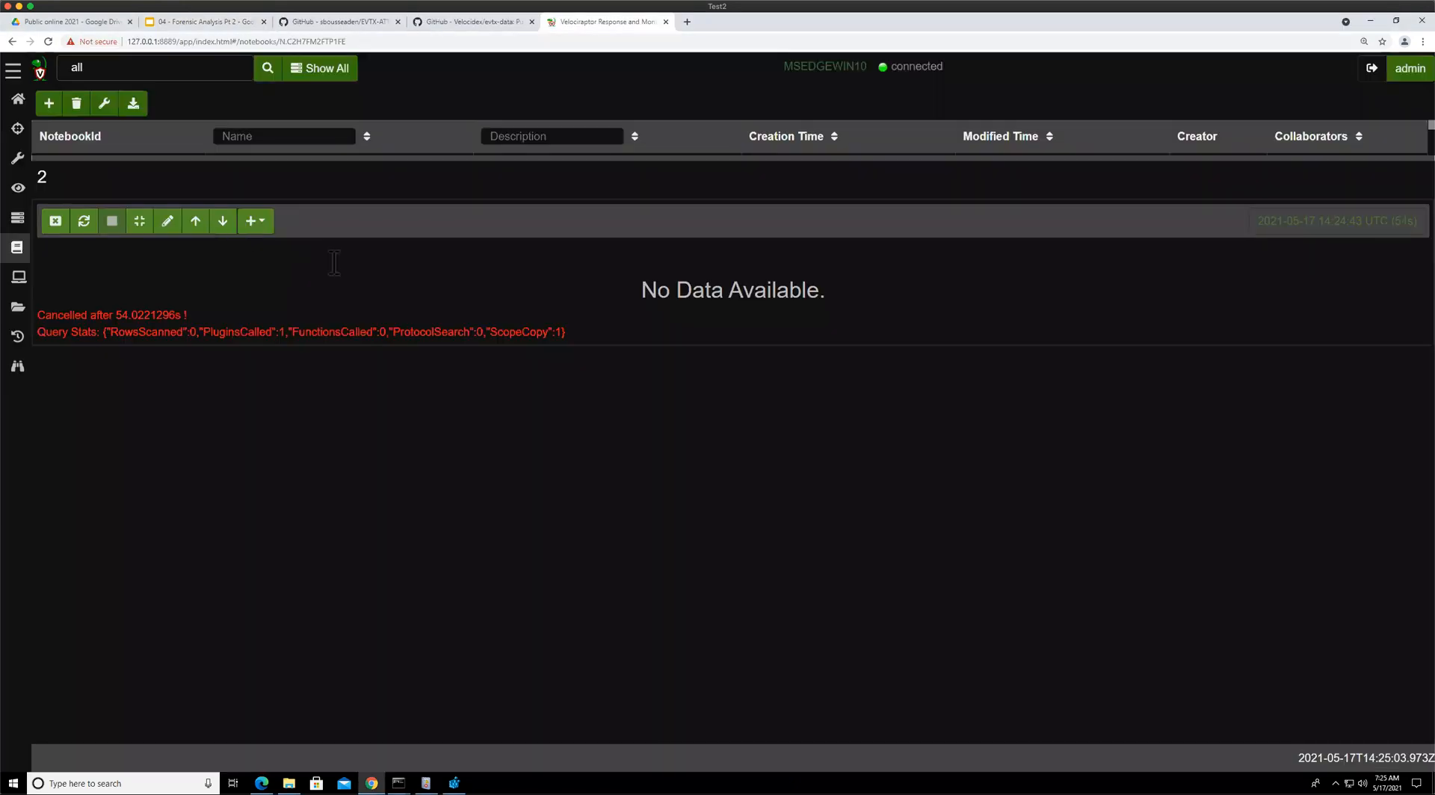
pyautogui.click(708, 249)
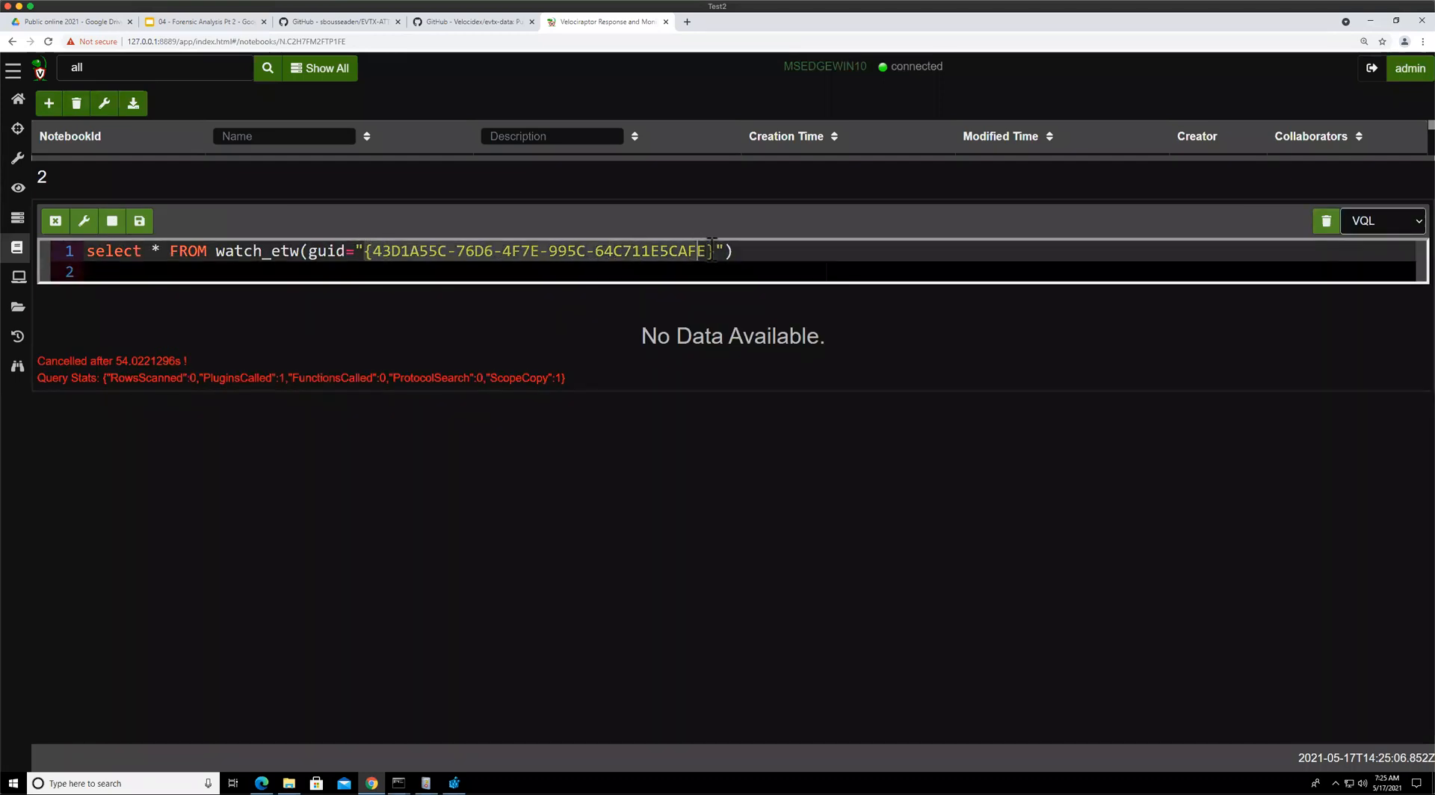
pyautogui.click(718, 250)
pyautogui.hotkey('ctrl', 'v')
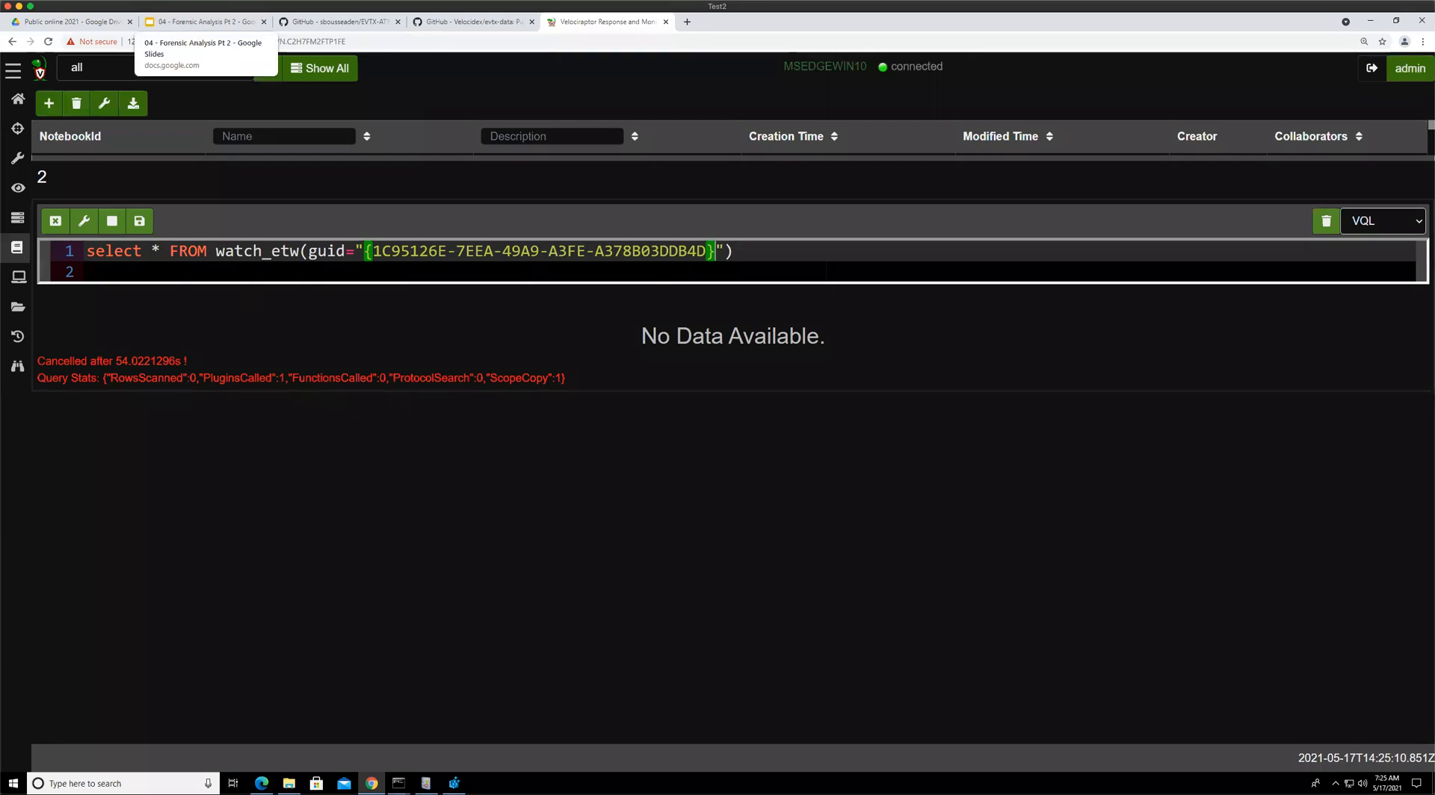
# Scroll through the DNS-Client provider's keywords, levels and process list in the command prompt
pyautogui.click(398, 784)
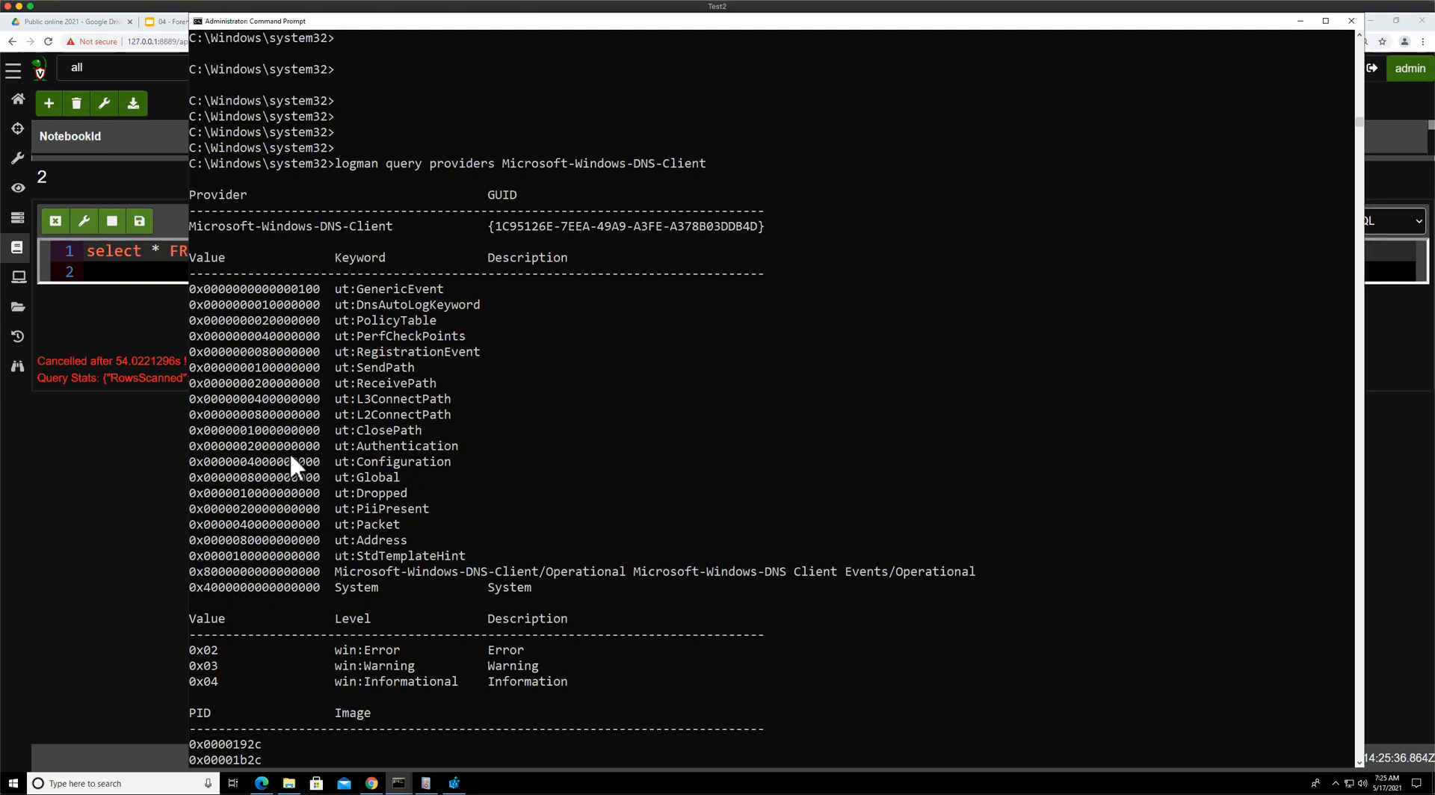
pyautogui.scroll(-5, 508, 590)
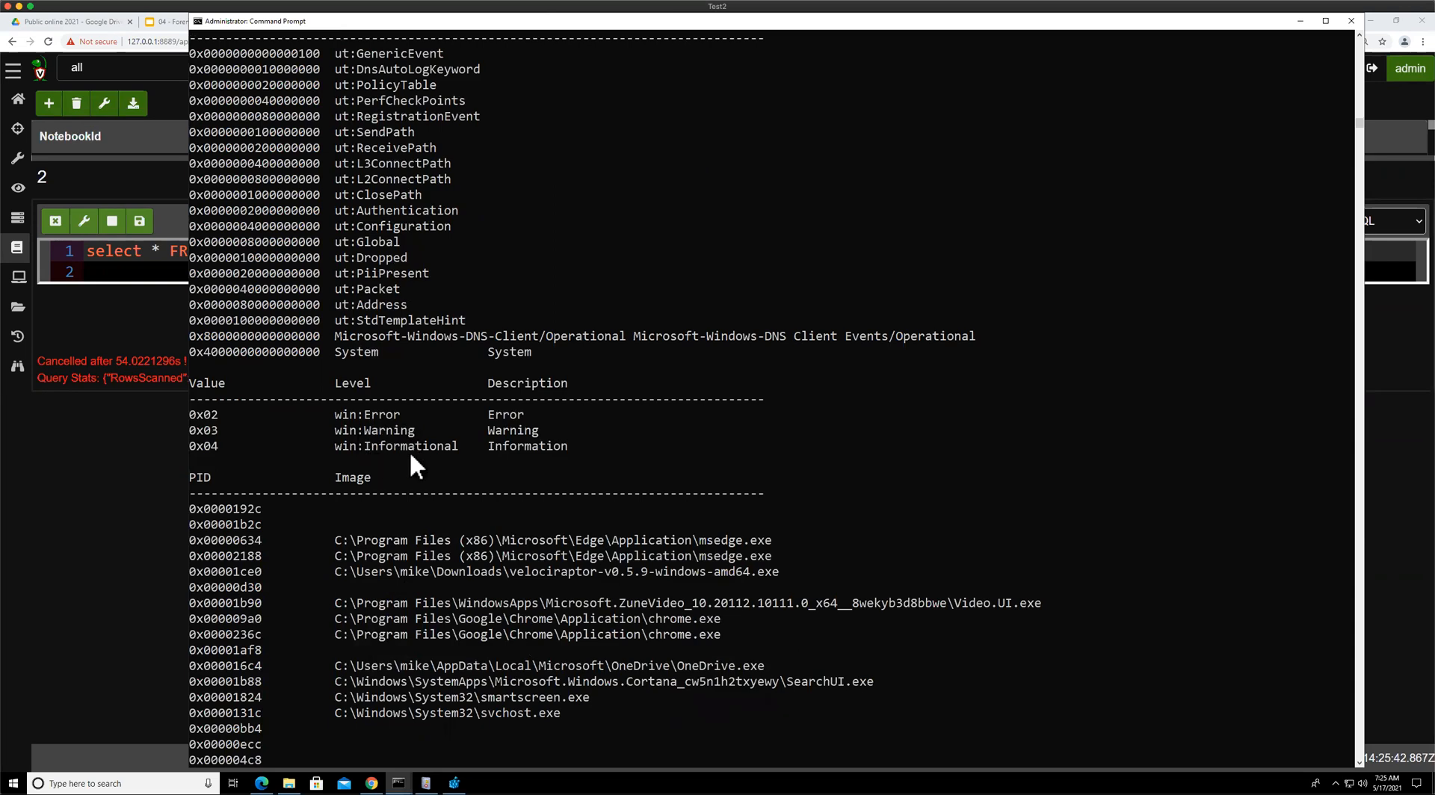
pyautogui.scroll(-4, 428, 514)
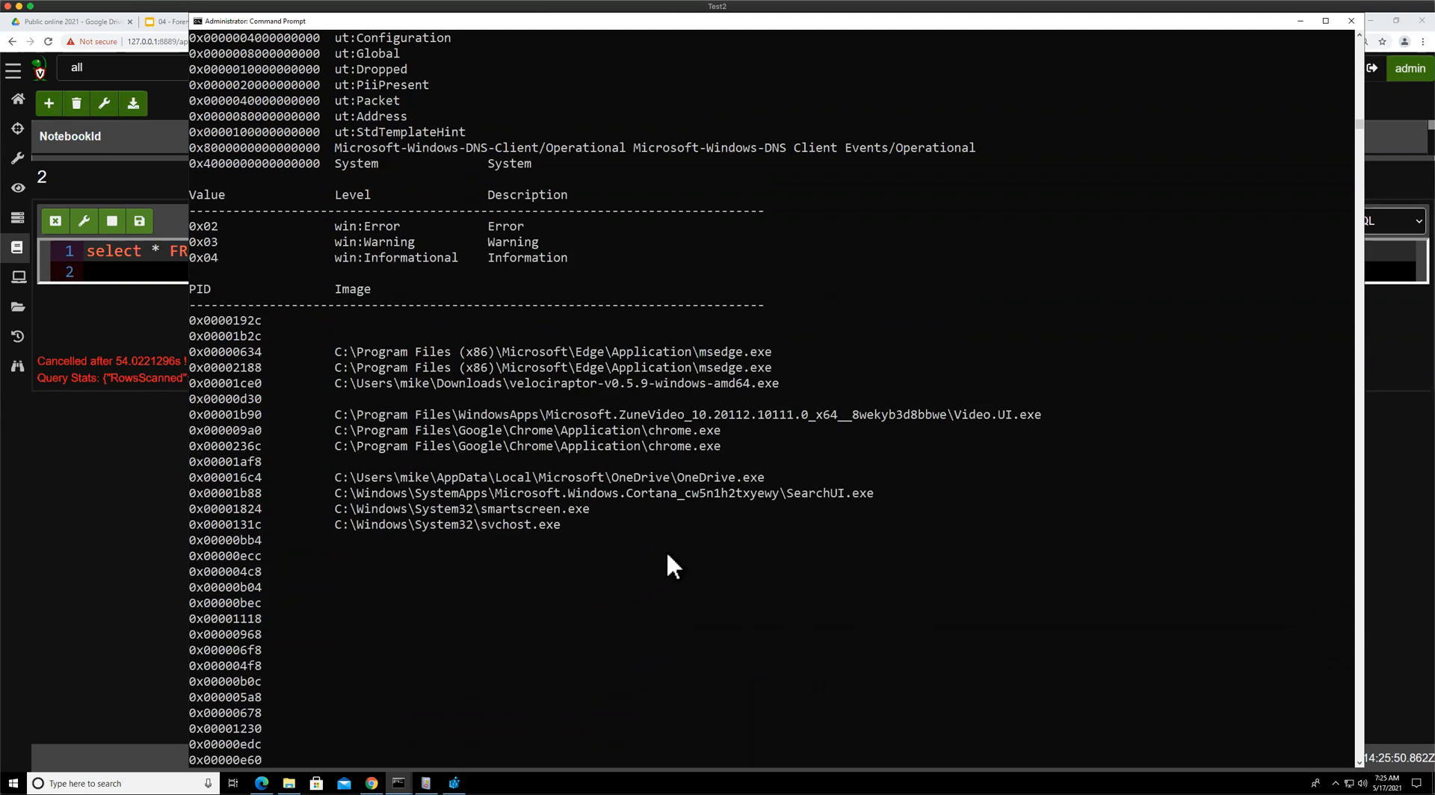
pyautogui.scroll(-2, 667, 555)
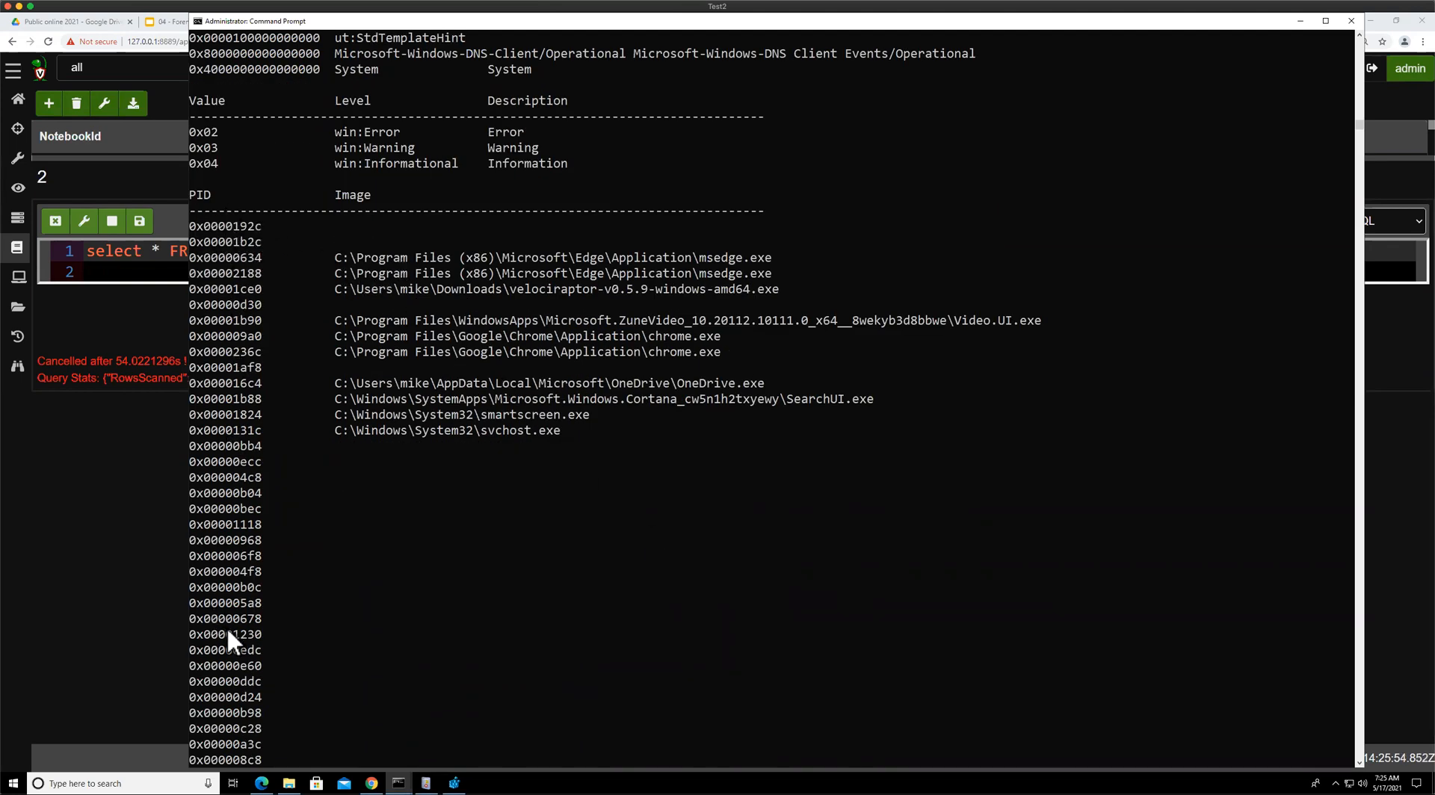
pyautogui.scroll(10, 555, 578)
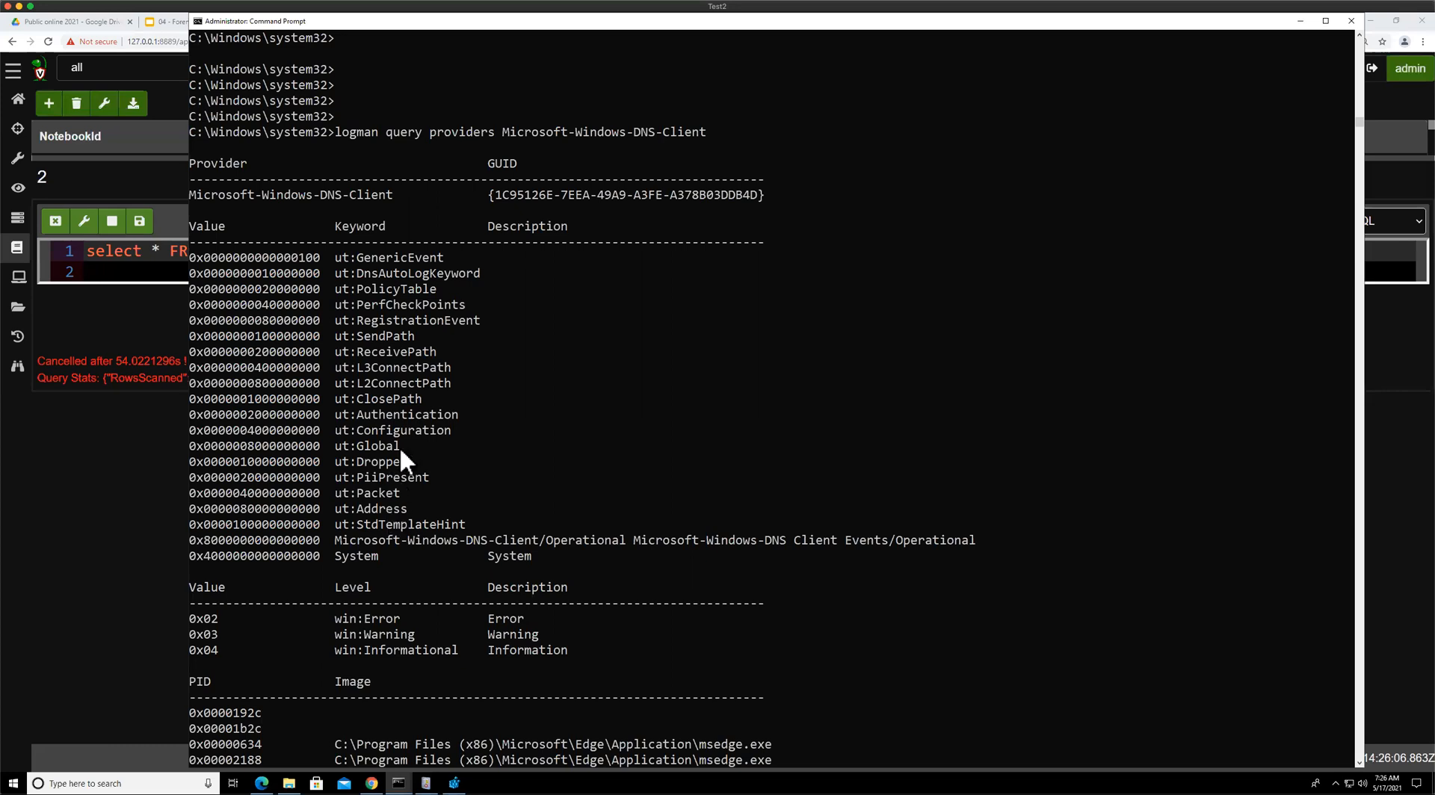
# Run the updated watch_etw query and open a web page in Edge while it collects events
pyautogui.click(114, 485)
pyautogui.click(139, 222)
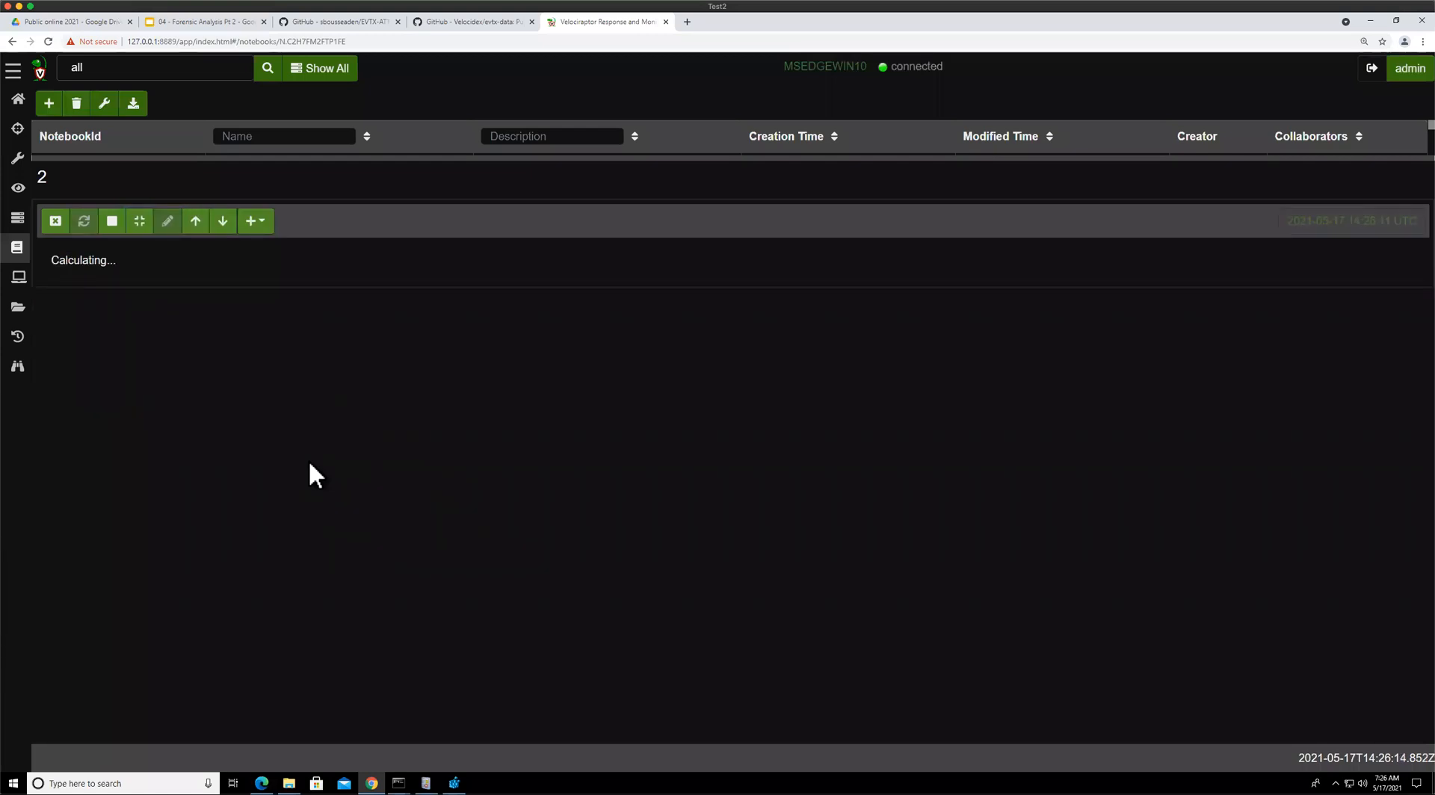
pyautogui.click(261, 783)
pyautogui.click(378, 114)
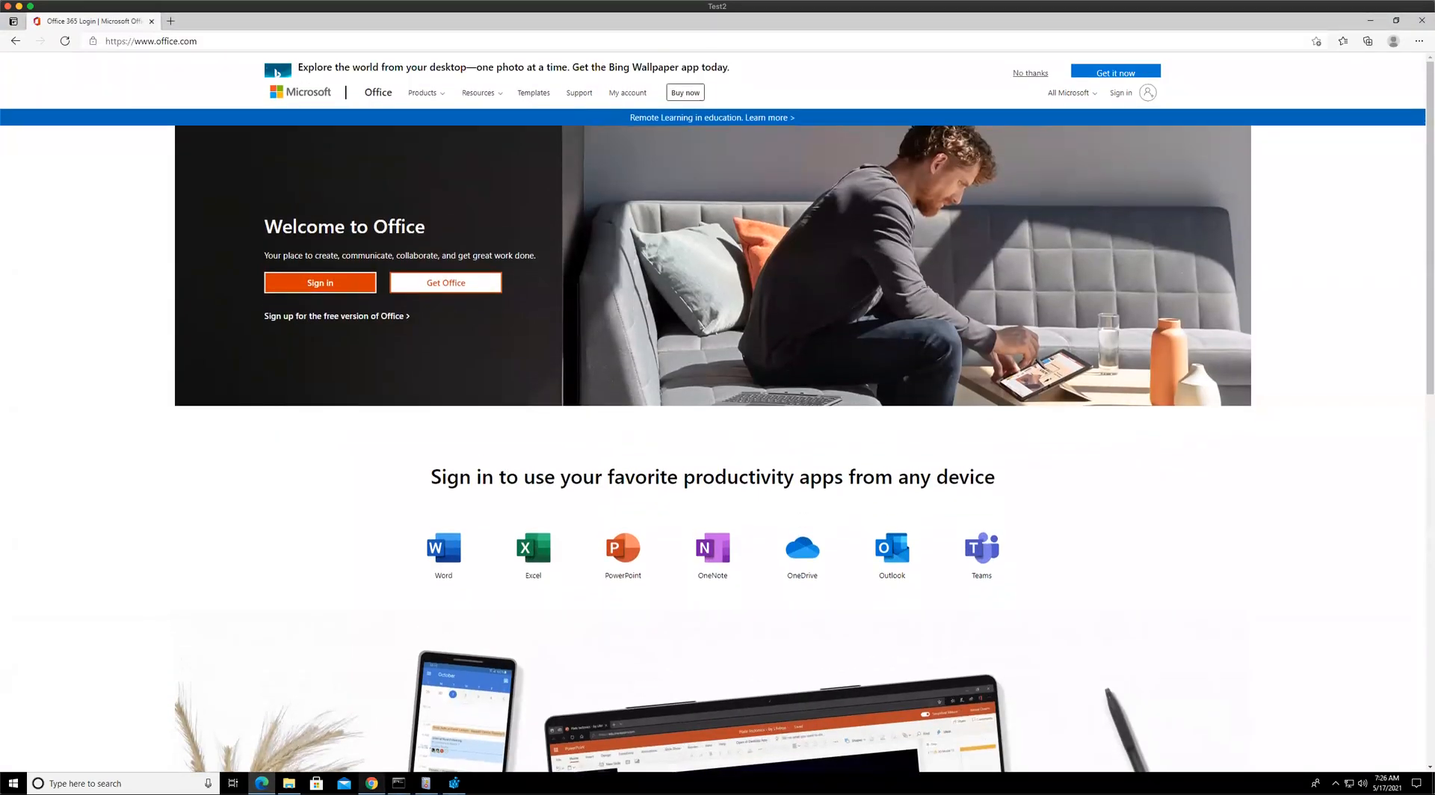
pyautogui.click(372, 783)
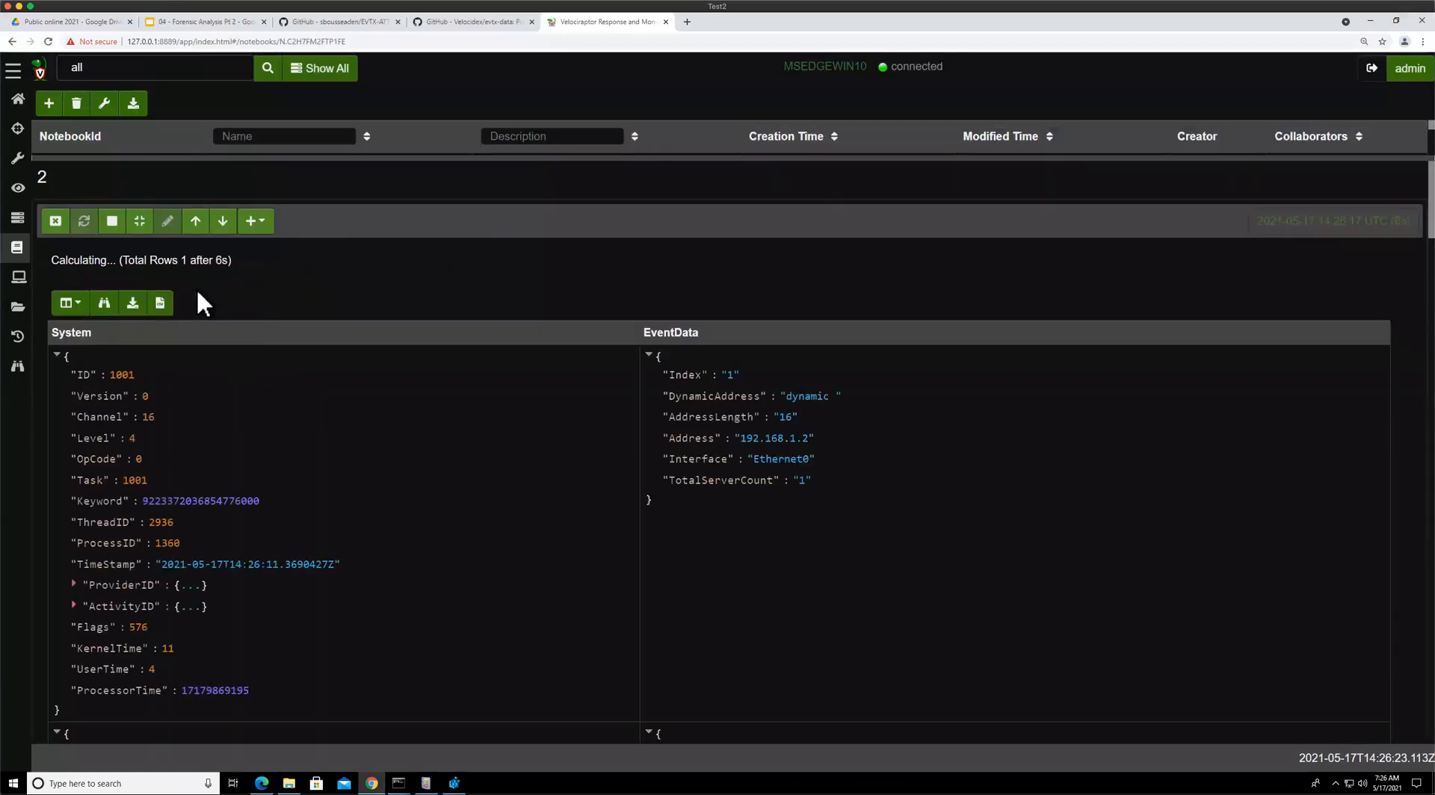
# Scroll through the captured DNS-Client events, examining their event IDs, QueryName and address values
pyautogui.scroll(-1, 869, 505)
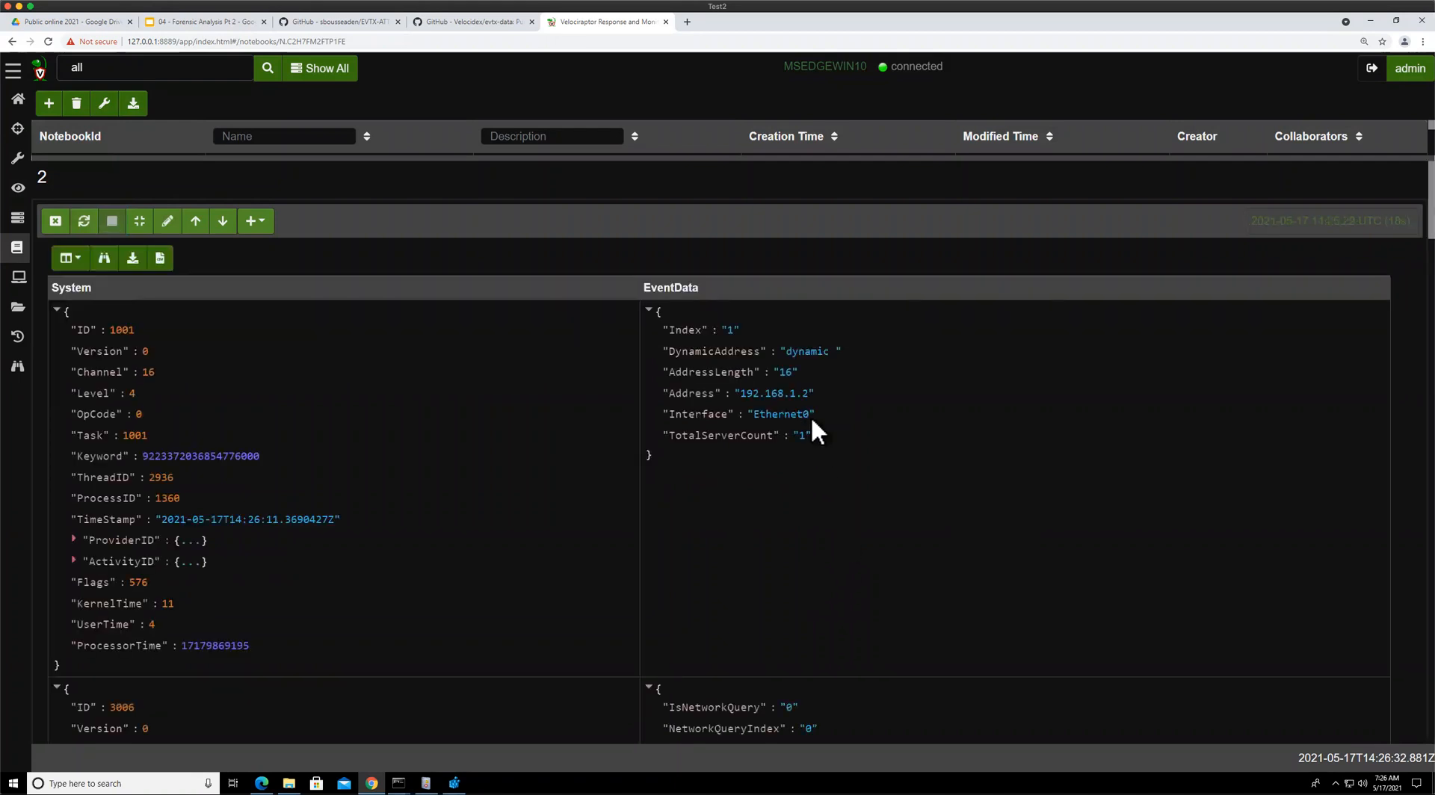
pyautogui.scroll(-6, 815, 497)
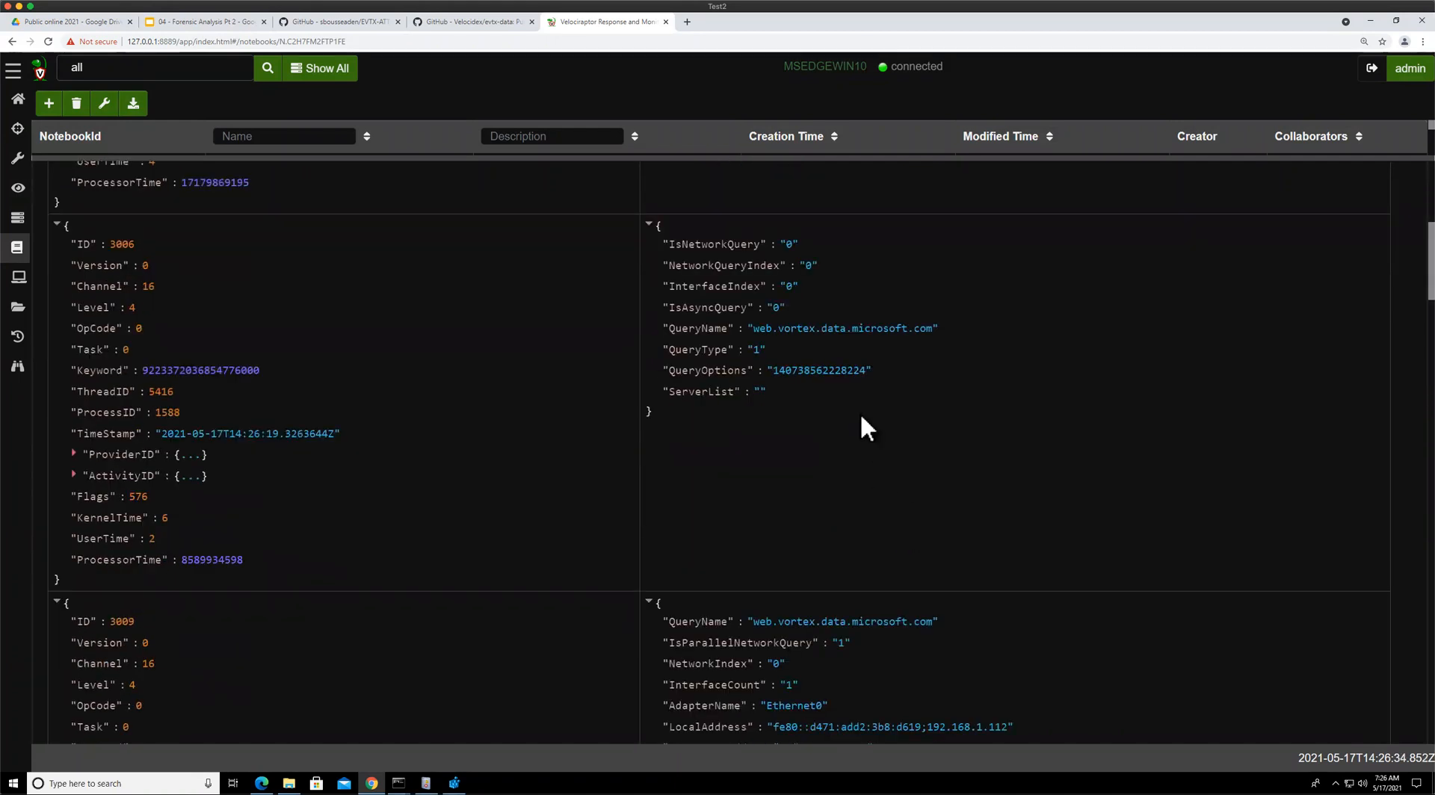
pyautogui.moveTo(752, 329); pyautogui.dragTo(934, 329)
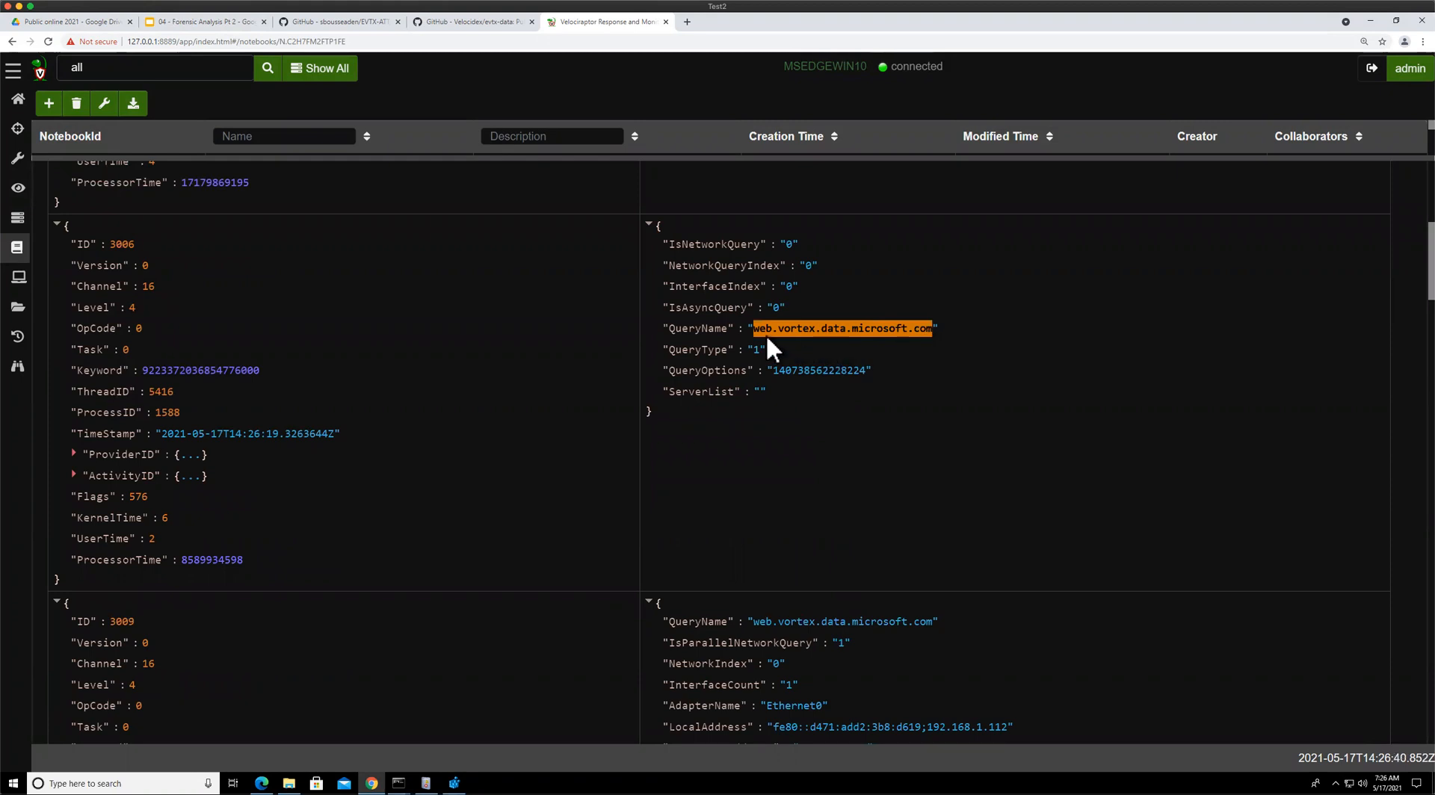
pyautogui.scroll(-1, 737, 553)
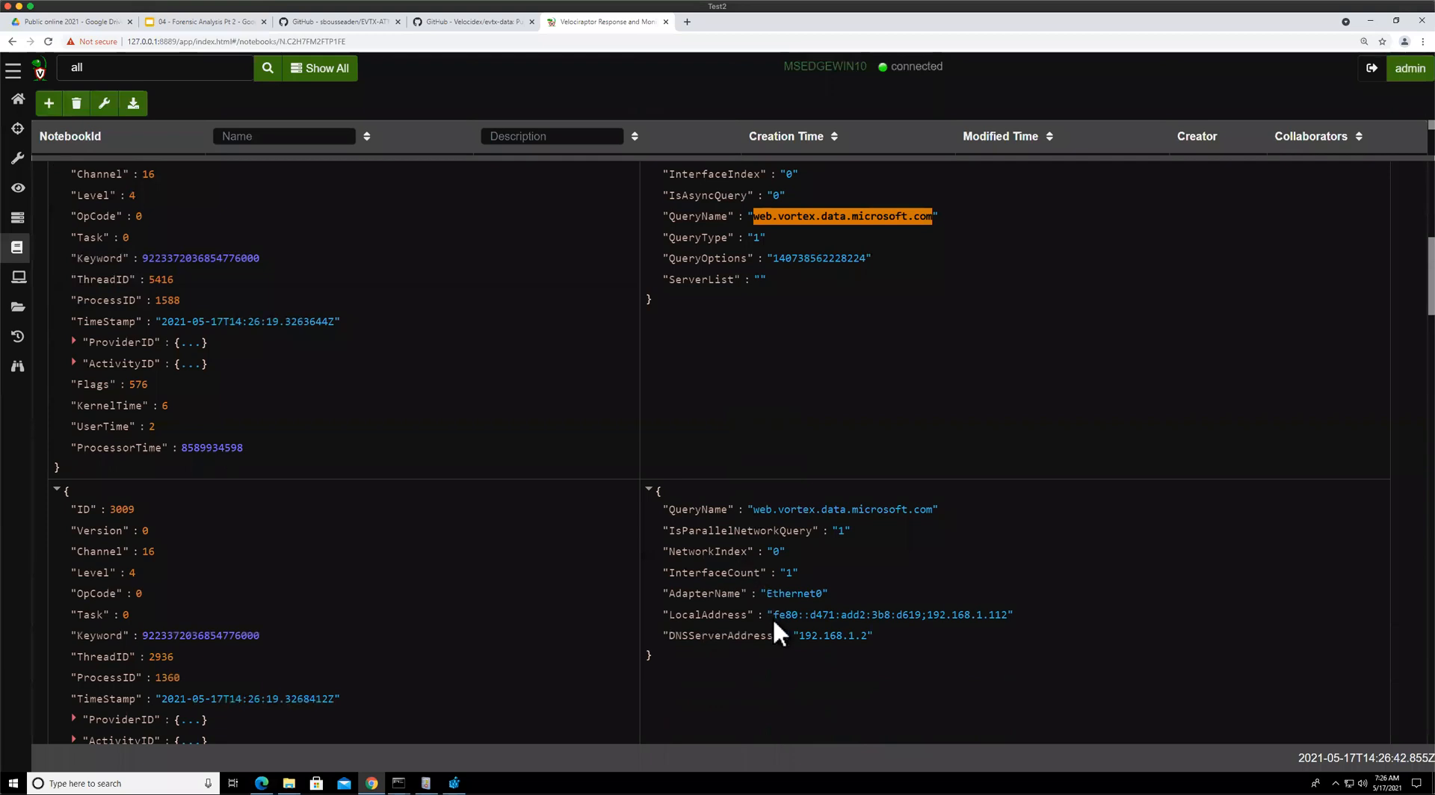
pyautogui.moveTo(773, 613); pyautogui.dragTo(939, 616)
pyautogui.click(786, 636)
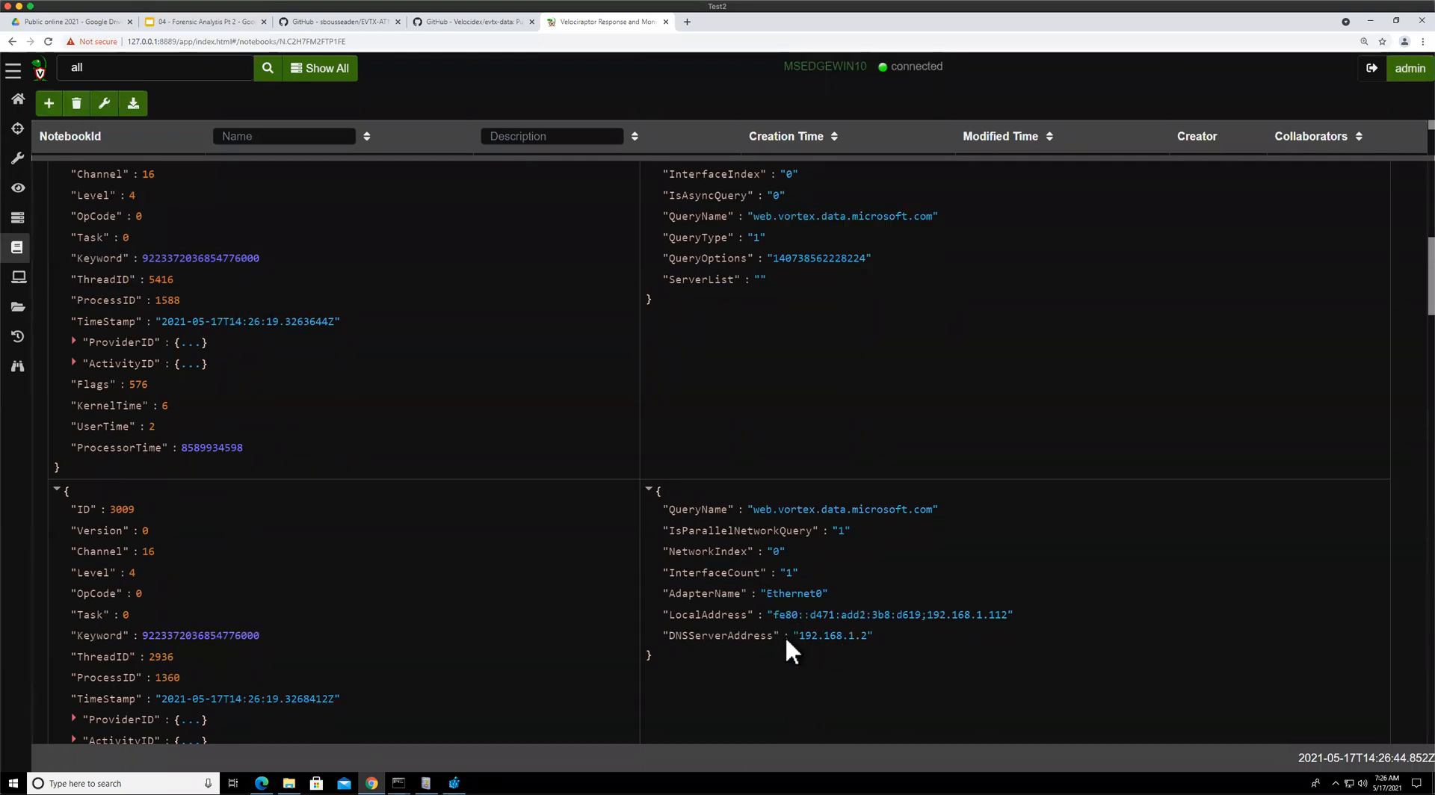
pyautogui.moveTo(794, 632); pyautogui.dragTo(895, 633)
pyautogui.click(774, 500)
pyautogui.moveTo(752, 508); pyautogui.dragTo(948, 508)
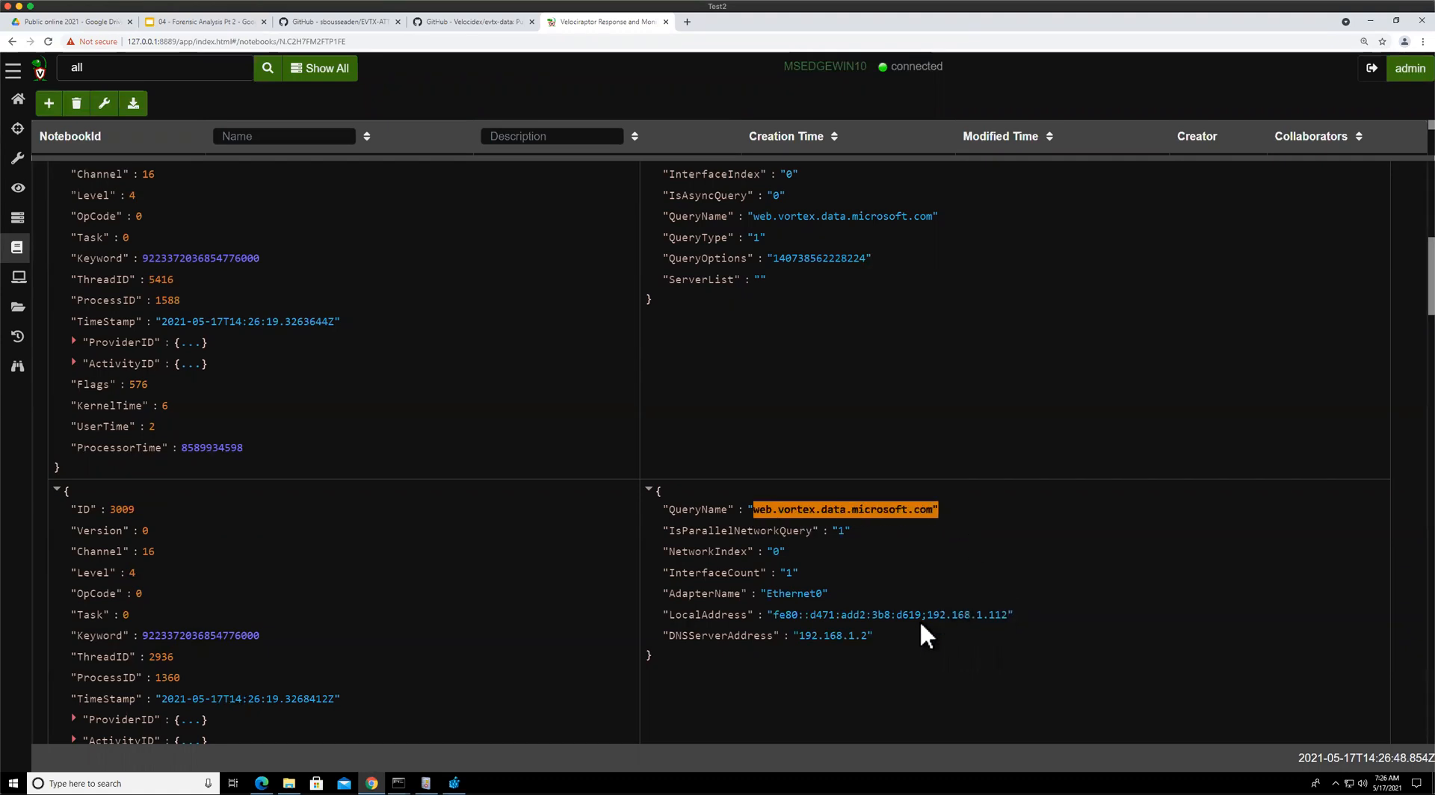
pyautogui.scroll(-2, 922, 627)
pyautogui.scroll(-8, 916, 625)
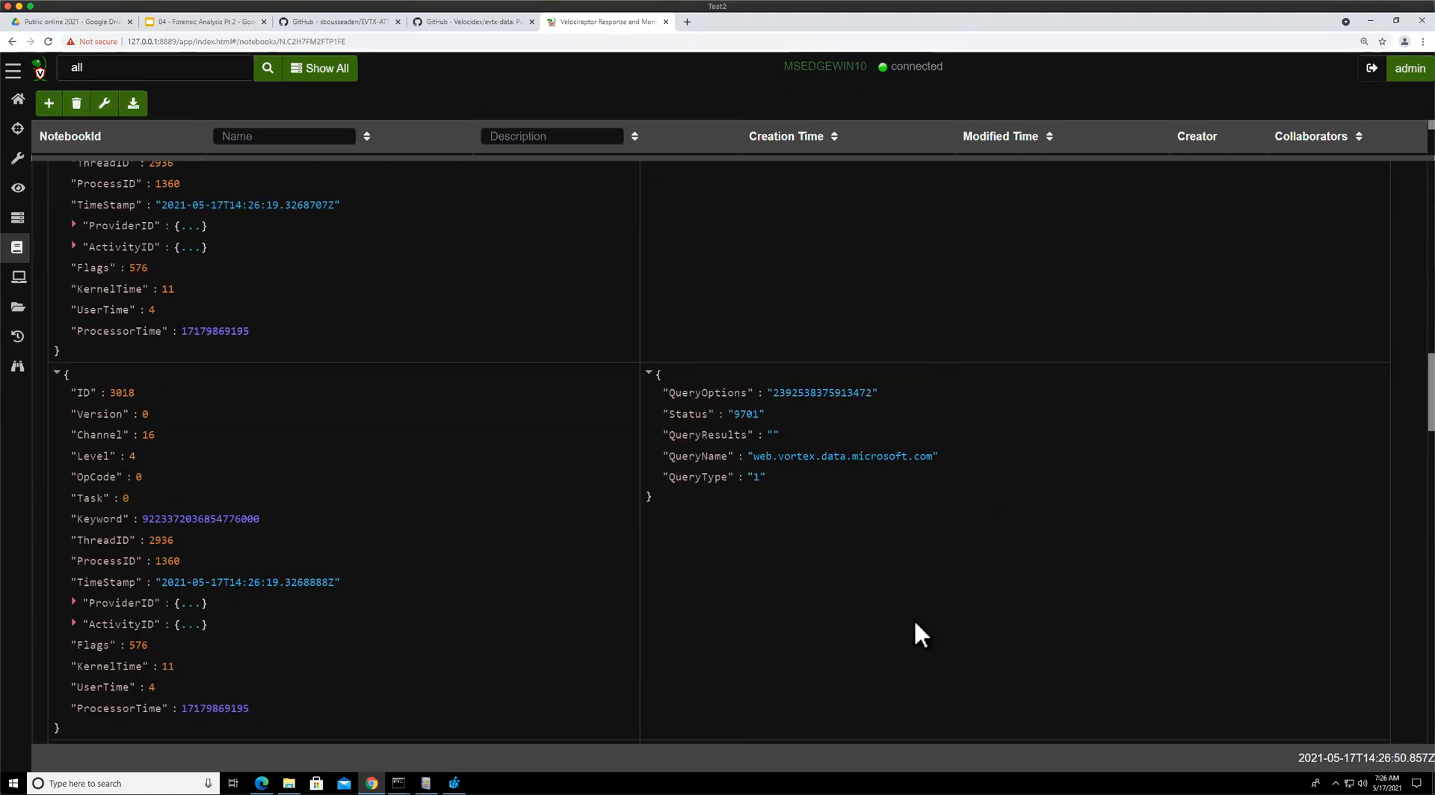
pyautogui.scroll(-10, 915, 624)
pyautogui.scroll(-10, 915, 625)
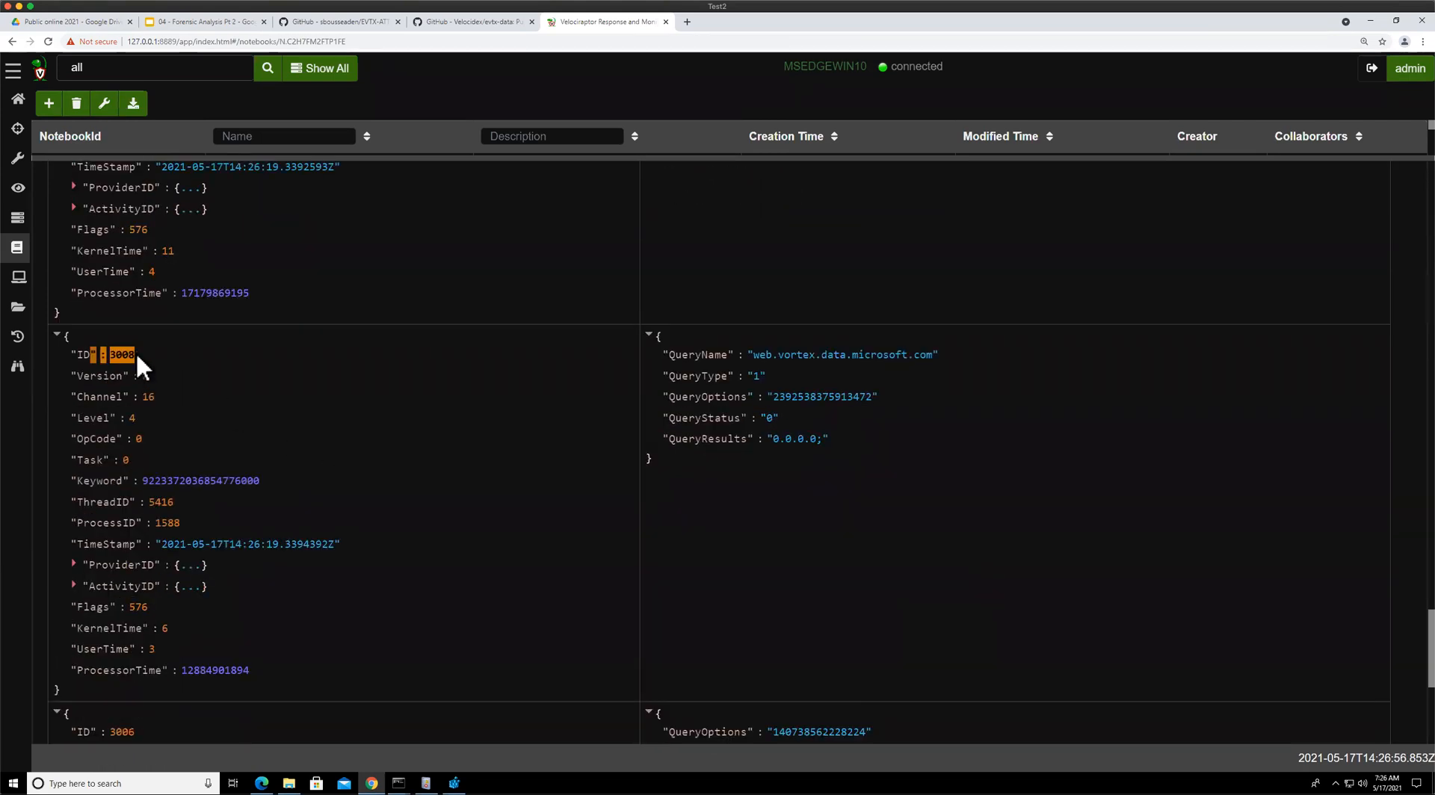
pyautogui.moveTo(153, 353); pyautogui.dragTo(112, 354)
pyautogui.scroll(-6, 746, 510)
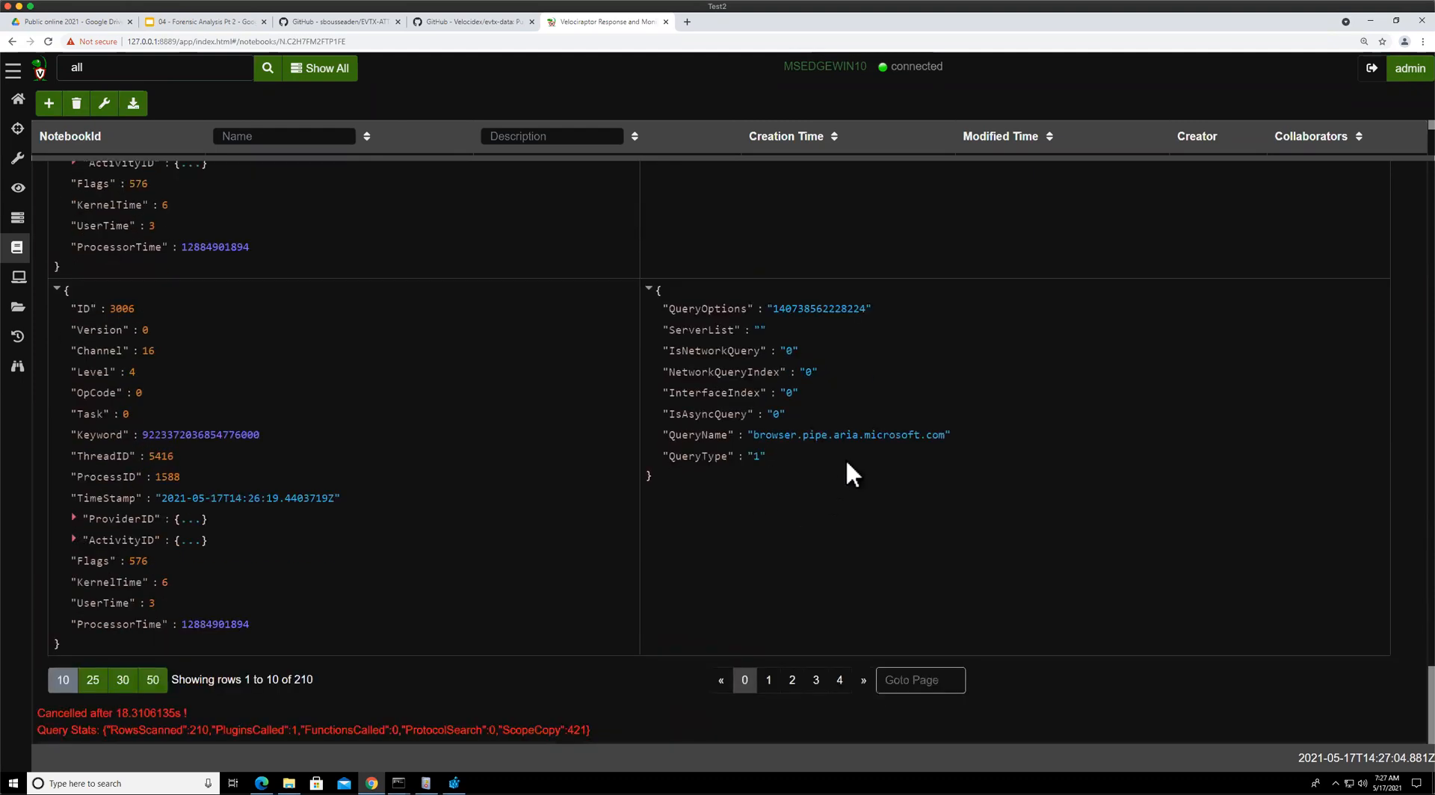
pyautogui.moveTo(773, 435); pyautogui.dragTo(903, 433)
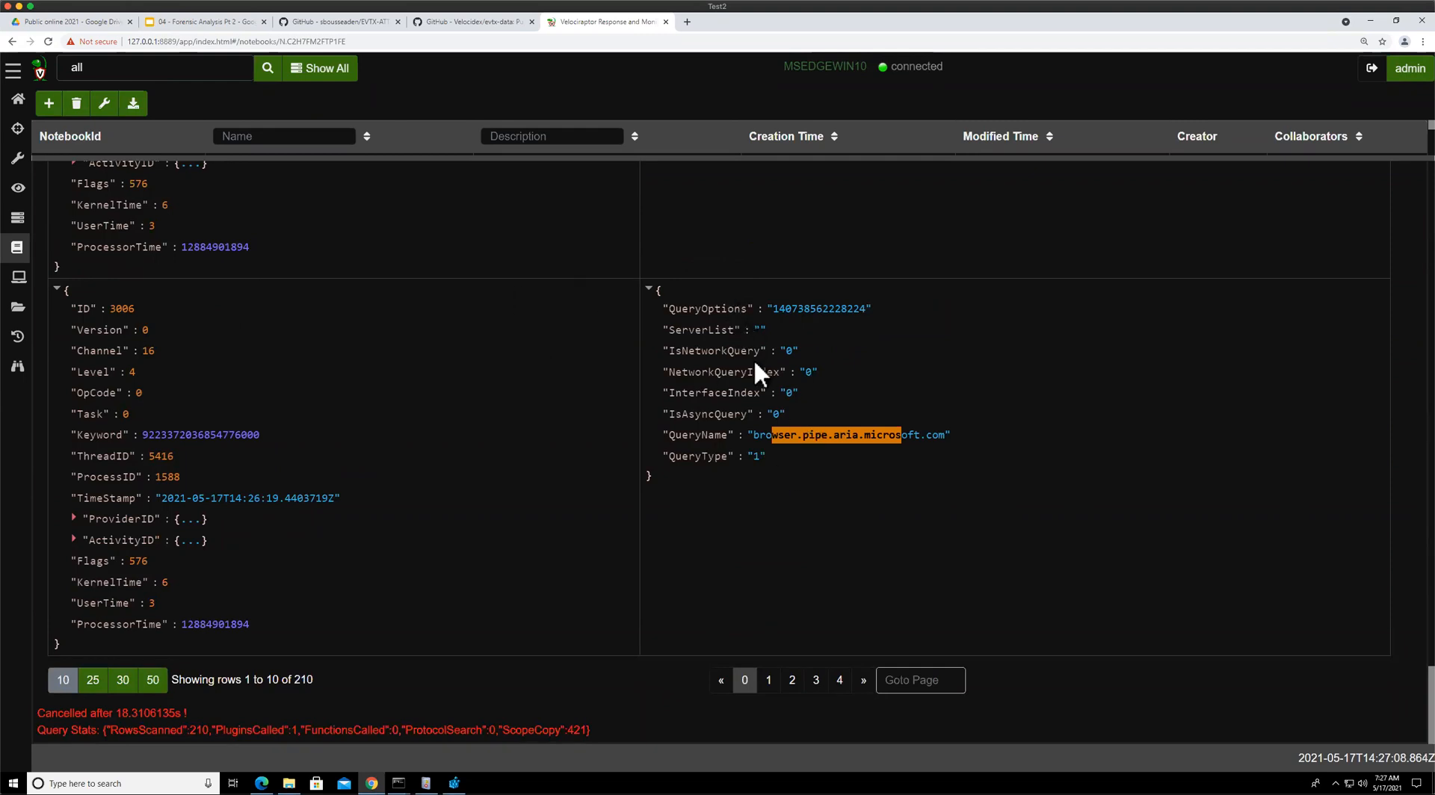
pyautogui.scroll(1, 290, 360)
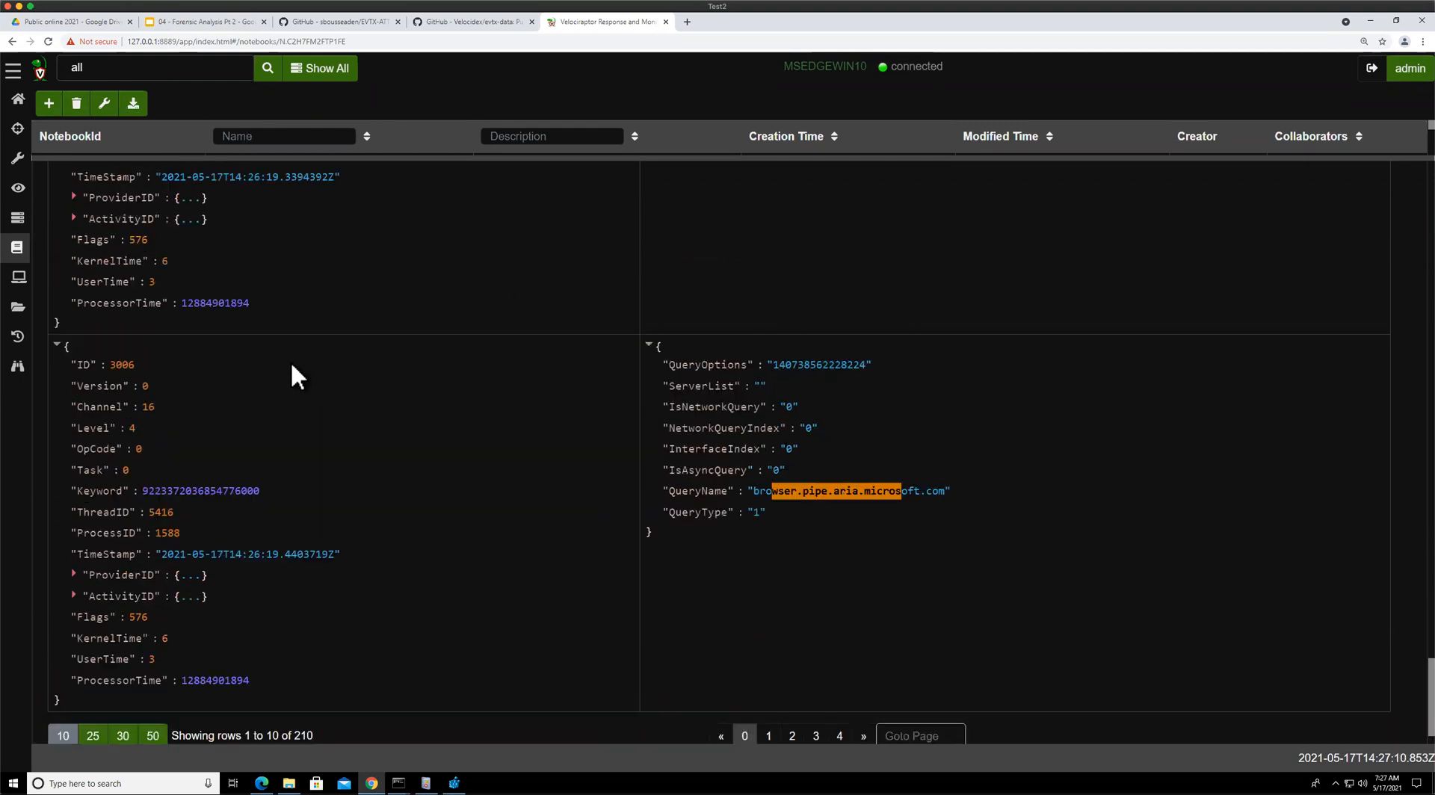
pyautogui.doubleClick(124, 364)
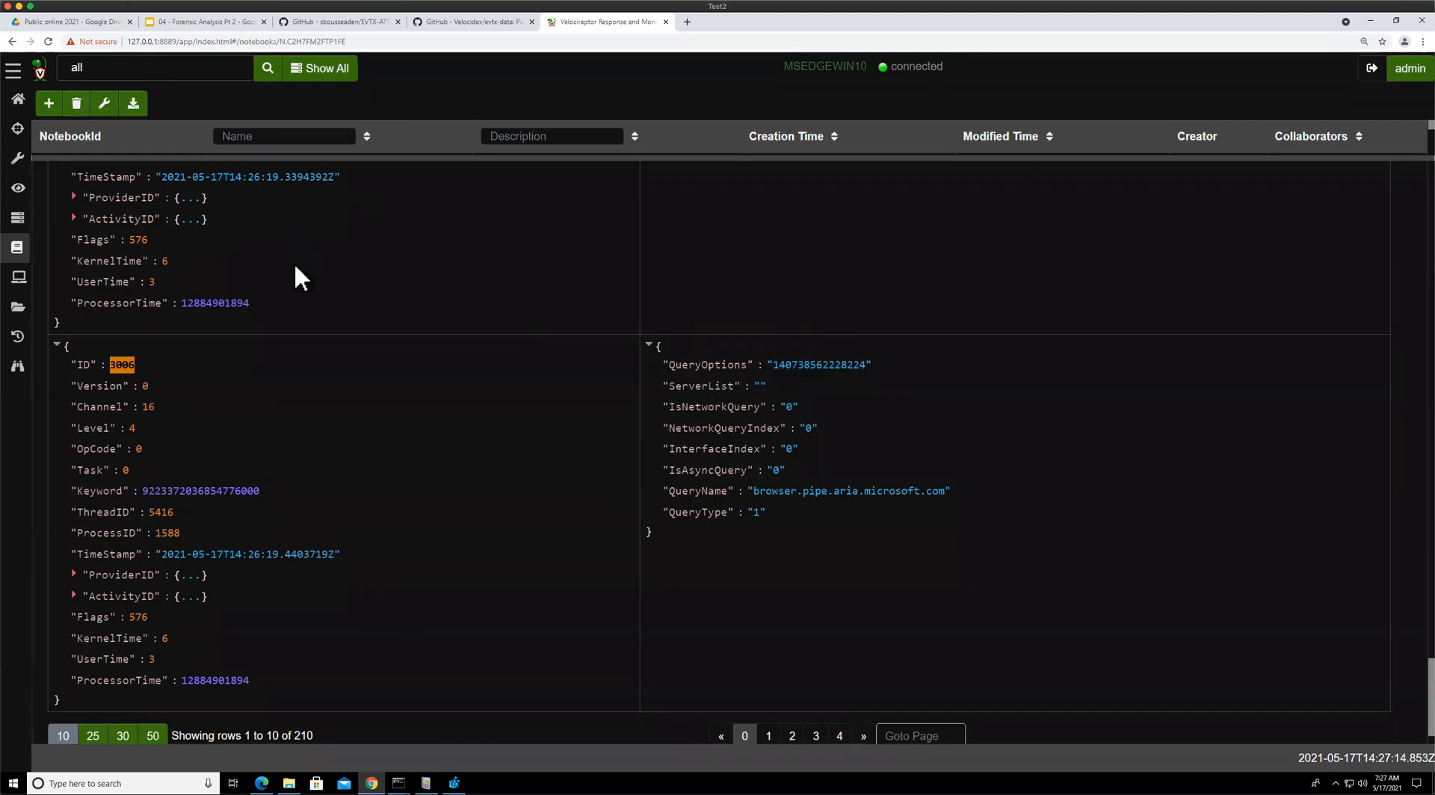
pyautogui.scroll(15, 303, 275)
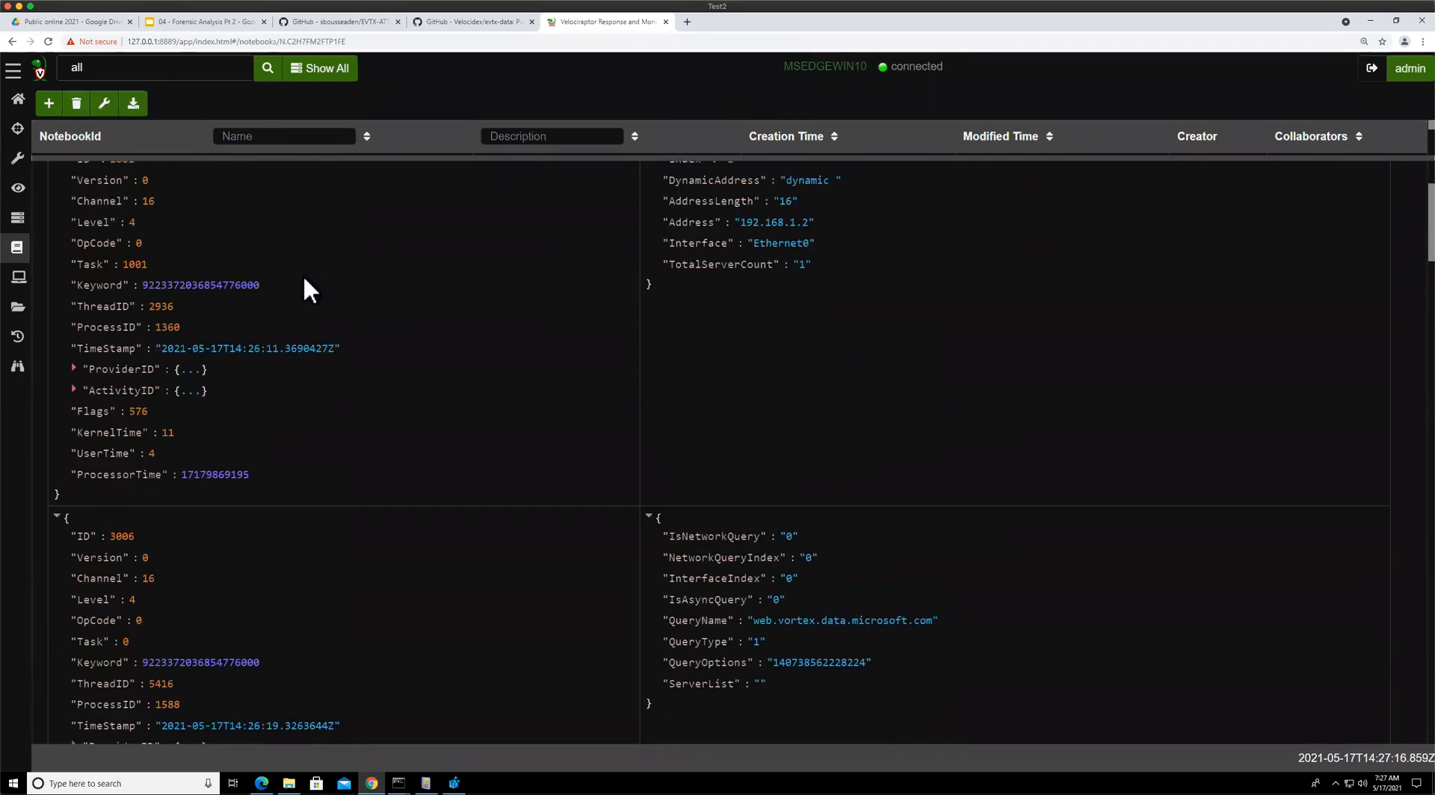
pyautogui.scroll(5, 303, 275)
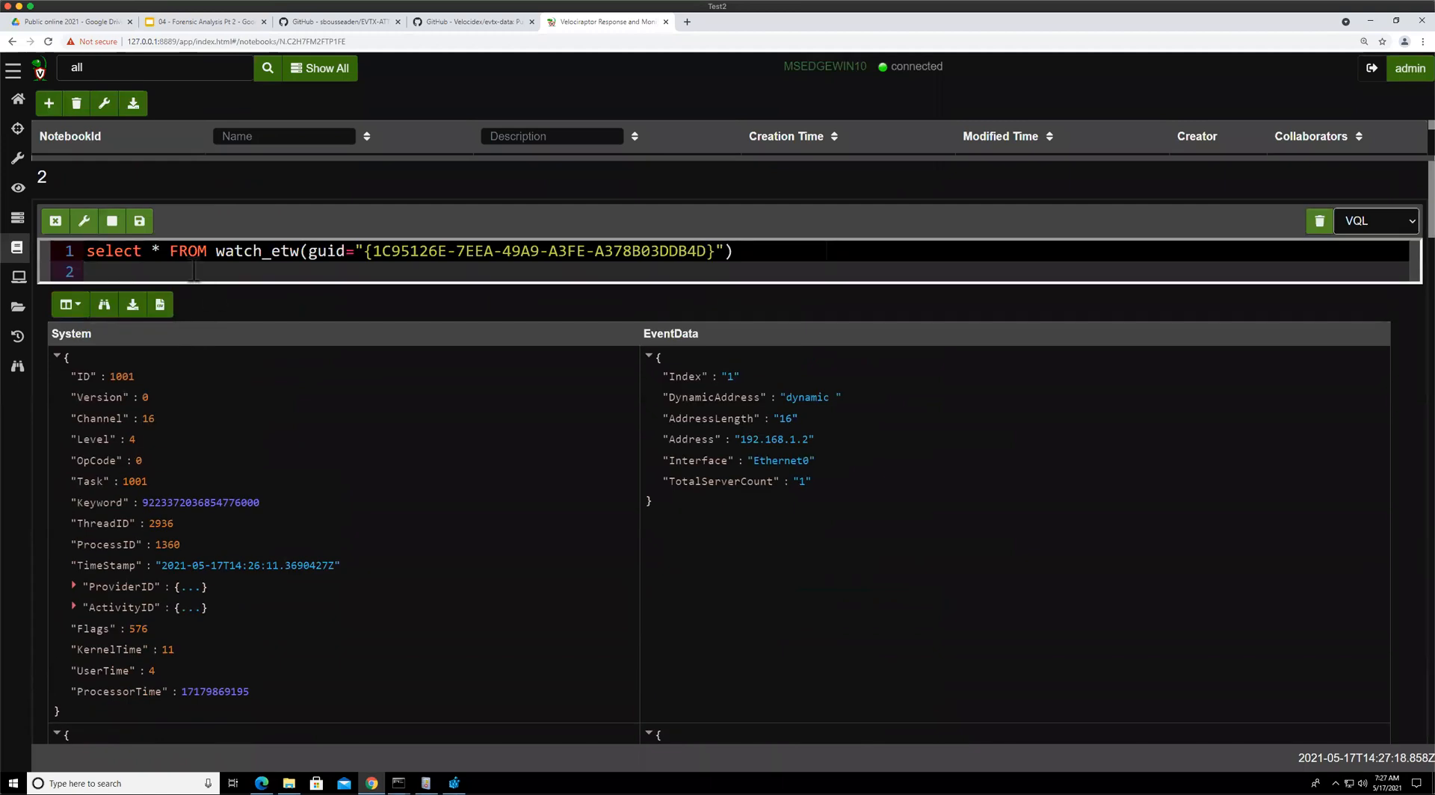
# Start a WHERE System.ID = filter on the query's second line and undo the mistakenly pasted GUID
pyautogui.write('WHERE Syste')
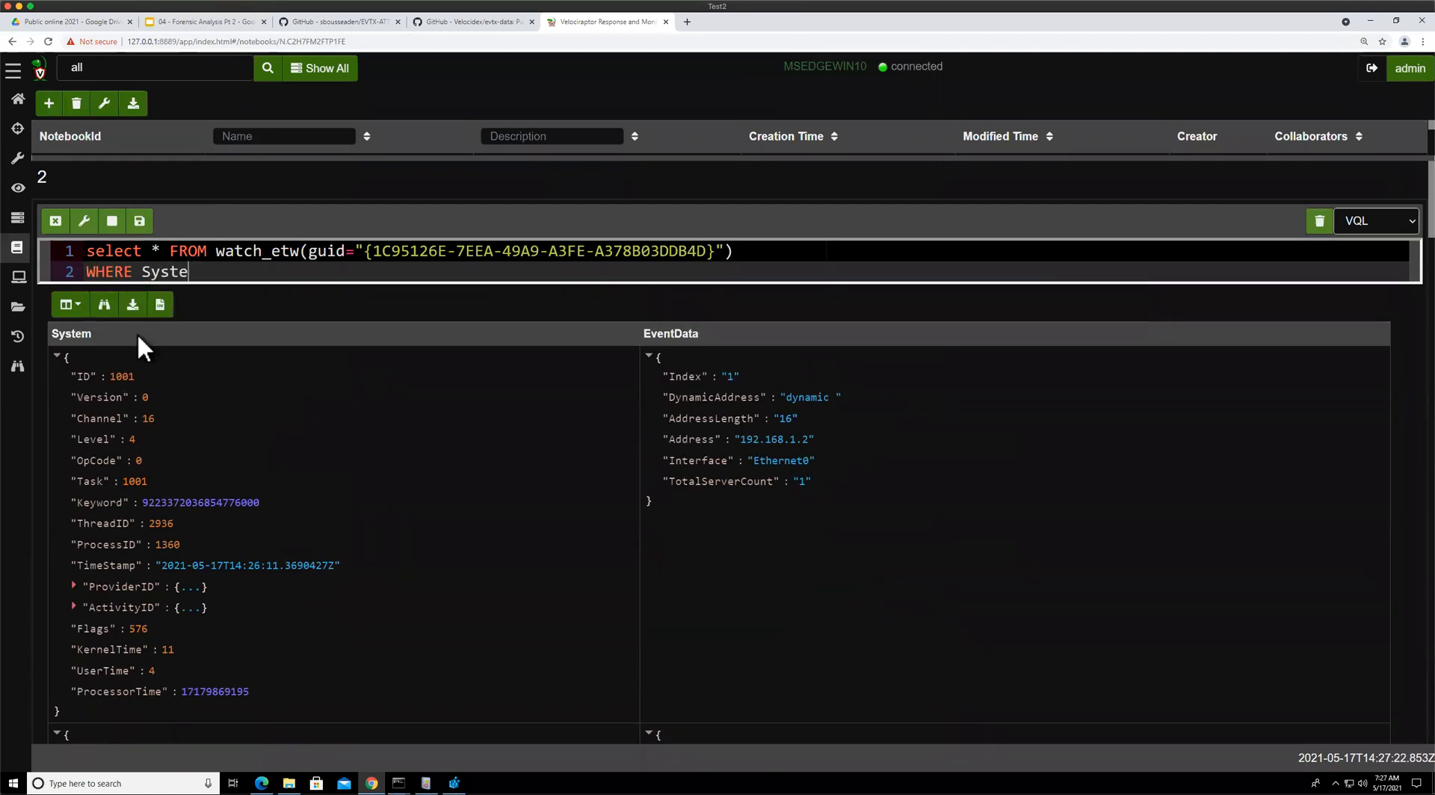
pyautogui.write('m.ID =')
pyautogui.write('{1C95126E-7EEA-49A9-A3FE-A378B03DDB4D}')
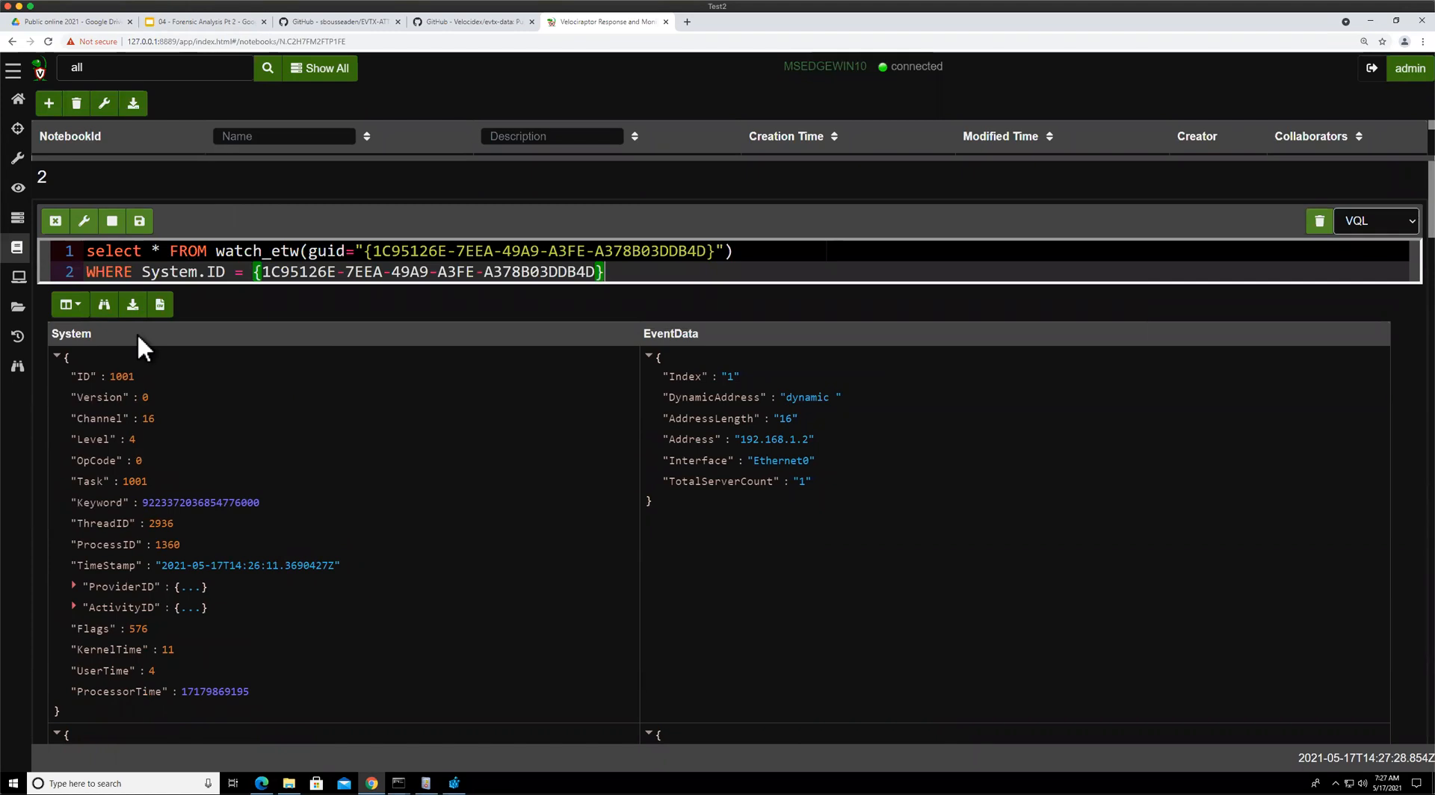
pyautogui.hotkey('ctrl', 'z')
# Scroll through the event results again, examining the event IDs and query names
pyautogui.scroll(-6, 231, 594)
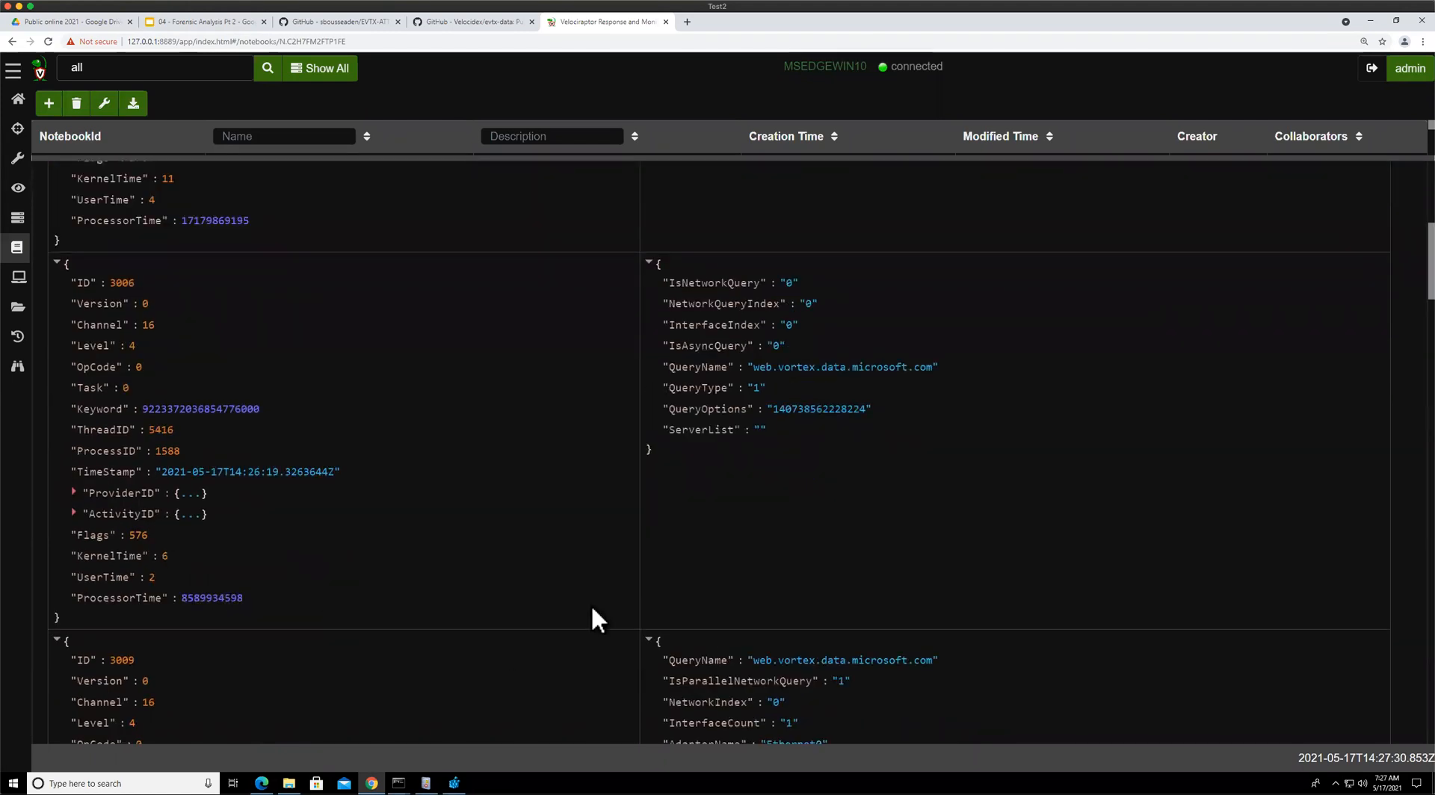
pyautogui.scroll(-5, 811, 568)
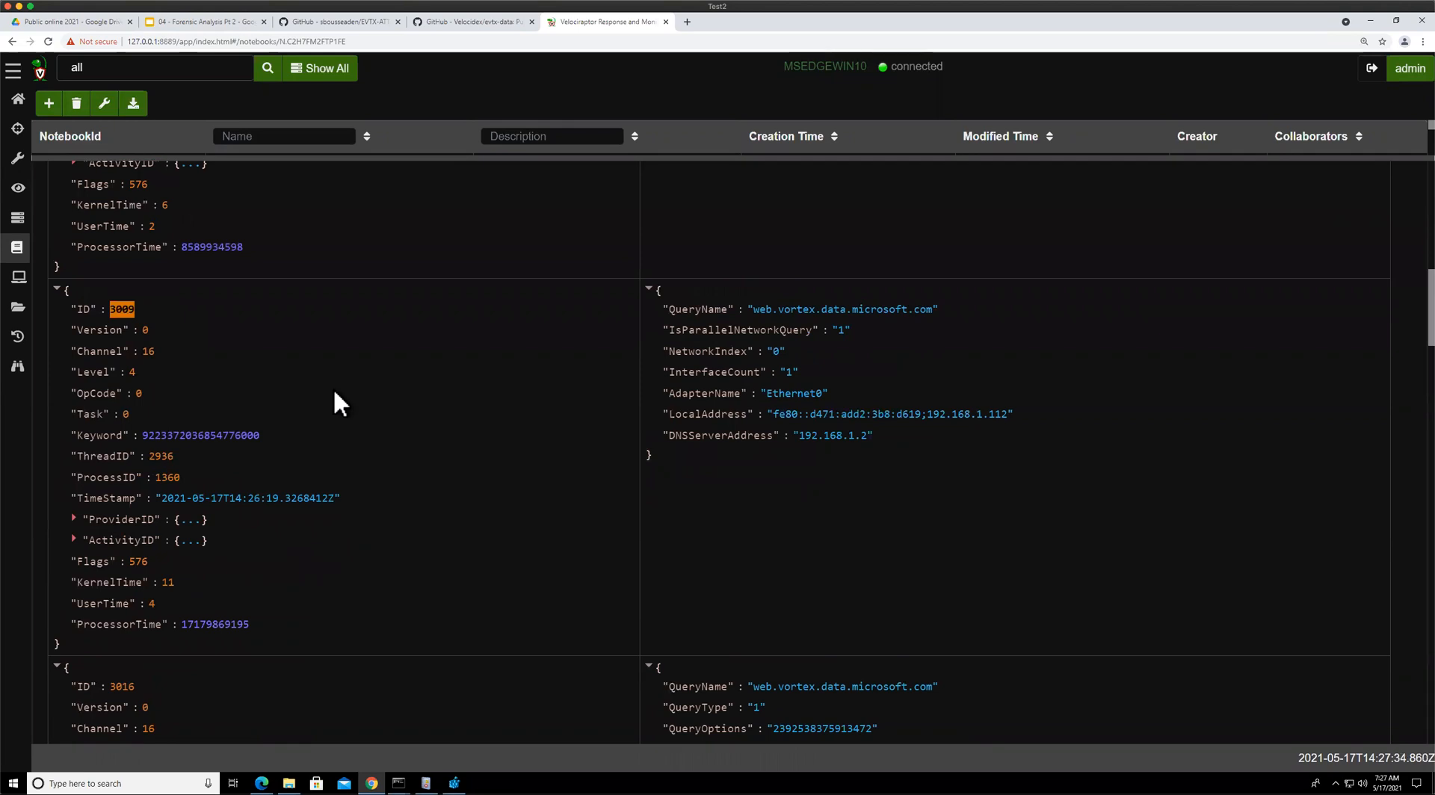
pyautogui.scroll(-2, 341, 463)
pyautogui.scroll(-6, 341, 471)
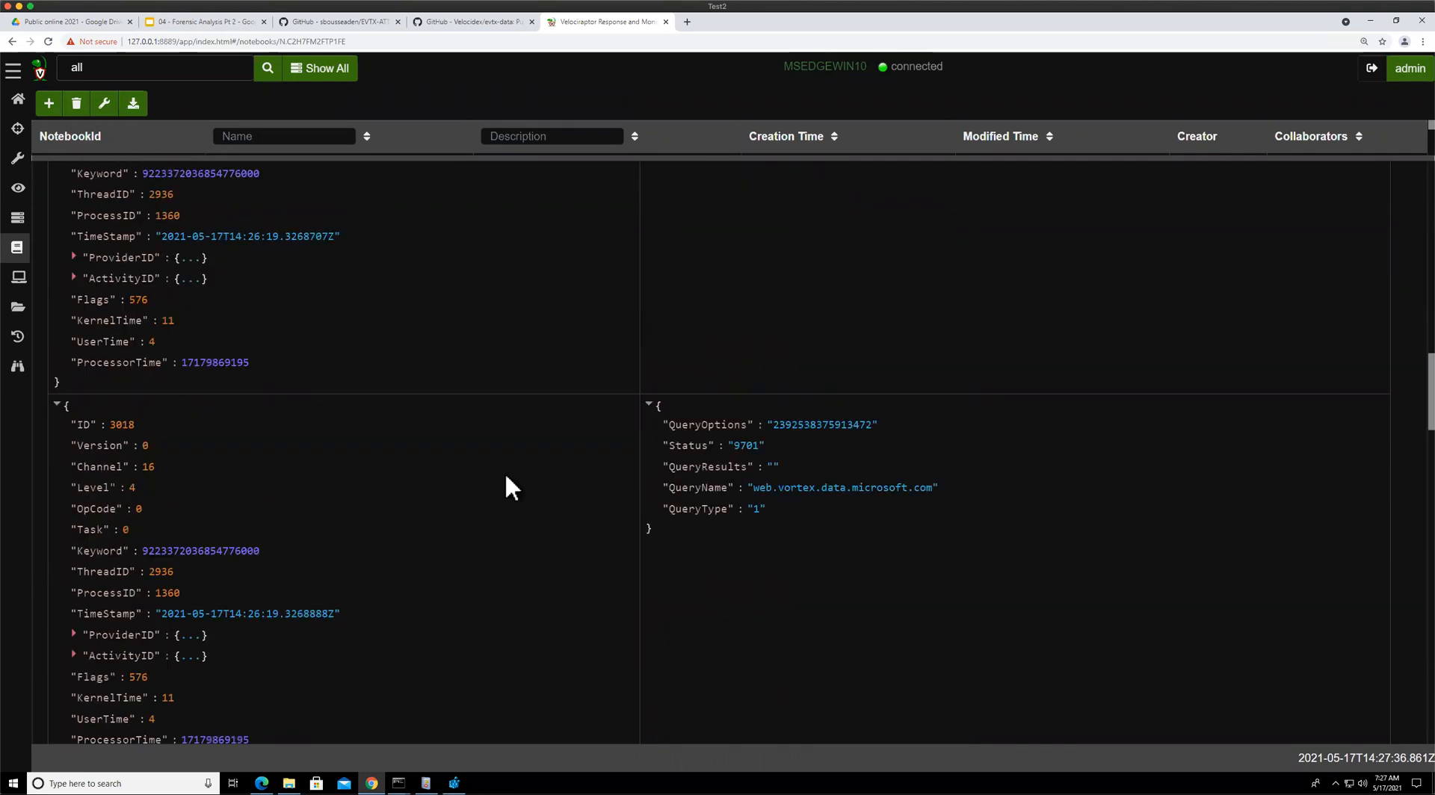
pyautogui.scroll(-10, 596, 487)
pyautogui.scroll(-9, 262, 457)
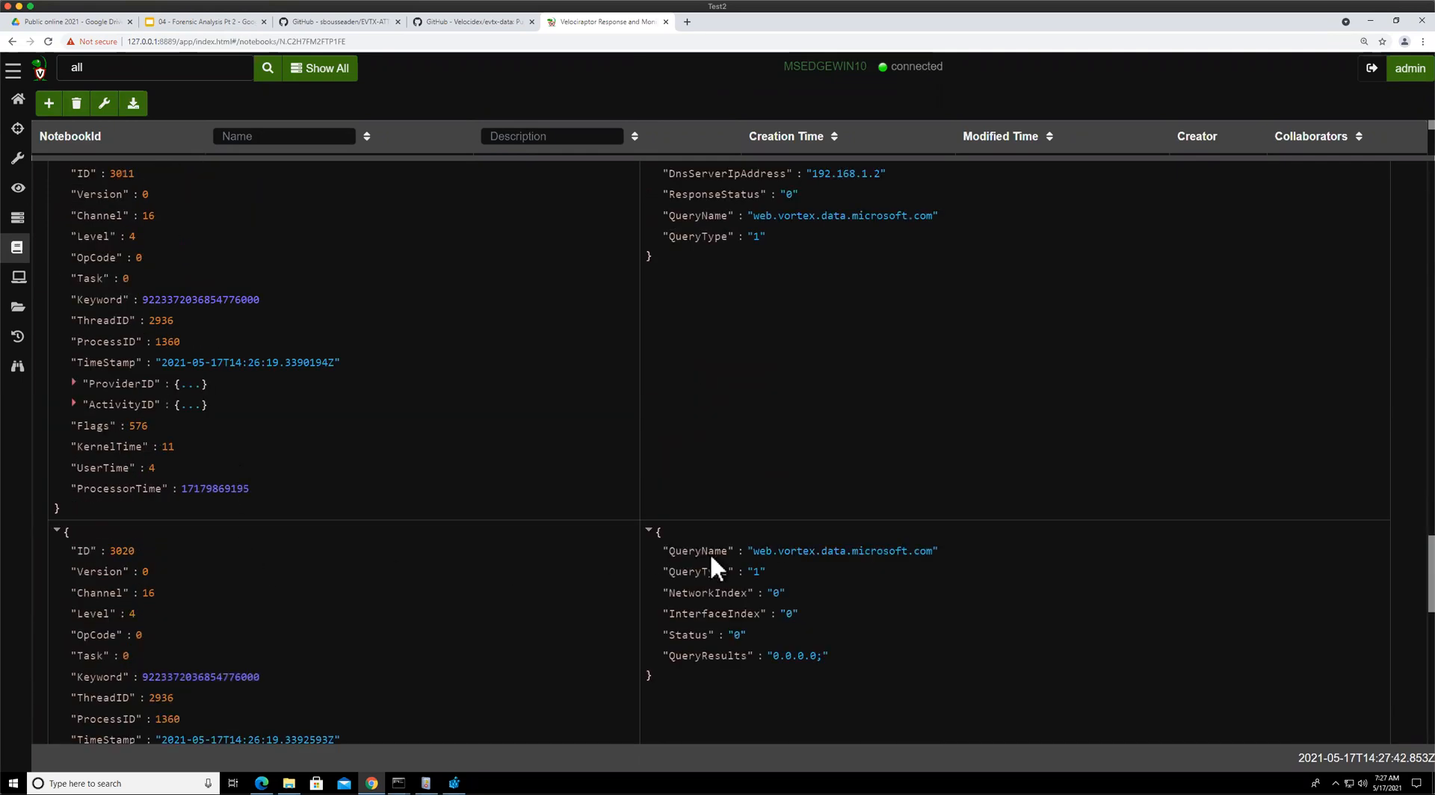
pyautogui.scroll(2, 745, 311)
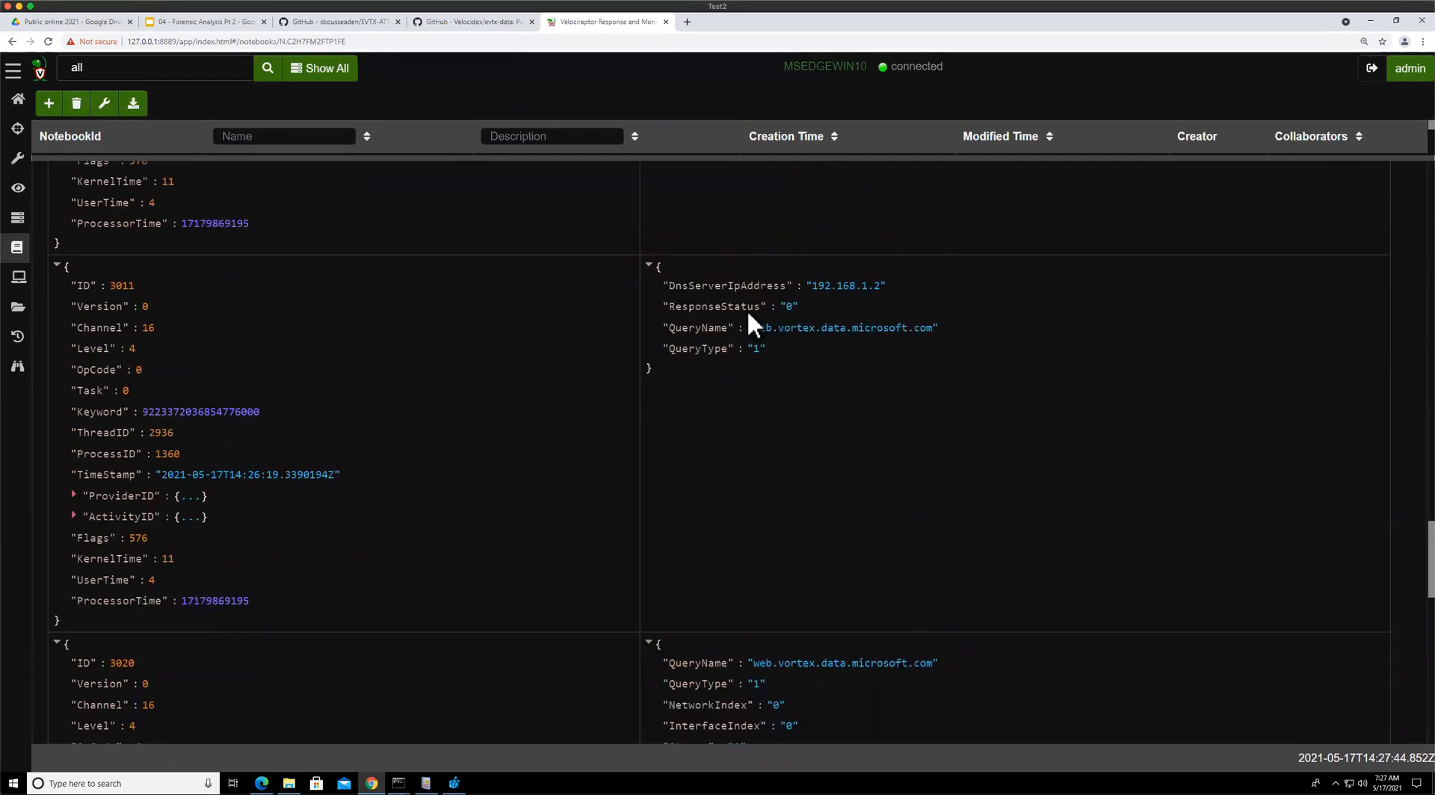
# Complete the filter as WHERE System.ID = 3006 and run the watch_etw query
pyautogui.scroll(-15, 735, 447)
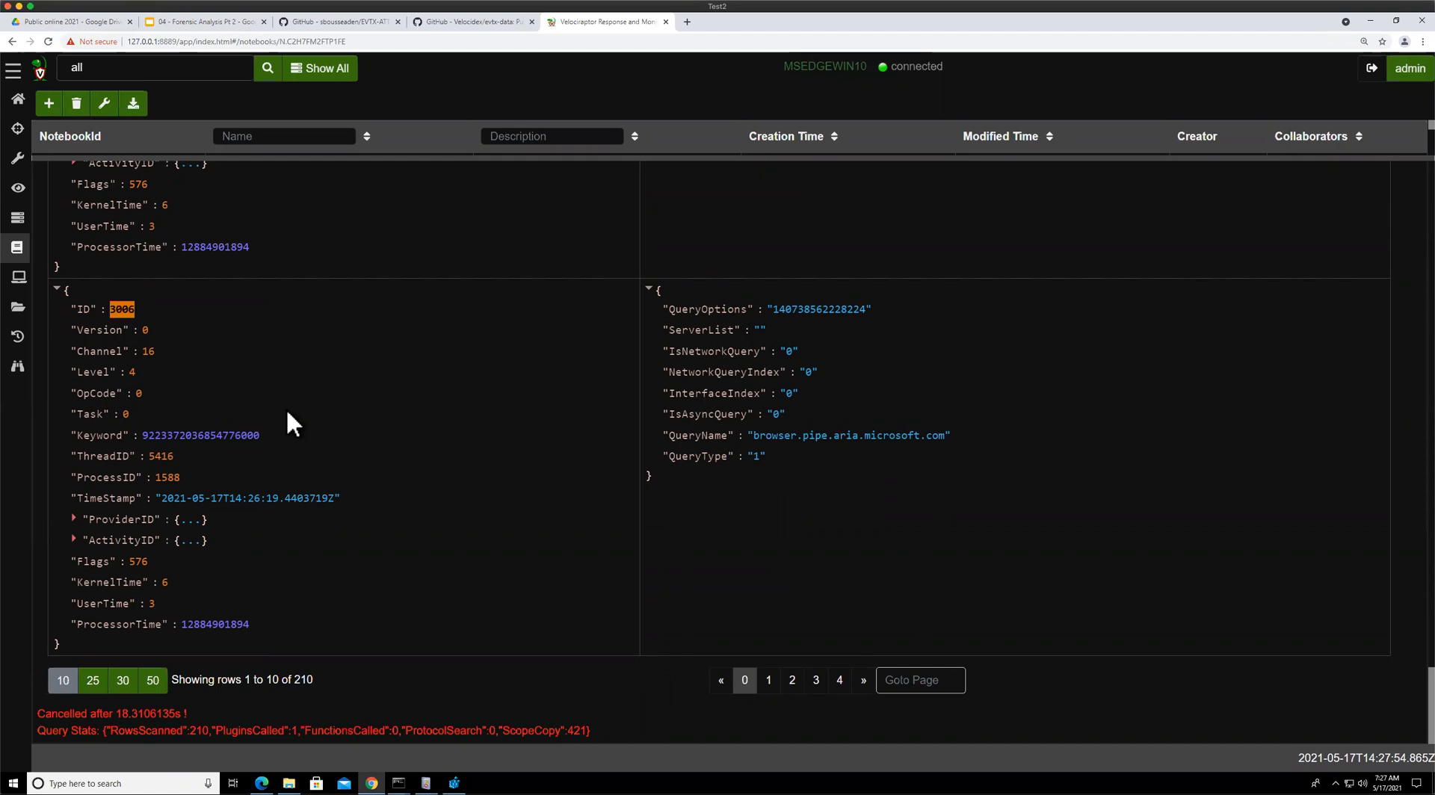
pyautogui.scroll(5, 288, 412)
pyautogui.scroll(10, 285, 406)
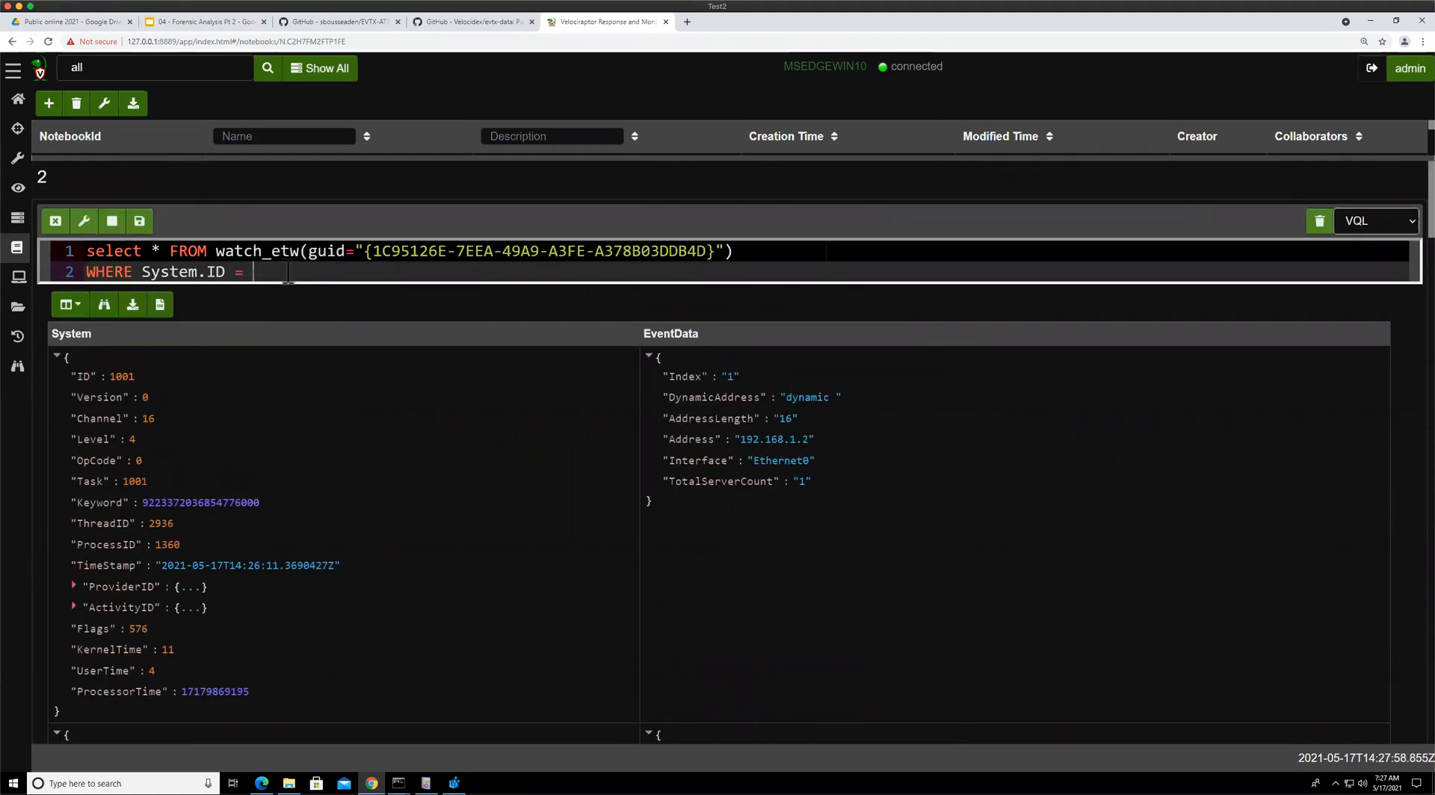
pyautogui.write('3006')
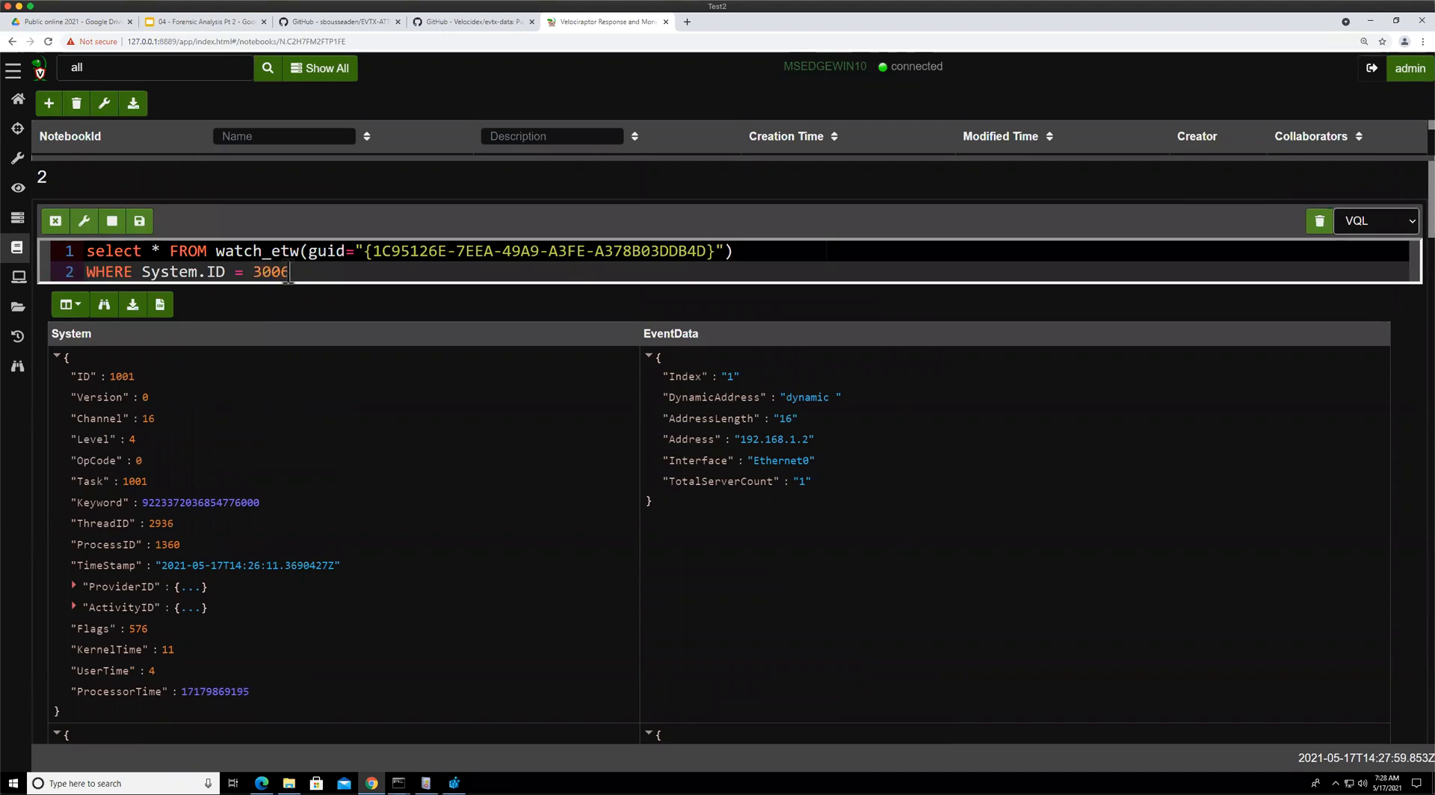
pyautogui.click(145, 229)
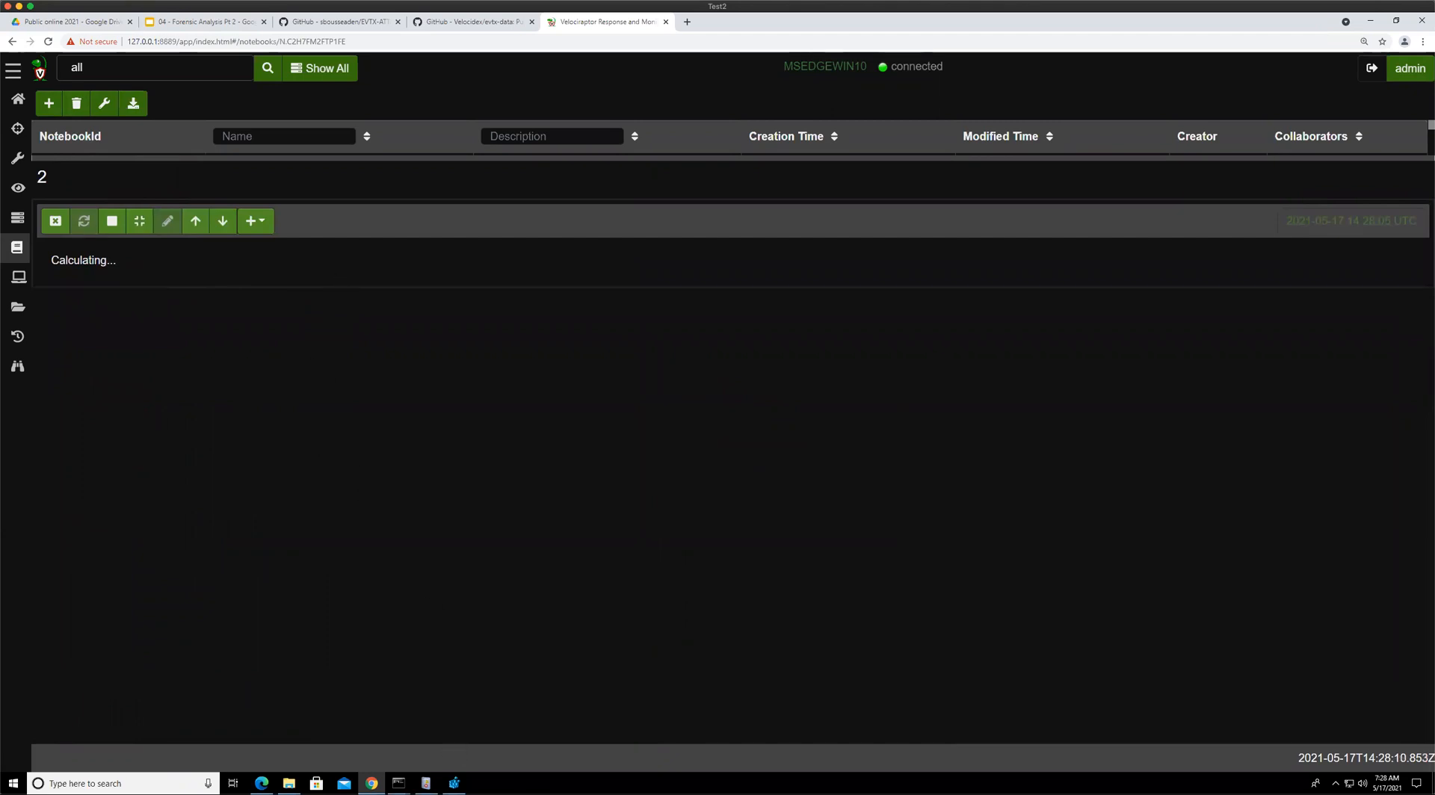
# Open a new page in Edge to generate DNS lookups and stop the running query
pyautogui.click(261, 784)
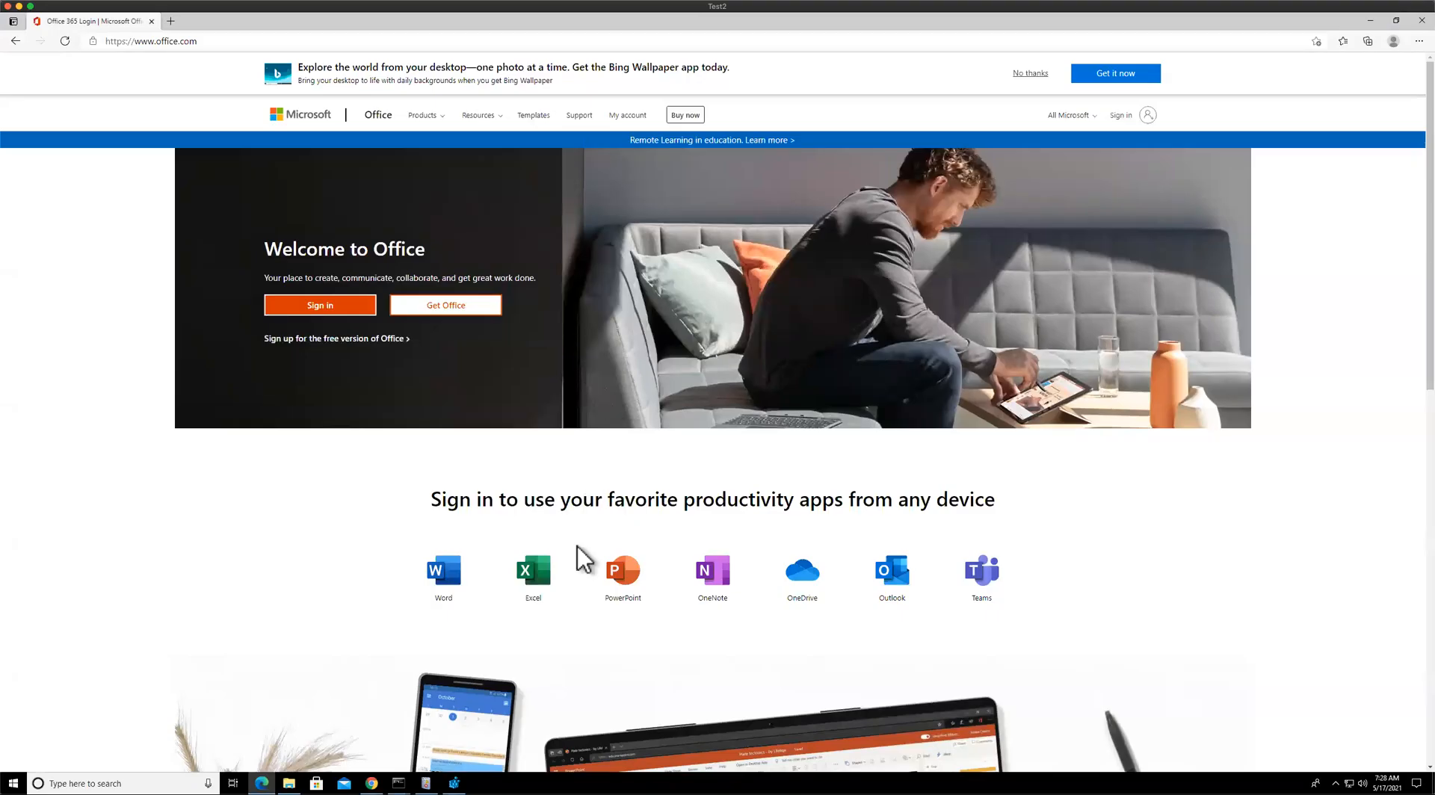
pyautogui.click(15, 41)
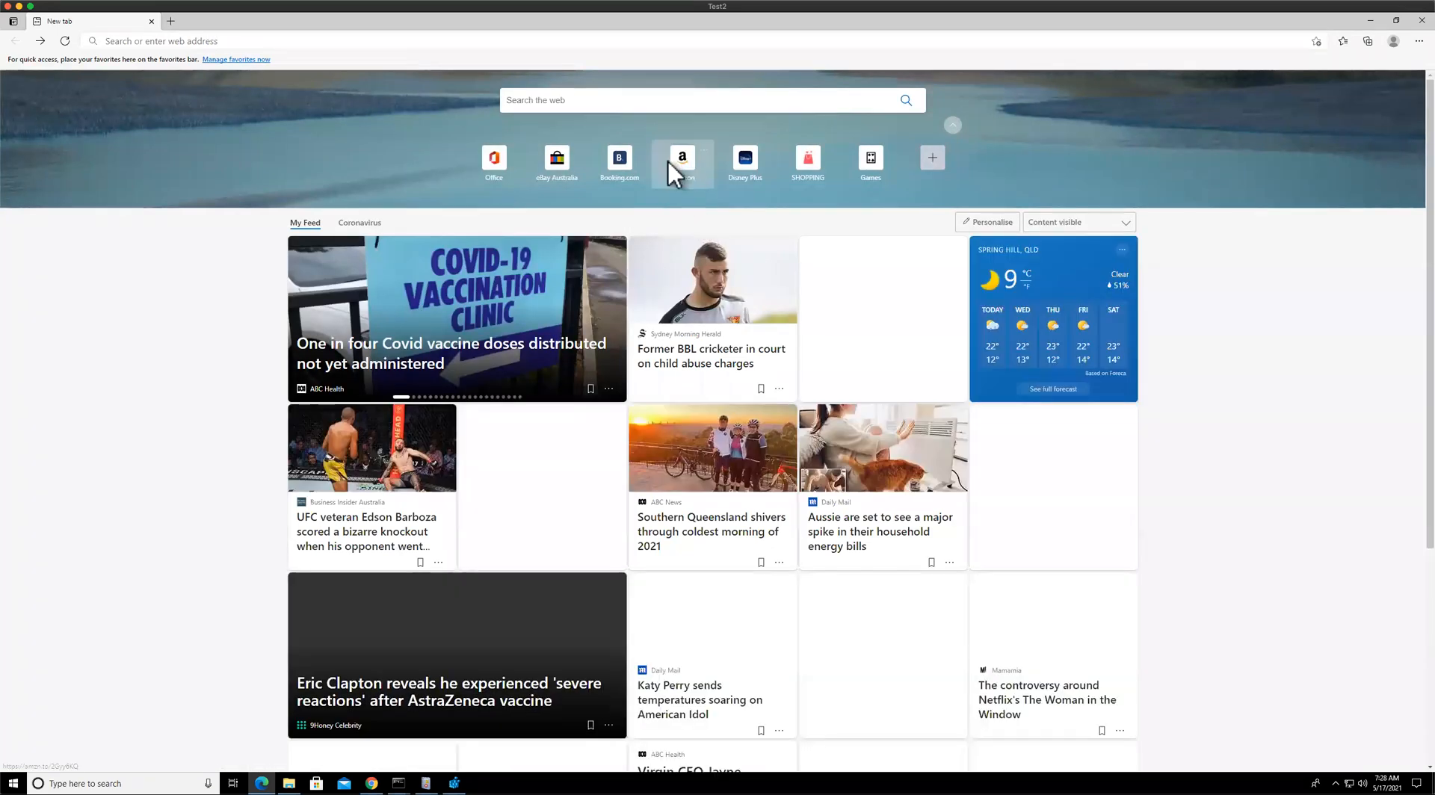
pyautogui.hotkey('alt', 'Tab')
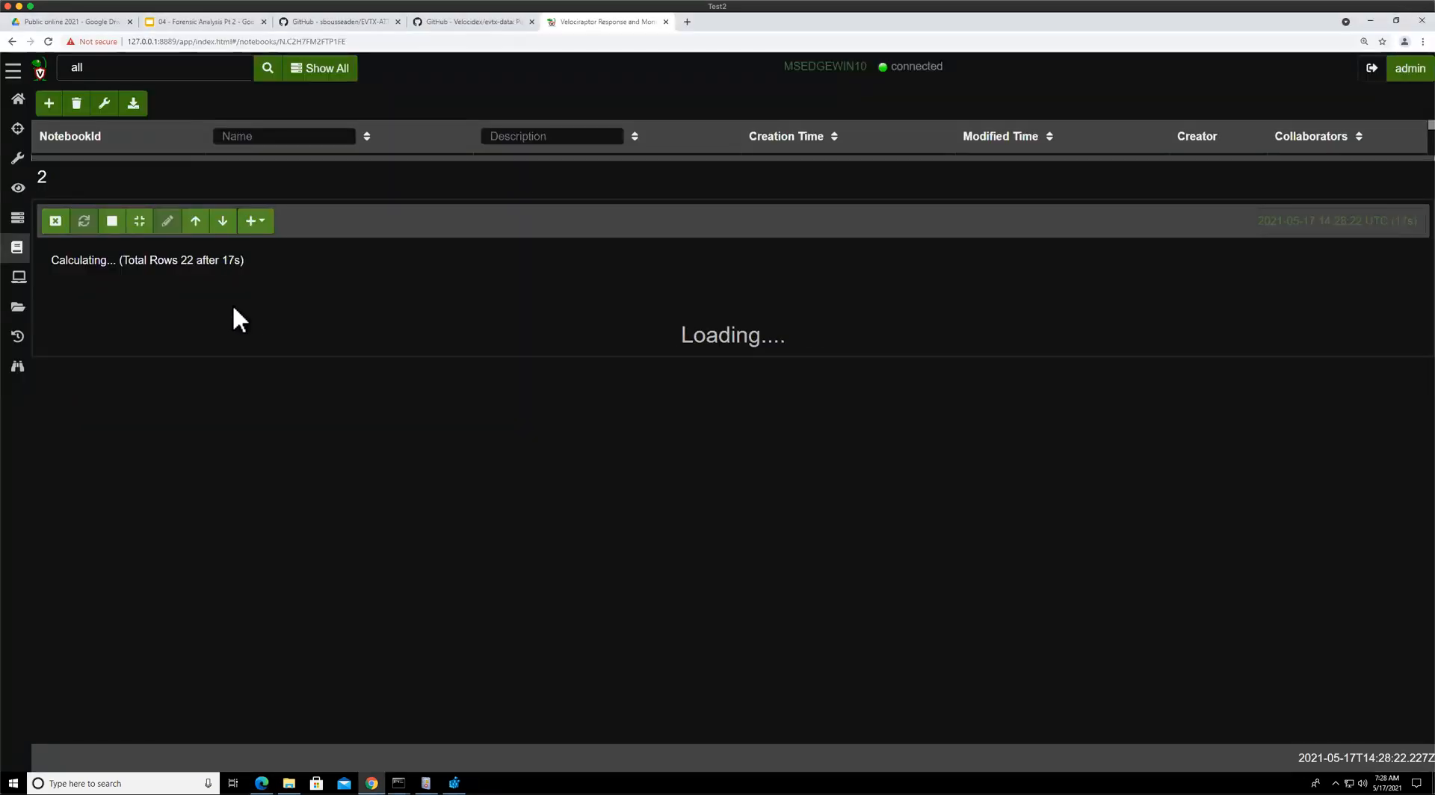
pyautogui.click(113, 221)
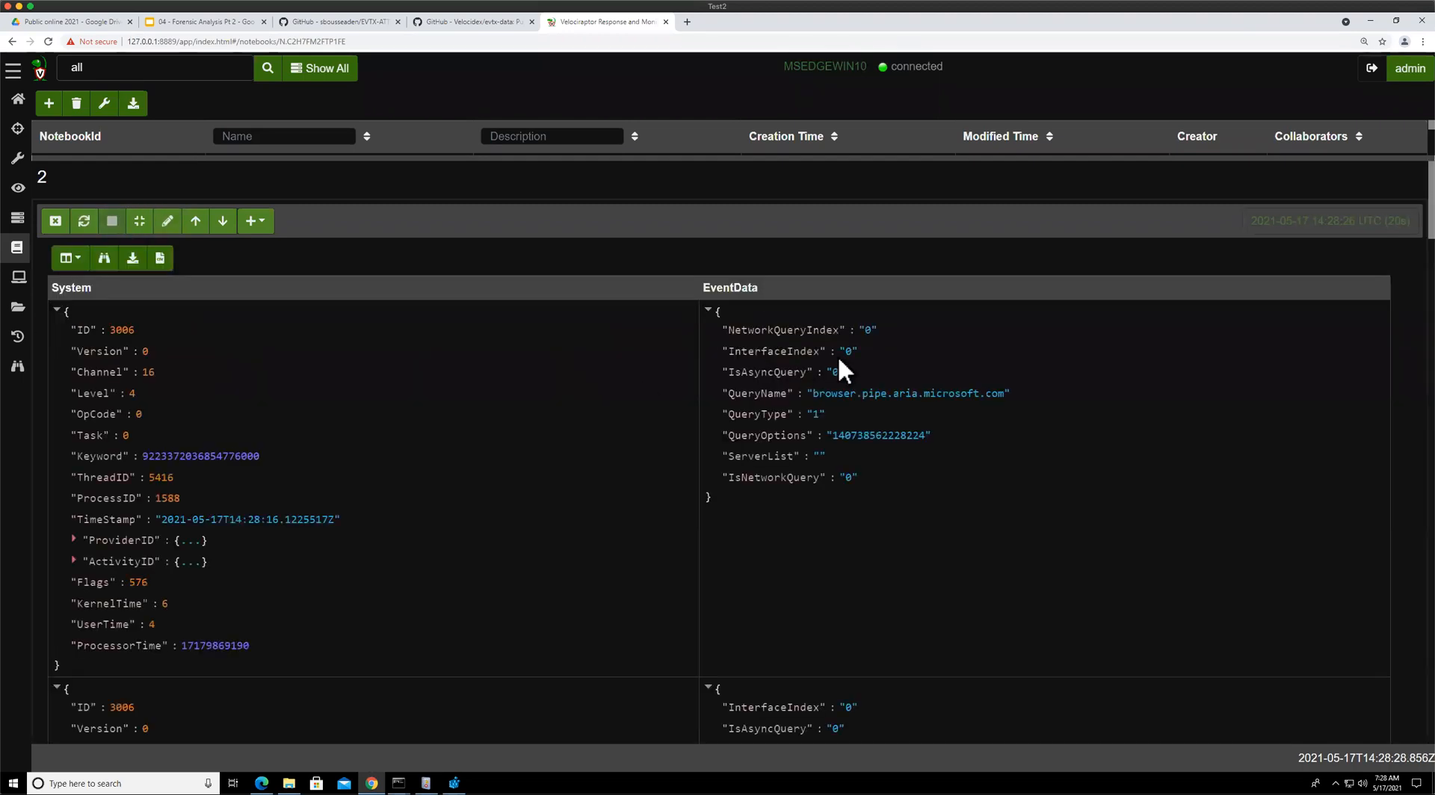
# Examine the filtered event 3006 results, highlighting the QueryName field, and reopen the query cell for editing
pyautogui.moveTo(725, 392); pyautogui.dragTo(835, 393)
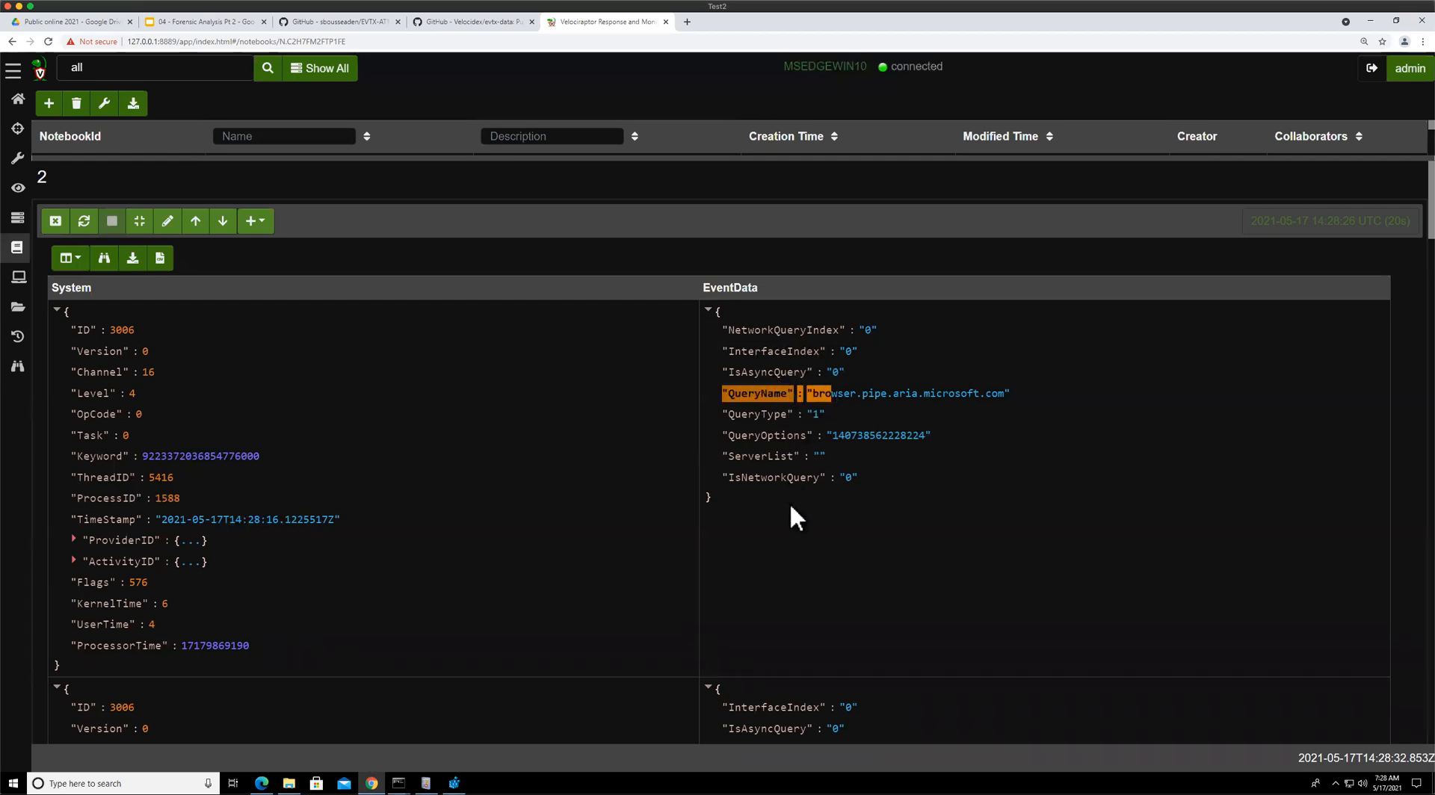
pyautogui.scroll(-5, 759, 547)
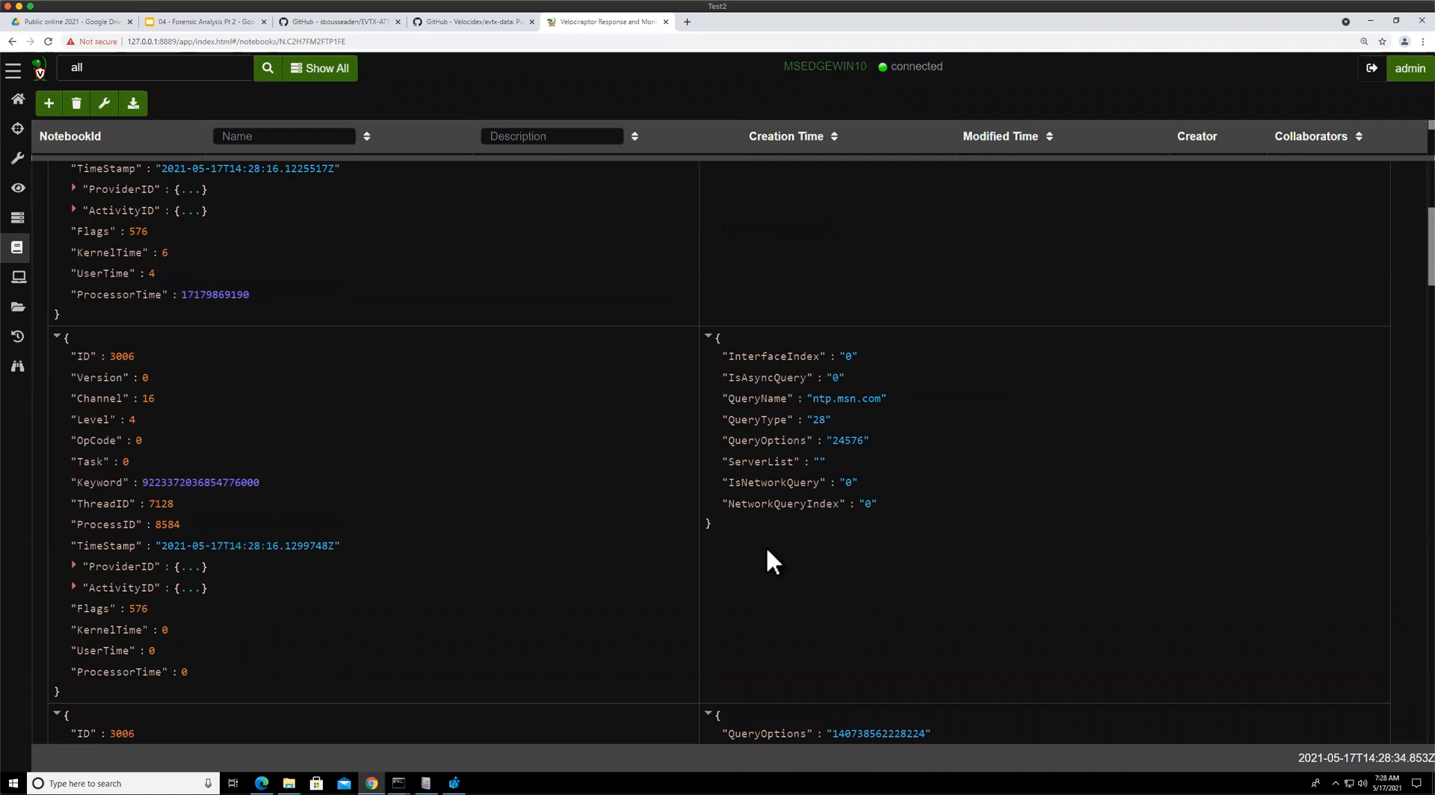
pyautogui.scroll(-6, 765, 562)
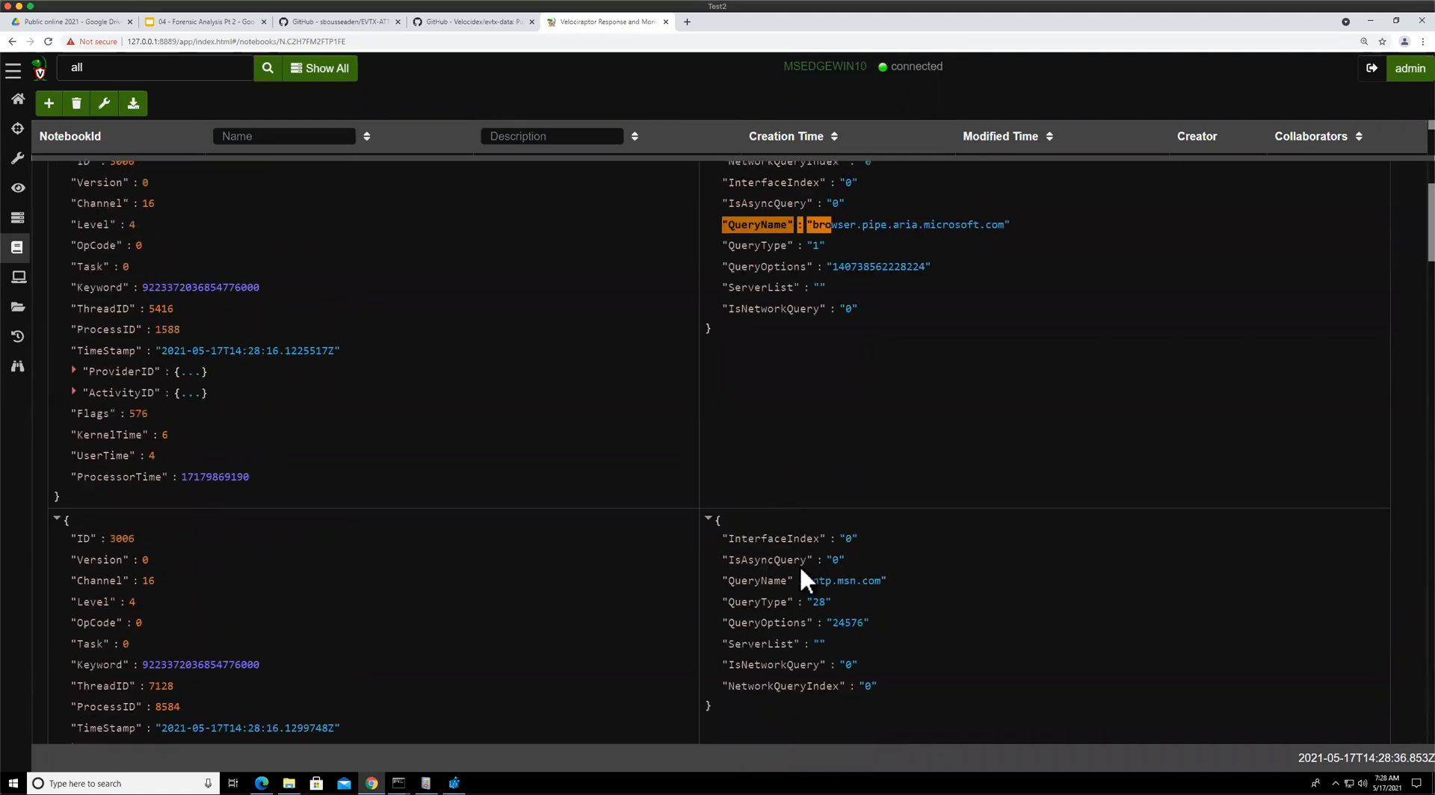
pyautogui.scroll(3, 798, 514)
pyautogui.click(140, 223)
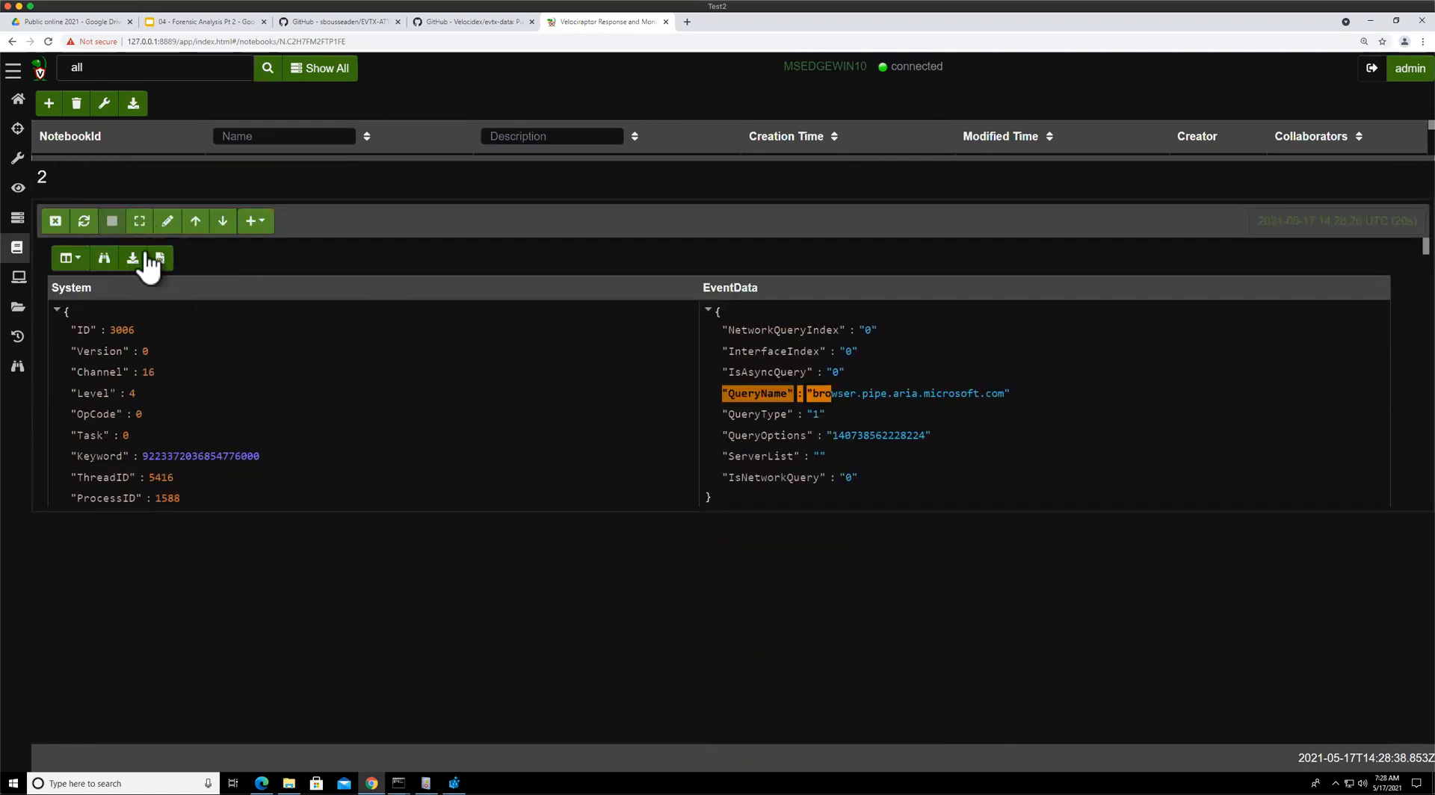
pyautogui.click(166, 223)
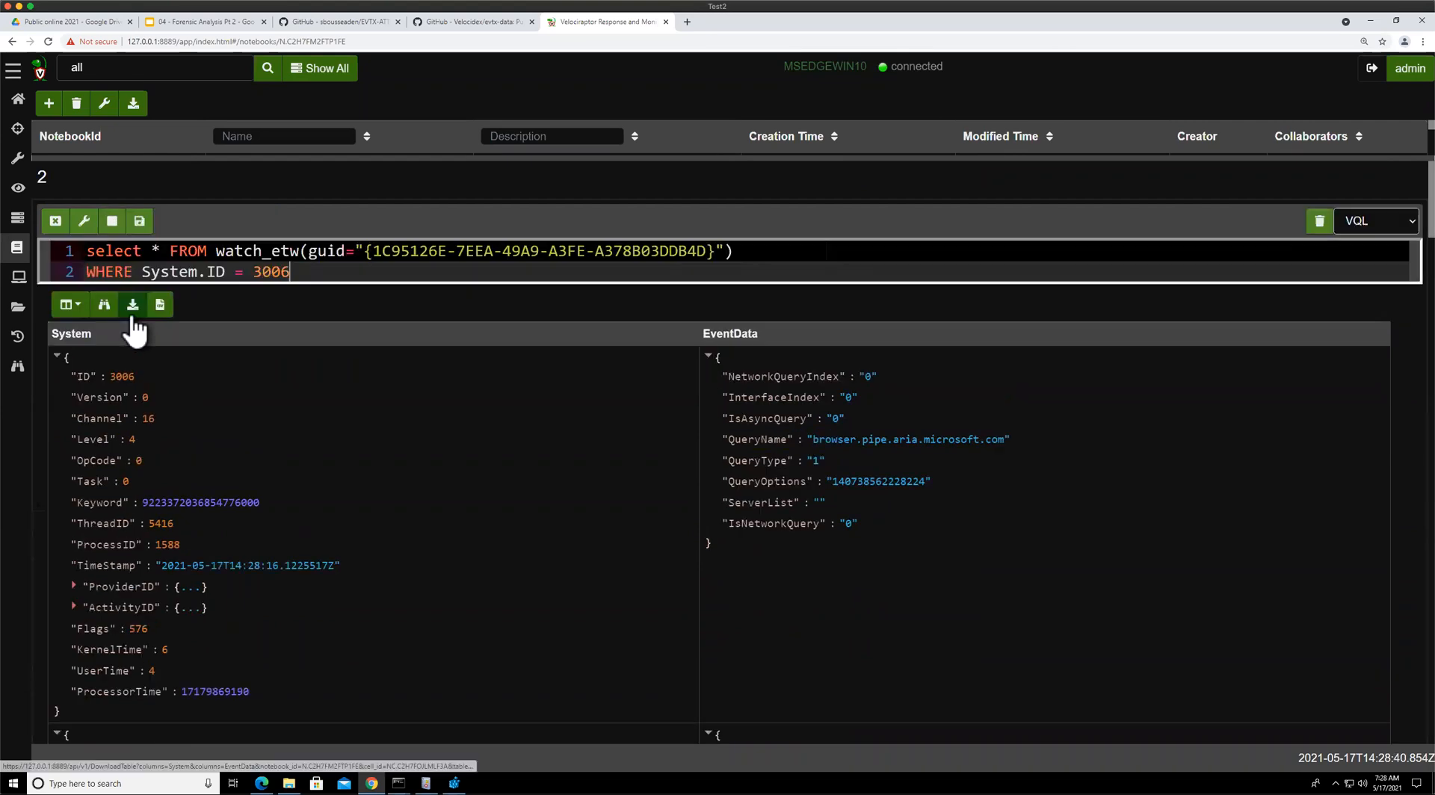
# Replace * with System.TimeStamp, EventData.QueryName AS Query and move FROM onto its own line
pyautogui.click(155, 251)
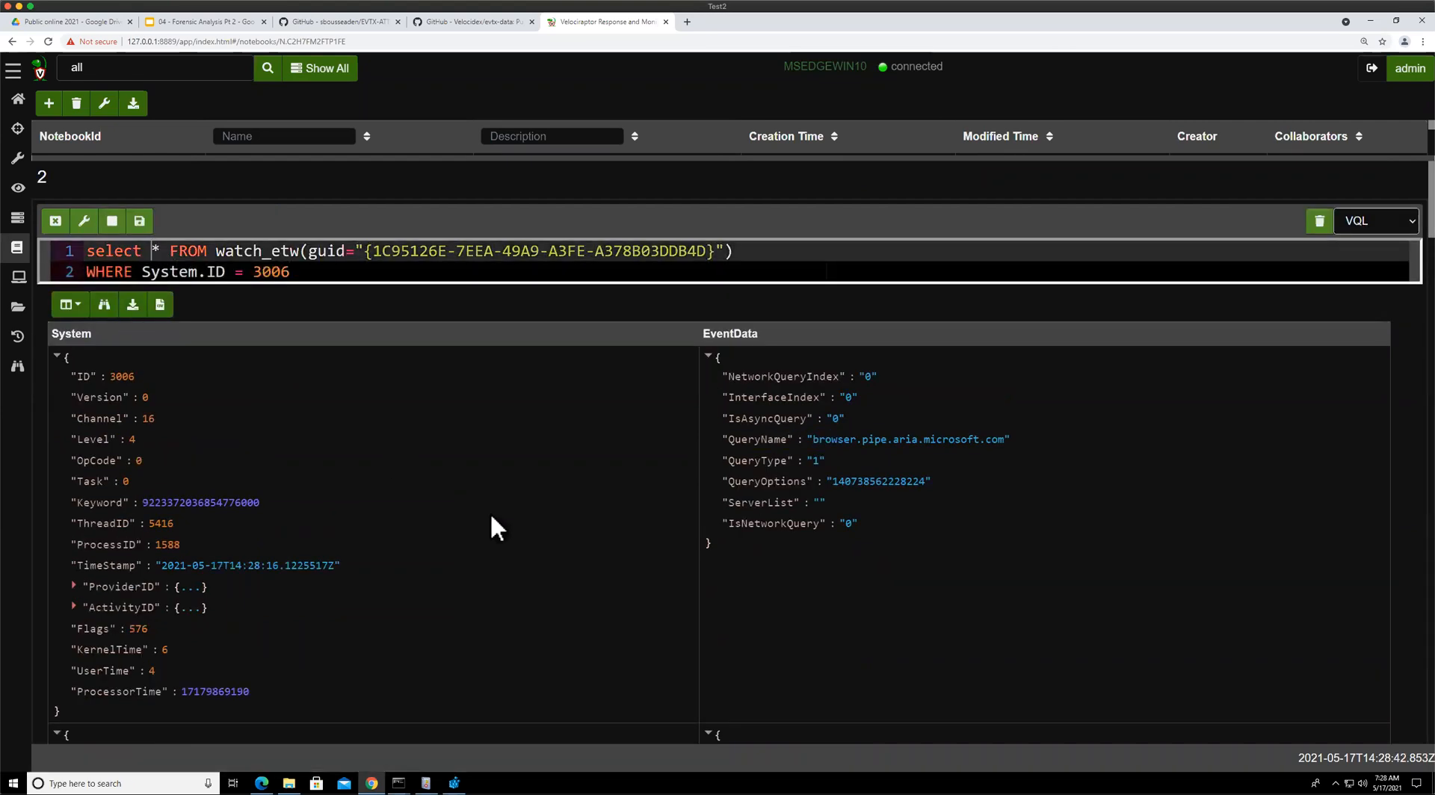
pyautogui.press('BackSpace')
pyautogui.write('System,')
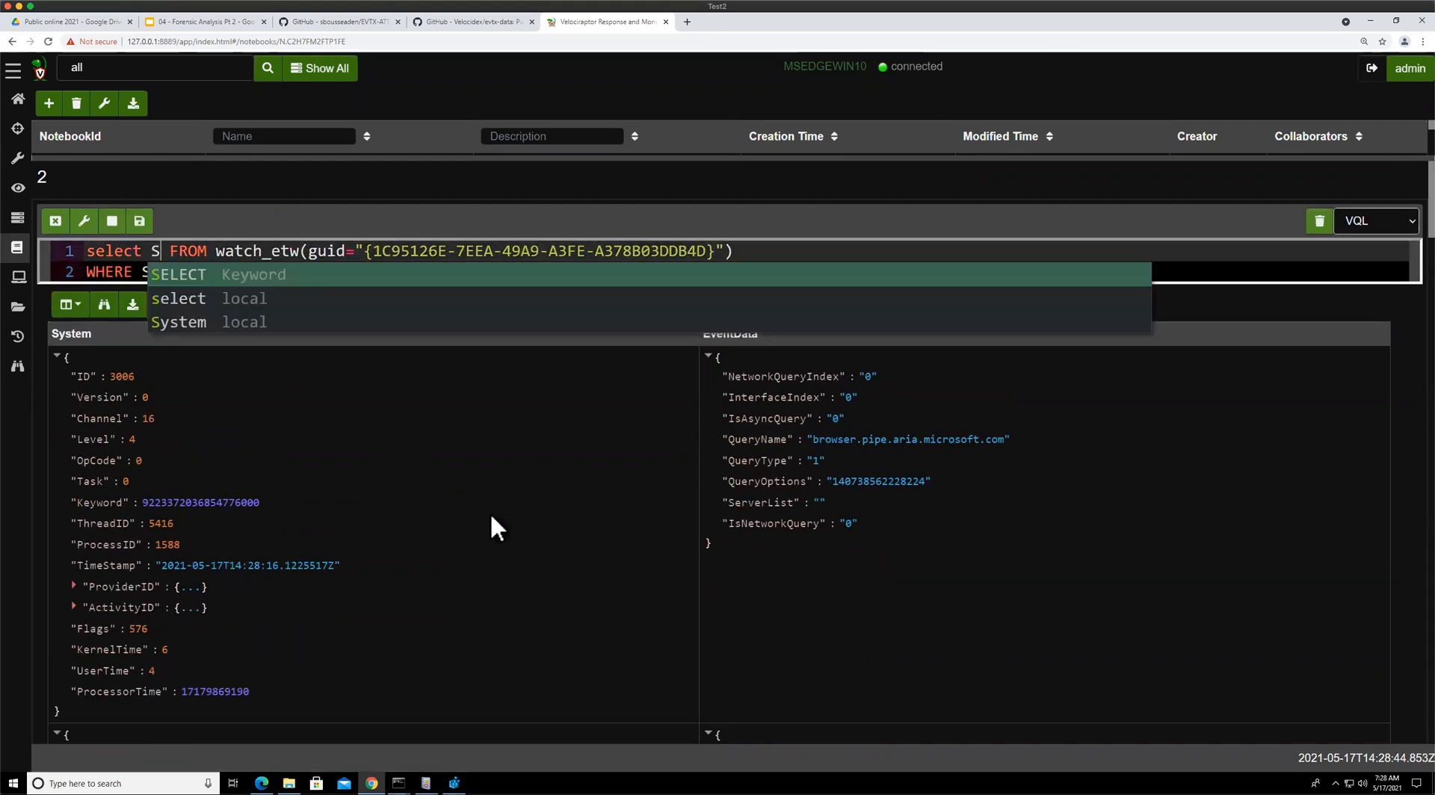
pyautogui.press('BackSpace')
pyautogui.write('.Ti')
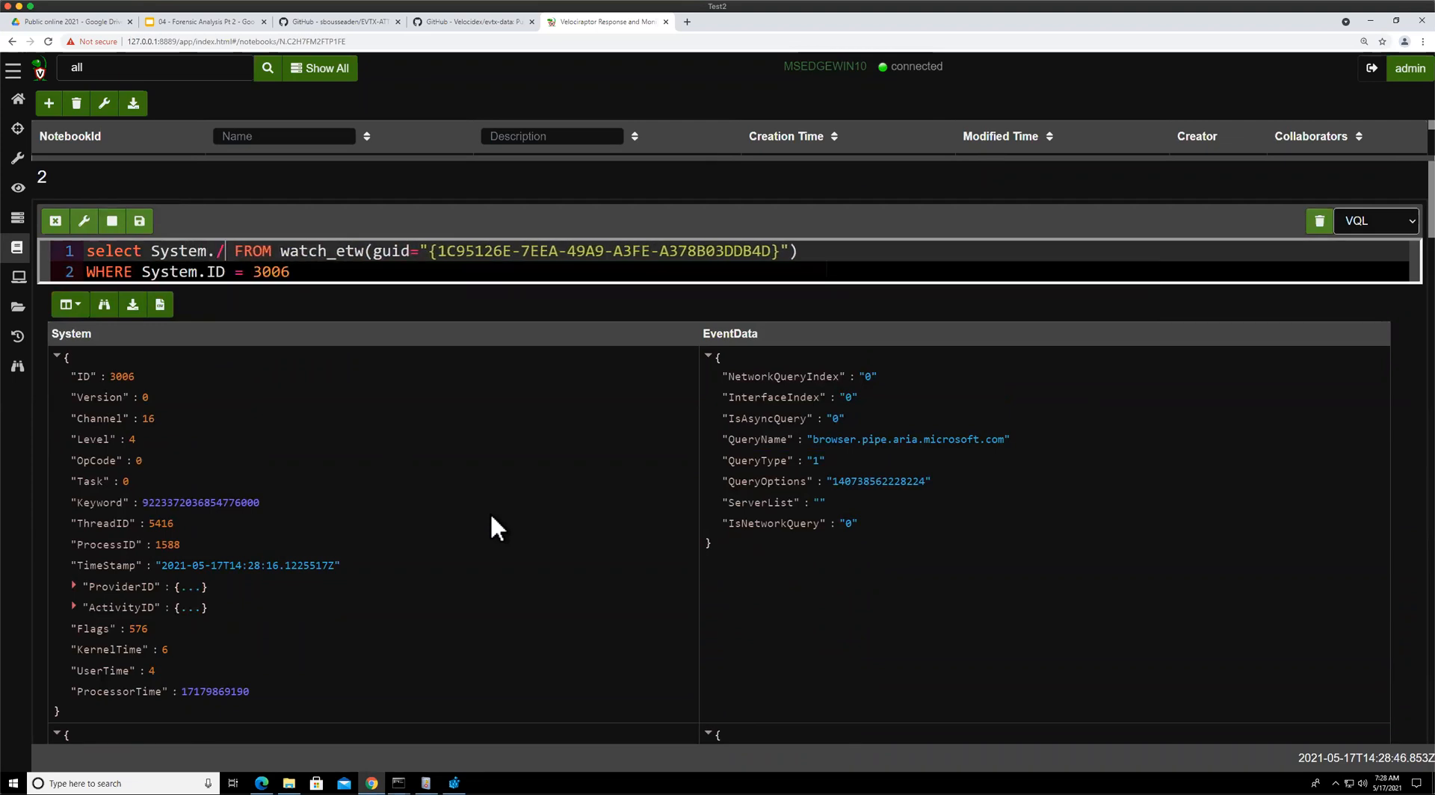
pyautogui.write('meStamp,')
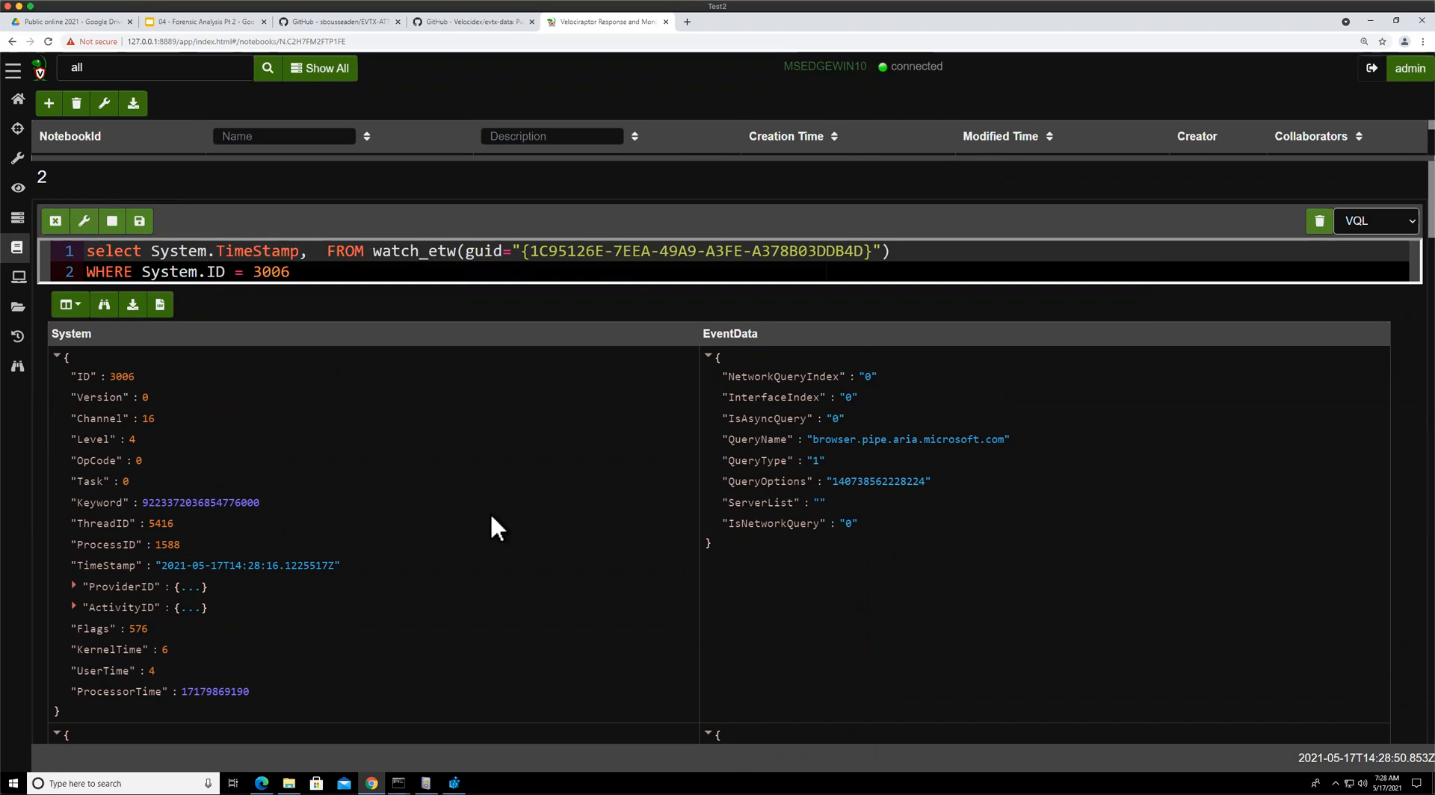
pyautogui.write(' EventDat')
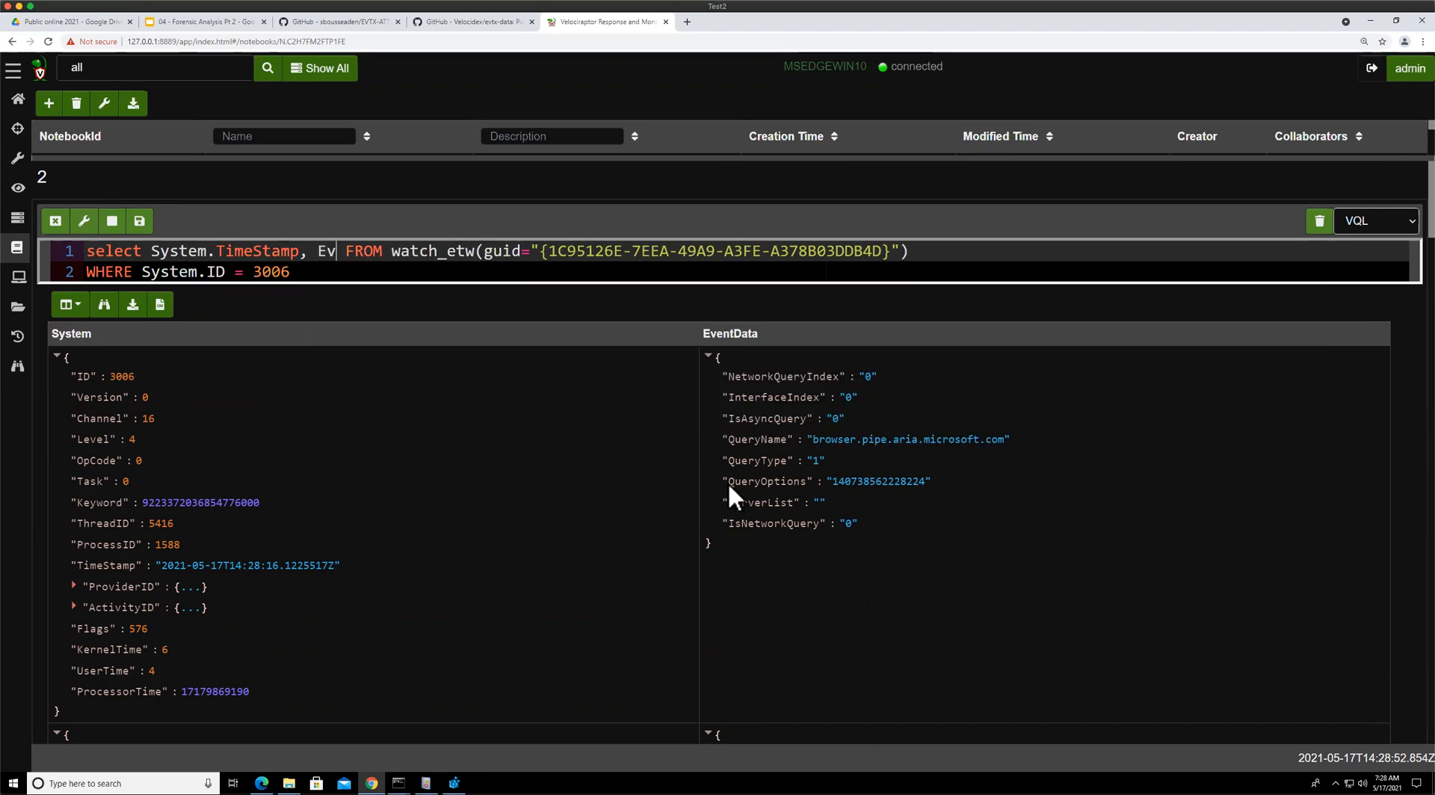
pyautogui.write('a.Query')
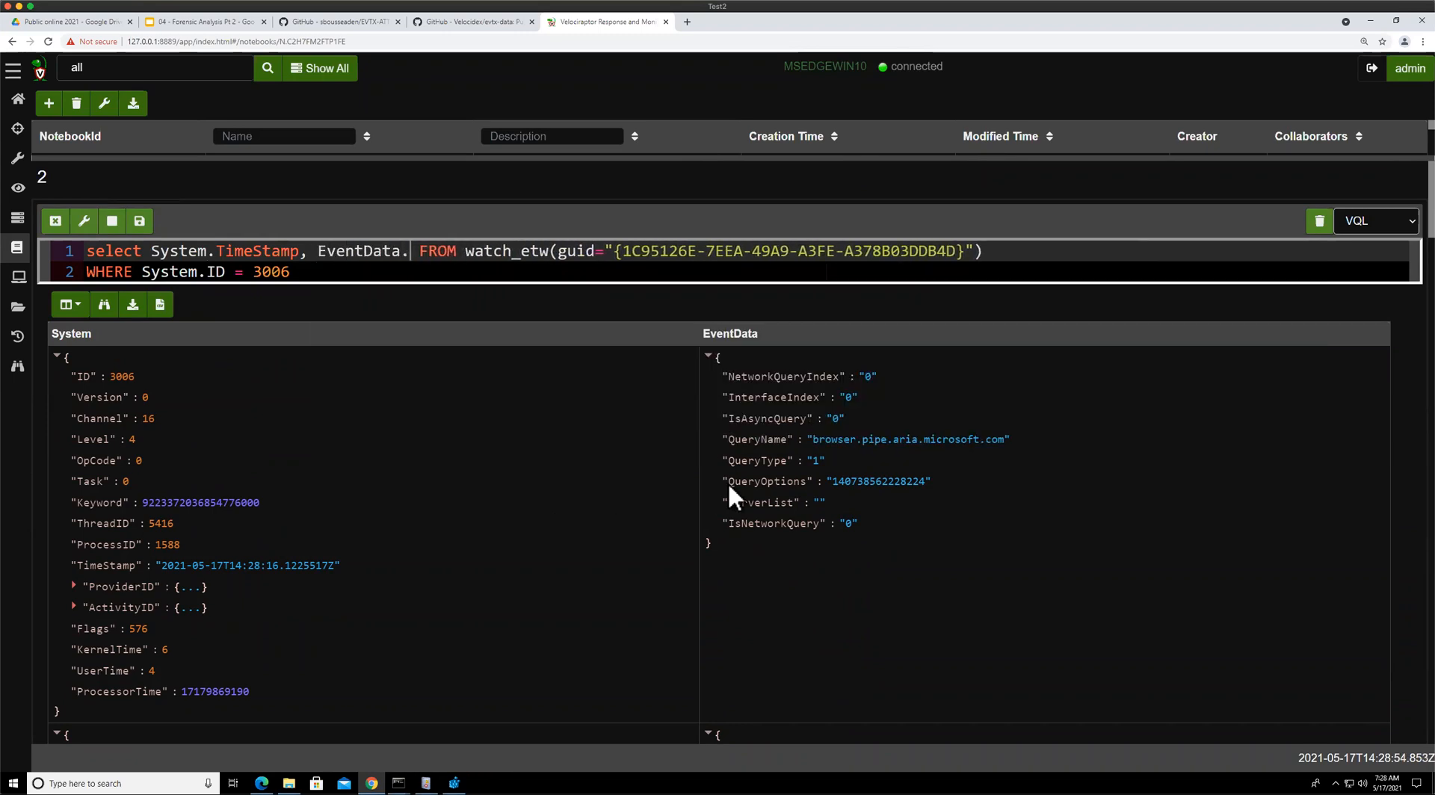
pyautogui.write('Name AS Query')
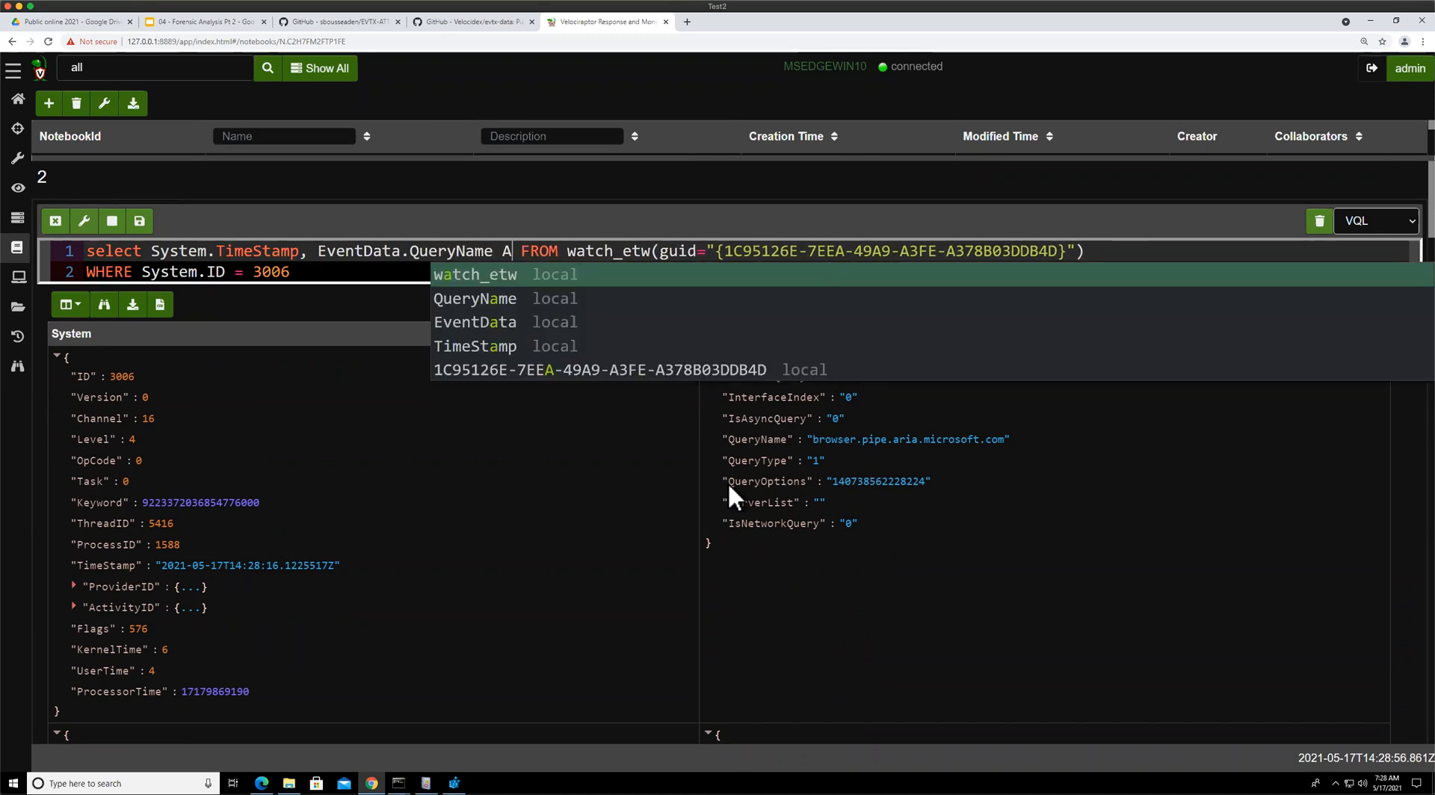
pyautogui.press('Escape')
pyautogui.press('Return')
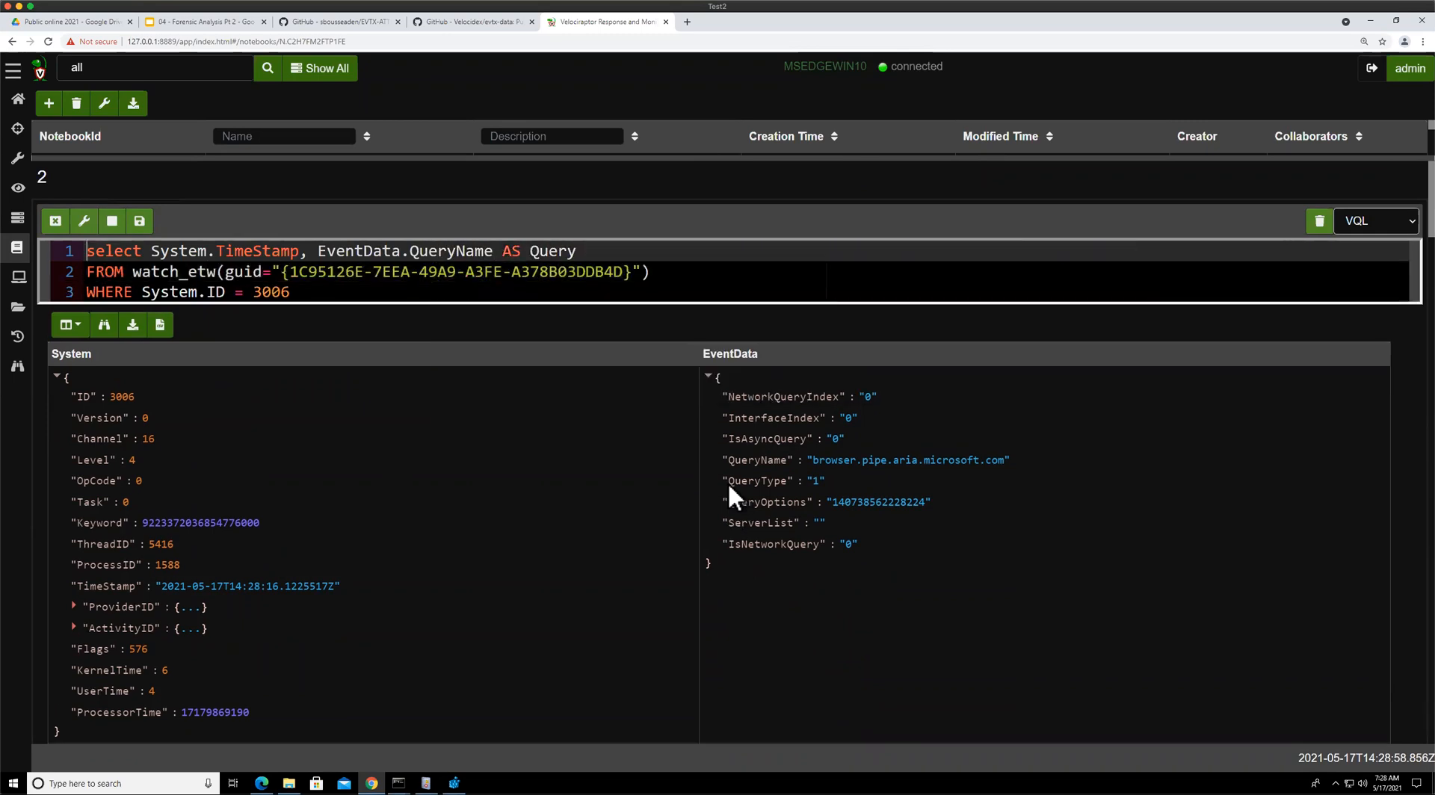
# Alias System.TimeStamp AS Time and run the query
pyautogui.press('Right')
pyautogui.press('Right')
pyautogui.press('Right')
pyautogui.press('Right')
pyautogui.press('Right')
pyautogui.click(300, 252)
pyautogui.write('AS ')
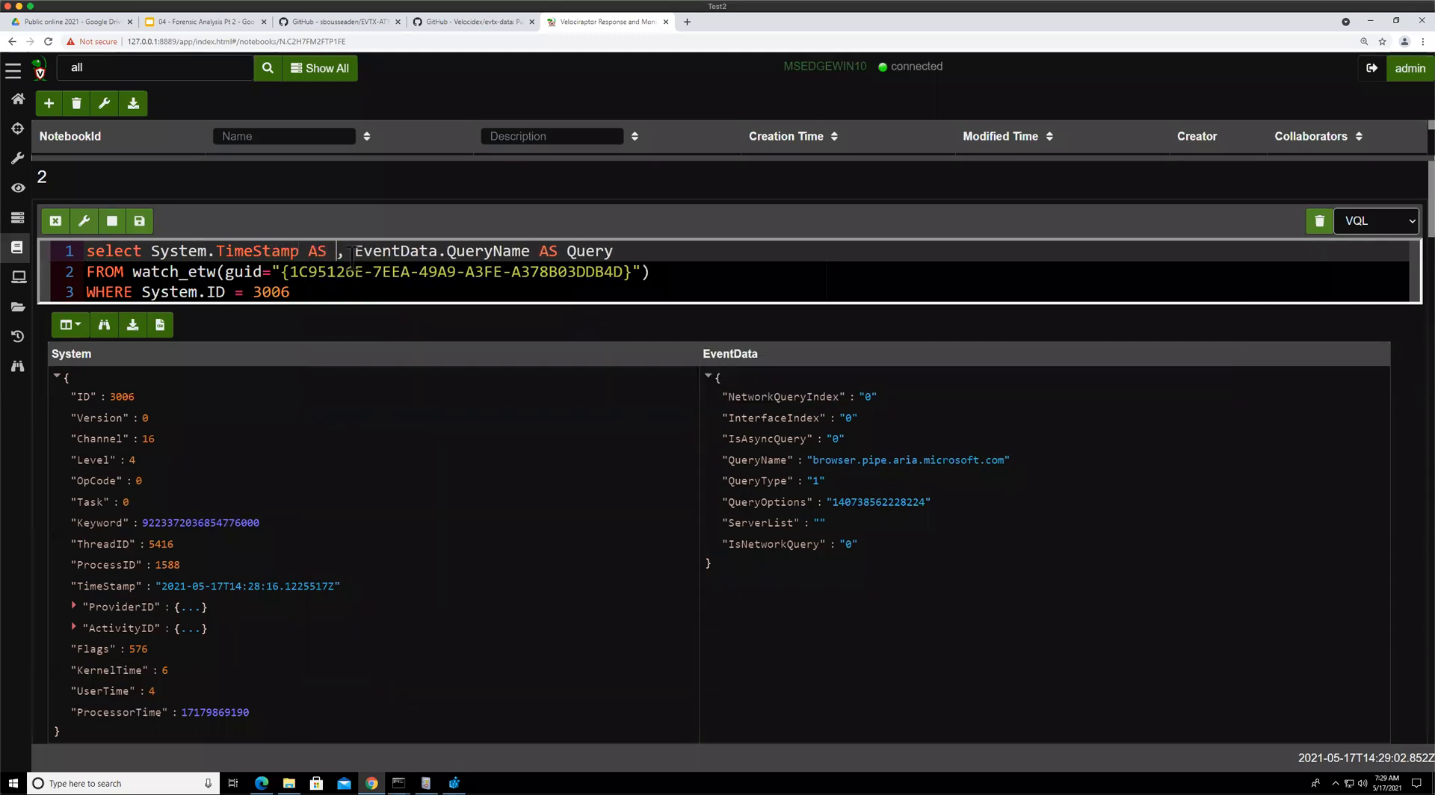
pyautogui.write('Tiem')
pyautogui.press('BackSpace')
pyautogui.press('BackSpace')
pyautogui.write('me')
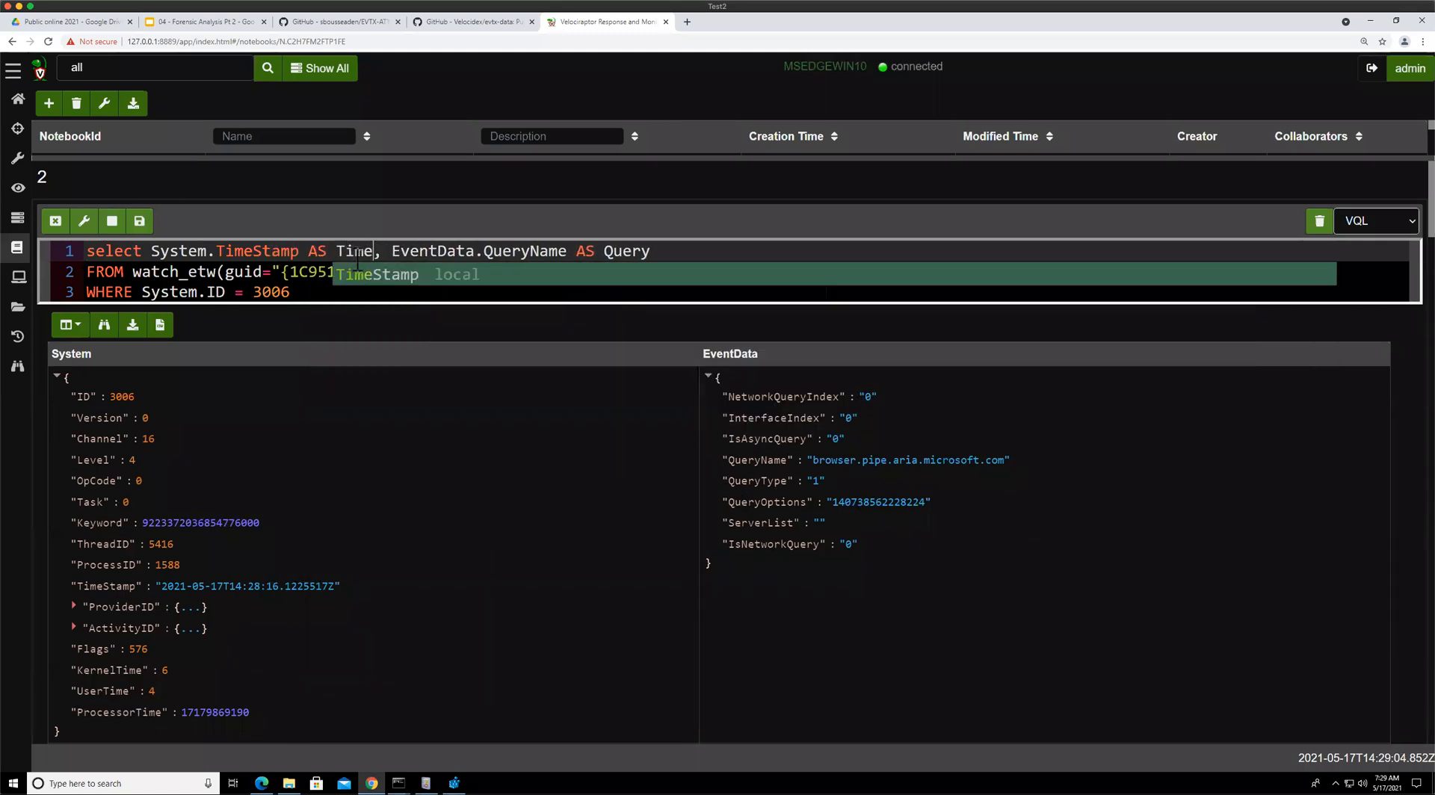
pyautogui.press('Escape')
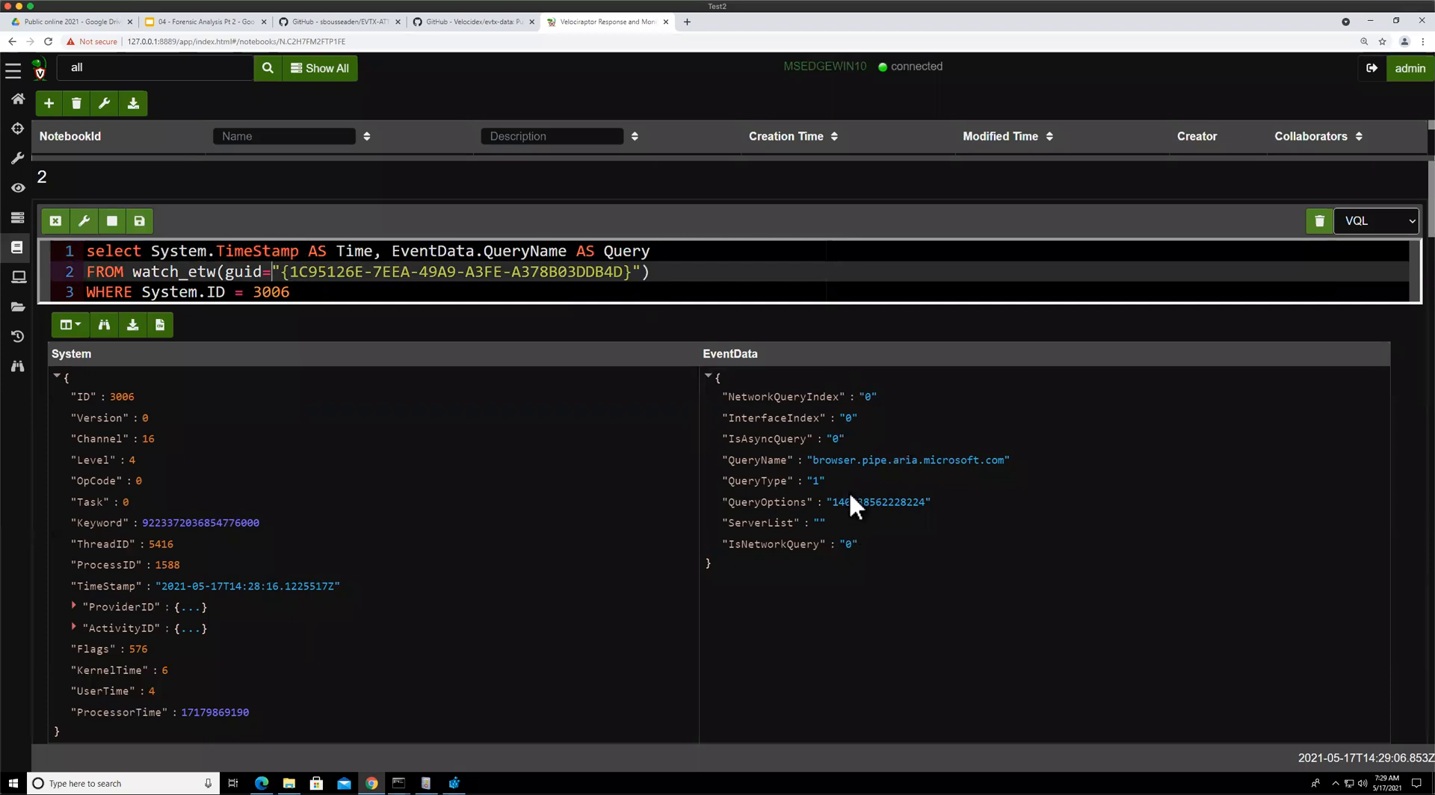
pyautogui.click(139, 222)
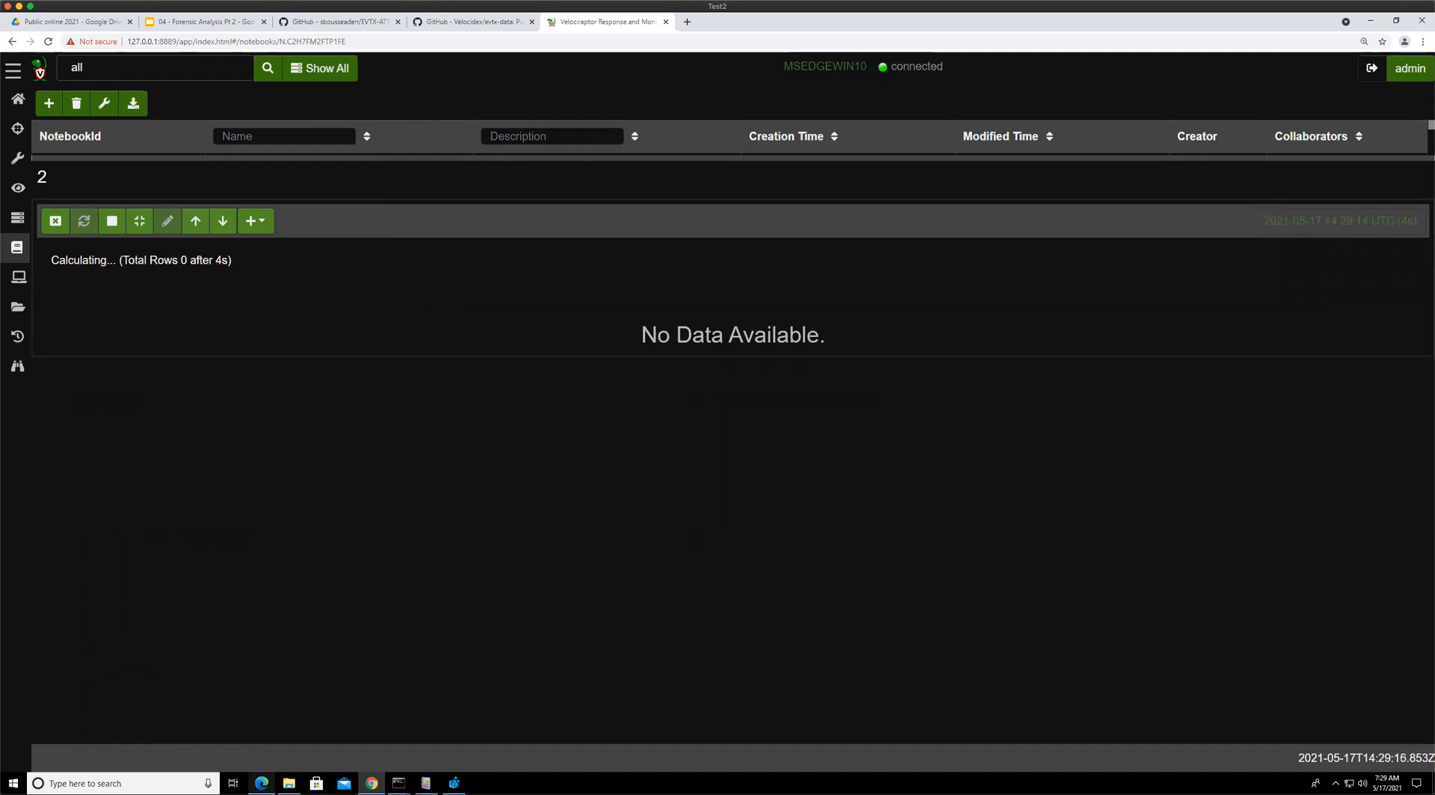
# Visit the Amazon Prime page in Edge to generate DNS lookups and stop the query
pyautogui.click(261, 784)
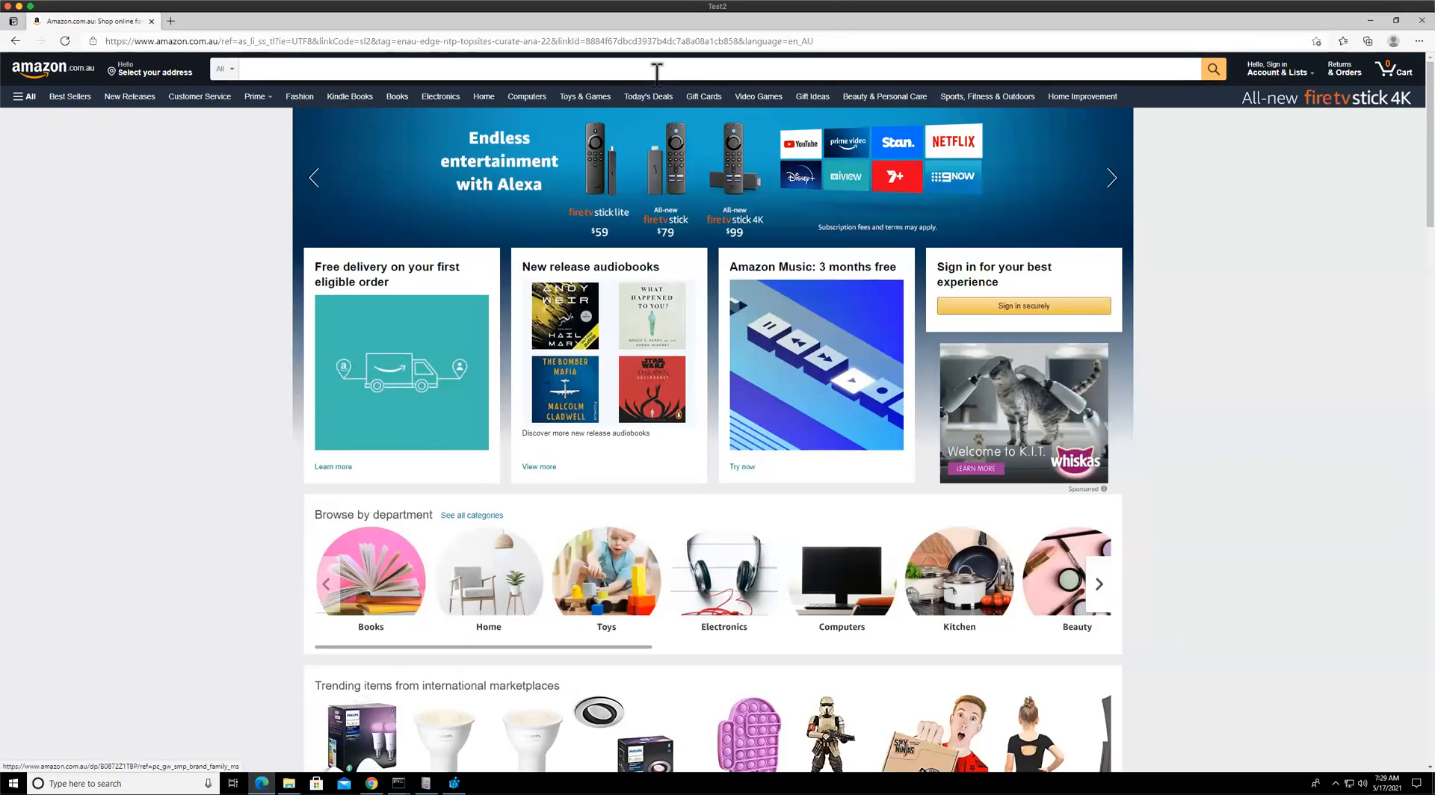
pyautogui.moveTo(256, 98)
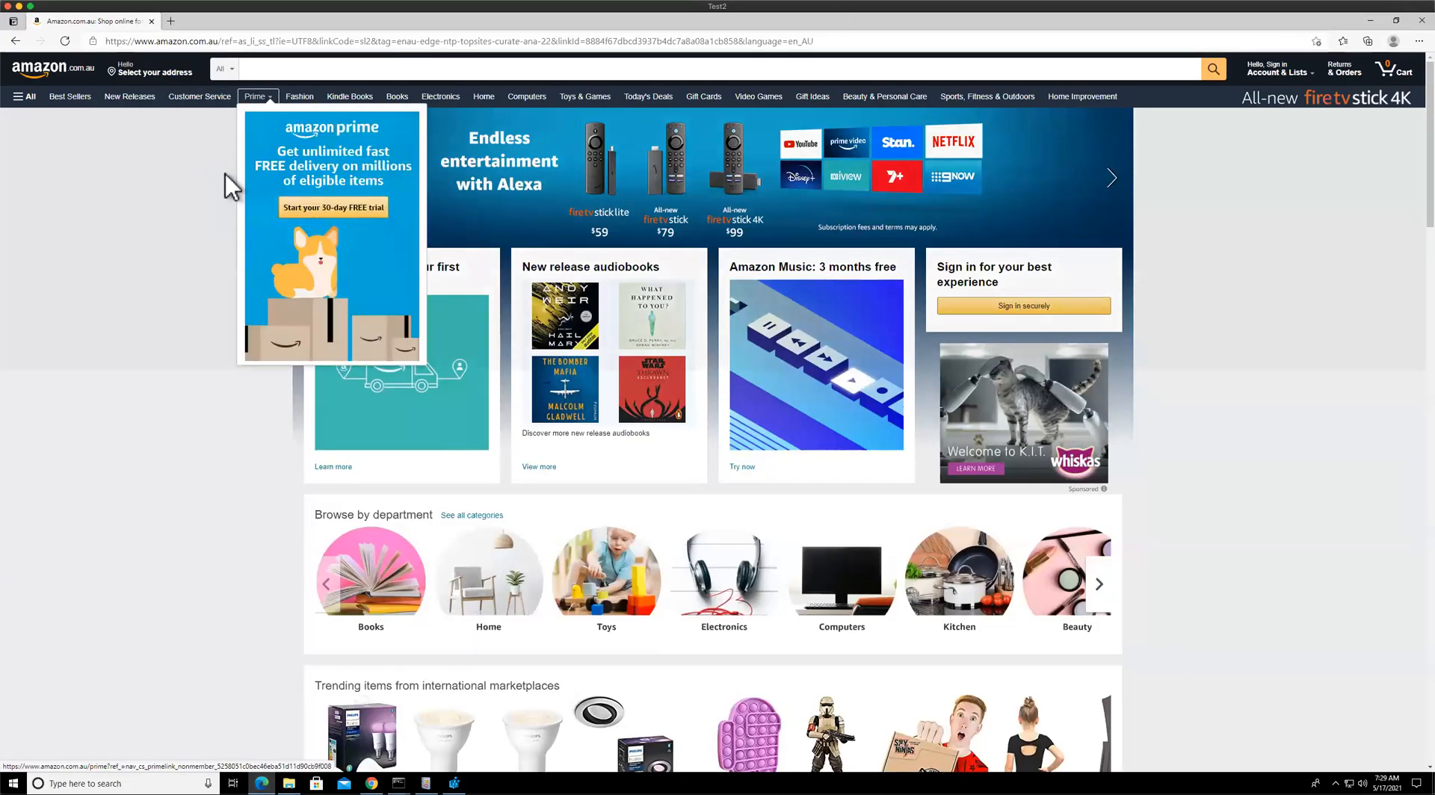
pyautogui.click(211, 99)
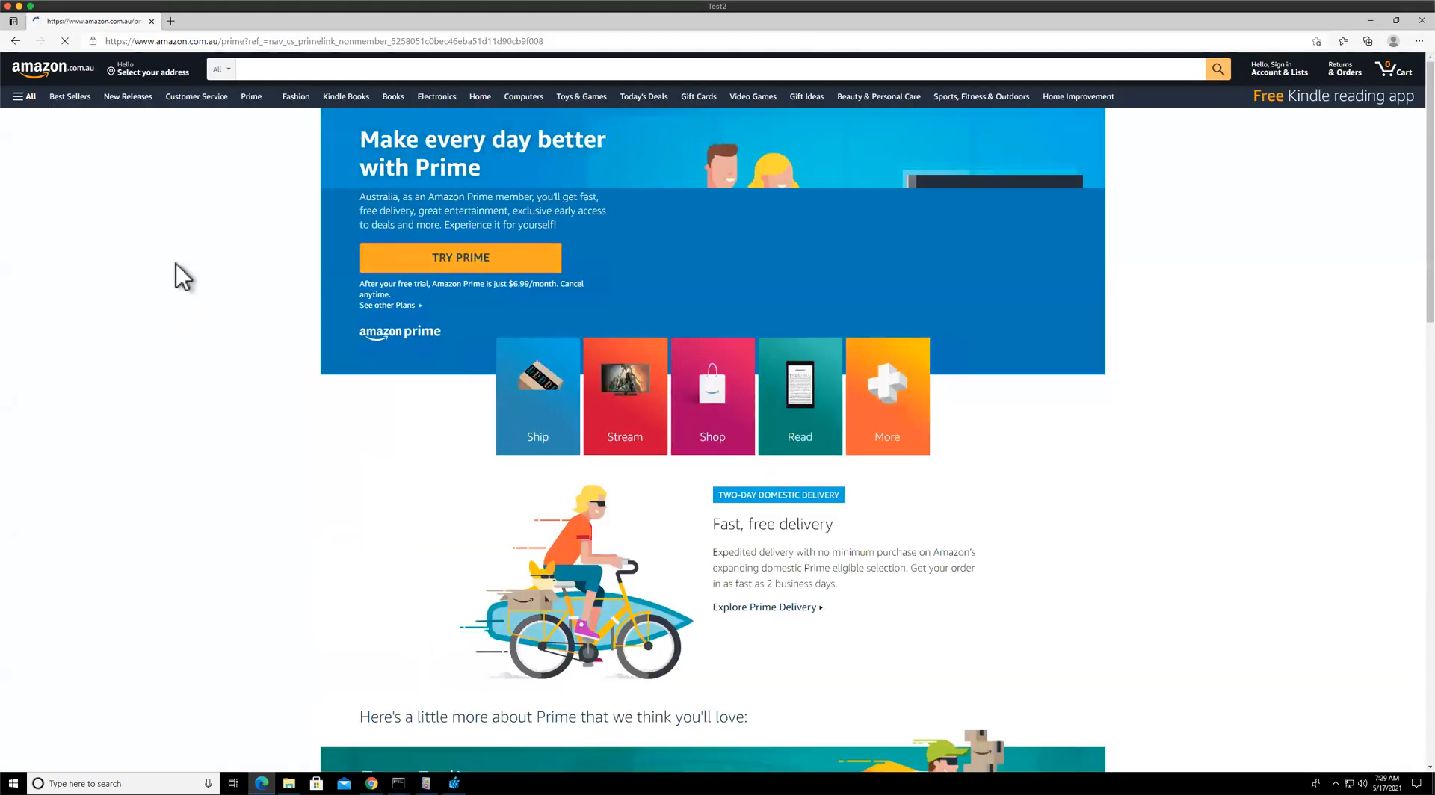
pyautogui.hotkey('alt', 'Tab')
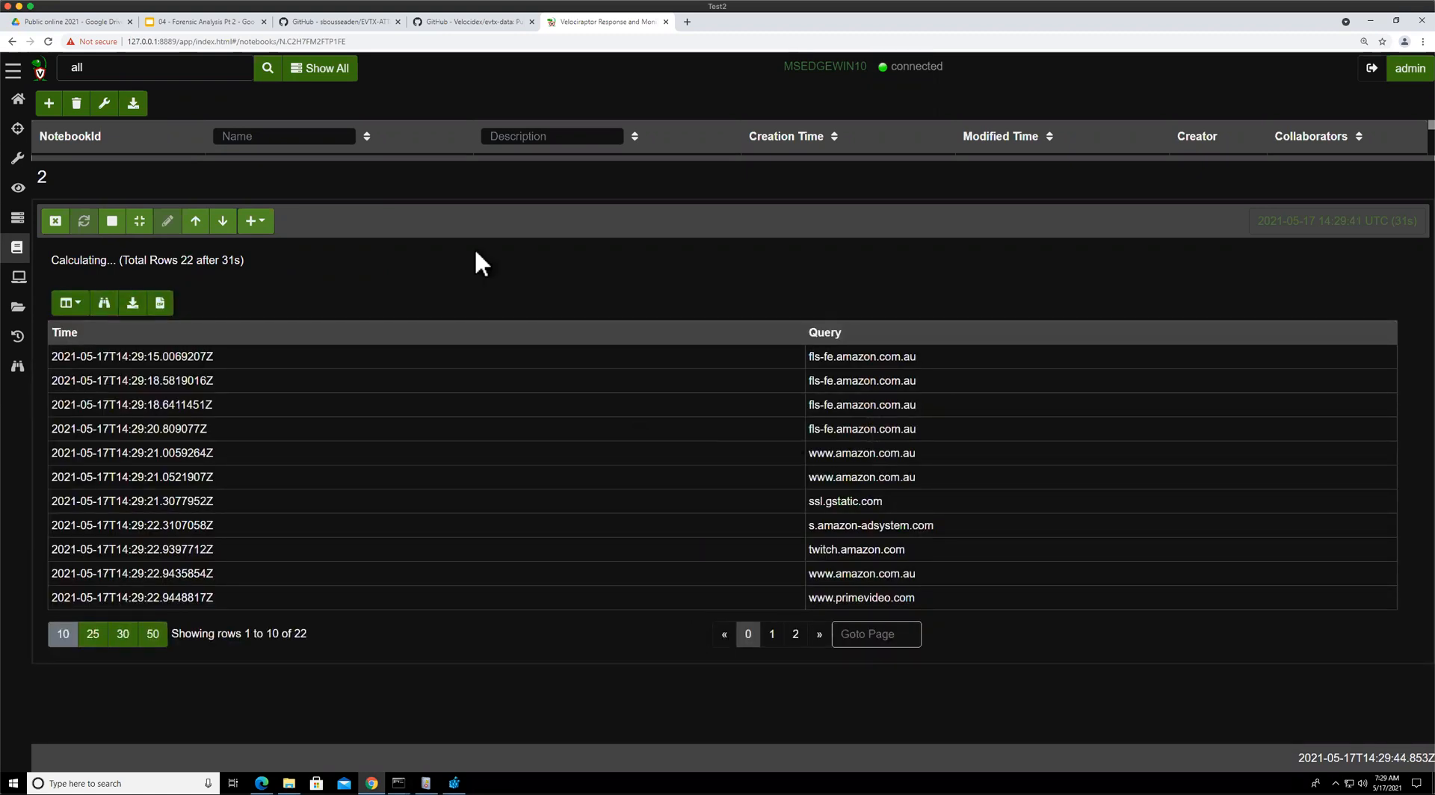
pyautogui.click(112, 221)
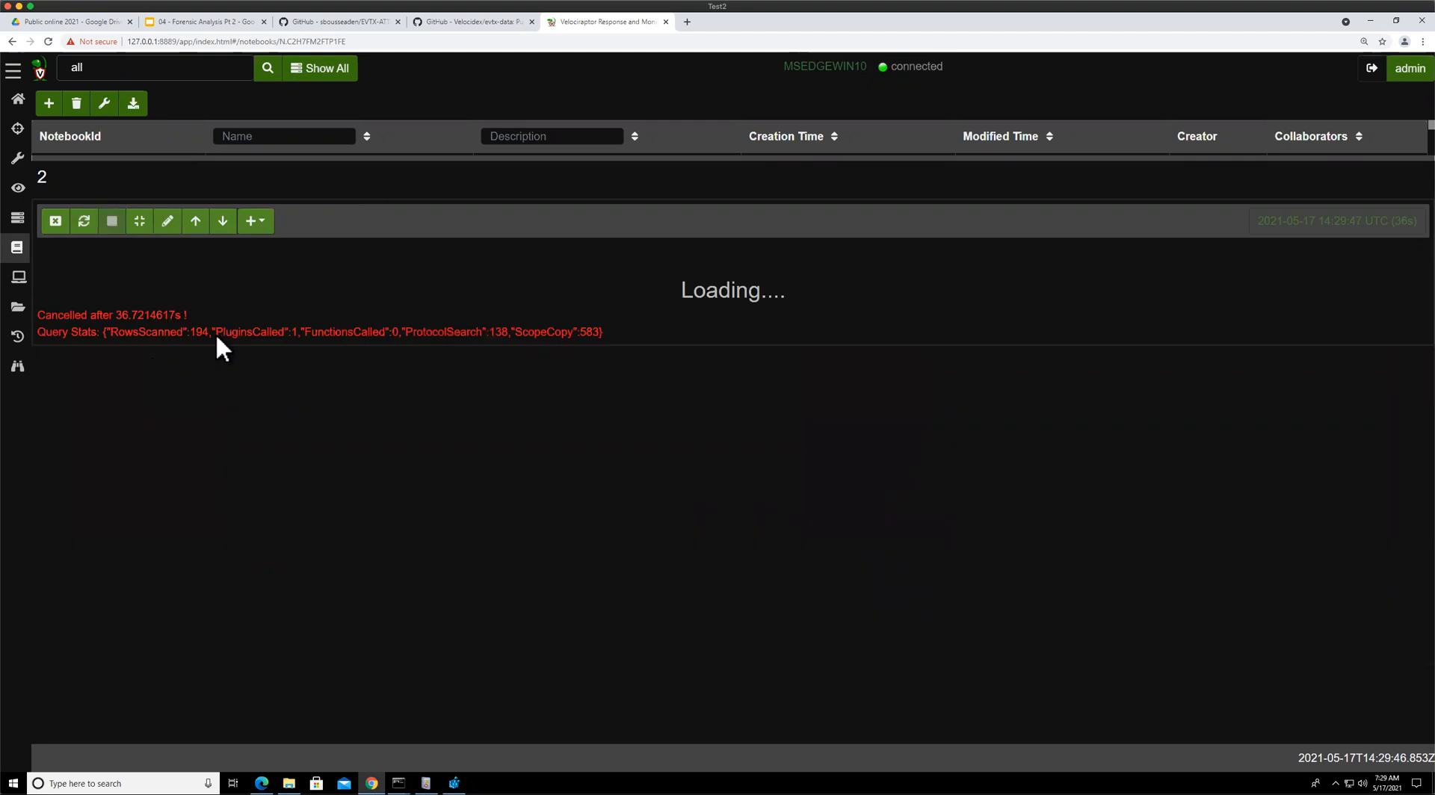
# Copy the full three-line VQL query from the notebook cell
pyautogui.moveTo(357, 157); pyautogui.dragTo(361, 99)
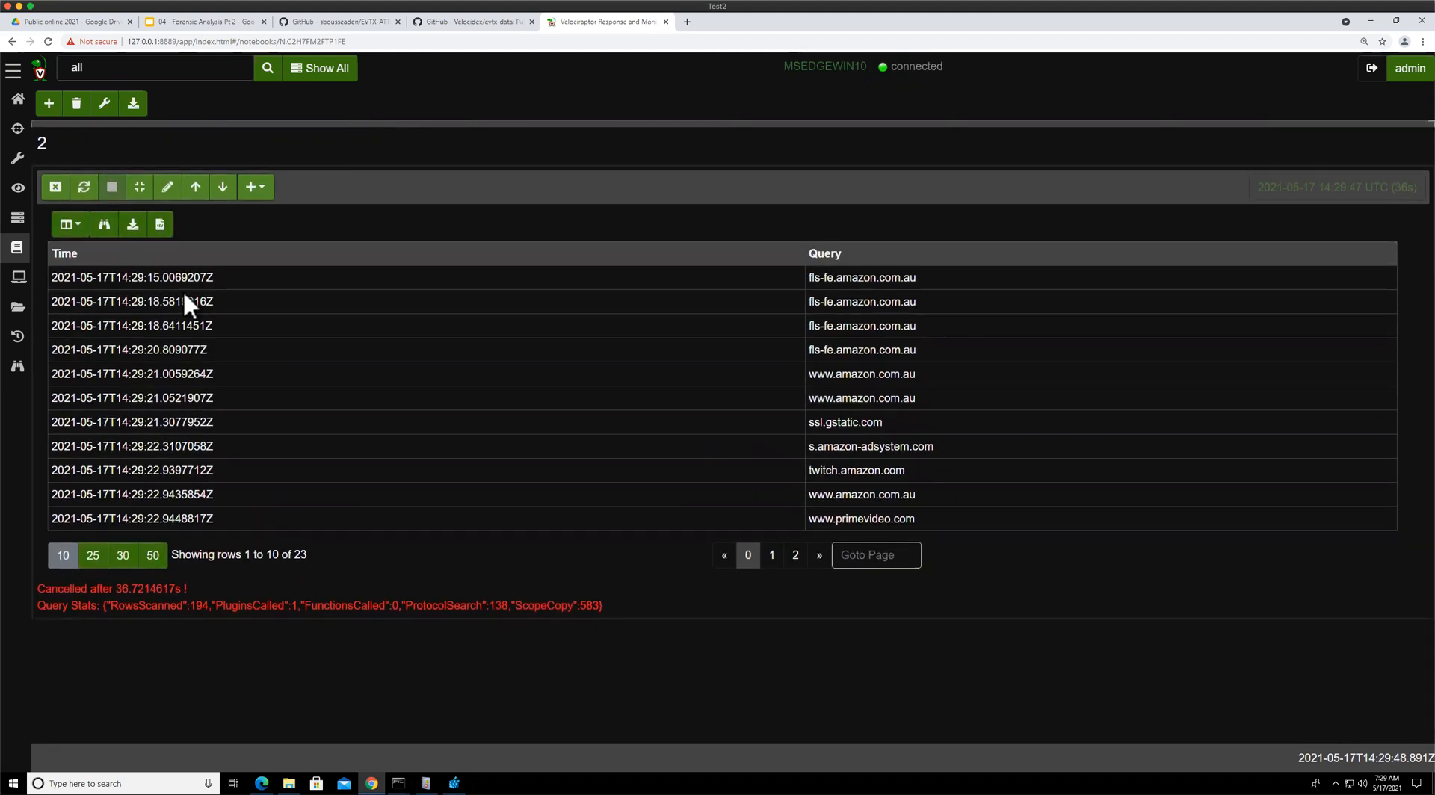
pyautogui.click(168, 187)
pyautogui.moveTo(336, 262); pyautogui.dragTo(61, 220)
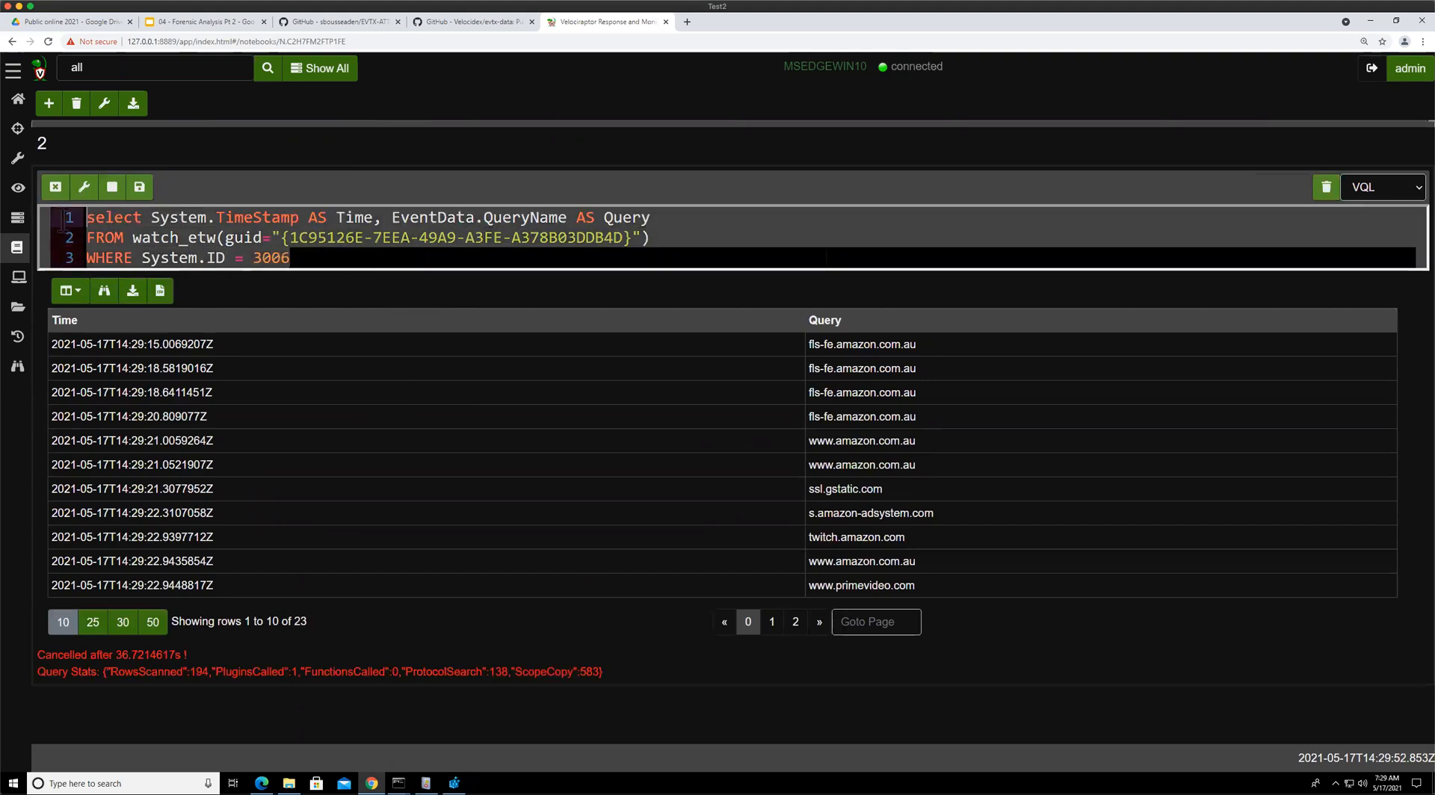
pyautogui.rightClick(199, 253)
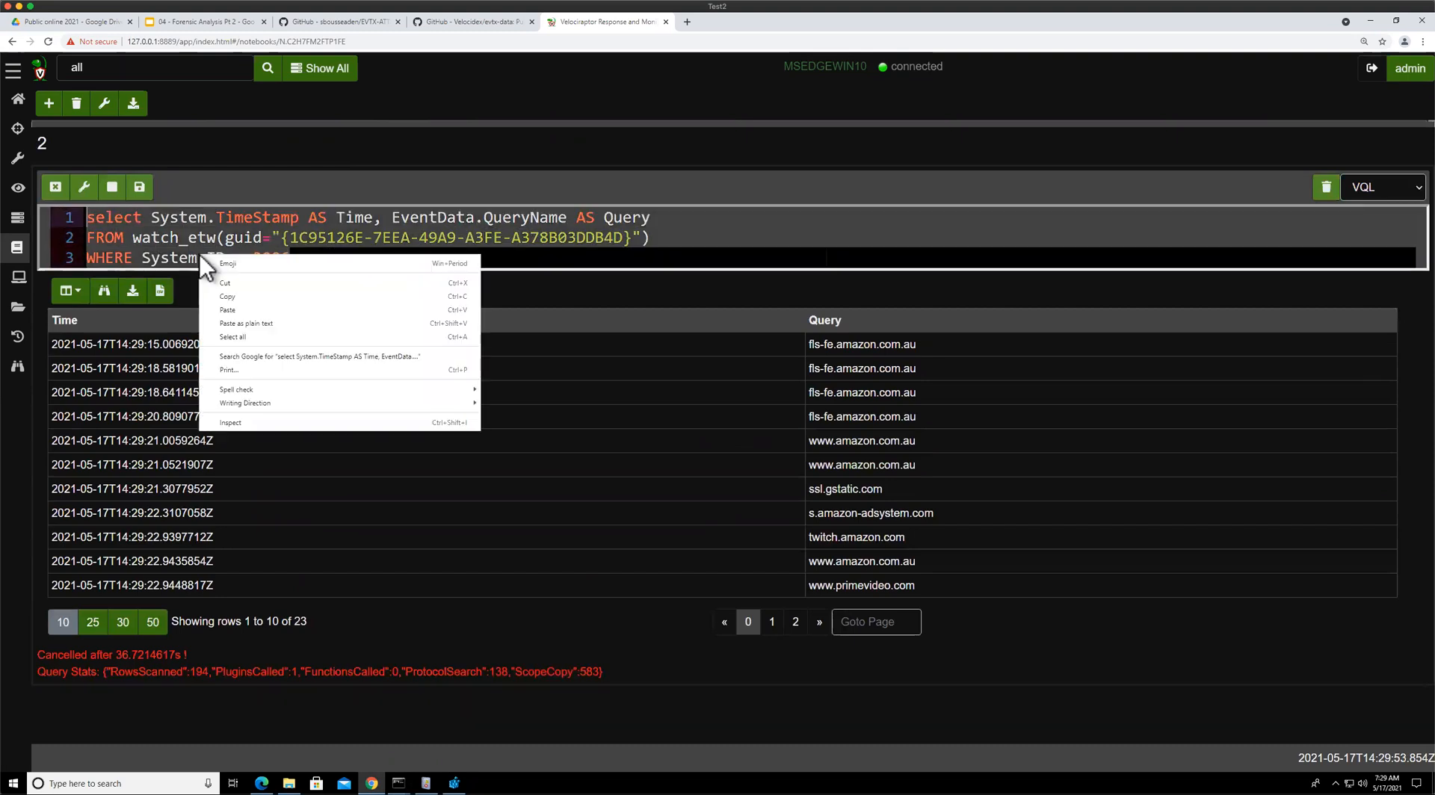
pyautogui.click(241, 293)
# Open the artifacts view and start creating a new artifact
pyautogui.click(18, 159)
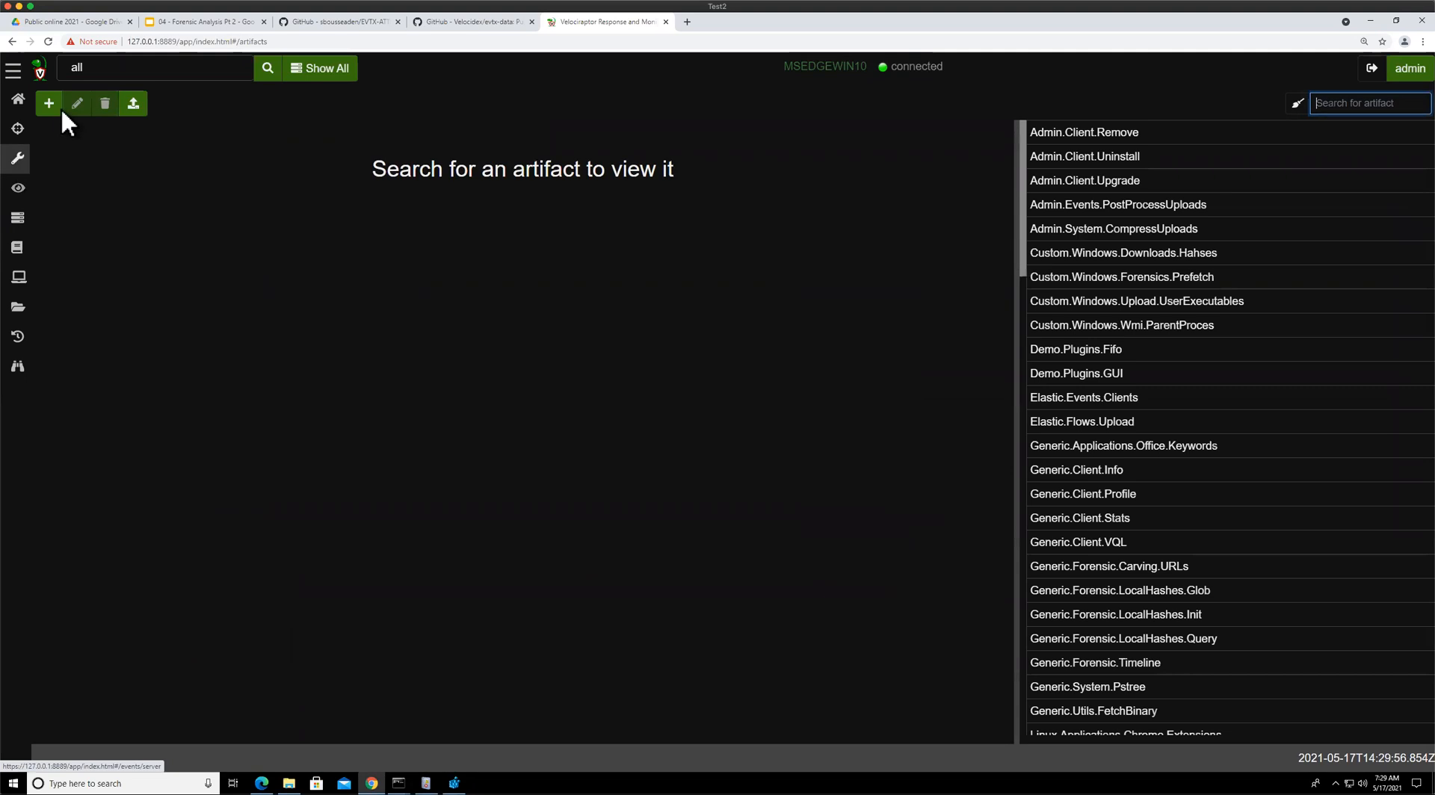
pyautogui.click(43, 106)
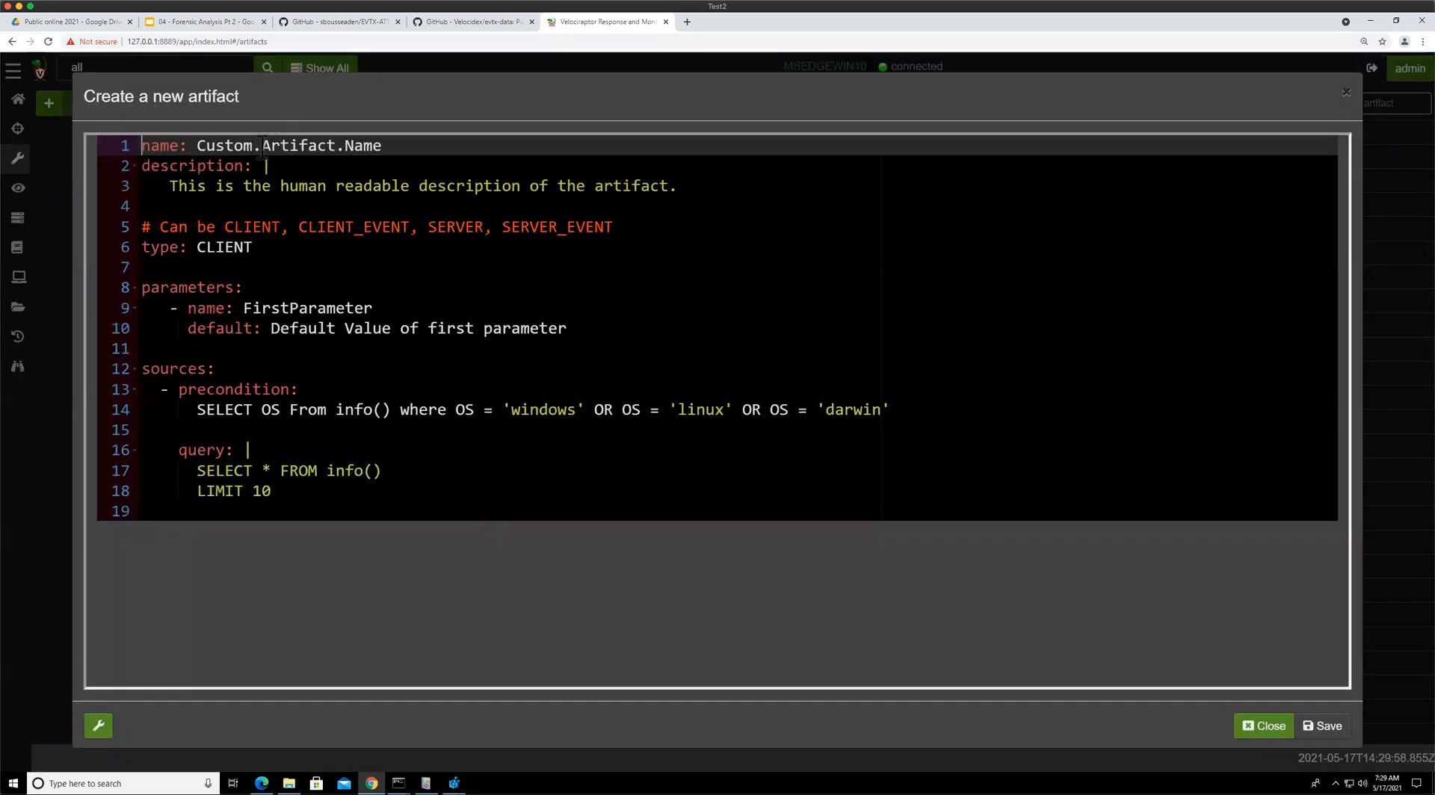
# Rename the new artifact to Custom.Windows.ETW.DNSMonitoring
pyautogui.moveTo(261, 145); pyautogui.dragTo(414, 152)
pyautogui.write('Wi')
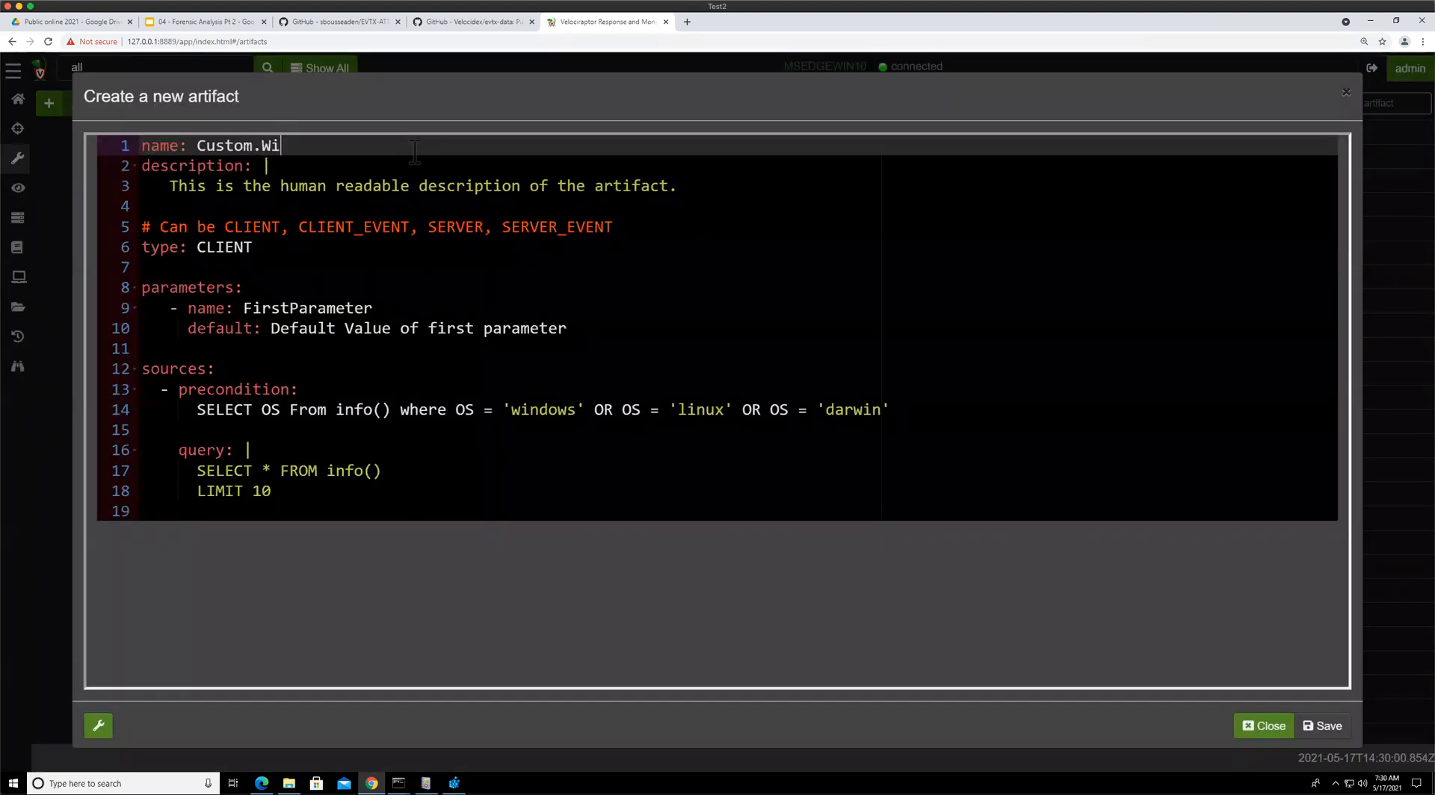
pyautogui.write('ndows.ETW.DNSMonitoring')
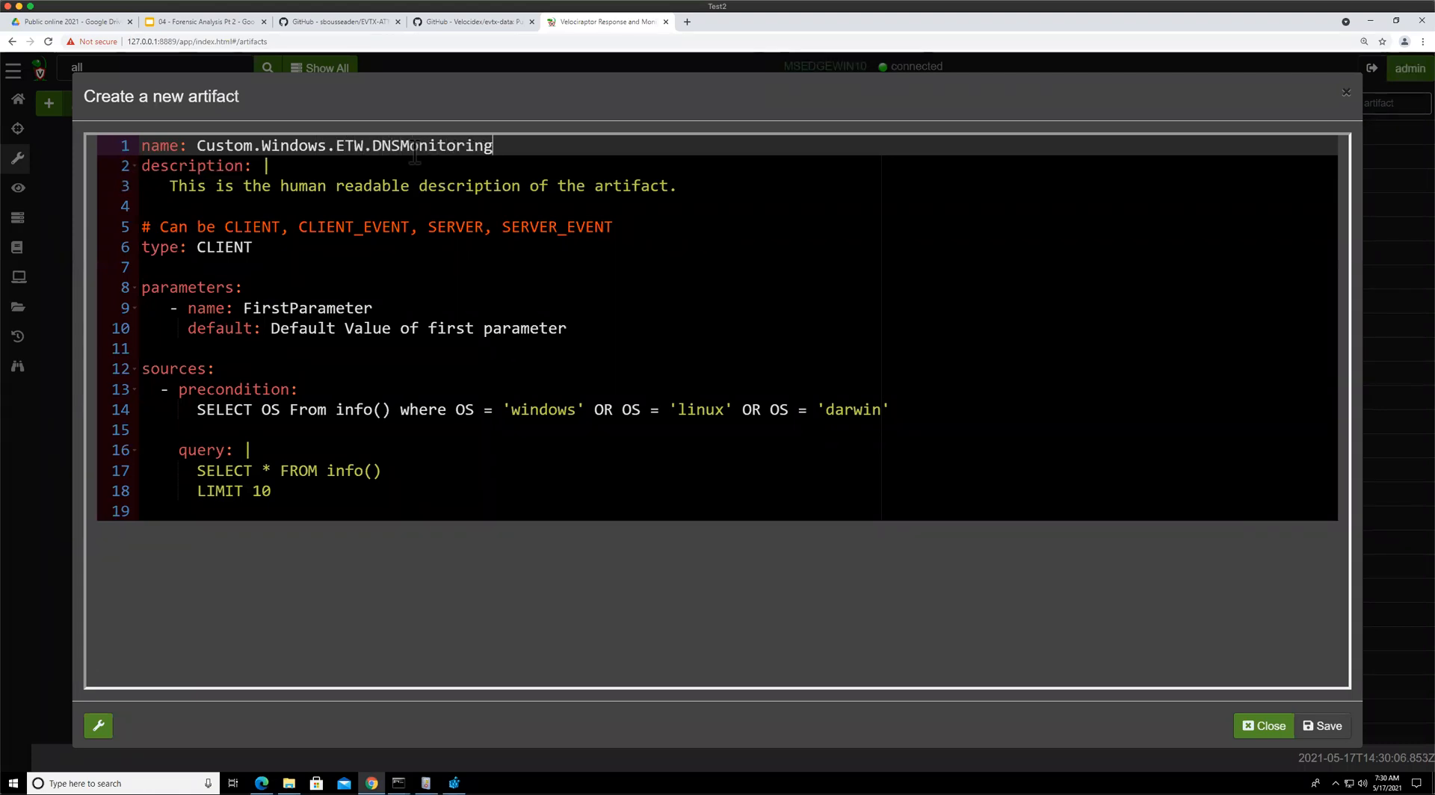
# Replace the sample source query with the pasted watch_etw VQL query and indent its lines under the query key
pyautogui.moveTo(197, 471); pyautogui.dragTo(369, 487)
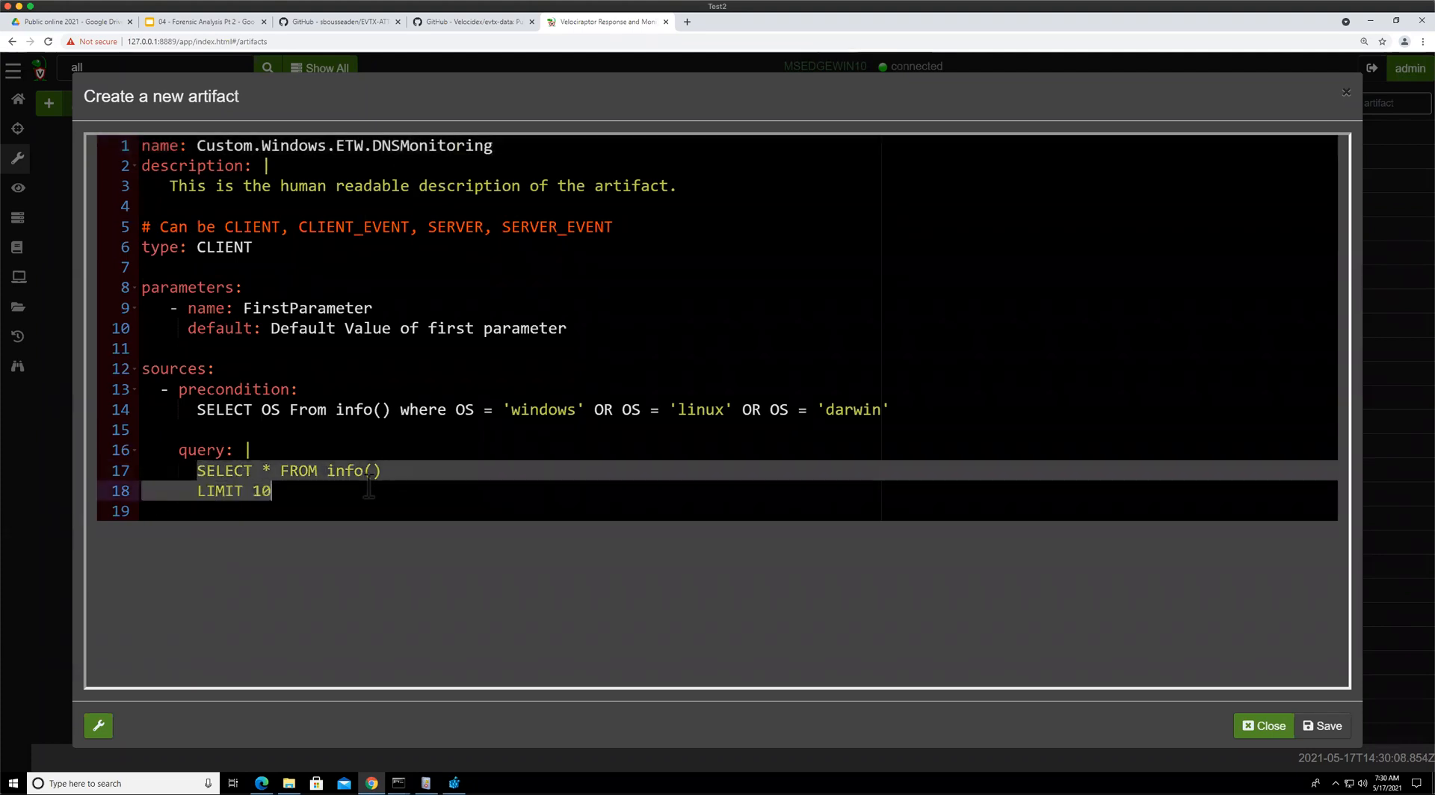
pyautogui.hotkey('ctrl', 'v')
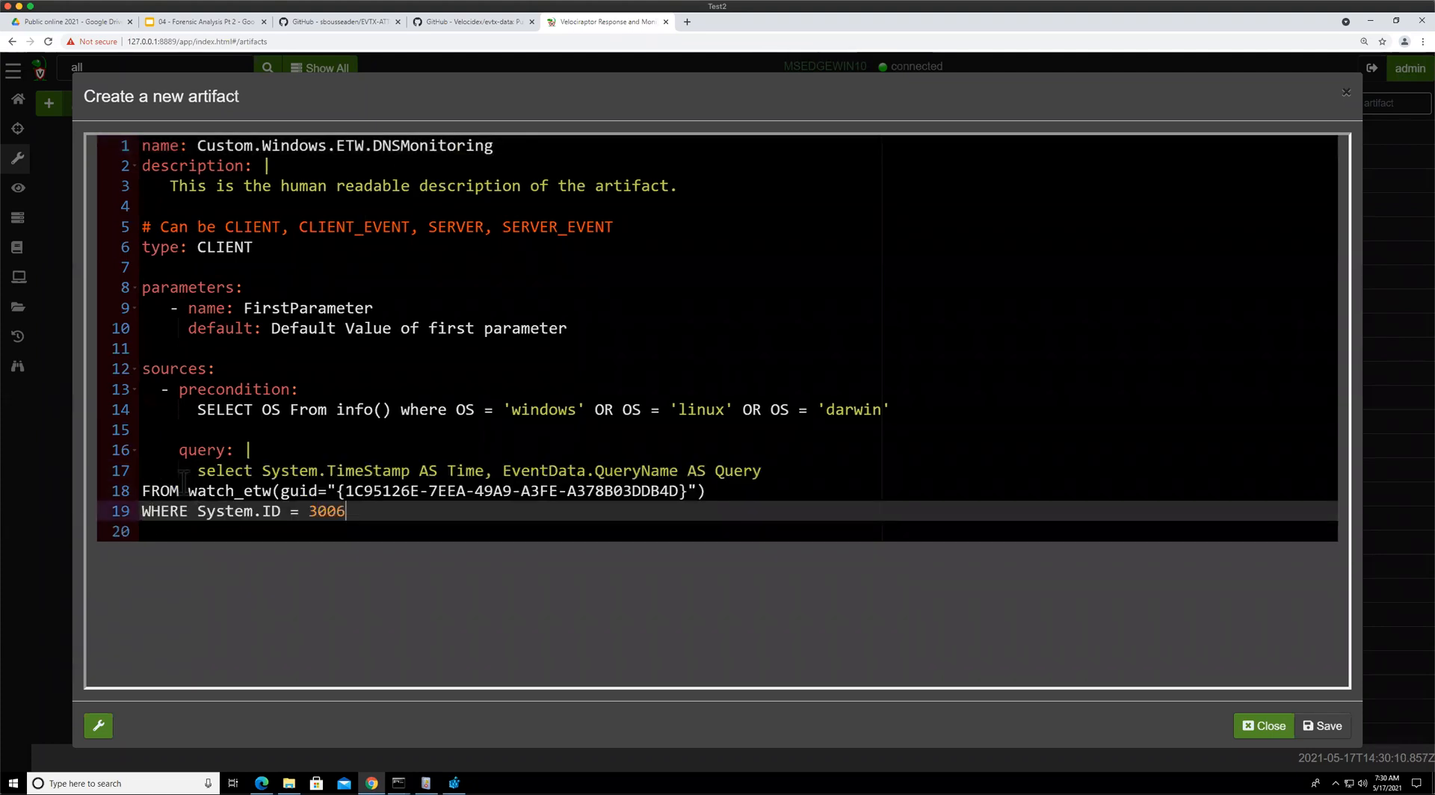
pyautogui.click(144, 486)
pyautogui.press('Tab')
pyautogui.press('Tab')
pyautogui.press('Down')
pyautogui.press('Home')
pyautogui.press('Tab')
pyautogui.press('Tab')
pyautogui.press('Tab')
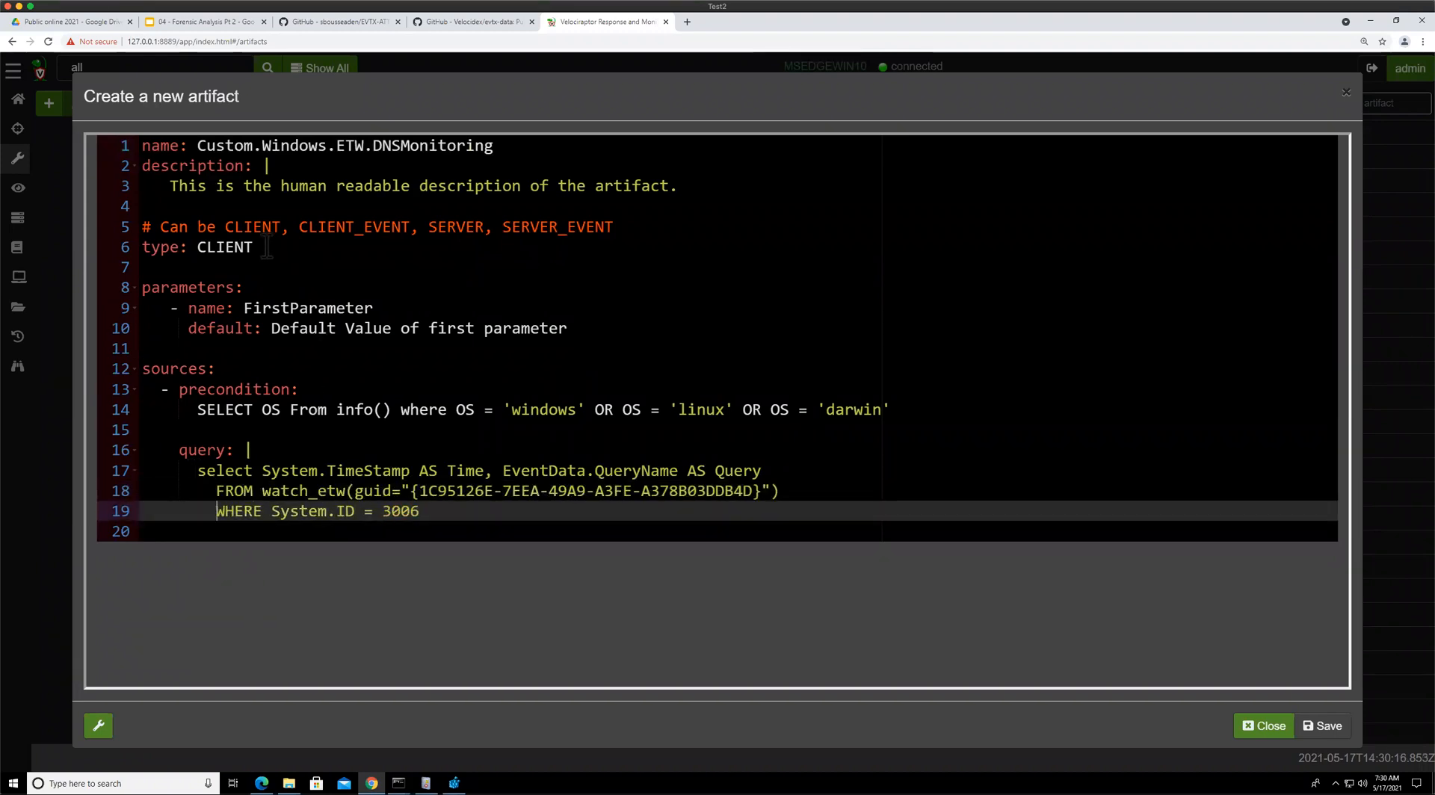
# Set the artifact type to CLIENT_EVENT
pyautogui.click(328, 247)
pyautogui.write('_E')
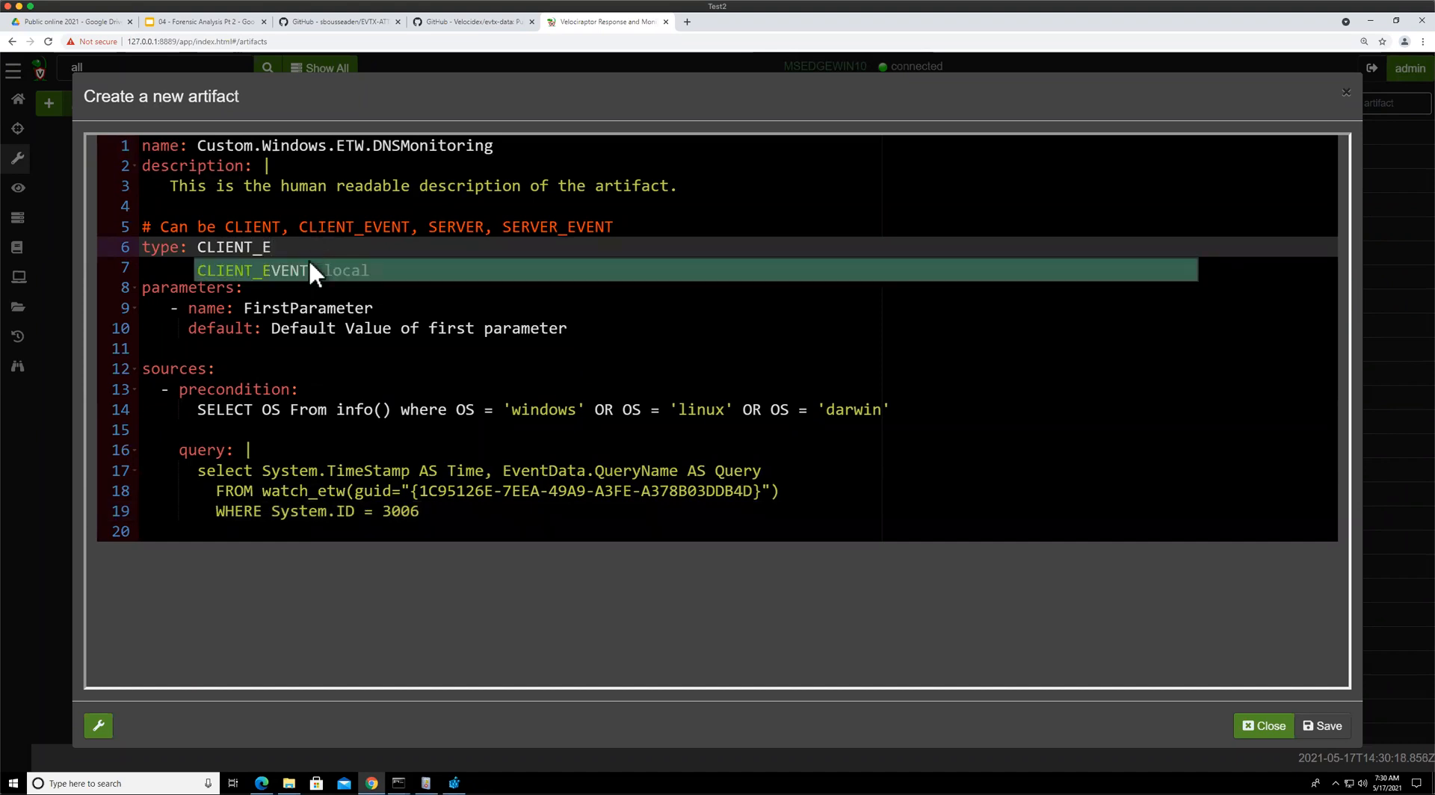
pyautogui.click(310, 261)
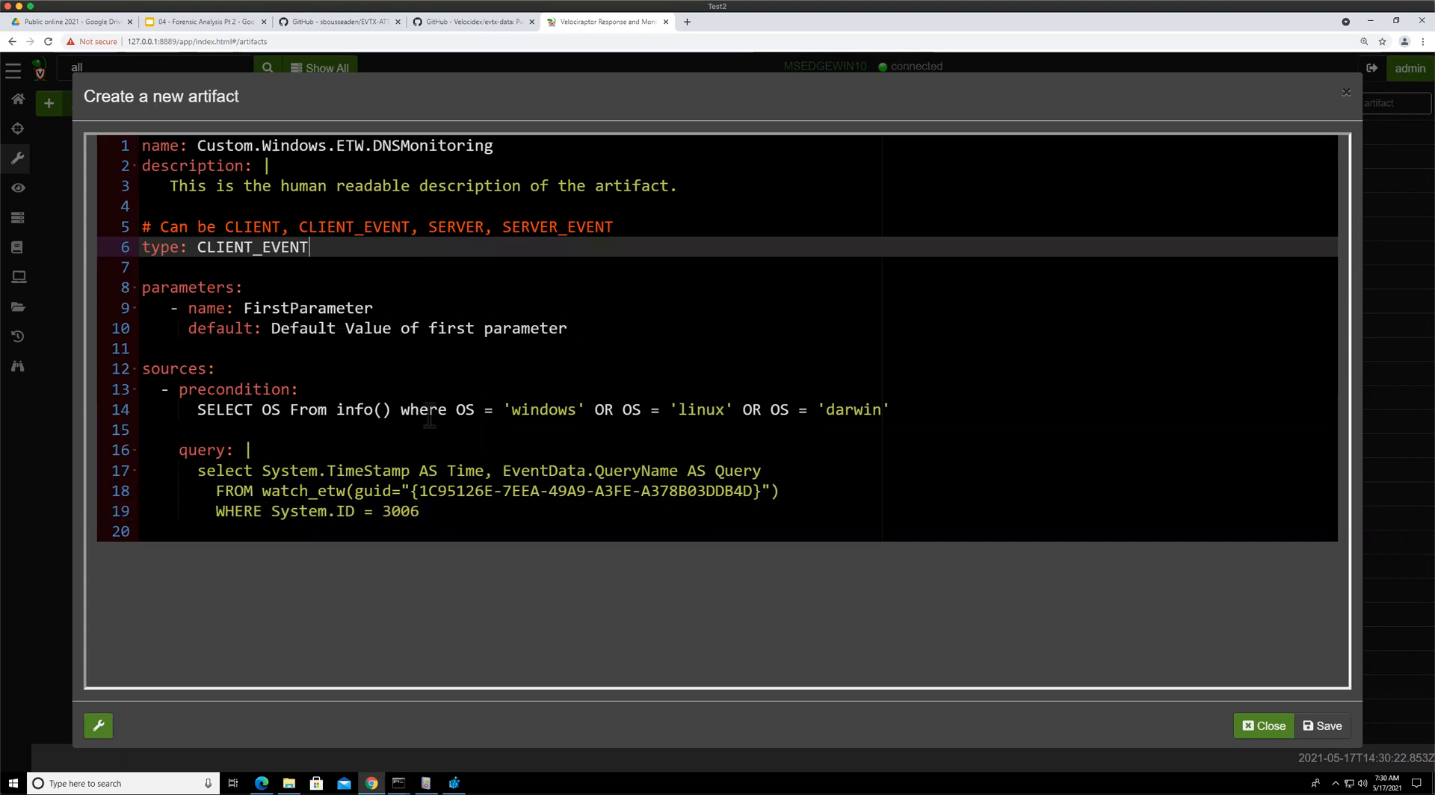
# Limit the precondition to the 'windows' operating system only
pyautogui.moveTo(596, 409); pyautogui.dragTo(906, 409)
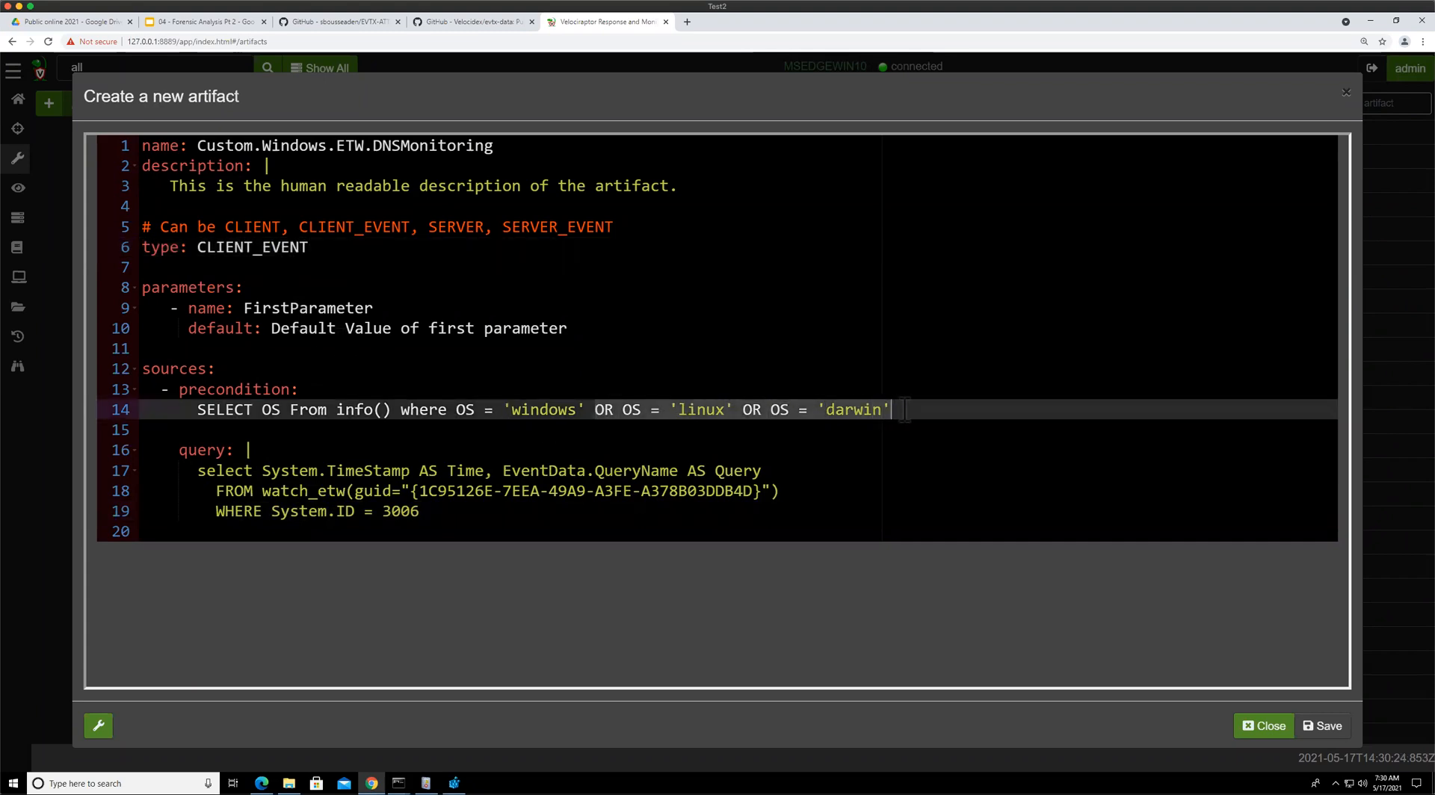
pyautogui.press('BackSpace')
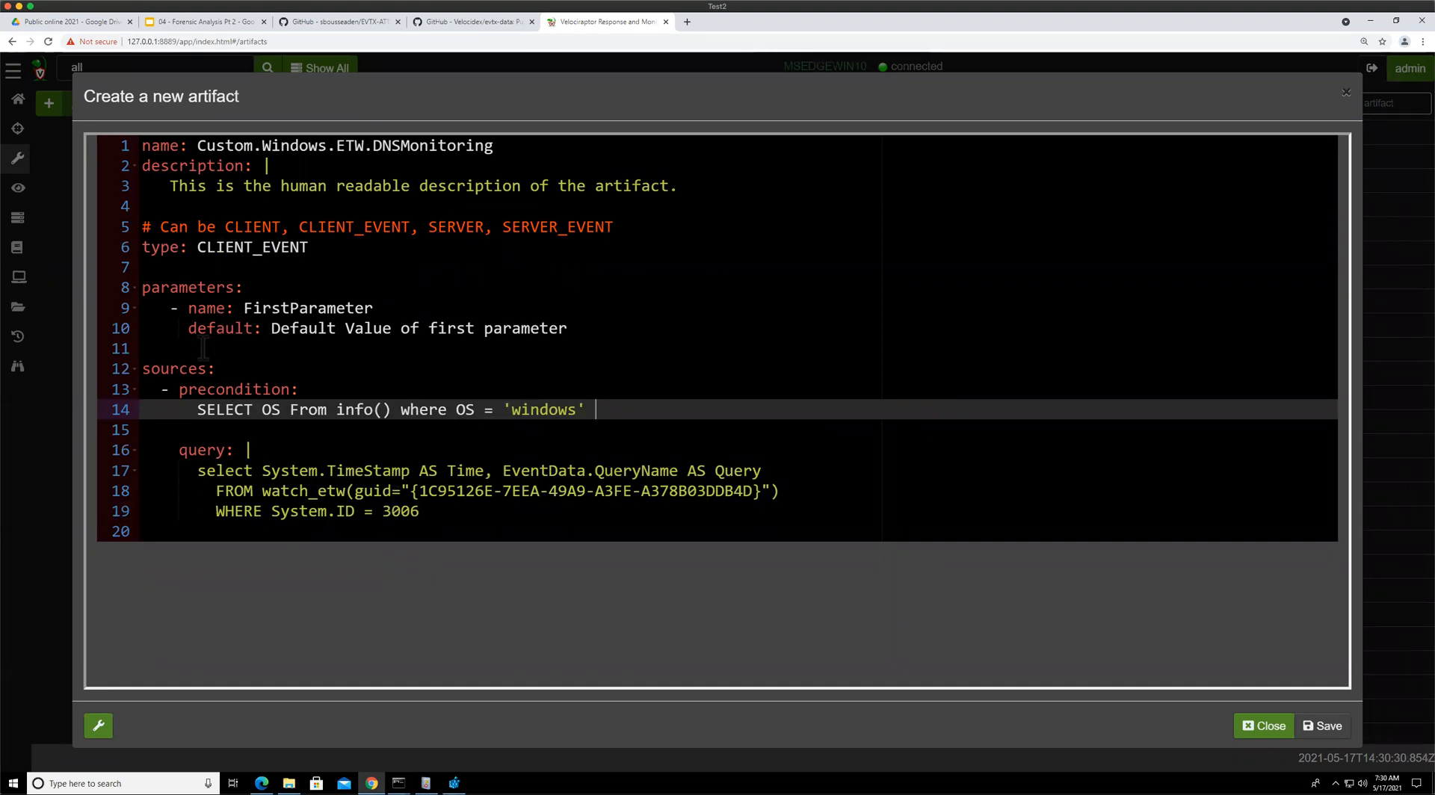
# Delete the parameters block and the description from the artifact definition
pyautogui.moveTo(202, 348); pyautogui.dragTo(124, 292)
pyautogui.press('BackSpace')
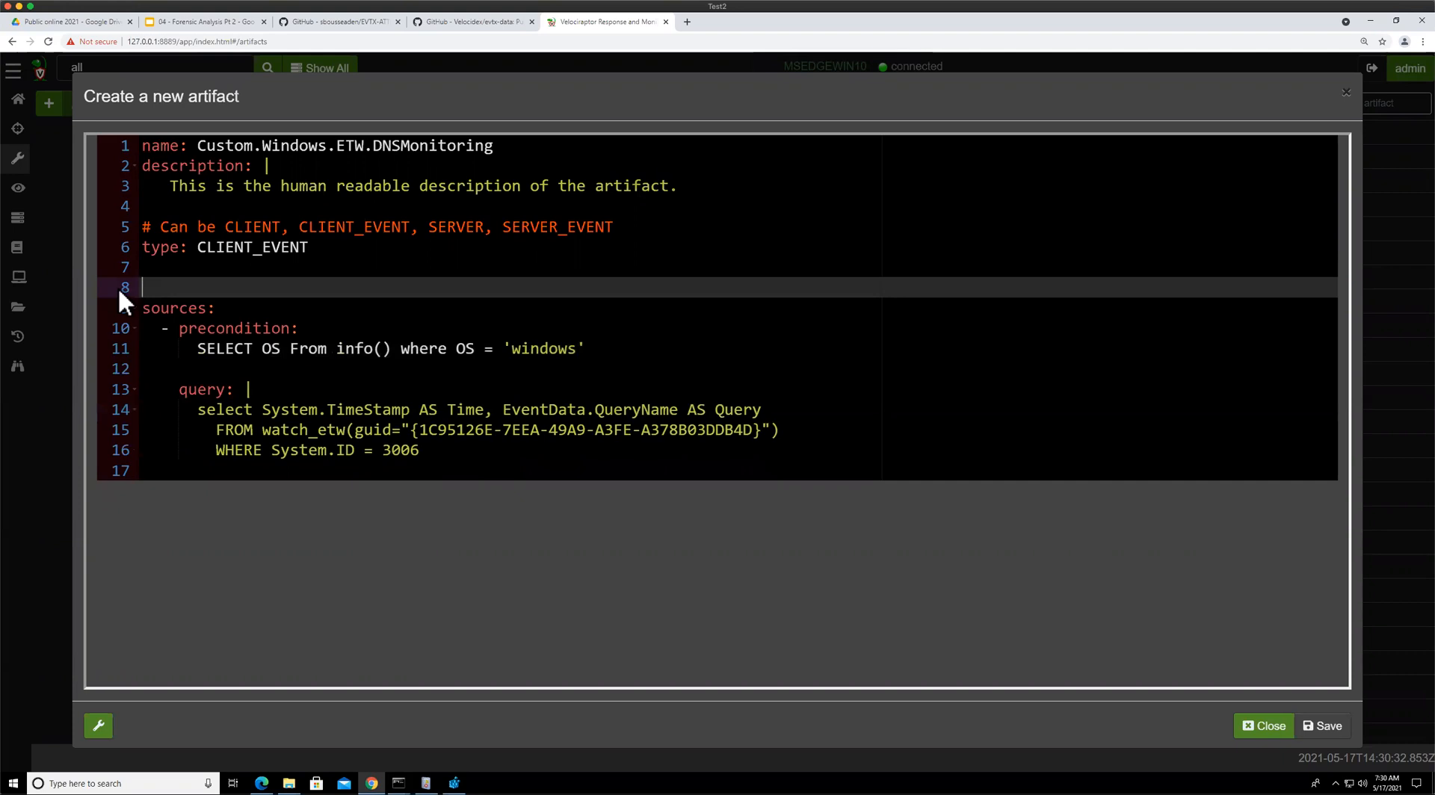
pyautogui.moveTo(143, 161); pyautogui.dragTo(169, 198)
pyautogui.press('BackSpace')
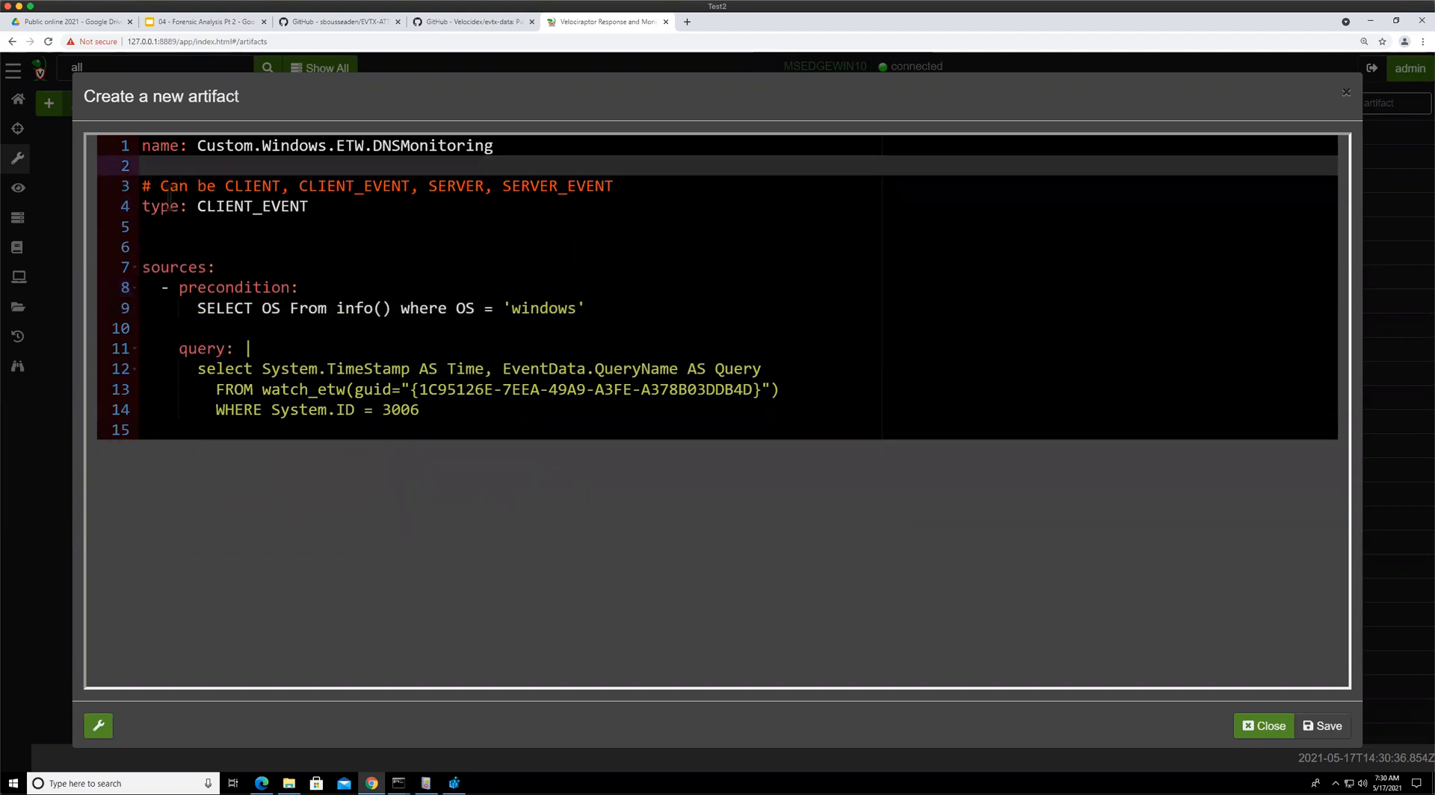
# Delete the type comment line and the leftover blank lines
pyautogui.hotkey('shift', 'Down')
pyautogui.hotkey('shift', 'Down')
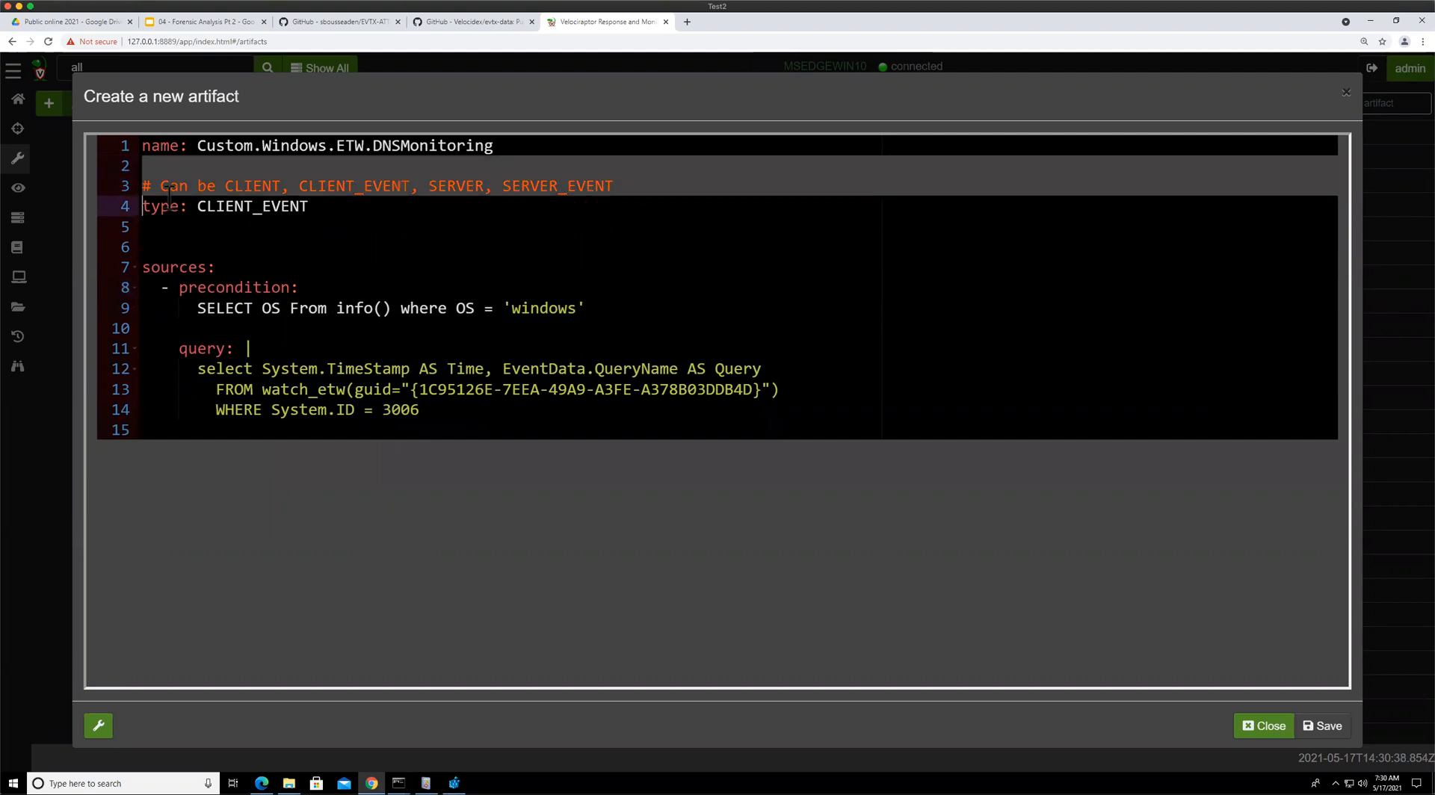
pyautogui.press('BackSpace')
pyautogui.click(161, 221)
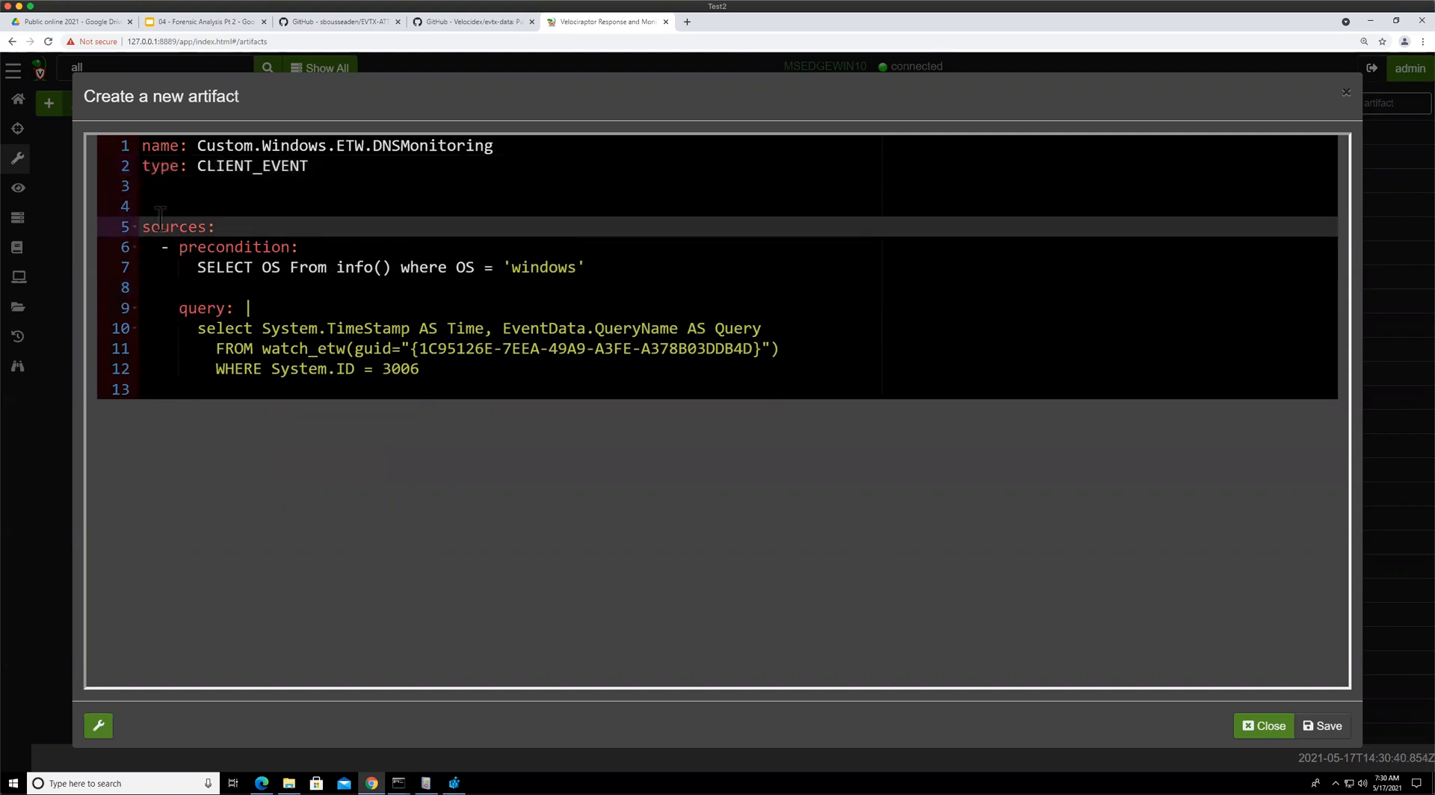
pyautogui.press('Up')
pyautogui.press('BackSpace')
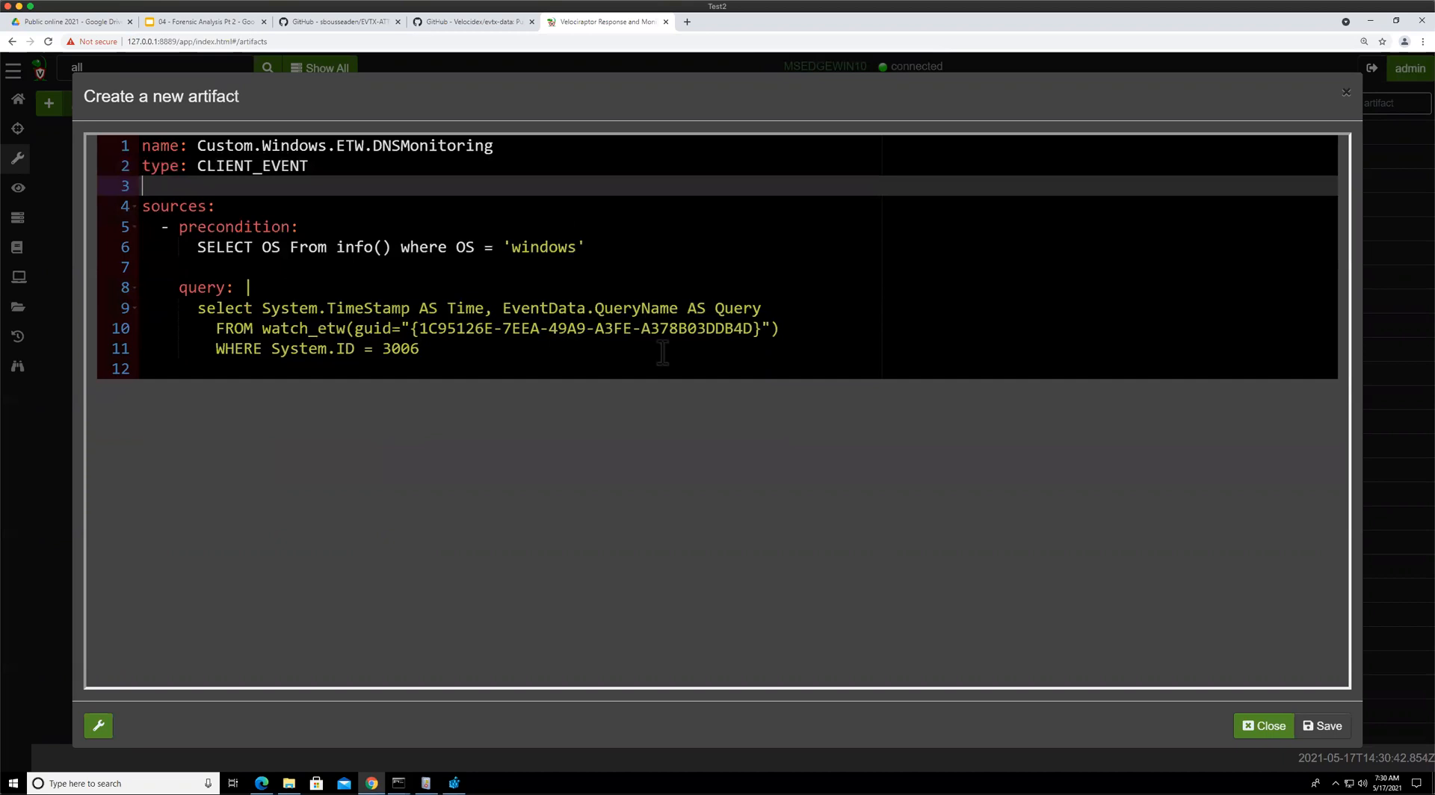
# Save the new artifact and view Custom.Windows.ETW.DNSMonitoring in the artifact list
pyautogui.click(1308, 731)
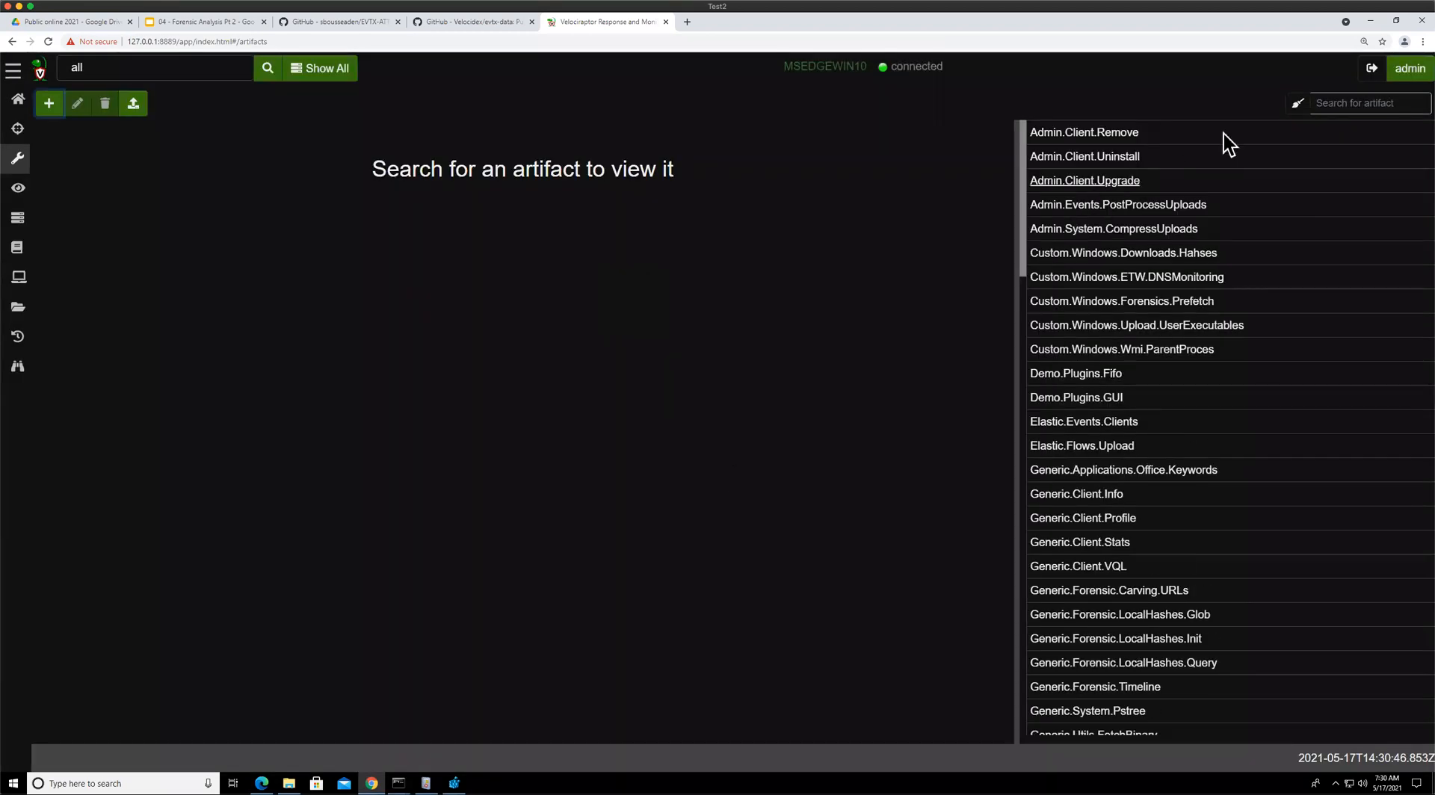
pyautogui.click(1167, 301)
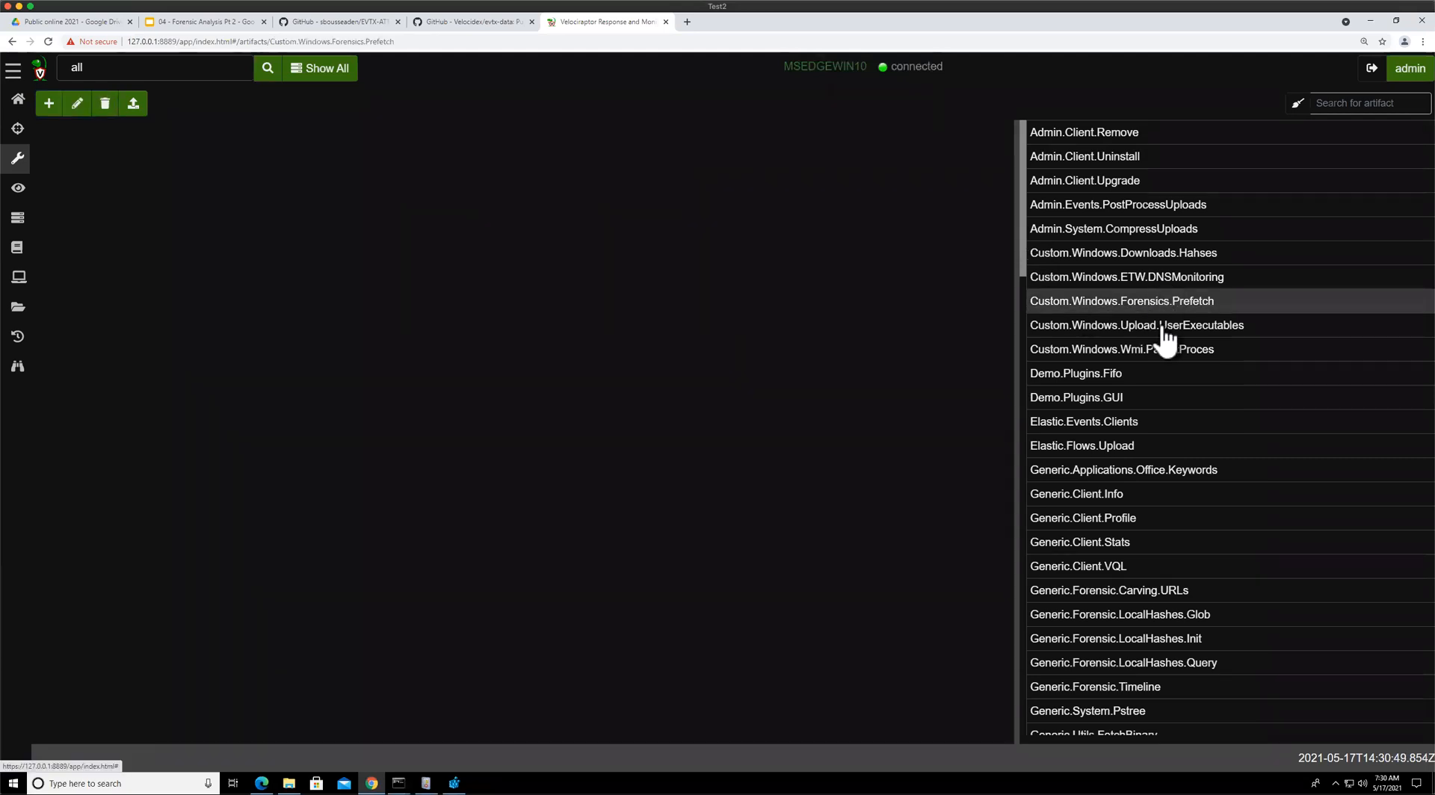
pyautogui.click(1151, 280)
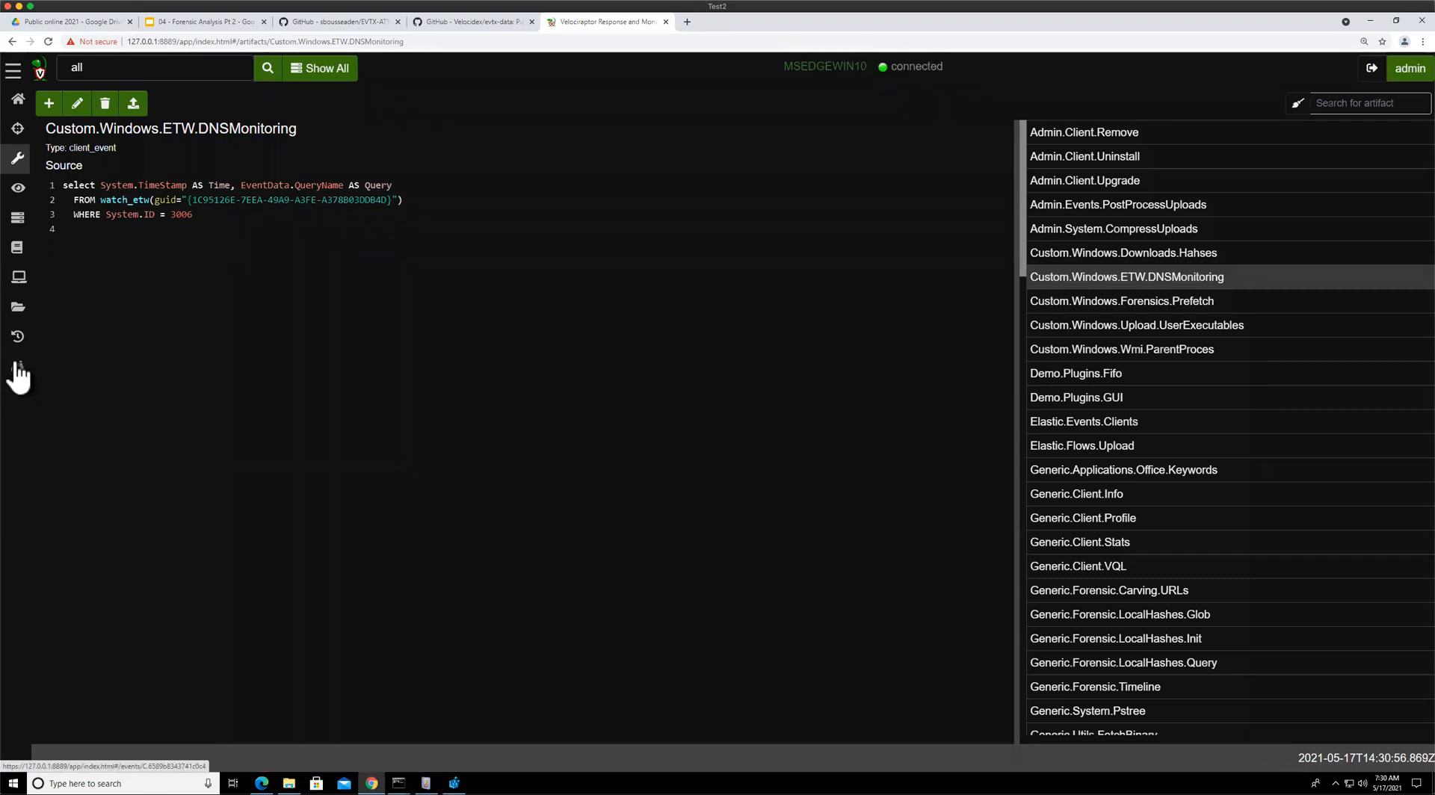
# Open client event monitoring and inspect the raw monitoring table JSON
pyautogui.click(13, 71)
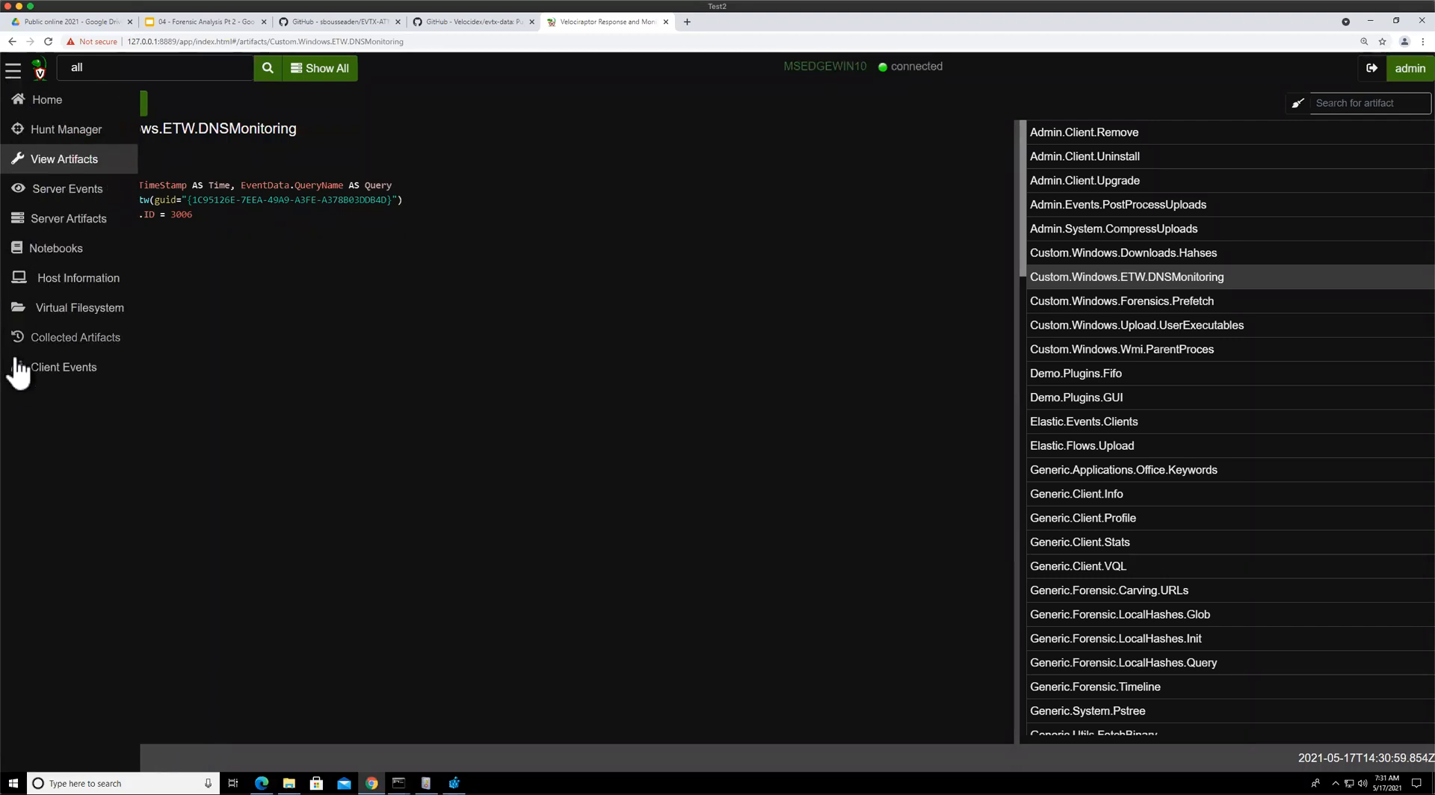
pyautogui.click(72, 374)
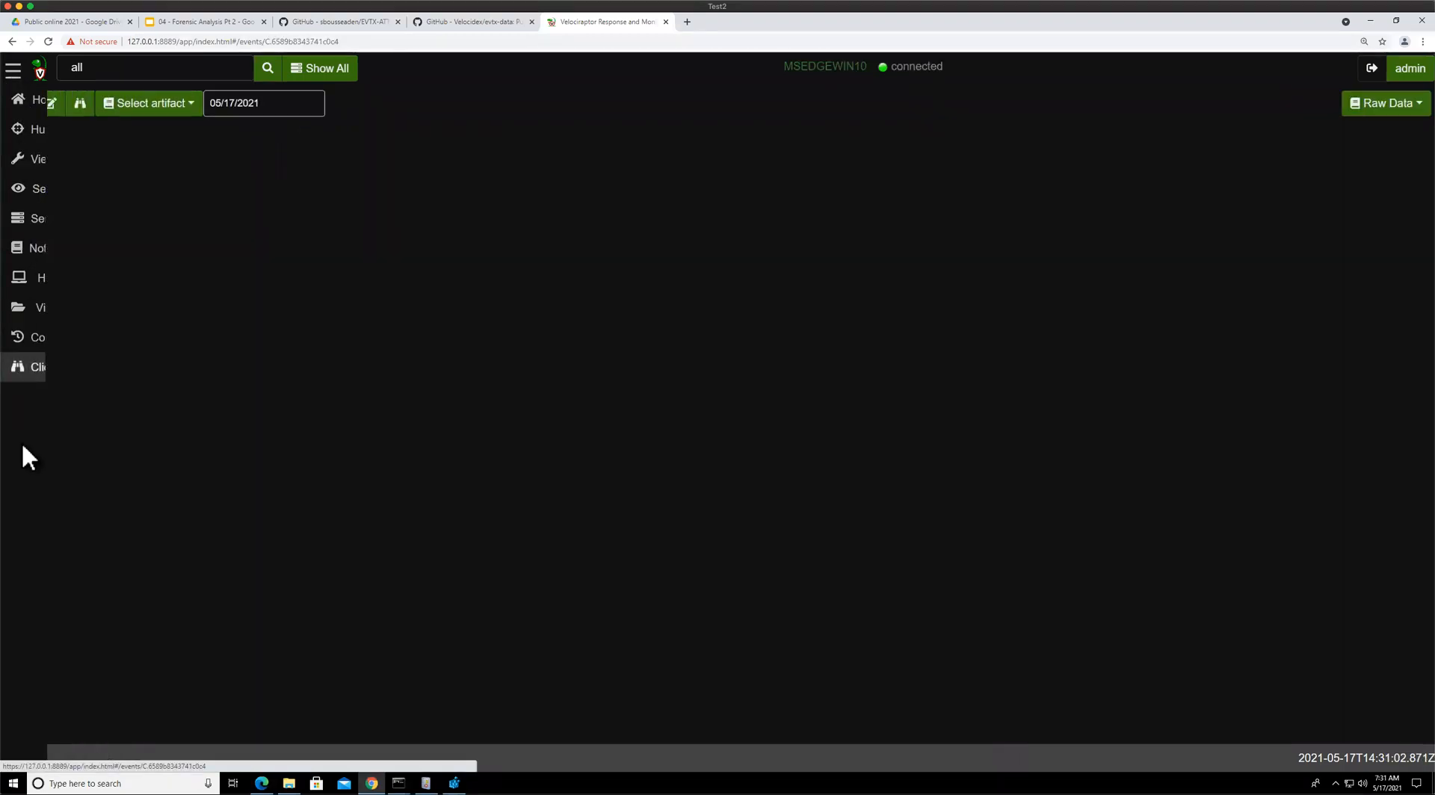
pyautogui.click(81, 106)
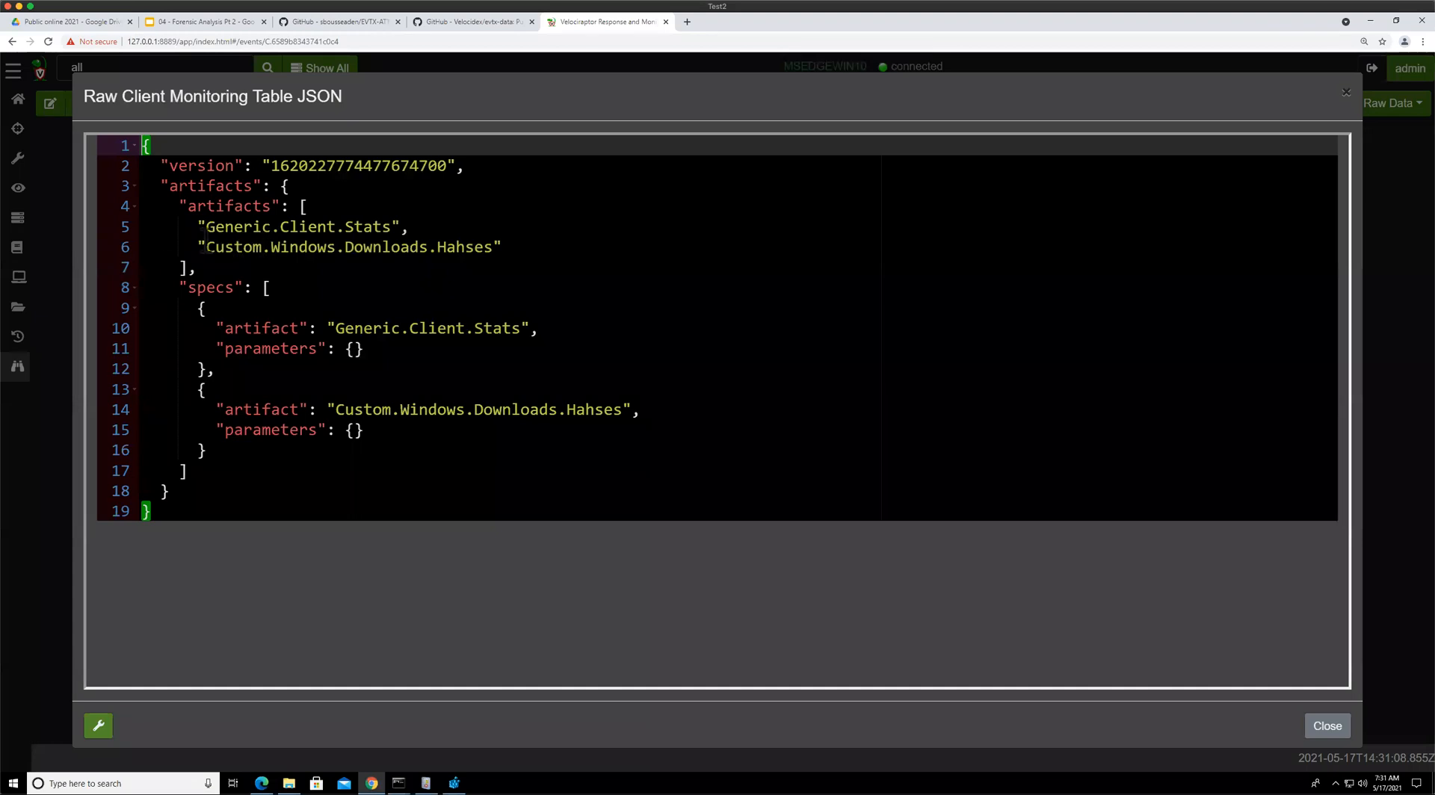
pyautogui.moveTo(210, 232); pyautogui.dragTo(403, 226)
pyautogui.write(',')
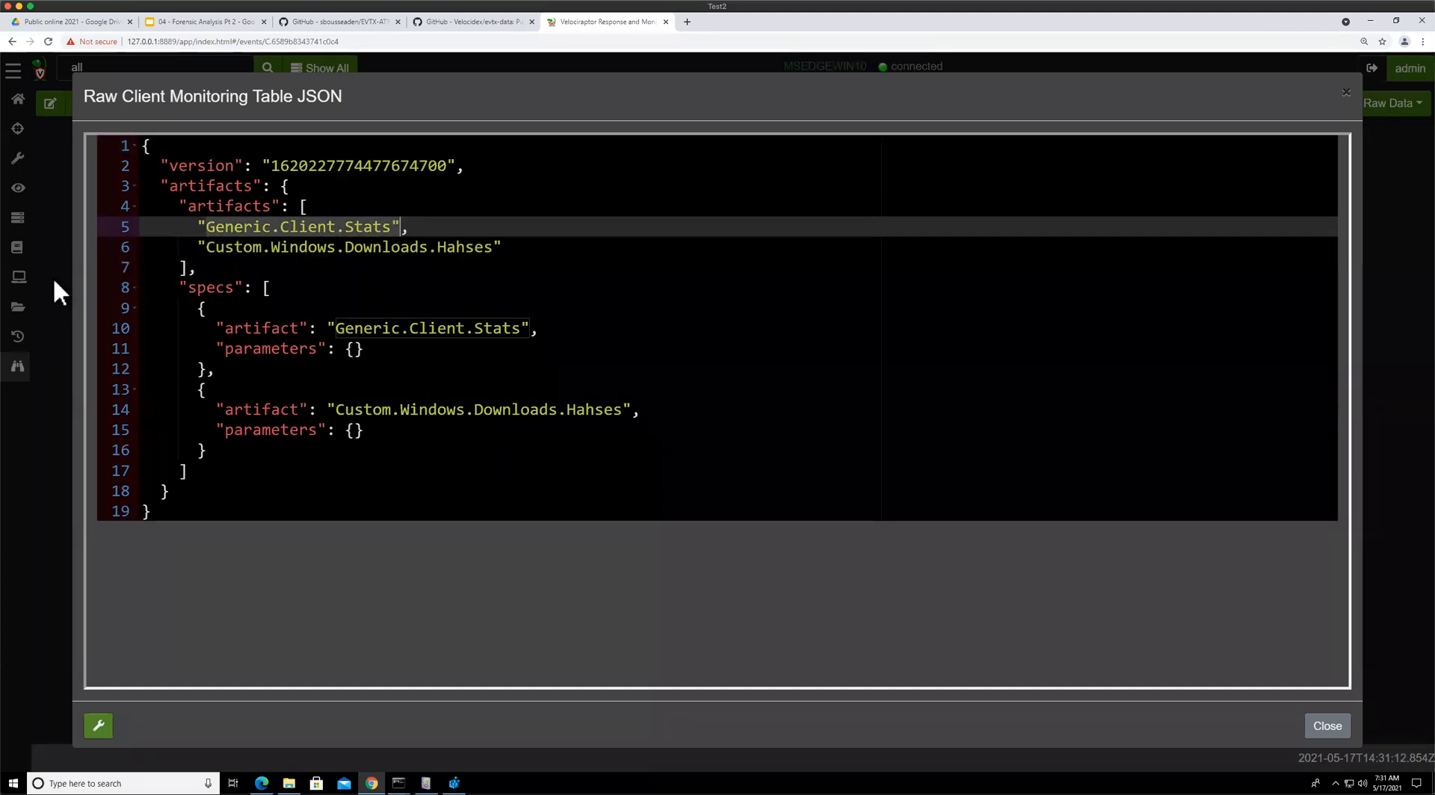
pyautogui.click(55, 284)
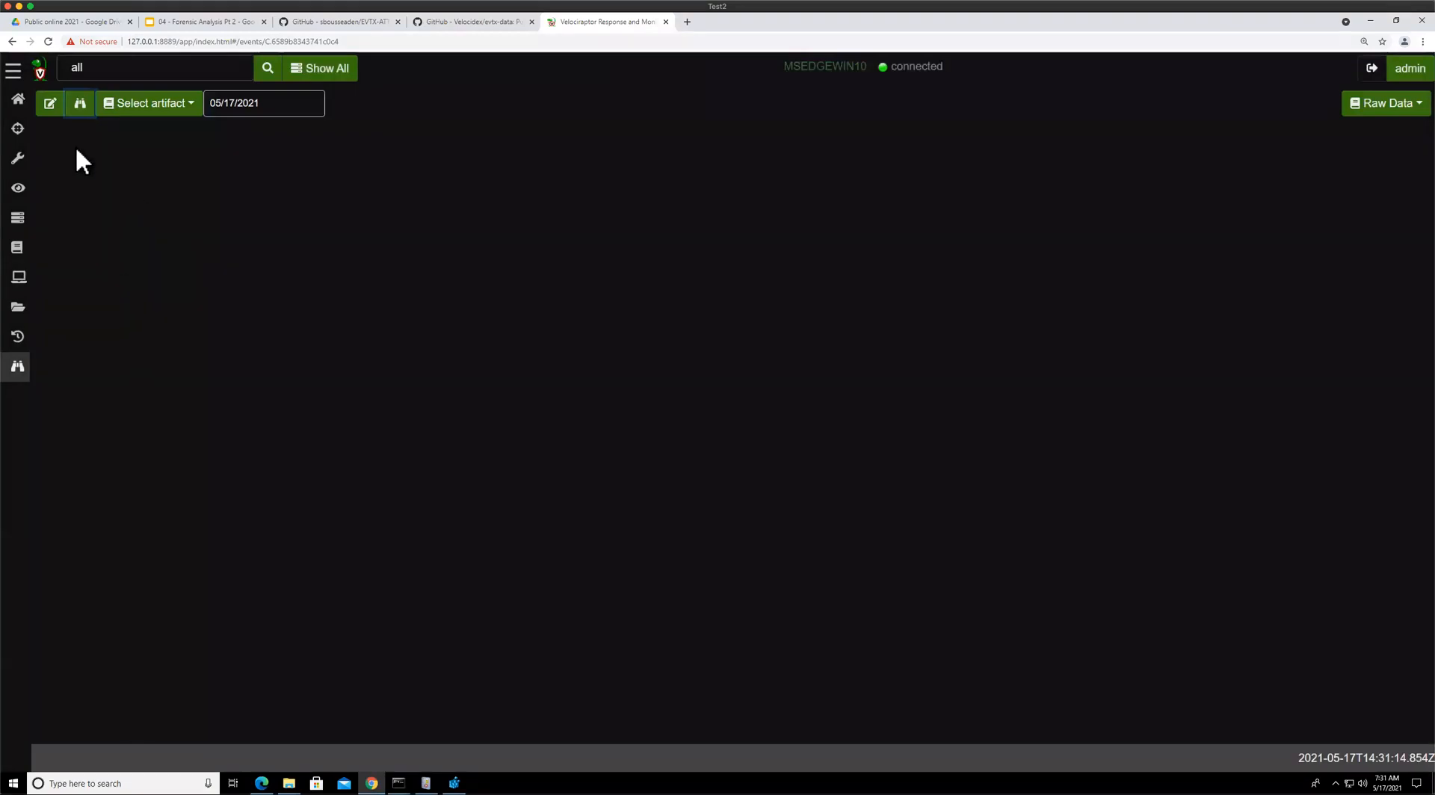
# Add Custom.Windows.ETW.DNSMonitoring to the All label group's event monitoring artifacts and launch it
pyautogui.click(50, 104)
pyautogui.click(508, 178)
pyautogui.press('Return')
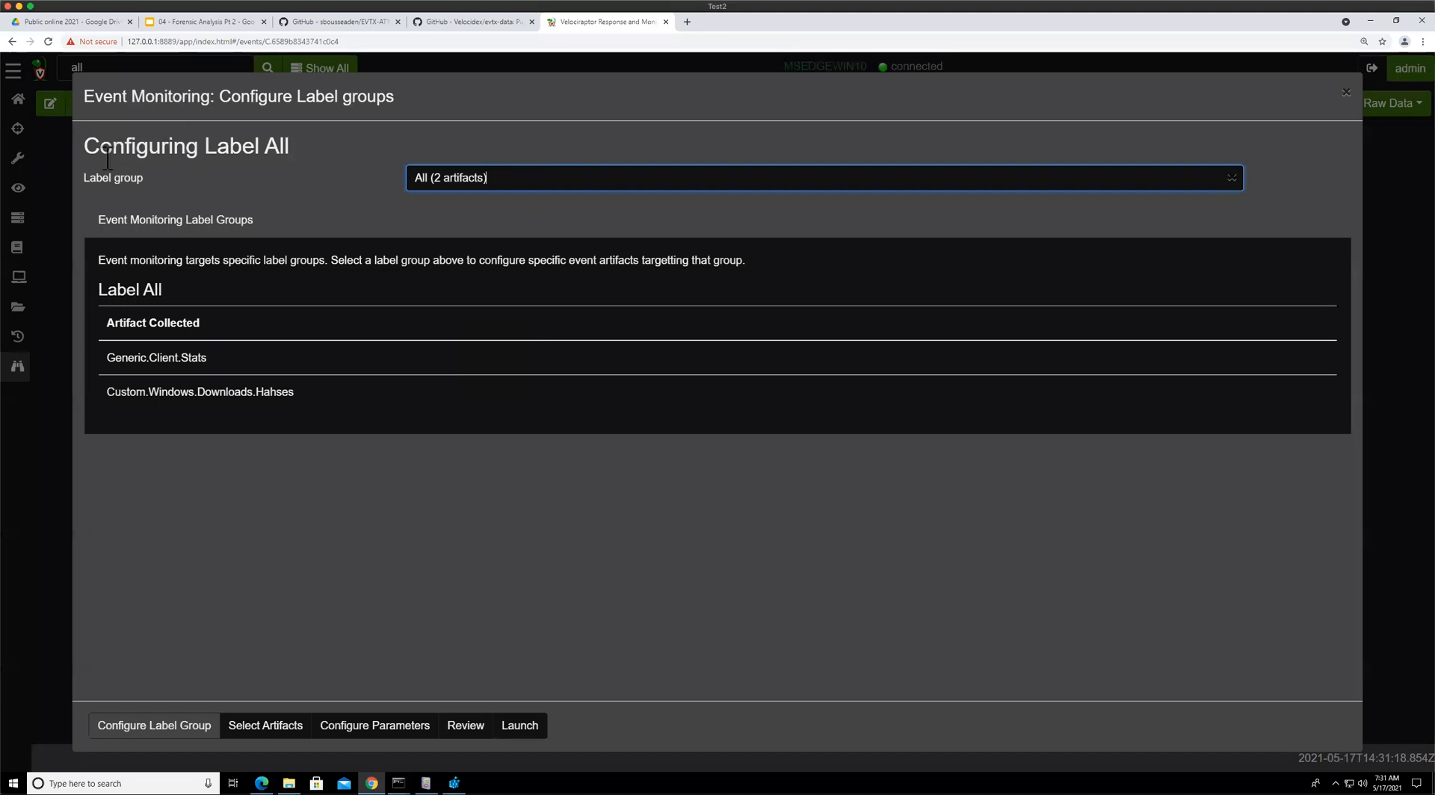
pyautogui.click(514, 180)
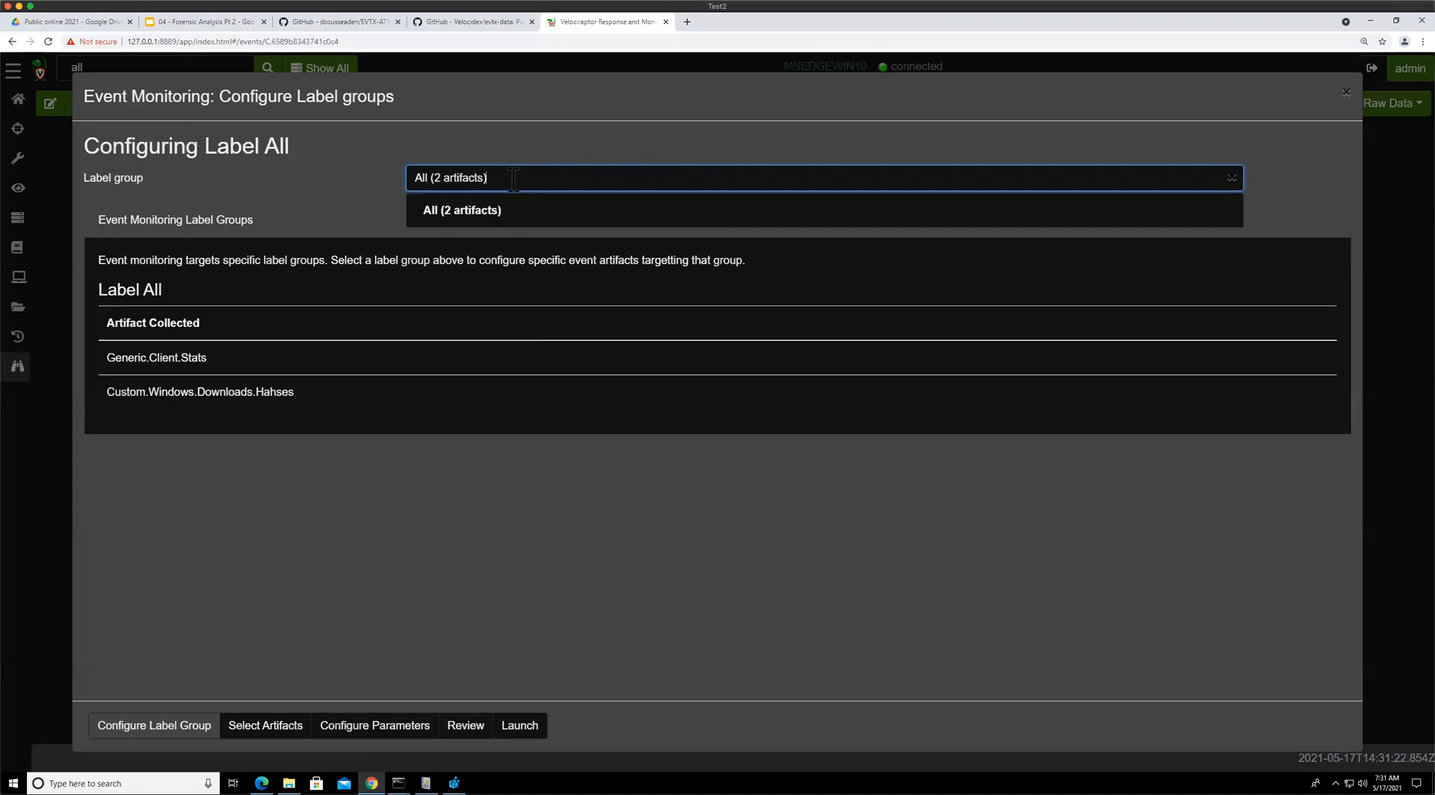
pyautogui.click(479, 203)
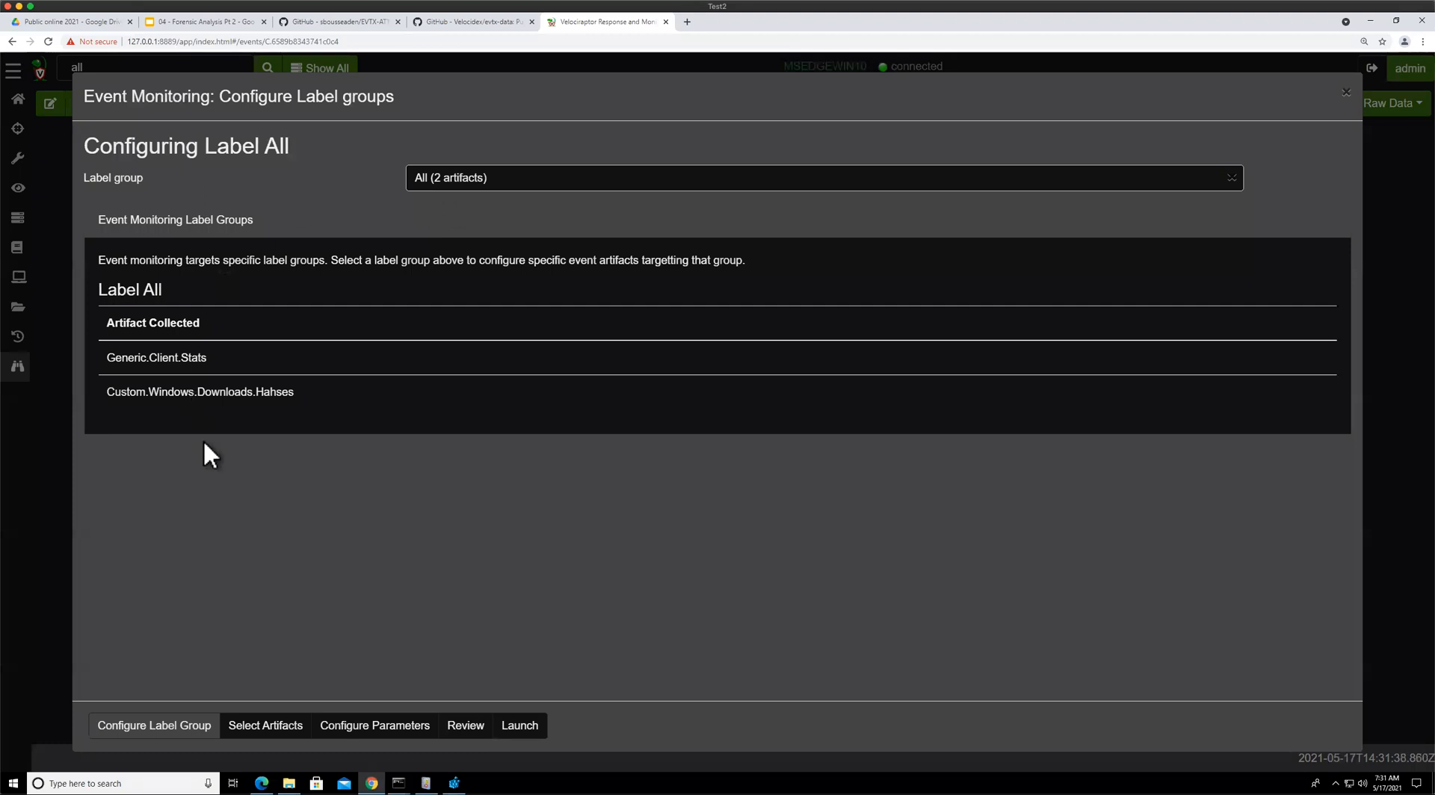
pyautogui.click(277, 728)
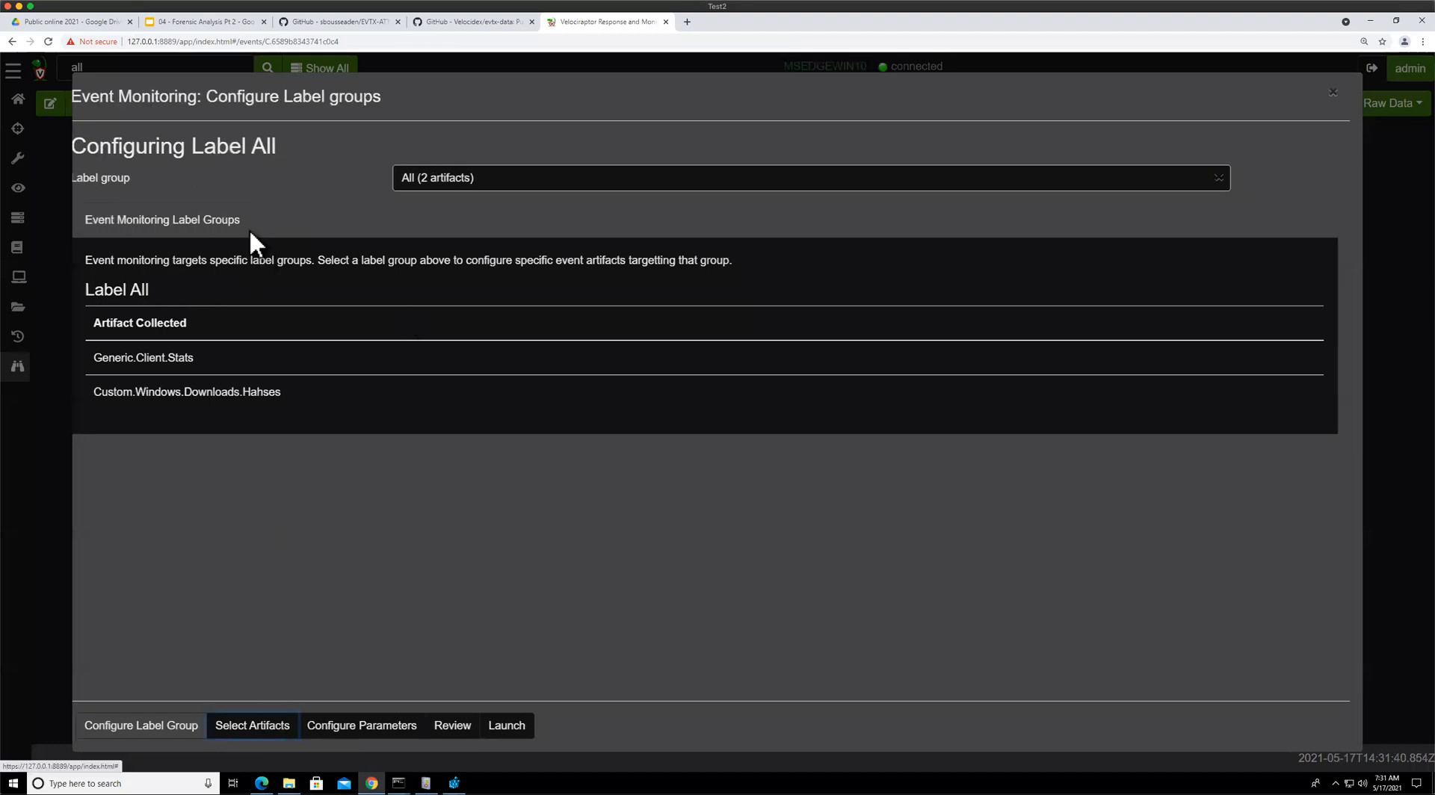
pyautogui.click(285, 221)
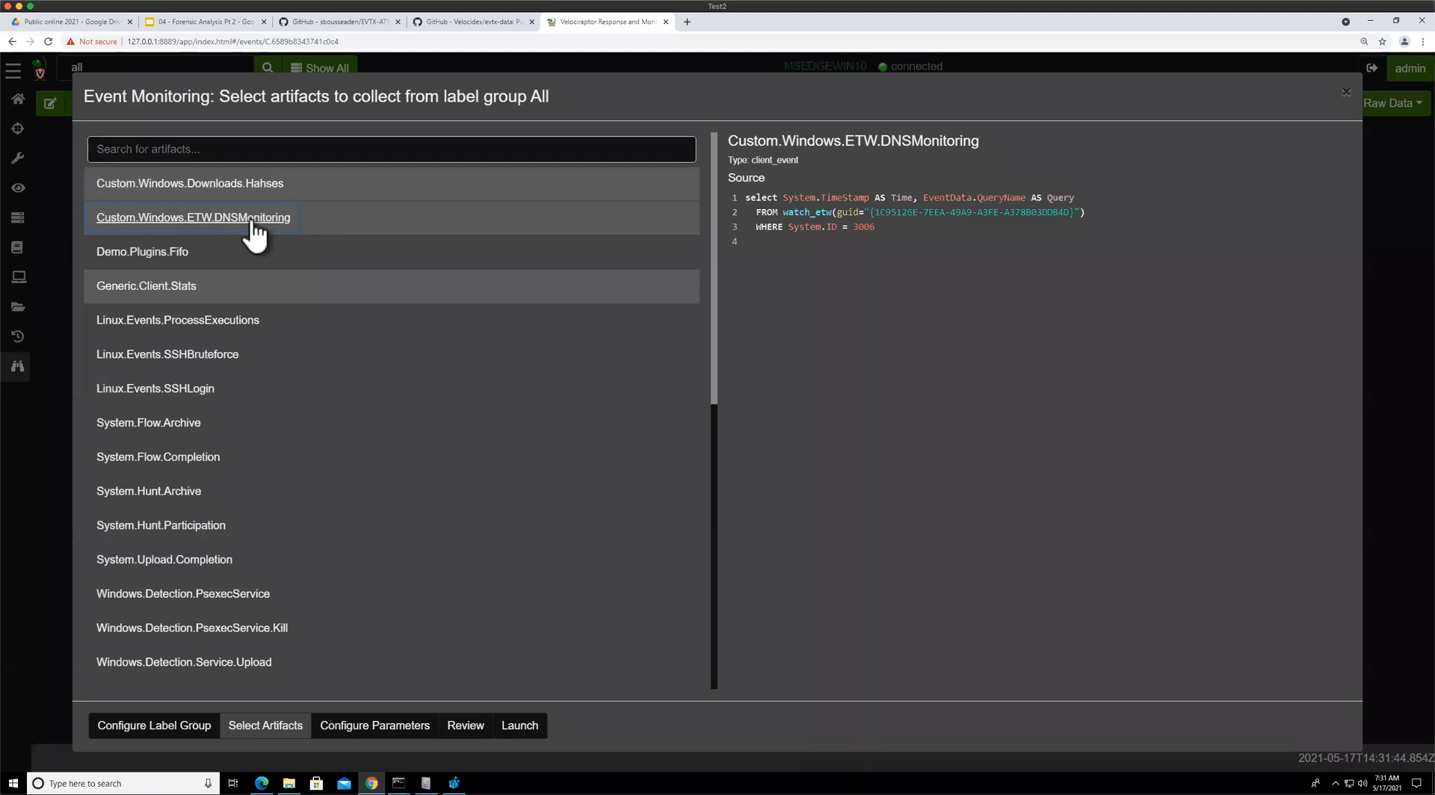
pyautogui.click(519, 725)
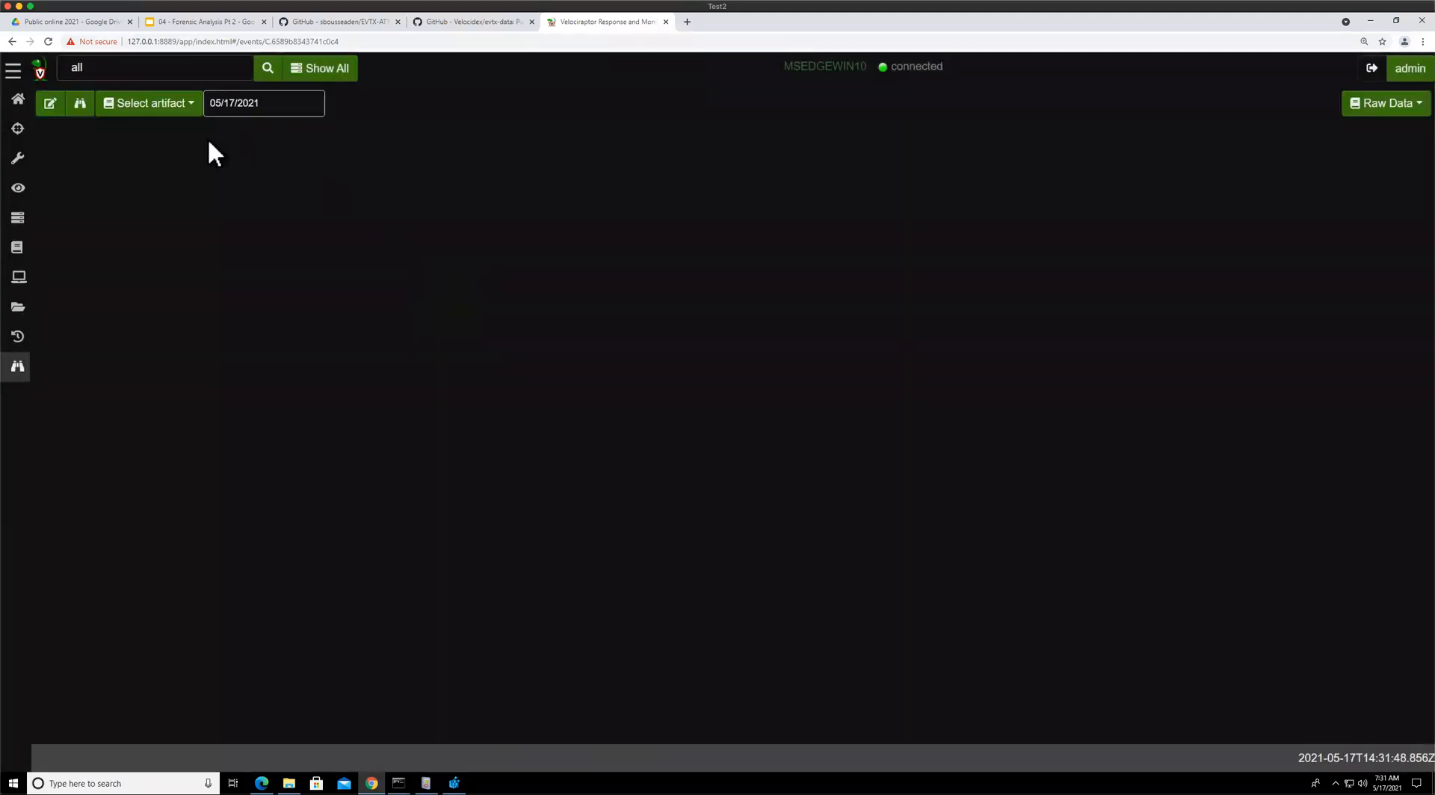
# Check the raw monitoring table and select Custom.Windows.ETW.DNSMonitoring to view its collected events
pyautogui.click(81, 106)
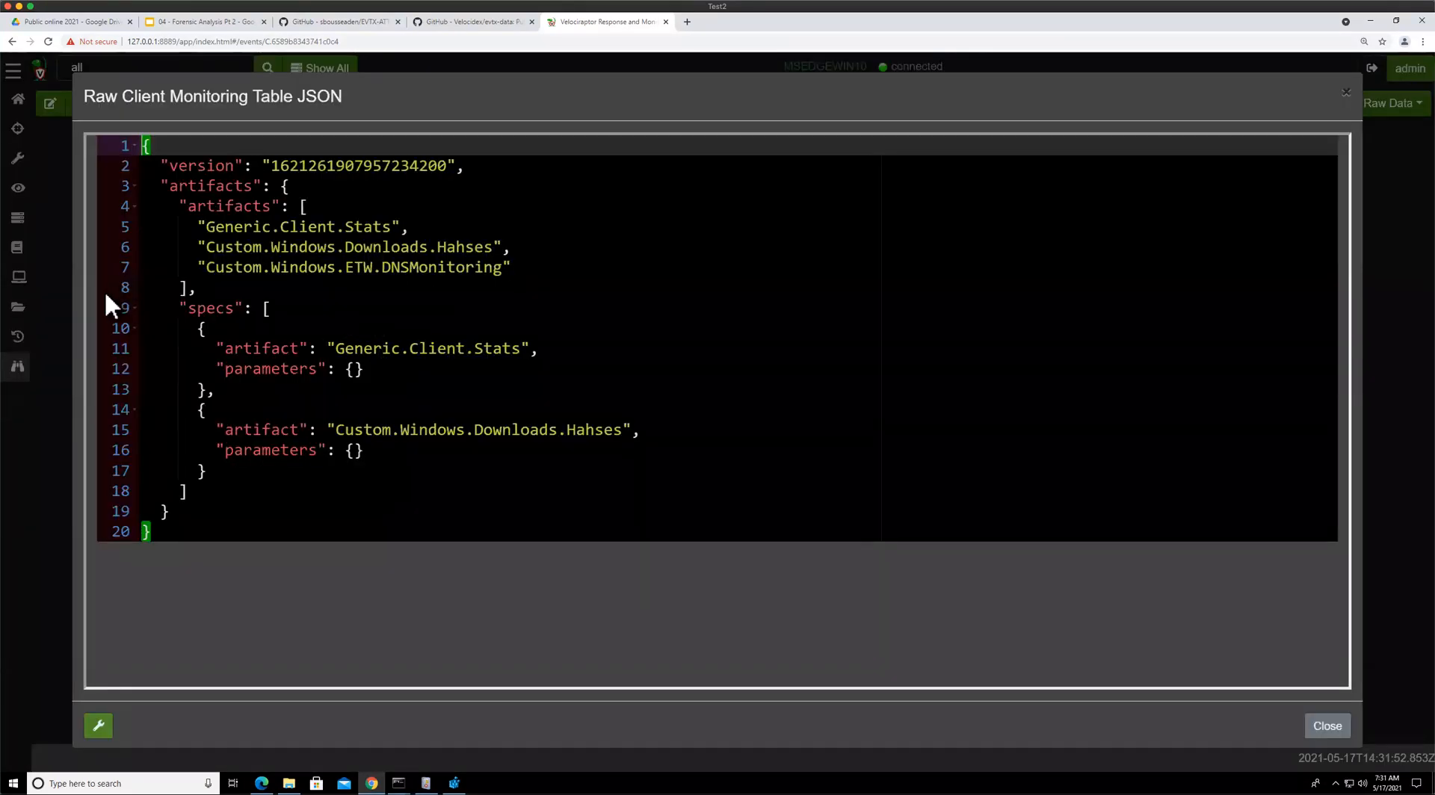
pyautogui.click(38, 286)
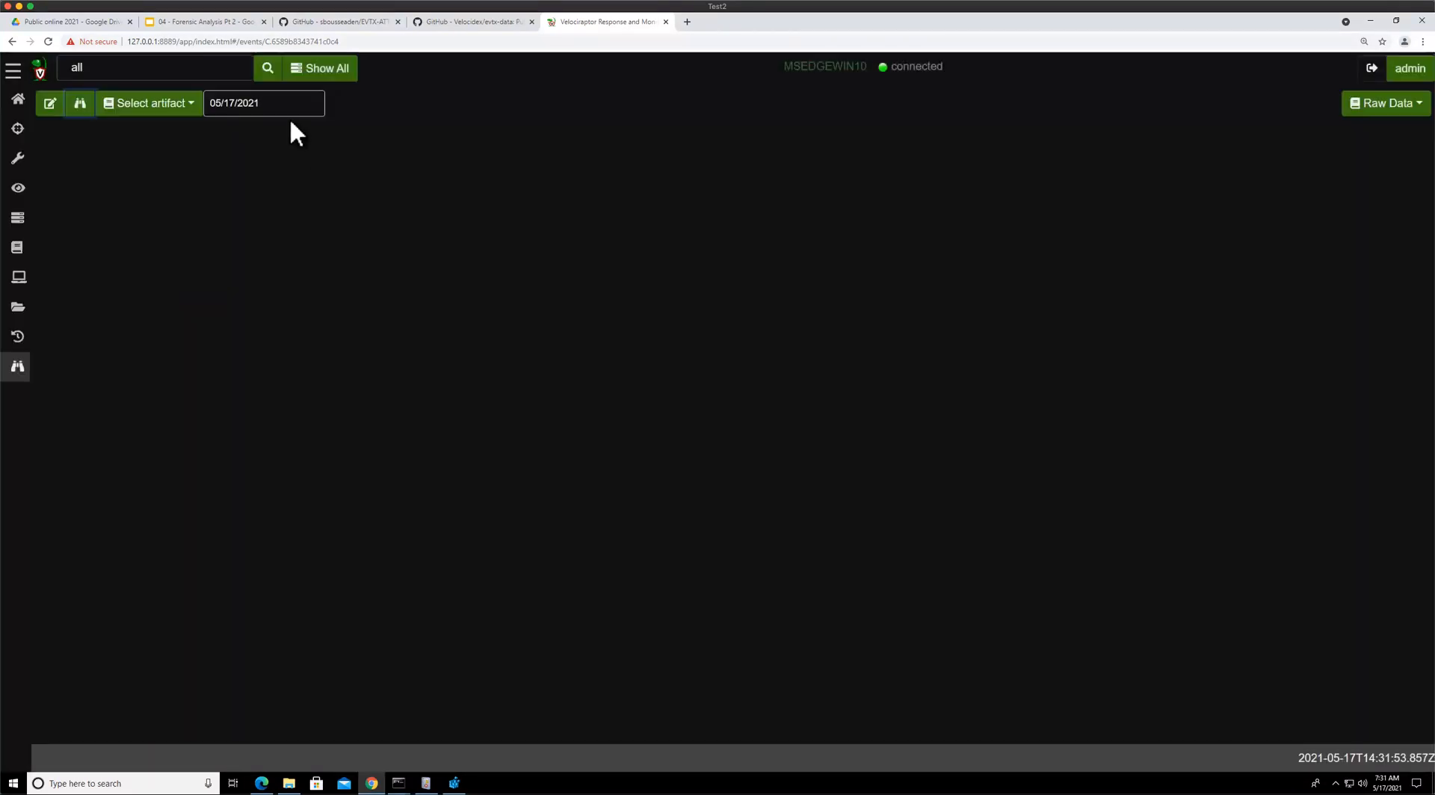
pyautogui.click(201, 103)
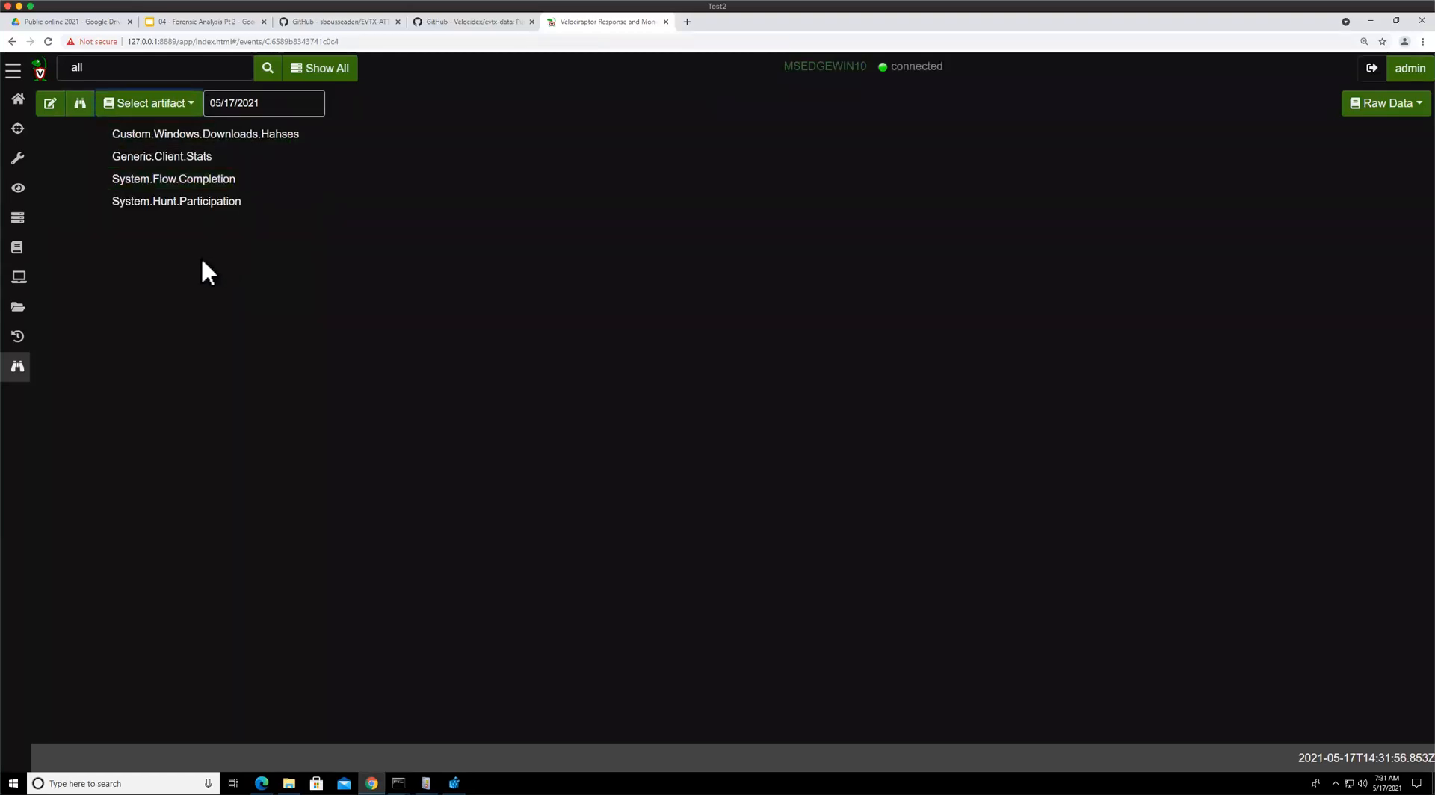
pyautogui.click(200, 269)
pyautogui.click(17, 336)
pyautogui.click(17, 366)
pyautogui.click(190, 103)
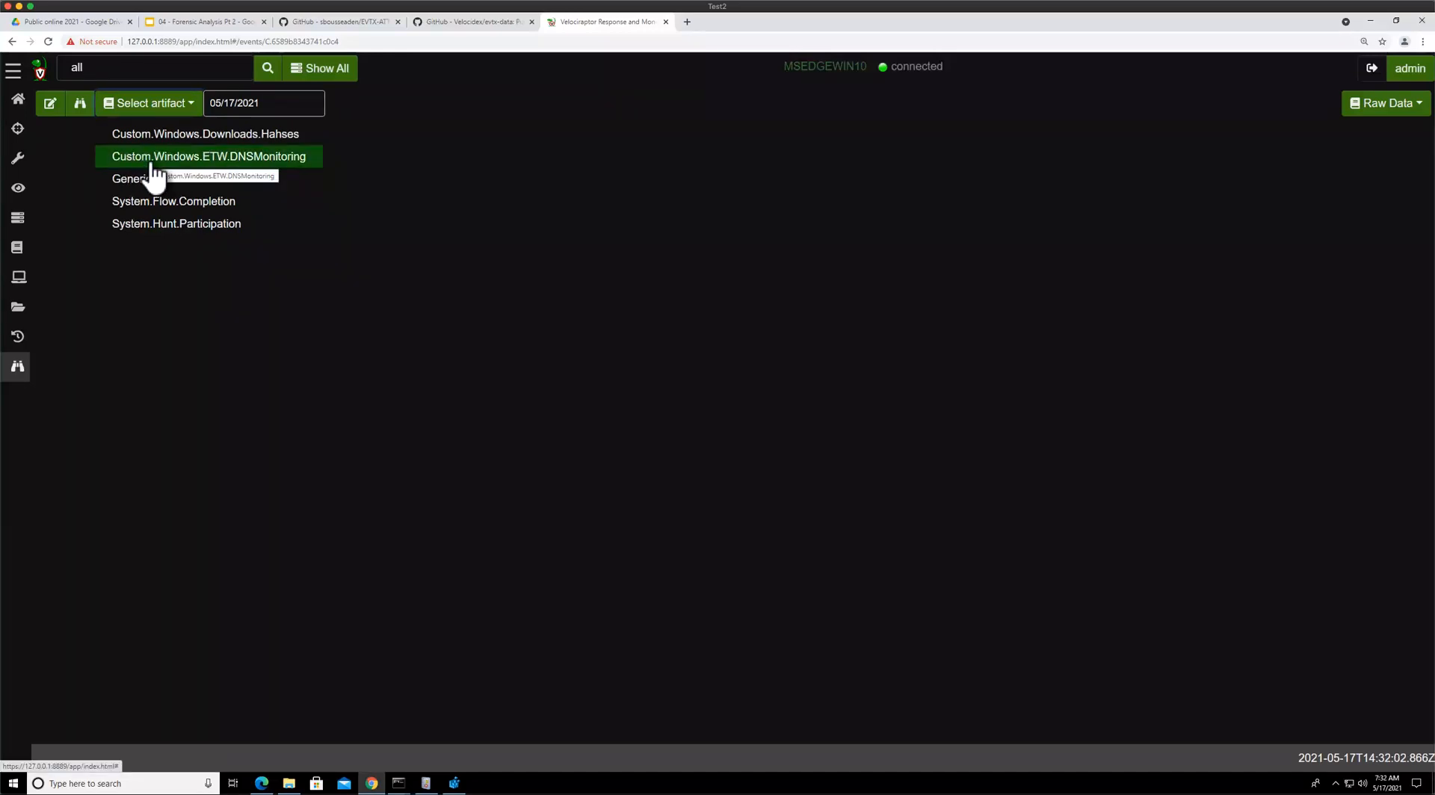
pyautogui.click(152, 162)
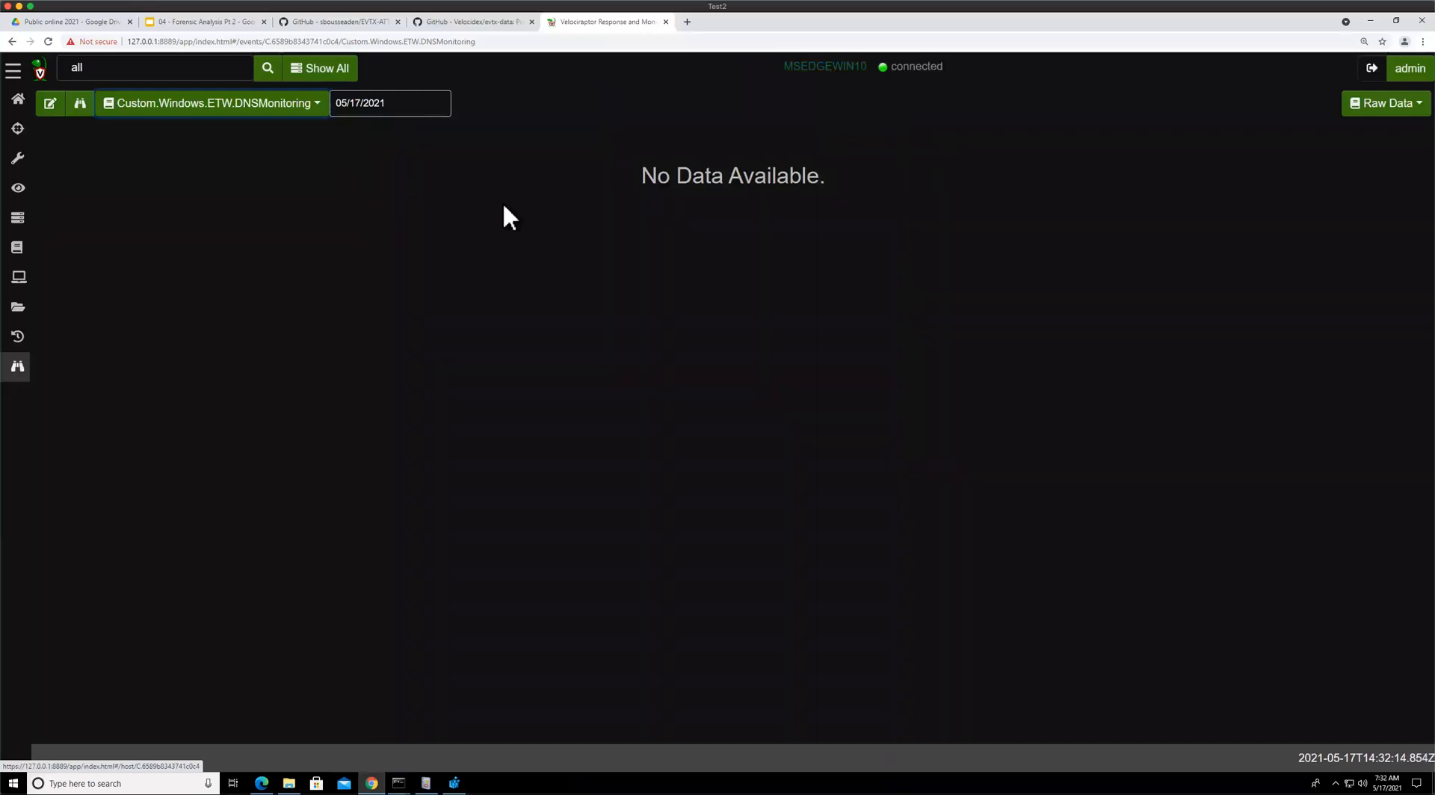
# Switch to Edge showing the Amazon Prime page
pyautogui.click(267, 221)
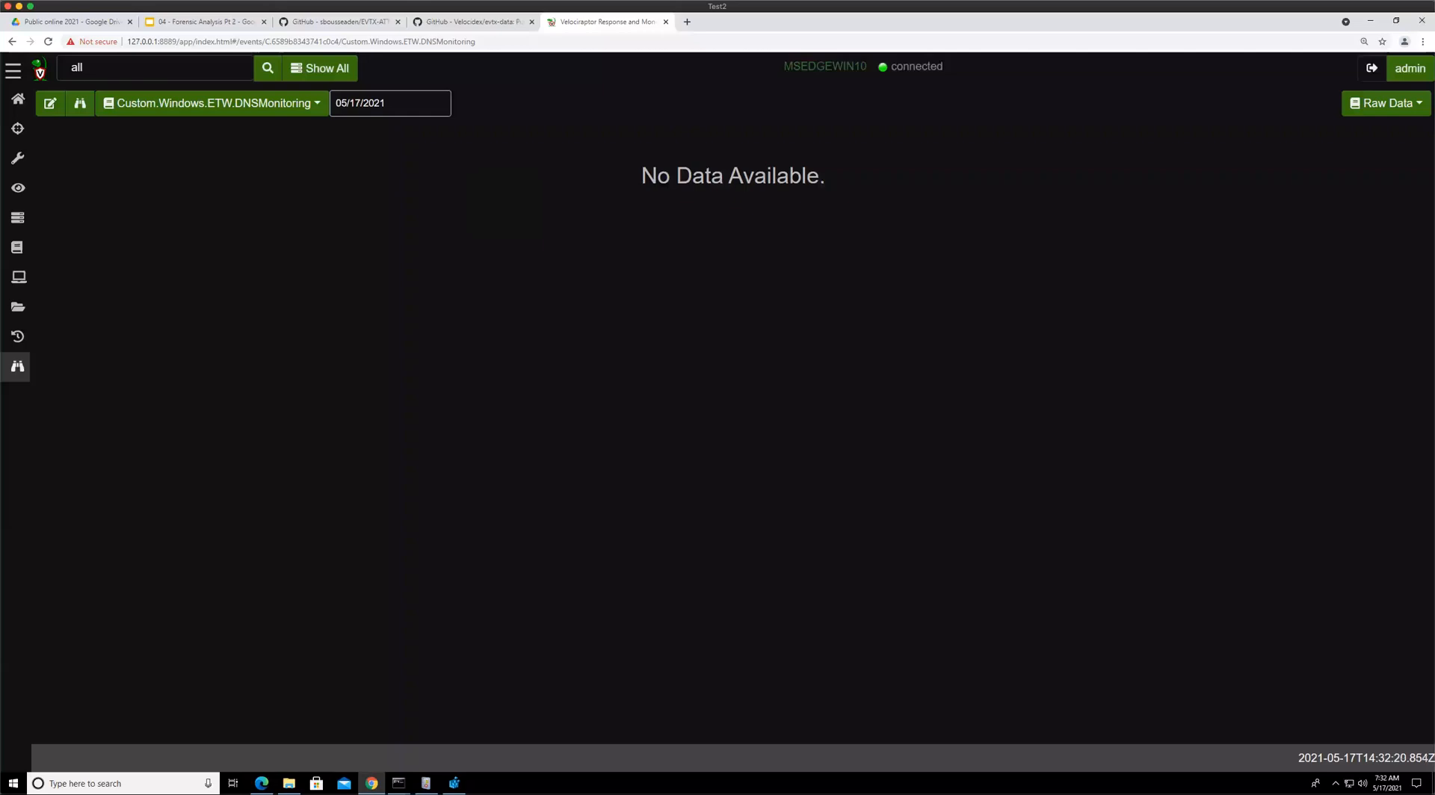
pyautogui.click(261, 783)
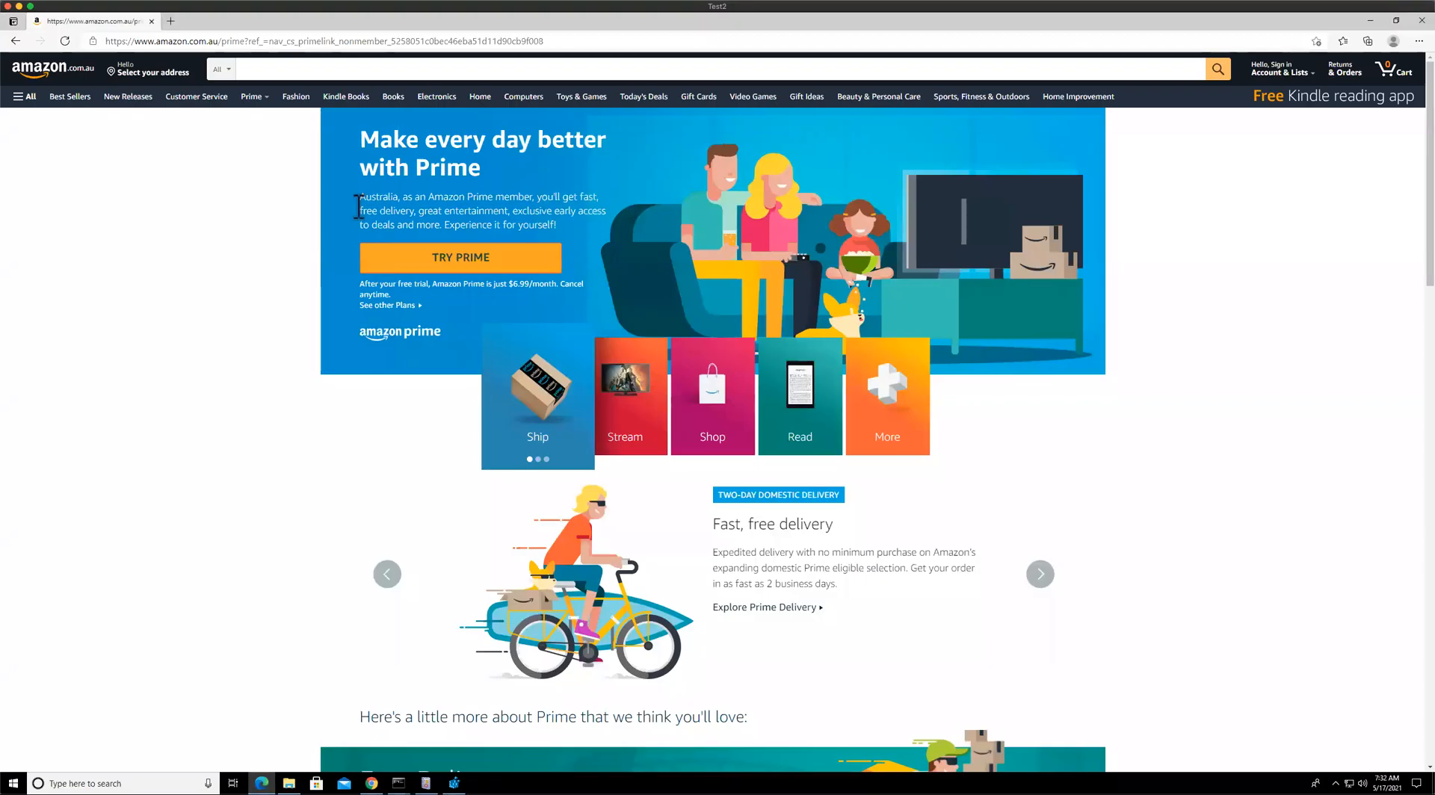
# Browse the Amazon Prime page and open eBay in a new tab to generate DNS lookups
pyautogui.click(143, 99)
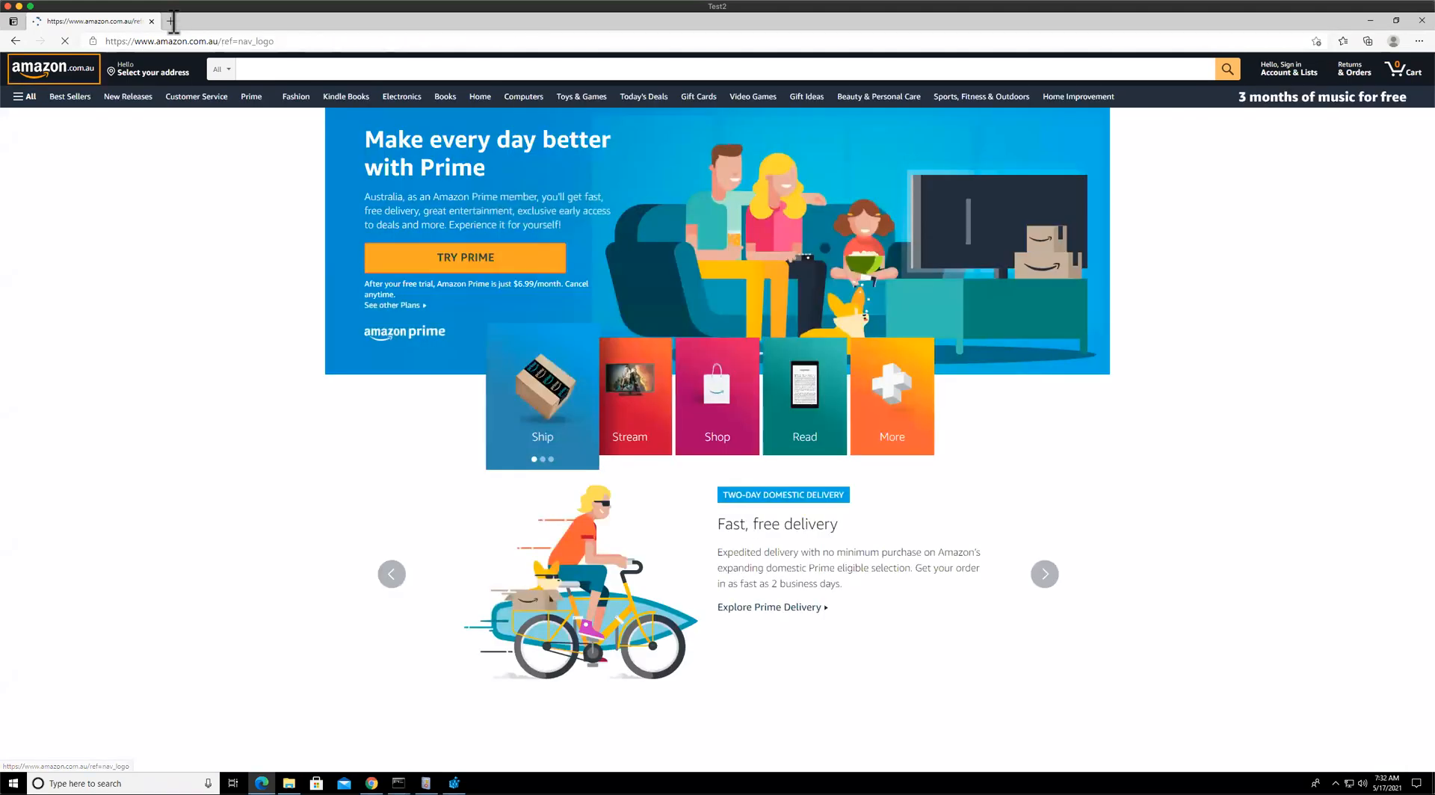
pyautogui.click(171, 21)
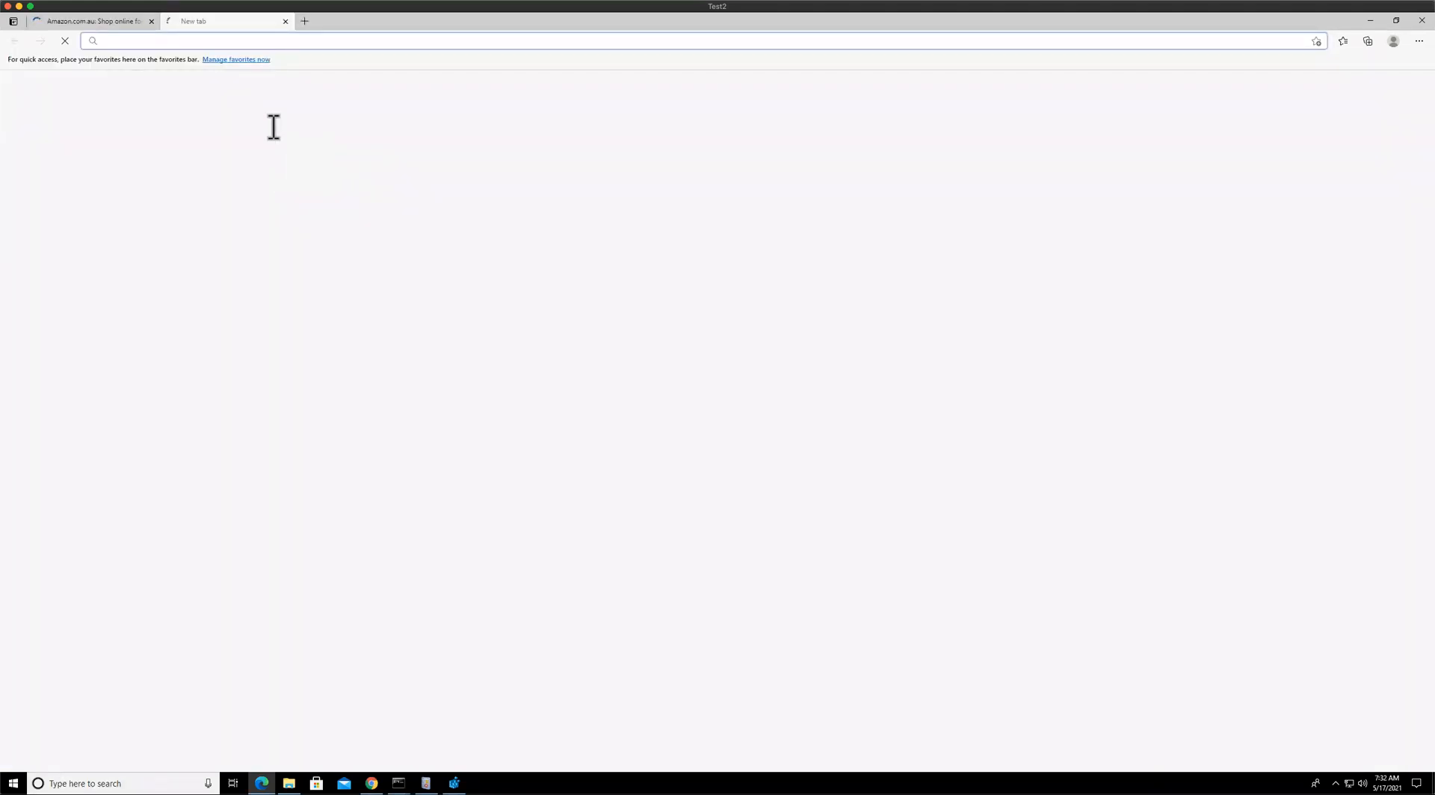
pyautogui.click(223, 61)
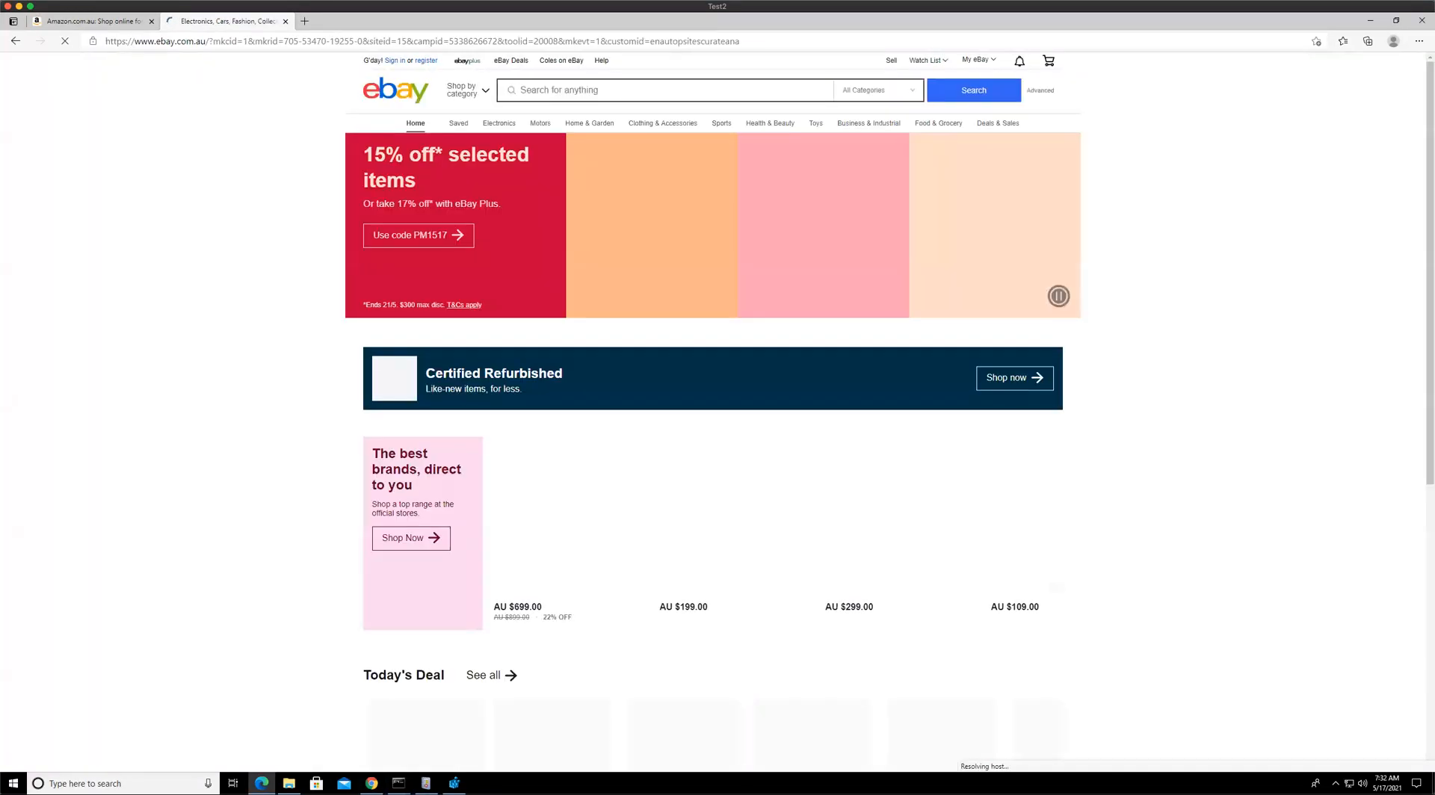
# Return to Velociraptor and reselect Custom.Windows.ETW.DNSMonitoring in the client event artifact list
pyautogui.hotkey('alt', 'Tab')
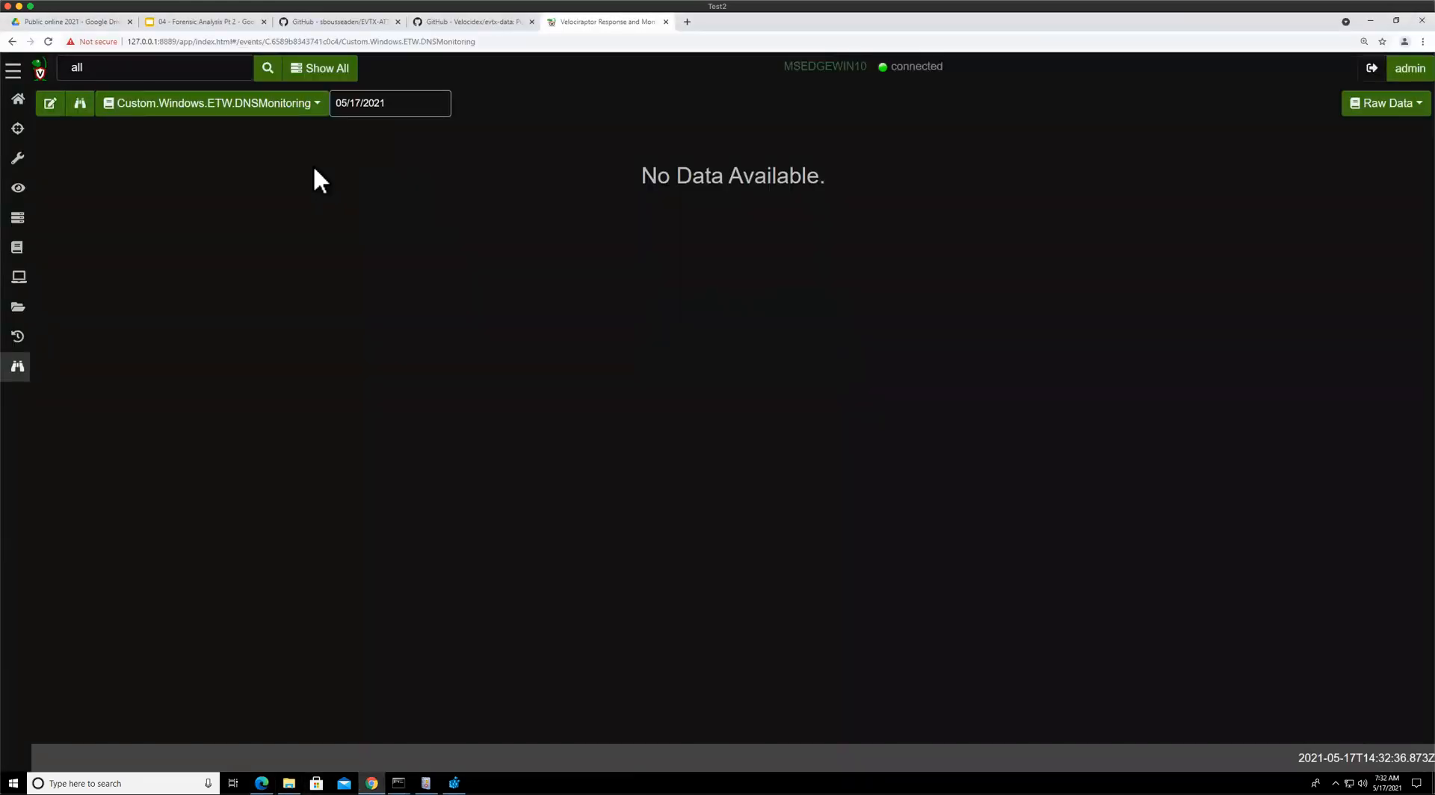
pyautogui.click(238, 111)
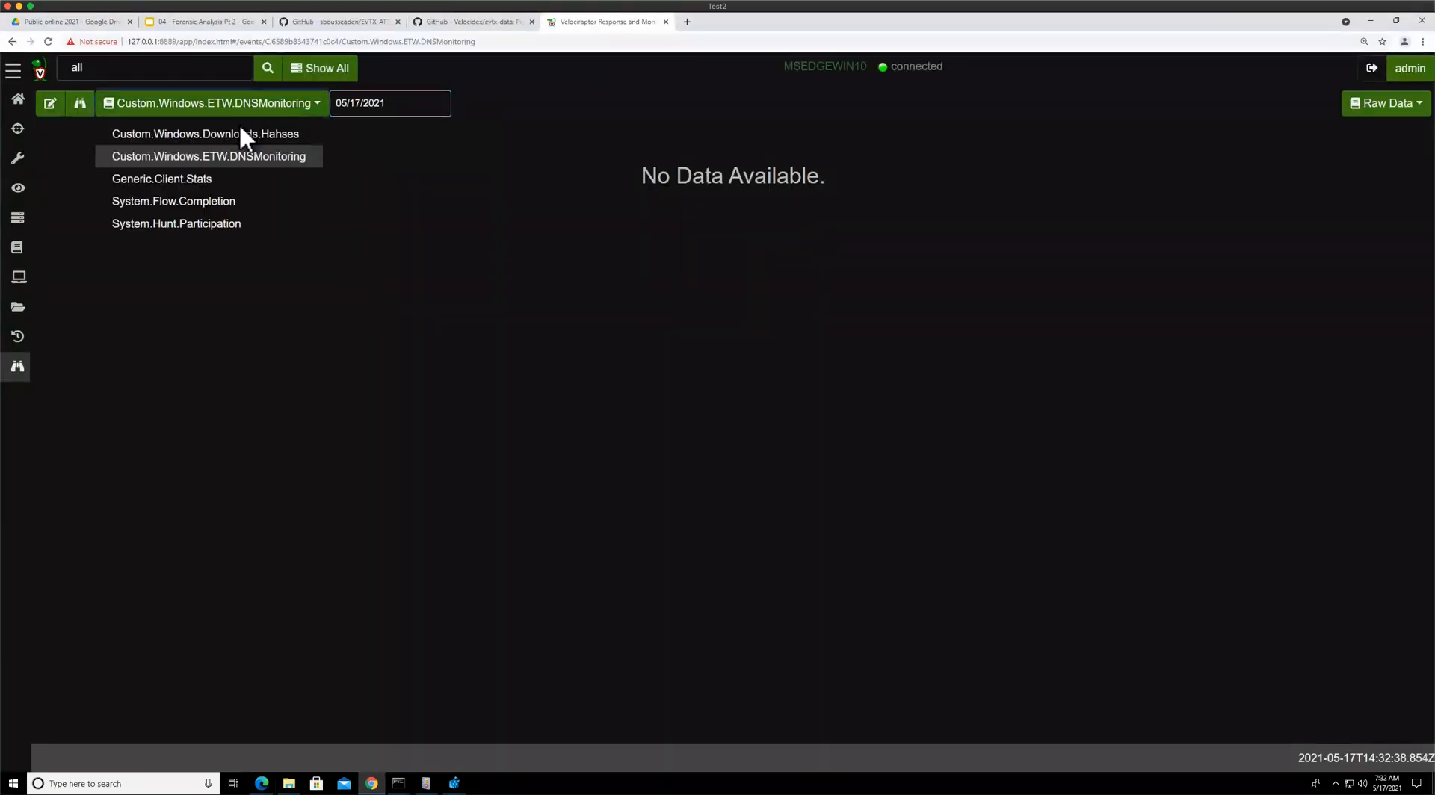
pyautogui.click(237, 134)
pyautogui.click(234, 103)
pyautogui.click(210, 156)
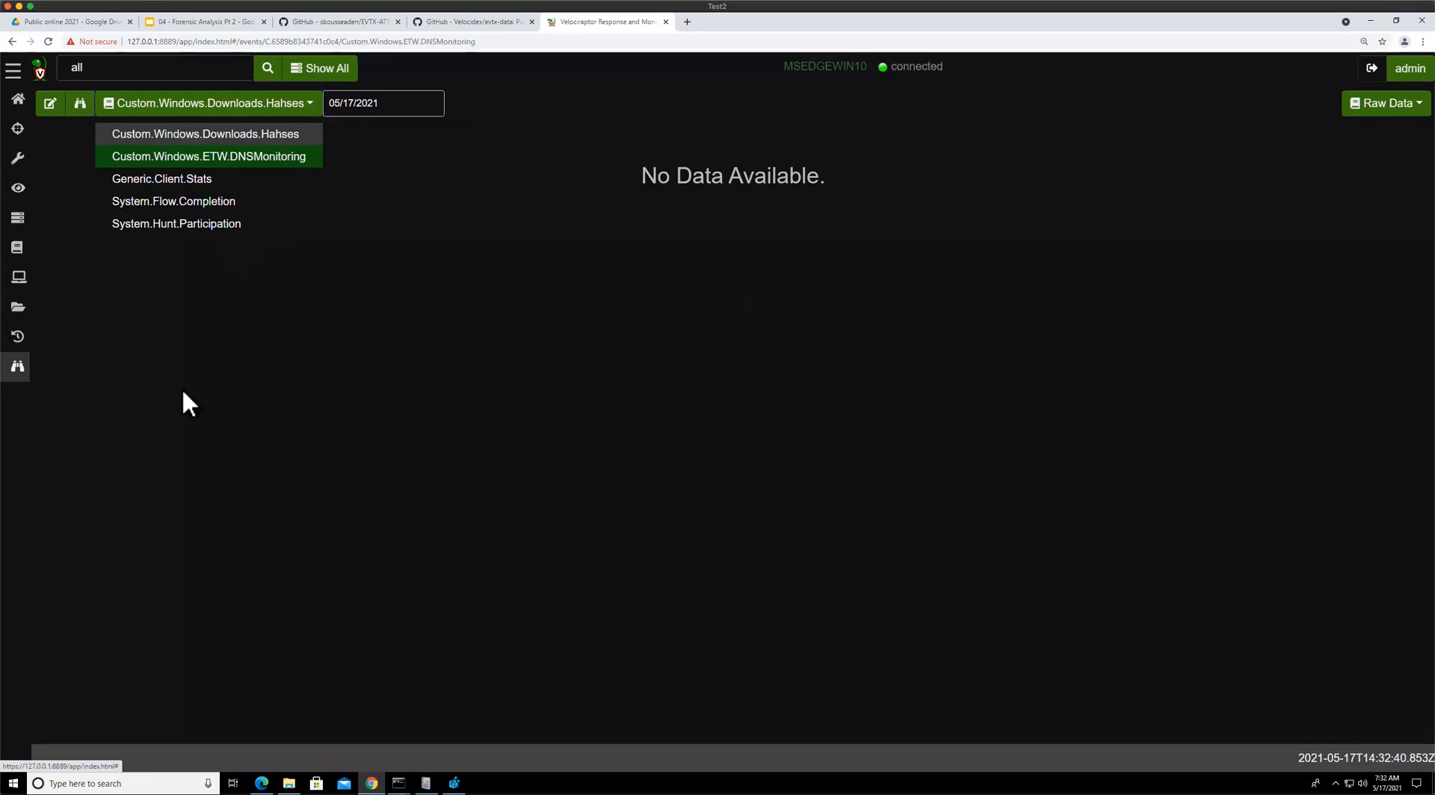
# Switch the DNSMonitoring artifact's view between Raw Data, Logs and Report
pyautogui.click(1389, 105)
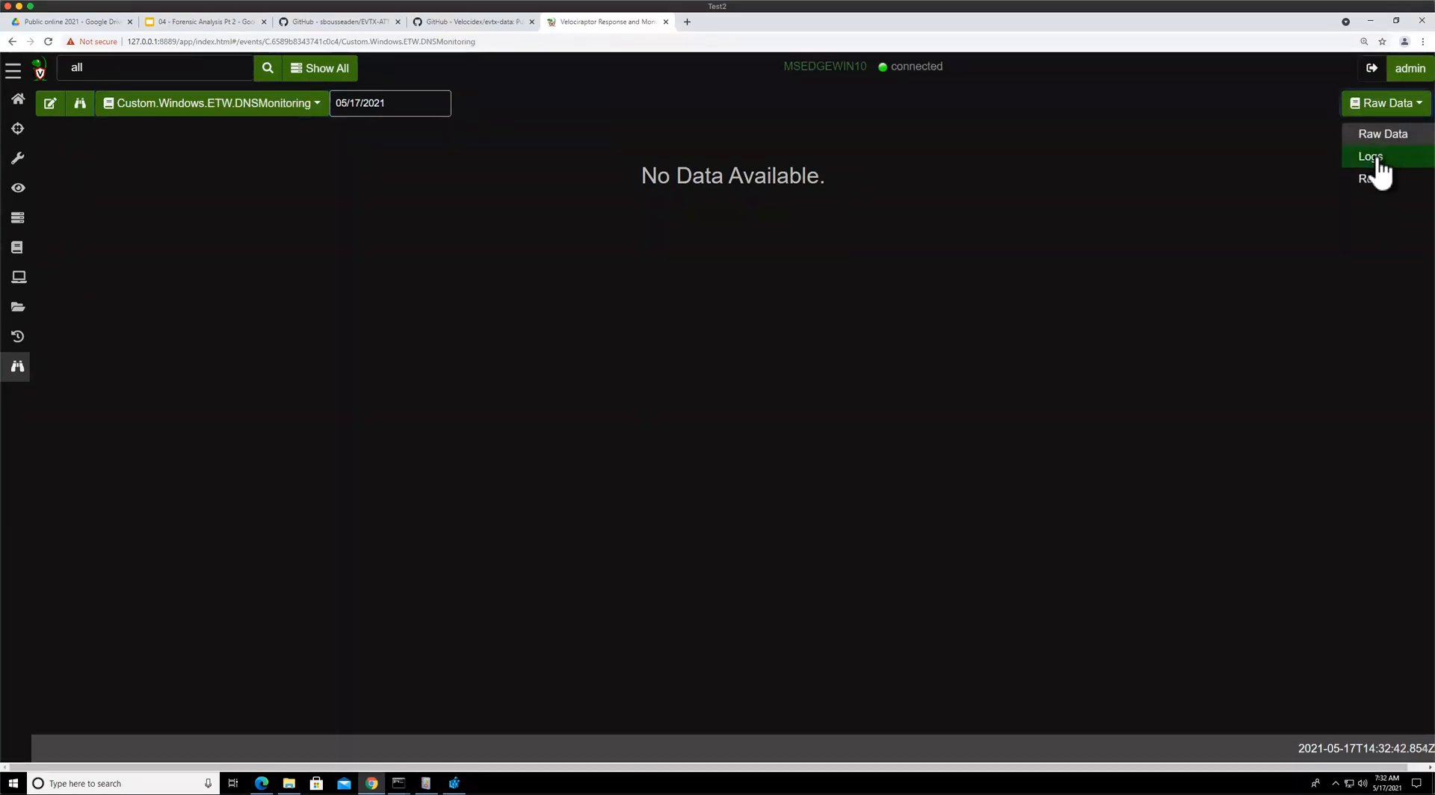
pyautogui.click(1376, 157)
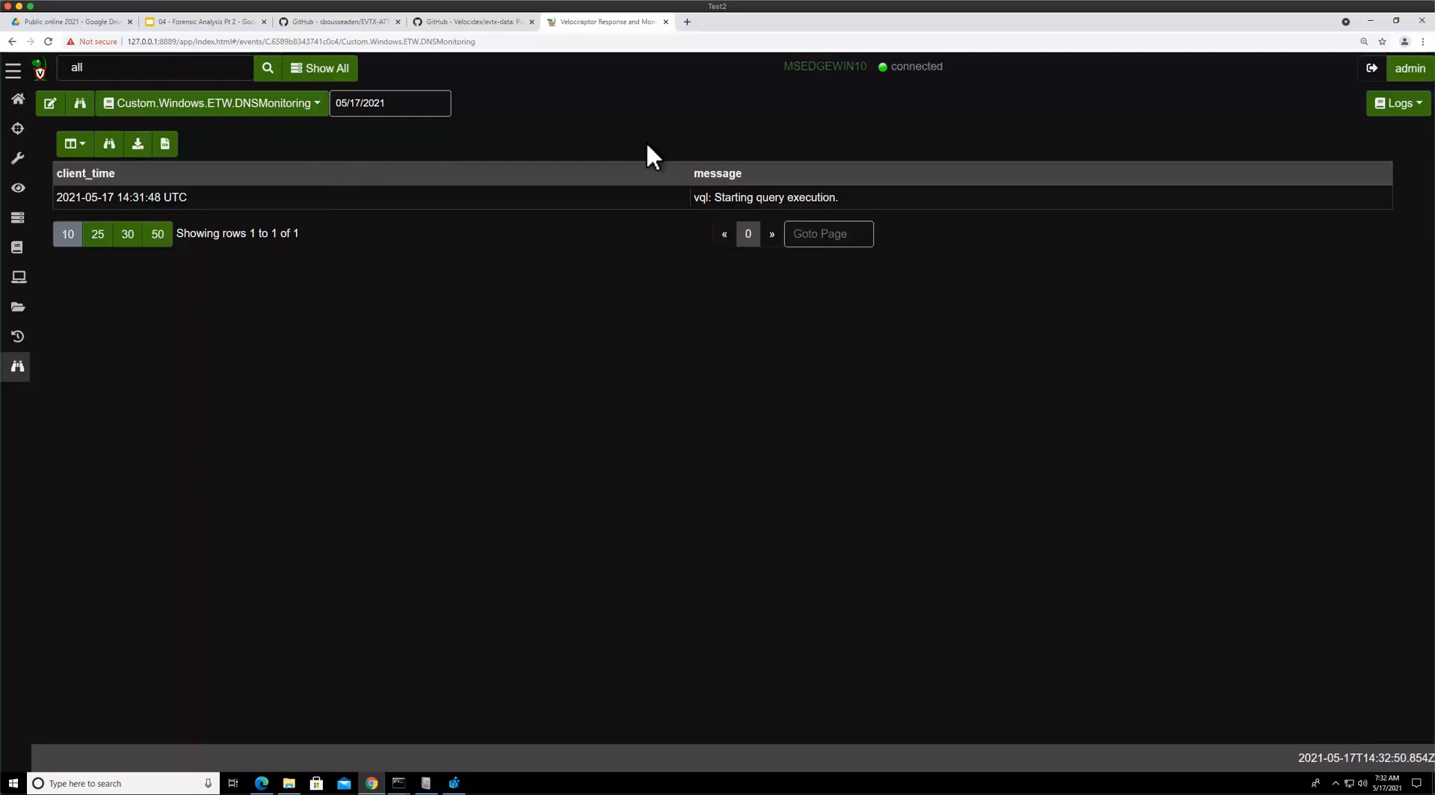
pyautogui.click(1389, 120)
pyautogui.click(1395, 129)
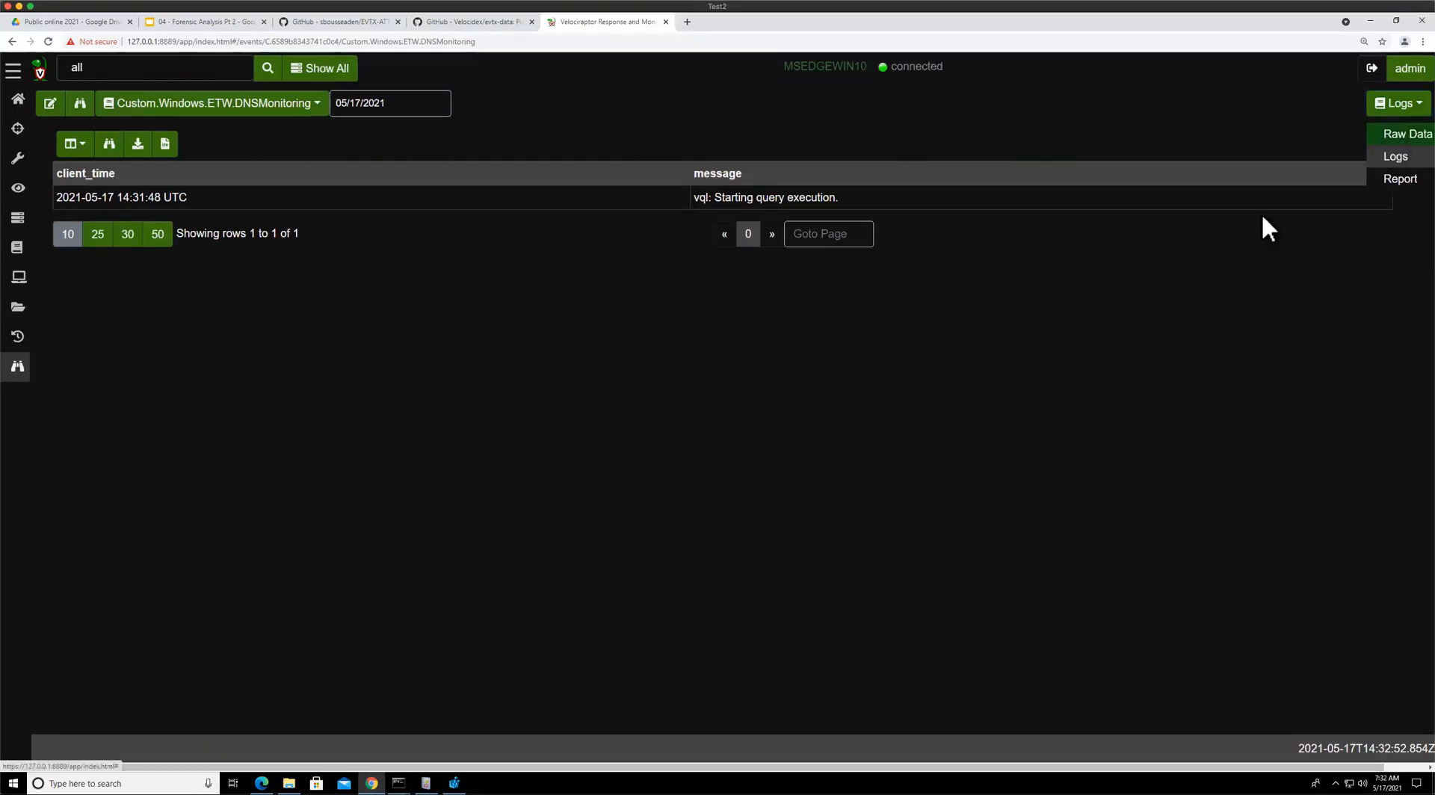
pyautogui.click(1381, 112)
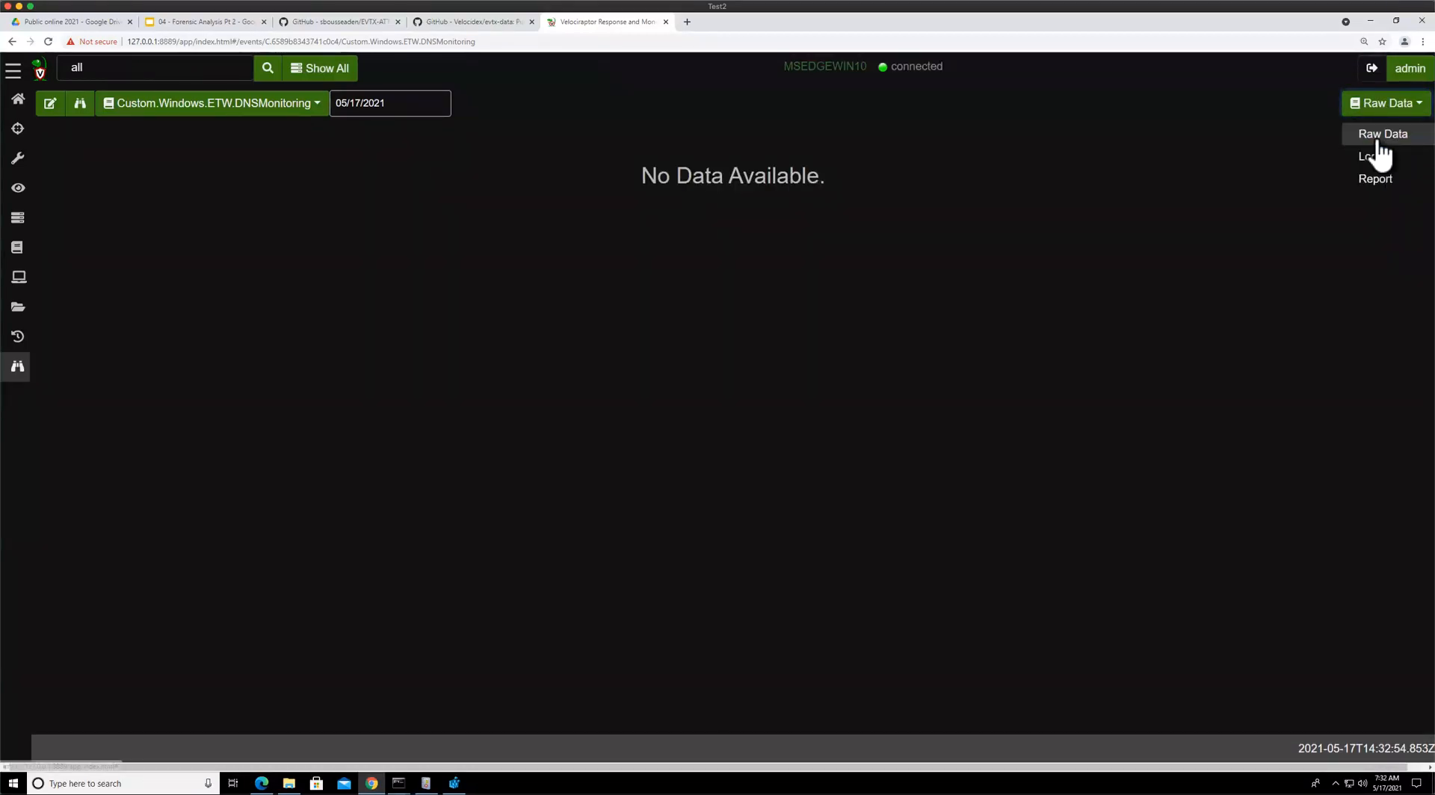
pyautogui.click(1374, 154)
pyautogui.click(1381, 112)
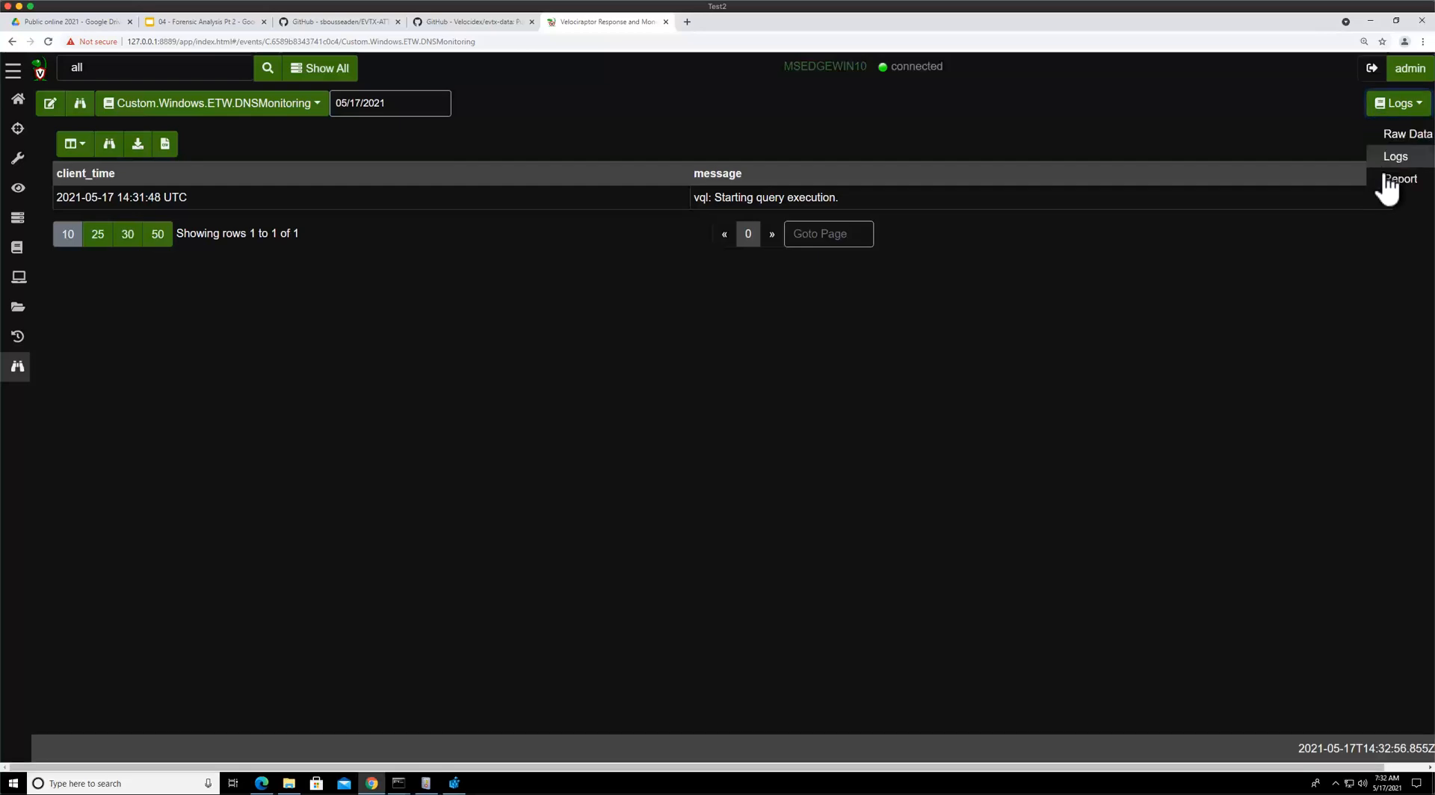
pyautogui.click(1380, 176)
pyautogui.click(1378, 110)
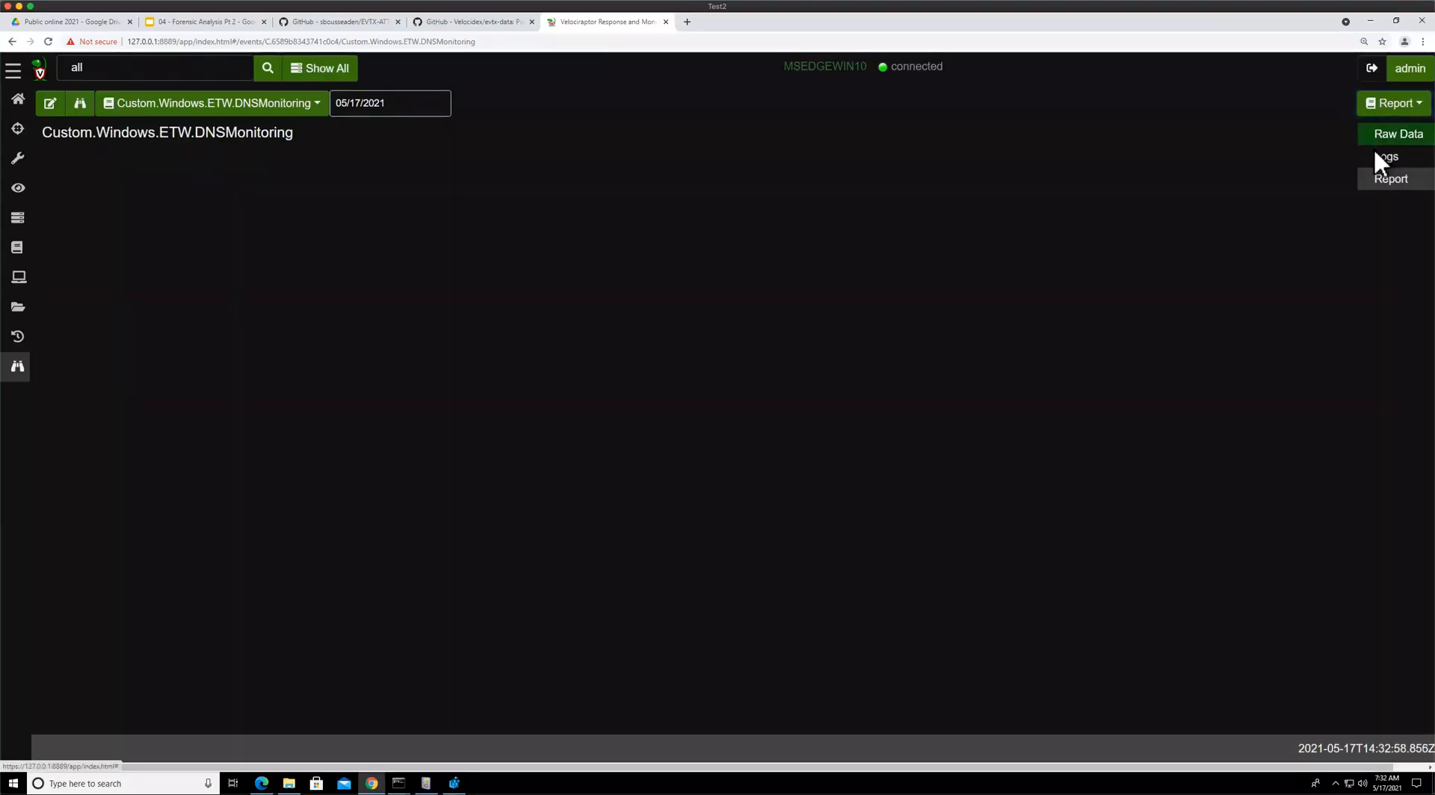
pyautogui.click(1374, 142)
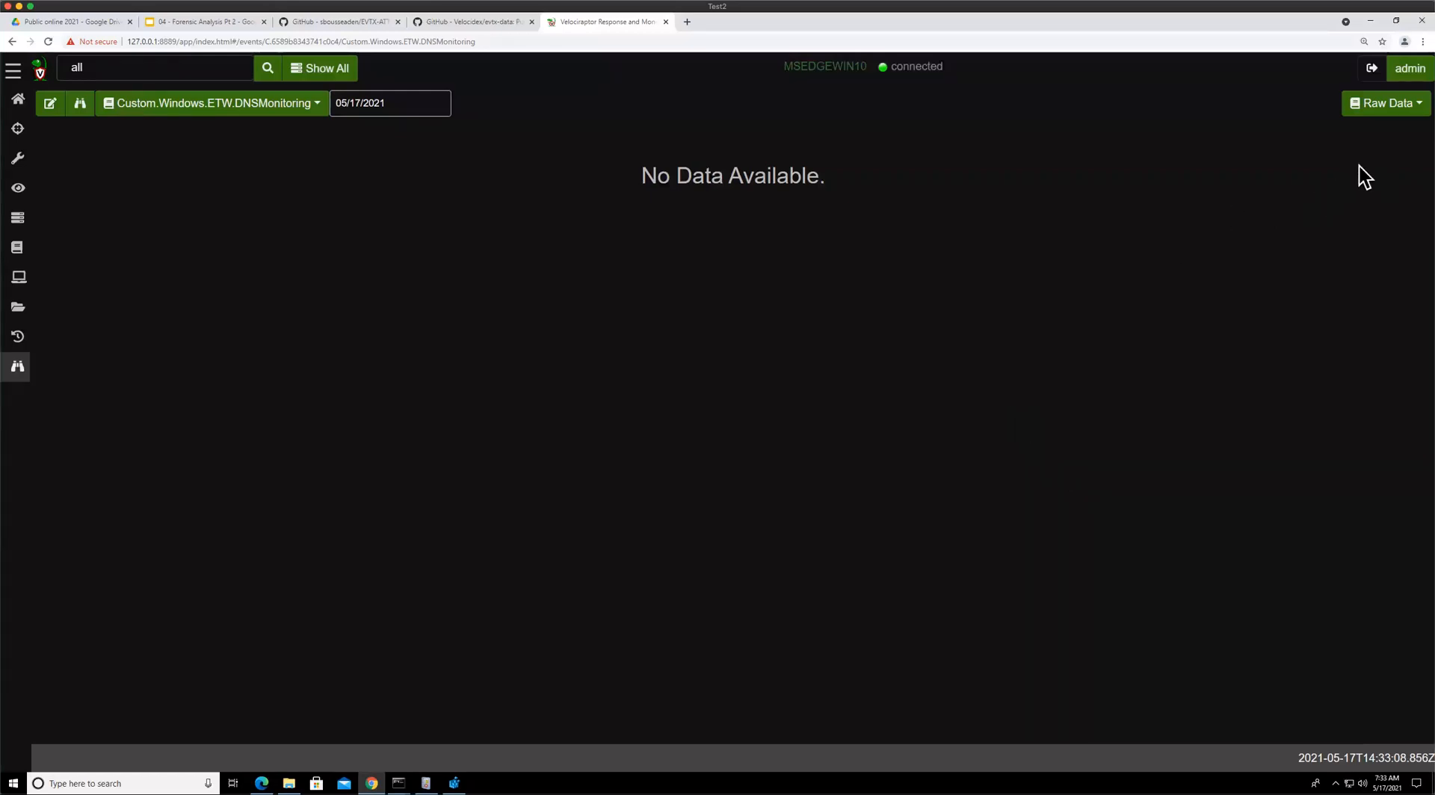
# Reload the client events page and reselect Custom.Windows.ETW.DNSMonitoring
pyautogui.click(202, 112)
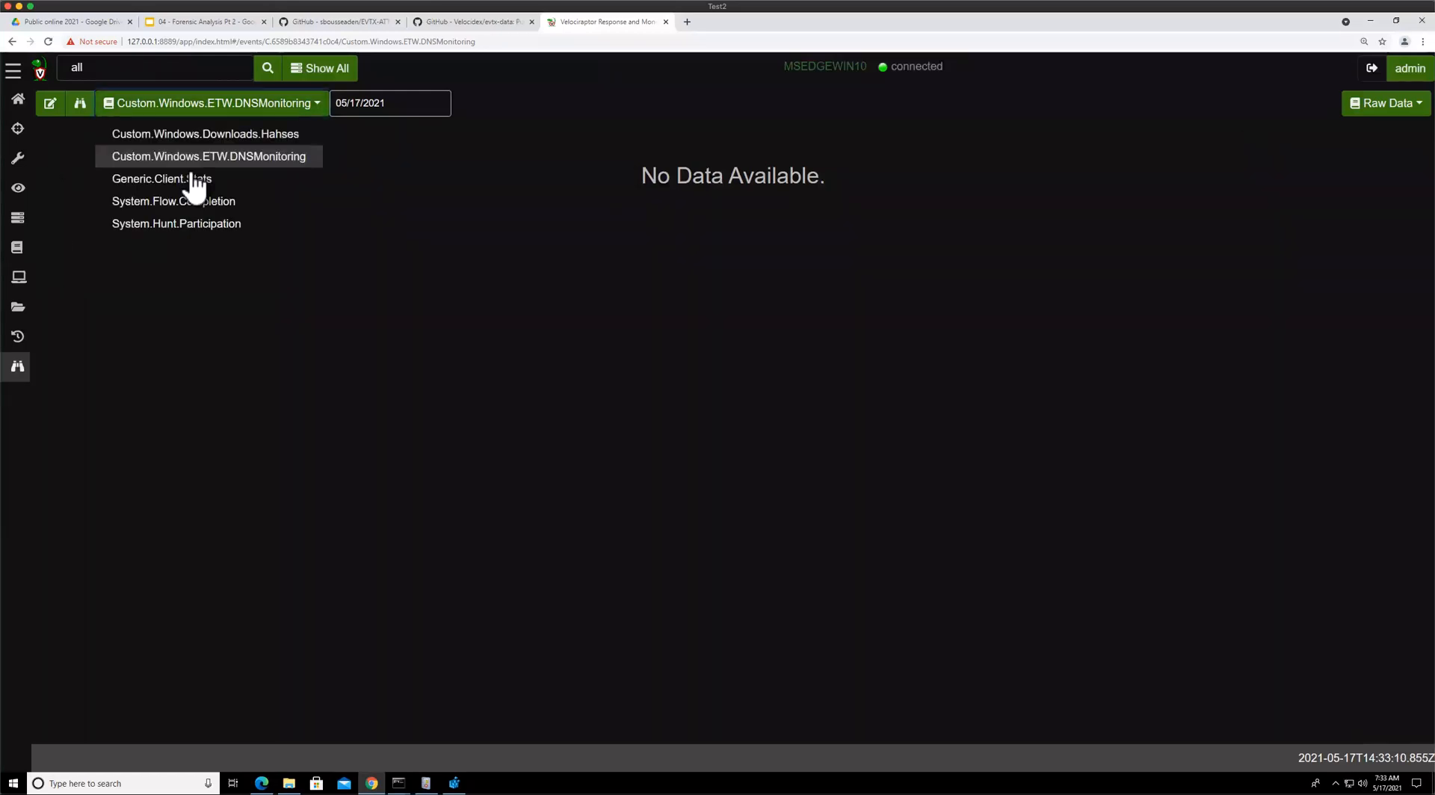
pyautogui.click(192, 135)
pyautogui.click(183, 113)
pyautogui.click(187, 157)
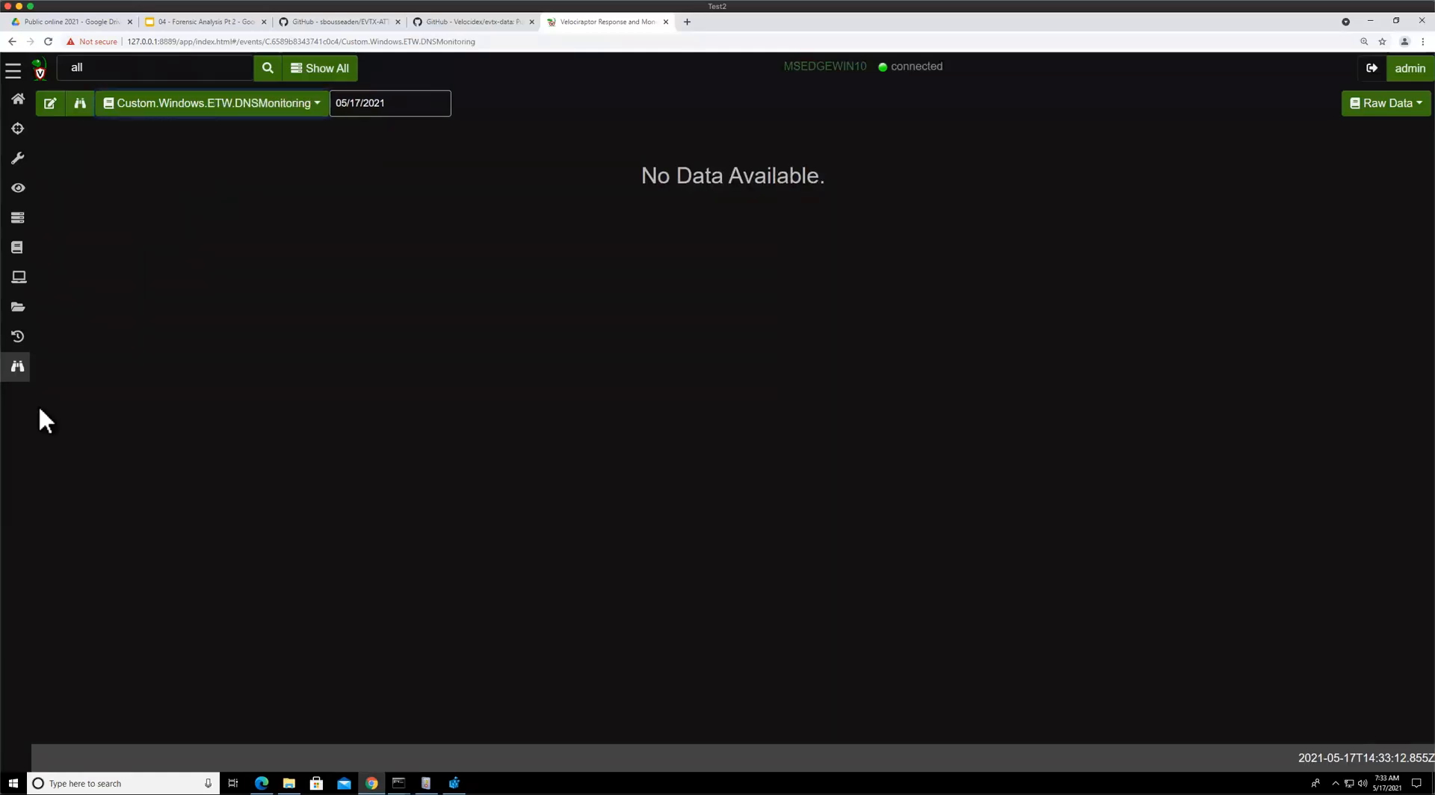
pyautogui.click(17, 338)
pyautogui.click(17, 366)
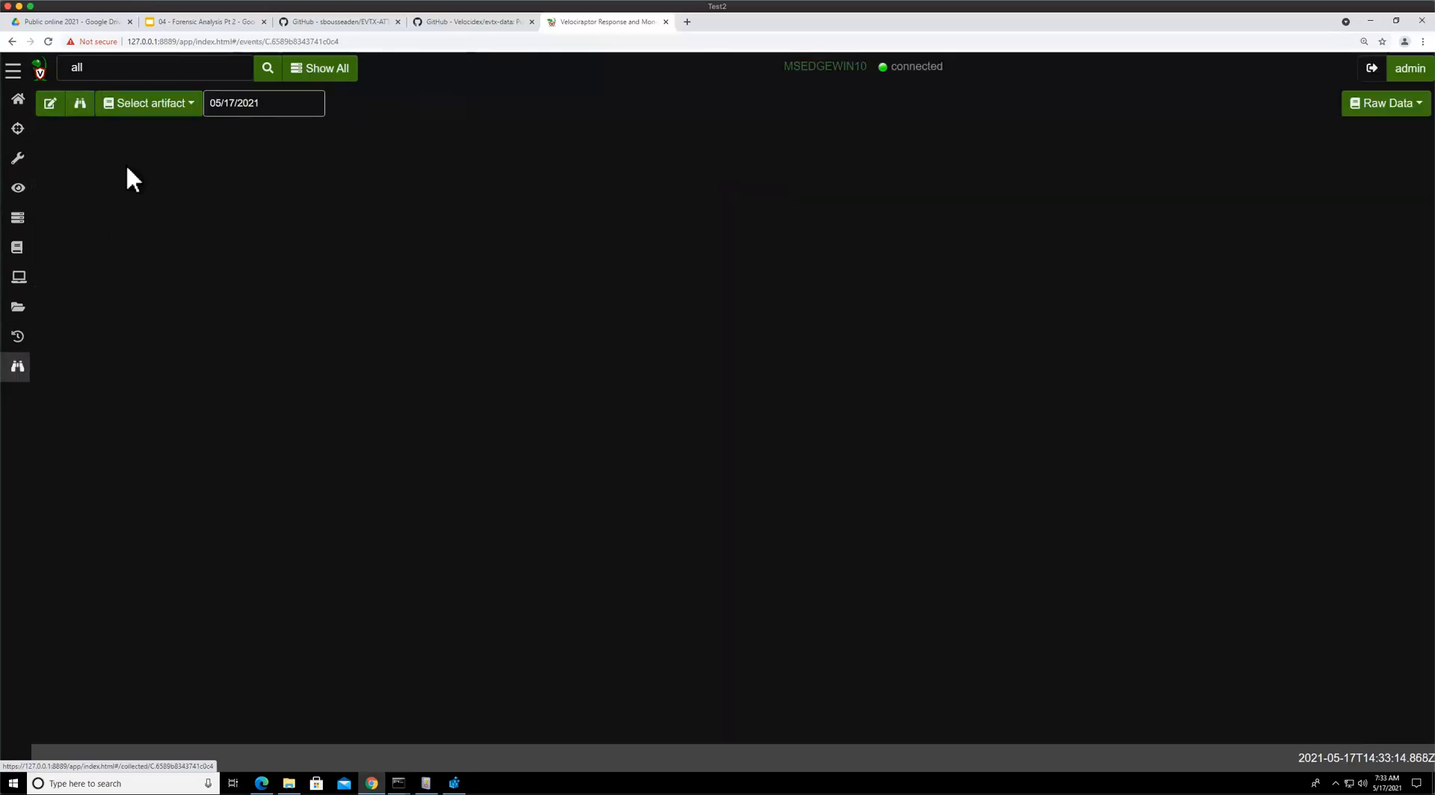
pyautogui.click(160, 110)
pyautogui.click(187, 150)
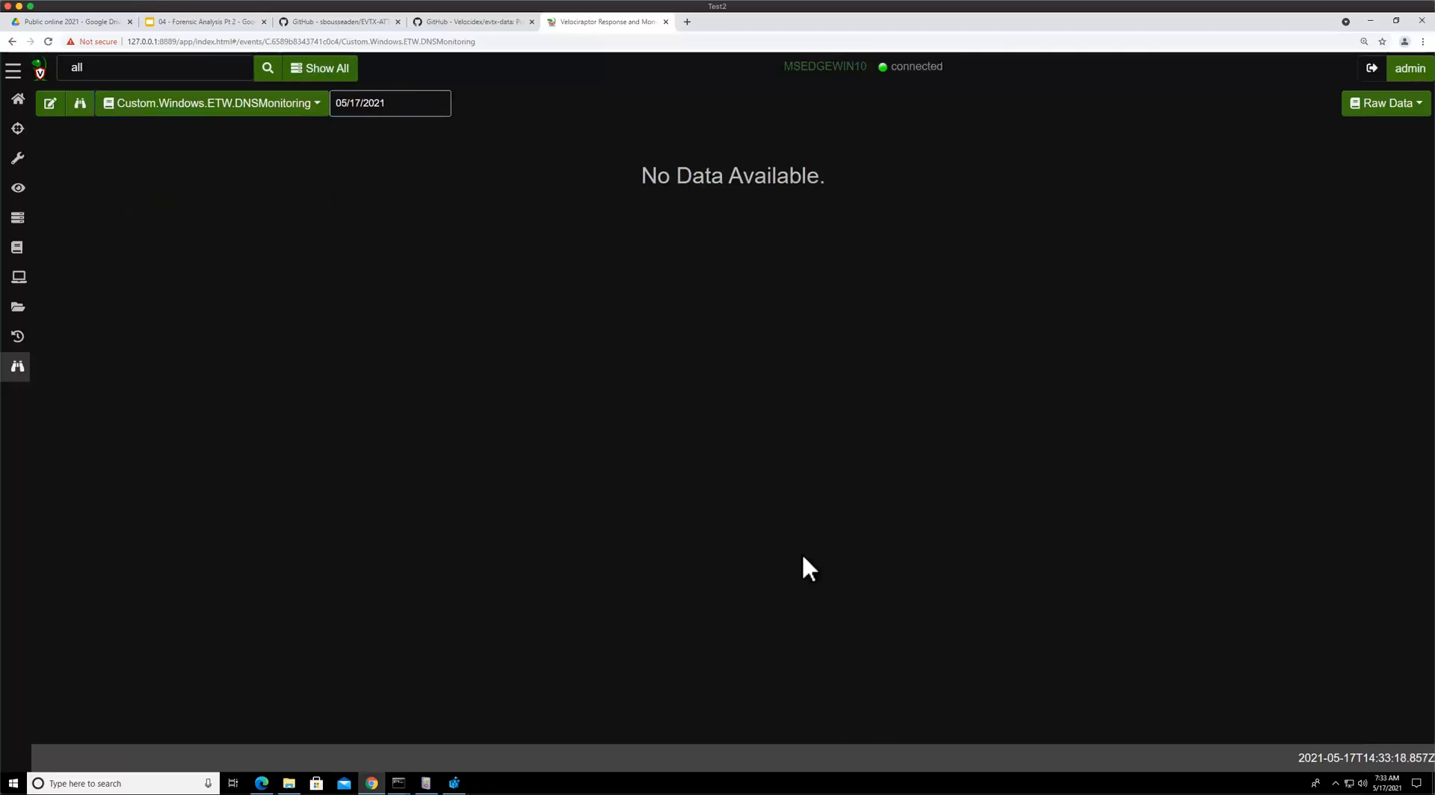
pyautogui.click(454, 783)
pyautogui.click(455, 783)
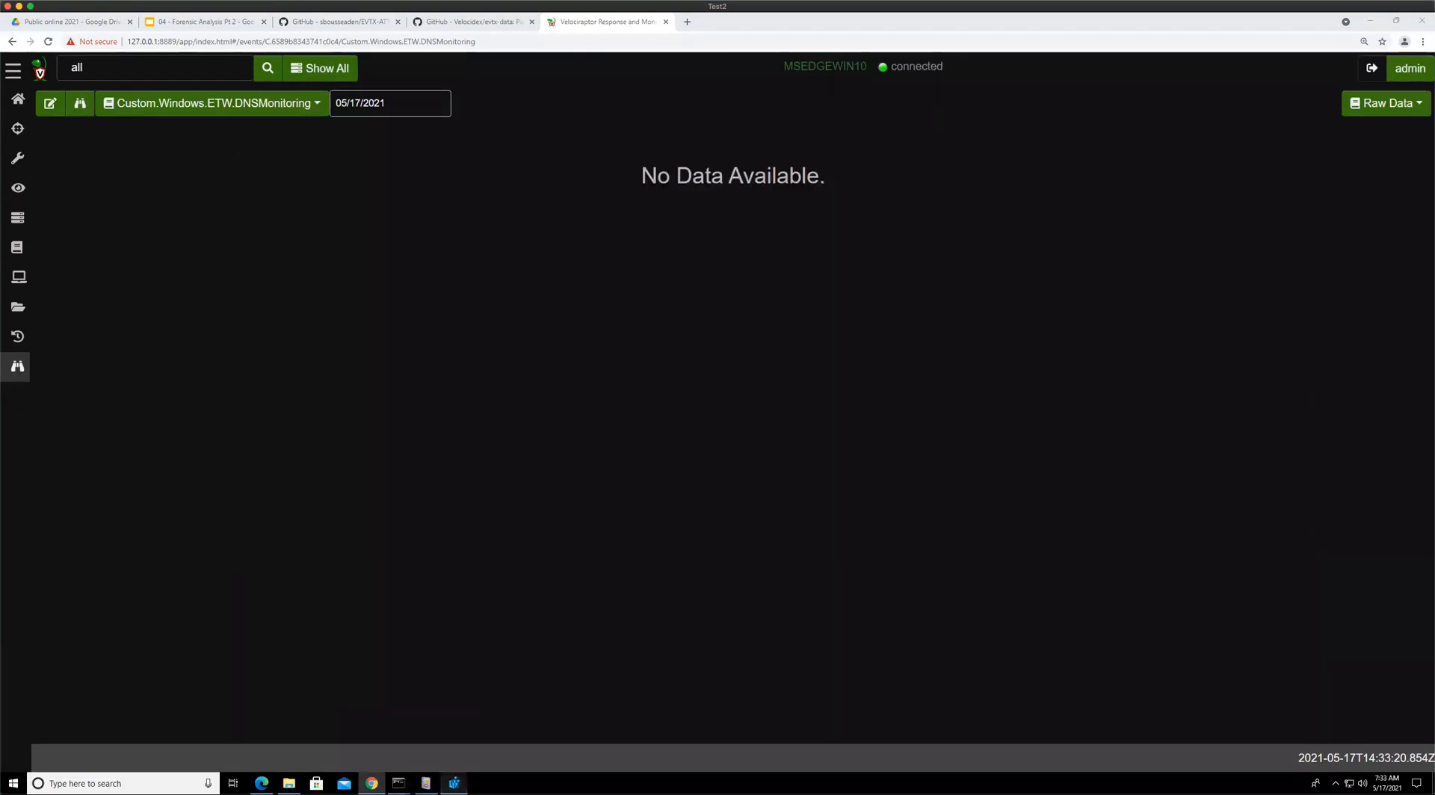
# Reopen the All label group's event monitoring configuration, launch it again, and reselect Custom.Windows.ETW.DNSMonitoring
pyautogui.click(50, 104)
pyautogui.click(501, 182)
pyautogui.click(496, 217)
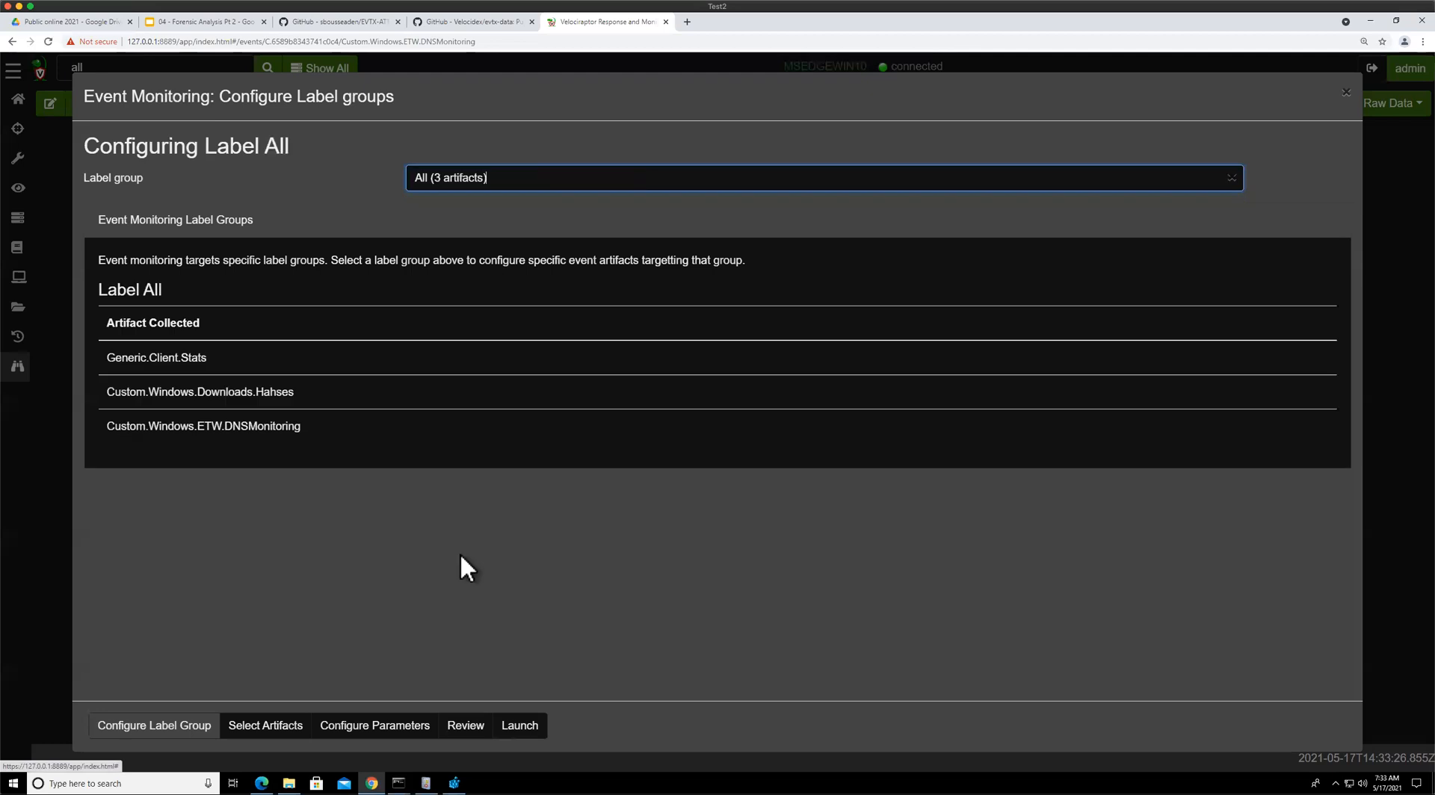
pyautogui.click(519, 726)
pyautogui.click(195, 106)
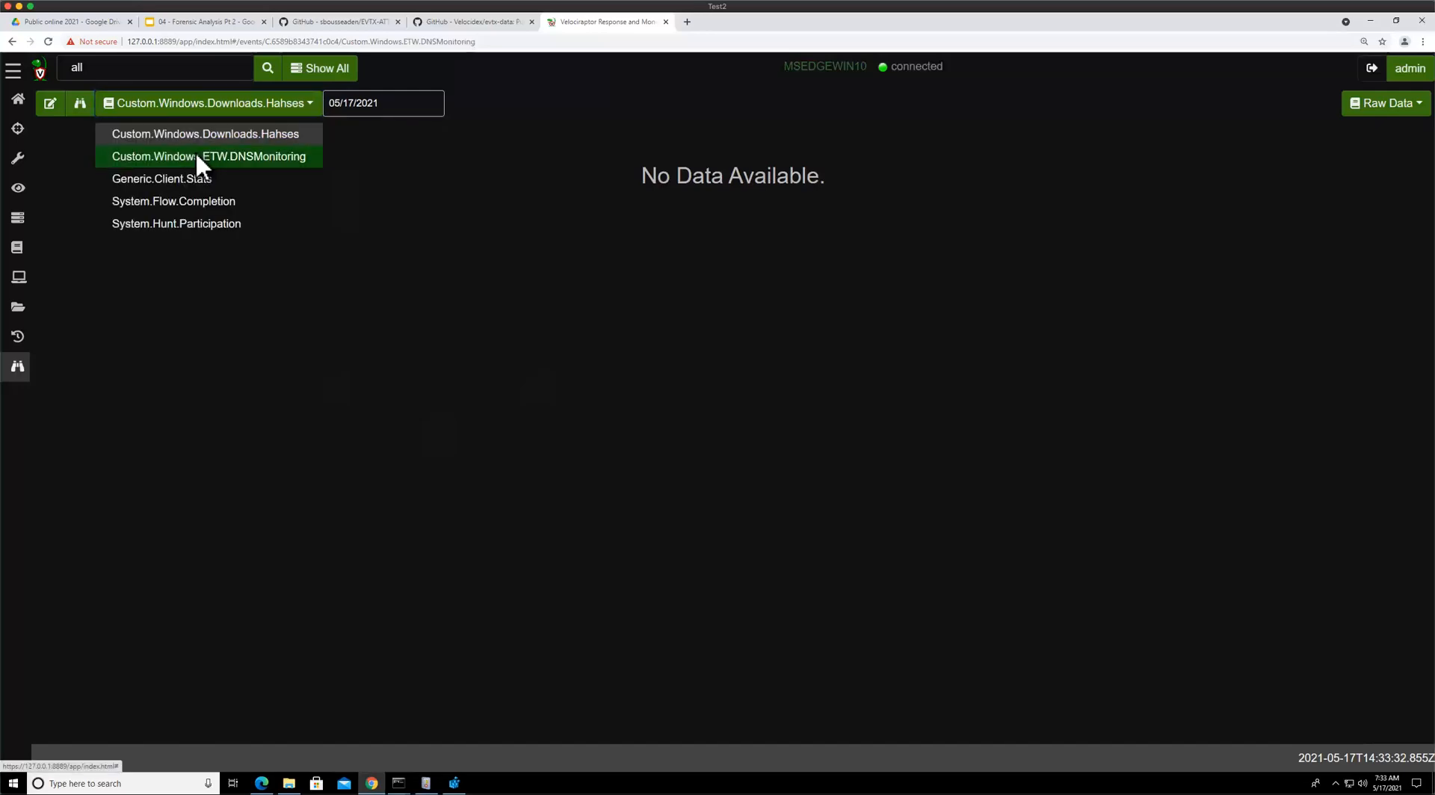
pyautogui.click(195, 154)
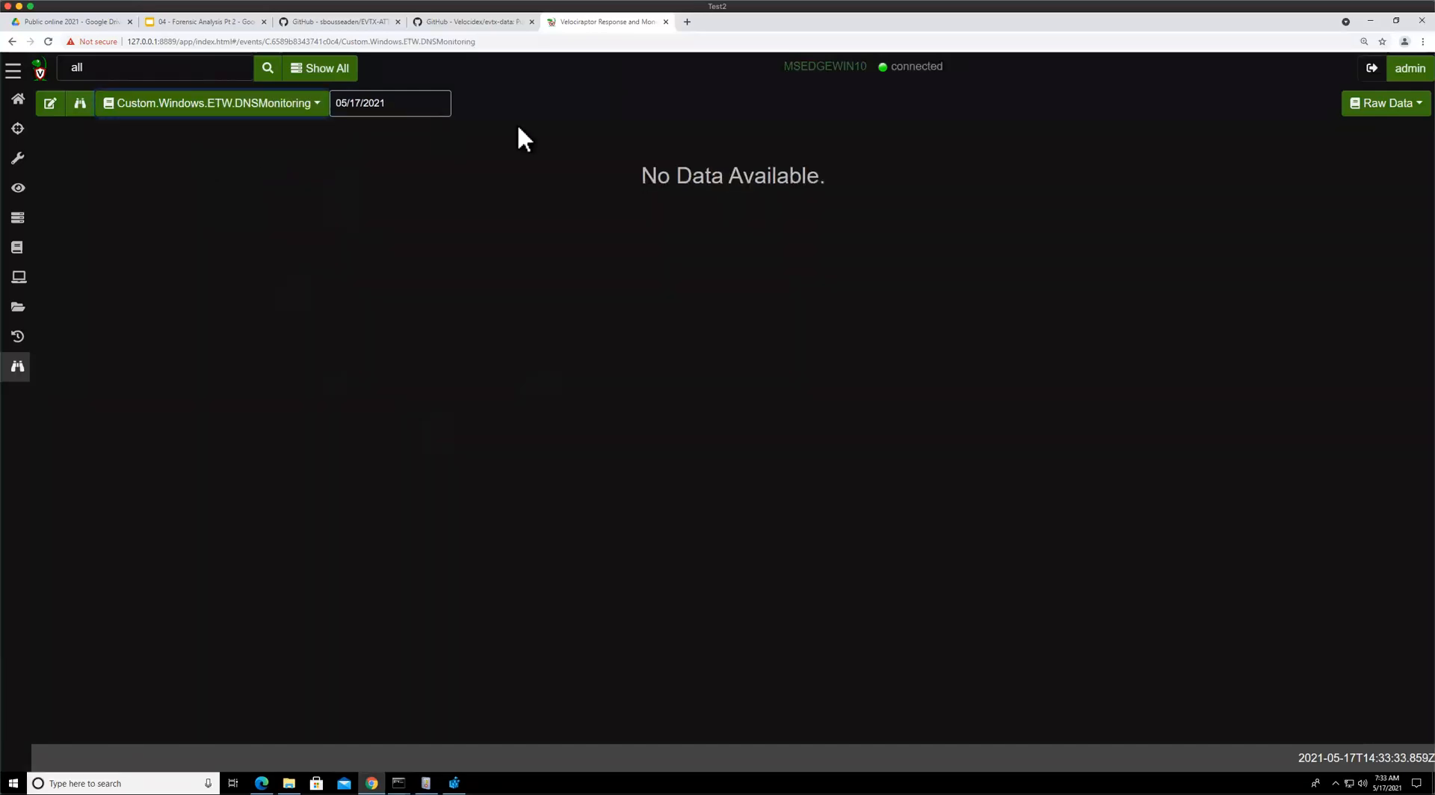
# Switch to the slides tab and open slide 55 on ETW for event driven logs
pyautogui.click(199, 21)
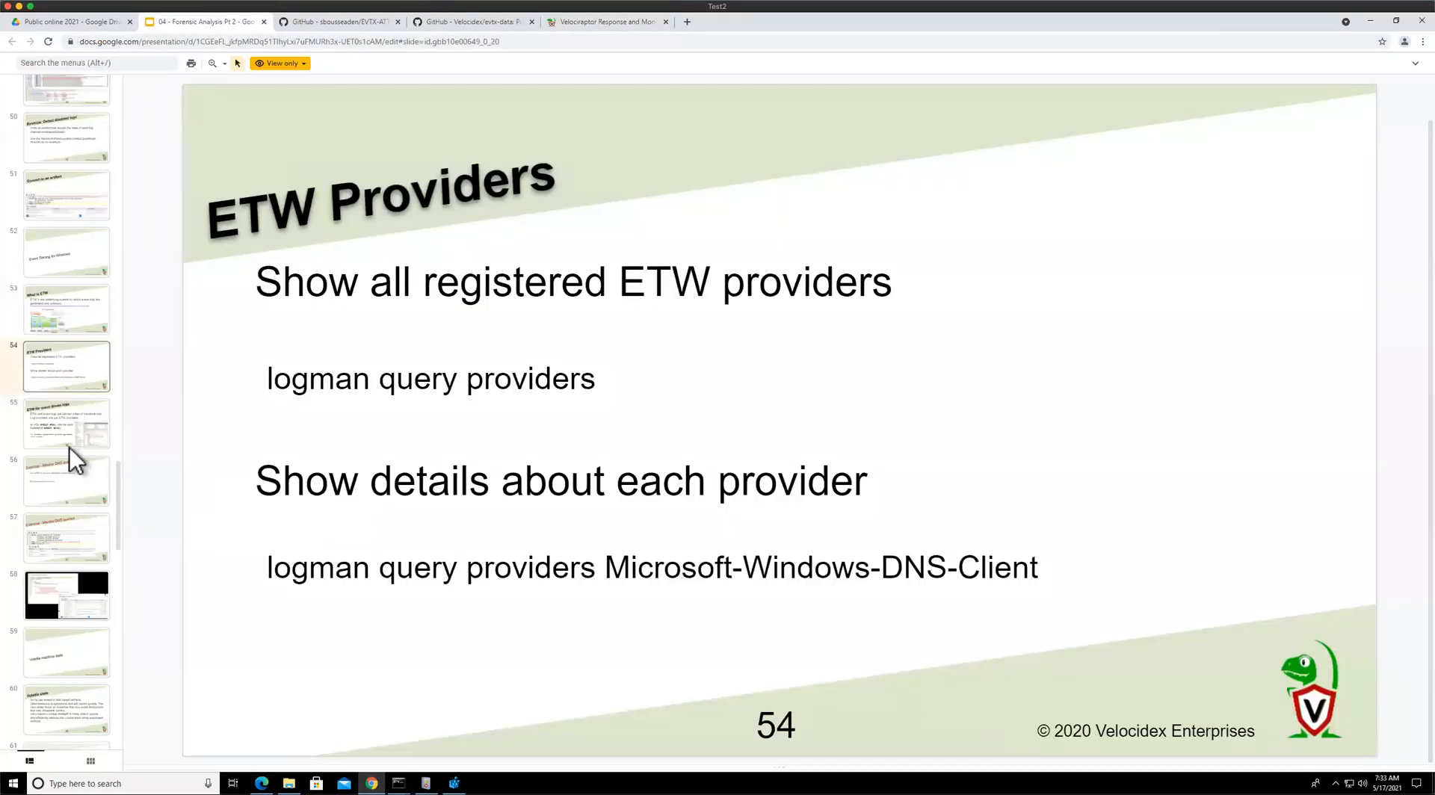
pyautogui.scroll(-2, 74, 451)
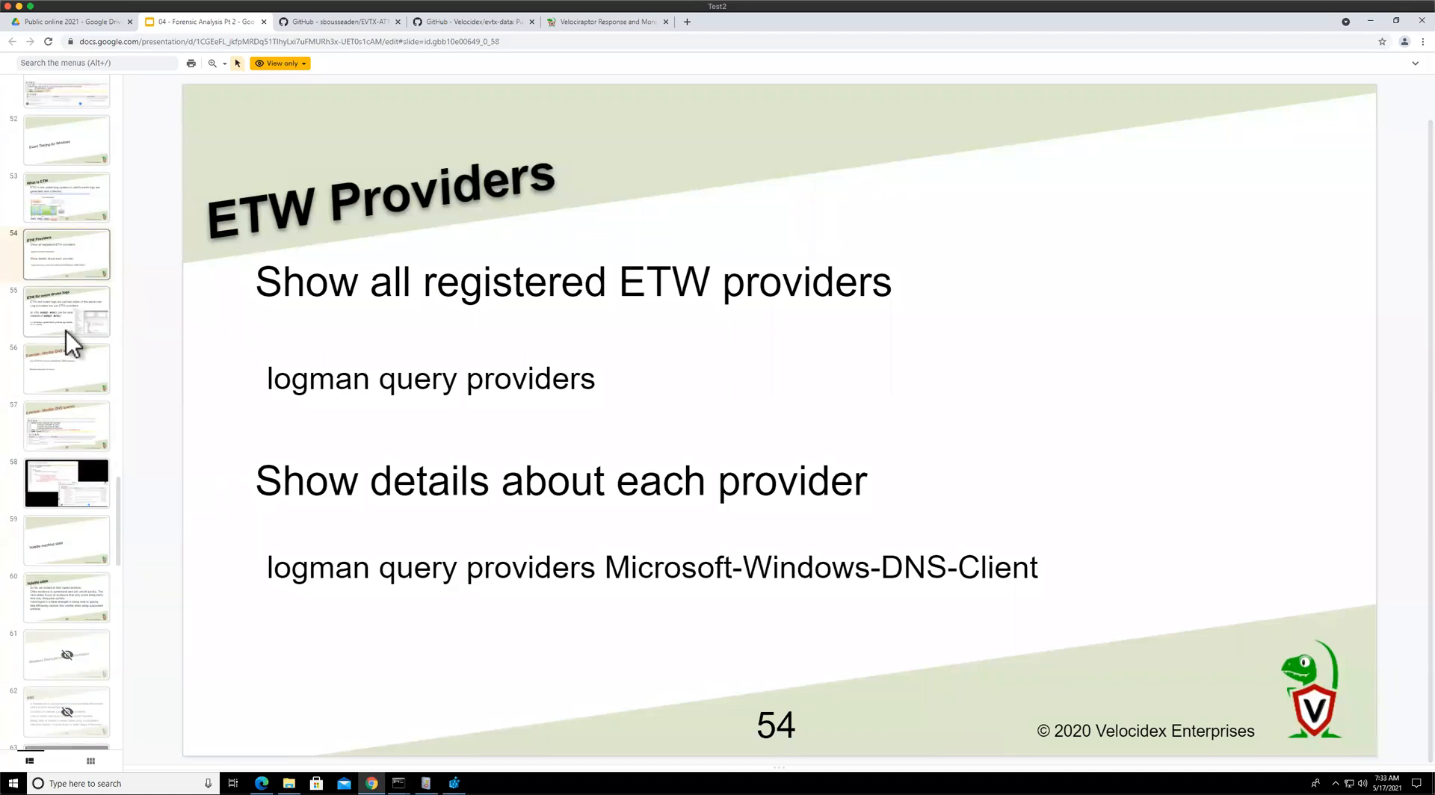
pyautogui.click(66, 331)
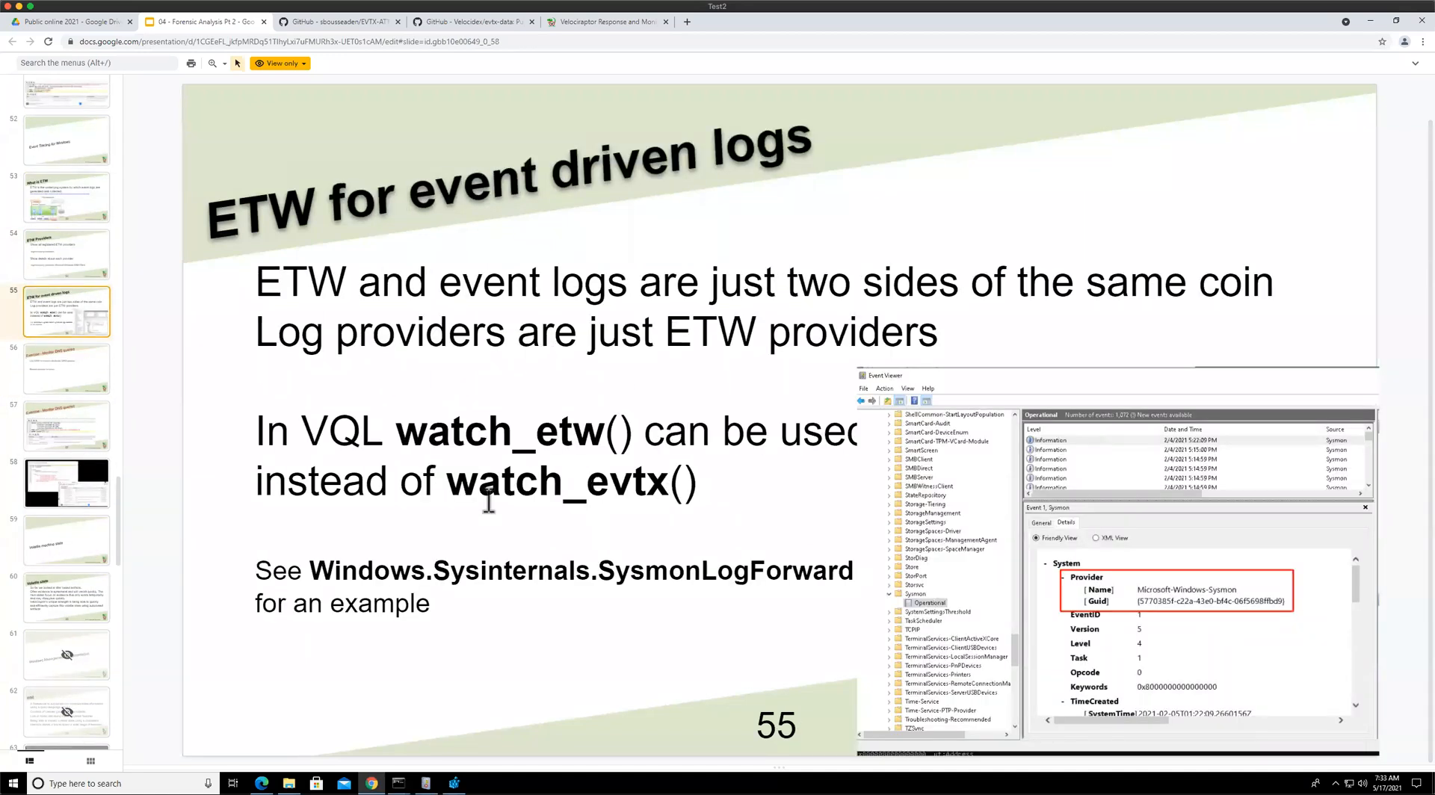
pyautogui.doubleClick(664, 490)
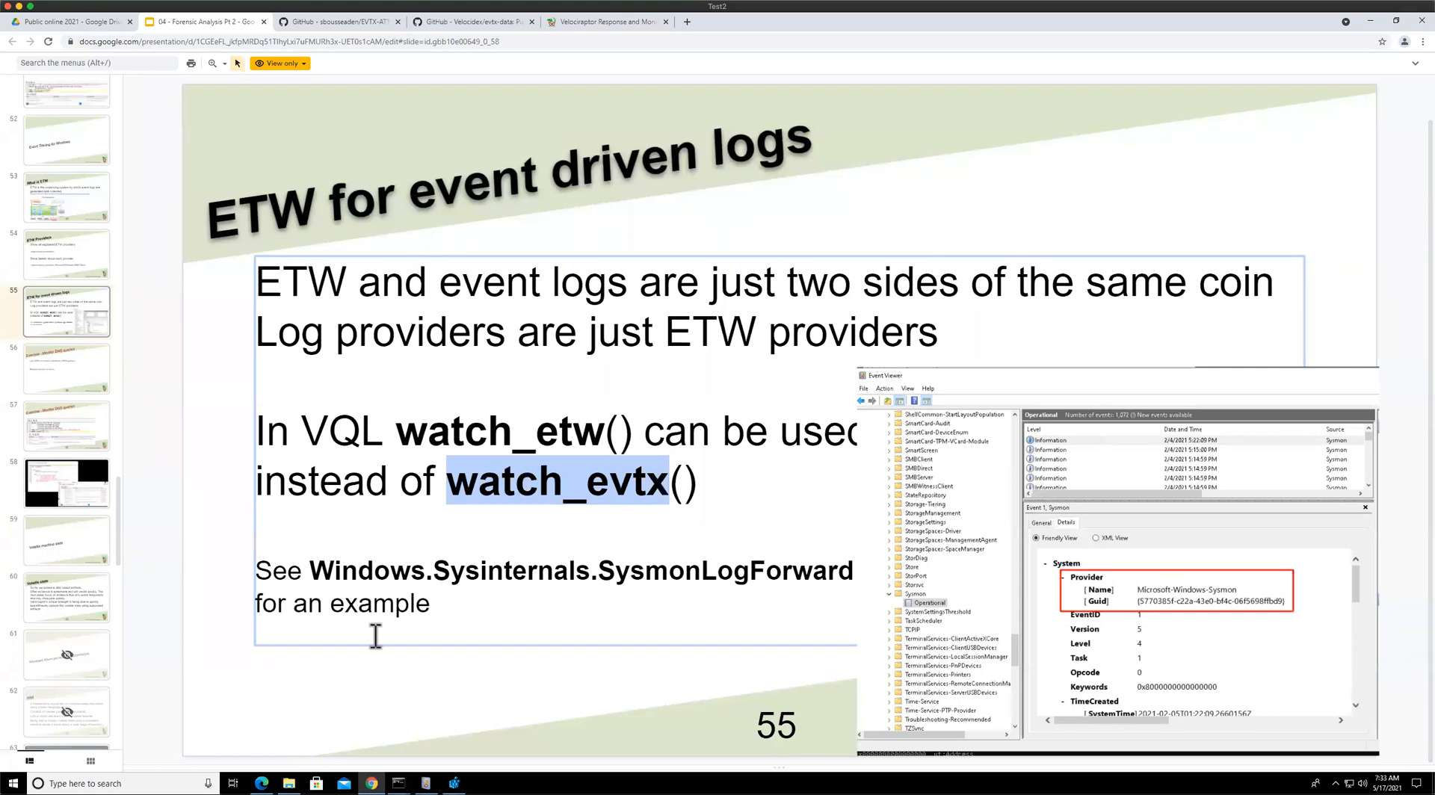
# Open Event Viewer and select the System log under Windows Logs
pyautogui.click(427, 784)
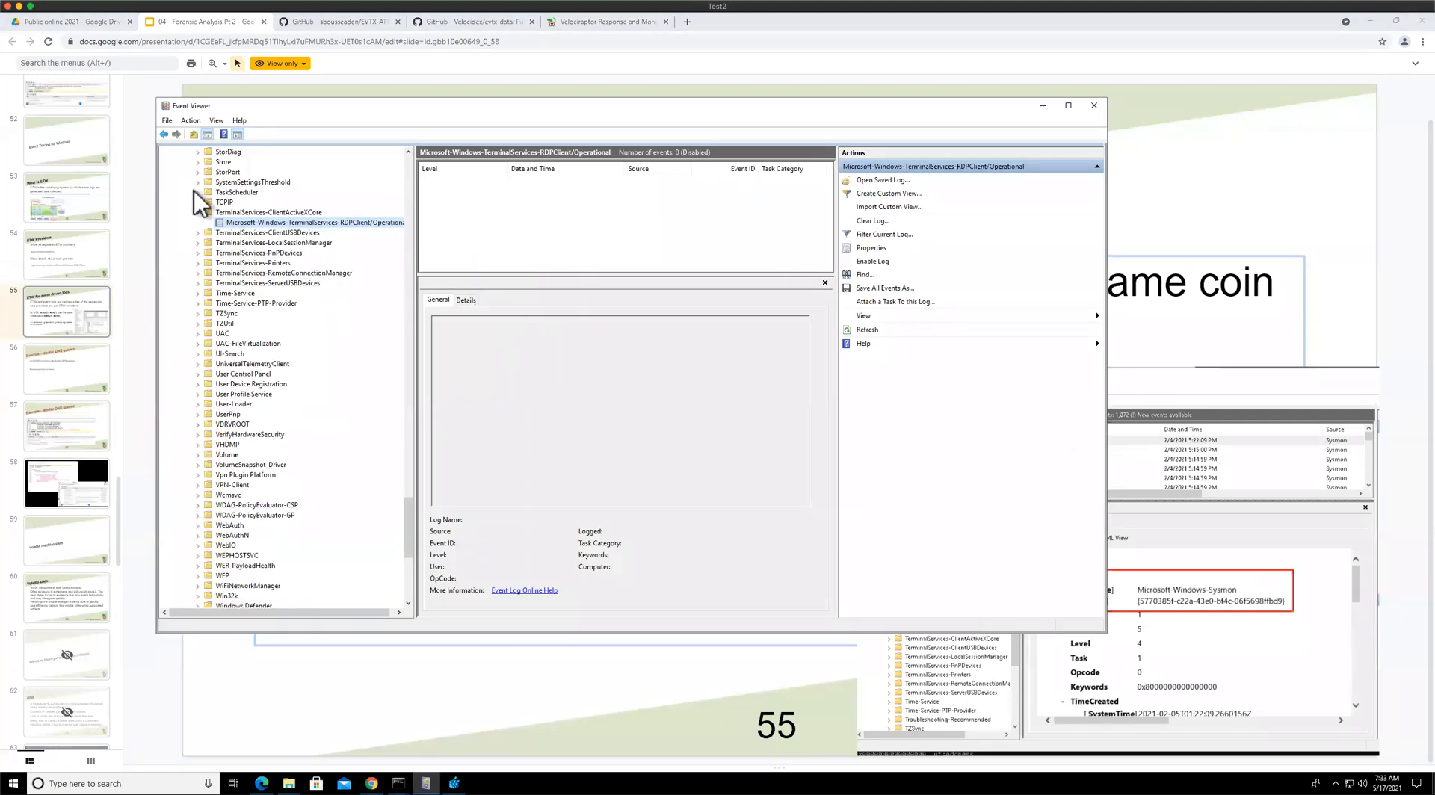
pyautogui.scroll(15, 257, 293)
pyautogui.scroll(20, 257, 293)
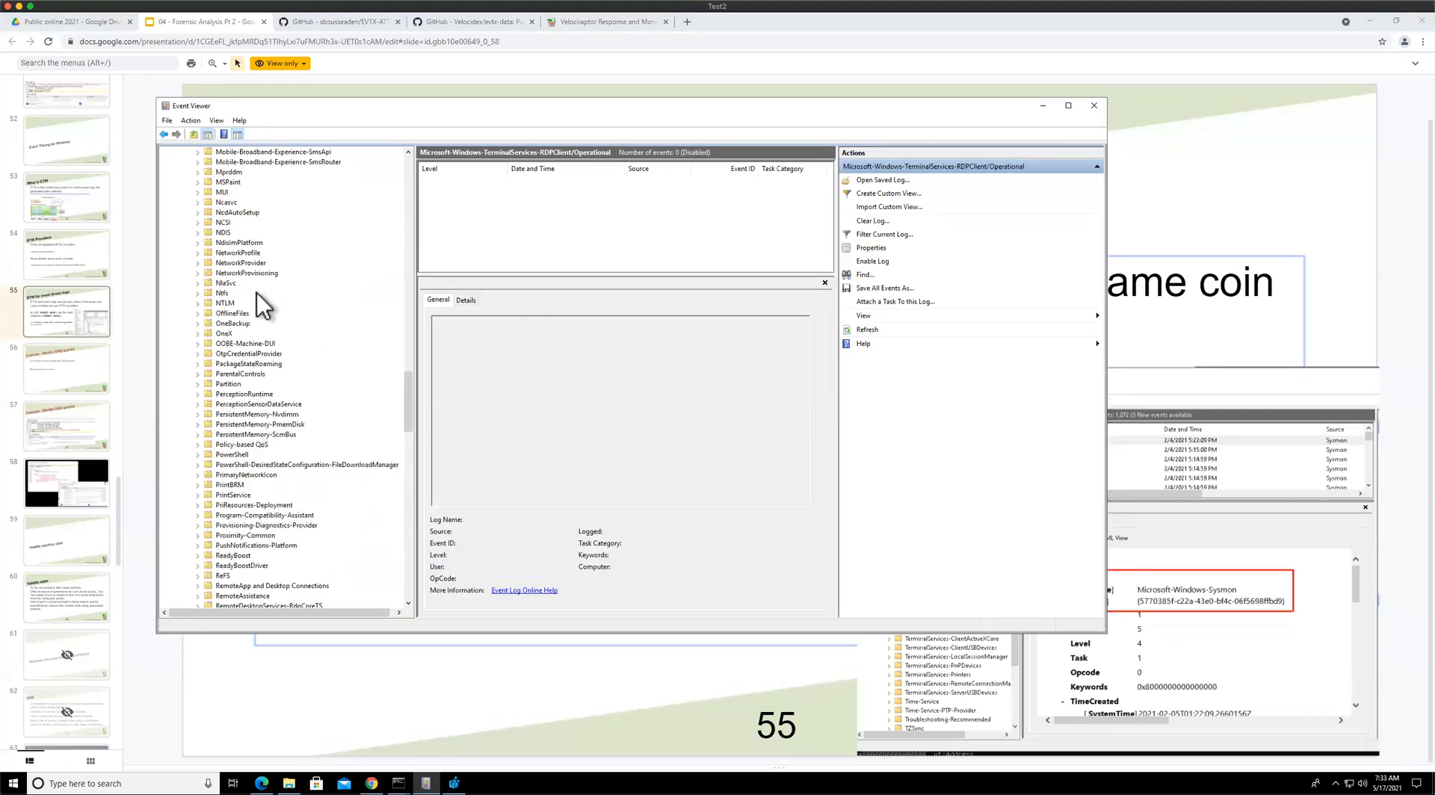
pyautogui.scroll(6, 257, 293)
pyautogui.click(205, 212)
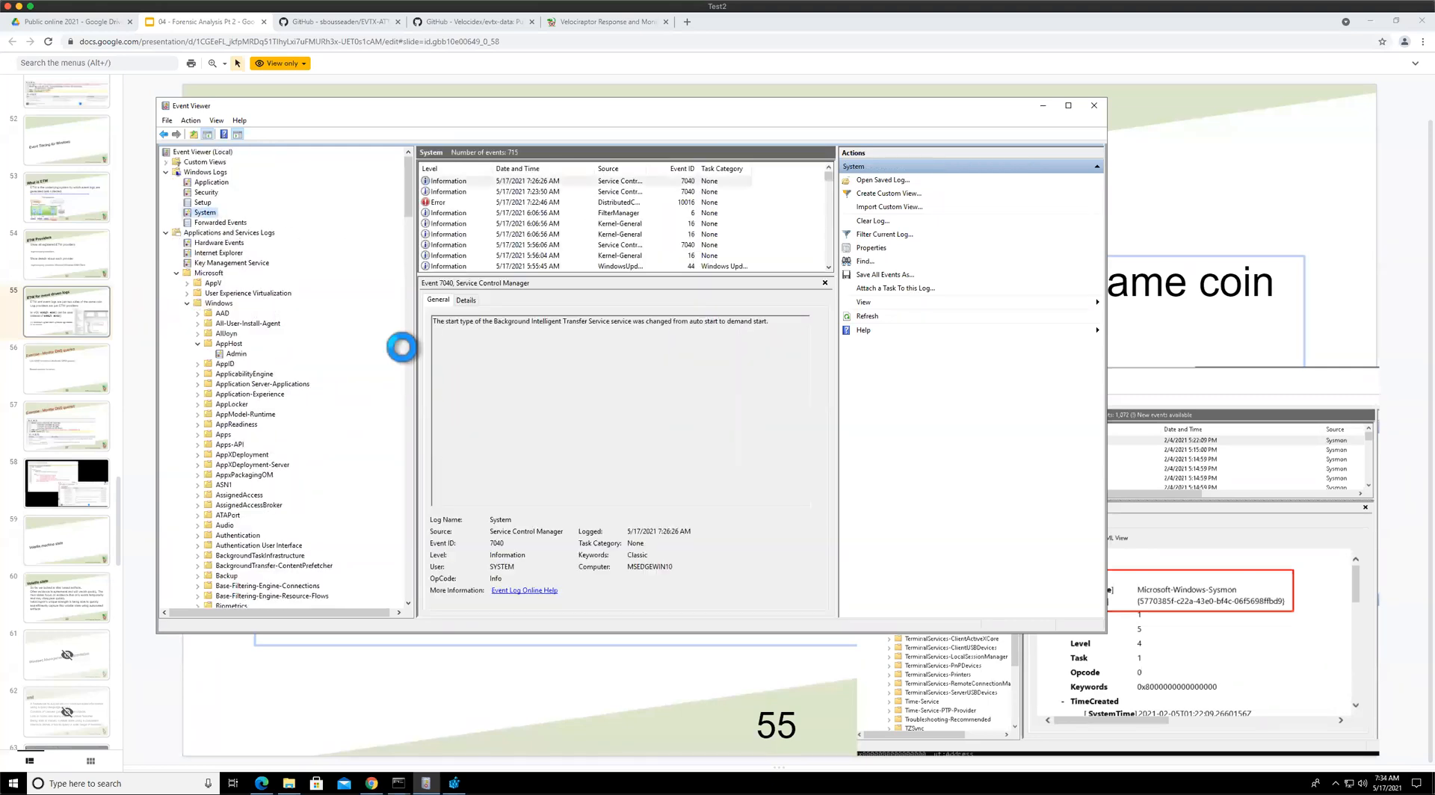
# Show the selected event's Details and highlight the provider's Guid value
pyautogui.click(465, 300)
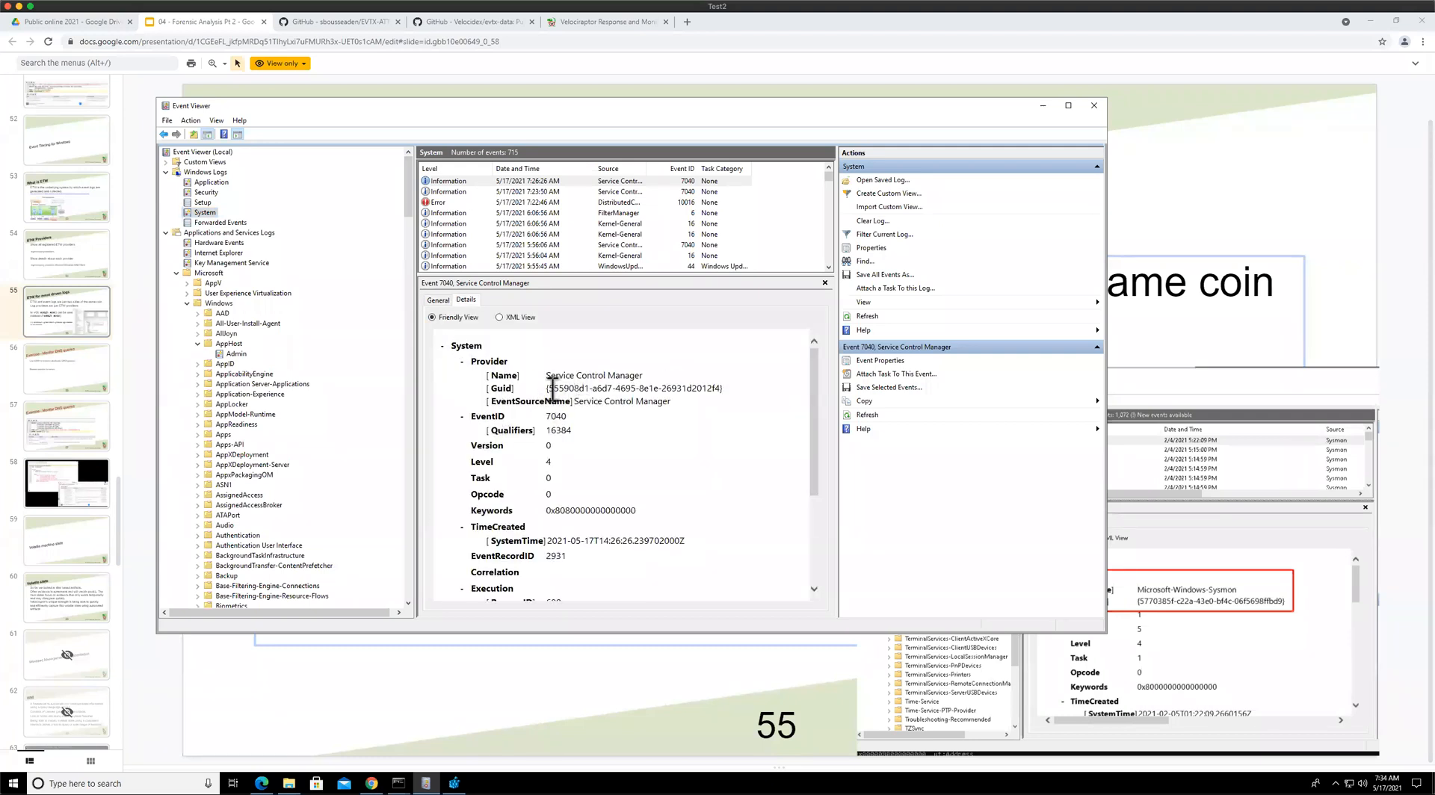
pyautogui.moveTo(547, 388)
pyautogui.mouseDown()
pyautogui.moveTo(723, 403)
pyautogui.moveTo(731, 387)
pyautogui.moveTo(545, 390)
pyautogui.mouseUp()
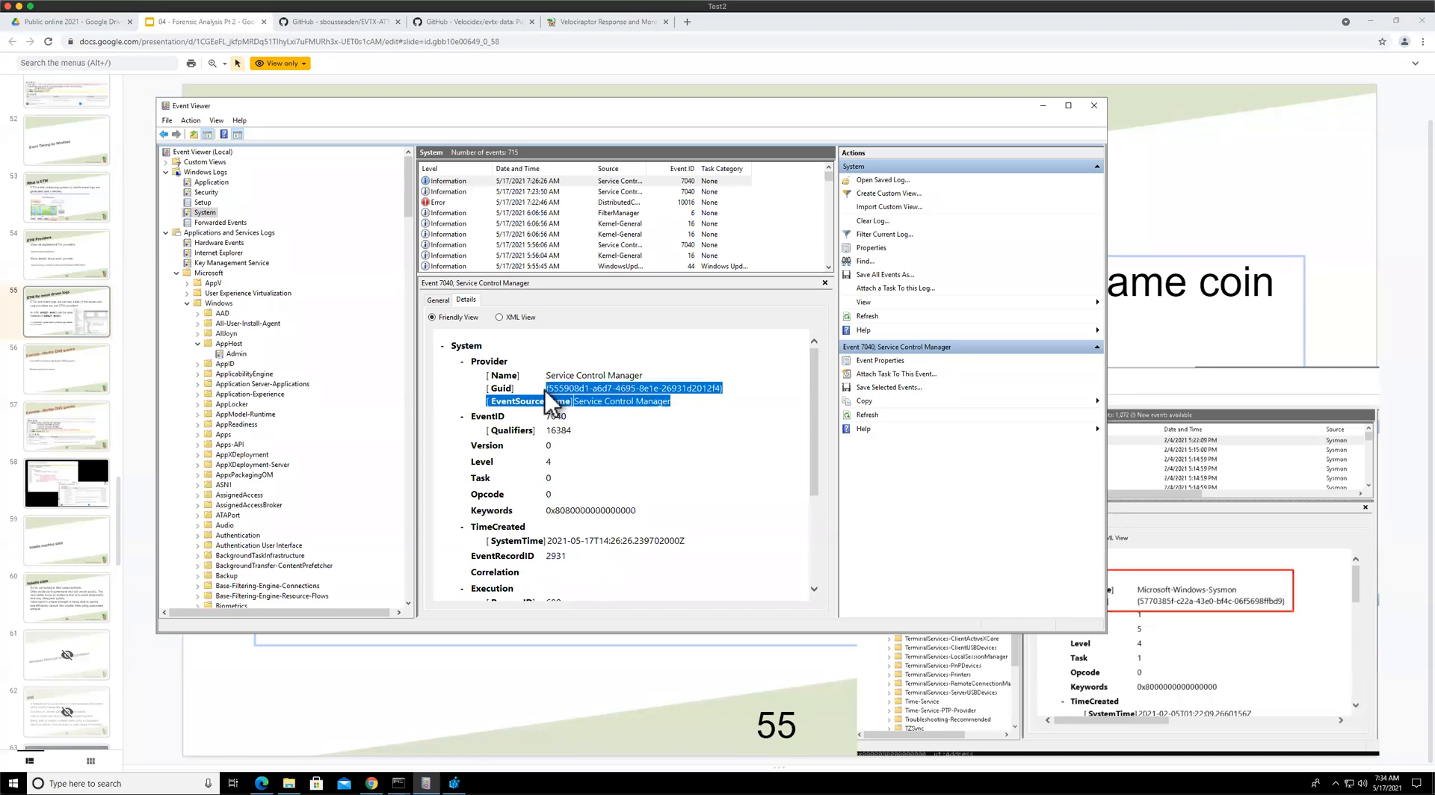
pyautogui.click(545, 390)
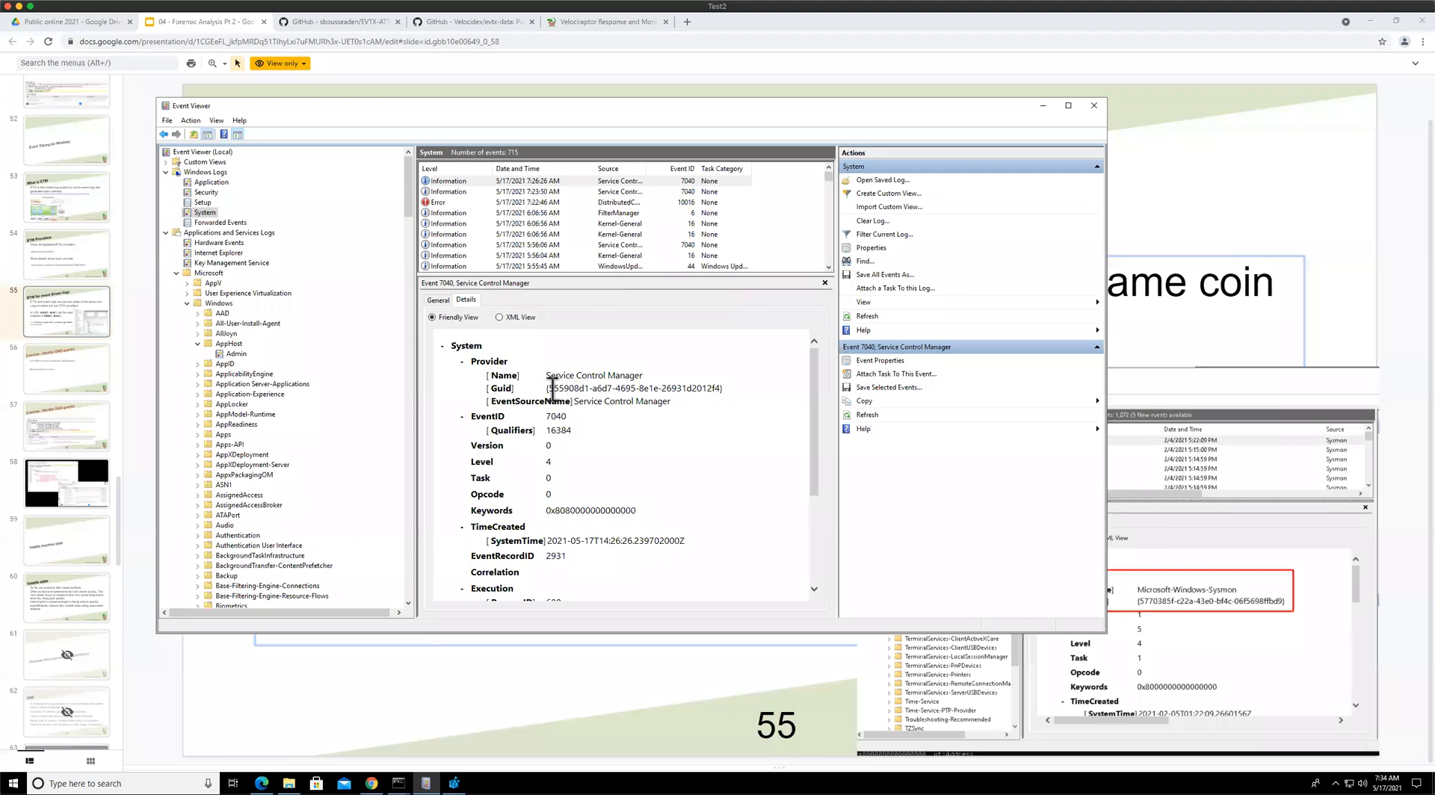
pyautogui.moveTo(546, 389); pyautogui.dragTo(720, 388)
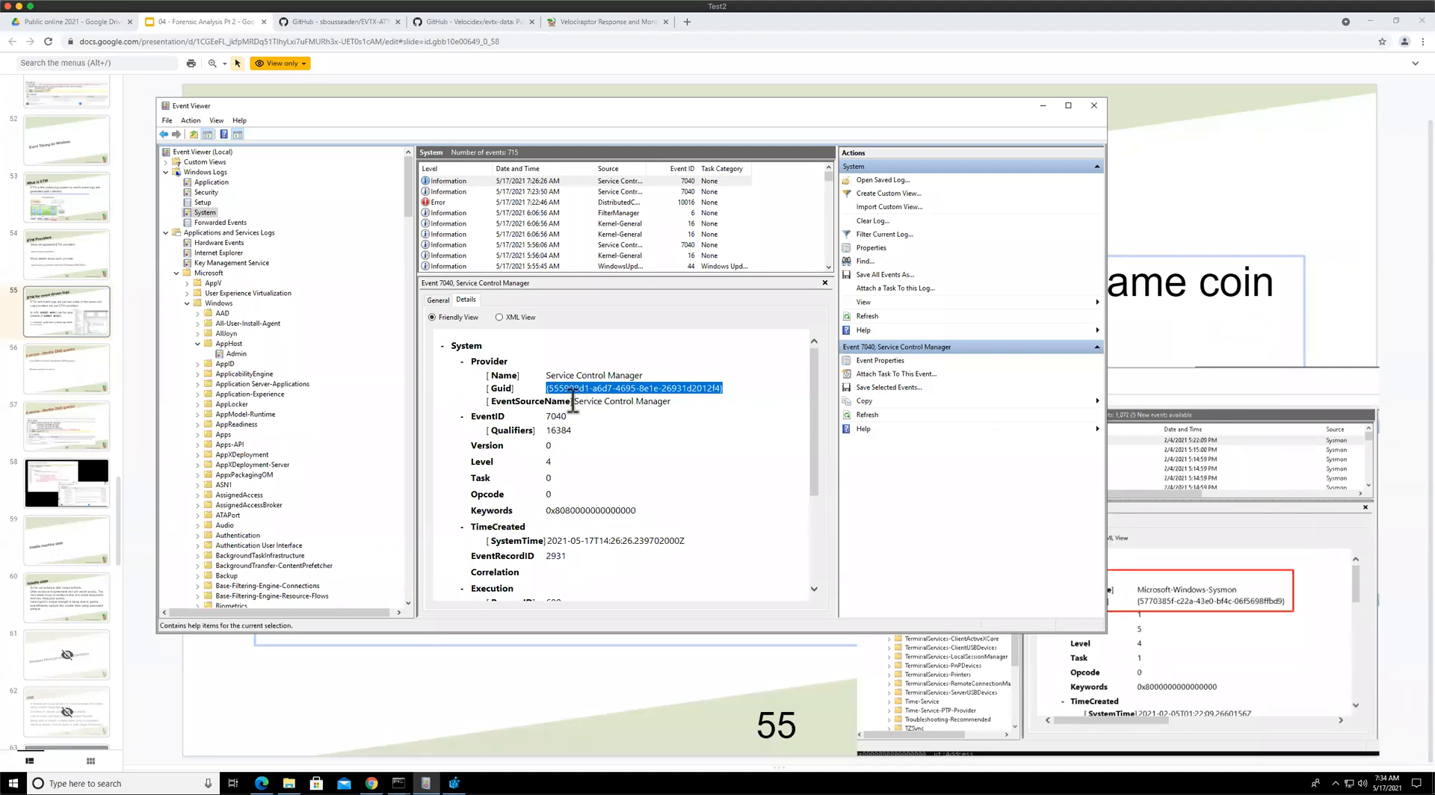
# Return to Velociraptor, refresh the DNSMonitoring events, and page through the collected DNS queries
pyautogui.click(552, 20)
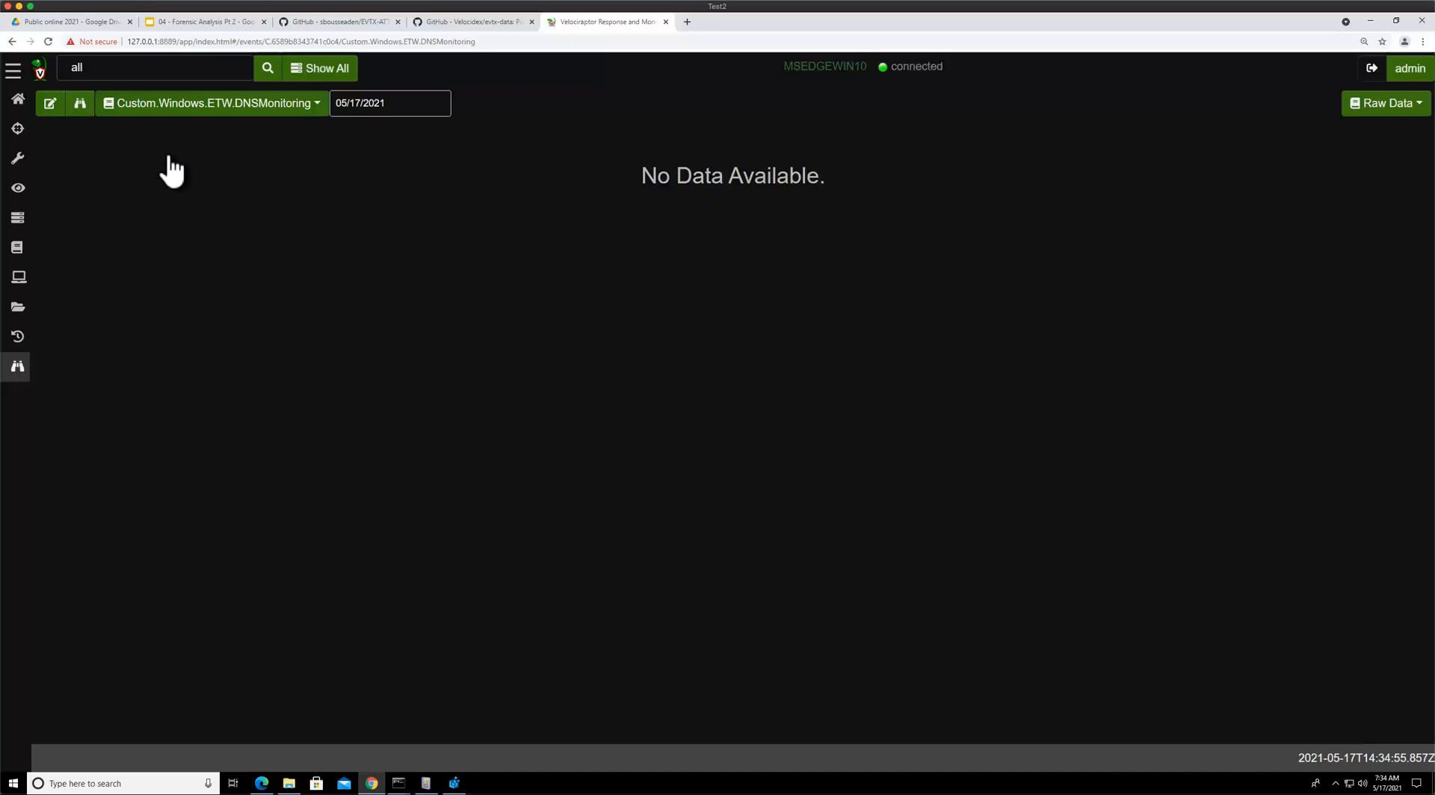
pyautogui.click(272, 156)
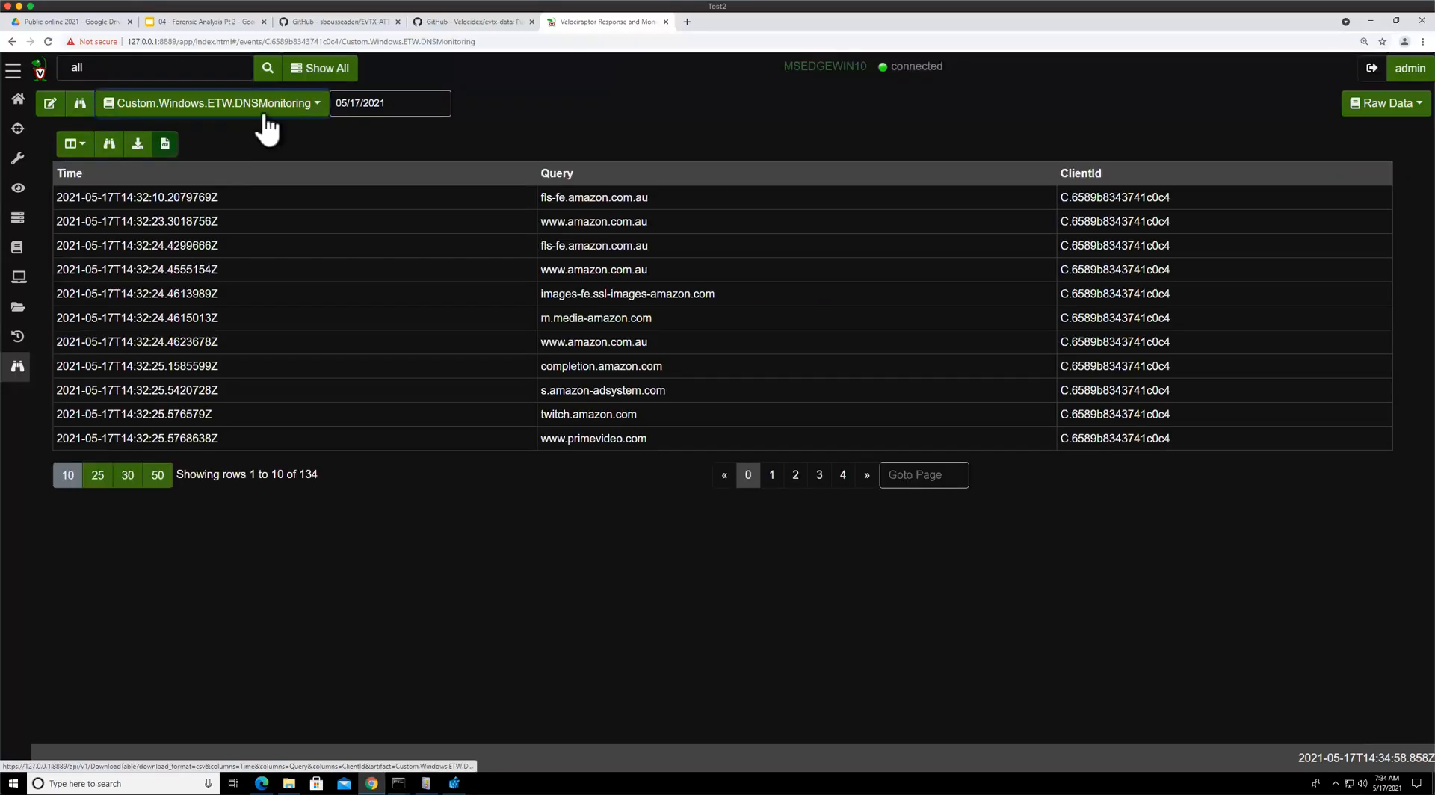
pyautogui.click(772, 475)
pyautogui.click(795, 475)
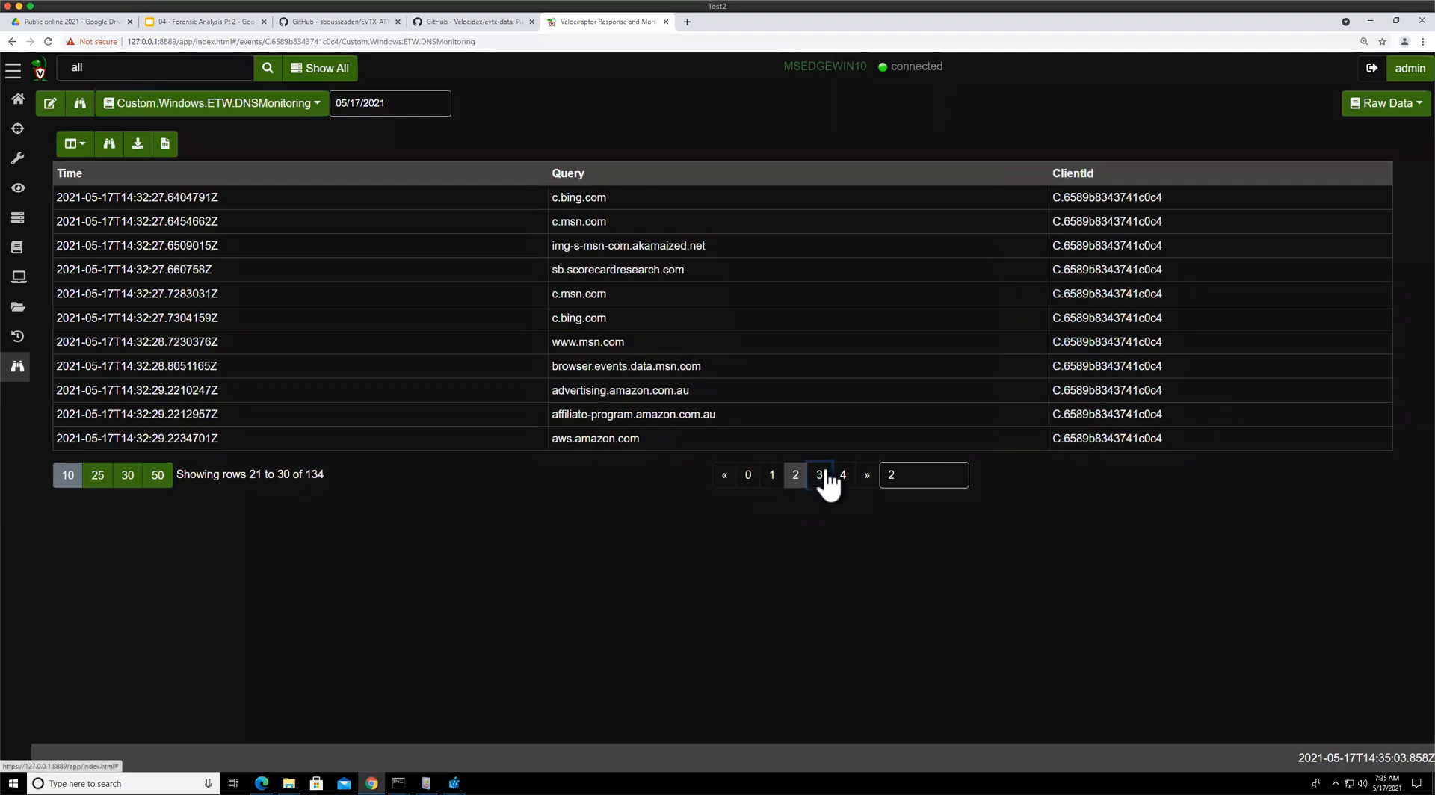
# Page further through the collected DNS query results to later pages
pyautogui.click(820, 475)
pyautogui.click(820, 475)
pyautogui.press('Tab')
pyautogui.press('Return')
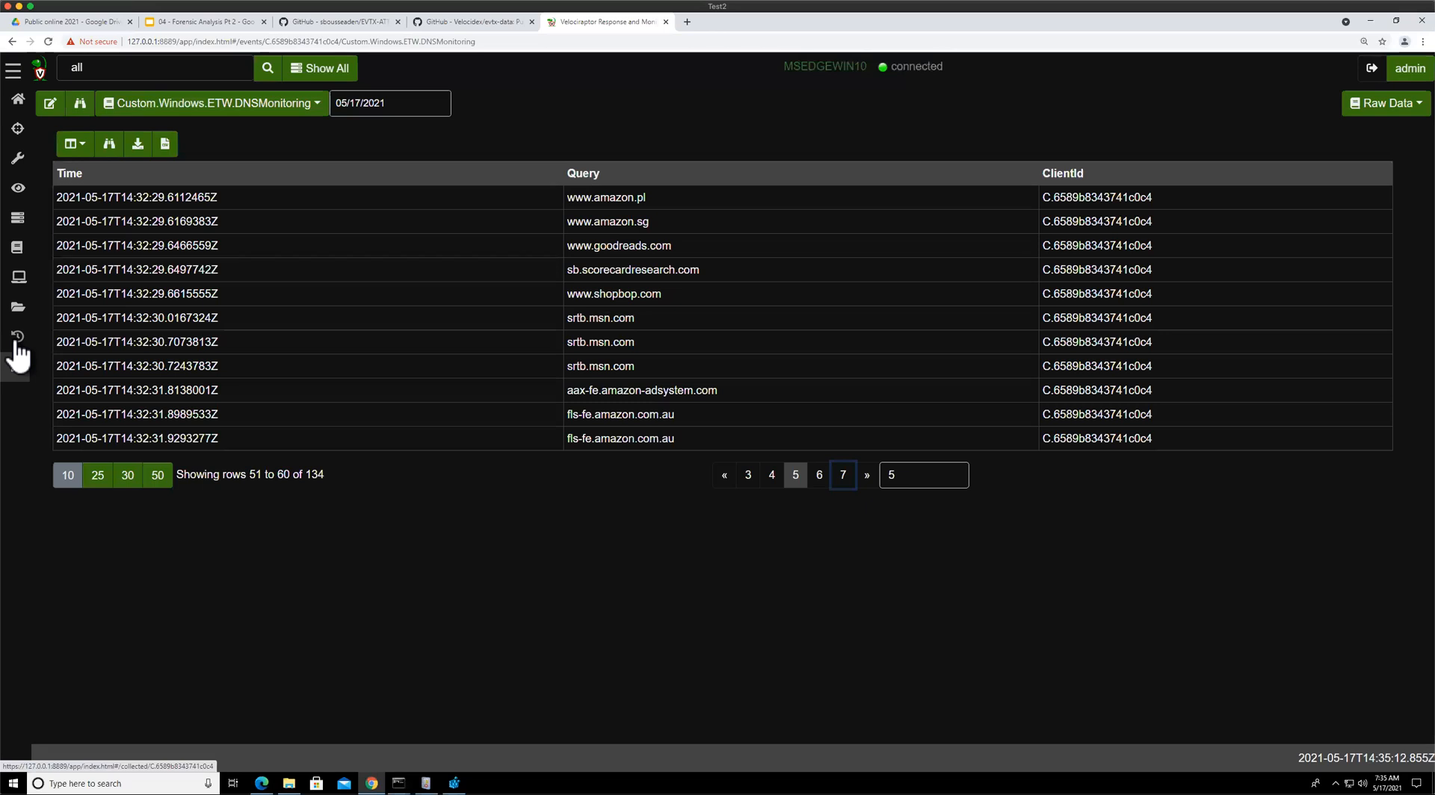
# Add the Windows.Sysinternals.SysmonLogForward artifact to event monitoring for label group All, highlight its watch_etw call, and launch
pyautogui.click(50, 103)
pyautogui.click(508, 178)
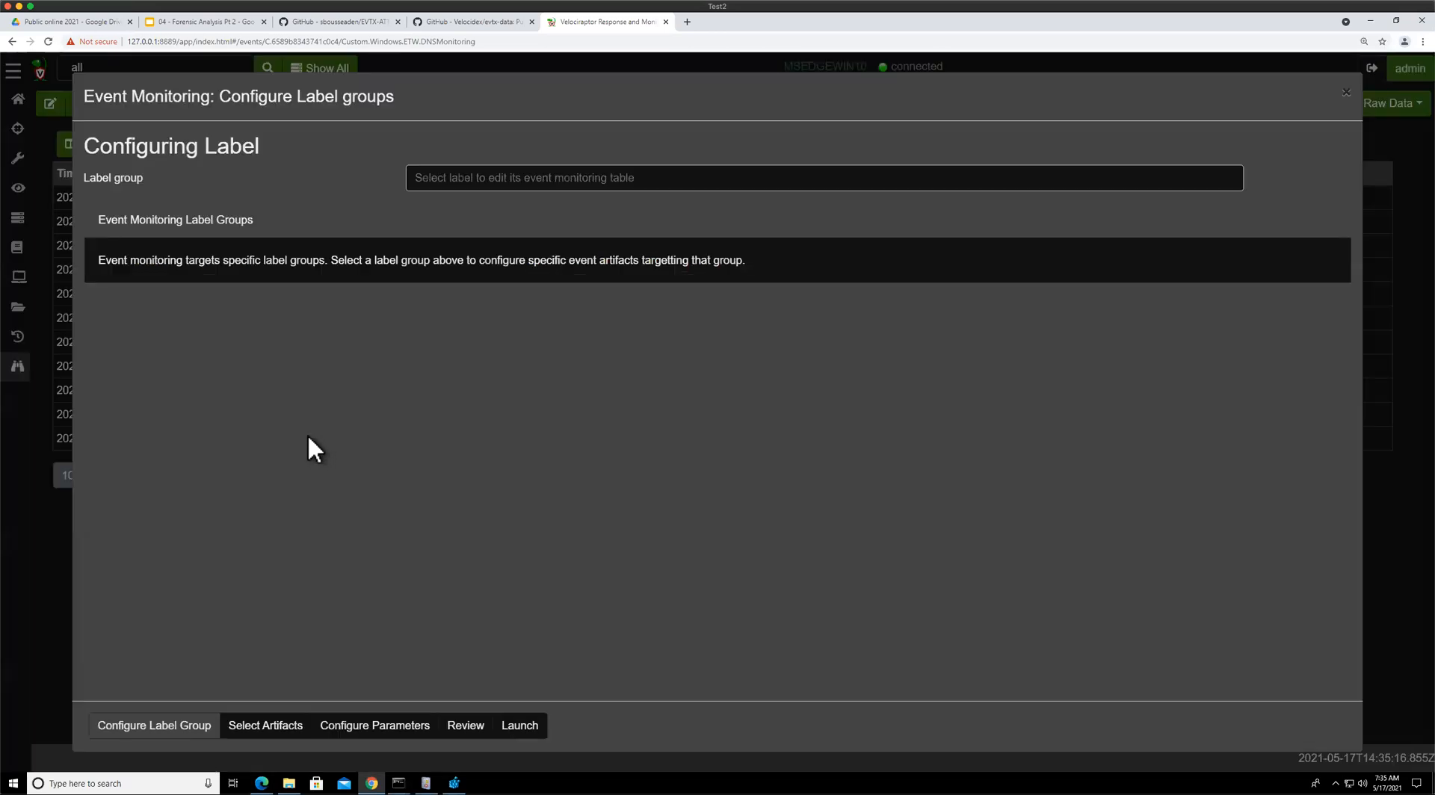
pyautogui.press('Return')
pyautogui.click(254, 726)
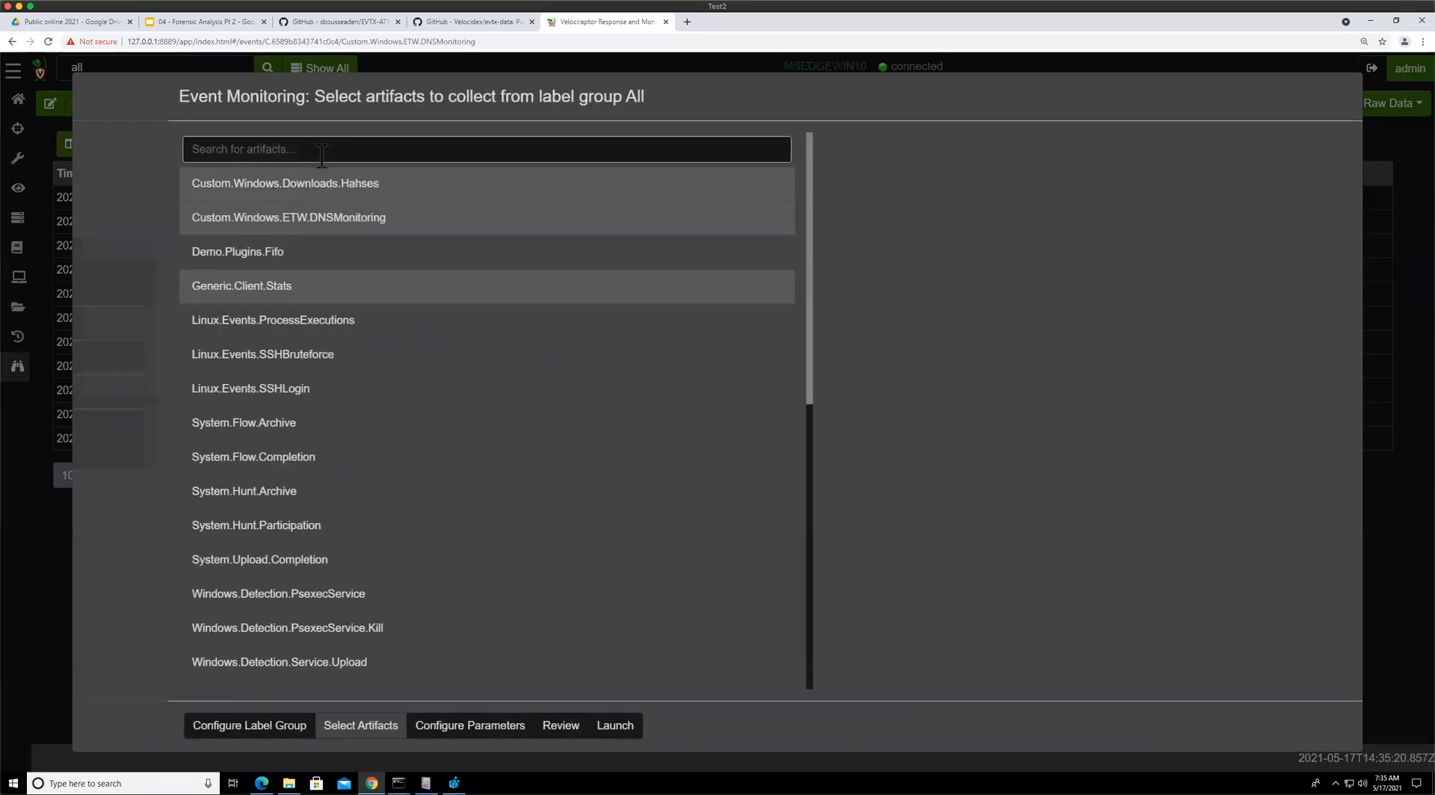
pyautogui.write('sysmo')
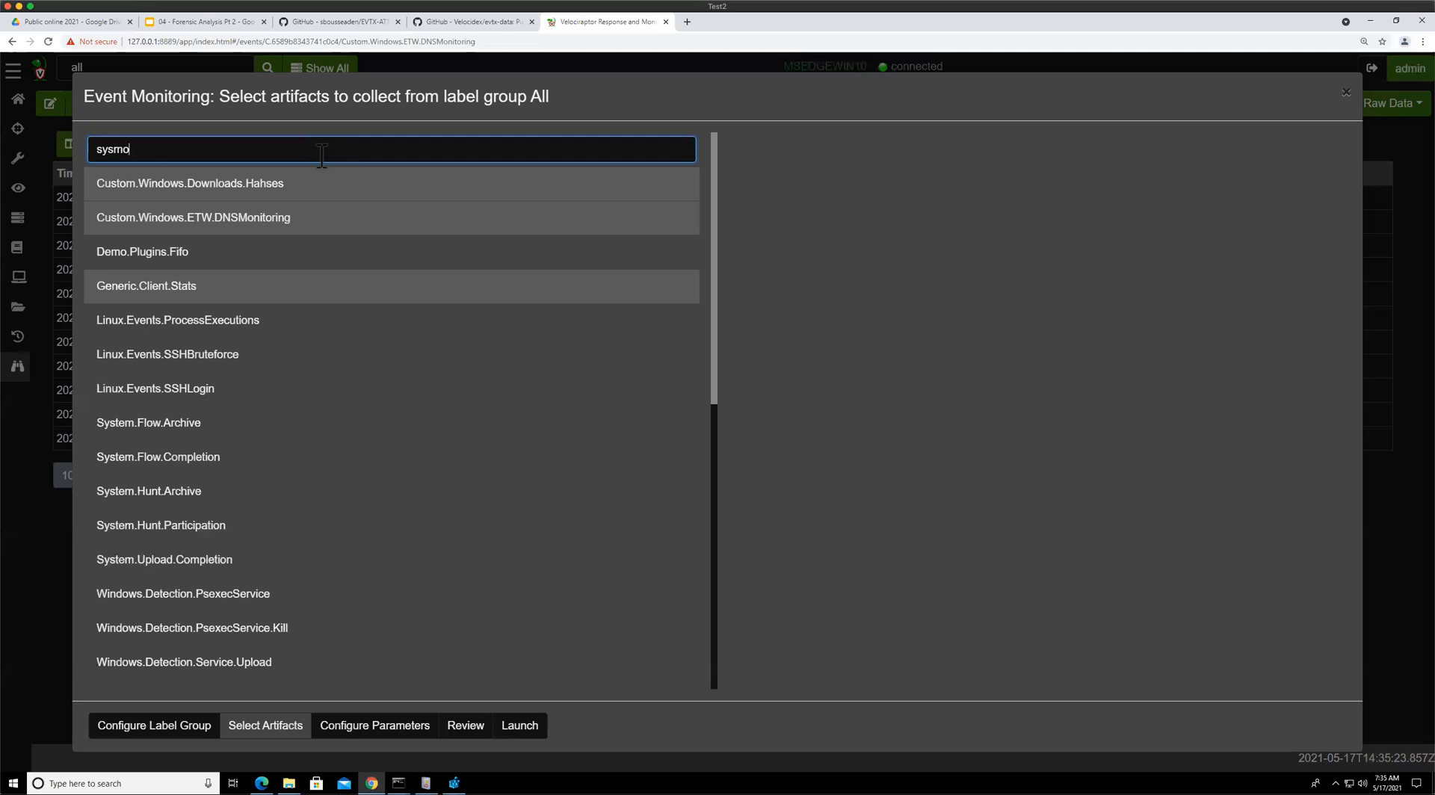
pyautogui.write('n')
pyautogui.click(270, 187)
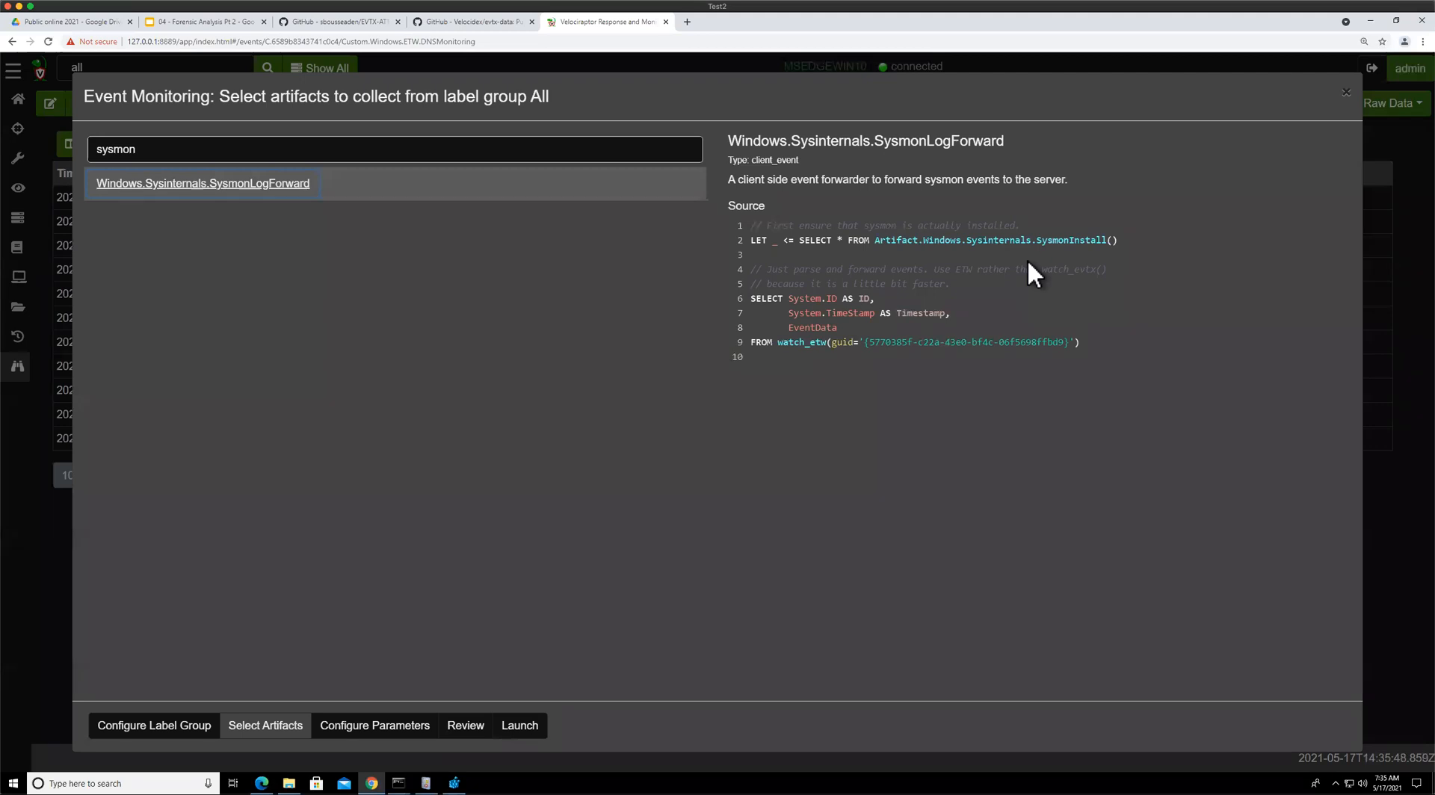
pyautogui.moveTo(778, 345); pyautogui.dragTo(839, 344)
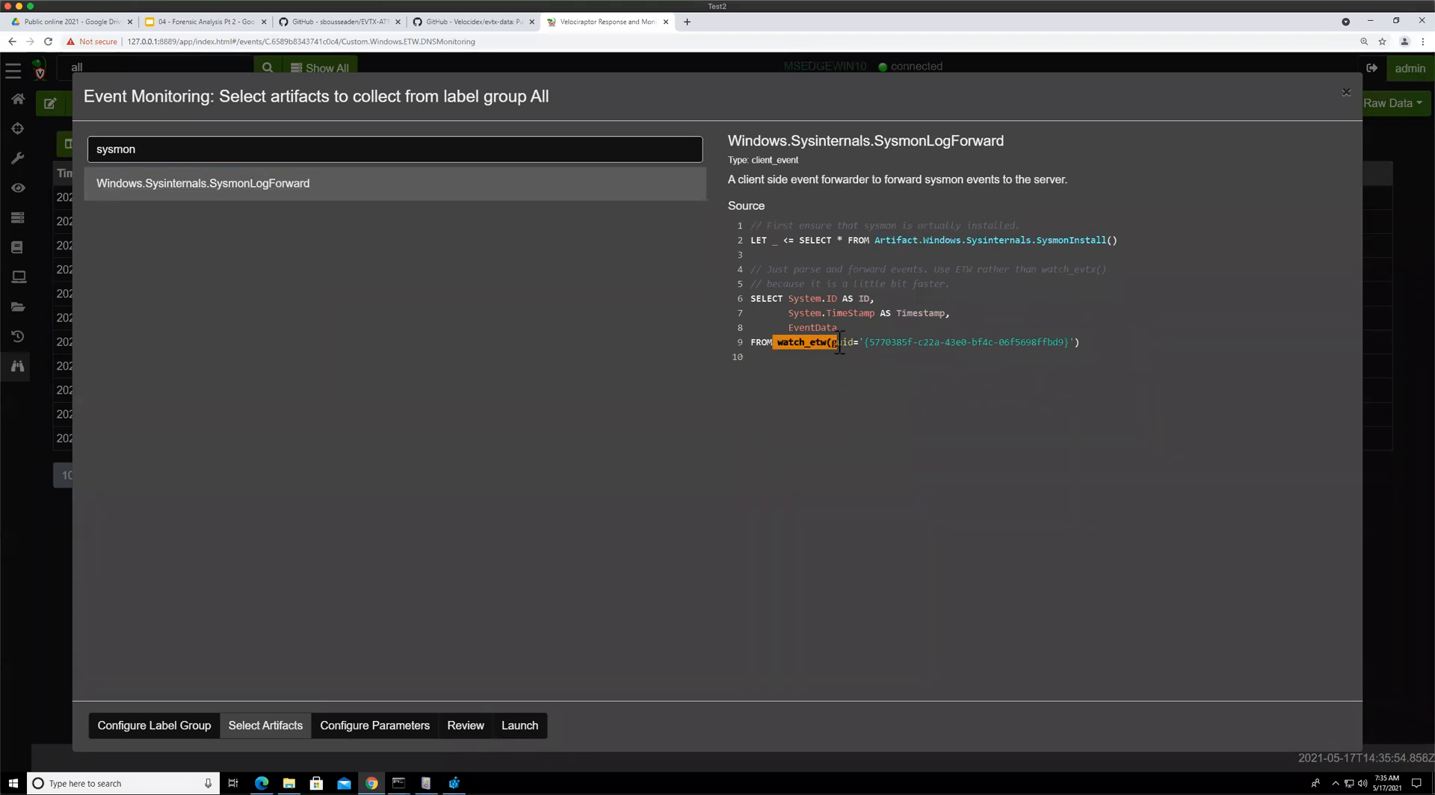
pyautogui.click(517, 726)
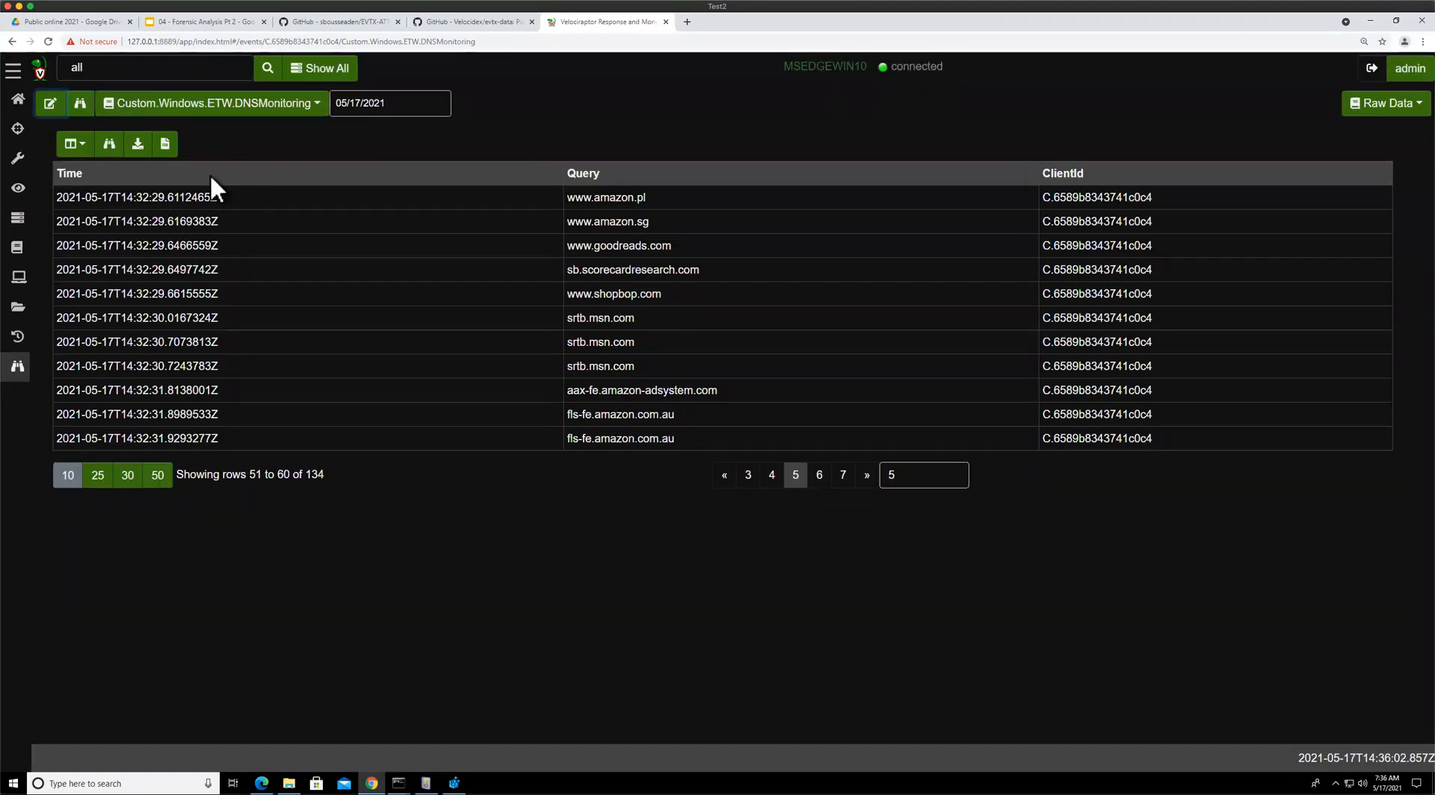
# Display the client's Windows.Sysinternals.SysmonLogForward monitoring events
pyautogui.click(19, 368)
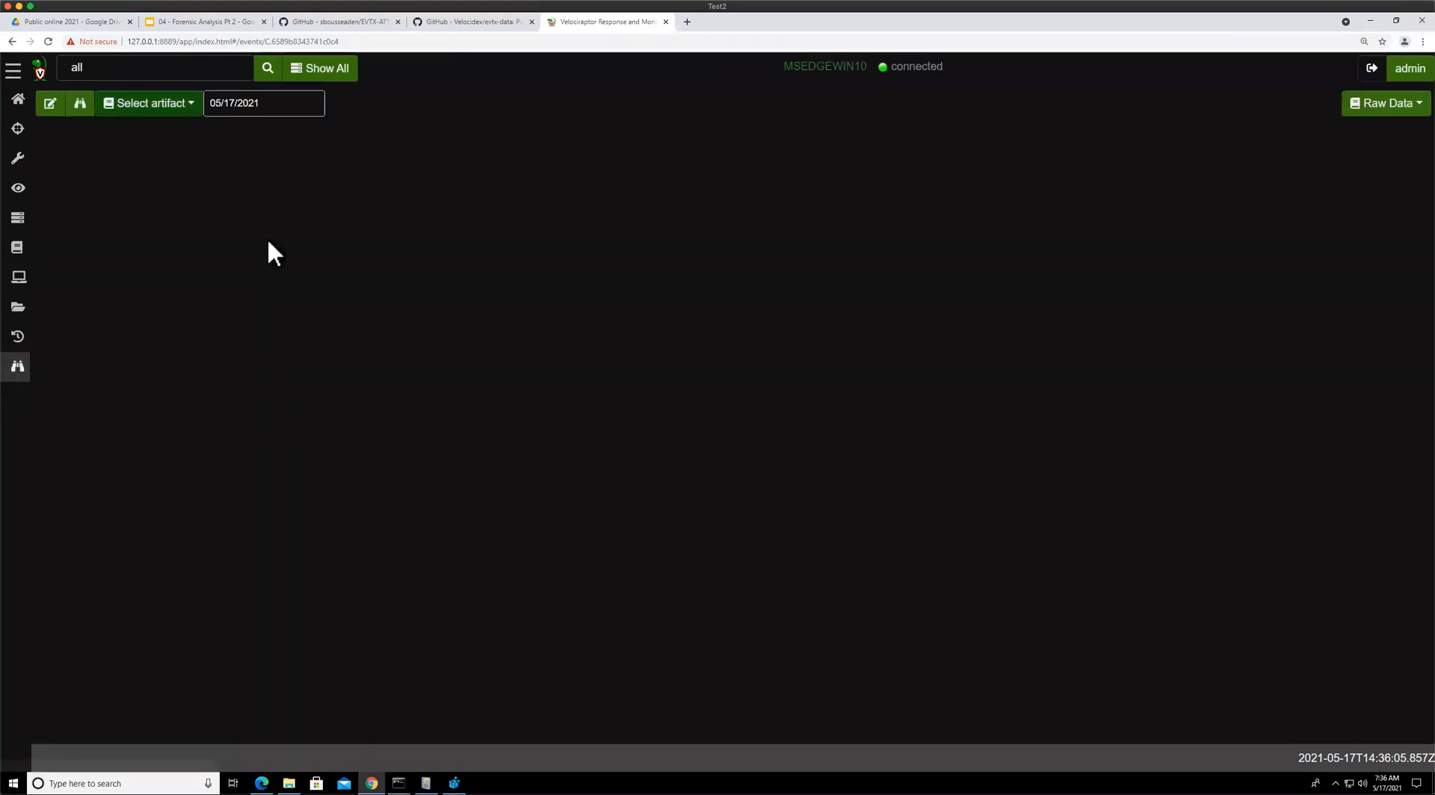
pyautogui.click(183, 104)
pyautogui.click(199, 223)
pyautogui.click(192, 103)
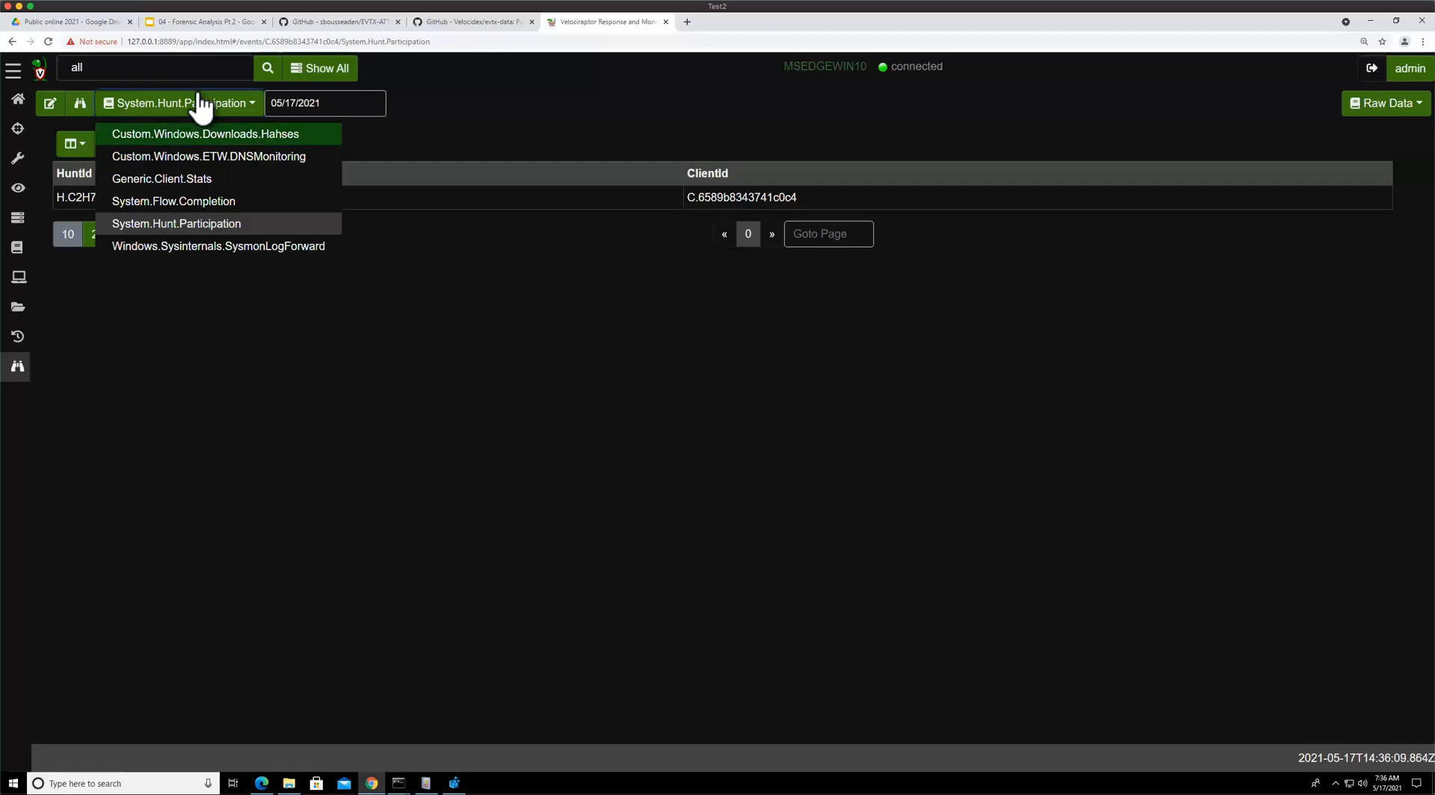
pyautogui.click(218, 247)
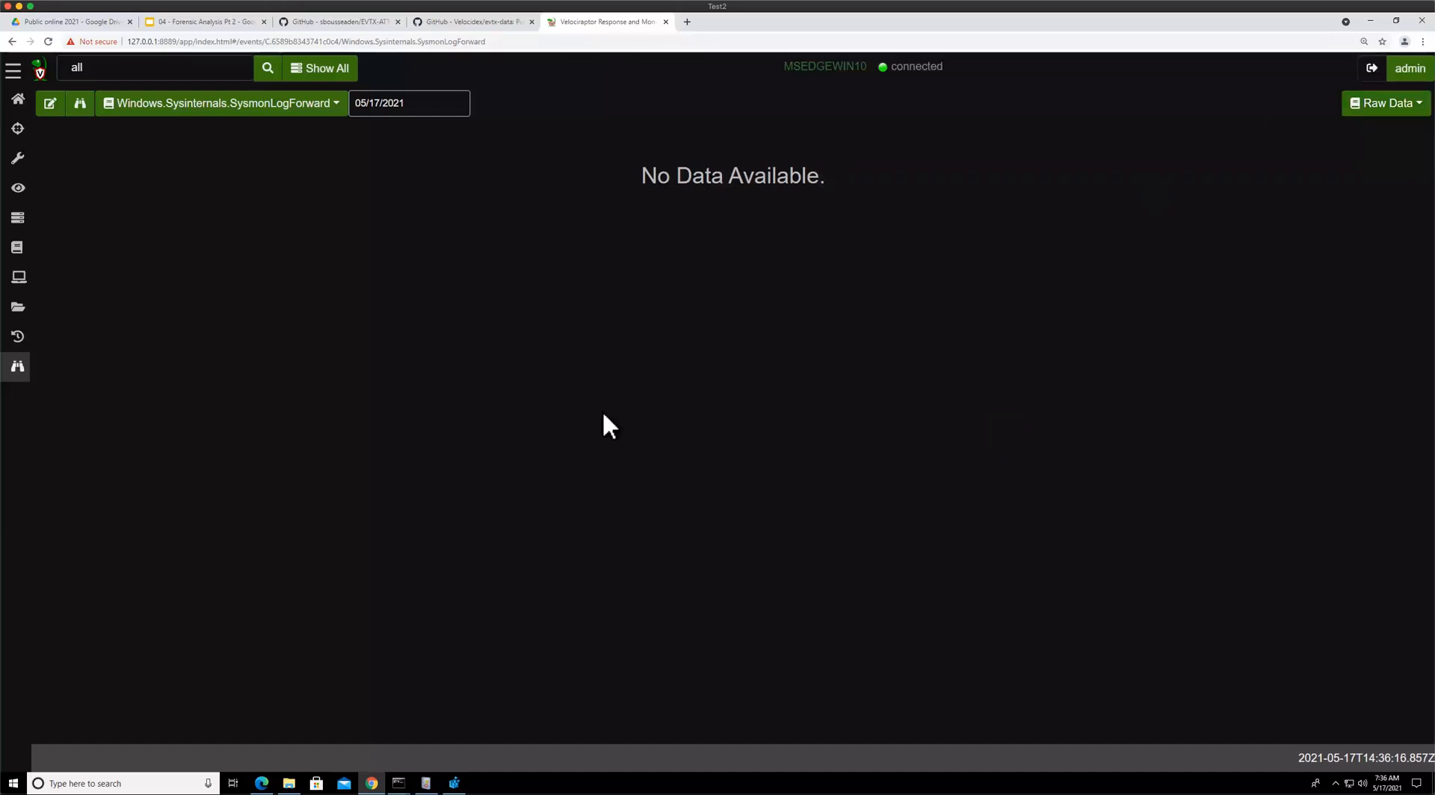
# Refresh Event Viewer and browse the Microsoft Windows log folders in search of a Sysmon log, then return to Velociraptor
pyautogui.click(426, 783)
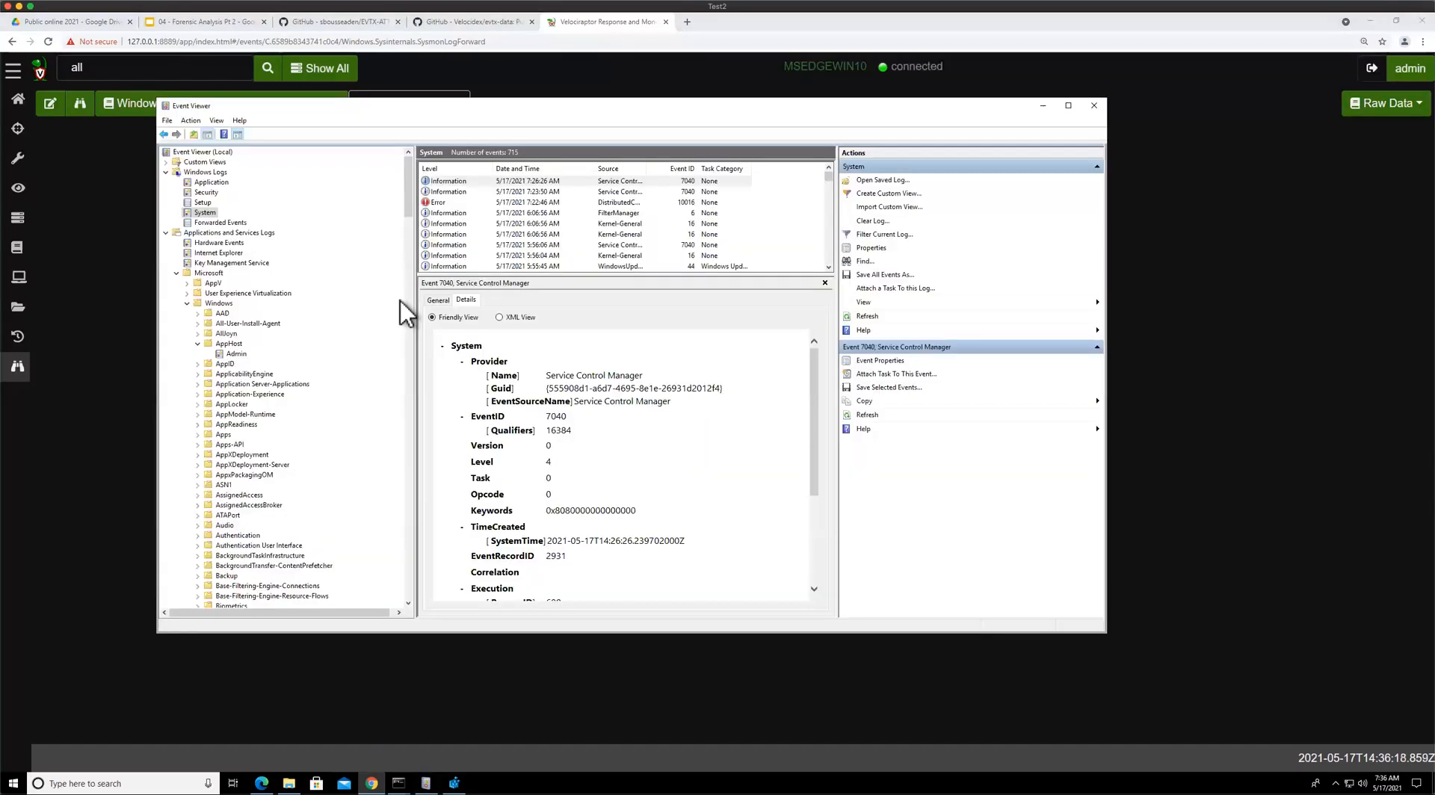
pyautogui.press('F5')
pyautogui.click(197, 345)
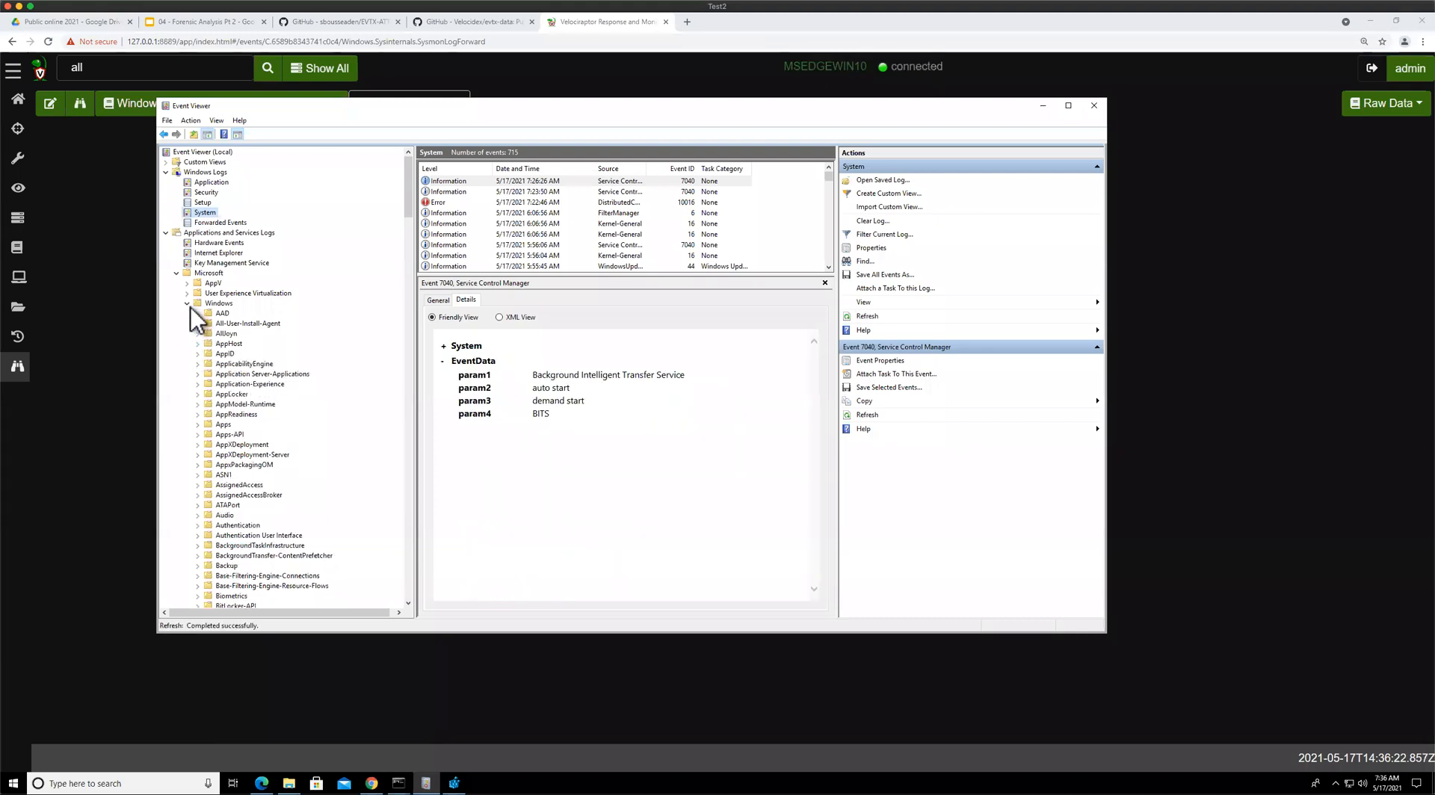
pyautogui.scroll(-5, 295, 518)
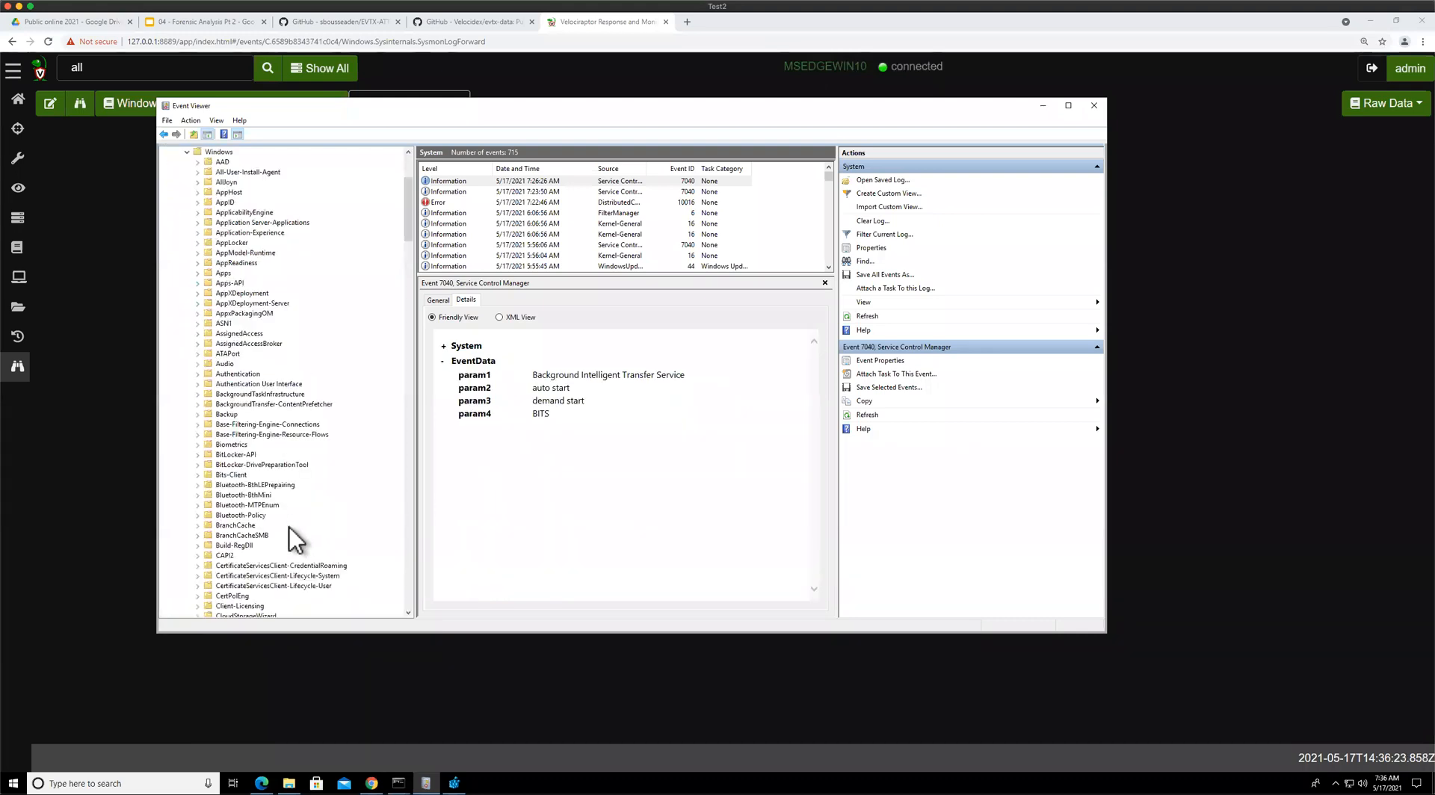
pyautogui.scroll(-6, 260, 504)
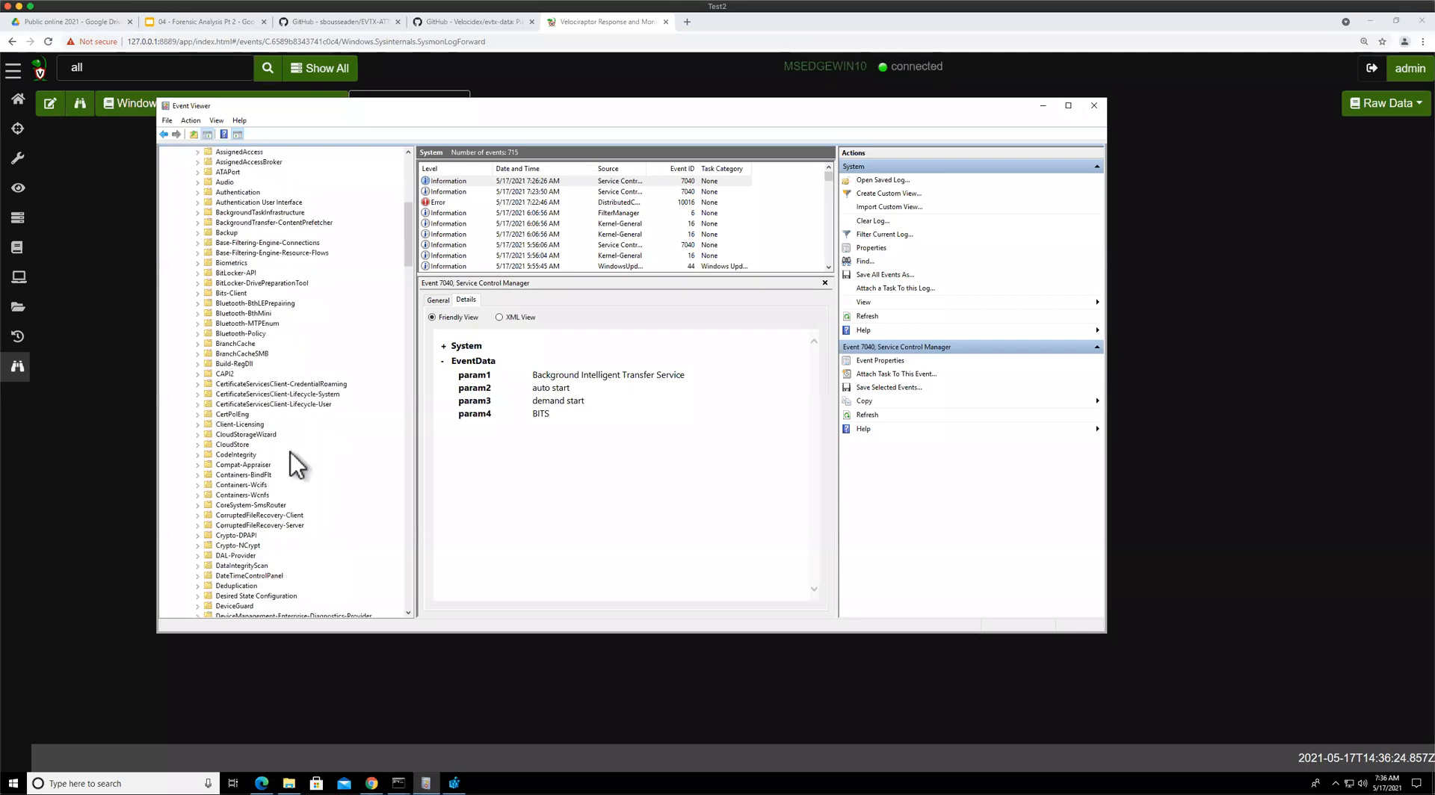
pyautogui.scroll(-15, 272, 467)
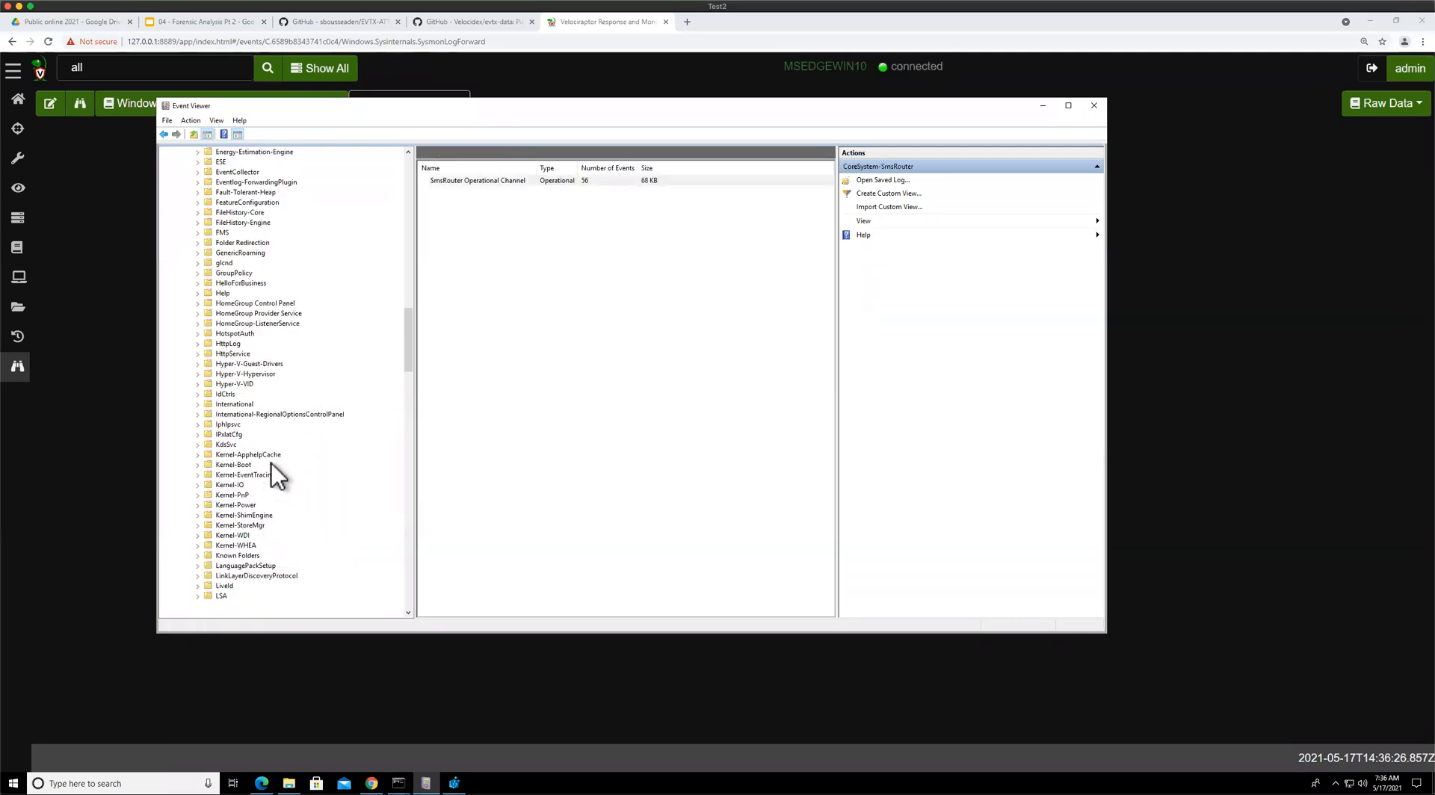
pyautogui.scroll(8, 272, 463)
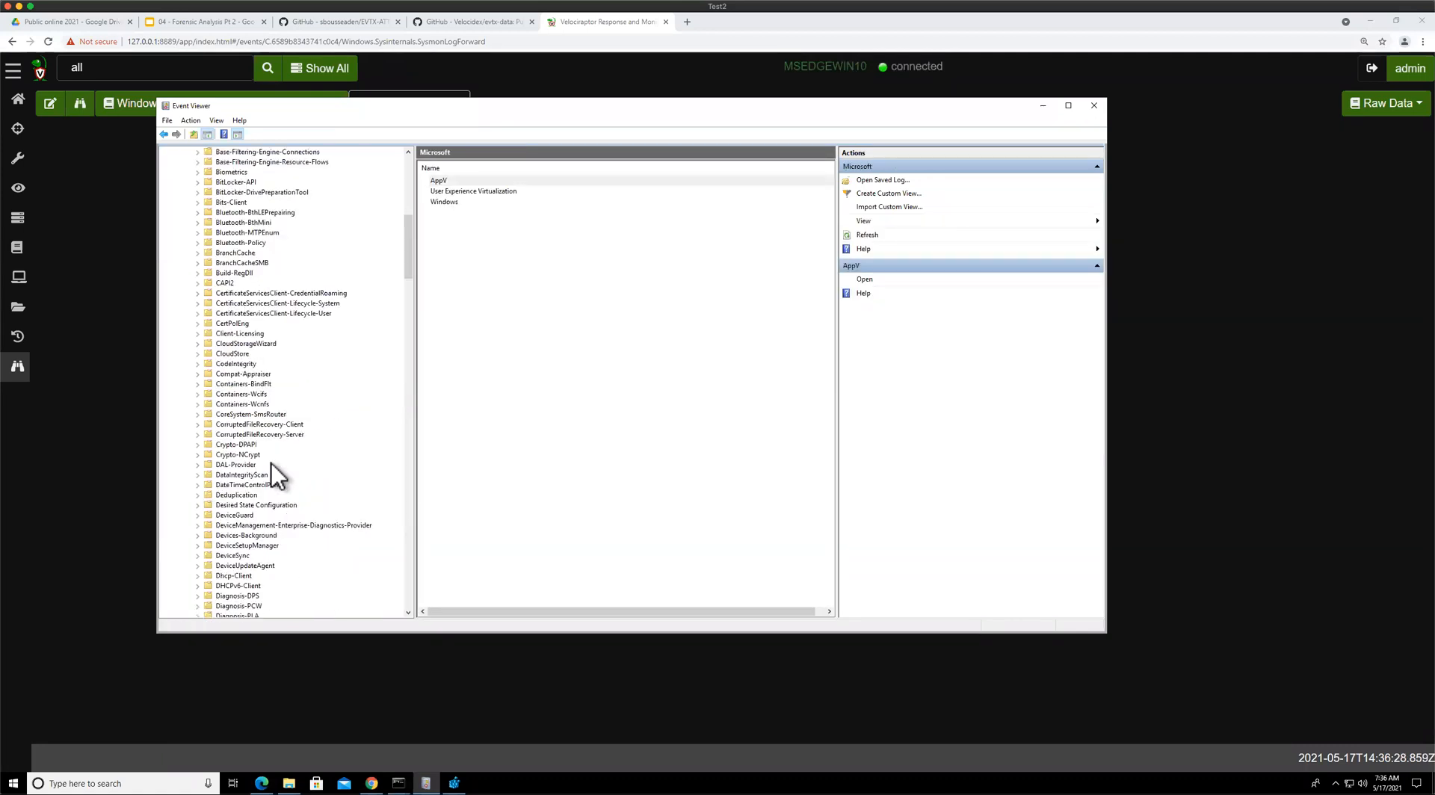
pyautogui.scroll(-9, 272, 463)
pyautogui.write('sys')
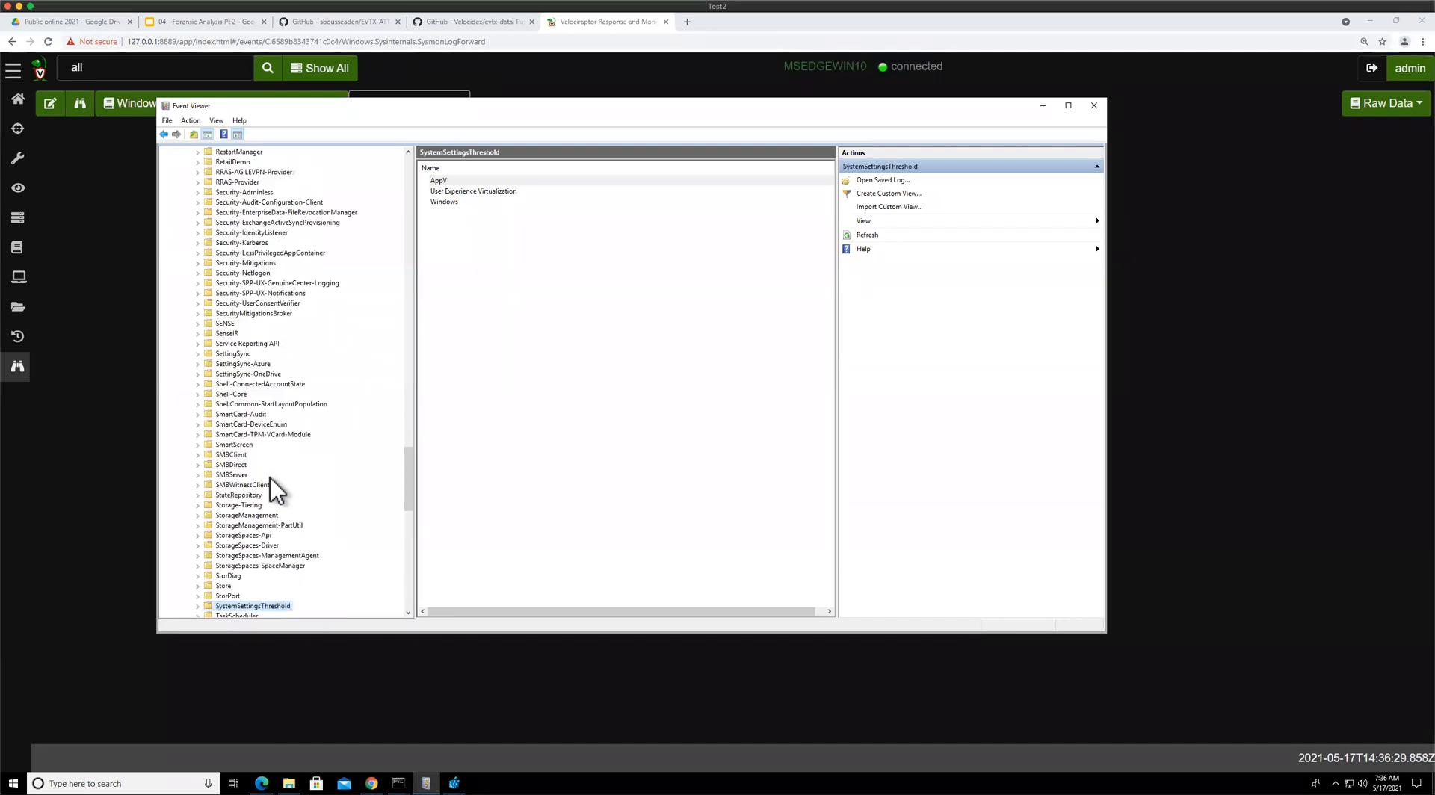
pyautogui.scroll(-6, 235, 267)
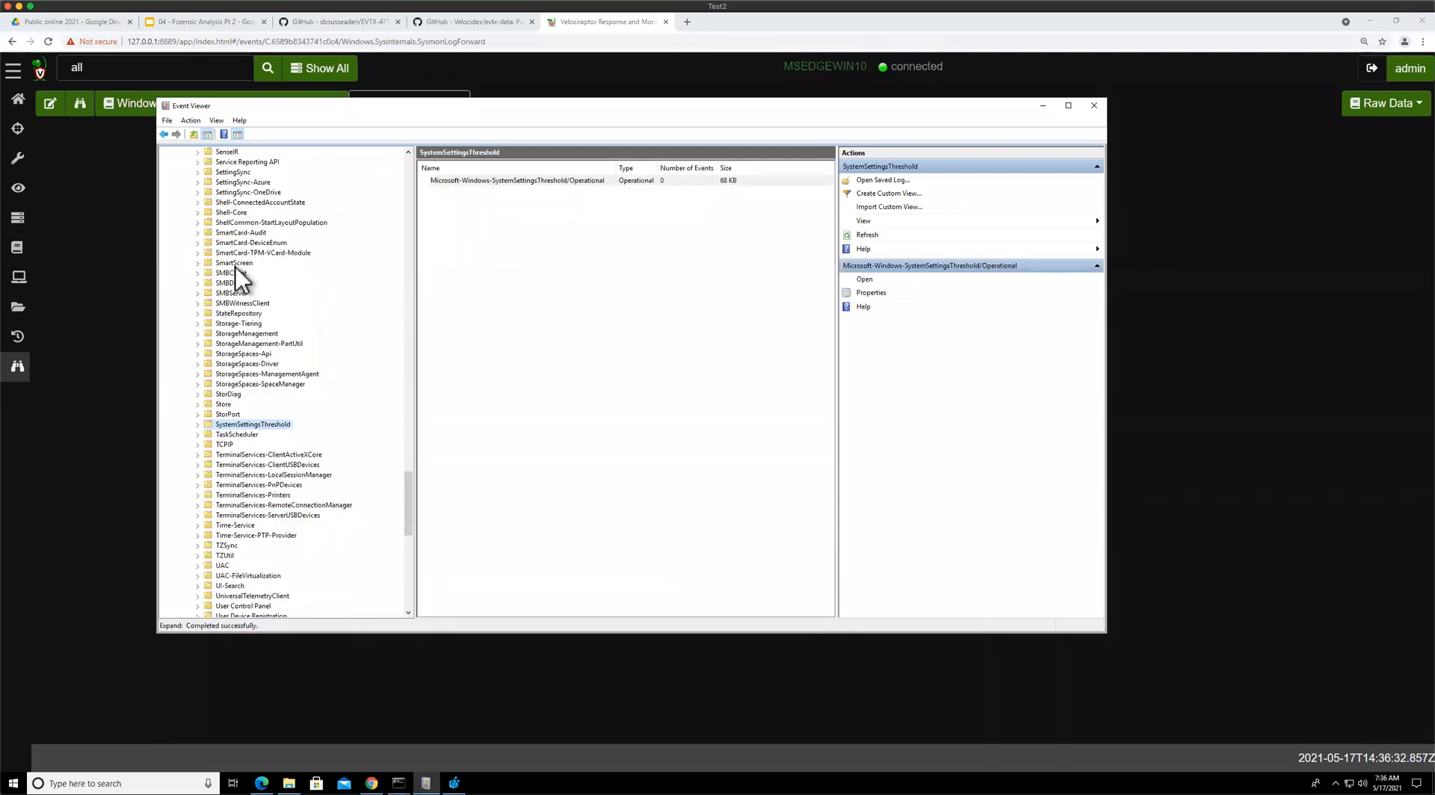
pyautogui.scroll(-4, 221, 221)
pyautogui.click(271, 263)
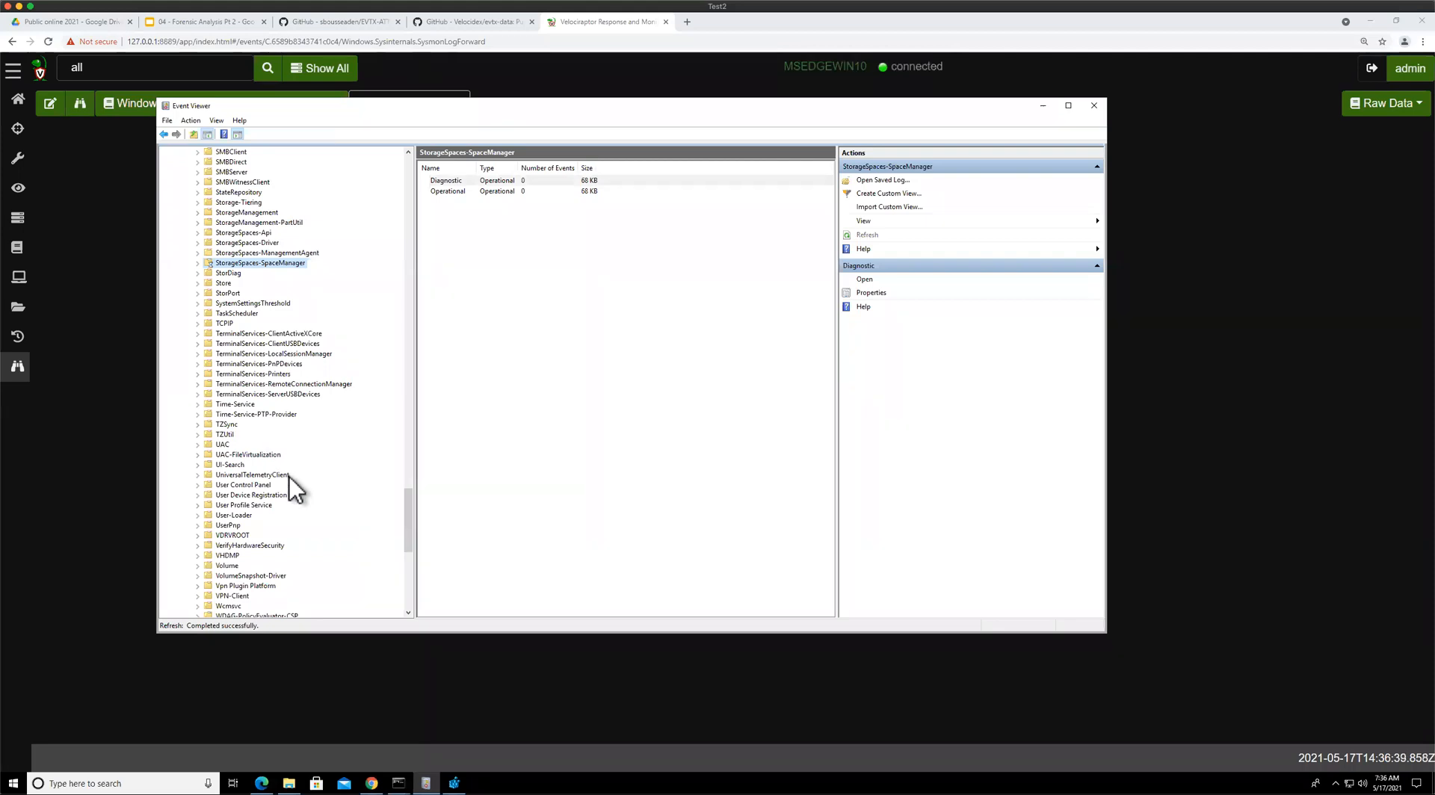
pyautogui.write('sy')
pyautogui.press('Down')
pyautogui.press('Down')
pyautogui.press('Down')
pyautogui.press('Down')
pyautogui.press('Down')
pyautogui.press('Down')
pyautogui.scroll(-3, 290, 475)
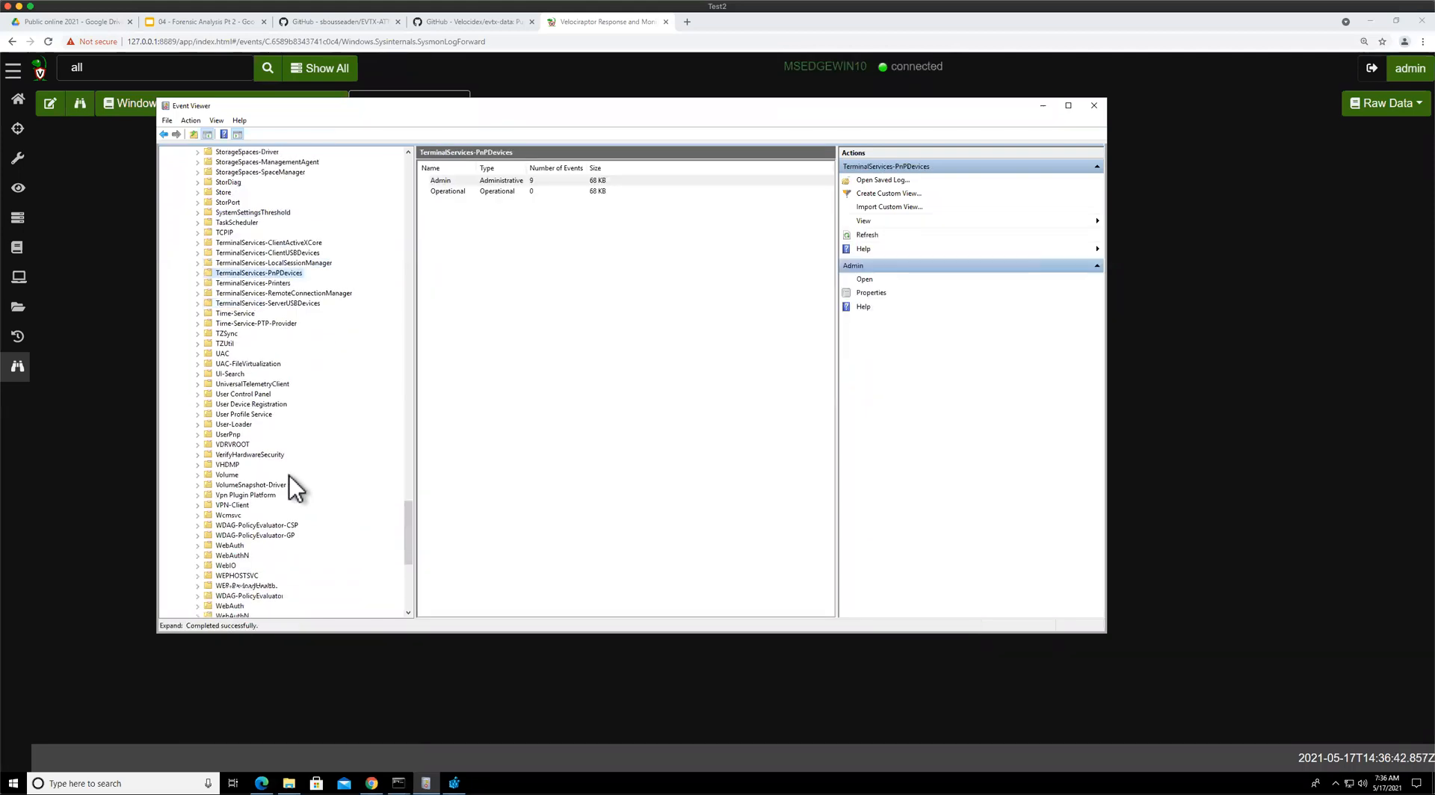
pyautogui.scroll(11, 290, 476)
pyautogui.scroll(11, 289, 475)
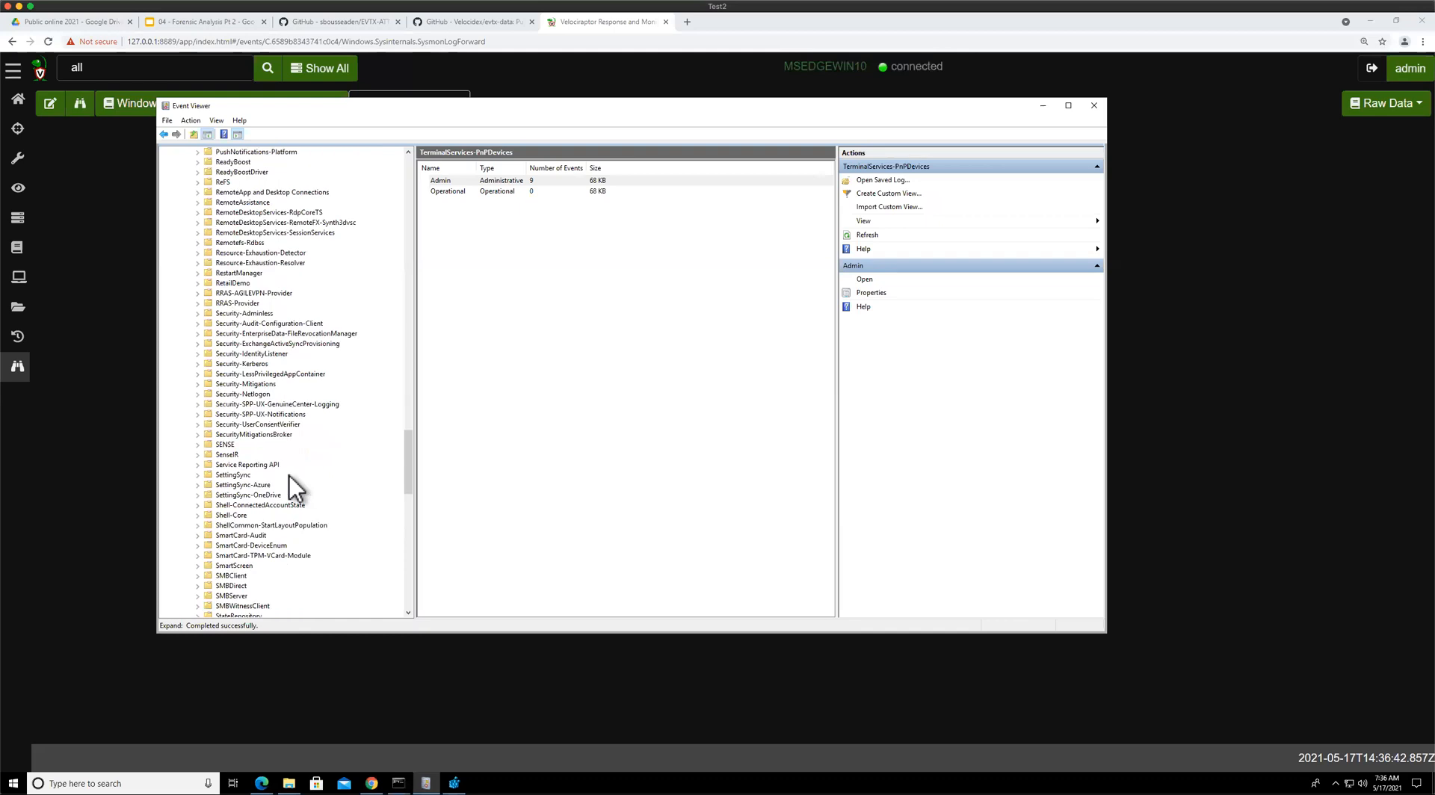
pyautogui.scroll(20, 289, 476)
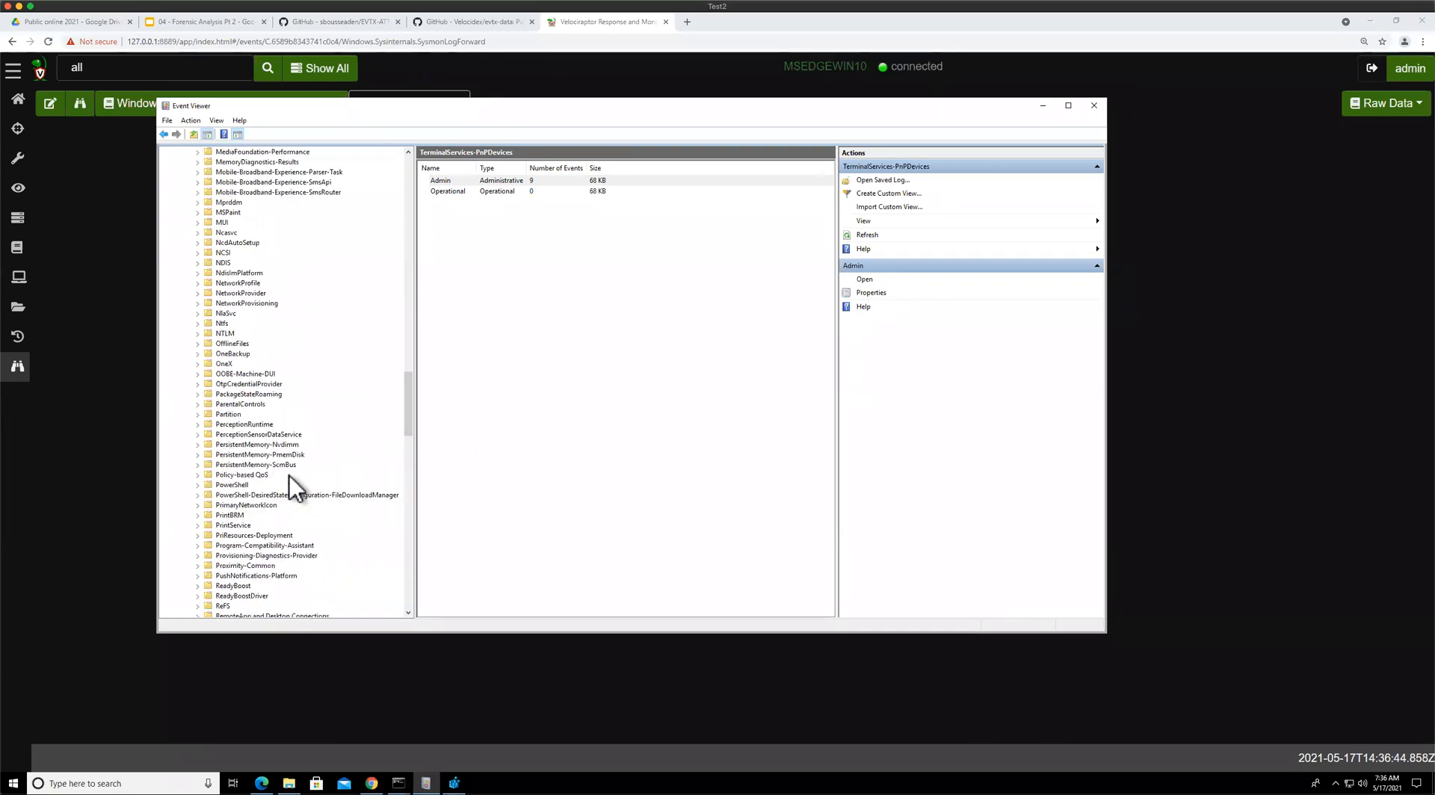
pyautogui.scroll(18, 289, 475)
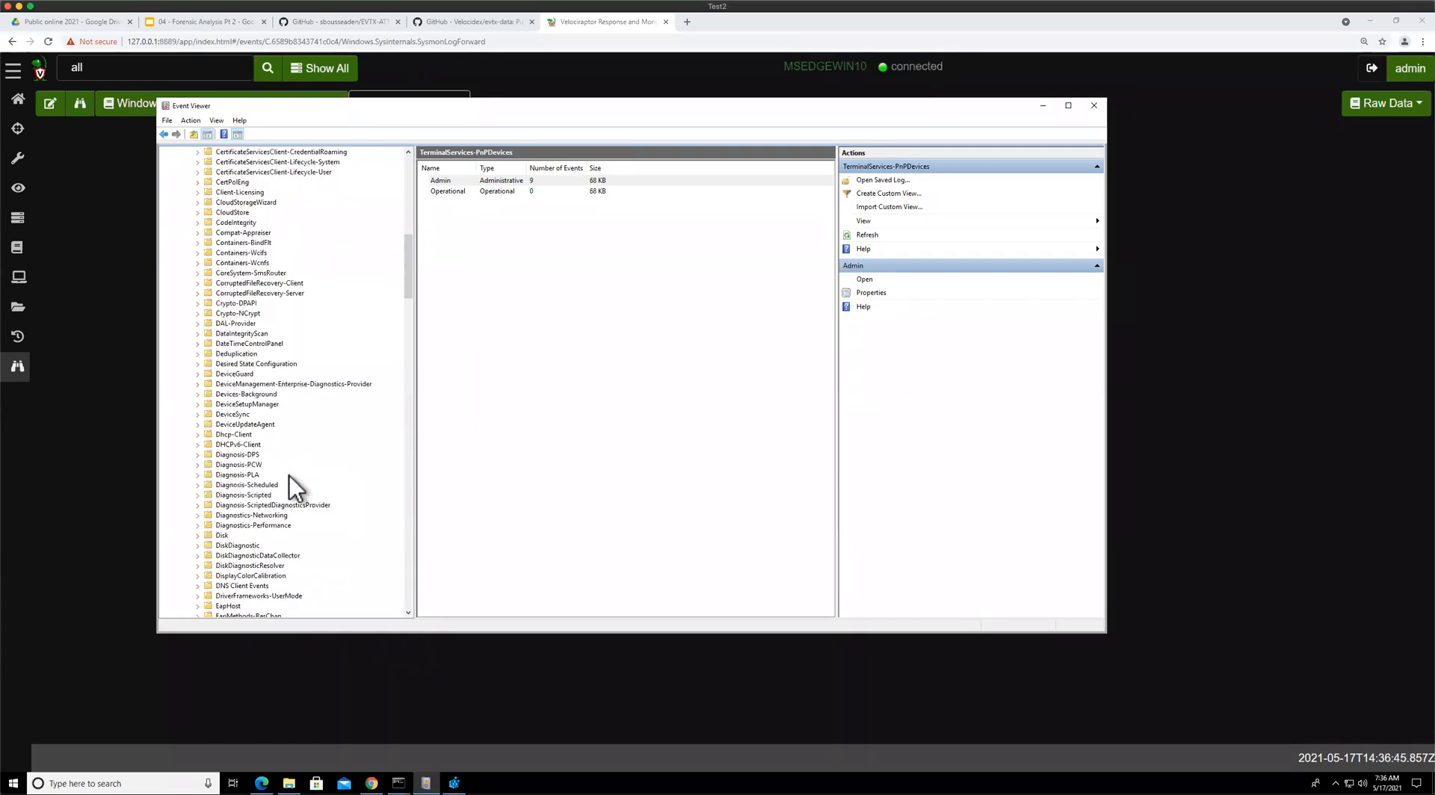
pyautogui.scroll(20, 289, 475)
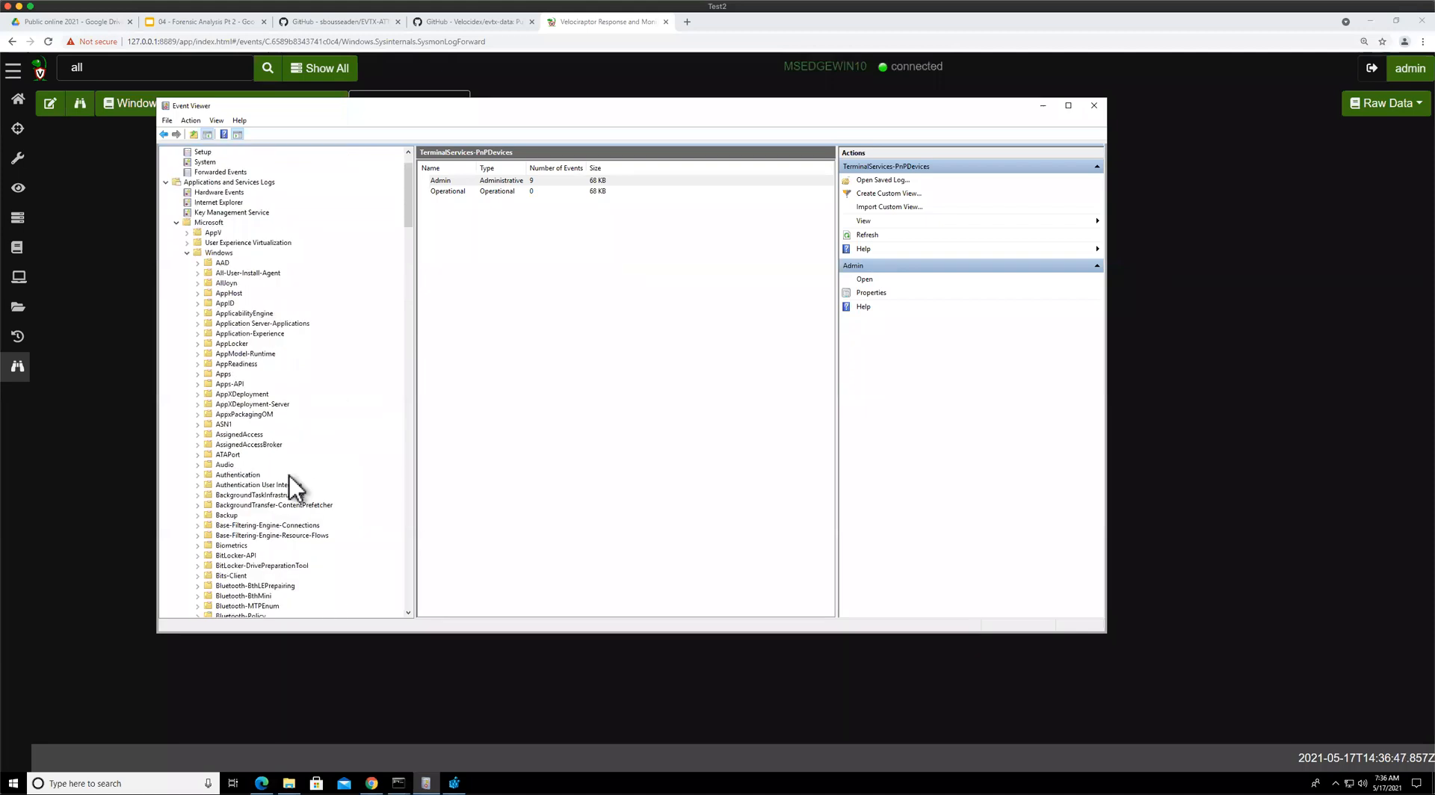
pyautogui.write('mo')
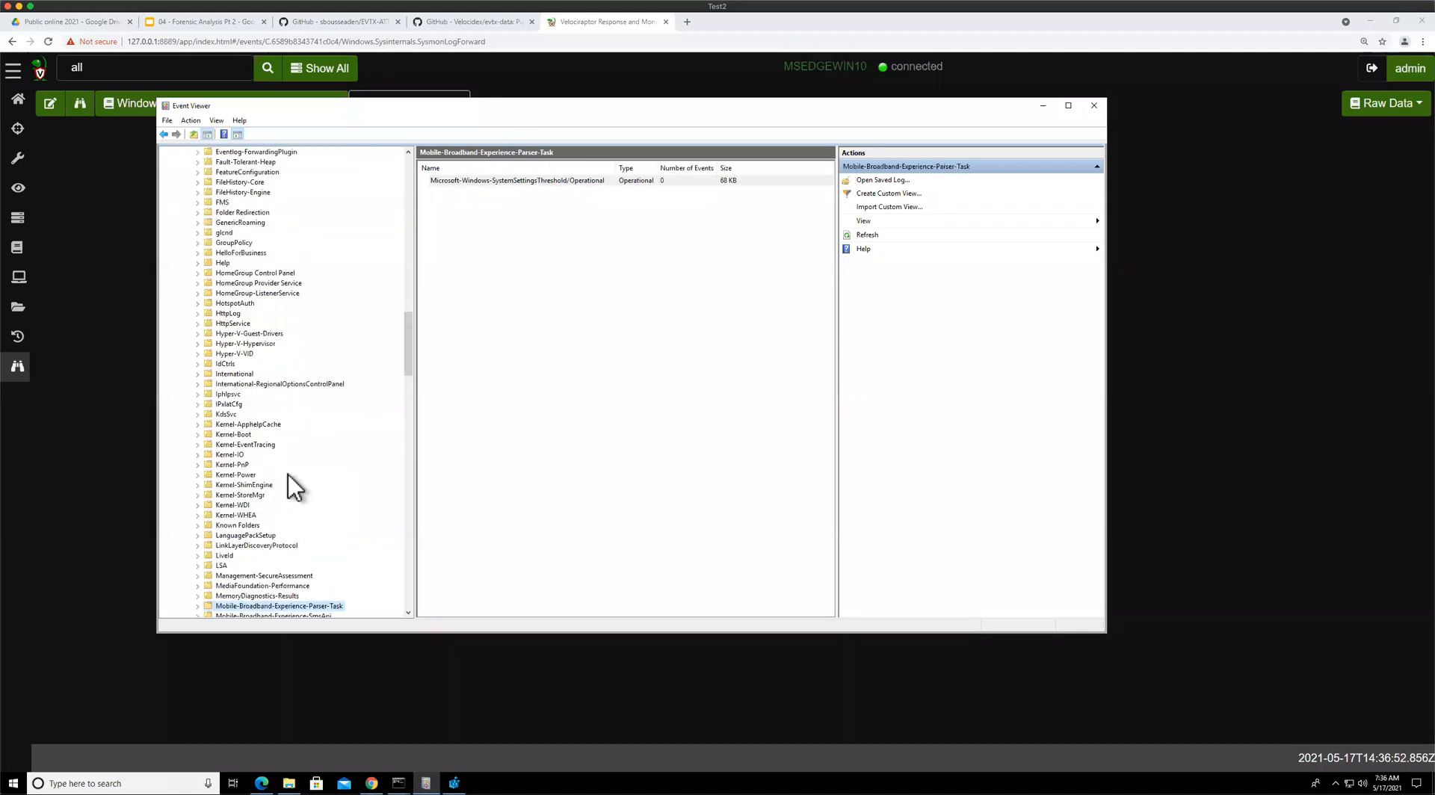
pyautogui.scroll(-10, 288, 474)
pyautogui.scroll(-20, 292, 487)
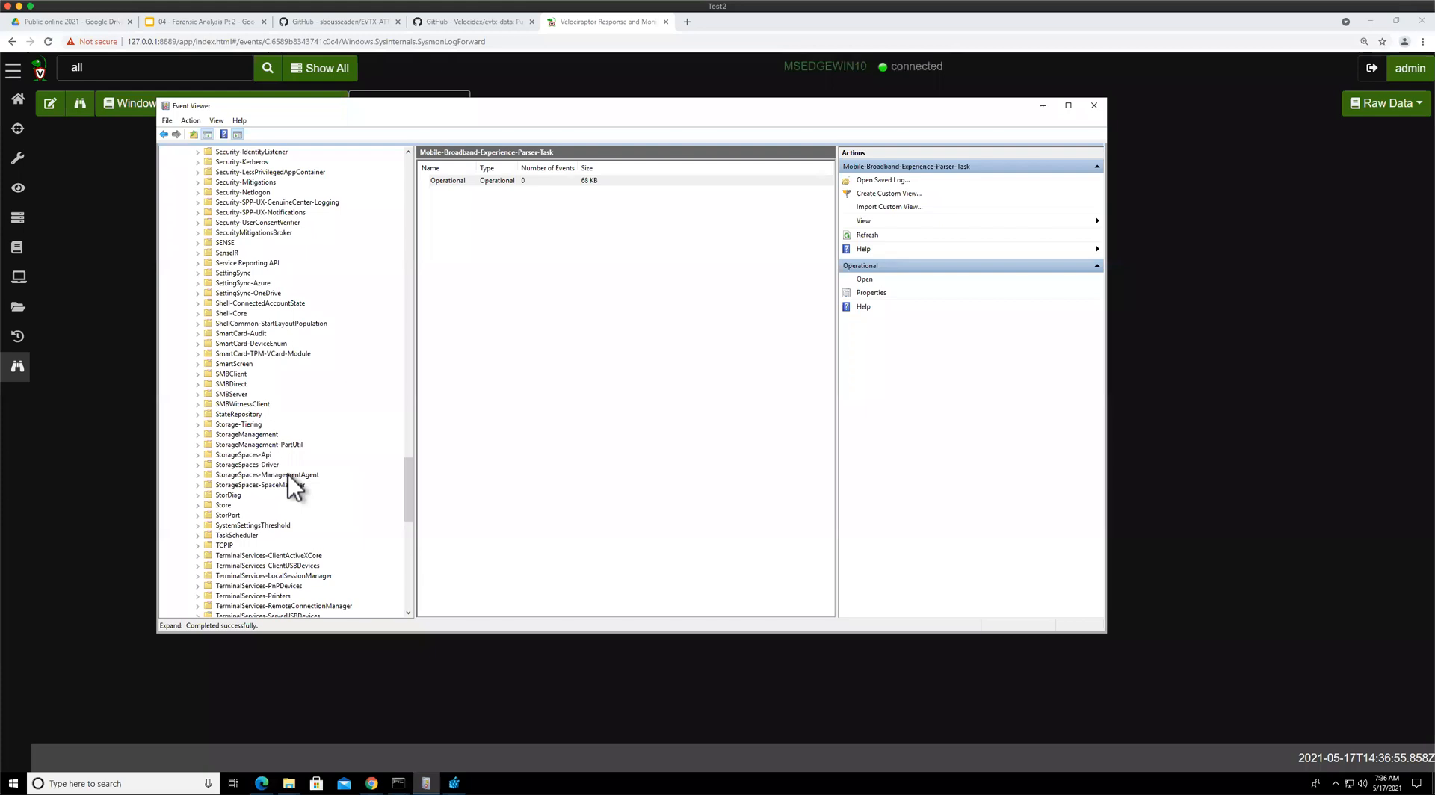
pyautogui.scroll(-20, 288, 474)
pyautogui.click(274, 444)
pyautogui.click(266, 373)
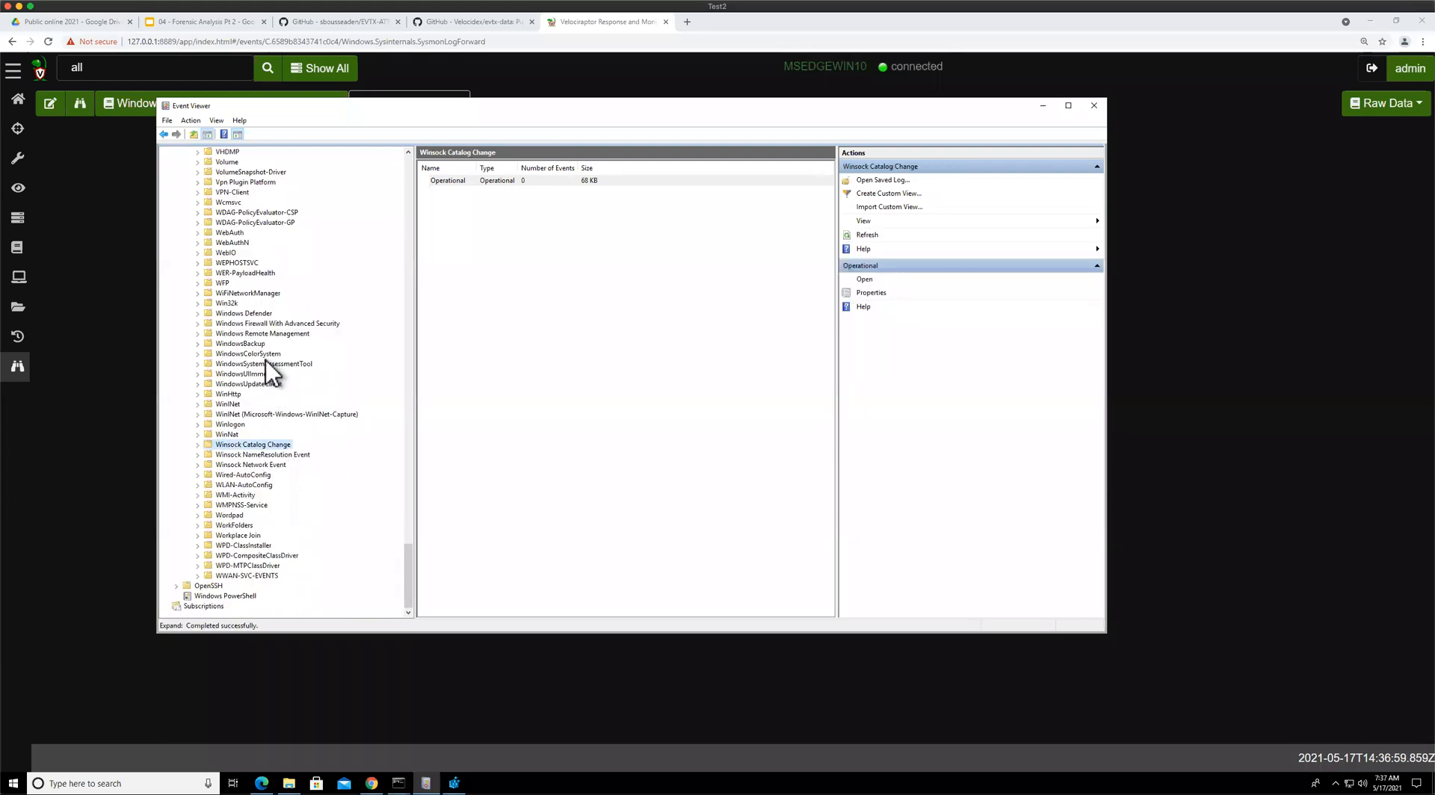
pyautogui.click(265, 363)
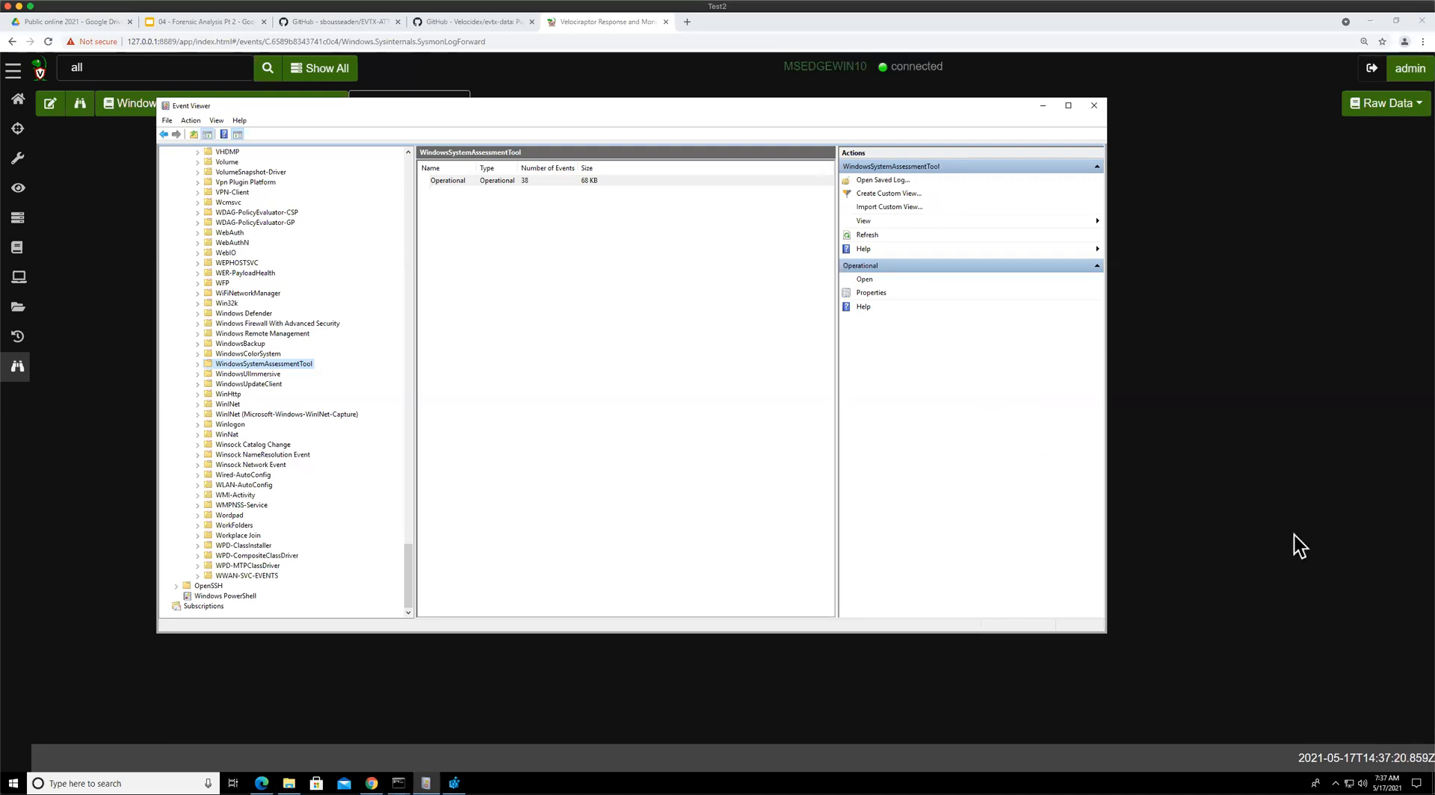
pyautogui.click(145, 317)
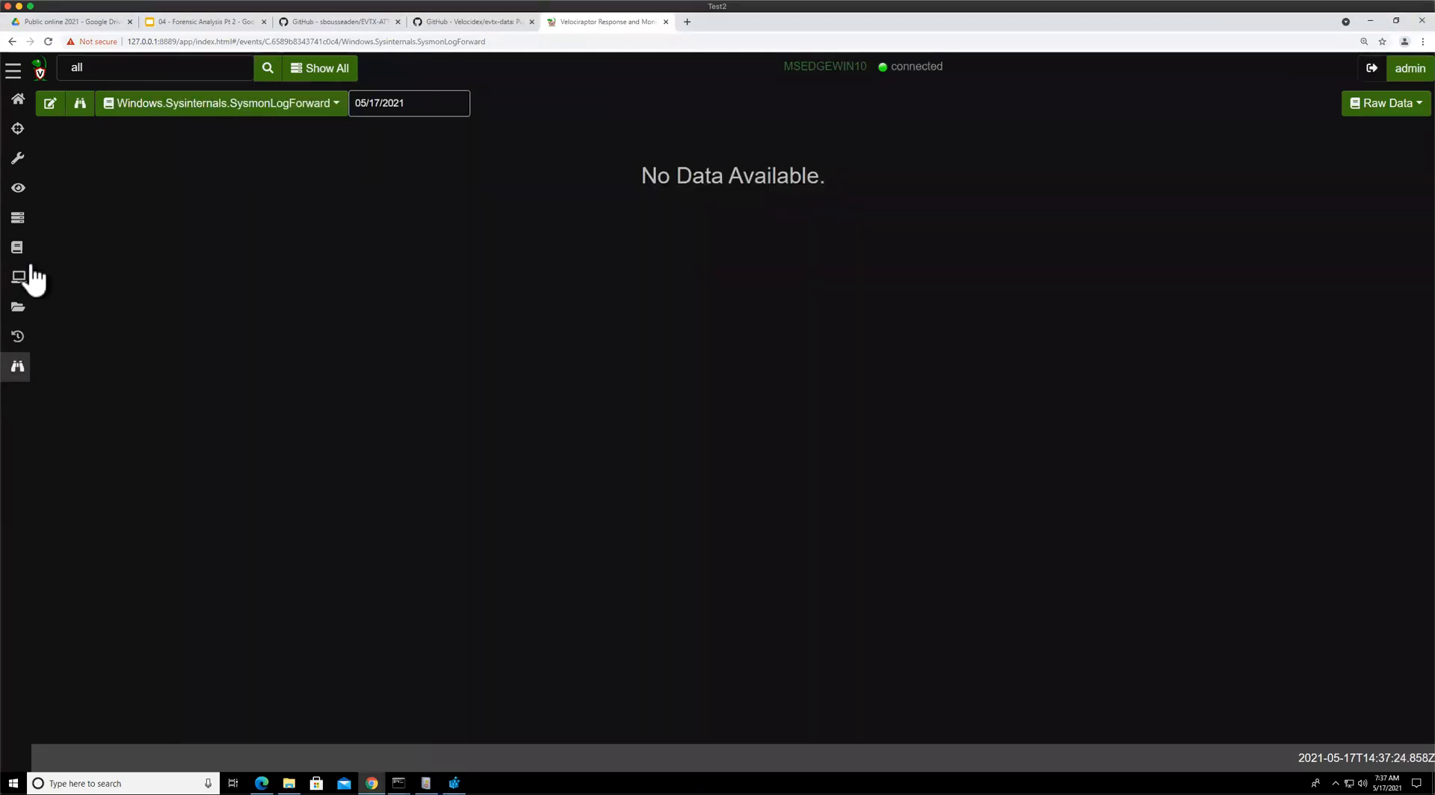
# Search the artifacts for sysmon, open Windows.Sysinternals.SysmonLogForward, and highlight the guid passed to watch_etw
pyautogui.click(19, 159)
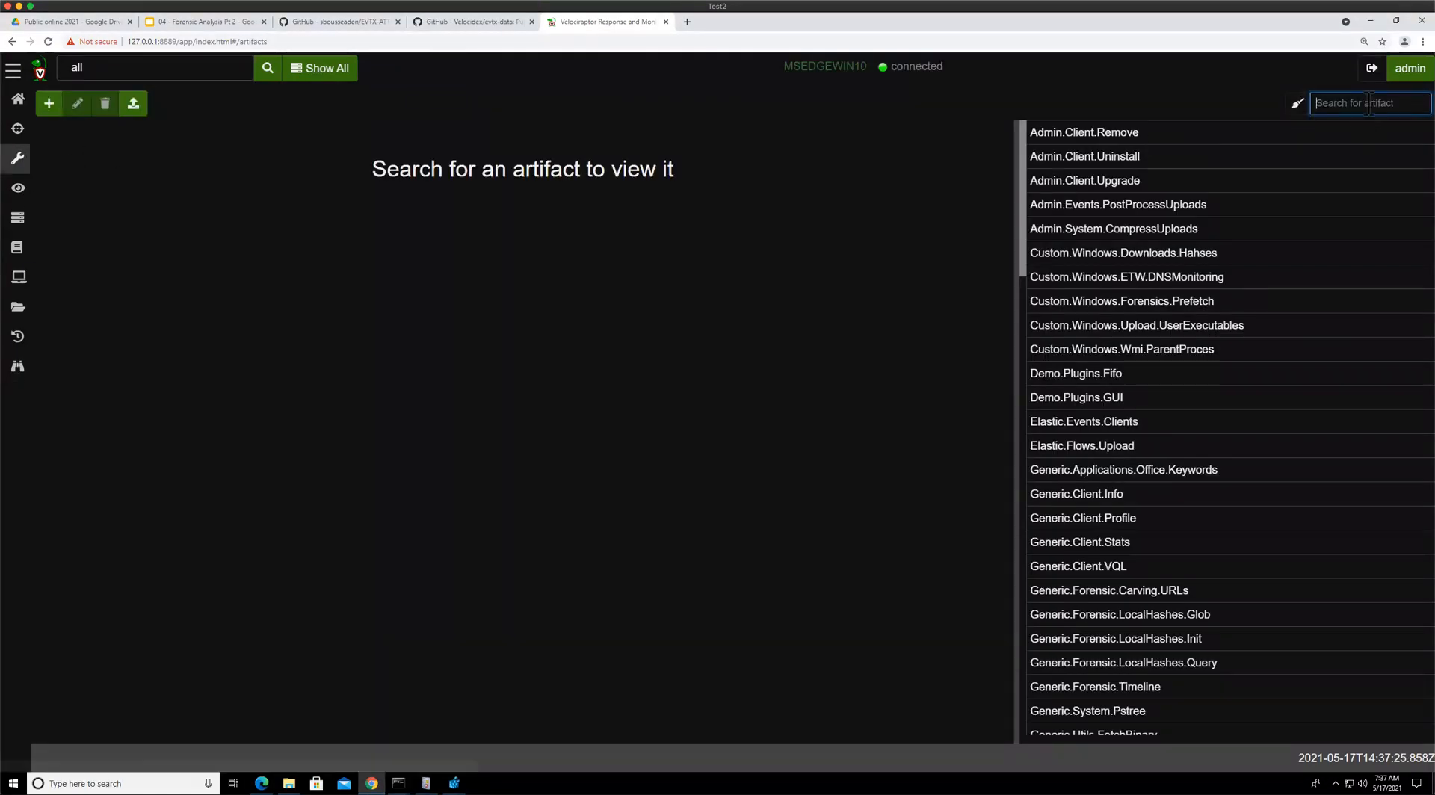
pyautogui.write('sys,om')
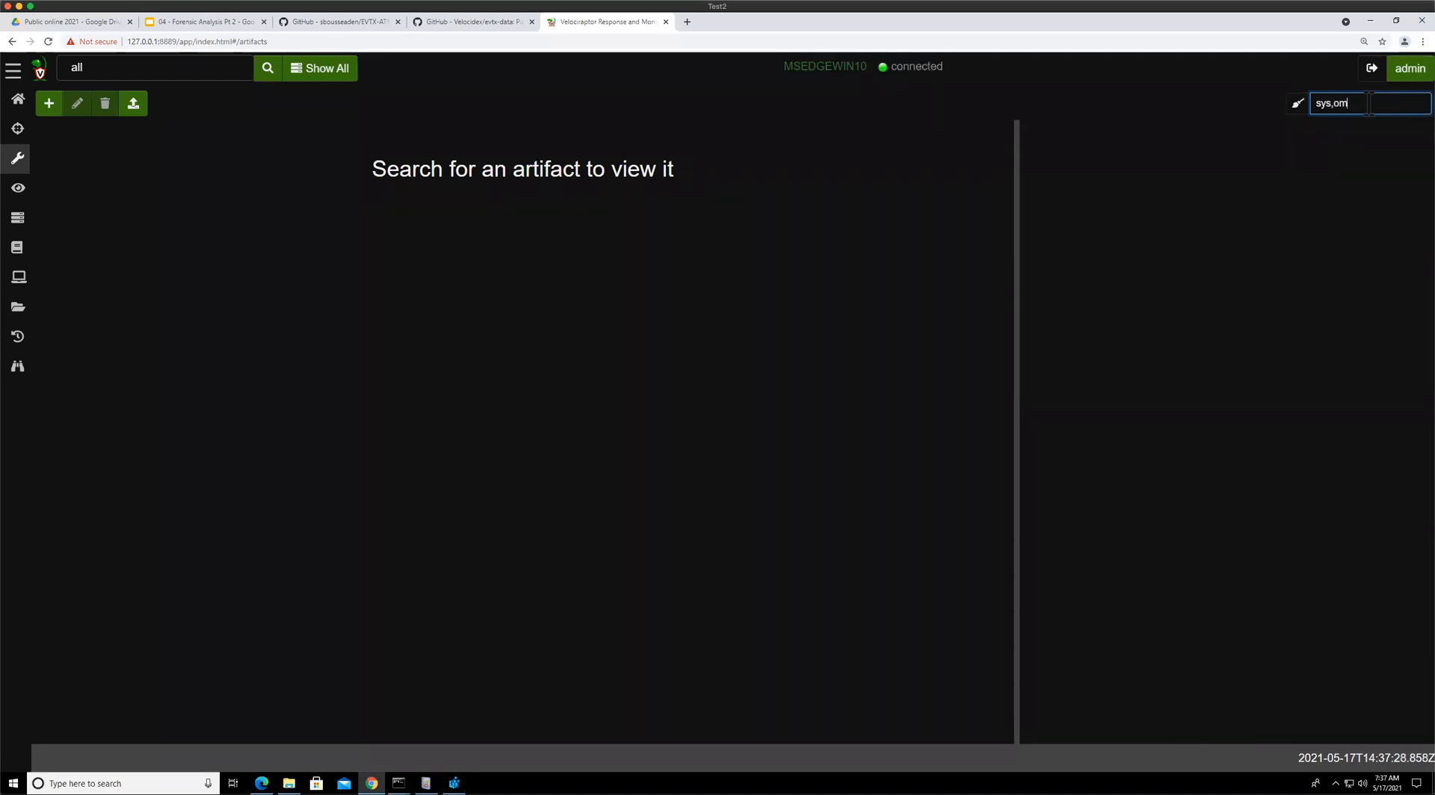
pyautogui.press('BackSpace')
pyautogui.press('BackSpace')
pyautogui.press('BackSpace')
pyautogui.write('mon')
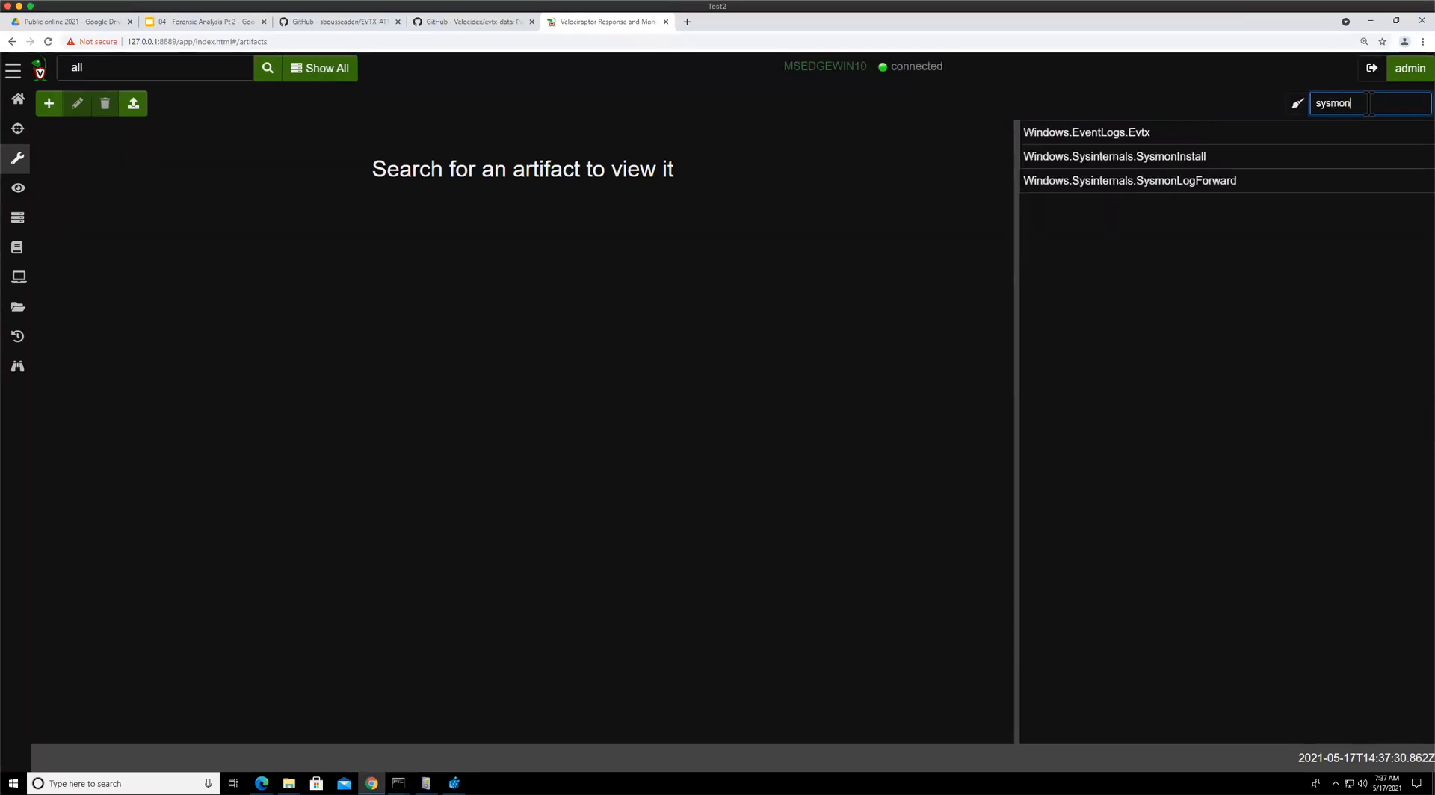
pyautogui.click(1085, 183)
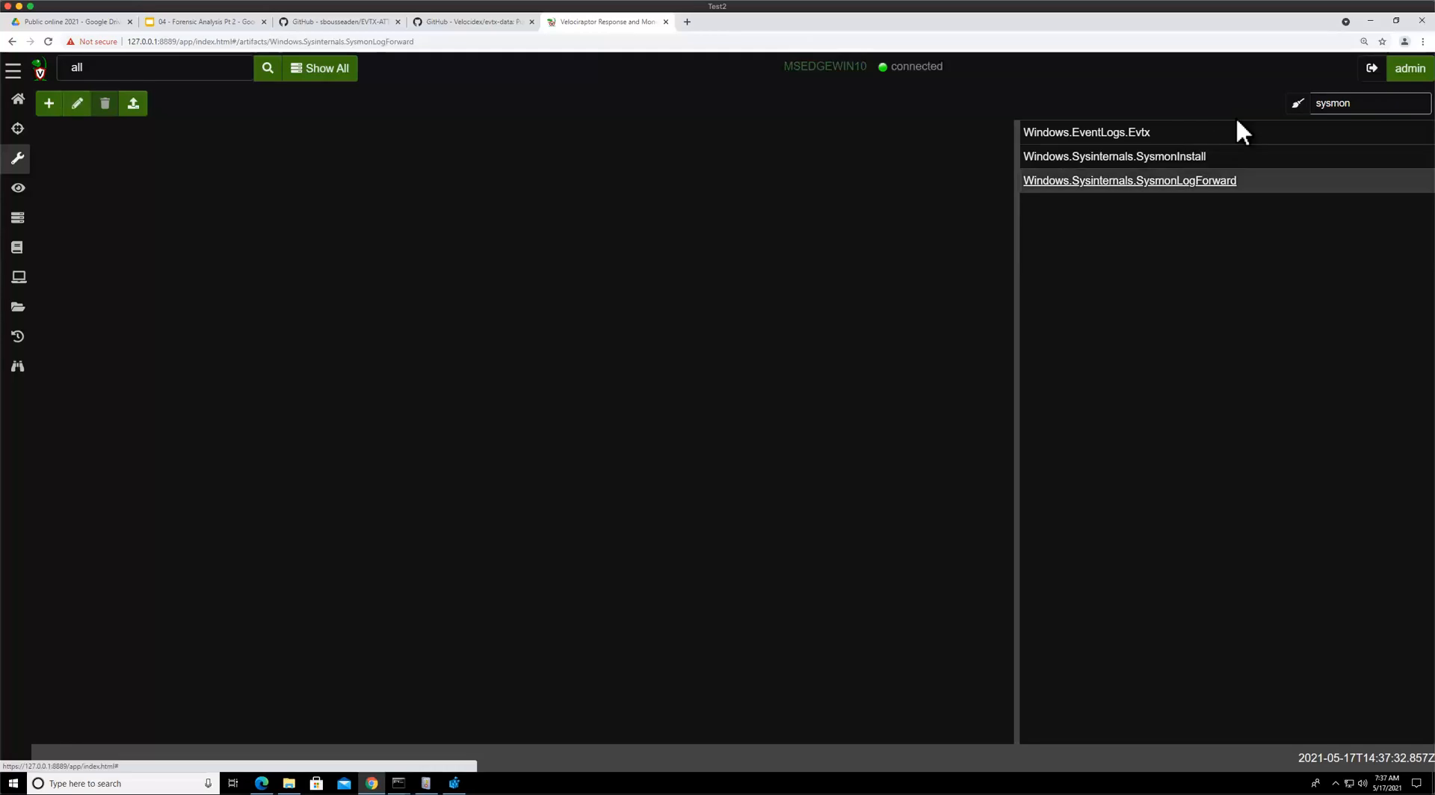
pyautogui.moveTo(177, 329); pyautogui.dragTo(391, 330)
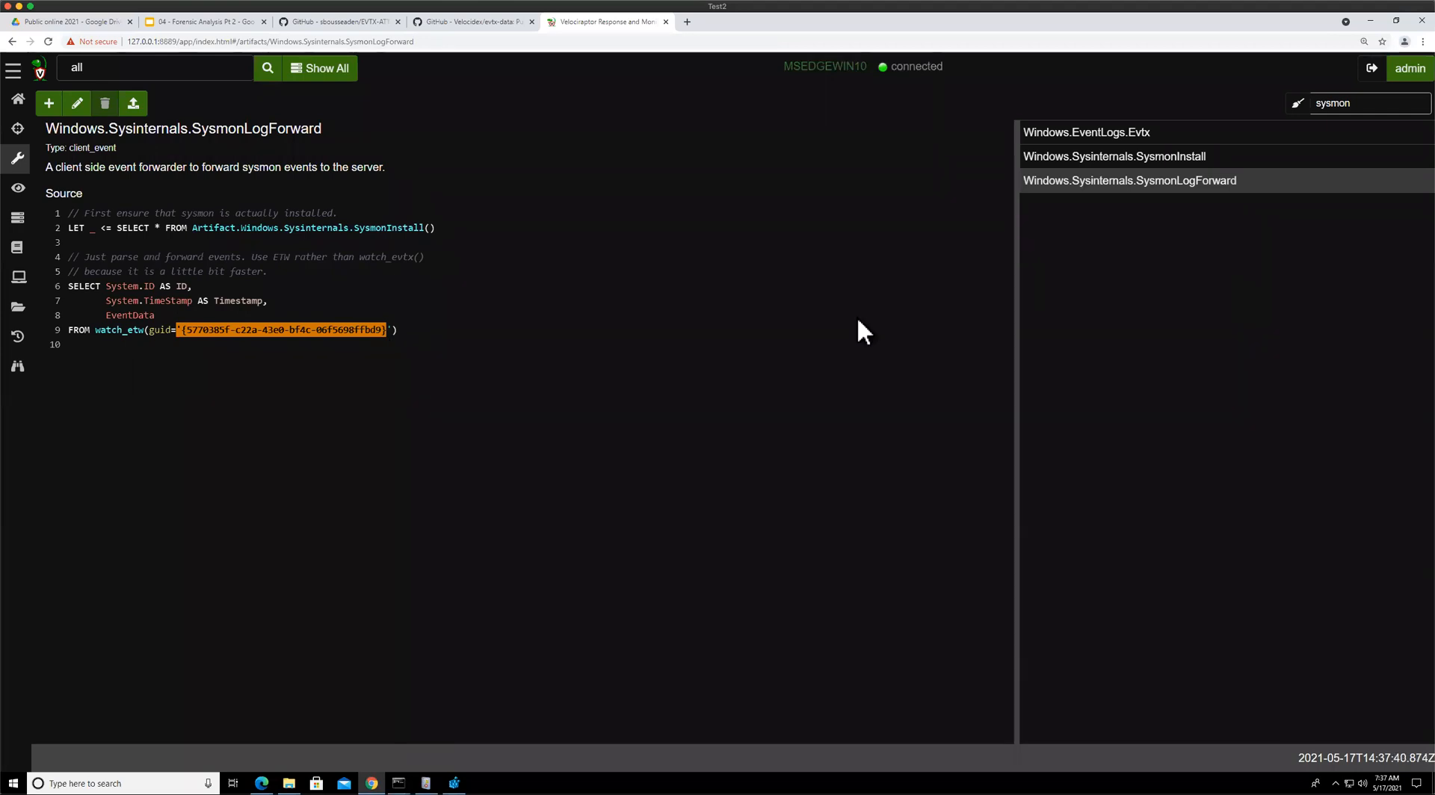
pyautogui.click(16, 367)
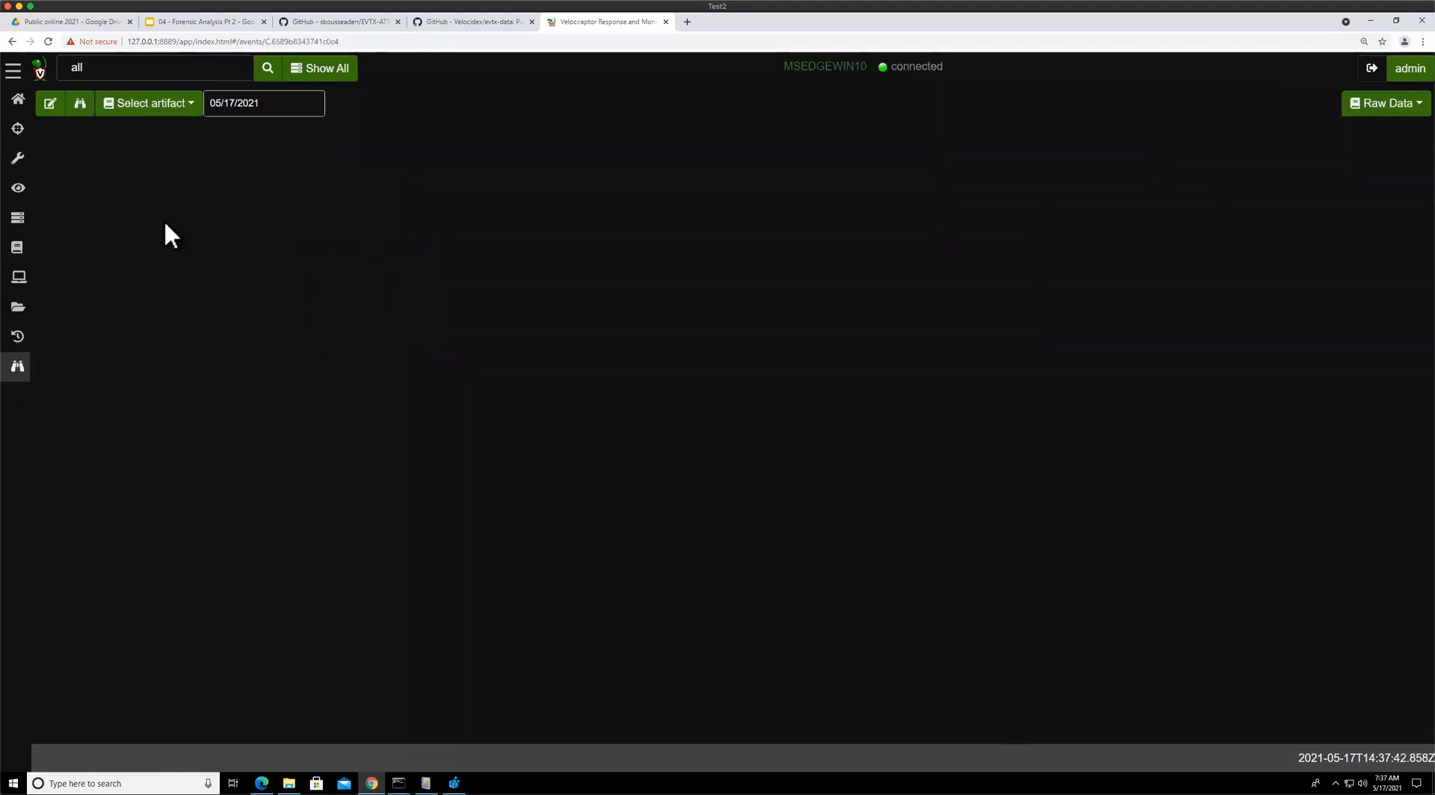
# Display the client's Windows.Sysinternals.SysmonLogForward monitoring events
pyautogui.click(150, 104)
pyautogui.click(238, 247)
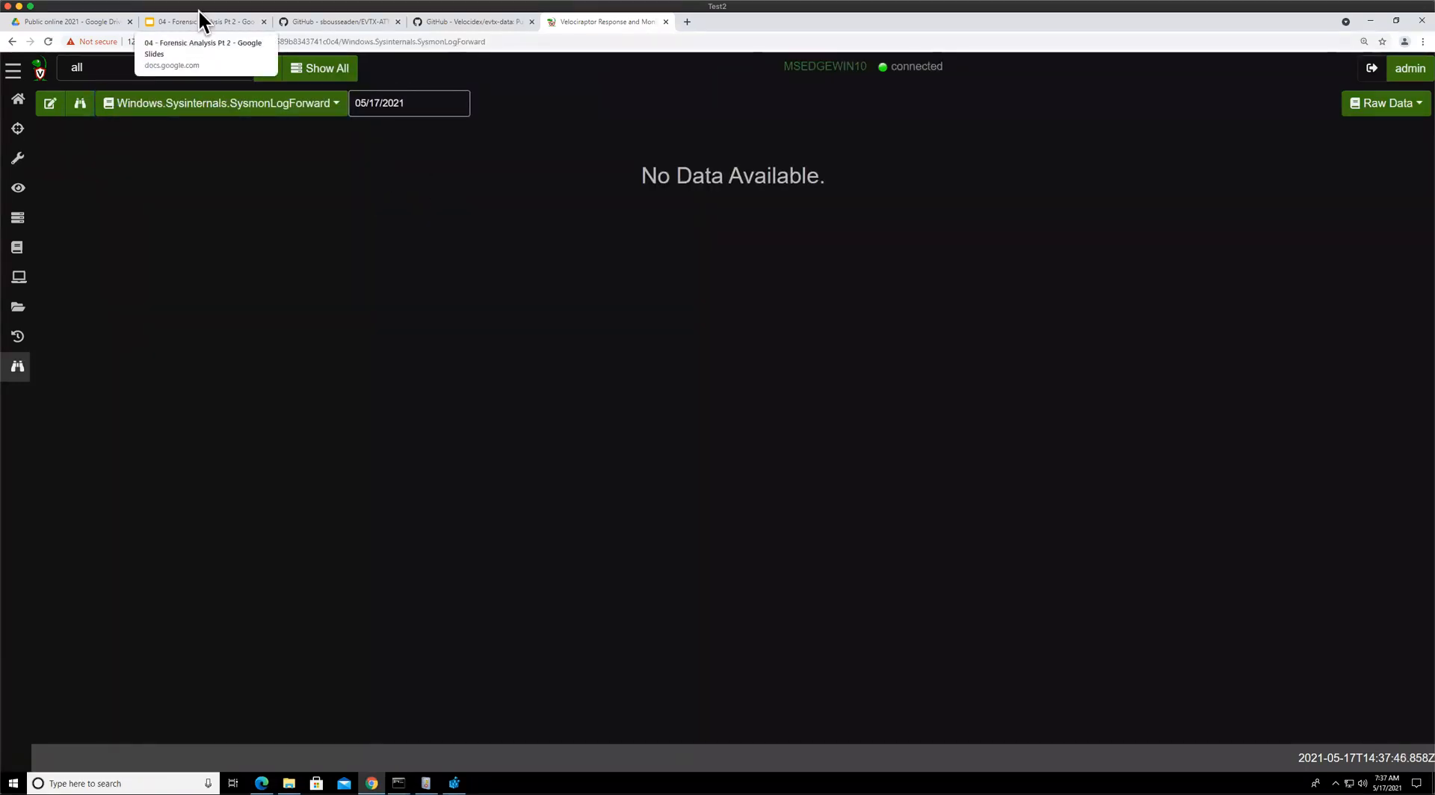
# Glance at the ETW slide in the presentation tab and return to Velociraptor
pyautogui.click(186, 28)
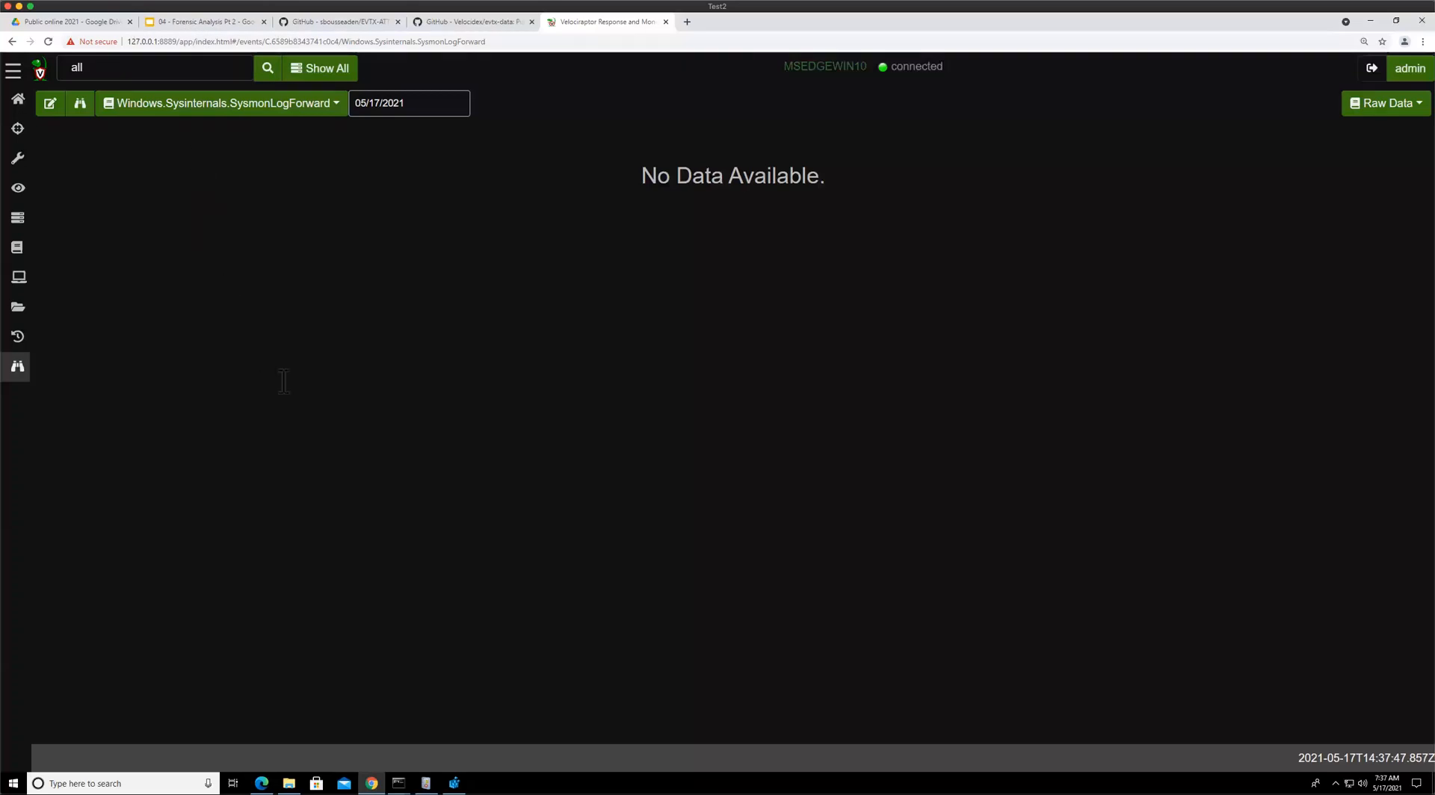
pyautogui.click(572, 432)
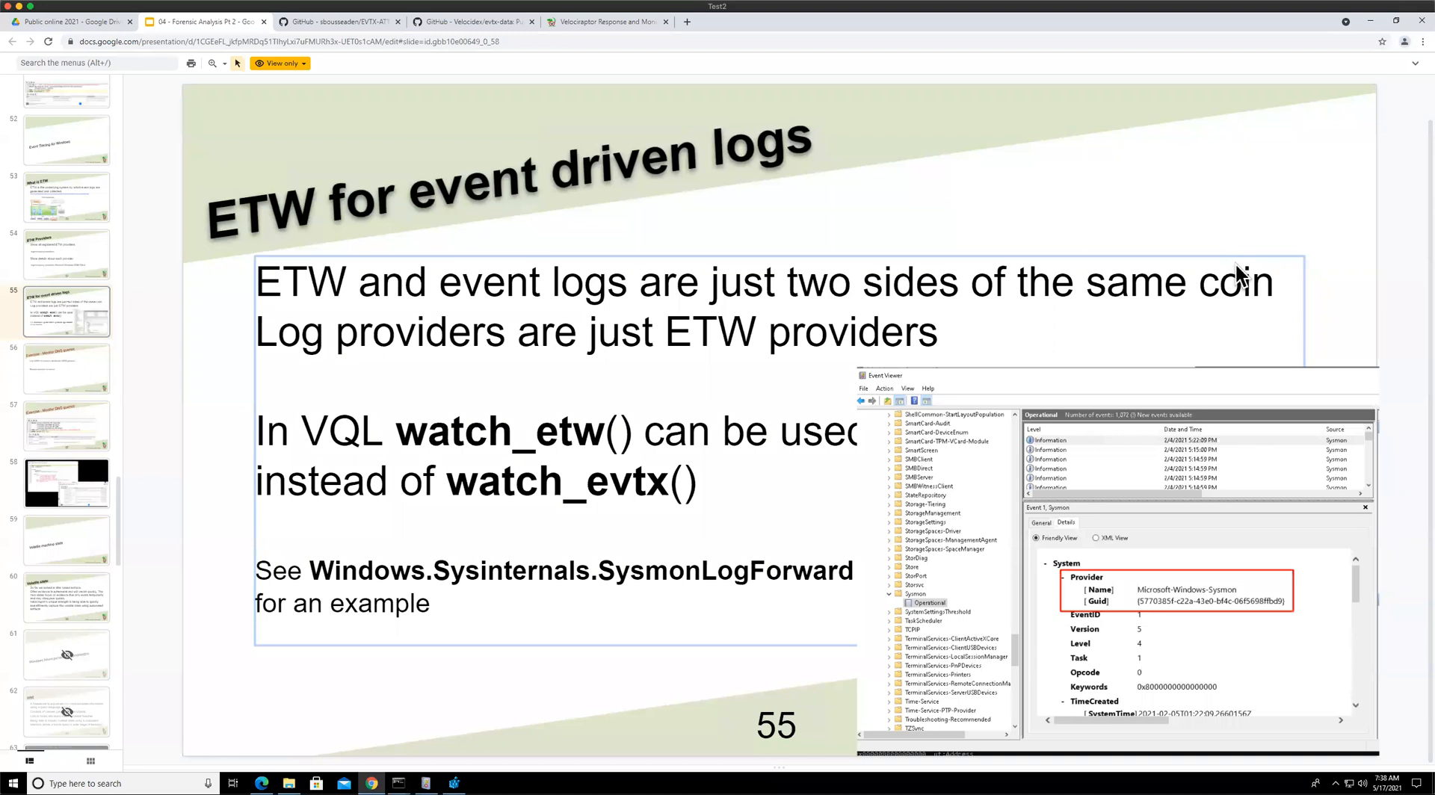
pyautogui.click(602, 27)
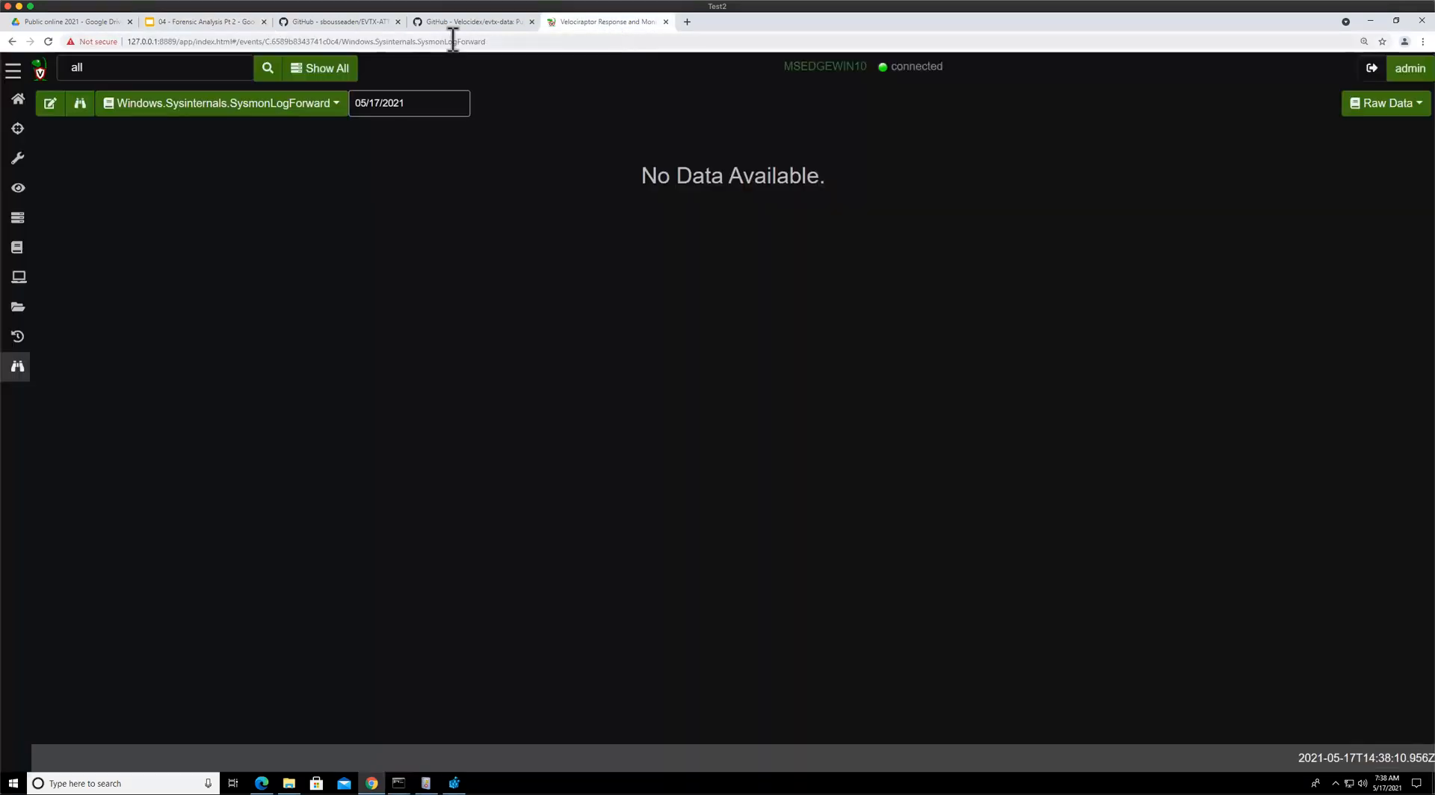
# Switch the monitoring view to Generic.Client.Stats and open its report
pyautogui.click(193, 105)
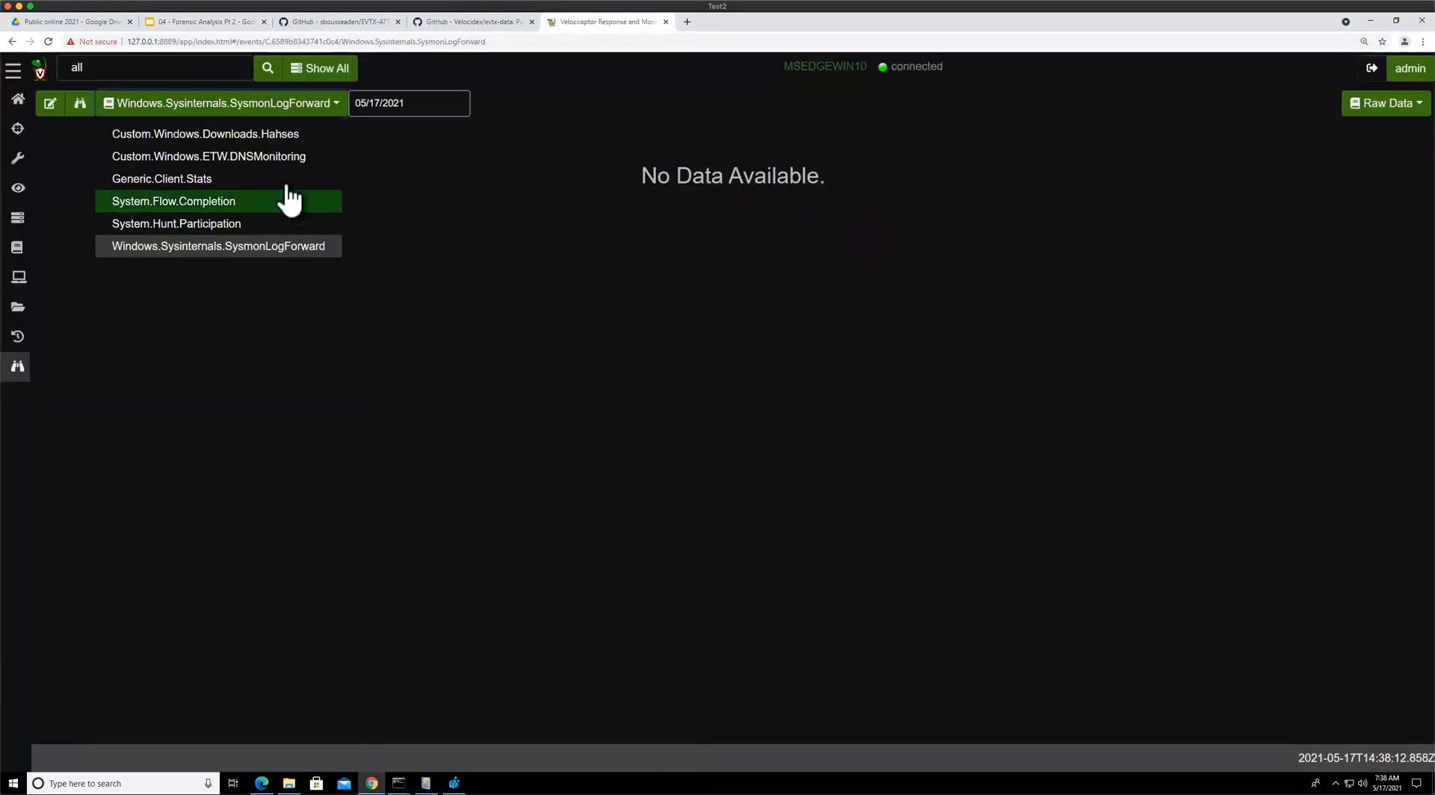
pyautogui.click(215, 182)
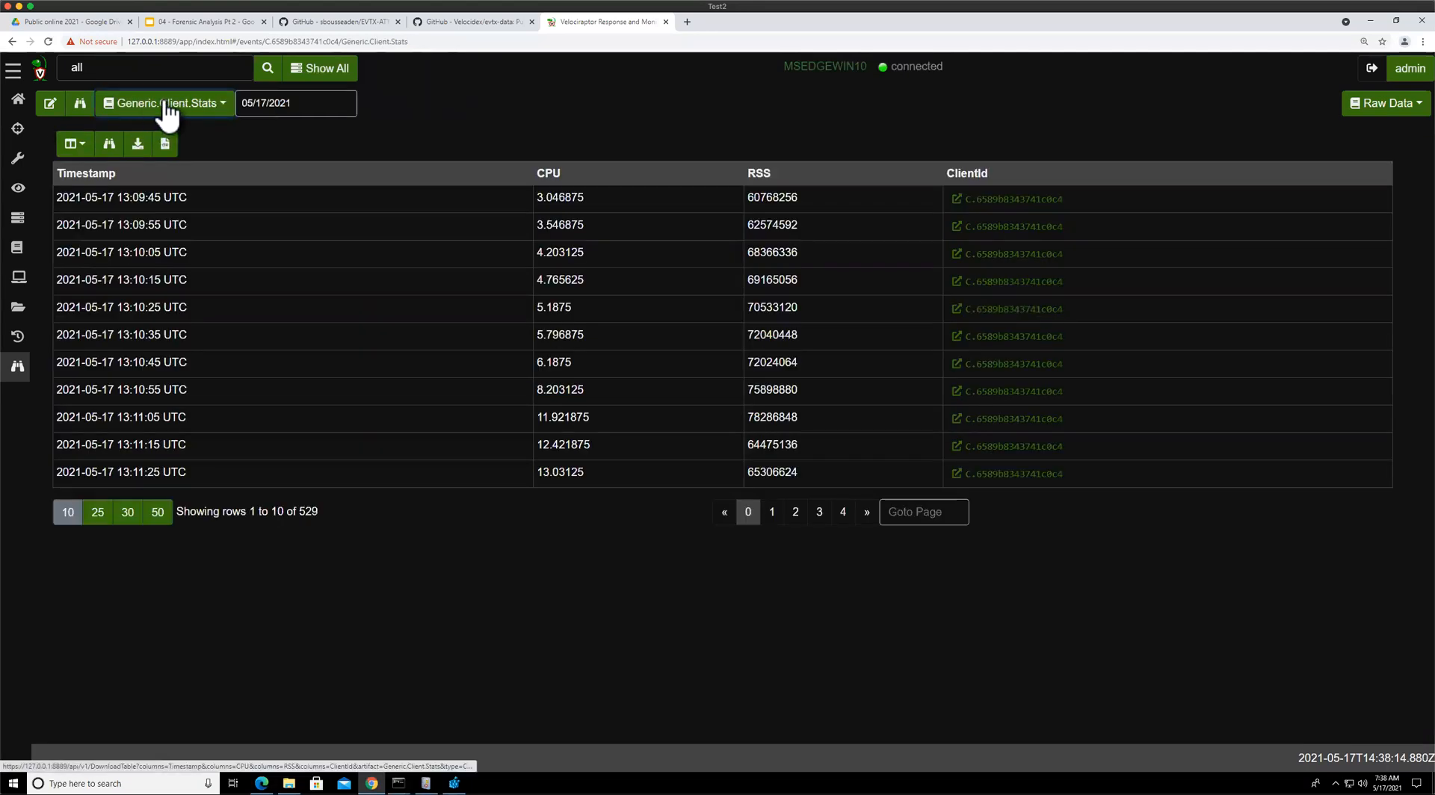
pyautogui.click(1389, 113)
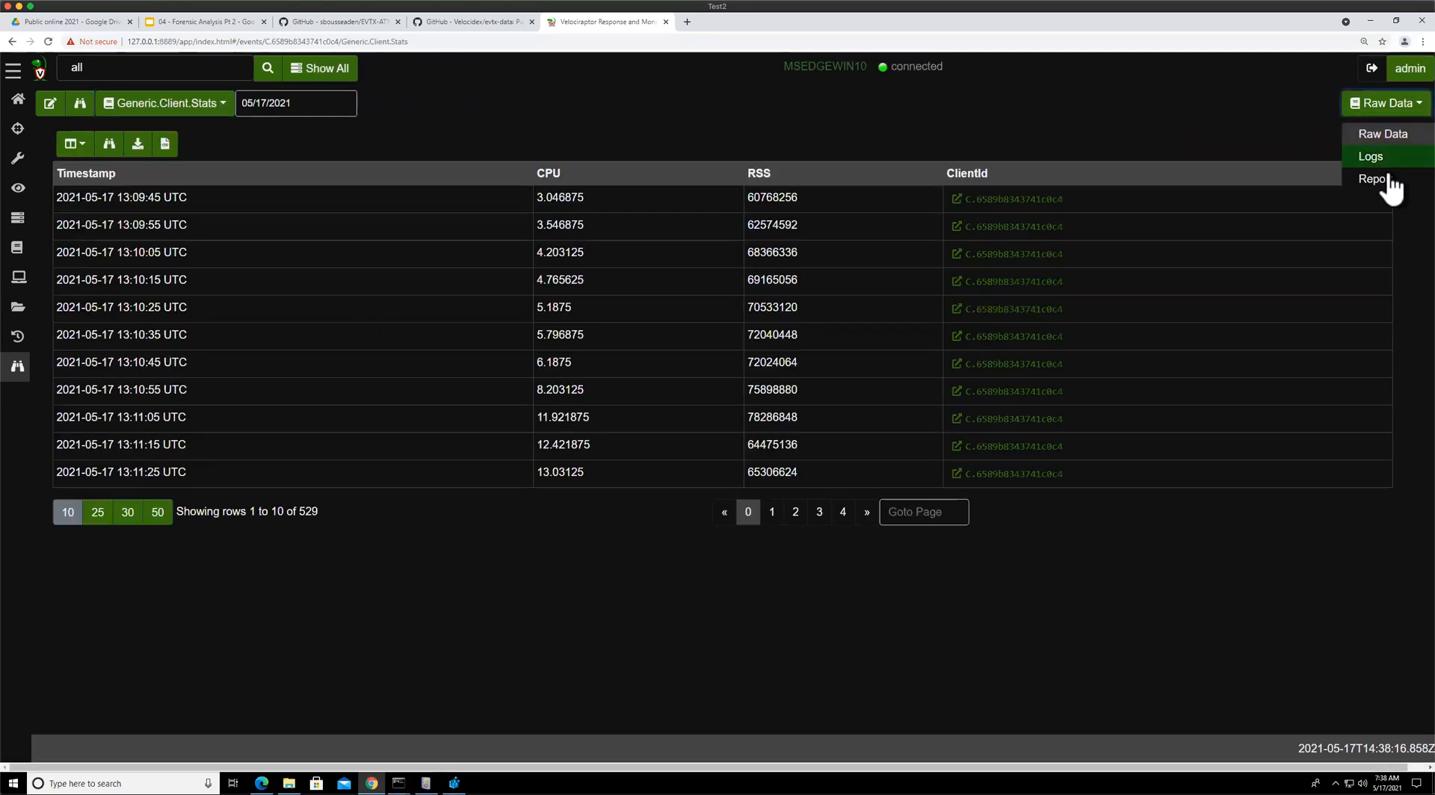
pyautogui.click(1390, 184)
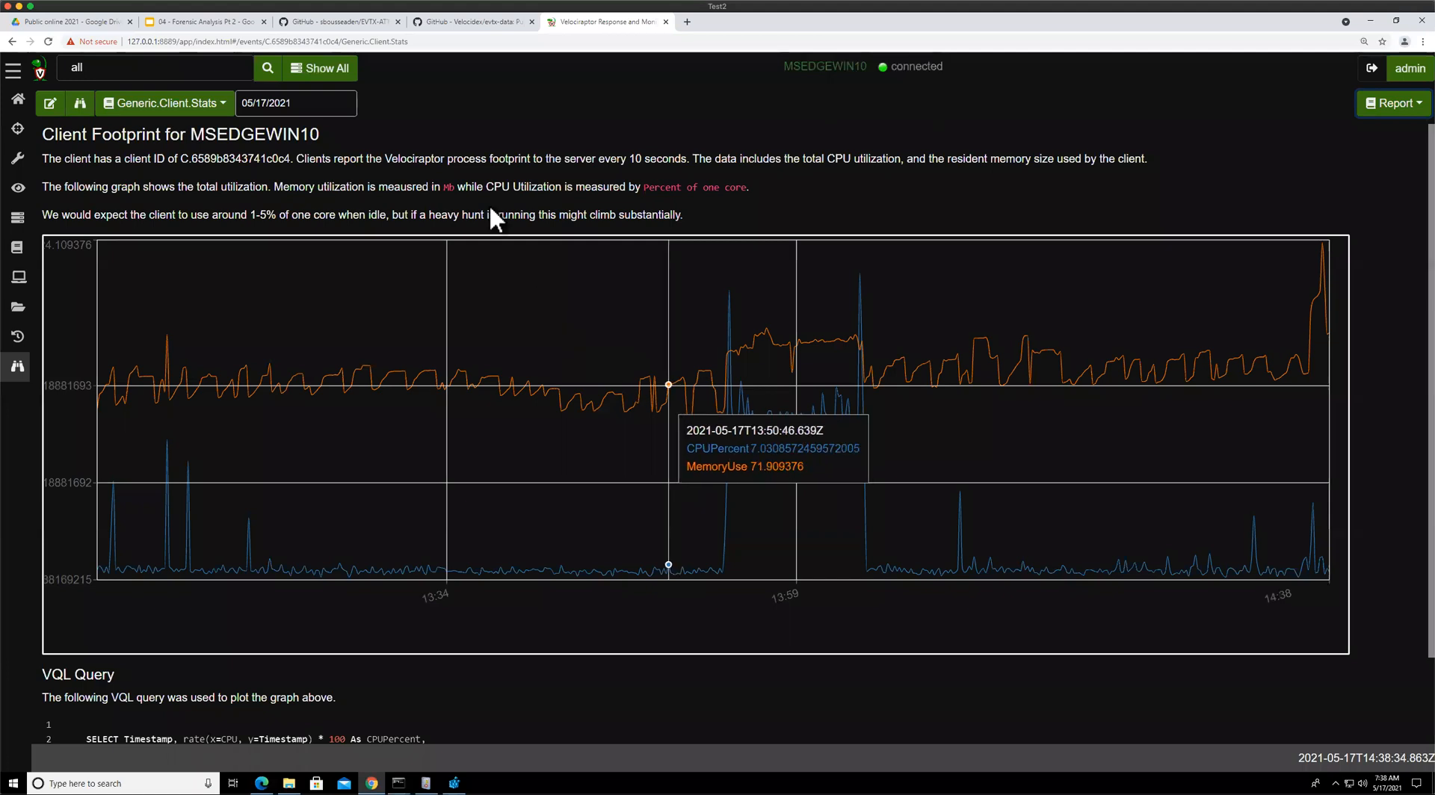
# Show the Generic.Client.Stats logs and page through them, highlighting the query stats messages
pyautogui.click(1389, 107)
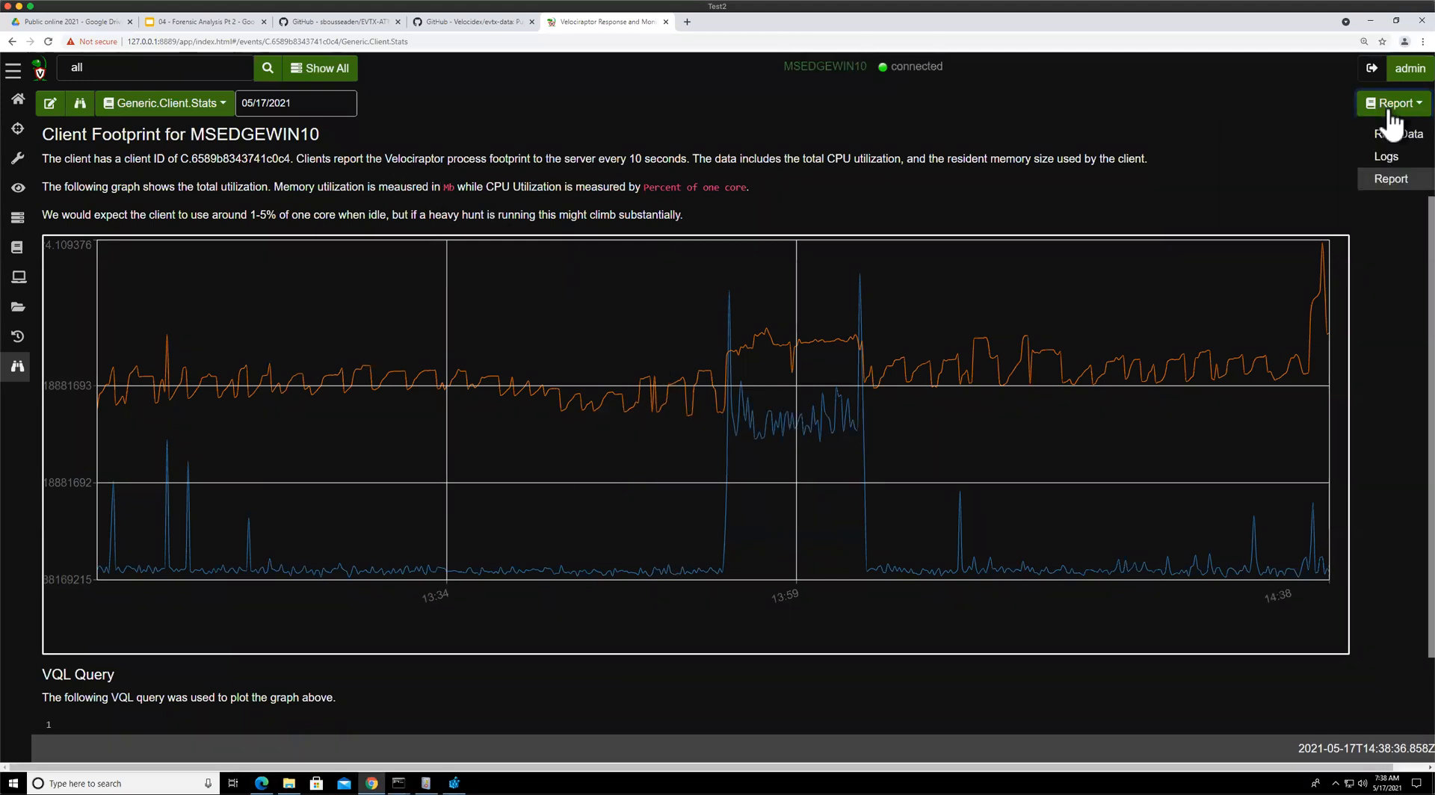
pyautogui.click(1387, 156)
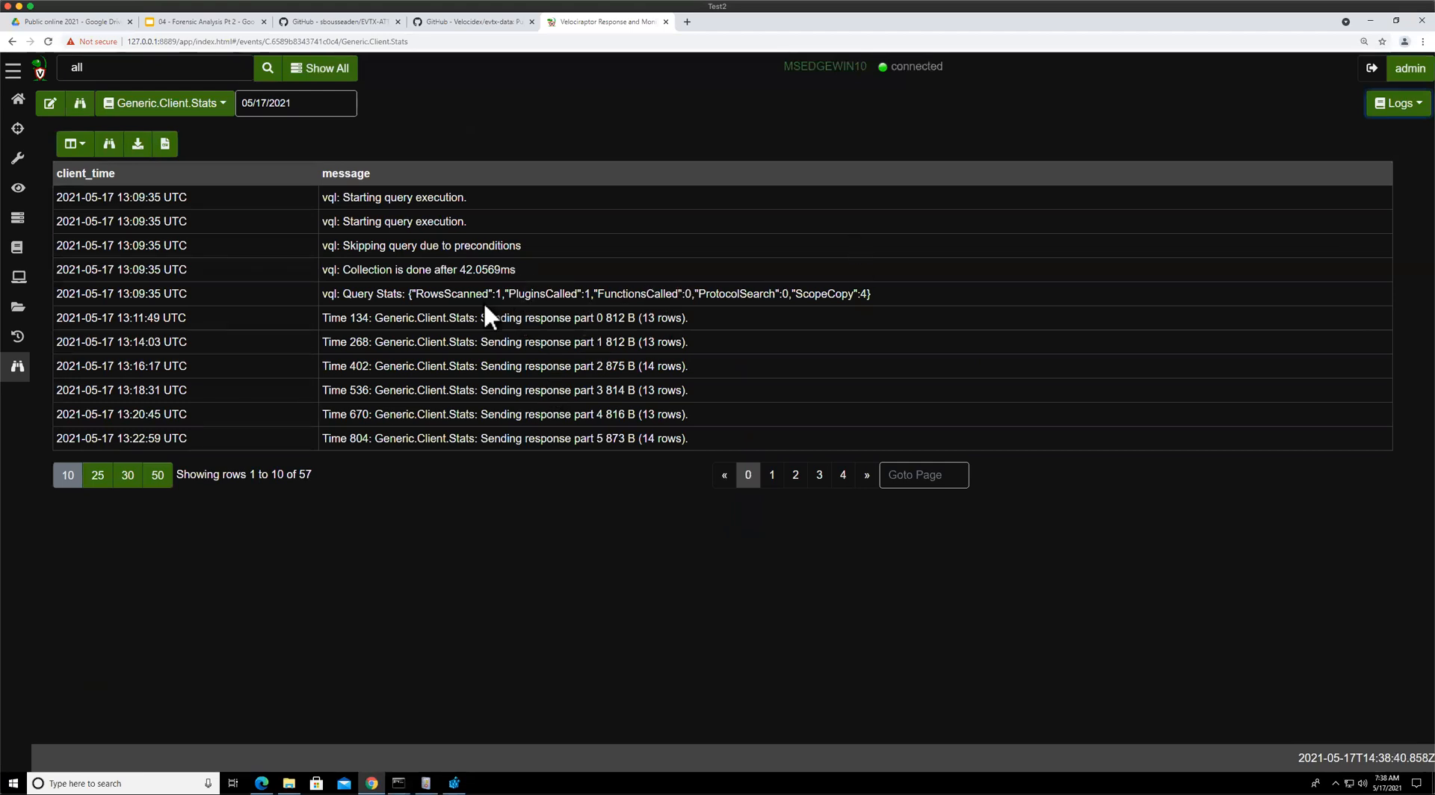
pyautogui.moveTo(342, 293); pyautogui.dragTo(546, 293)
pyautogui.moveTo(329, 293); pyautogui.dragTo(430, 302)
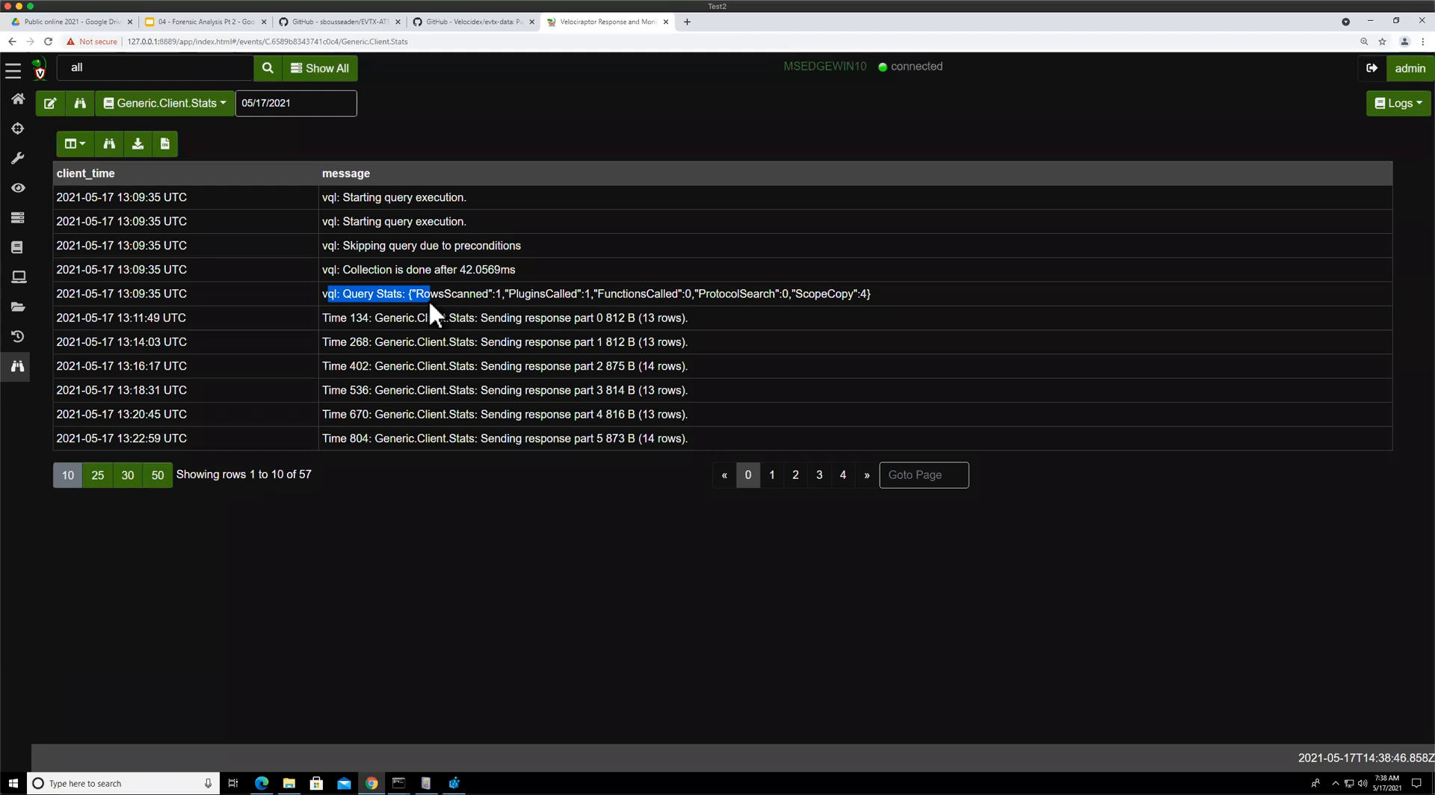
pyautogui.click(456, 294)
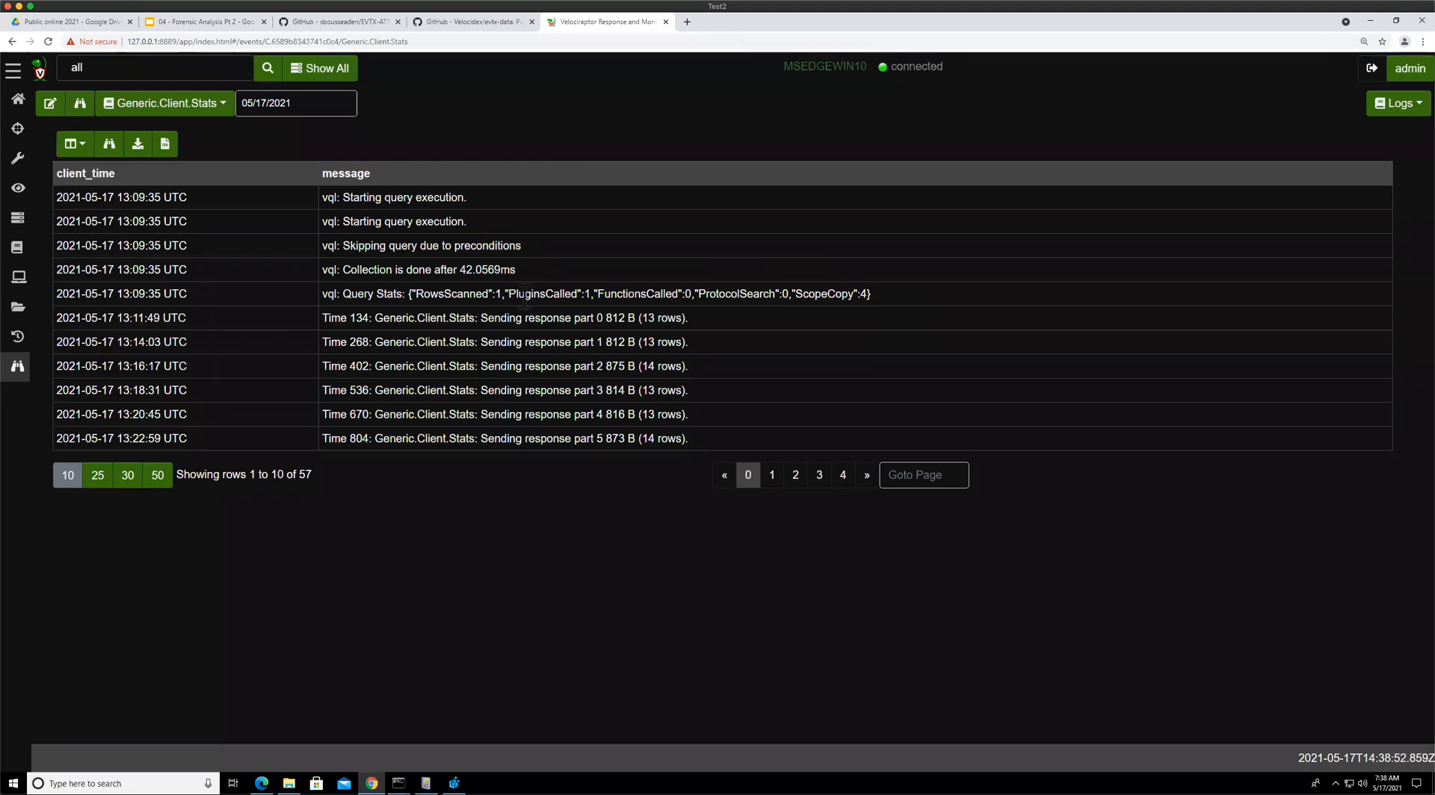
pyautogui.moveTo(412, 293); pyautogui.dragTo(540, 295)
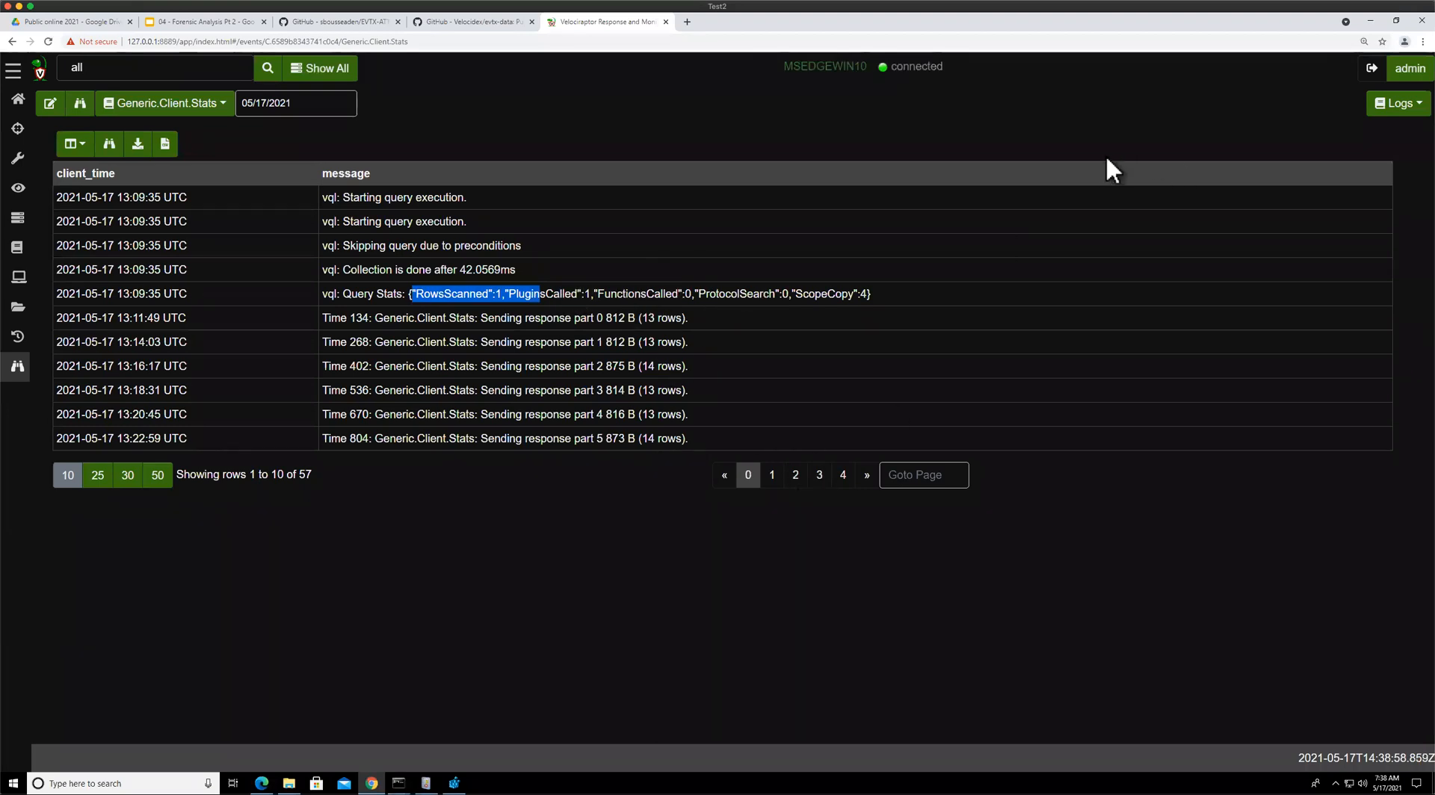
pyautogui.click(822, 477)
pyautogui.click(868, 474)
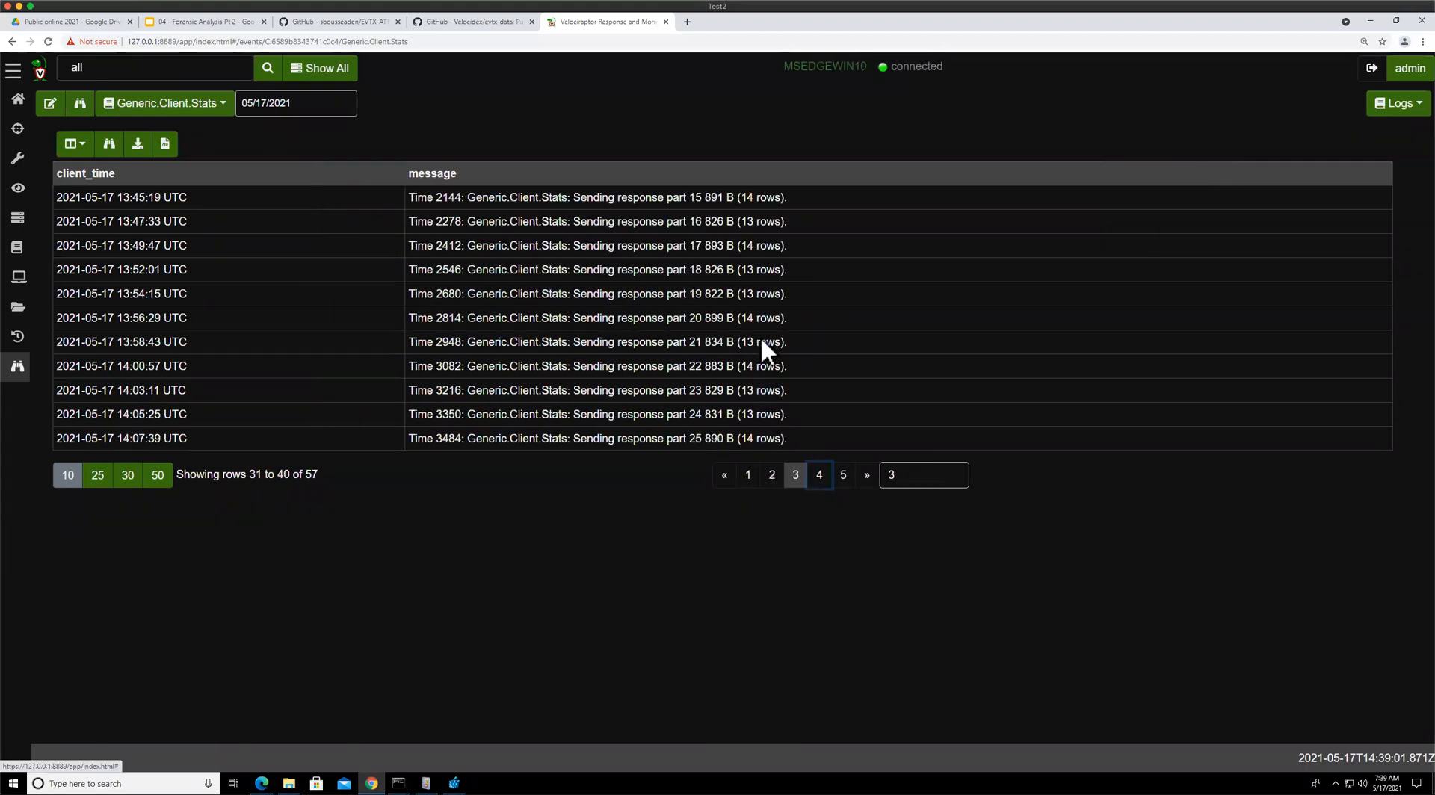
pyautogui.moveTo(417, 323); pyautogui.dragTo(590, 323)
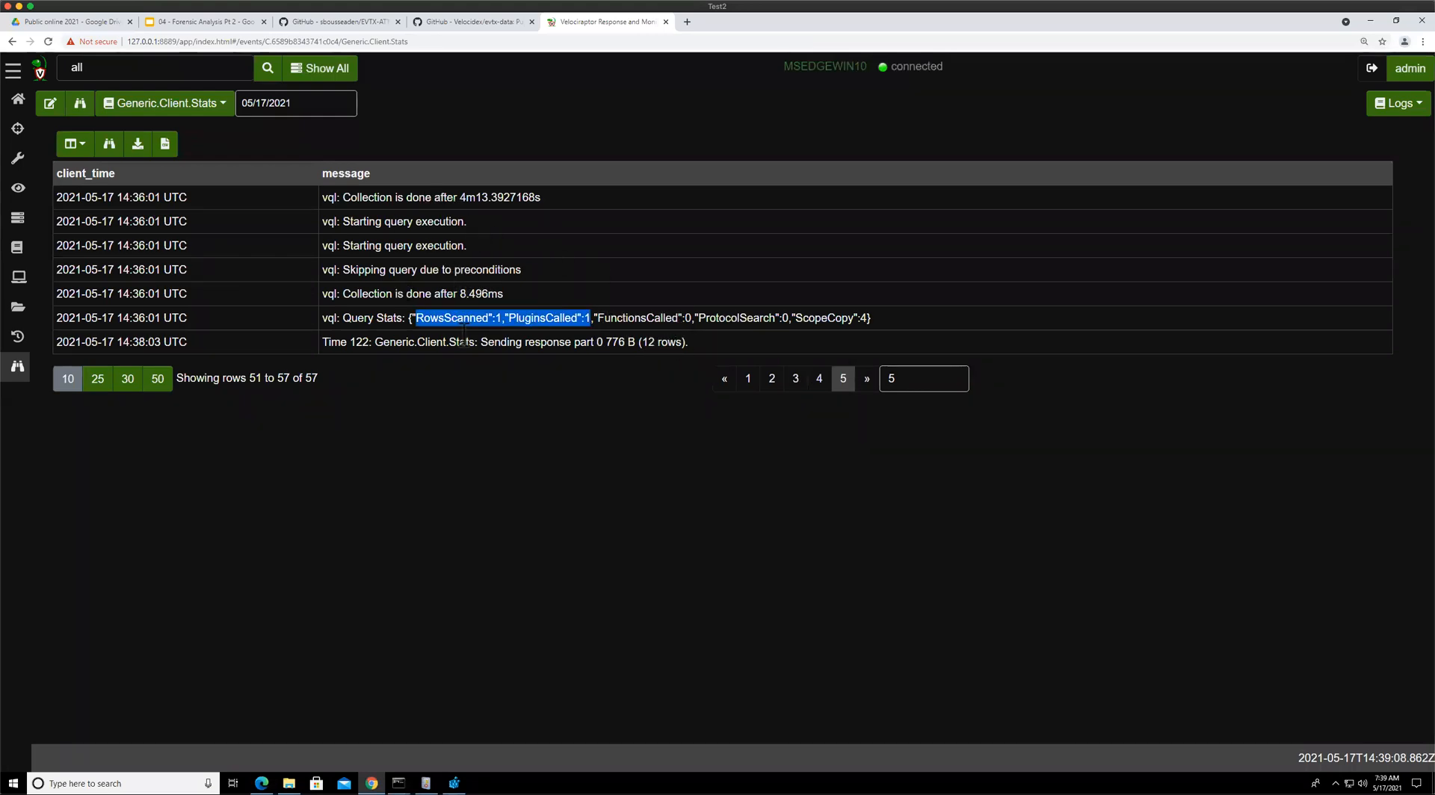
pyautogui.click(363, 315)
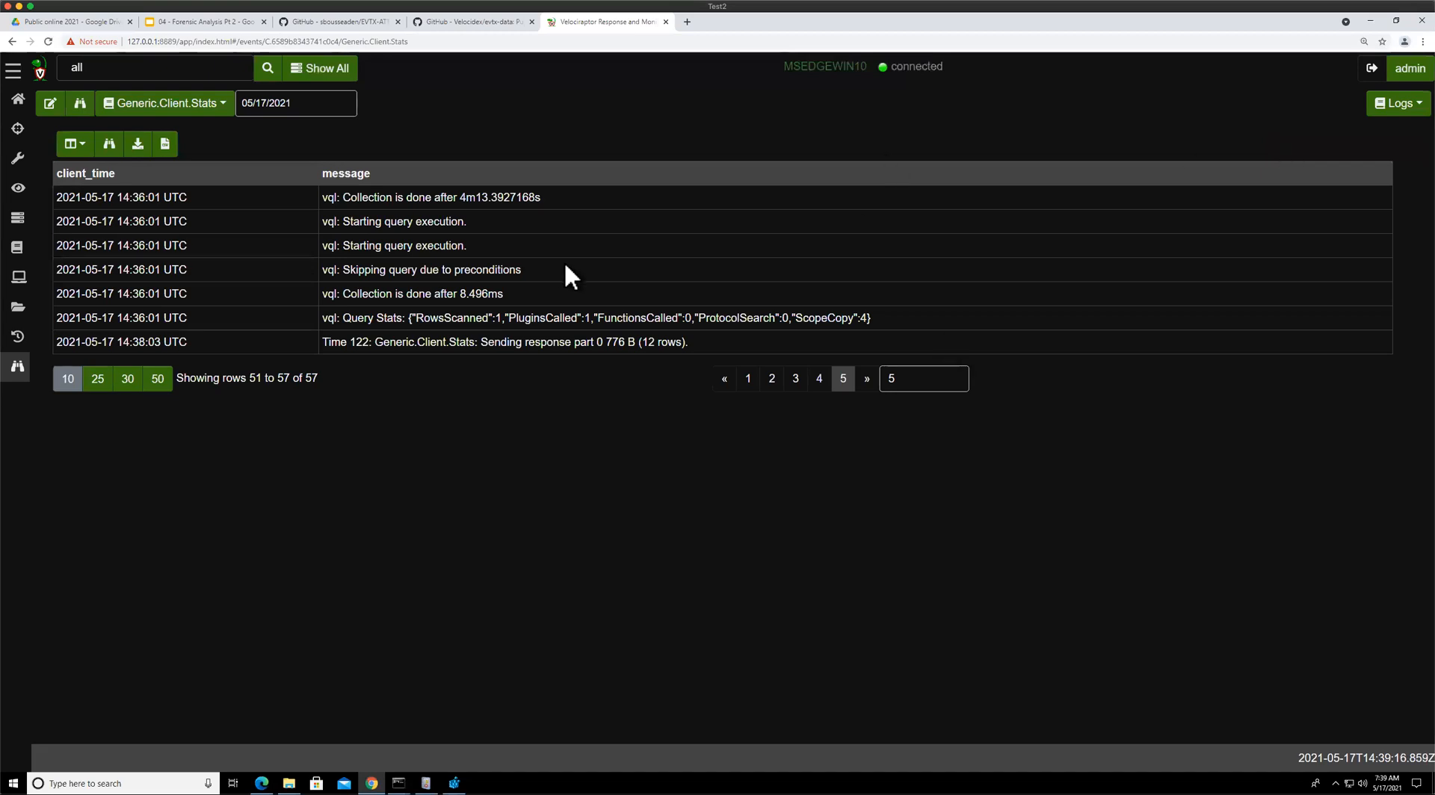
# Switch to the Windows.Sysinternals.SysmonLogForward logs, then to its raw data
pyautogui.click(166, 106)
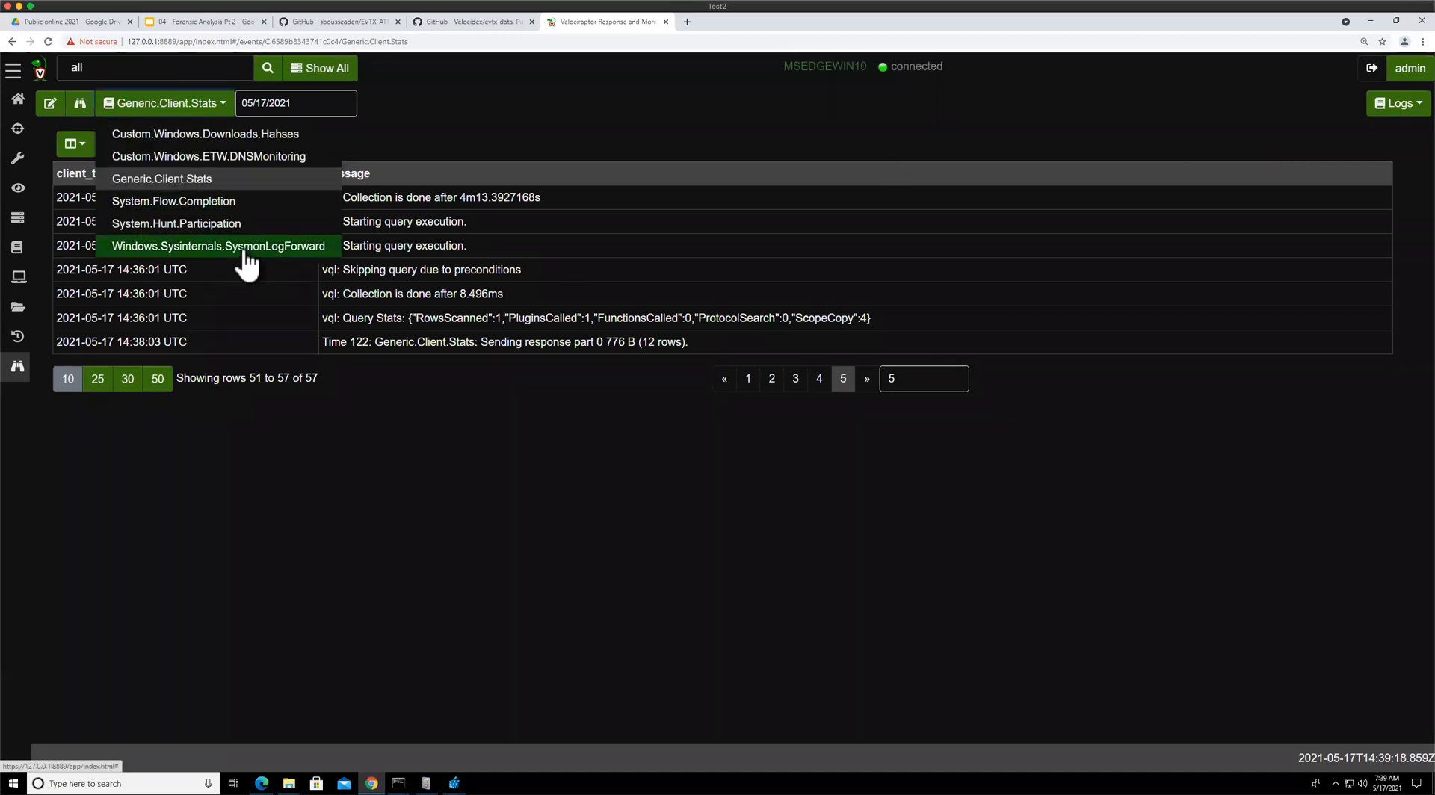
pyautogui.click(245, 250)
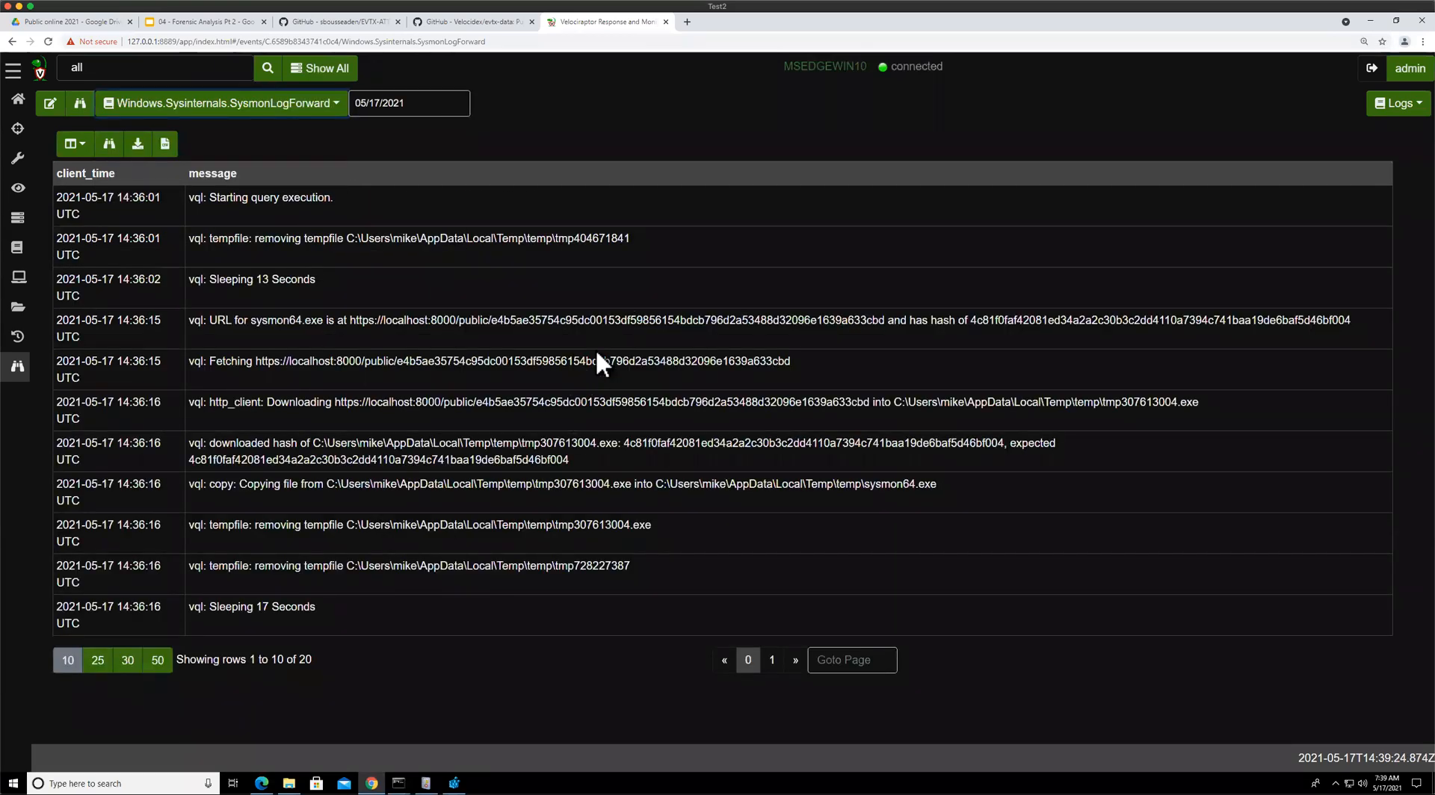
pyautogui.click(1394, 105)
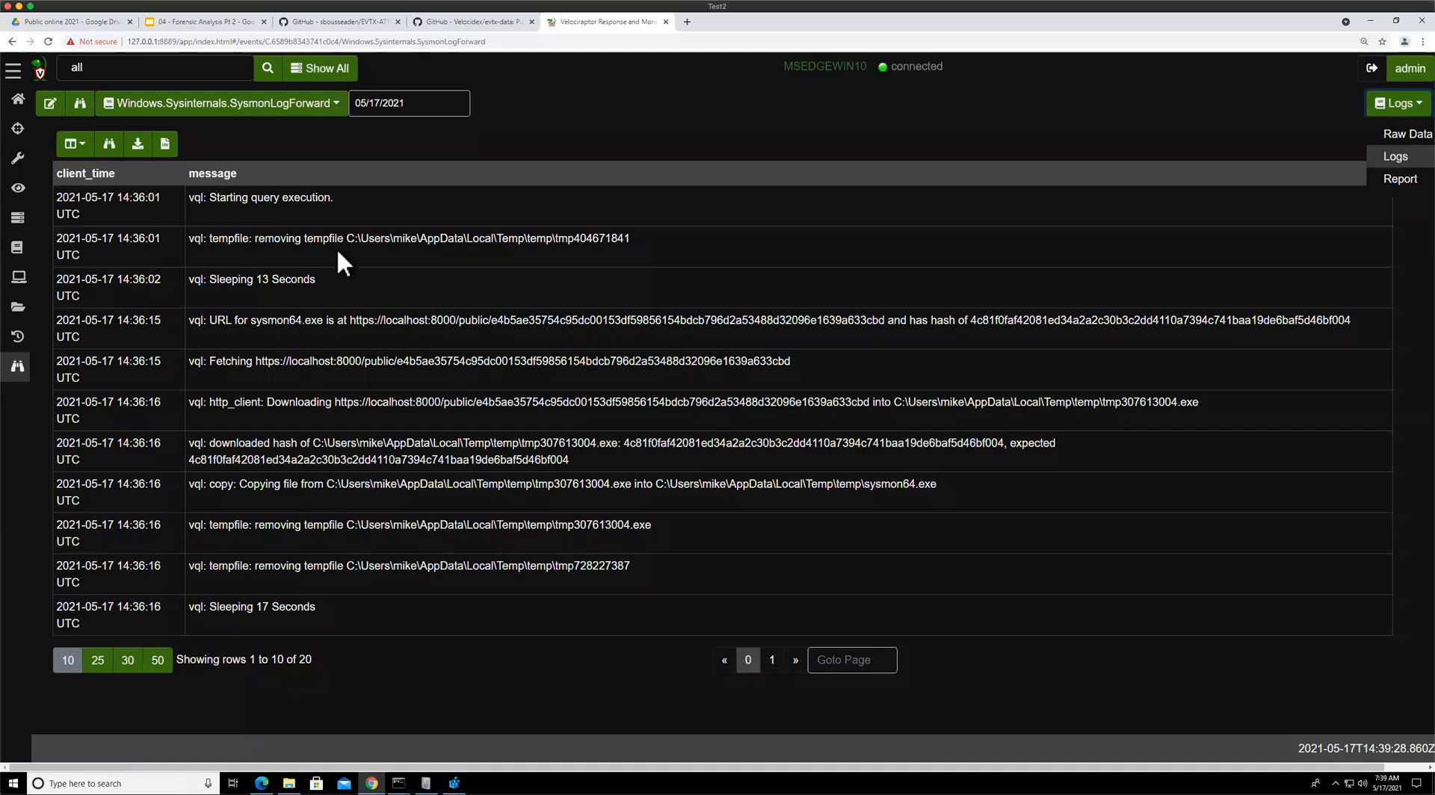
pyautogui.click(410, 415)
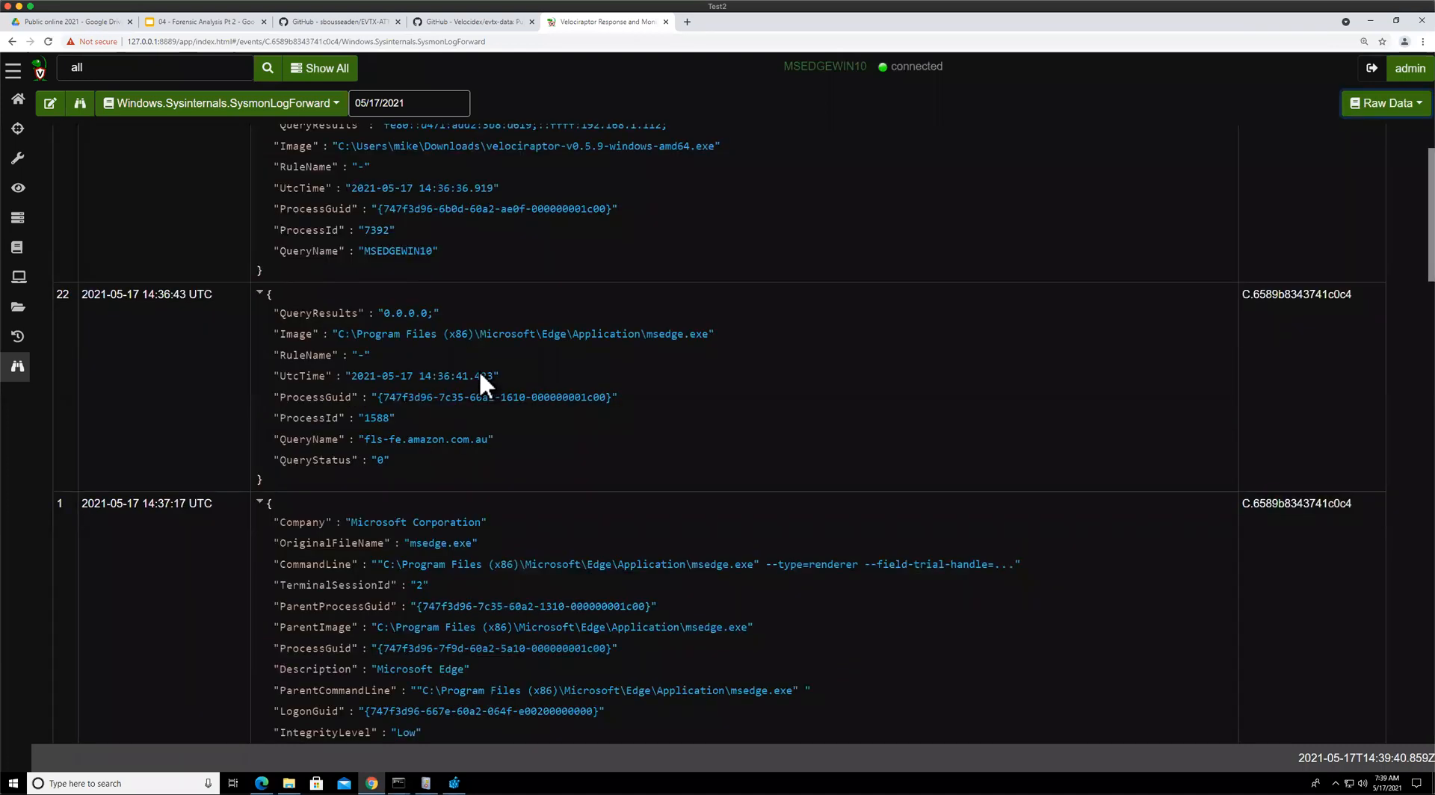
# Scroll through the forwarded Sysmon events to examine their fields
pyautogui.scroll(10, 556, 429)
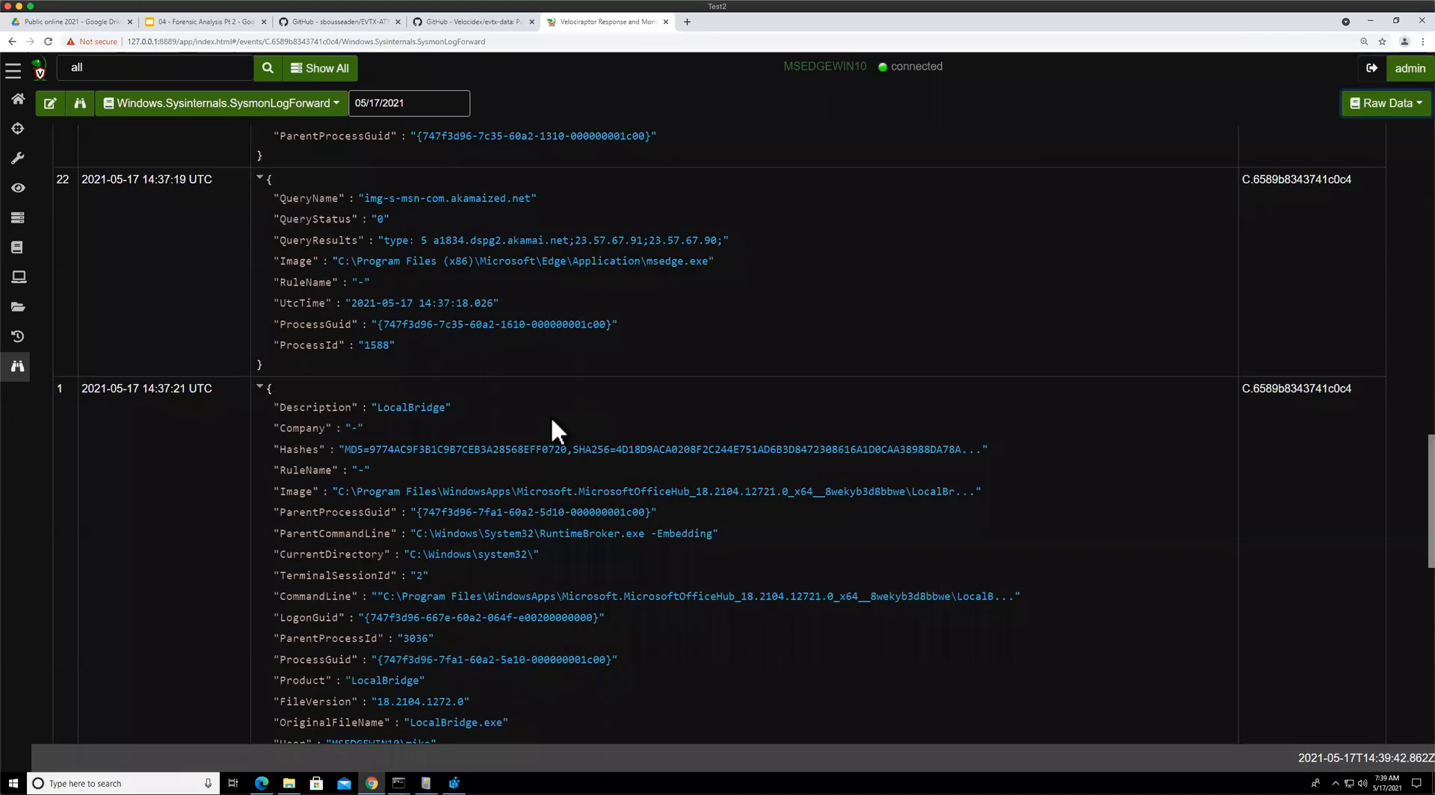
pyautogui.scroll(5, 551, 416)
pyautogui.scroll(3, 259, 236)
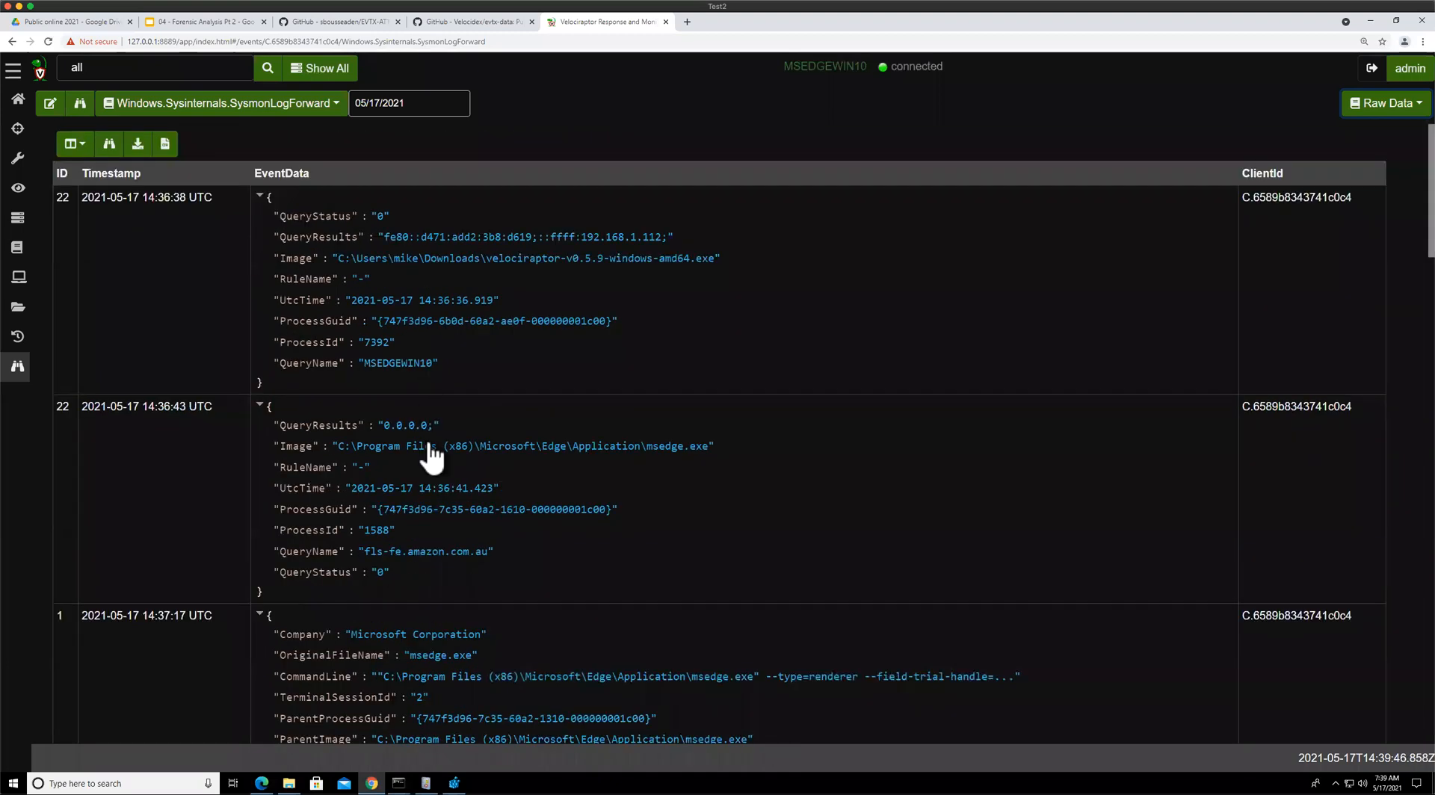
pyautogui.scroll(-3, 432, 454)
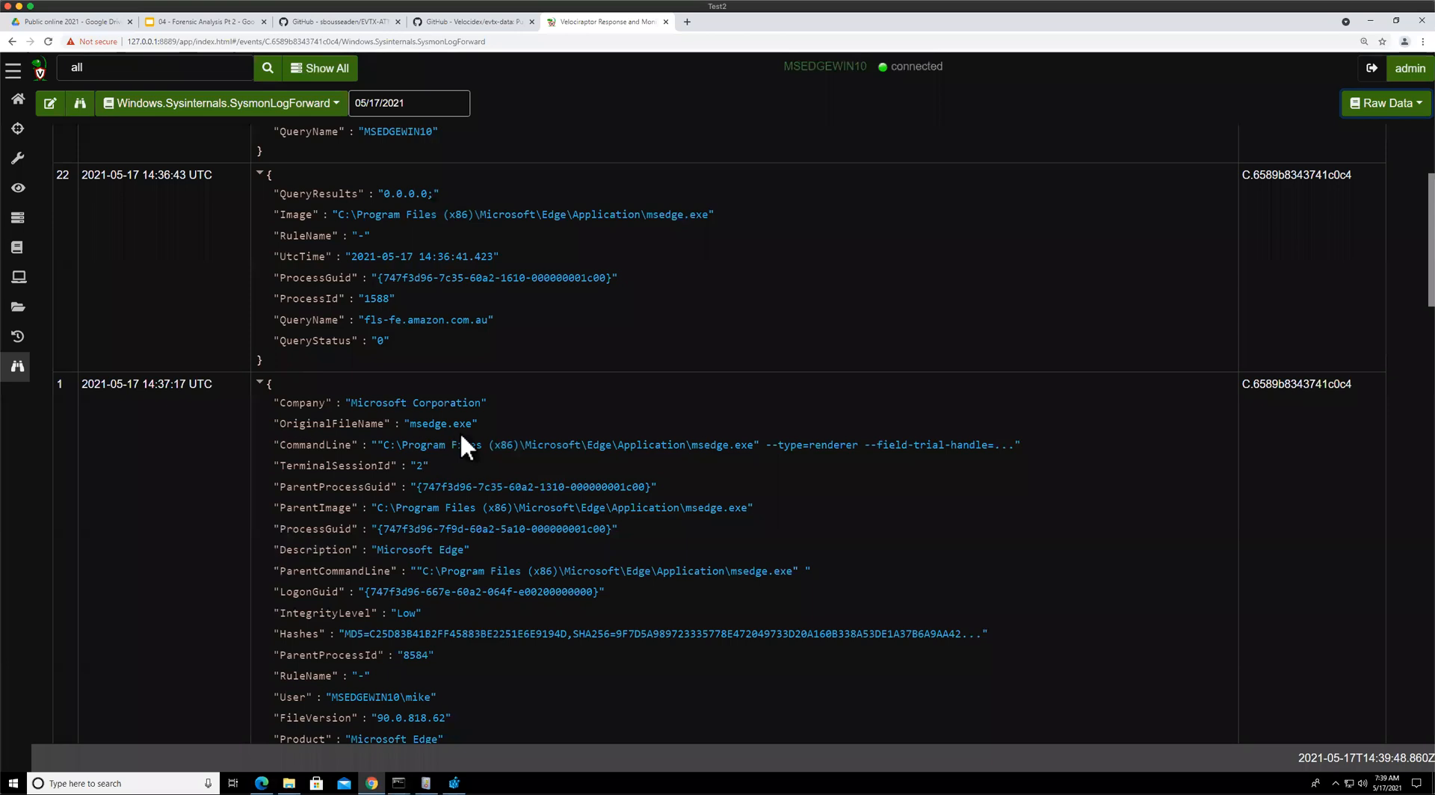
pyautogui.scroll(-1, 468, 419)
pyautogui.scroll(-3, 469, 413)
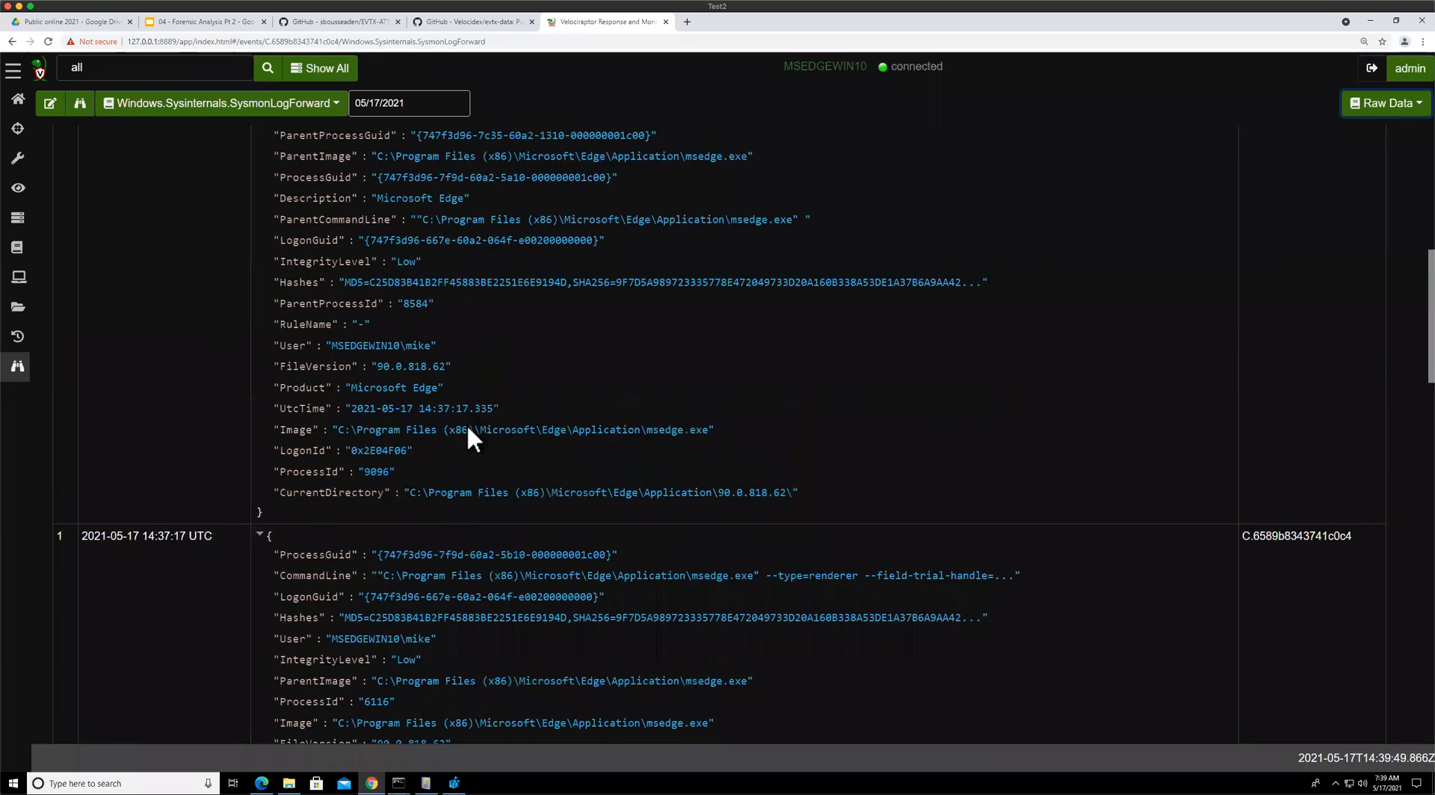
pyautogui.scroll(-3, 469, 429)
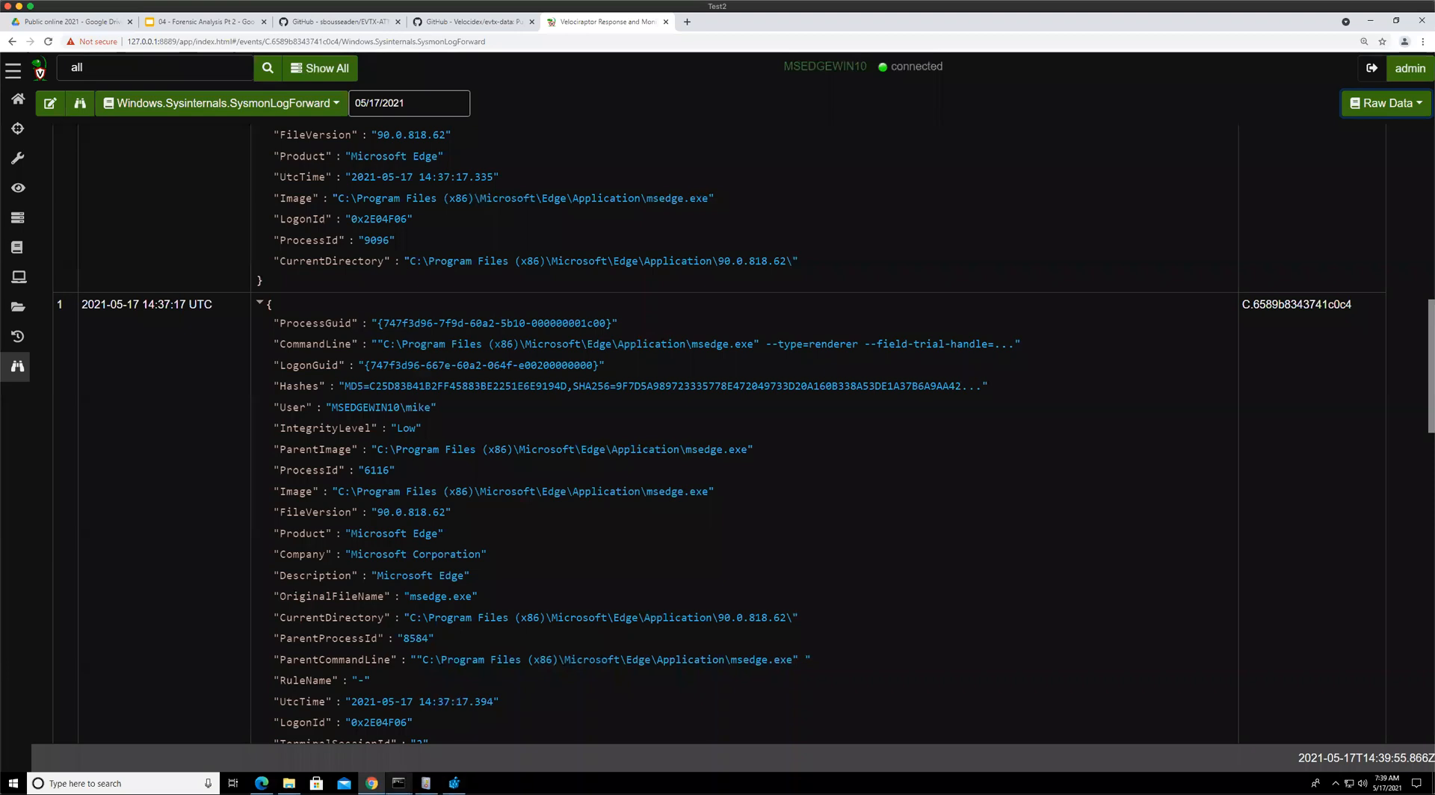
# Switch to the slides tab and advance to the Monitor DNS queries exercise slides
pyautogui.moveTo(425, 783)
pyautogui.hotkey('ctrl', '2')
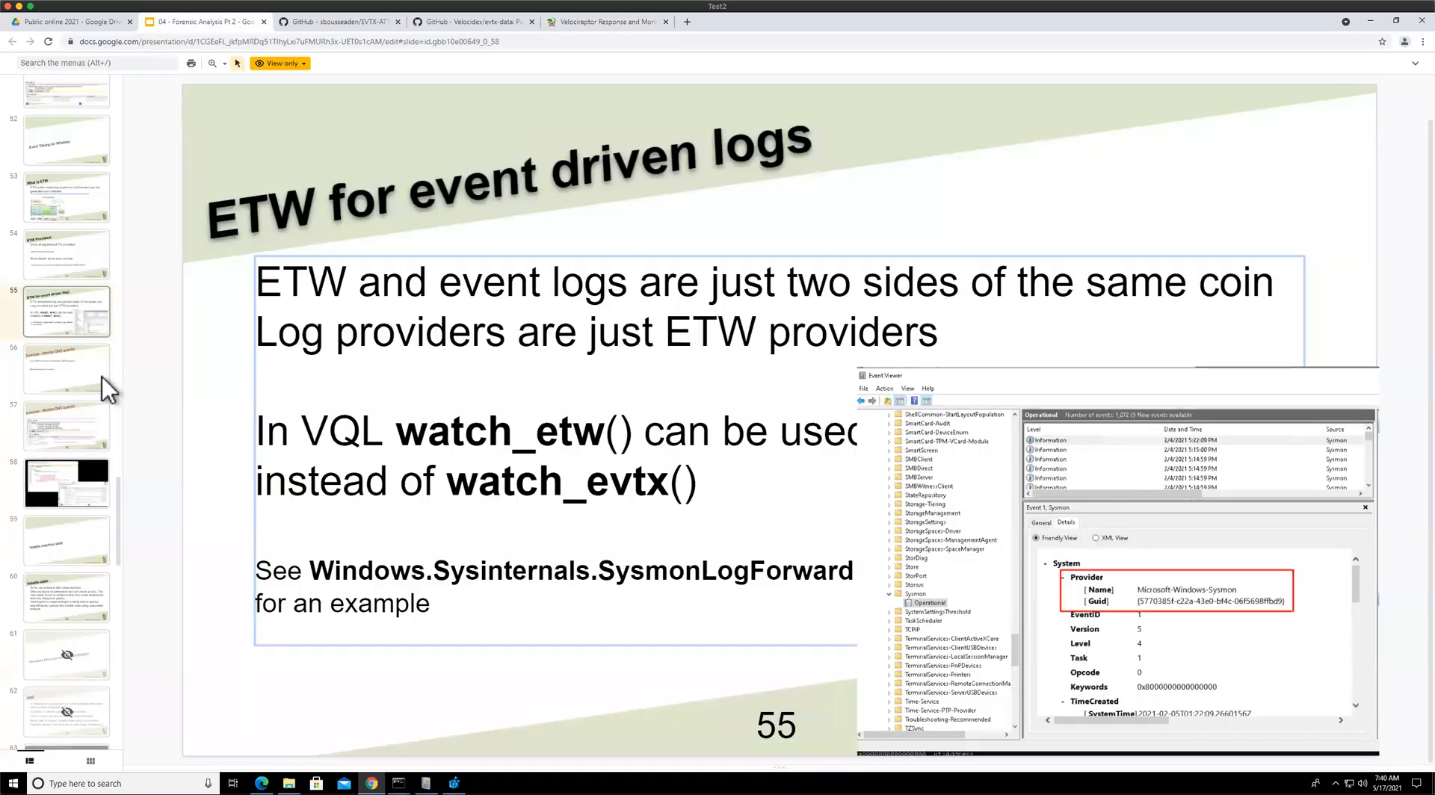
pyautogui.click(102, 379)
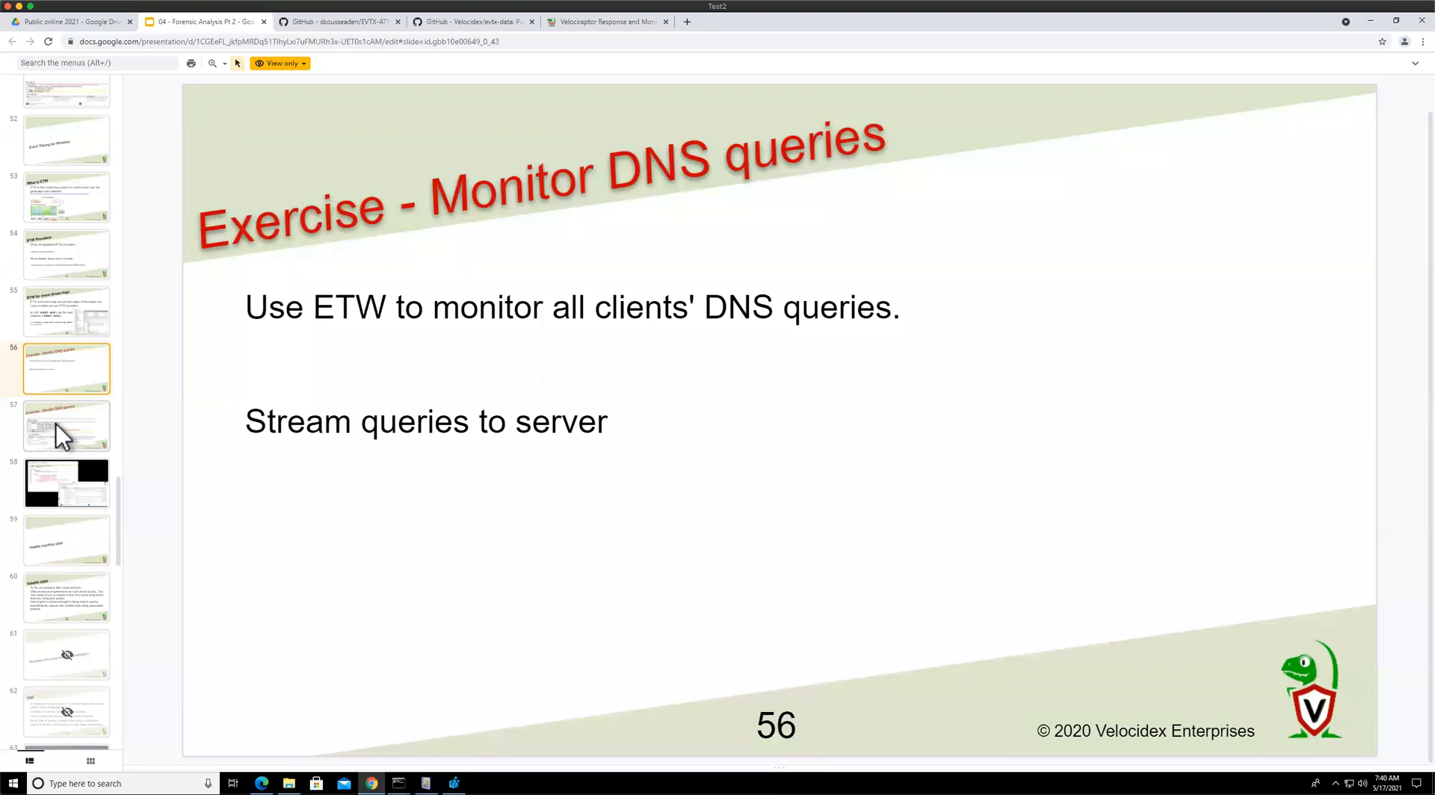
pyautogui.click(56, 424)
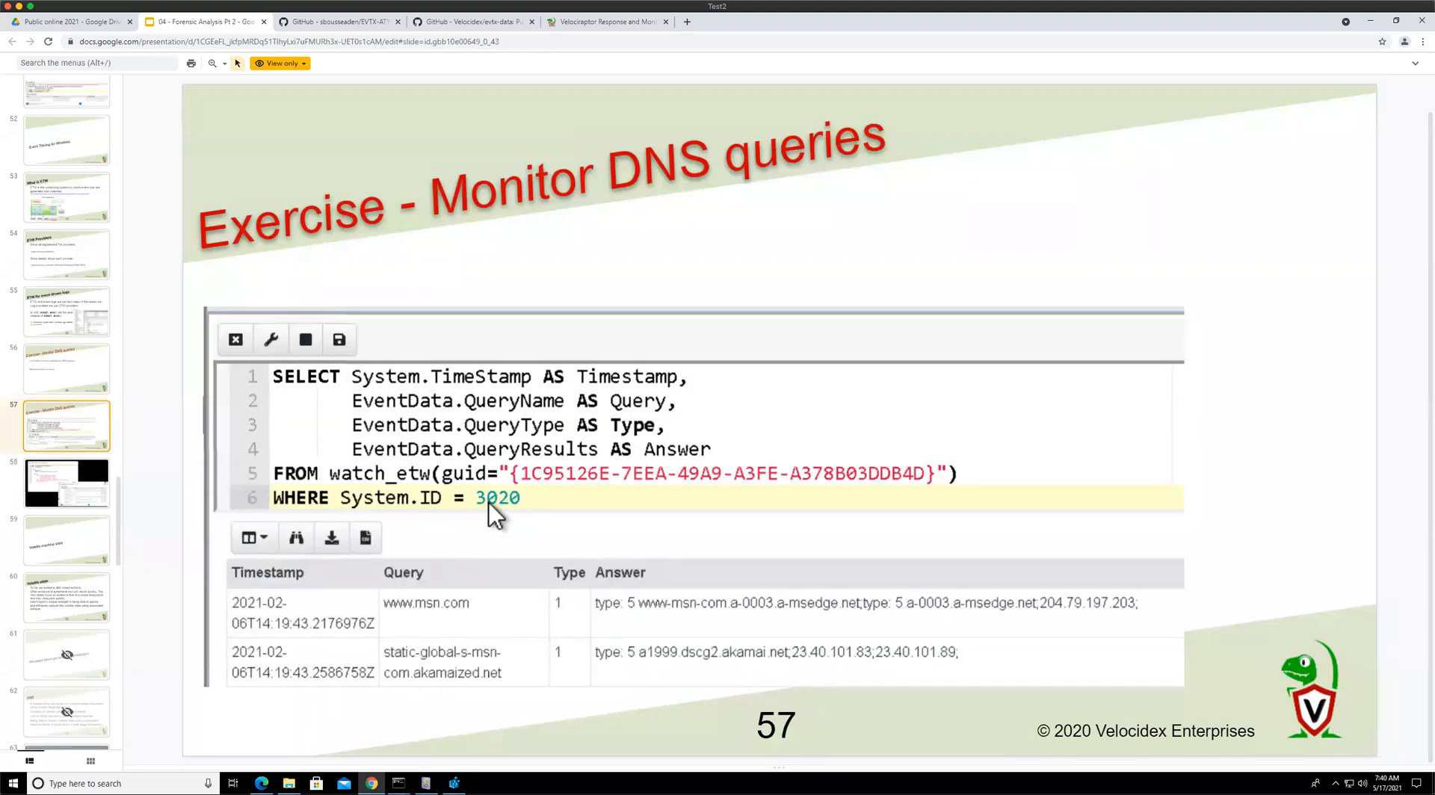
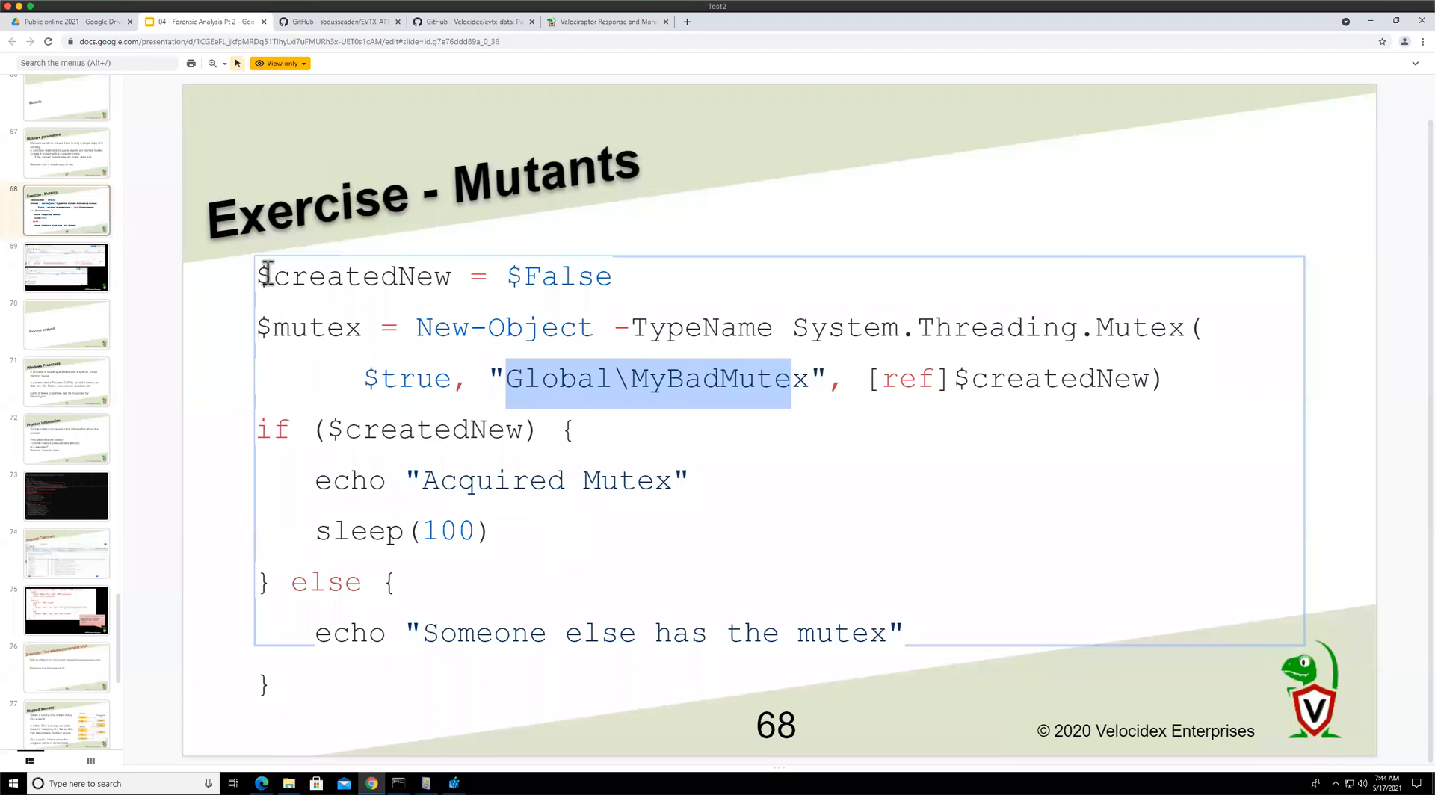
# Copy the Exercise - Mutants PowerShell code from the slide and switch to the command prompt
pyautogui.moveTo(261, 275); pyautogui.dragTo(388, 685)
pyautogui.hotkey('ctrl', 'c')
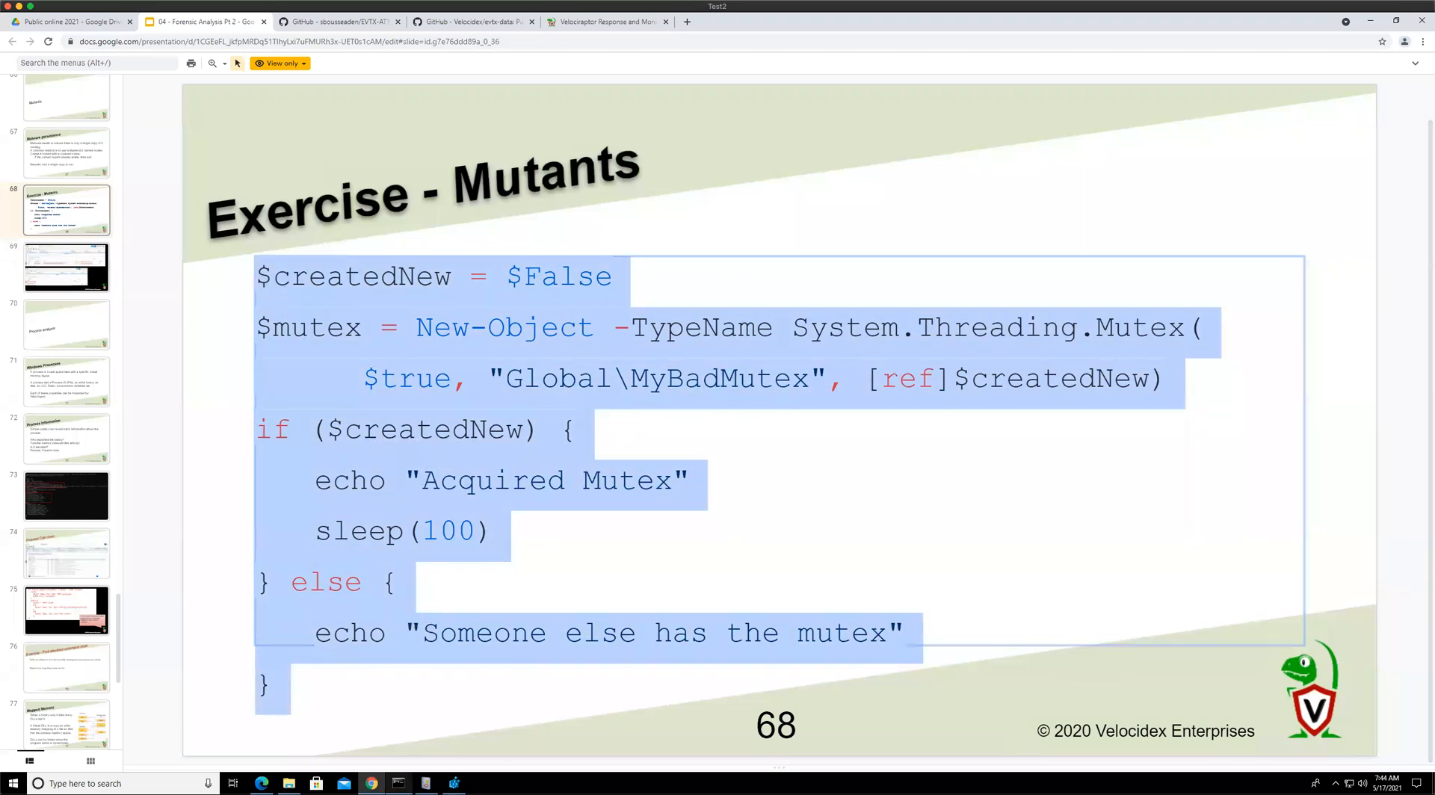
pyautogui.moveTo(398, 783)
pyautogui.click(438, 727)
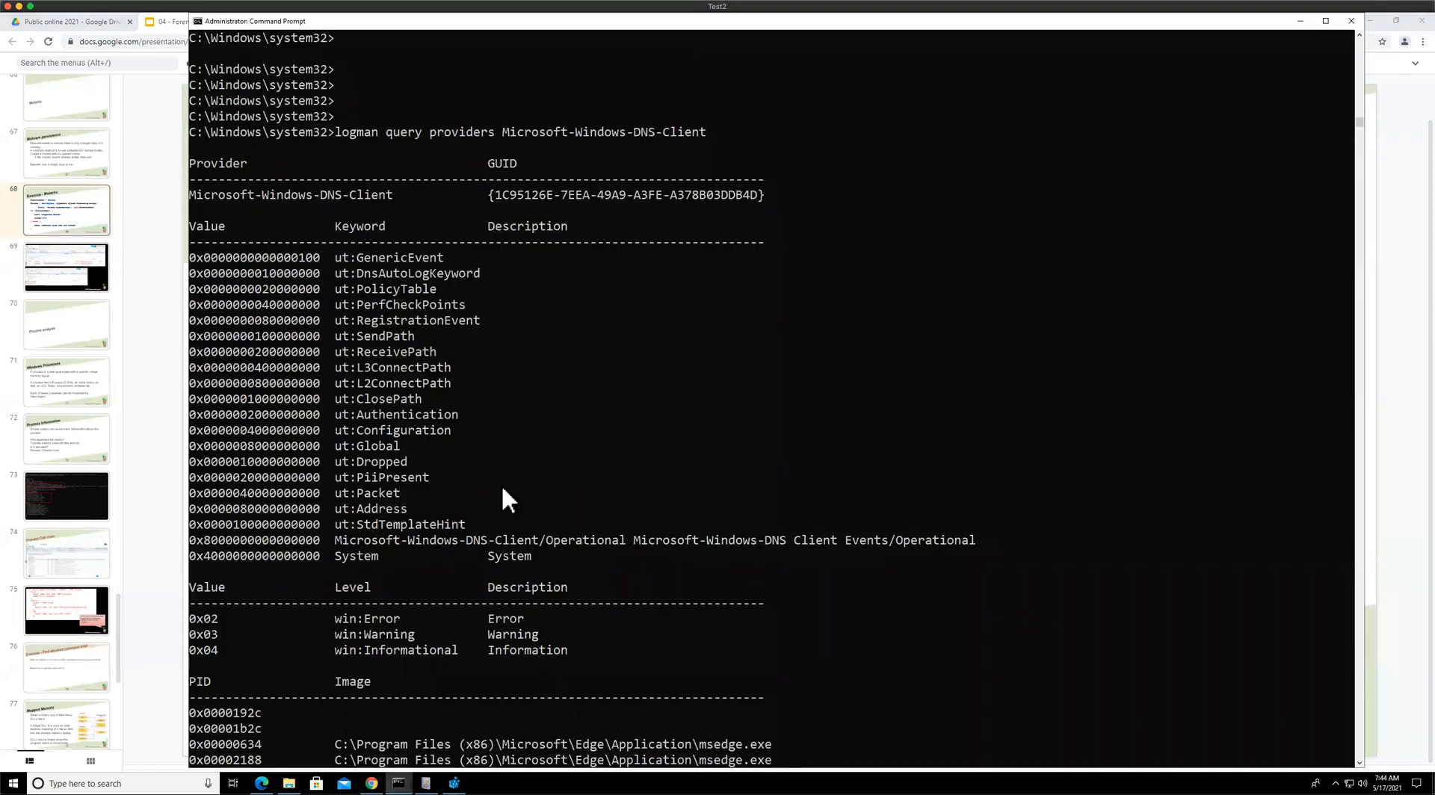
# Start PowerShell in the command prompt and paste the mutex code to run it
pyautogui.write('powershell')
pyautogui.press('Return')
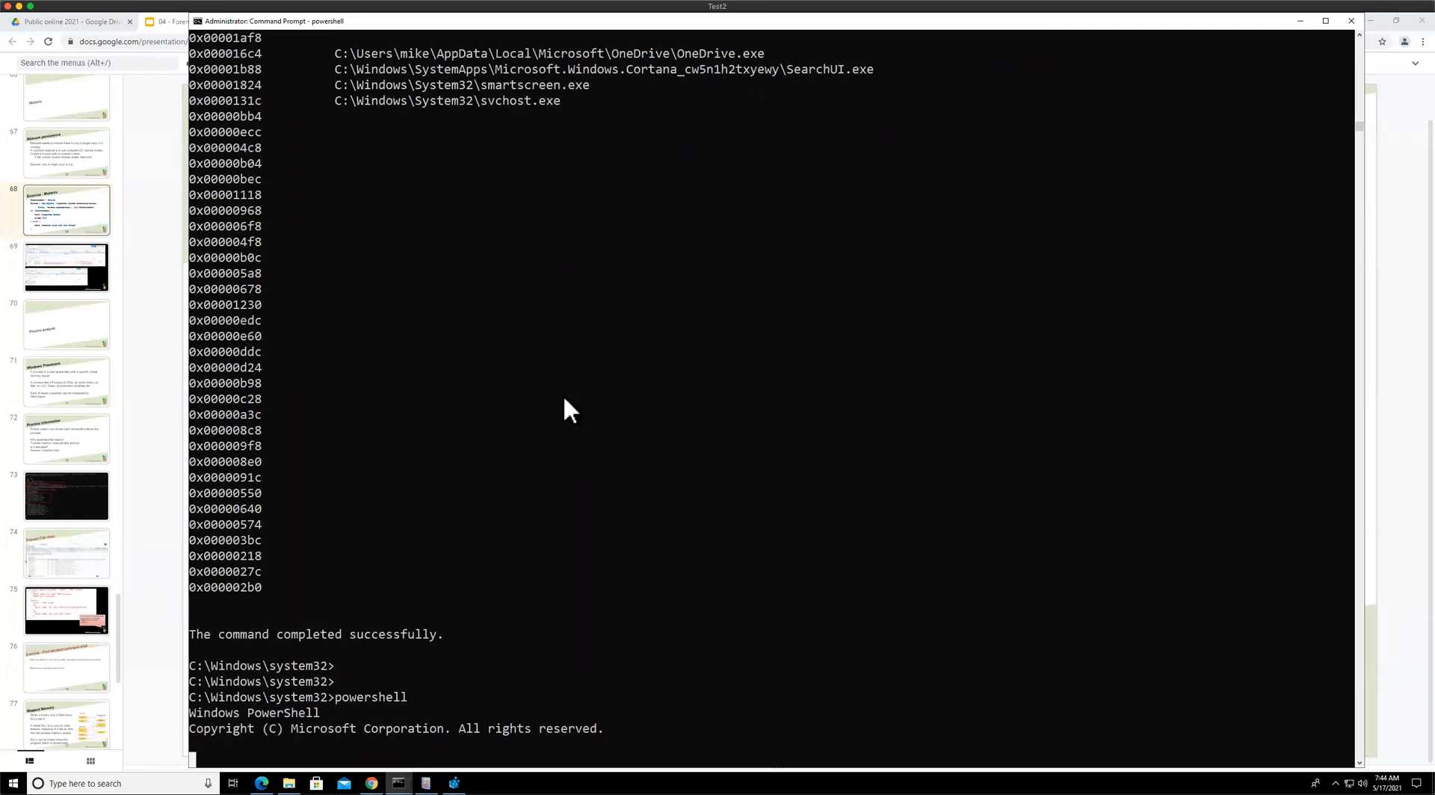
pyautogui.scroll(-4, 564, 398)
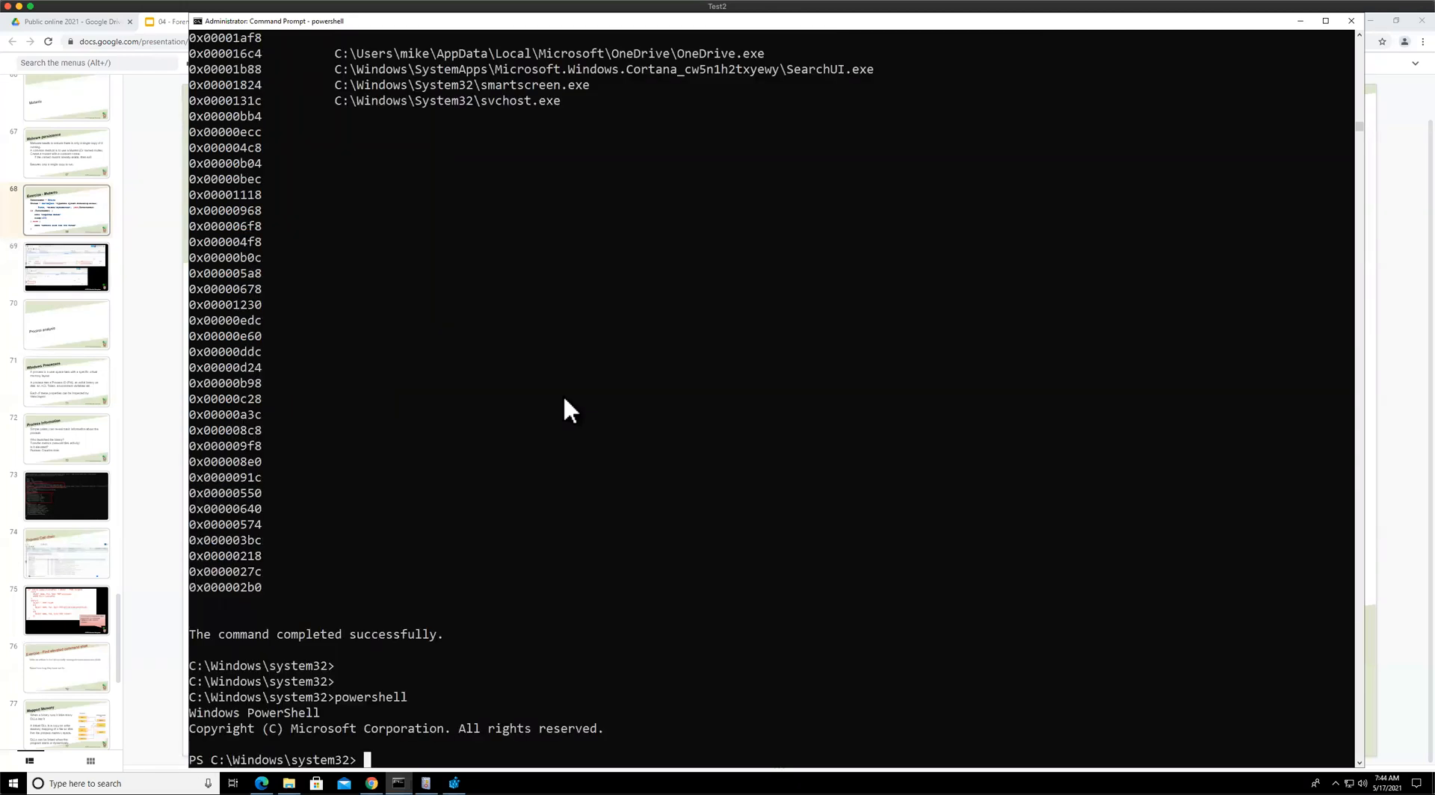
pyautogui.scroll(-11, 565, 398)
pyautogui.rightClick(572, 396)
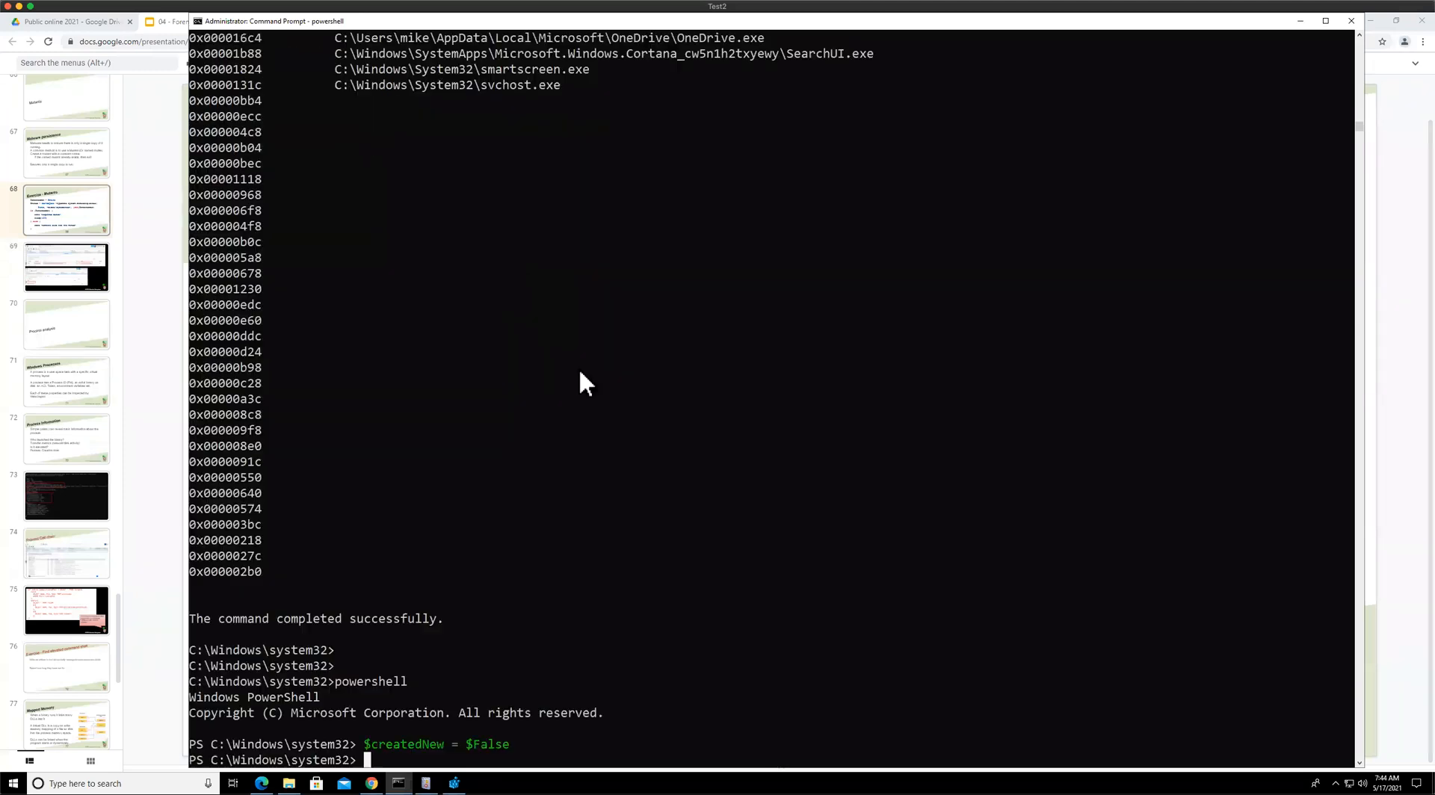
pyautogui.scroll(-2, 373, 523)
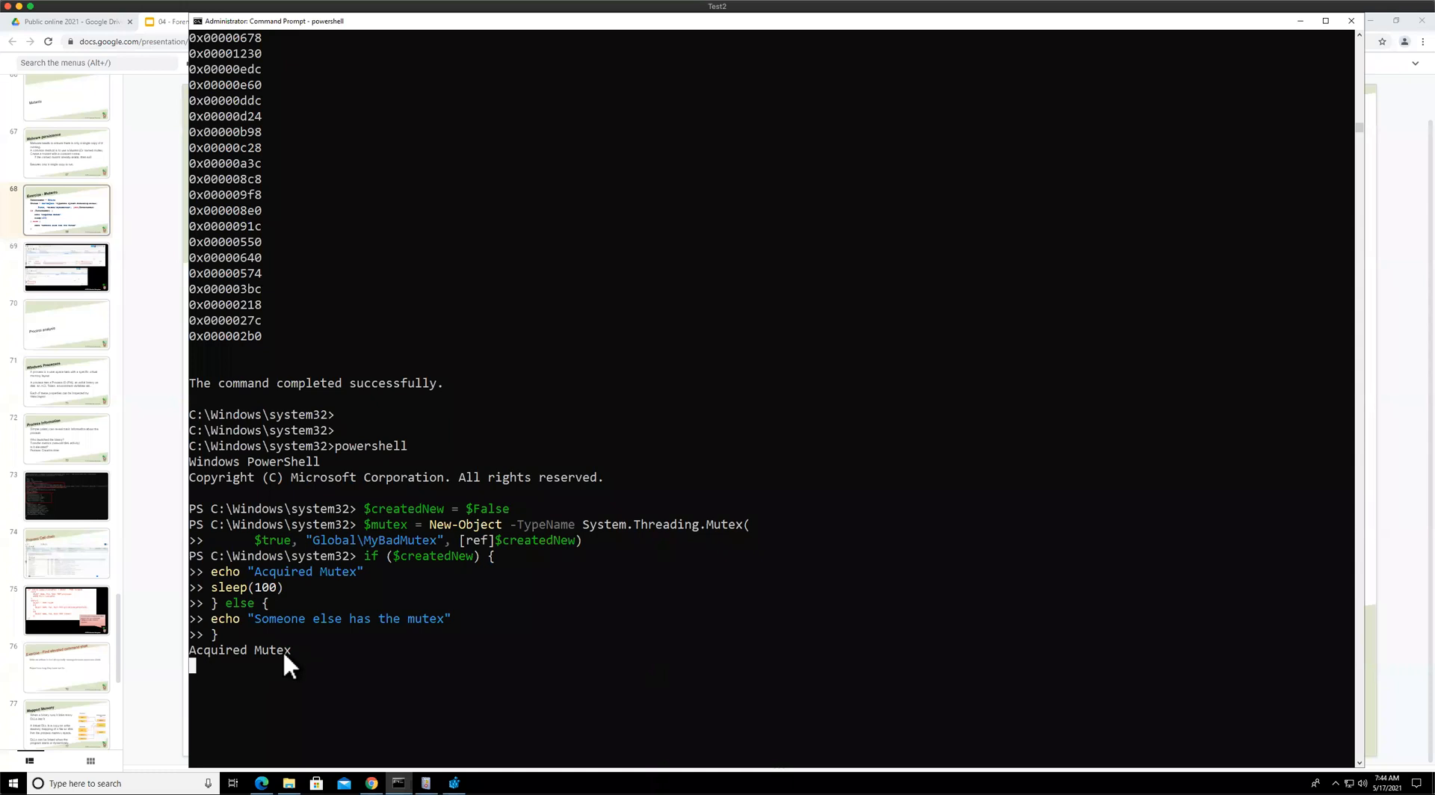
# Open a second command prompt as administrator, start PowerShell and paste the same mutex code
pyautogui.click(90, 784)
pyautogui.write('cmd')
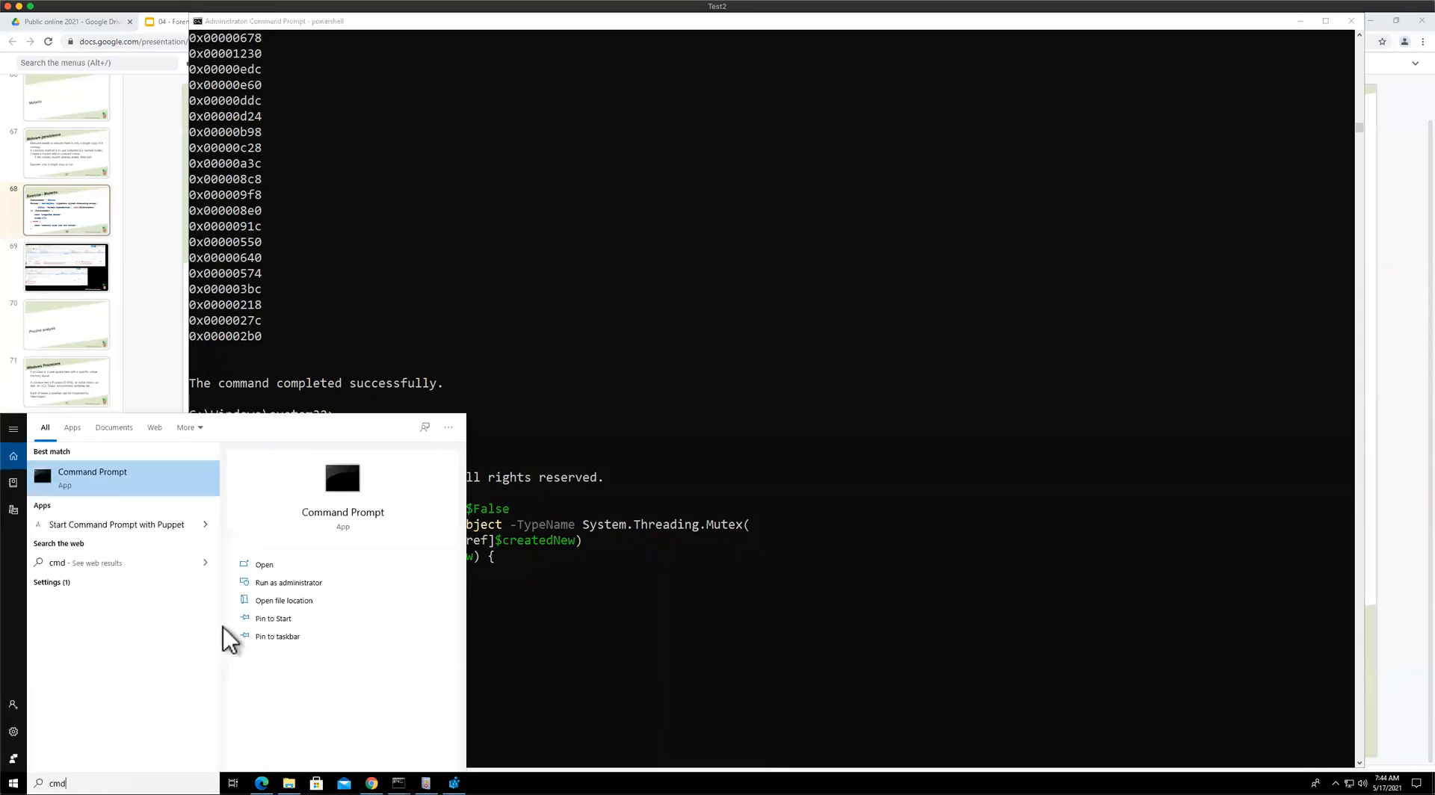
pyautogui.click(286, 583)
pyautogui.click(632, 468)
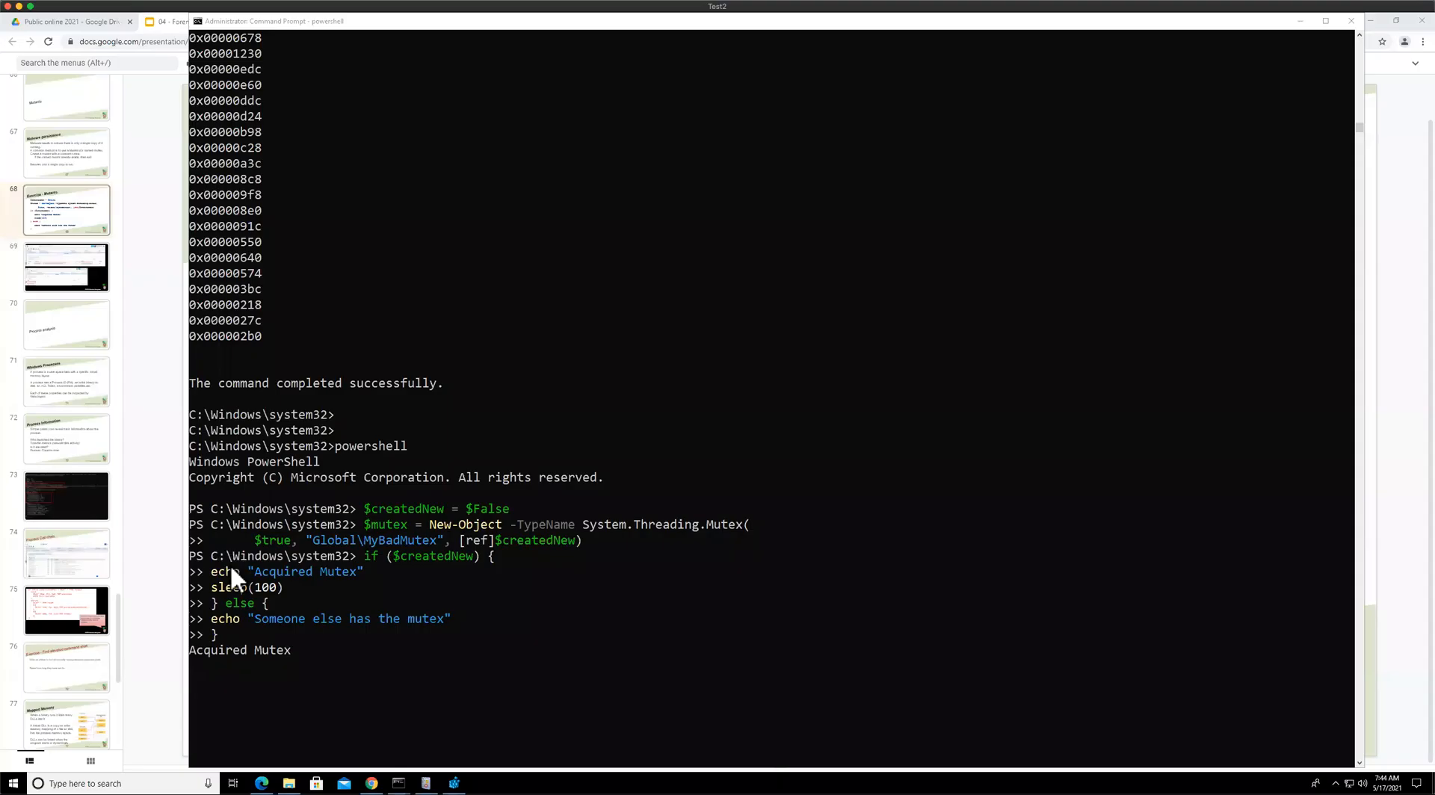
pyautogui.write('powershell')
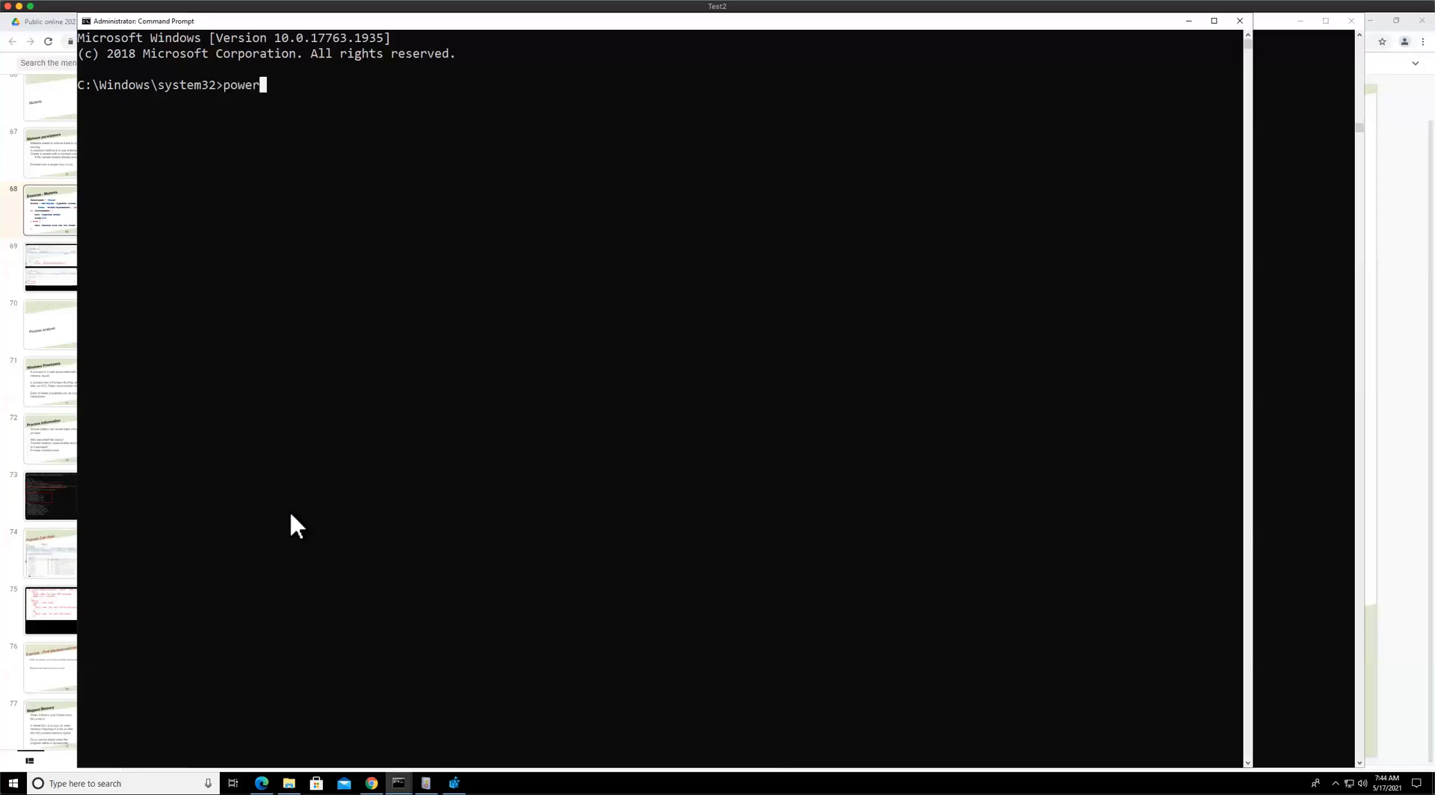
pyautogui.press('Return')
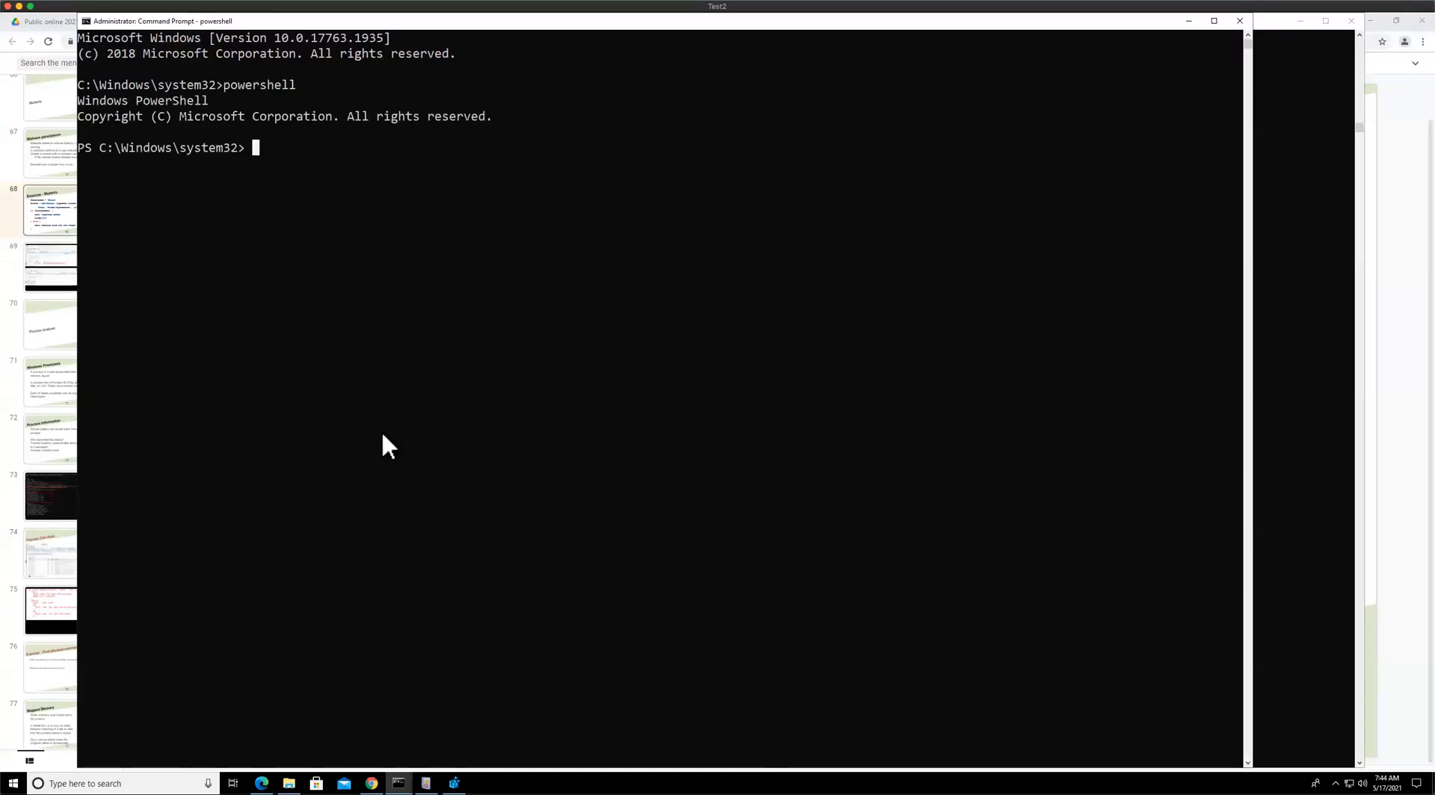
pyautogui.hotkey('ctrl', 'v')
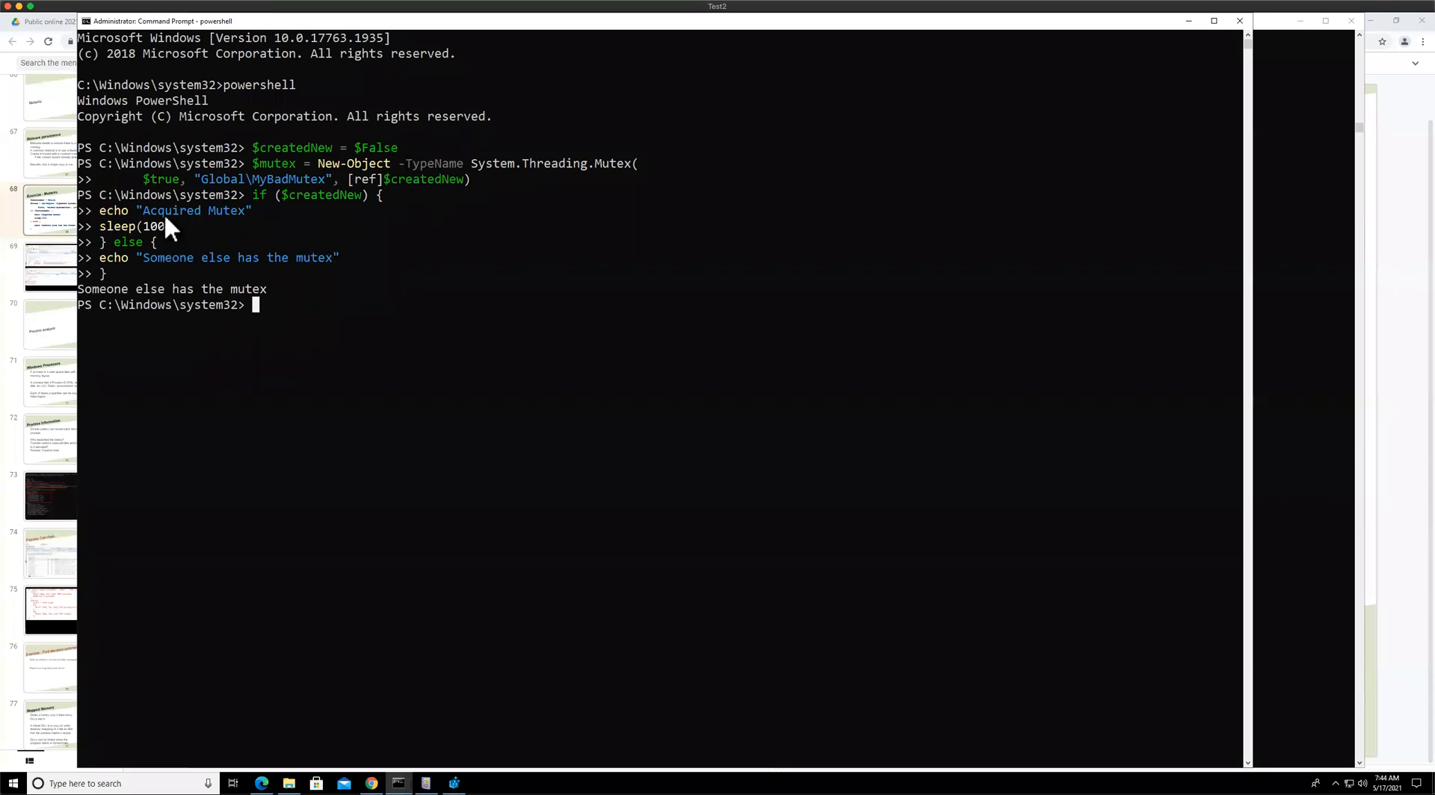
# Move the second console window aside and highlight the Global\MyBadMutex name in its code
pyautogui.moveTo(335, 21); pyautogui.dragTo(632, 51)
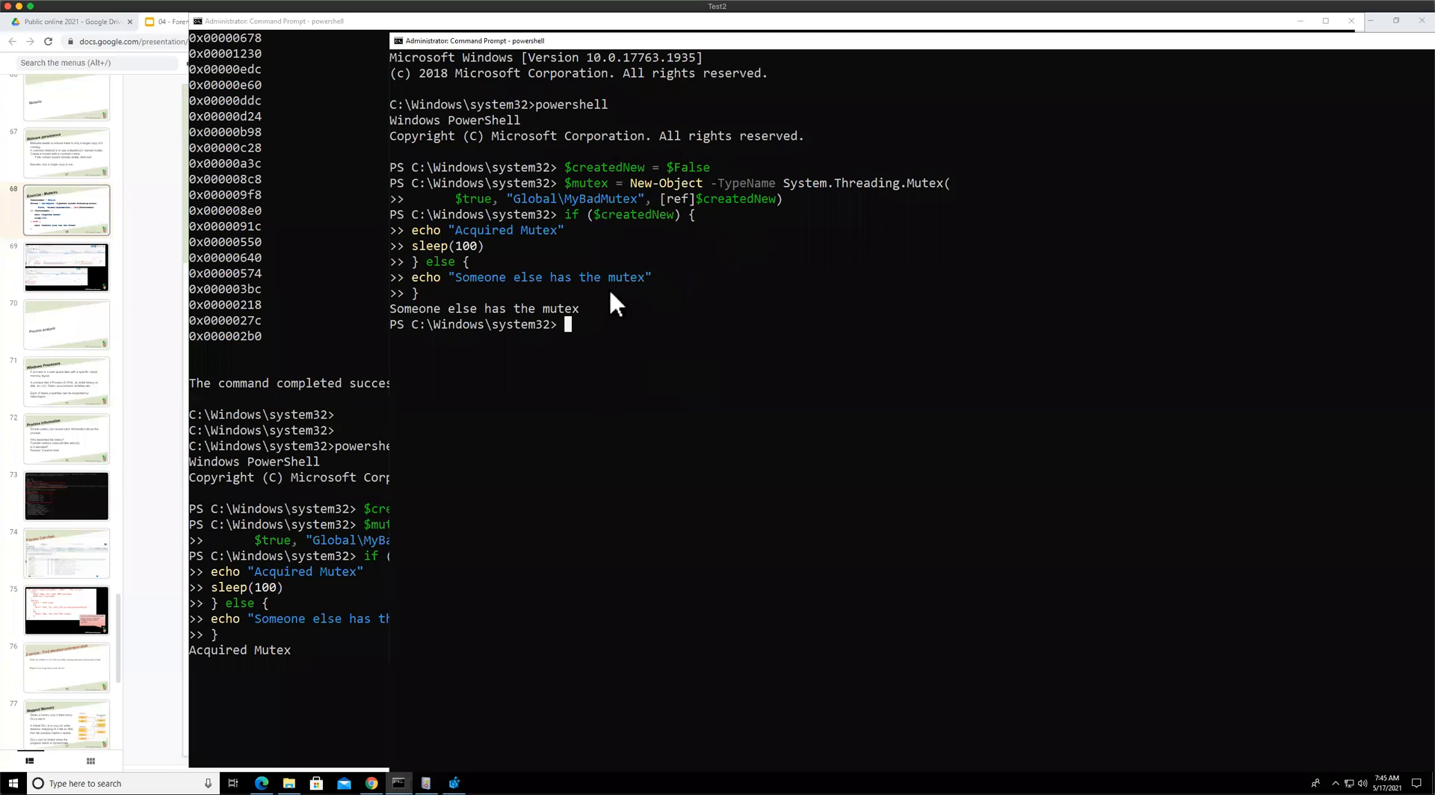
pyautogui.moveTo(555, 39); pyautogui.dragTo(611, 60)
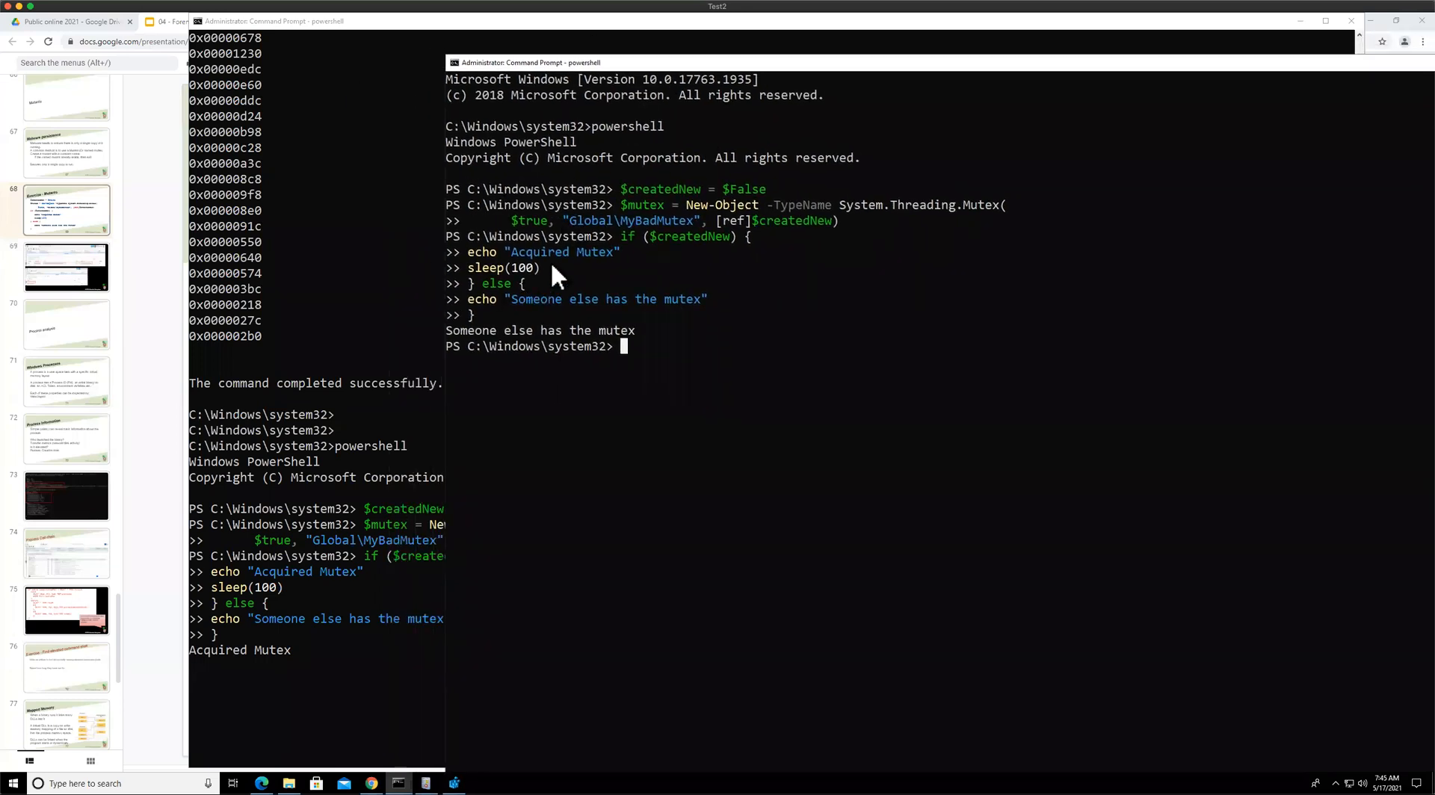
pyautogui.moveTo(564, 221); pyautogui.dragTo(699, 225)
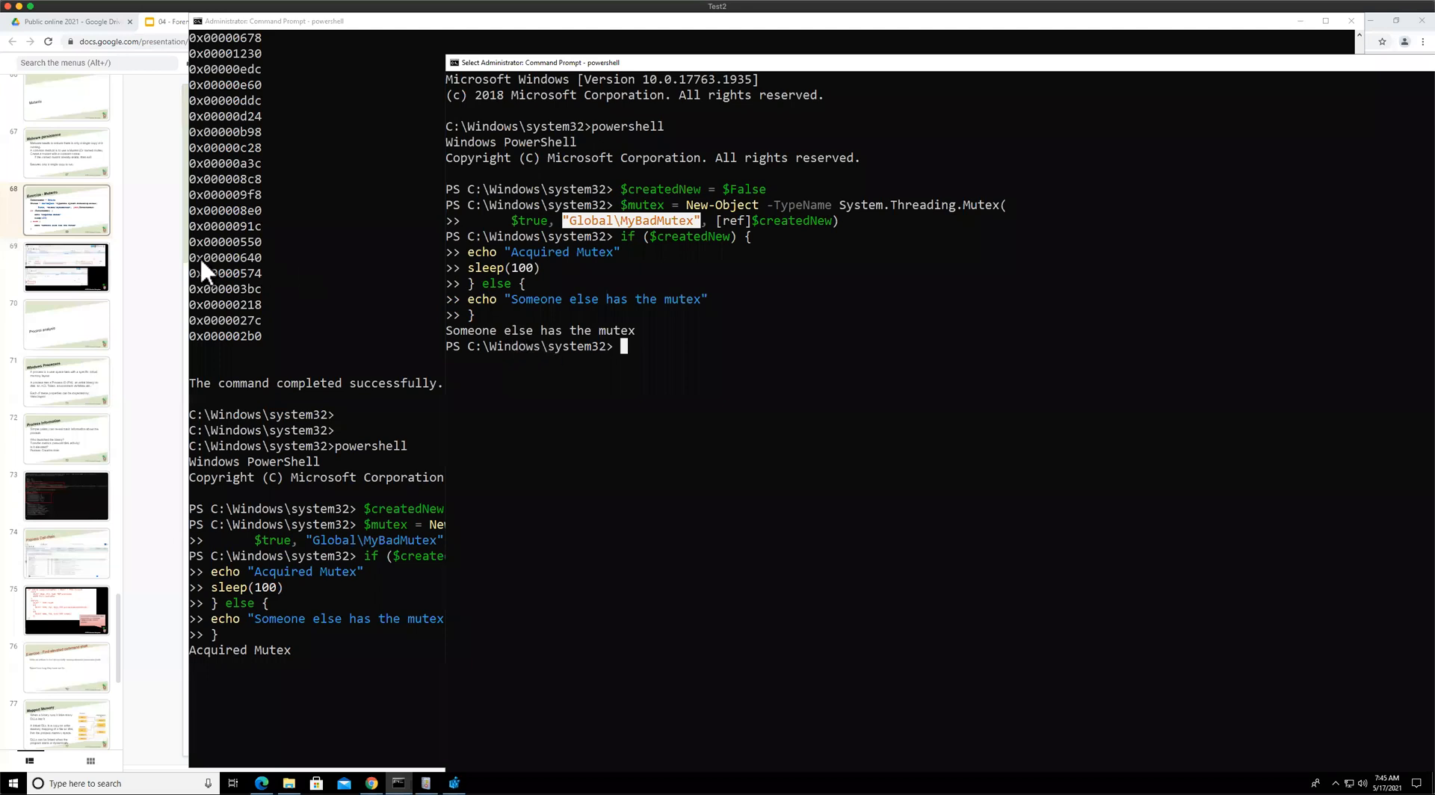
# View the slide with the Windows.Detection.Mutants results, then return to the Velociraptor tab
pyautogui.click(79, 212)
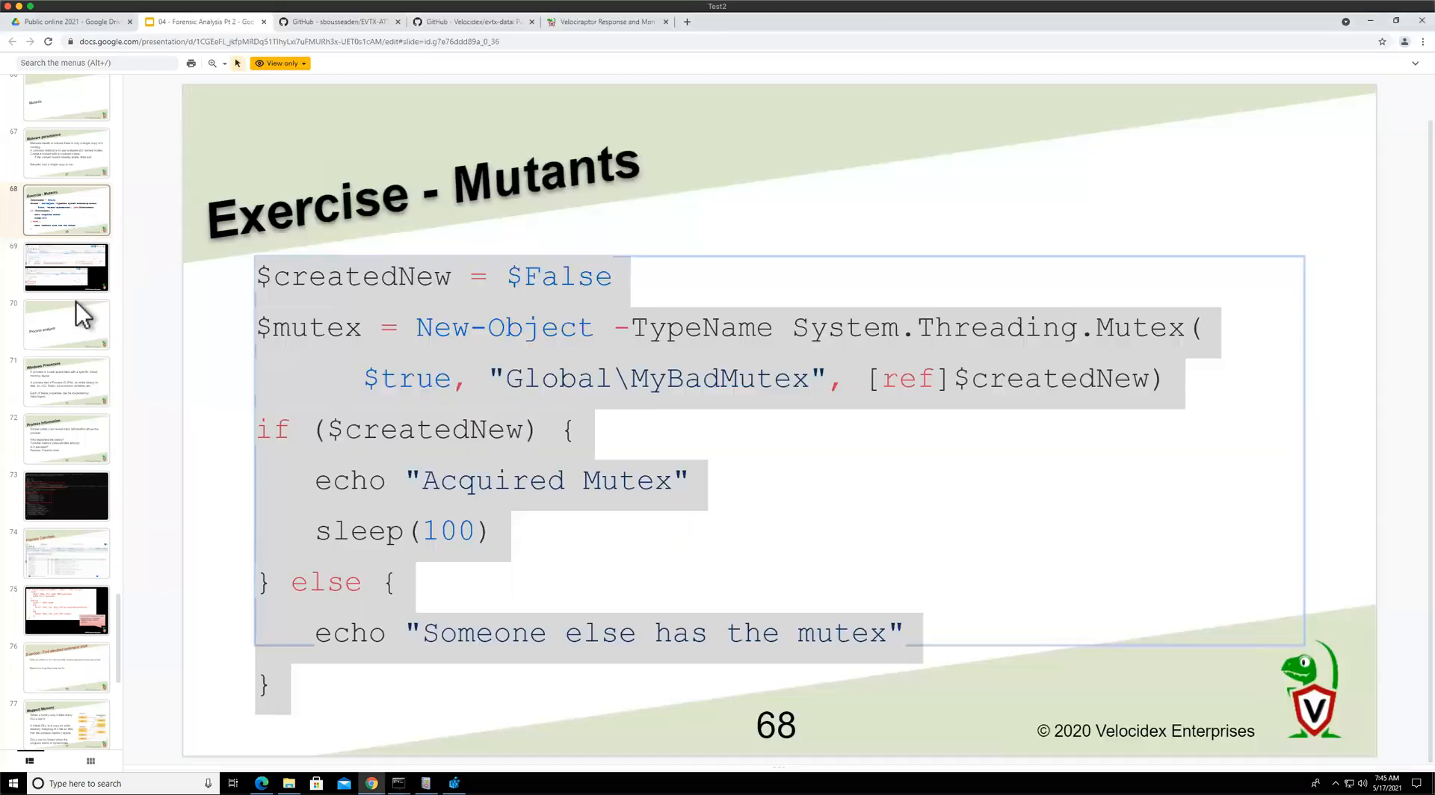
pyautogui.click(78, 289)
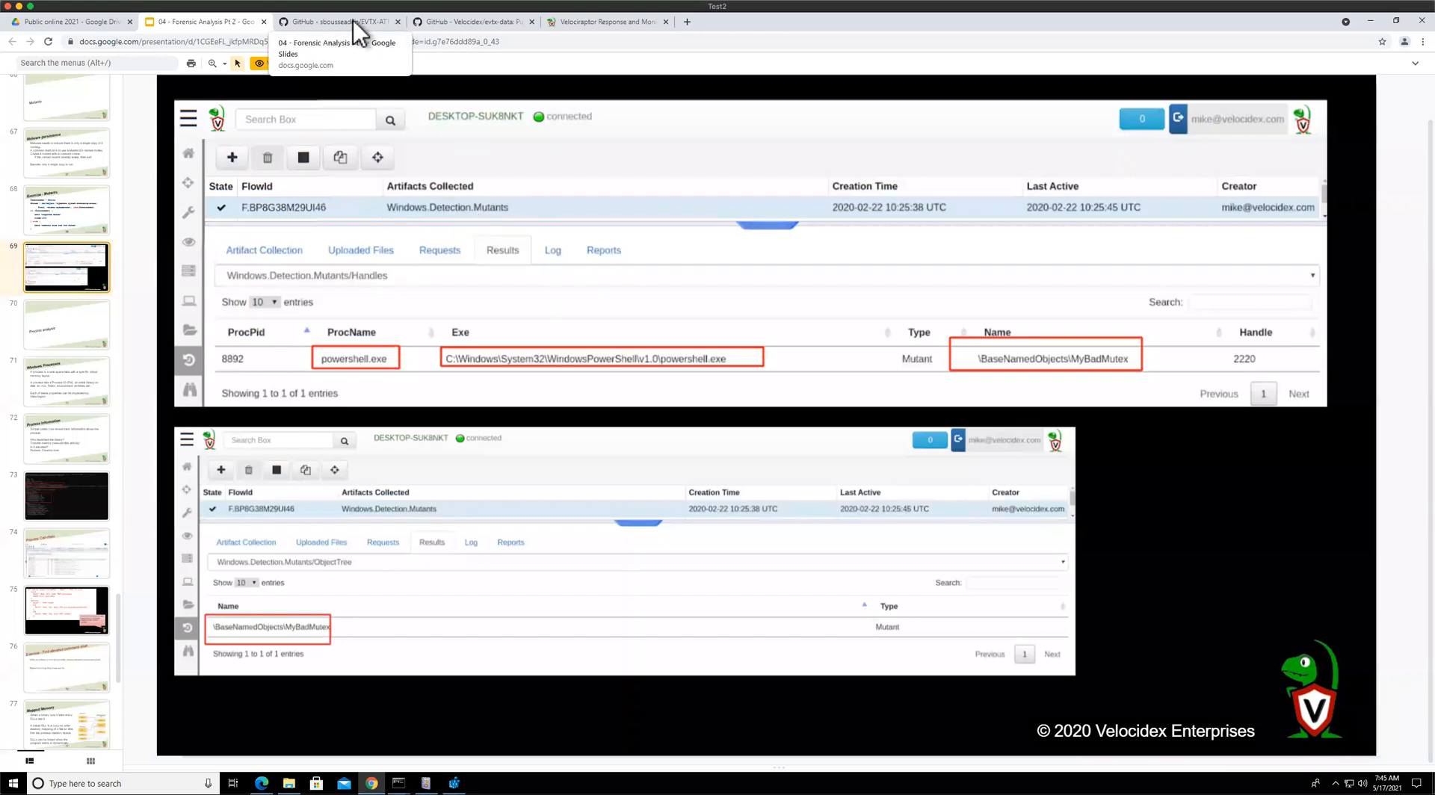
pyautogui.click(598, 21)
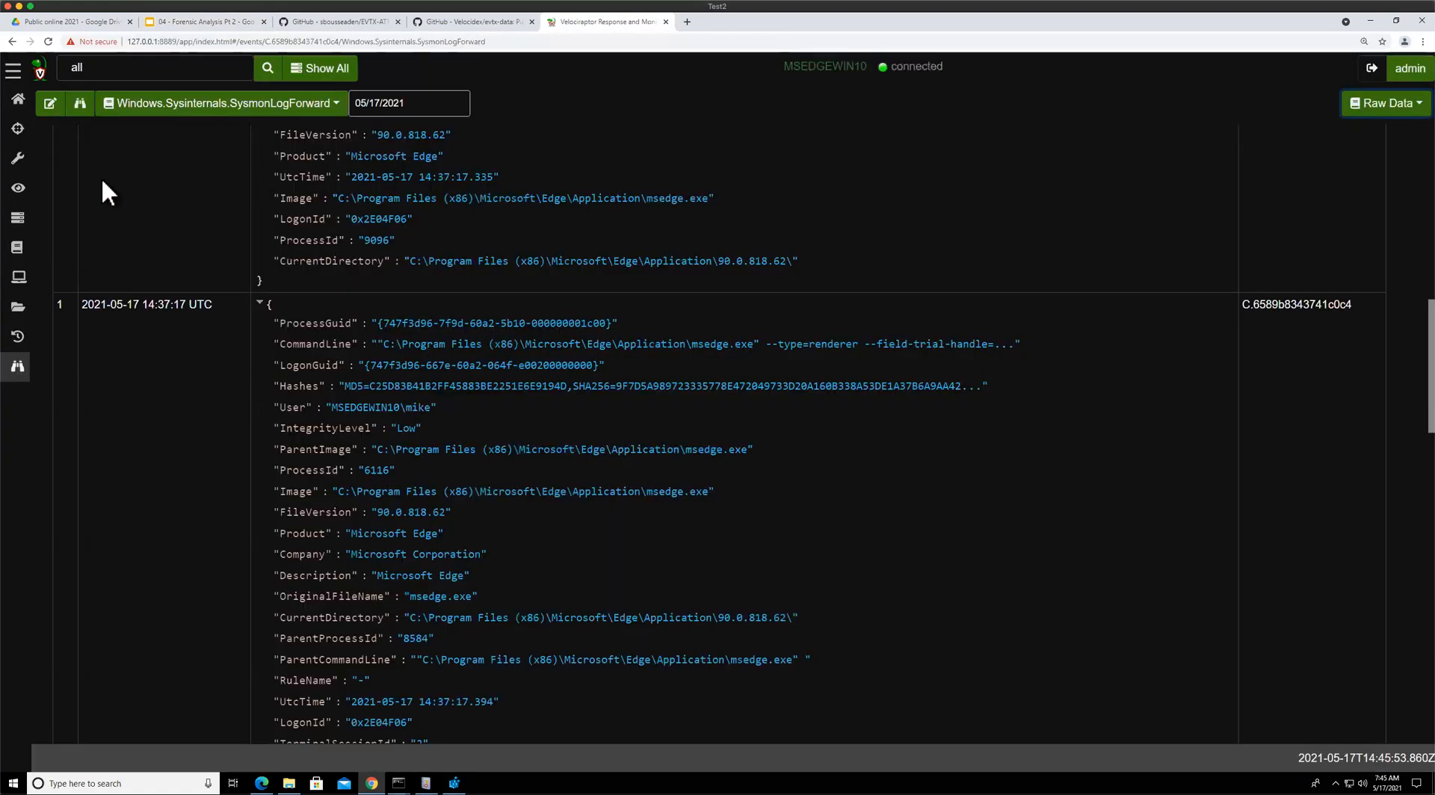
# Start a new collection and select the Windows.Detection.Mutants artifact by searching for mutan
pyautogui.click(20, 338)
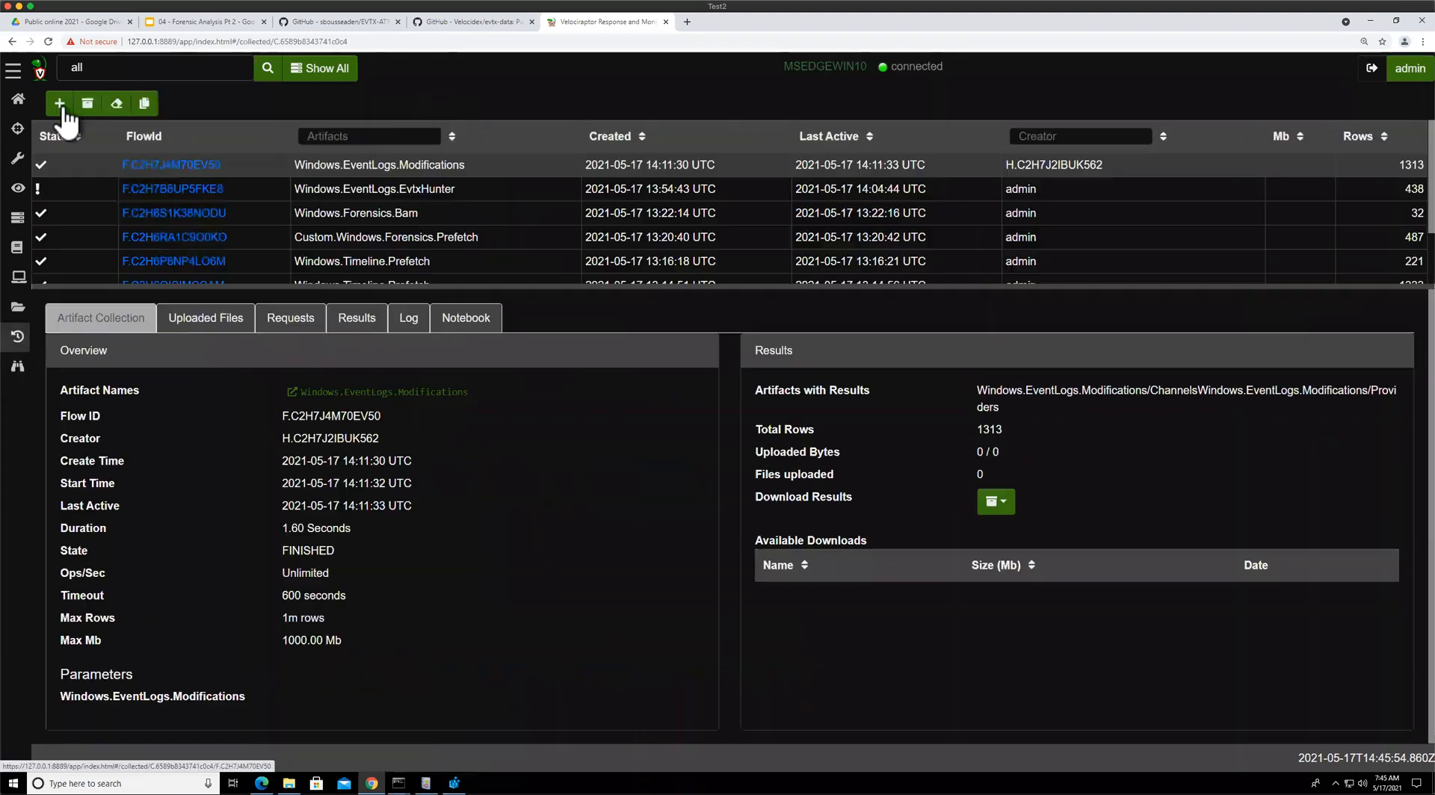
pyautogui.click(59, 104)
pyautogui.write('mutan')
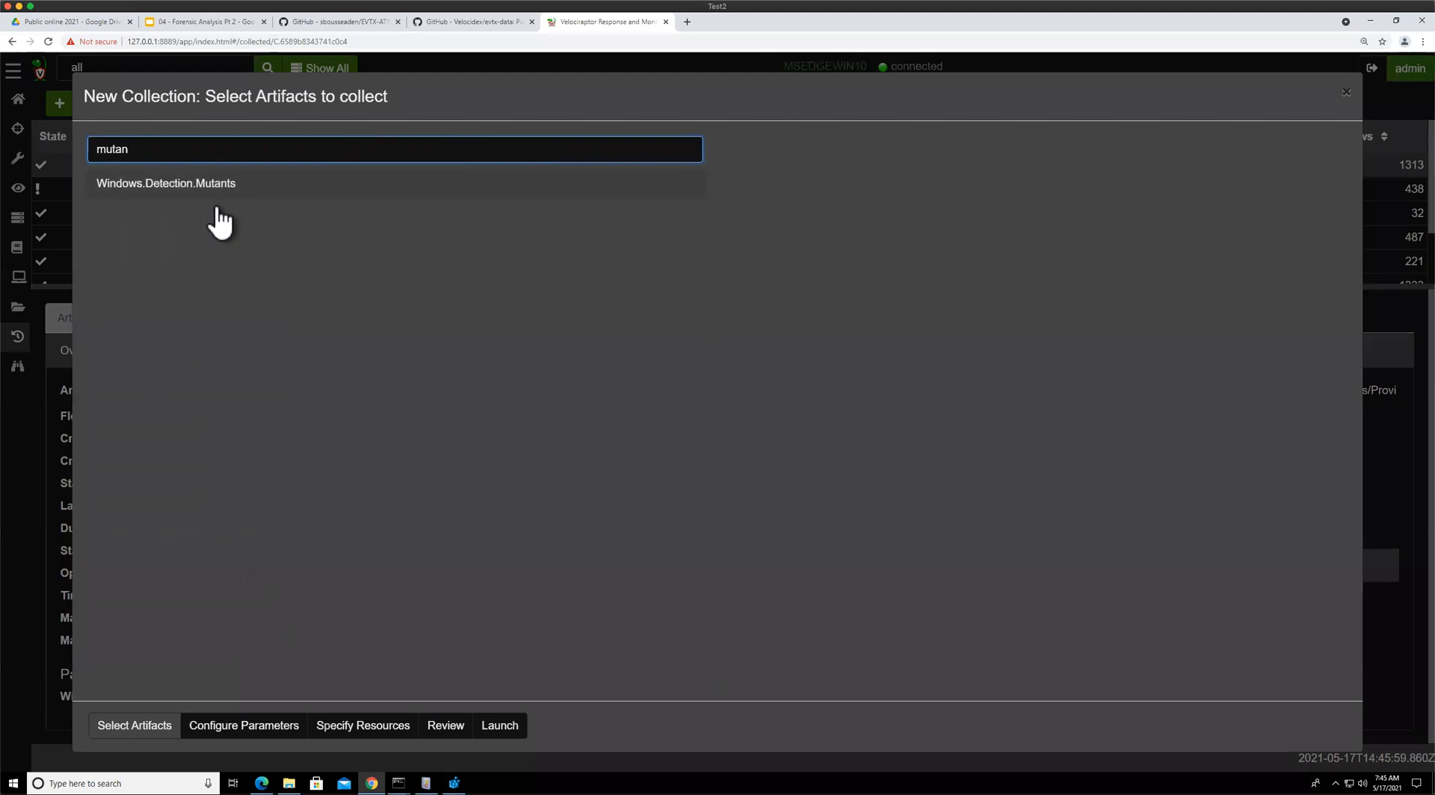
pyautogui.press('Return')
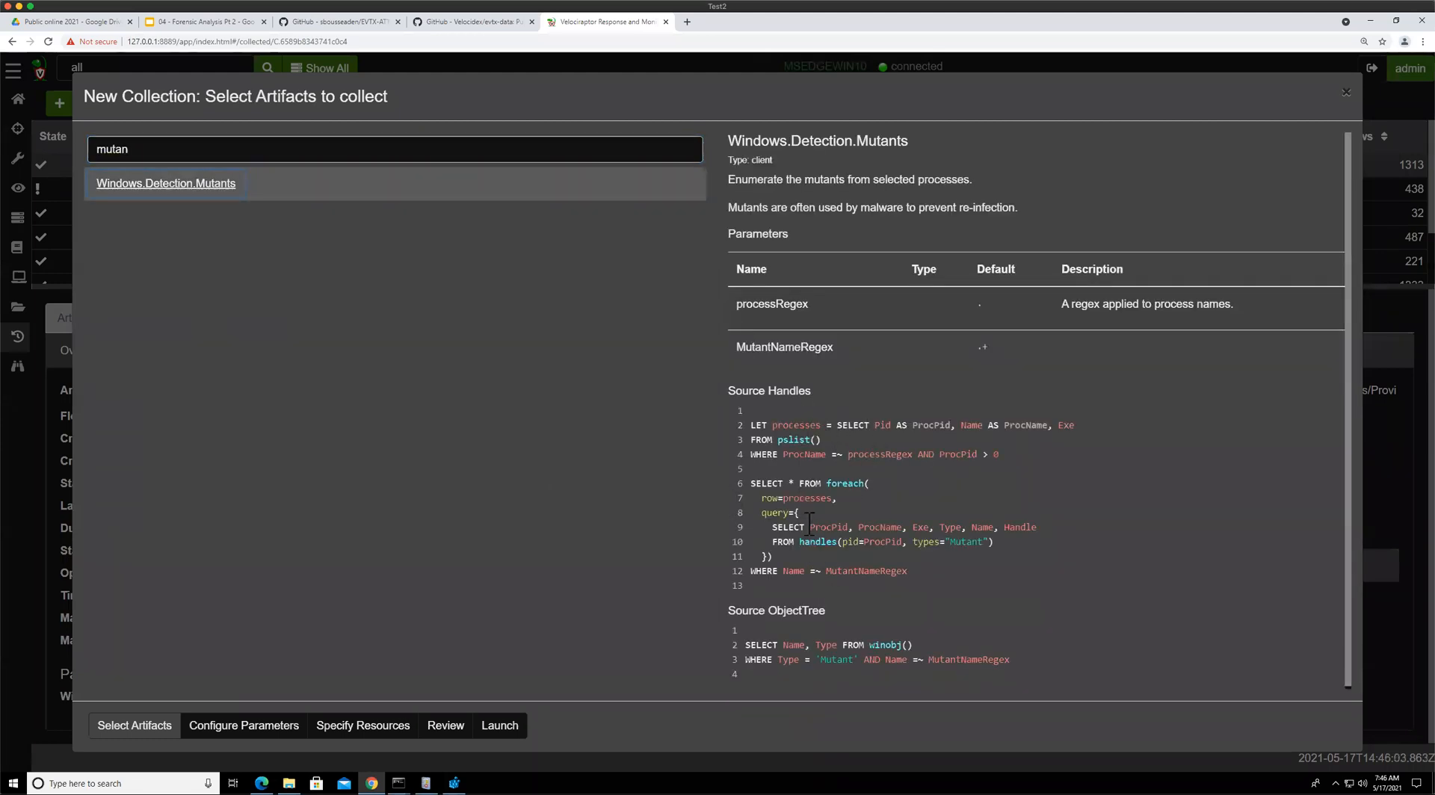
# Examine the artifact's Handles and ObjectTree source queries in its description
pyautogui.scroll(-1, 811, 525)
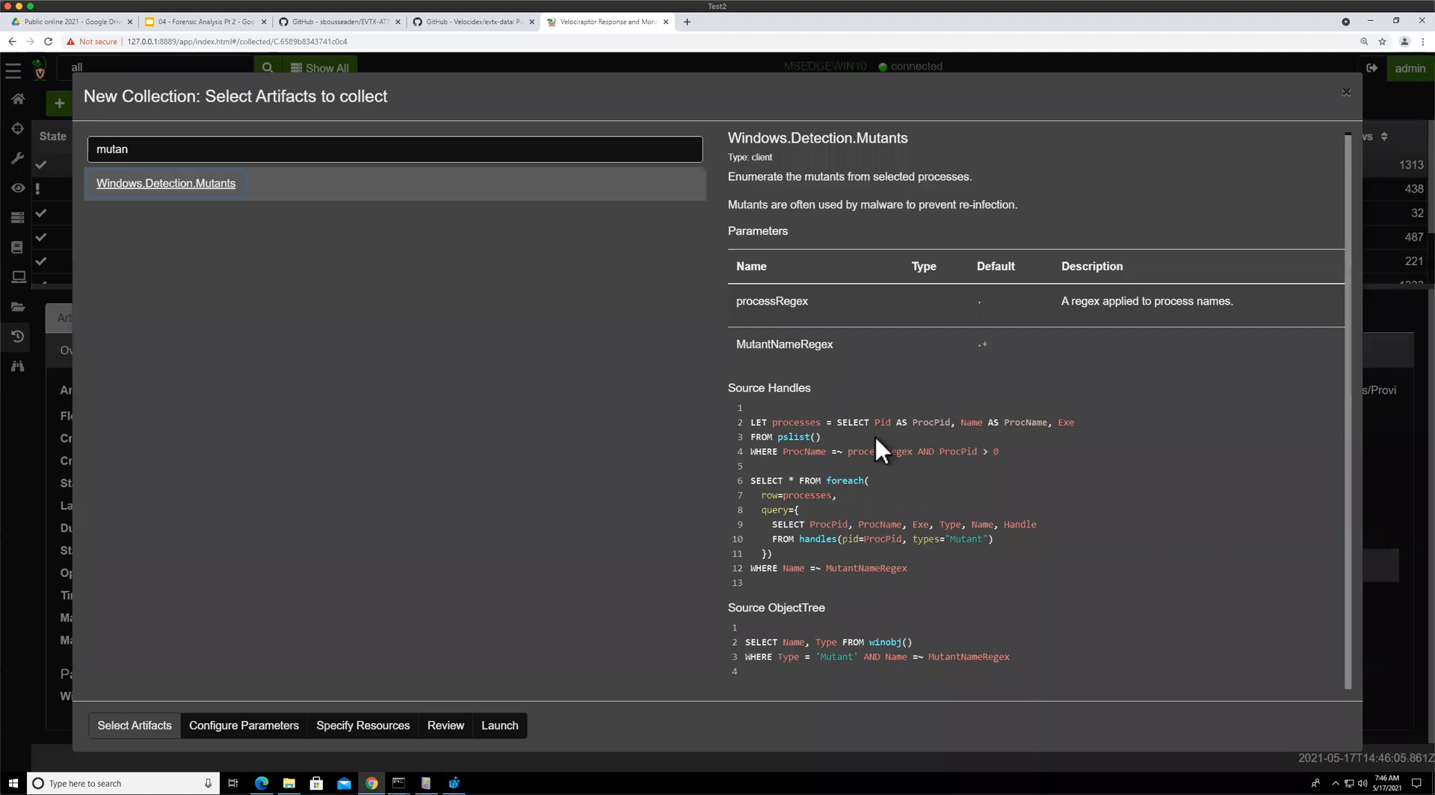
pyautogui.moveTo(778, 384); pyautogui.dragTo(836, 526)
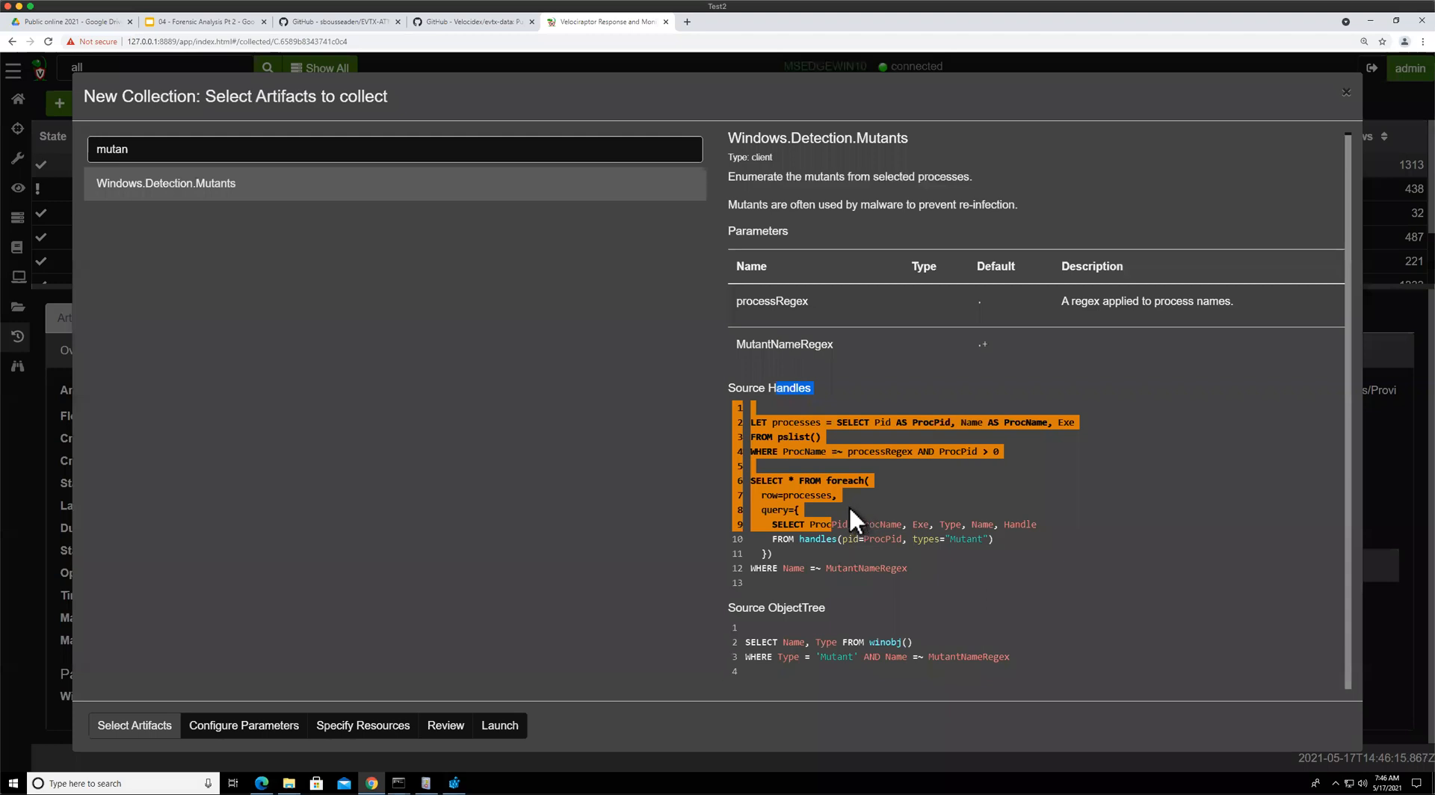
pyautogui.click(846, 512)
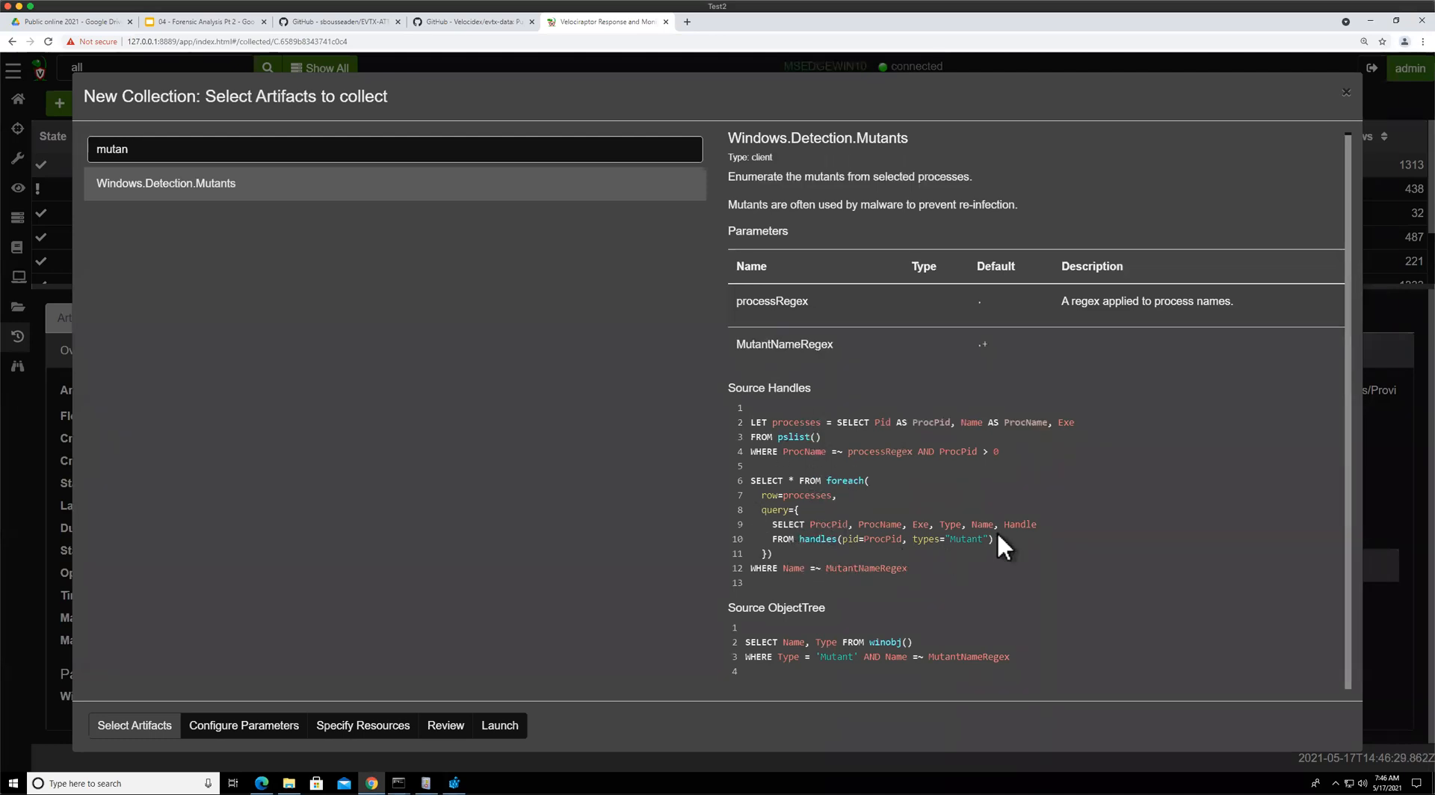
pyautogui.moveTo(946, 539); pyautogui.dragTo(991, 539)
pyautogui.moveTo(758, 609); pyautogui.dragTo(874, 657)
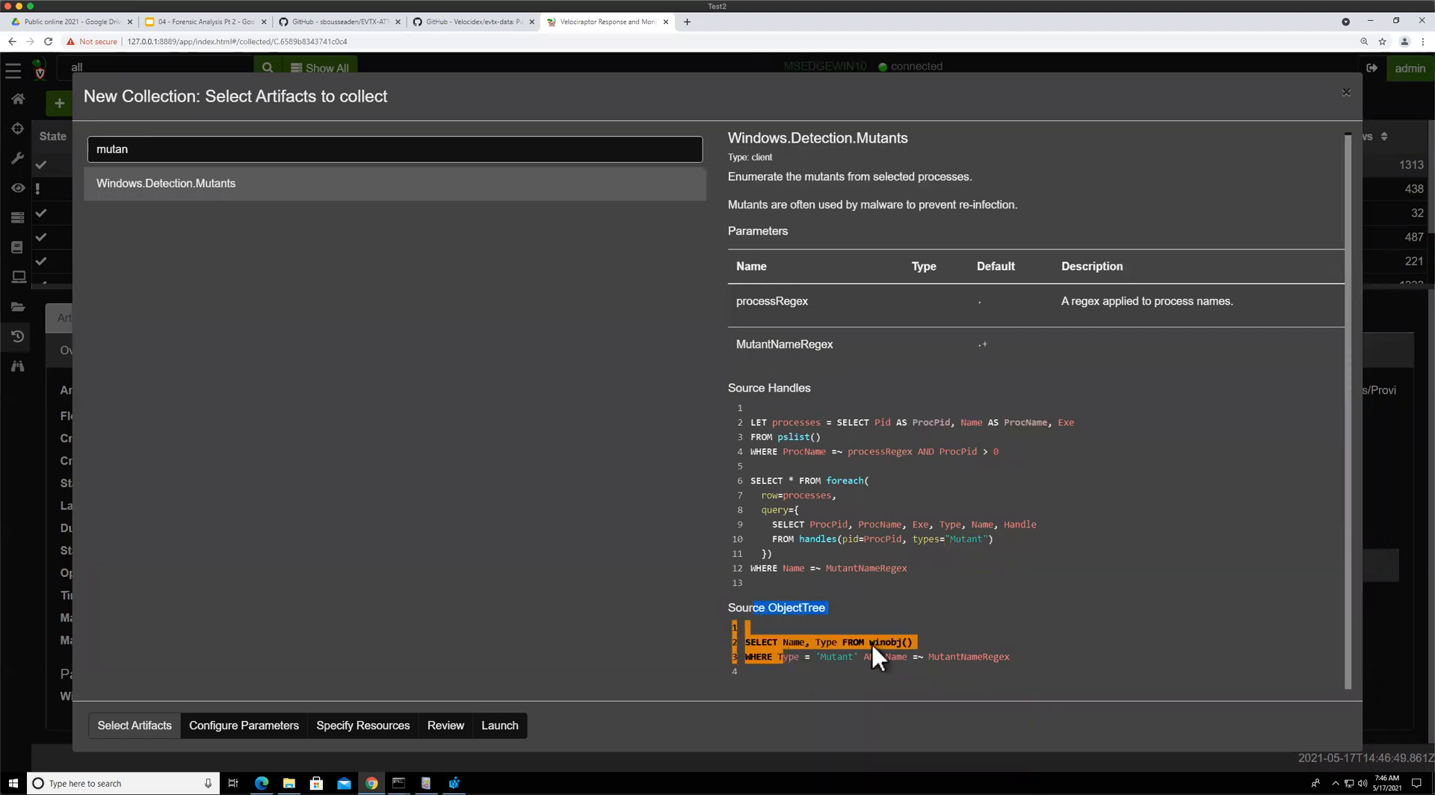
pyautogui.click(794, 662)
pyautogui.moveTo(775, 658); pyautogui.dragTo(983, 657)
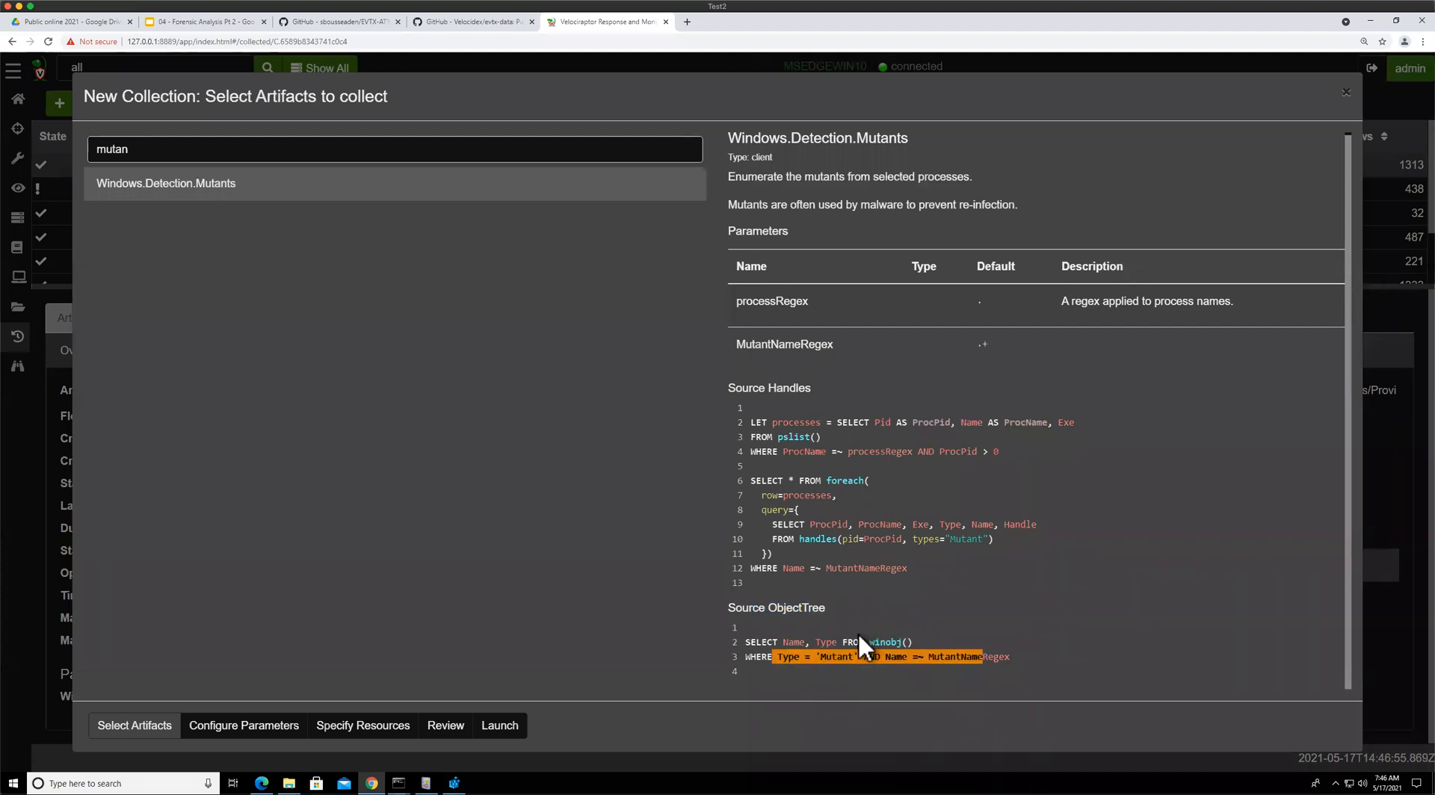
pyautogui.doubleClick(884, 642)
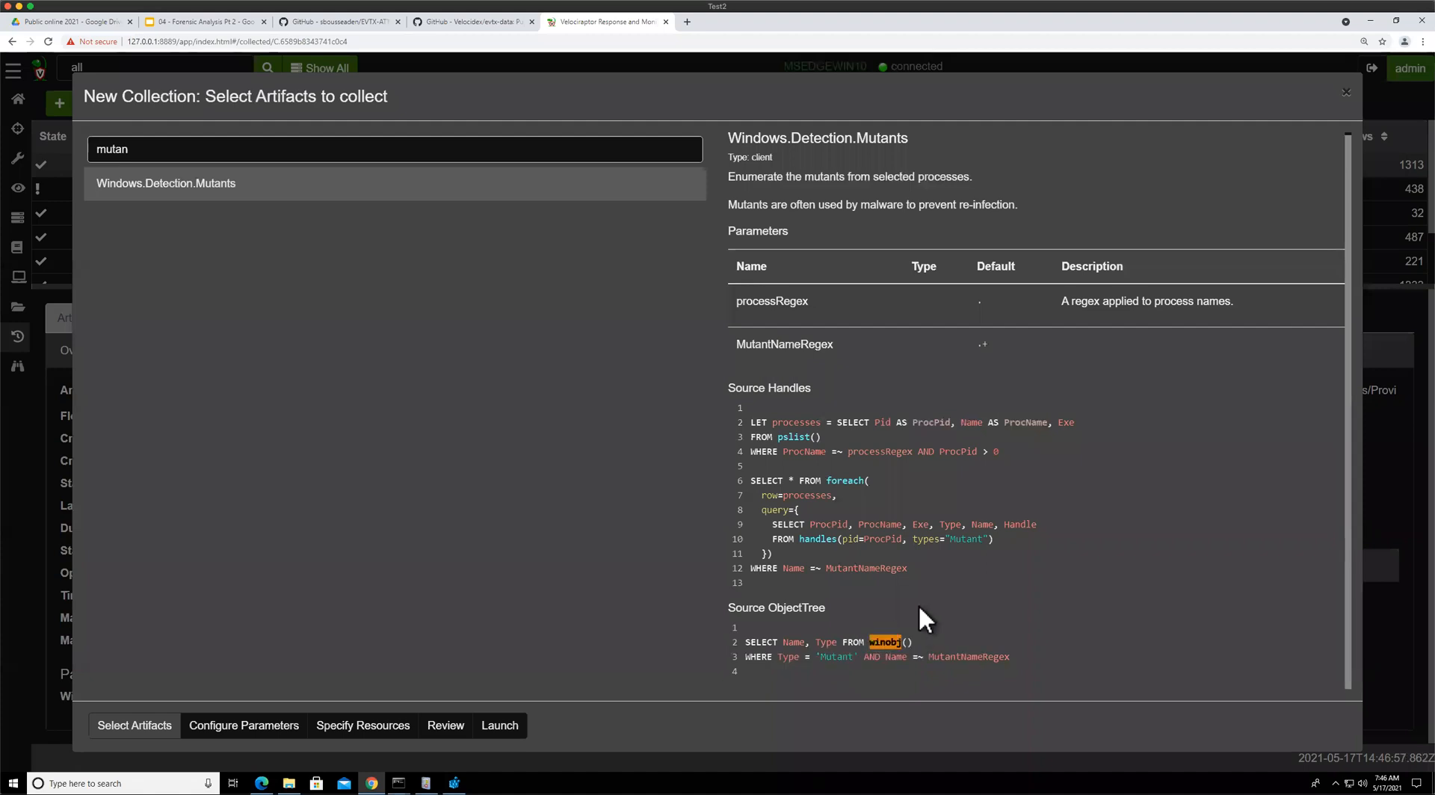
pyautogui.click(919, 599)
# Launch the collection with default parameters and open the new flow's results
pyautogui.click(263, 729)
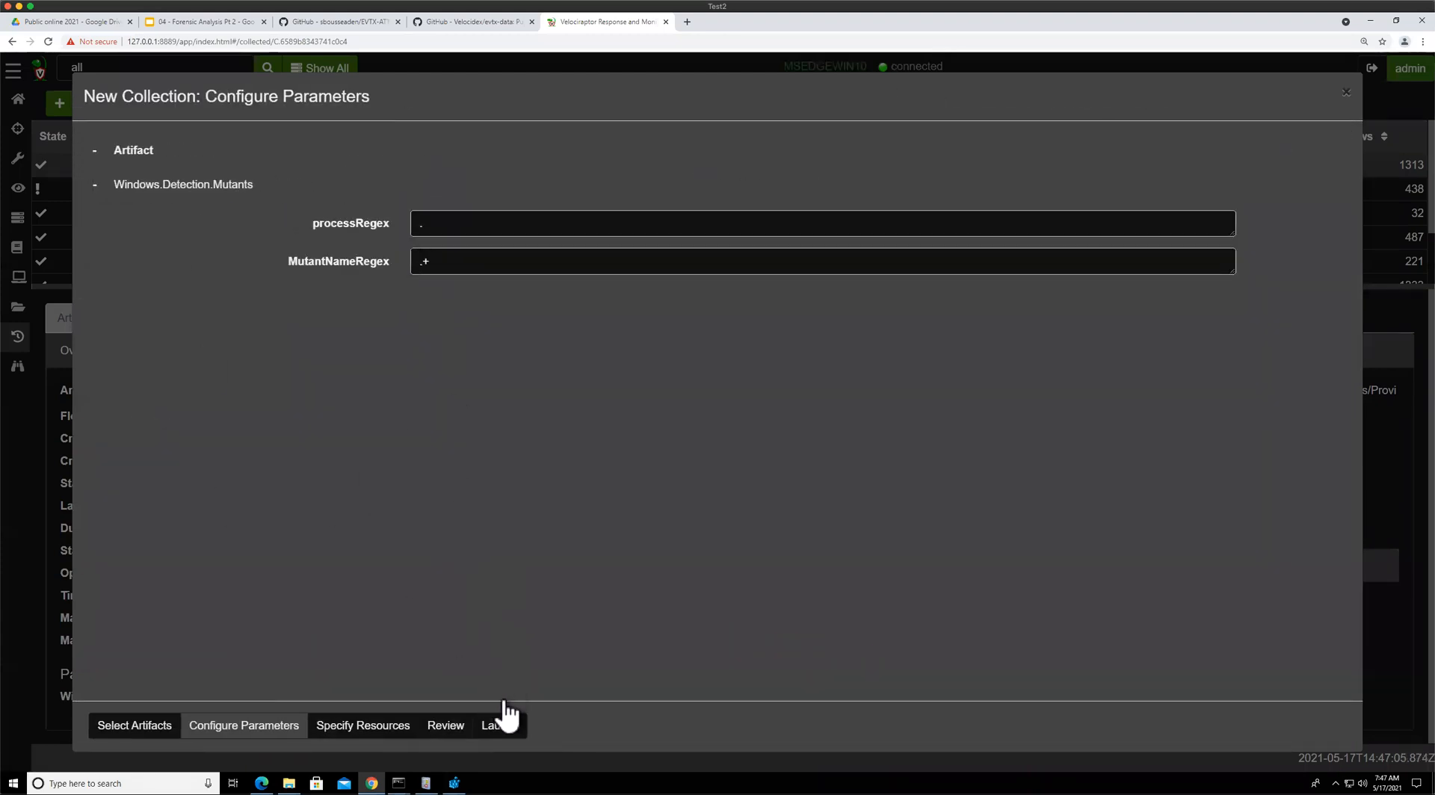
pyautogui.click(500, 725)
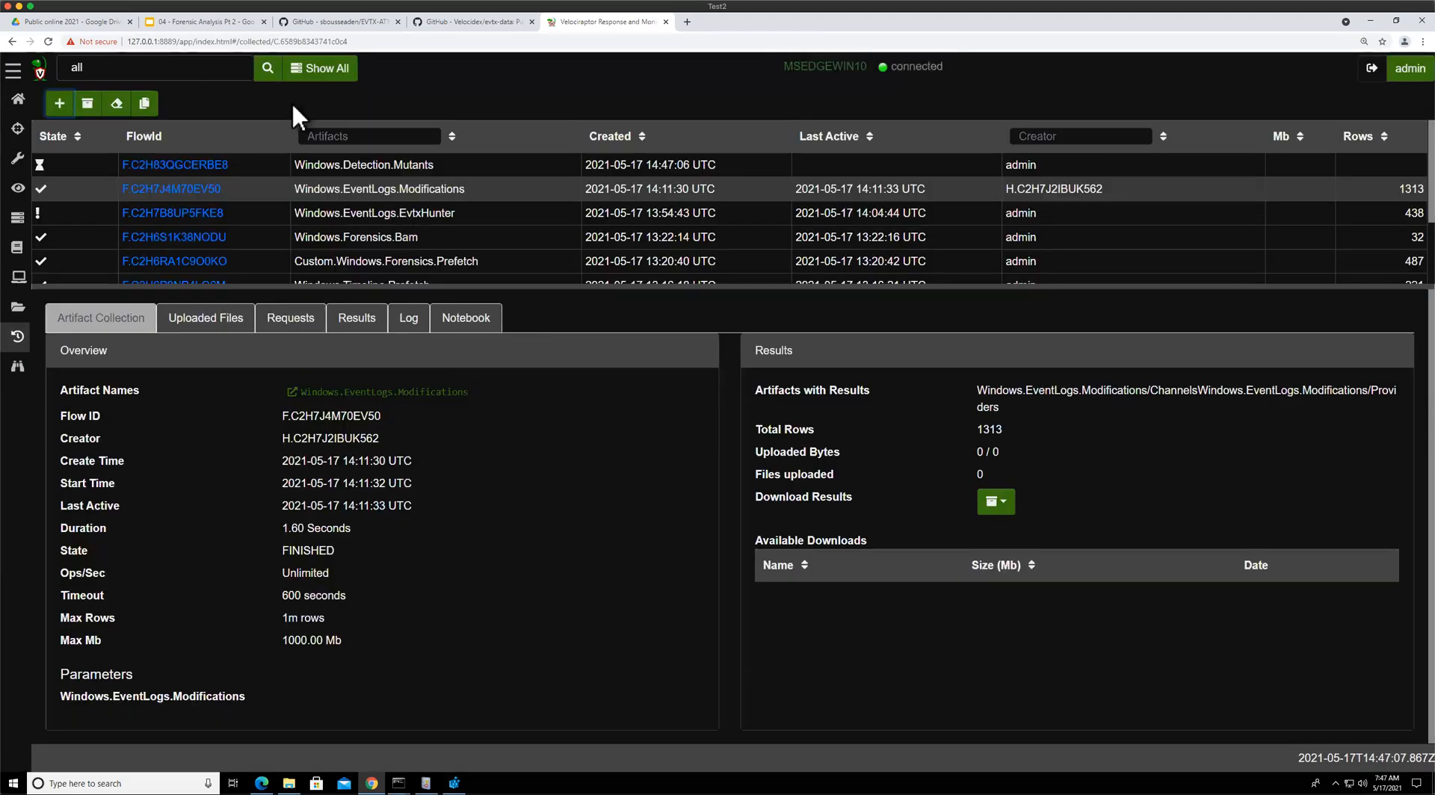
pyautogui.click(303, 166)
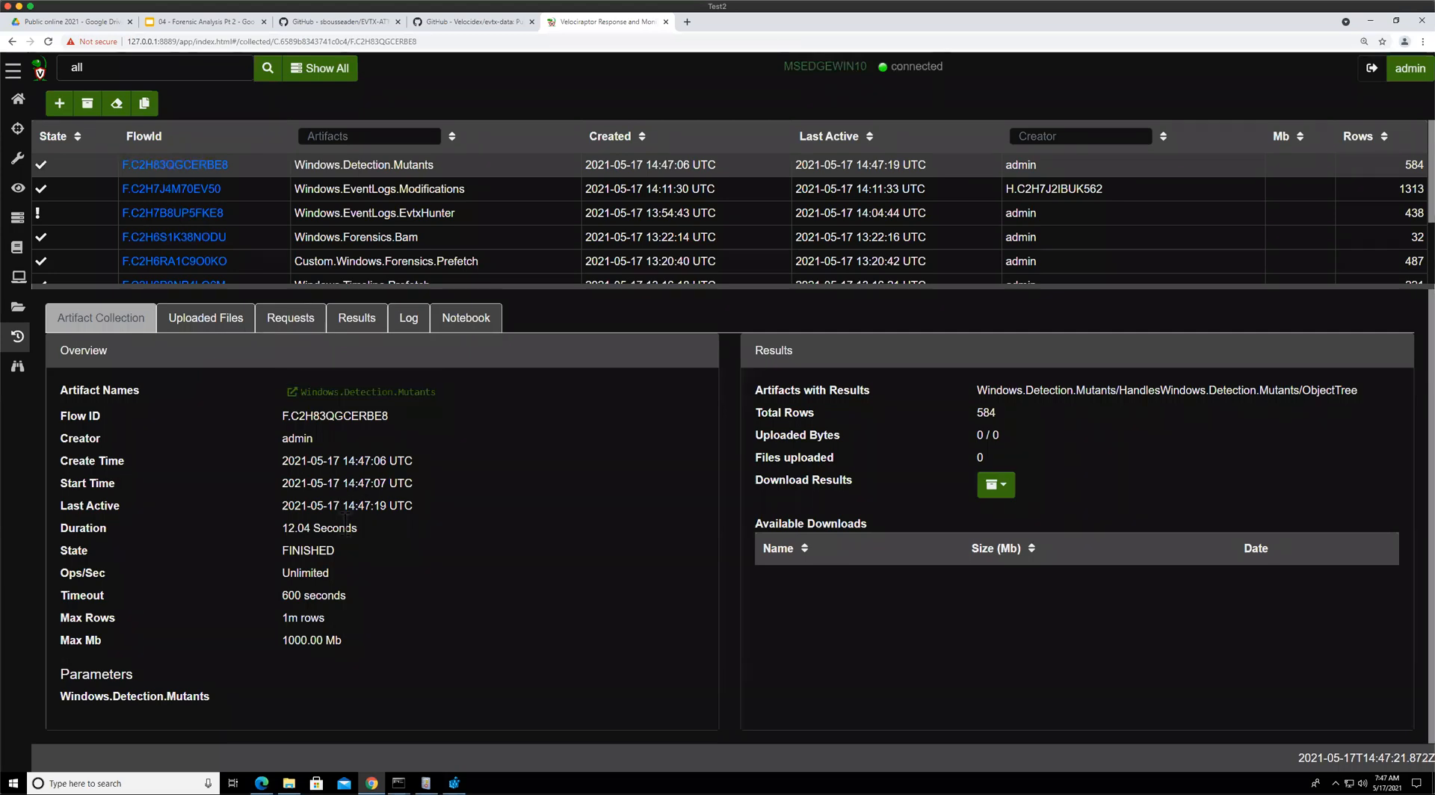
pyautogui.click(382, 317)
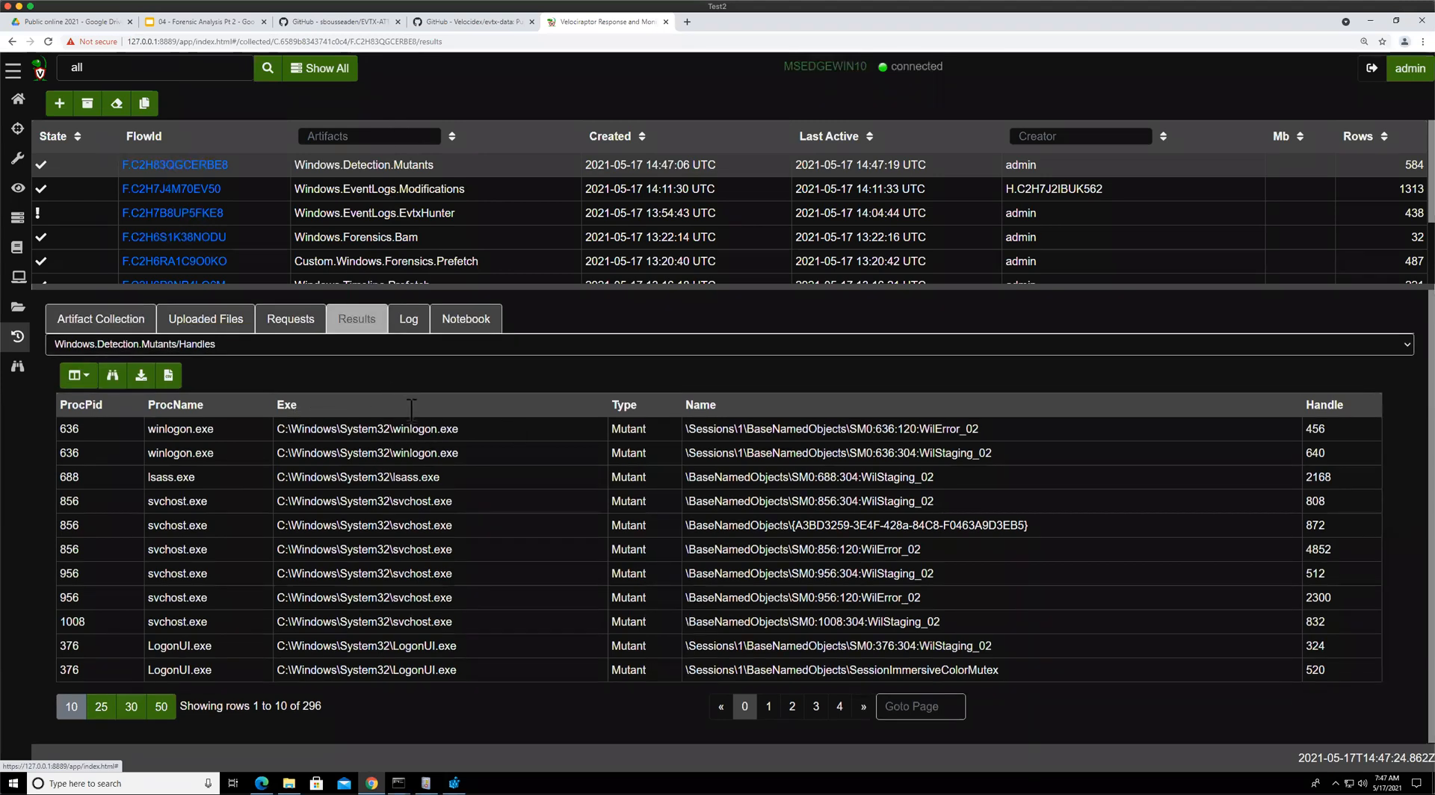
# Open the flow's log and page through its query messages
pyautogui.doubleClick(432, 292)
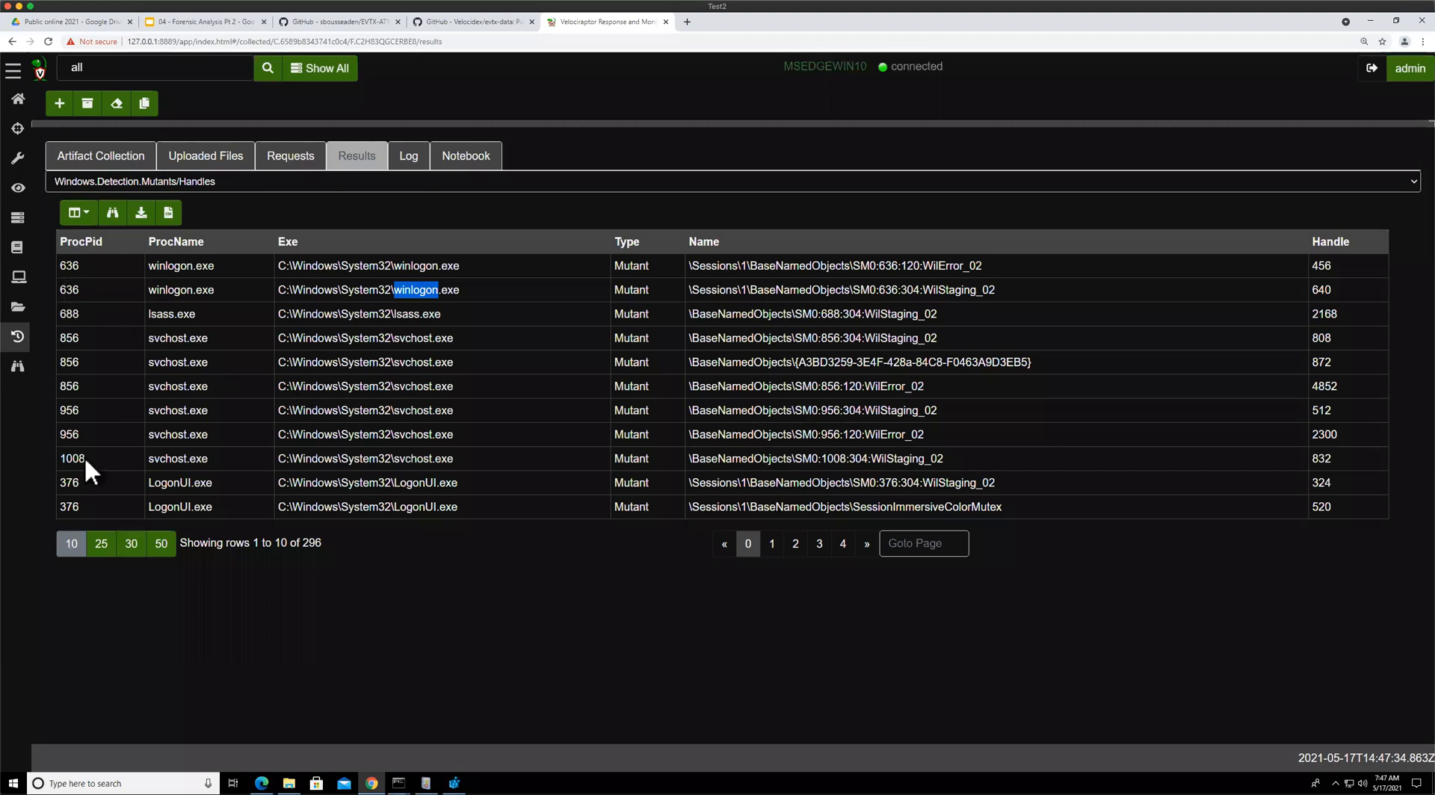
pyautogui.click(399, 177)
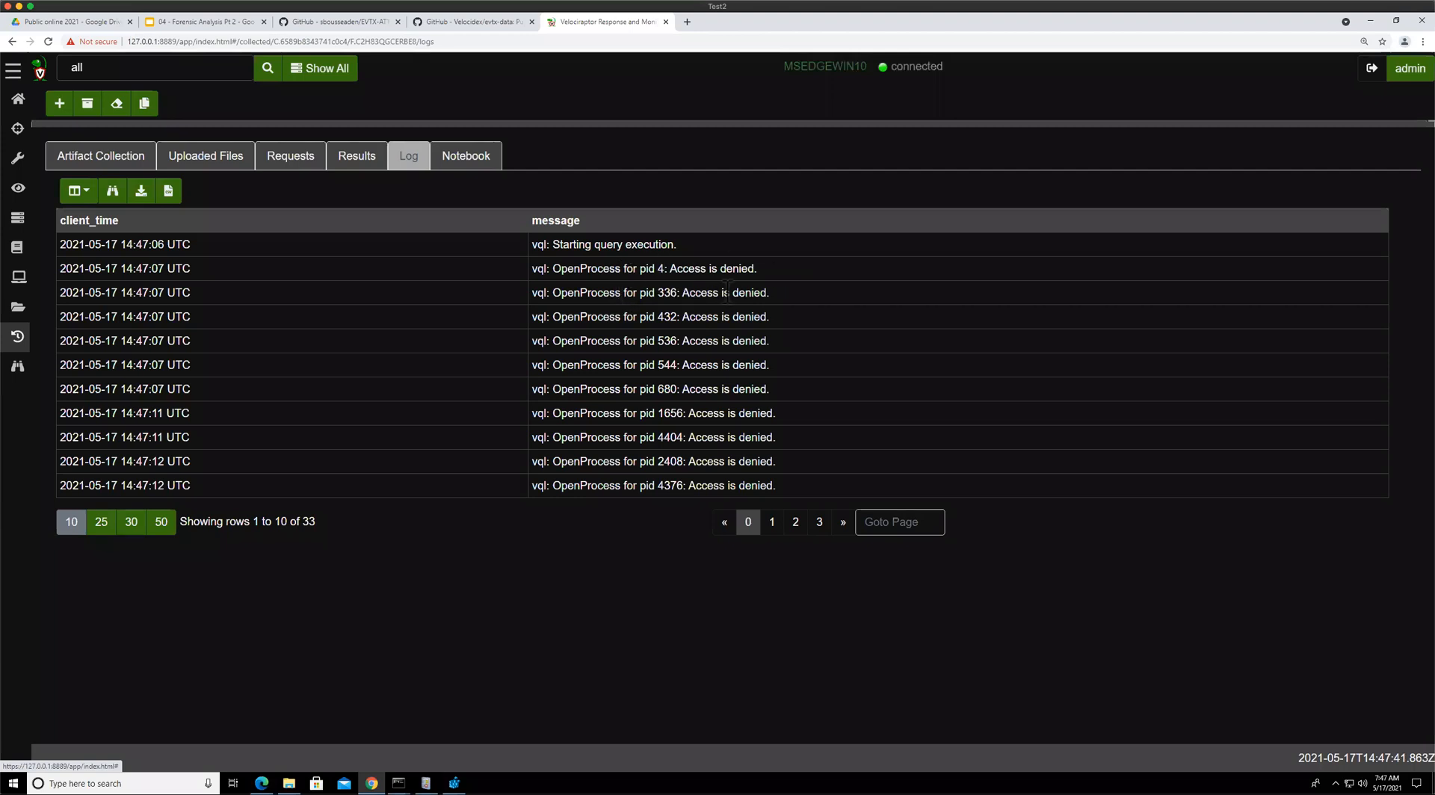
pyautogui.moveTo(621, 269); pyautogui.dragTo(720, 268)
pyautogui.moveTo(615, 292); pyautogui.dragTo(636, 292)
pyautogui.moveTo(640, 341); pyautogui.dragTo(646, 341)
pyautogui.moveTo(648, 462); pyautogui.dragTo(682, 461)
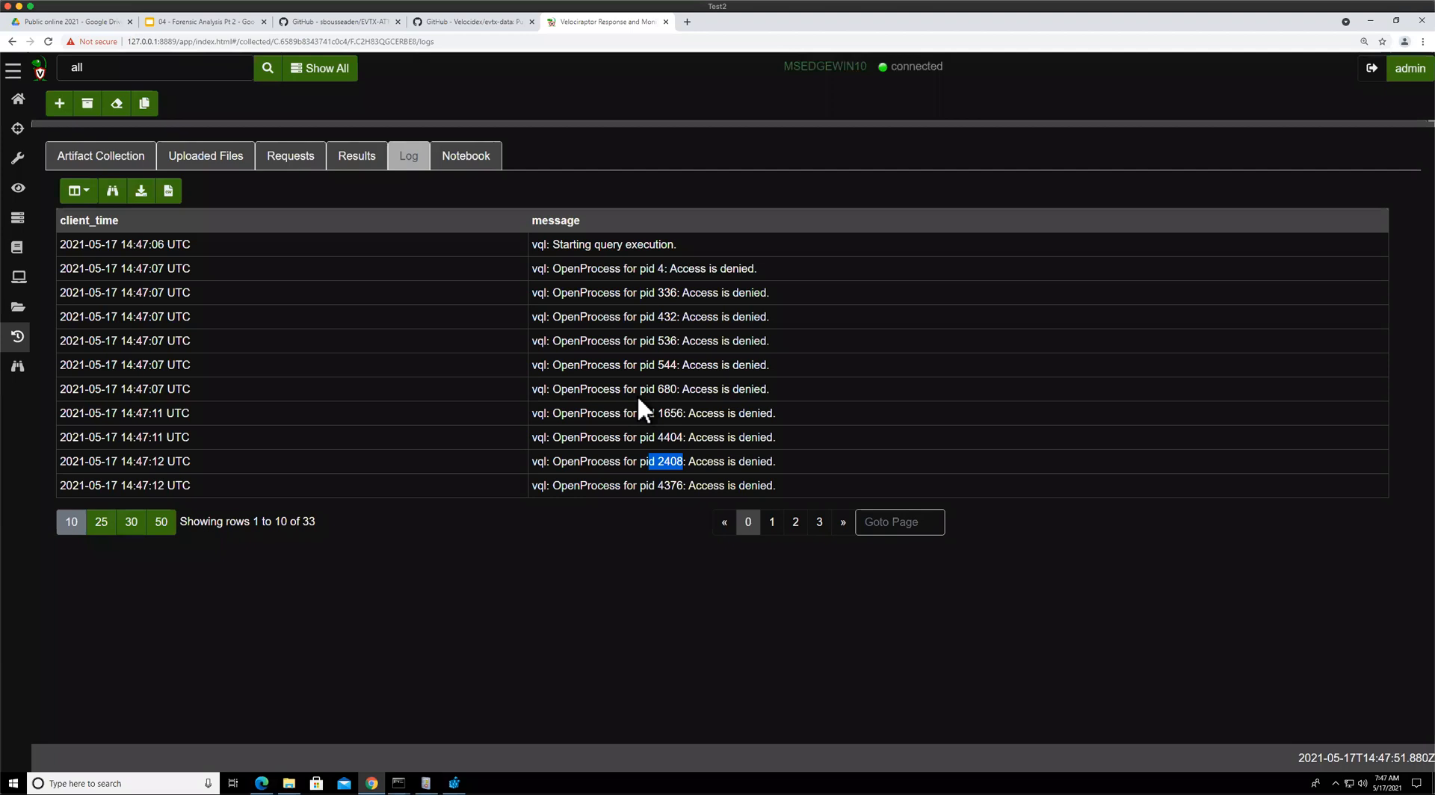
pyautogui.click(774, 523)
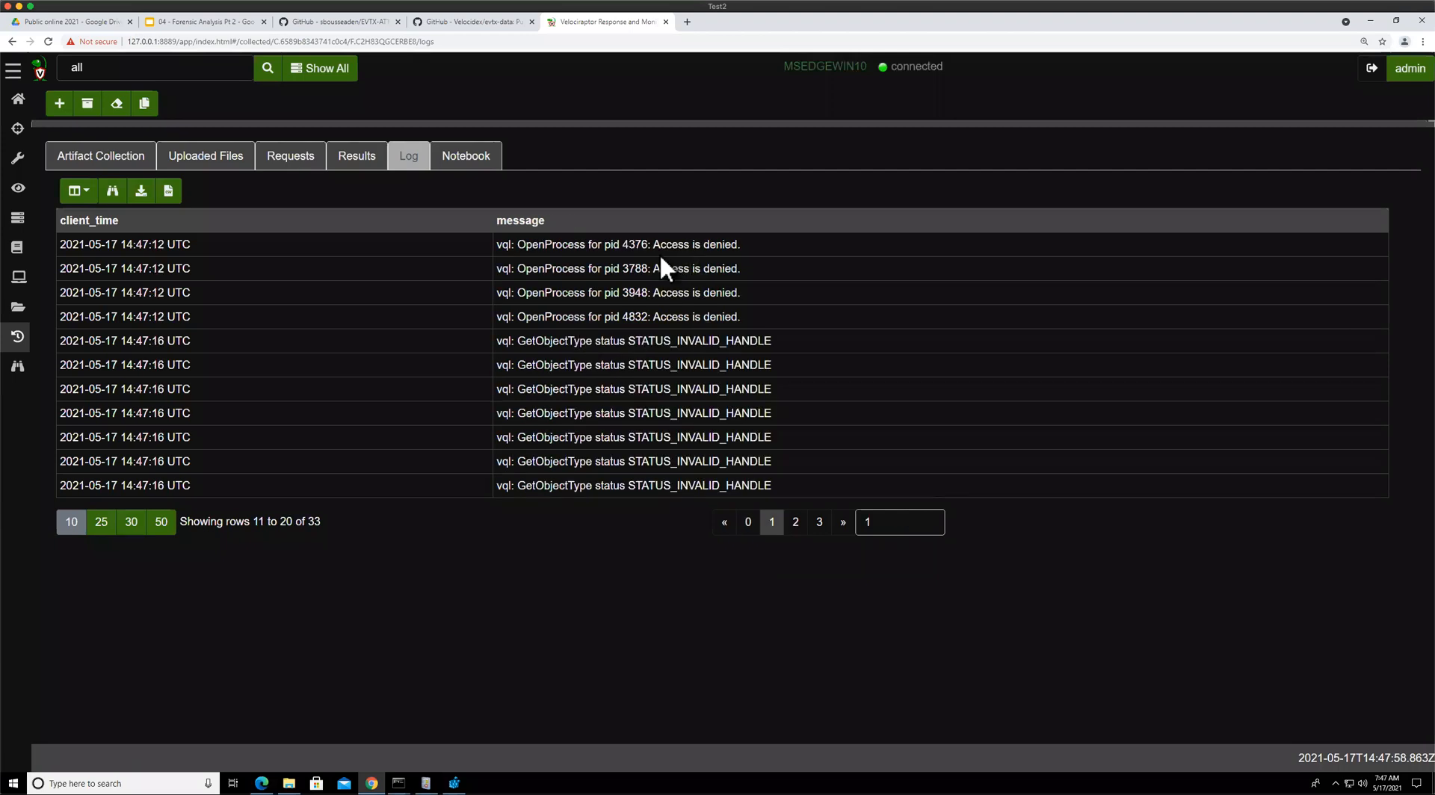
pyautogui.moveTo(695, 342); pyautogui.dragTo(574, 341)
pyautogui.click(640, 278)
pyautogui.click(795, 522)
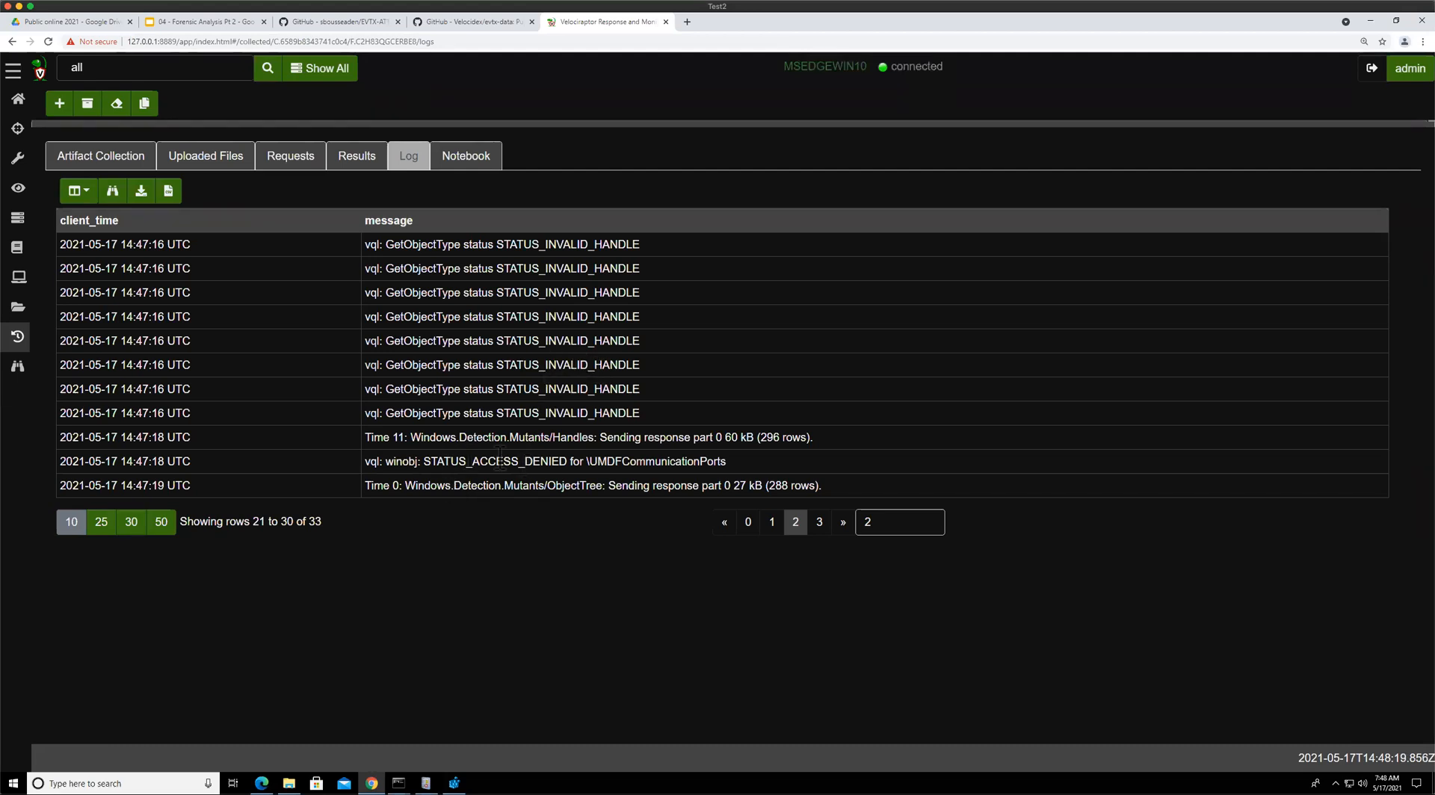
# Open the flow's results and page through the Windows.Detection.Mutants/Handles rows
pyautogui.moveTo(497, 461); pyautogui.dragTo(443, 461)
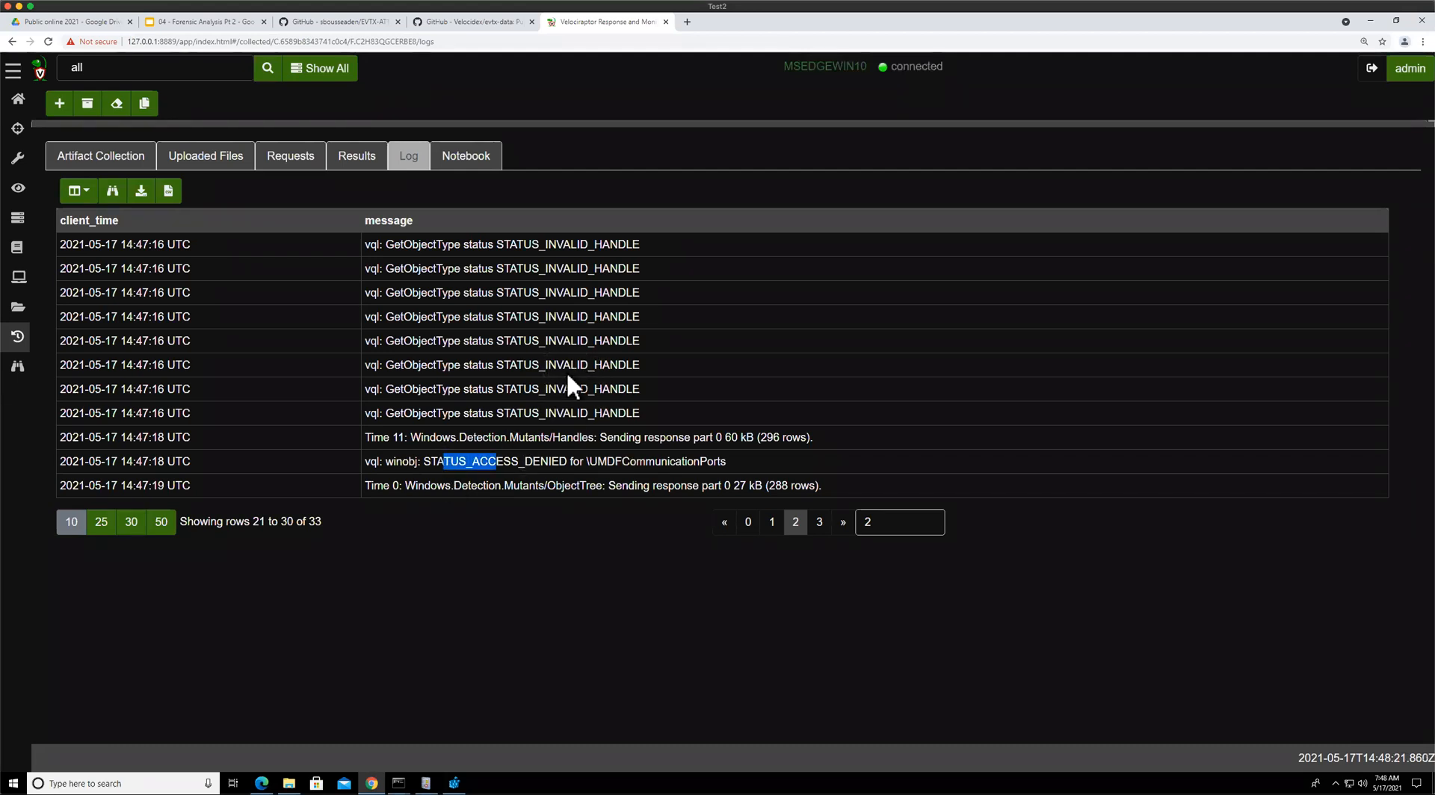
pyautogui.click(337, 161)
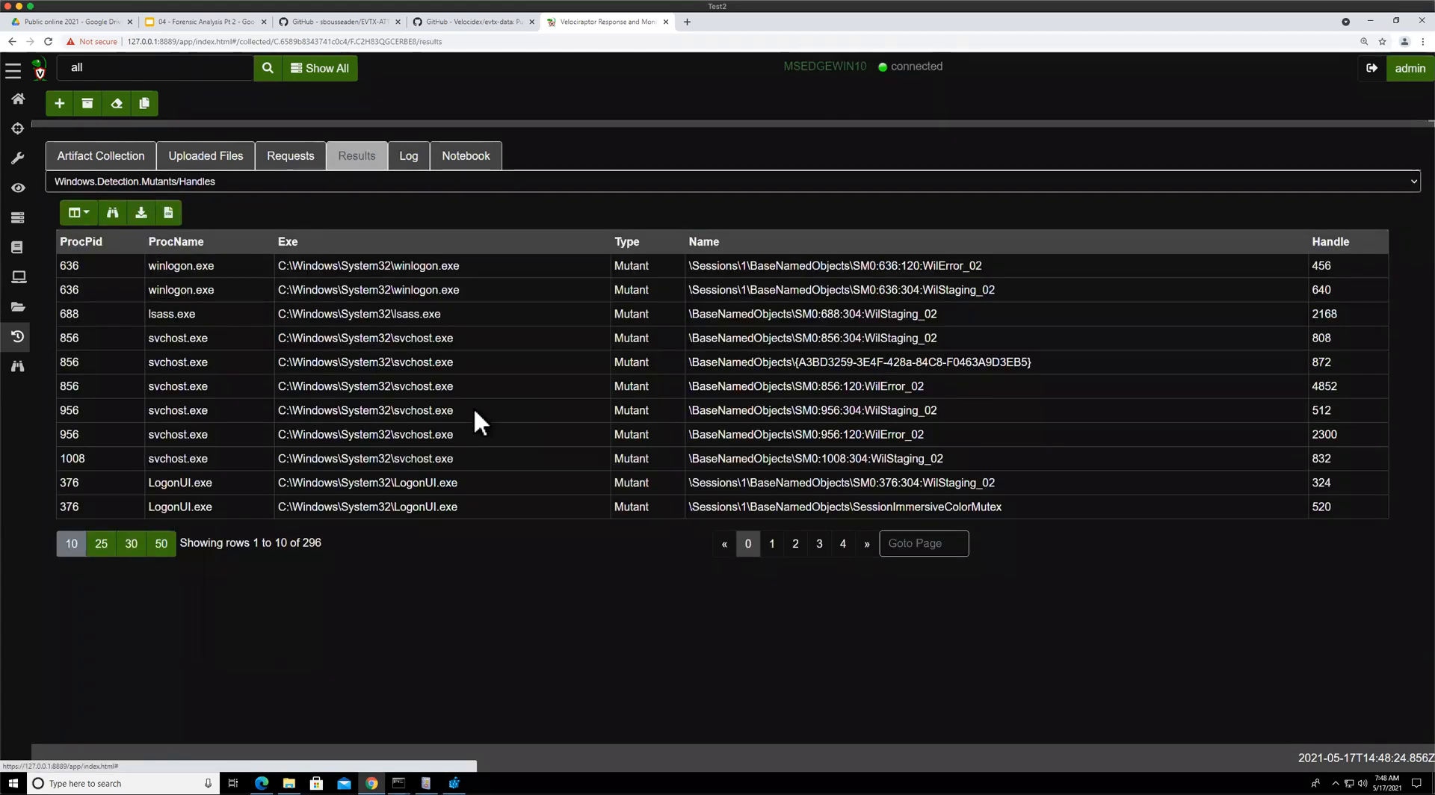
pyautogui.click(820, 544)
pyautogui.click(850, 543)
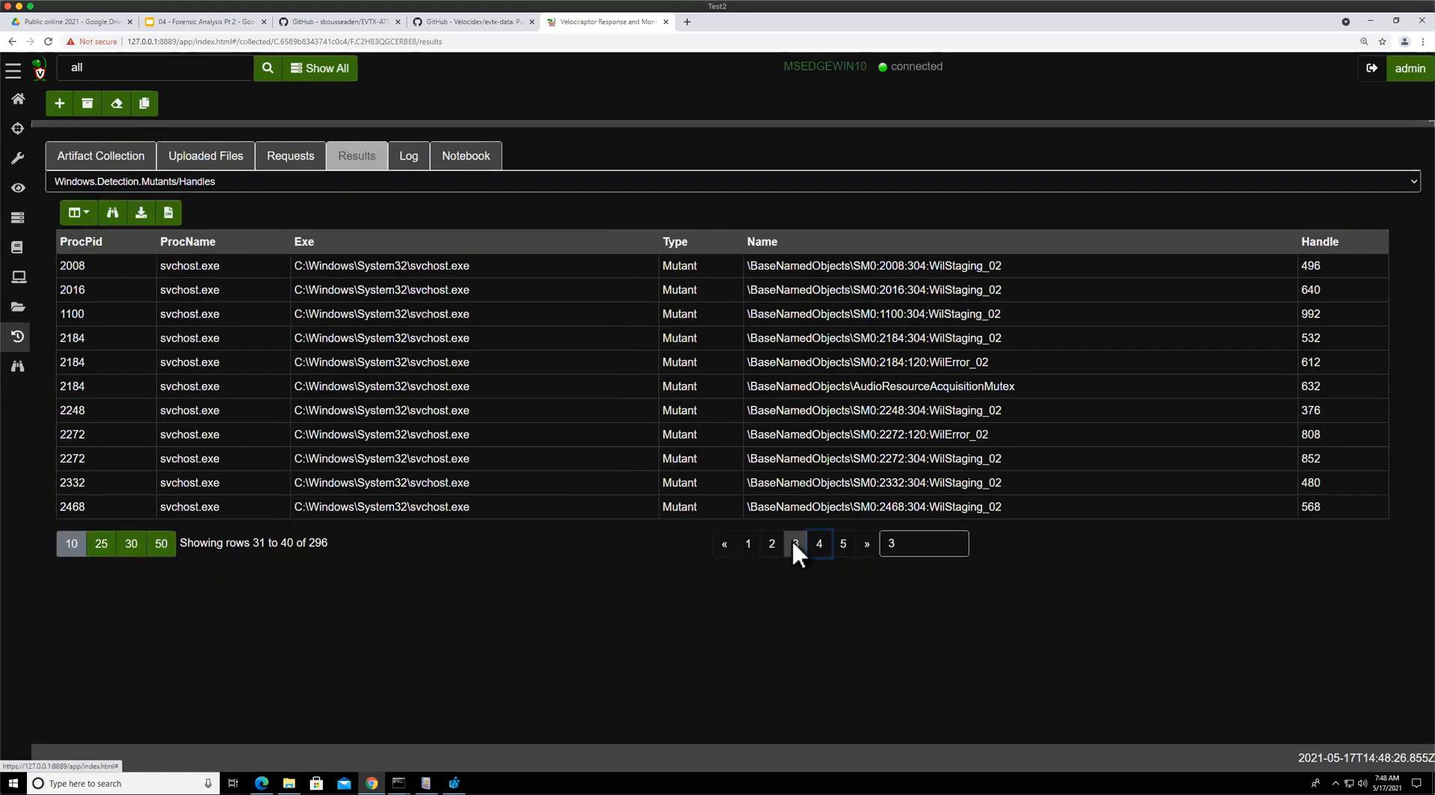
pyautogui.click(777, 546)
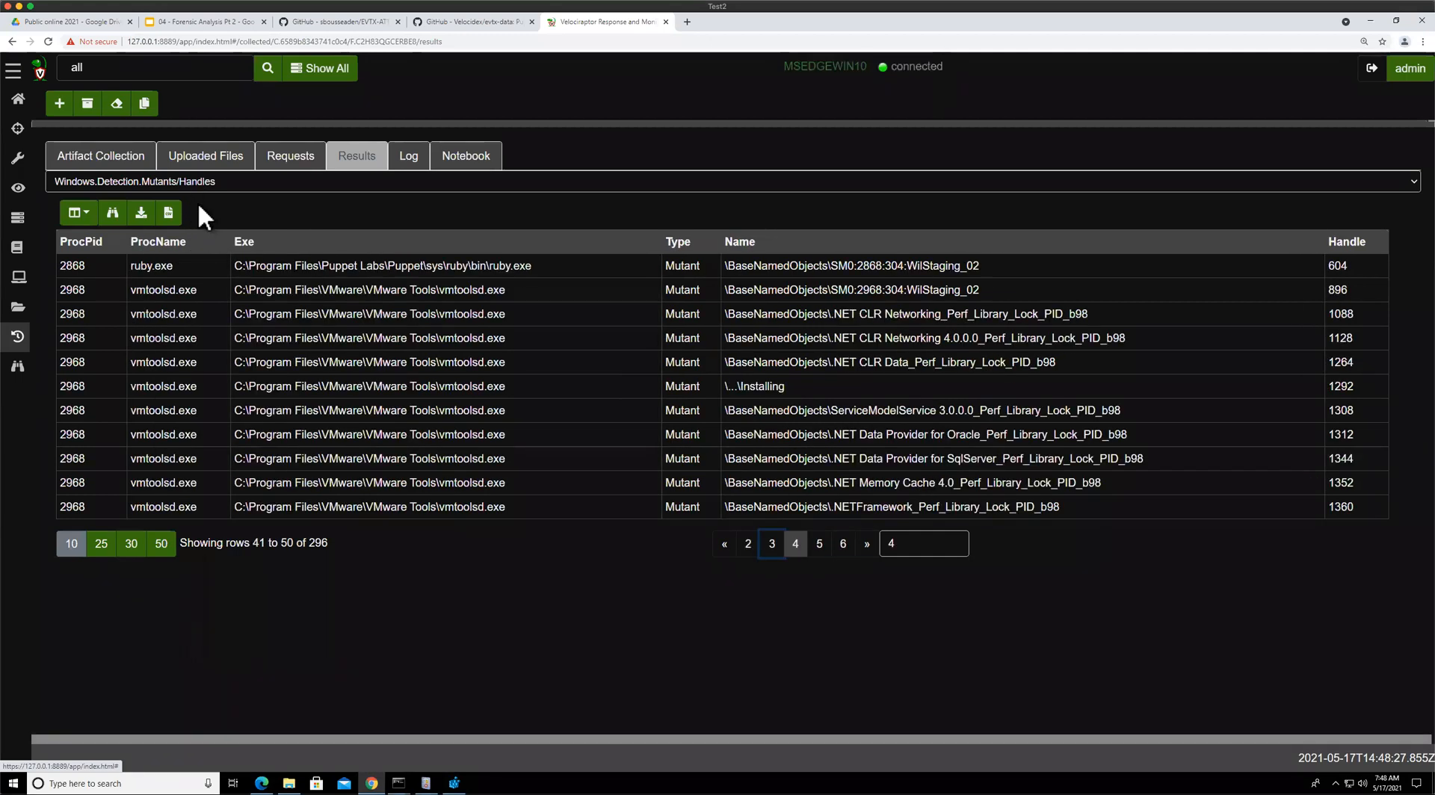
# Switch the results to the Windows.Detection.Mutants/ObjectTree source and page through its rows
pyautogui.click(198, 183)
pyautogui.click(206, 211)
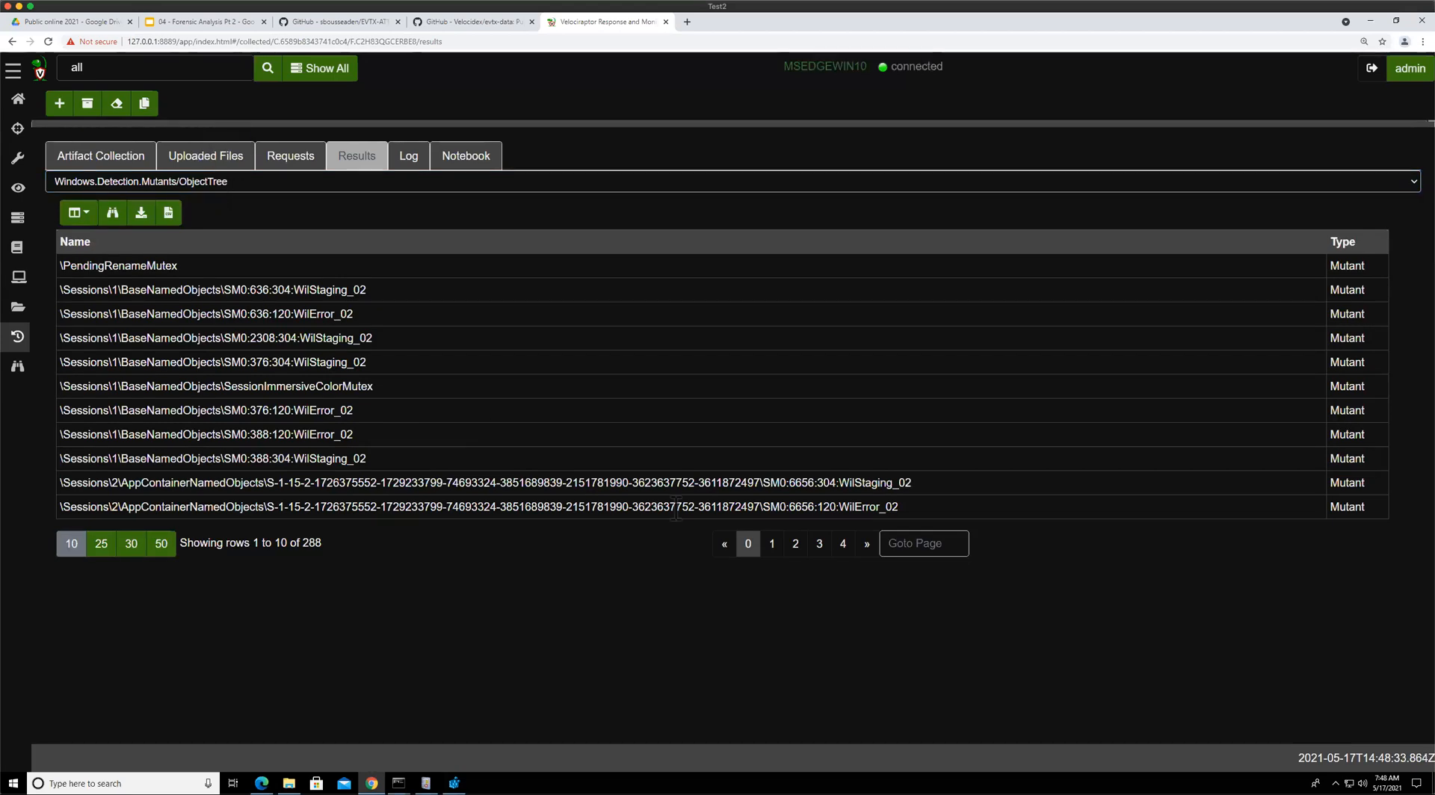
pyautogui.click(841, 547)
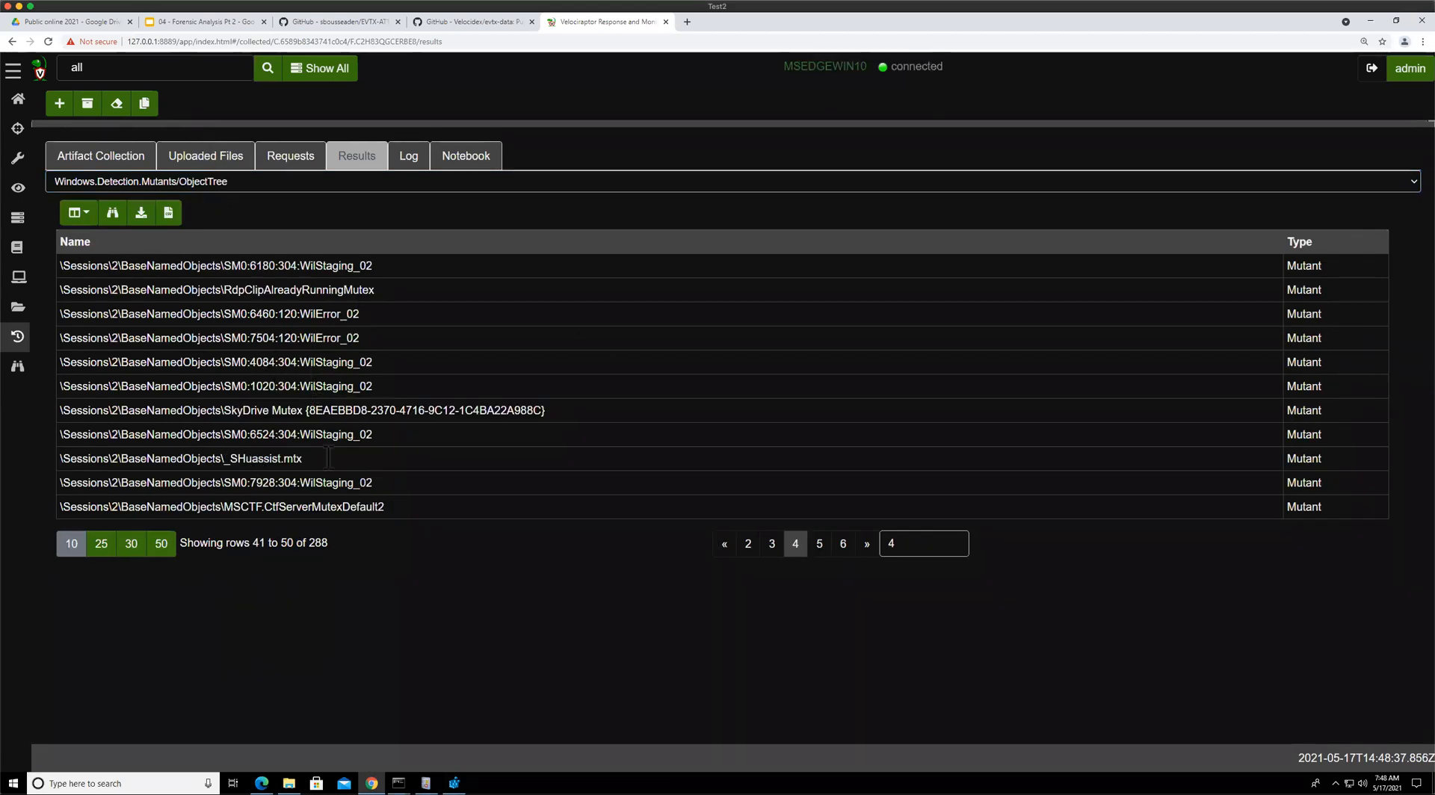
pyautogui.click(843, 545)
pyautogui.moveTo(121, 387); pyautogui.dragTo(233, 387)
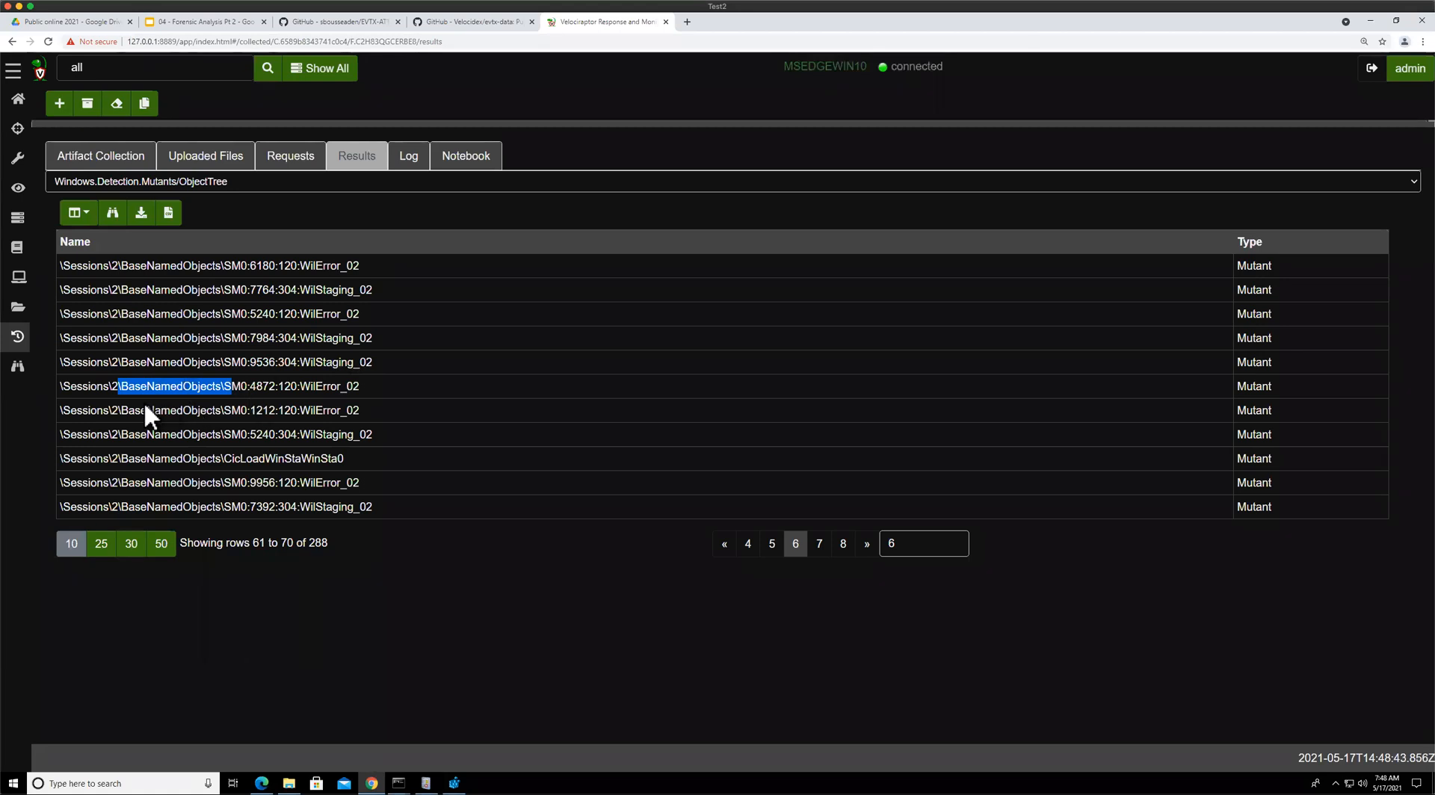
pyautogui.click(844, 544)
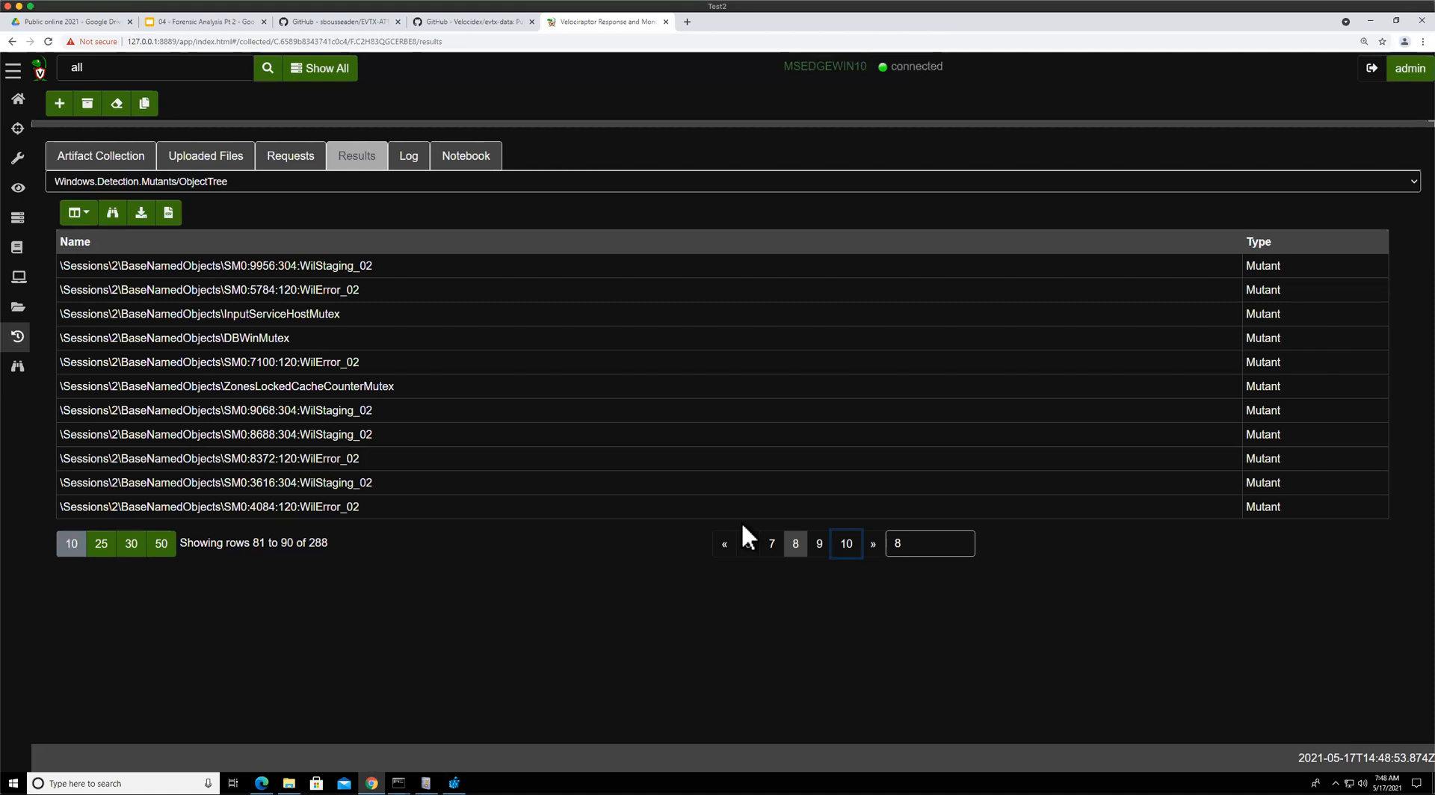
pyautogui.click(853, 546)
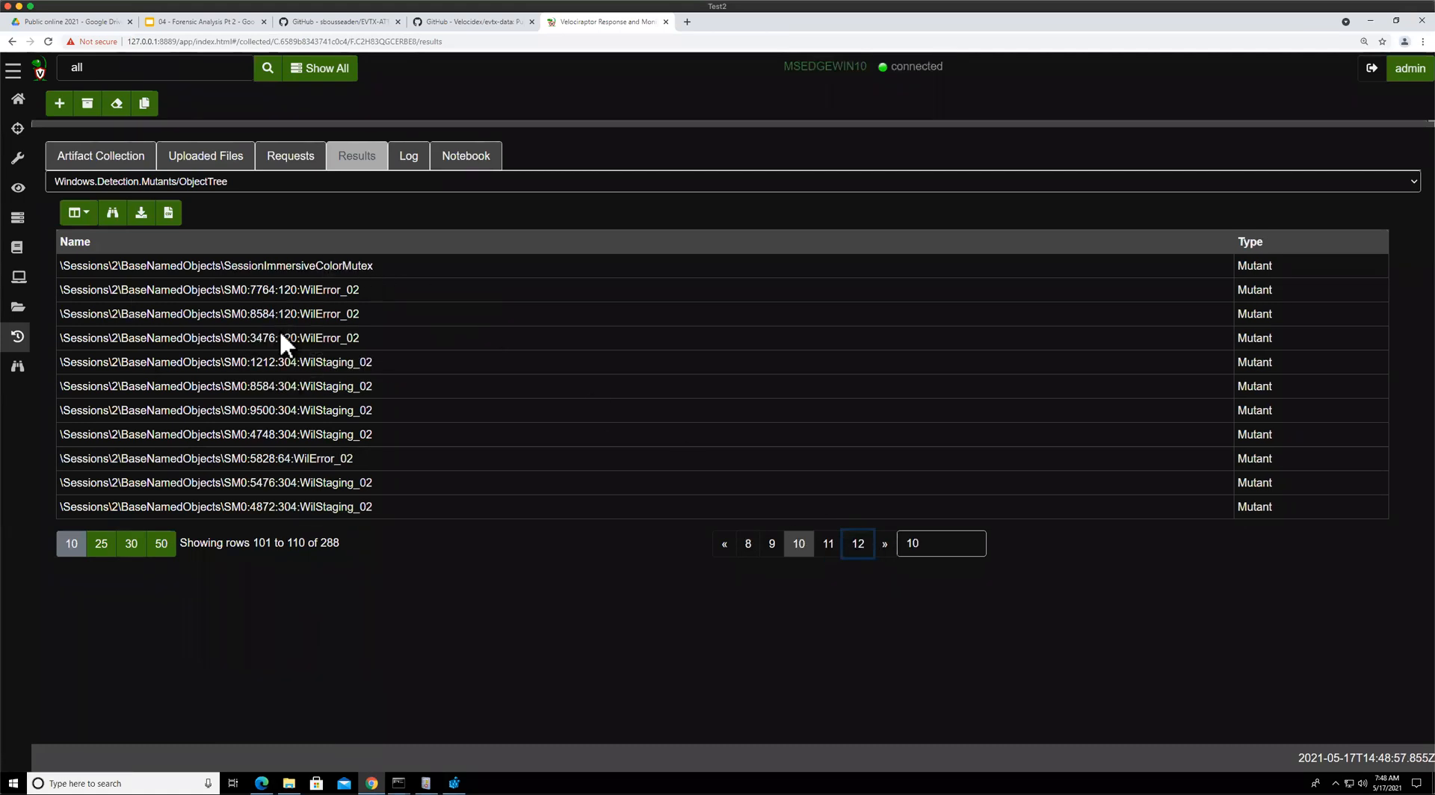
# Open the flow's notebook, replace the LIMIT clause with WHERE Name =~ "MyBad" and run the query
pyautogui.click(455, 160)
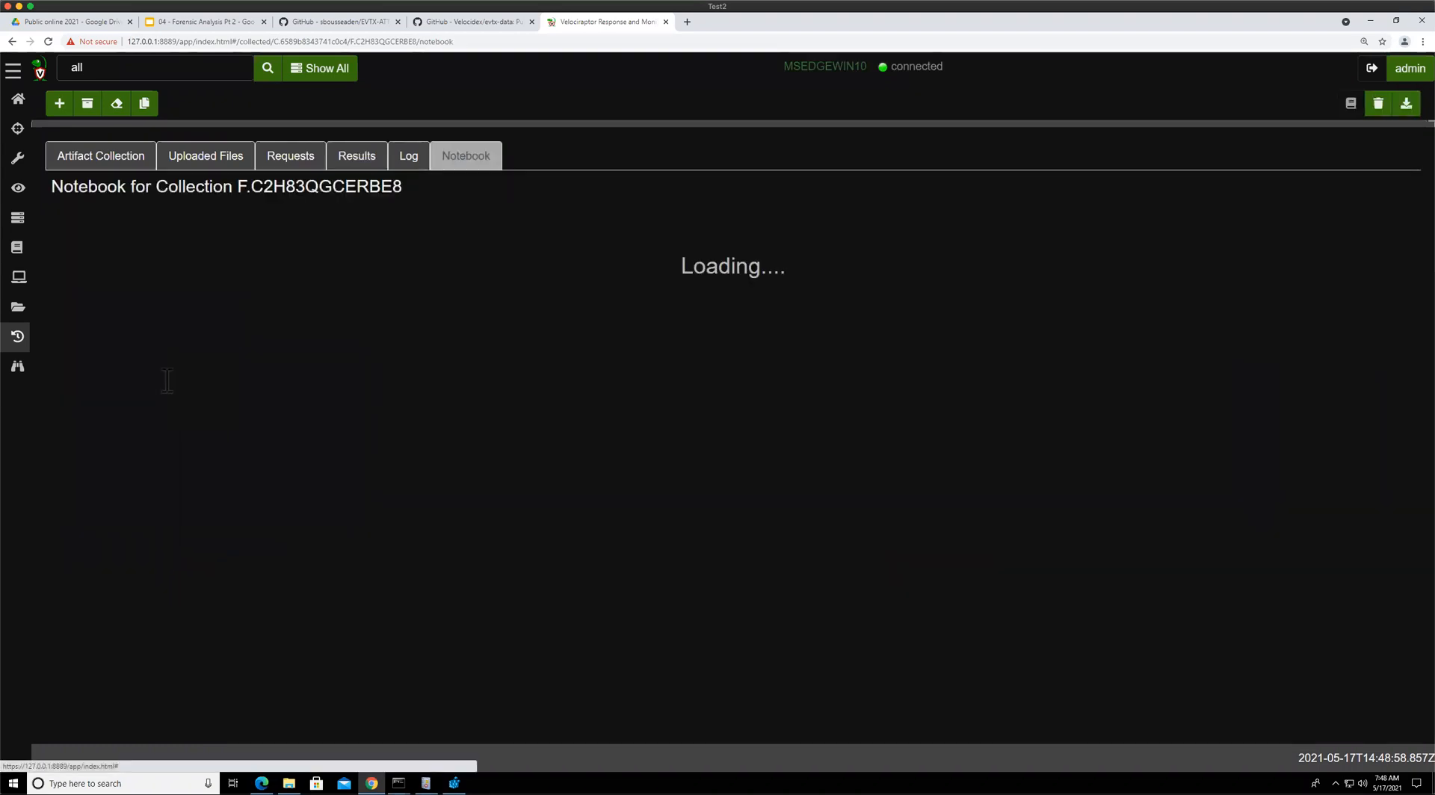
pyautogui.click(172, 256)
pyautogui.click(173, 242)
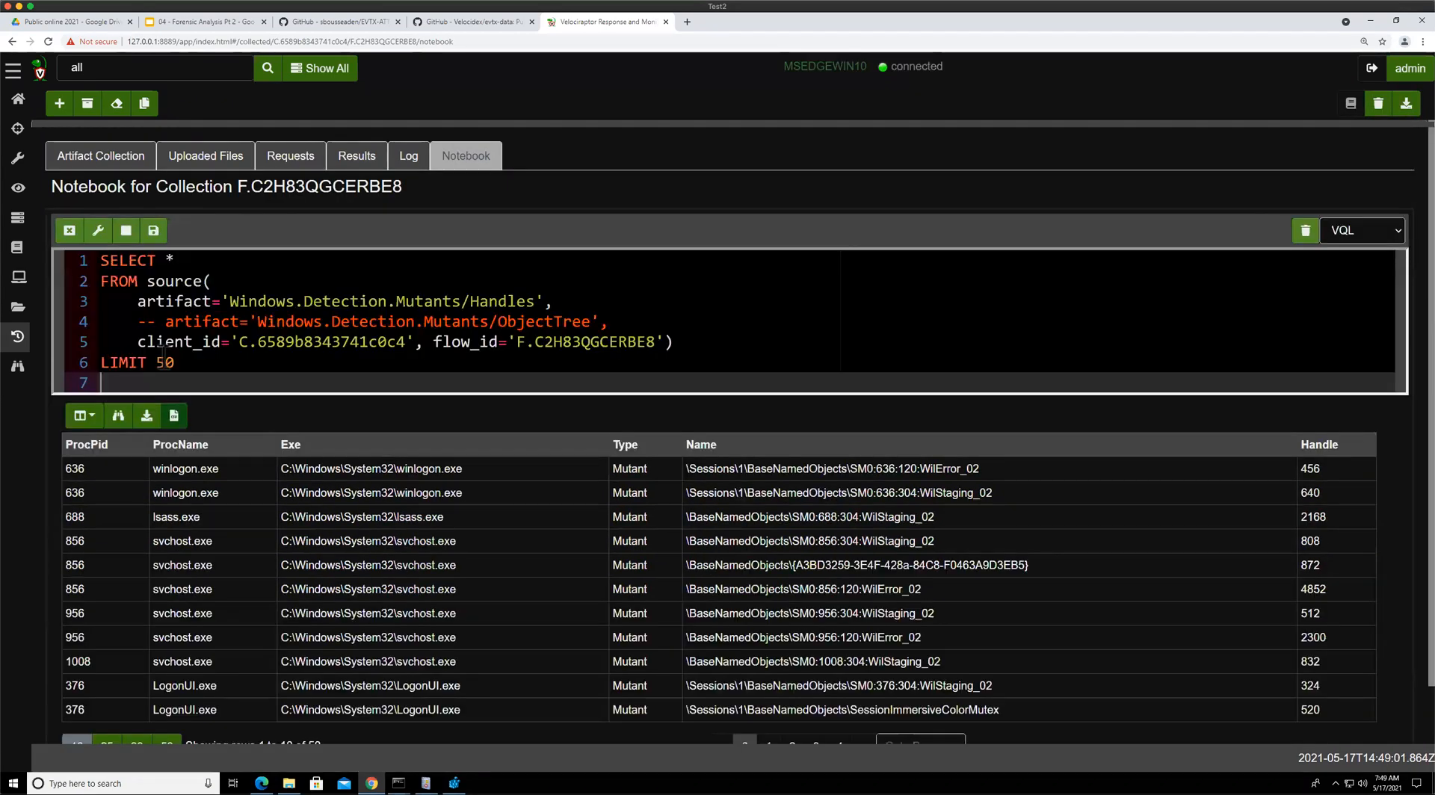
pyautogui.click(163, 358)
pyautogui.write('WHERE ')
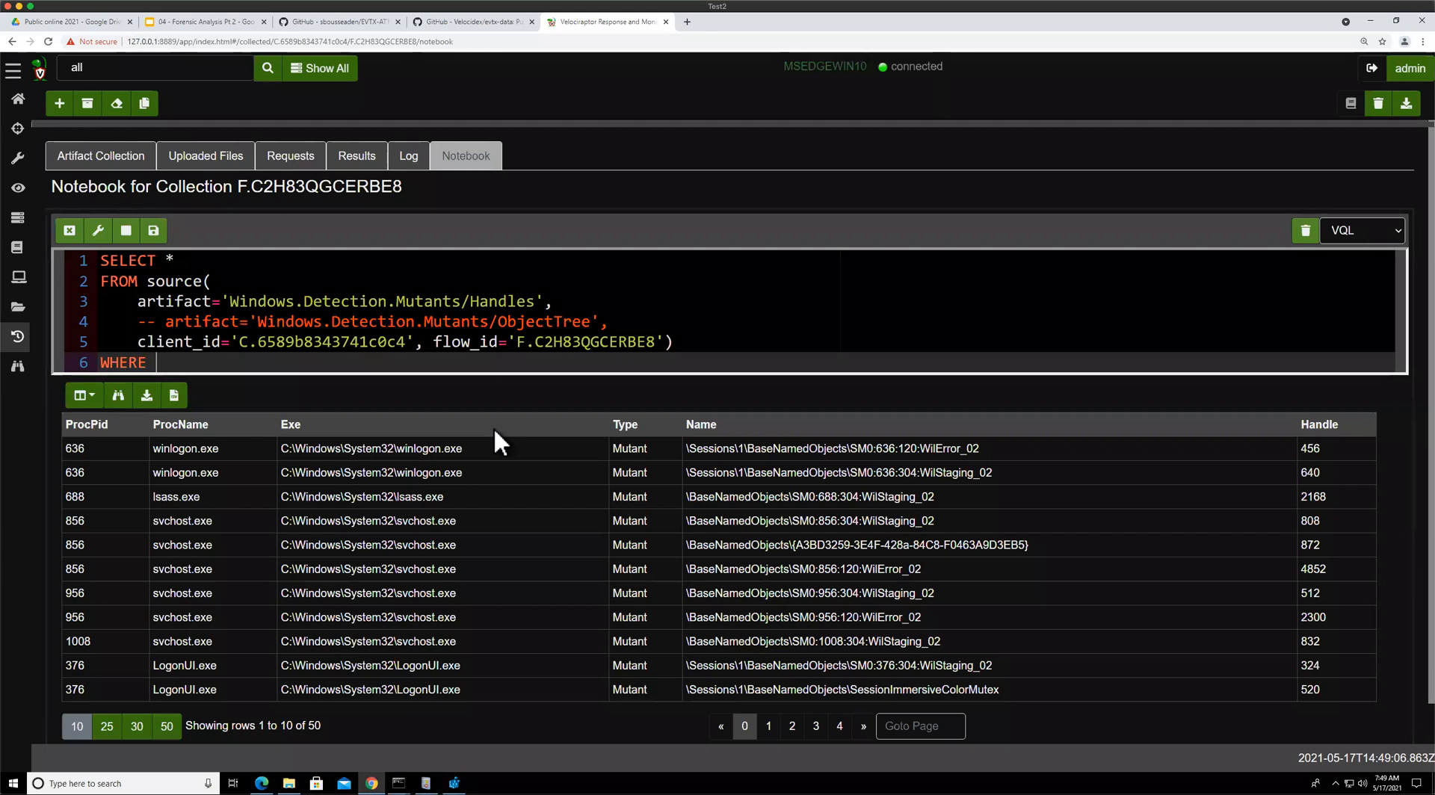
pyautogui.write('Name =~ "My')
pyautogui.press('Escape')
pyautogui.write('Bad')
pyautogui.hotkey('ctrl', 'Return')
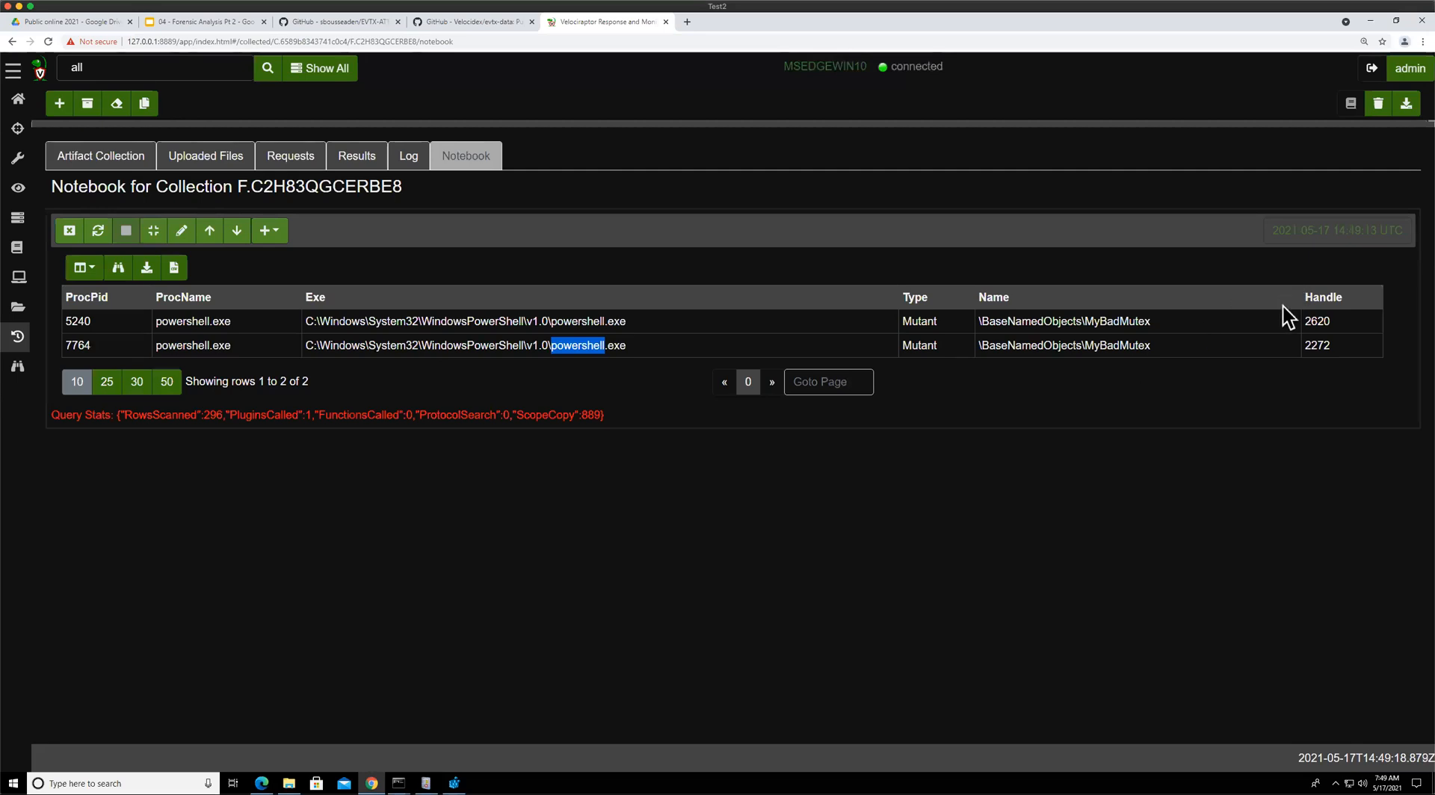
pyautogui.doubleClick(1029, 345)
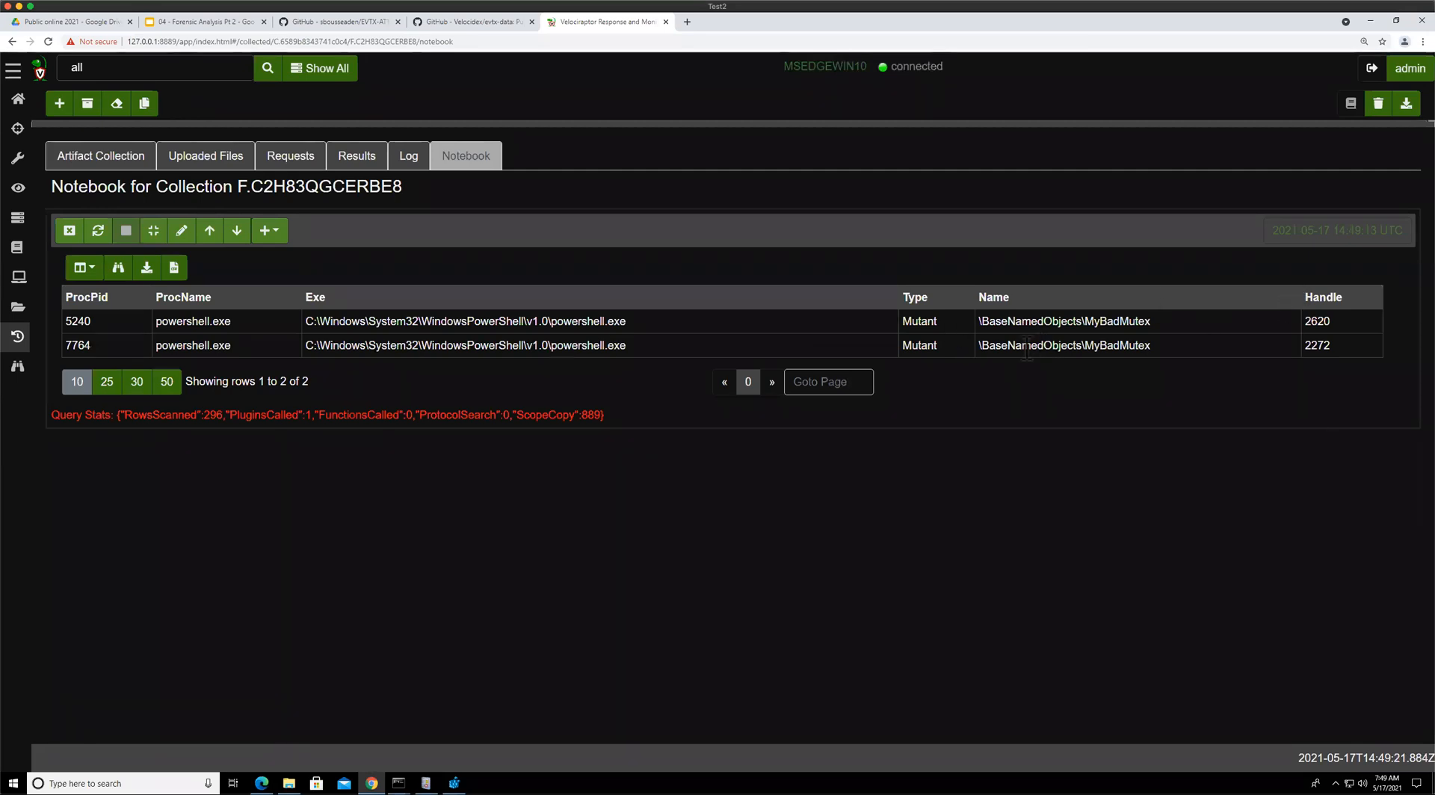
pyautogui.click(632, 323)
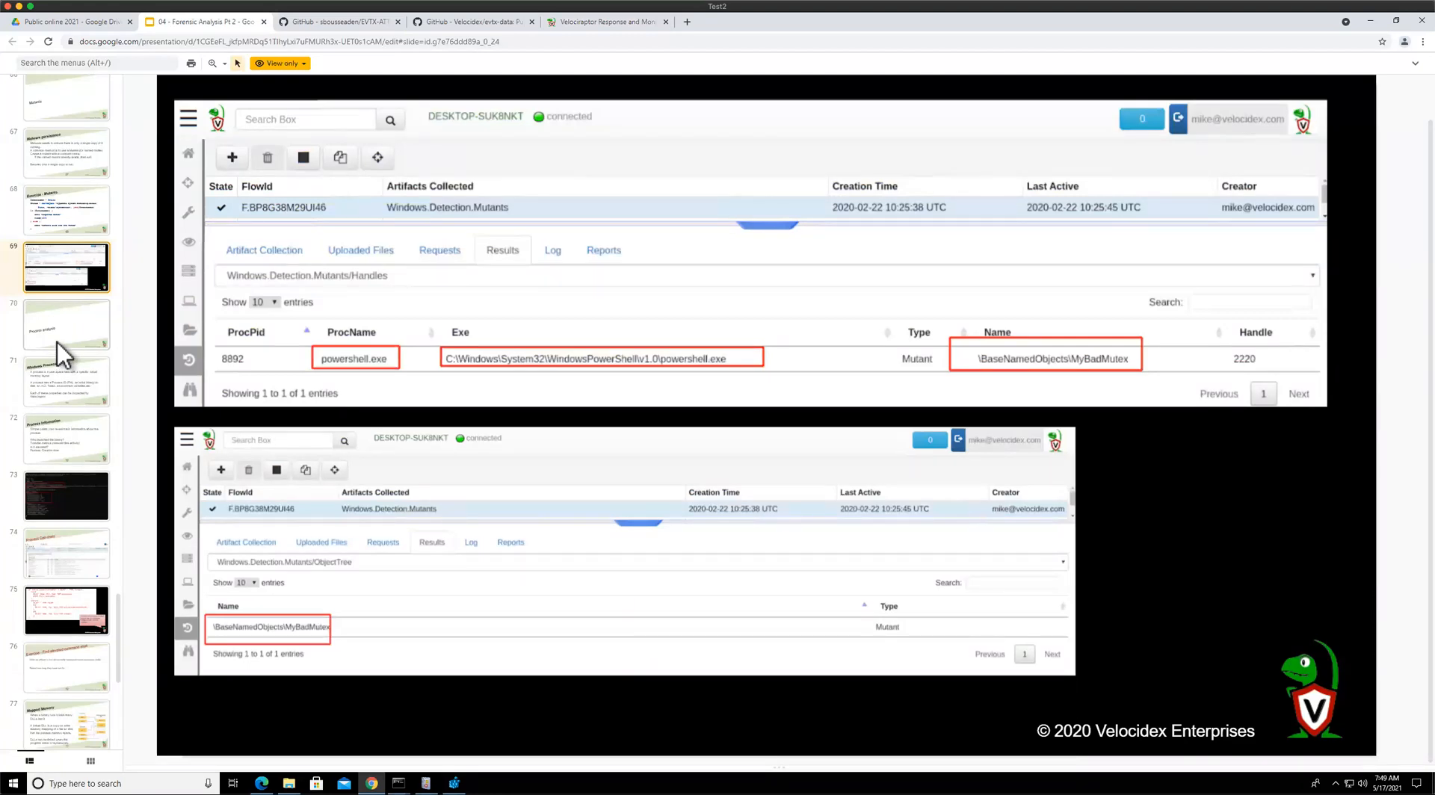
# Review the Process analysis and Windows Processes slides in the presentation
pyautogui.click(57, 343)
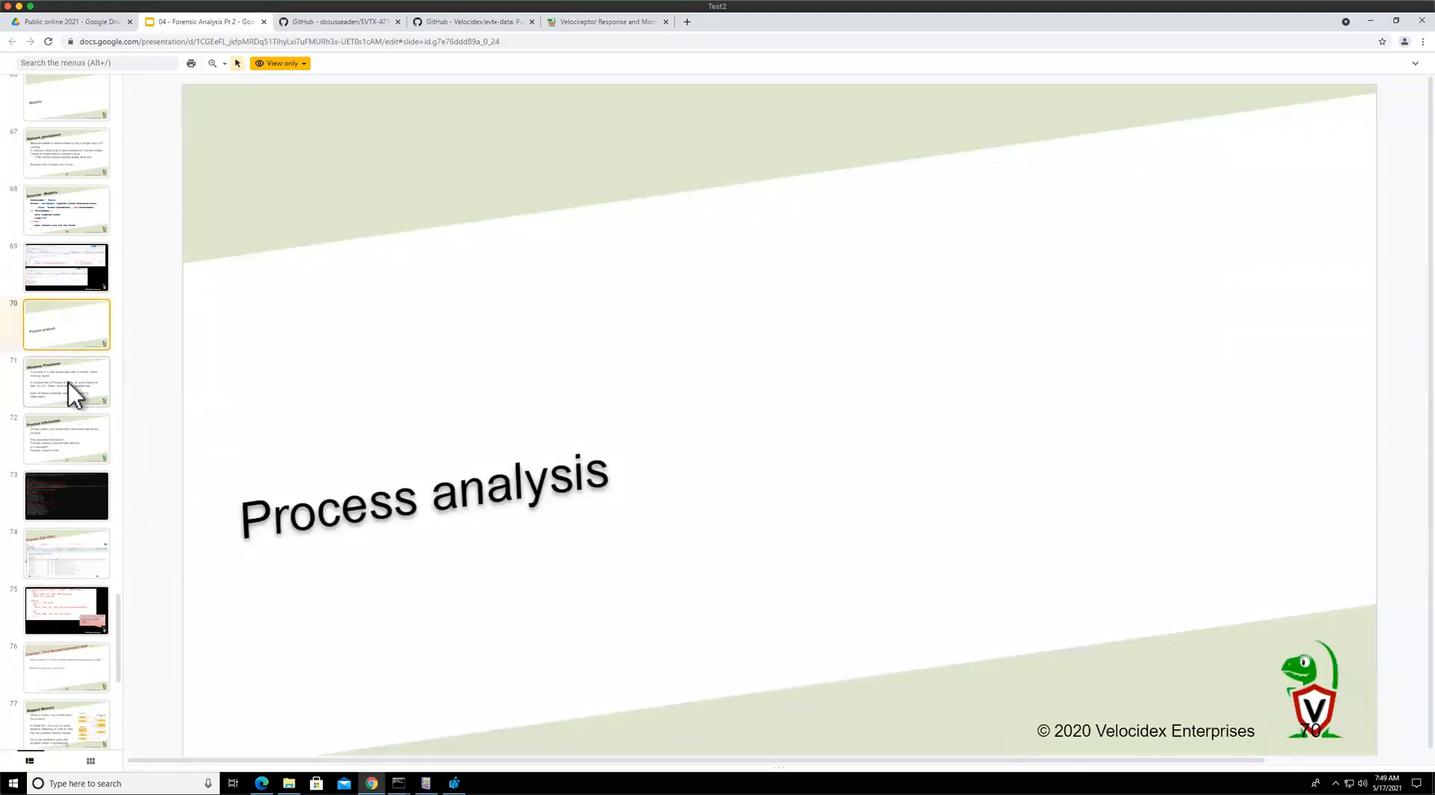
pyautogui.click(70, 384)
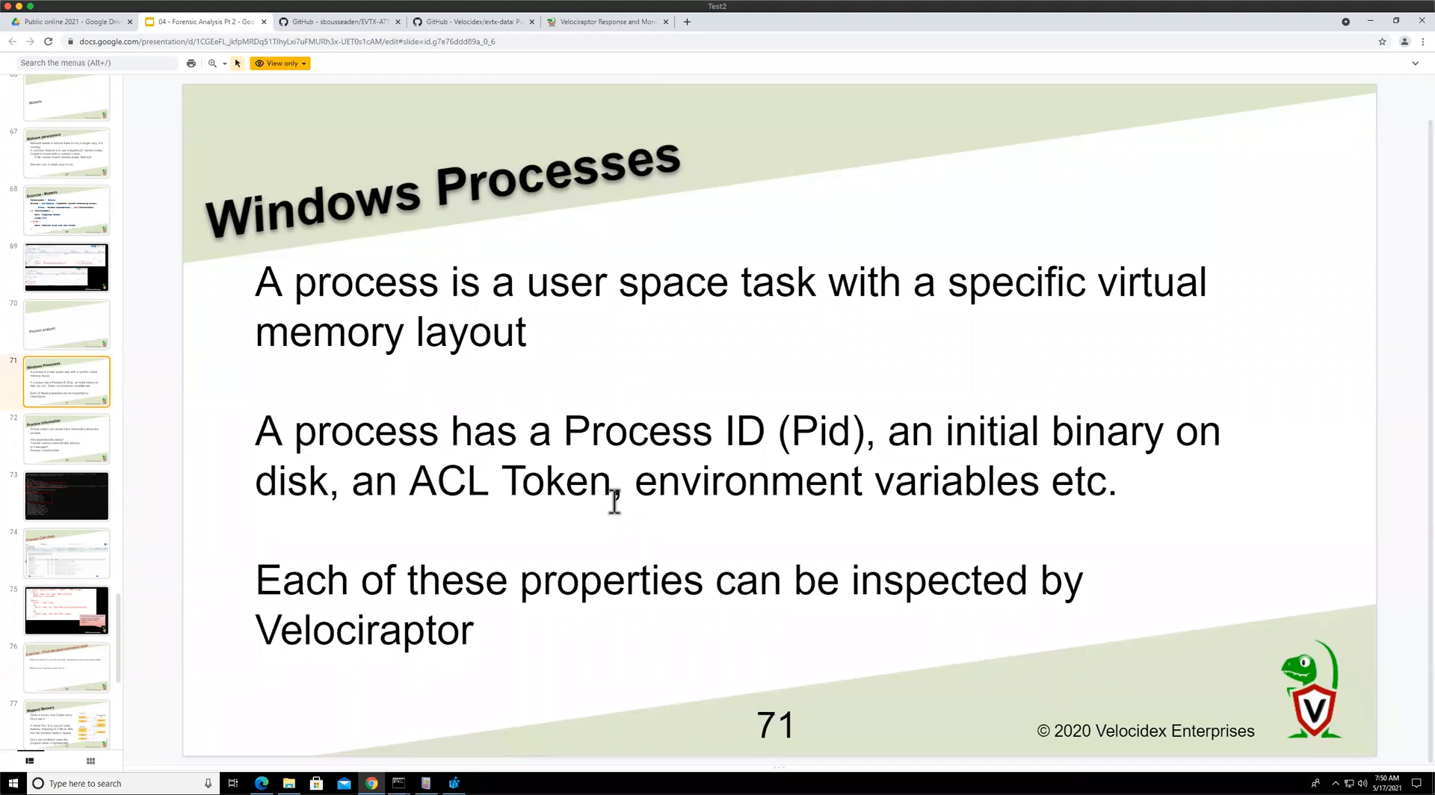
pyautogui.moveTo(1105, 441); pyautogui.dragTo(988, 441)
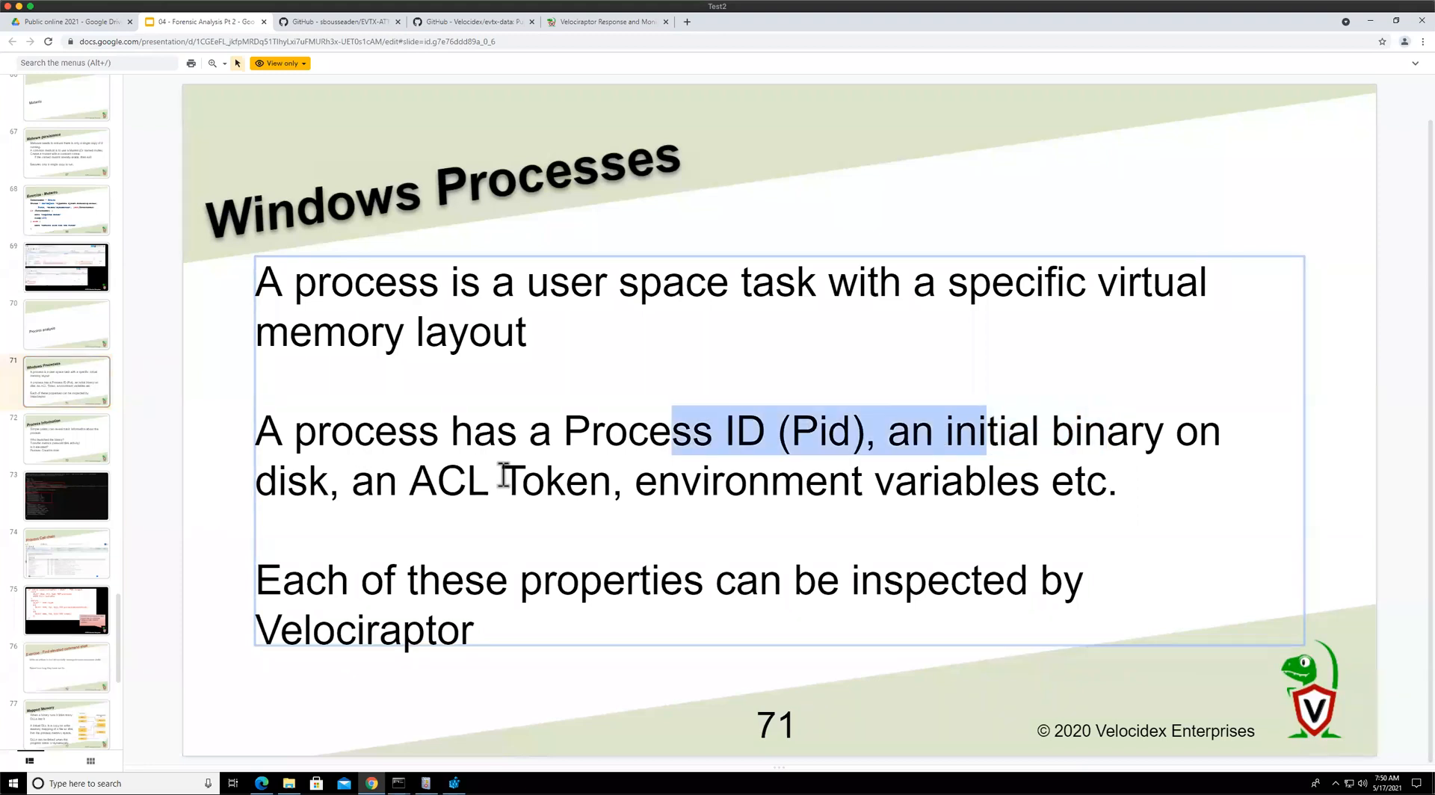
pyautogui.click(609, 479)
pyautogui.moveTo(611, 481); pyautogui.dragTo(352, 484)
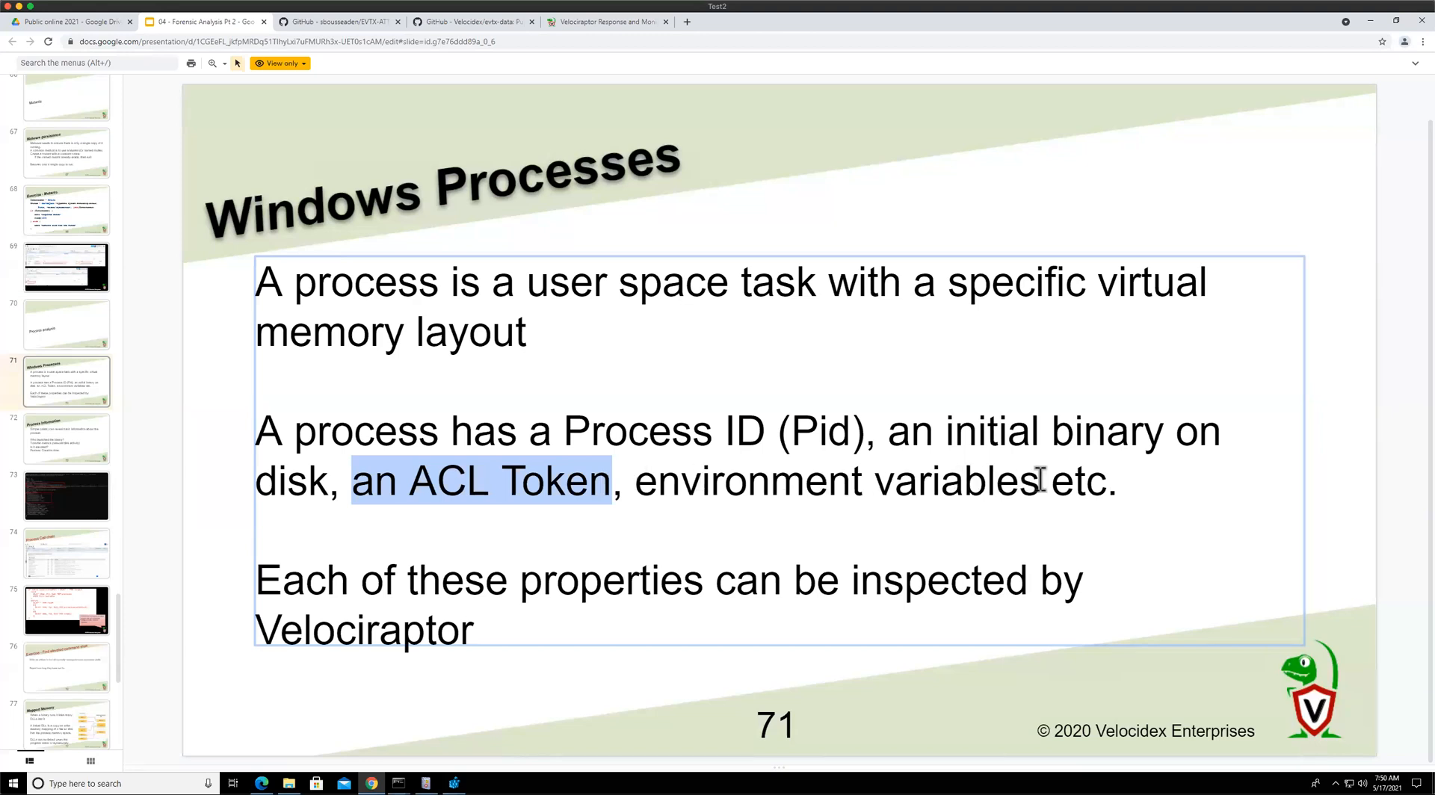
pyautogui.moveTo(932, 480); pyautogui.dragTo(625, 482)
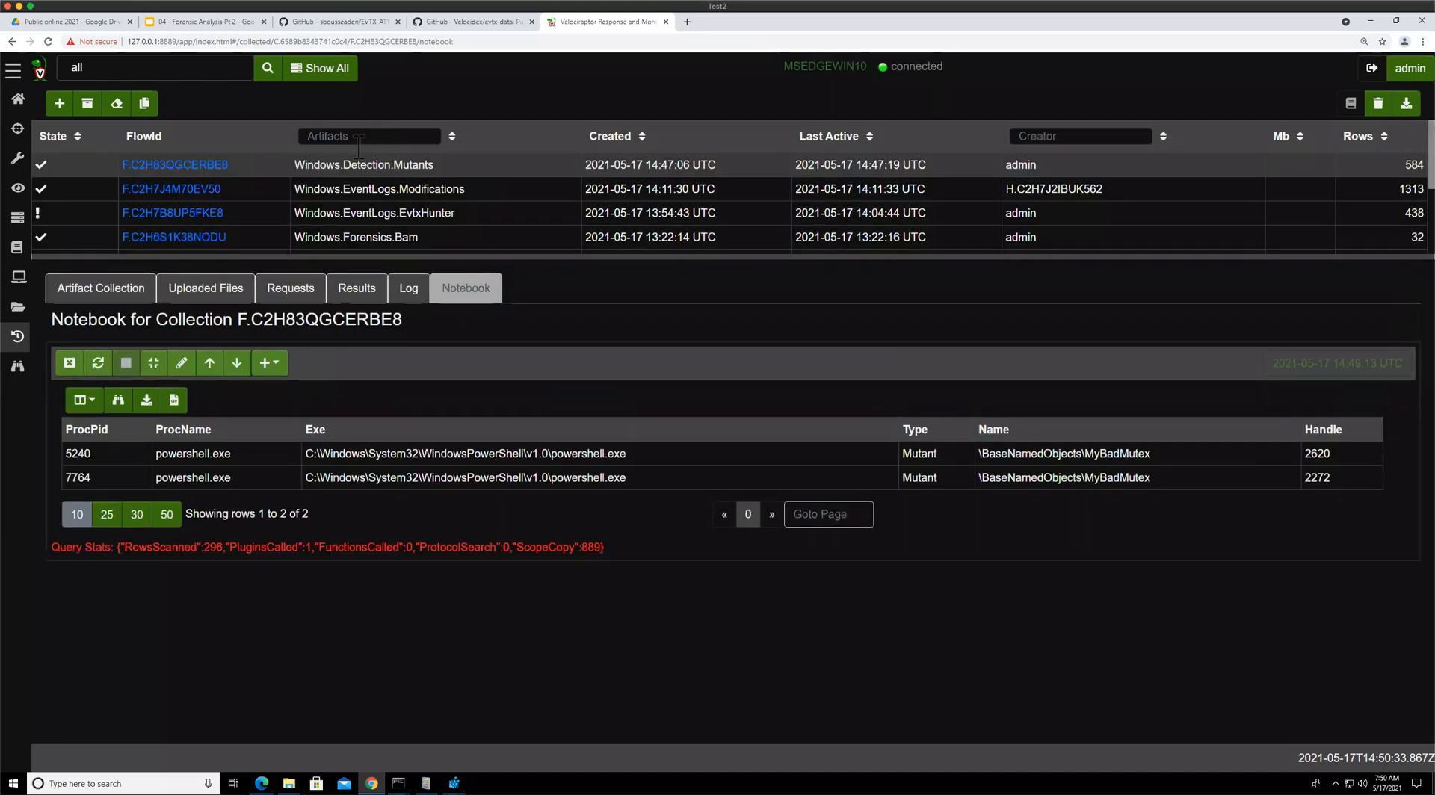
# Start a new collection, search for envir, select Windows.Detection.EnvironmentVariables and launch it with default parameters
pyautogui.click(59, 103)
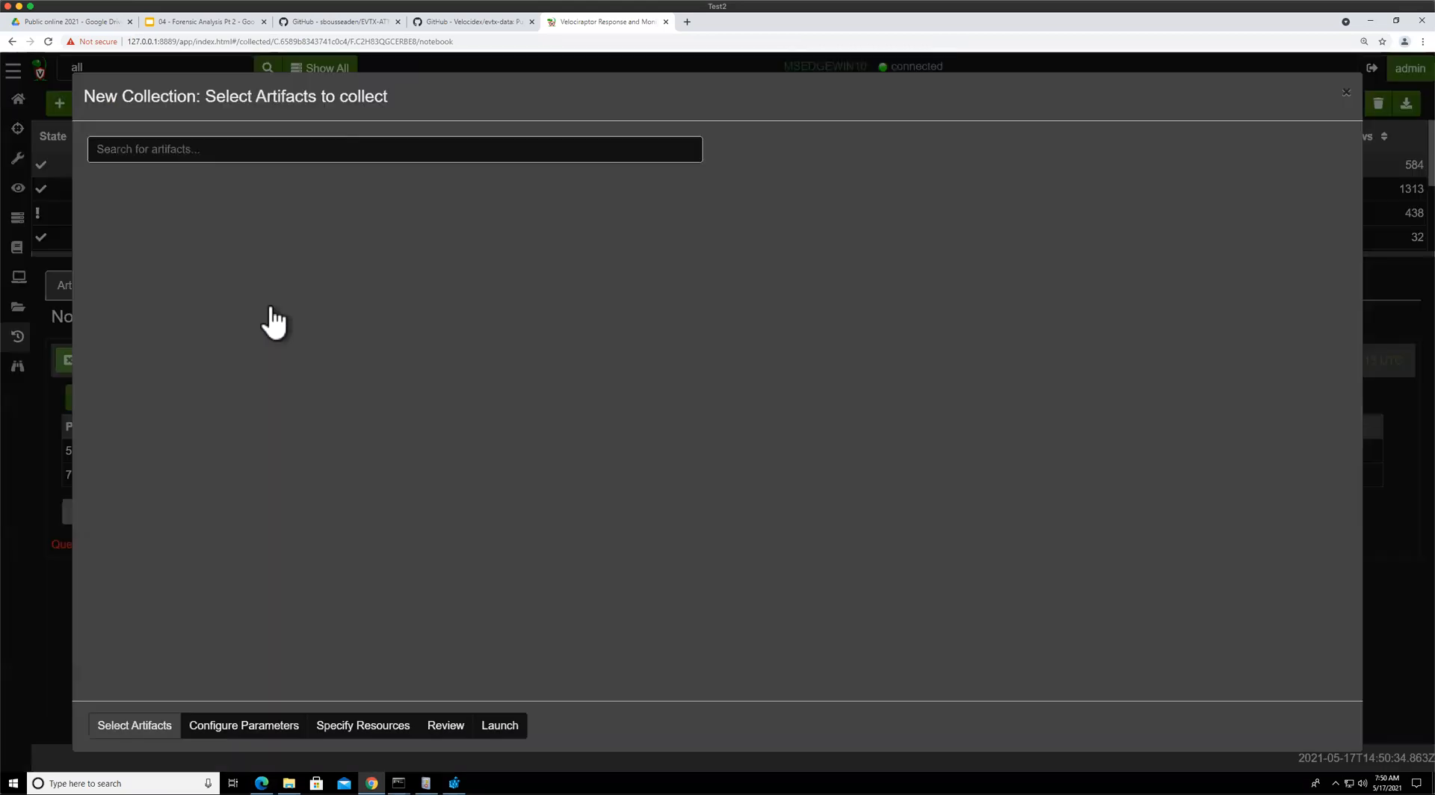
pyautogui.write('envir')
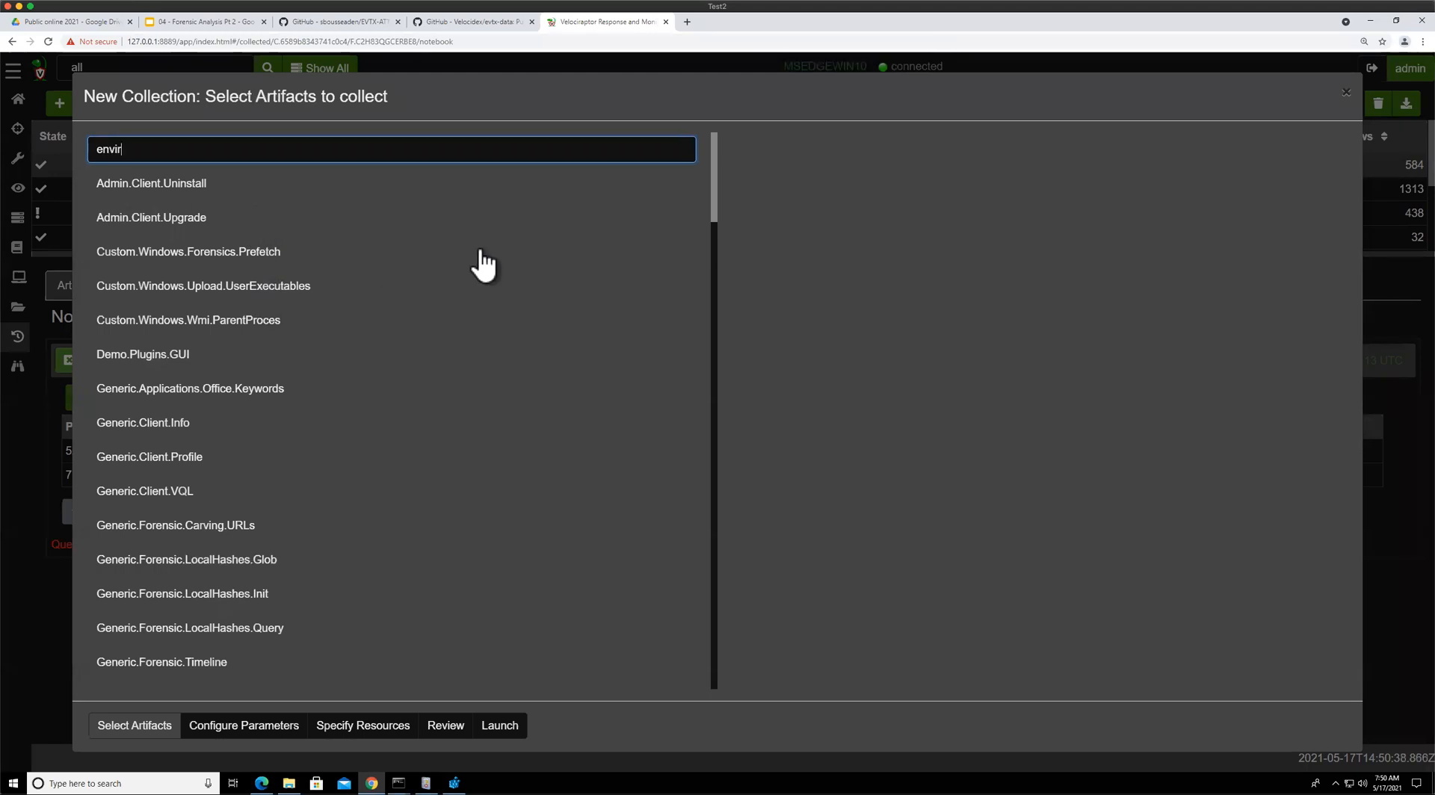
pyautogui.click(200, 218)
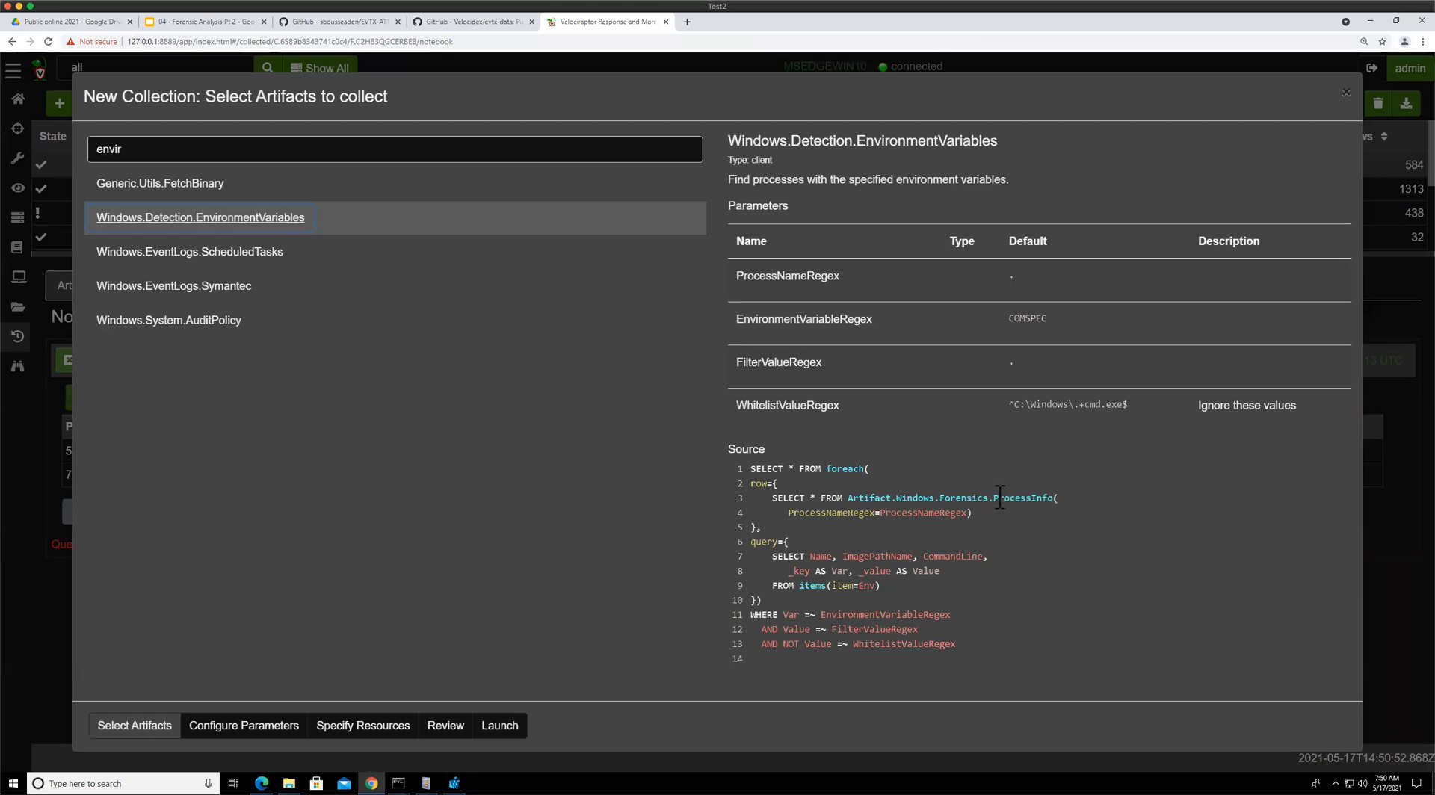
pyautogui.moveTo(773, 587); pyautogui.dragTo(821, 629)
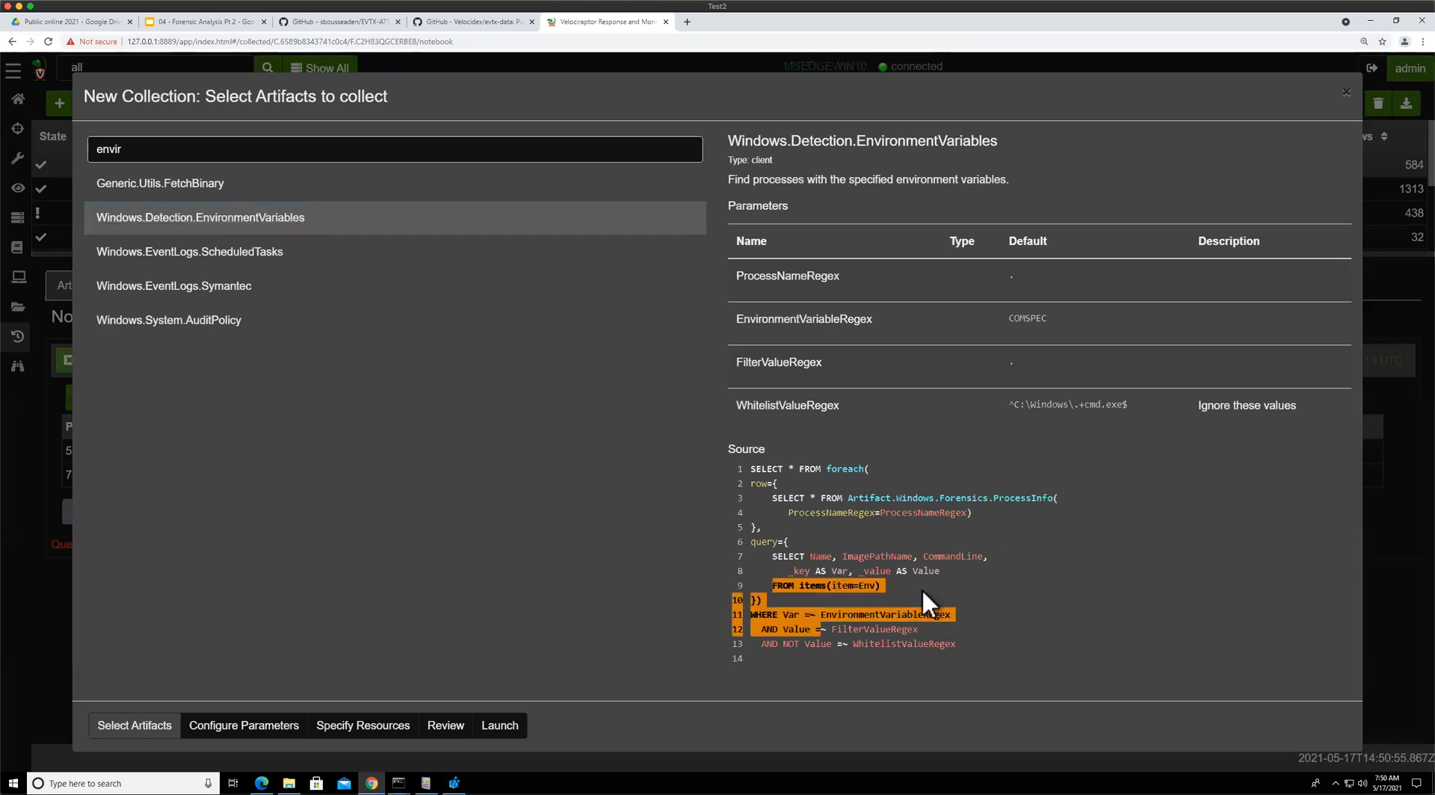
pyautogui.click(499, 727)
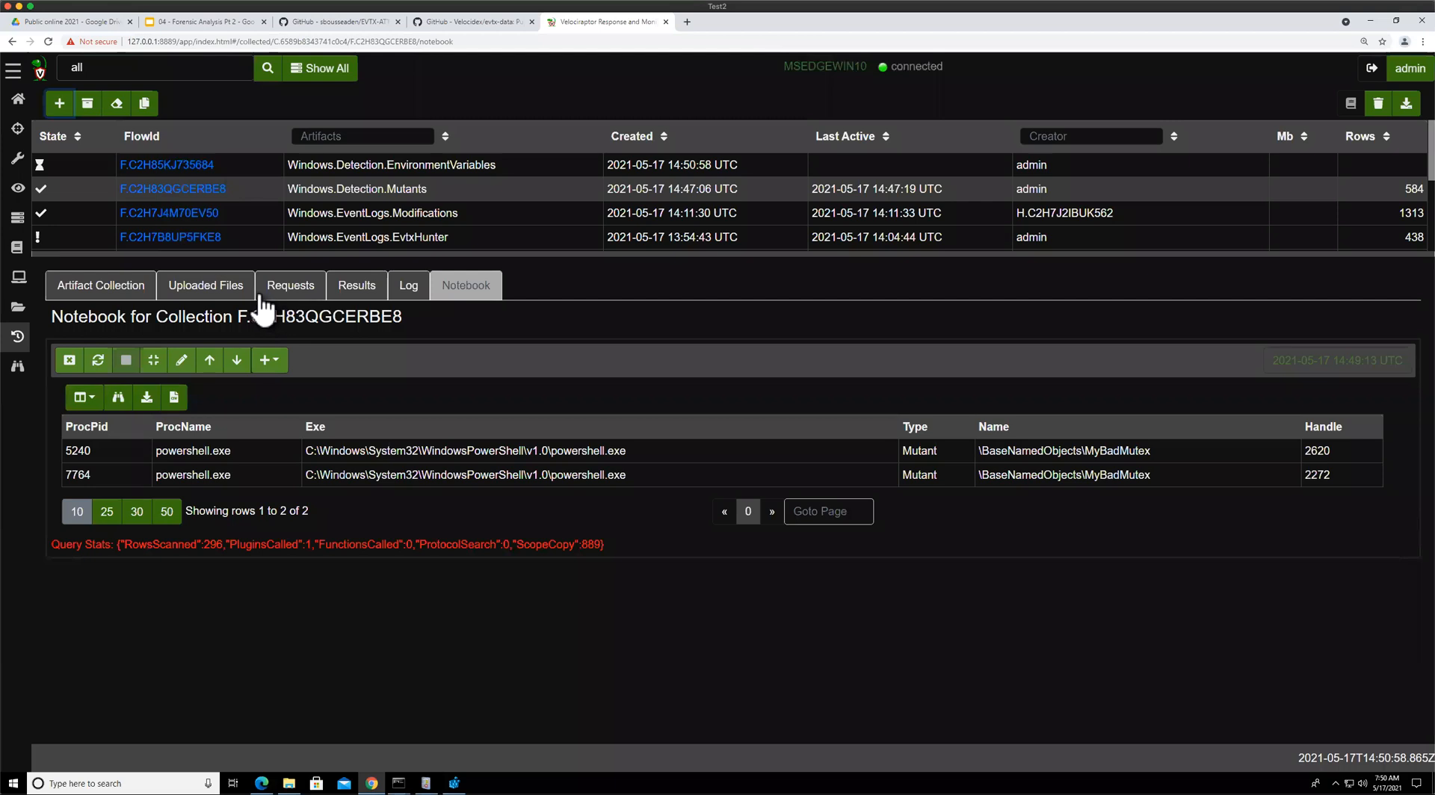
# Inspect the EnvironmentVariables flow's overview and results
pyautogui.click(305, 290)
pyautogui.click(357, 293)
pyautogui.click(254, 184)
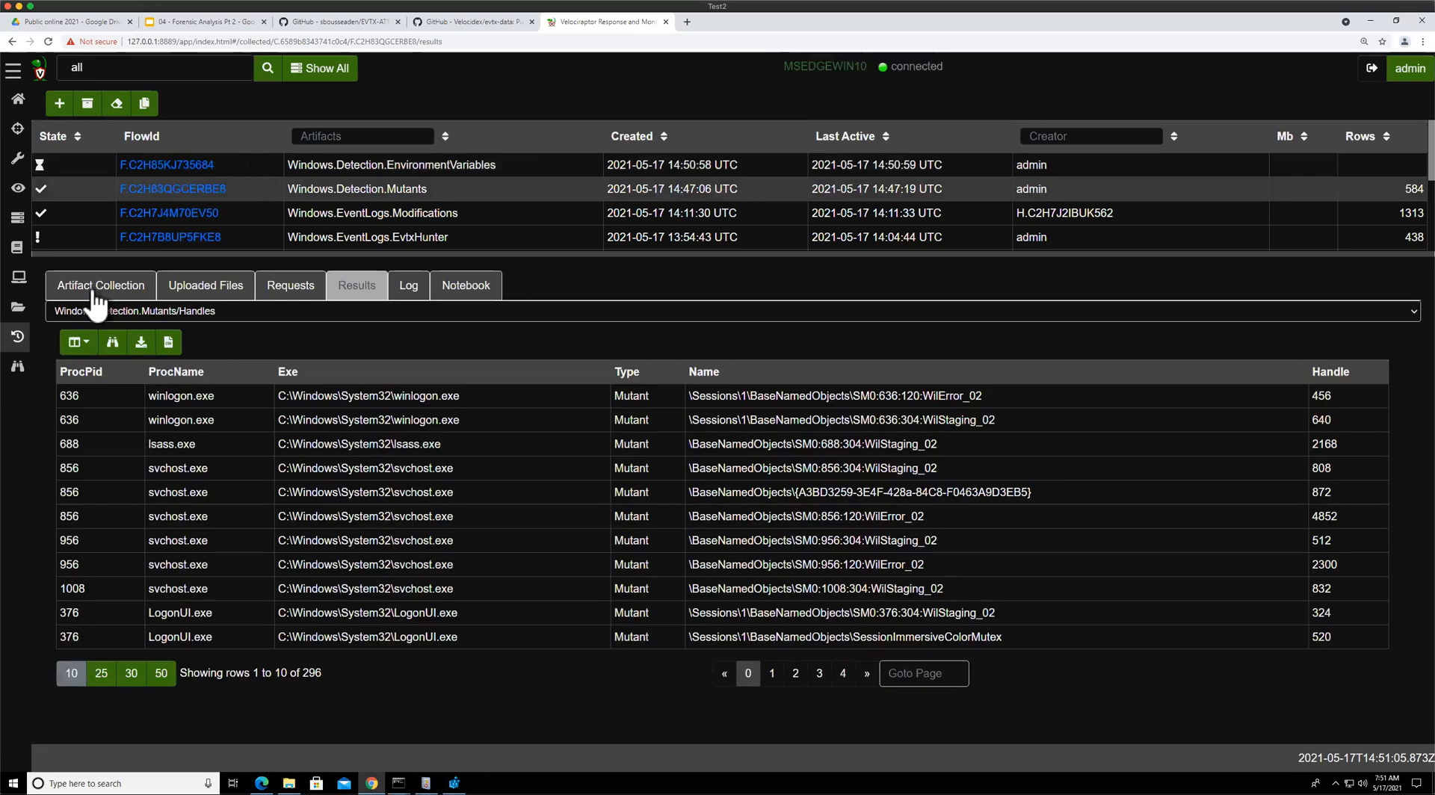
pyautogui.click(95, 299)
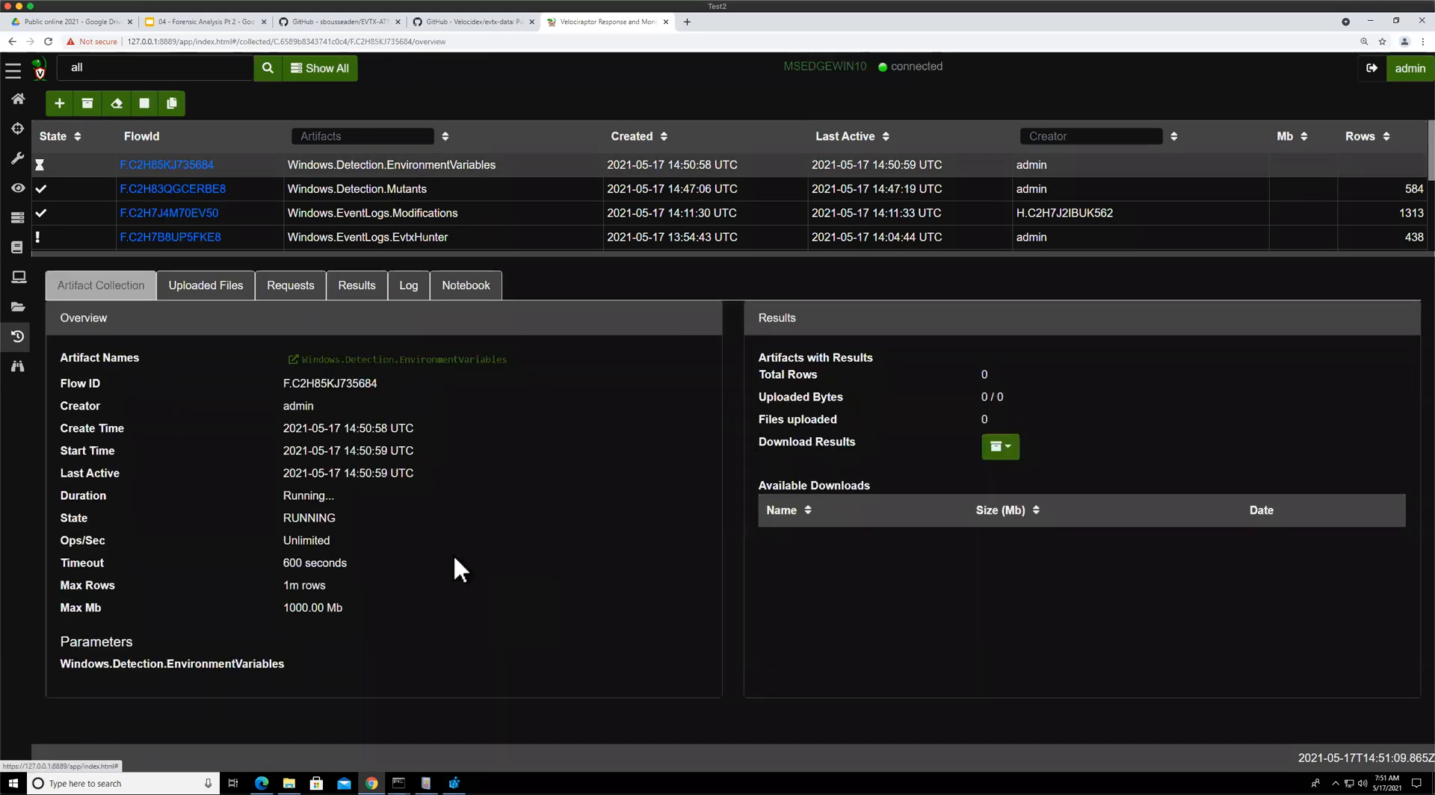
pyautogui.click(348, 292)
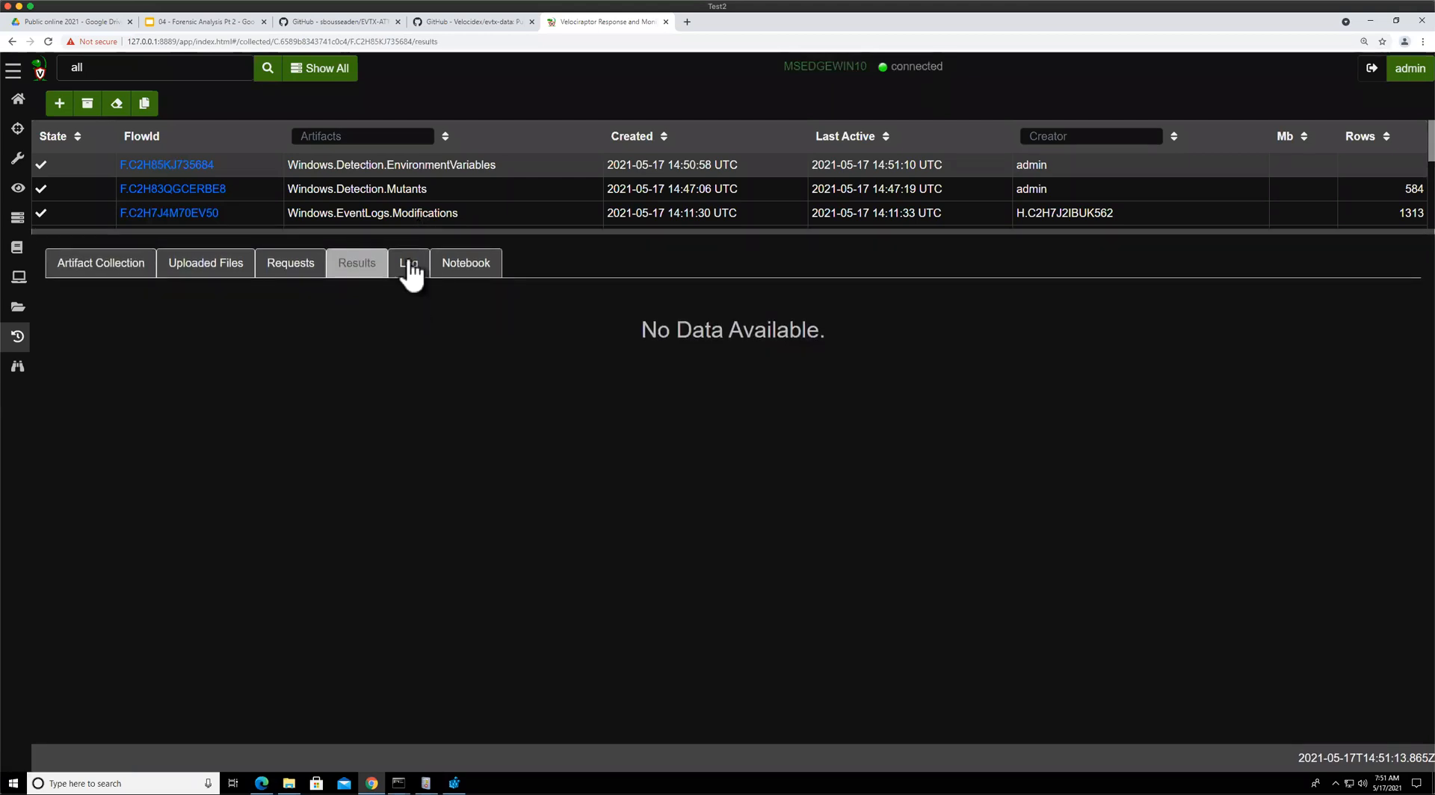
pyautogui.click(397, 189)
pyautogui.click(76, 163)
# Copy the EnvironmentVariables collection, set EnvironmentVariableRegex to . and launch it, then open the new flow's overview and results
pyautogui.click(143, 102)
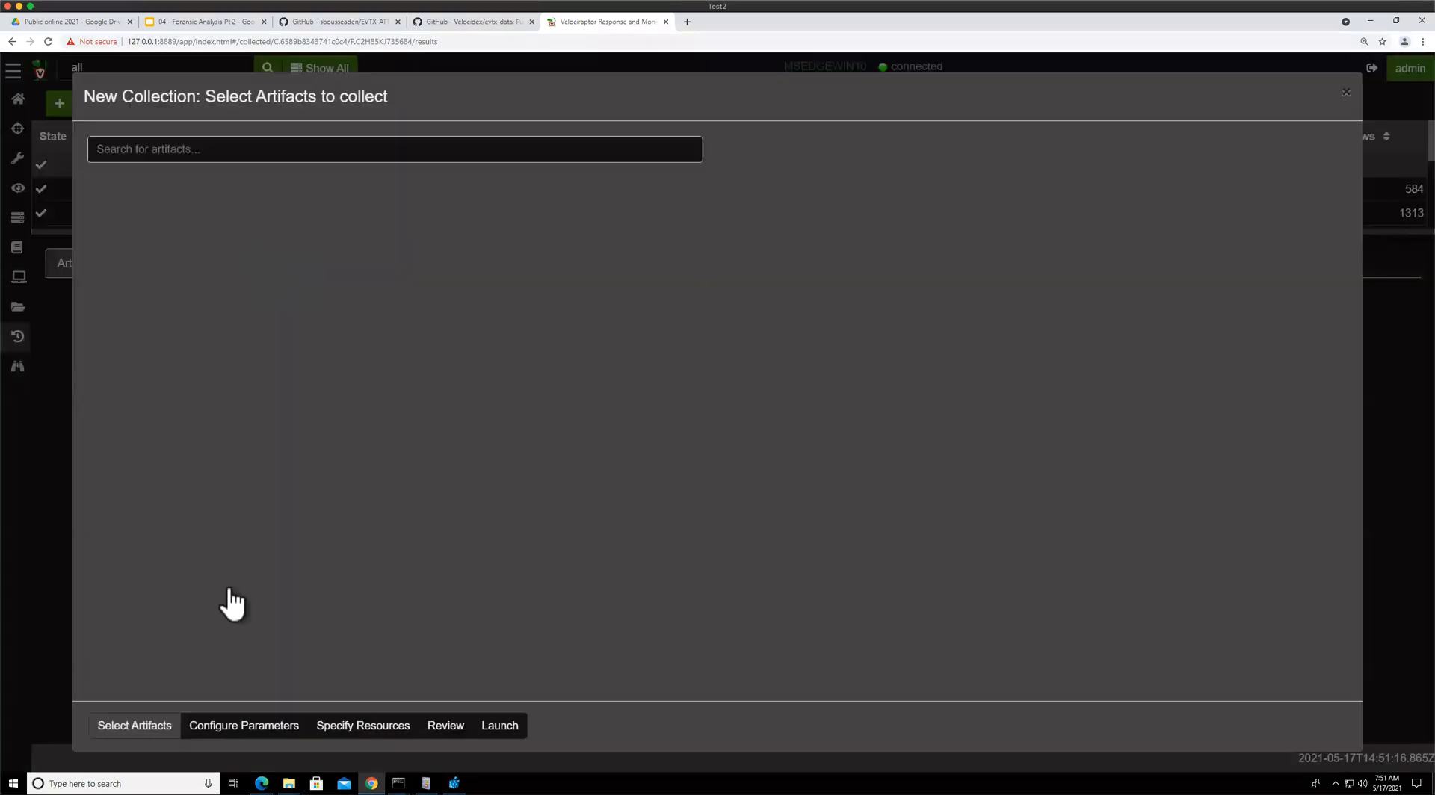
pyautogui.click(206, 731)
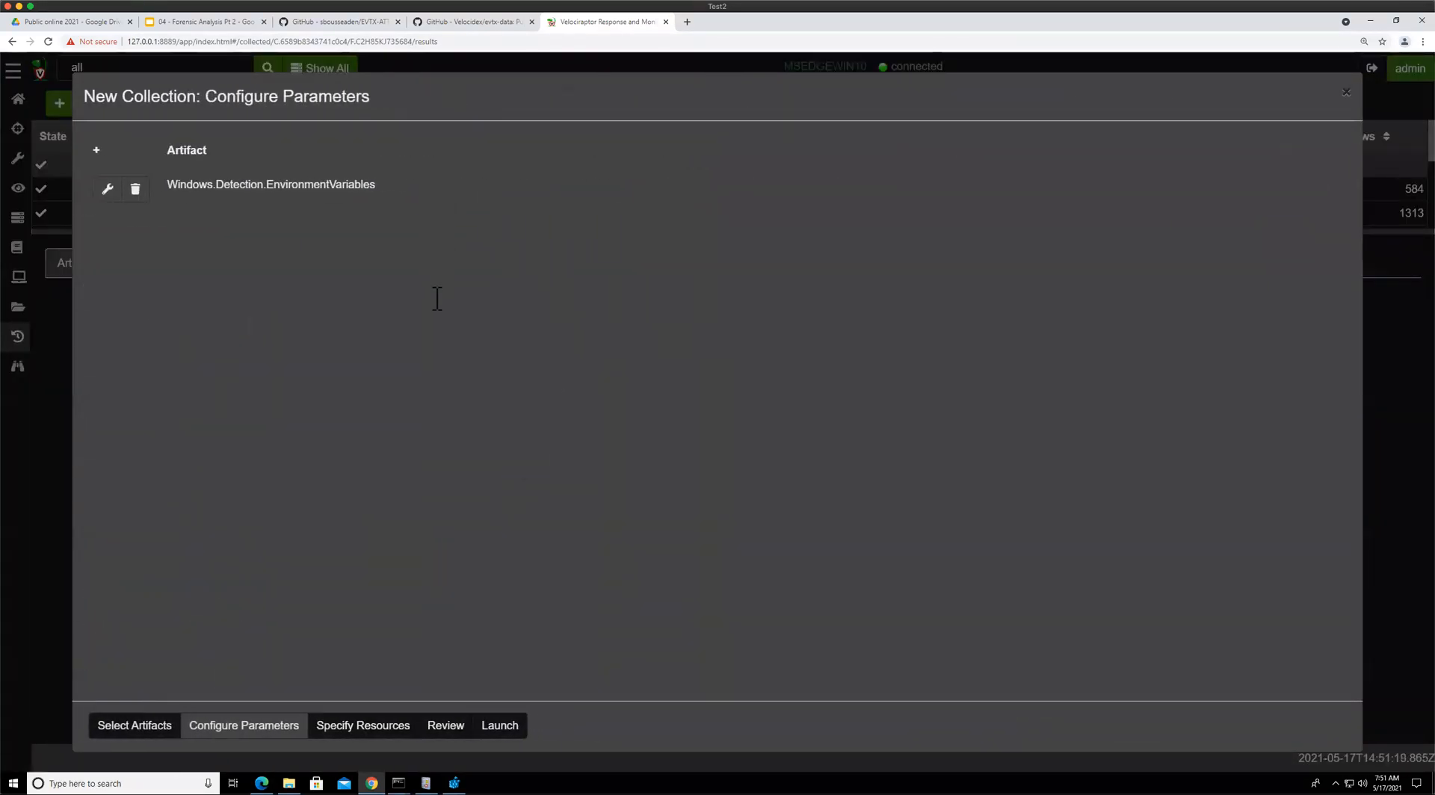
pyautogui.doubleClick(478, 261)
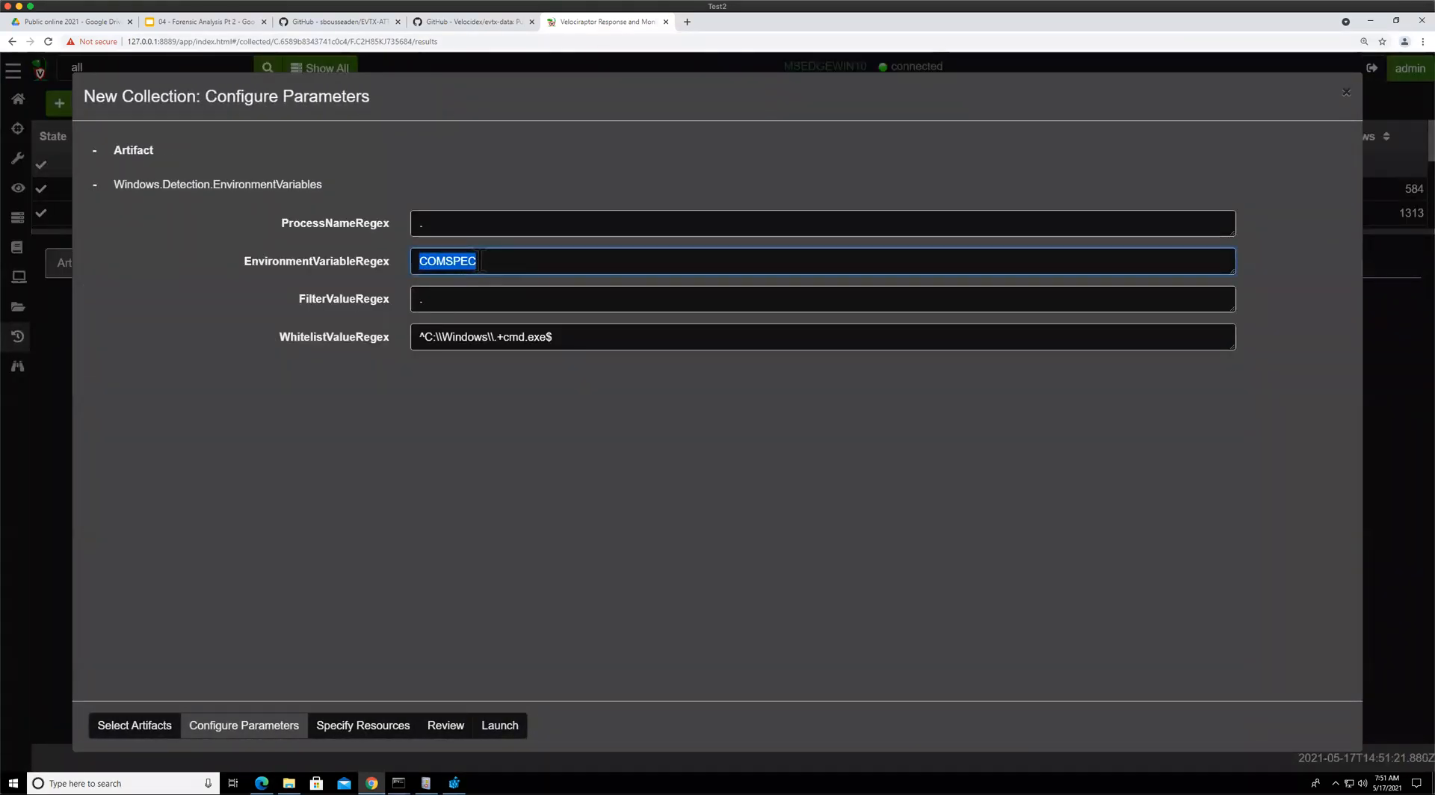
pyautogui.write('.')
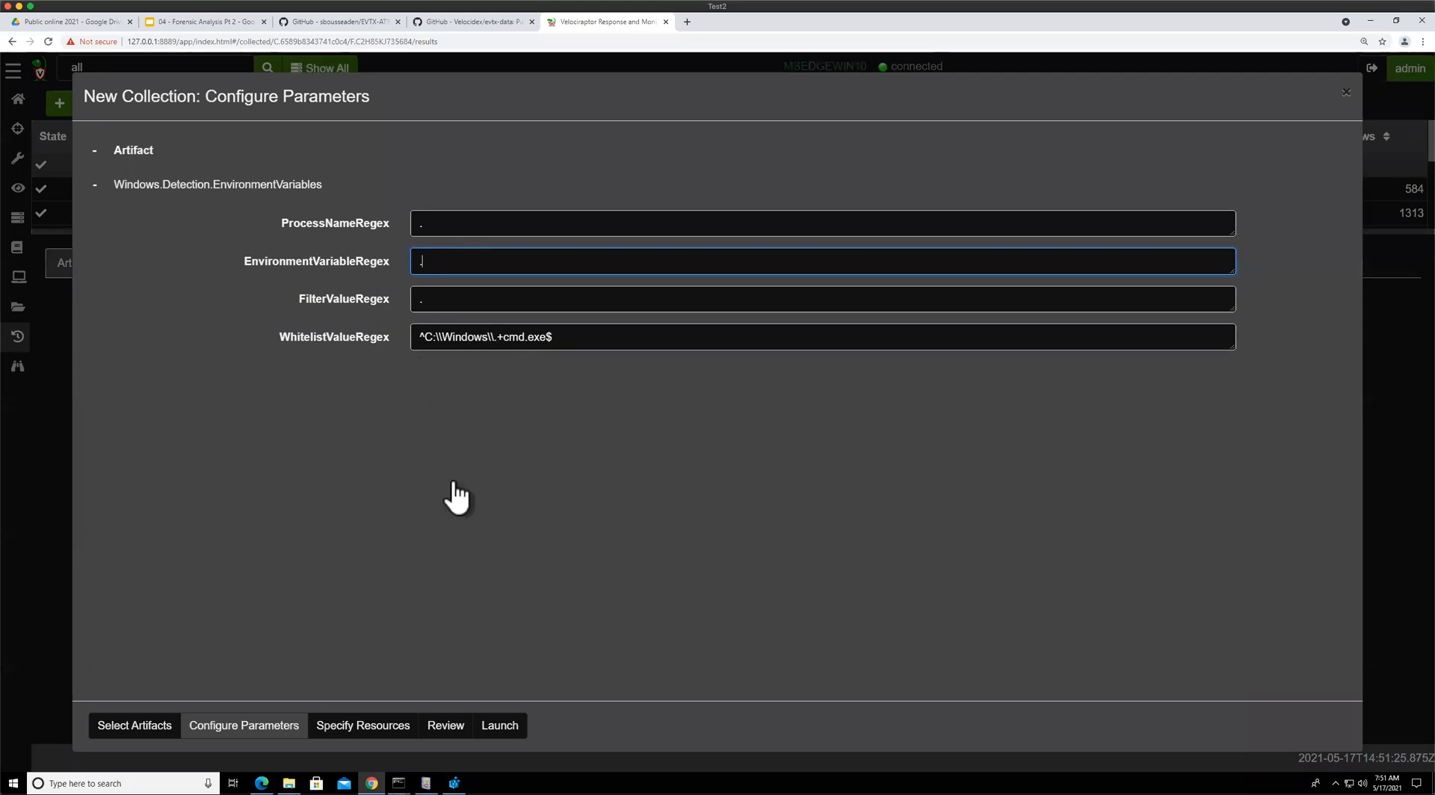
pyautogui.click(502, 731)
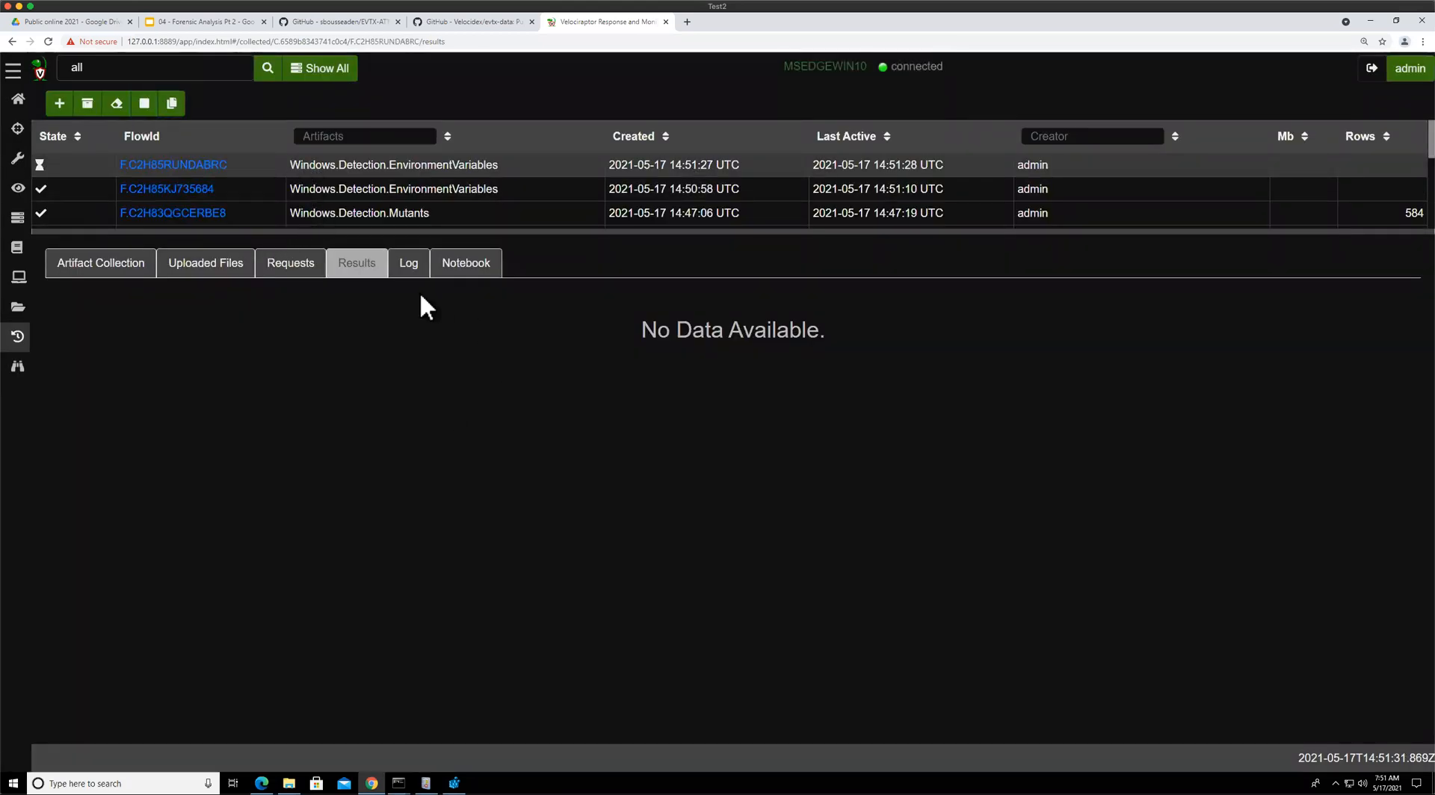
pyautogui.click(112, 276)
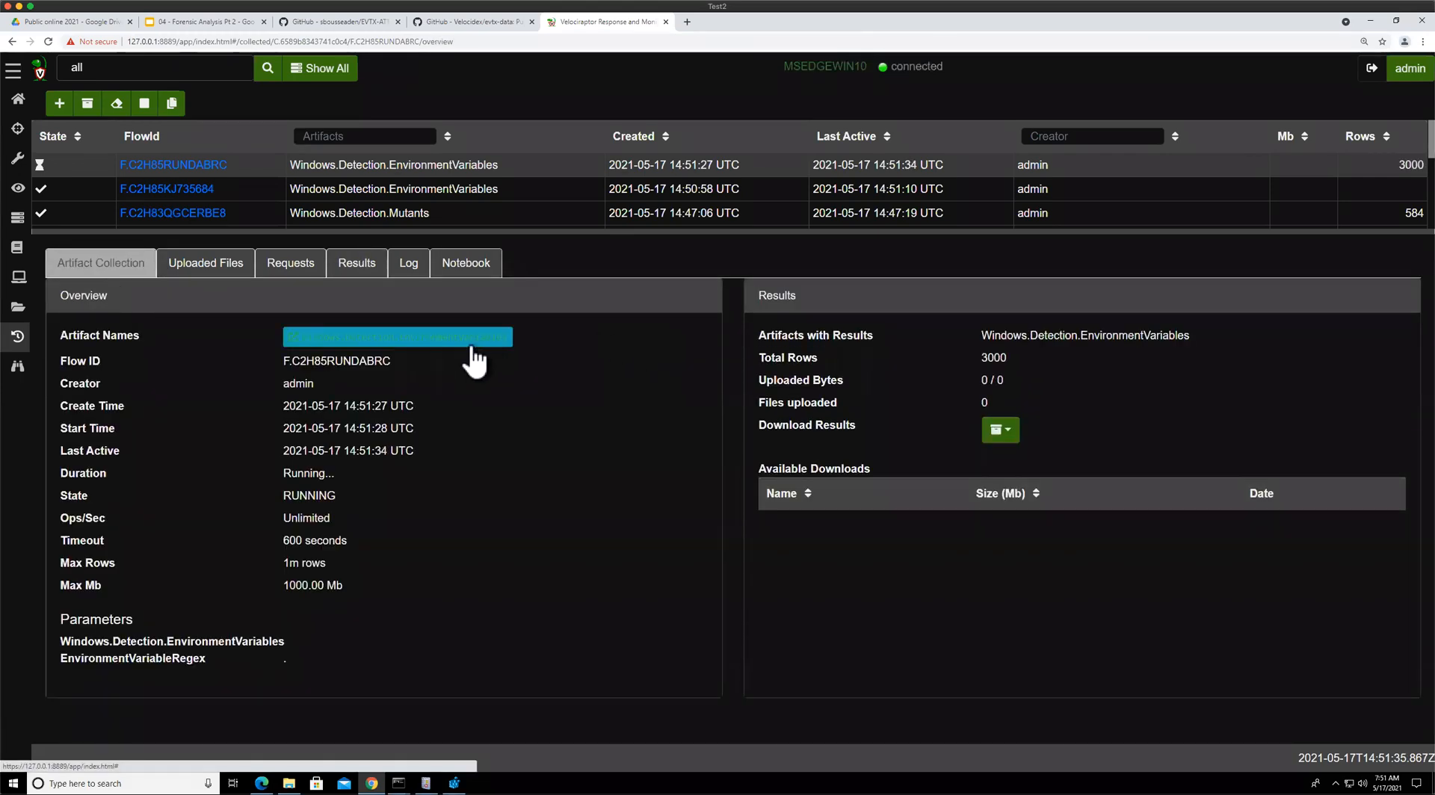
pyautogui.click(381, 264)
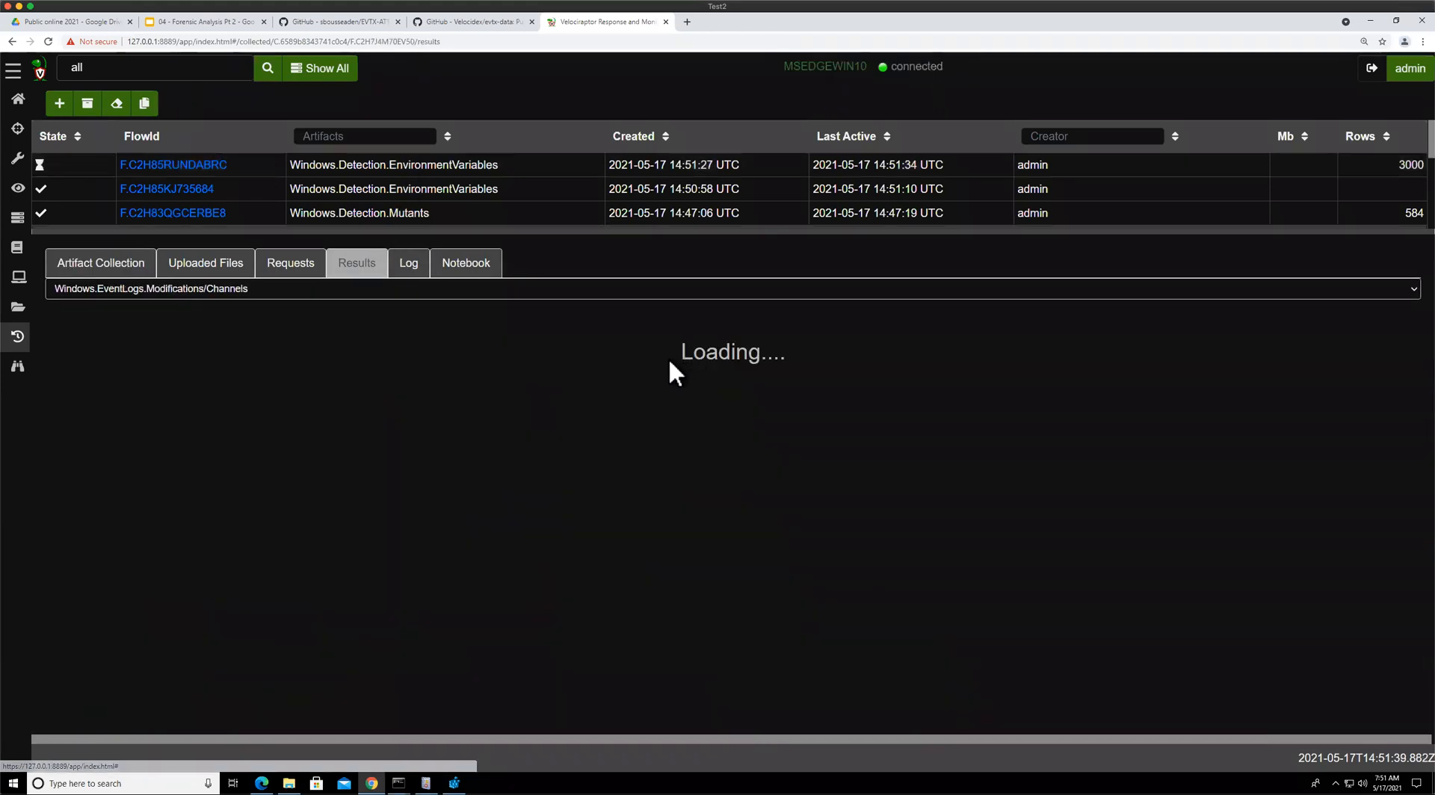
# Open the newer EnvironmentVariables flow's results and page through them
pyautogui.moveTo(451, 234); pyautogui.dragTo(462, 159)
pyautogui.click(465, 163)
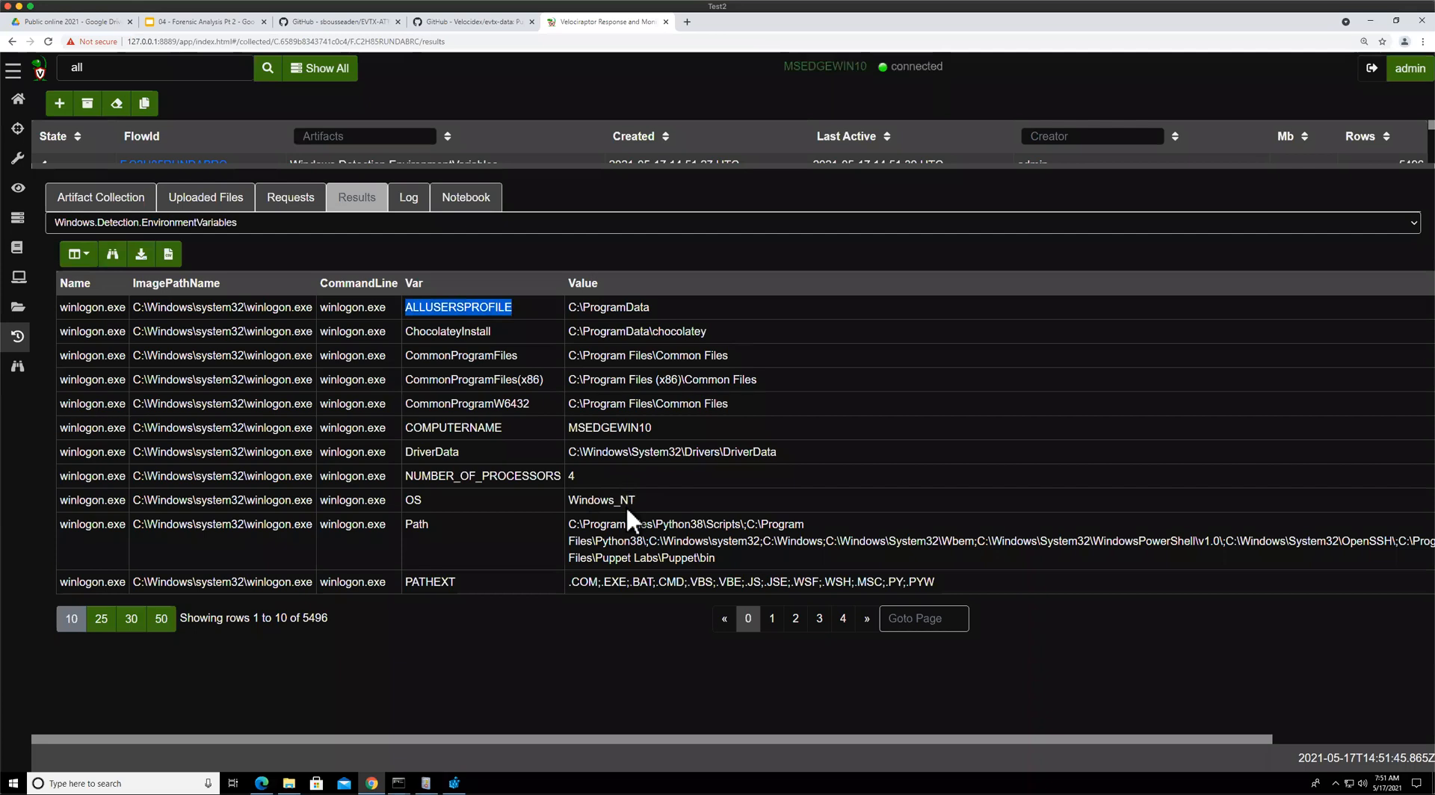
pyautogui.click(819, 618)
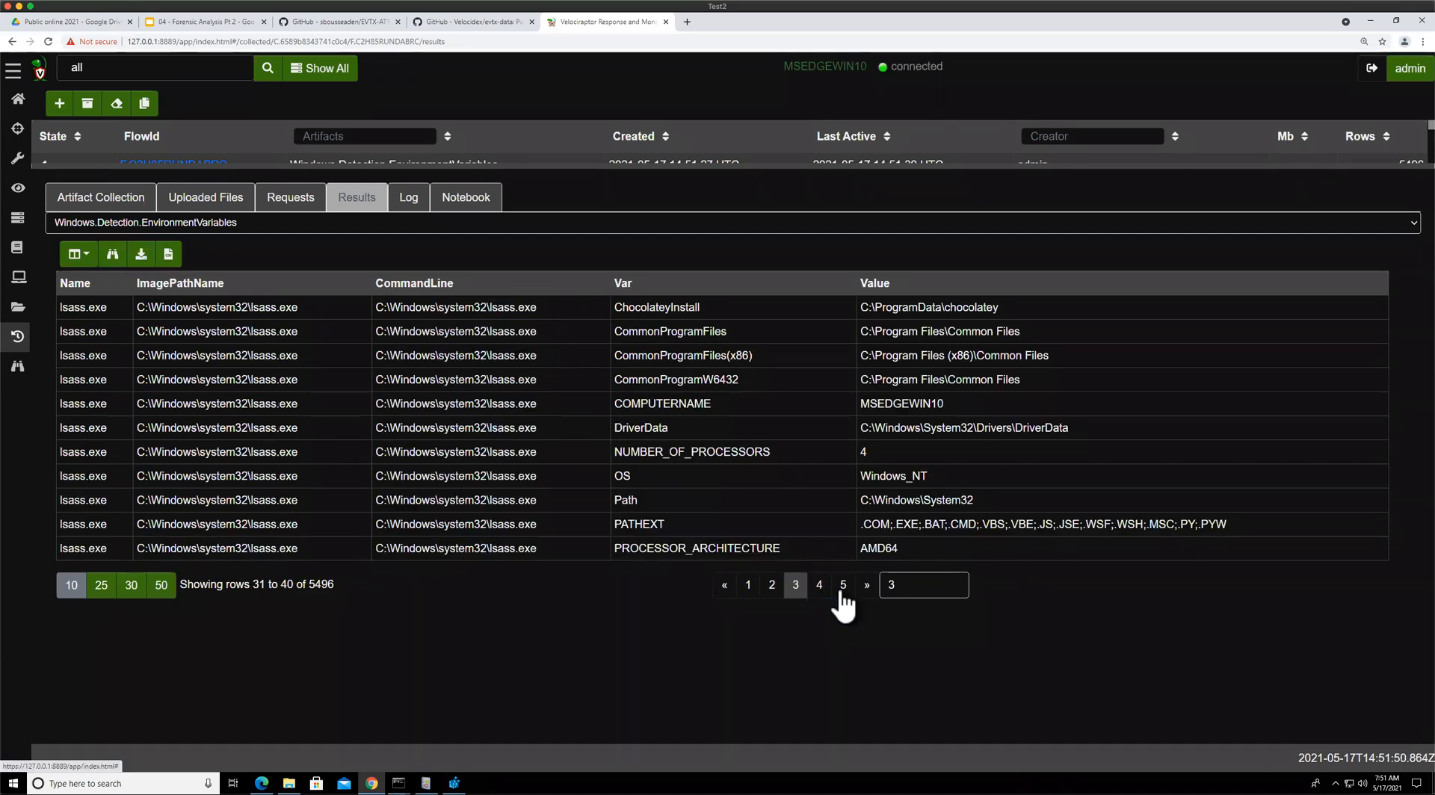
pyautogui.click(819, 618)
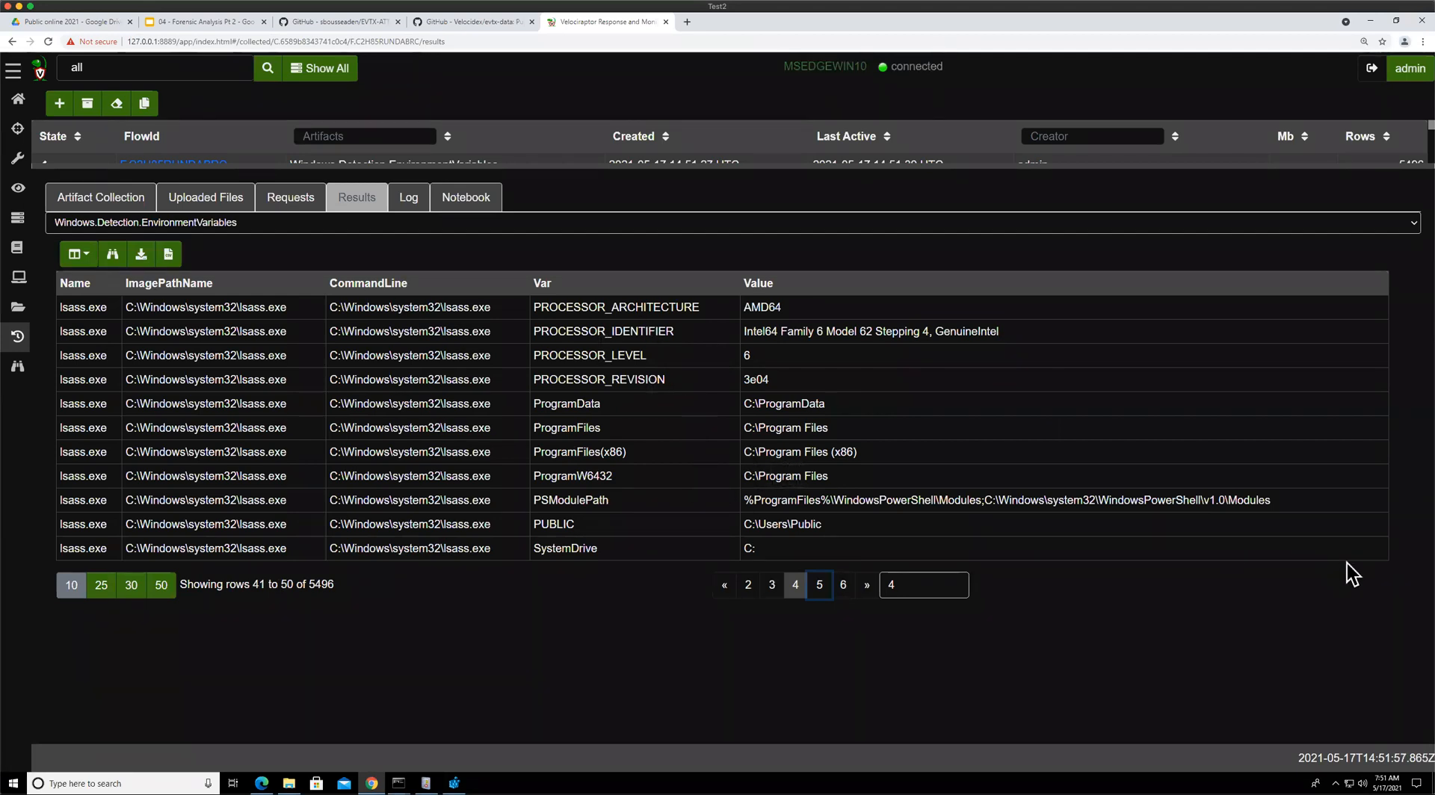
pyautogui.click(845, 585)
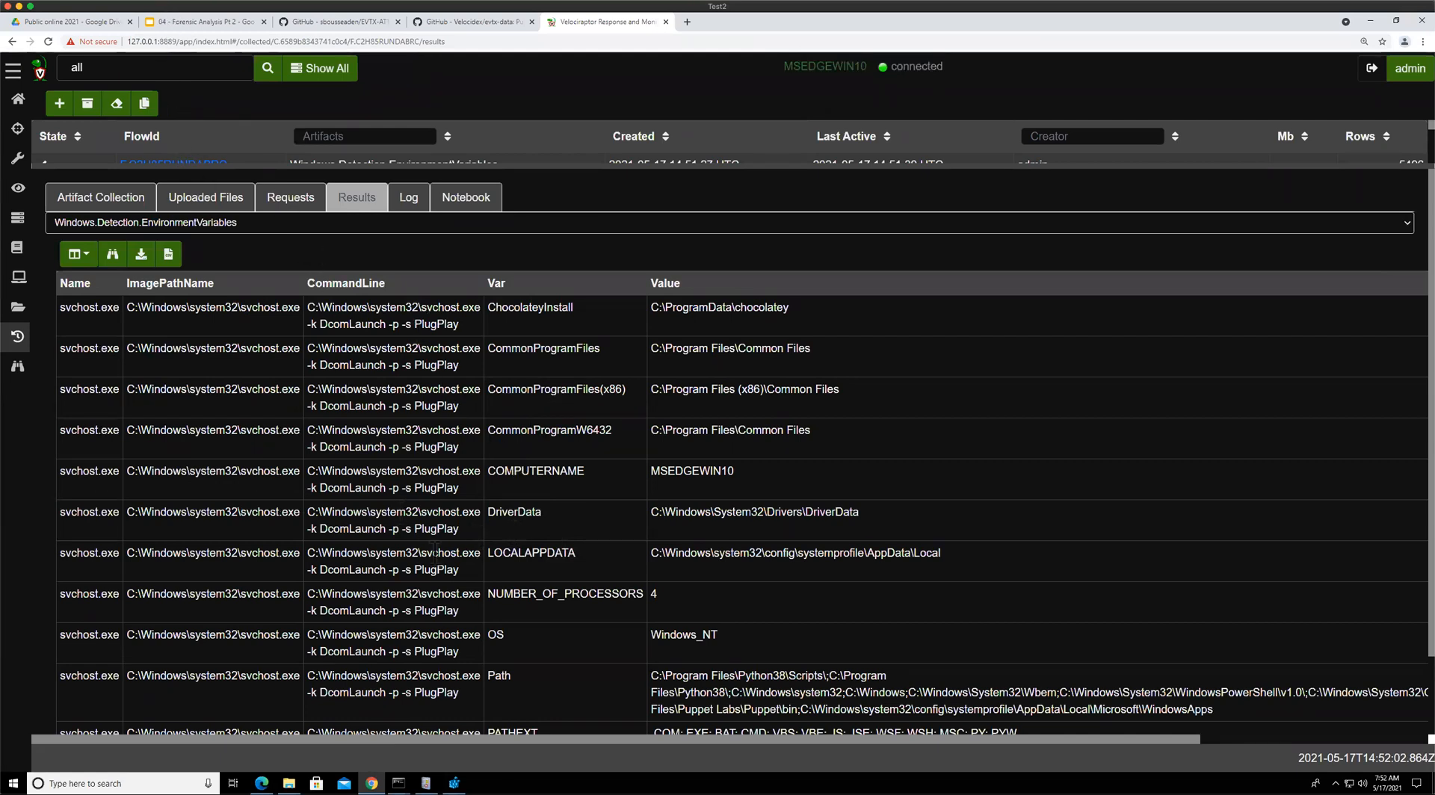
# Review the Process Information, pslist output and Process Call chain slides in the presentation
pyautogui.click(206, 22)
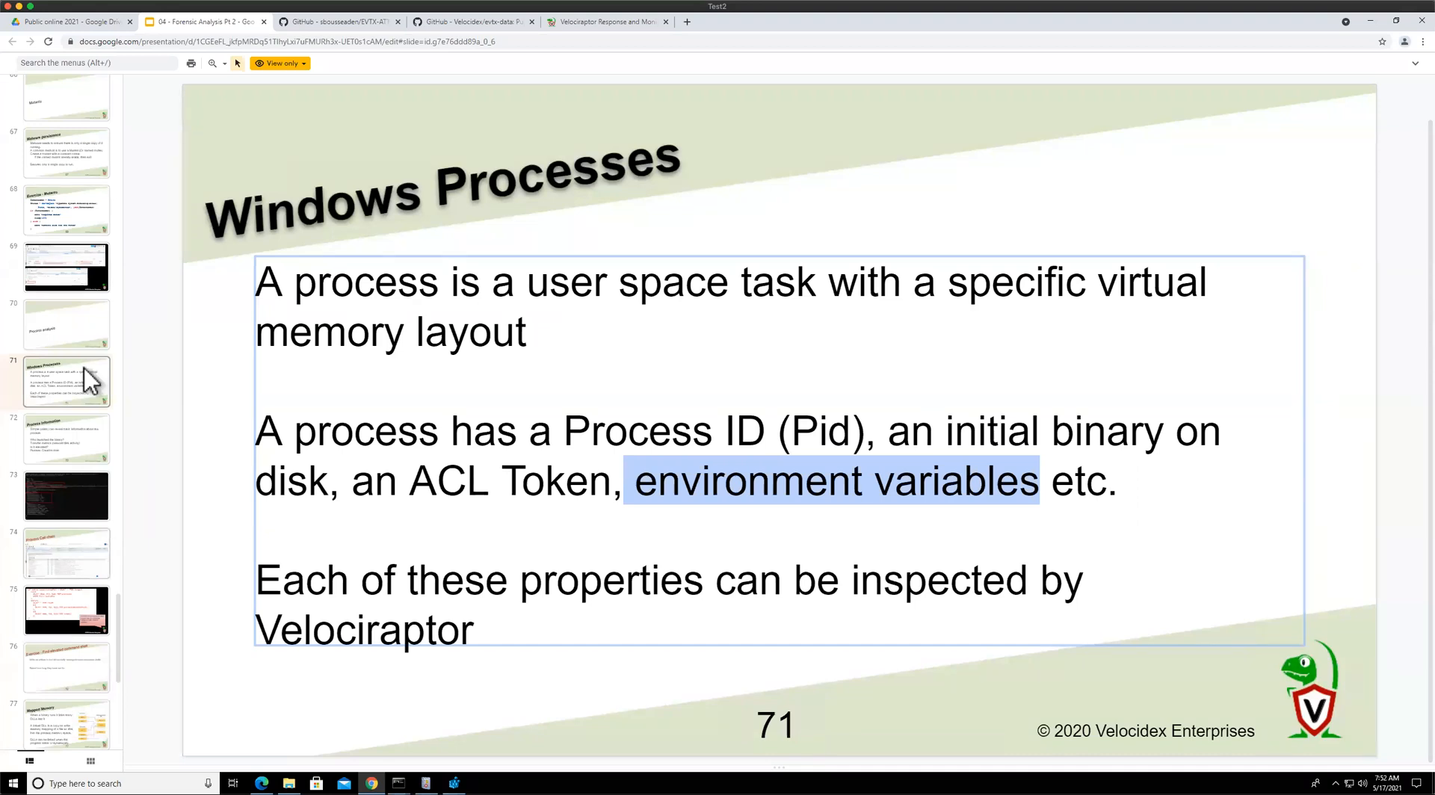
pyautogui.scroll(-3, 79, 299)
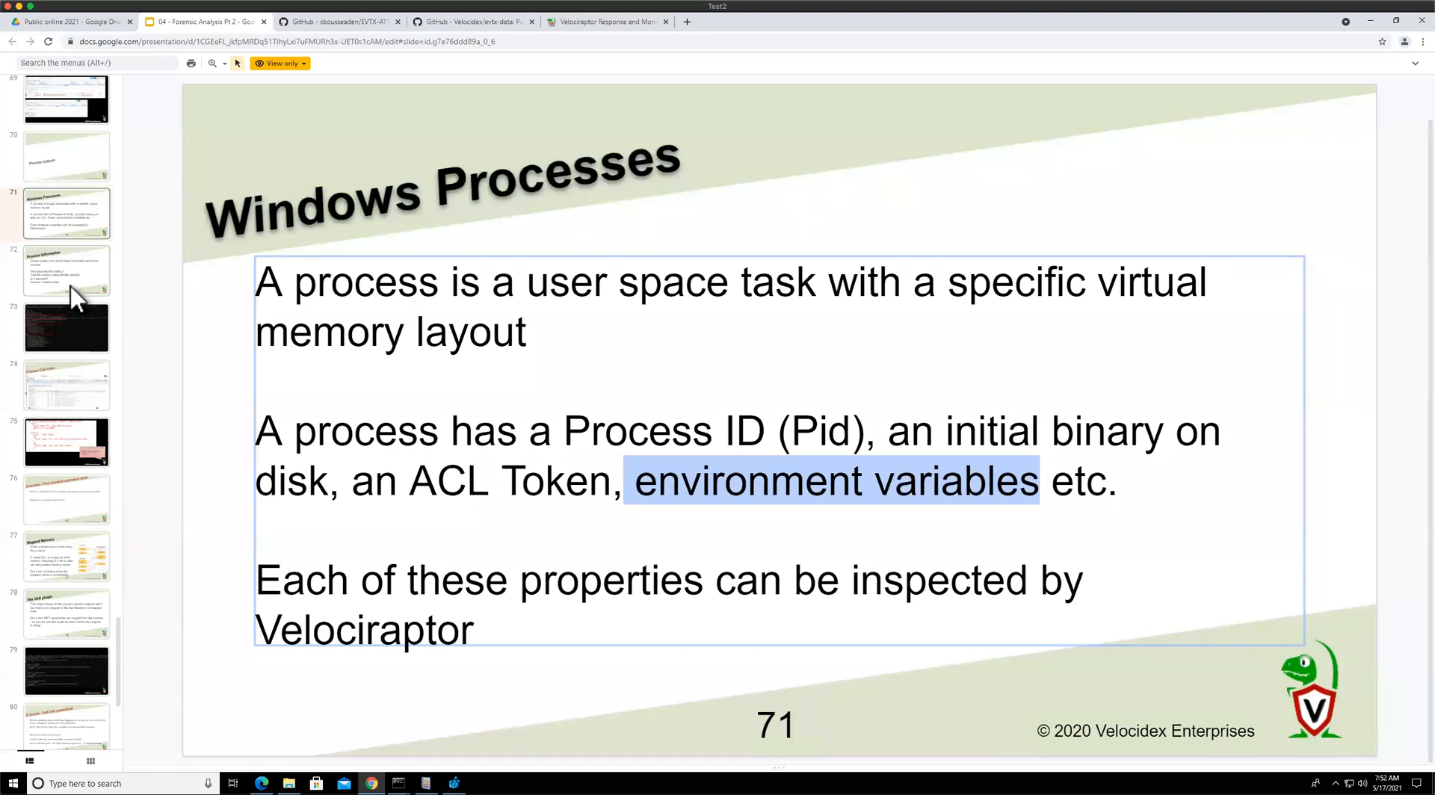
pyautogui.click(72, 288)
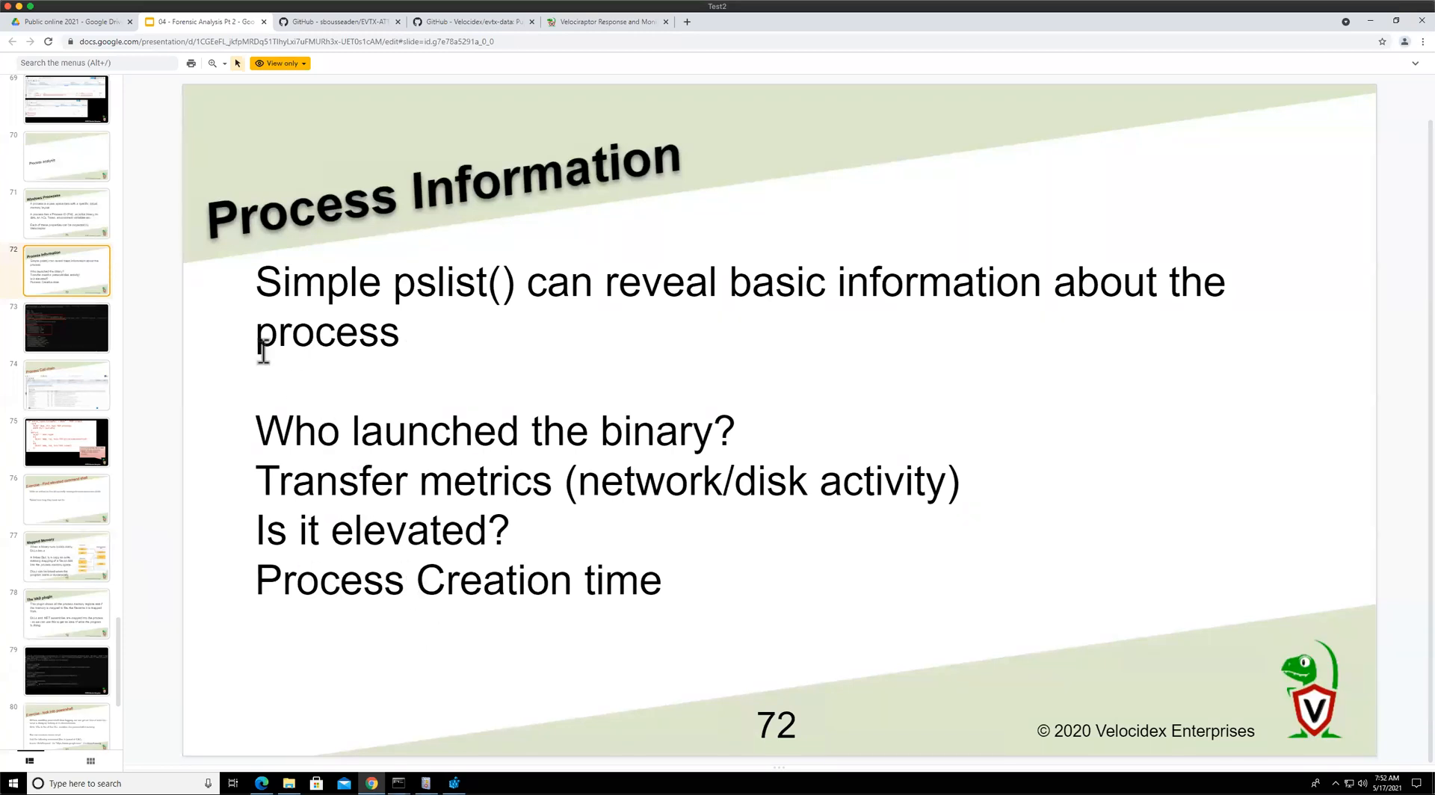
pyautogui.press('Down')
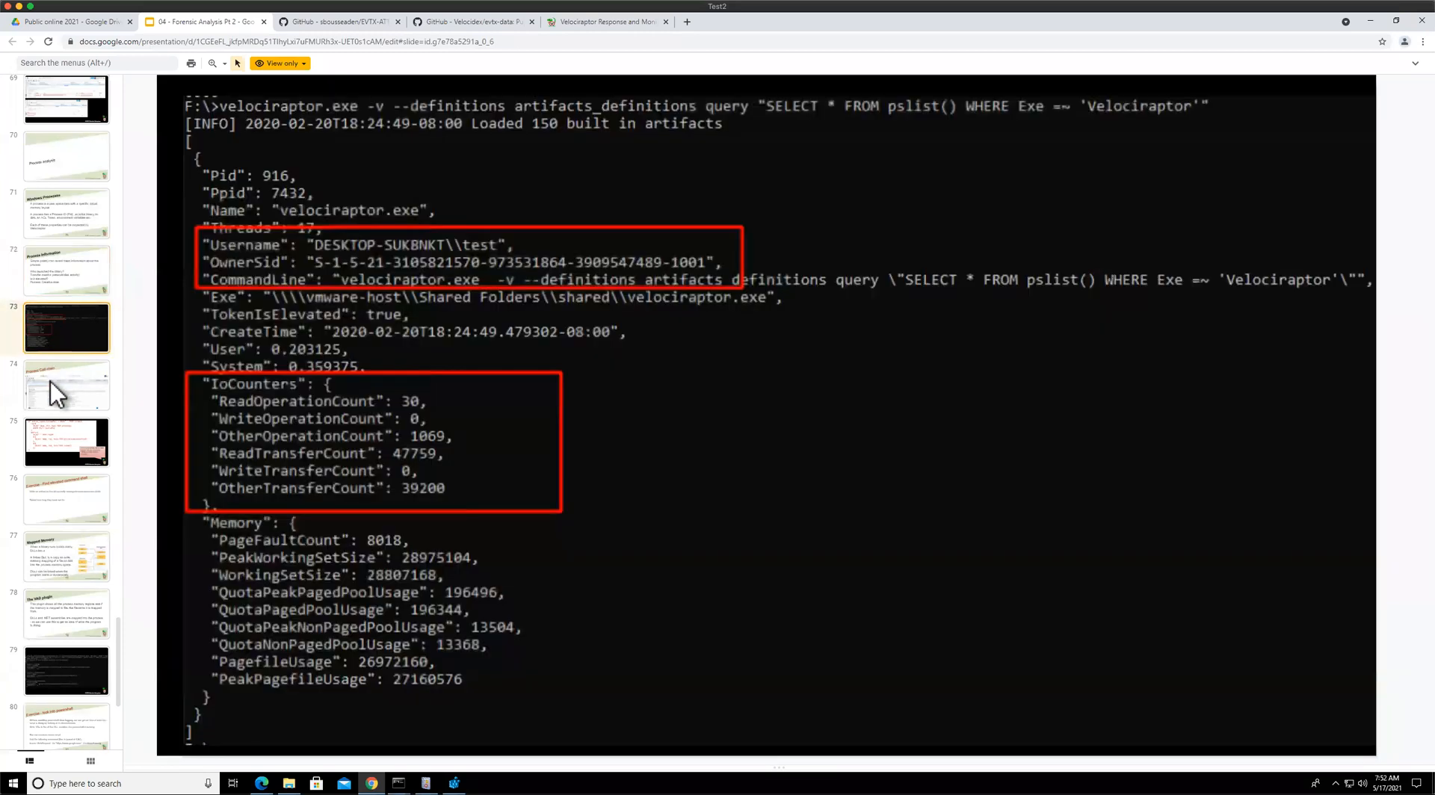
pyautogui.click(51, 381)
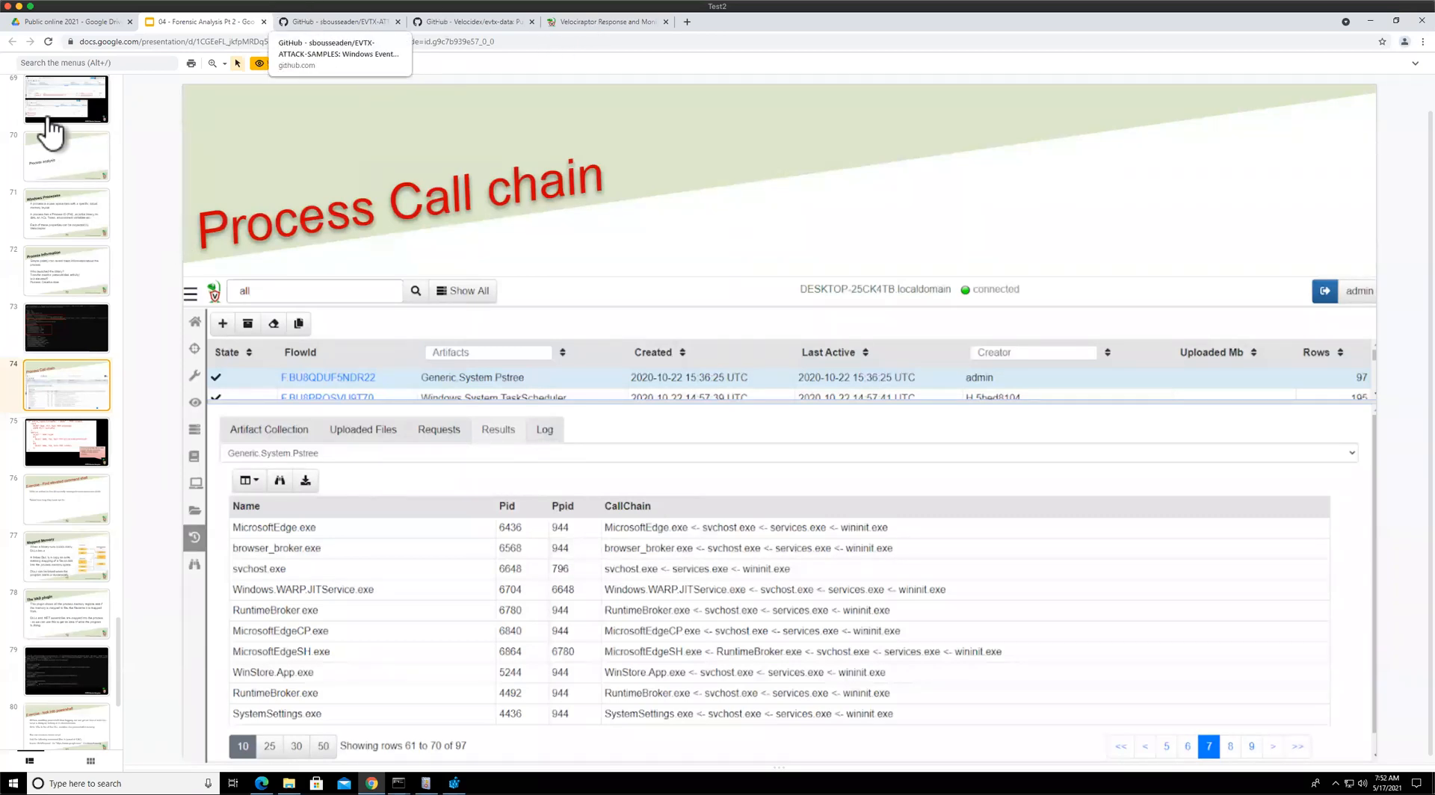
# Start a new collection, search for tree, select Generic.System.Pstree, review its source and launch it
pyautogui.click(607, 22)
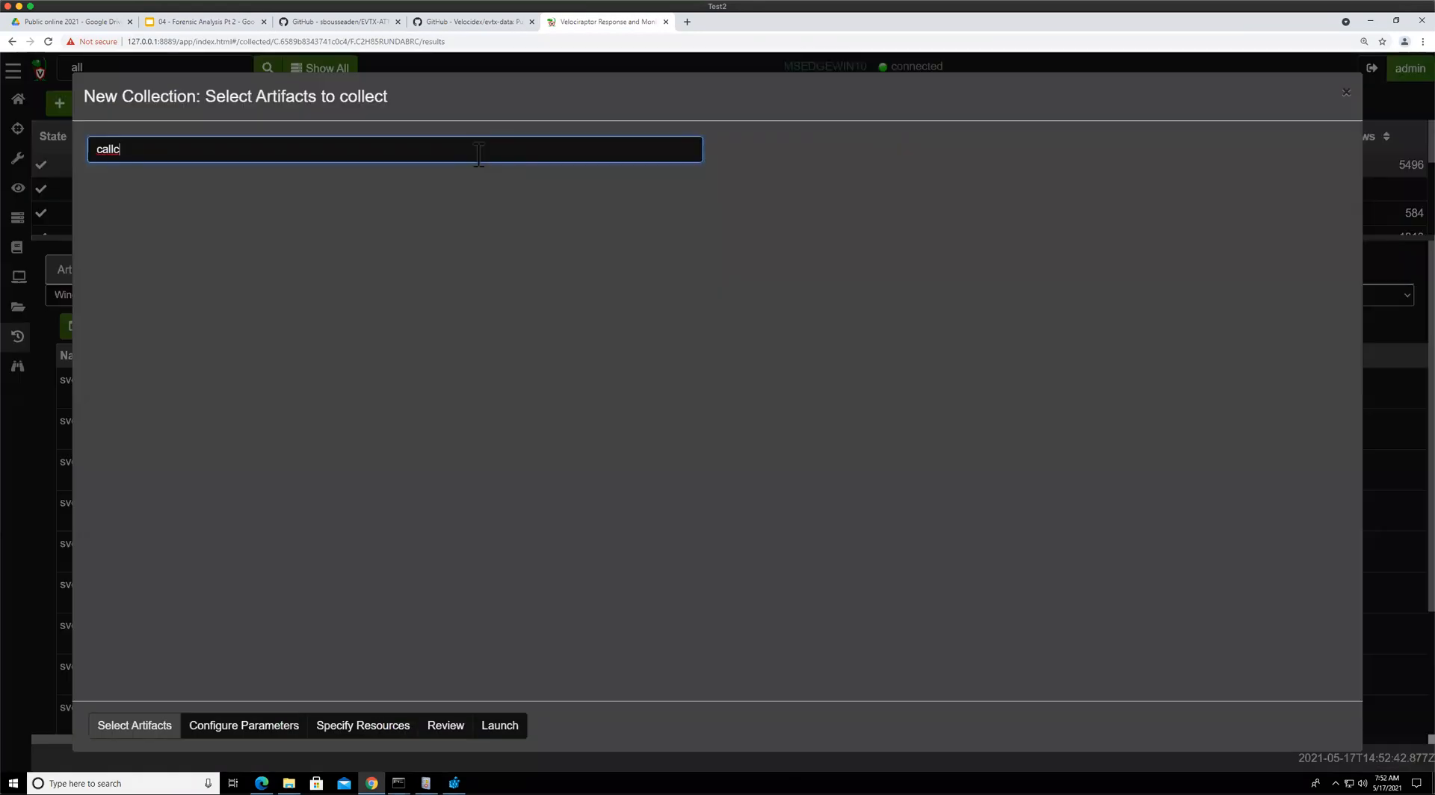
pyautogui.press('BackSpace')
pyautogui.press('BackSpace')
pyautogui.press('BackSpace')
pyautogui.press('BackSpace')
pyautogui.write('tree')
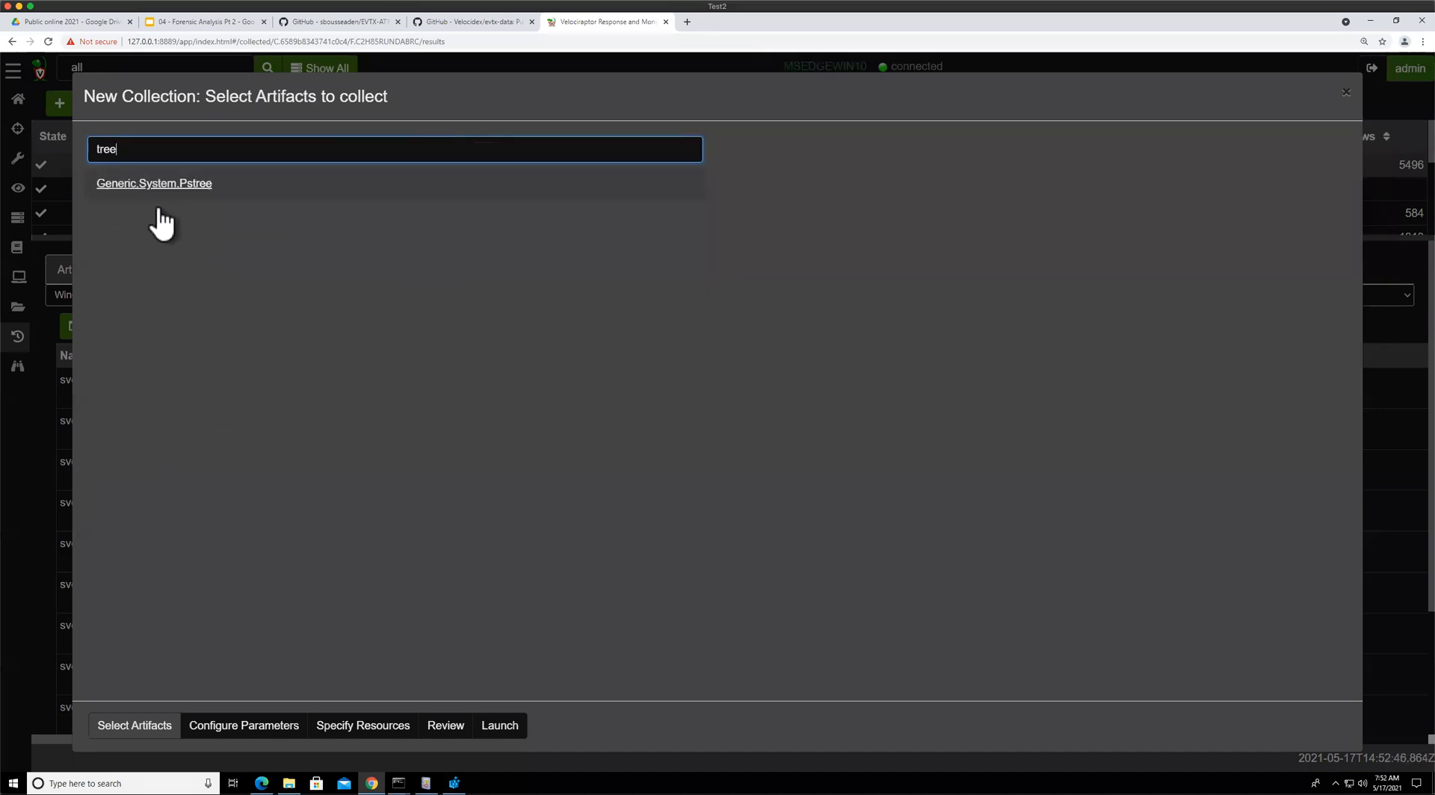
pyautogui.click(169, 188)
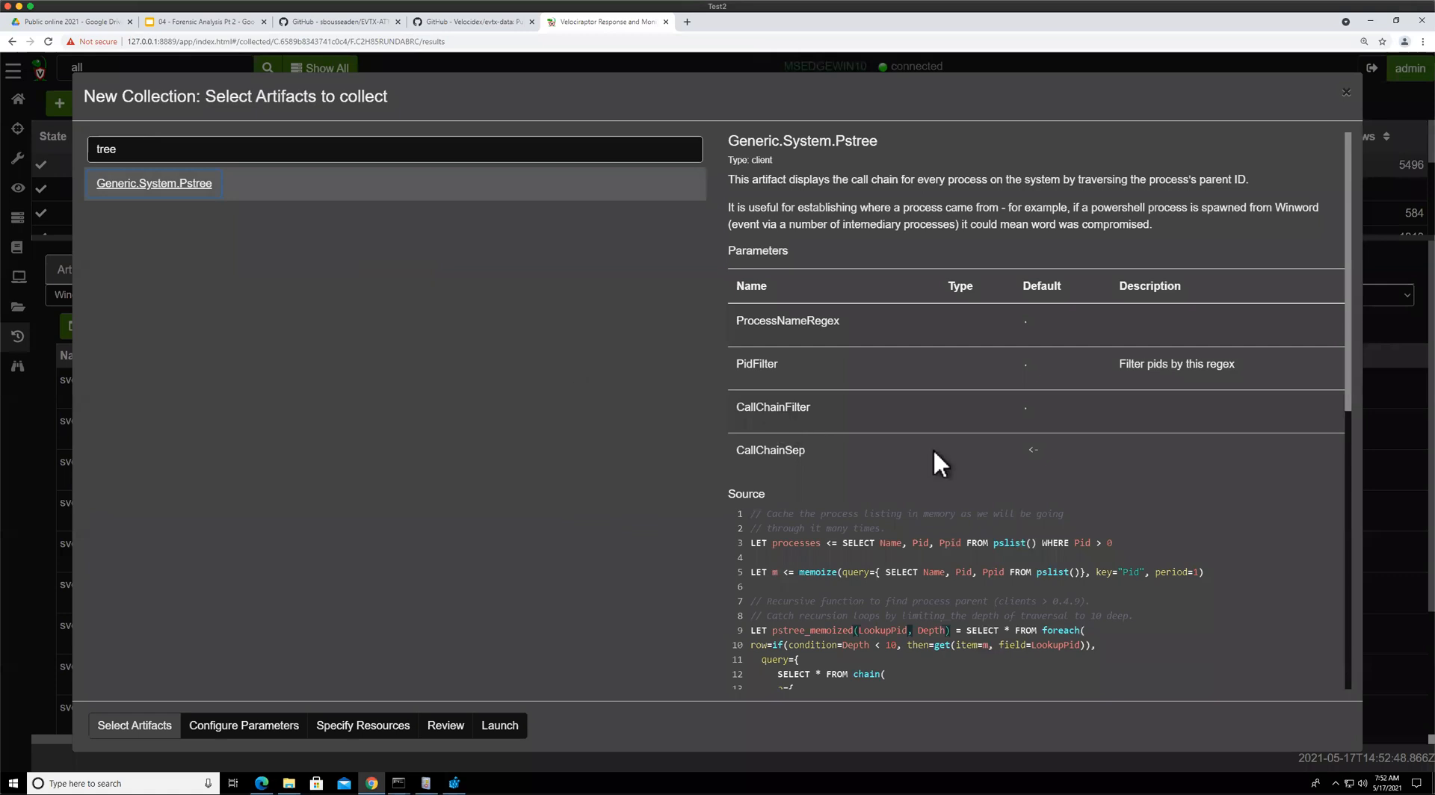
pyautogui.scroll(-5, 935, 448)
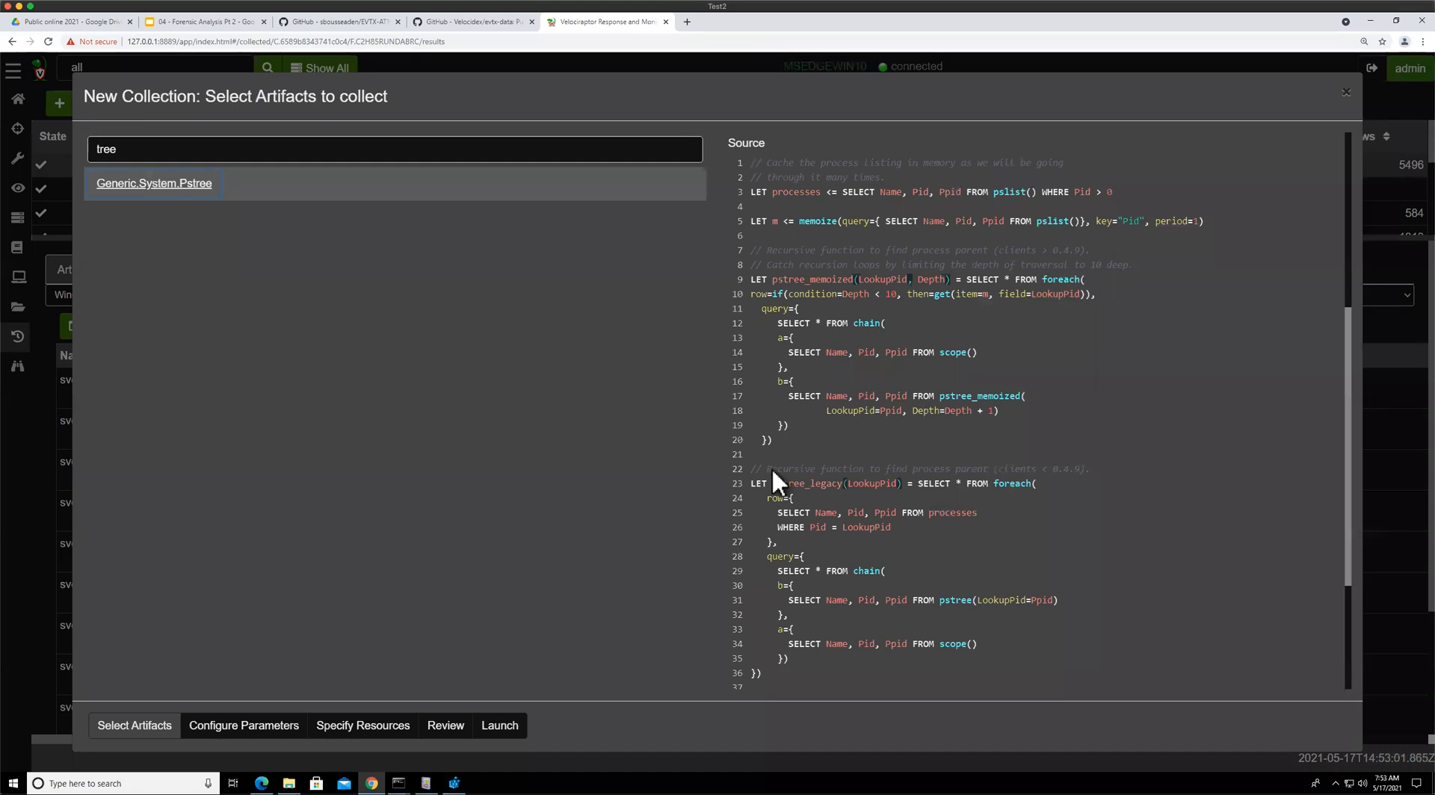
pyautogui.click(511, 724)
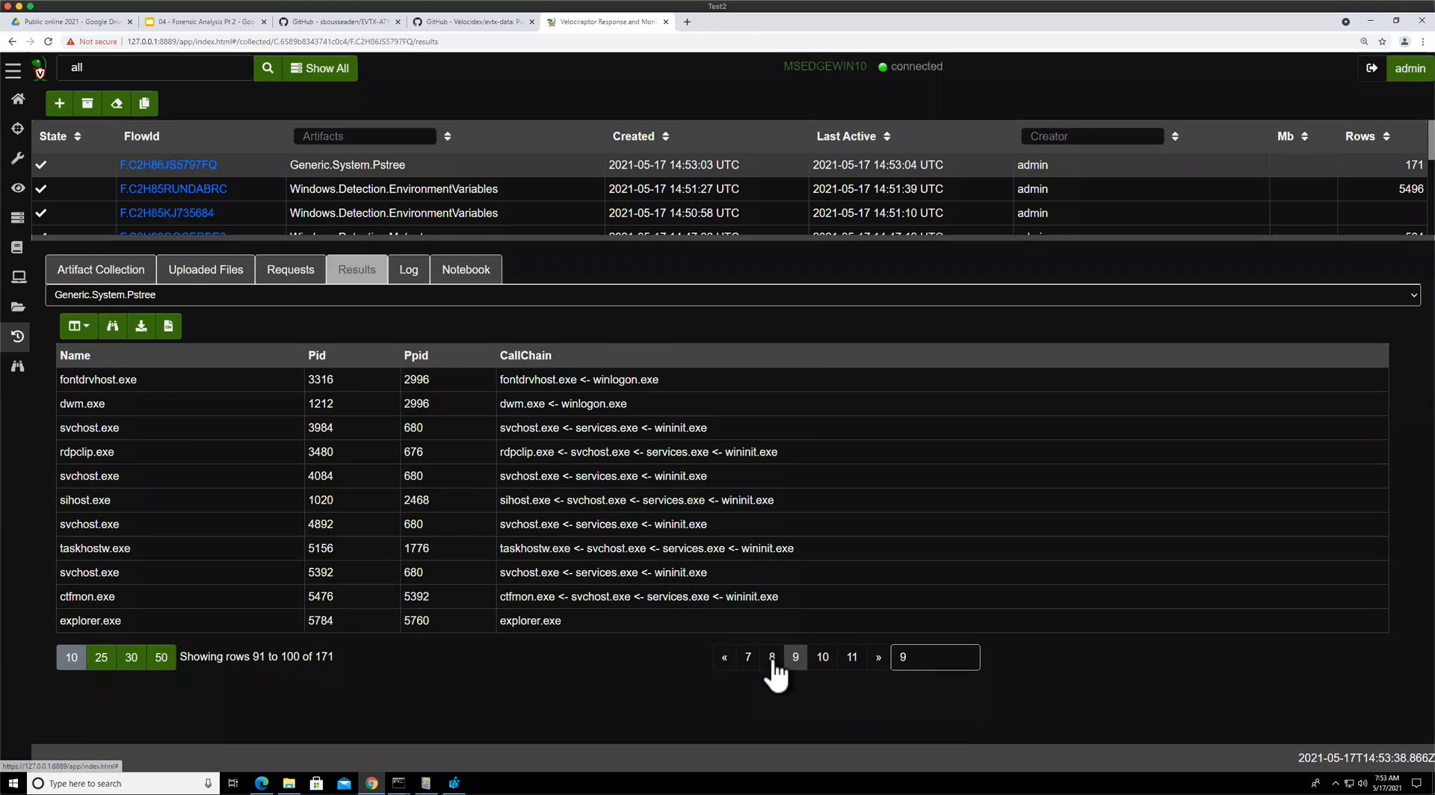
# Page through the Generic.System.Pstree results and open the collection's notebook
pyautogui.click(772, 658)
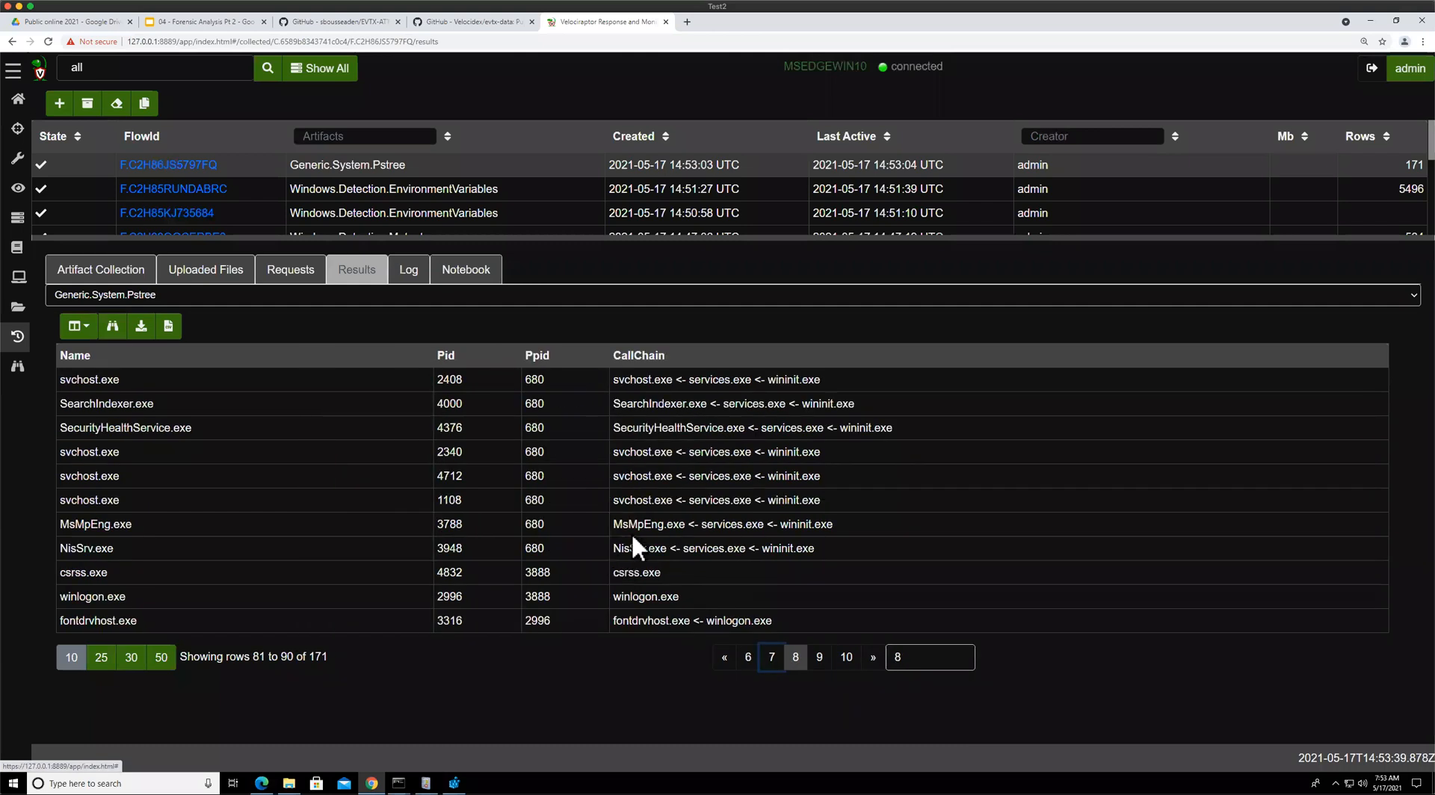
pyautogui.click(847, 657)
pyautogui.click(892, 658)
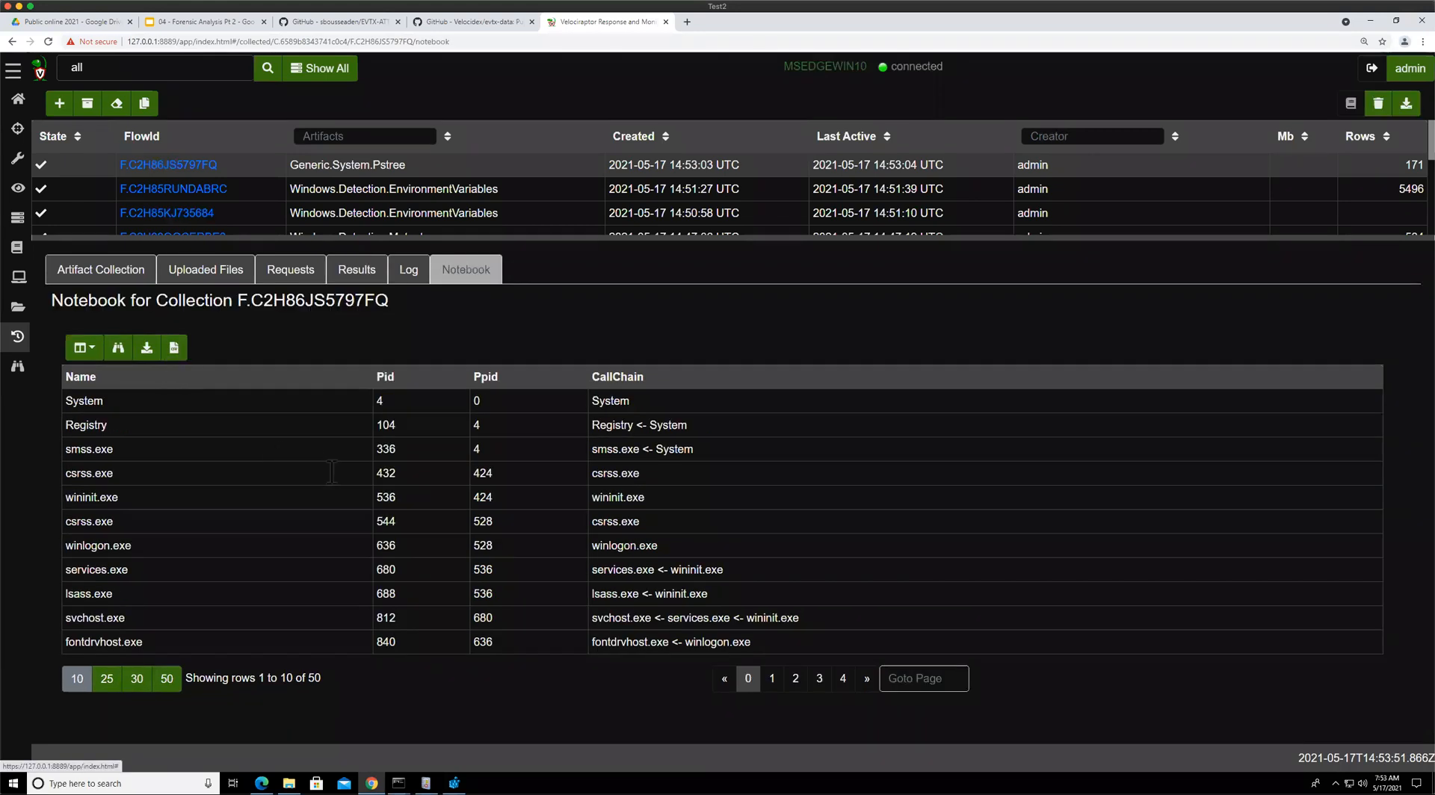
# Edit the notebook query, replacing LIMIT 50 with WHERE CallChain =~ "wmi", and run it
pyautogui.click(253, 454)
pyautogui.click(253, 454)
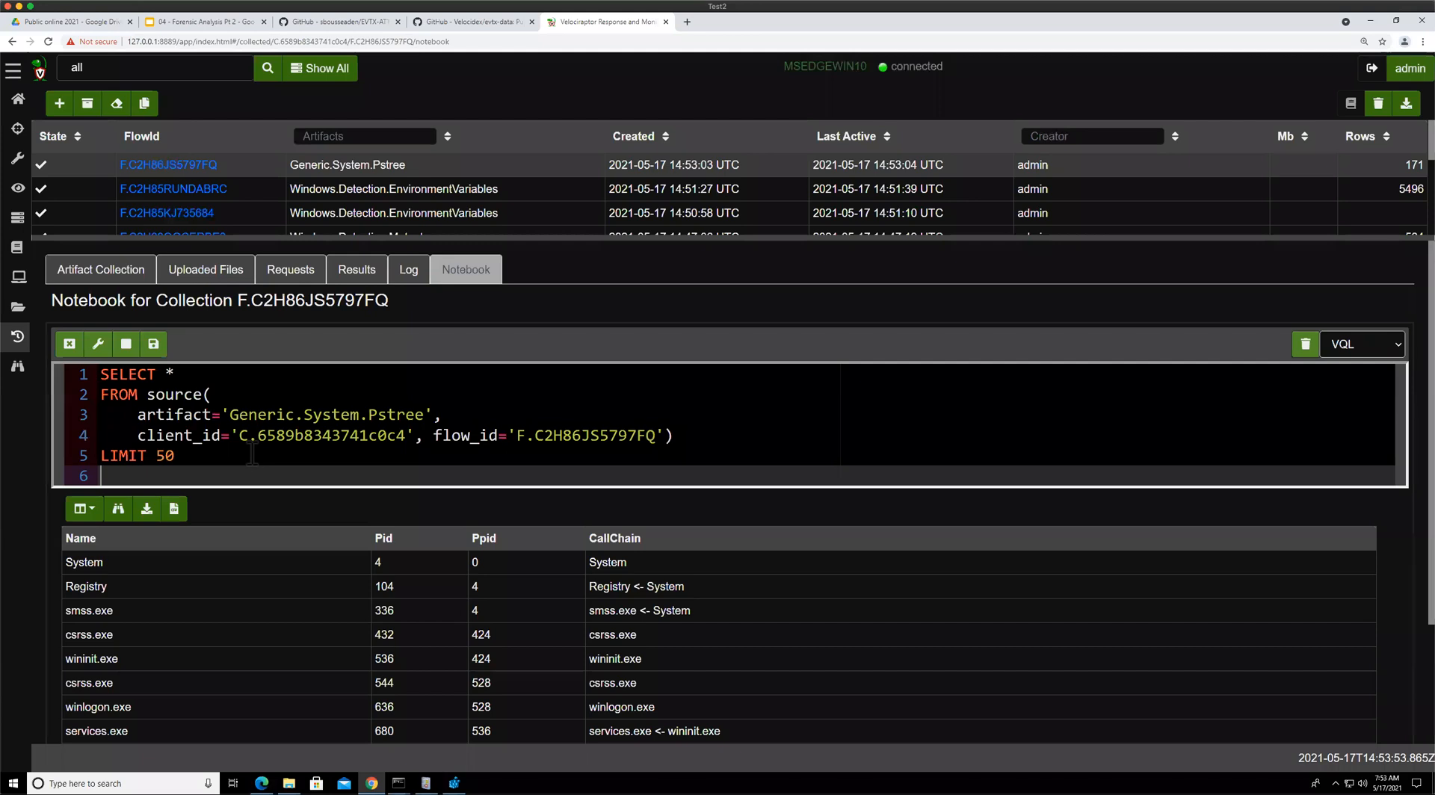
pyautogui.doubleClick(252, 454)
pyautogui.press('Home')
pyautogui.hotkey('shift', 'End')
pyautogui.write('w')
pyautogui.press('Return')
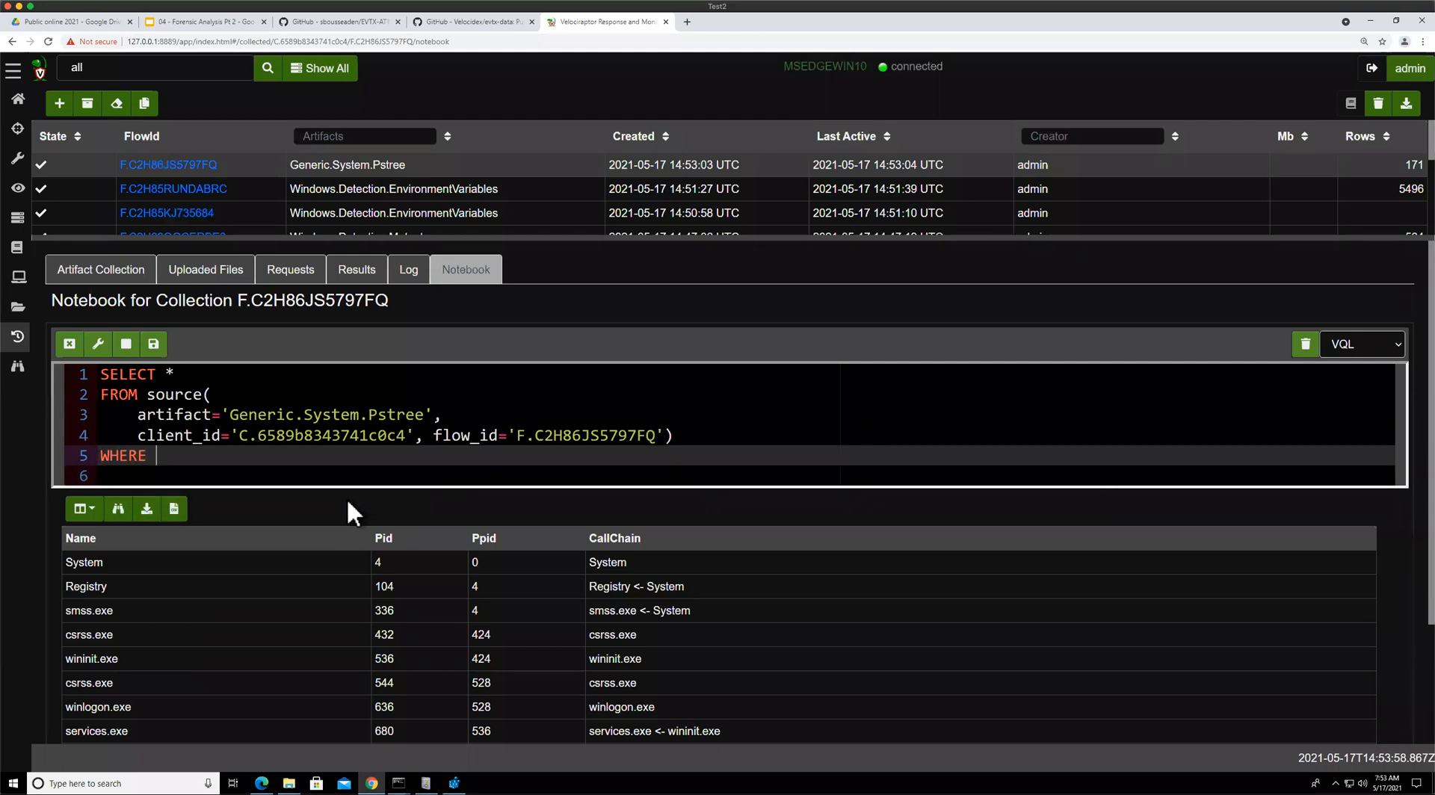
pyautogui.write('CallCa')
pyautogui.press('Return')
pyautogui.write('=~ "wmi')
pyautogui.hotkey('ctrl', 'Return')
# Examine the WmiPrvSE.exe call chain in the filtered notebook result
pyautogui.moveTo(516, 433); pyautogui.dragTo(761, 432)
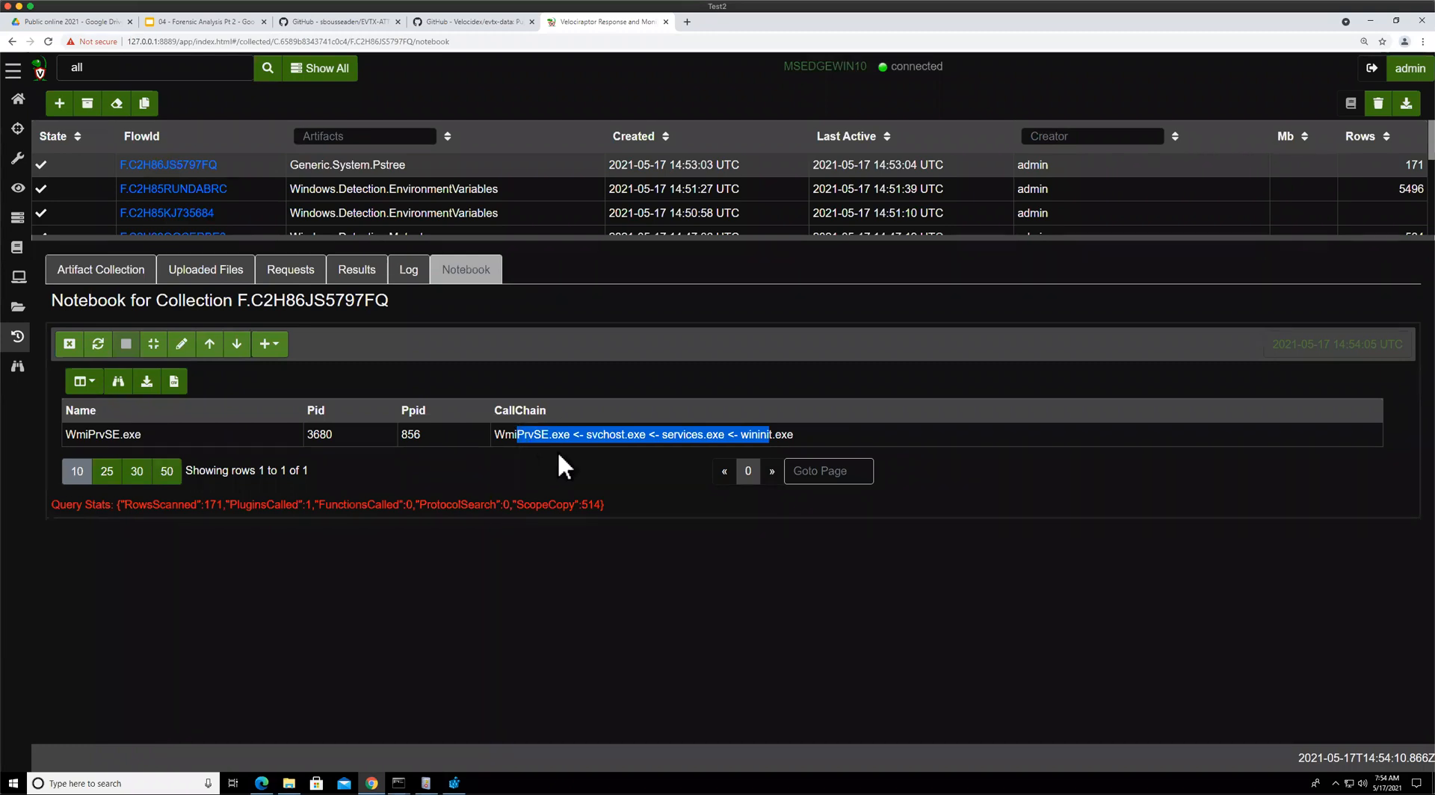
pyautogui.click(773, 434)
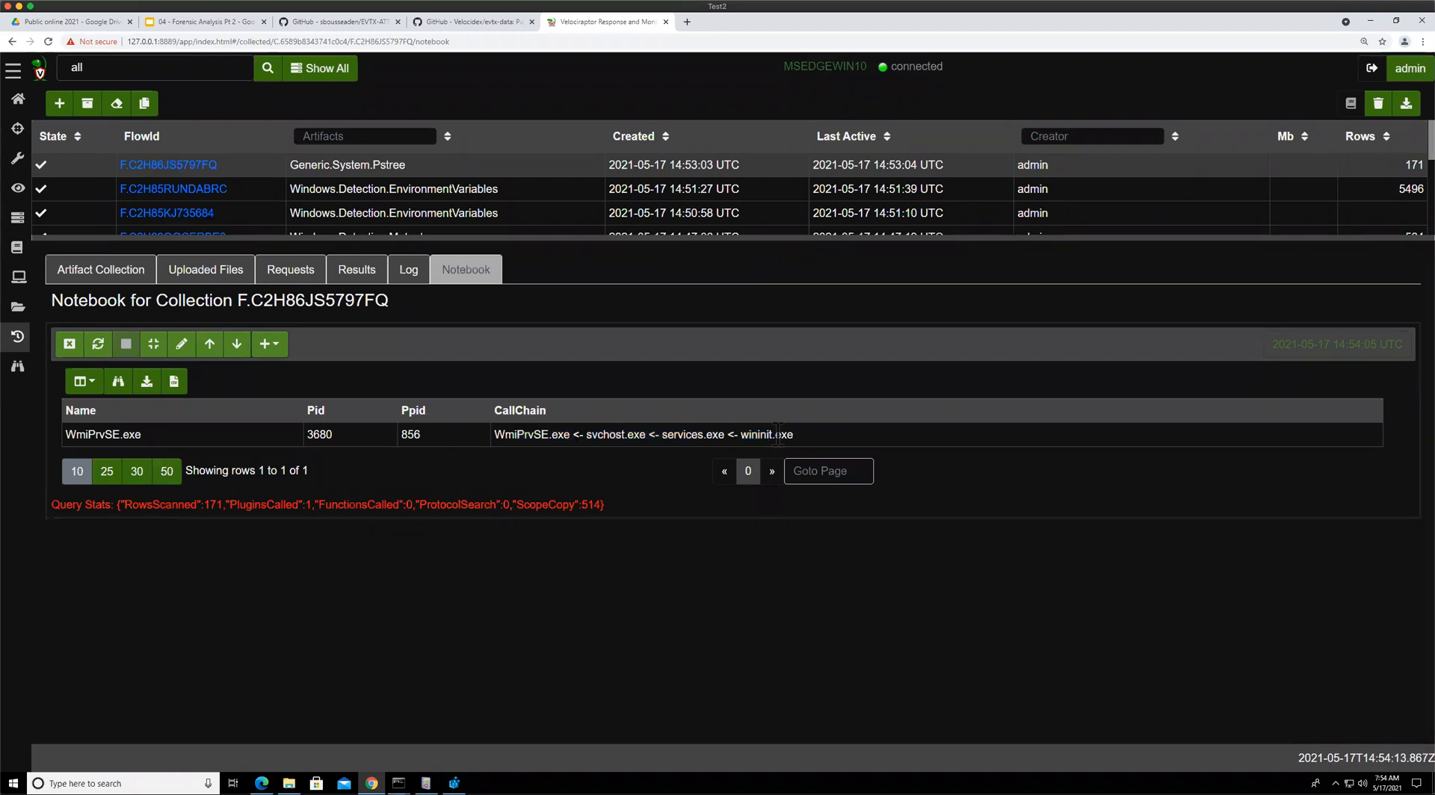
pyautogui.moveTo(795, 435); pyautogui.dragTo(655, 435)
pyautogui.click(529, 440)
pyautogui.moveTo(505, 435); pyautogui.dragTo(549, 436)
# Switch to the PowerShell prompt and enter the command wmic.exe process call
pyautogui.moveTo(399, 784)
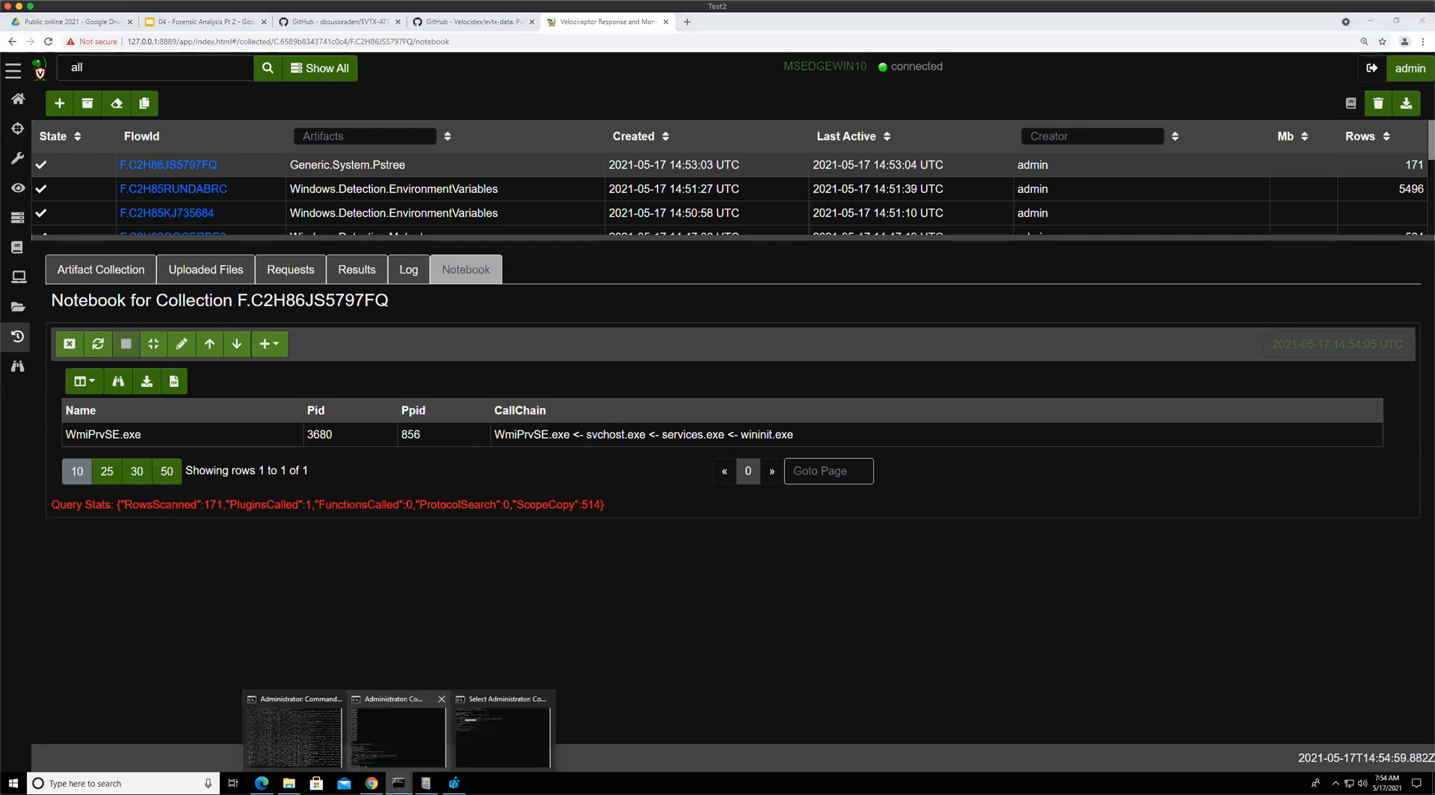
pyautogui.click(499, 736)
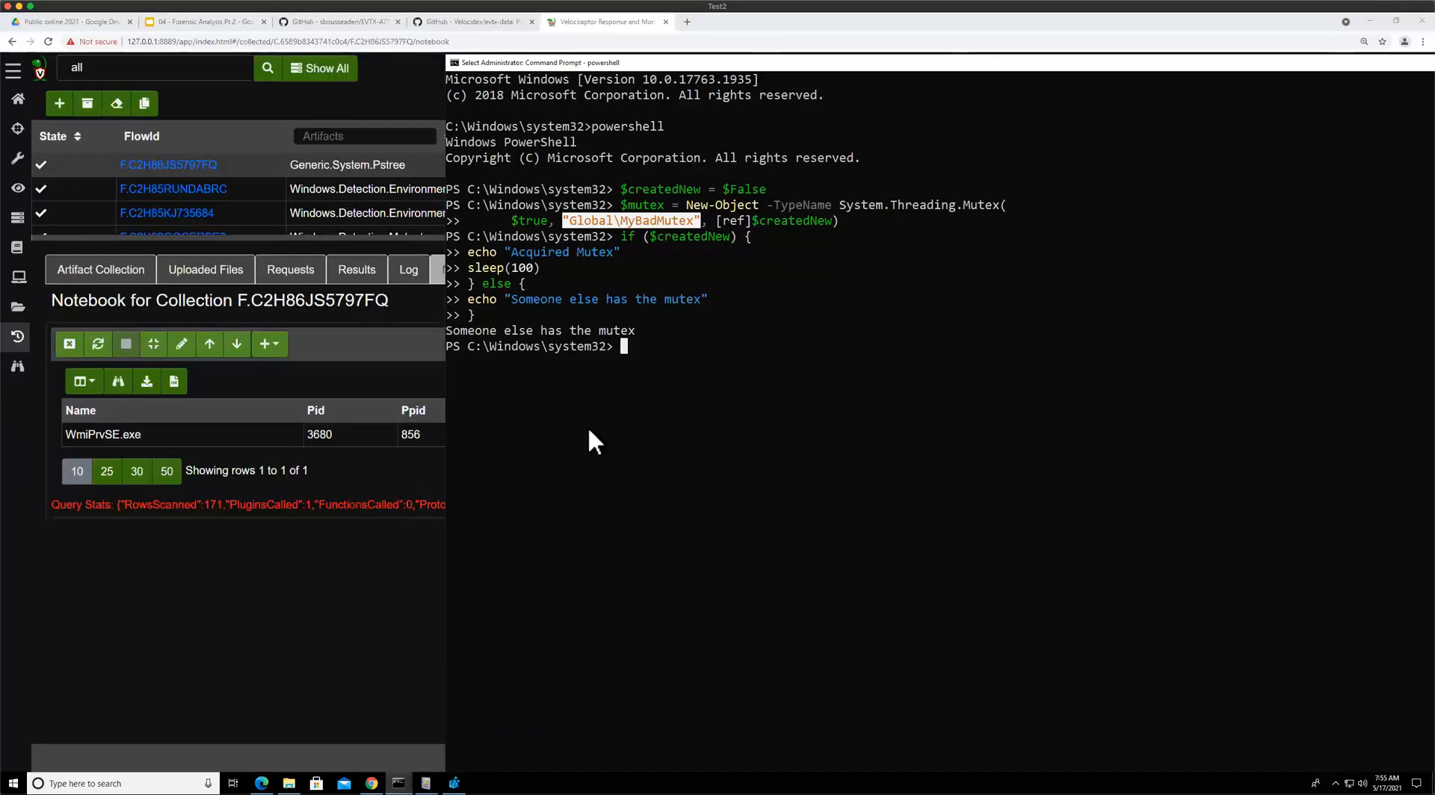
pyautogui.write('wmi')
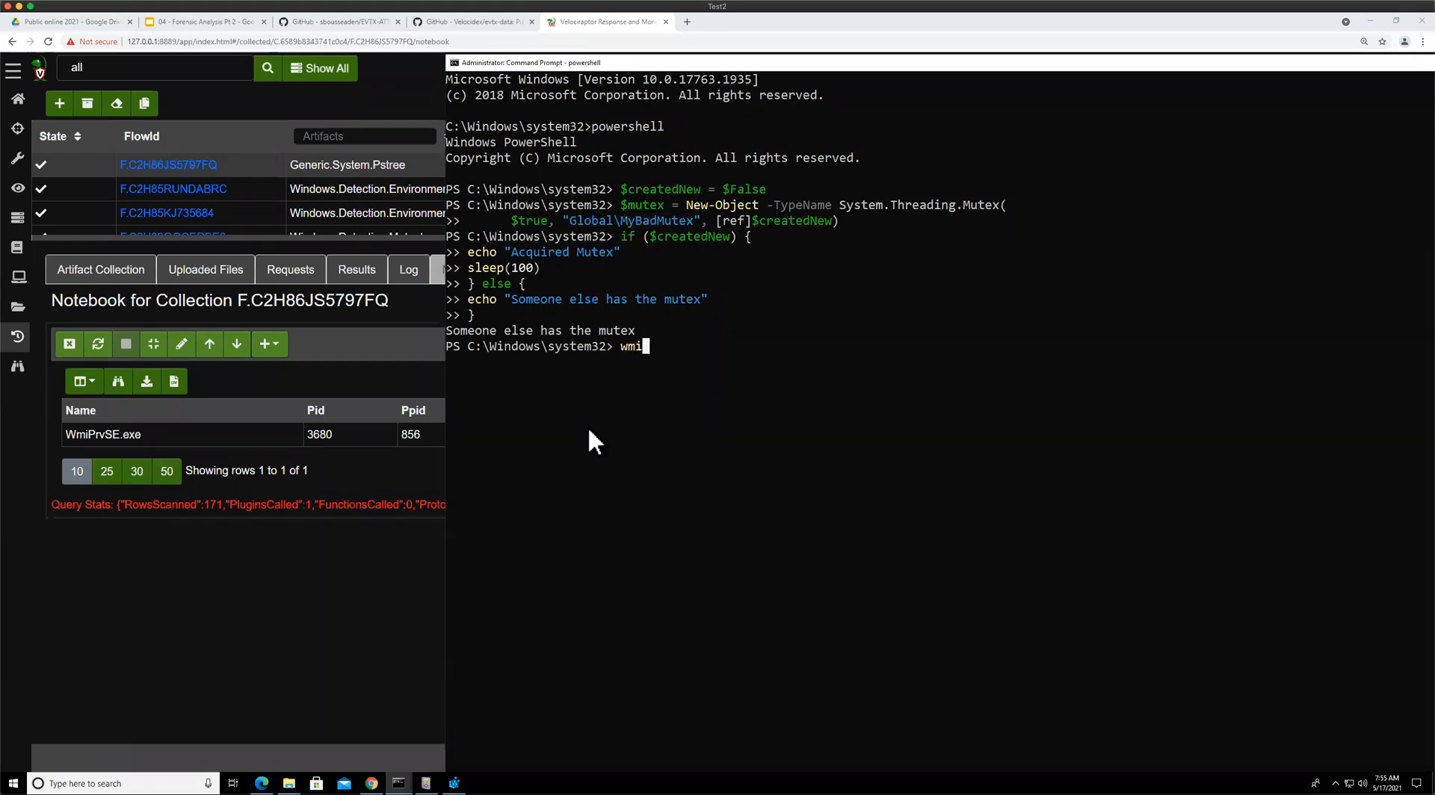
pyautogui.write('c.exe process call create cmd.exe')
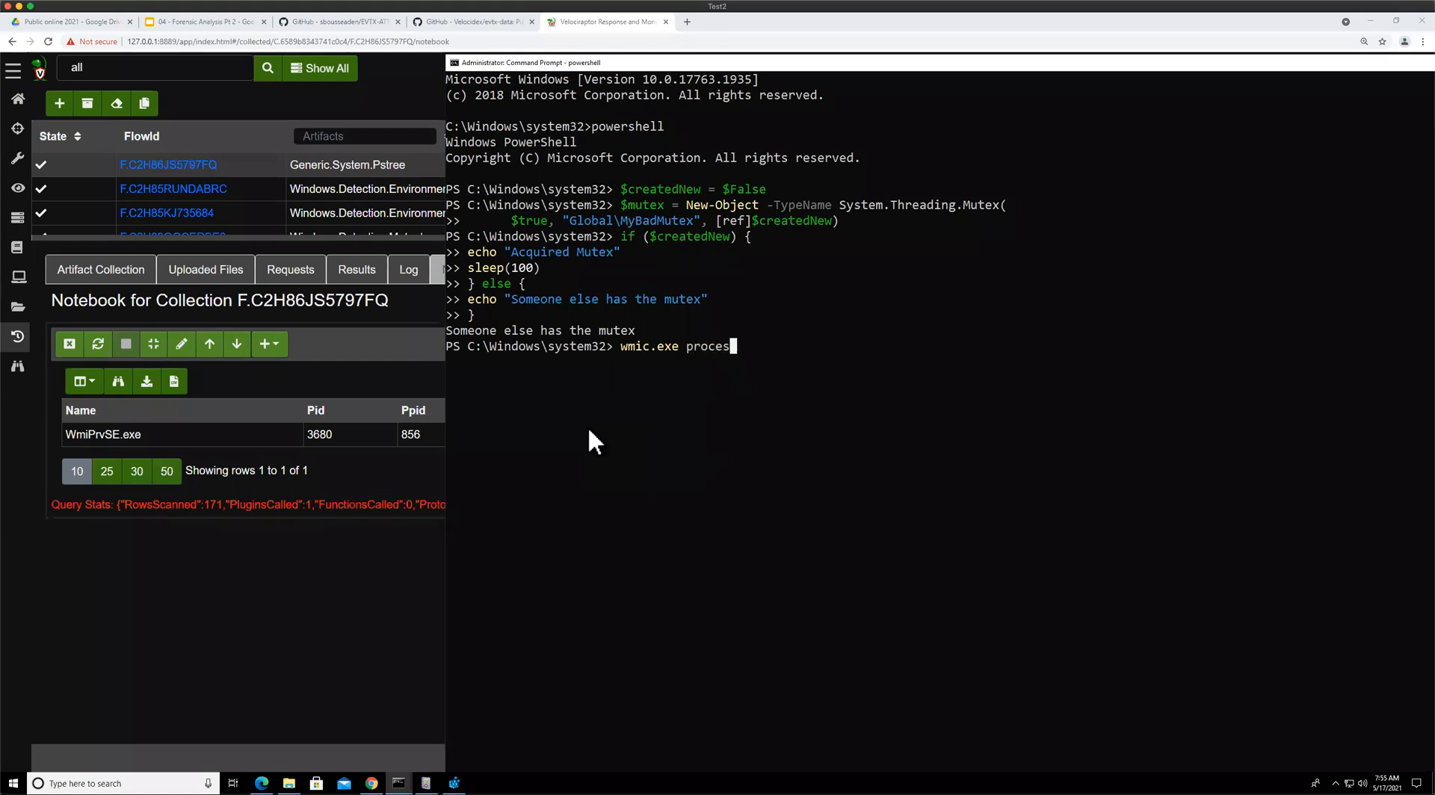
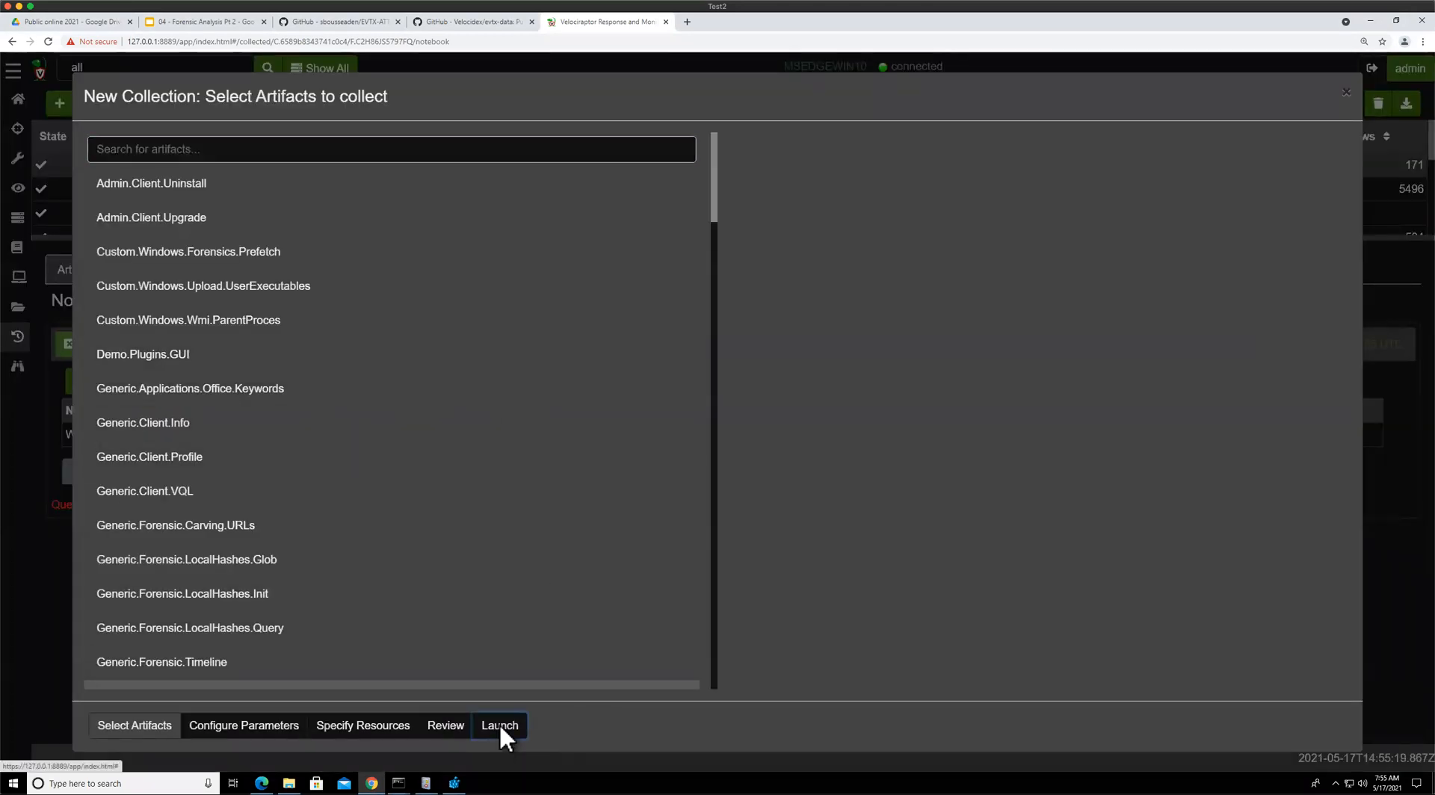
# Launch the Generic.System.Pstree collection, select the new flow, and open its notebook
pyautogui.click(496, 726)
pyautogui.click(426, 166)
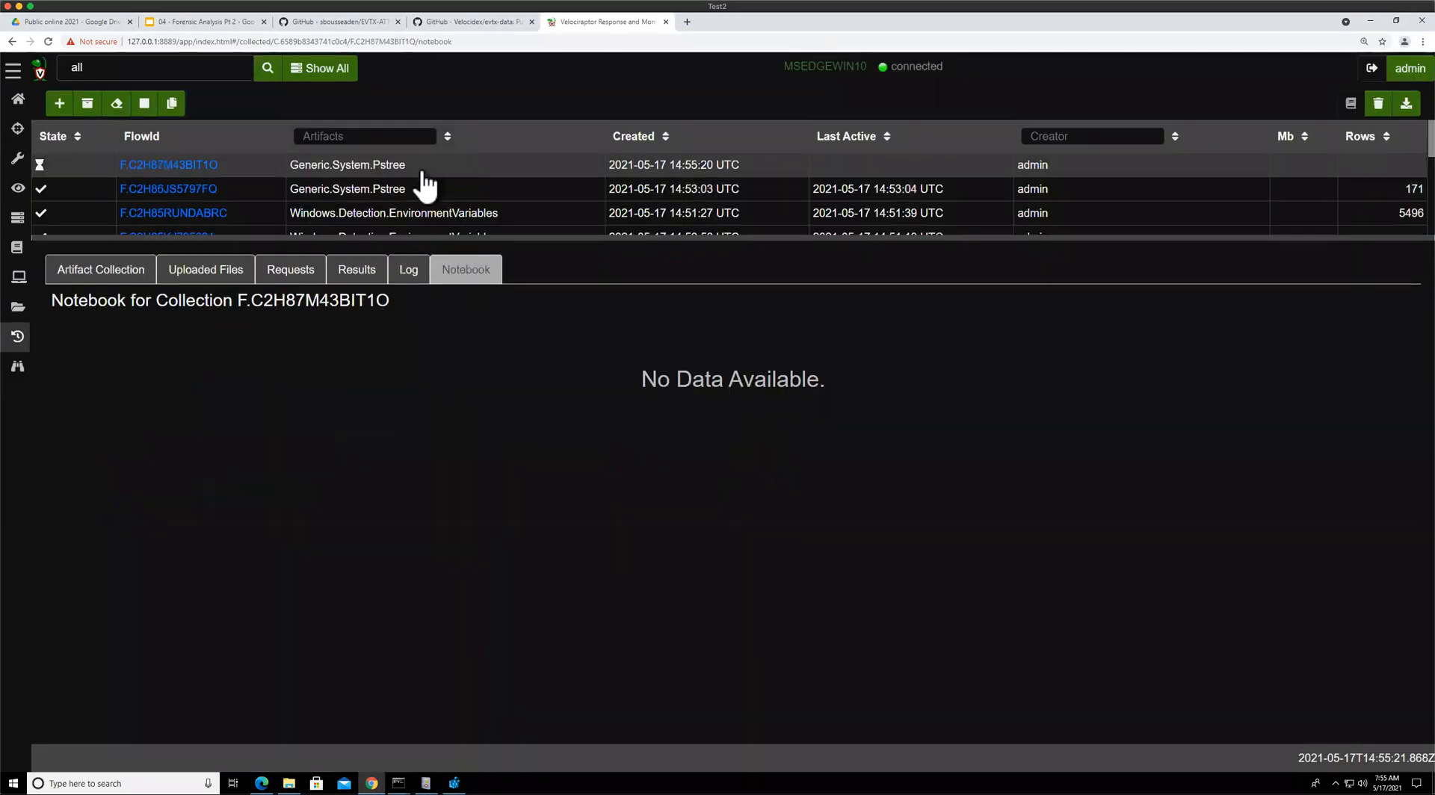
pyautogui.click(291, 277)
pyautogui.click(452, 282)
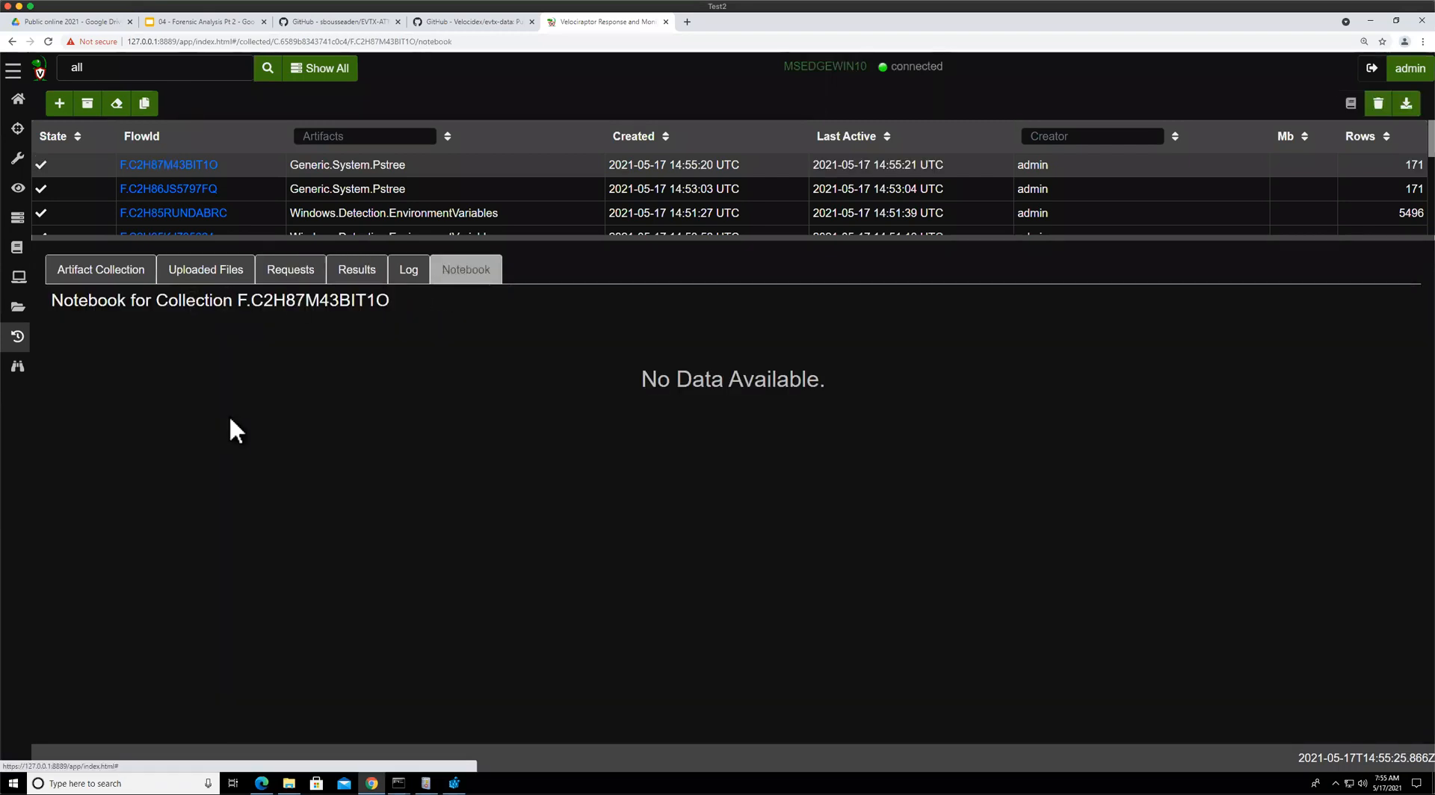
pyautogui.click(662, 394)
pyautogui.click(98, 347)
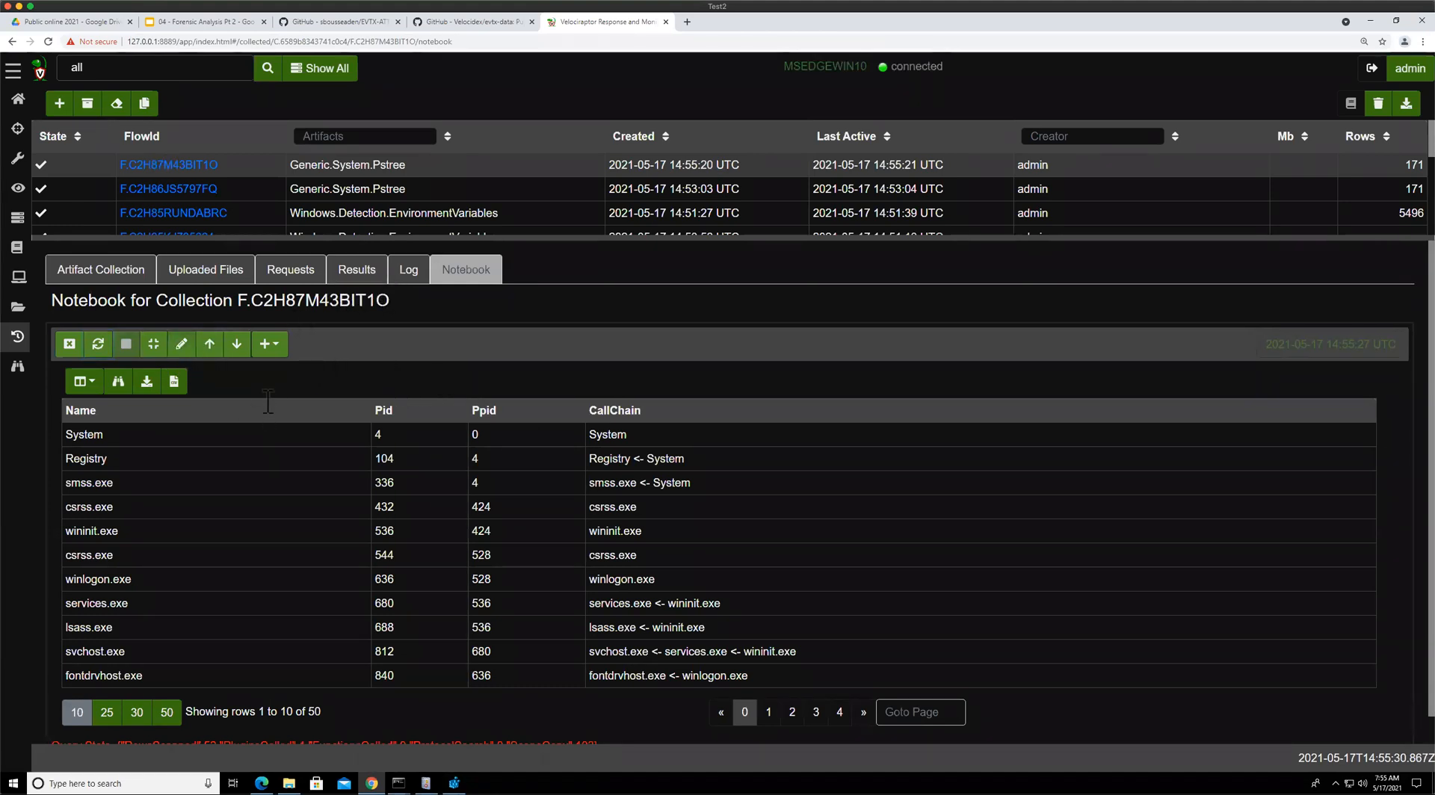
# Replace the notebook query's LIMIT 50 line with WHERE CallChain =~ "wmi" and run it
pyautogui.click(181, 346)
pyautogui.hotkey('shift', 'Up')
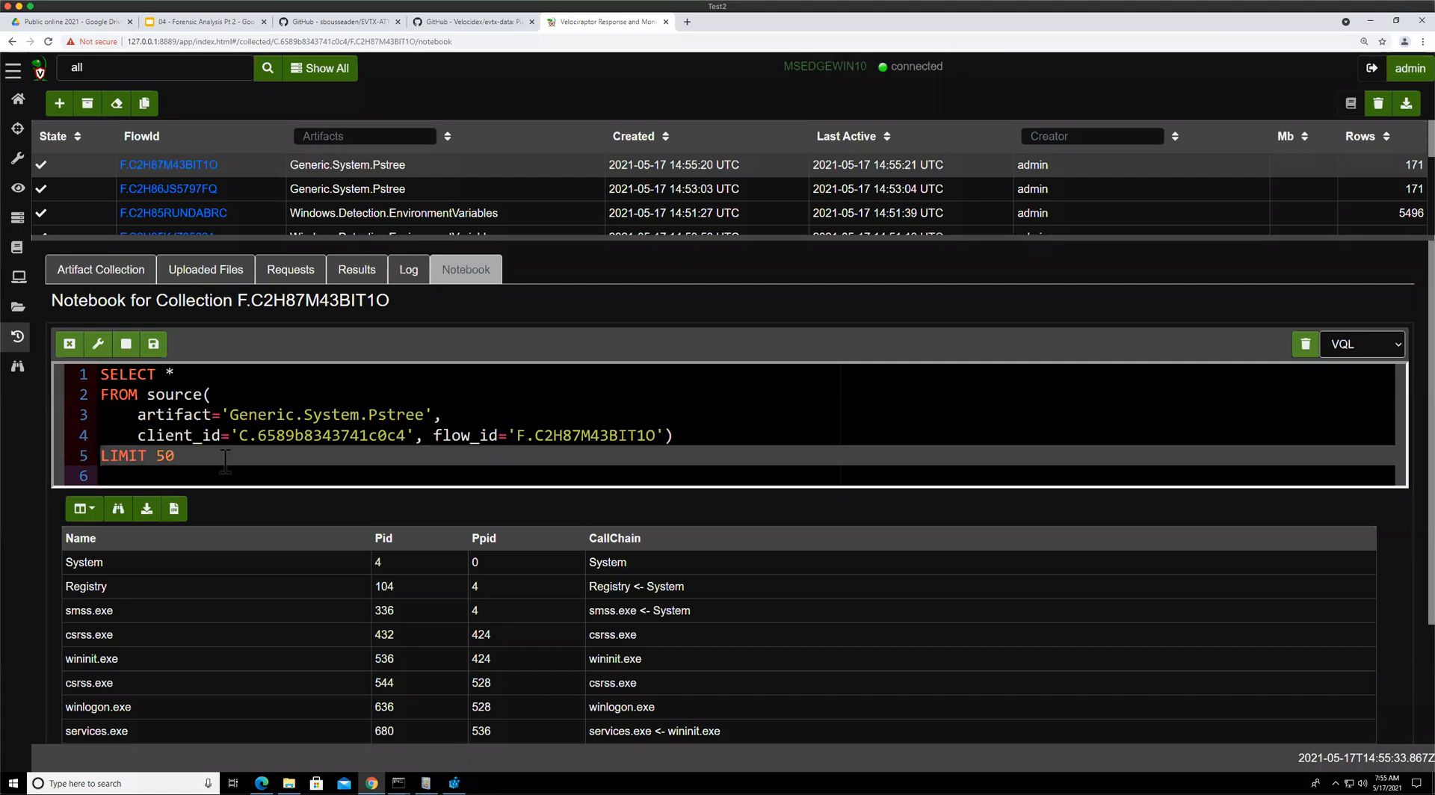
pyautogui.write('WHERE CallC')
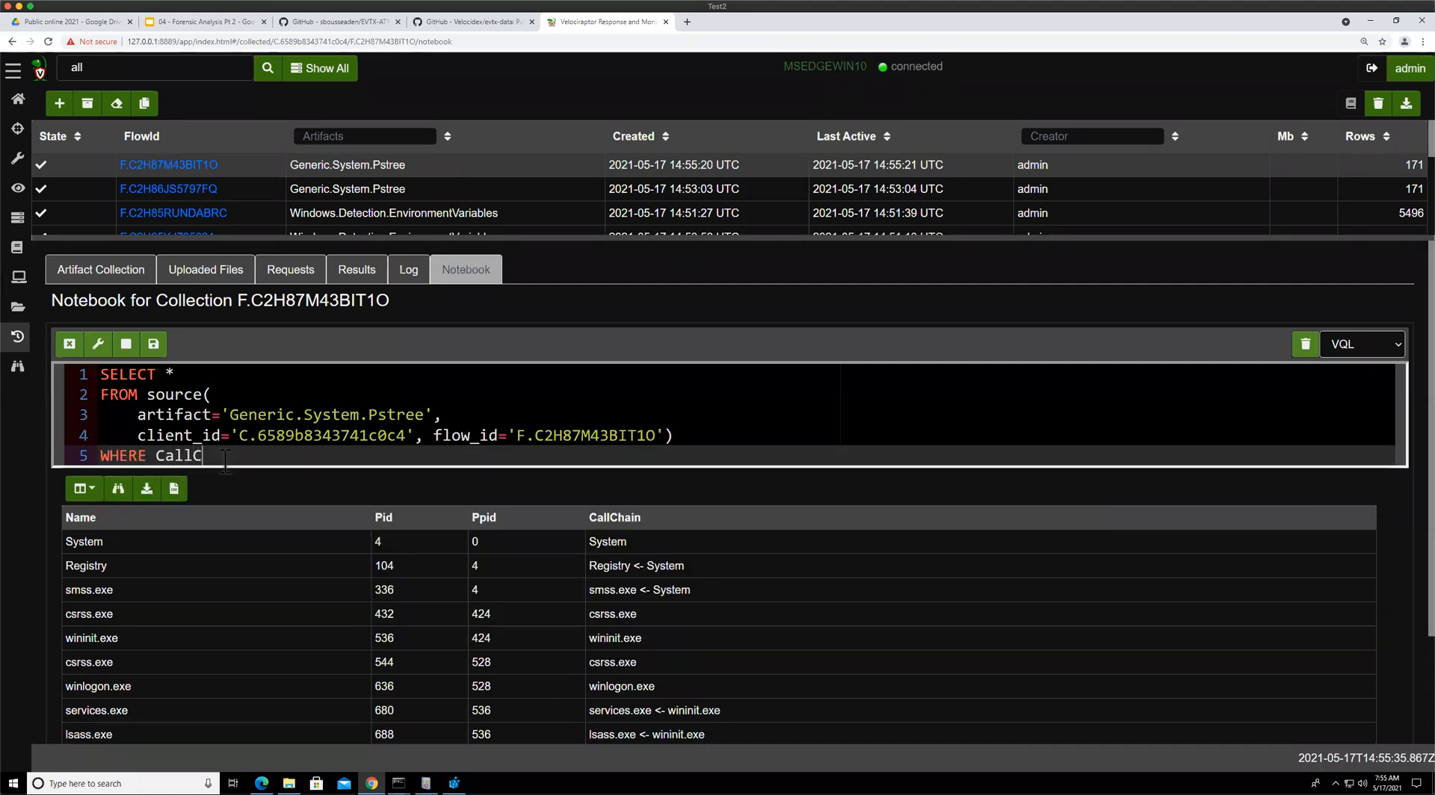
pyautogui.write('hain =~ "wmi')
pyautogui.hotkey('ctrl', 'Return')
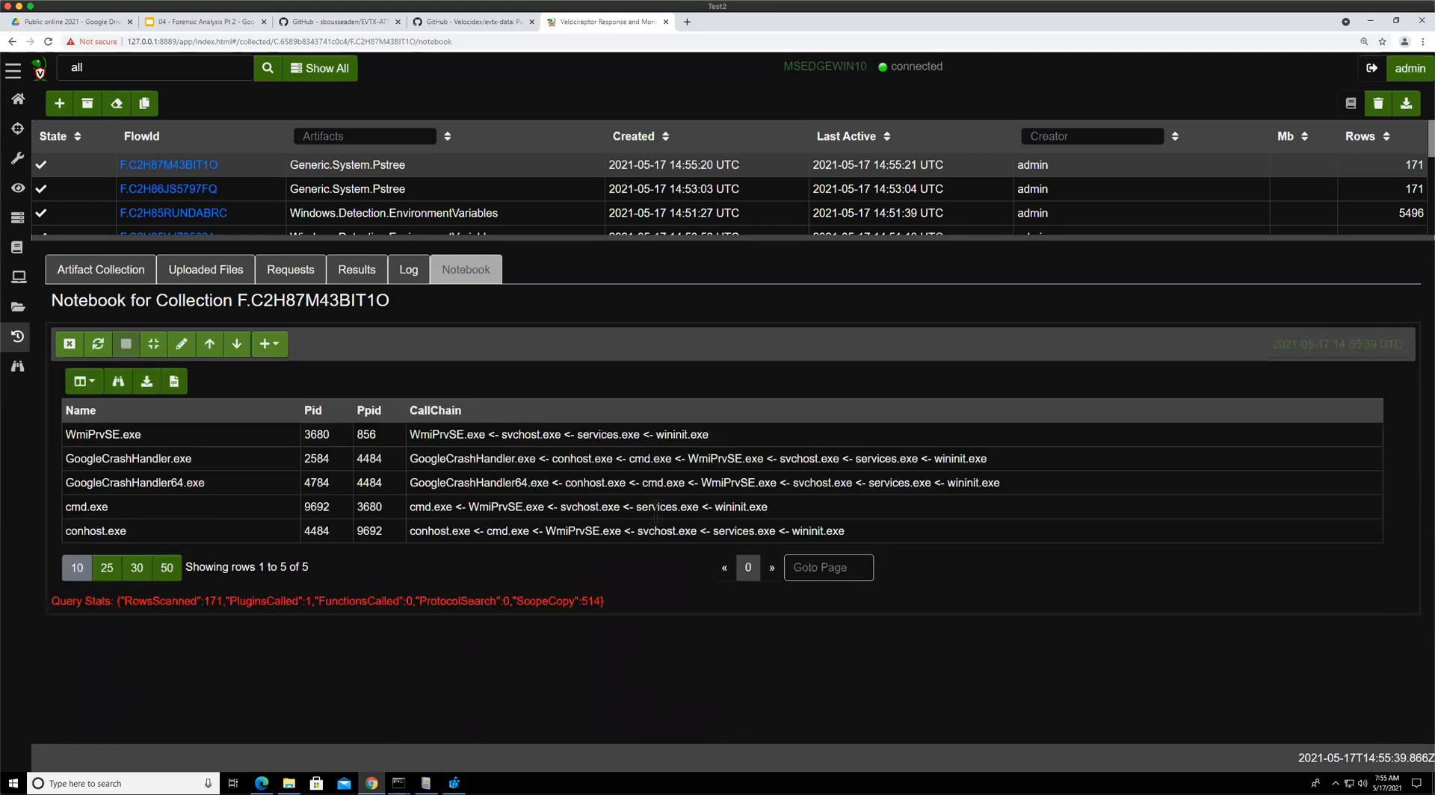
# Highlight the cmd.exe and conhost.exe call chains to examine their WmiPrvSE ancestry
pyautogui.moveTo(422, 507); pyautogui.dragTo(544, 507)
pyautogui.click(427, 511)
pyautogui.moveTo(416, 507); pyautogui.dragTo(752, 508)
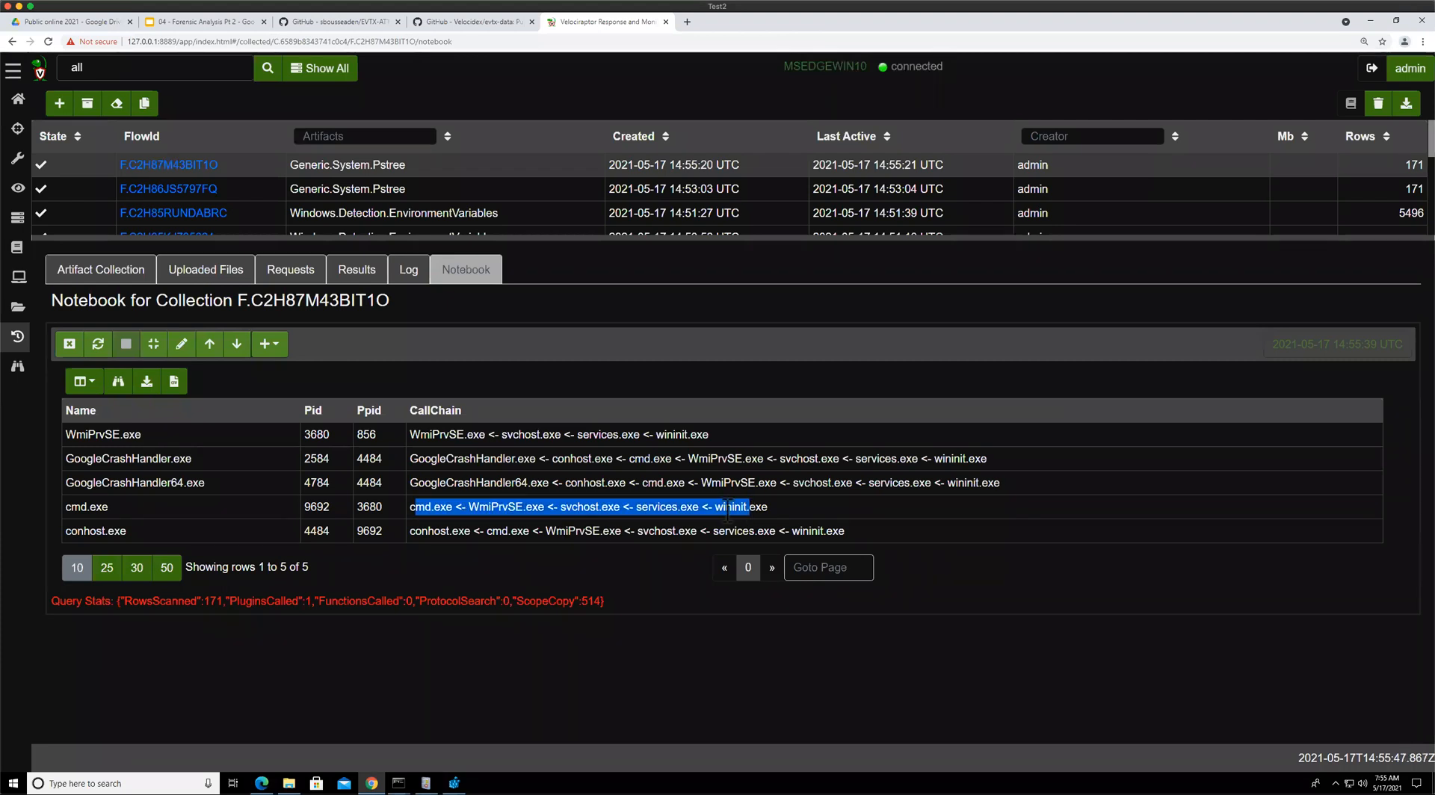
pyautogui.moveTo(482, 533); pyautogui.dragTo(634, 532)
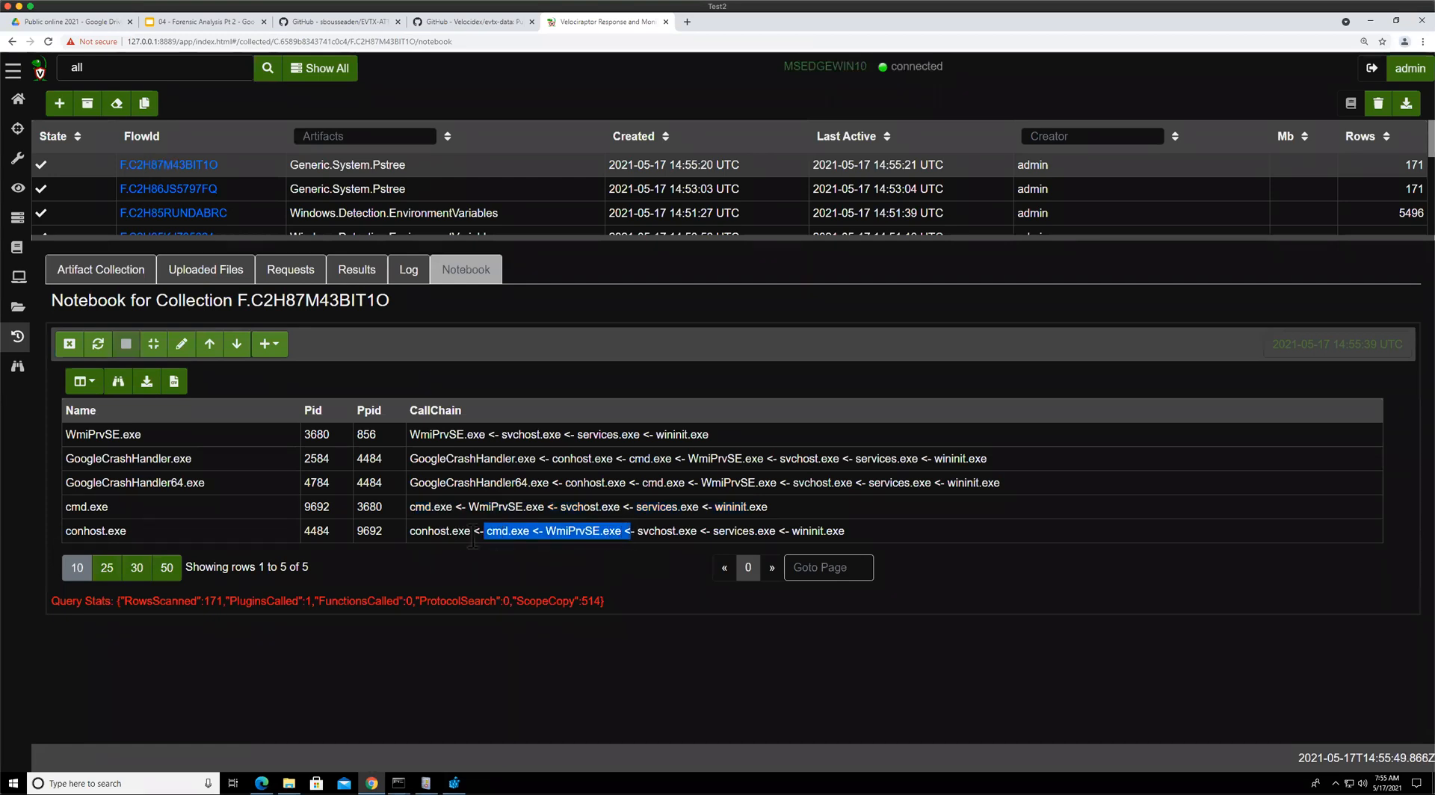
pyautogui.moveTo(428, 532); pyautogui.dragTo(820, 533)
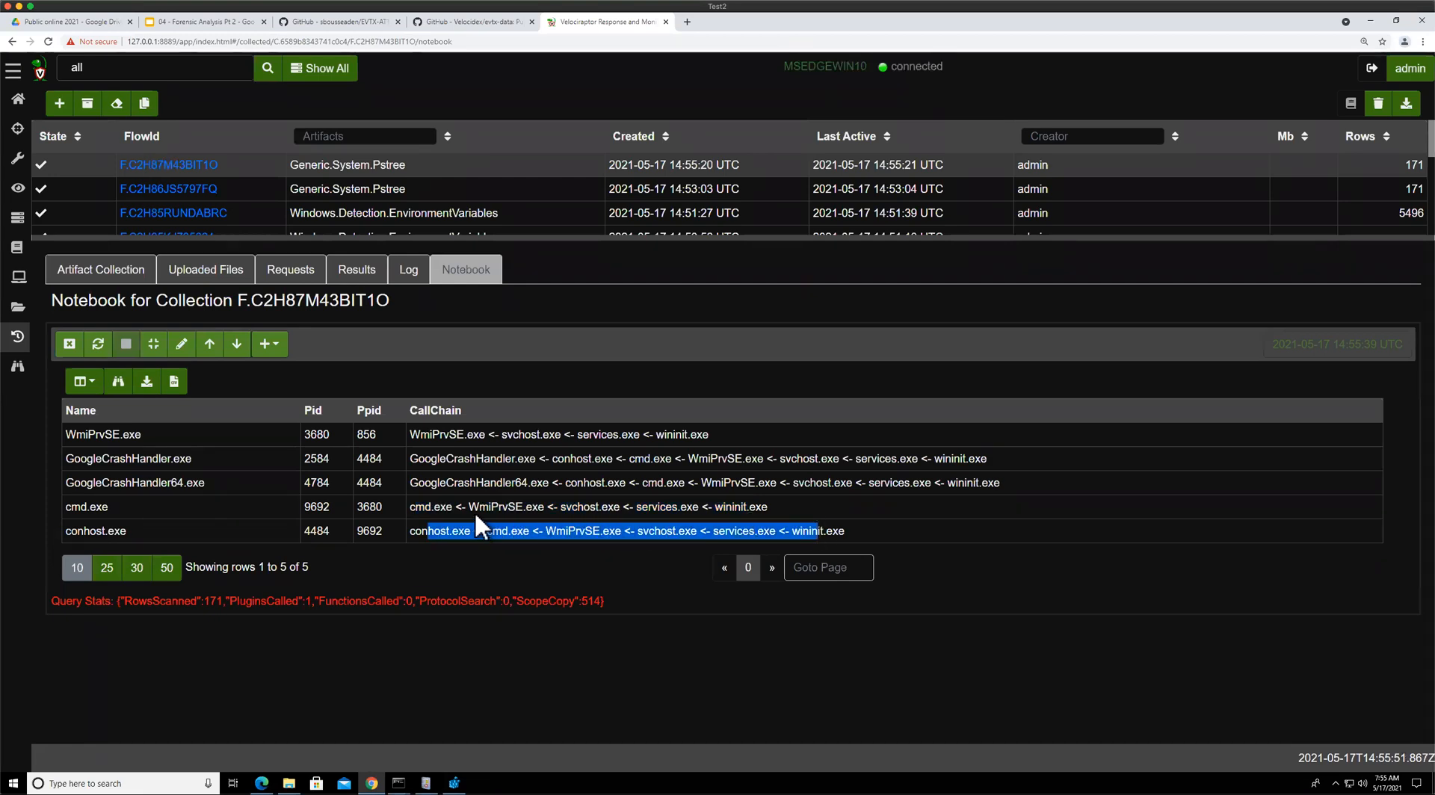
# Change the query's filter to CallChain =~ "cmd.exe.+WmiPrvSE" and rerun it
pyautogui.click(180, 344)
pyautogui.click(288, 451)
pyautogui.press('Right')
pyautogui.press('Right')
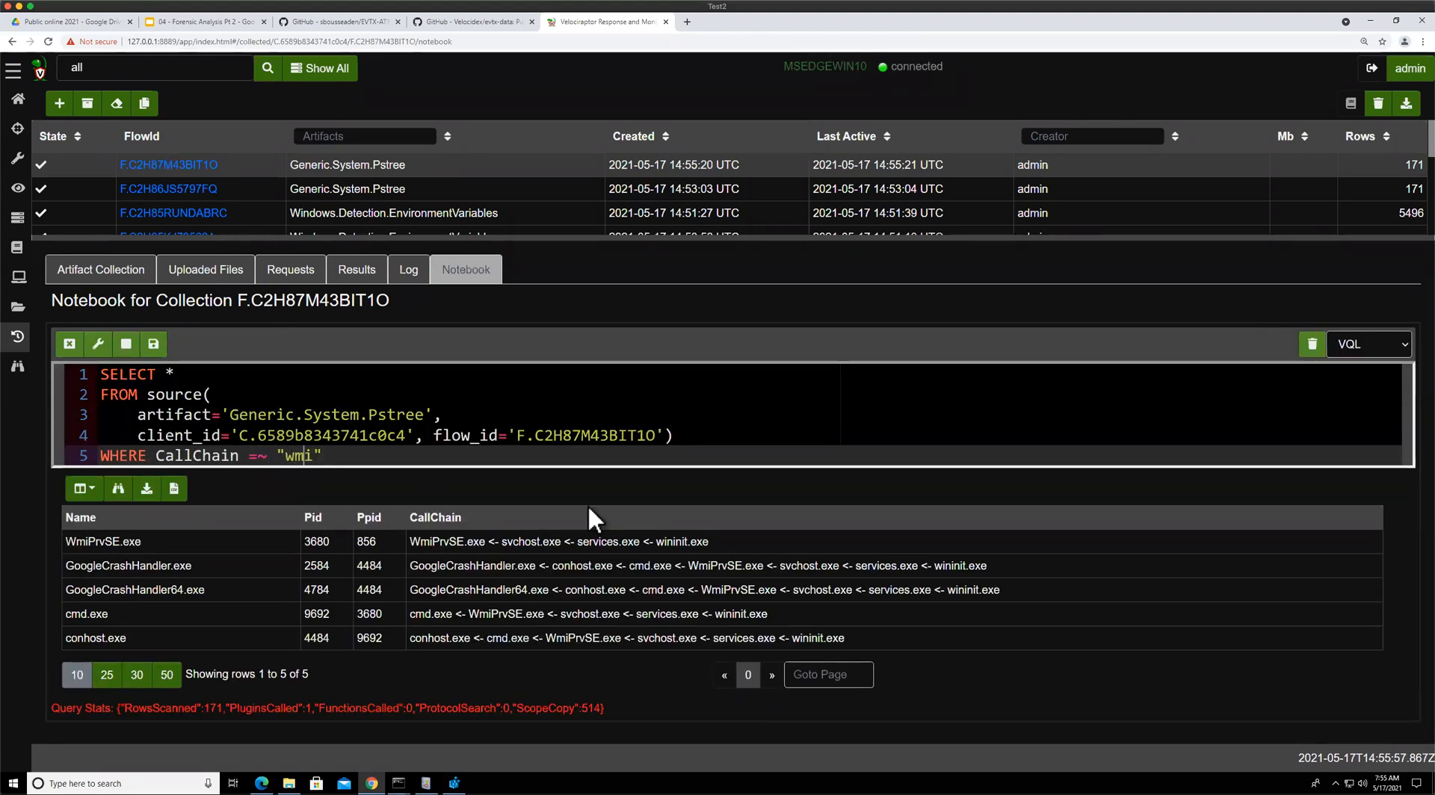
pyautogui.press('BackSpace')
pyautogui.press('BackSpace')
pyautogui.press('BackSpace')
pyautogui.write('cmd.exe.+WmiPrvSE')
pyautogui.hotkey('ctrl', 'Return')
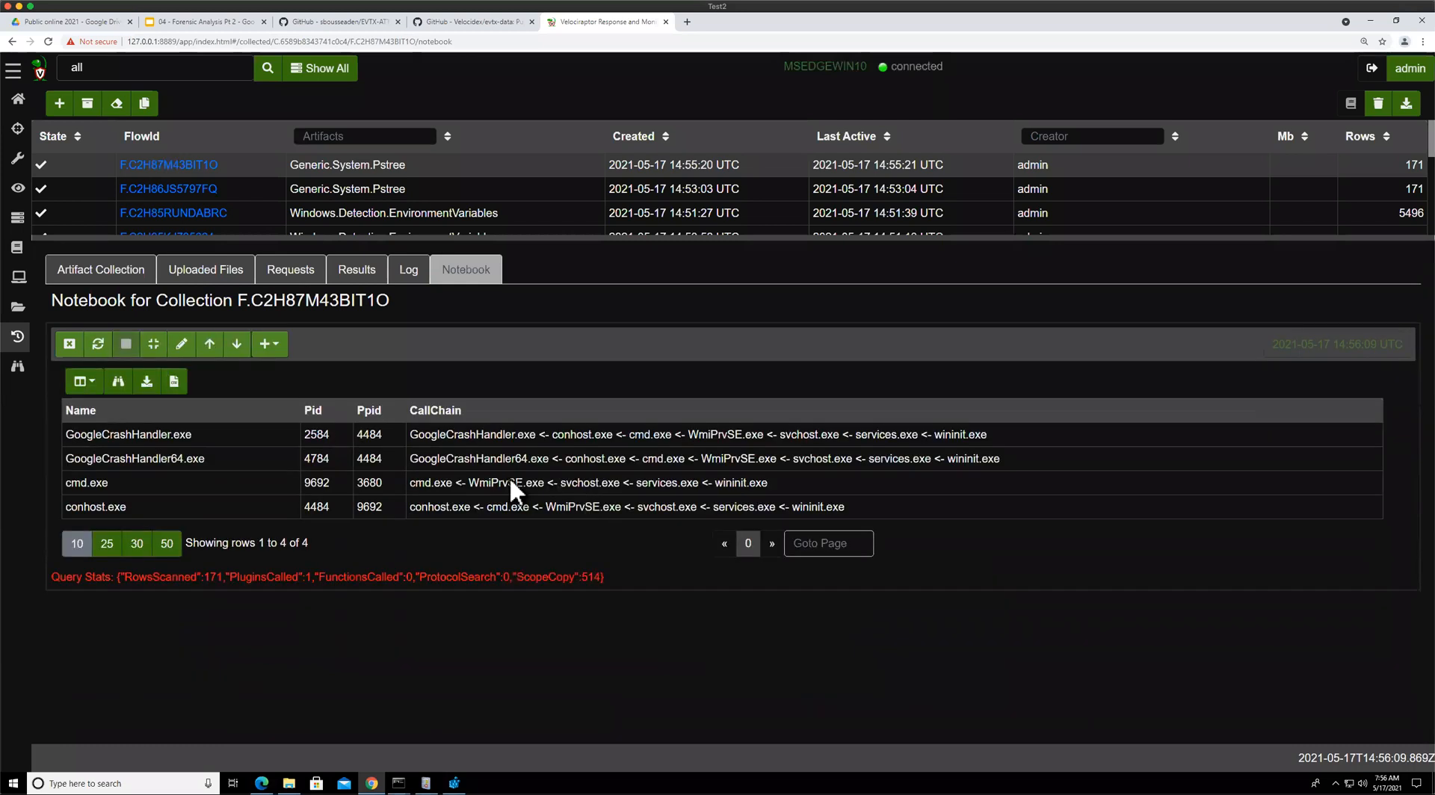
pyautogui.moveTo(425, 483); pyautogui.dragTo(548, 483)
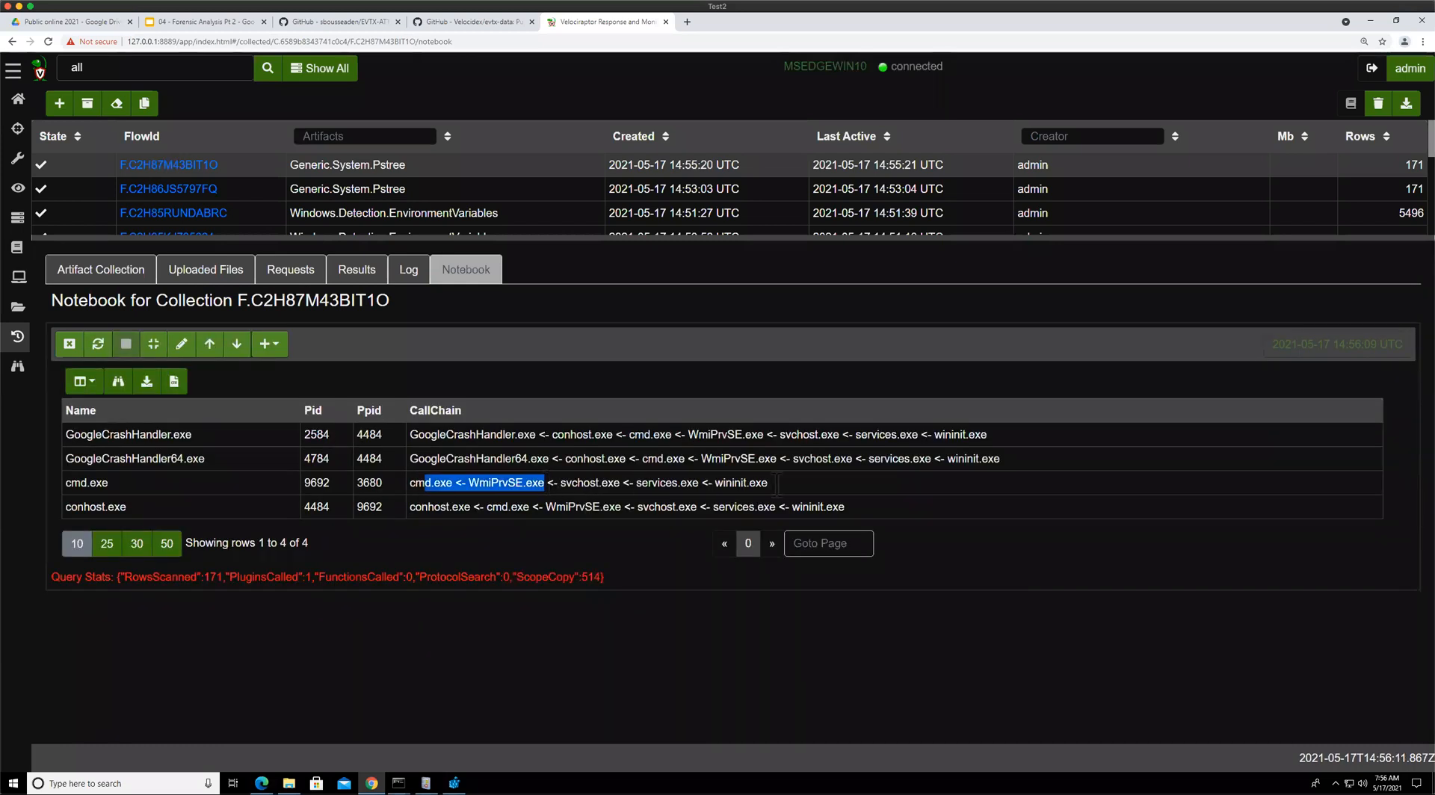
pyautogui.click(462, 478)
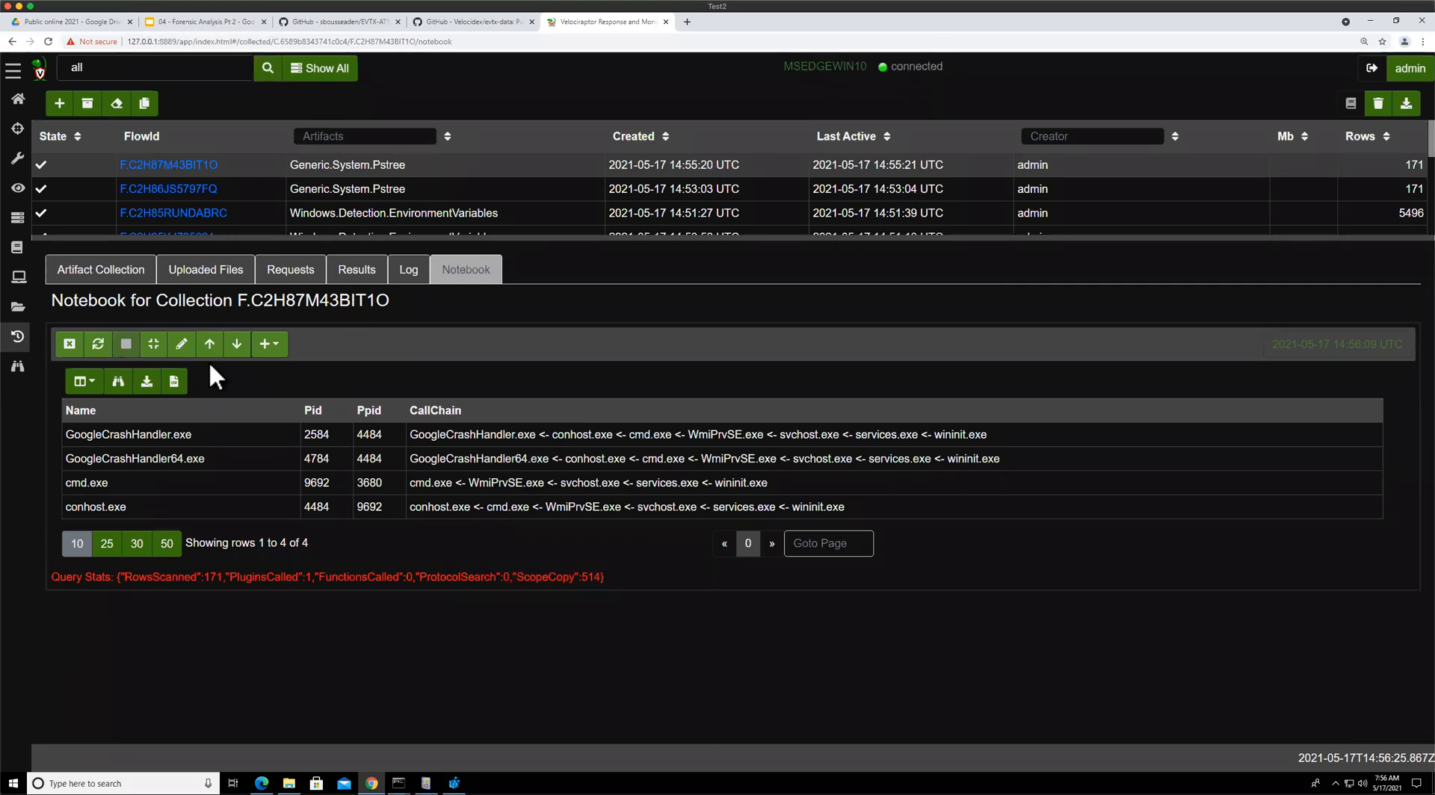
# Switch to the Forensic Analysis slides and advance to the Mapped Memory slide
pyautogui.hotkey('ctrl', '2')
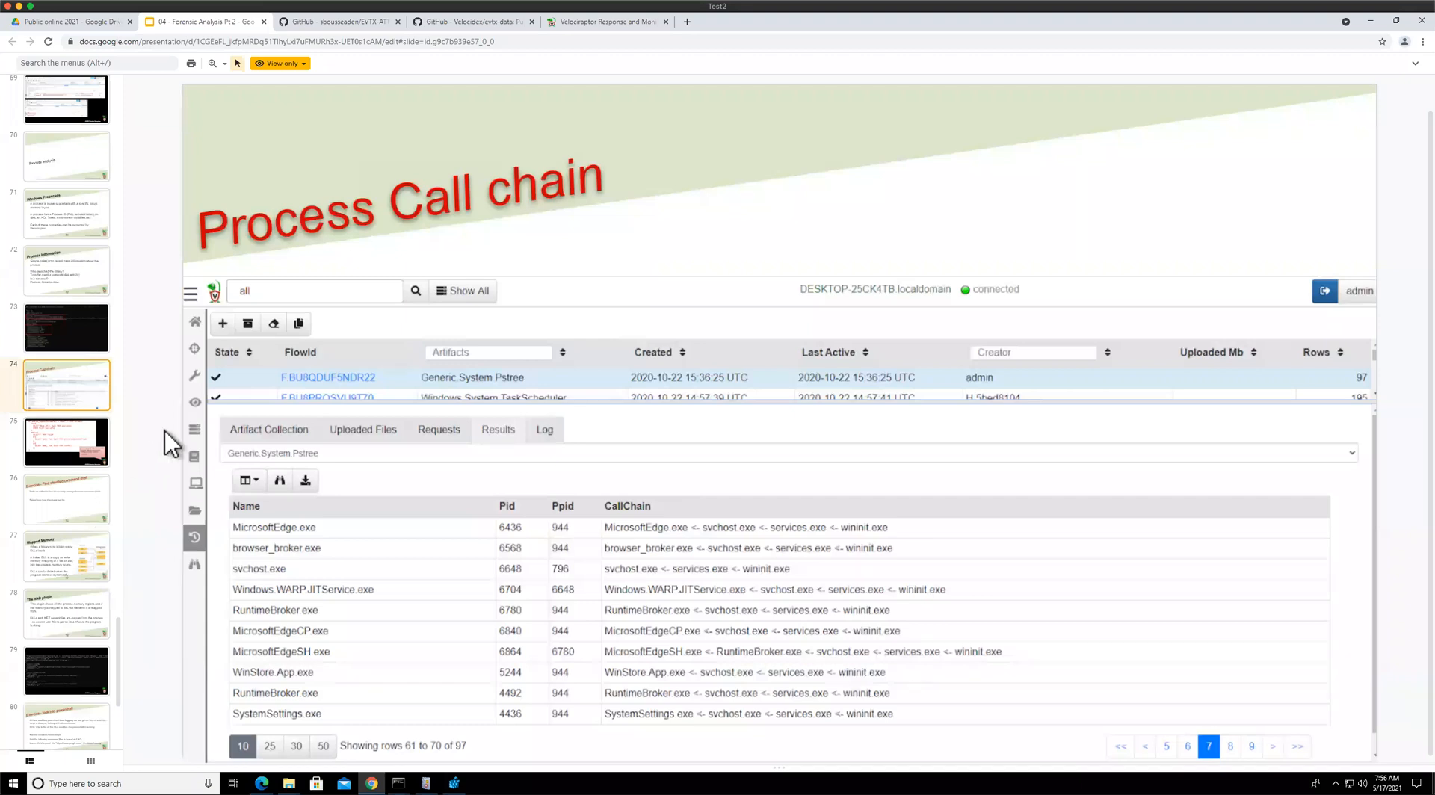
pyautogui.press('Down')
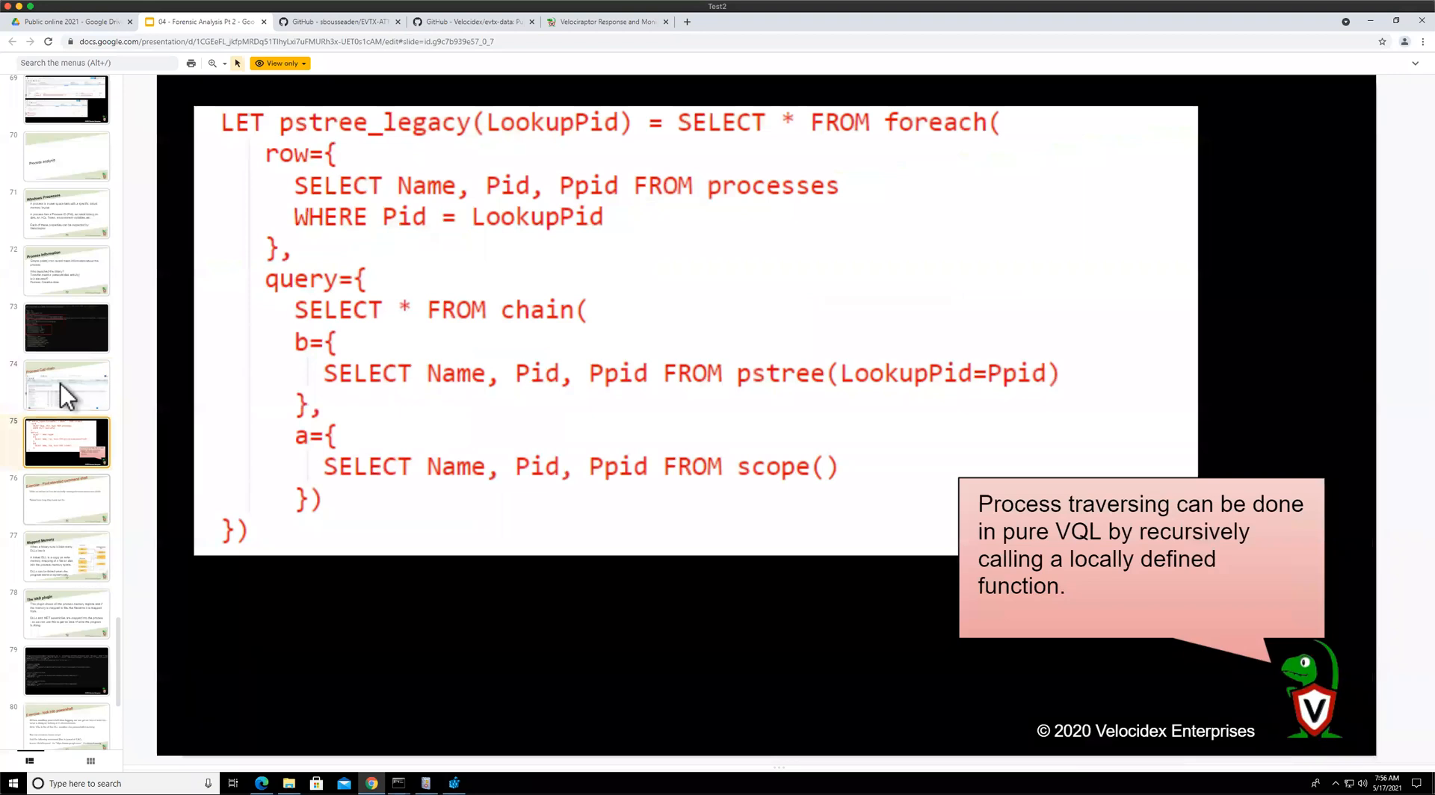
pyautogui.press('Down')
pyautogui.press('Down')
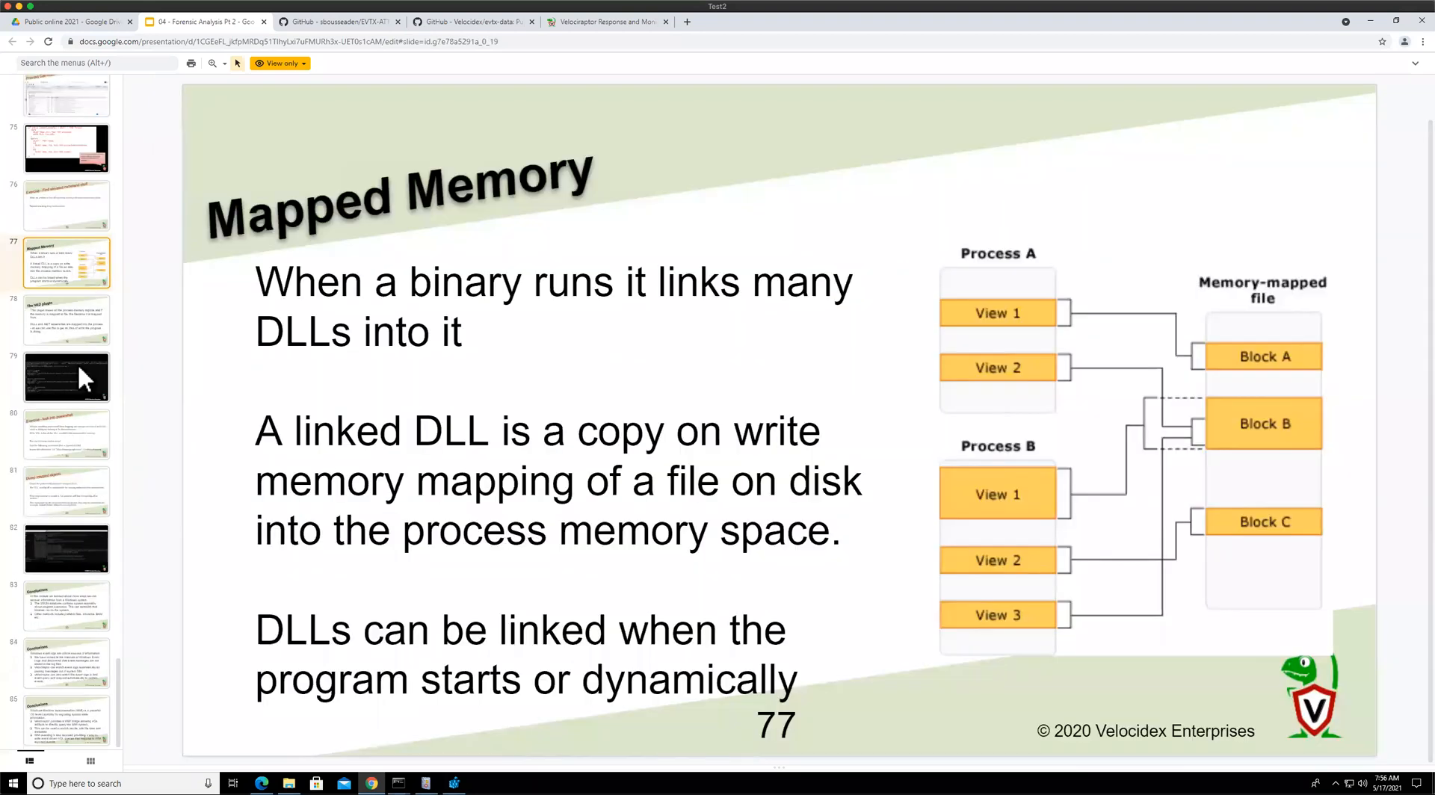
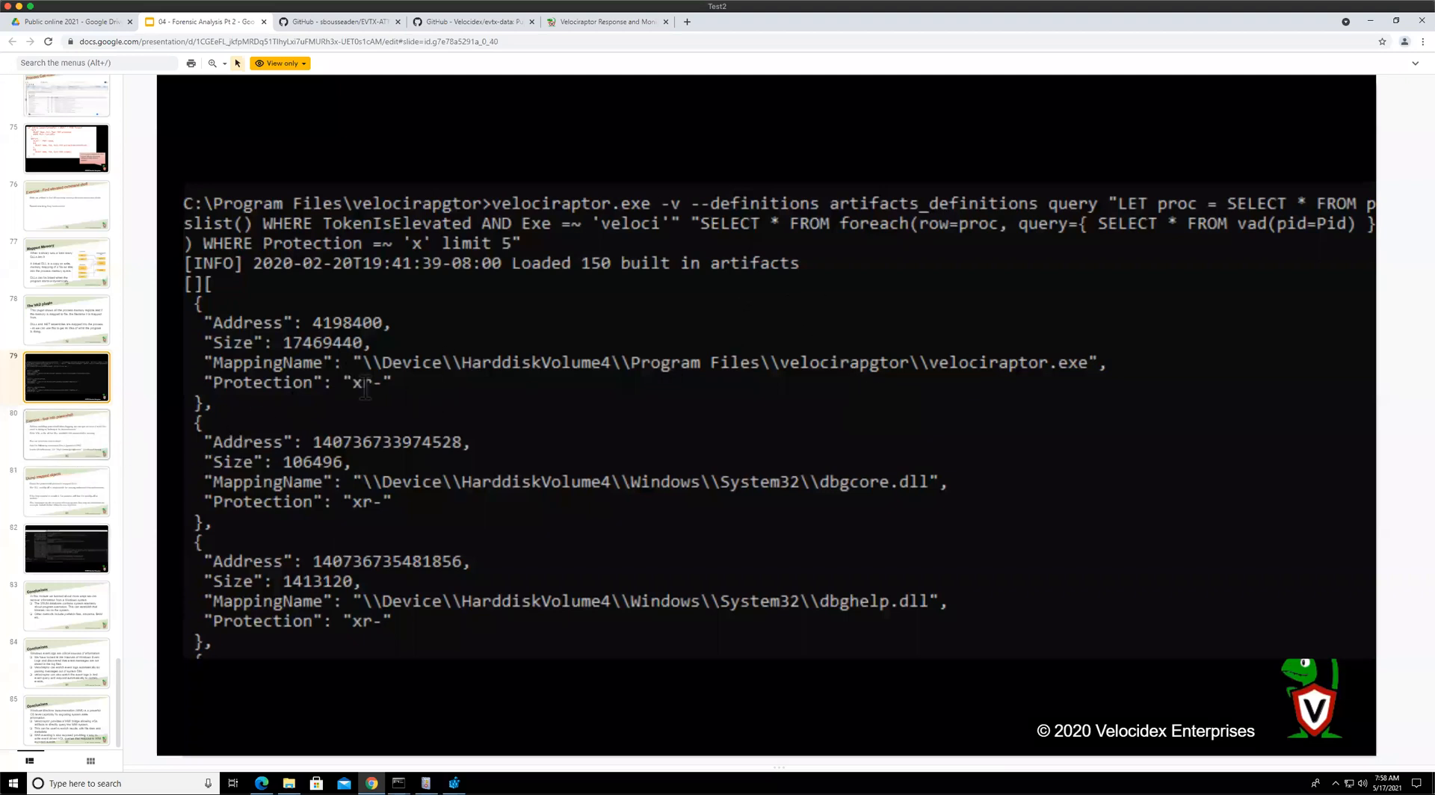
# Review the 'Exercise - look into powershell' and 'Dump mapped objects' slides about powershell's mapped DLLs
pyautogui.press('Down')
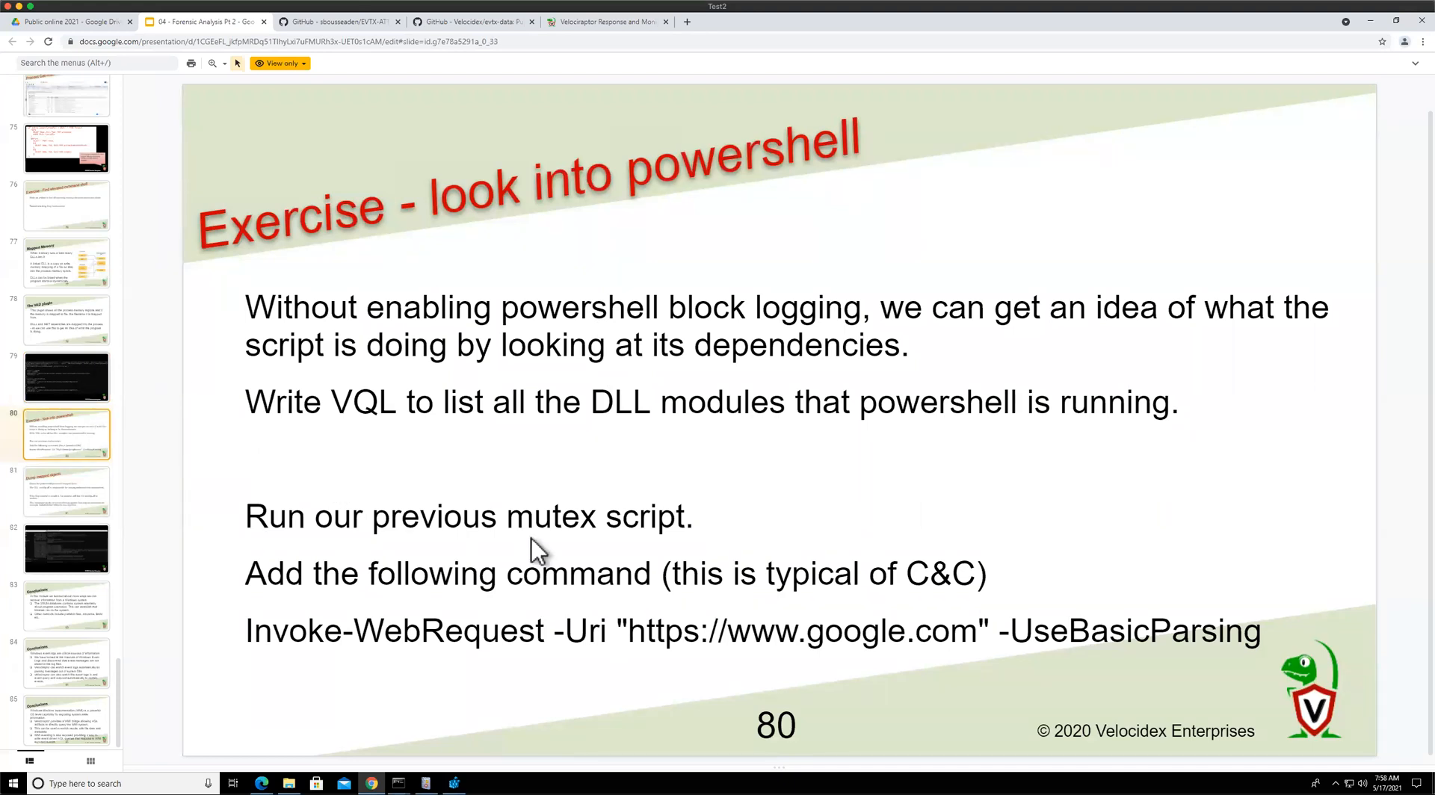
pyautogui.press('Up')
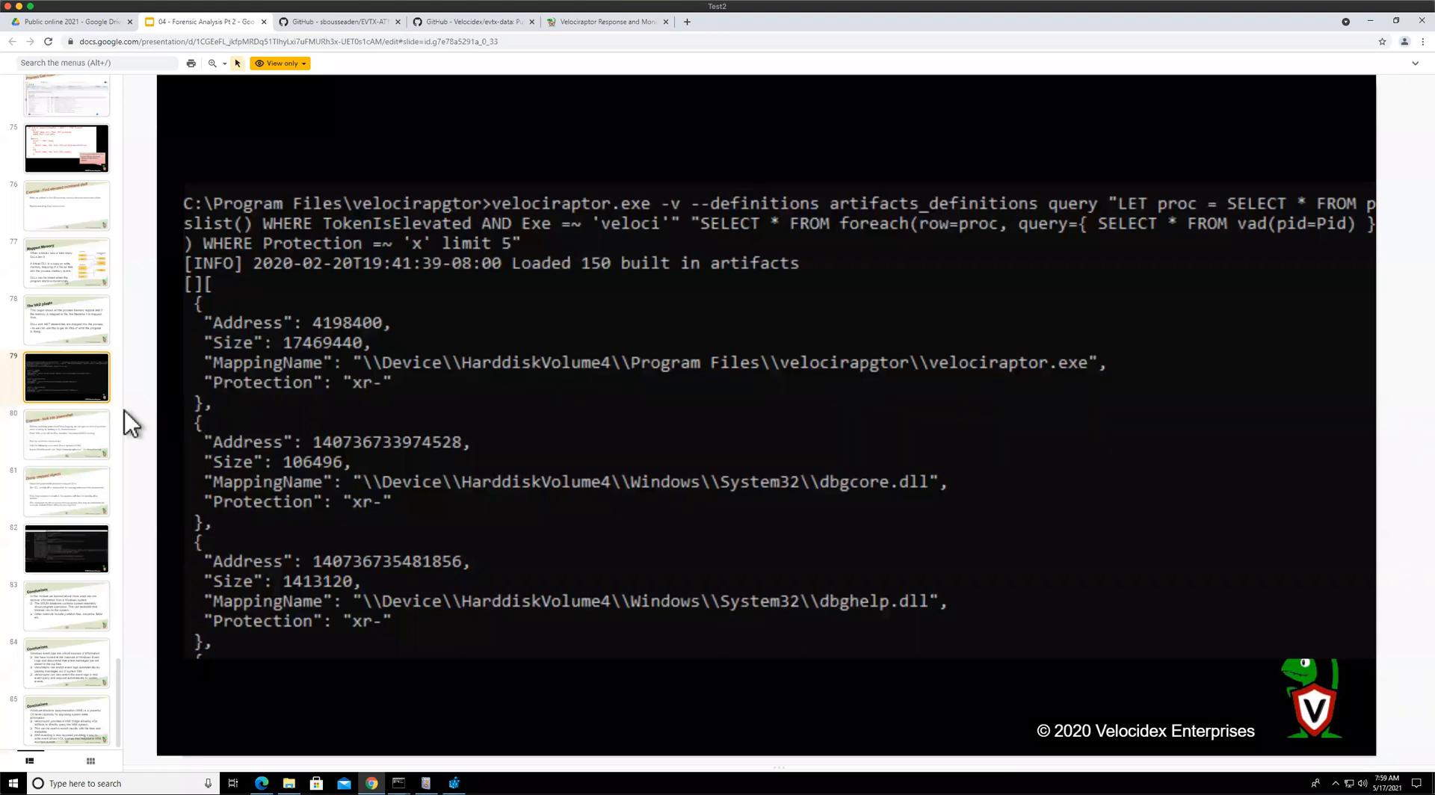
pyautogui.click(75, 428)
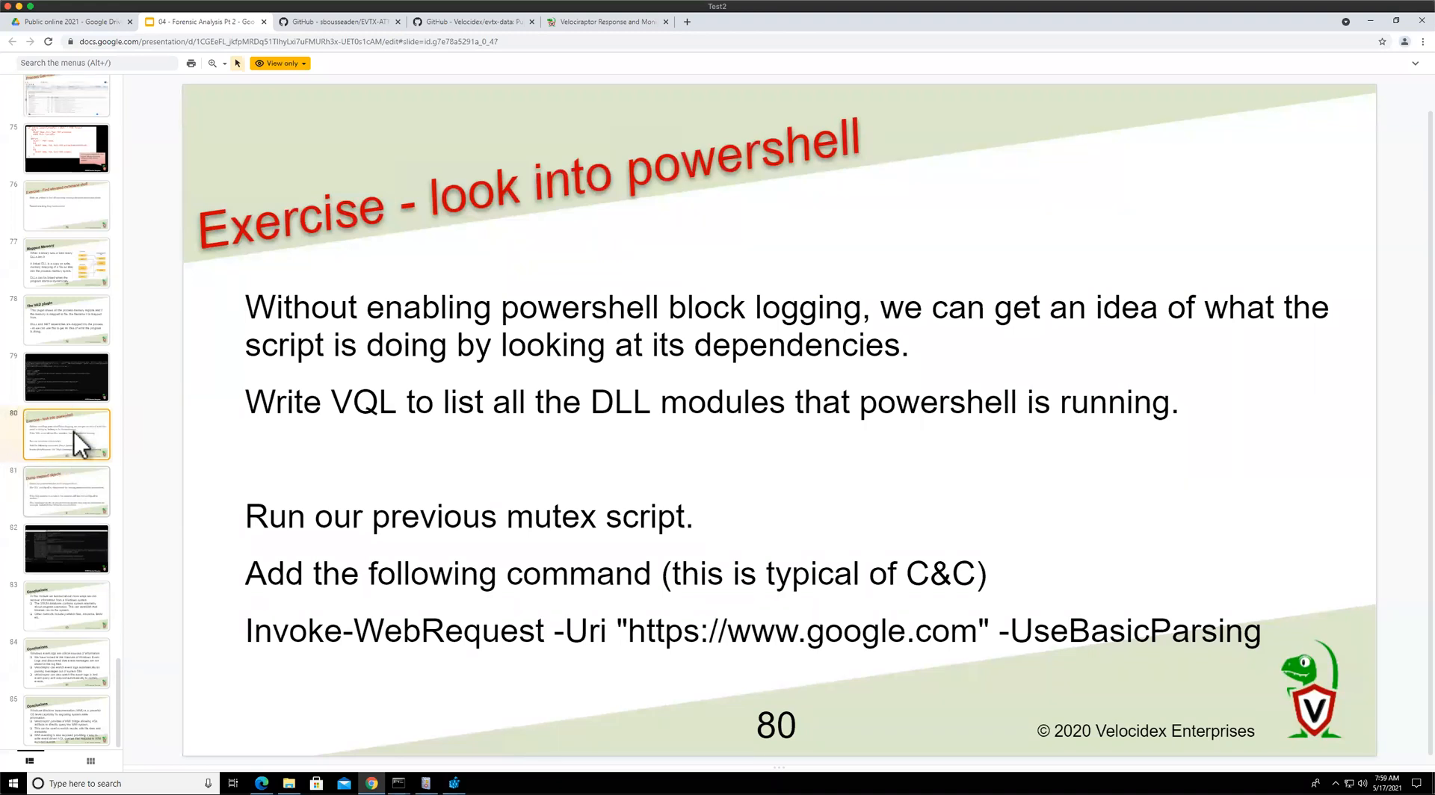
pyautogui.press('Down')
pyautogui.moveTo(396, 367); pyautogui.dragTo(532, 364)
pyautogui.rightClick(470, 354)
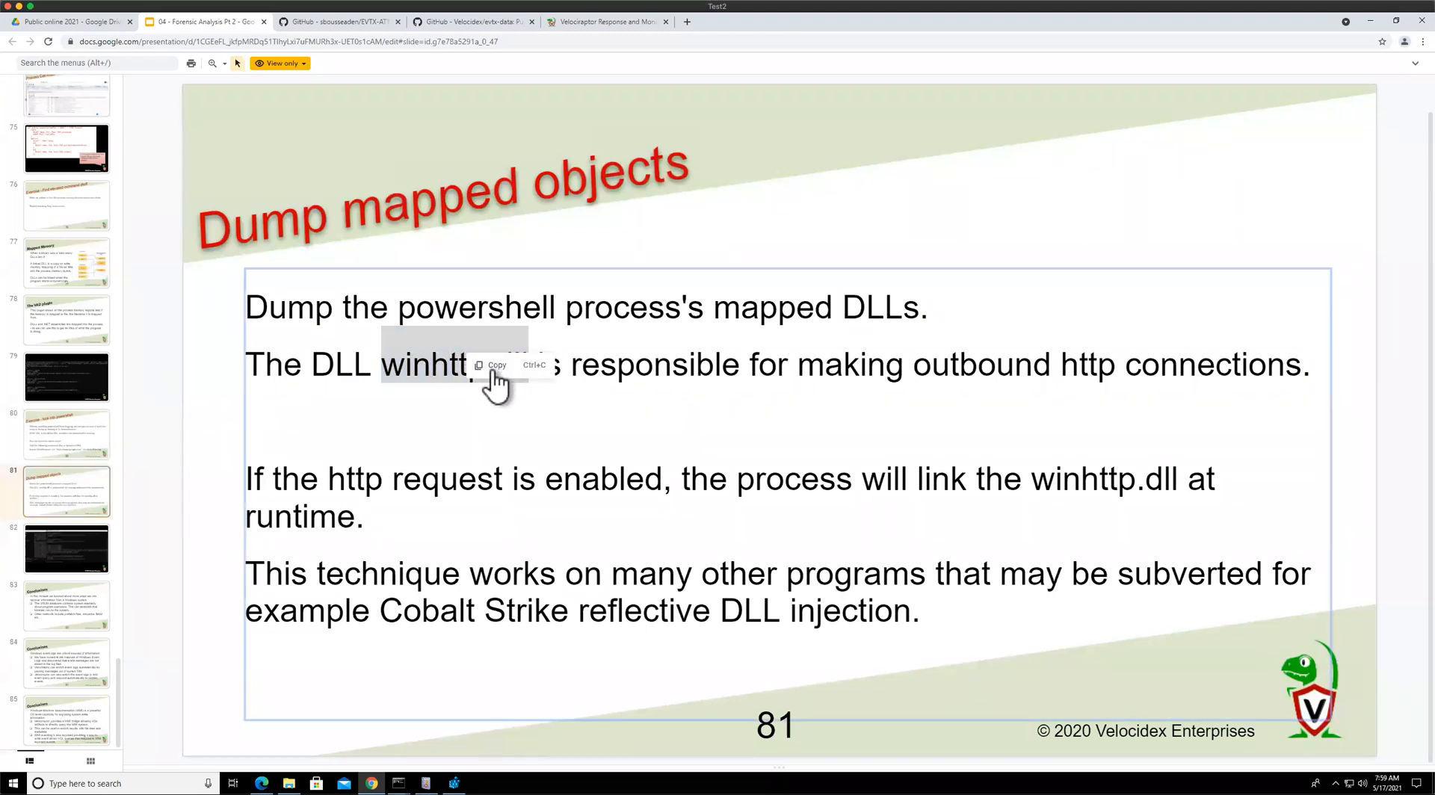
pyautogui.press('Escape')
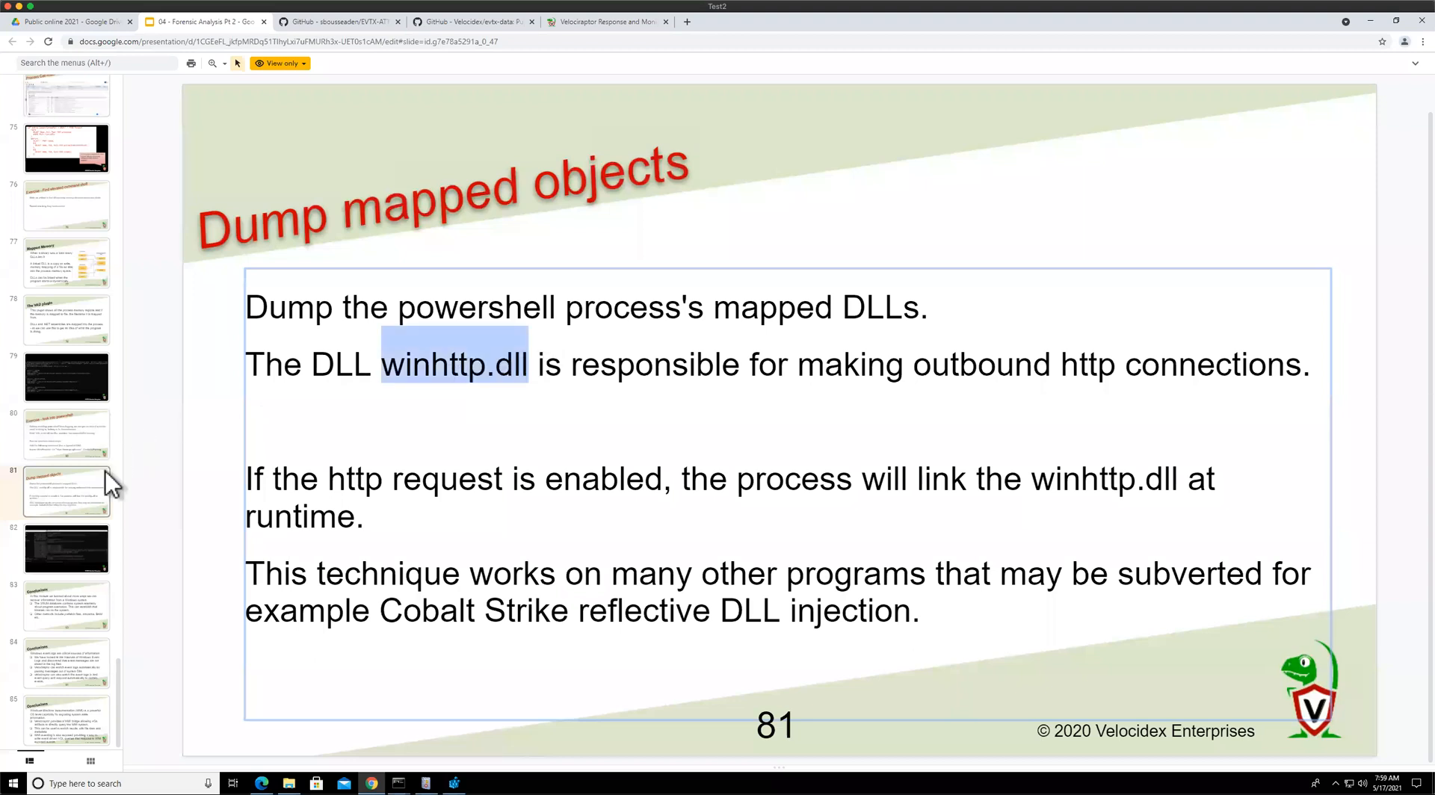
pyautogui.click(80, 438)
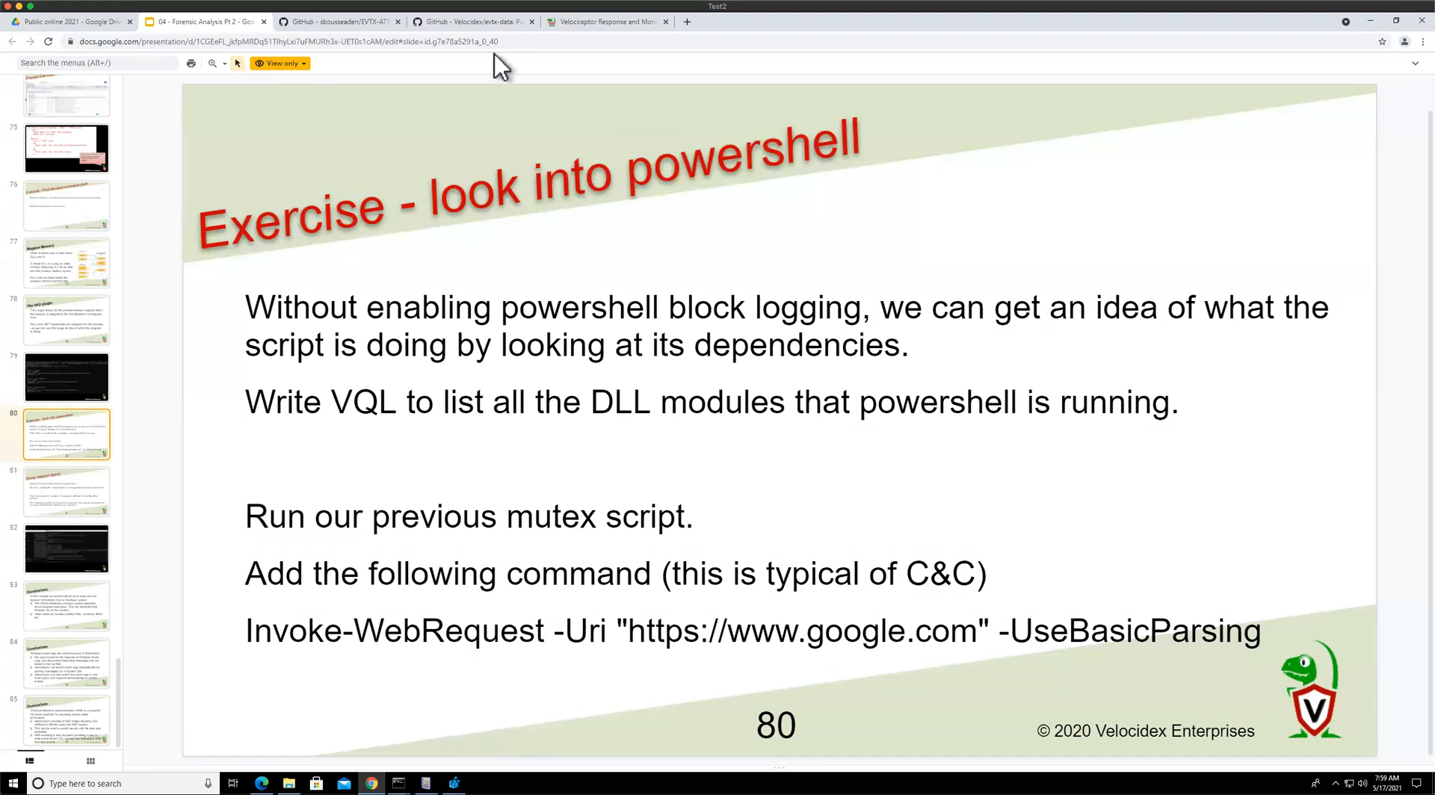
# Open notebook 2 in Velociraptor and add a new VQL cell to it
pyautogui.click(595, 27)
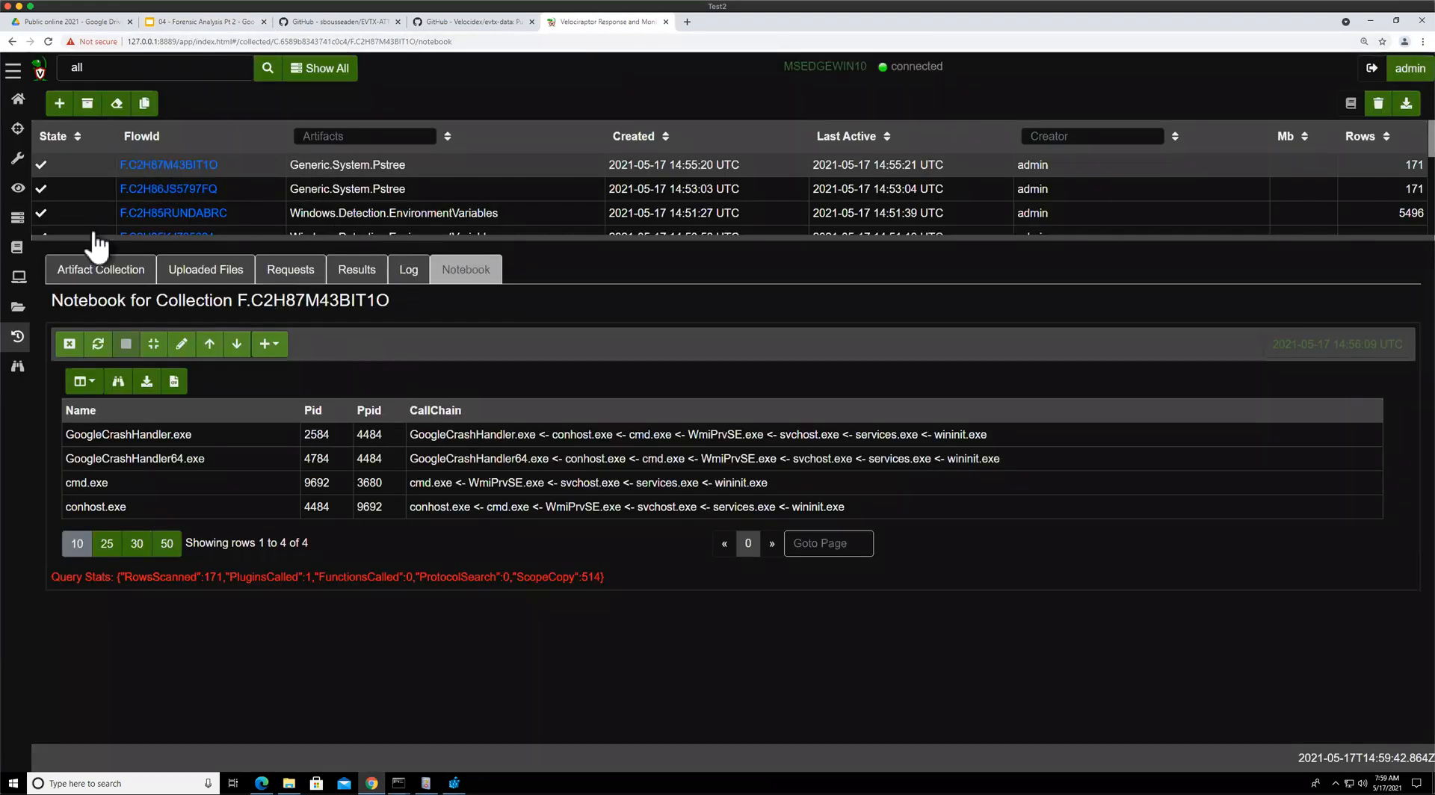
pyautogui.click(17, 246)
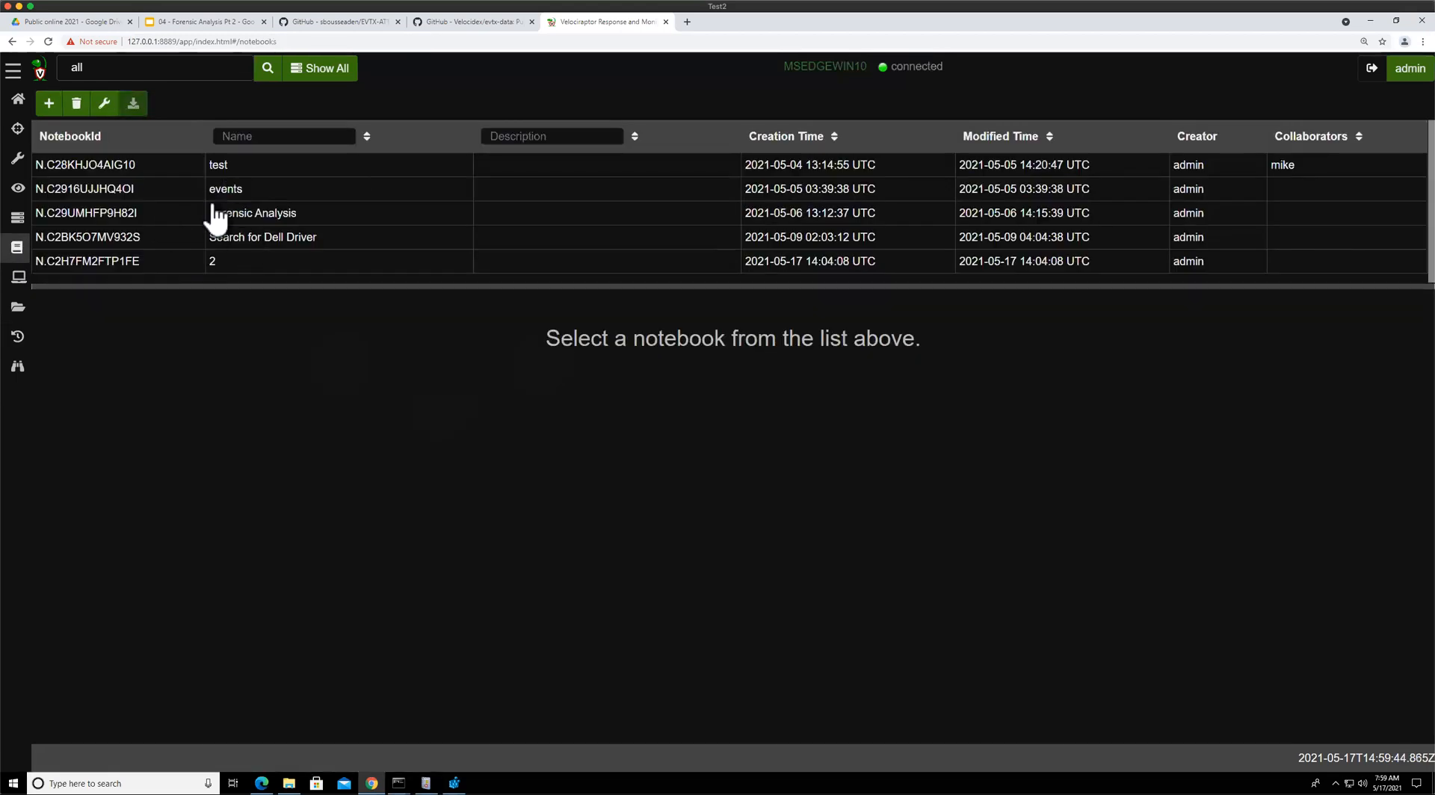
pyautogui.click(221, 262)
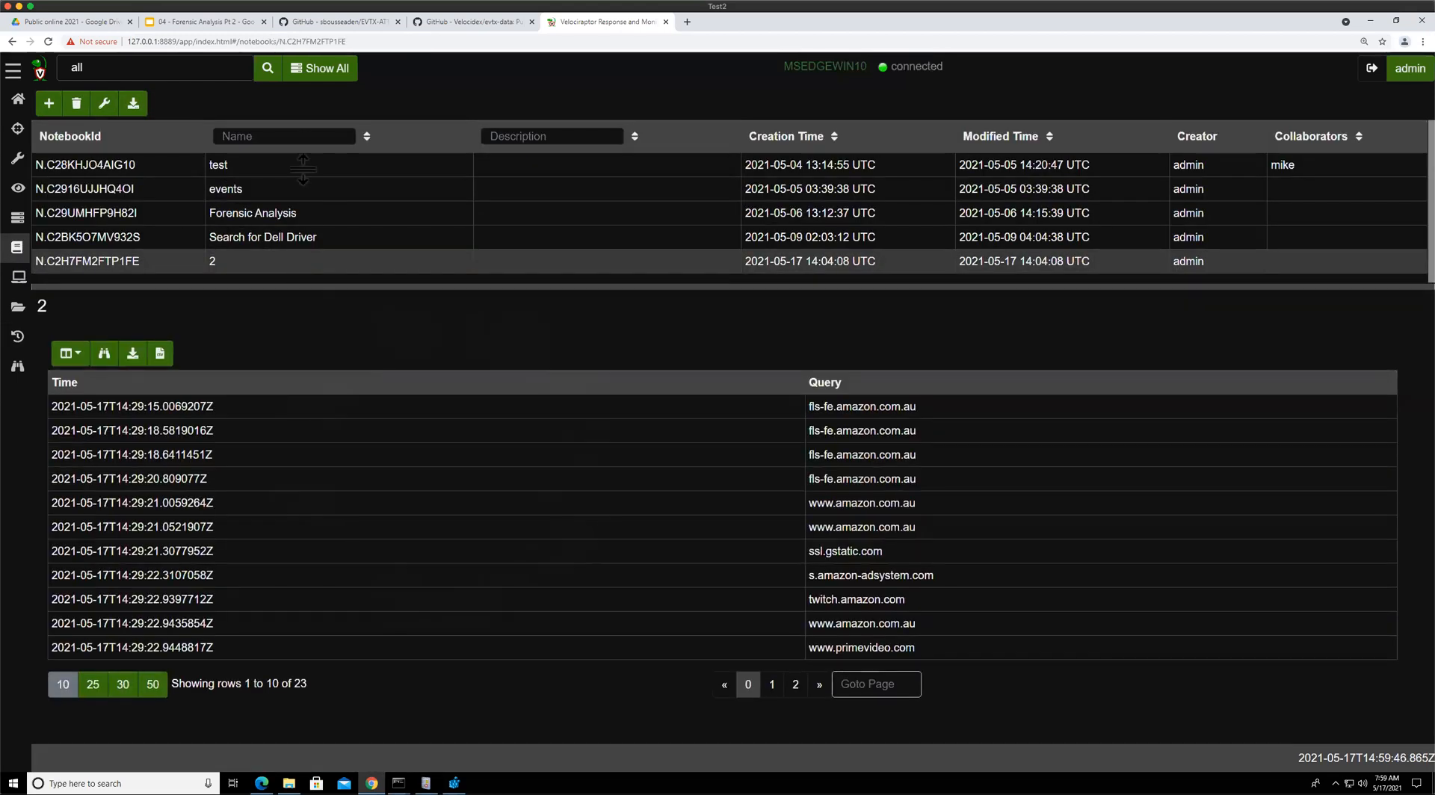
pyautogui.moveTo(299, 284); pyautogui.dragTo(299, 146)
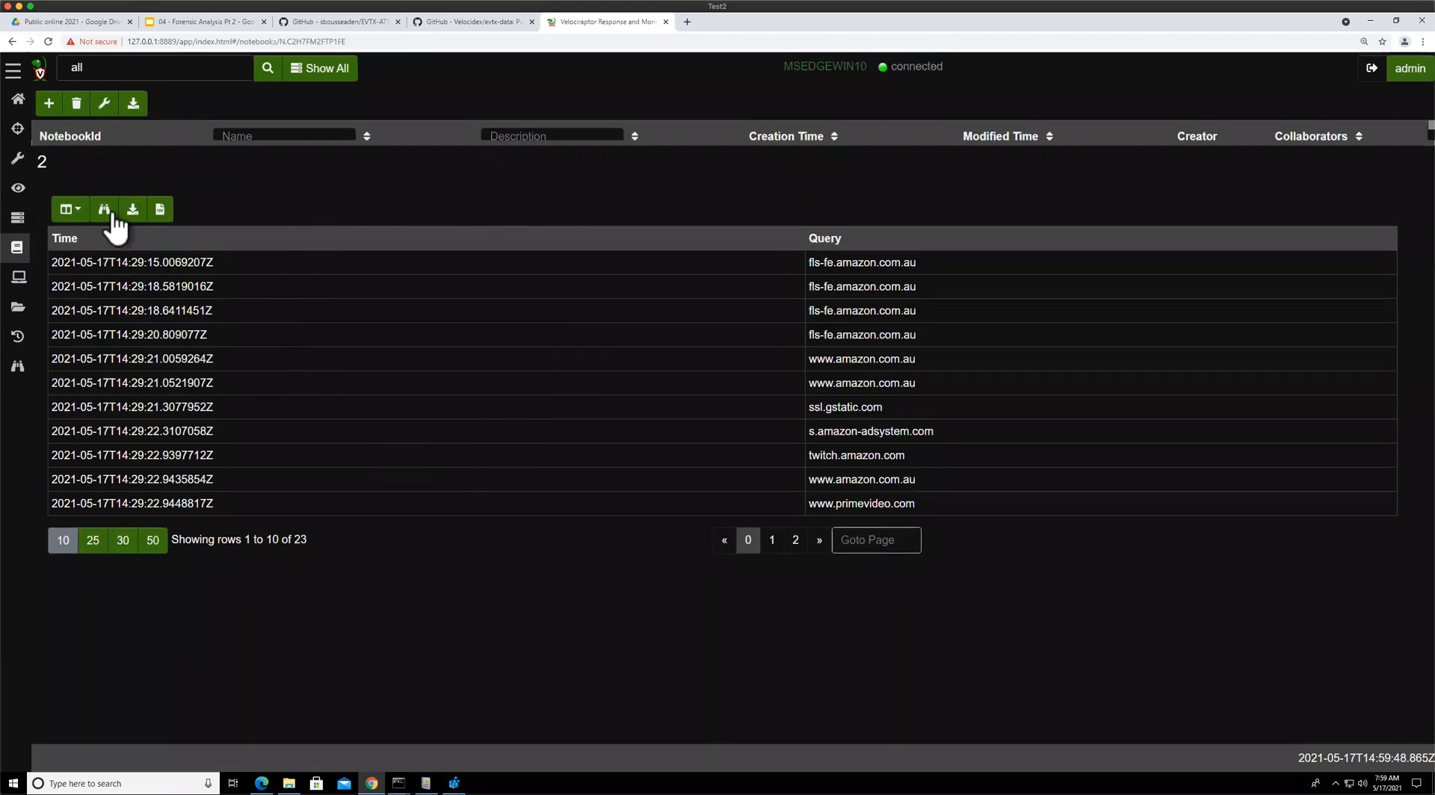
pyautogui.click(177, 243)
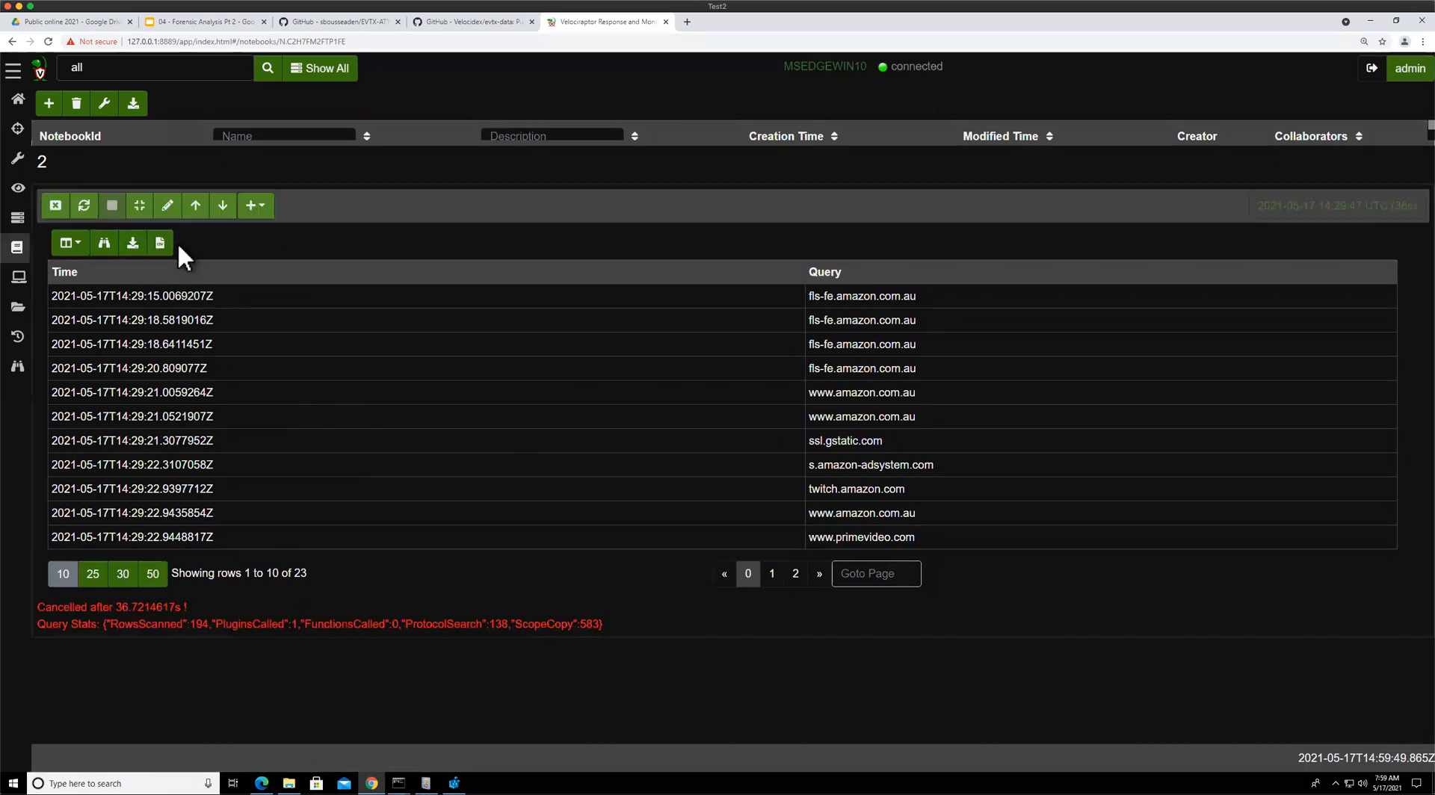
pyautogui.click(91, 171)
pyautogui.click(254, 167)
pyautogui.click(266, 218)
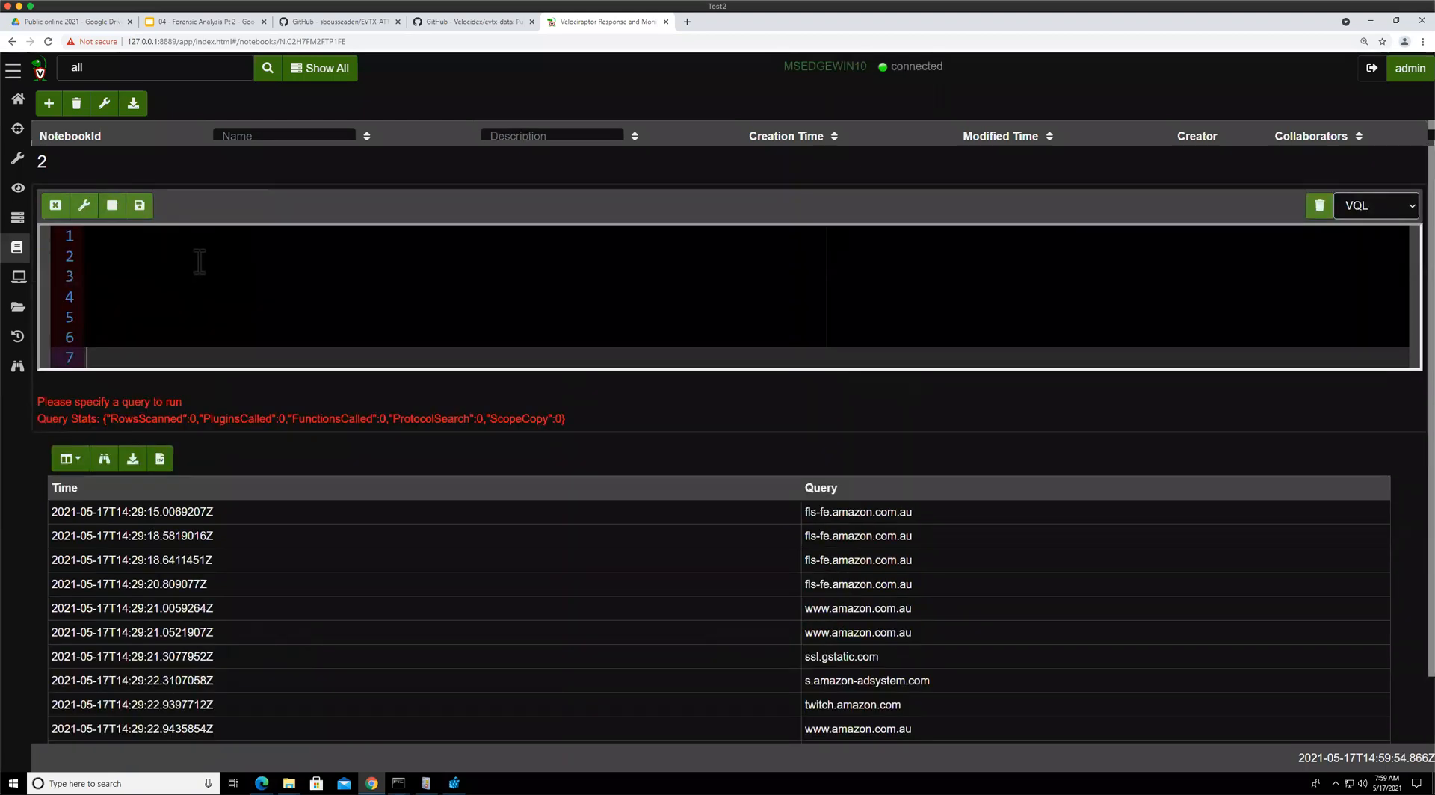
# Write and run the query SELECT * FROM pslist() WHERE Name =~ "powershell"
pyautogui.click(200, 257)
pyautogui.write('SELECT ')
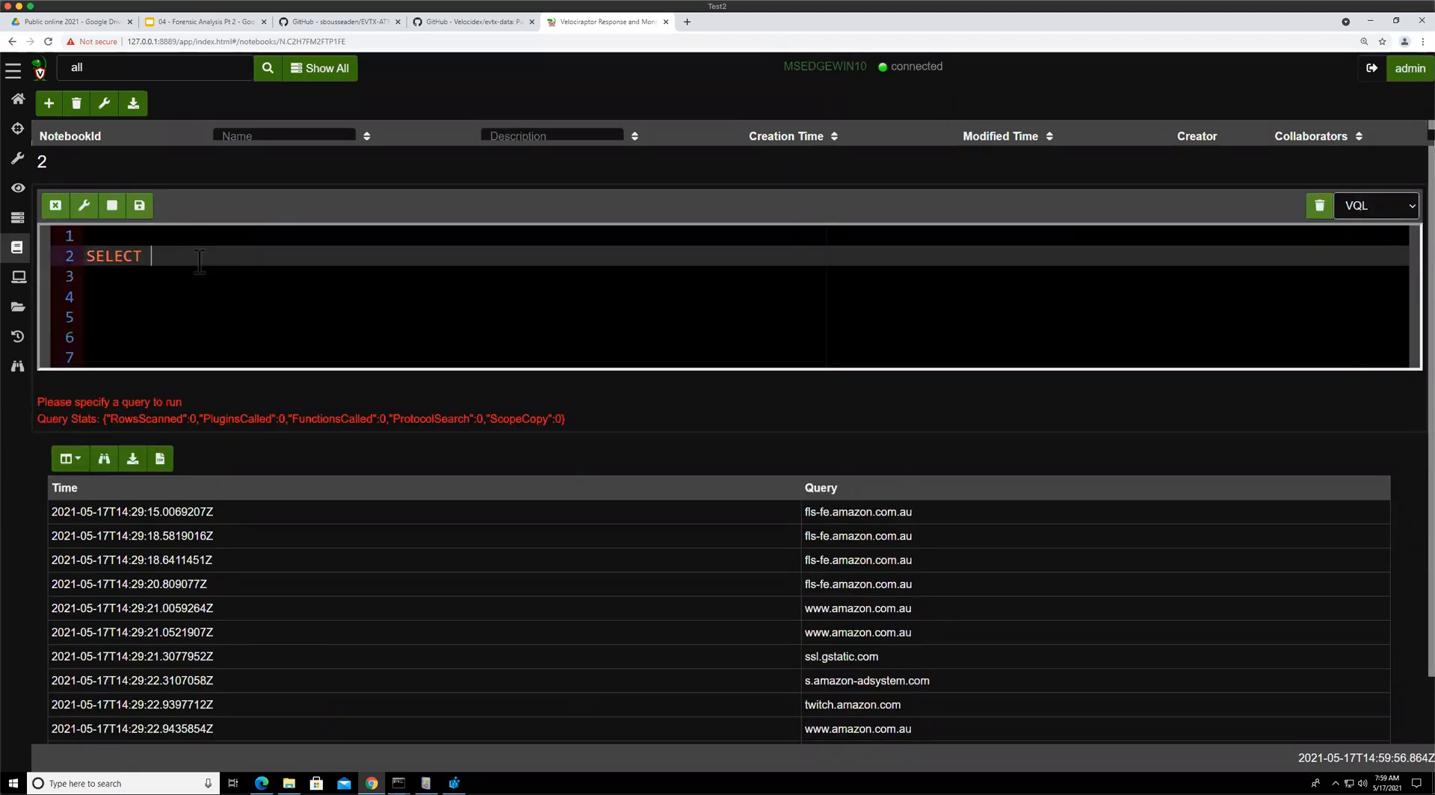
pyautogui.write('* FROM pslist()')
pyautogui.press('Return')
pyautogui.write('WHERE ')
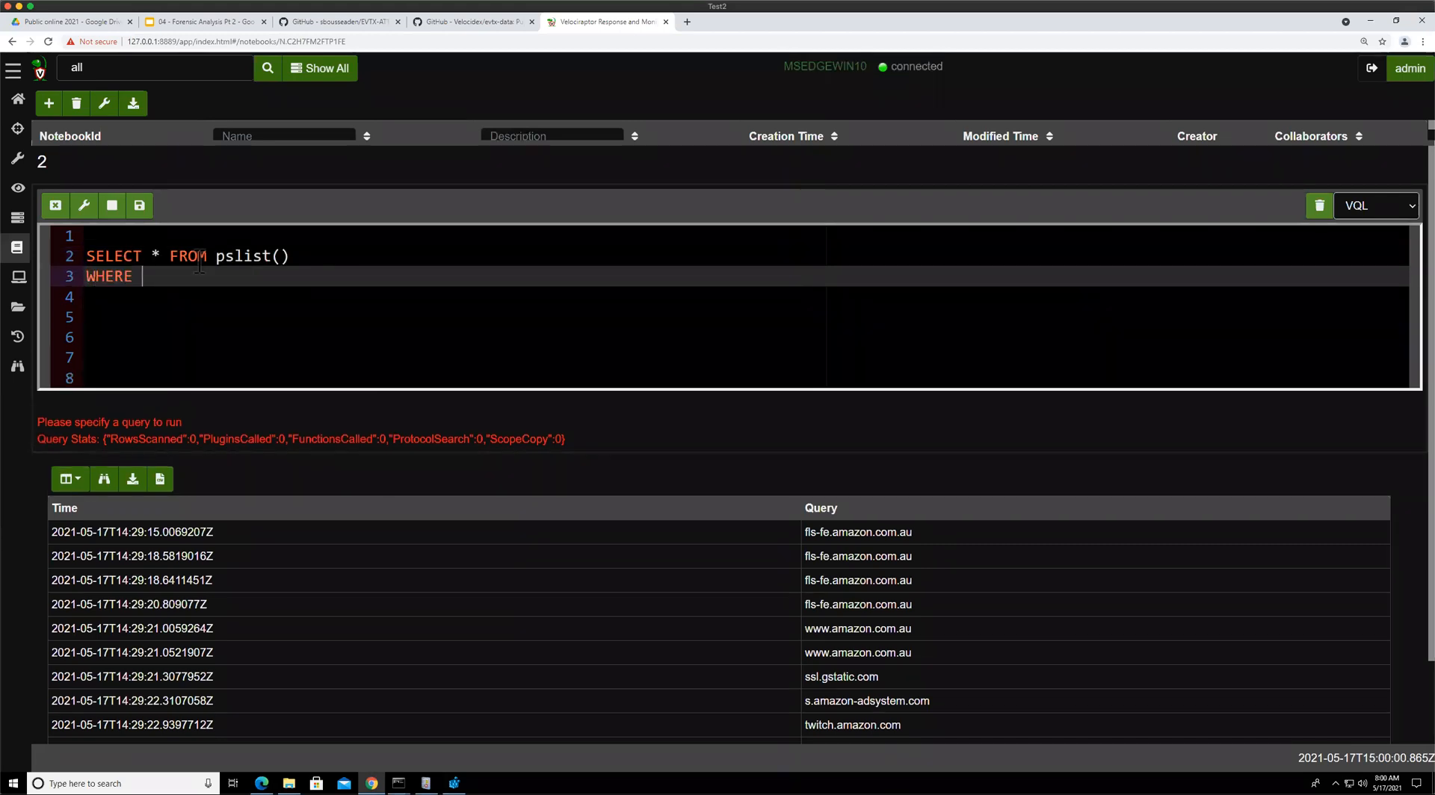
pyautogui.write('Name =~ "powers')
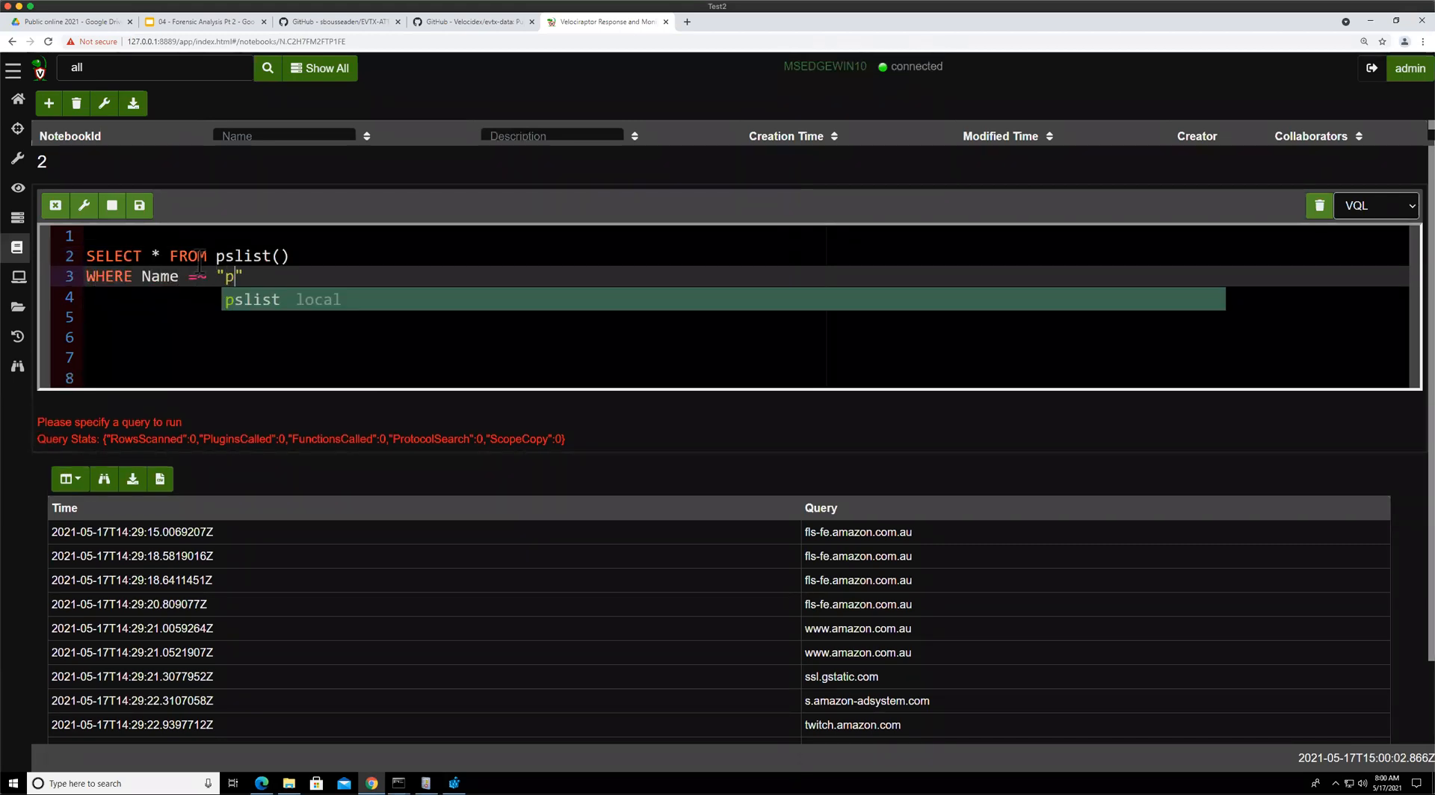
pyautogui.write('hell')
pyautogui.hotkey('ctrl', 'Return')
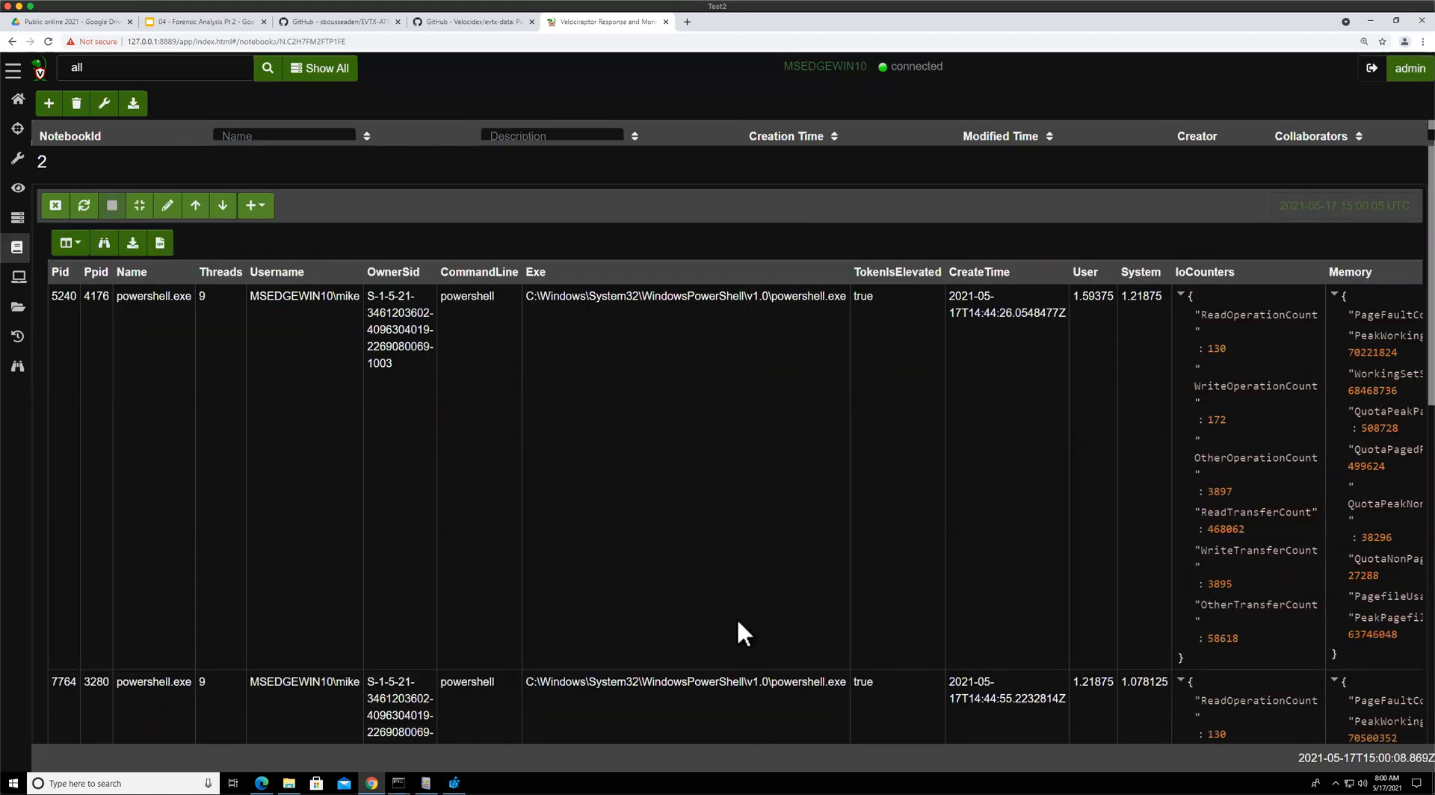
# Wrap the powershell pslist query in foreach() as its row={} argument, adding an empty query={} block
pyautogui.scroll(-5, 744, 654)
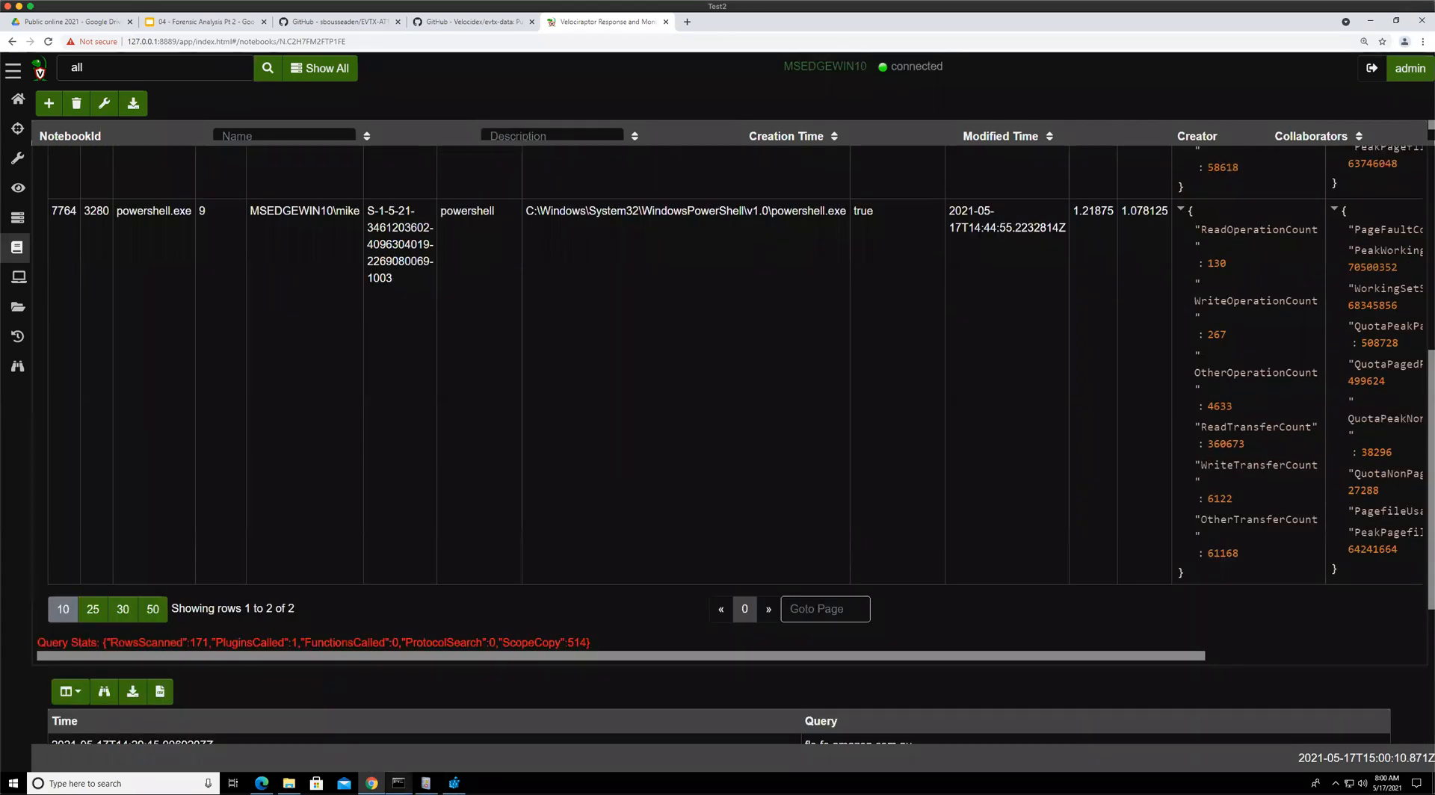
pyautogui.moveTo(398, 783)
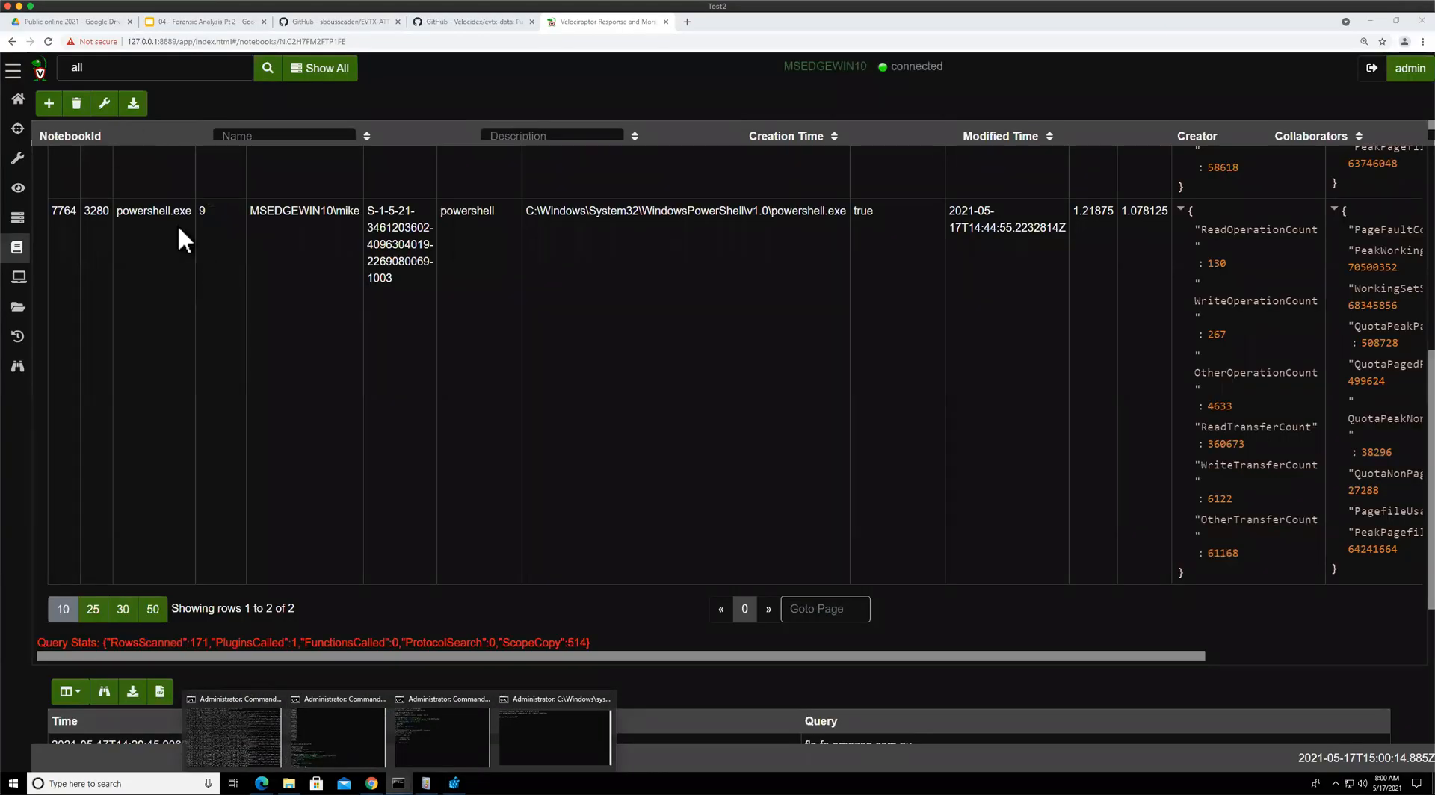
pyautogui.scroll(5, 168, 221)
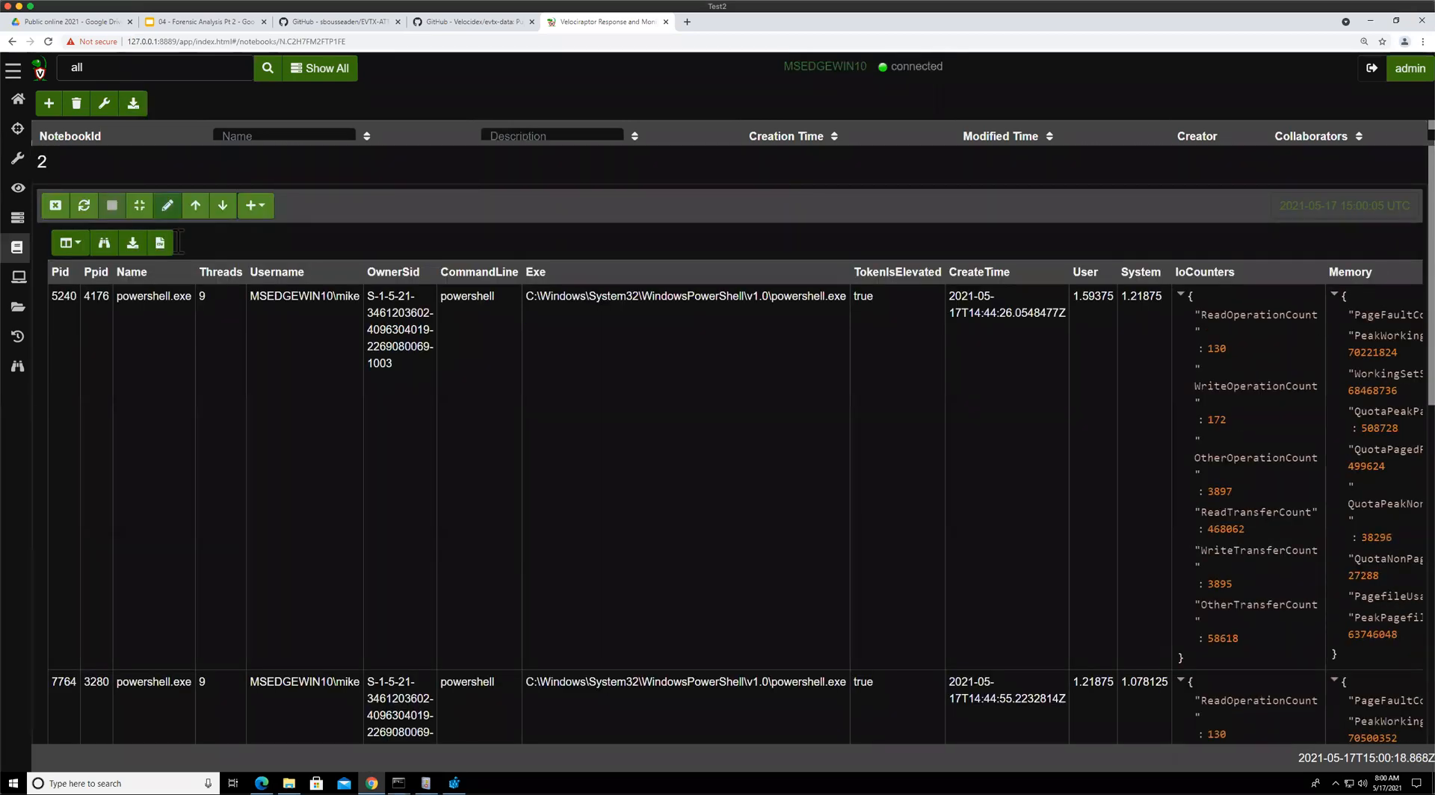
pyautogui.click(173, 210)
pyautogui.click(178, 238)
pyautogui.press('Return')
pyautogui.write('SELECT * FROM ')
pyautogui.write('foreach(')
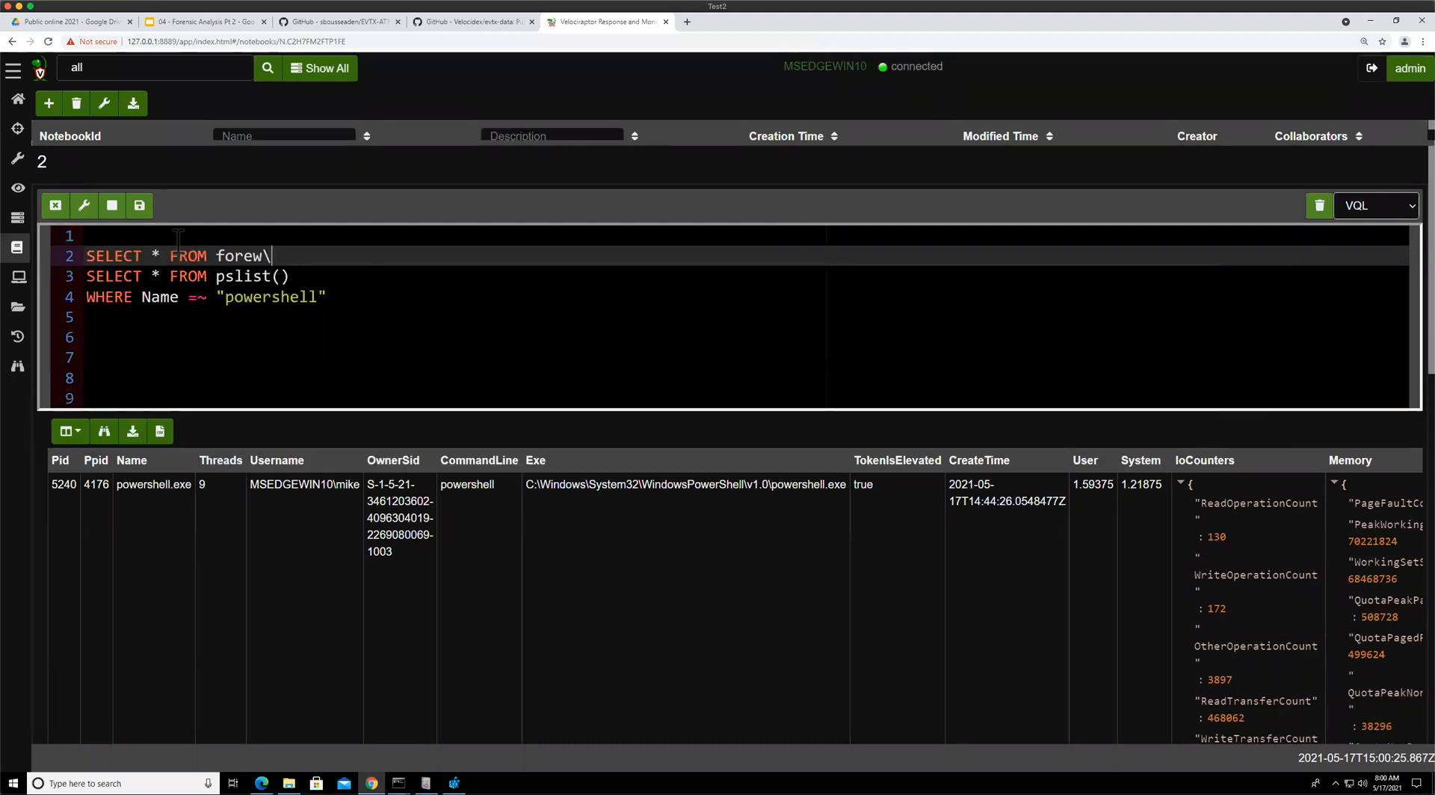
pyautogui.press('Return')
pyautogui.write('re')
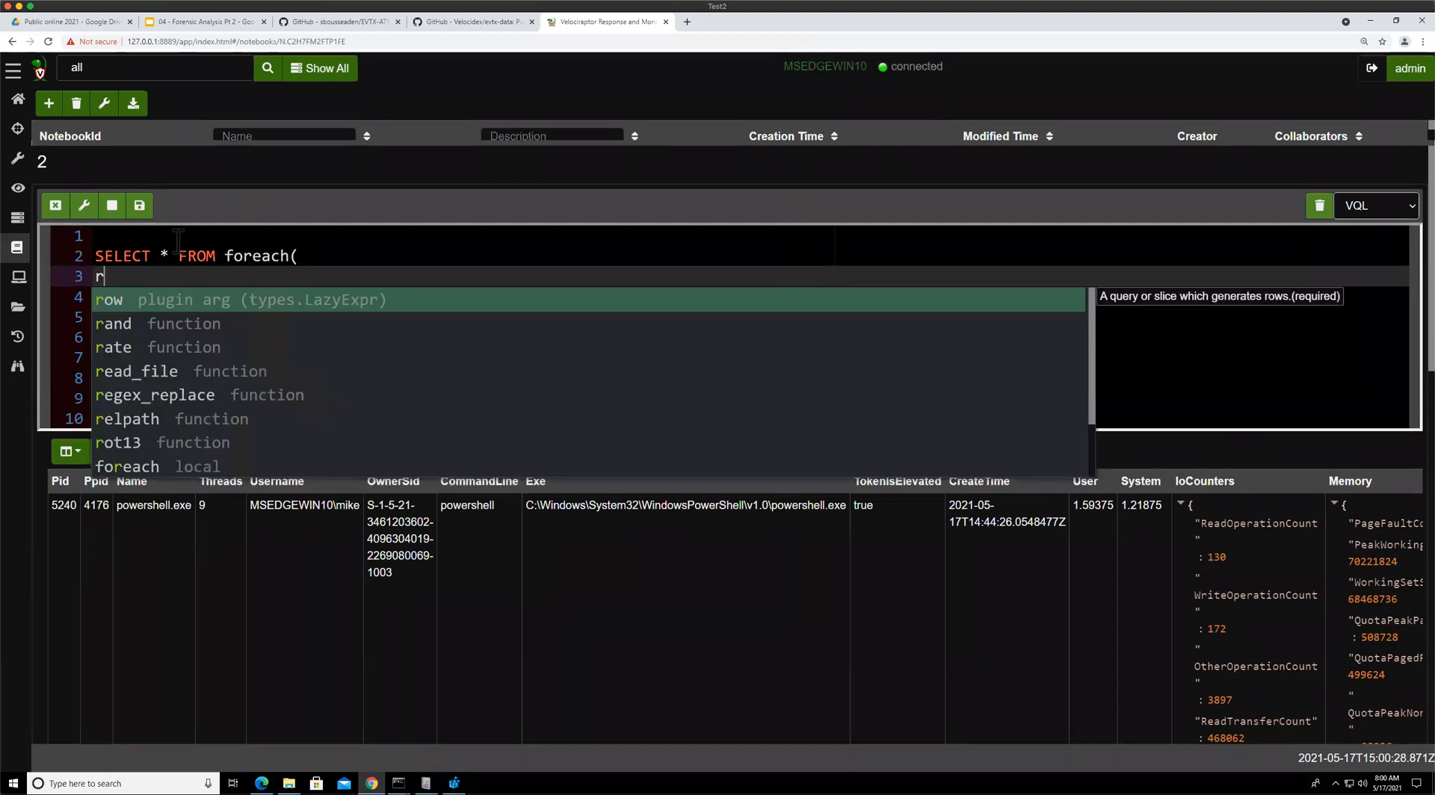
pyautogui.press('BackSpace')
pyautogui.press('Return')
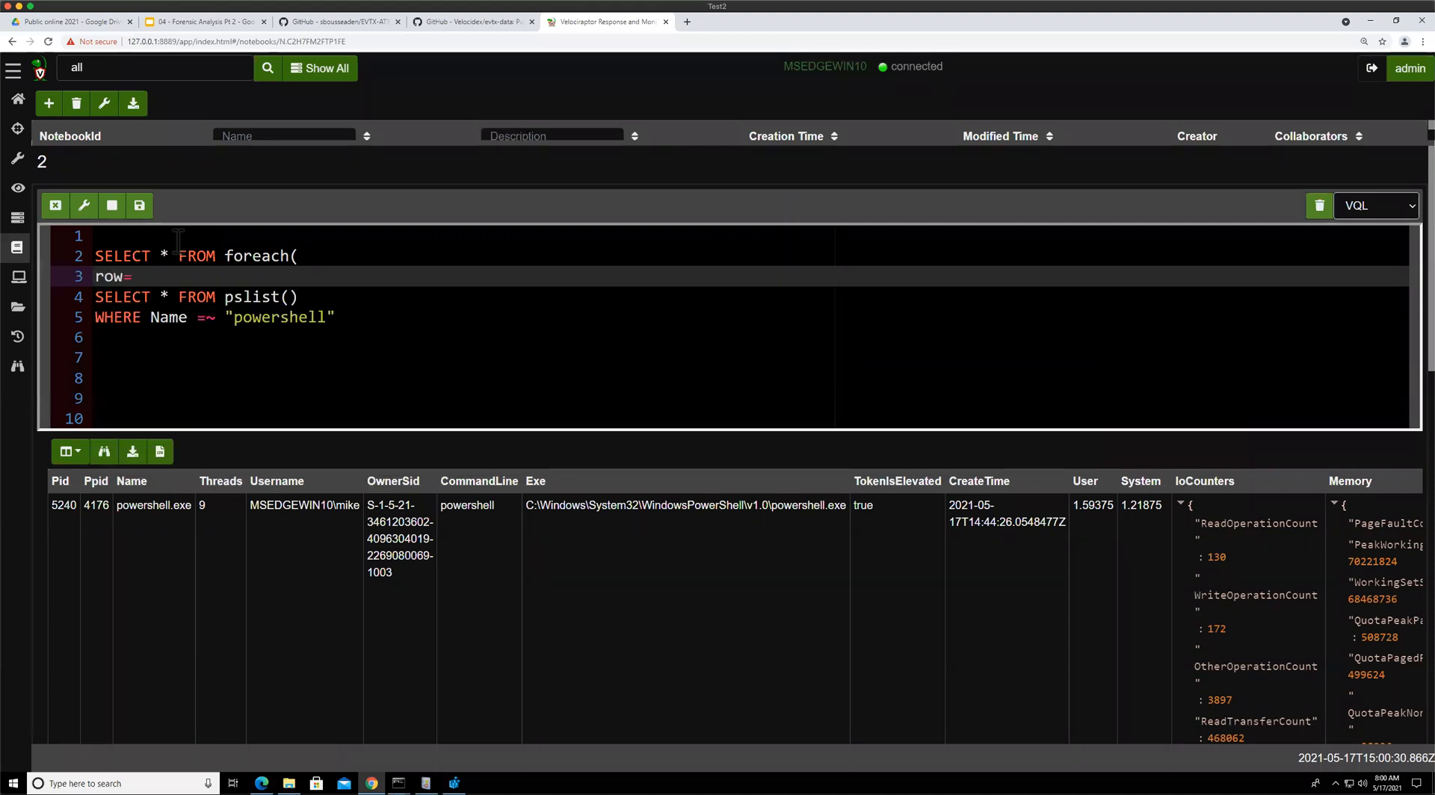
pyautogui.write('{')
pyautogui.press('Down')
pyautogui.press('Down')
pyautogui.press('End')
pyautogui.press('Return')
pyautogui.write('}, ')
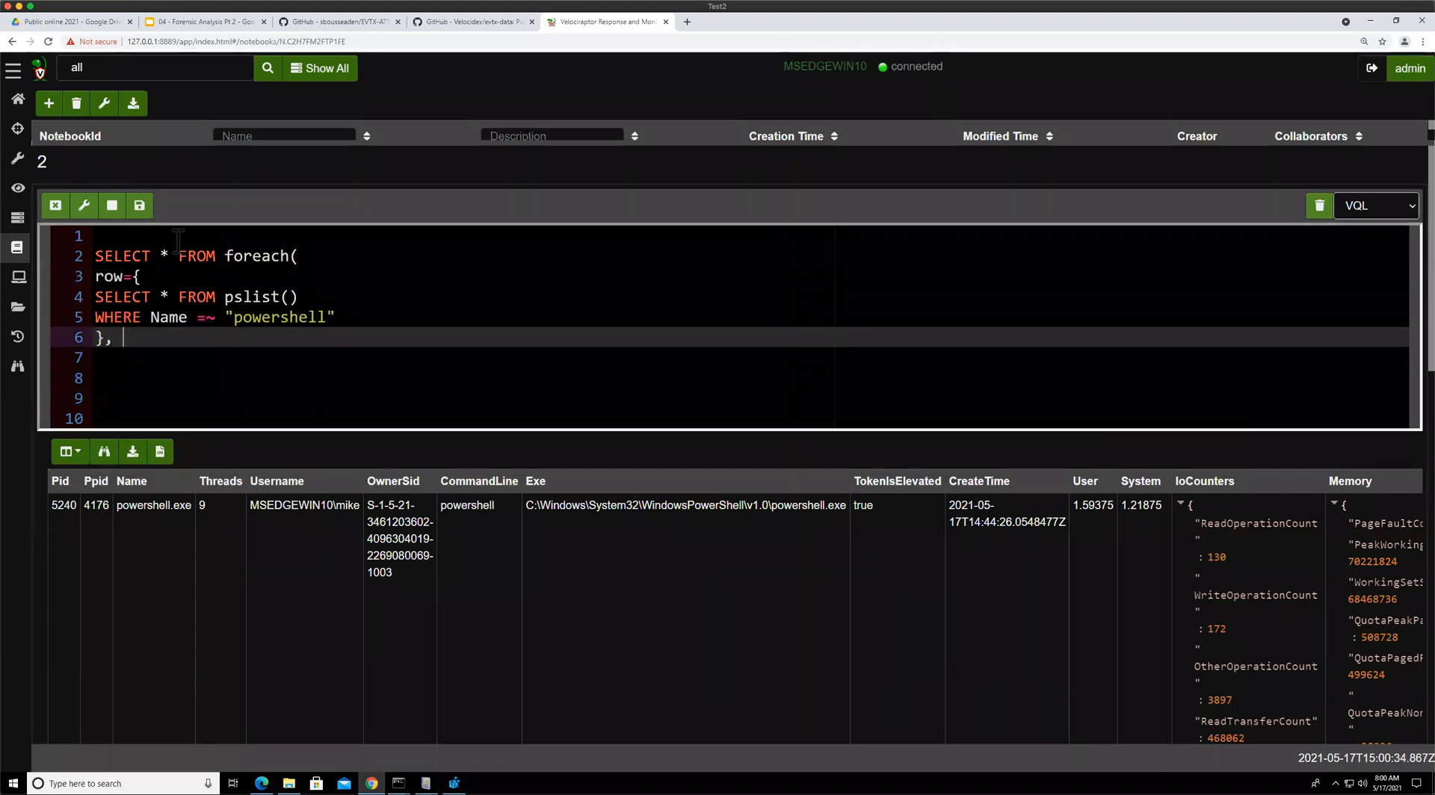
pyautogui.write('query={')
pyautogui.press('Return')
pyautogui.press('Return')
pyautogui.write('}')
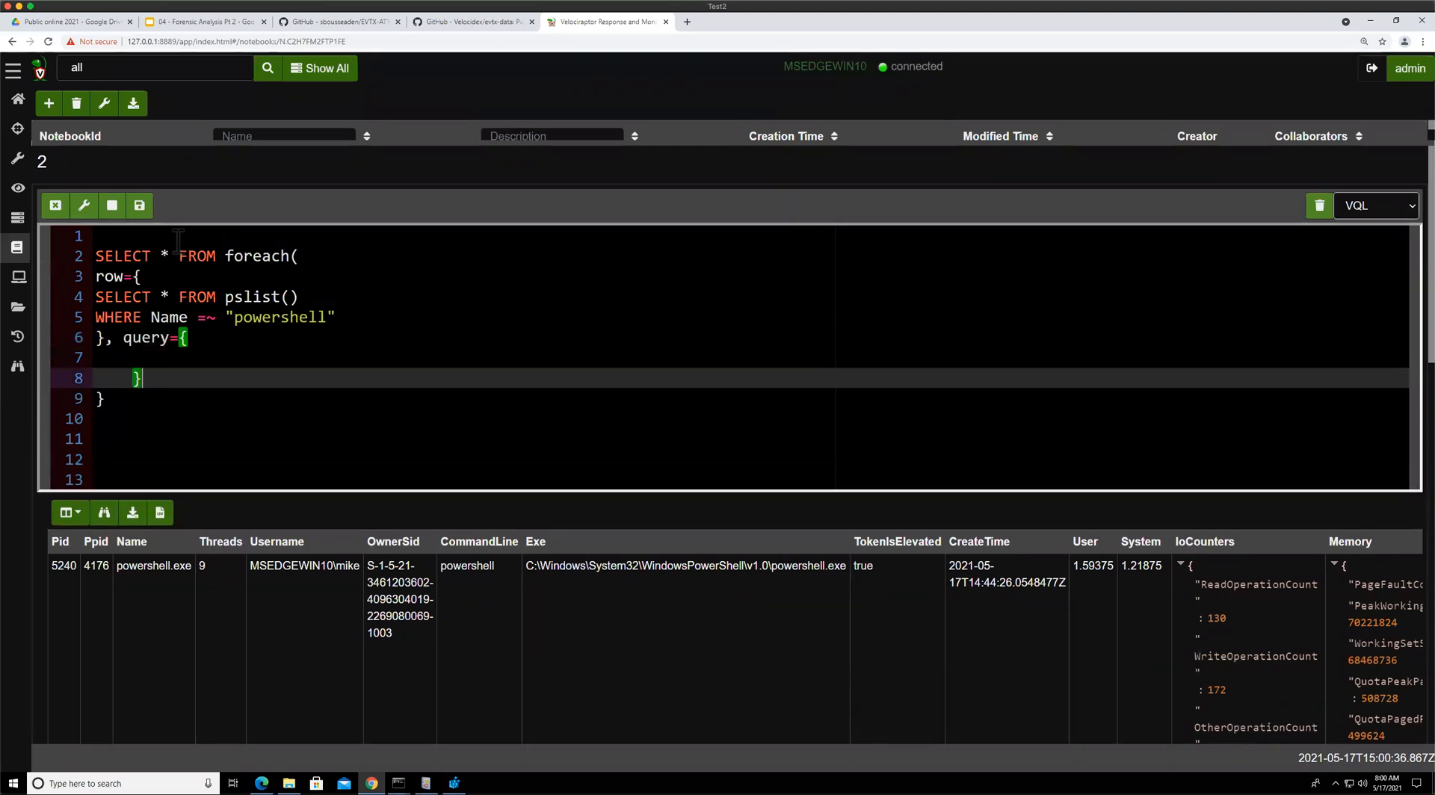
pyautogui.press('BackSpace')
pyautogui.press('Down')
pyautogui.write(')')
# Fill the query block with SELECT * FROM vad(pid=Pid) and run the cell
pyautogui.press('Up')
pyautogui.press('Up')
pyautogui.write('SELECT * FFR')
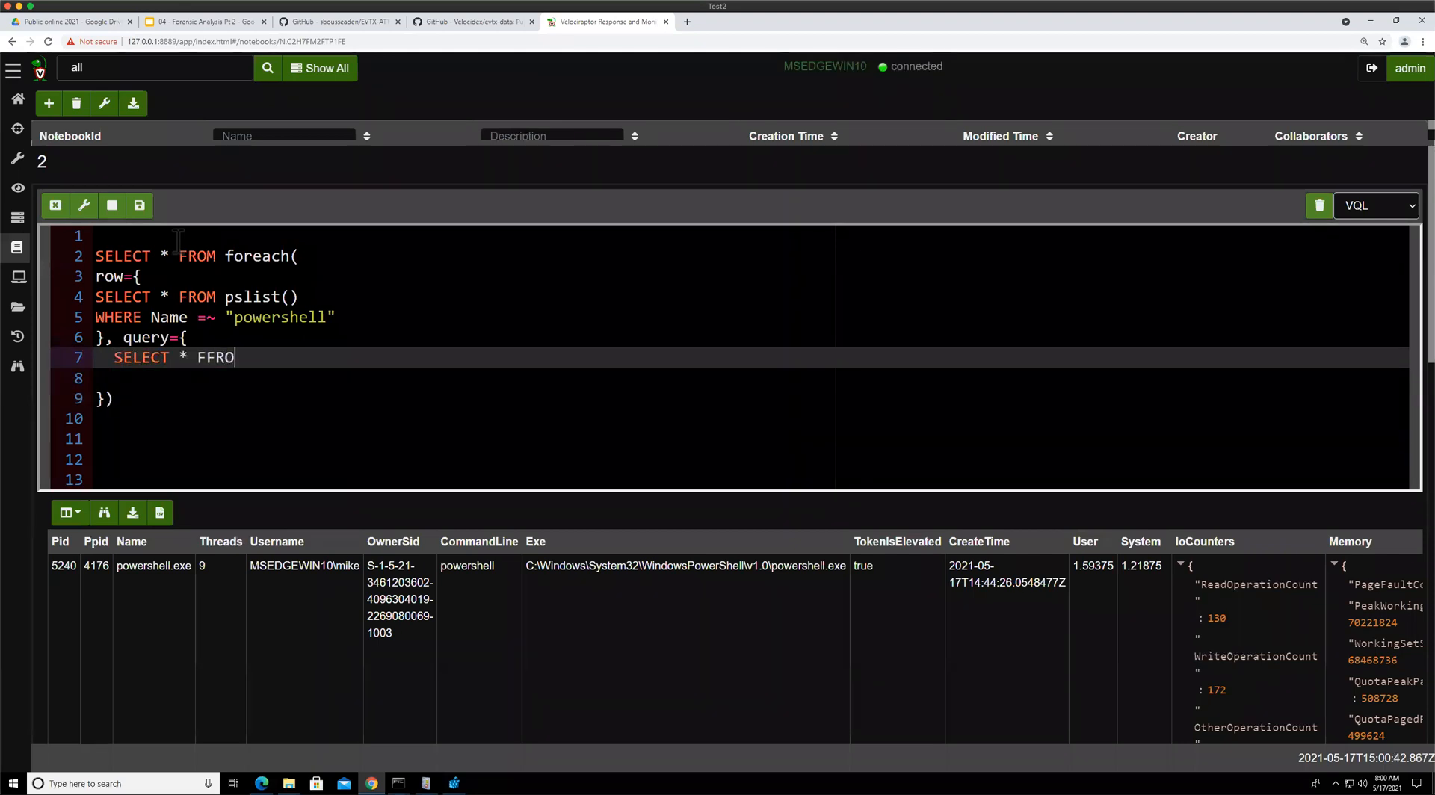
pyautogui.press('BackSpace')
pyautogui.press('BackSpace')
pyautogui.write('R')
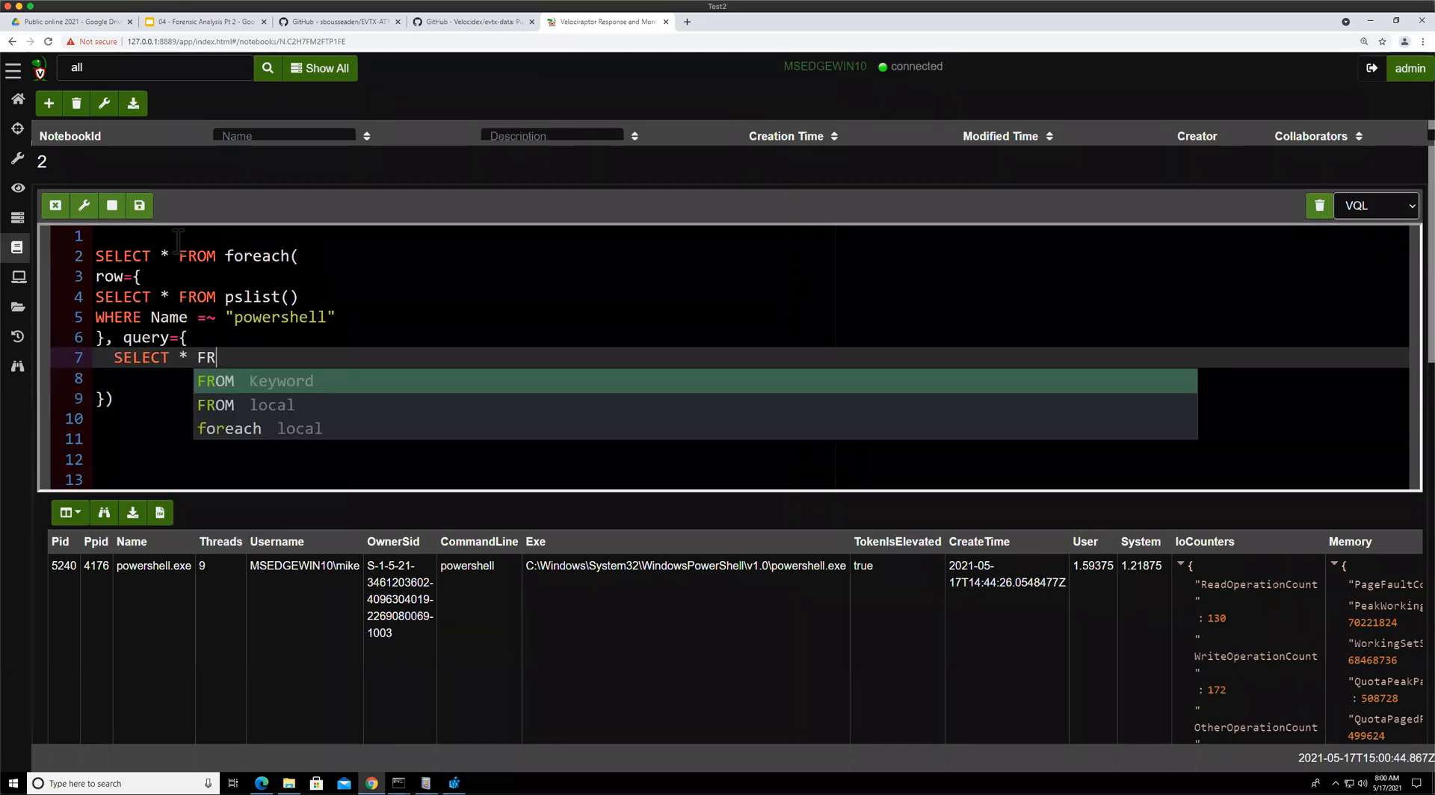
pyautogui.write('OM vad(?')
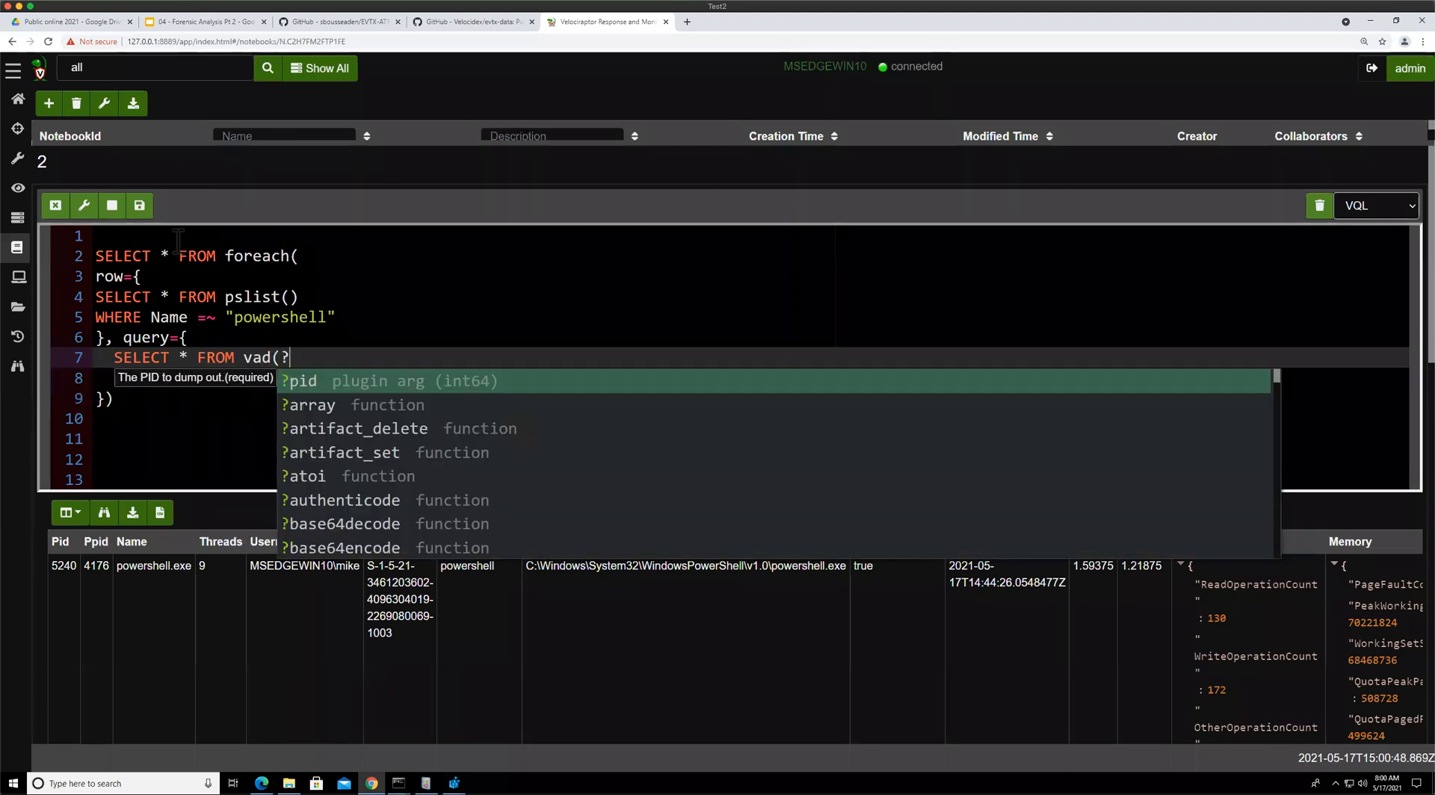
pyautogui.press('Return')
pyautogui.write('Pid)')
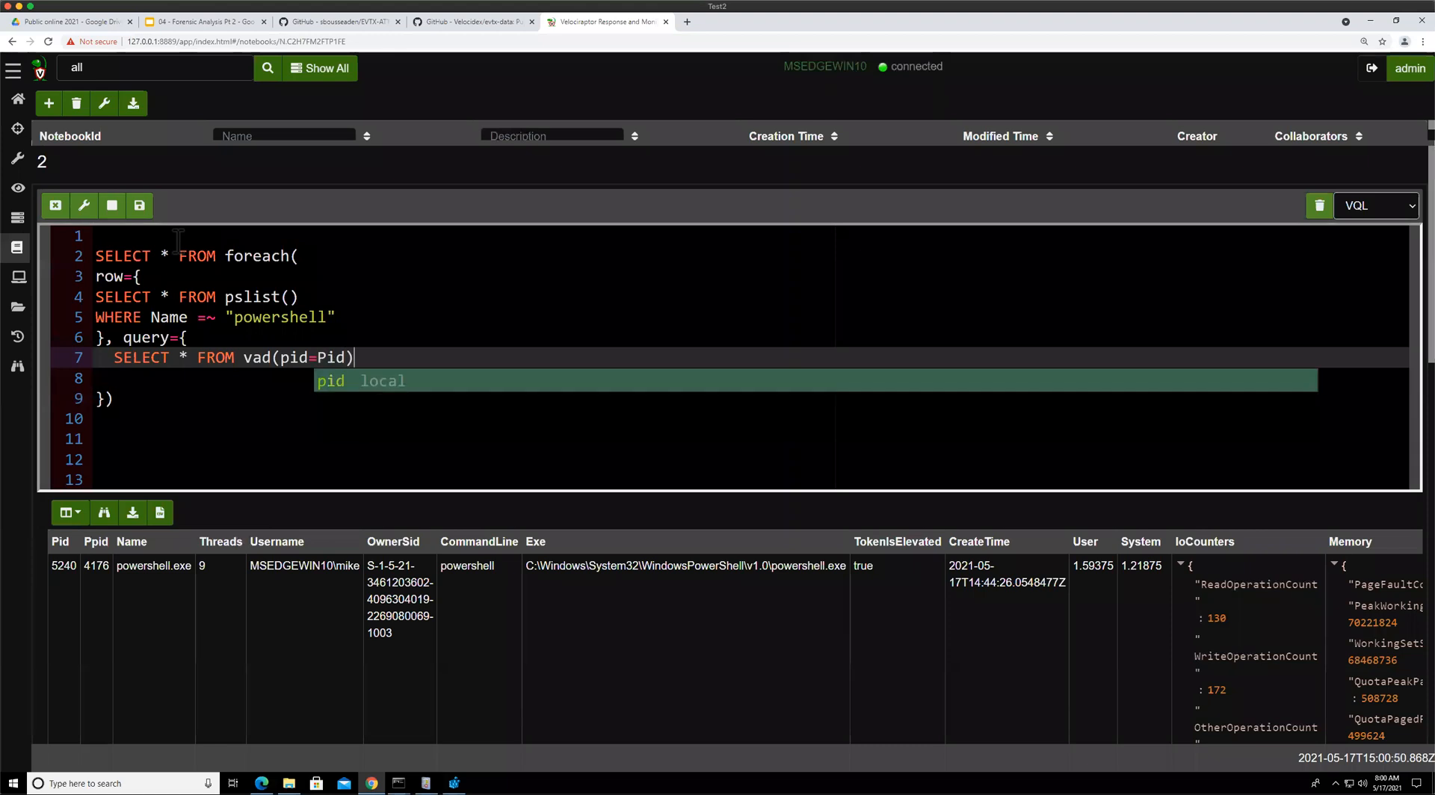
pyautogui.press('Down')
pyautogui.press('BackSpace')
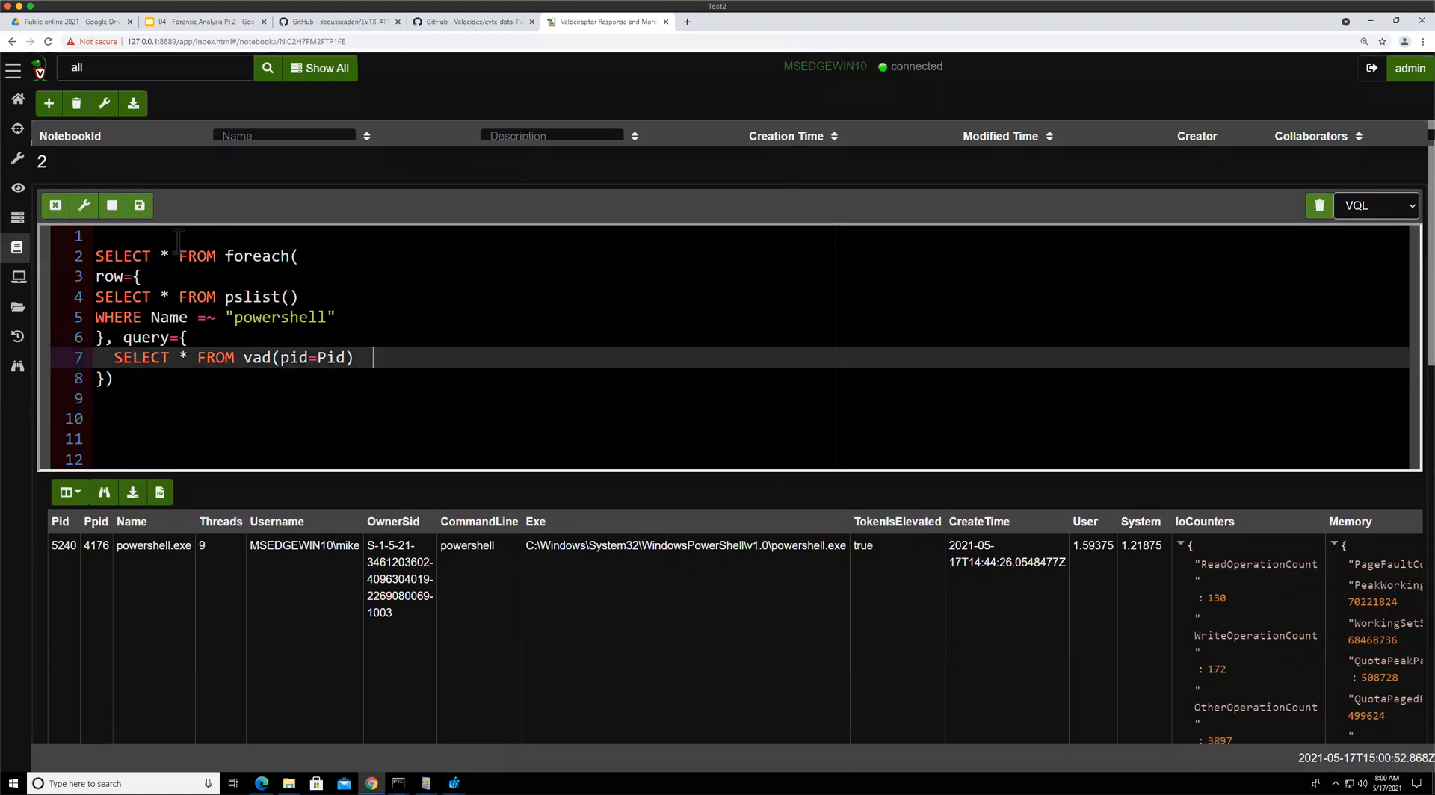
pyautogui.press('BackSpace')
pyautogui.click(139, 205)
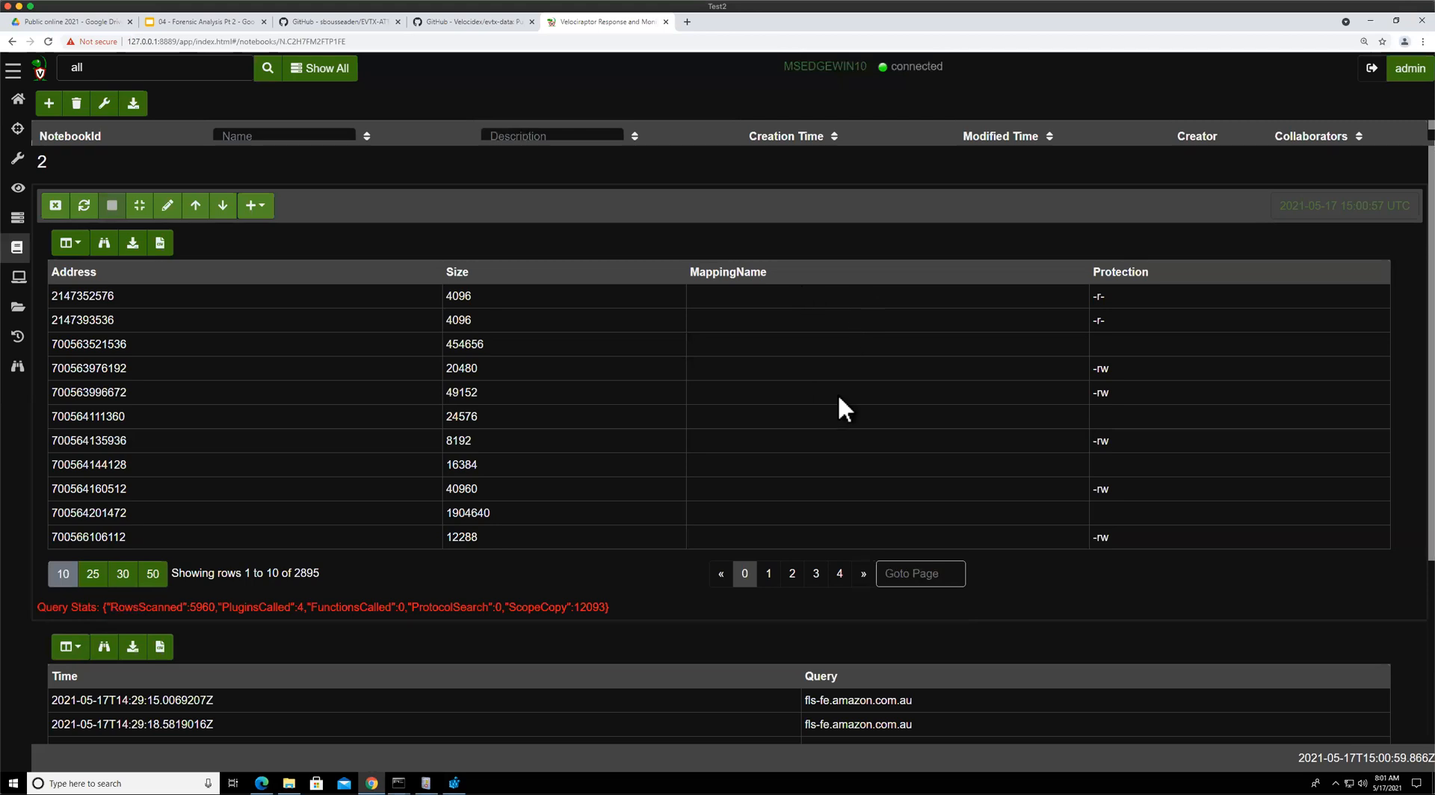
# Page through the vad results to inspect the powershell memory mappings
pyautogui.click(768, 573)
pyautogui.click(794, 574)
pyautogui.click(816, 576)
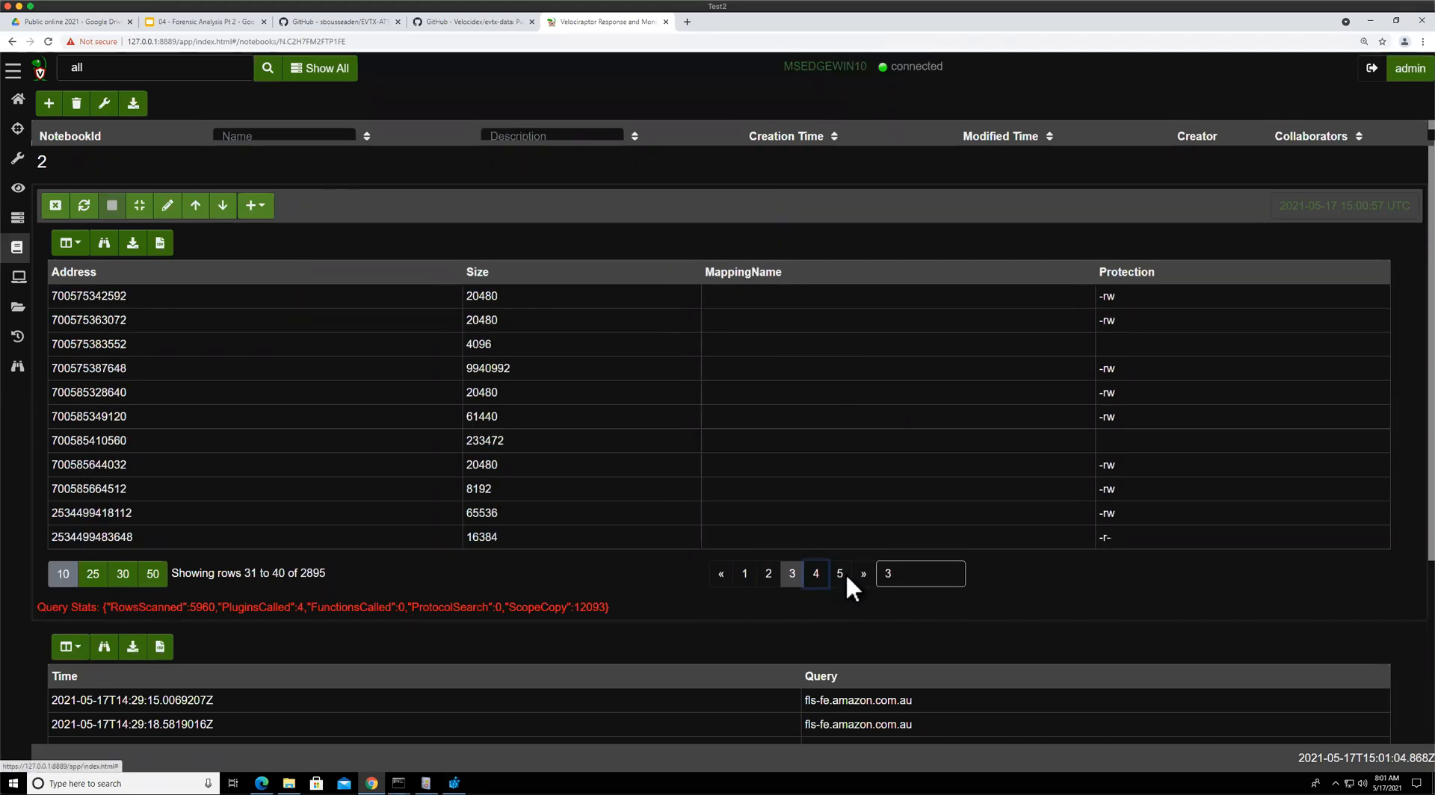
pyautogui.click(815, 576)
pyautogui.click(815, 575)
pyautogui.click(815, 576)
pyautogui.click(816, 575)
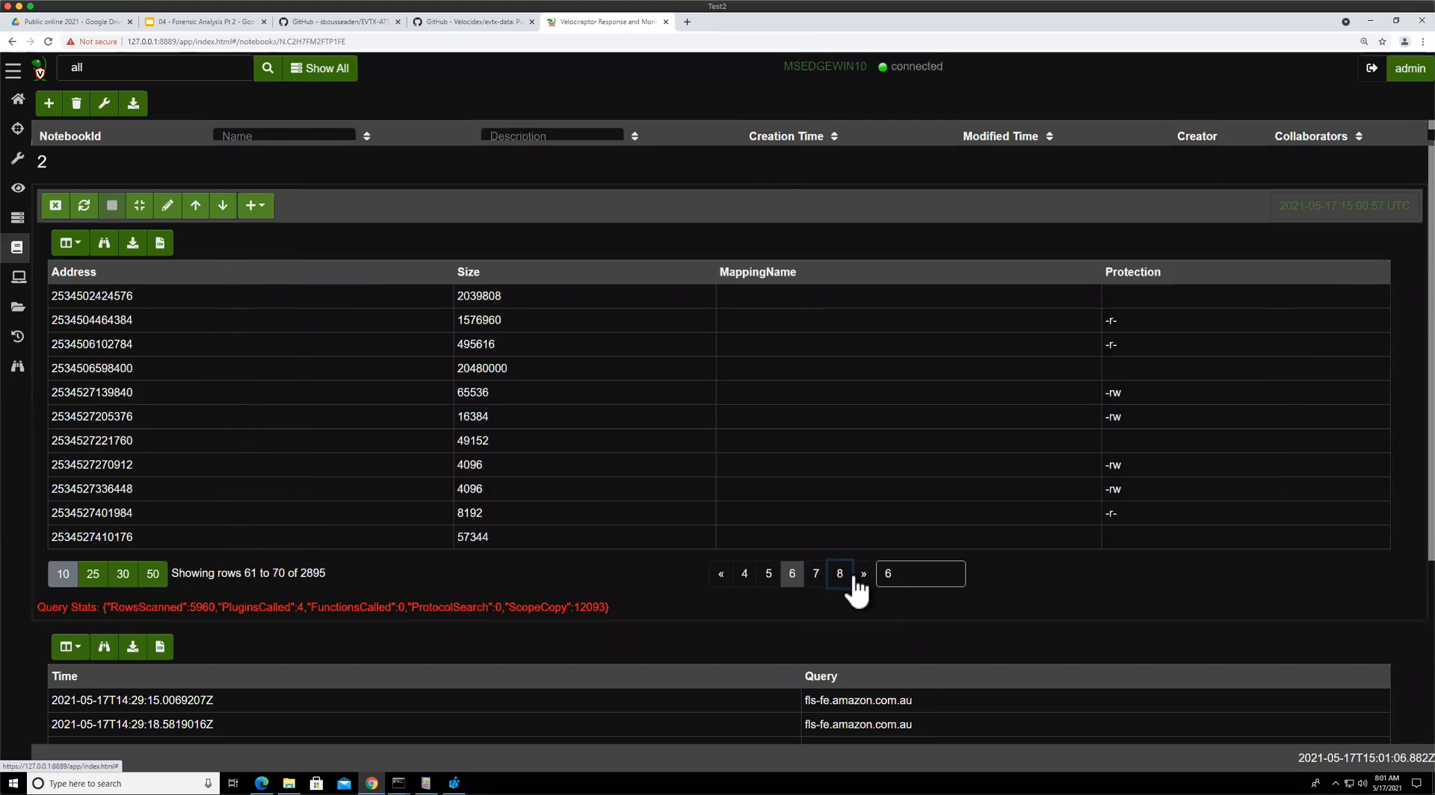
pyautogui.click(816, 575)
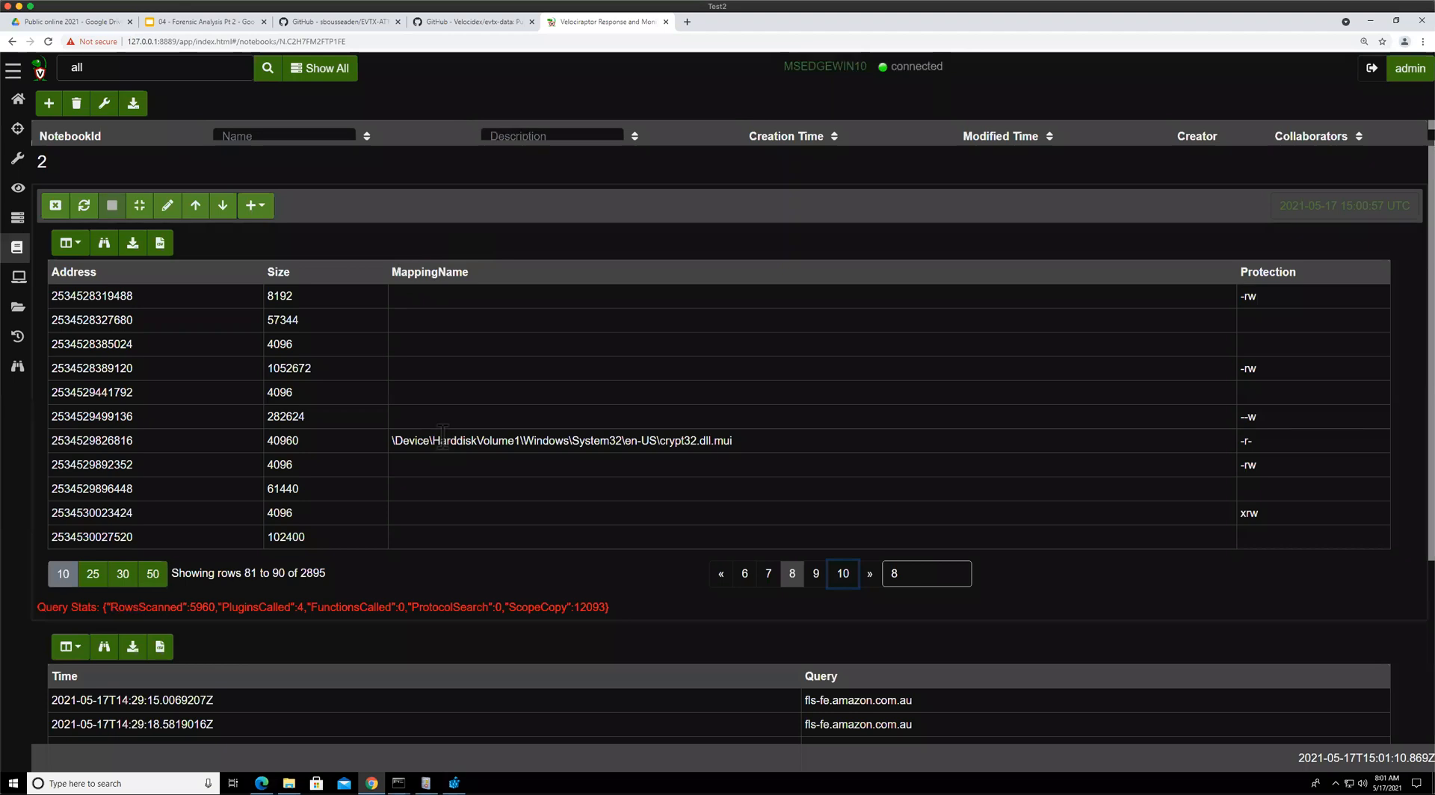
# Add WHERE MappingName to the inner vad query and rerun it
pyautogui.click(167, 205)
pyautogui.click(385, 365)
pyautogui.press('Return')
pyautogui.write('WHERE MappingName')
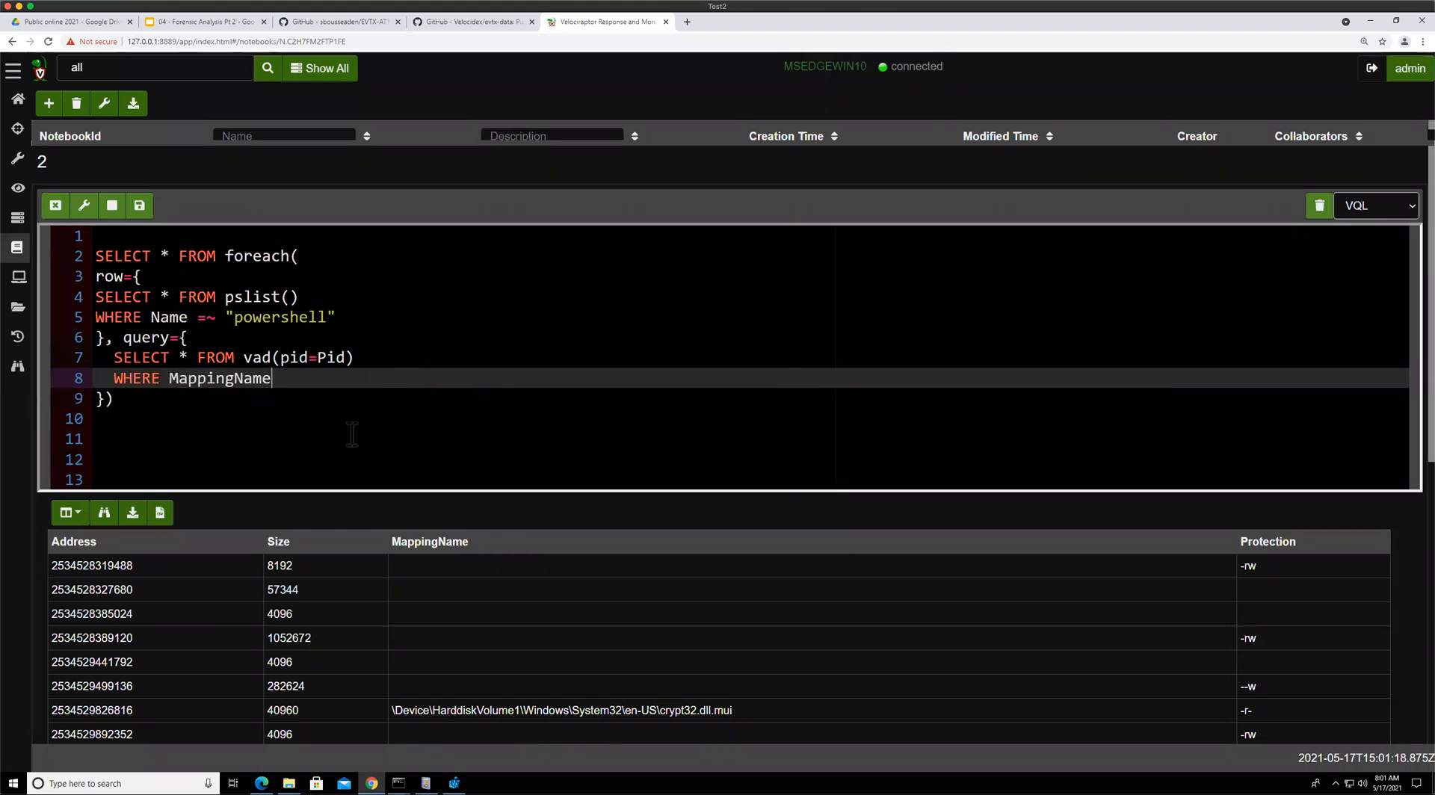
pyautogui.hotkey('ctrl', 'Return')
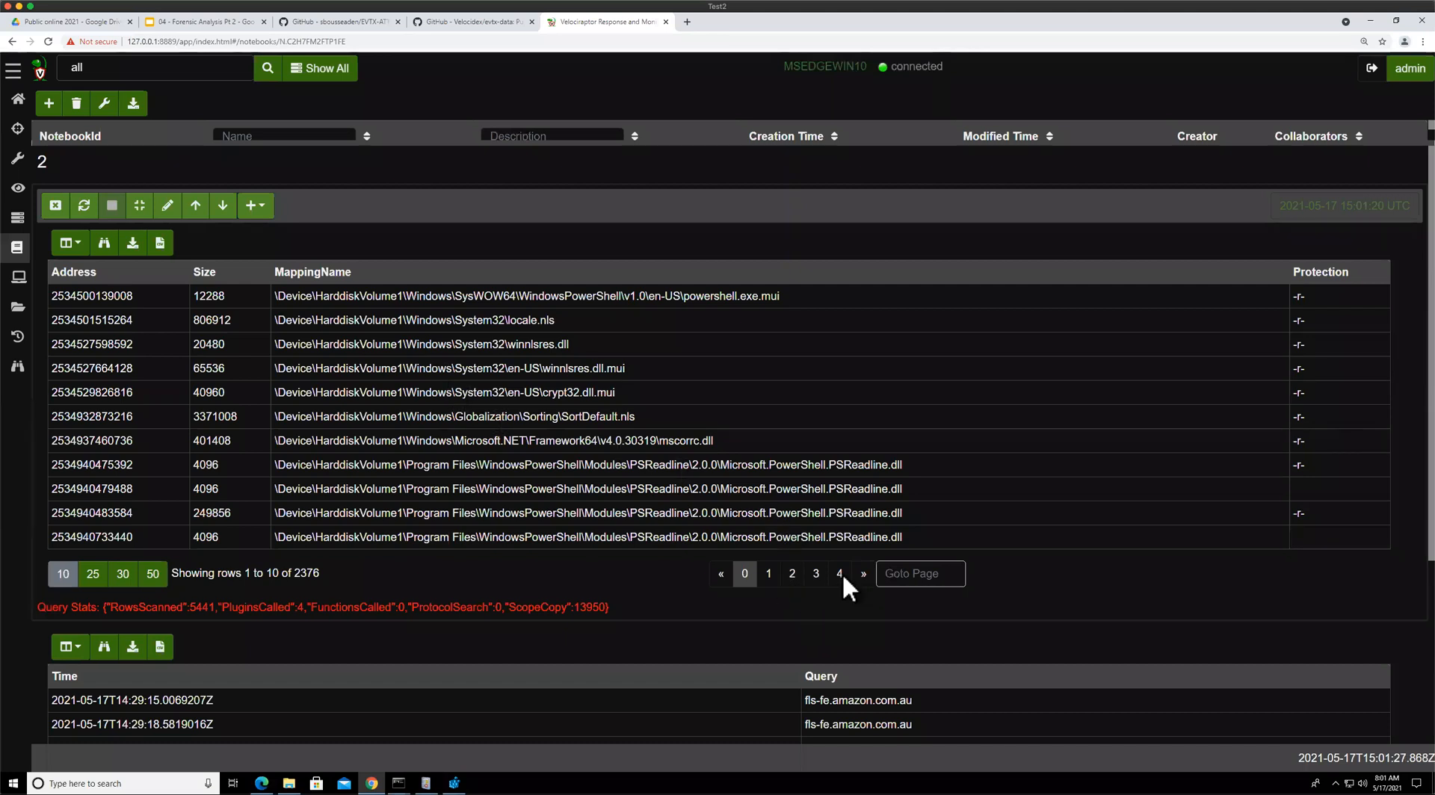
# Complete the inner filter as WHERE MappingName =~ "winhttp.dll" and rerun the cell
pyautogui.click(791, 575)
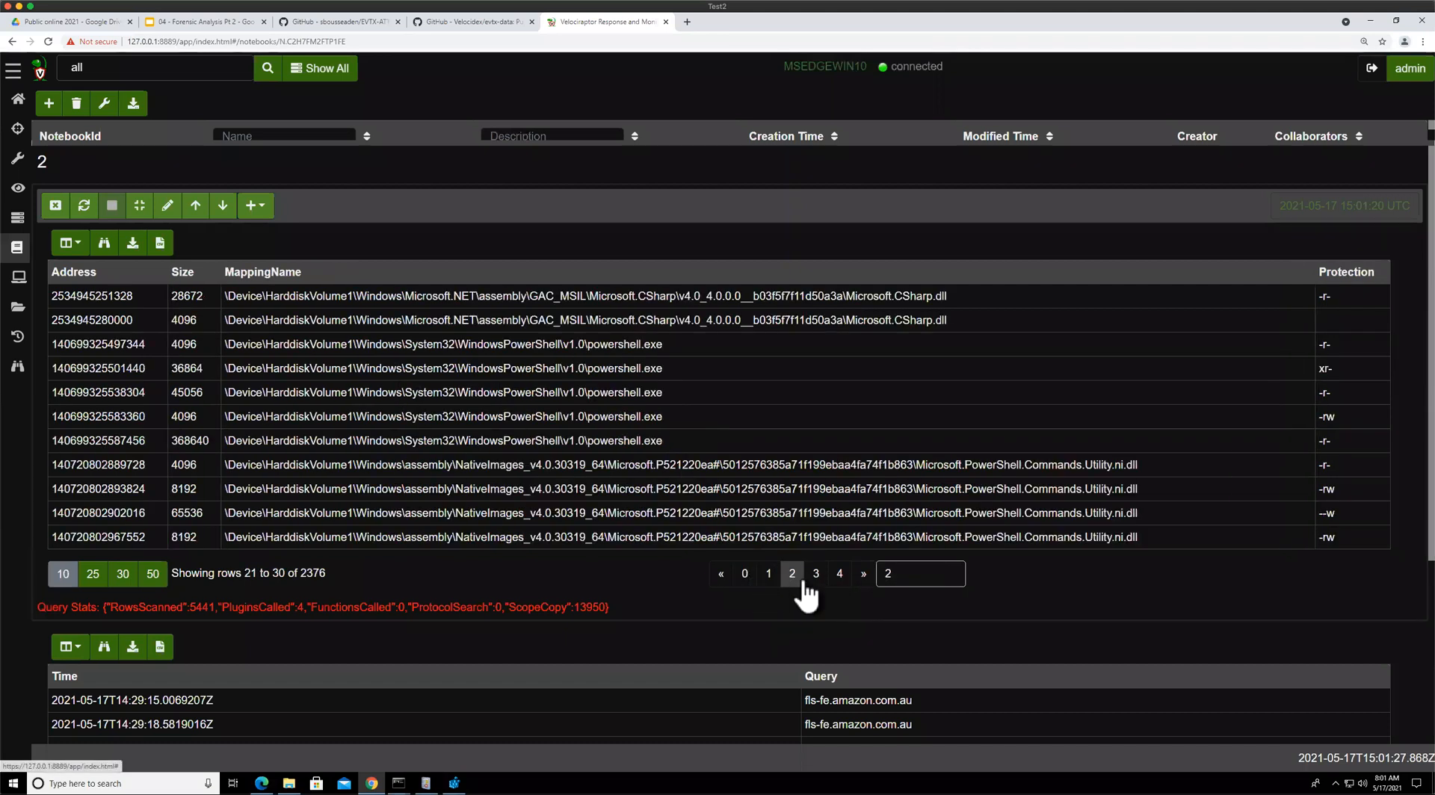
pyautogui.click(806, 583)
pyautogui.doubleClick(348, 386)
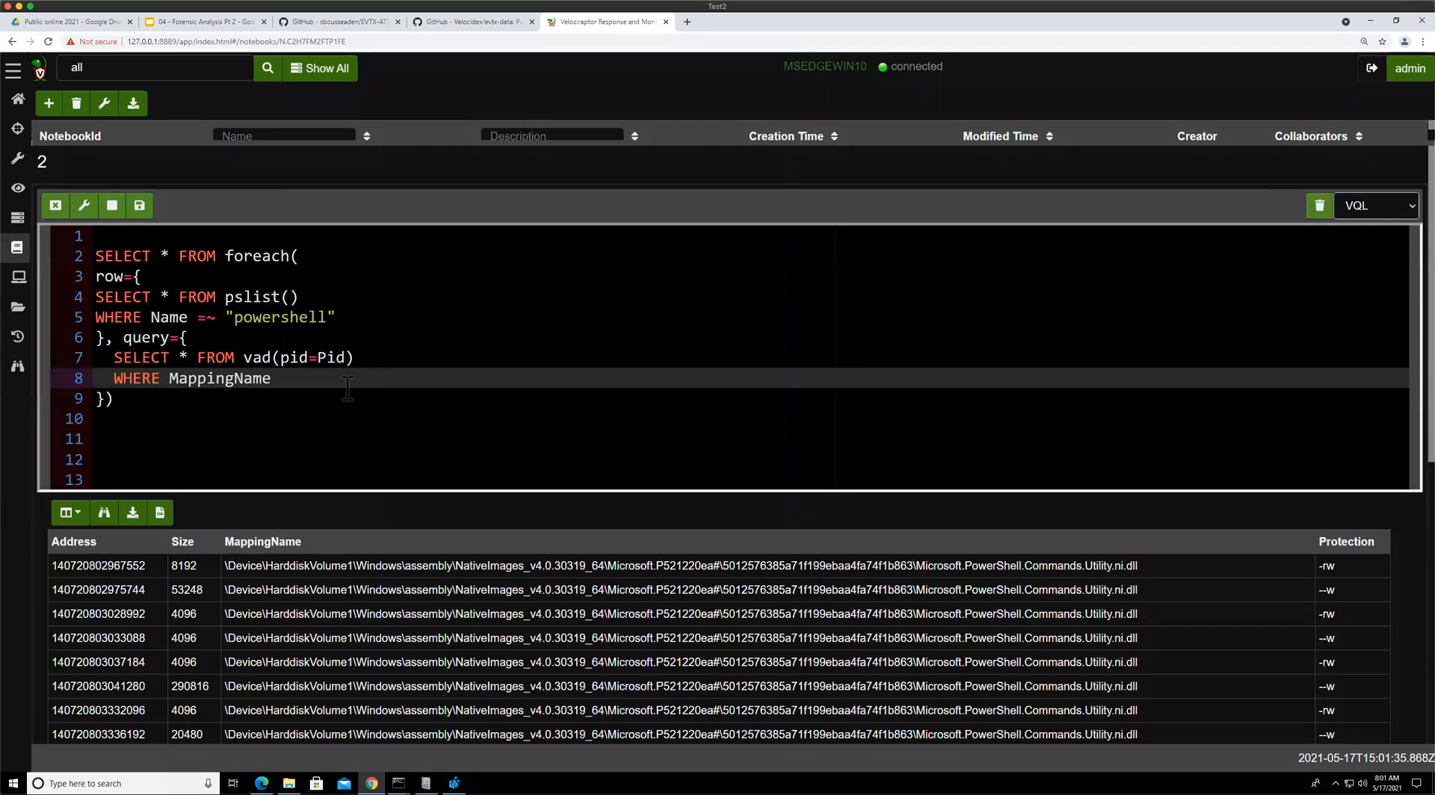
pyautogui.write('=~ "winhttp.dll')
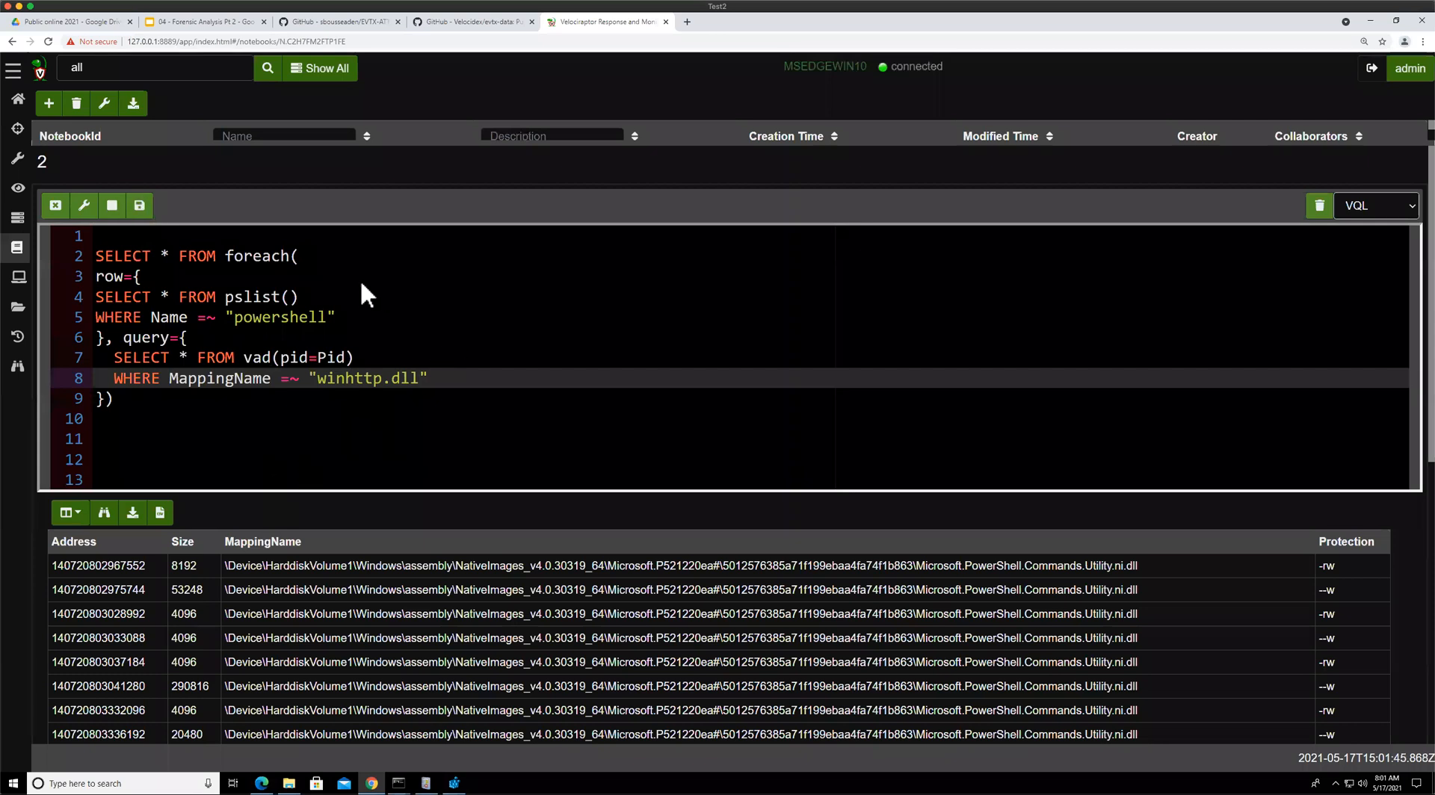
pyautogui.hotkey('ctrl', 'Return')
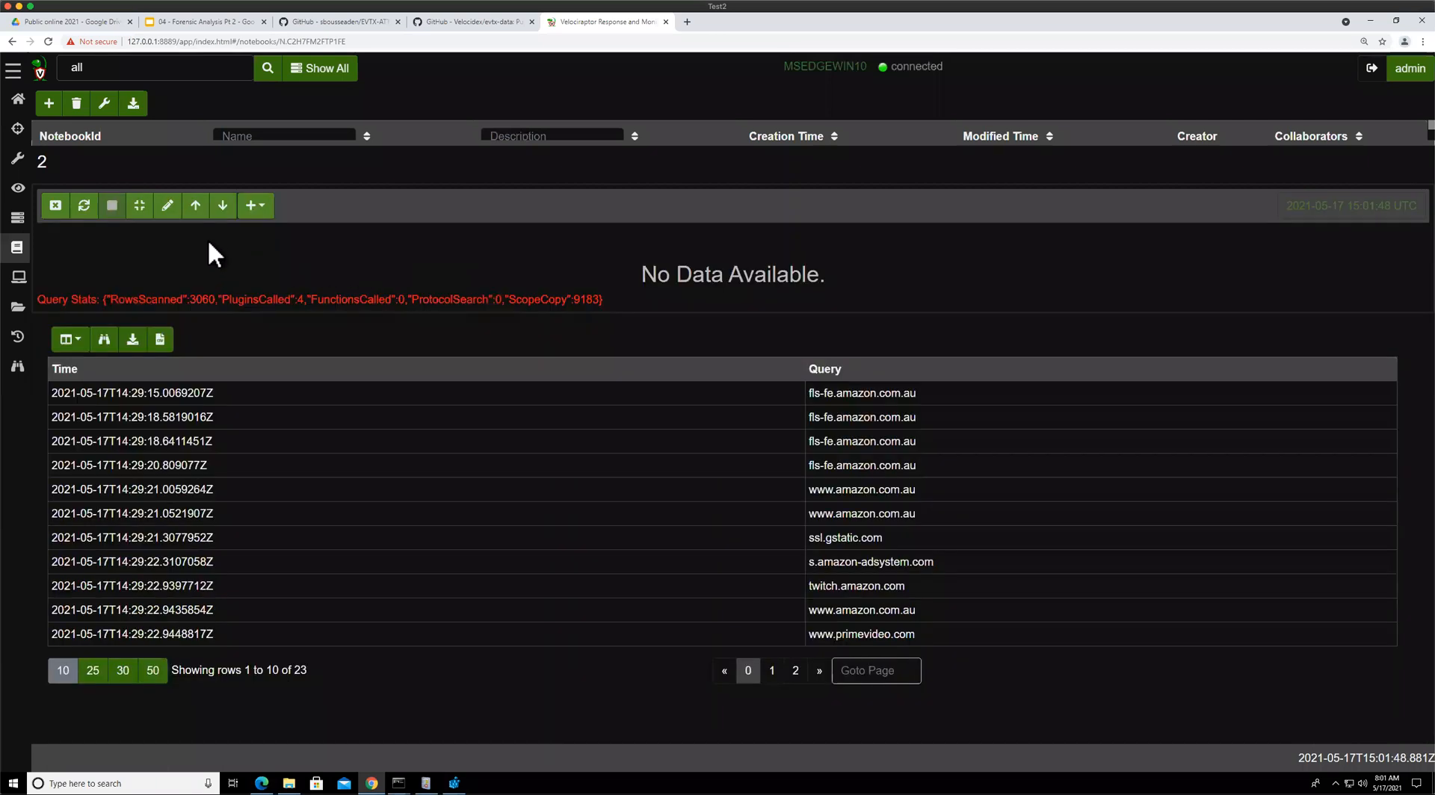
# Remove the trailing empty lines below the foreach query in the cell editor
pyautogui.click(167, 205)
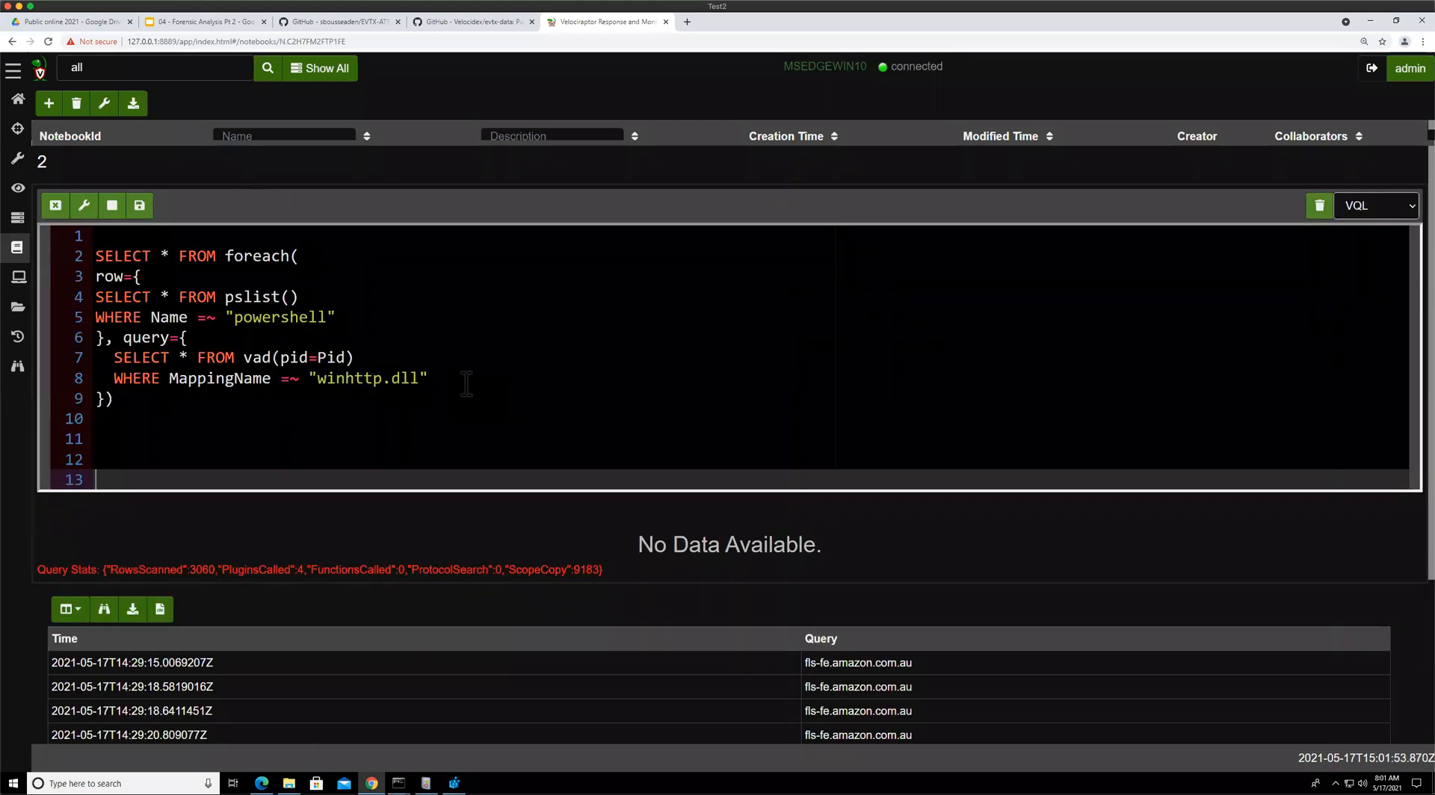
pyautogui.press('BackSpace')
pyautogui.press('BackSpace')
pyautogui.press('BackSpace')
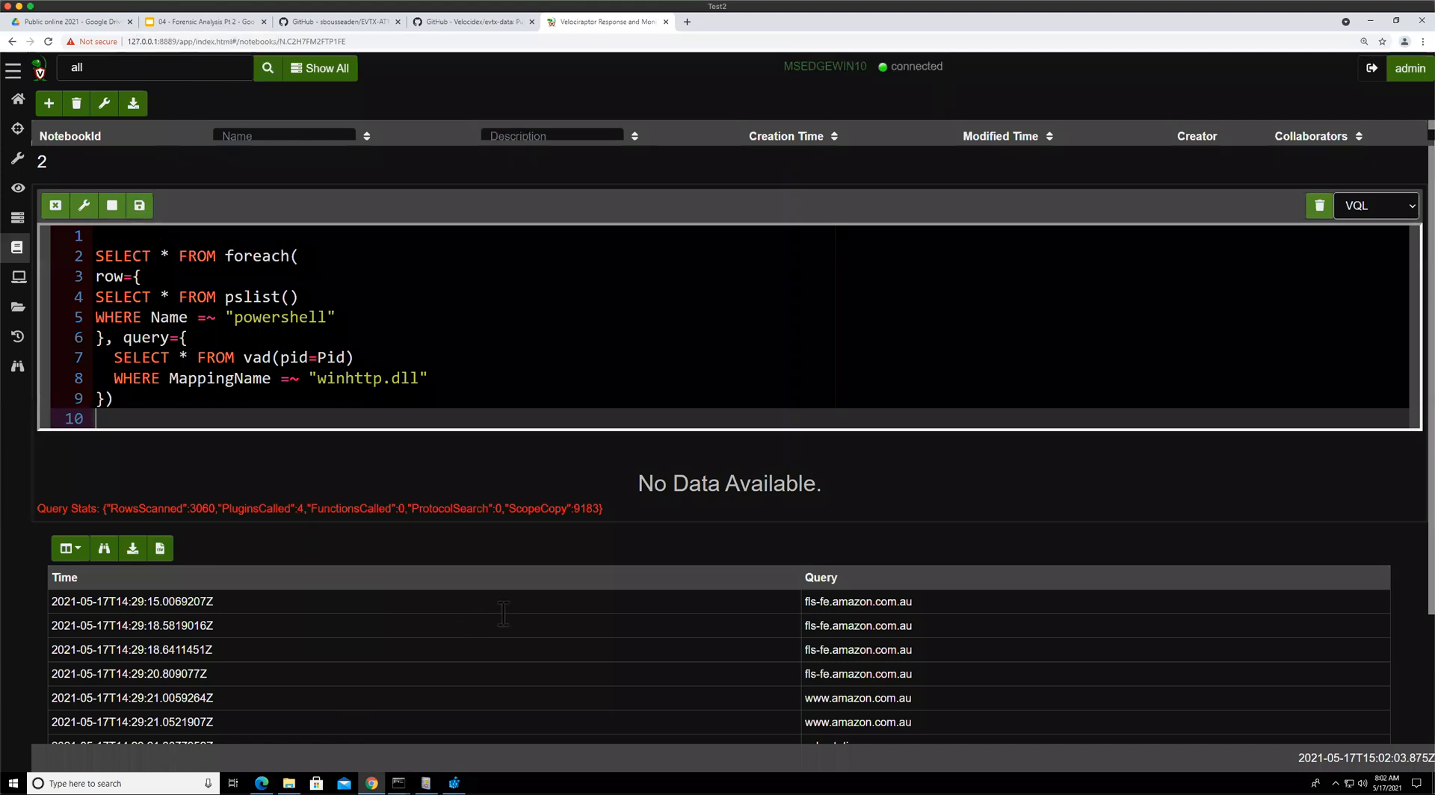
pyautogui.hotkey('ctrl', '2')
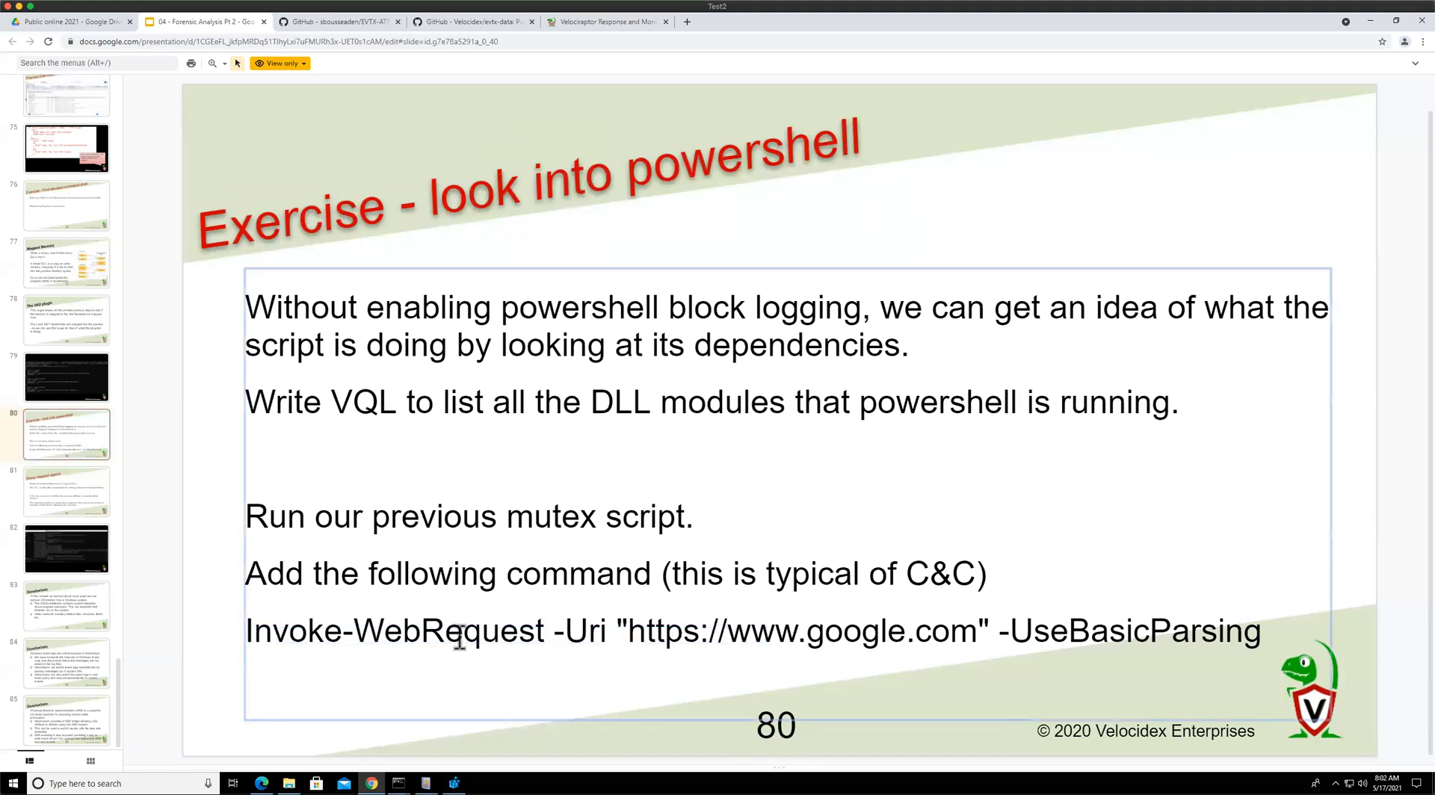
pyautogui.tripleClick(515, 598)
pyautogui.hotkey('ctrl', 'c')
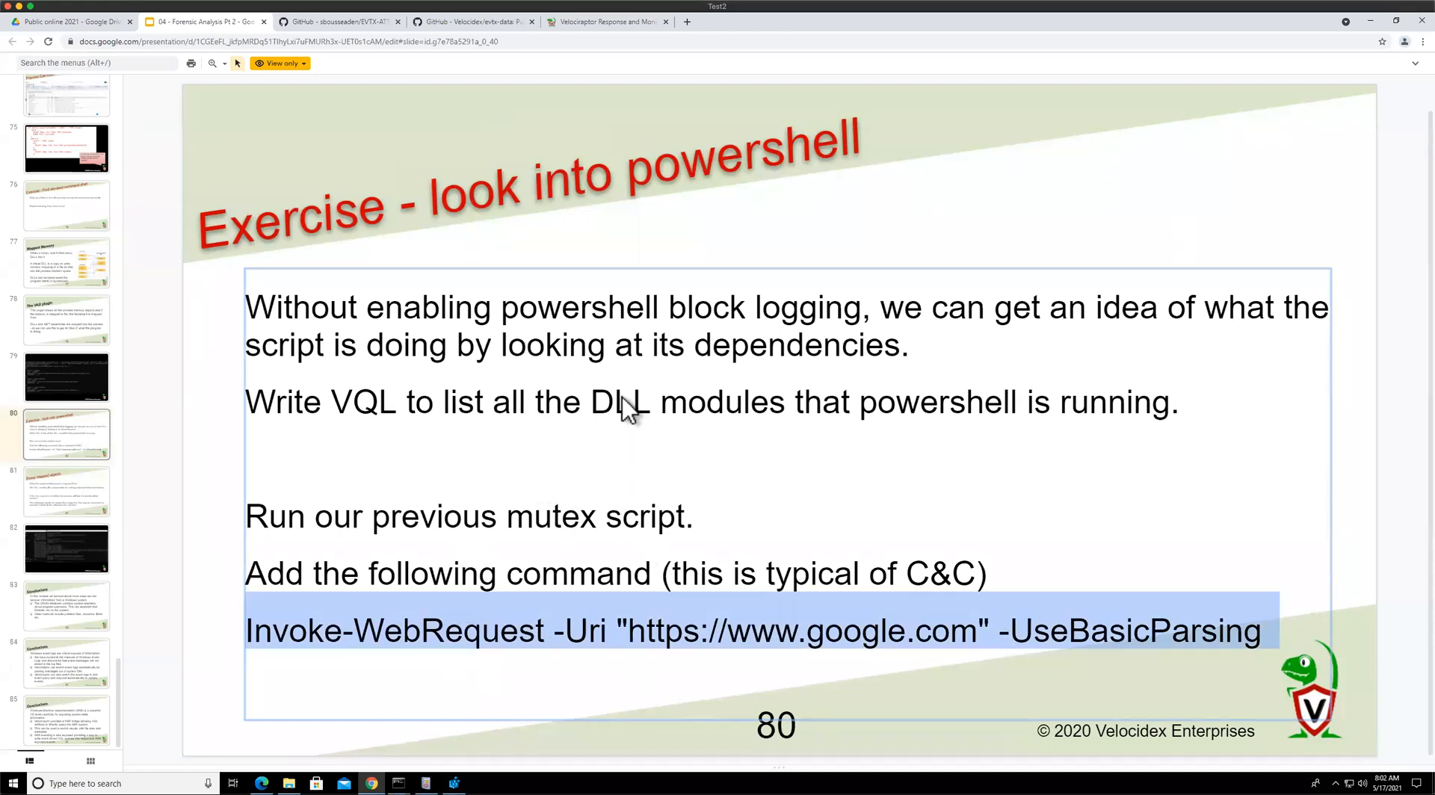
pyautogui.hotkey('alt', 'Tab')
pyautogui.hotkey('alt', 'Tab')
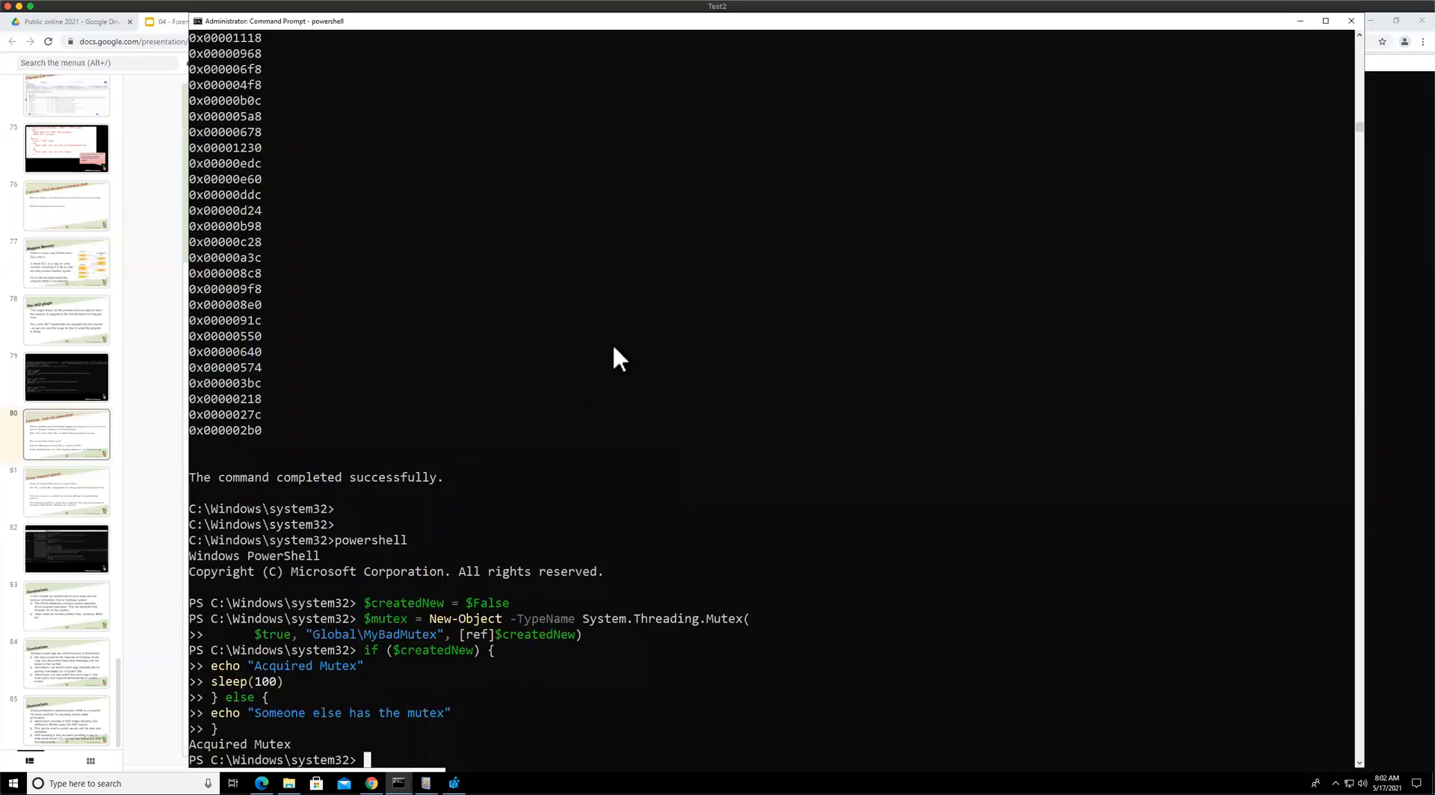
pyautogui.press('Return')
pyautogui.press('Return')
pyautogui.press('Return')
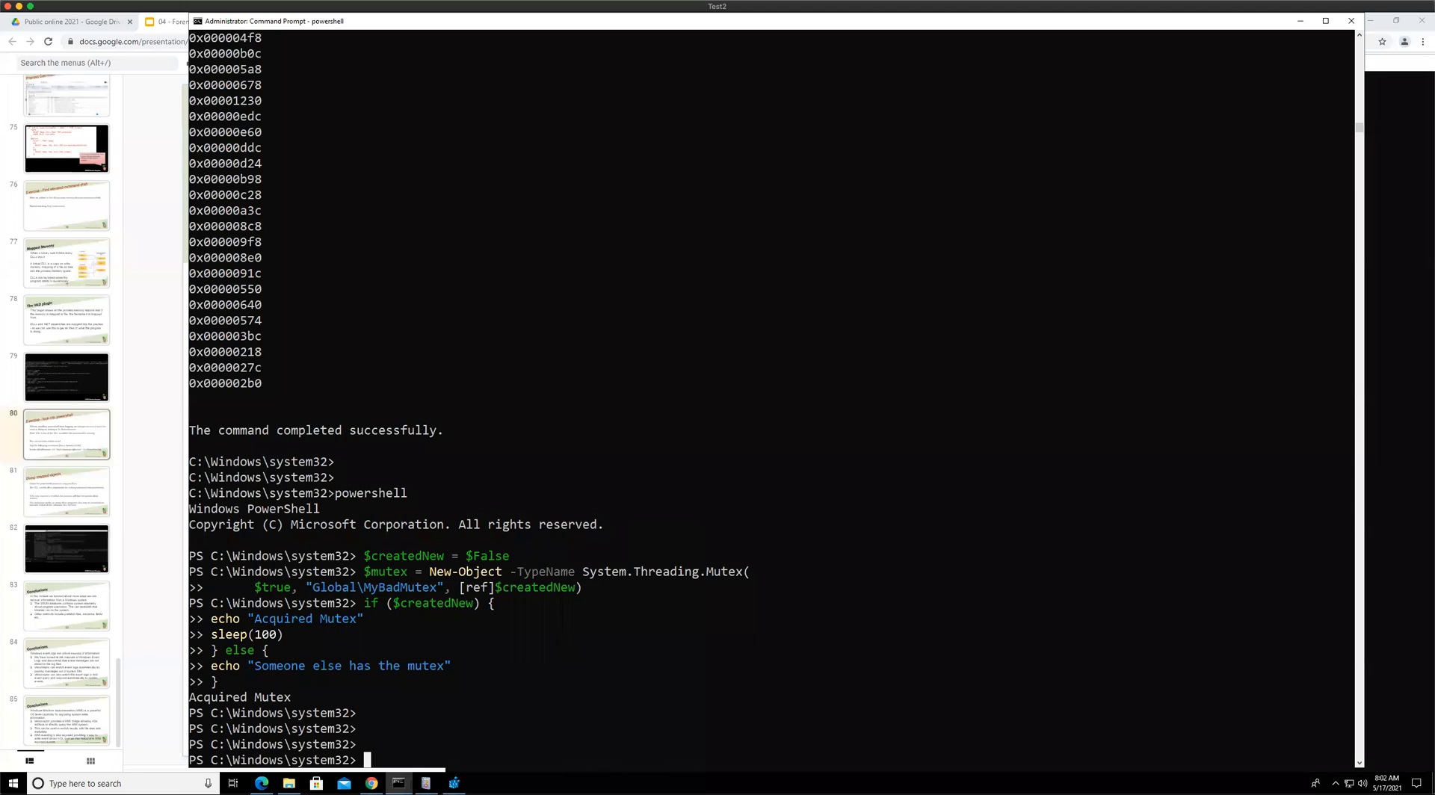
pyautogui.hotkey('ctrl', 'v')
pyautogui.press('Return')
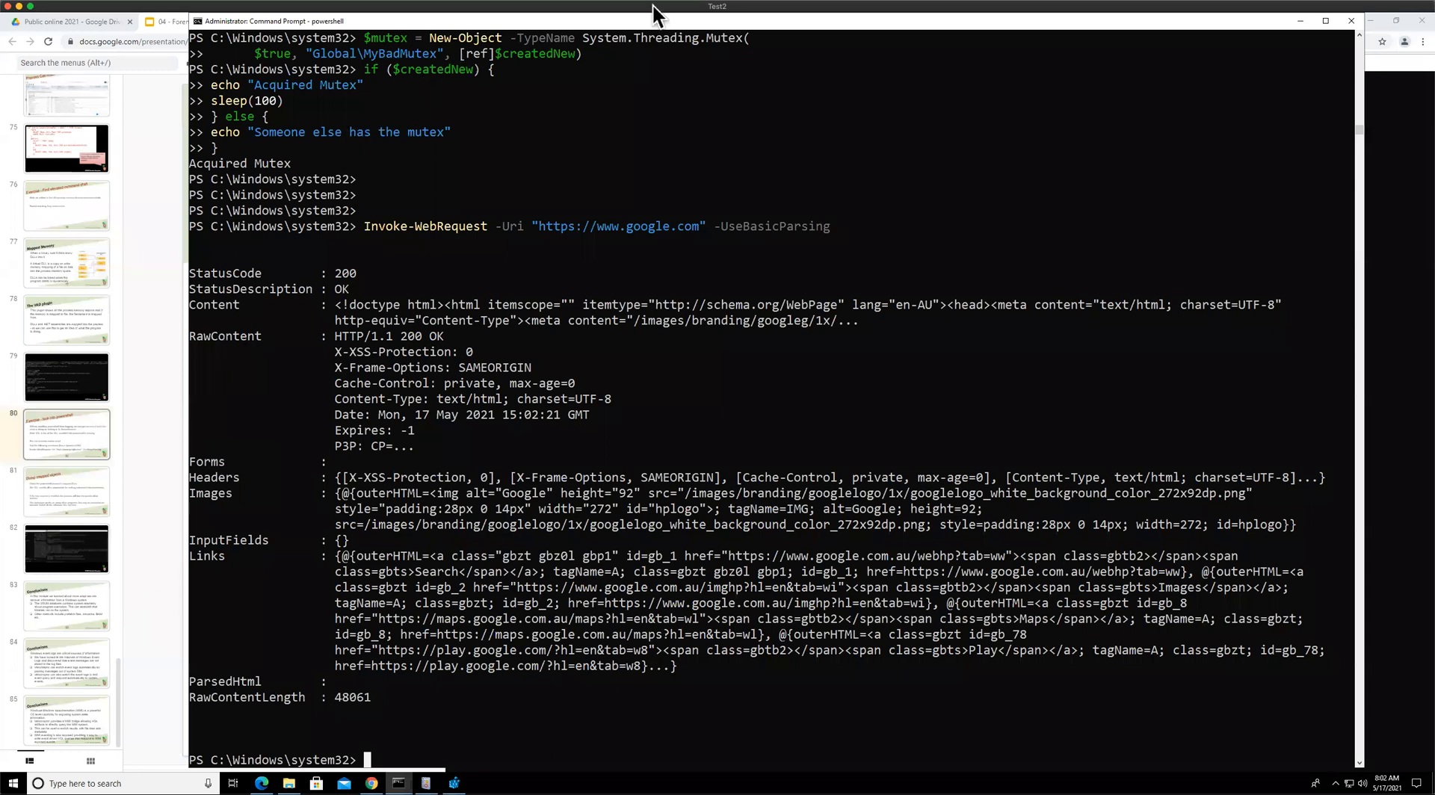
# Return to the notebook and review the winhttp.dll mappings returned for powershell
pyautogui.click(145, 230)
pyautogui.hotkey('alt', 'Tab')
pyautogui.moveTo(666, 302); pyautogui.dragTo(693, 397)
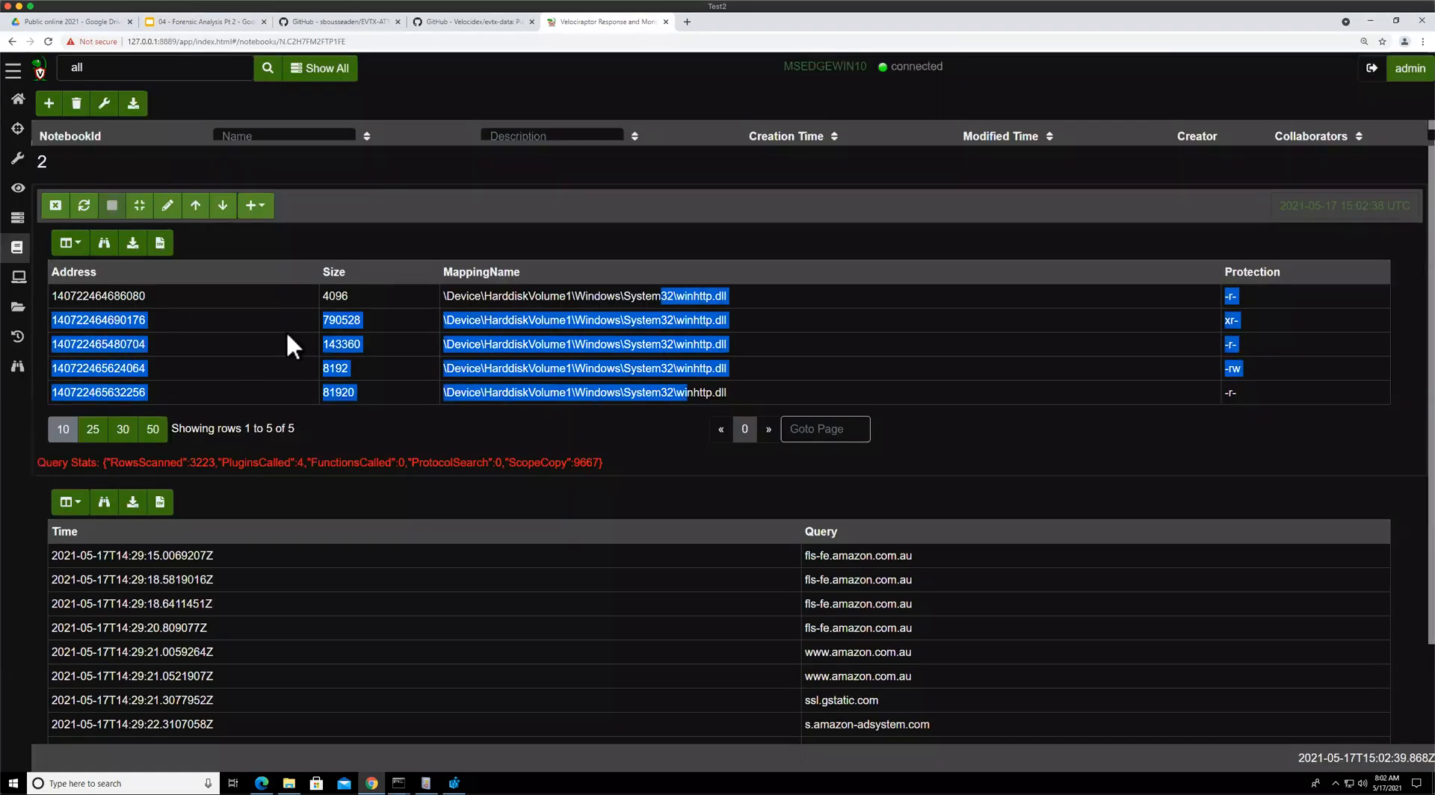
# Change the inner query to SELECT *, Name, Pid FROM vad(pid=Pid) and rerun the cell
pyautogui.click(168, 205)
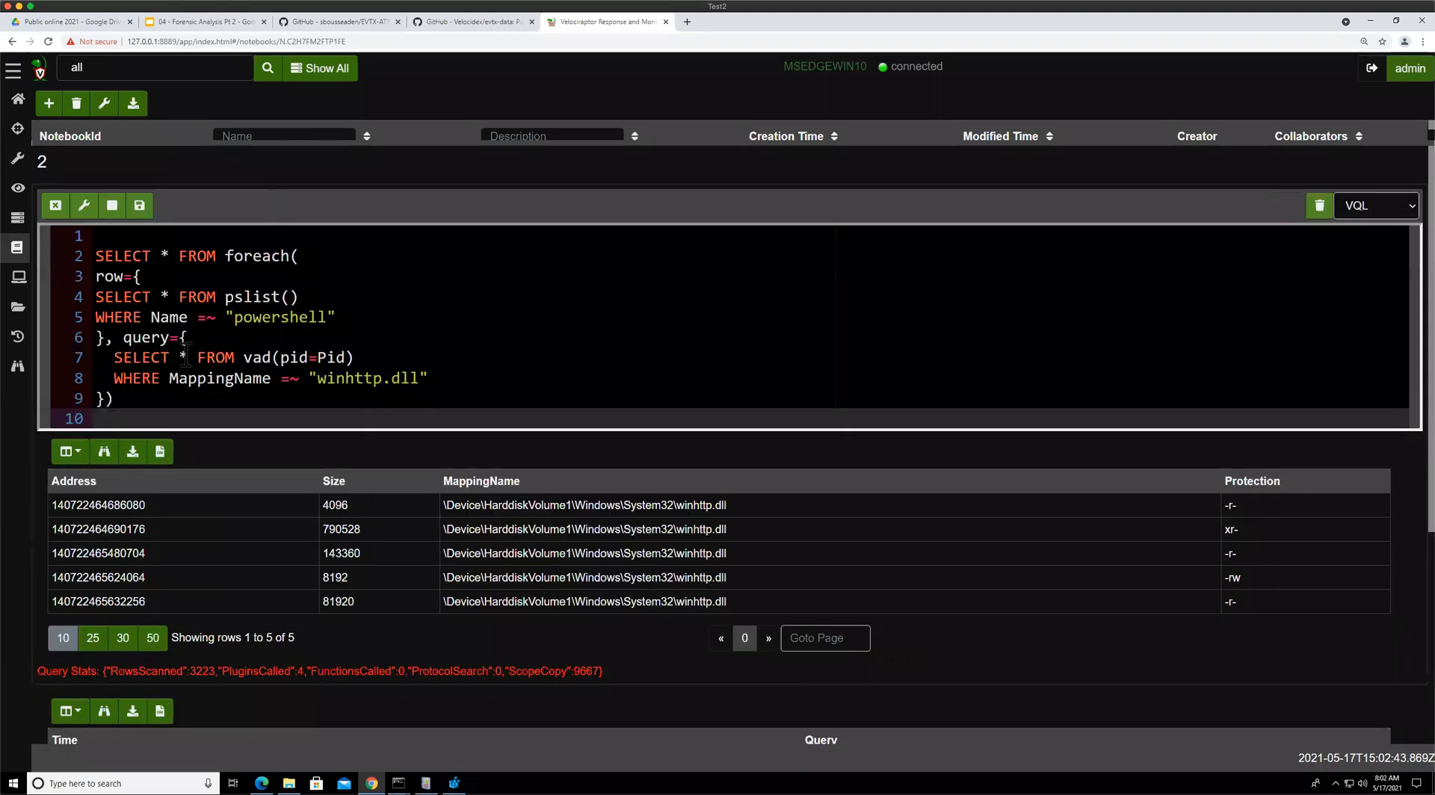
pyautogui.click(182, 359)
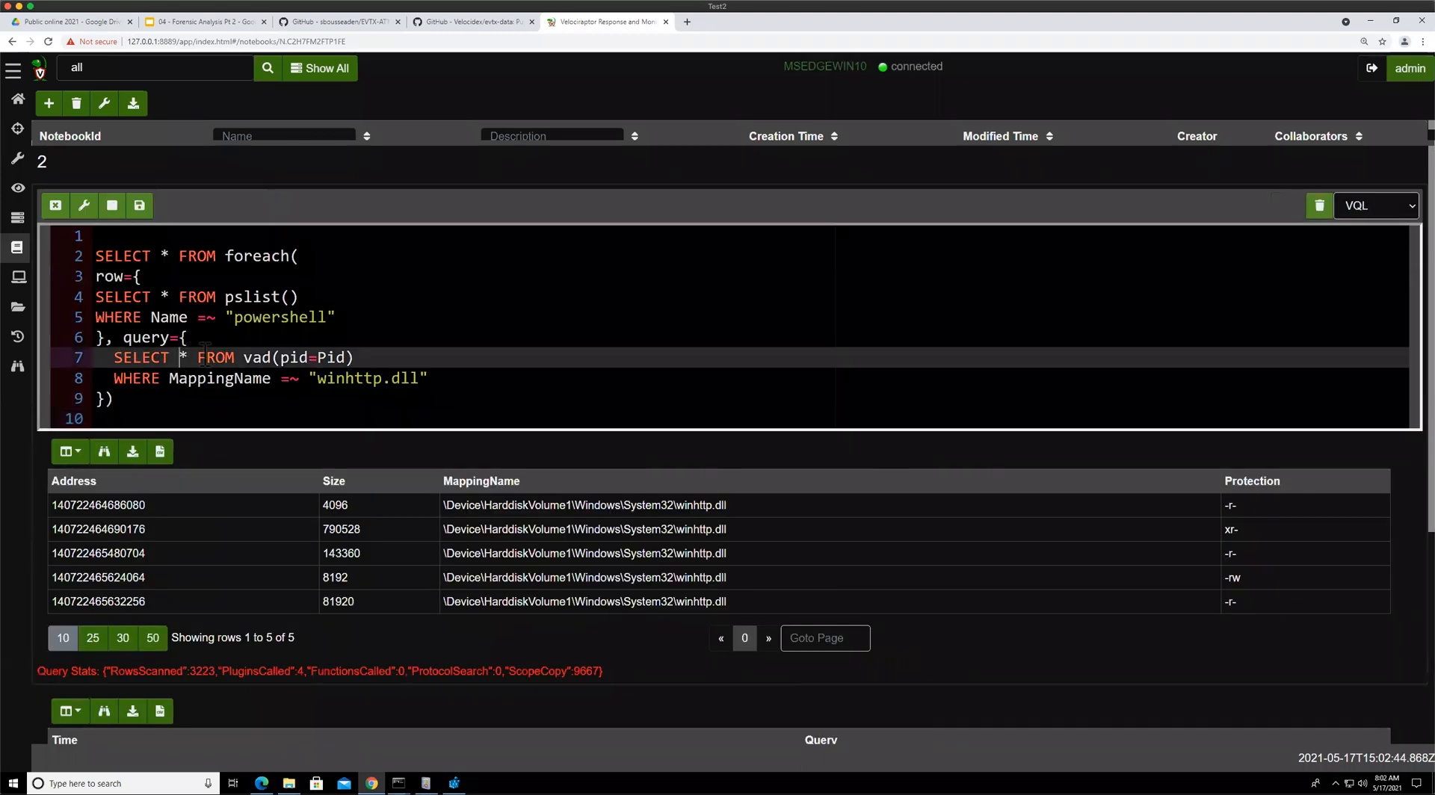
pyautogui.write('Name, ')
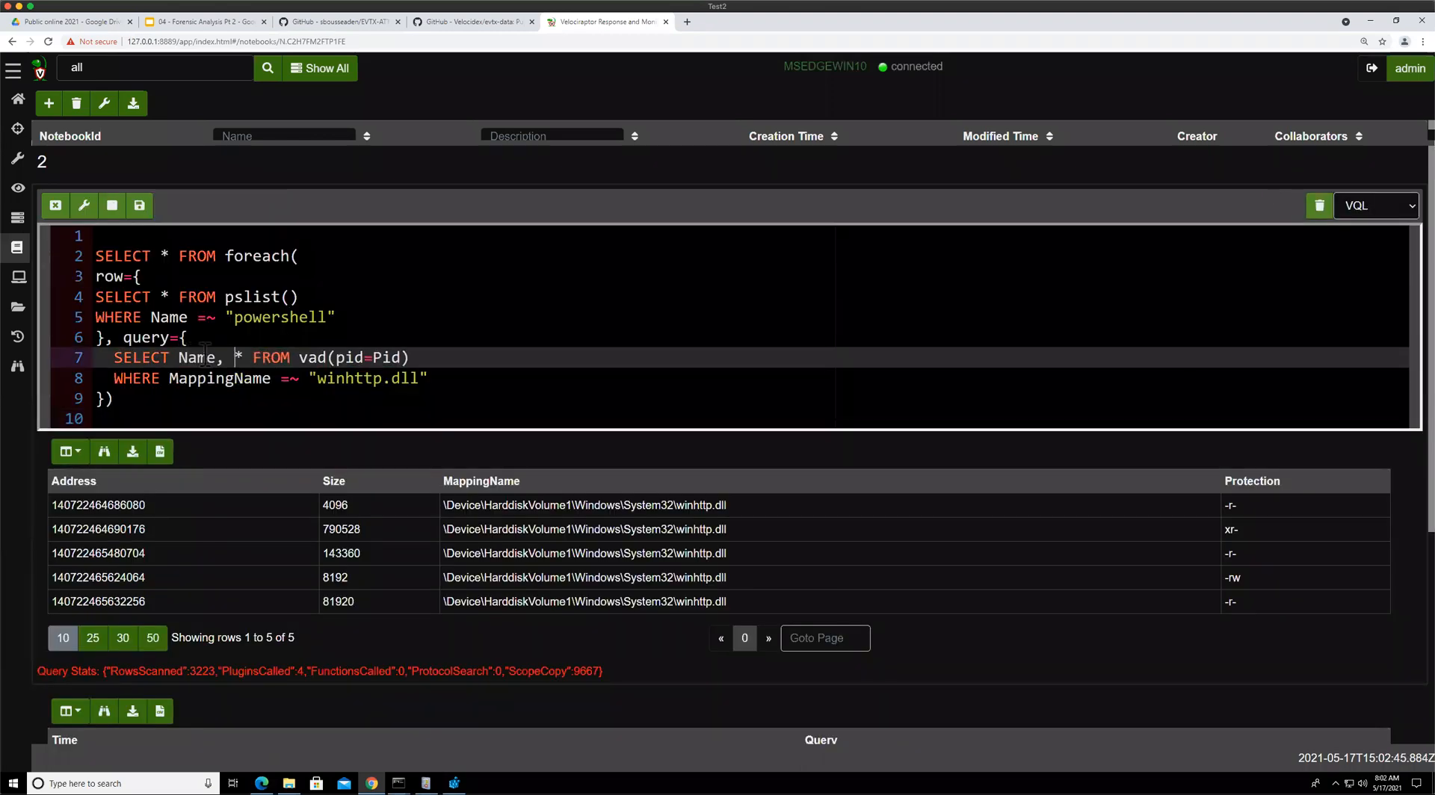
pyautogui.write('Pid,')
pyautogui.press('BackSpace')
pyautogui.press('BackSpace')
pyautogui.press('BackSpace')
pyautogui.press('BackSpace')
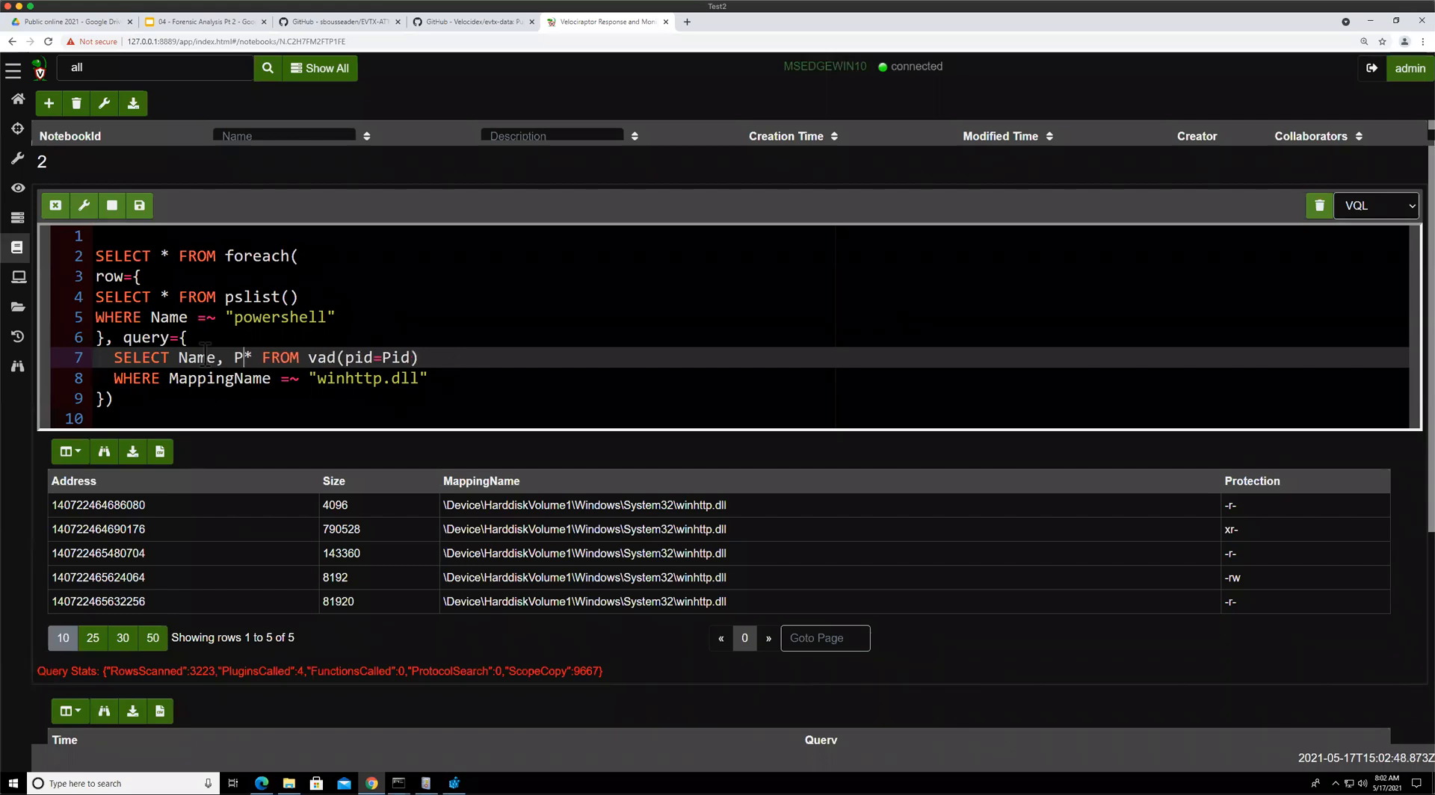
pyautogui.press('BackSpace')
pyautogui.press('BackSpace')
pyautogui.press('BackSpace')
pyautogui.press('BackSpace')
pyautogui.press('BackSpace')
pyautogui.press('BackSpace')
pyautogui.press('BackSpace')
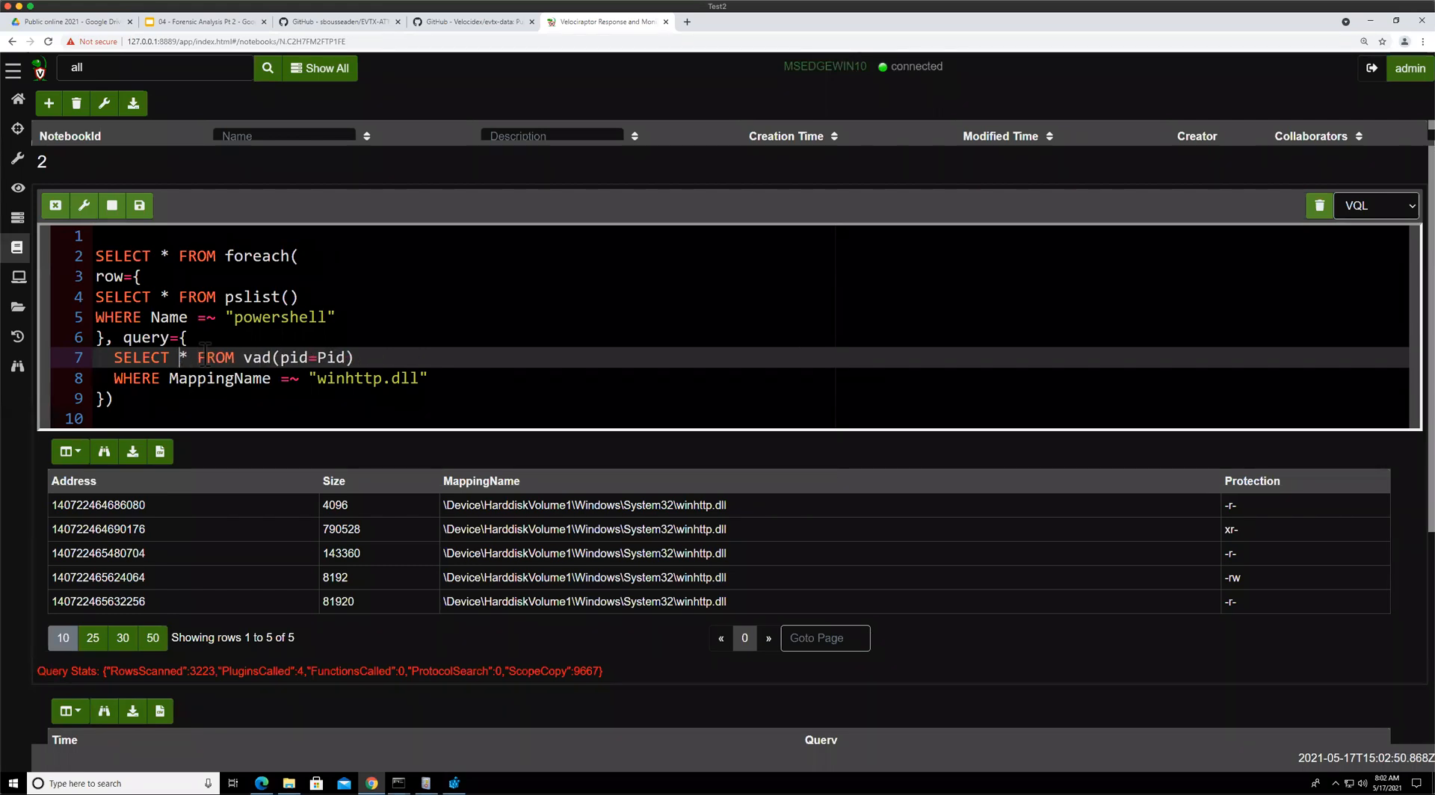
pyautogui.press('Right')
pyautogui.write(', Name, Piud')
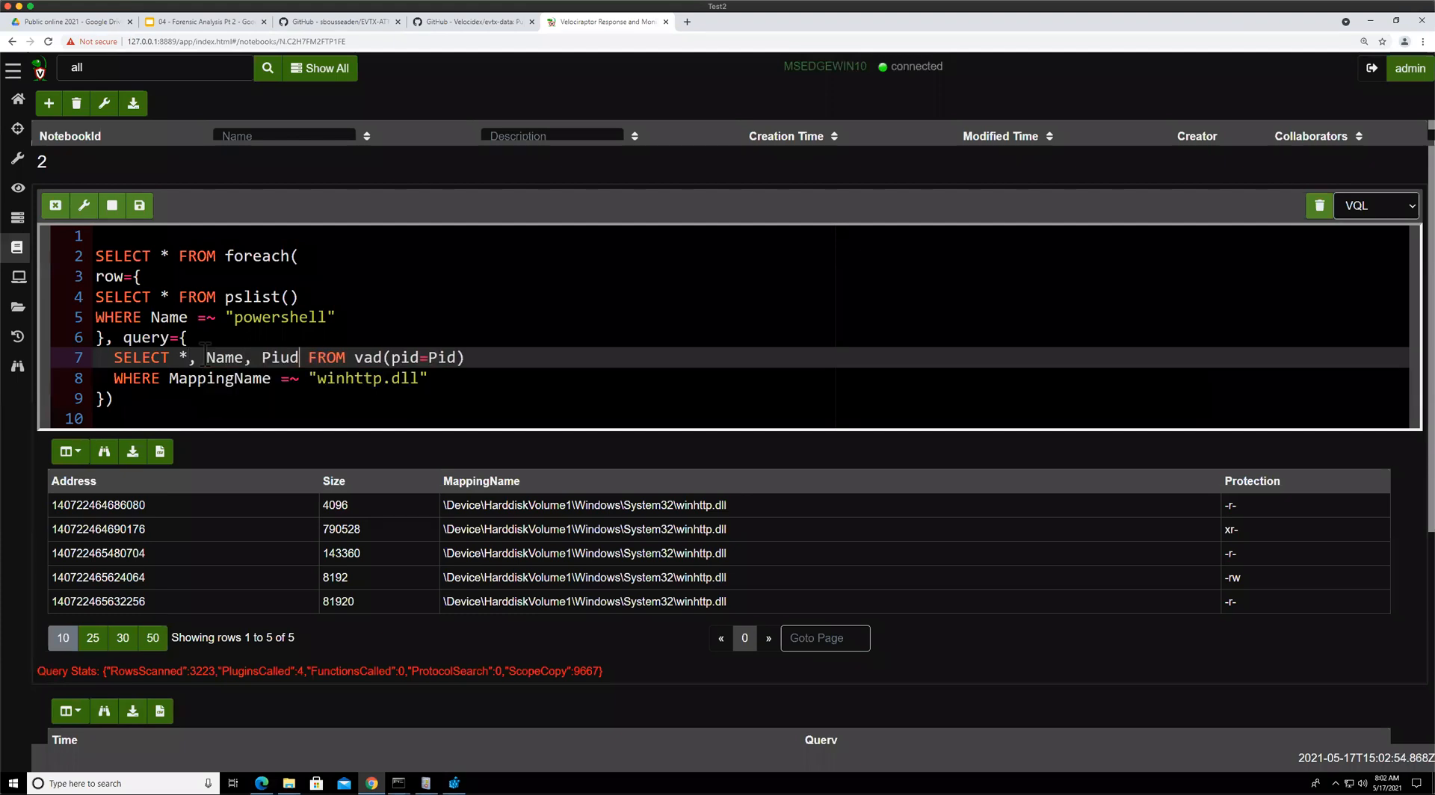
pyautogui.press('BackSpace')
pyautogui.press('BackSpace')
pyautogui.write('d')
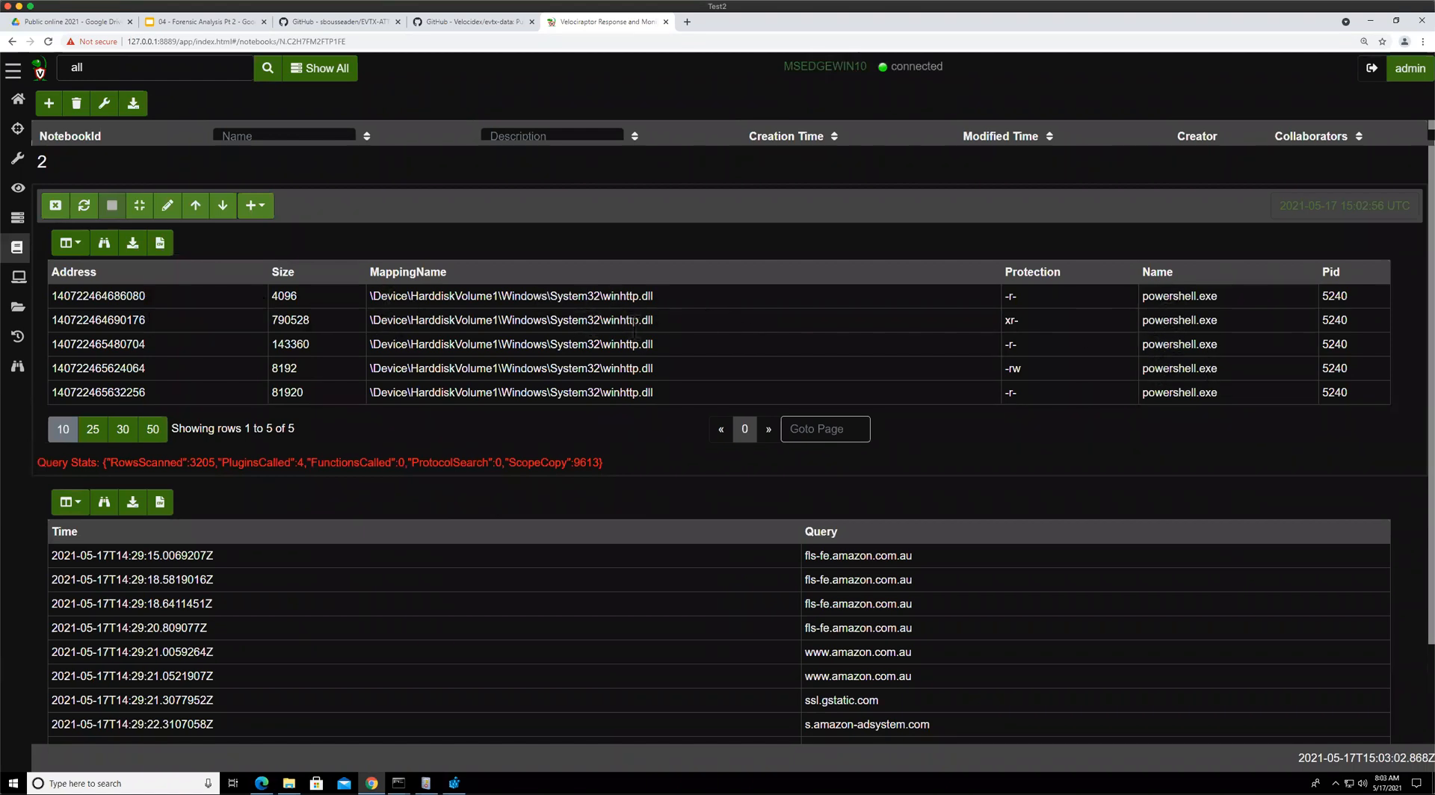
# Select and examine the winhttp.dll mapping paths, names and Pids in the results table
pyautogui.moveTo(570, 369); pyautogui.dragTo(594, 370)
pyautogui.click(777, 297)
pyautogui.doubleClick(650, 321)
pyautogui.moveTo(661, 316); pyautogui.dragTo(600, 322)
pyautogui.click(655, 317)
# Switch to the slide deck and read the dump mapped objects slides
pyautogui.click(164, 20)
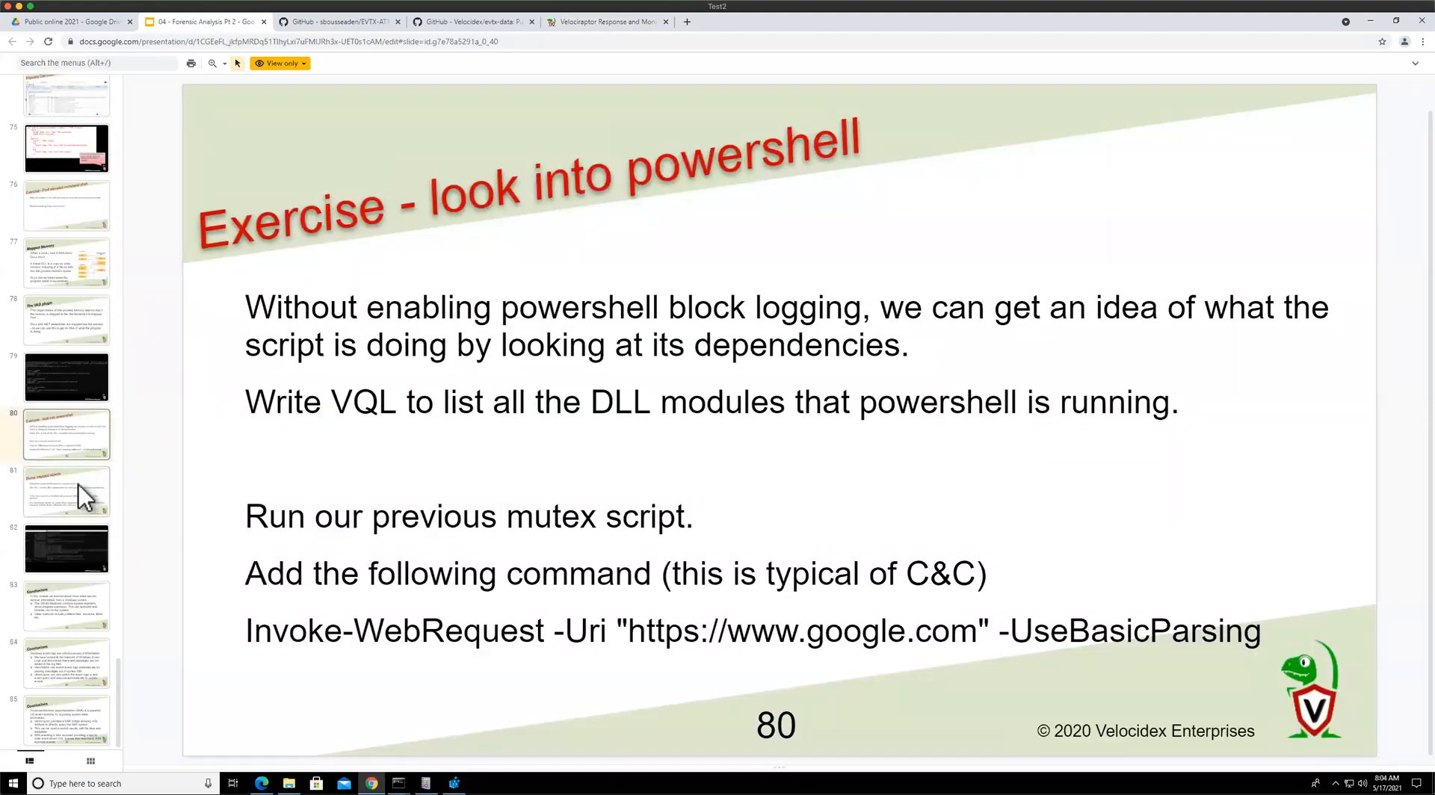
pyautogui.click(75, 493)
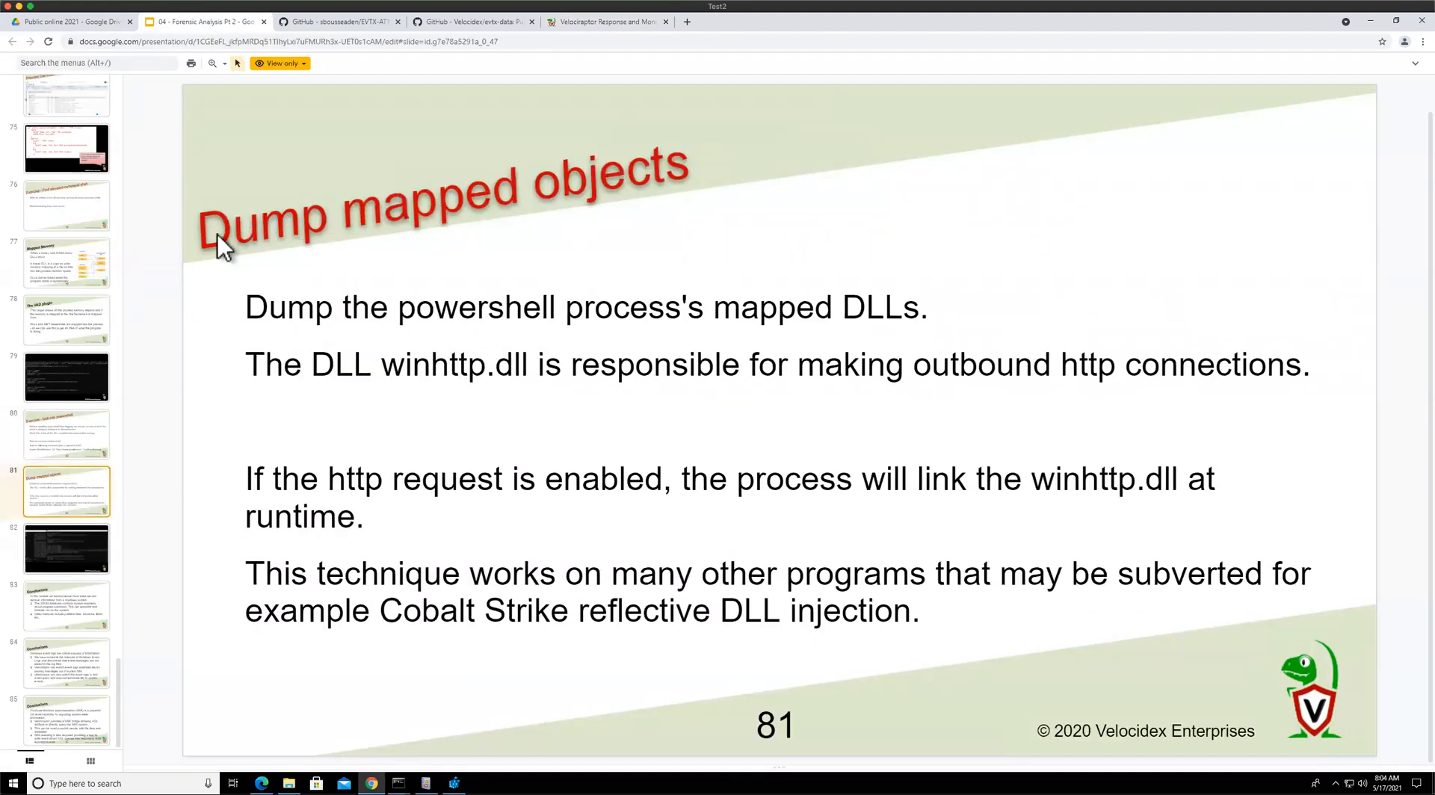
pyautogui.click(66, 562)
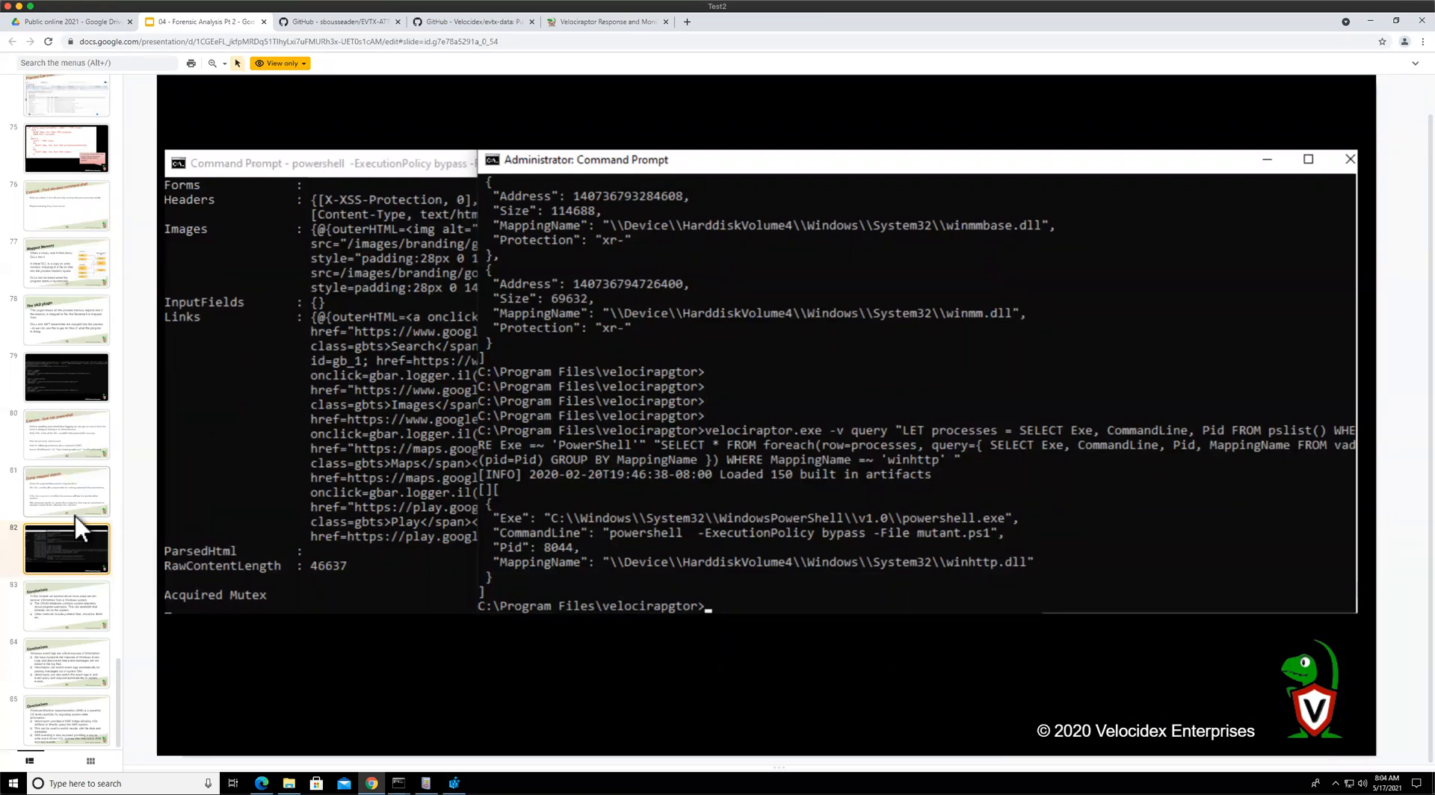
# Start a new artifact collection and select the Windows.Memory.Acquisition artifact
pyautogui.click(583, 15)
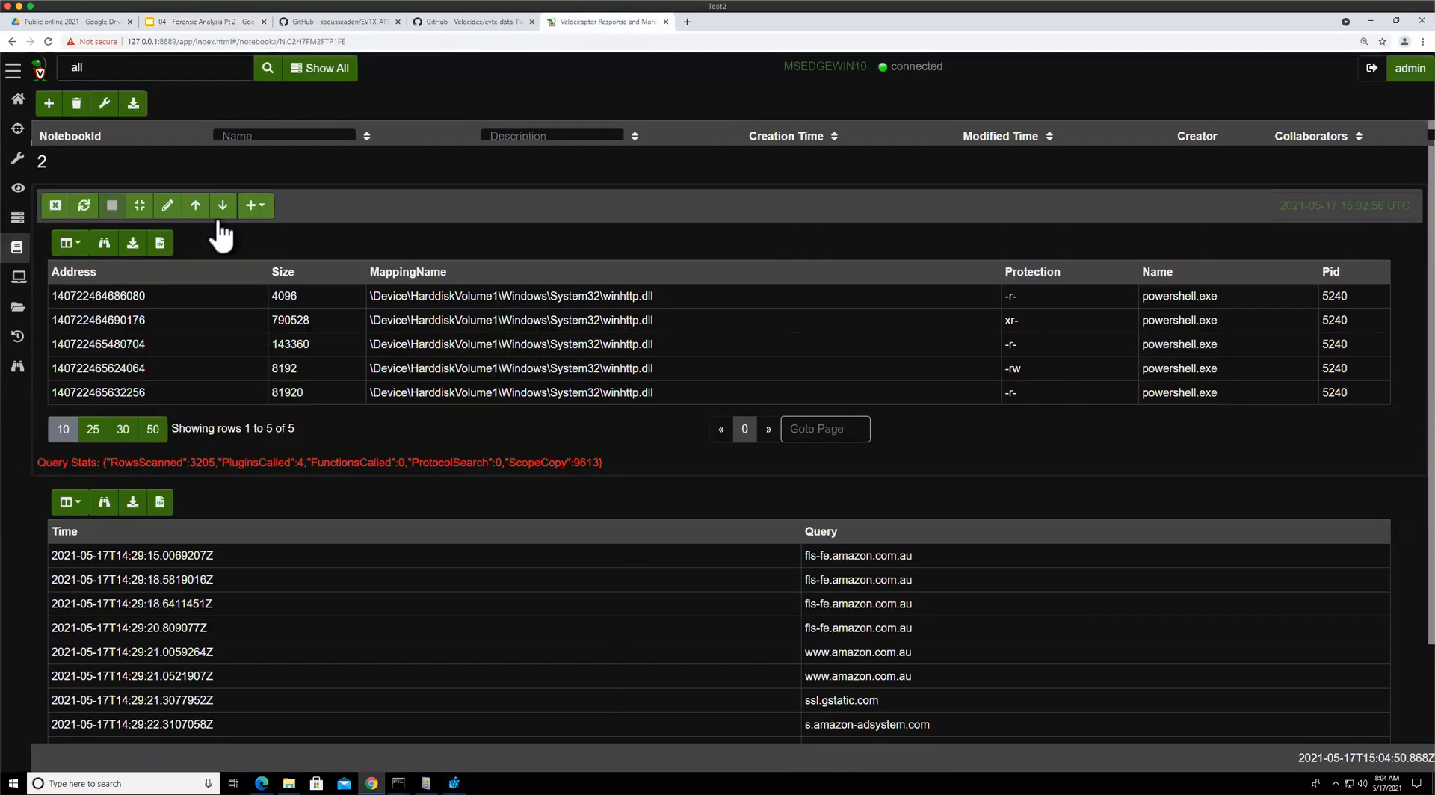
pyautogui.click(20, 341)
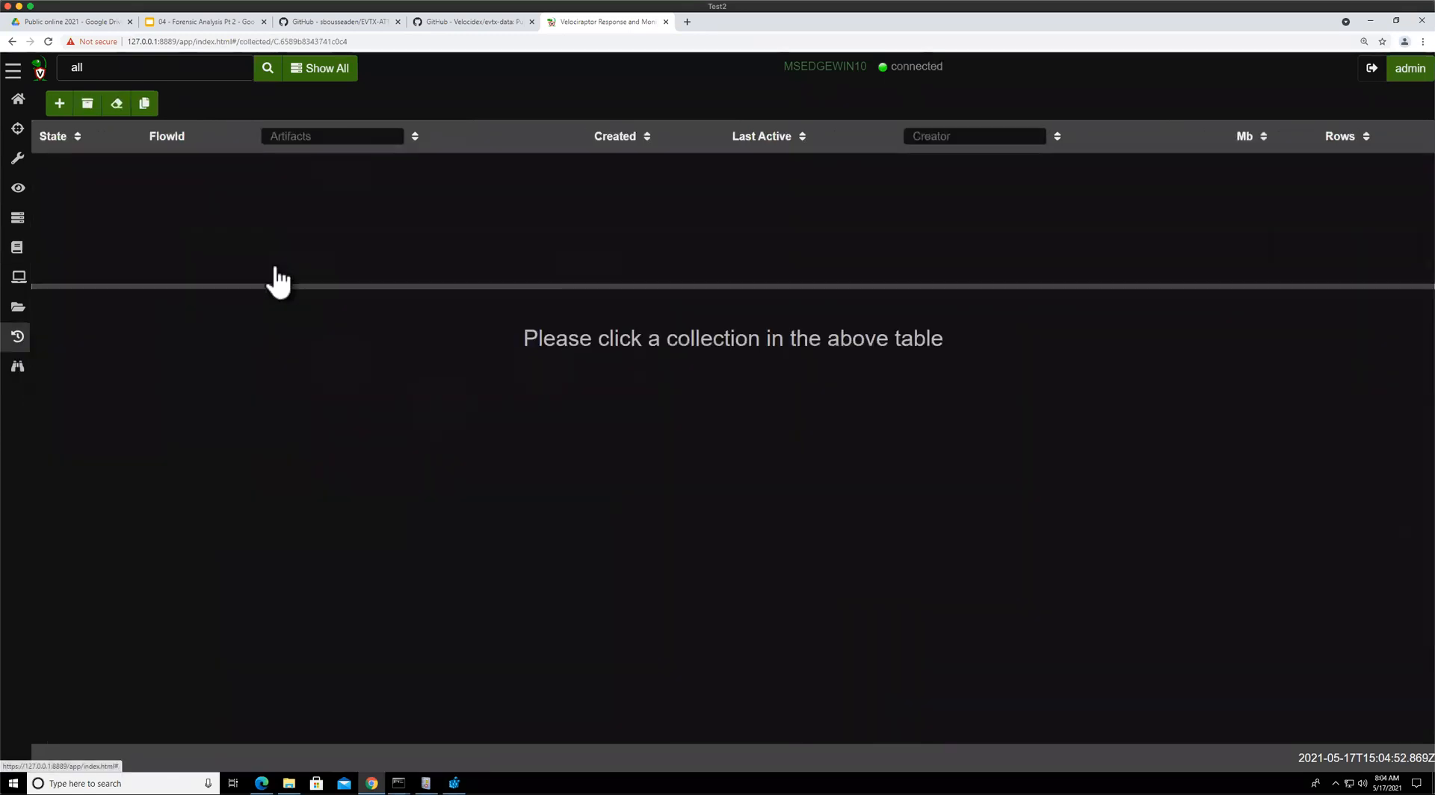
pyautogui.click(59, 103)
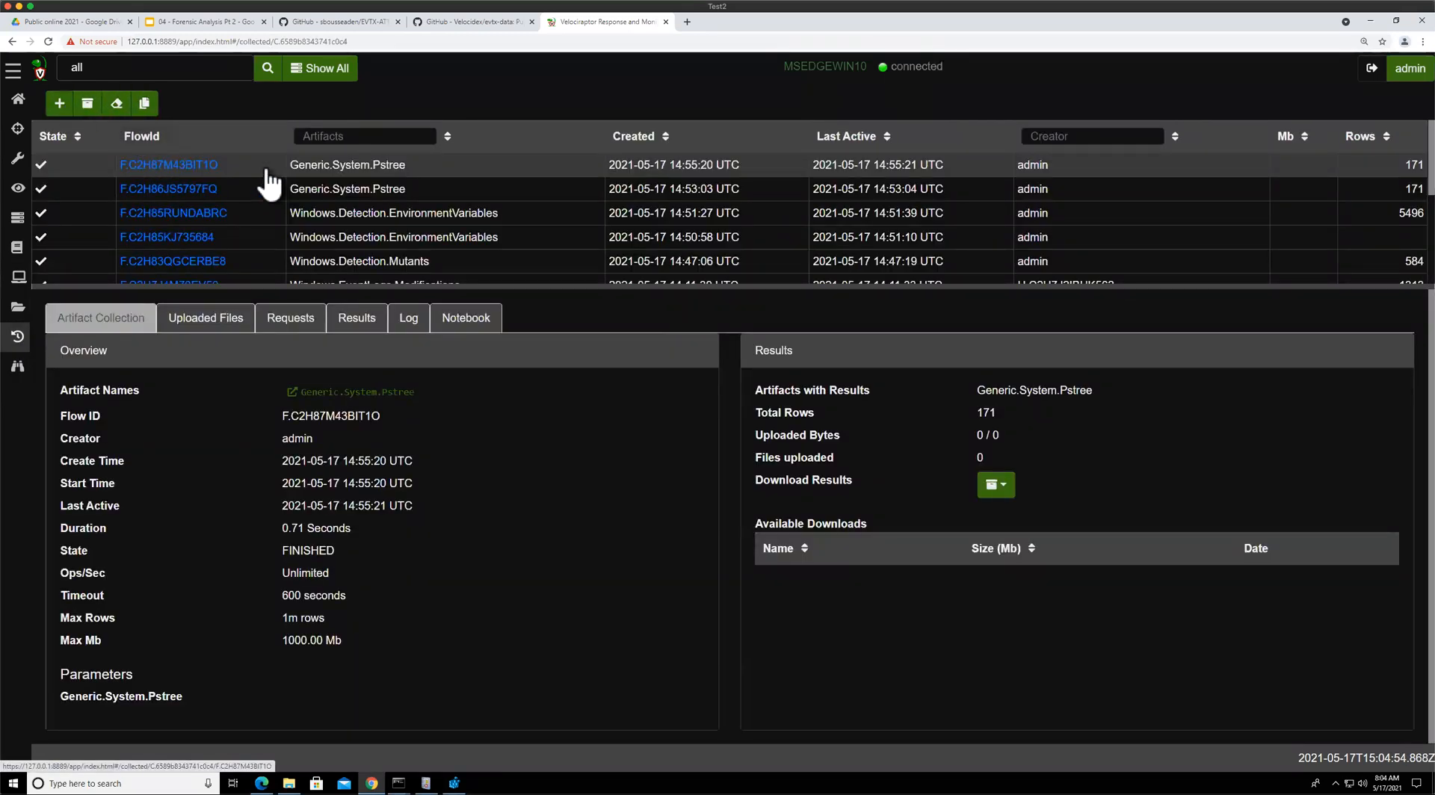
pyautogui.write('acquis')
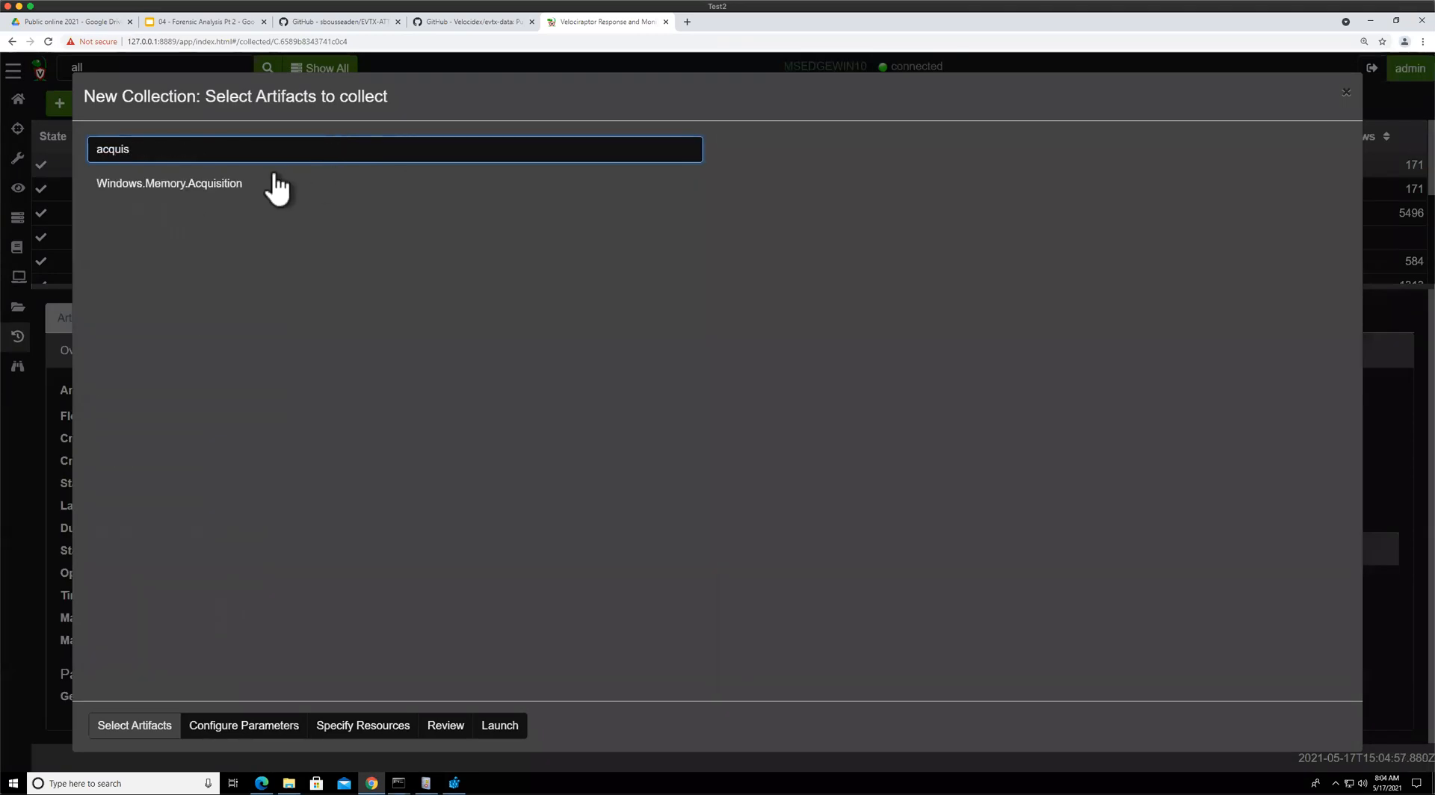
pyautogui.click(275, 183)
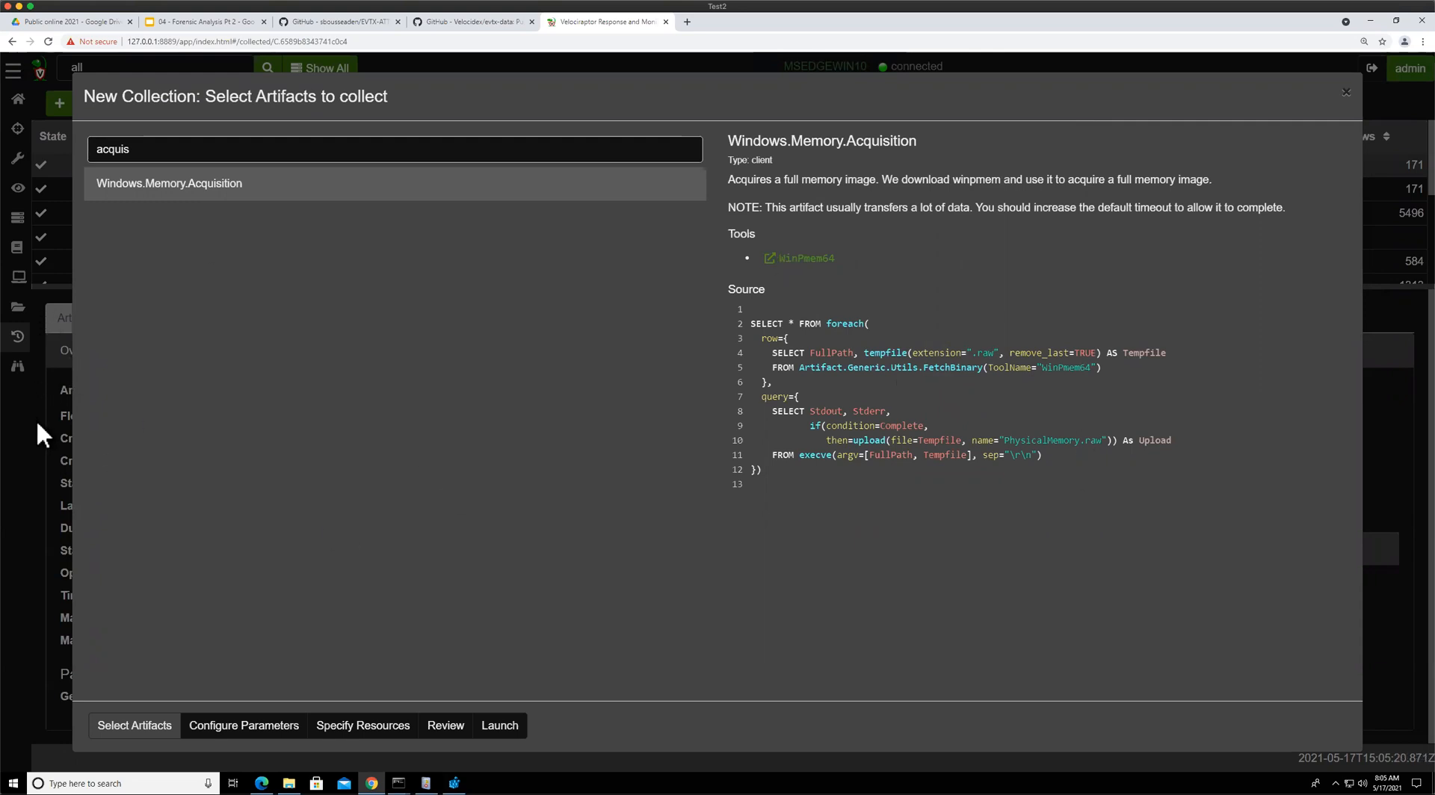
# Switch back to the slide deck and move to the following slide
pyautogui.click(175, 17)
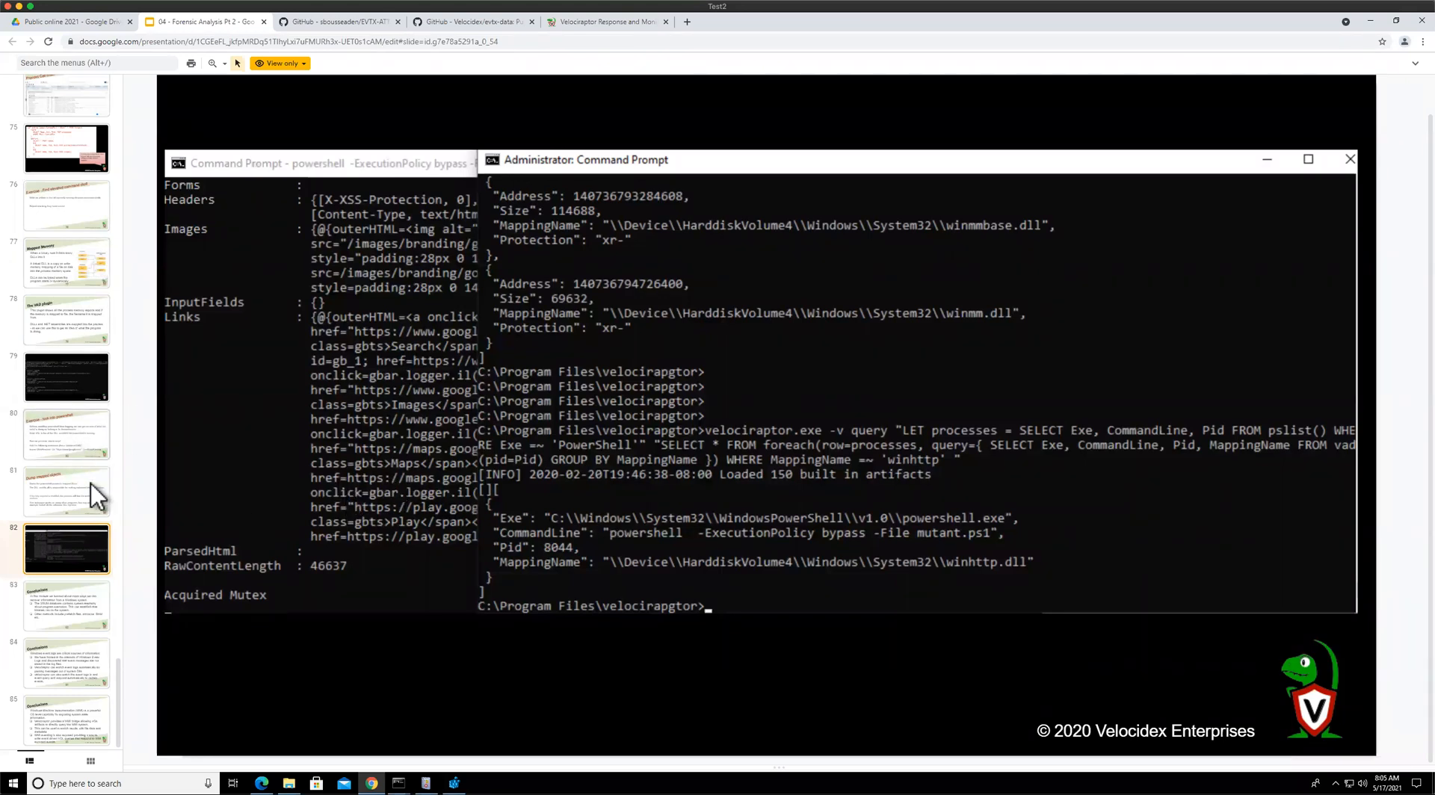
pyautogui.click(92, 598)
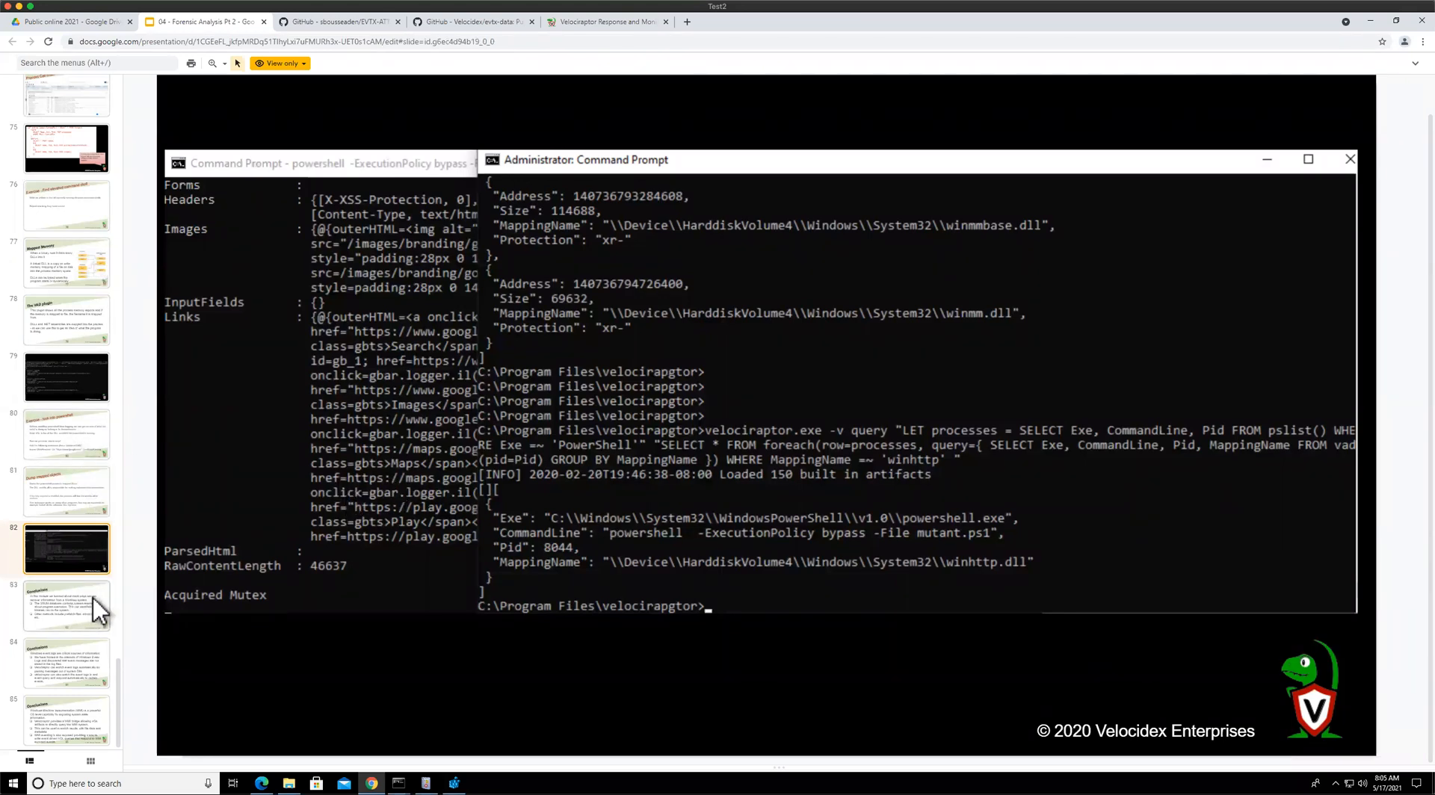